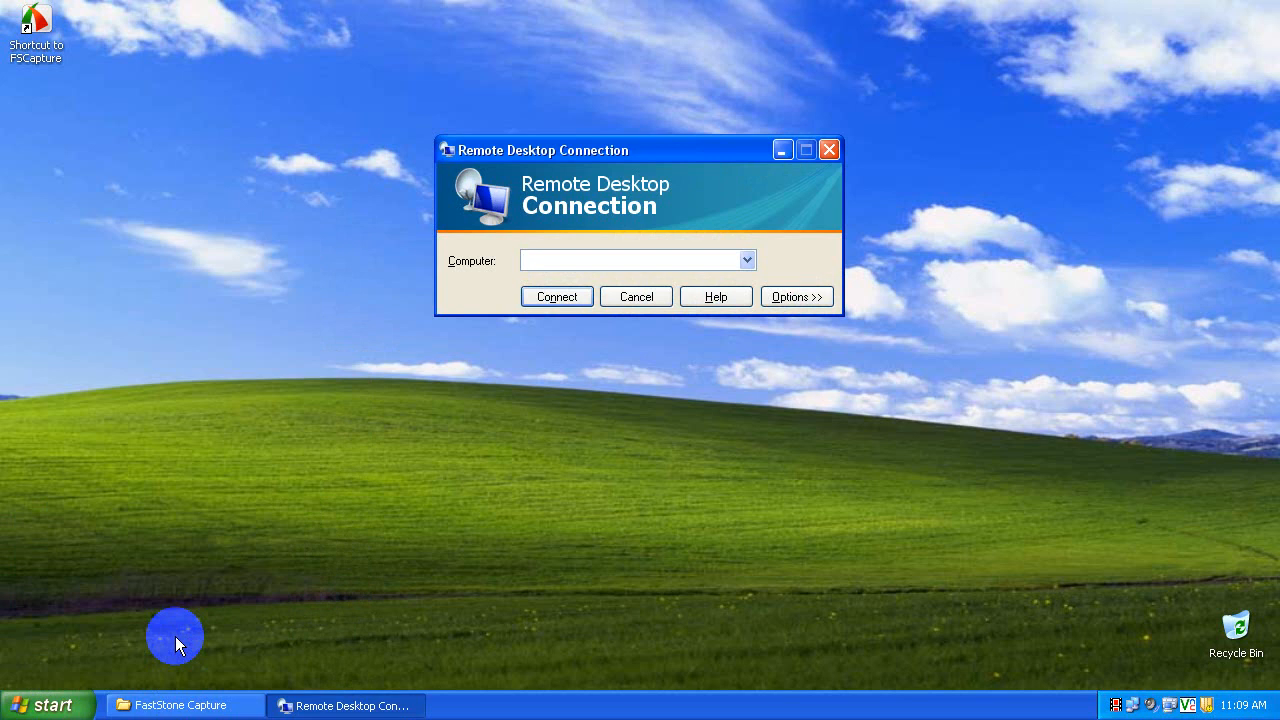
# - Connect Remote Desktop to the computer j4qzb2s
pyautogui.write('i4')
pyautogui.write('c')
pyautogui.write('zb2')
pyautogui.write('s')
pyautogui.press('Return')
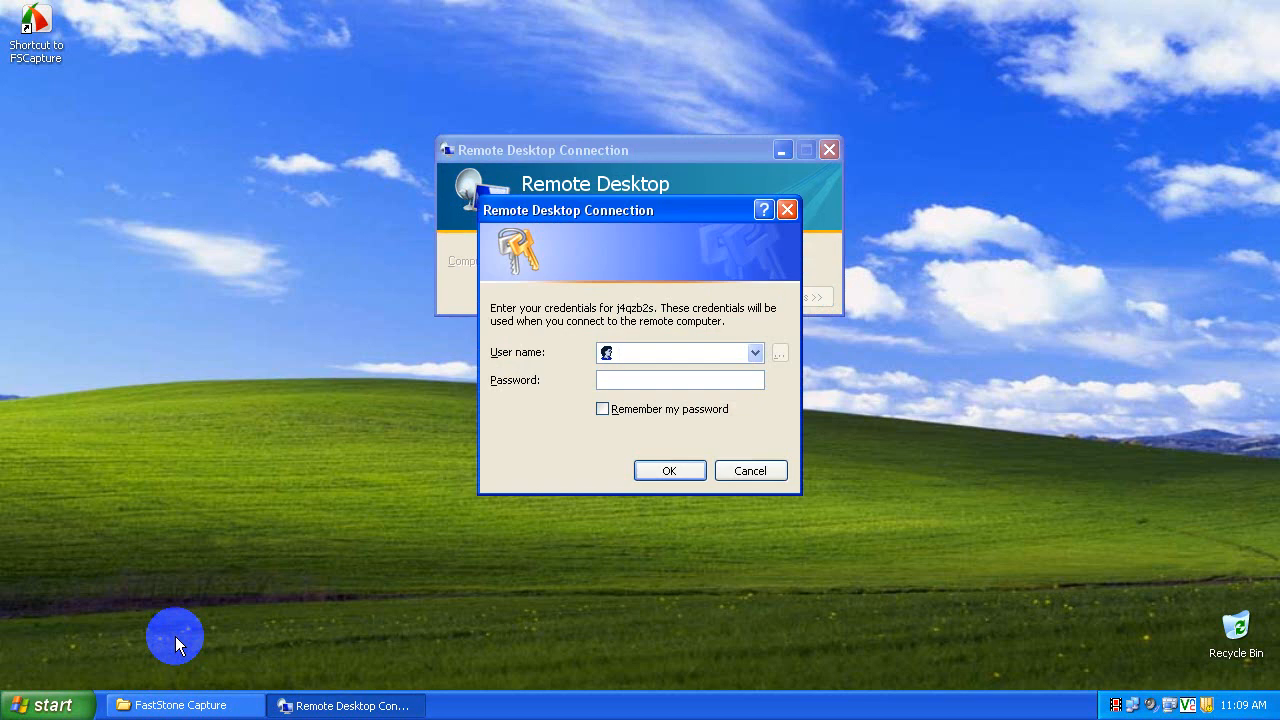
# - Enter the user's e-mail account as the user name and submit the credentials
pyautogui.press('Tab')
pyautogui.press('Return')
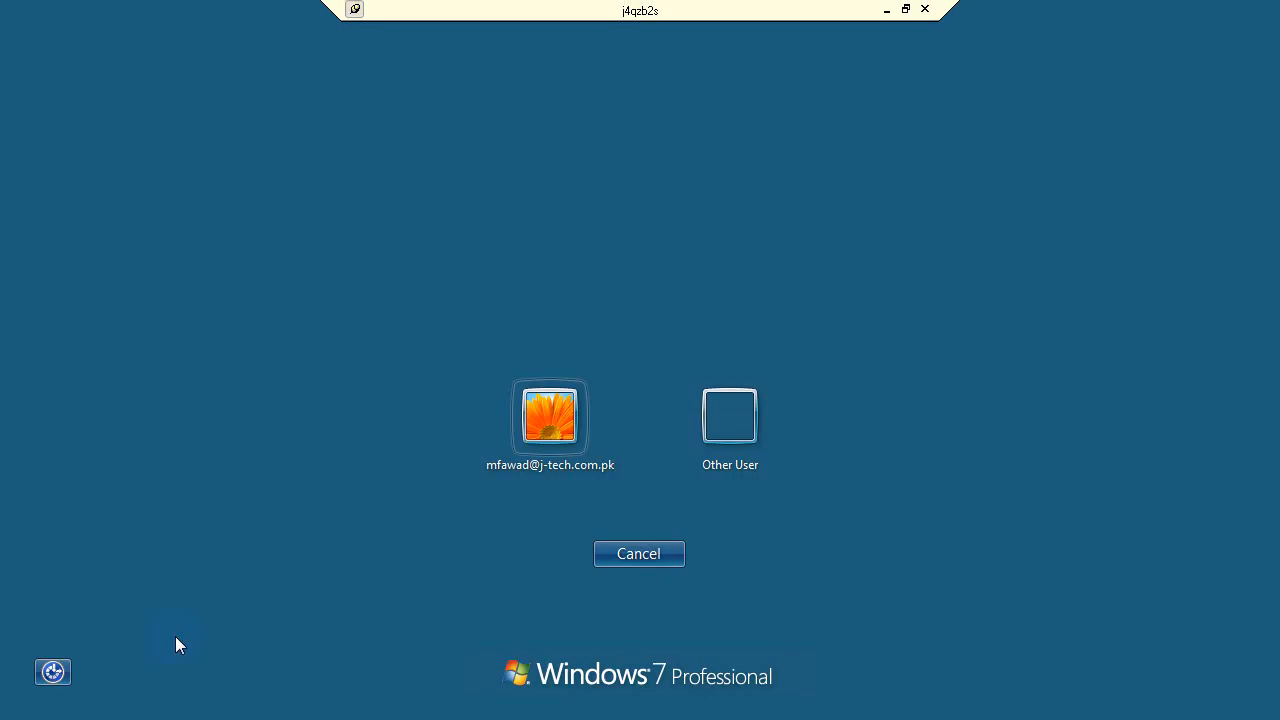
# - Select the user account on the remote login screen and sign in with the account password
pyautogui.click(543, 441)
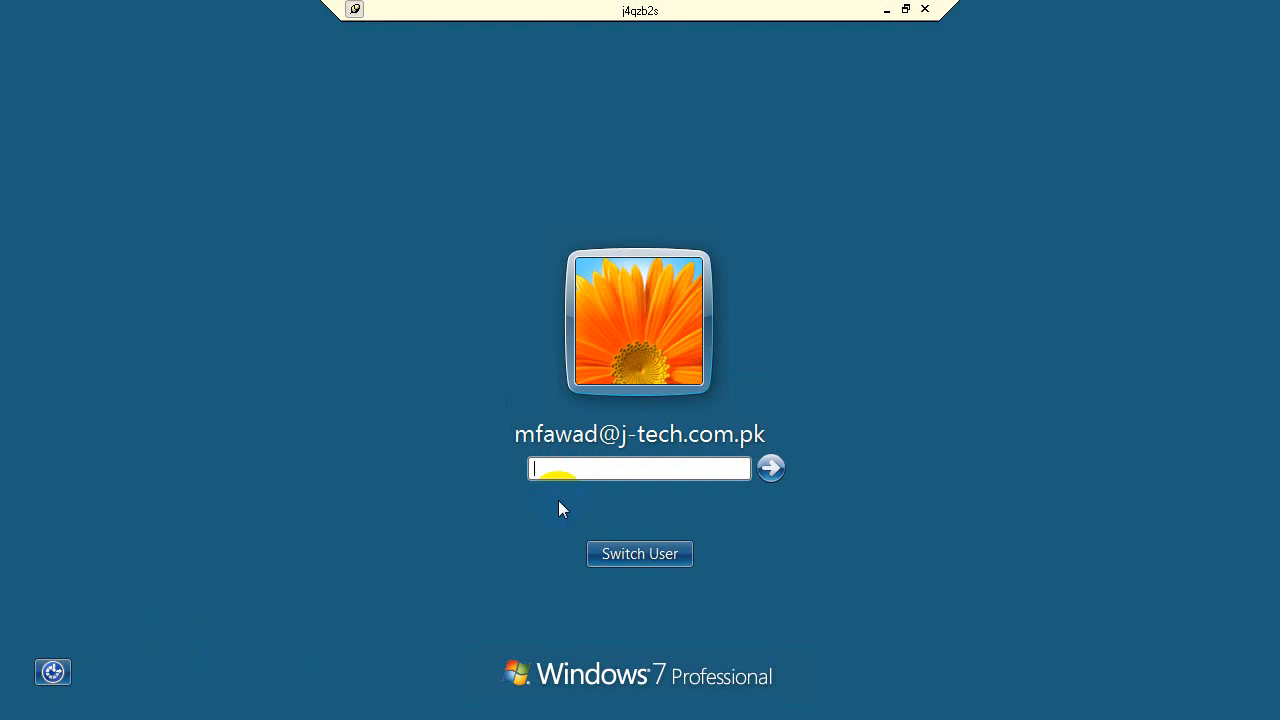
pyautogui.press('Return')
pyautogui.press('Return')
pyautogui.write('••••••••')
pyautogui.press('Return')
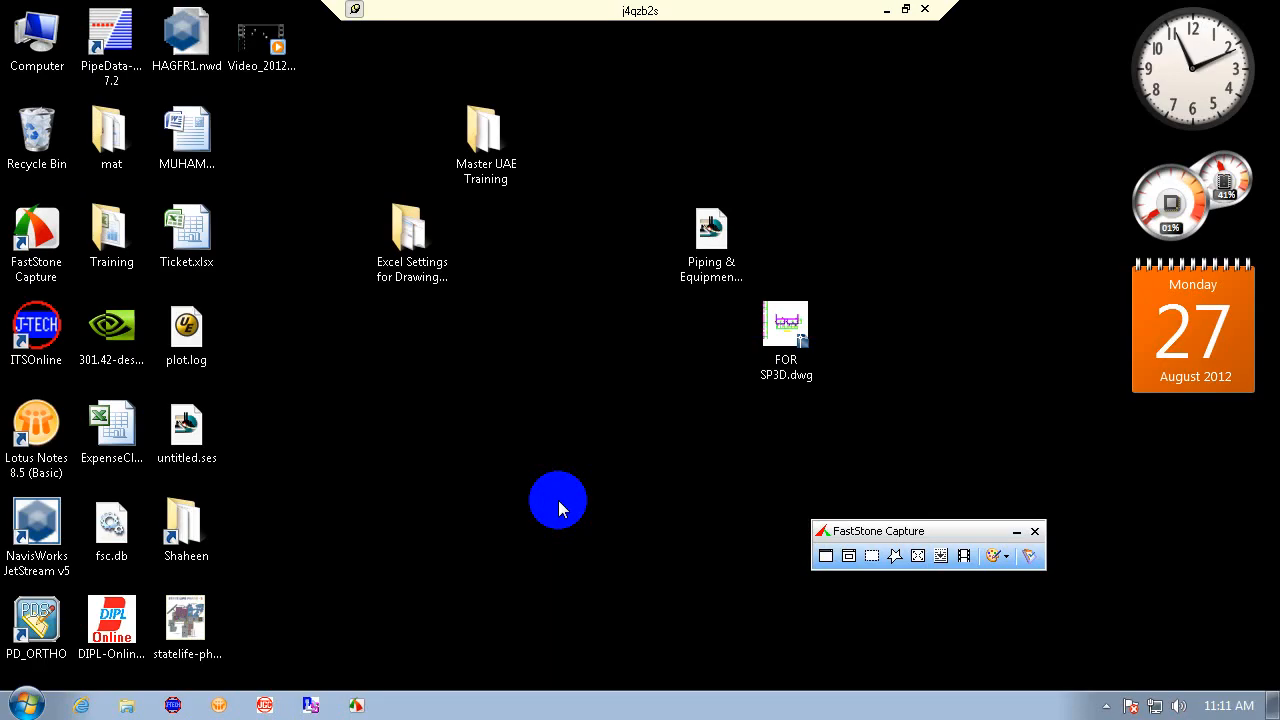
# - Close the capture toolbar and open the untitled.ses session file from the remote desktop
pyautogui.click(1035, 531)
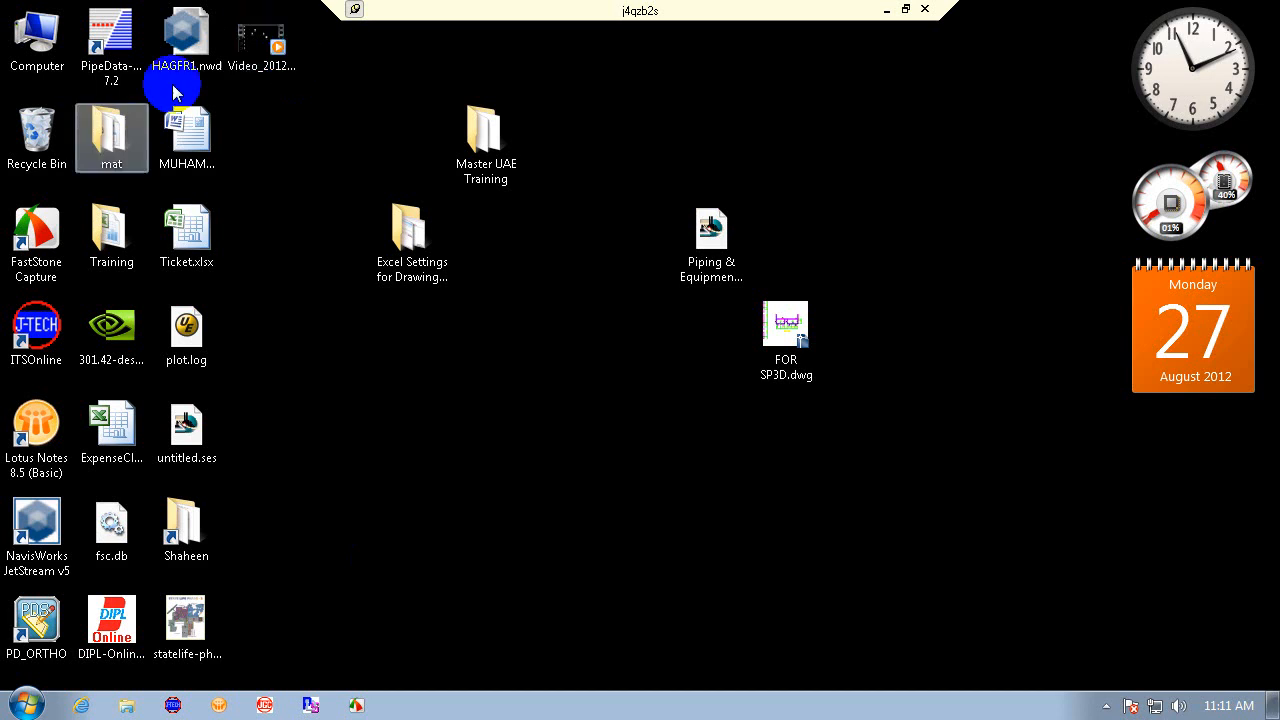
pyautogui.click(257, 45)
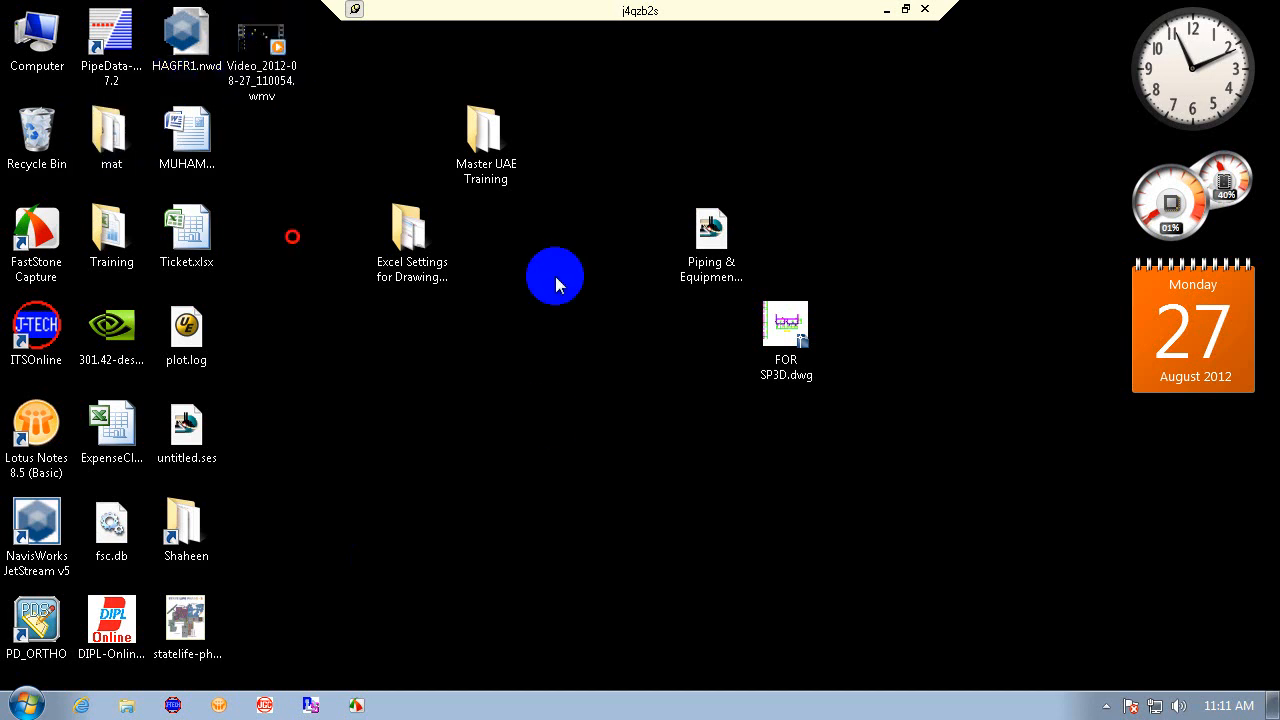
pyautogui.click(220, 610)
pyautogui.click(198, 456)
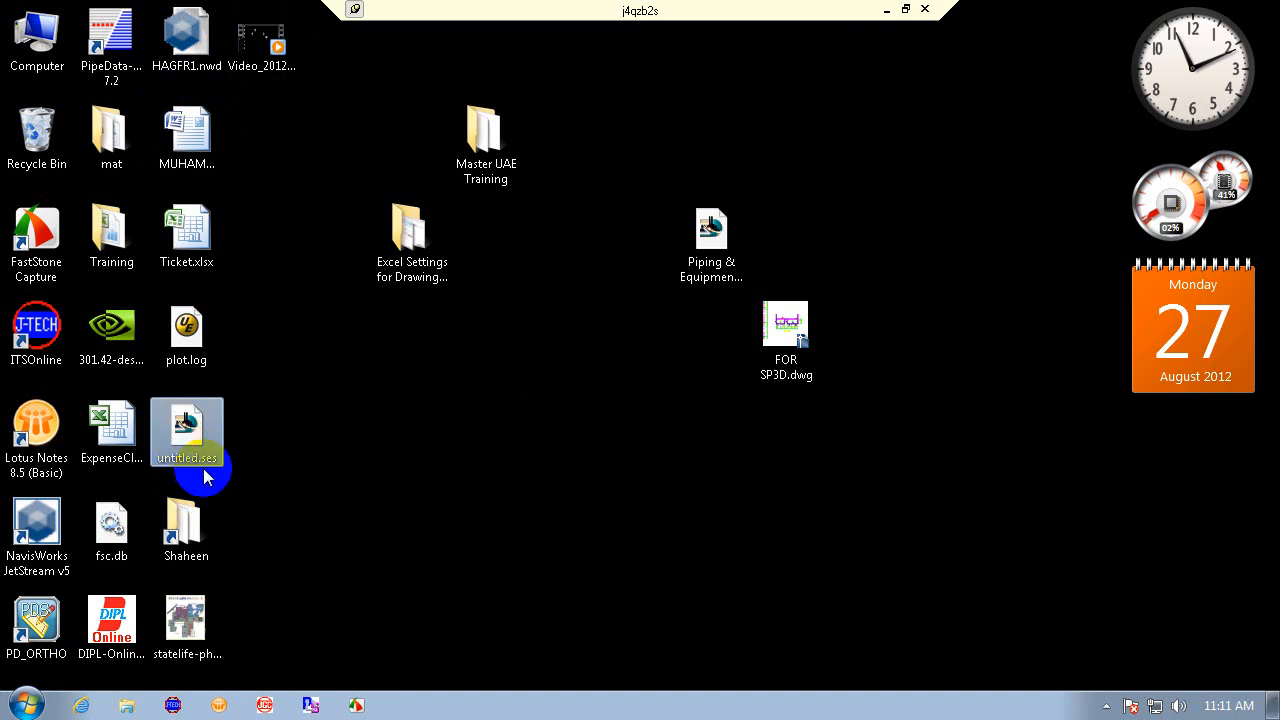
pyautogui.click(398, 505)
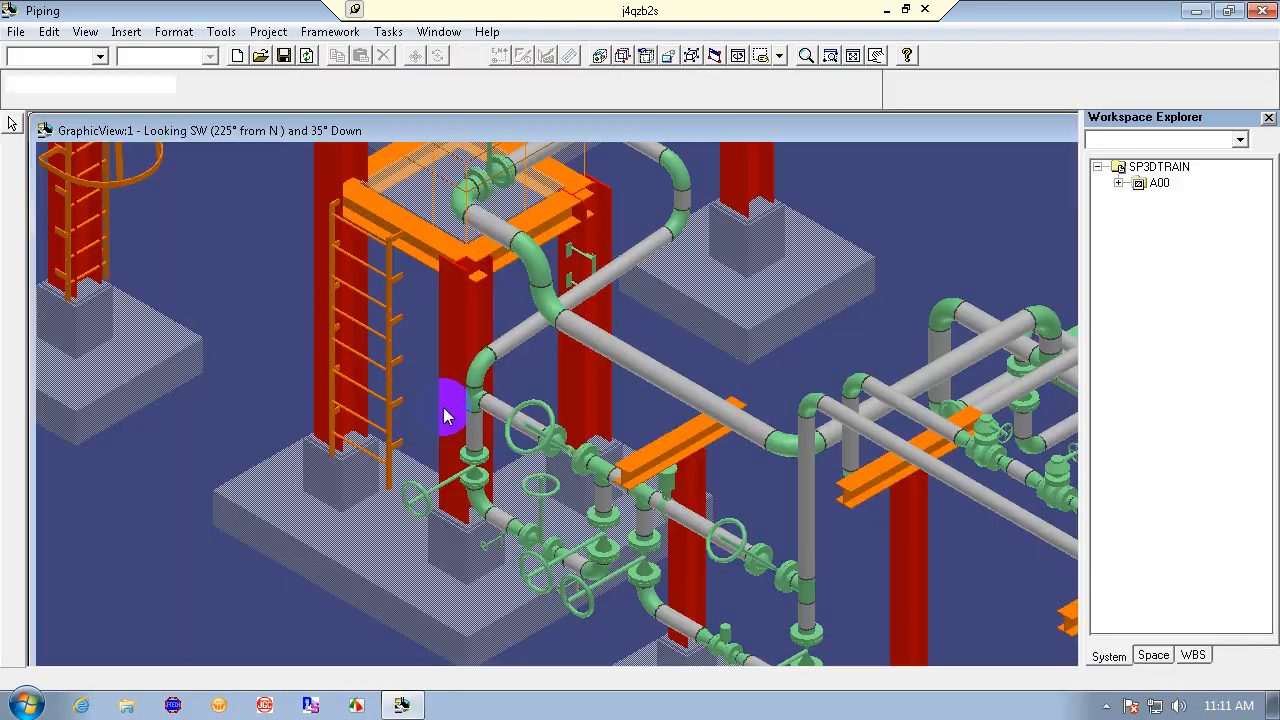
# - Close the session without saving changes
pyautogui.click(462, 401)
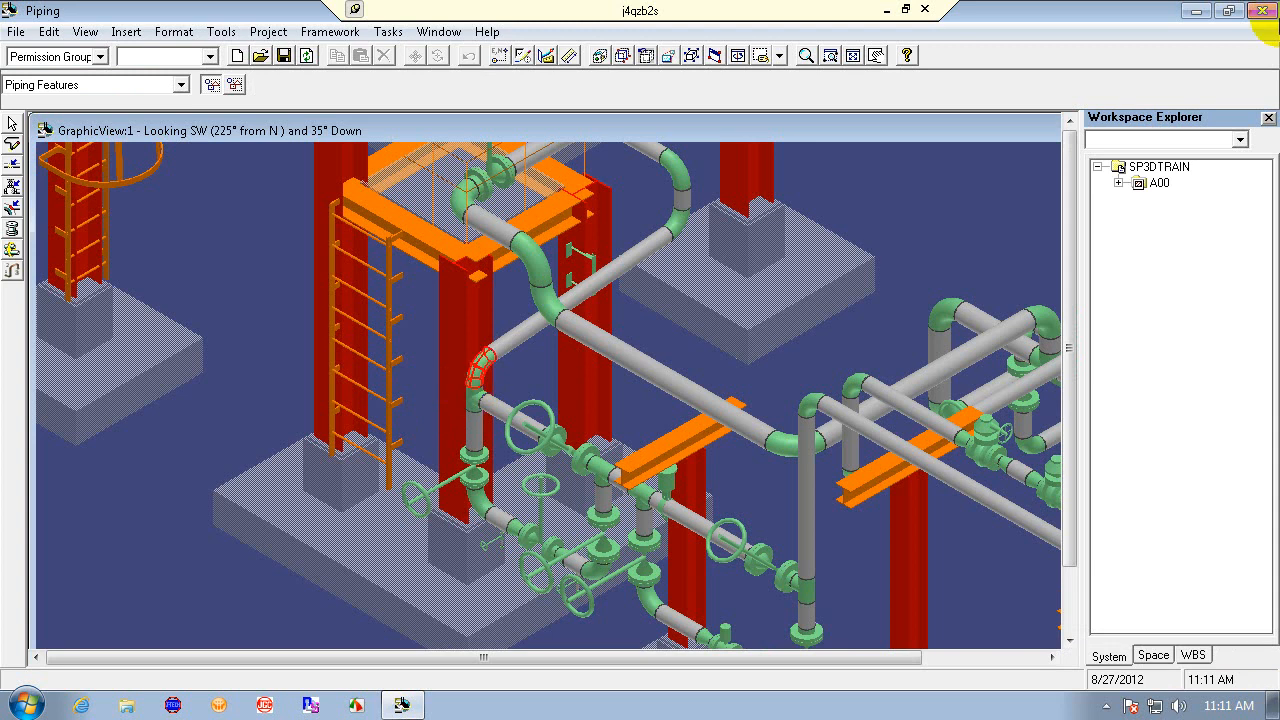
pyautogui.click(1259, 11)
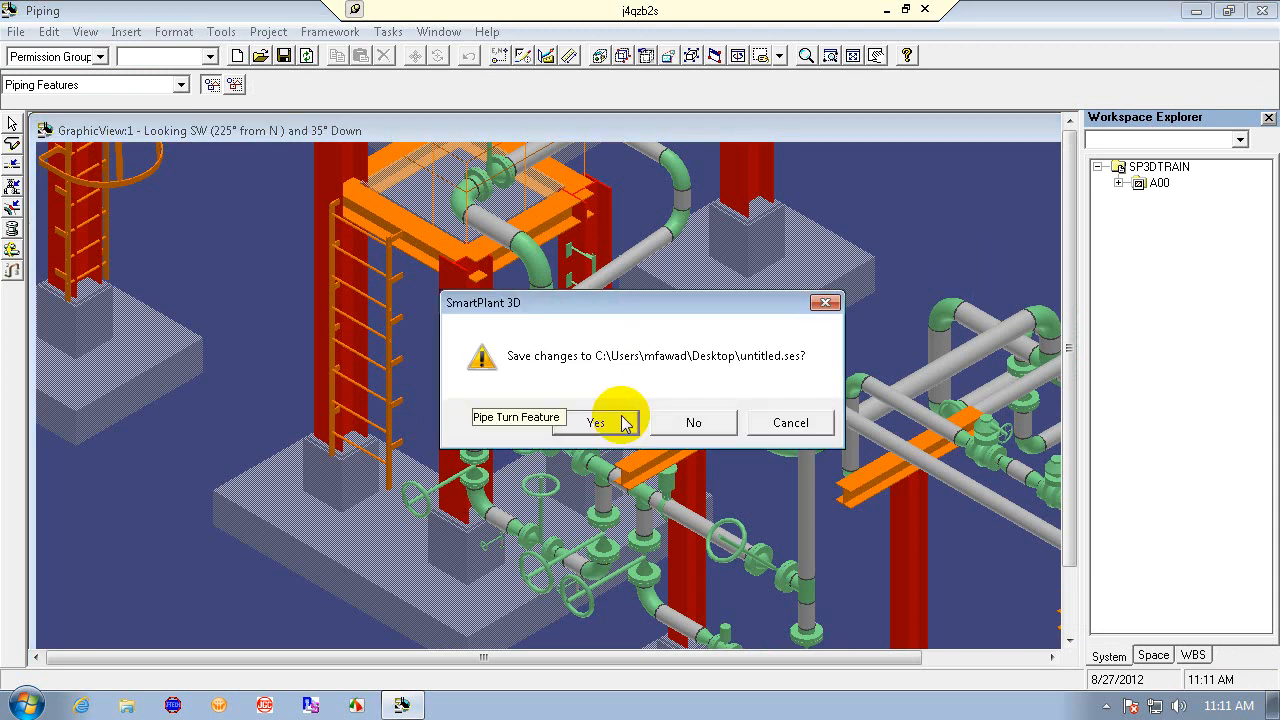
pyautogui.click(698, 428)
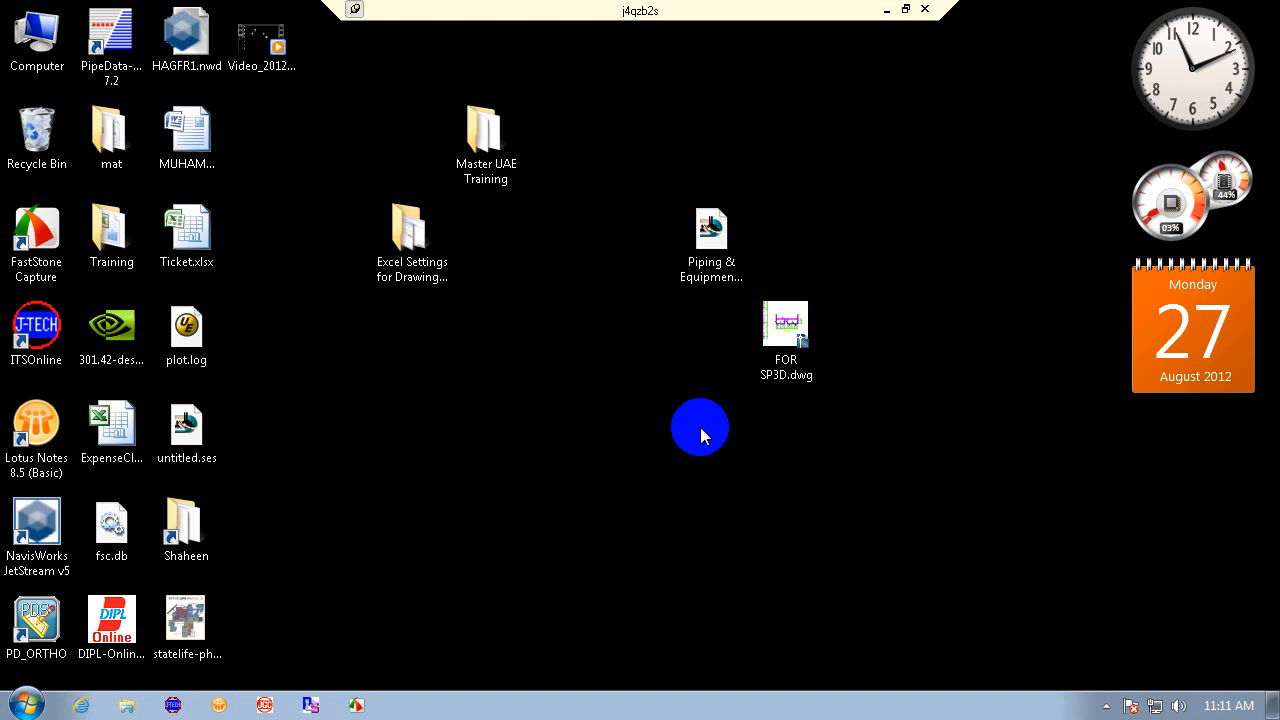
# - Launch SmartPlant 3D and create a new session from the MetricUnits template
pyautogui.click(27, 705)
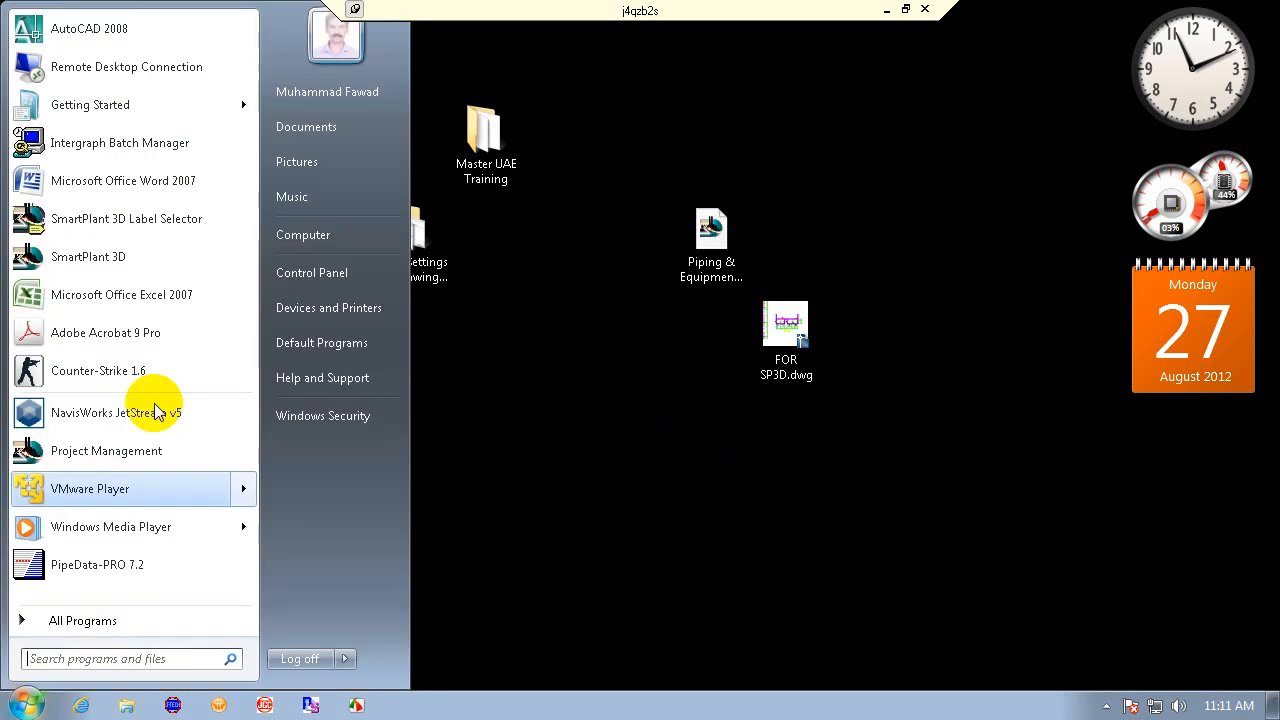
pyautogui.click(172, 257)
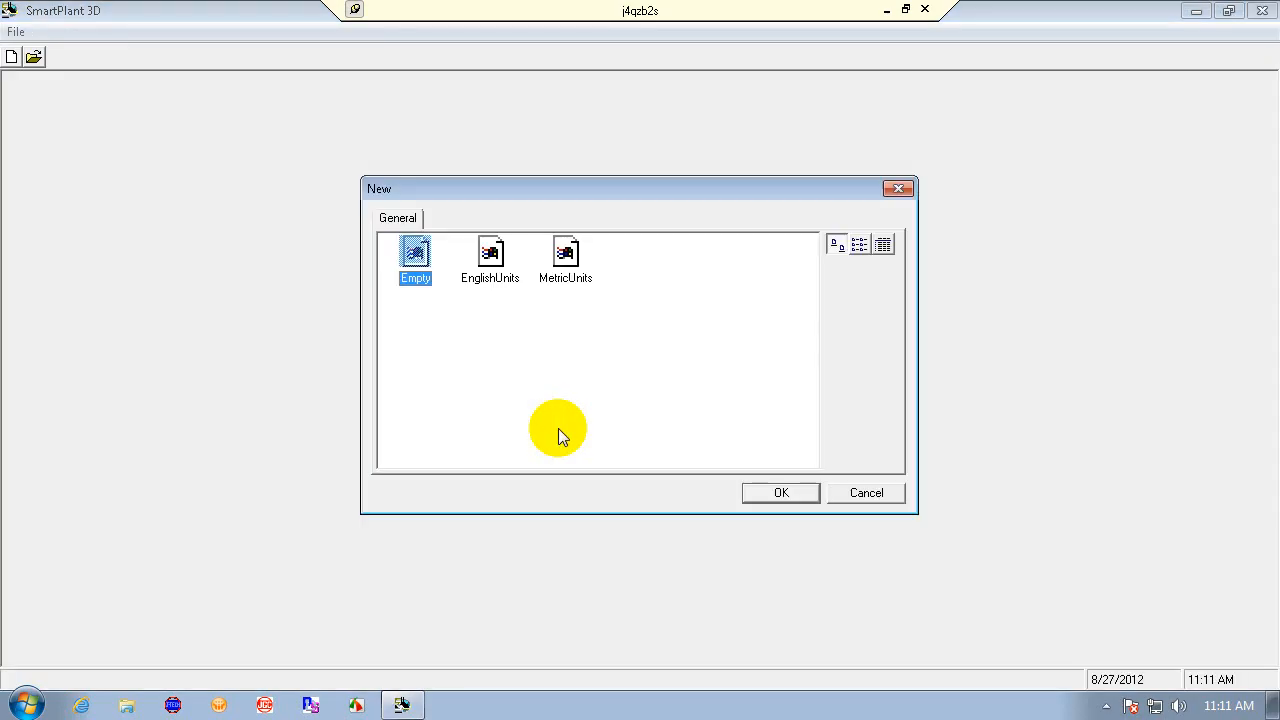
pyautogui.click(565, 260)
pyautogui.click(776, 494)
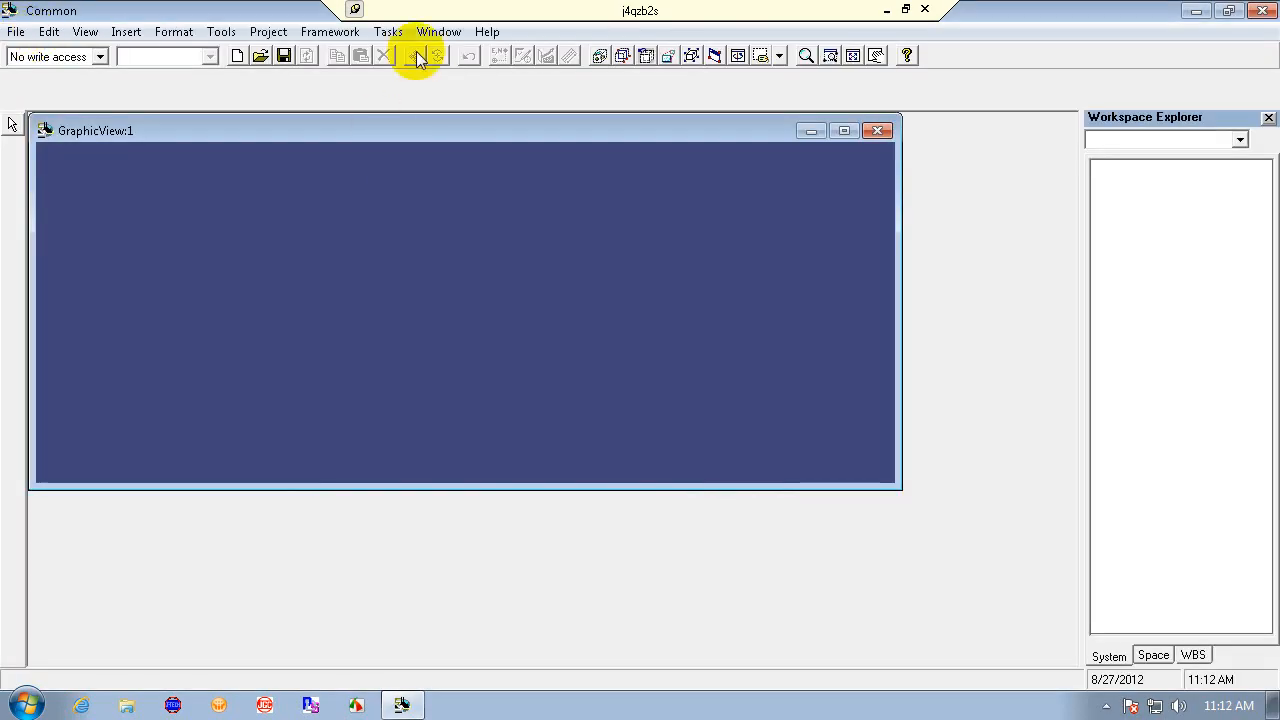
# - Define a workspace for plant SP3DTRAIN and start creating a new filter
pyautogui.click(15, 33)
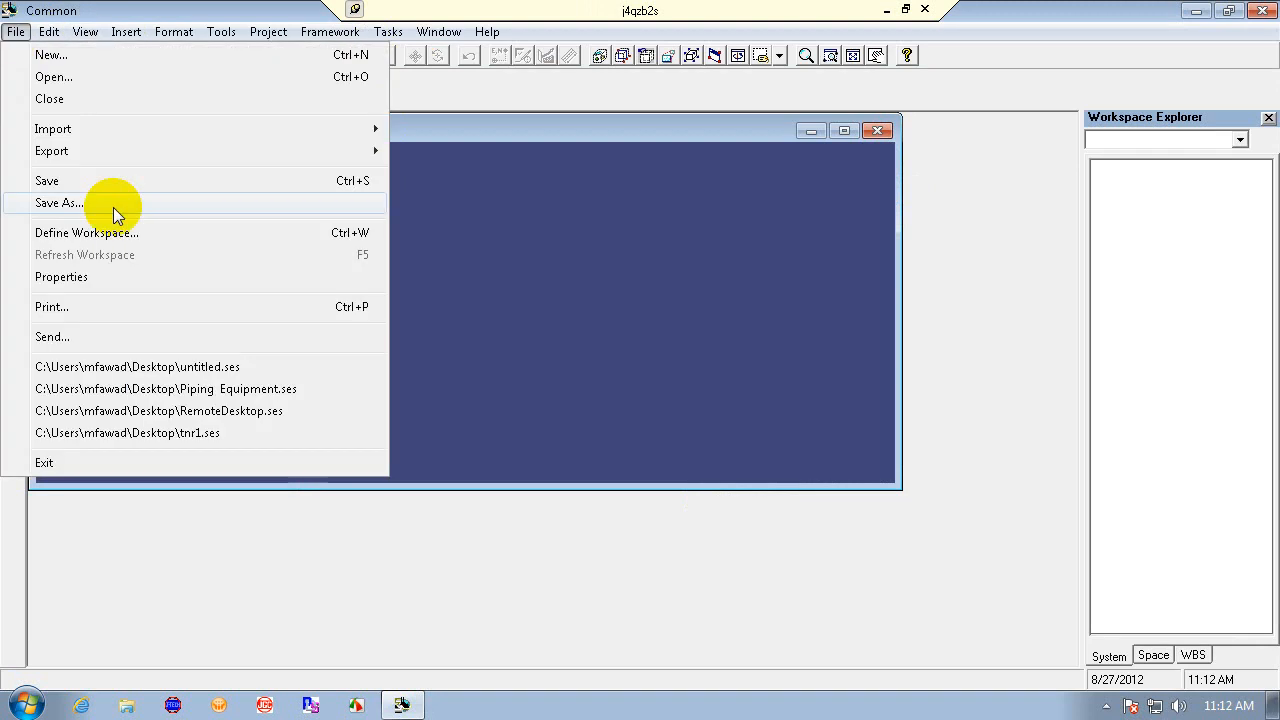
pyautogui.click(135, 232)
pyautogui.click(243, 128)
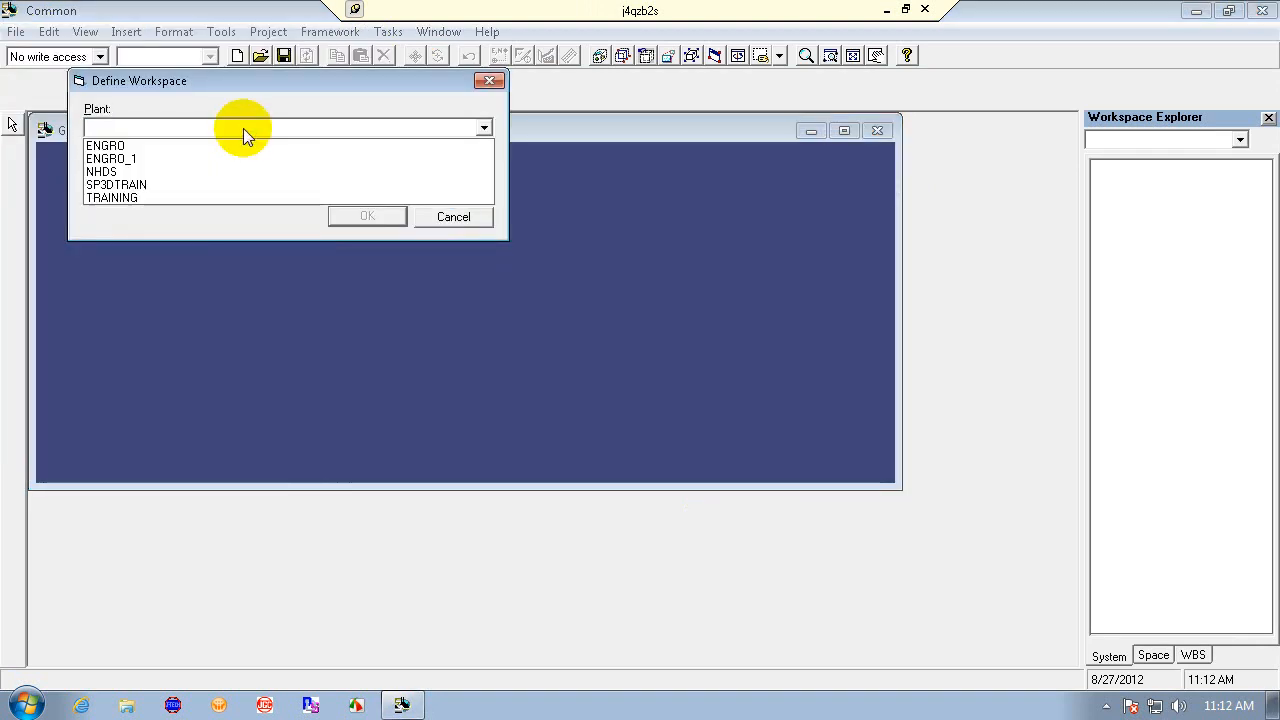
pyautogui.click(214, 183)
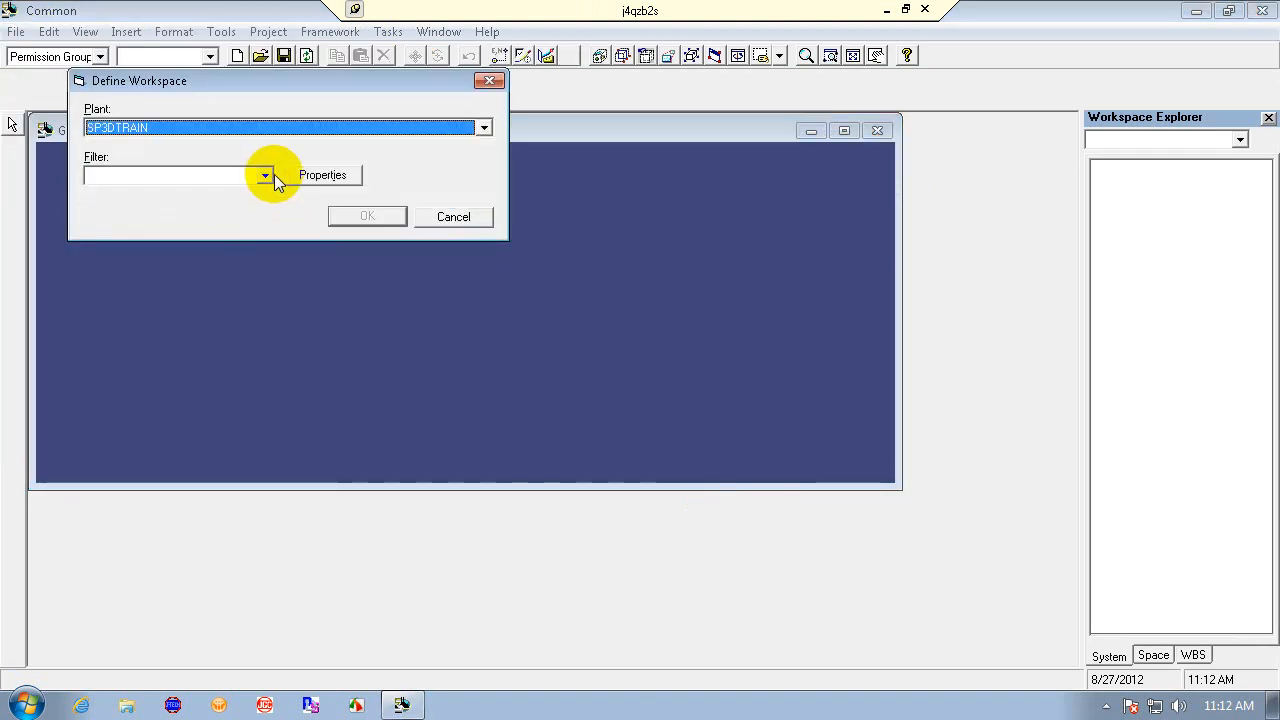
pyautogui.click(266, 175)
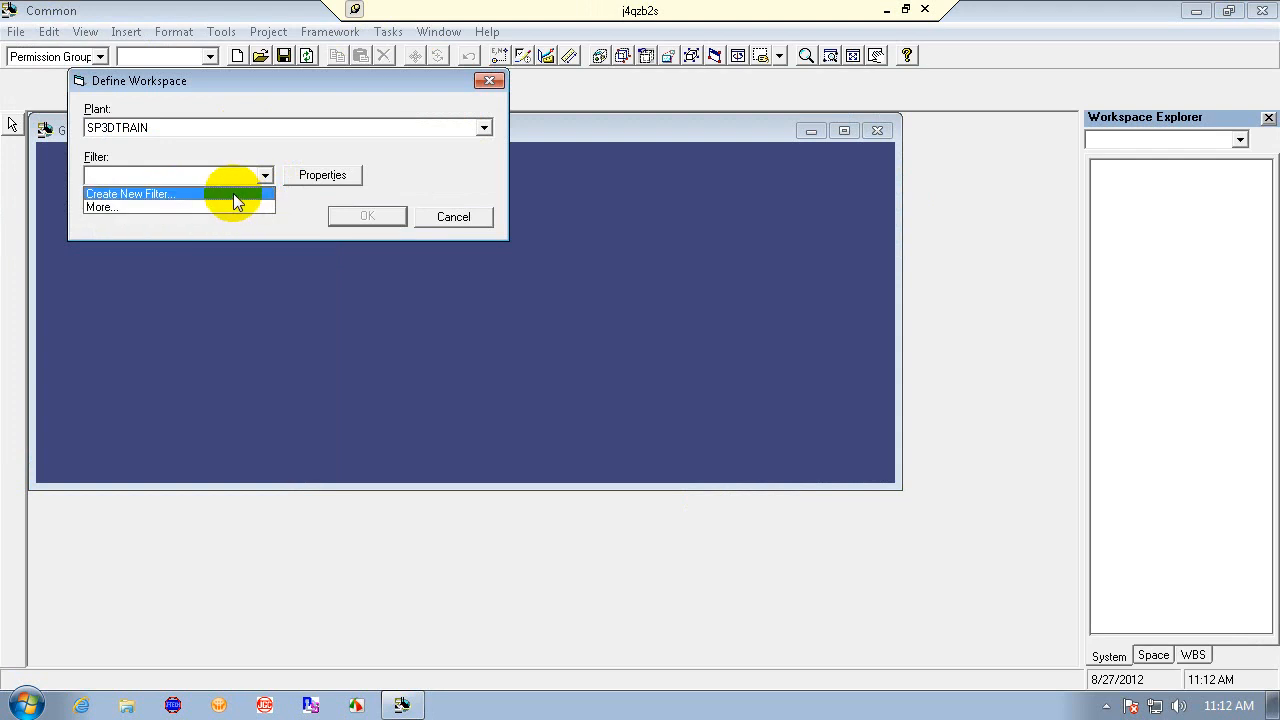
pyautogui.click(233, 193)
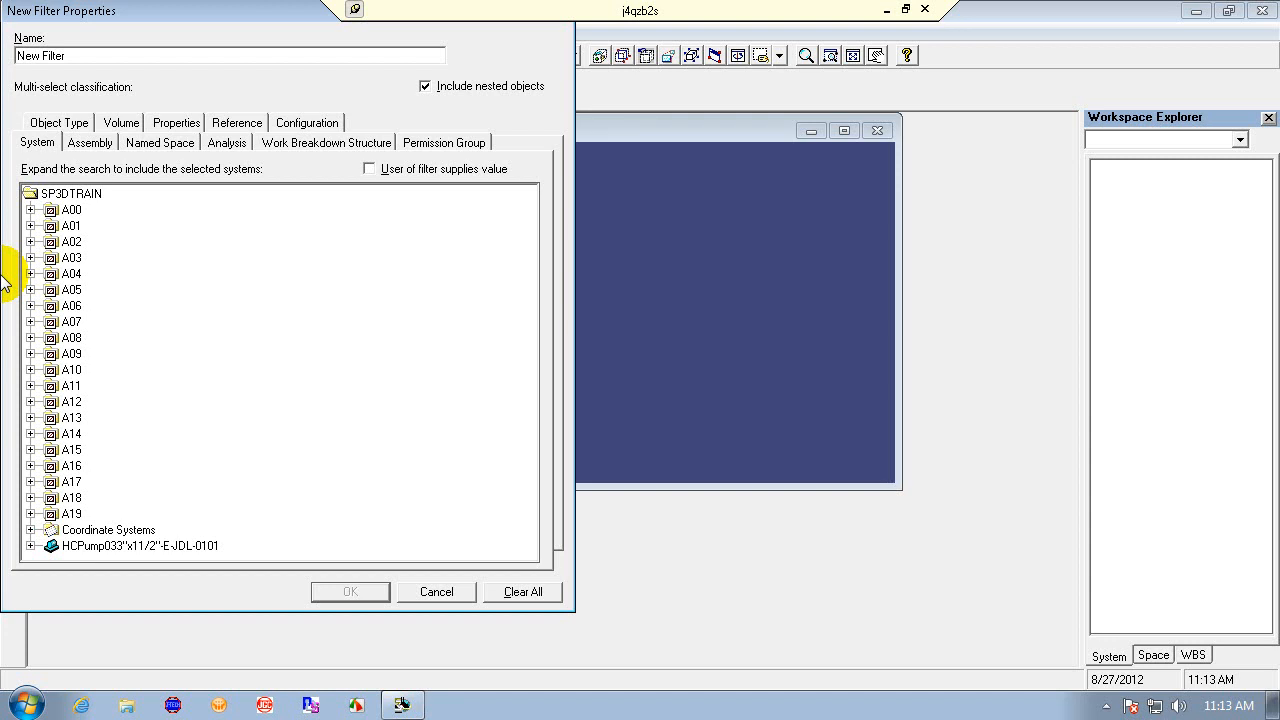
# - Name the filter Train-1, include the whole SP3DTRAIN system, and confirm the workspace definition
pyautogui.click(103, 57)
pyautogui.moveTo(103, 57); pyautogui.dragTo(8, 100)
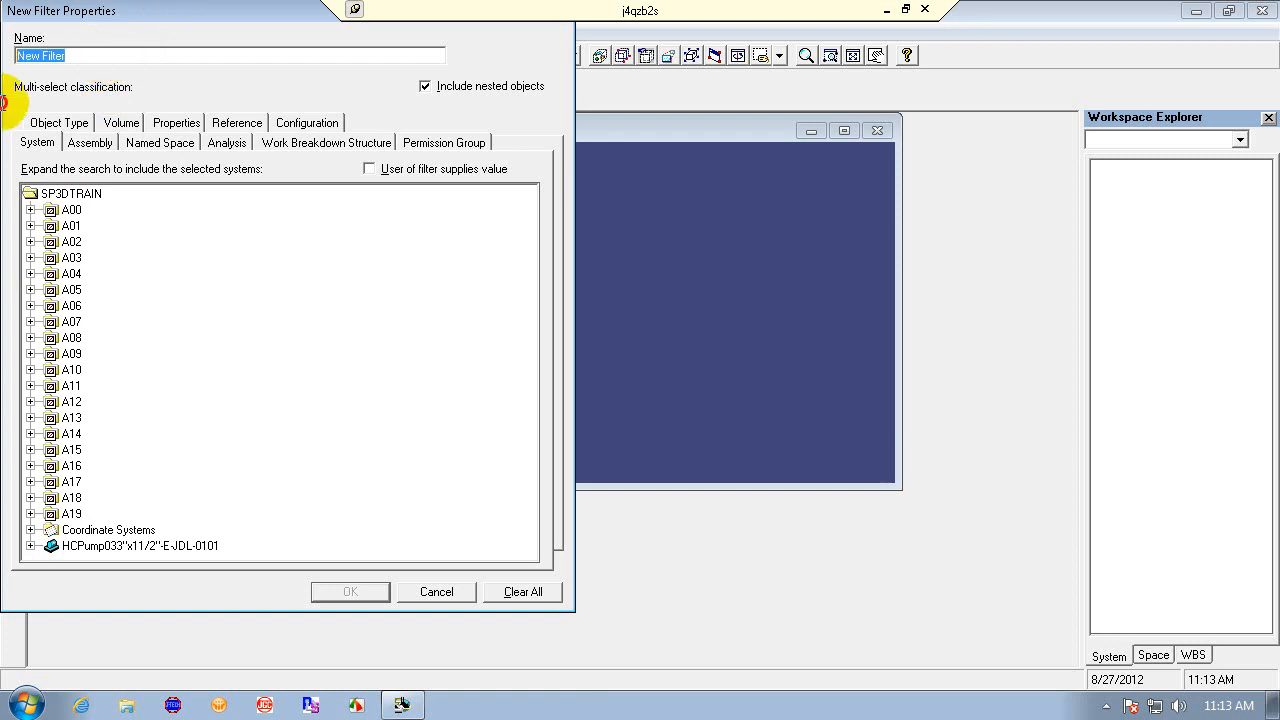
pyautogui.write('train-1')
pyautogui.click(94, 197)
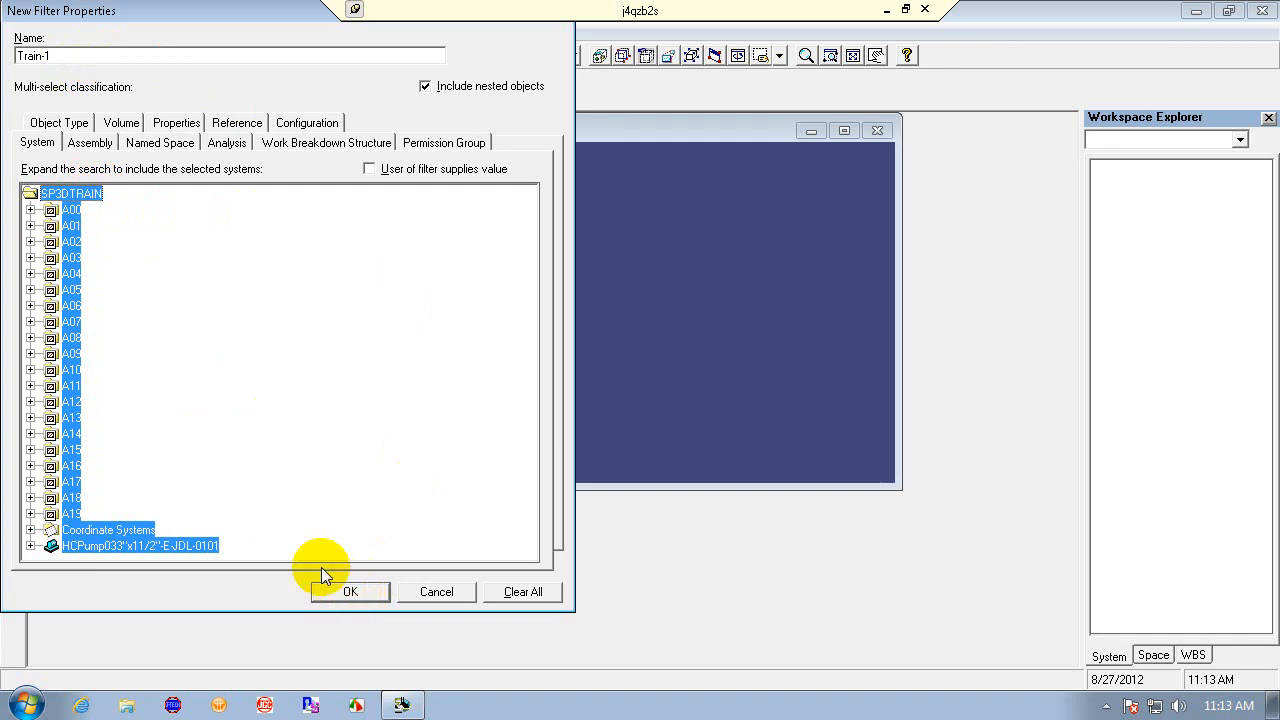
pyautogui.click(350, 591)
pyautogui.click(355, 222)
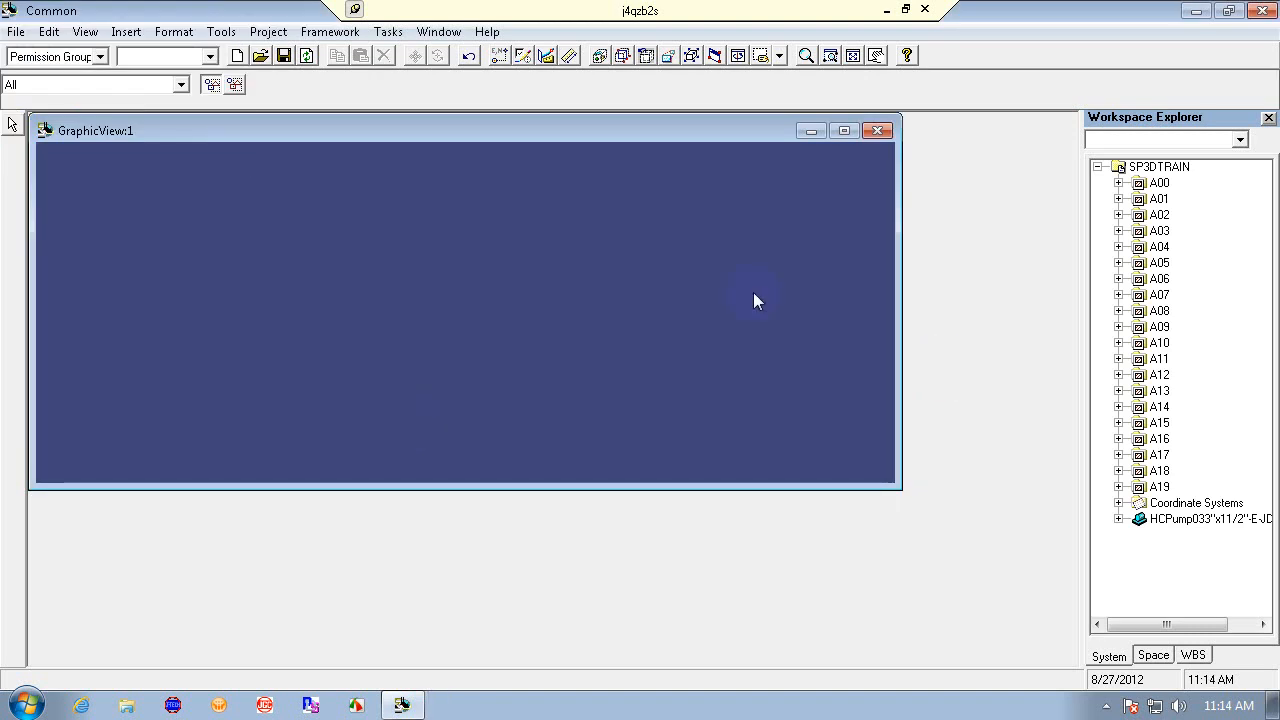
# - Open two additional graphic view windows
pyautogui.click(386, 32)
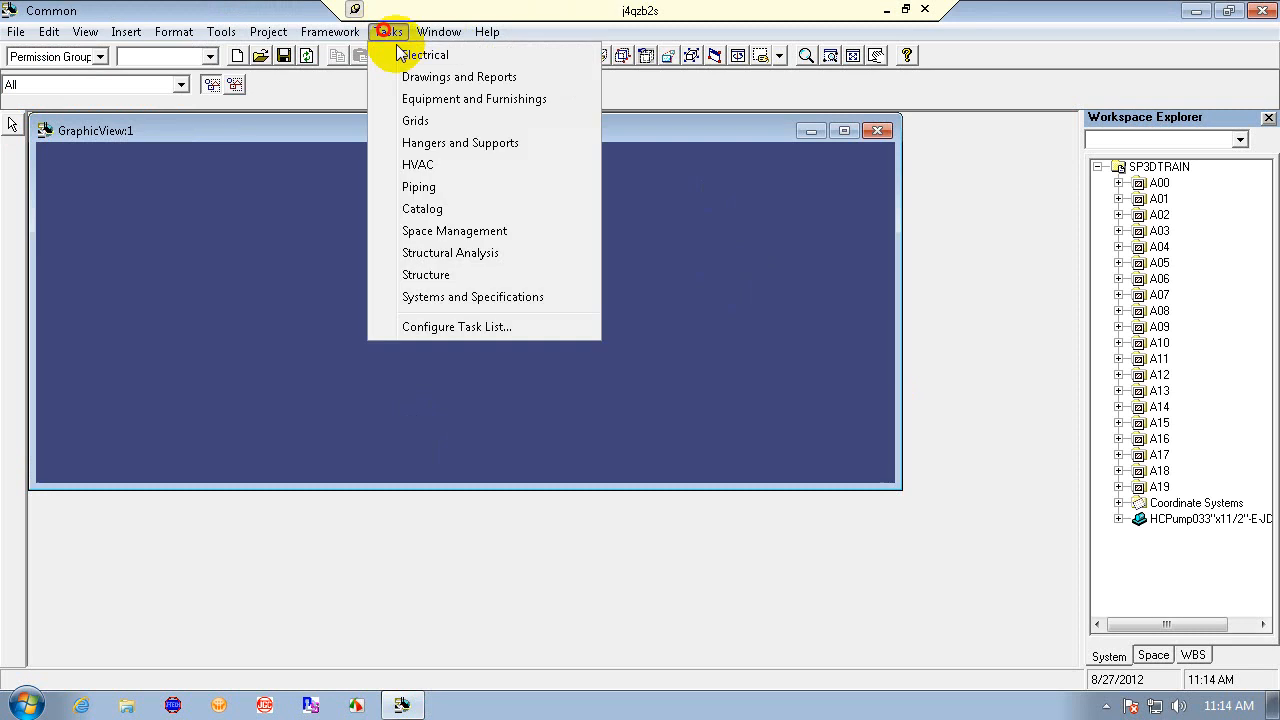
pyautogui.click(438, 32)
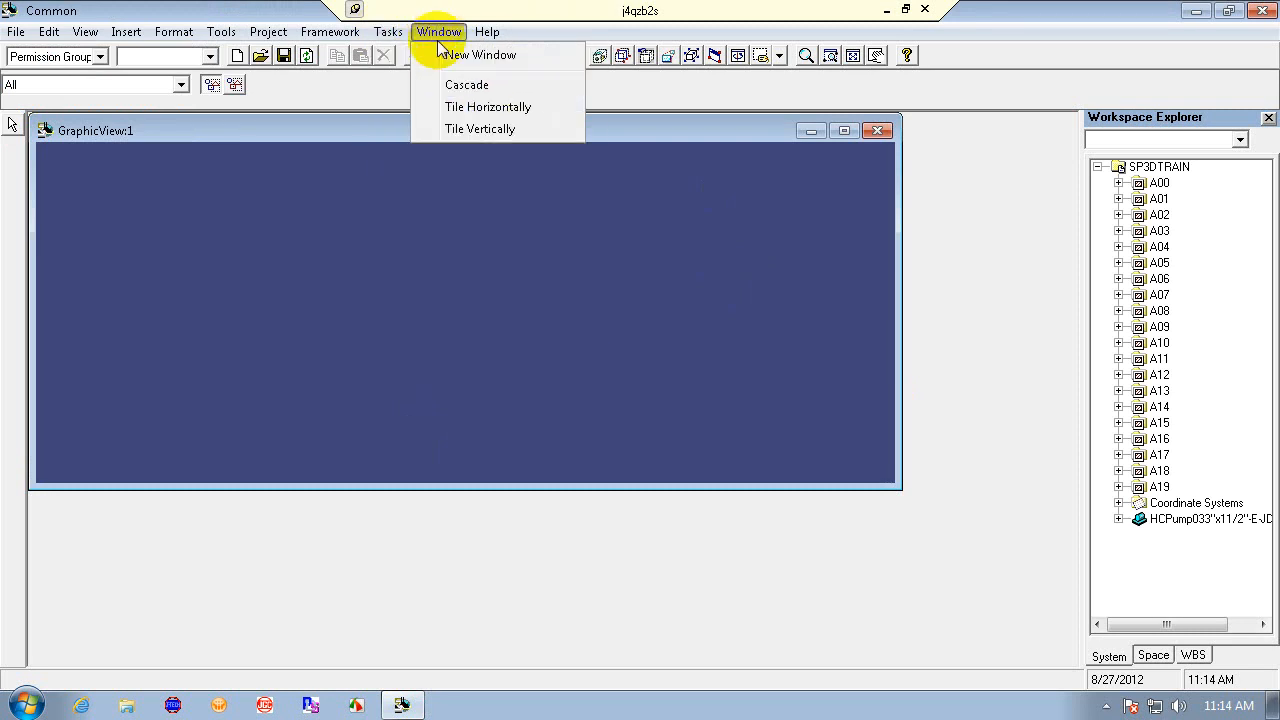
pyautogui.click(441, 60)
pyautogui.click(436, 32)
pyautogui.click(452, 58)
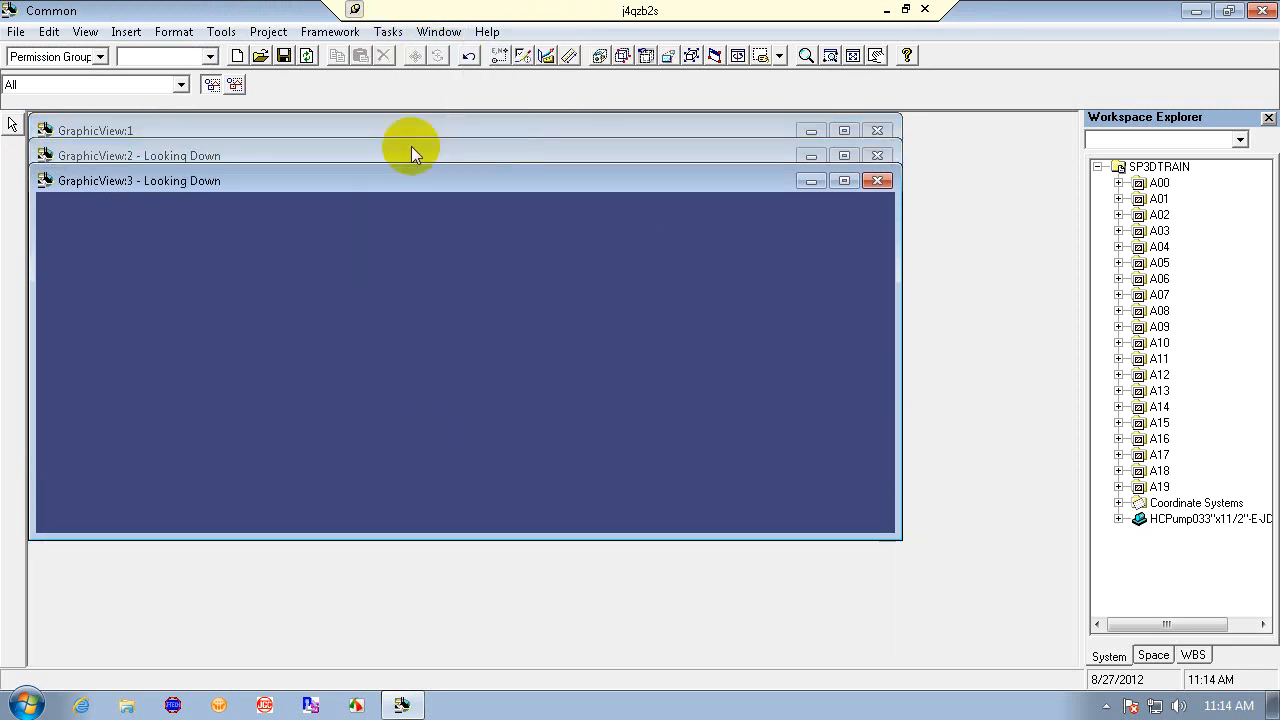
# - Tile the three graphic views vertically
pyautogui.click(390, 31)
pyautogui.moveTo(432, 31)
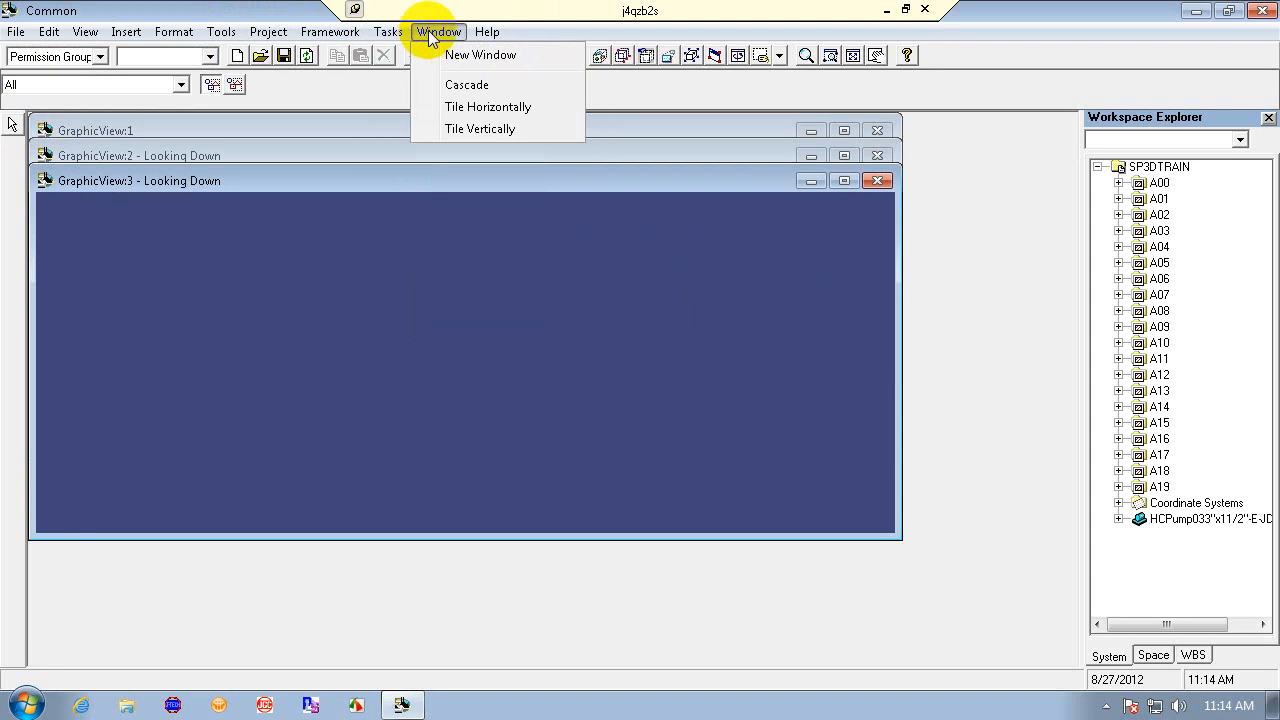
pyautogui.click(505, 130)
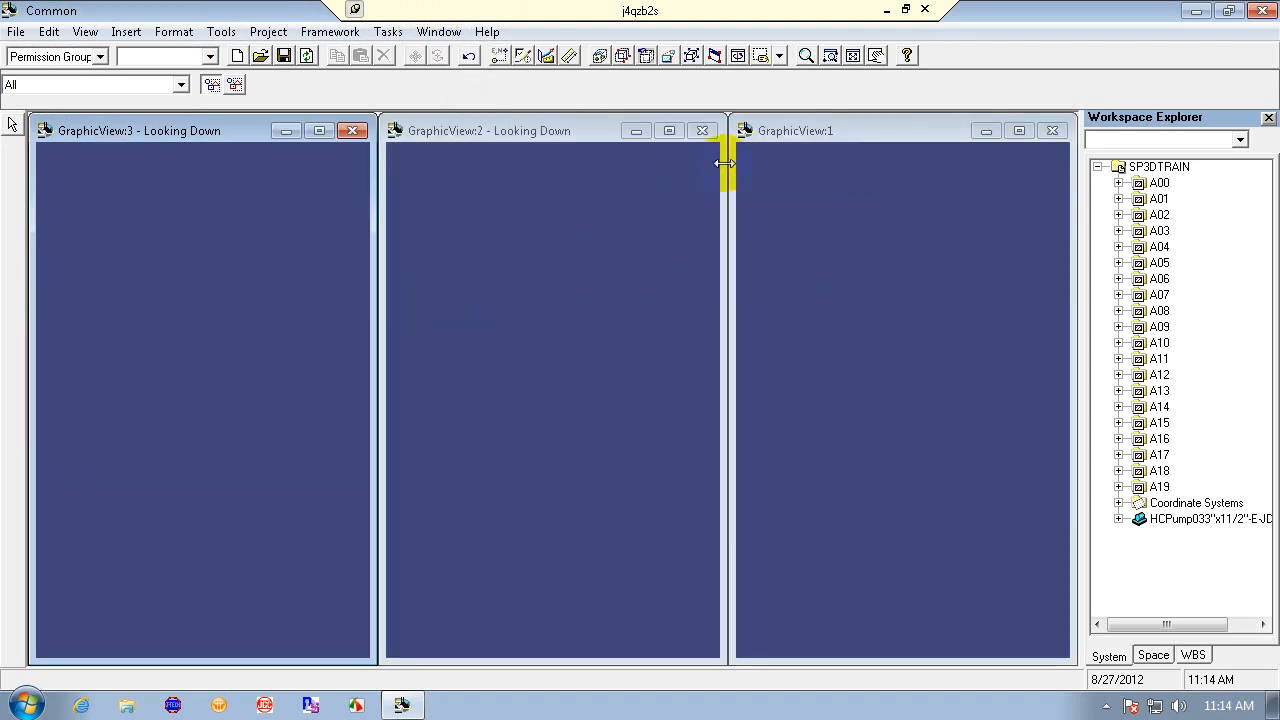
# - Arrange the views as one large view on the left and two stacked views on the right
pyautogui.moveTo(929, 118); pyautogui.dragTo(958, 393)
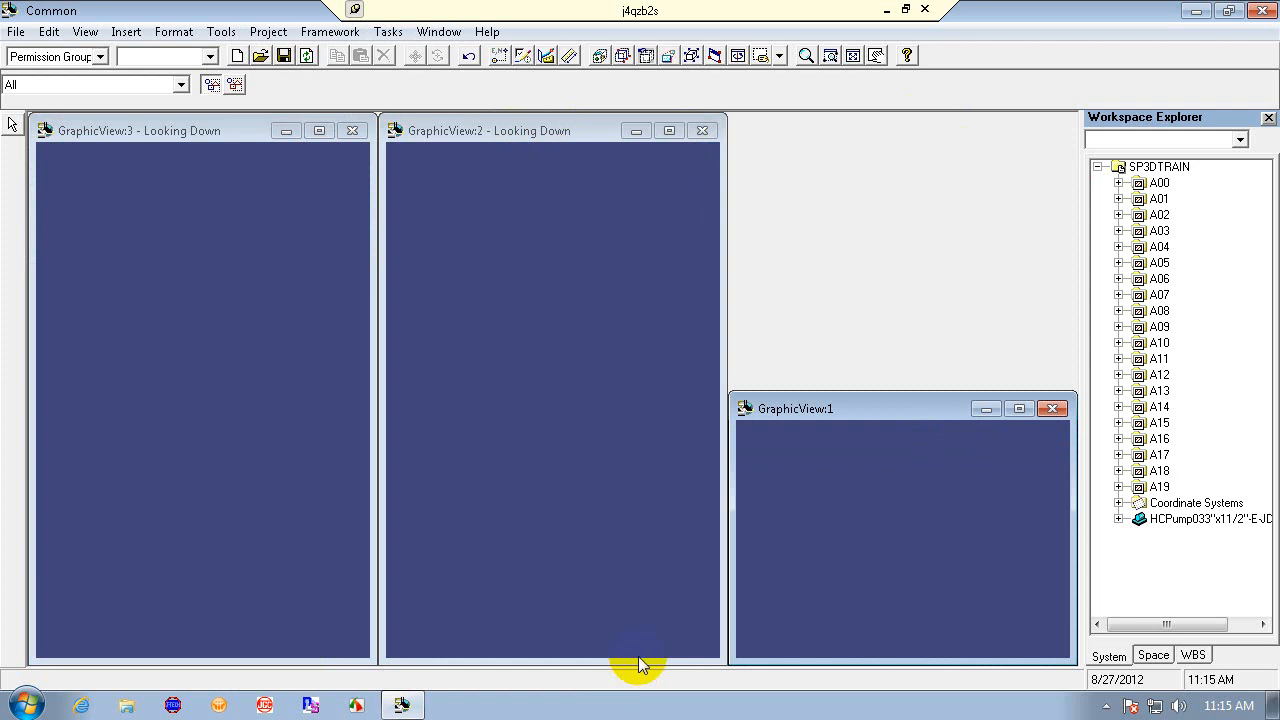
pyautogui.moveTo(637, 663); pyautogui.dragTo(654, 386)
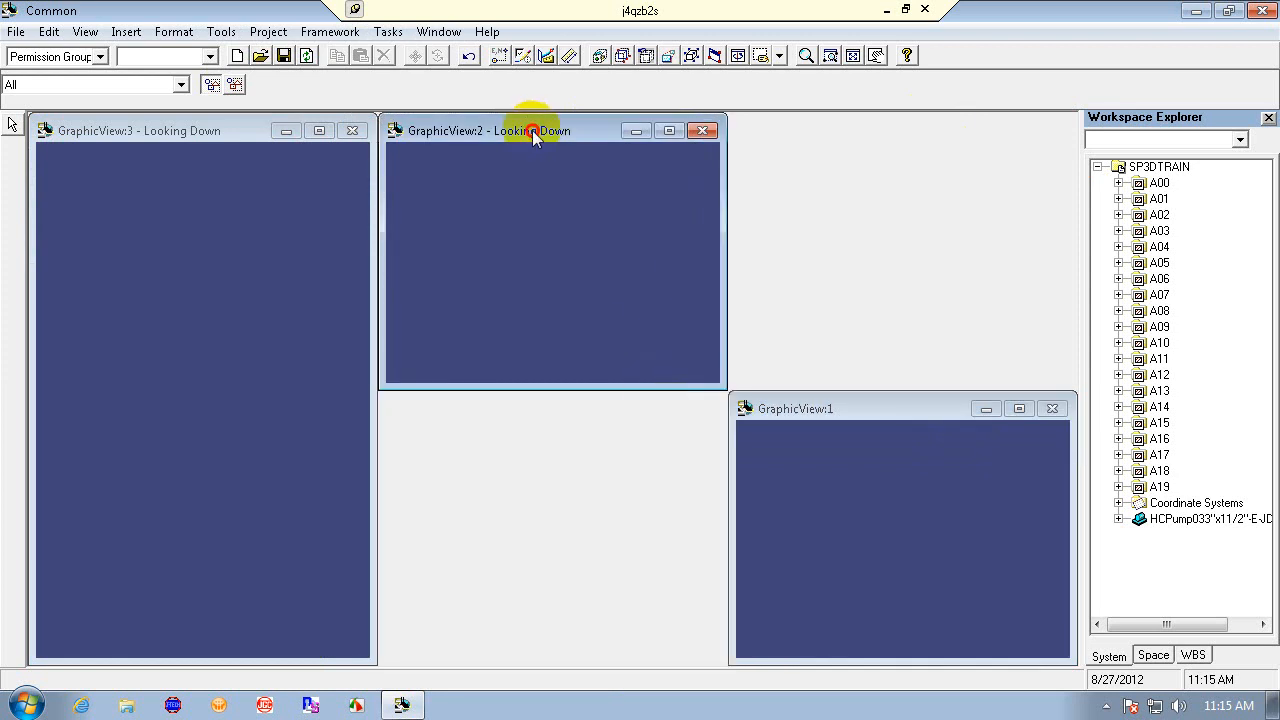
pyautogui.moveTo(534, 130); pyautogui.dragTo(884, 138)
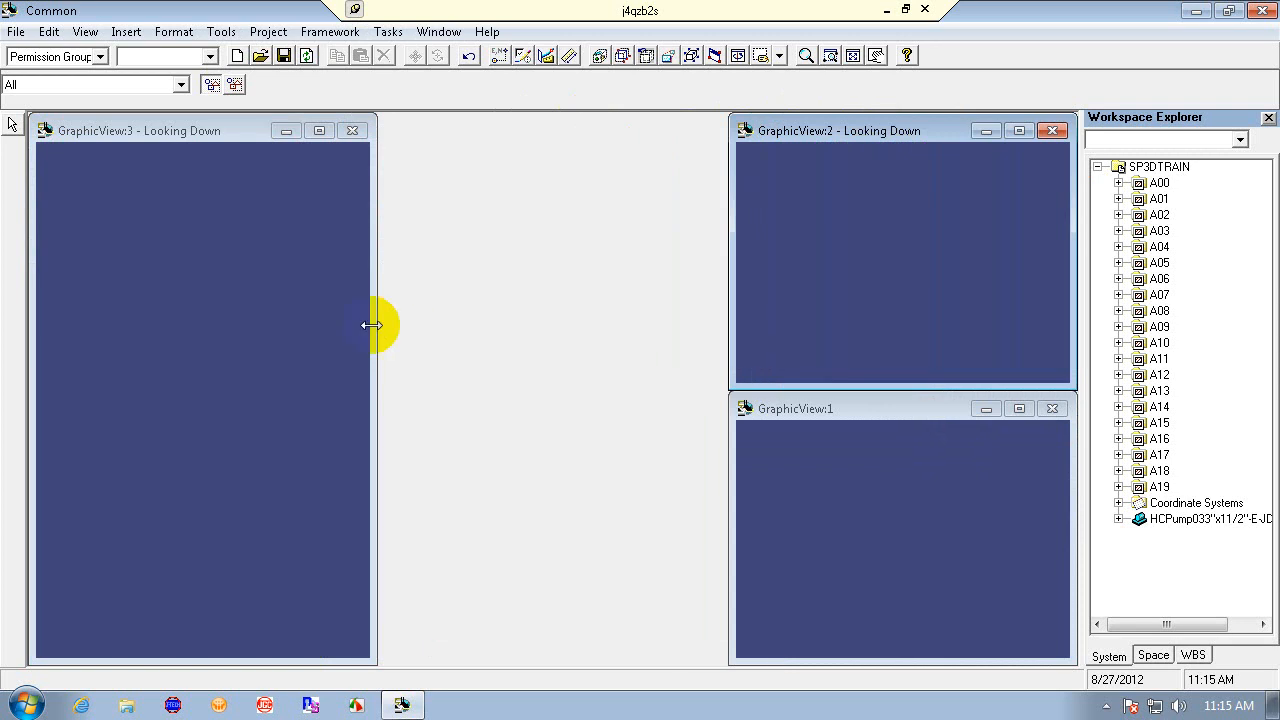
pyautogui.moveTo(371, 325); pyautogui.dragTo(640, 377)
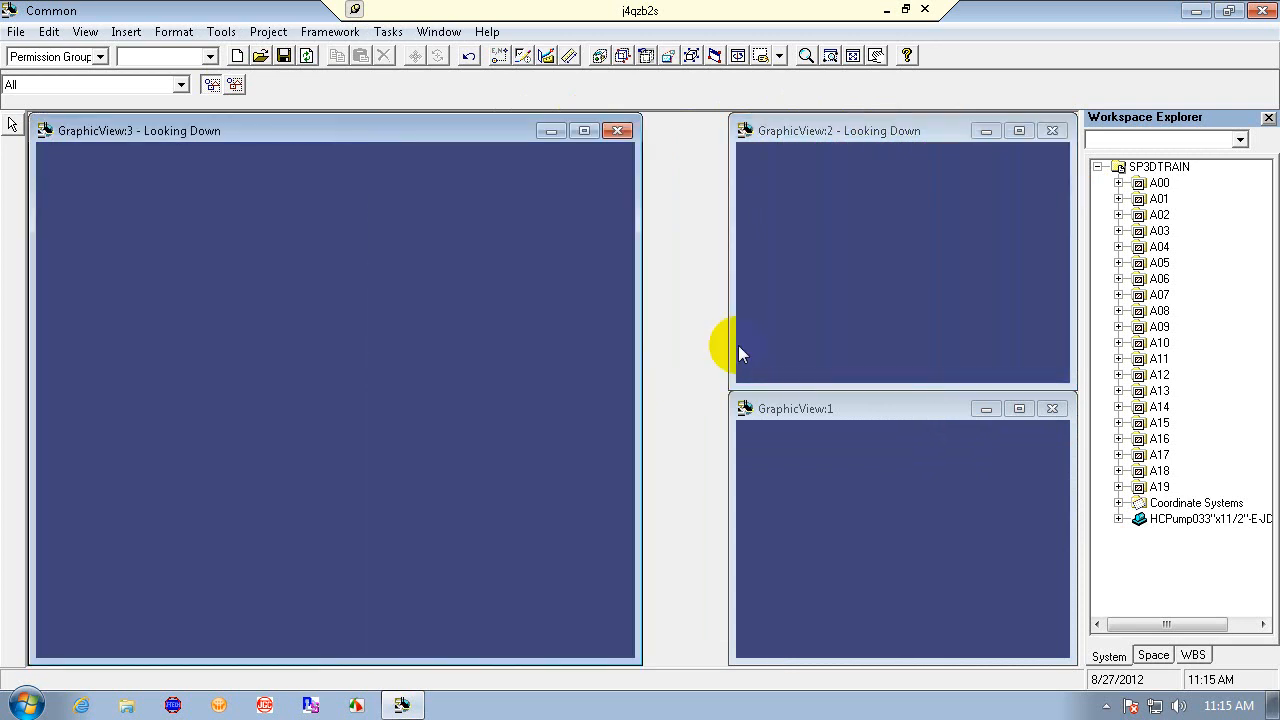
pyautogui.moveTo(730, 351); pyautogui.dragTo(643, 355)
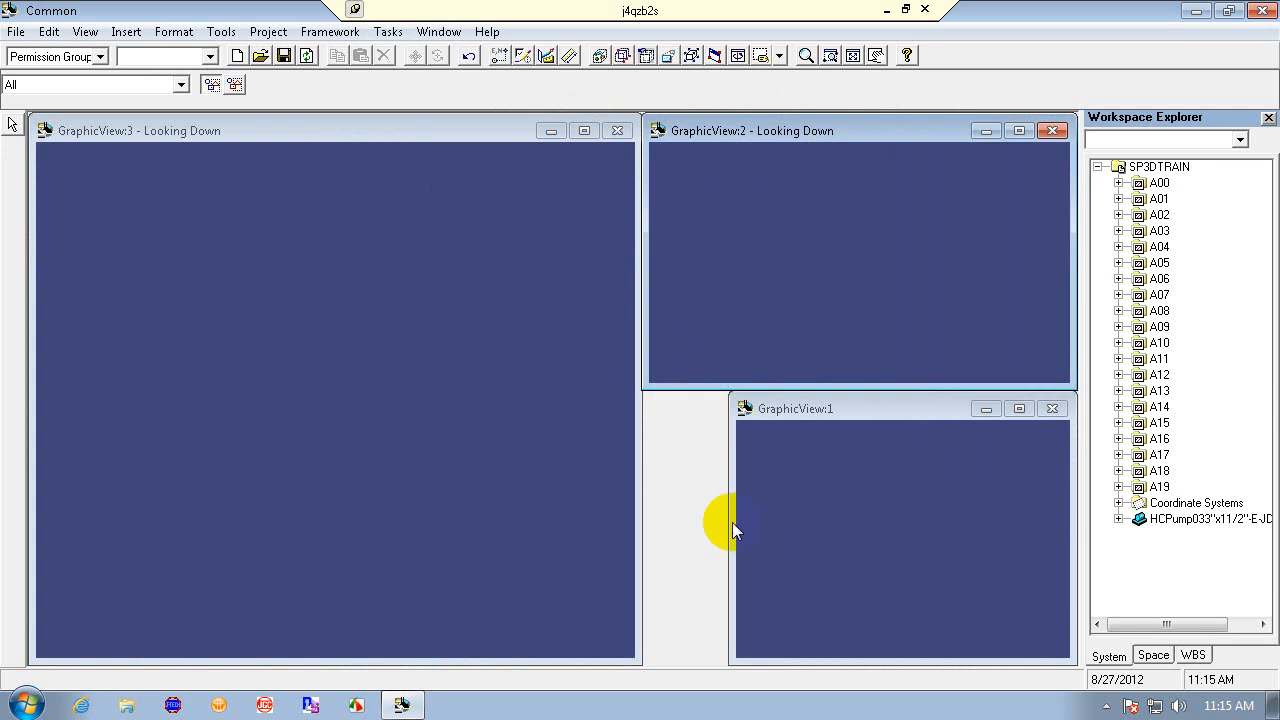
pyautogui.moveTo(730, 522); pyautogui.dragTo(645, 522)
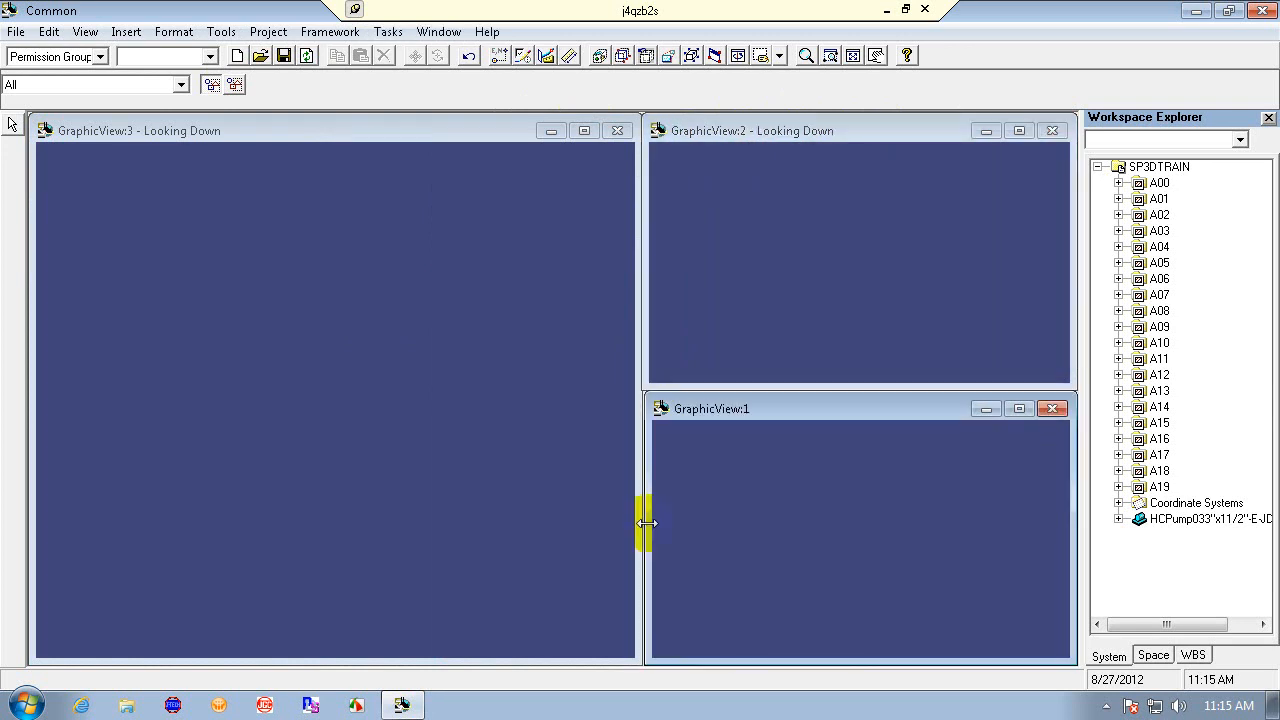
# - Fit each of the three graphic views to show the whole model
pyautogui.click(852, 55)
pyautogui.click(870, 133)
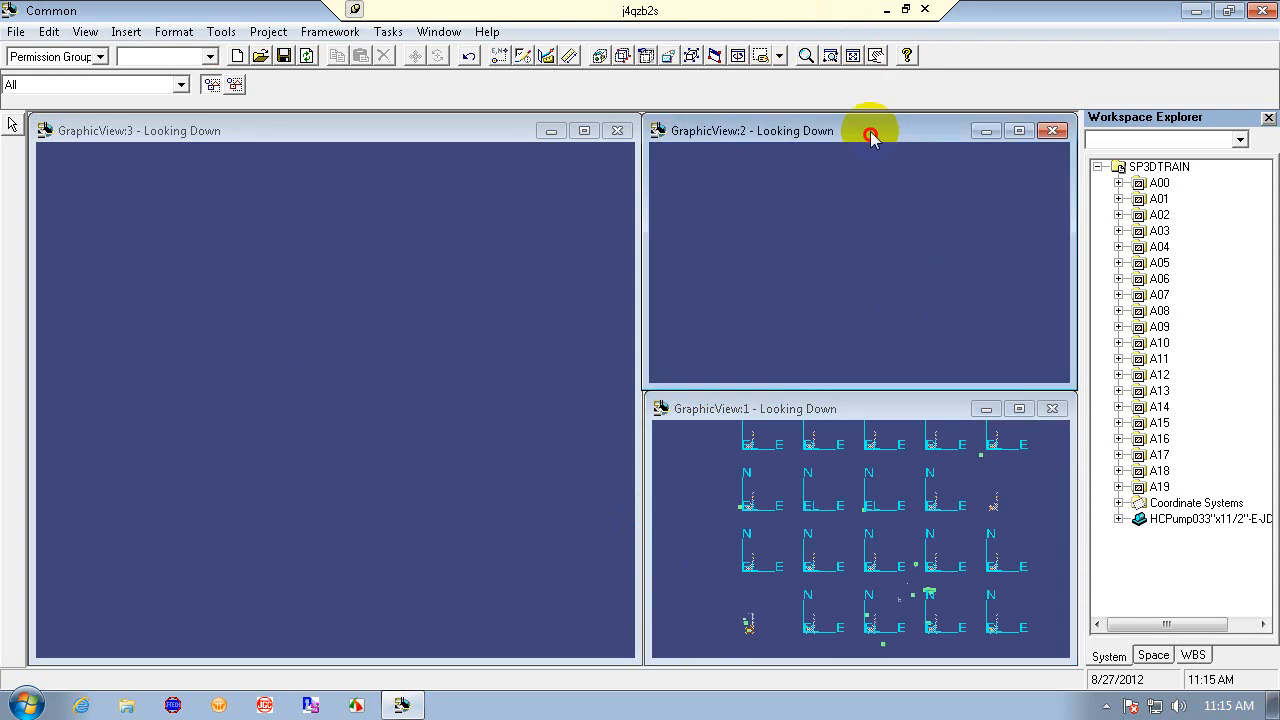
pyautogui.click(852, 55)
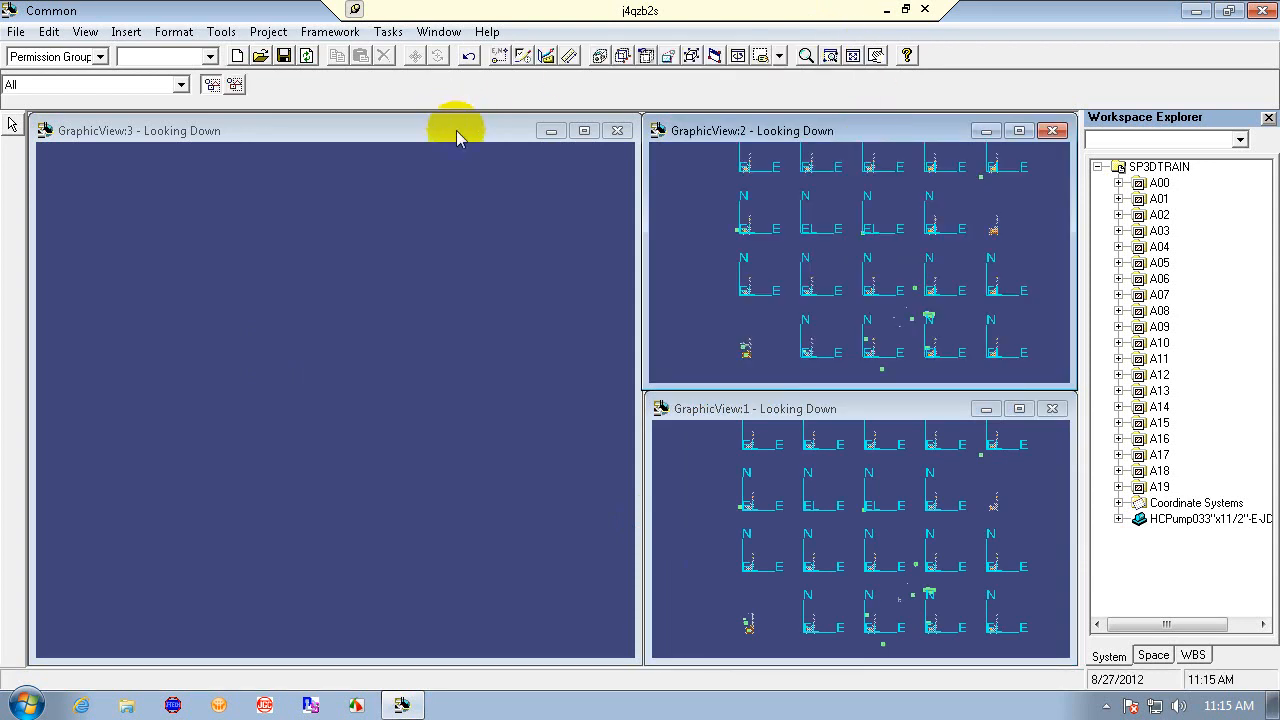
pyautogui.click(456, 132)
pyautogui.click(852, 55)
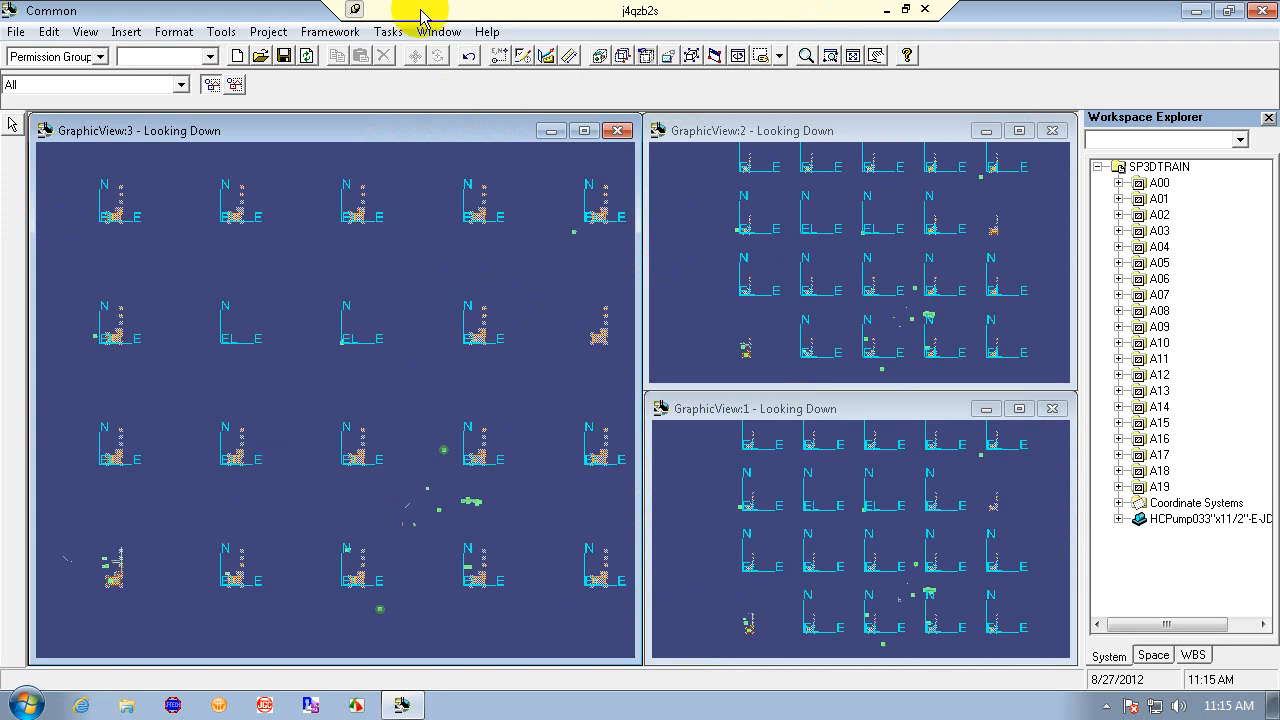
# - Set the large left view to an isometric orientation using Common Views
pyautogui.click(622, 55)
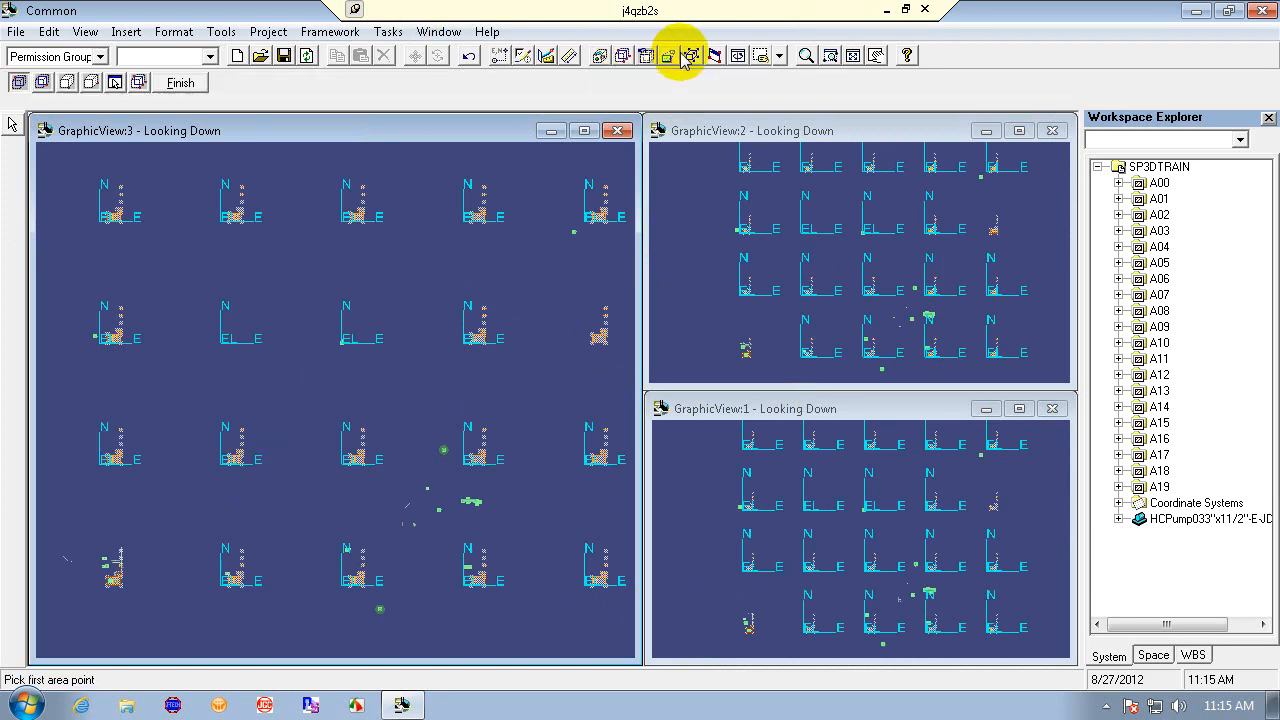
pyautogui.click(718, 58)
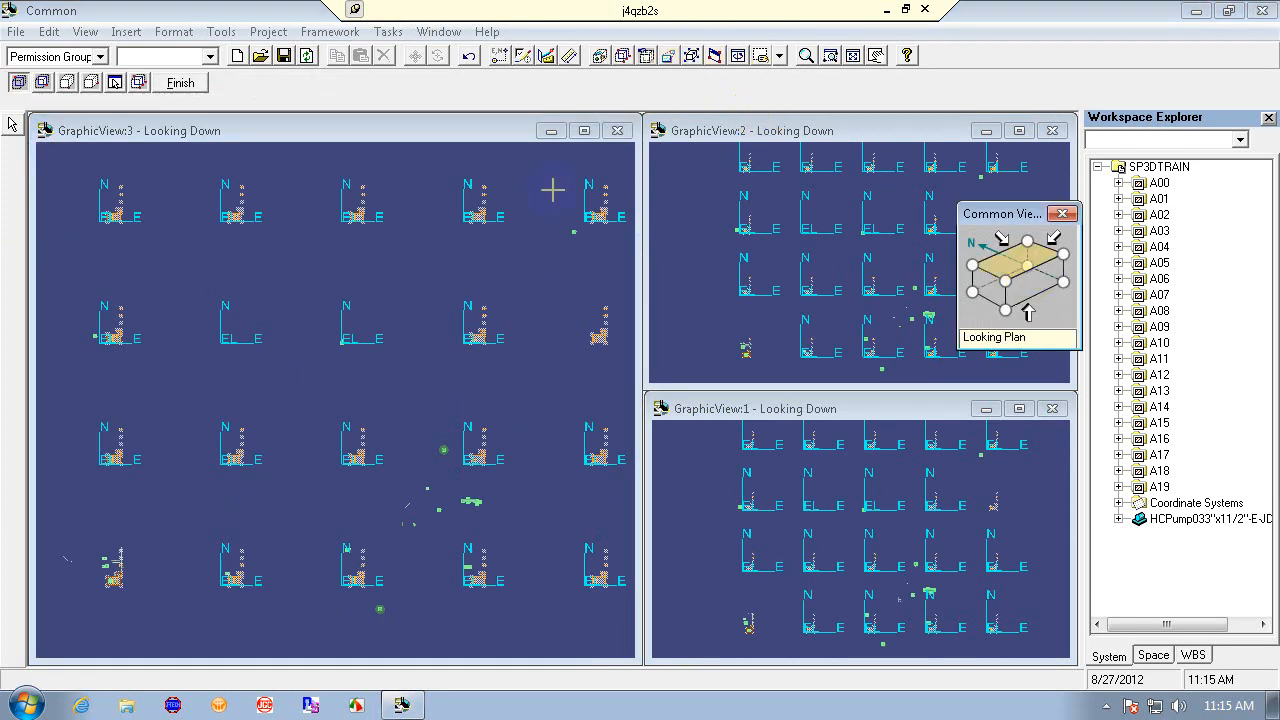
pyautogui.click(1007, 284)
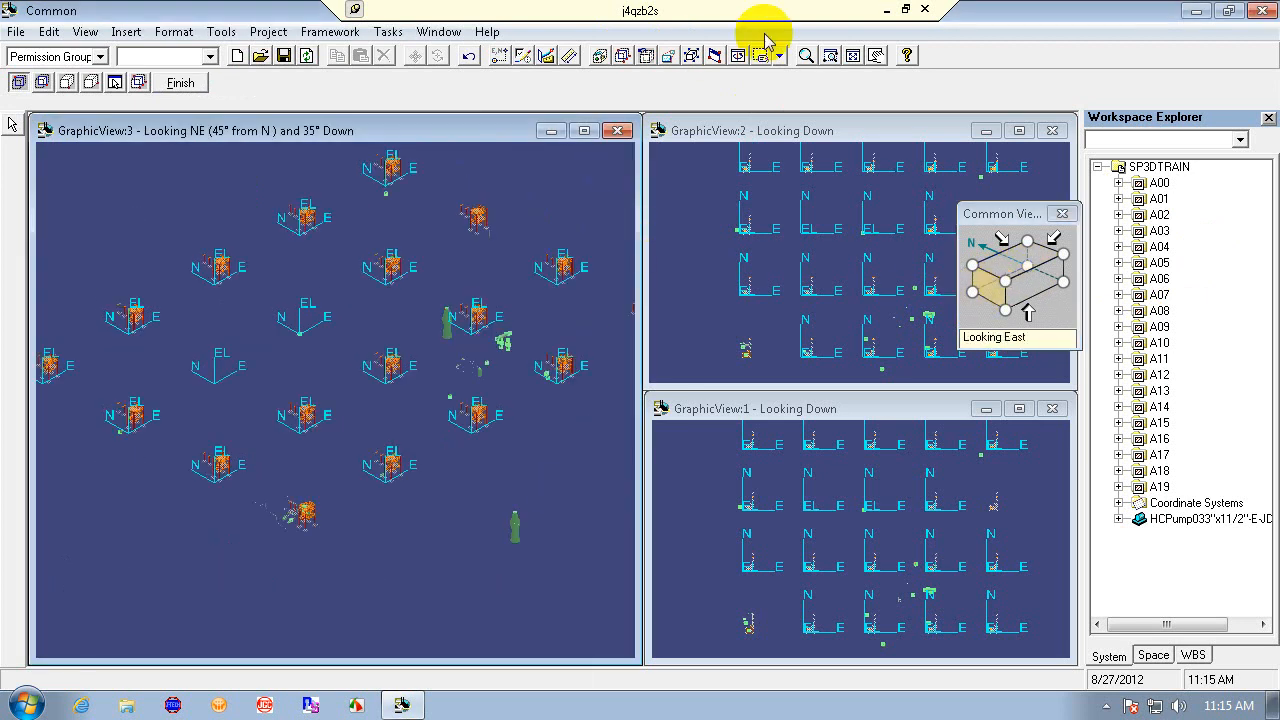
# - Zoom the isometric view in on the piping between the pump and the vertical vessel
pyautogui.click(806, 56)
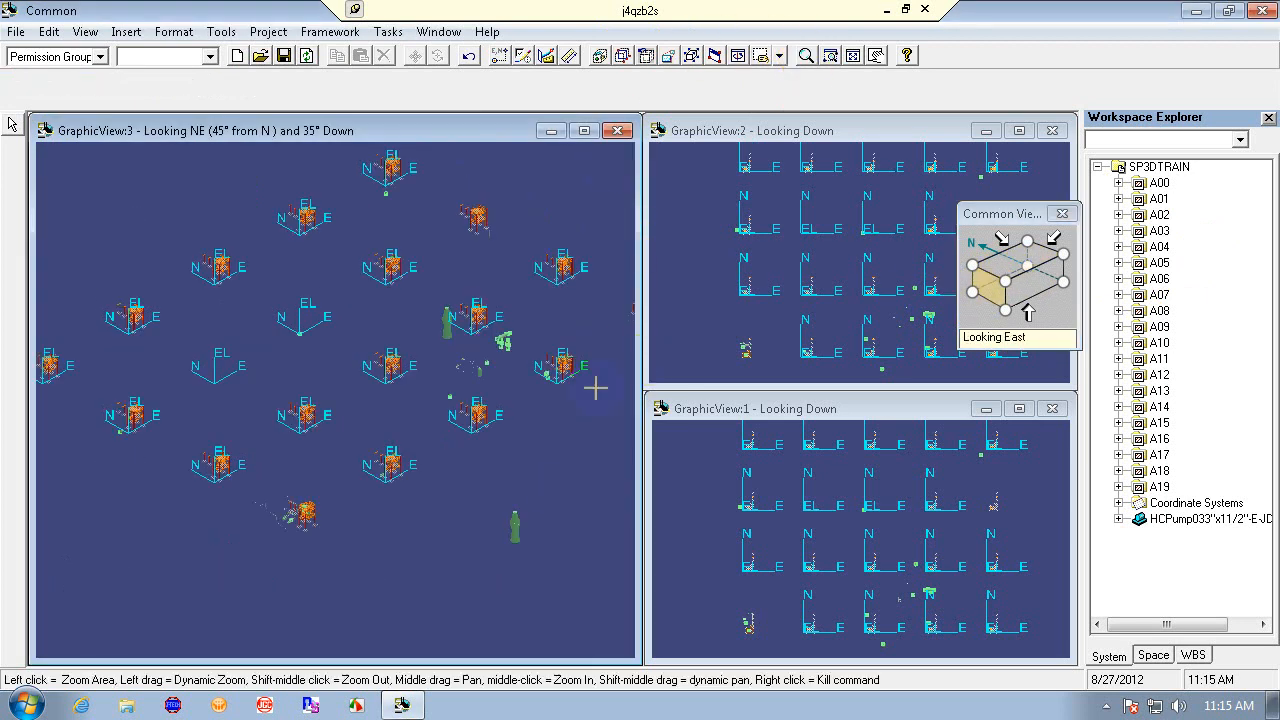
pyautogui.moveTo(417, 301); pyautogui.dragTo(349, 289)
pyautogui.click(830, 55)
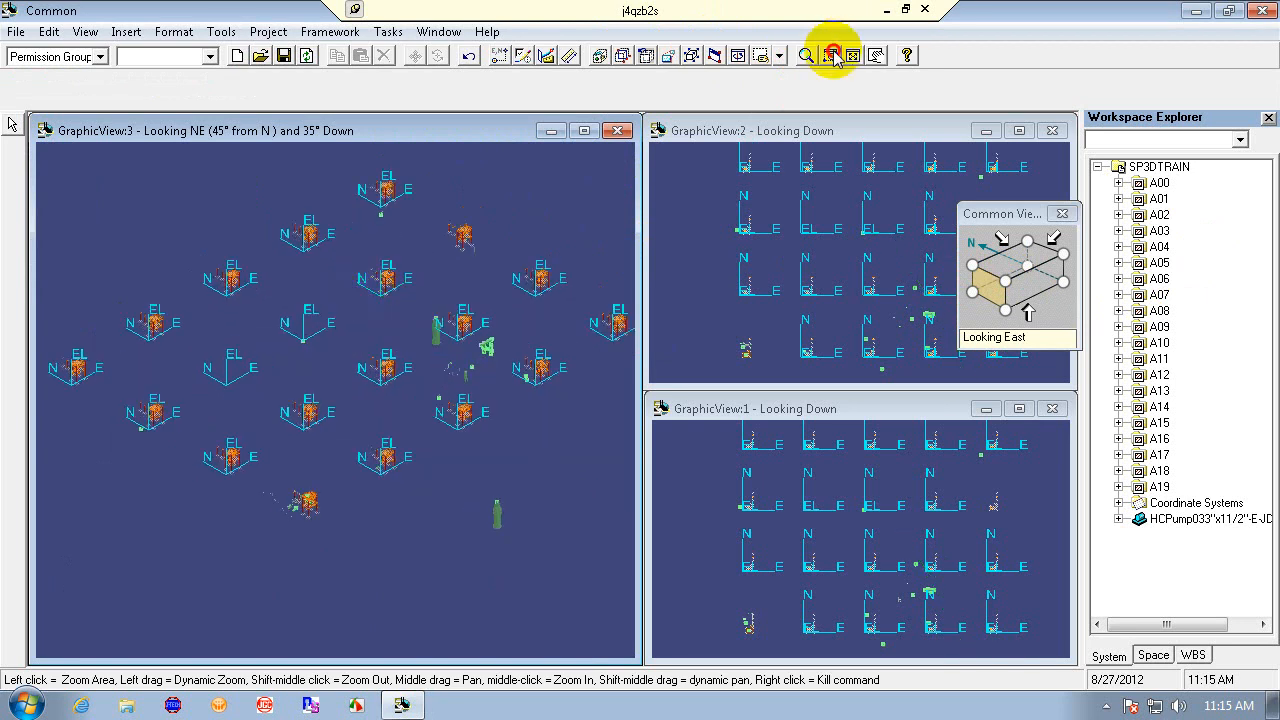
pyautogui.click(421, 315)
pyautogui.click(506, 412)
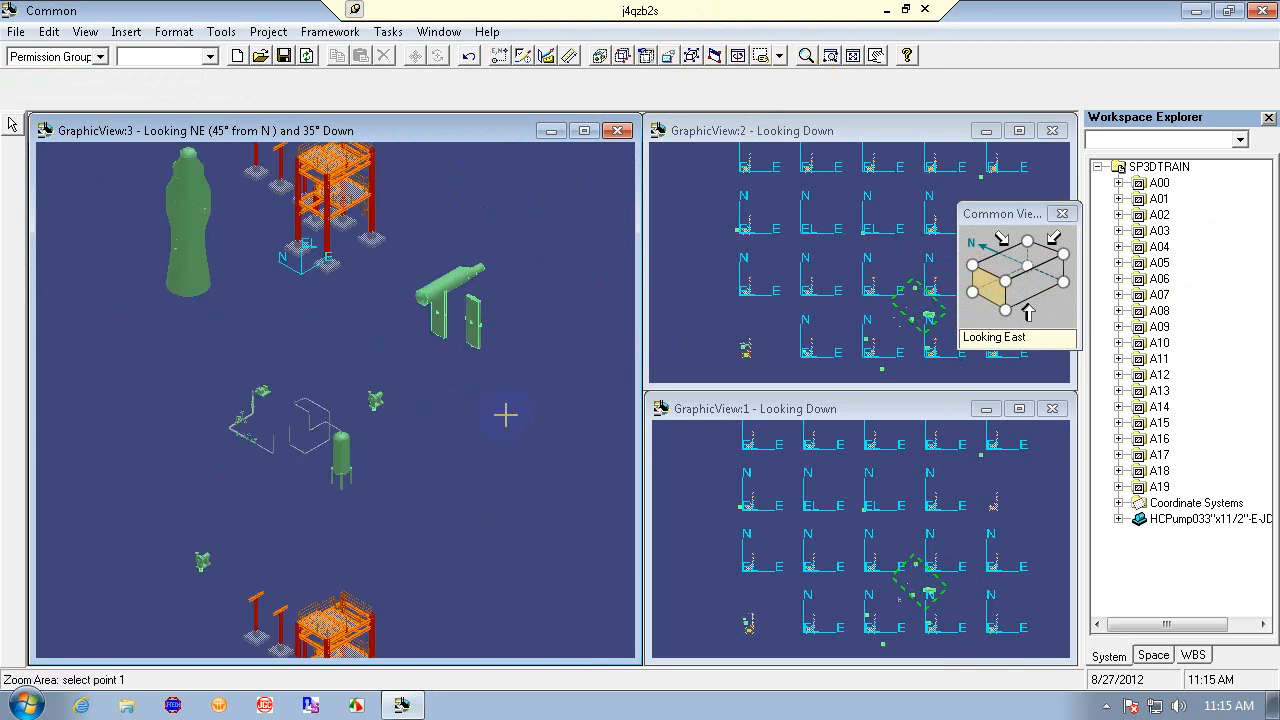
pyautogui.click(176, 343)
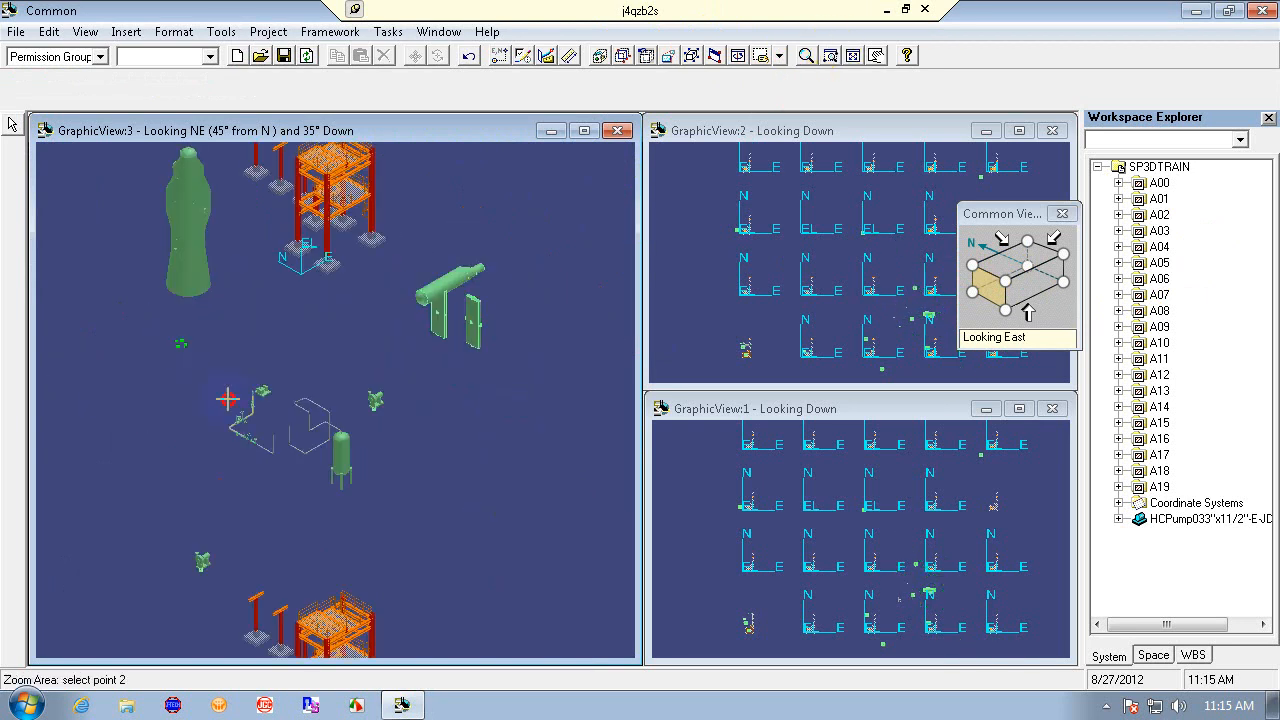
pyautogui.click(390, 522)
pyautogui.click(158, 237)
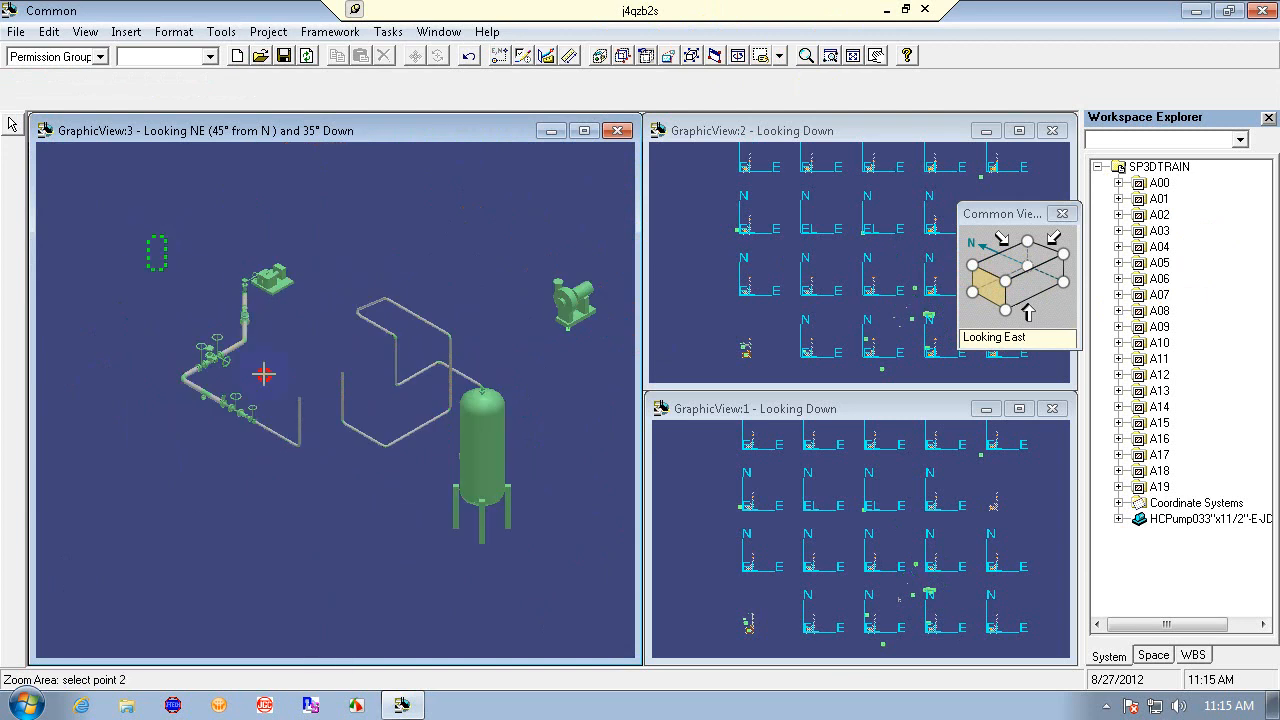
pyautogui.click(412, 540)
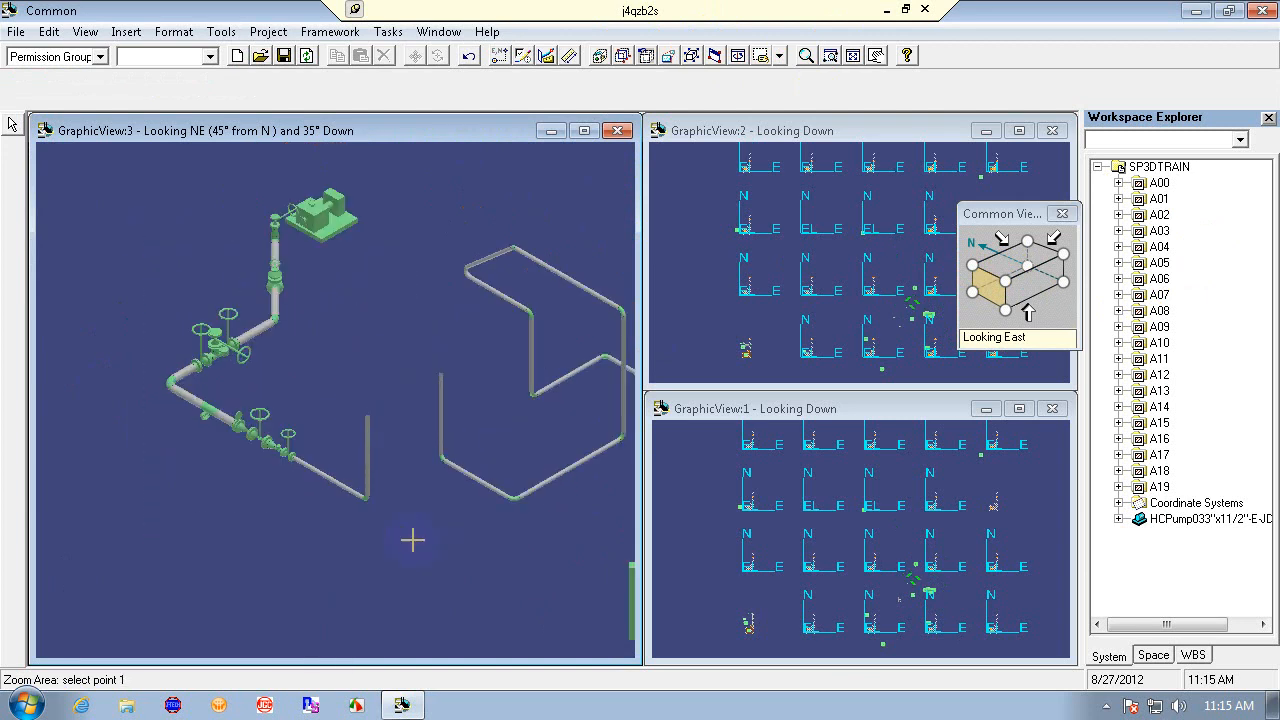
pyautogui.rightClick(312, 349)
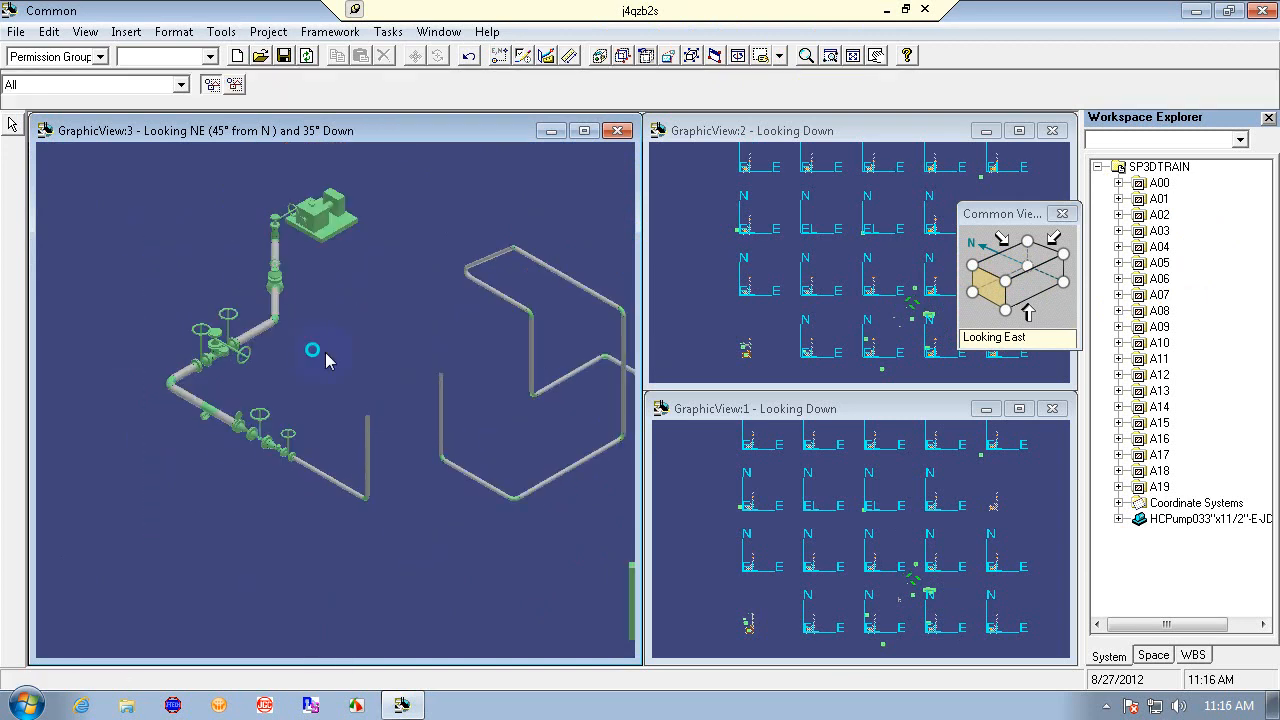
# - Select a pipe segment in the isometric view and expand A08, 1020 and PIP-Piping in the widened Workspace Explorer
pyautogui.click(14, 123)
pyautogui.click(257, 328)
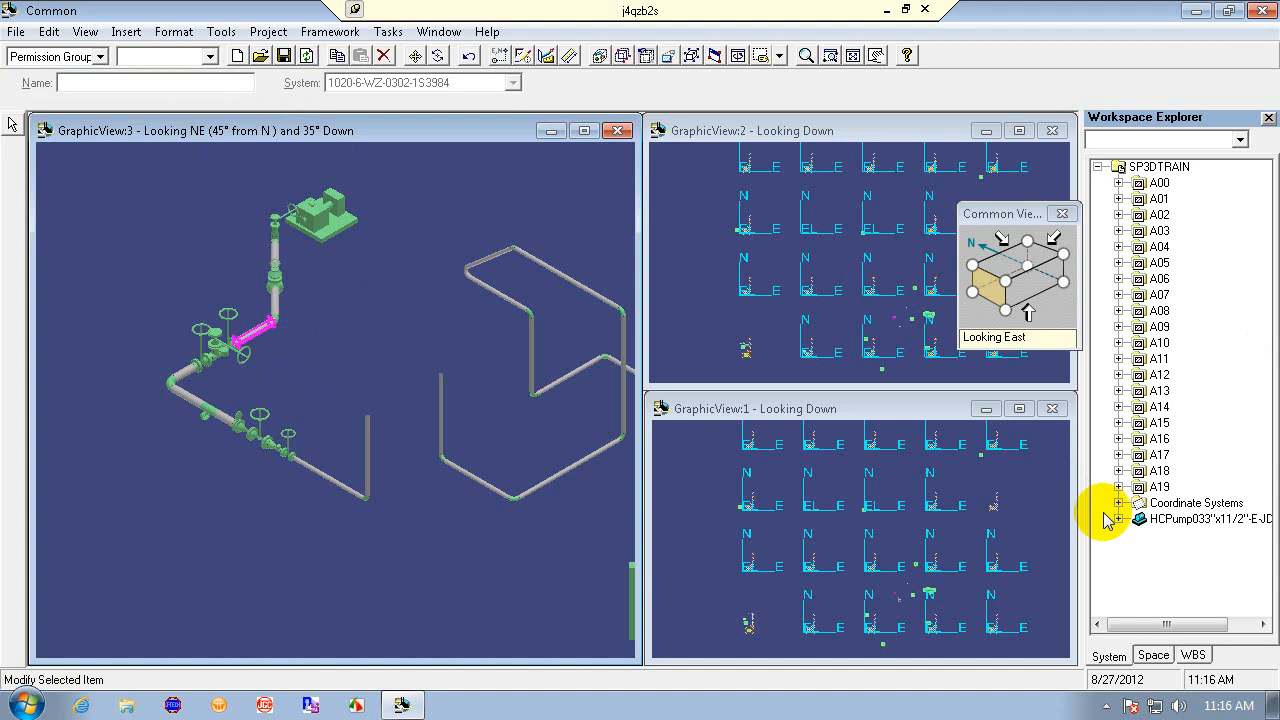
pyautogui.click(1118, 311)
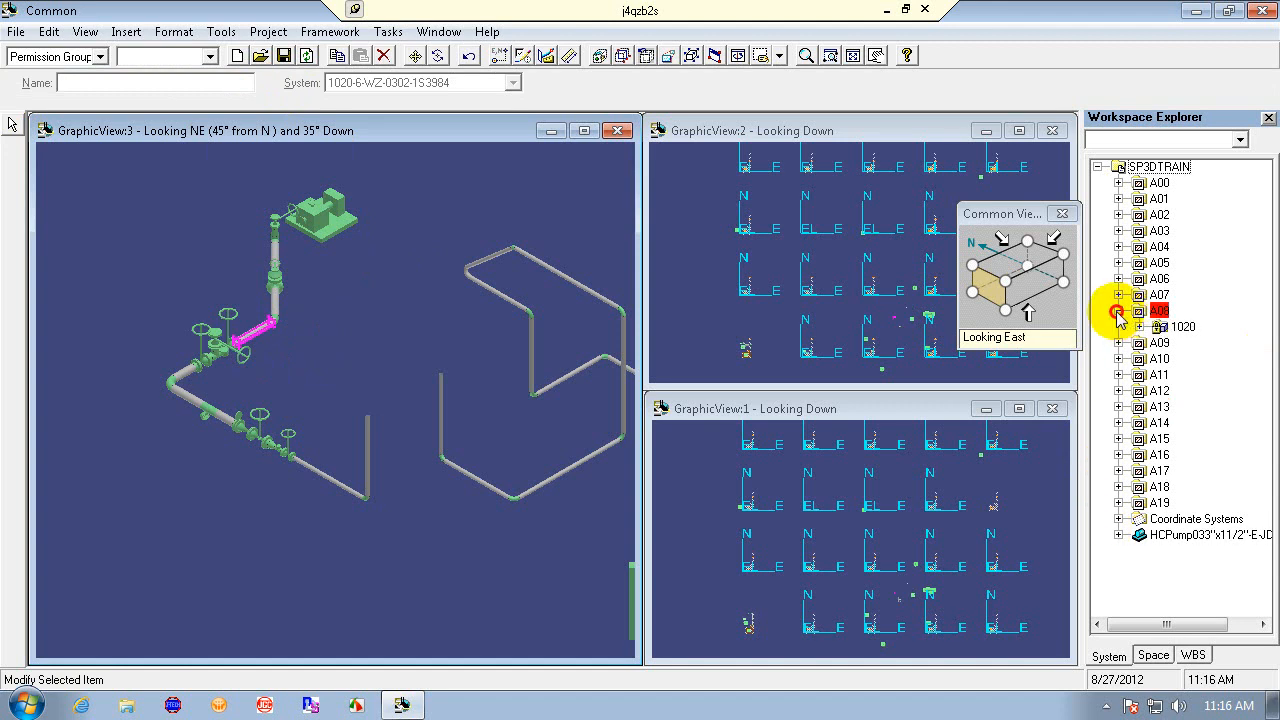
pyautogui.click(1139, 327)
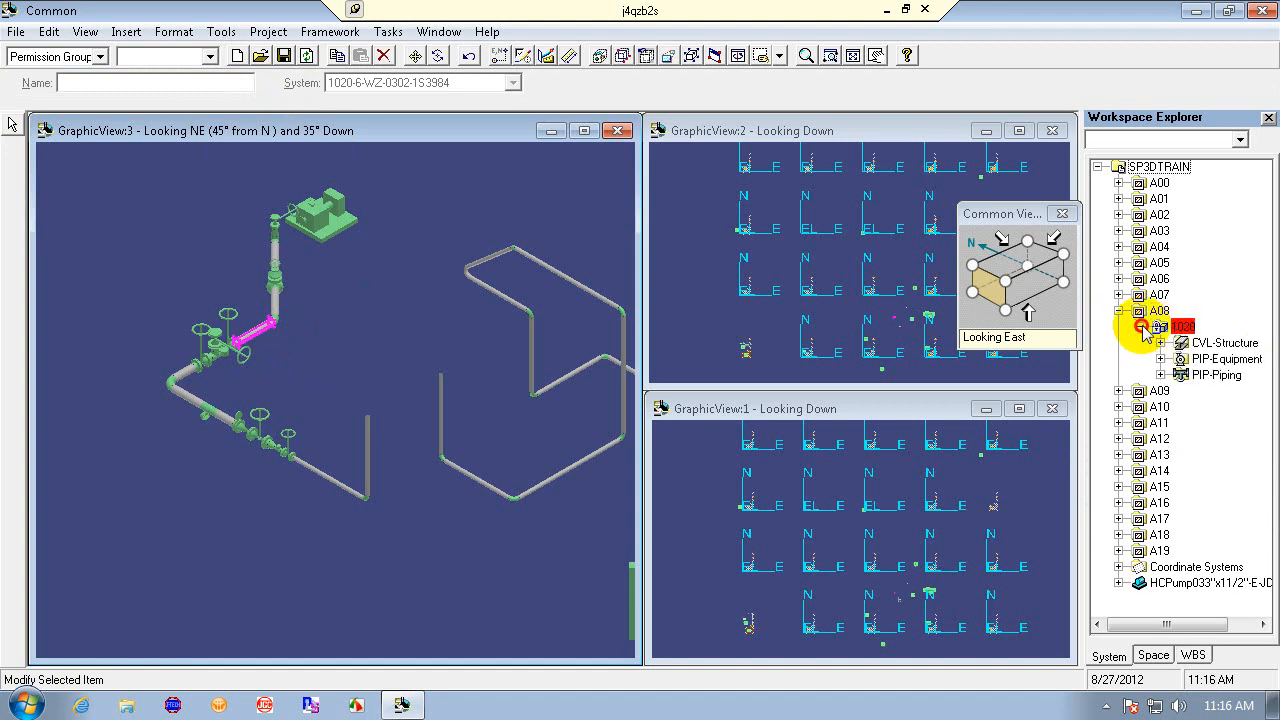
pyautogui.click(1160, 375)
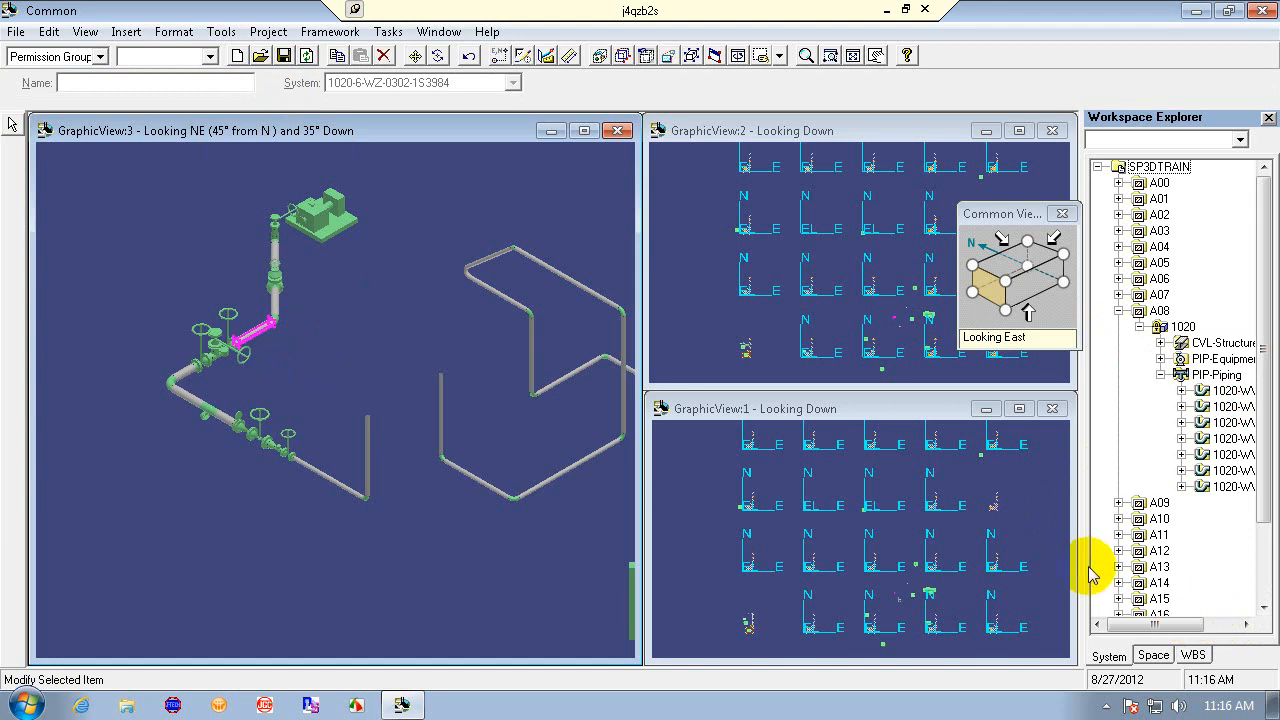
pyautogui.moveTo(1058, 565); pyautogui.dragTo(1043, 557)
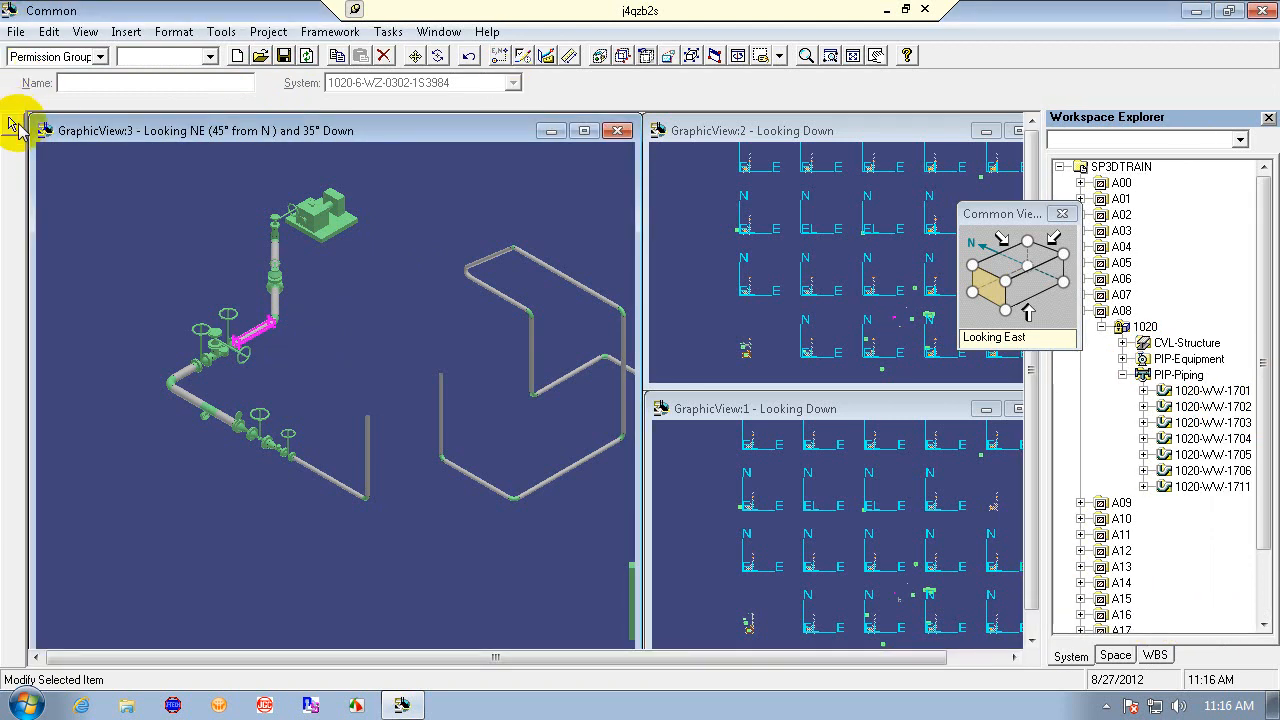
# - Clear the selection and switch to the Piping task
pyautogui.click(12, 123)
pyautogui.click(261, 340)
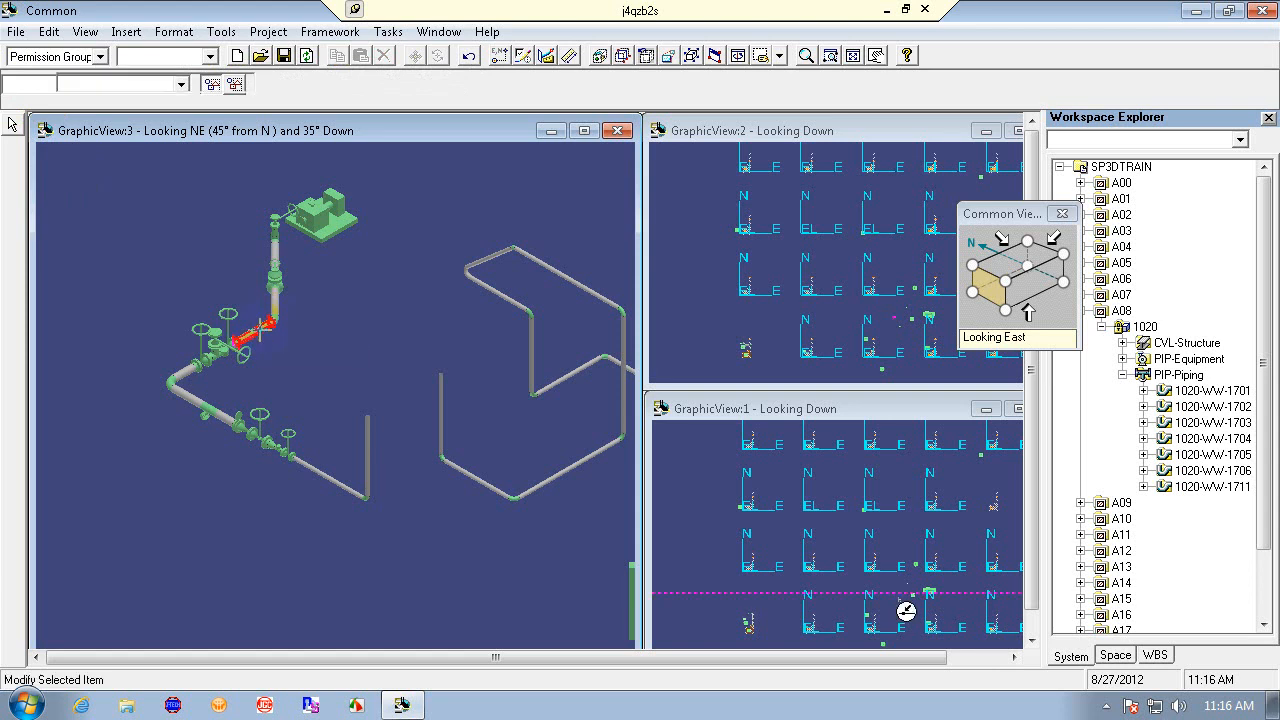
pyautogui.click(384, 345)
pyautogui.click(389, 32)
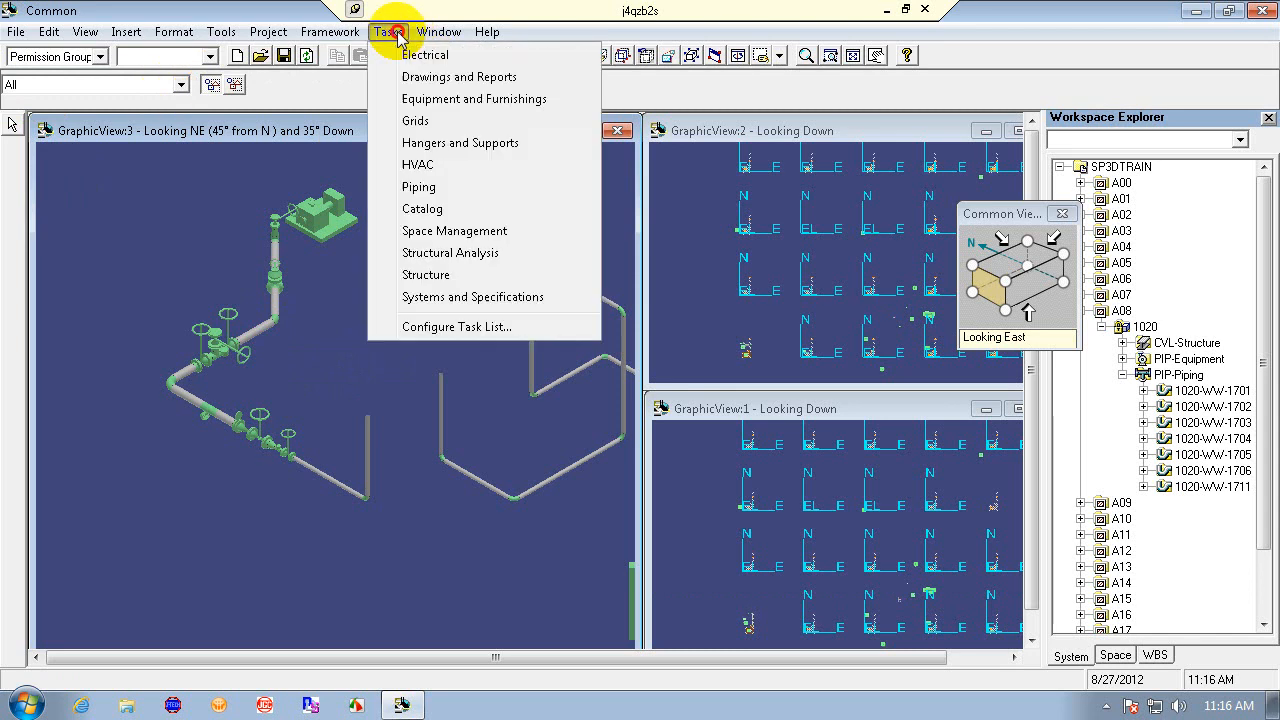
pyautogui.click(418, 187)
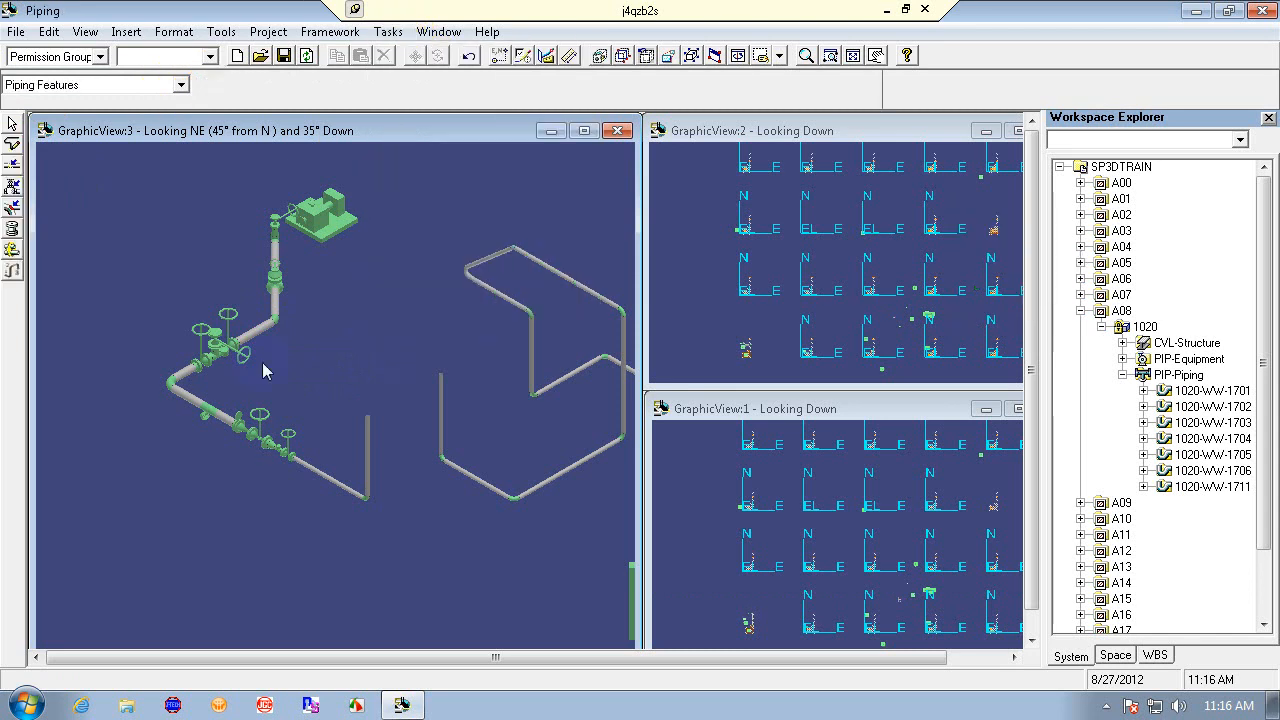
pyautogui.click(268, 336)
pyautogui.click(266, 336)
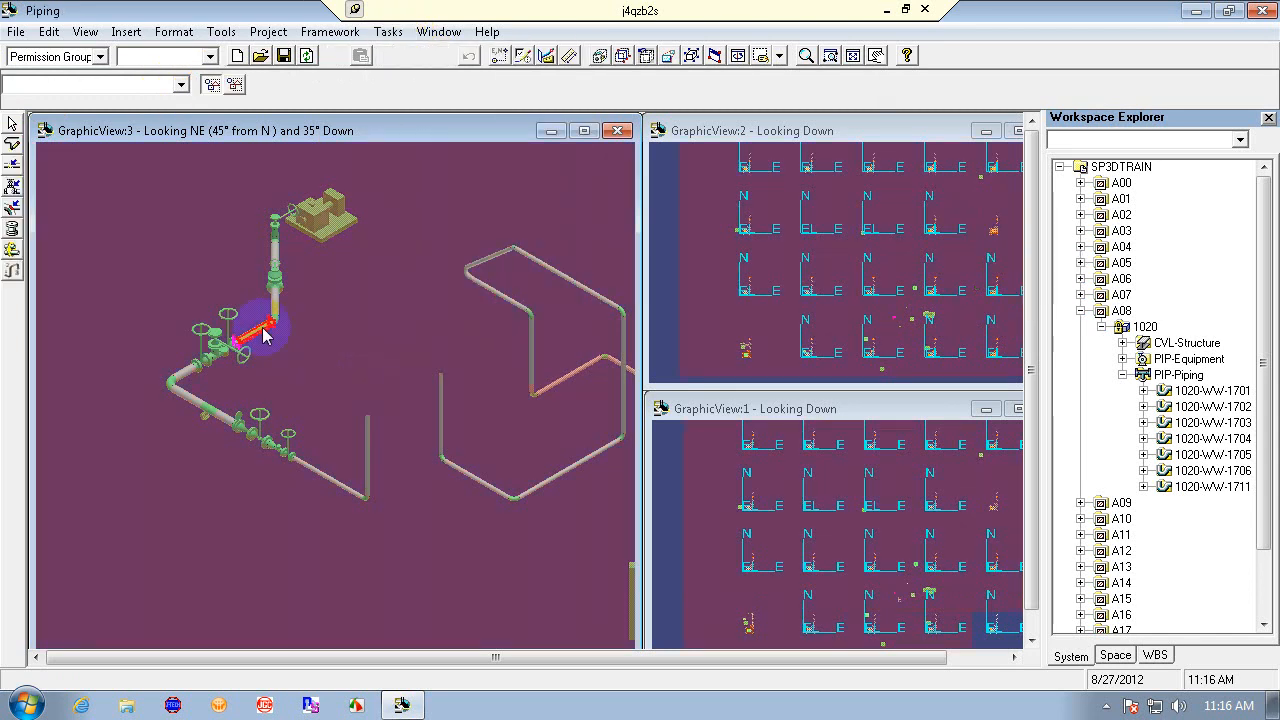
pyautogui.click(262, 328)
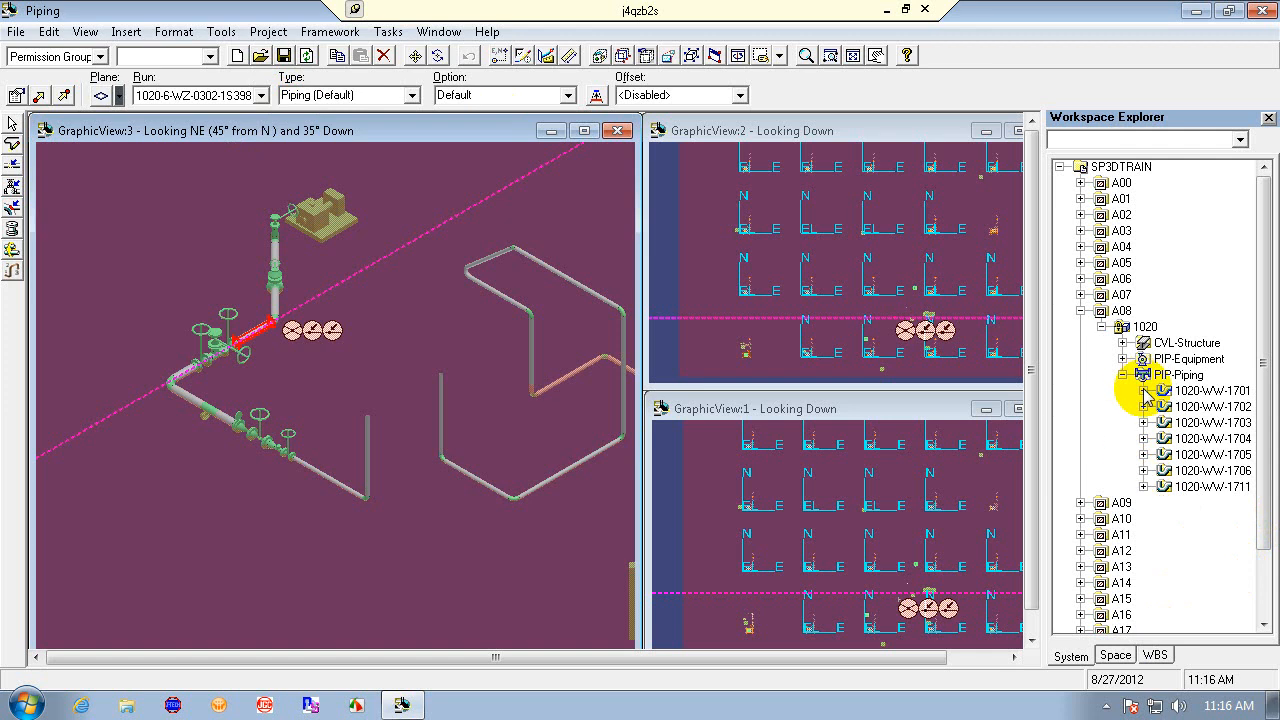
pyautogui.click(412, 354)
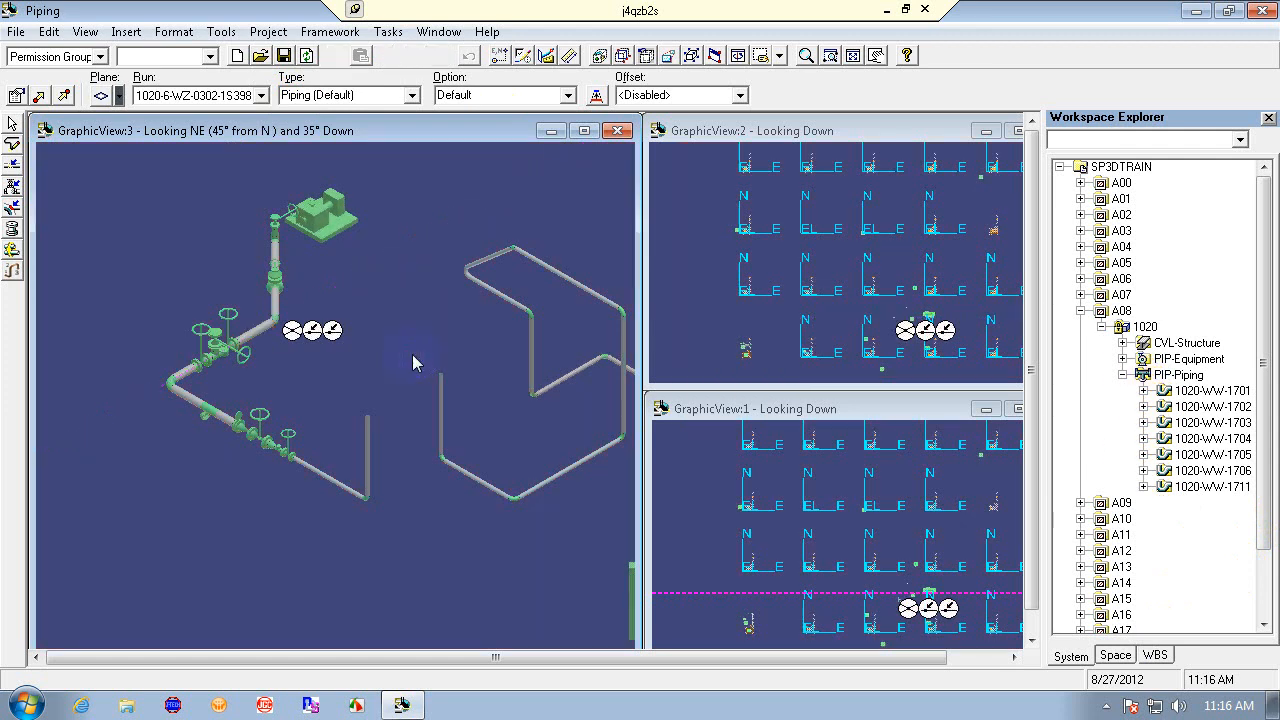
# - Redefine the workspace filter Train-1 to include only system A08 and coordinate system CS_08
pyautogui.click(16, 31)
pyautogui.click(172, 14)
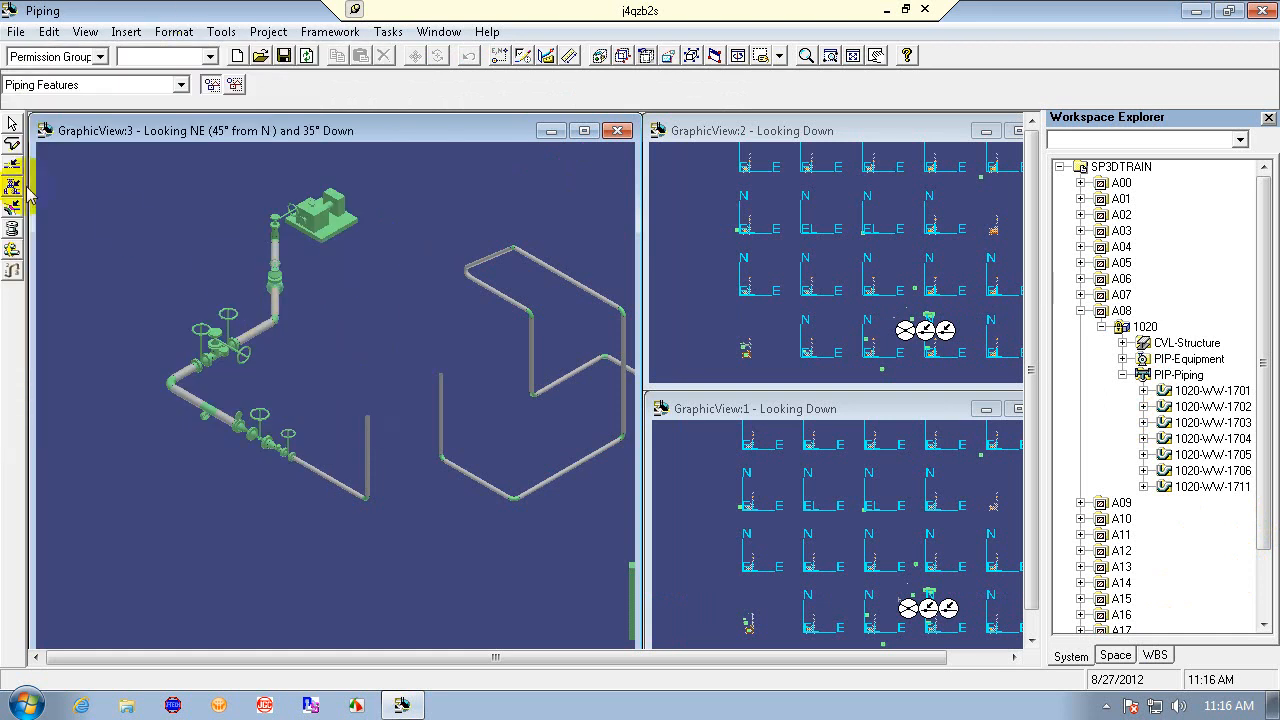
pyautogui.click(16, 31)
pyautogui.click(86, 231)
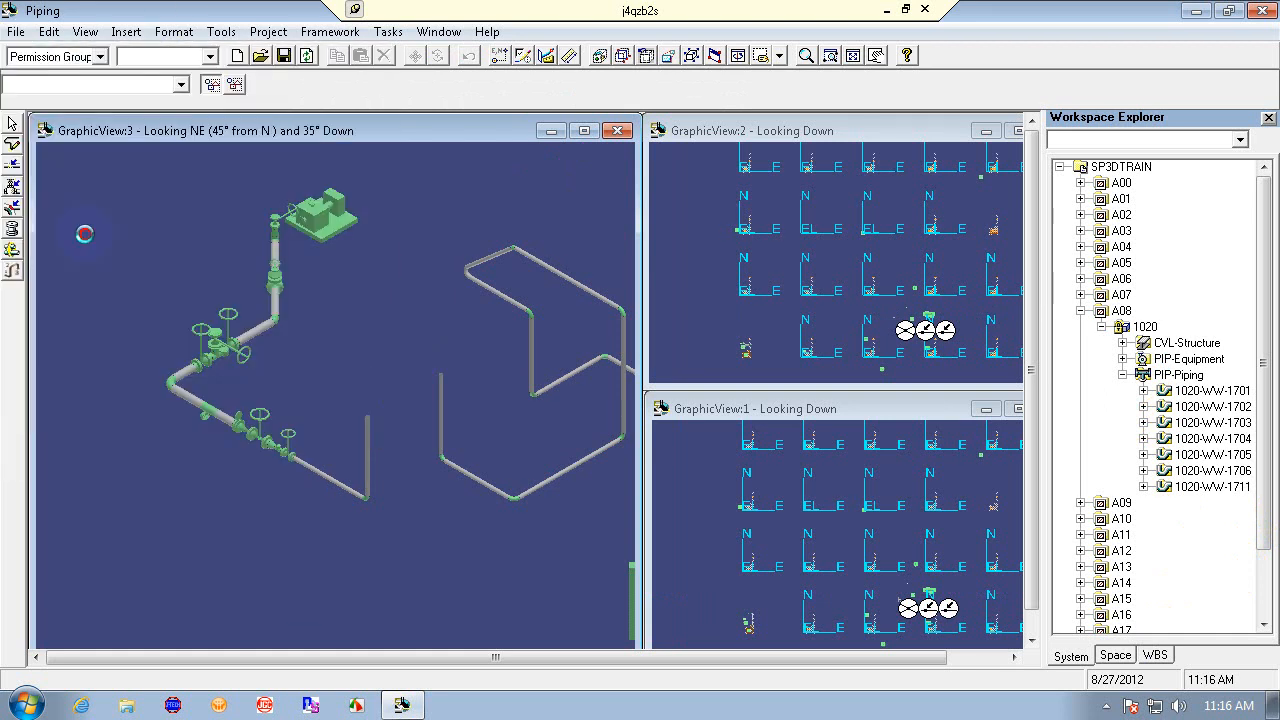
pyautogui.click(333, 176)
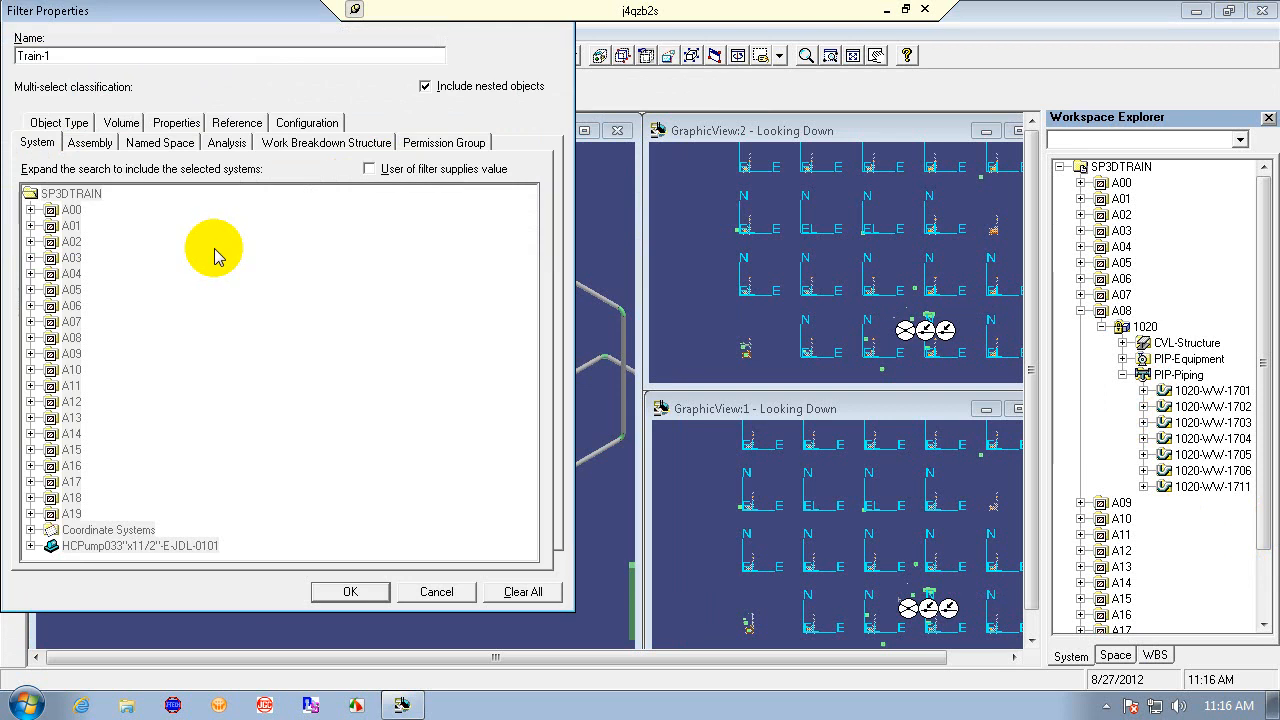
pyautogui.click(514, 591)
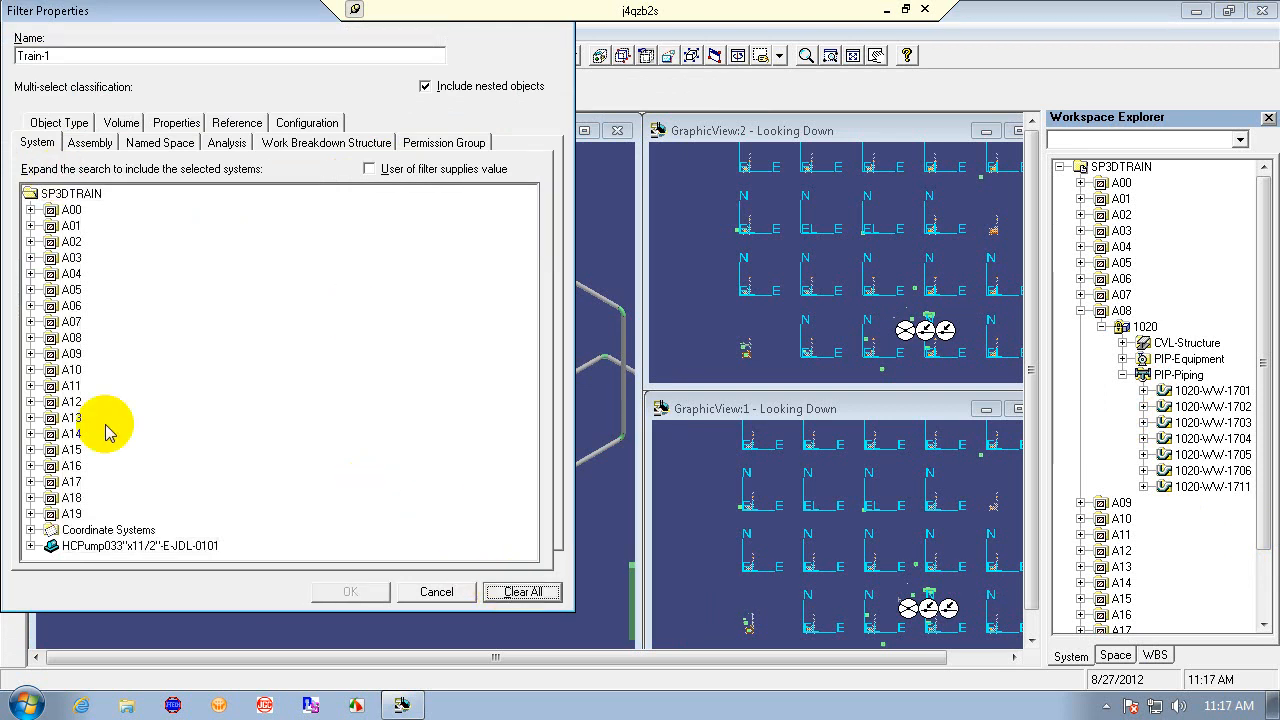
pyautogui.click(52, 338)
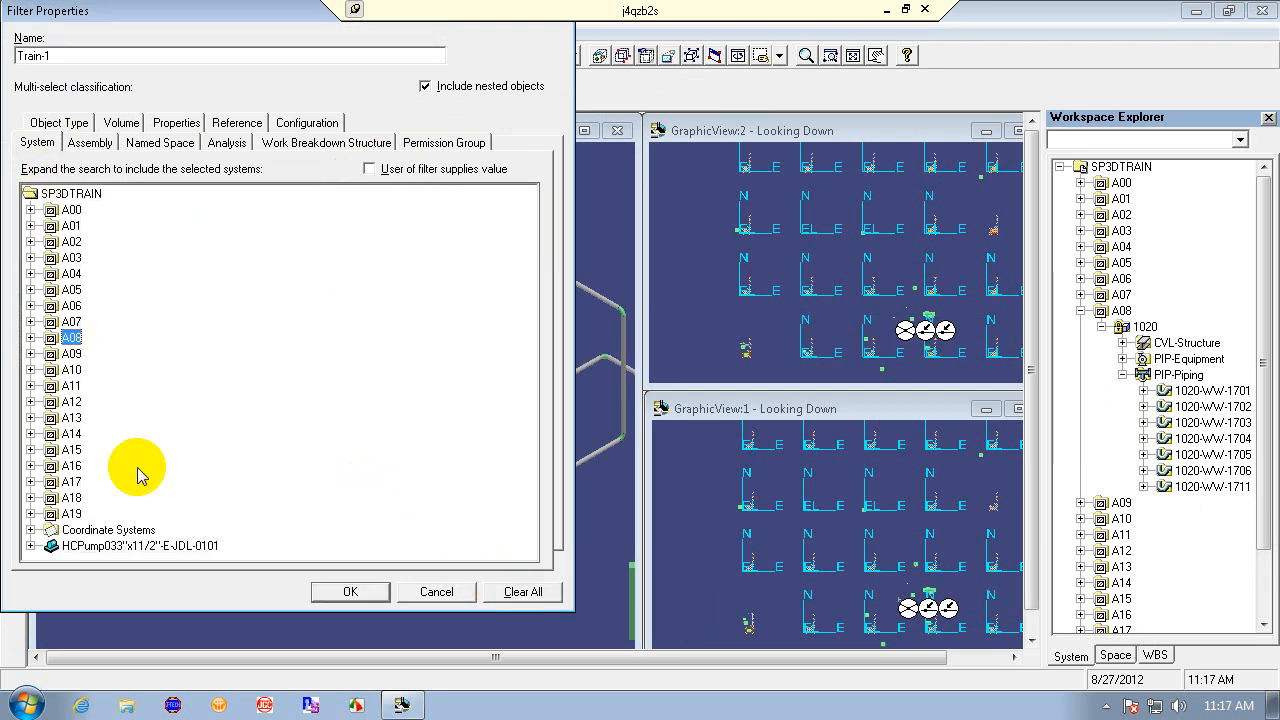
pyautogui.click(30, 529)
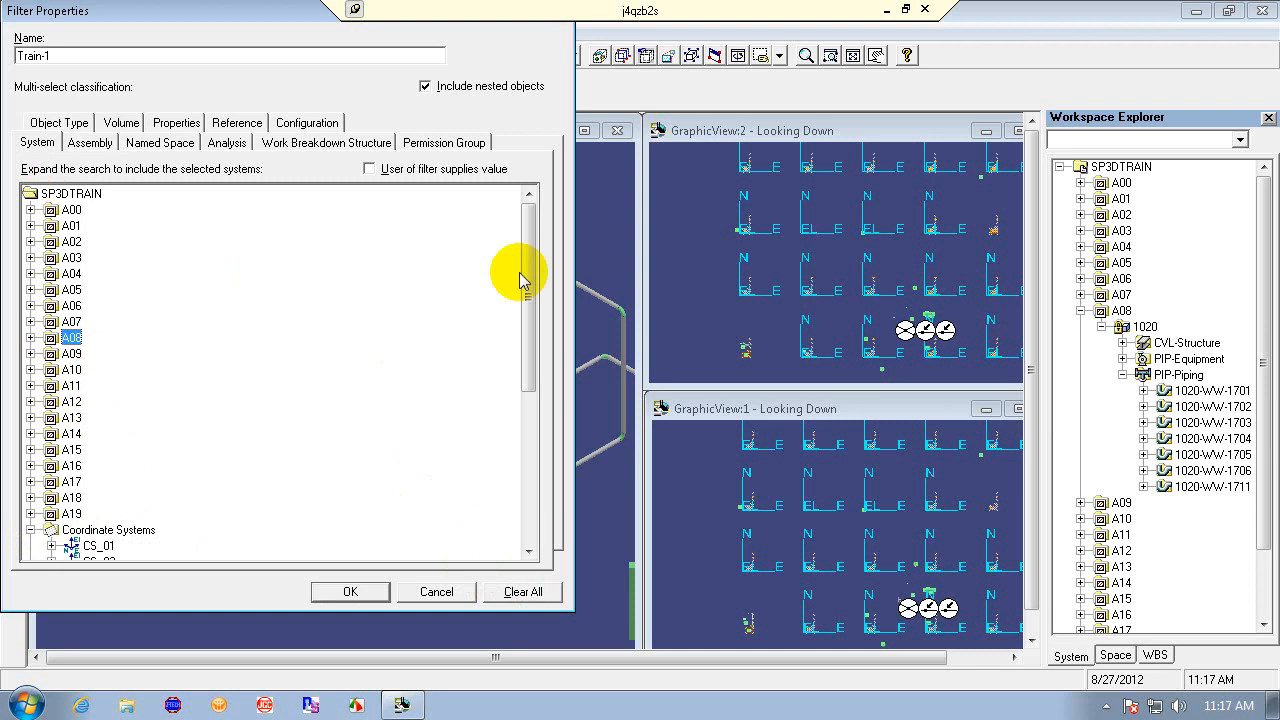
pyautogui.moveTo(520, 272); pyautogui.dragTo(526, 400)
pyautogui.click(99, 417)
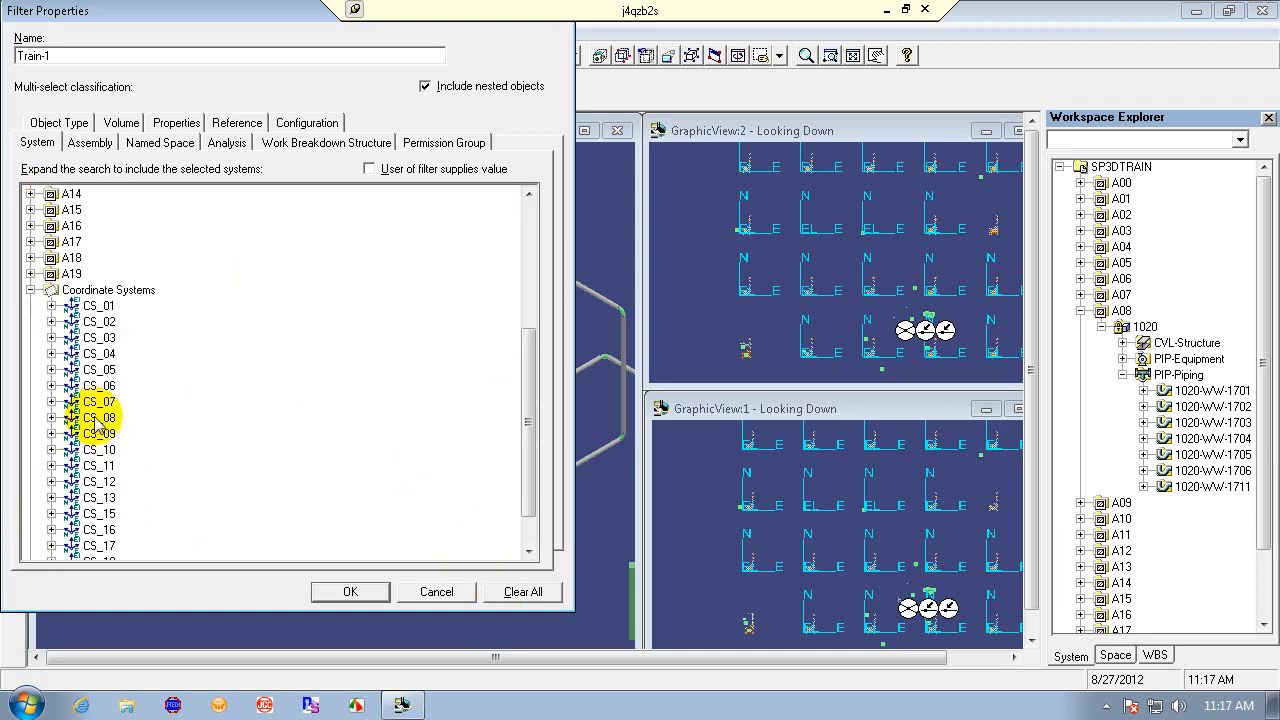
pyautogui.click(352, 591)
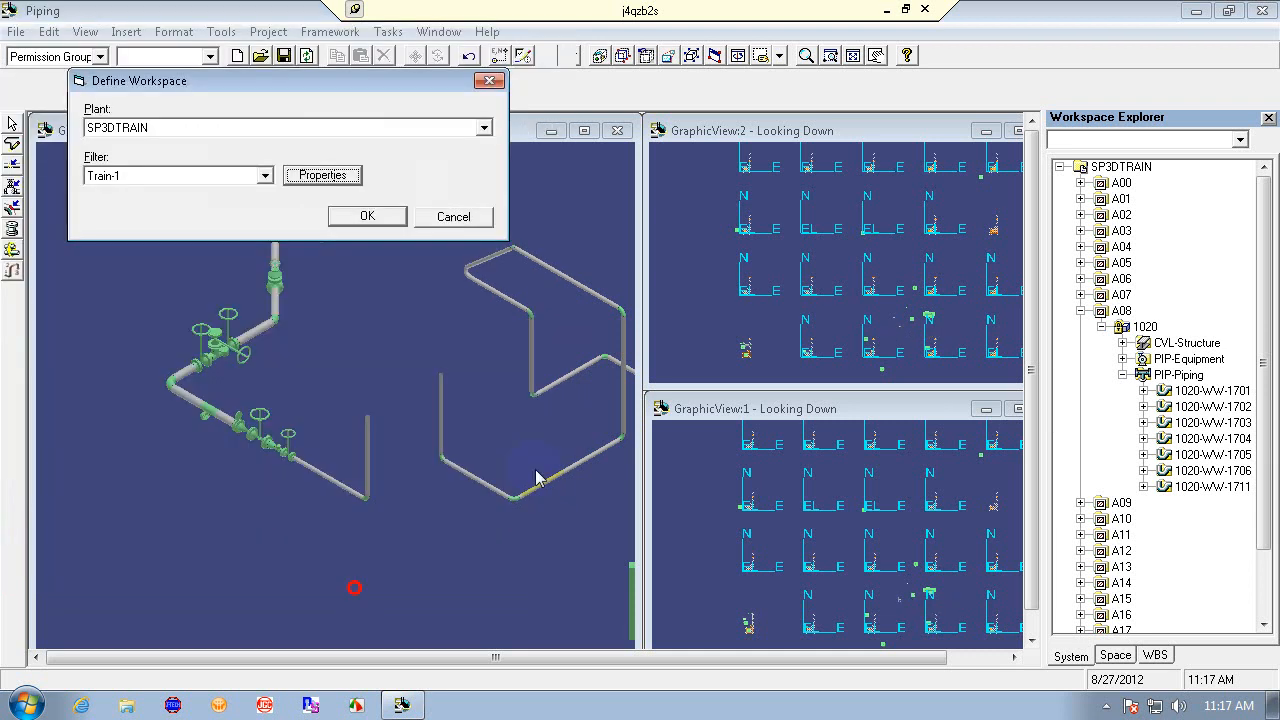
pyautogui.click(368, 216)
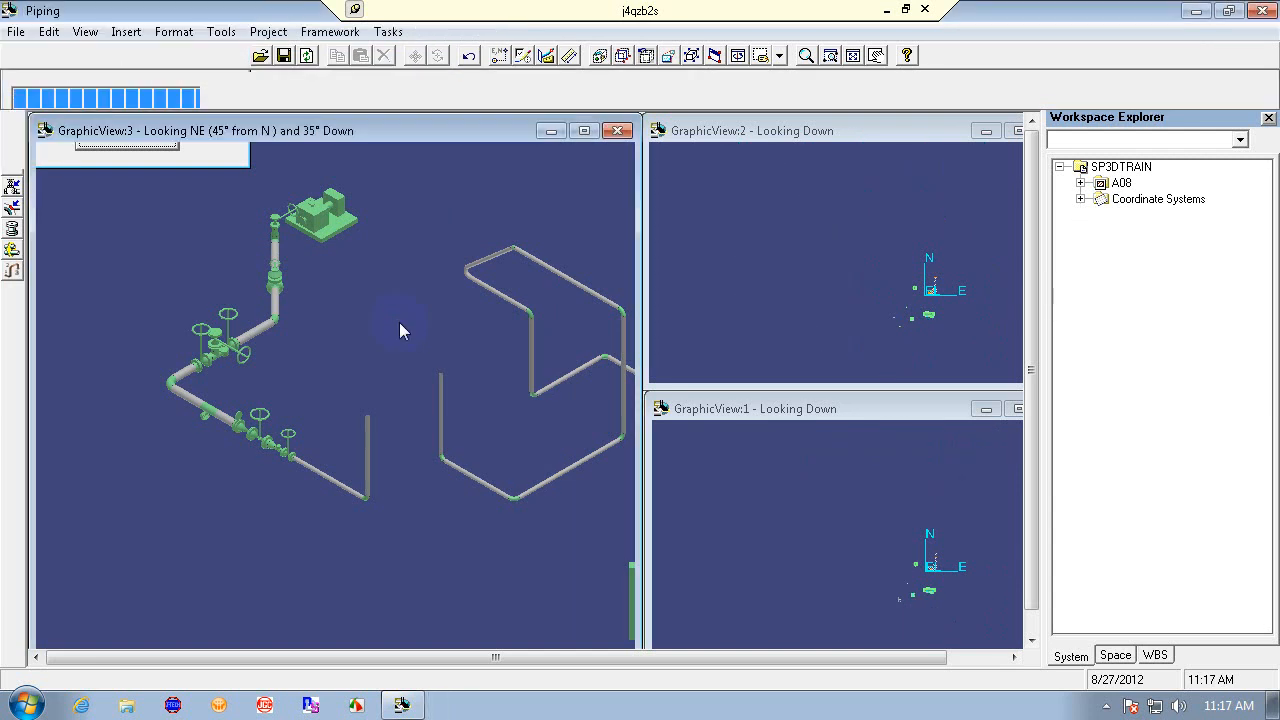
# - Expand A08, 1020 and PIP-Piping in the Workspace Explorer
pyautogui.click(1080, 183)
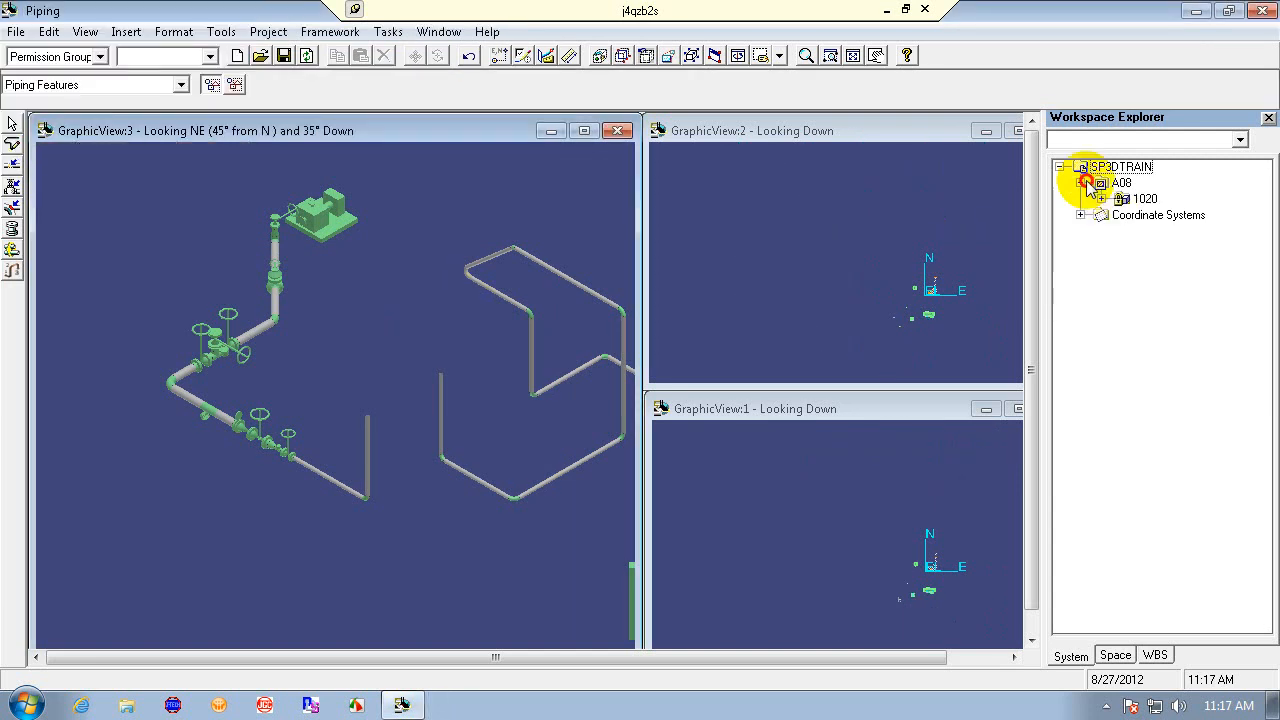
pyautogui.click(1102, 199)
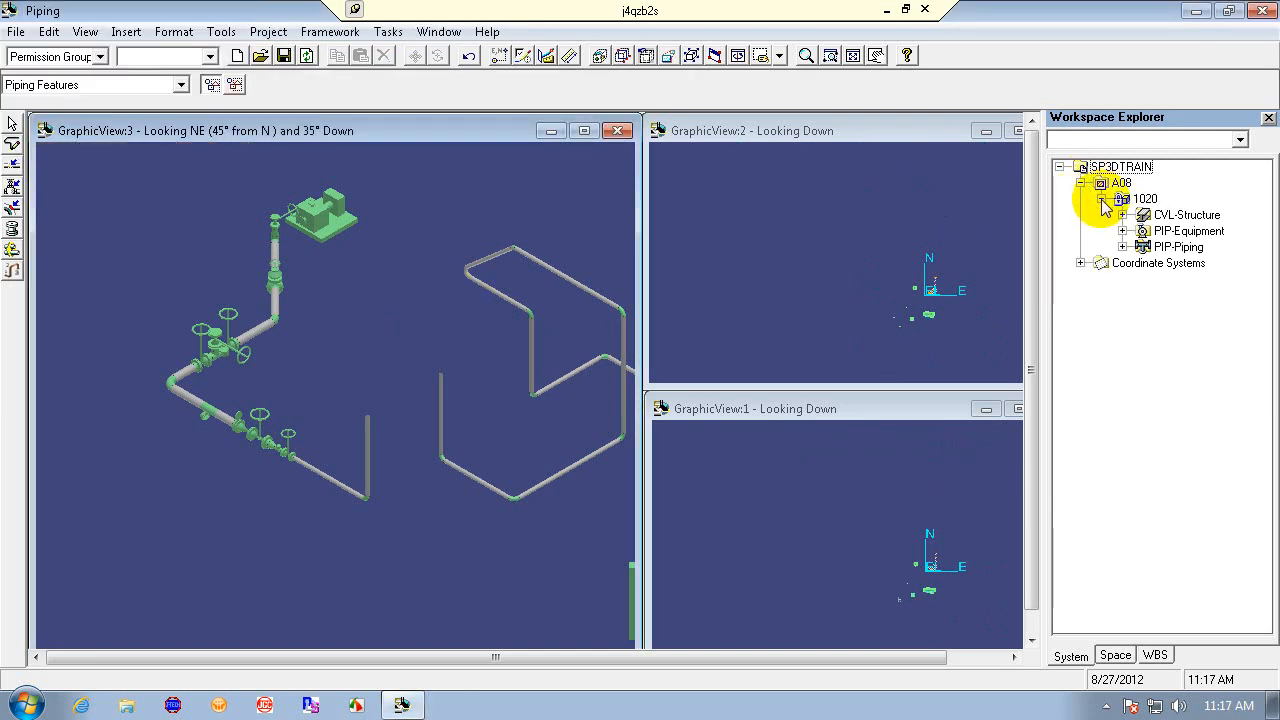
pyautogui.click(1122, 246)
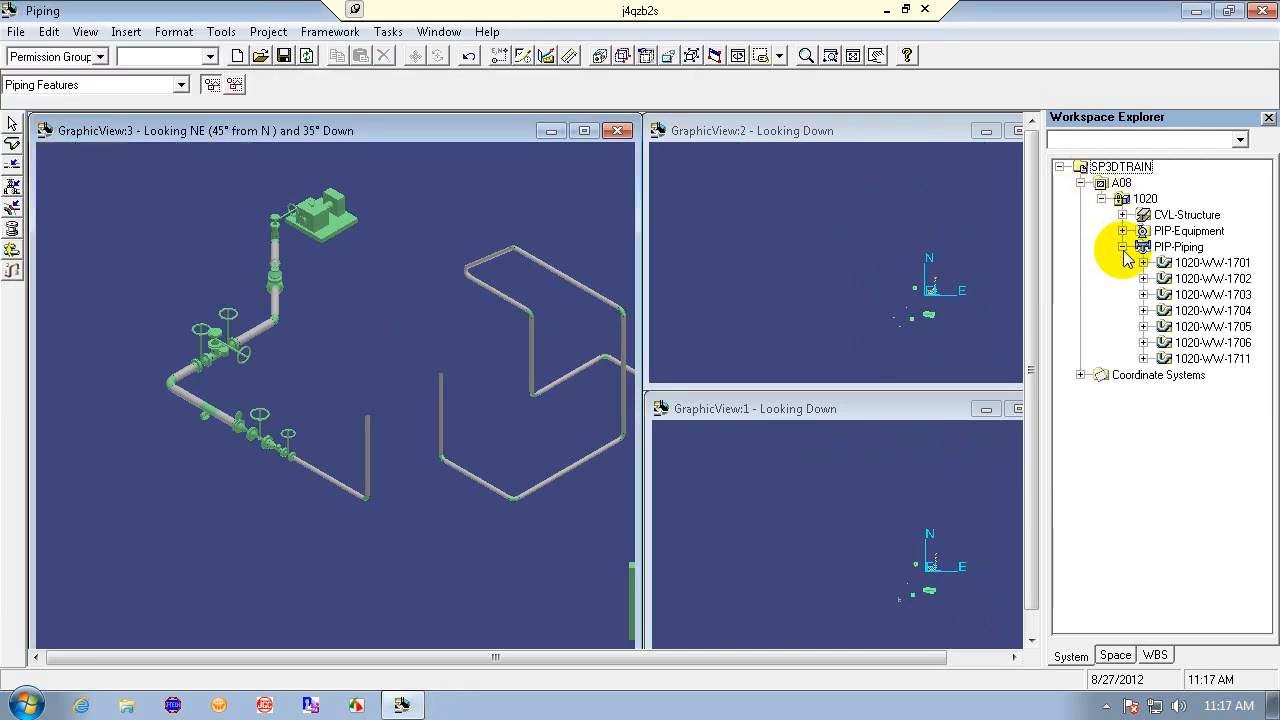
# - Select a pipe segment in the isometric view and clear the selection
pyautogui.click(474, 281)
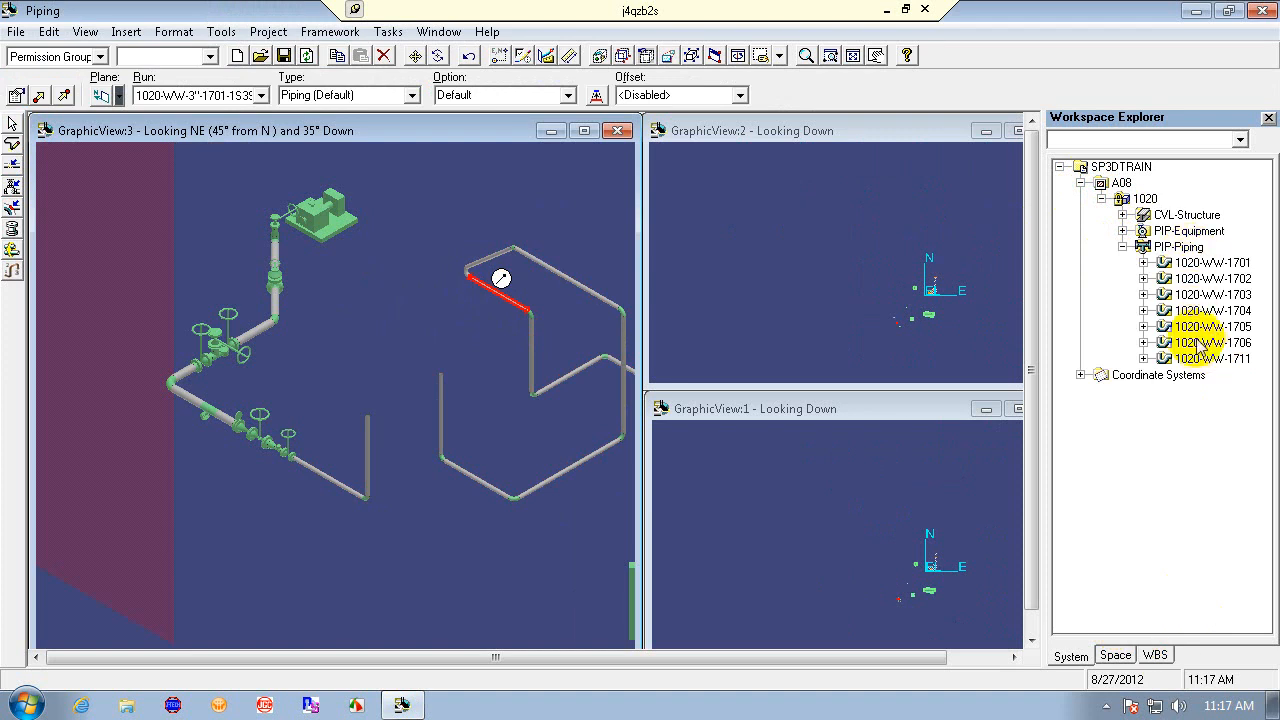
pyautogui.click(12, 122)
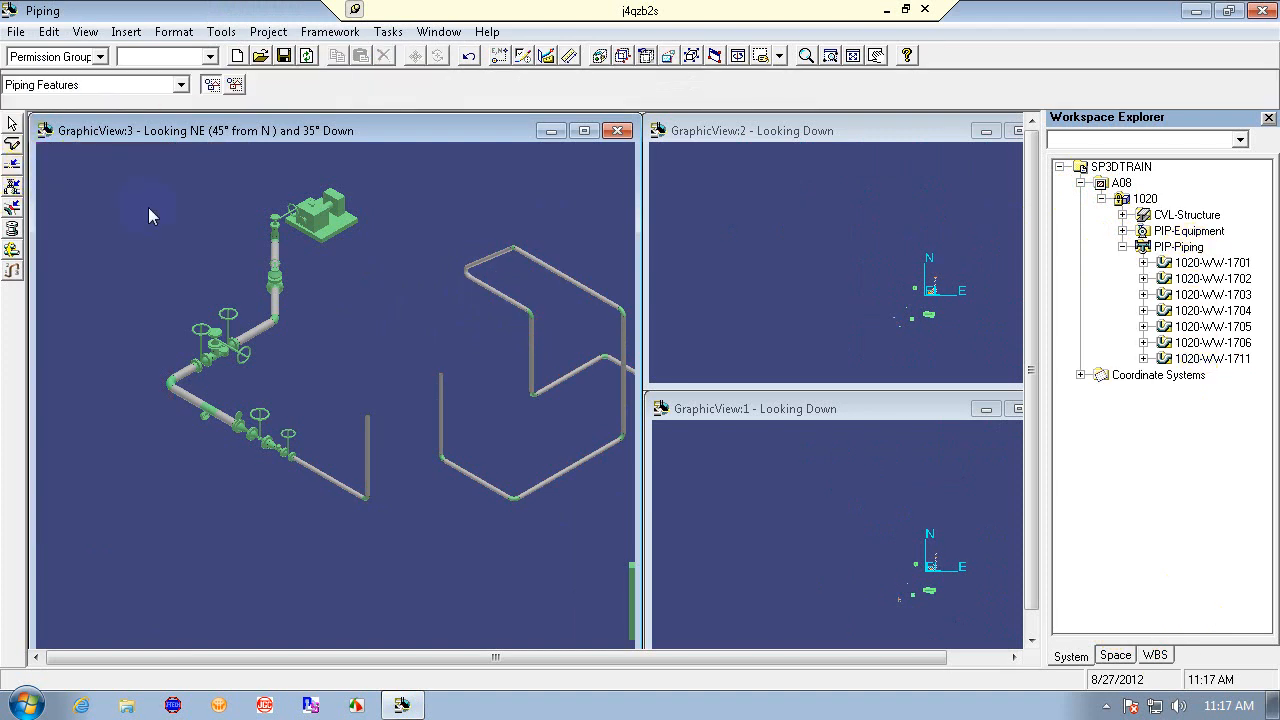
# - Set the locate filter to Piping Runs and select a pipe run in the isometric view, then clear it
pyautogui.click(181, 85)
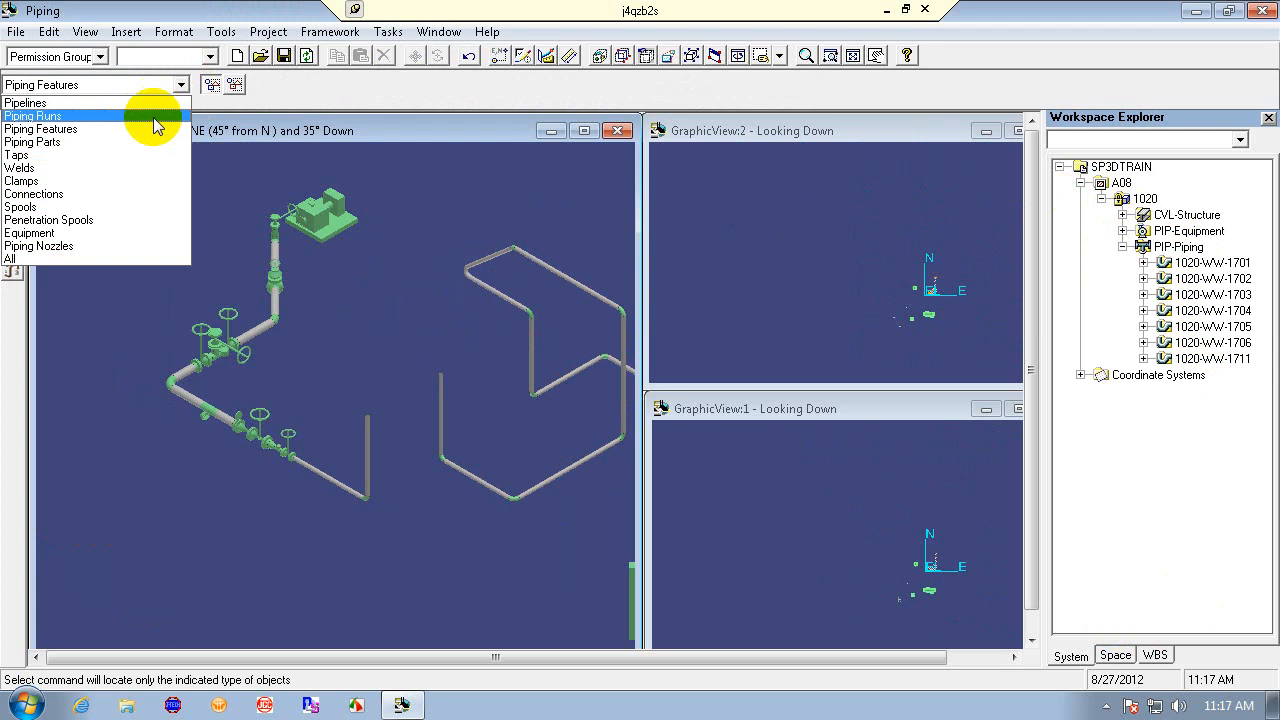
pyautogui.click(152, 110)
pyautogui.click(260, 328)
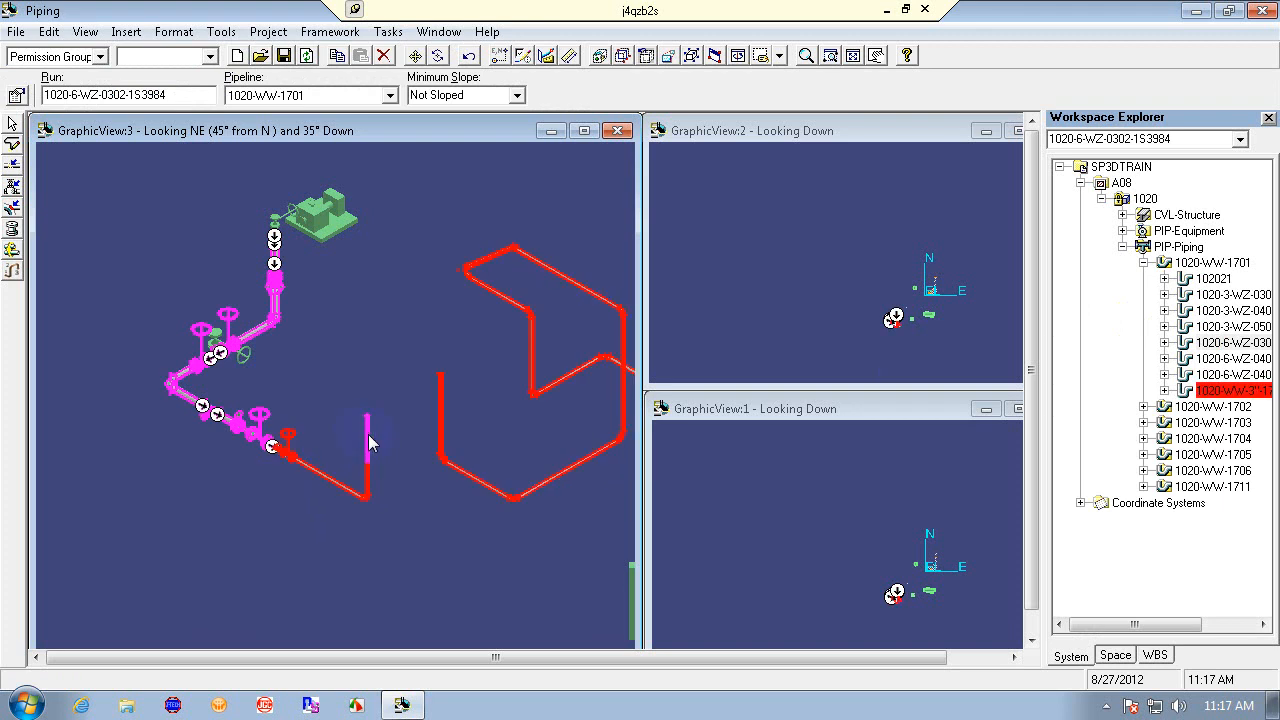
pyautogui.click(400, 315)
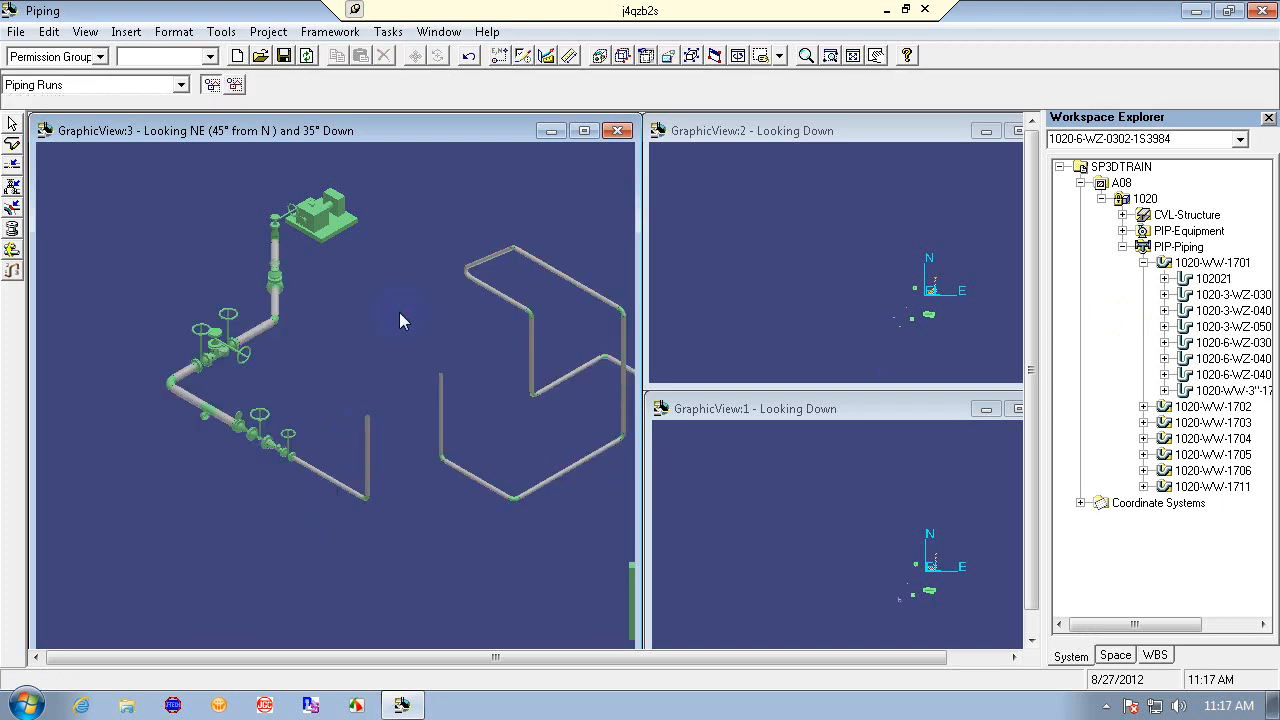
# - Select the 1020-WW-3"-1701-1S3984-PP30 run in the isometric view and clear the selection
pyautogui.click(360, 337)
pyautogui.click(190, 399)
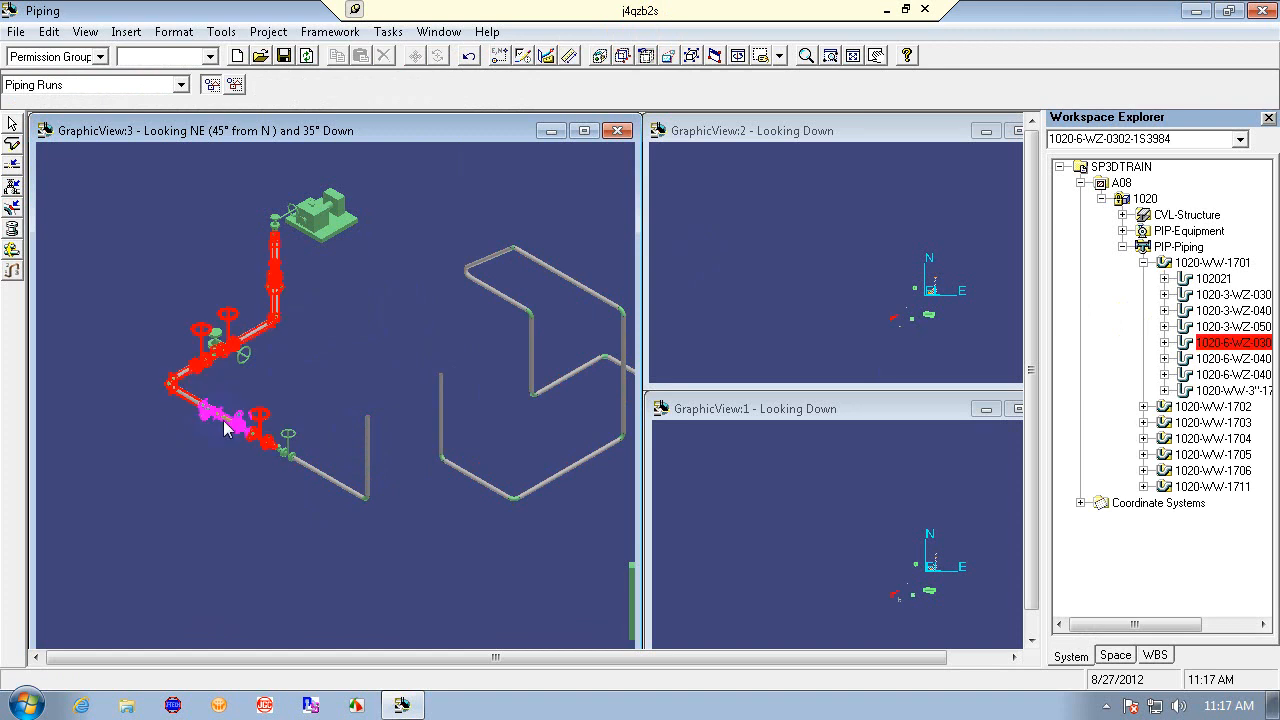
pyautogui.click(310, 475)
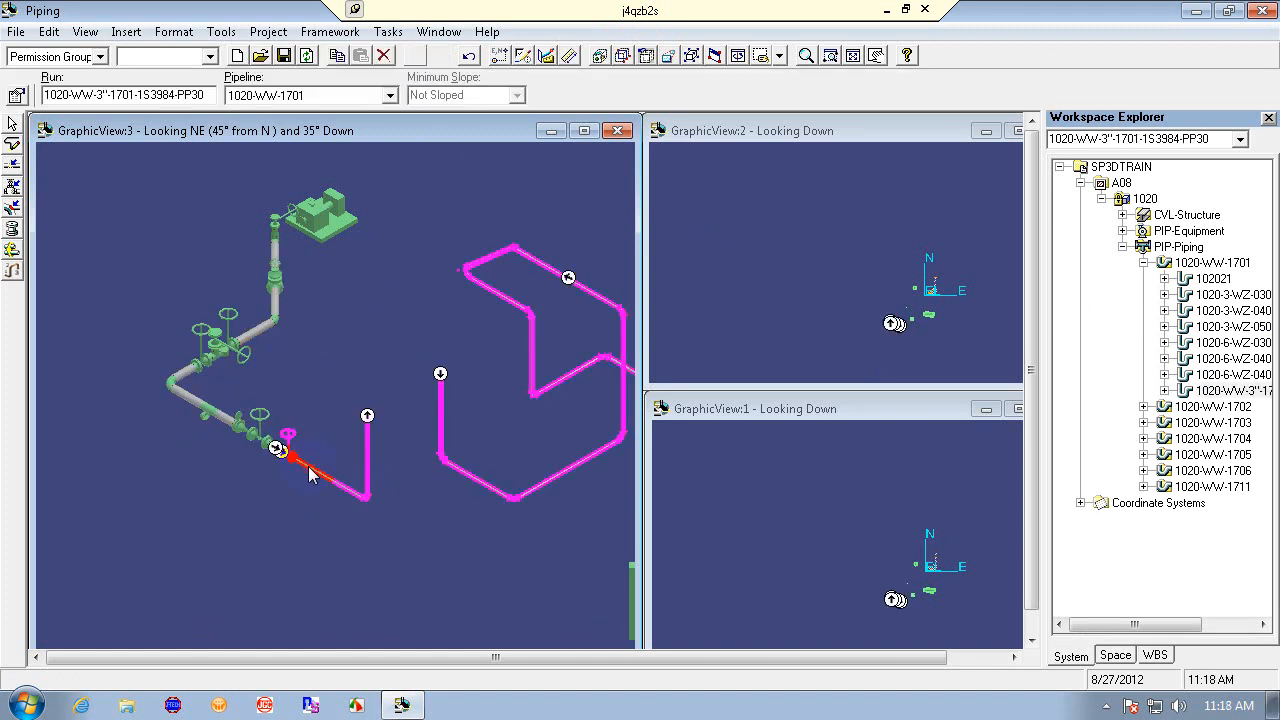
pyautogui.click(363, 376)
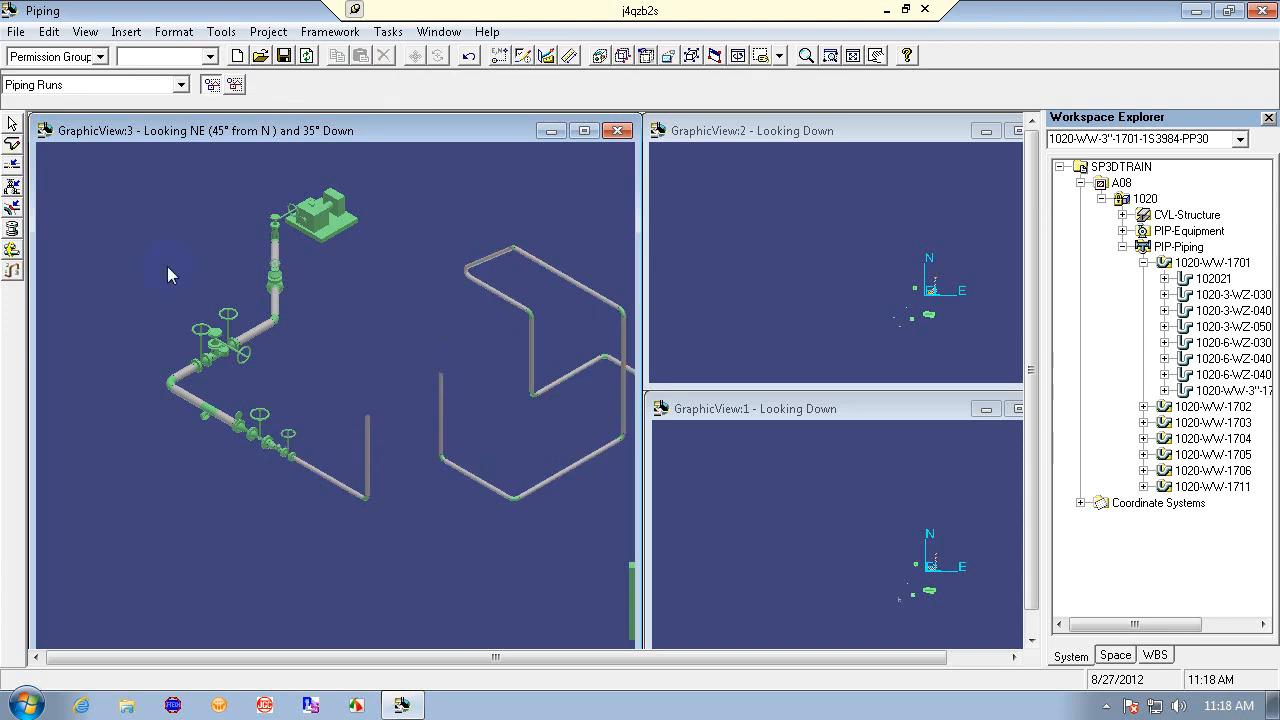
# - Route a straight pipe from the open pipe end on run 1020-WW-3"-1701-1S3984-PP30, constrained to a working plane, and finish routing
pyautogui.click(12, 143)
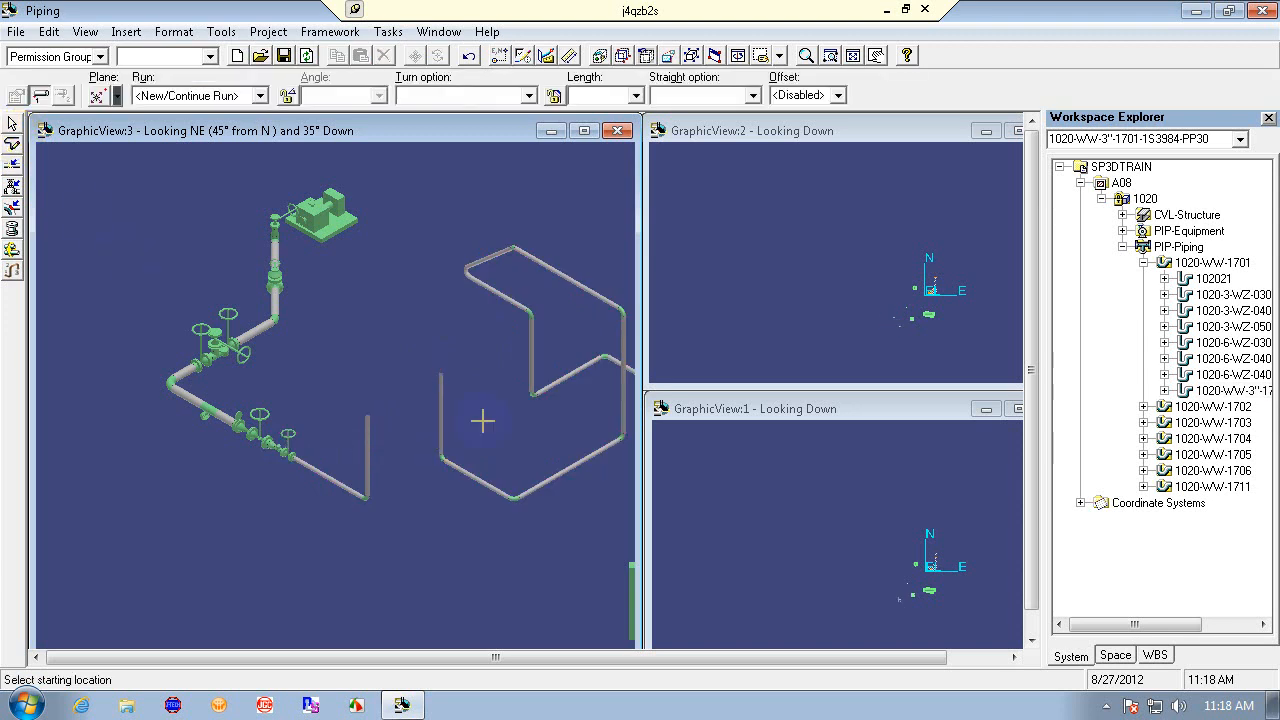
pyautogui.click(440, 372)
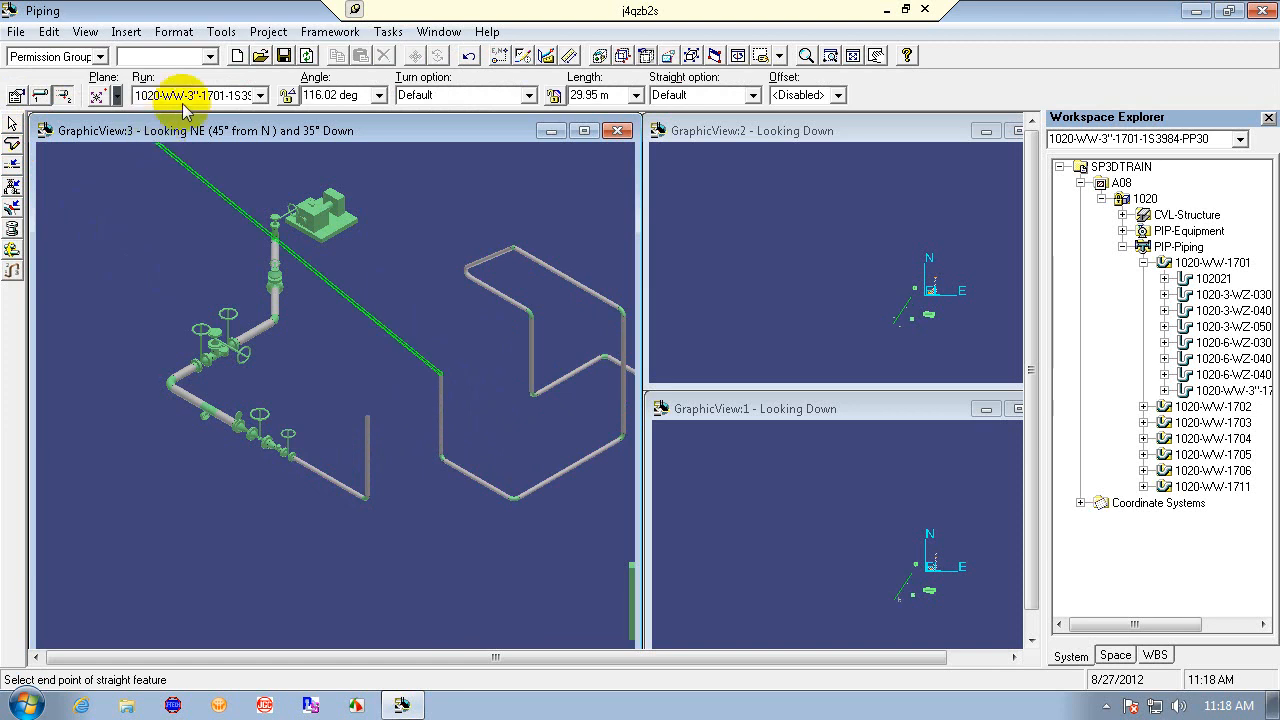
pyautogui.click(260, 95)
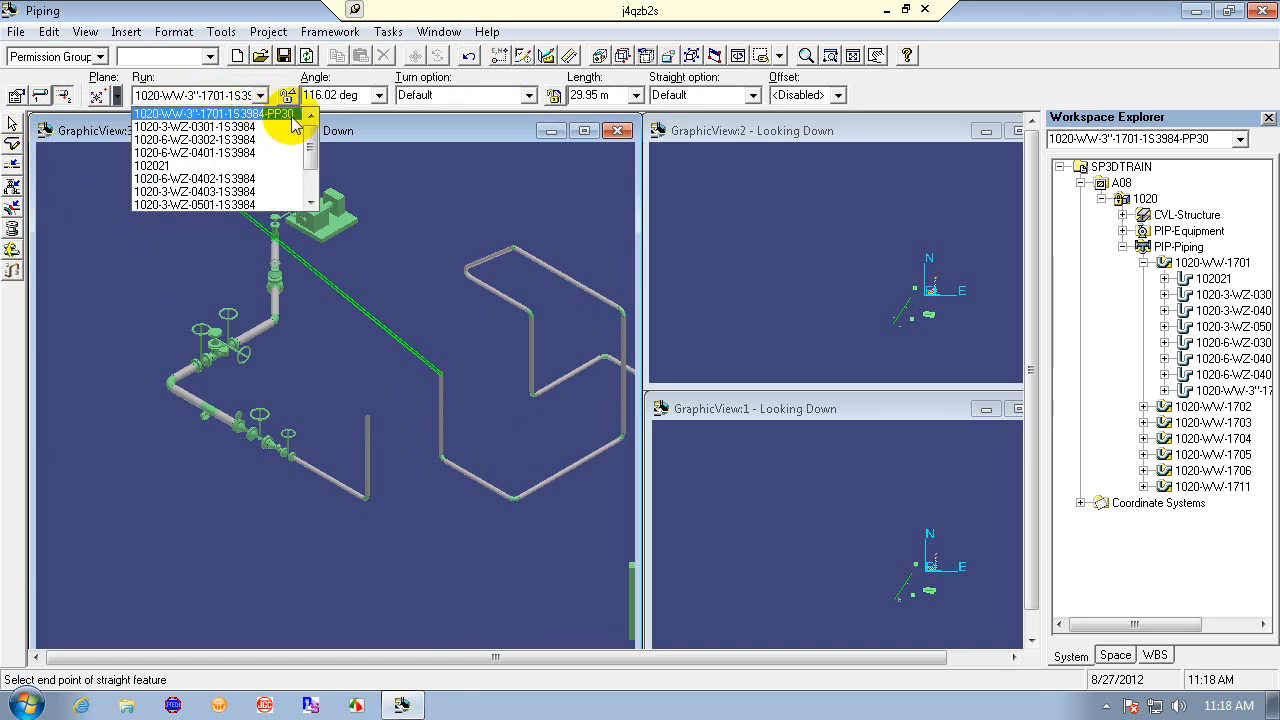
pyautogui.click(294, 116)
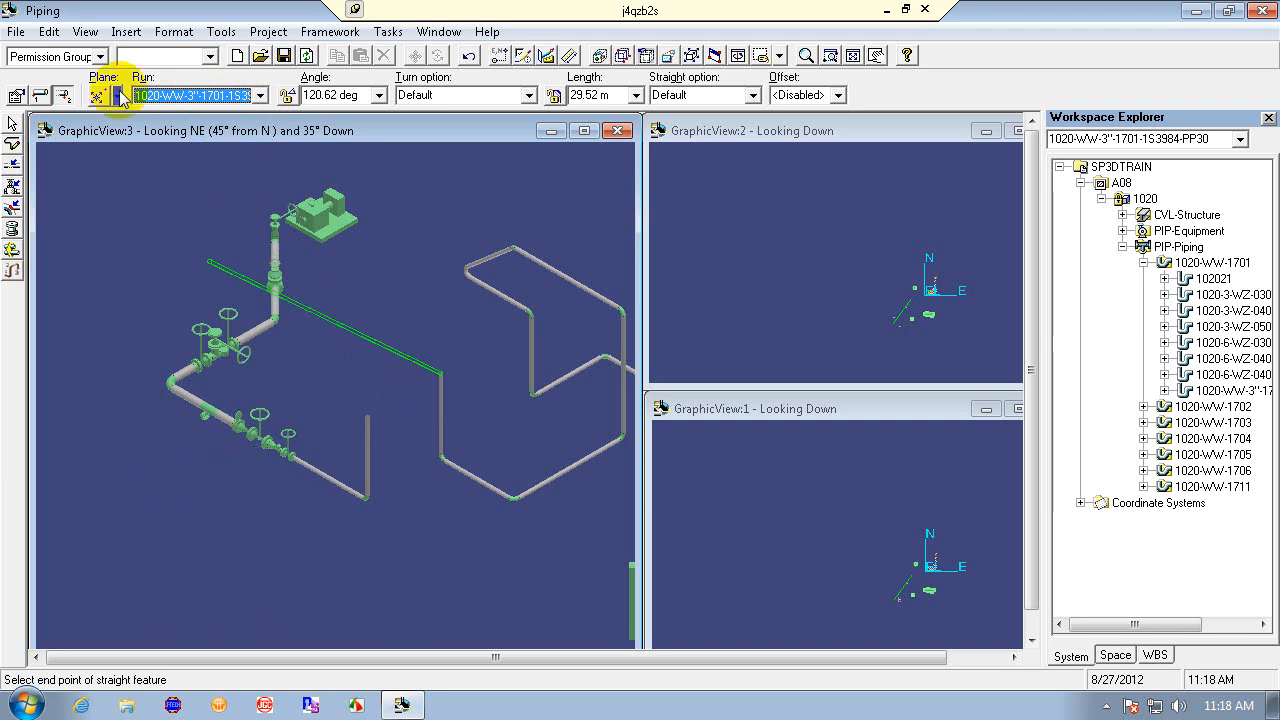
pyautogui.click(117, 95)
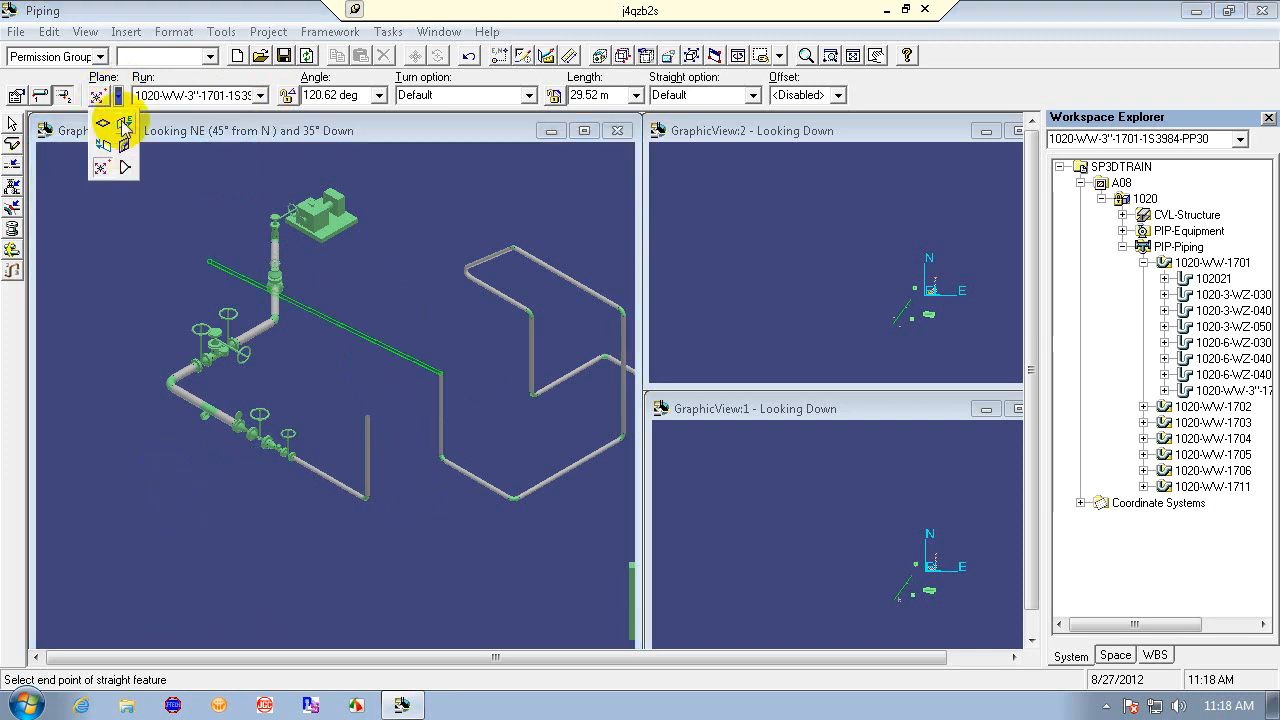
pyautogui.click(120, 125)
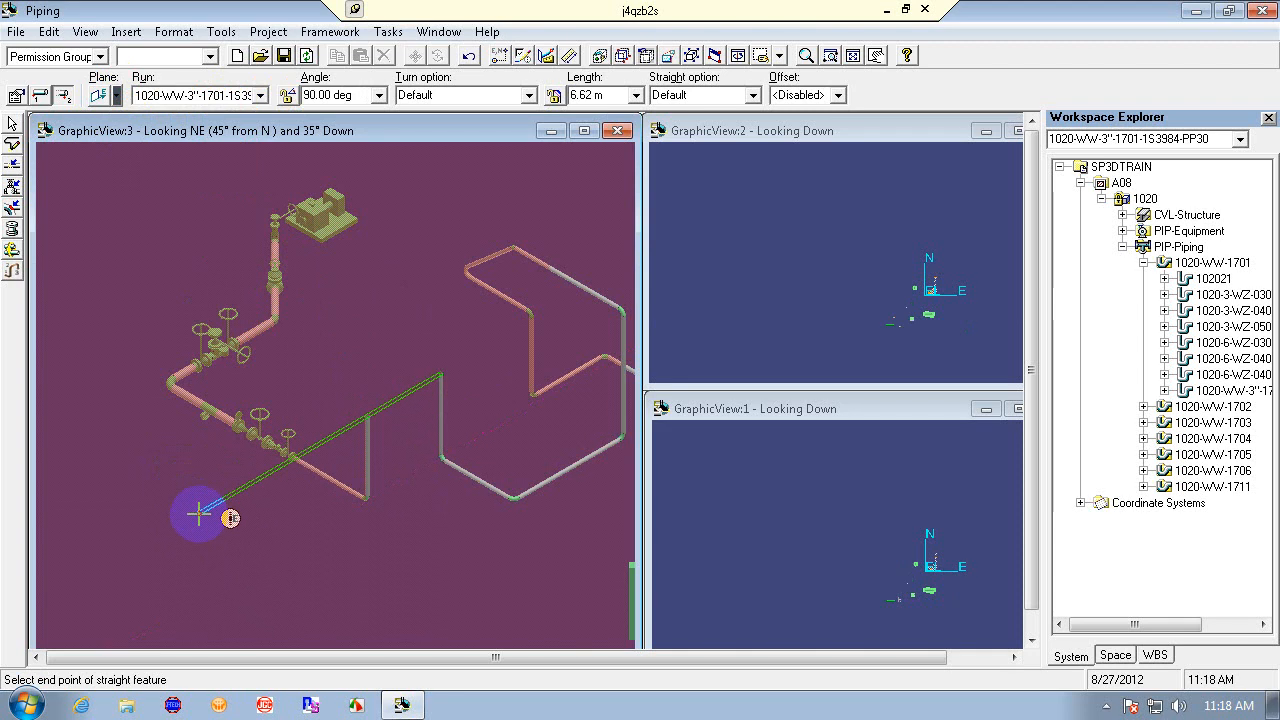
pyautogui.click(199, 514)
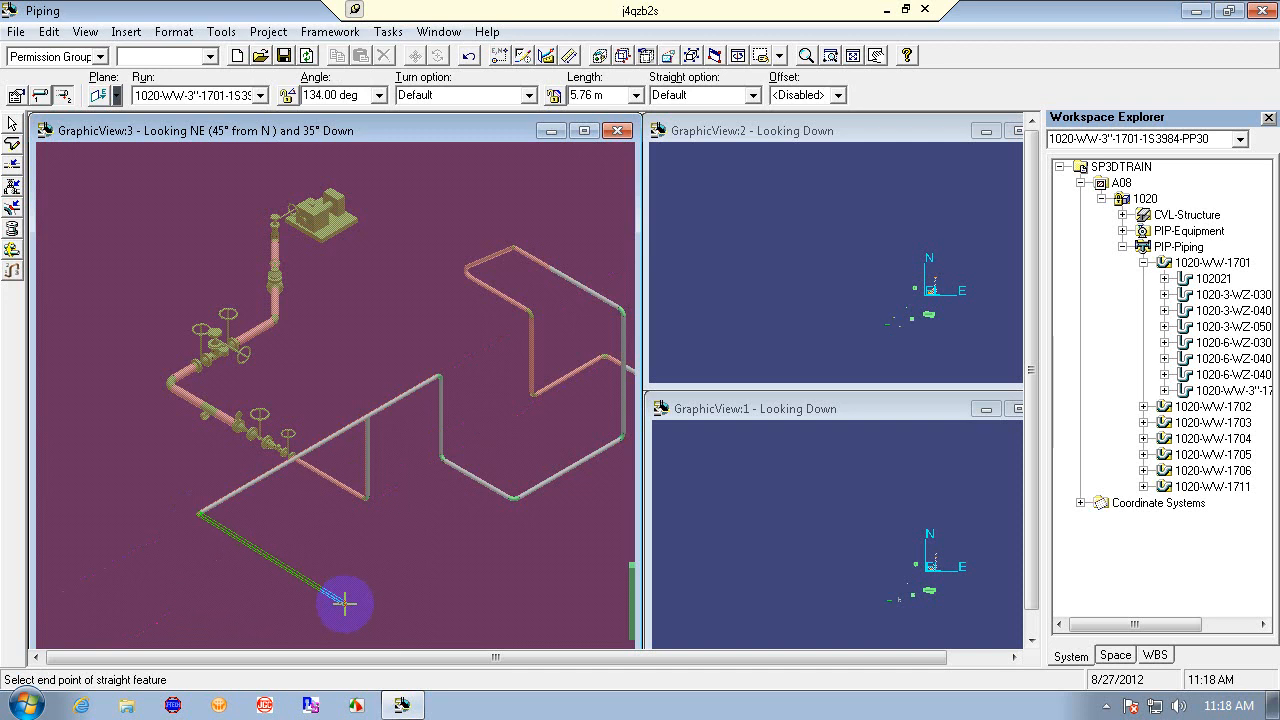
pyautogui.press('Escape')
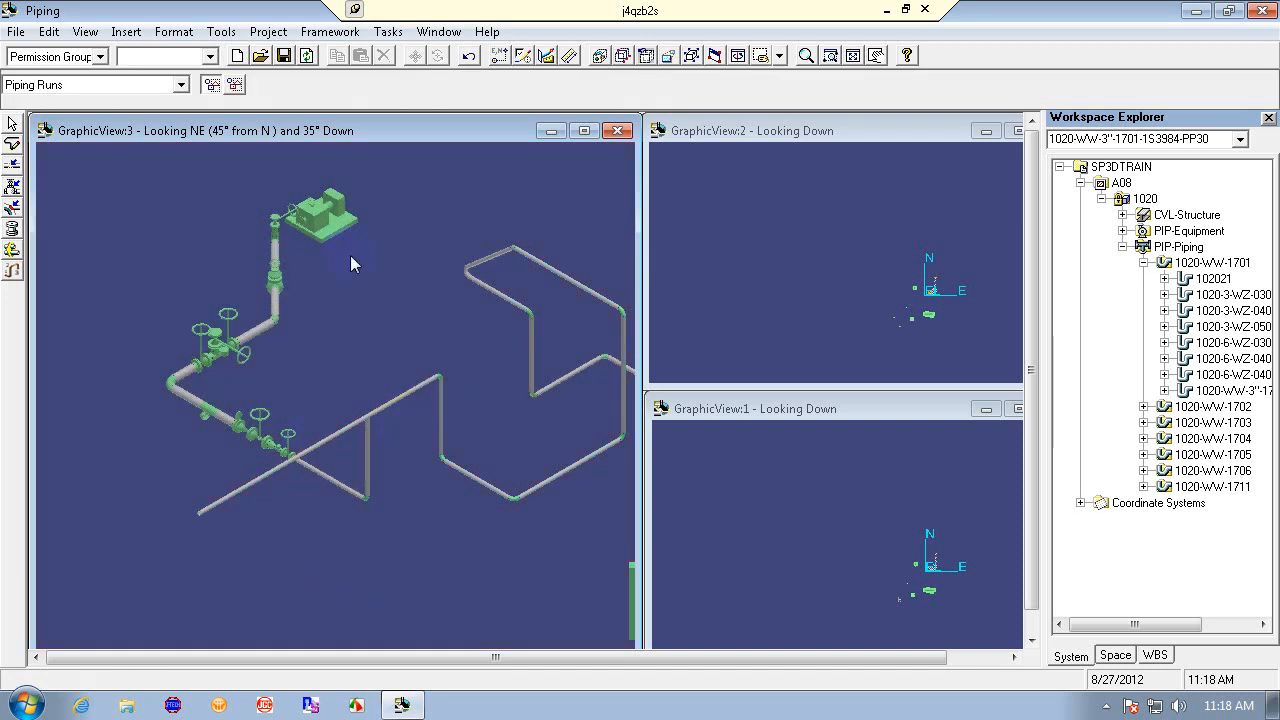
pyautogui.click(12, 145)
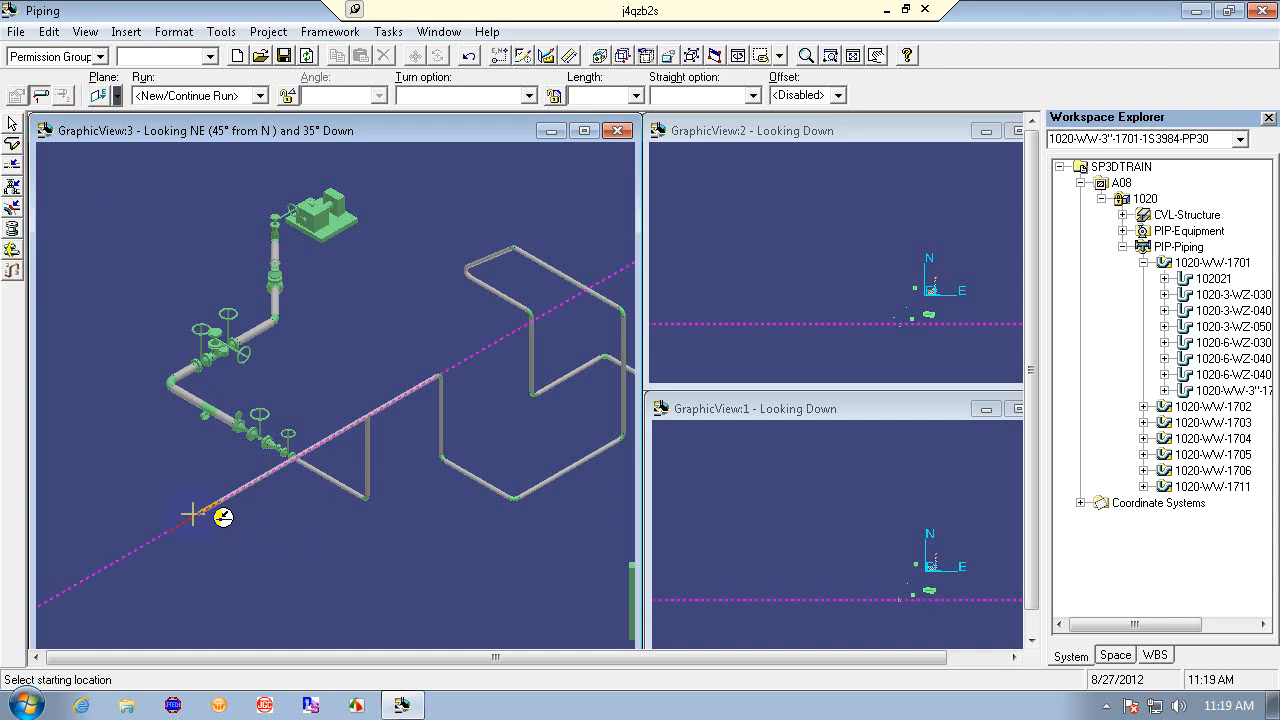
pyautogui.click(190, 514)
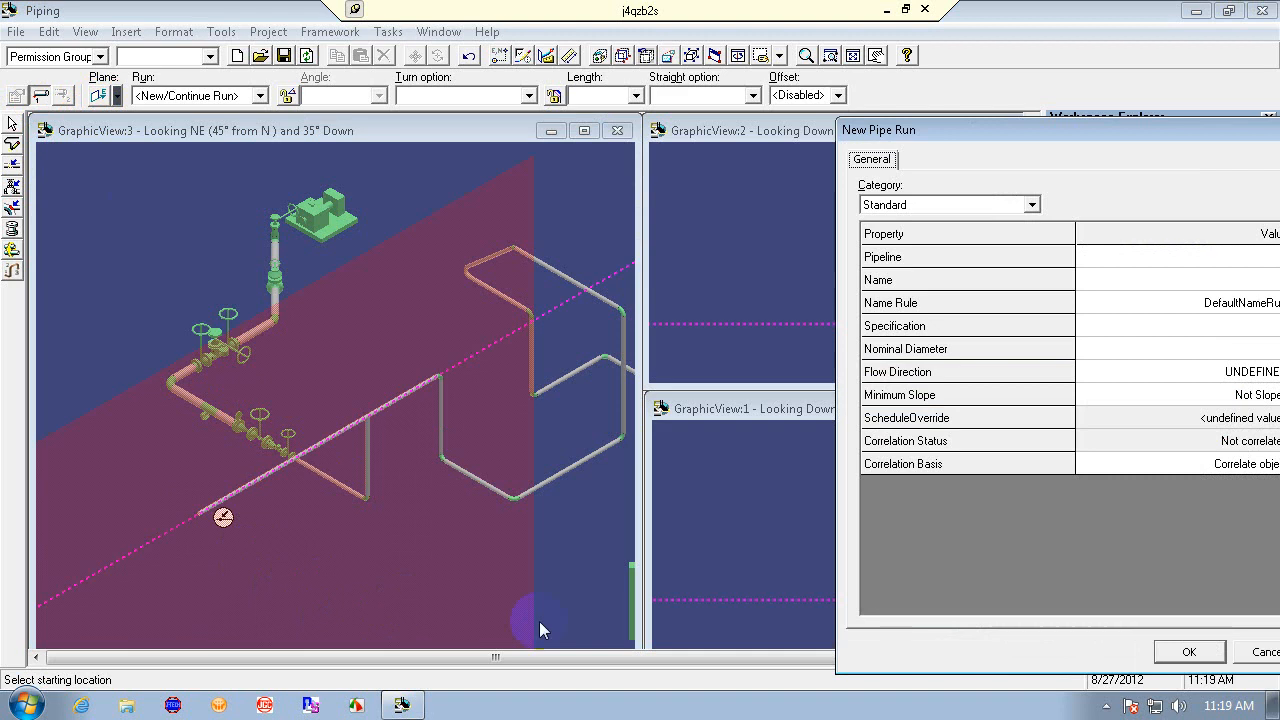
pyautogui.moveTo(1150, 130); pyautogui.dragTo(880, 66)
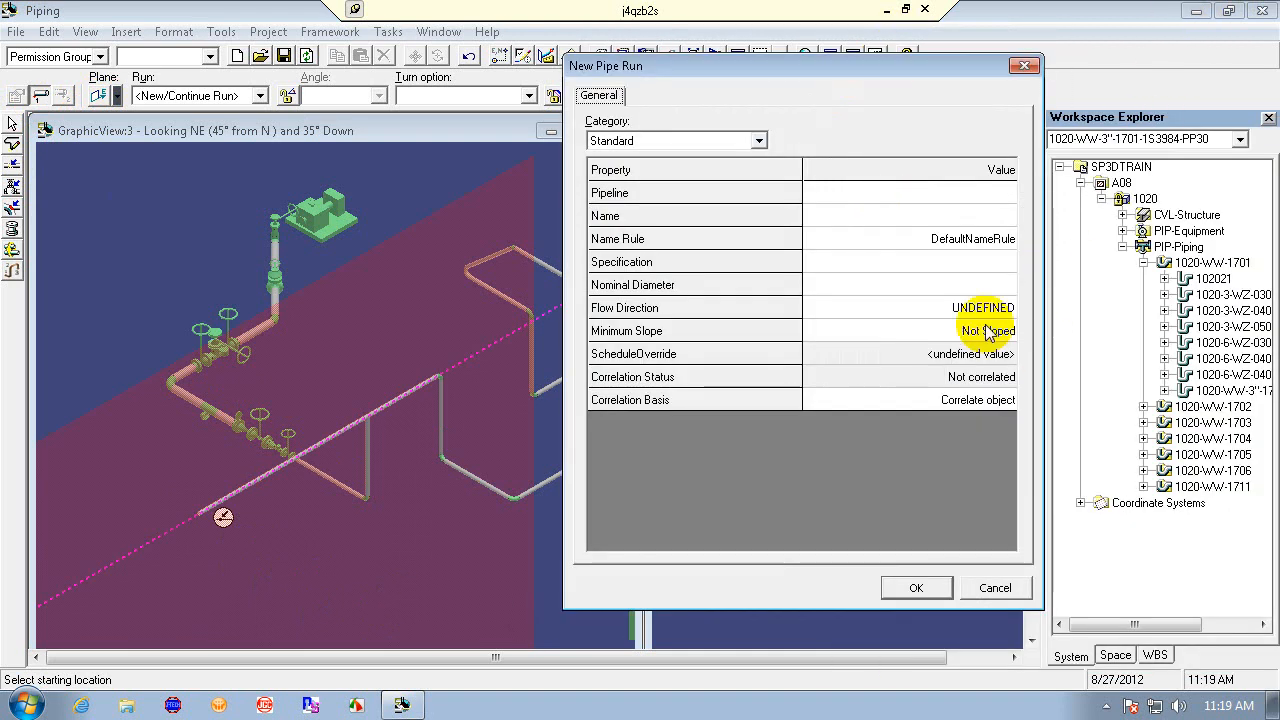
pyautogui.click(892, 194)
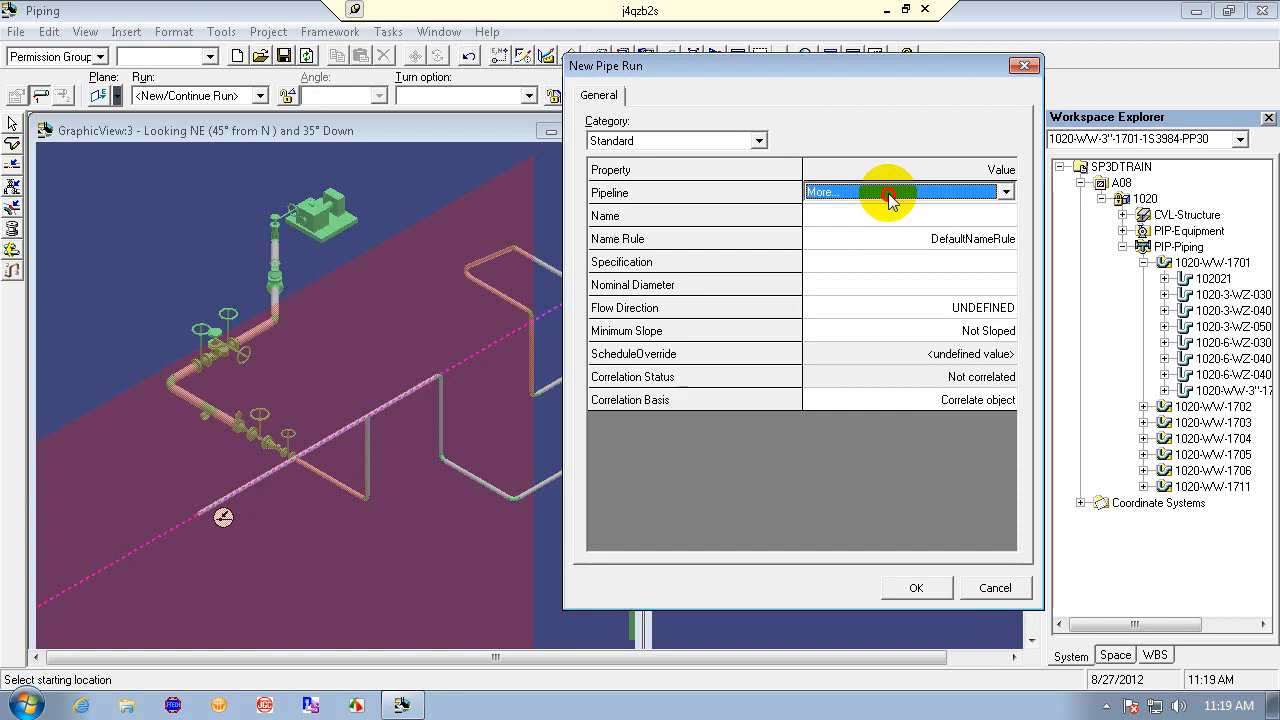
pyautogui.click(994, 588)
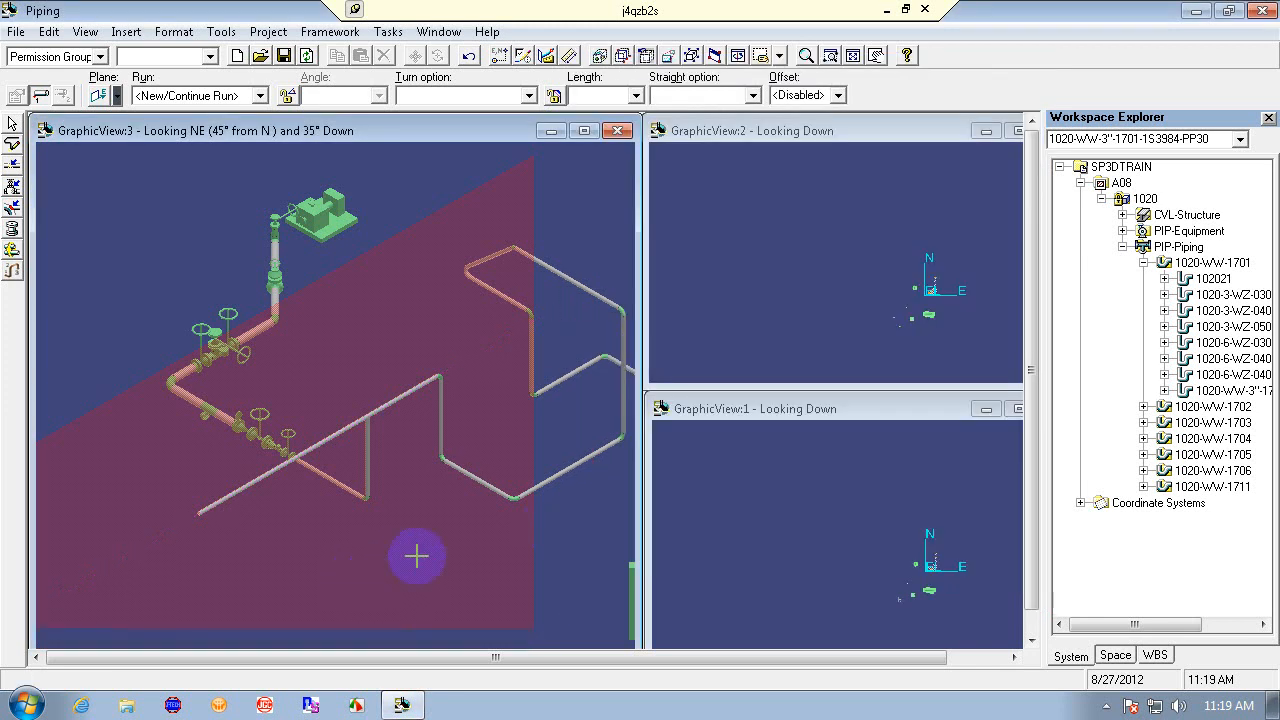
pyautogui.click(92, 97)
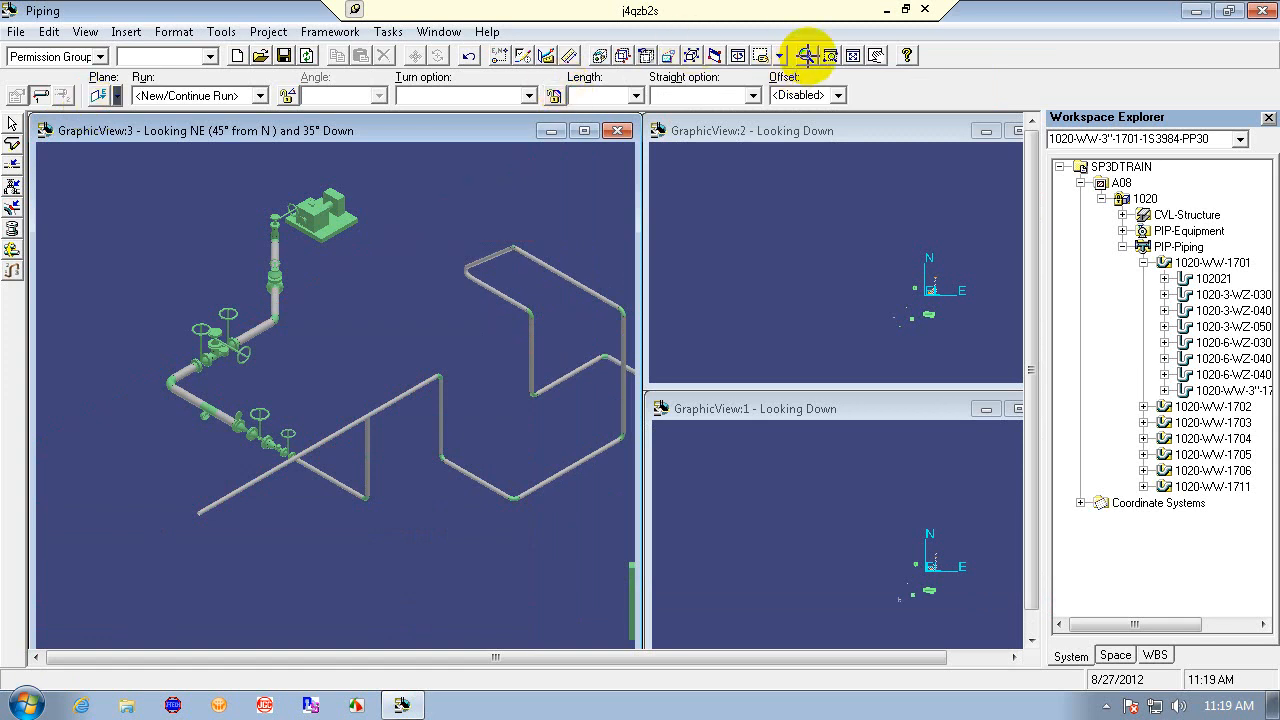
pyautogui.rightClick(506, 332)
pyautogui.click(443, 240)
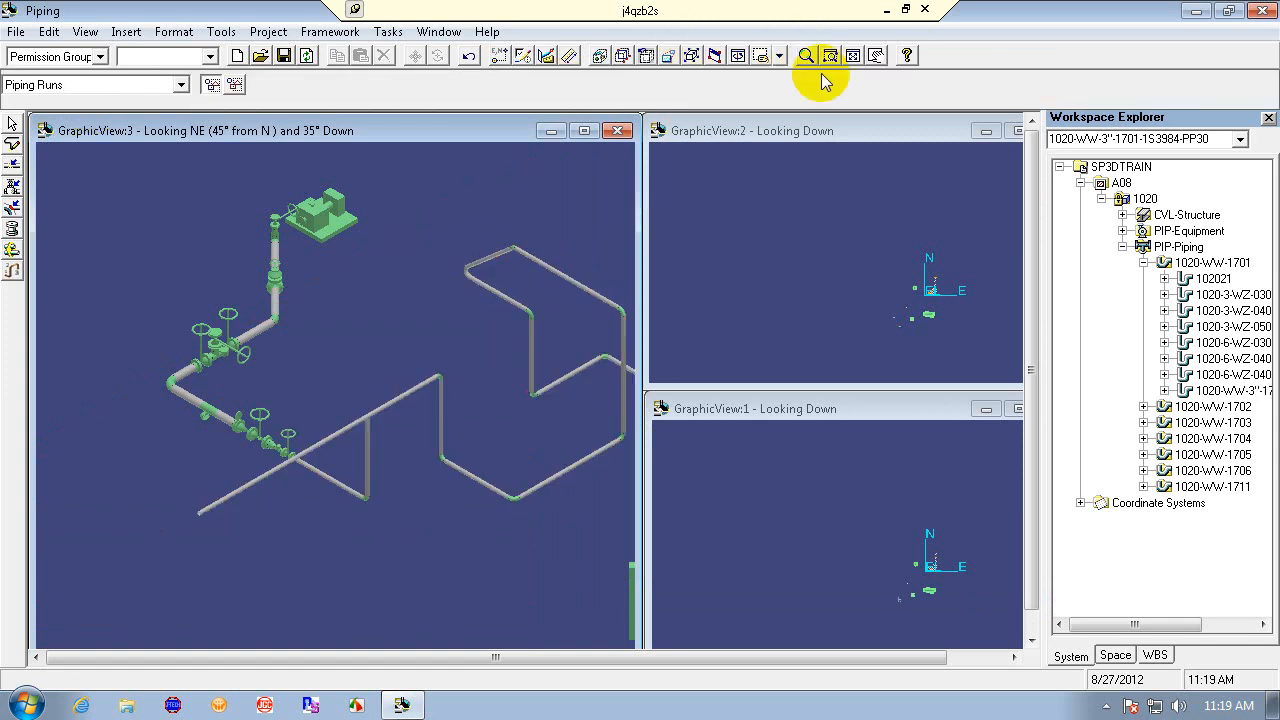
# - Route a further straight pipe leg from the new pipe's end on a different working plane, accepting the route pipe settings
pyautogui.click(806, 55)
pyautogui.moveTo(374, 283); pyautogui.dragTo(408, 371)
pyautogui.rightClick(404, 367)
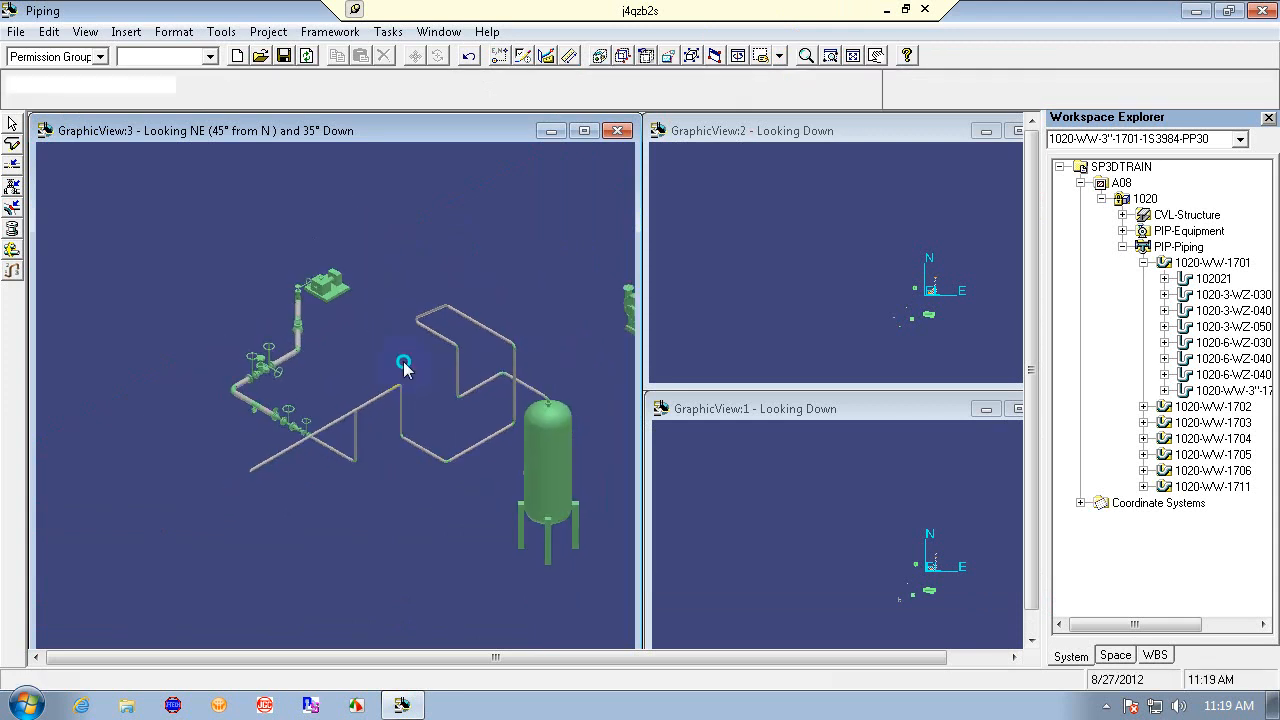
pyautogui.click(12, 147)
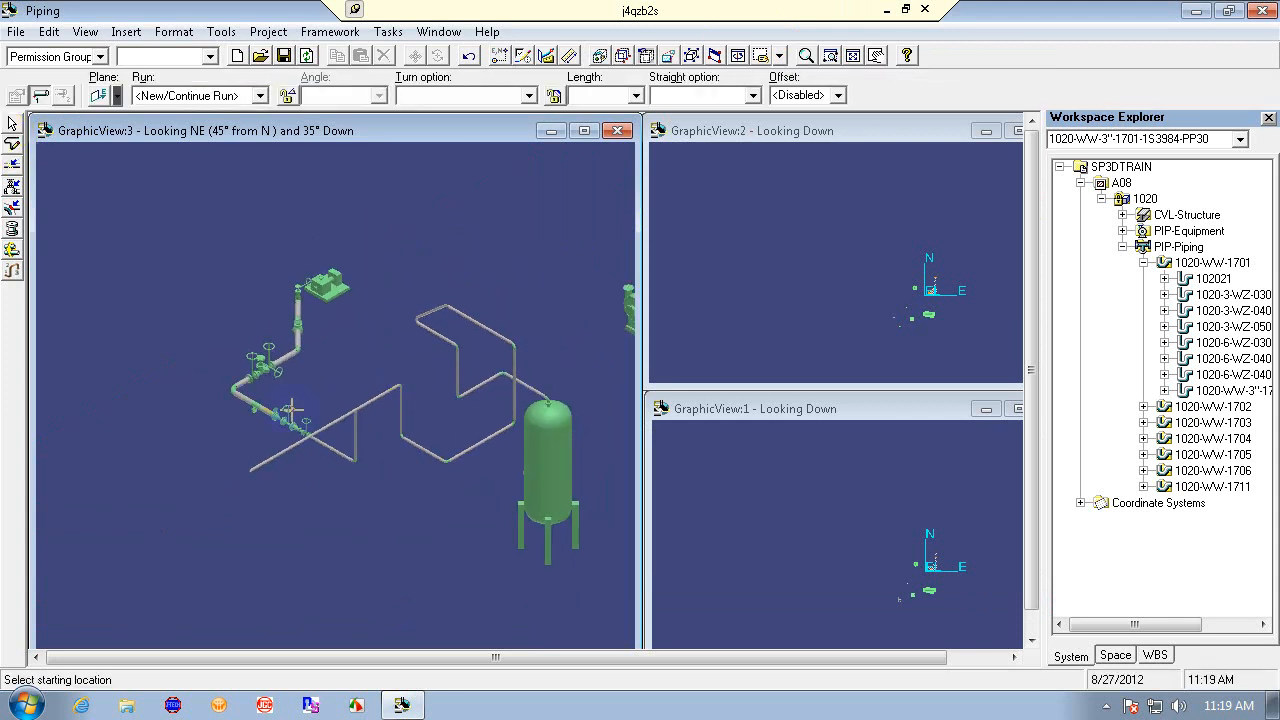
pyautogui.click(250, 470)
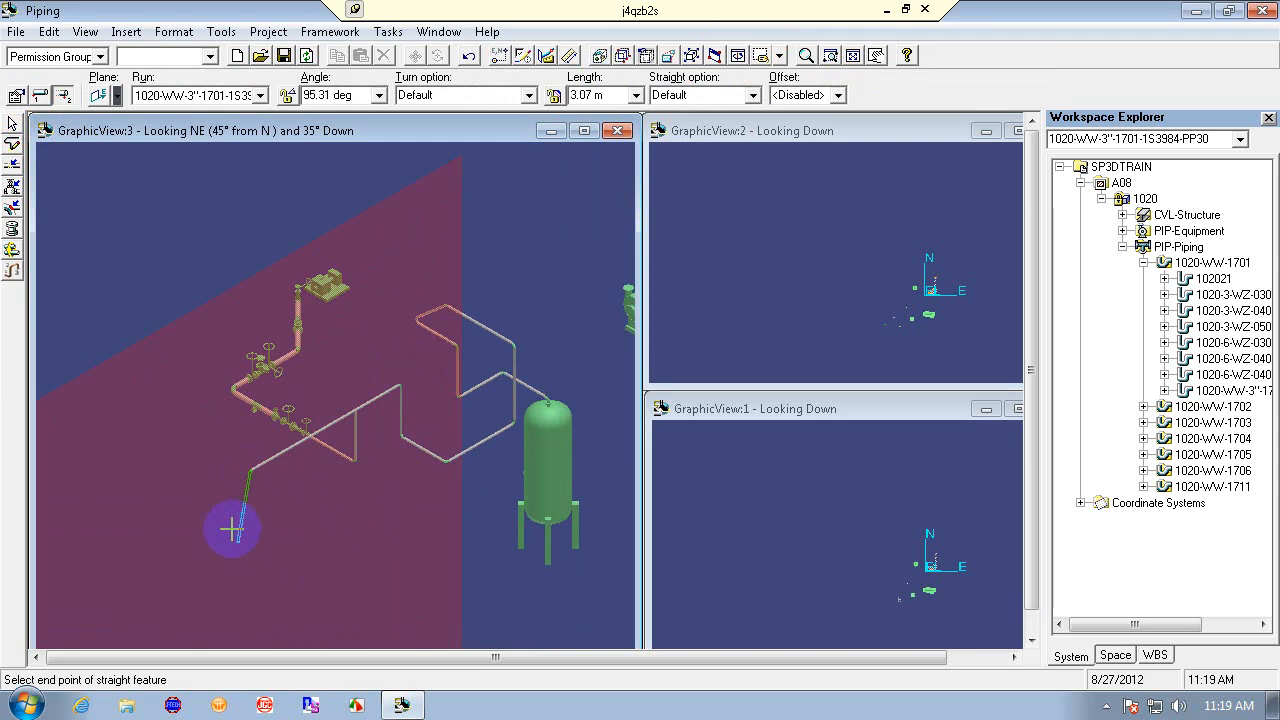
pyautogui.click(118, 95)
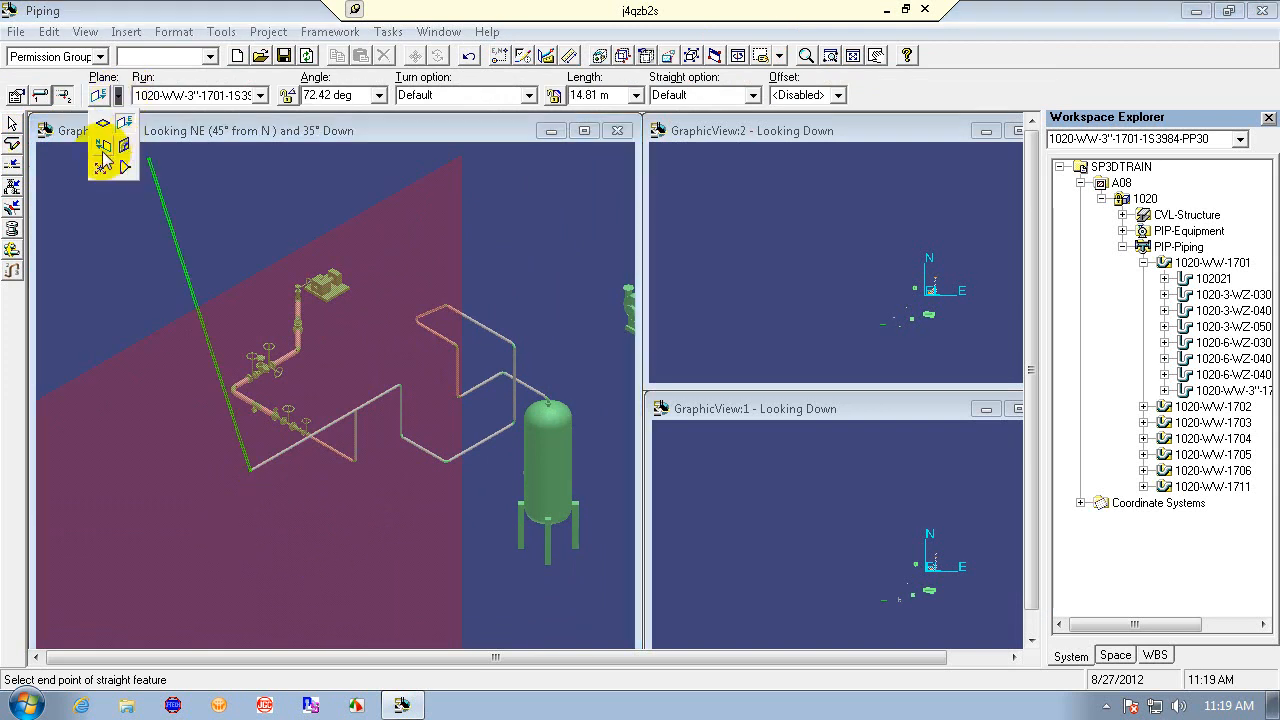
pyautogui.click(105, 147)
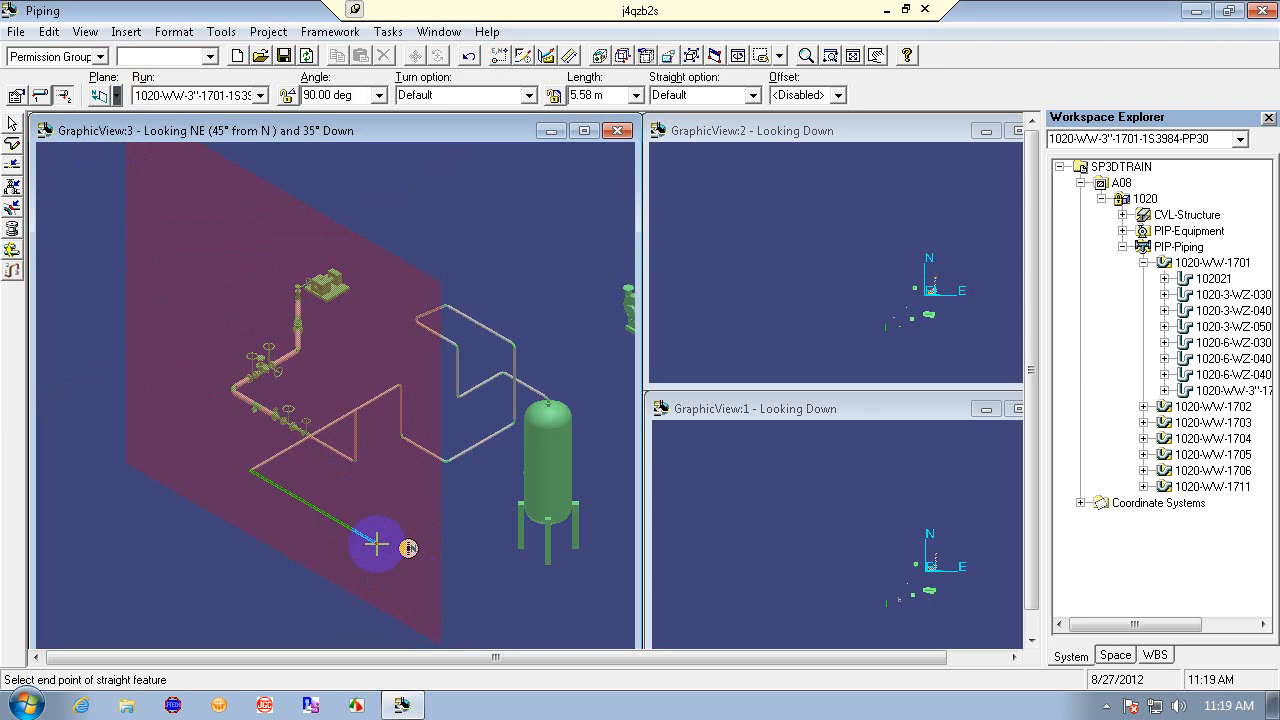
pyautogui.click(16, 95)
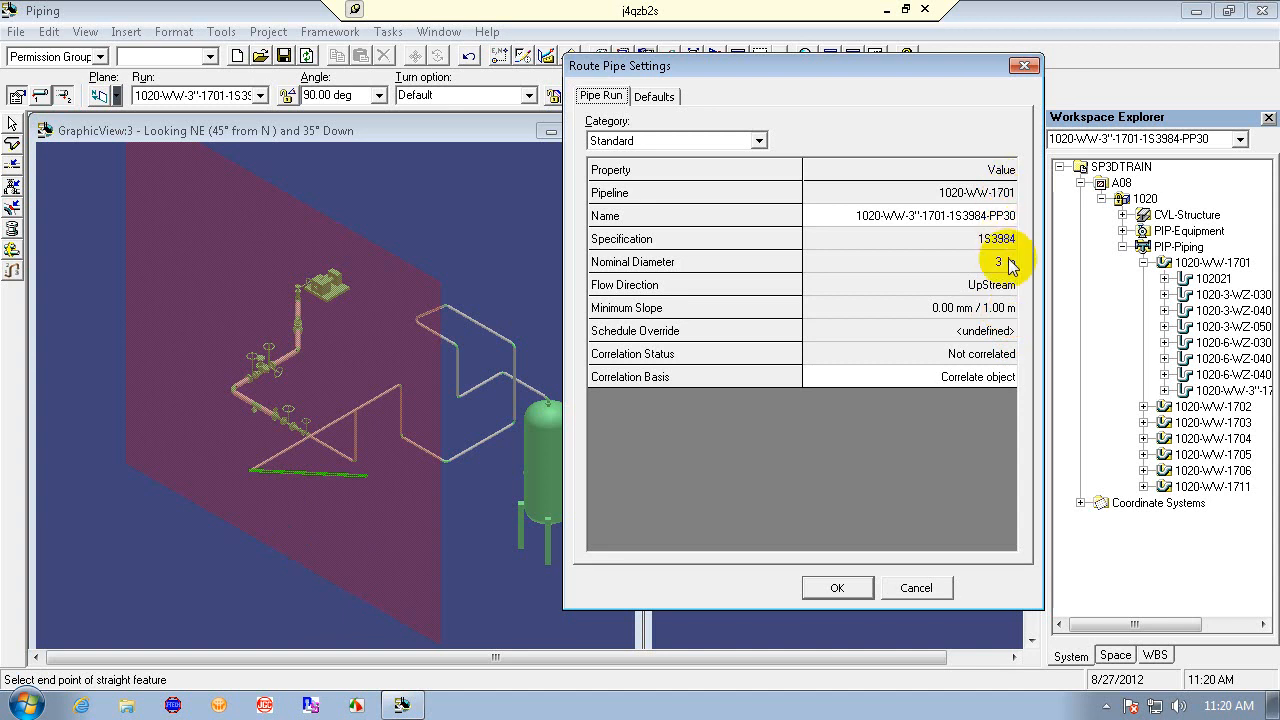
pyautogui.click(852, 587)
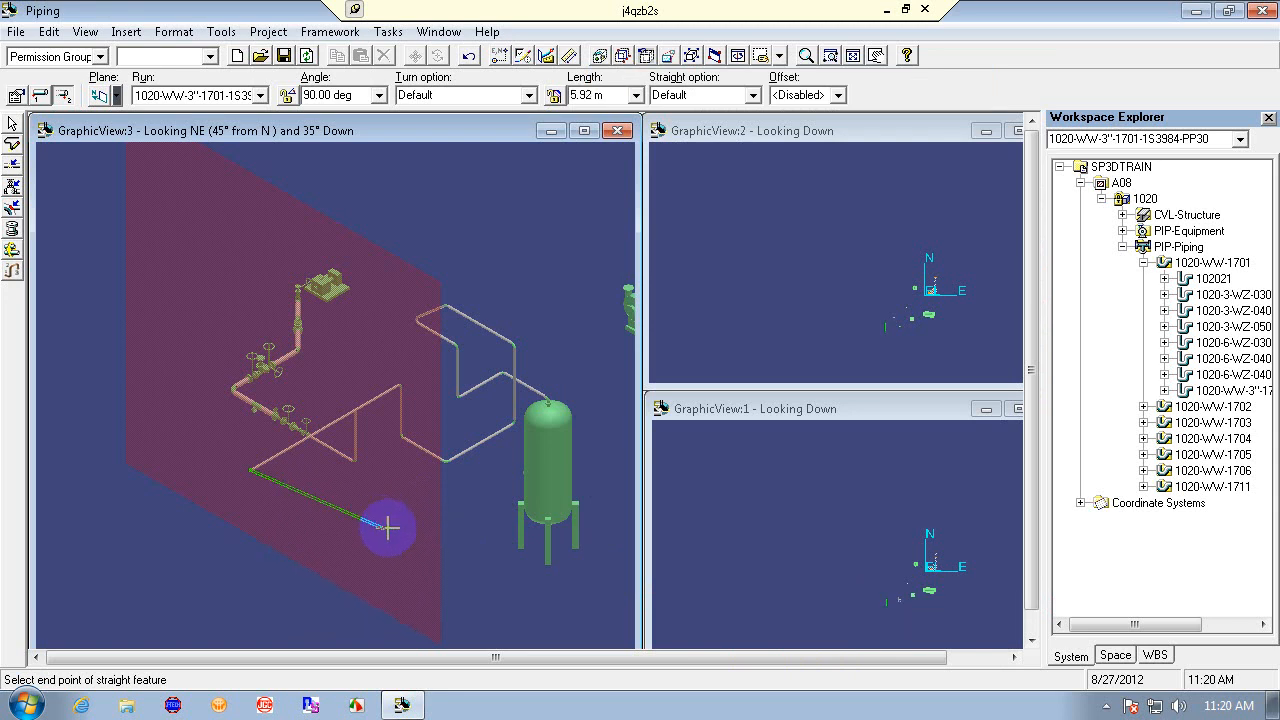
pyautogui.click(389, 528)
# - Review the Pipe Run and Defaults tabs of the route pipe settings, including the category list, and cancel the dialog
pyautogui.click(17, 95)
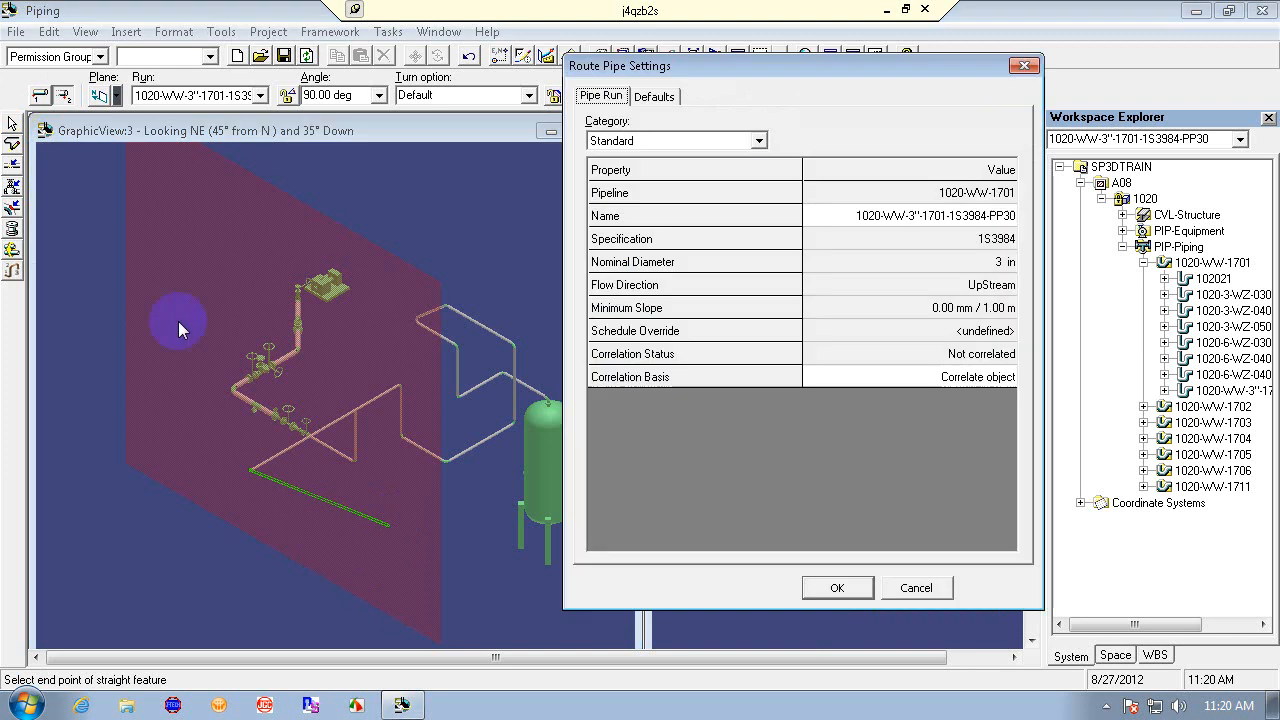
pyautogui.click(968, 310)
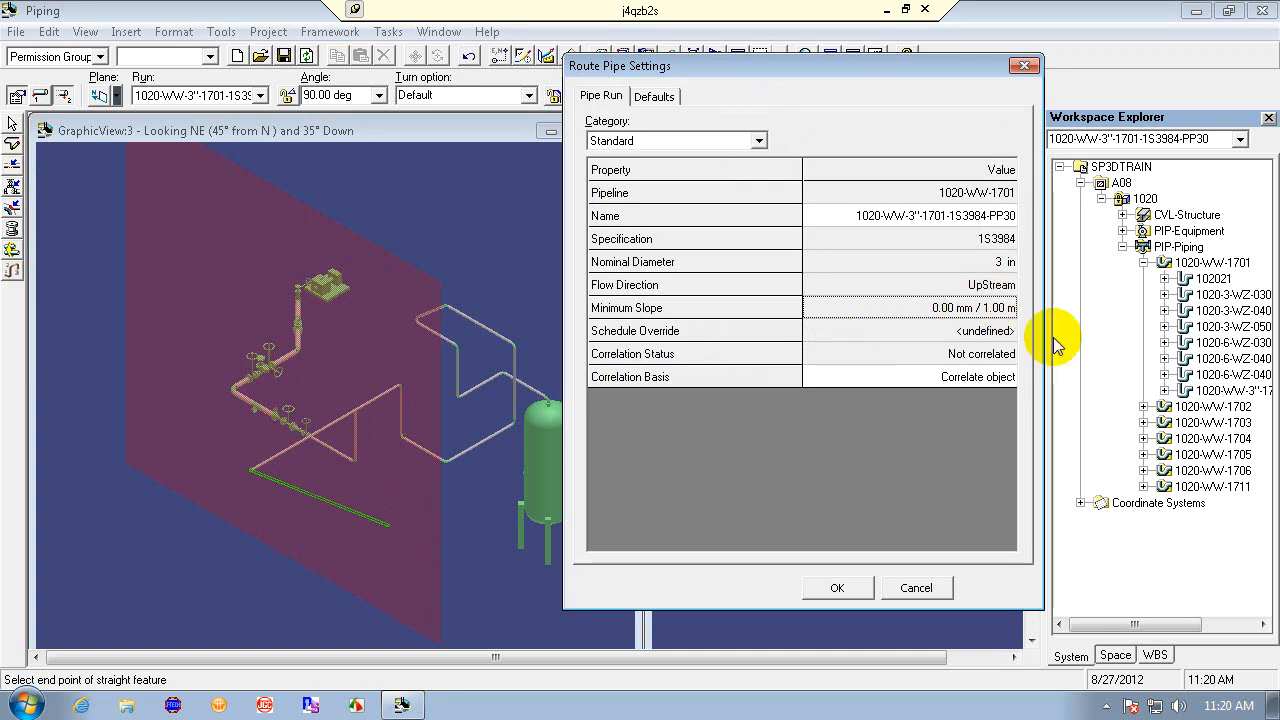
pyautogui.click(943, 310)
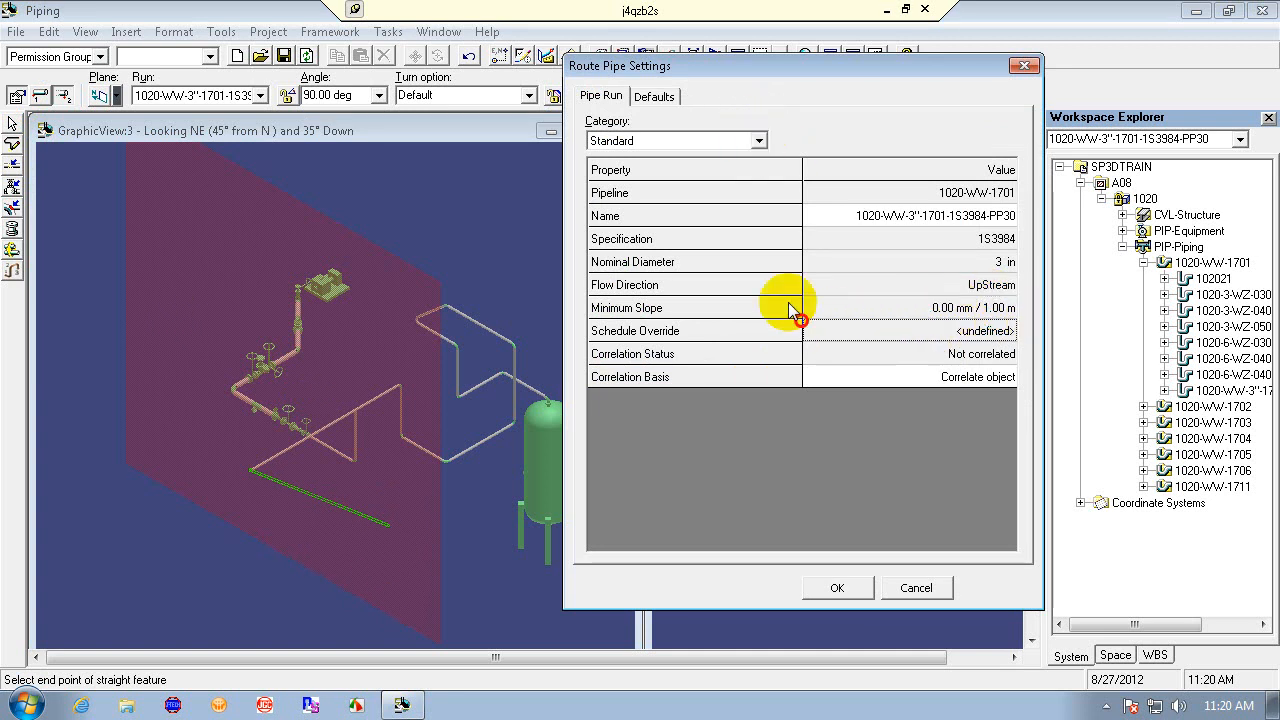
pyautogui.click(869, 288)
pyautogui.click(871, 308)
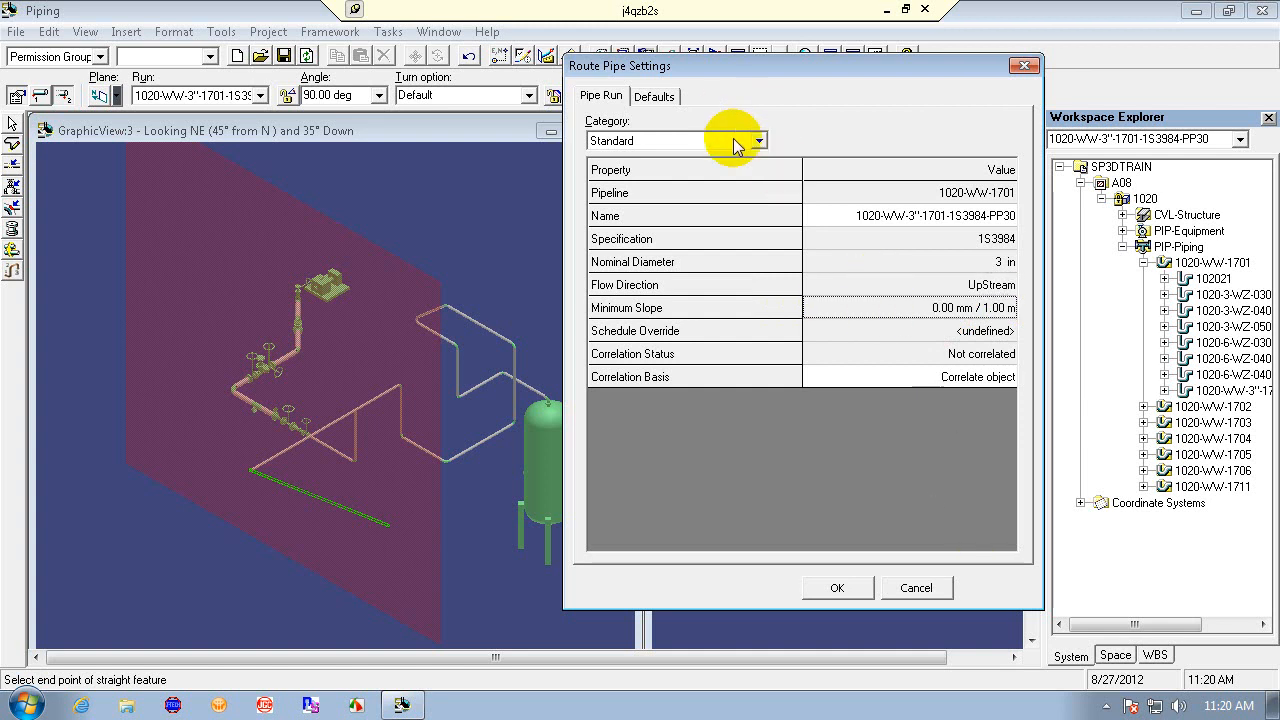
pyautogui.click(655, 96)
pyautogui.click(610, 96)
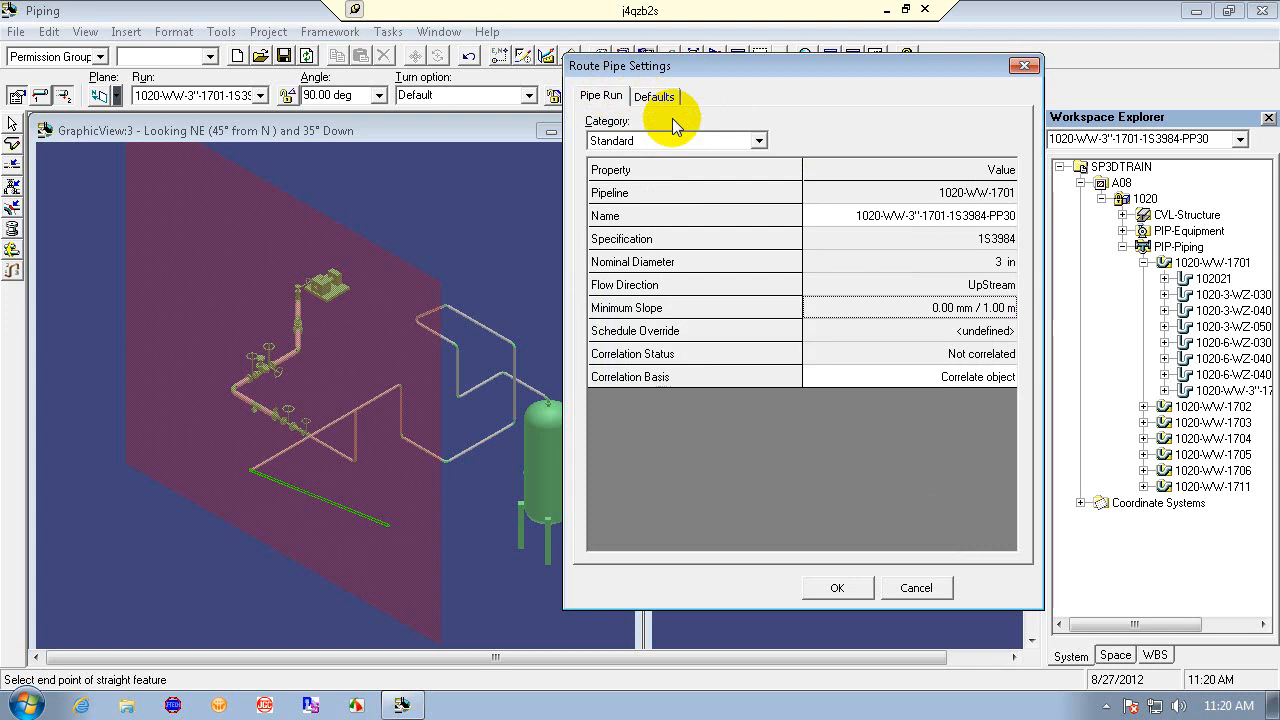
pyautogui.click(758, 140)
pyautogui.click(760, 141)
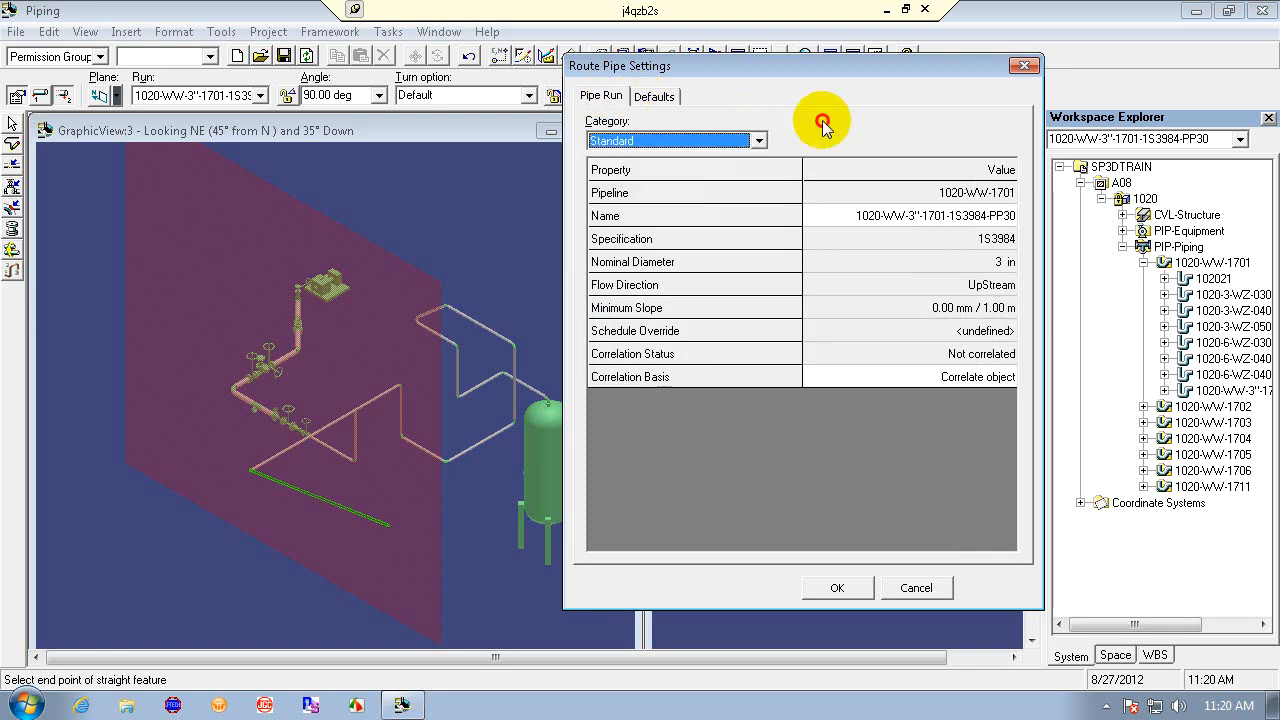
pyautogui.click(916, 587)
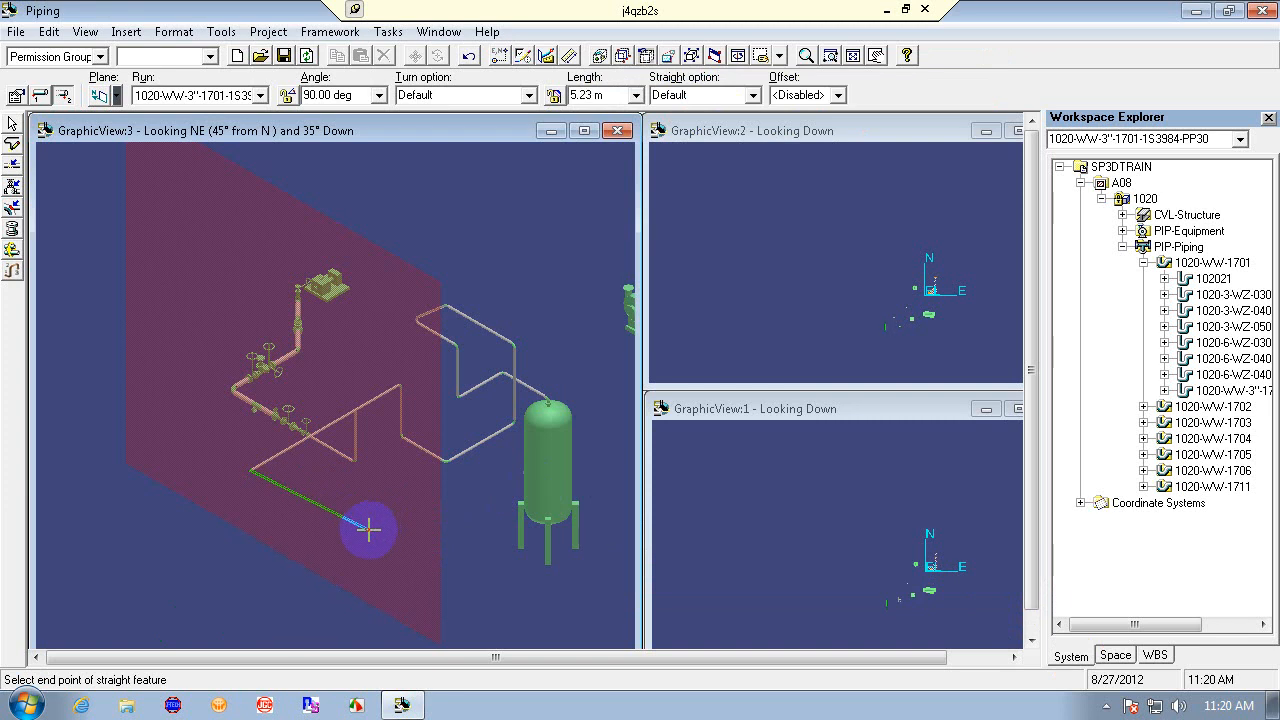
# - Reopen the route pipe settings, browse the category options, and cancel the dialog
pyautogui.click(16, 96)
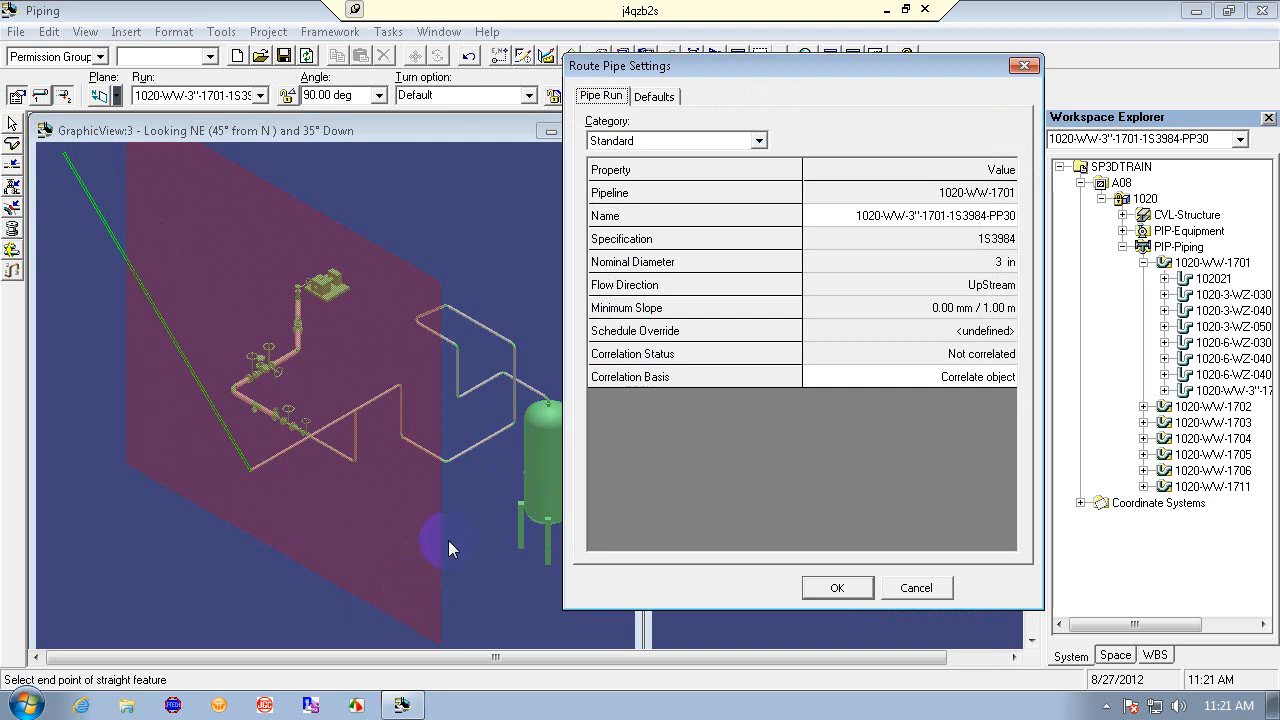
pyautogui.click(762, 140)
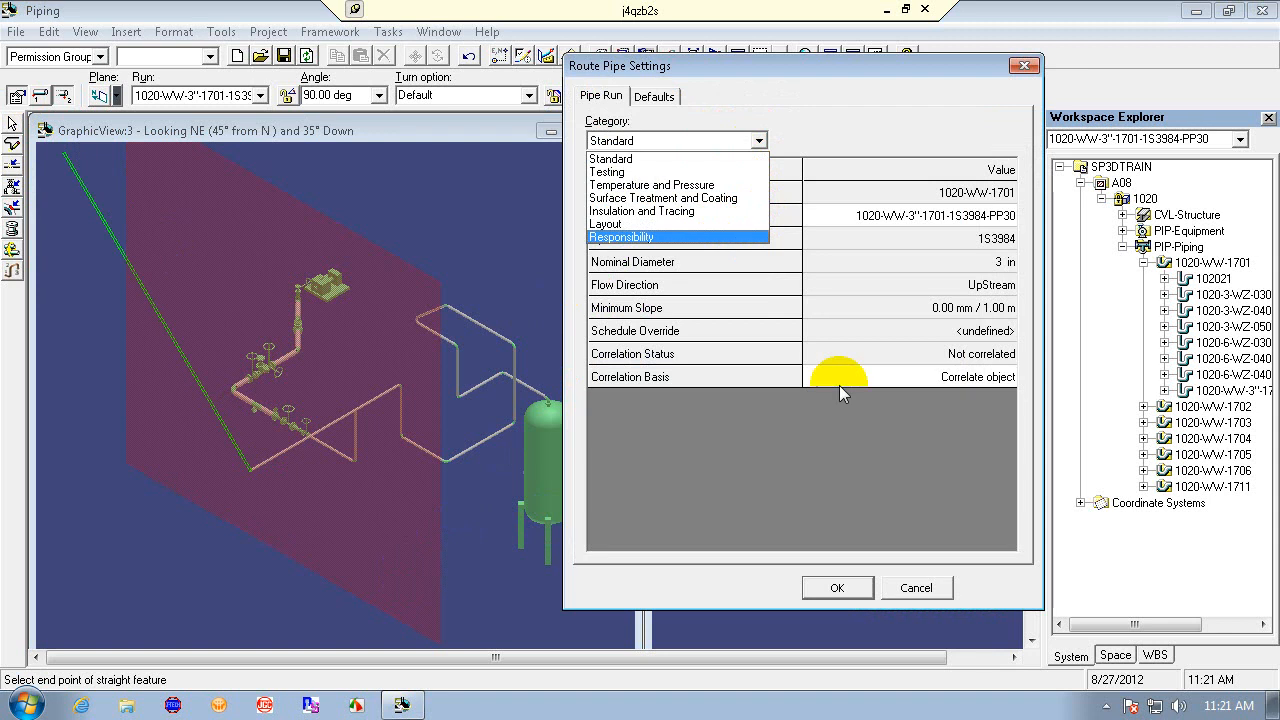
pyautogui.click(839, 478)
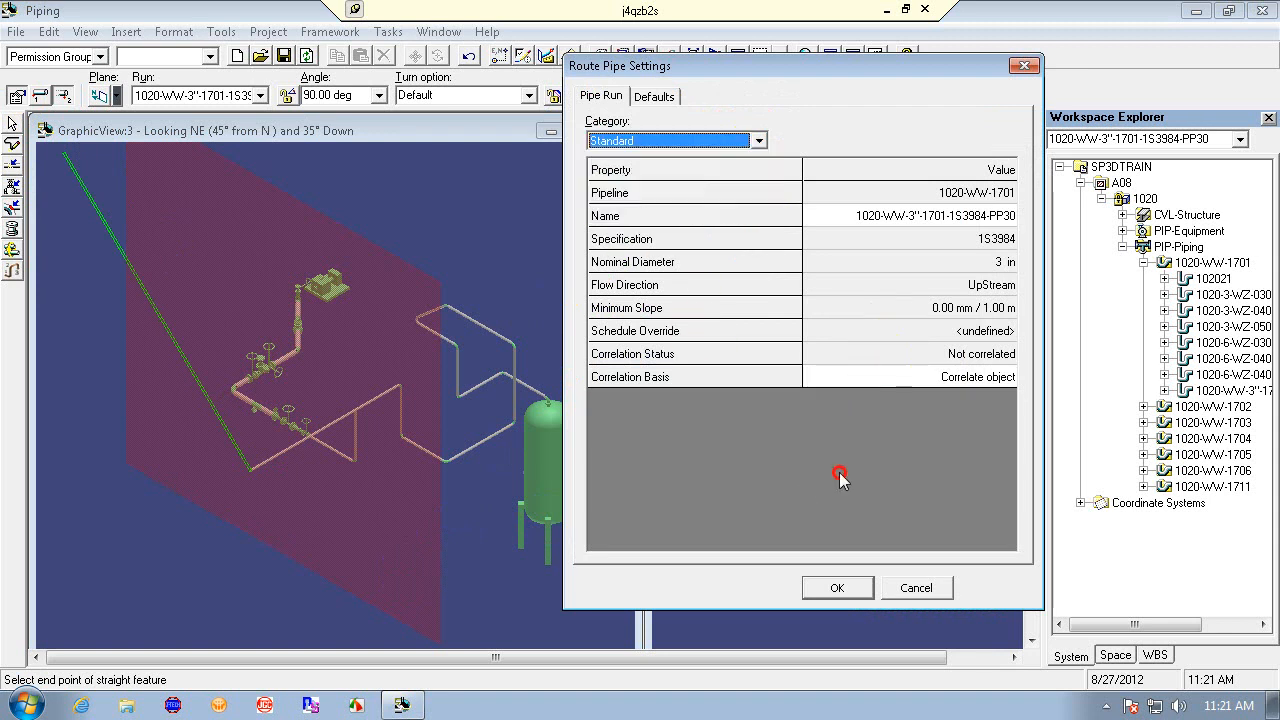
pyautogui.click(916, 587)
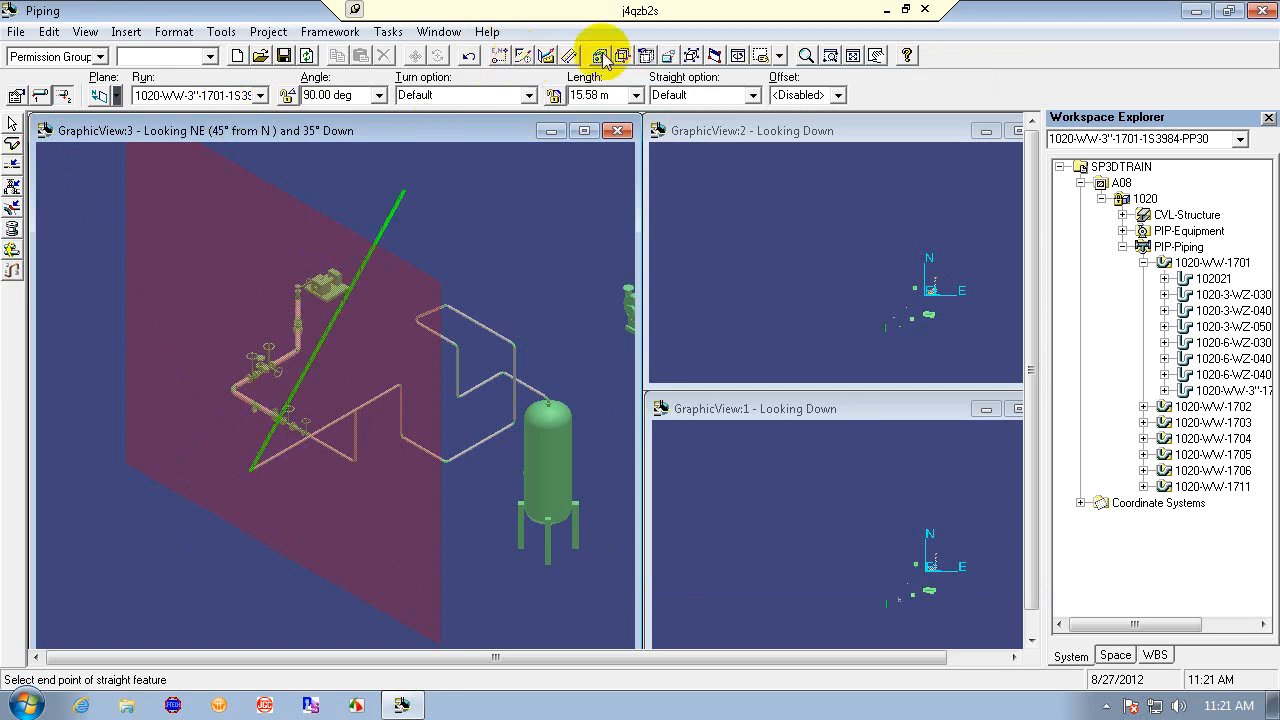
# - Turn on PinPoint coordinate input and set the straight pipe length to 5 m
pyautogui.click(498, 57)
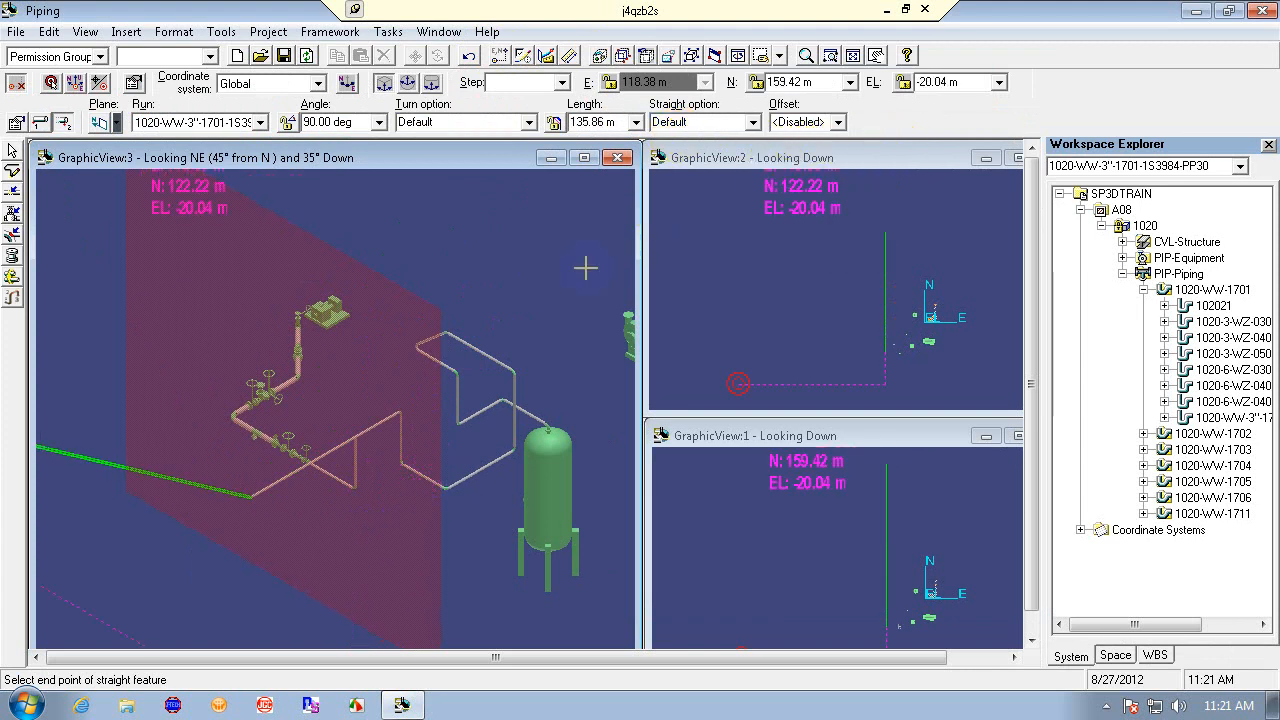
pyautogui.click(617, 122)
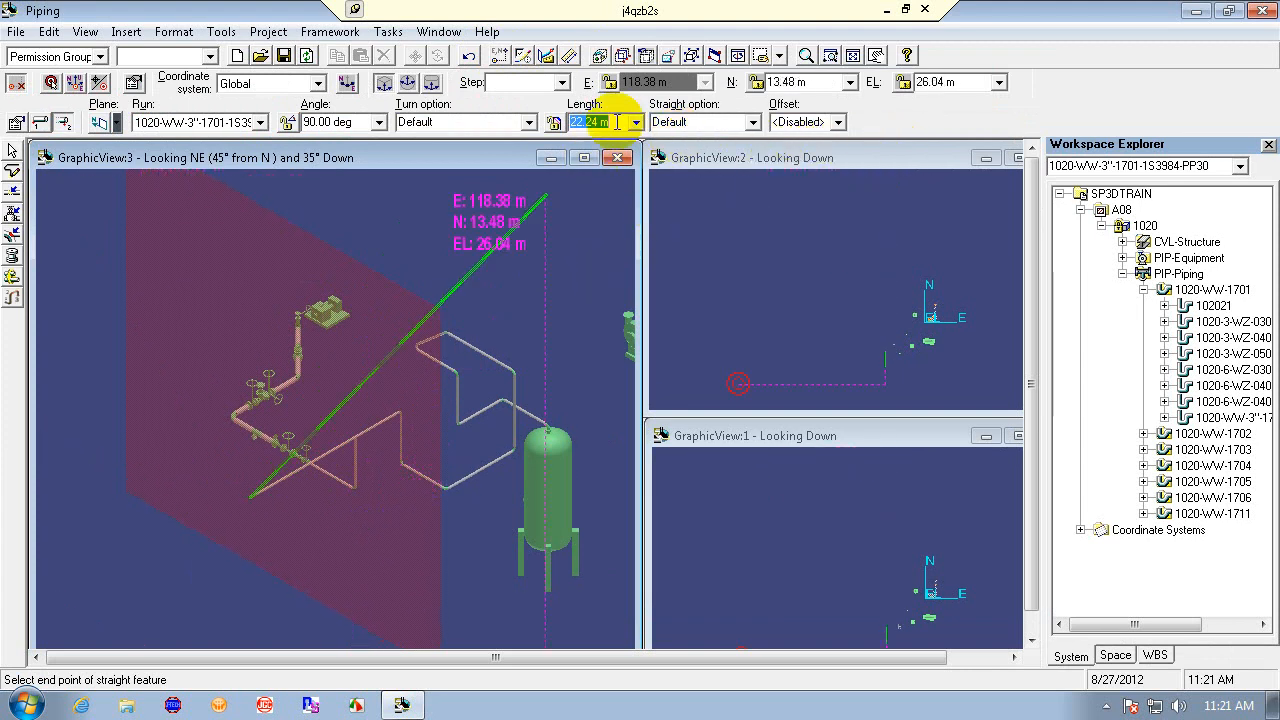
pyautogui.write('5')
pyautogui.press('Return')
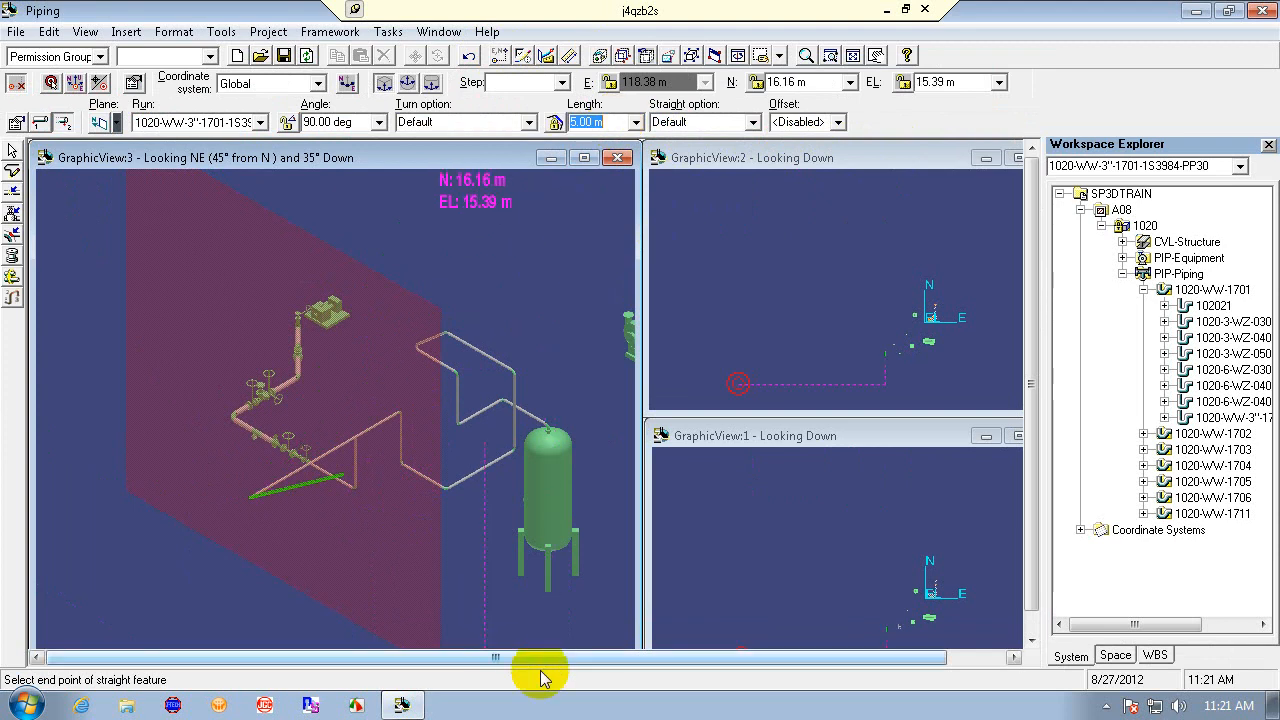
# - Inspect the Straight option and Offset lists, open the Set Offset Reference dialog, and cancel it
pyautogui.click(752, 122)
pyautogui.click(752, 122)
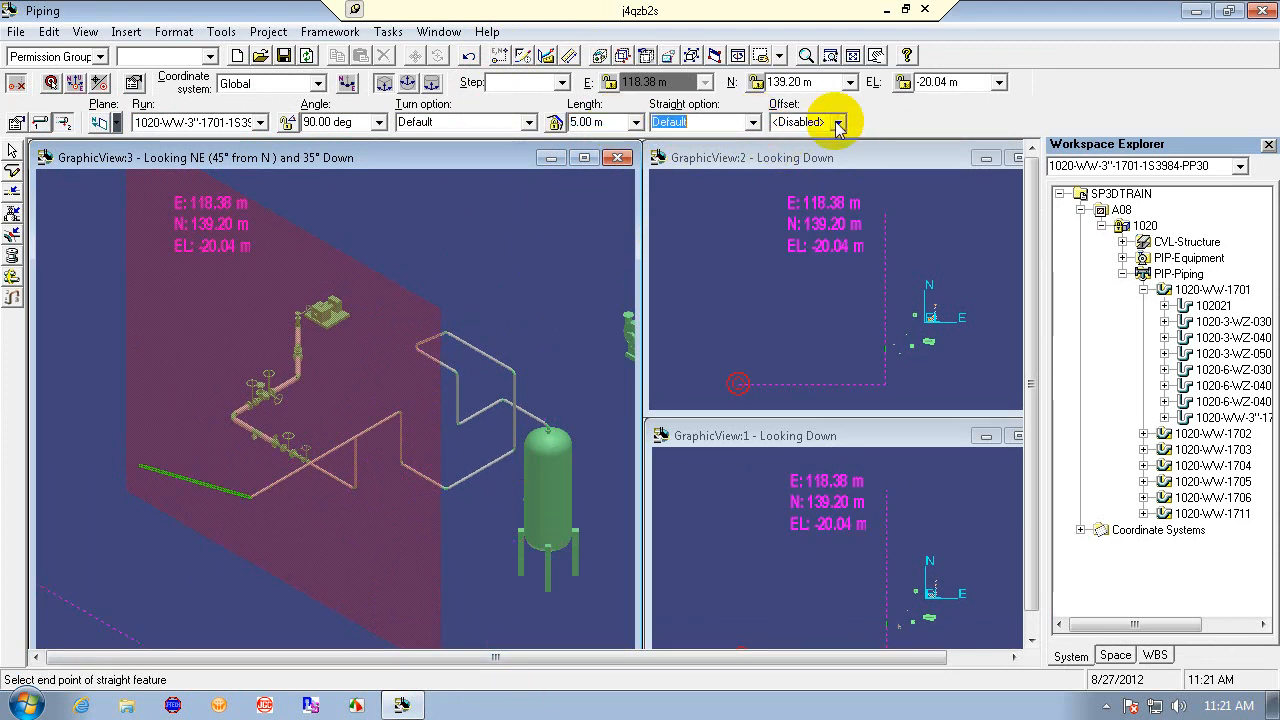
pyautogui.click(838, 122)
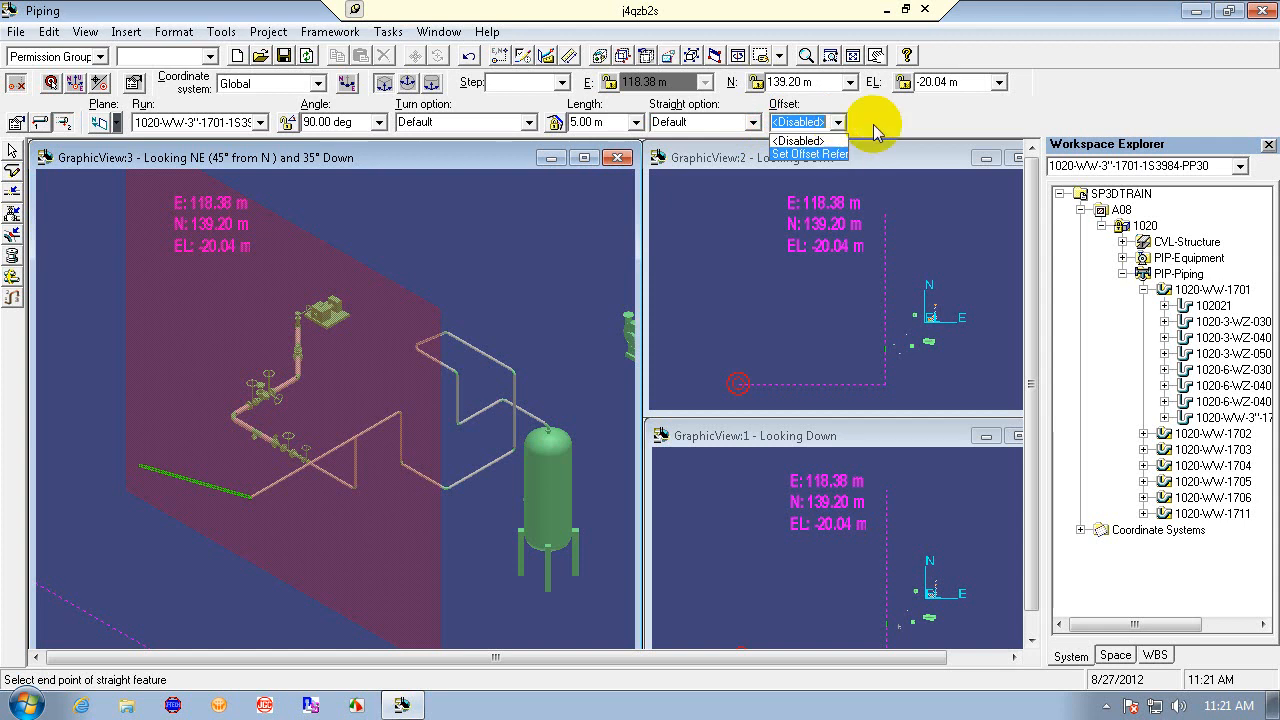
pyautogui.click(873, 124)
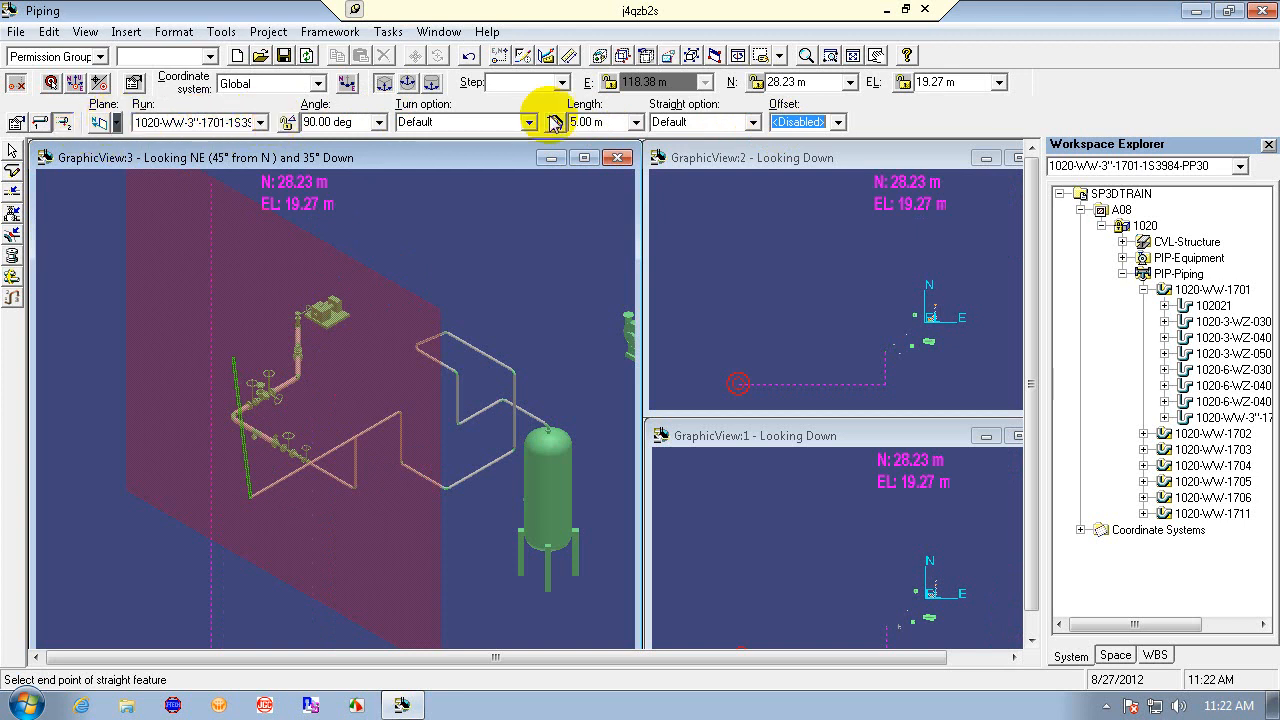
pyautogui.click(838, 122)
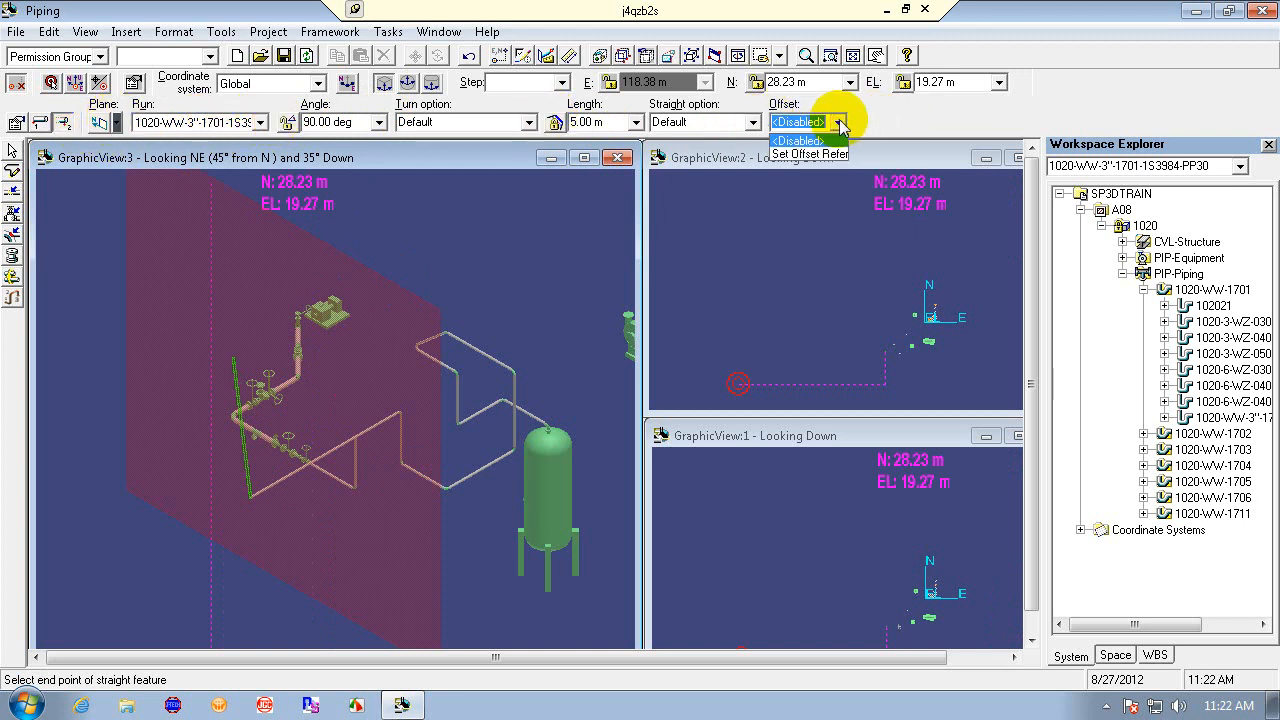
pyautogui.click(820, 154)
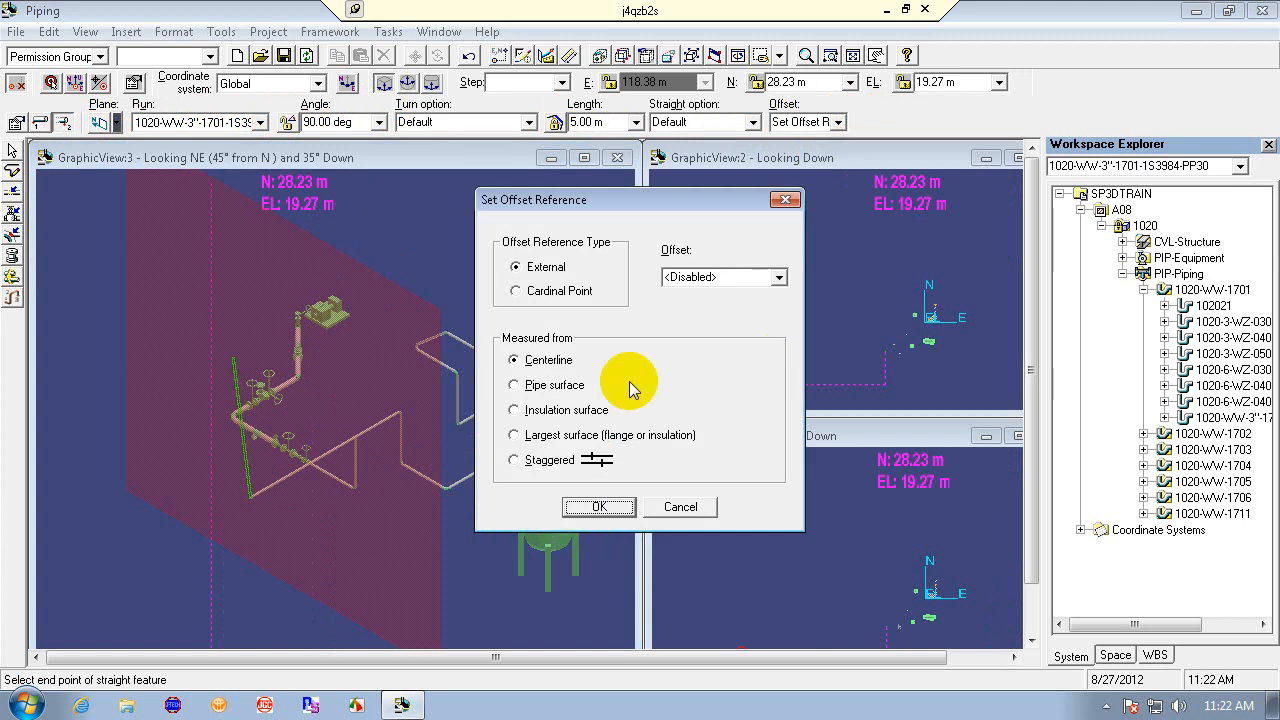
pyautogui.click(680, 506)
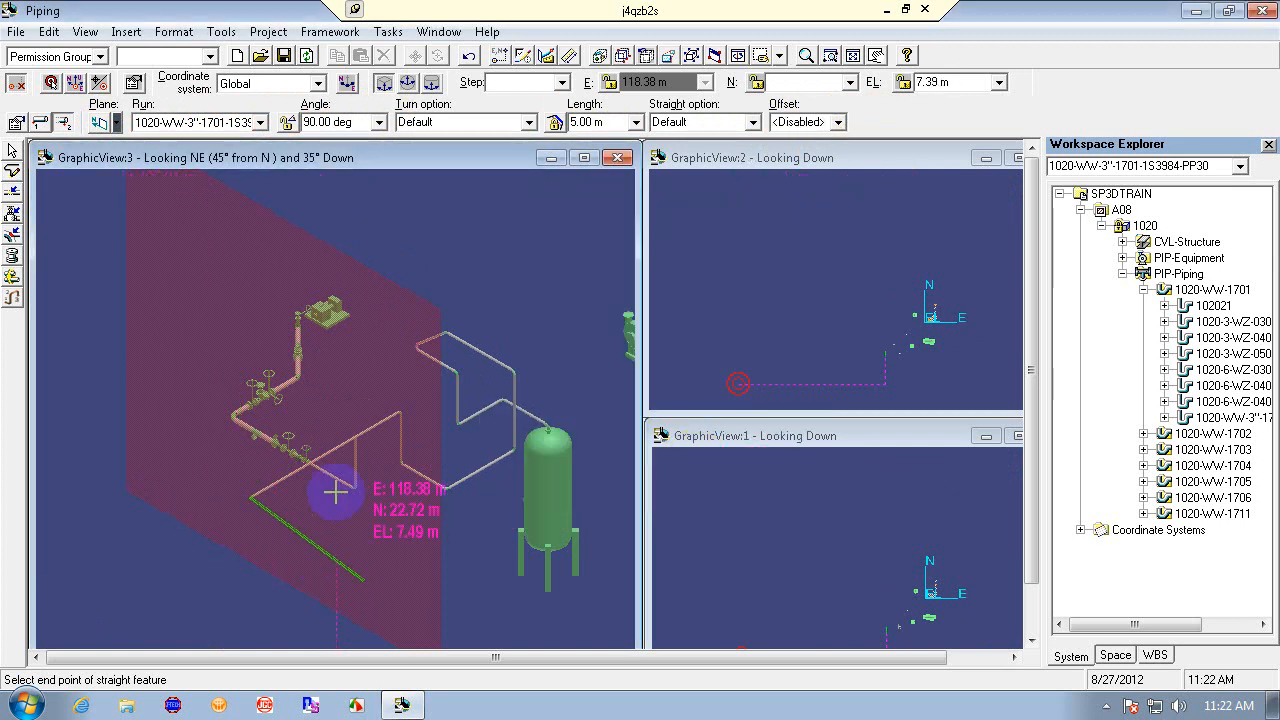
# - Reopen the route pipe settings, check the category list, cancel, and exit the Route Pipe command
pyautogui.click(16, 124)
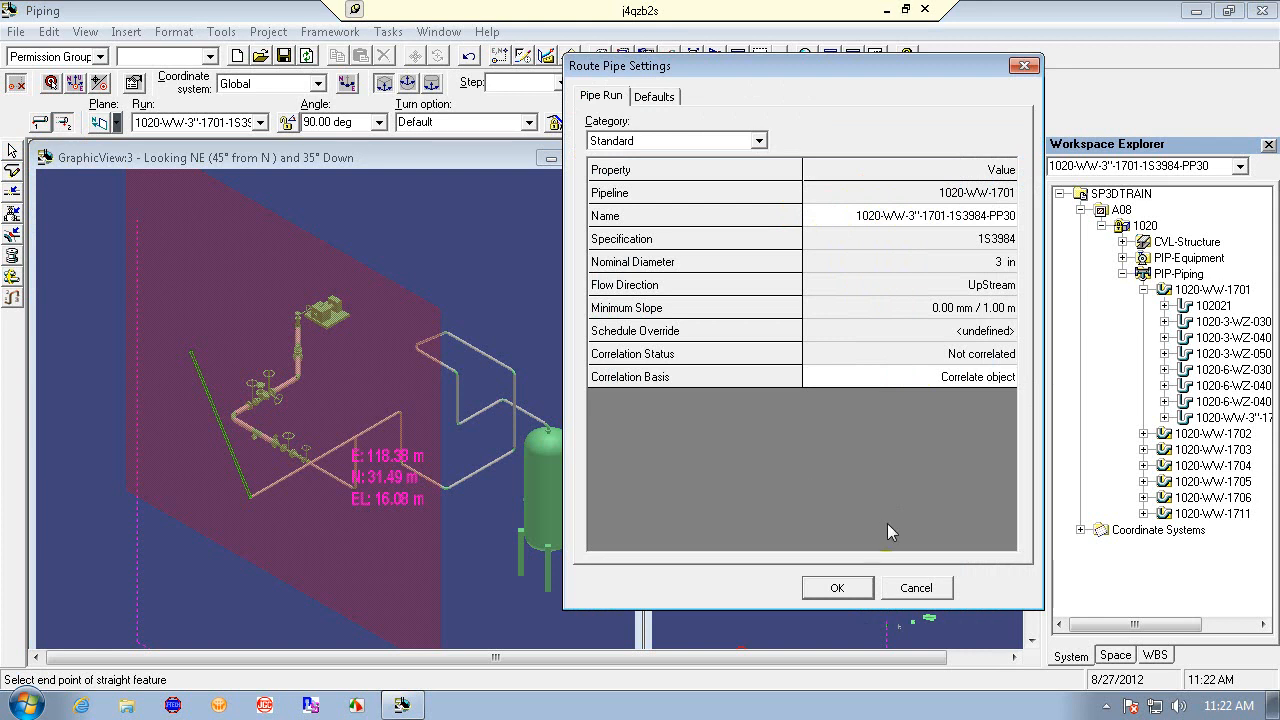
pyautogui.click(759, 141)
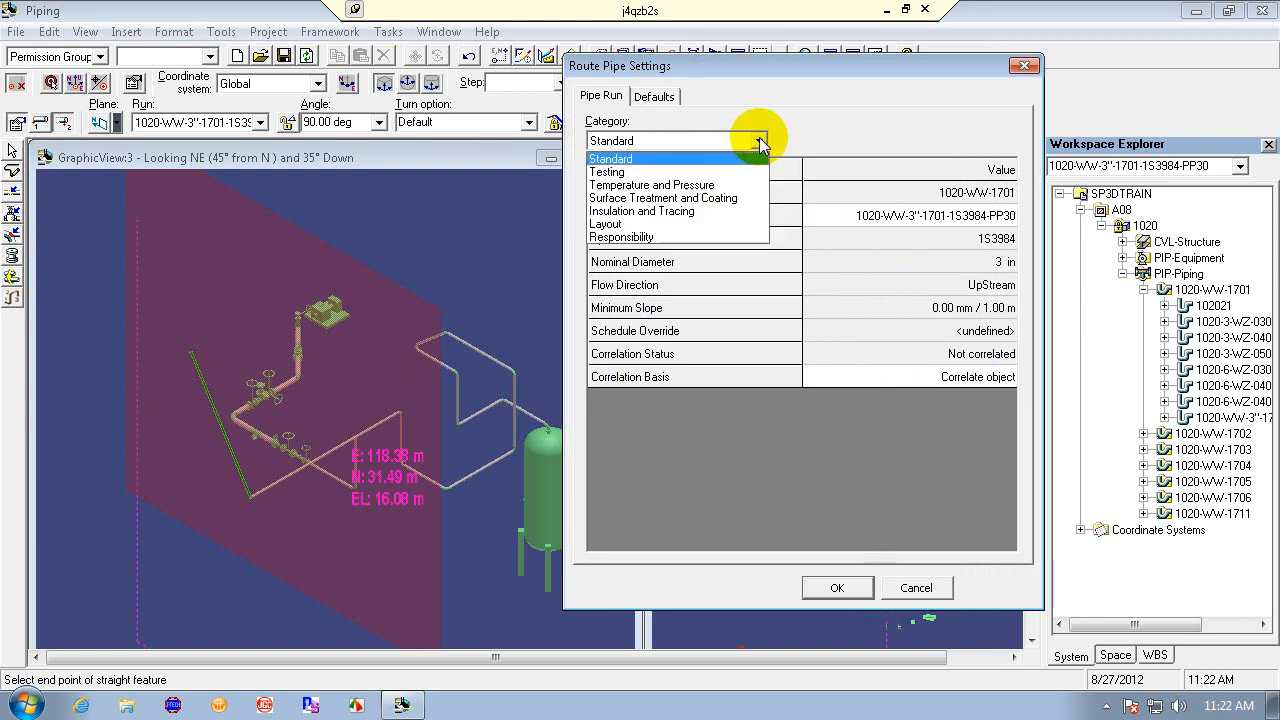
pyautogui.click(760, 142)
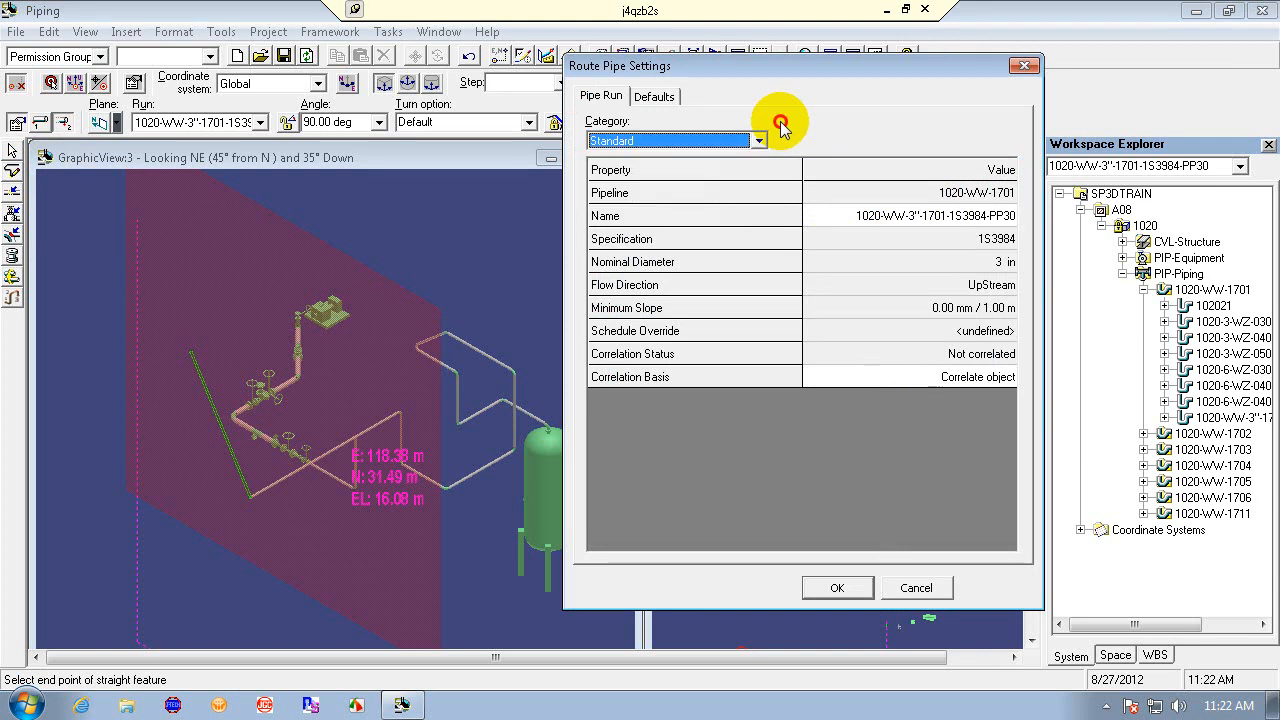
pyautogui.click(900, 588)
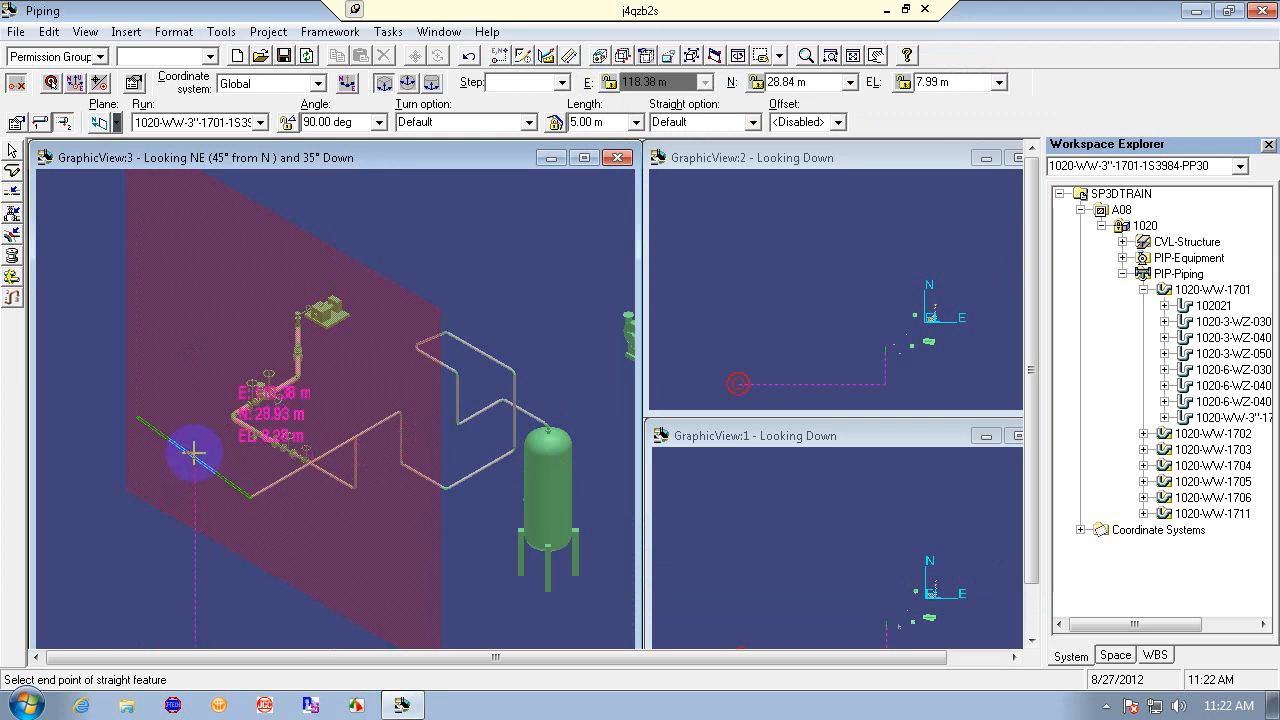
pyautogui.press('Escape')
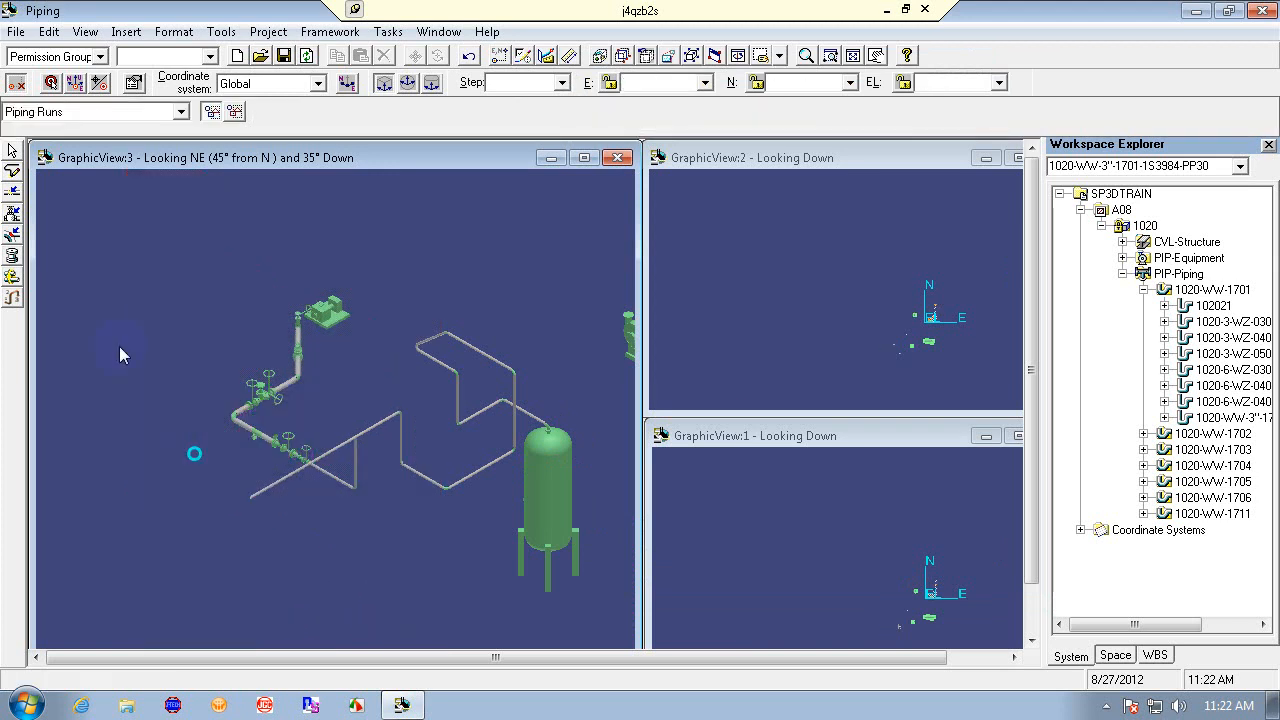
# - Start routing a pipe from the open end of the existing leg and switch the run to New/Continue Run
pyautogui.click(12, 170)
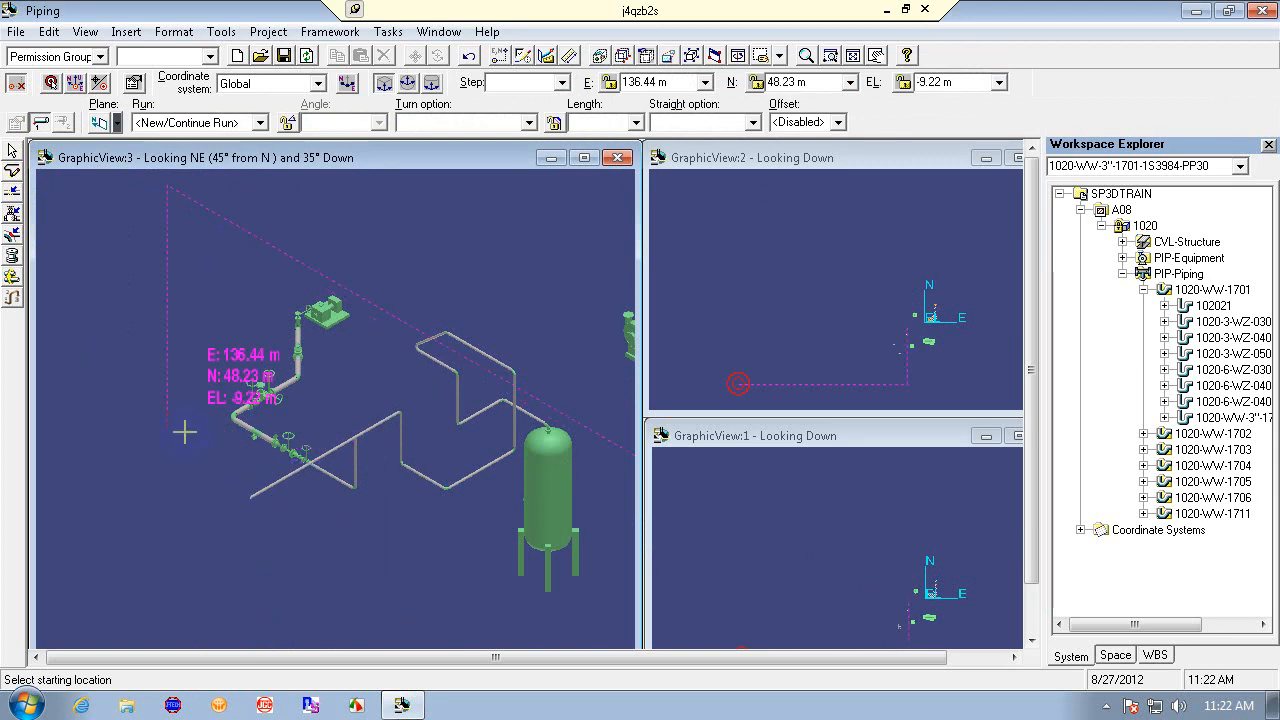
pyautogui.click(248, 500)
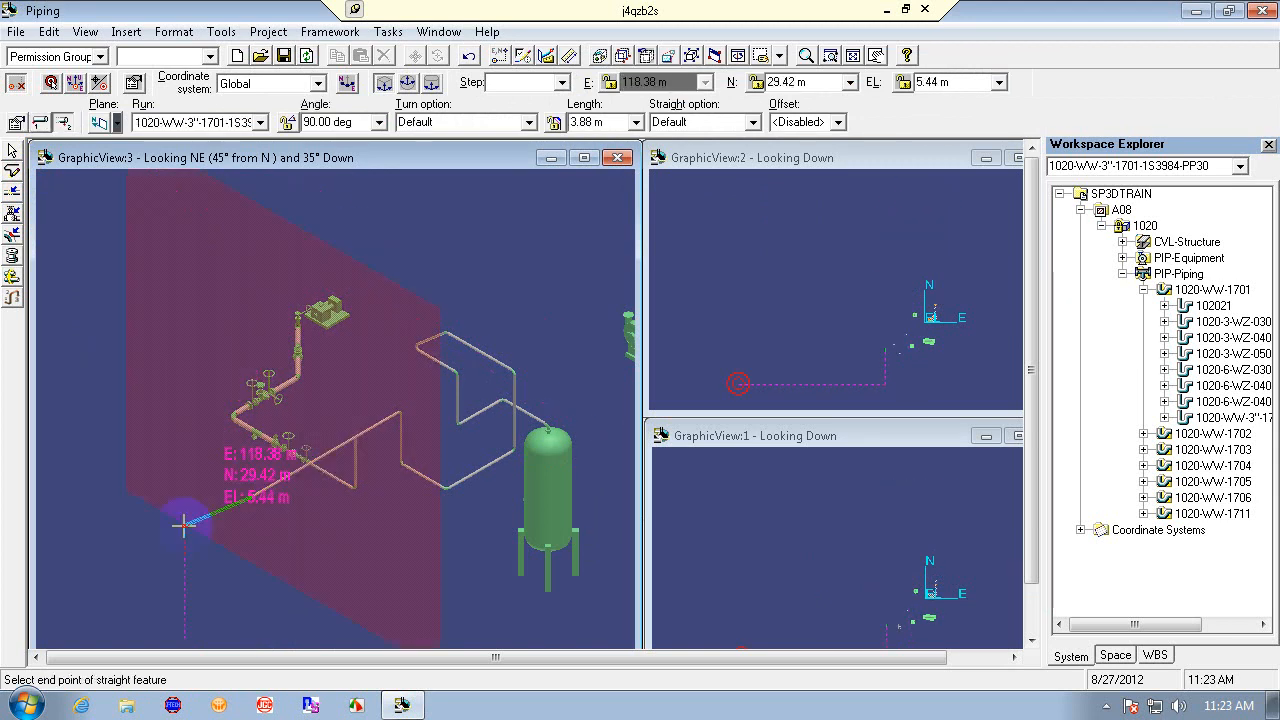
pyautogui.click(259, 122)
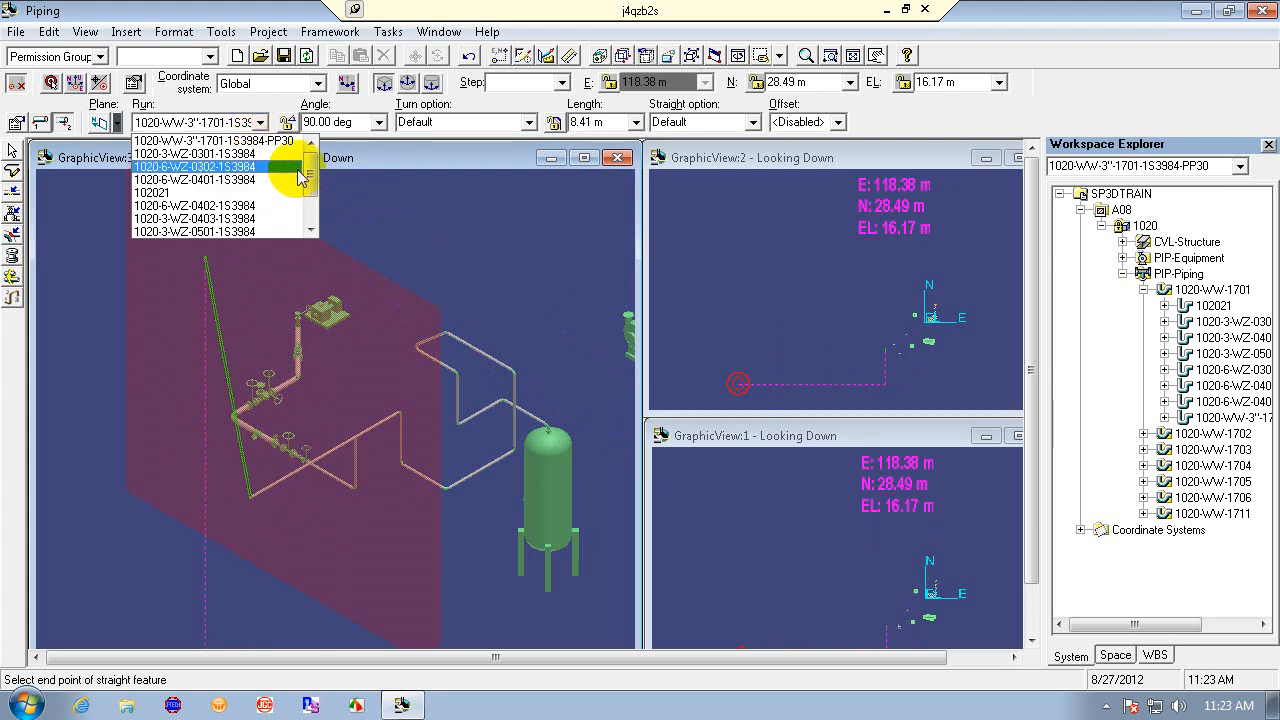
pyautogui.moveTo(310, 178); pyautogui.dragTo(310, 217)
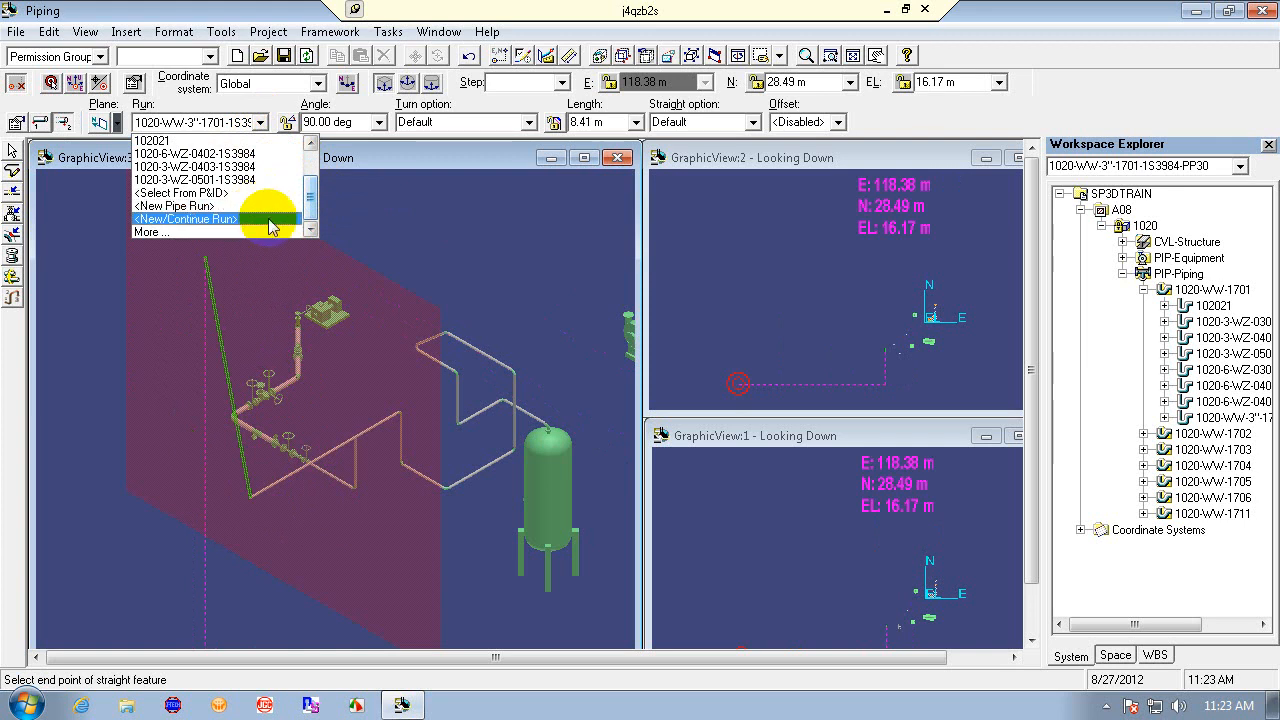
pyautogui.click(277, 220)
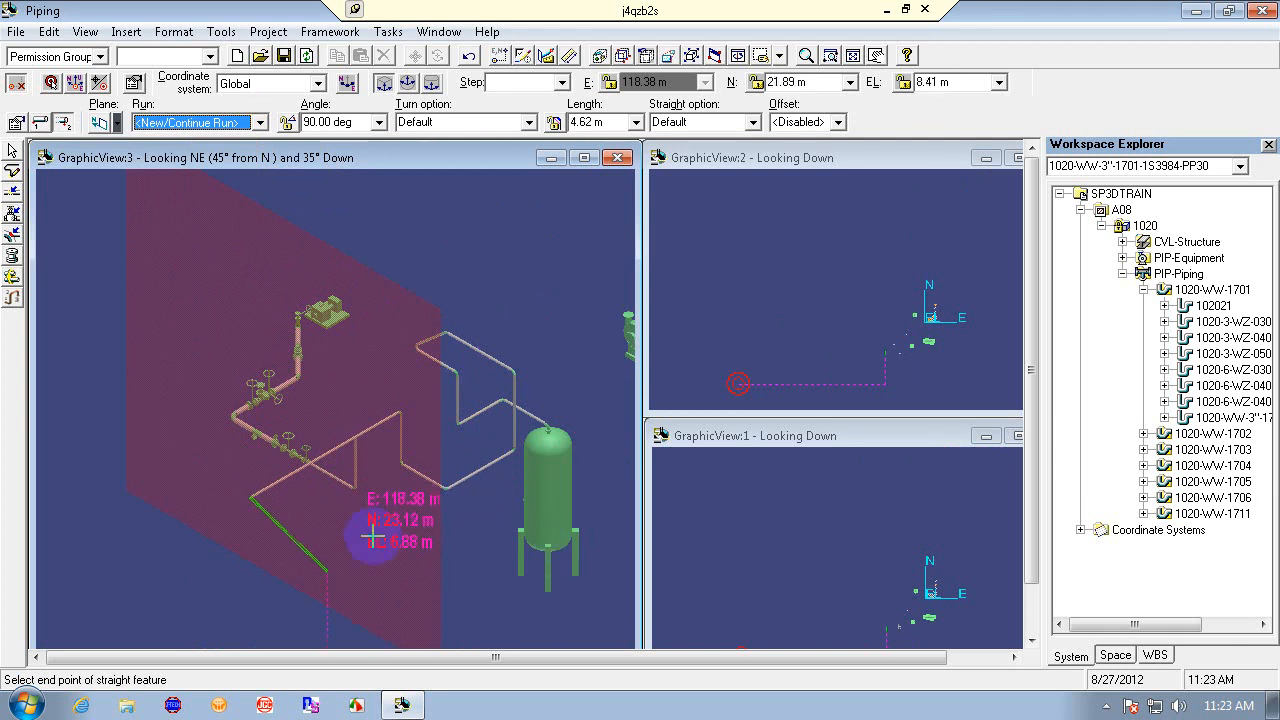
# - Create a new pipe run on pipeline 1020-WW-1701, keeping Minimum Slope as Not Sloped and other defaults
pyautogui.click(259, 122)
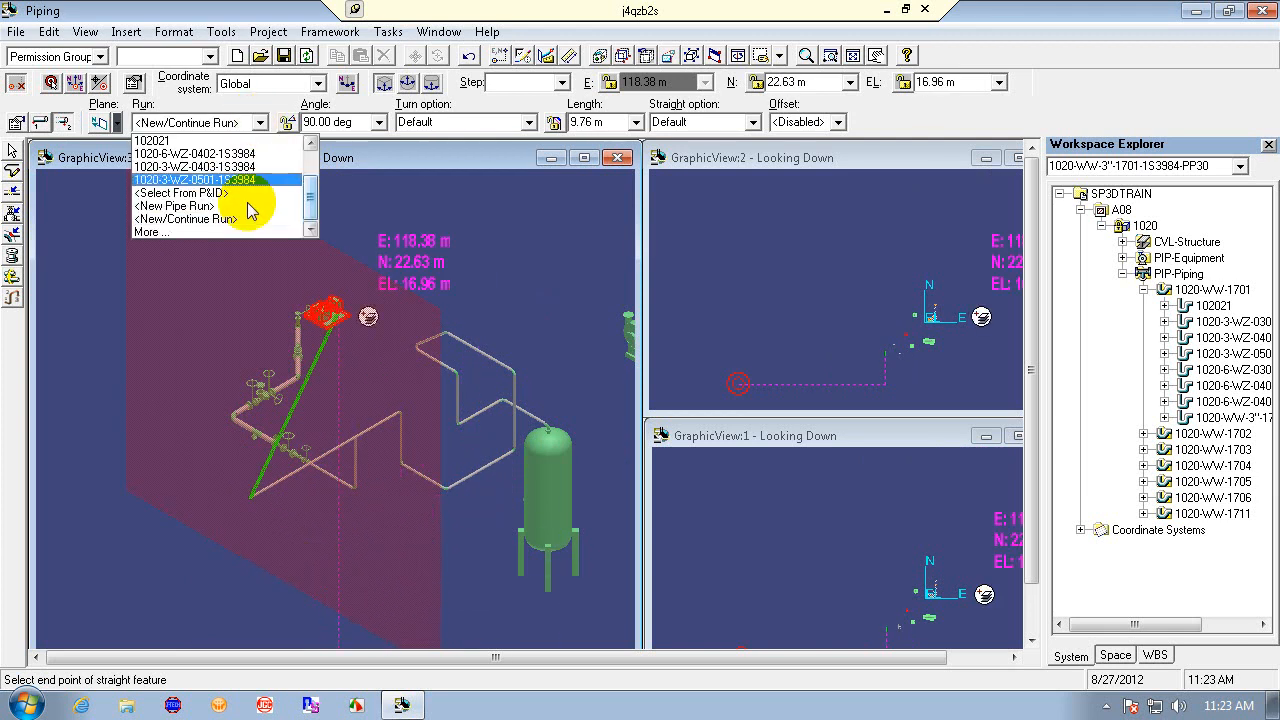
pyautogui.click(250, 206)
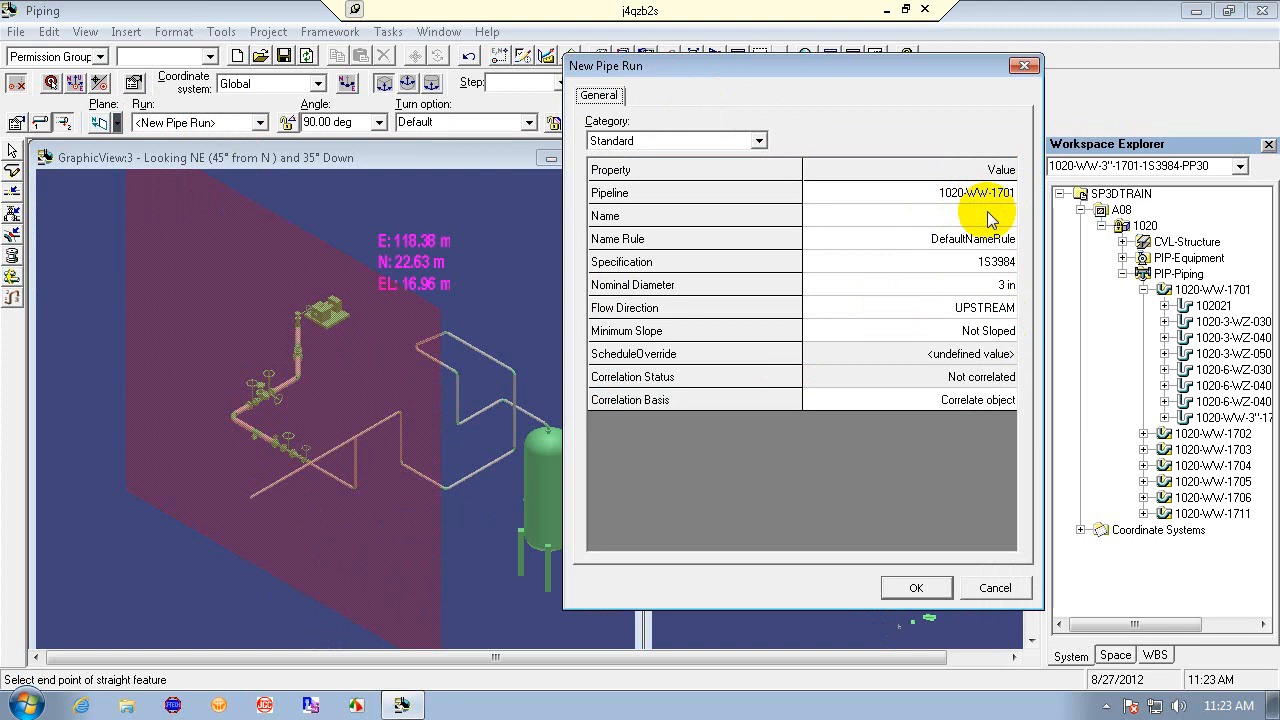
pyautogui.click(1007, 332)
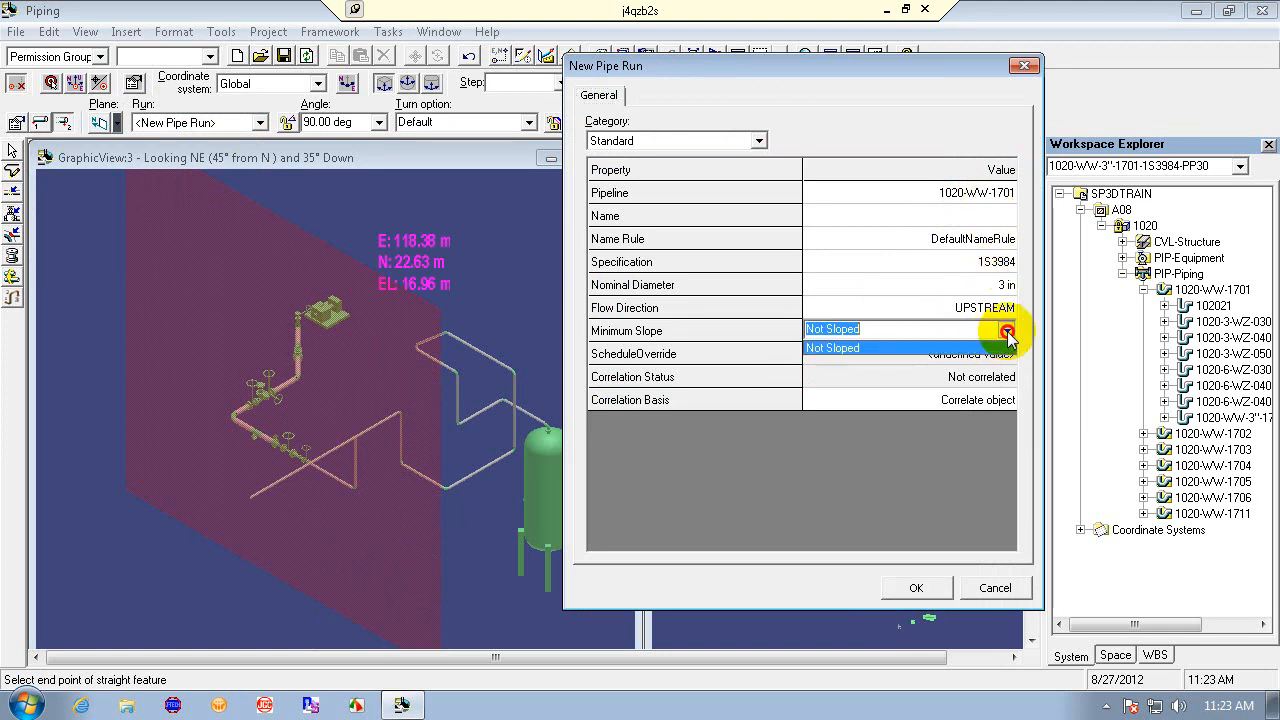
pyautogui.click(1005, 332)
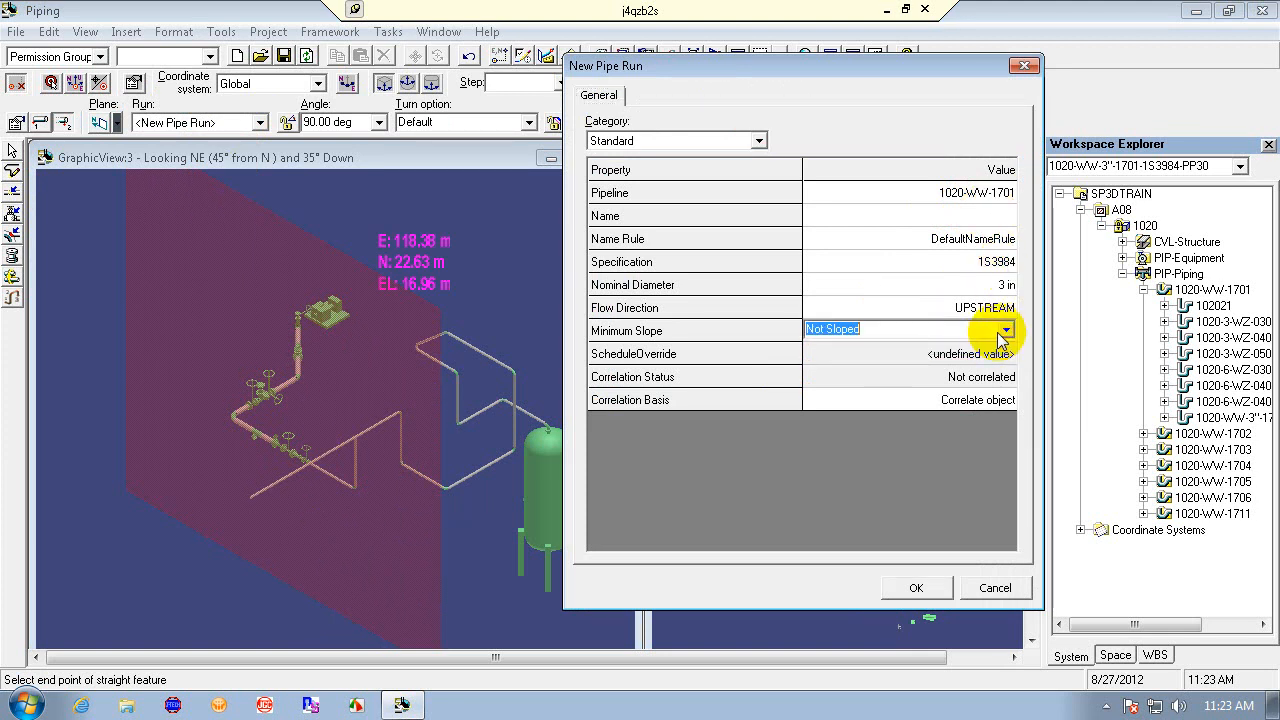
pyautogui.click(916, 588)
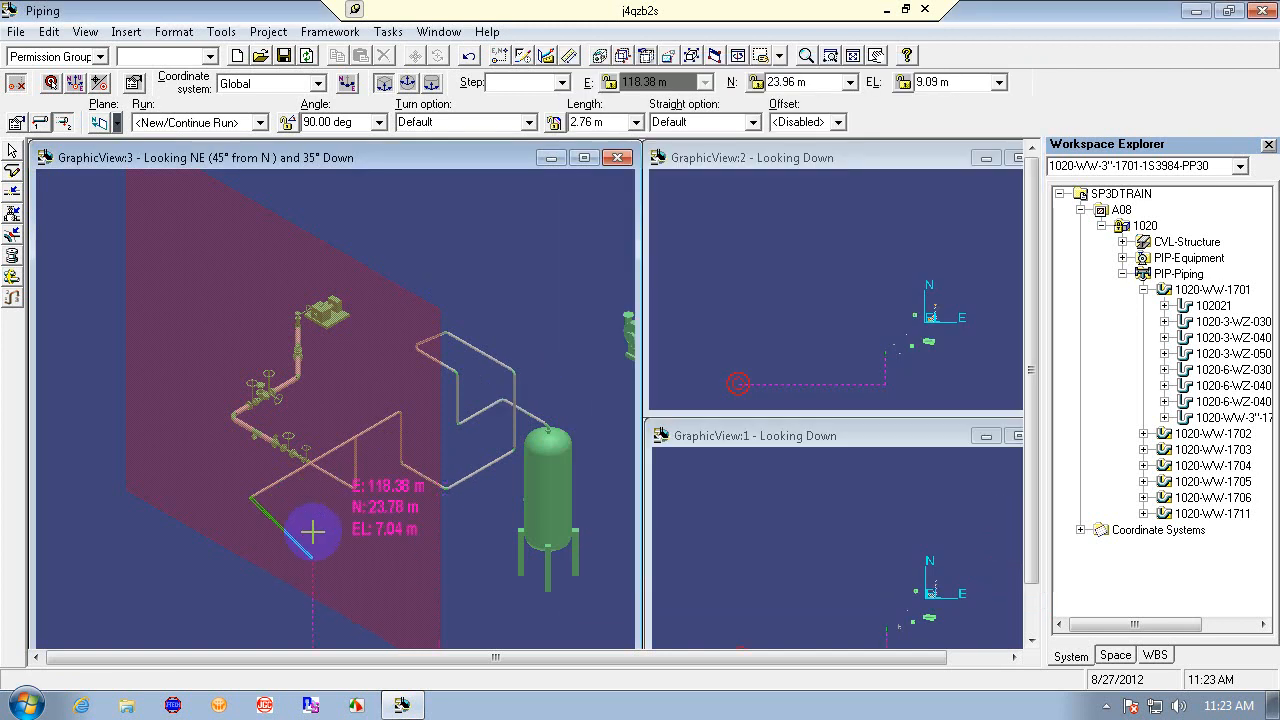
# - Restart the Route Pipe command and pick the open end of the existing leg as the starting location
pyautogui.click(12, 150)
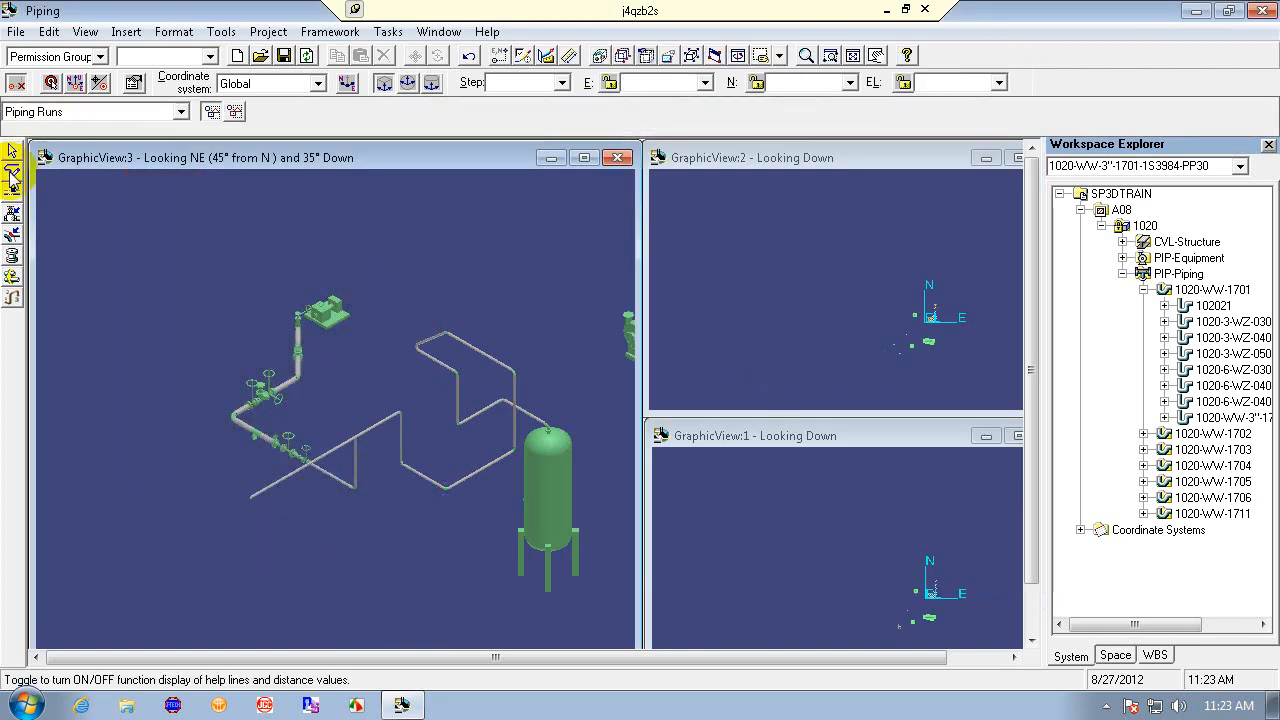
pyautogui.click(12, 173)
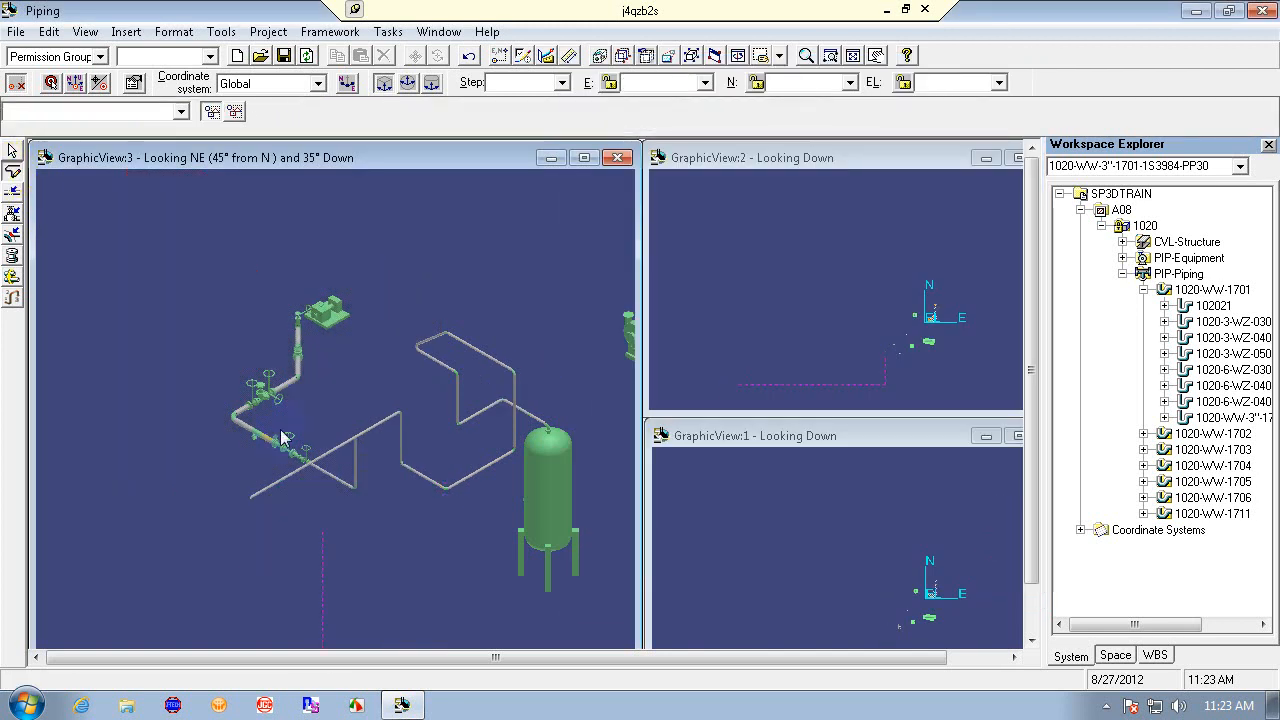
pyautogui.click(250, 497)
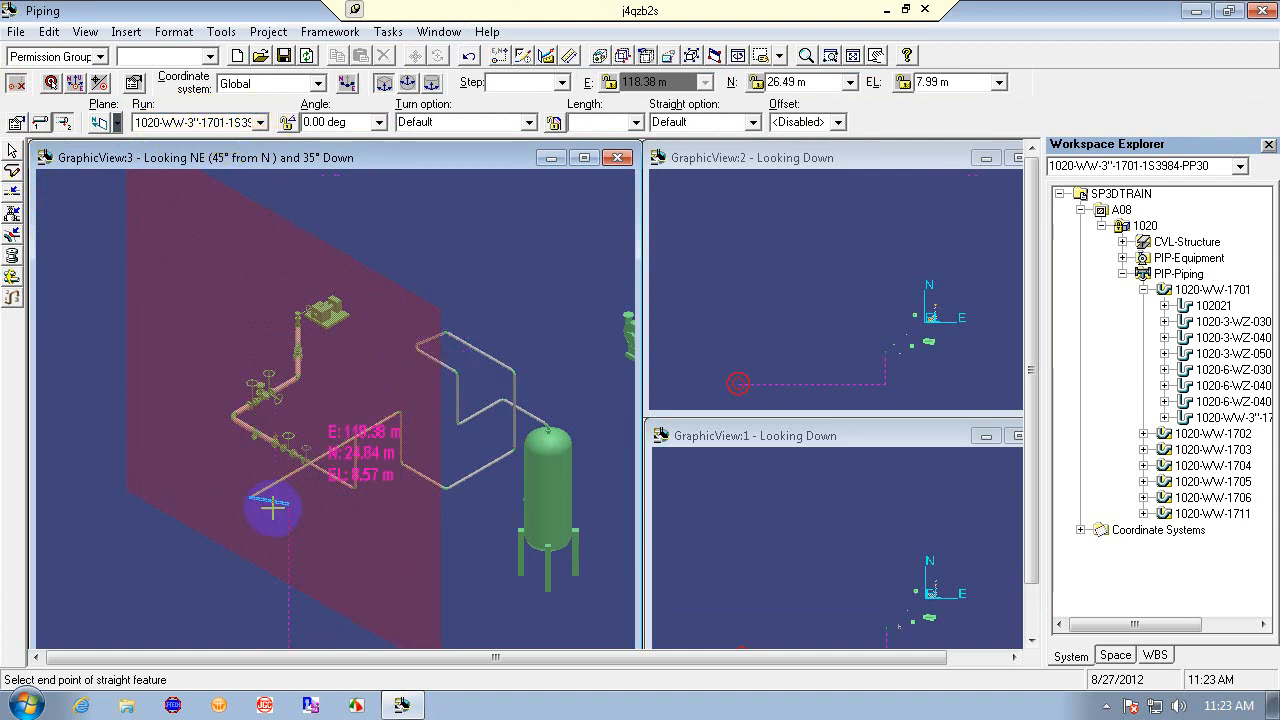
# - Try to define a new pipe run named 1020 on pipeline 1020-WW-1701, cancelling the dialog
pyautogui.click(259, 122)
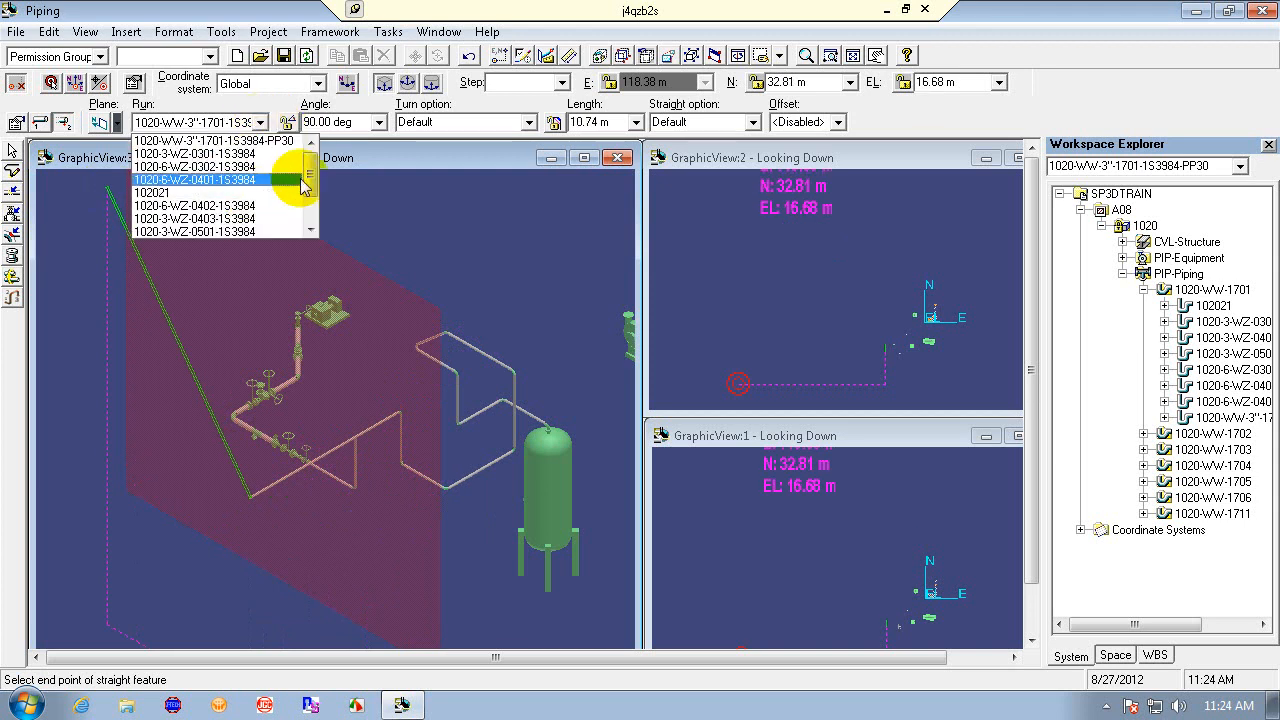
pyautogui.moveTo(309, 176); pyautogui.dragTo(310, 215)
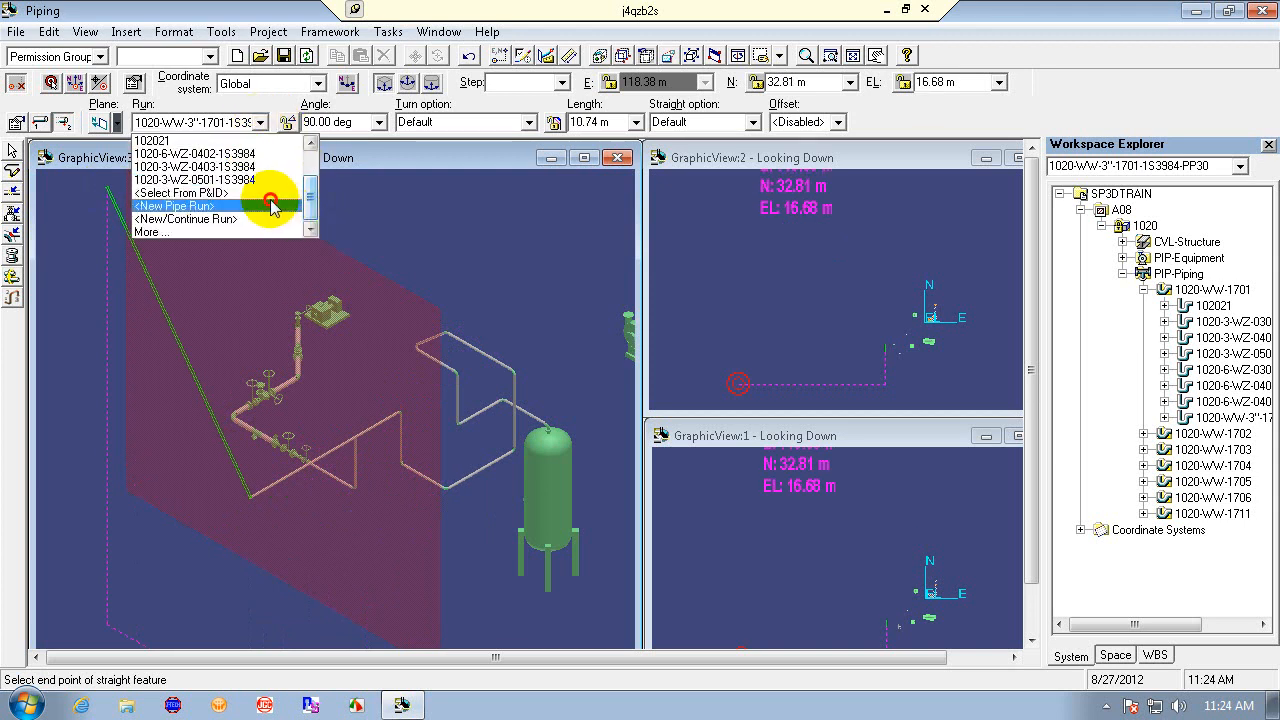
pyautogui.click(281, 213)
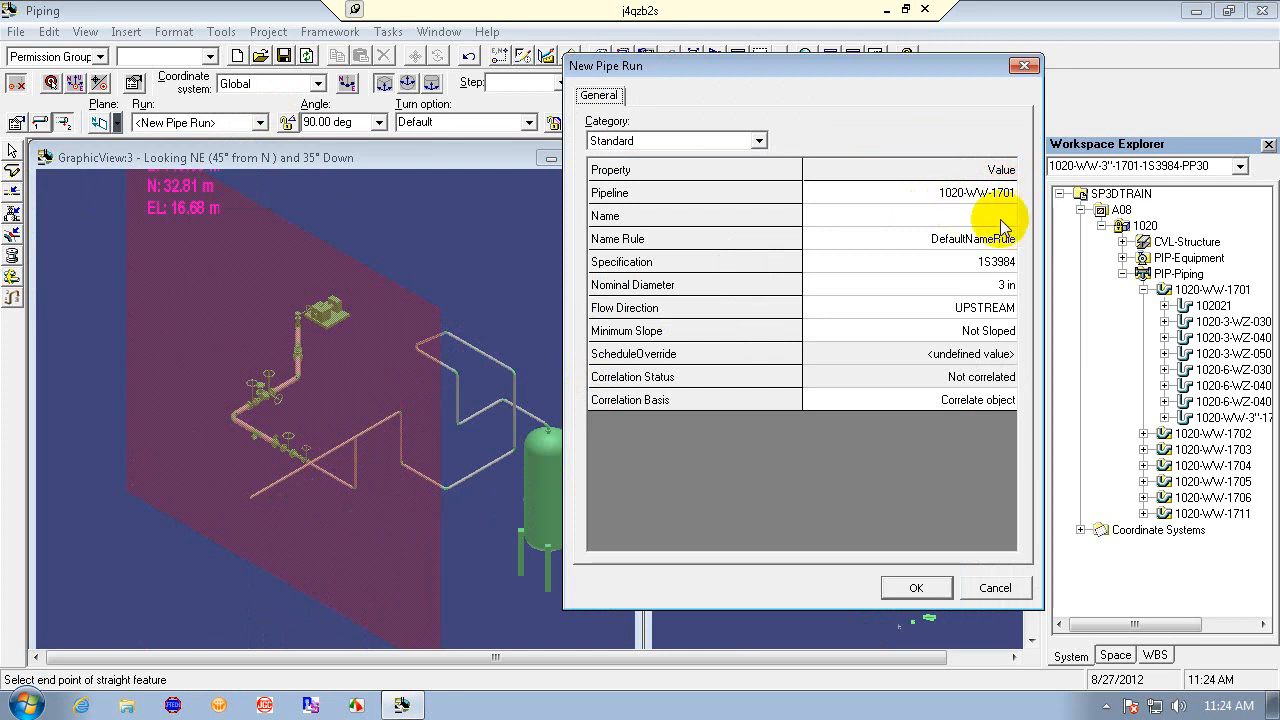
pyautogui.click(1009, 216)
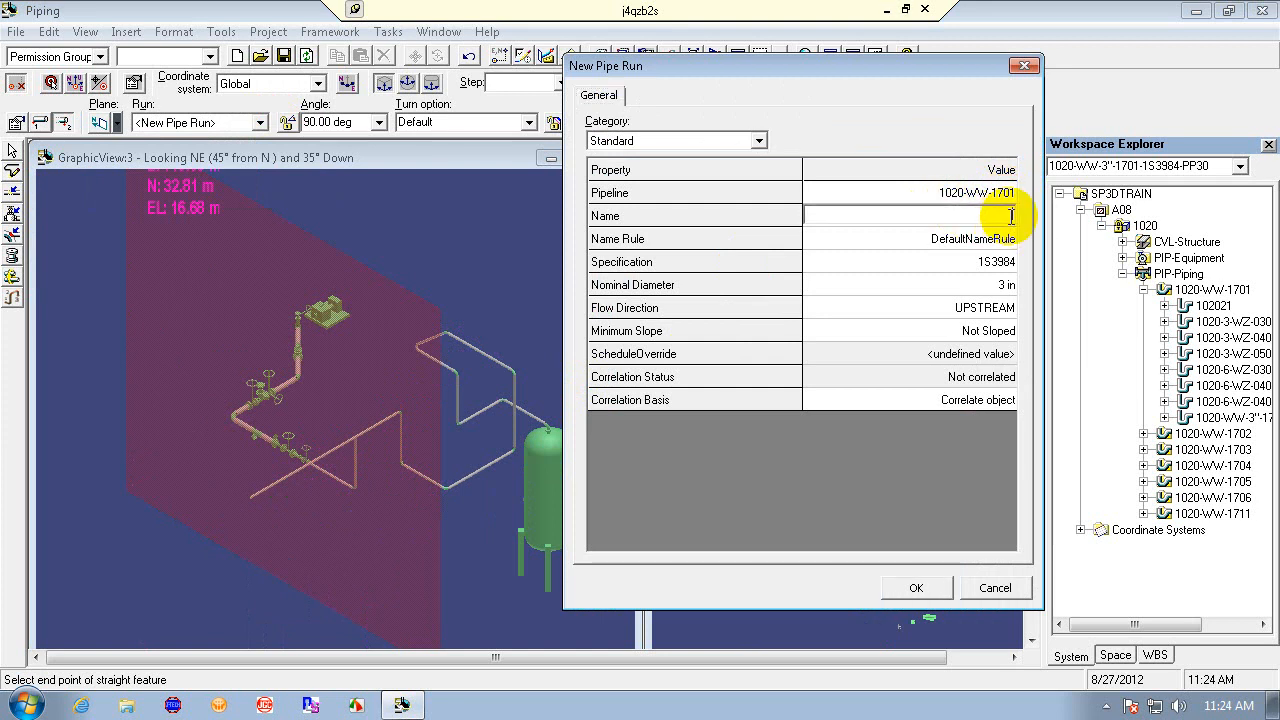
pyautogui.write('1020')
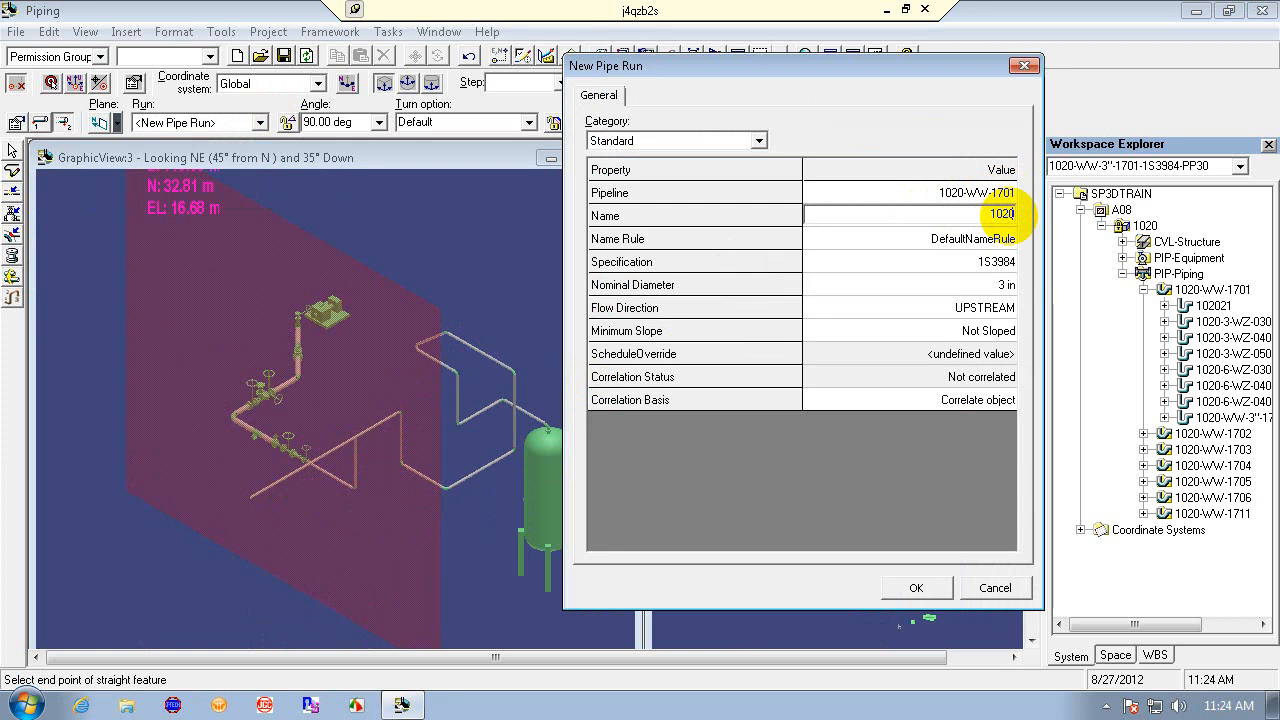
pyautogui.write('-3"\'')
pyautogui.press('BackSpace')
pyautogui.press('BackSpace')
pyautogui.press('BackSpace')
pyautogui.press('BackSpace')
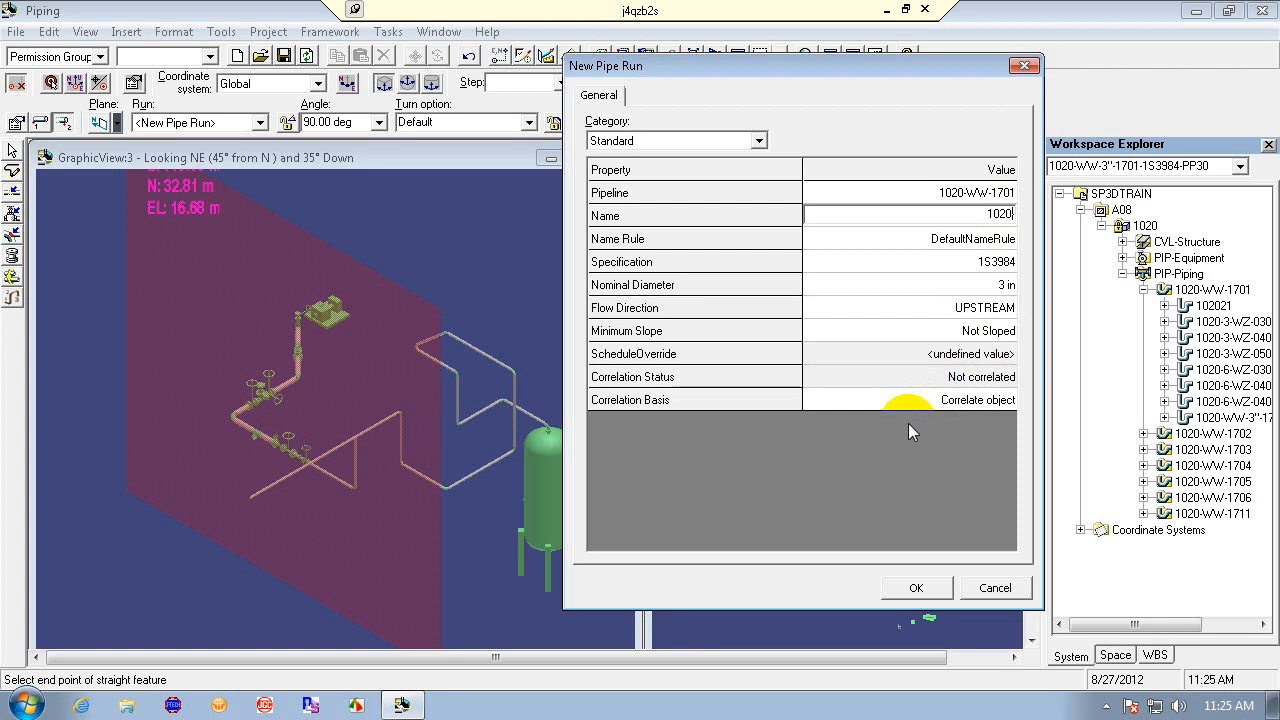
pyautogui.click(995, 590)
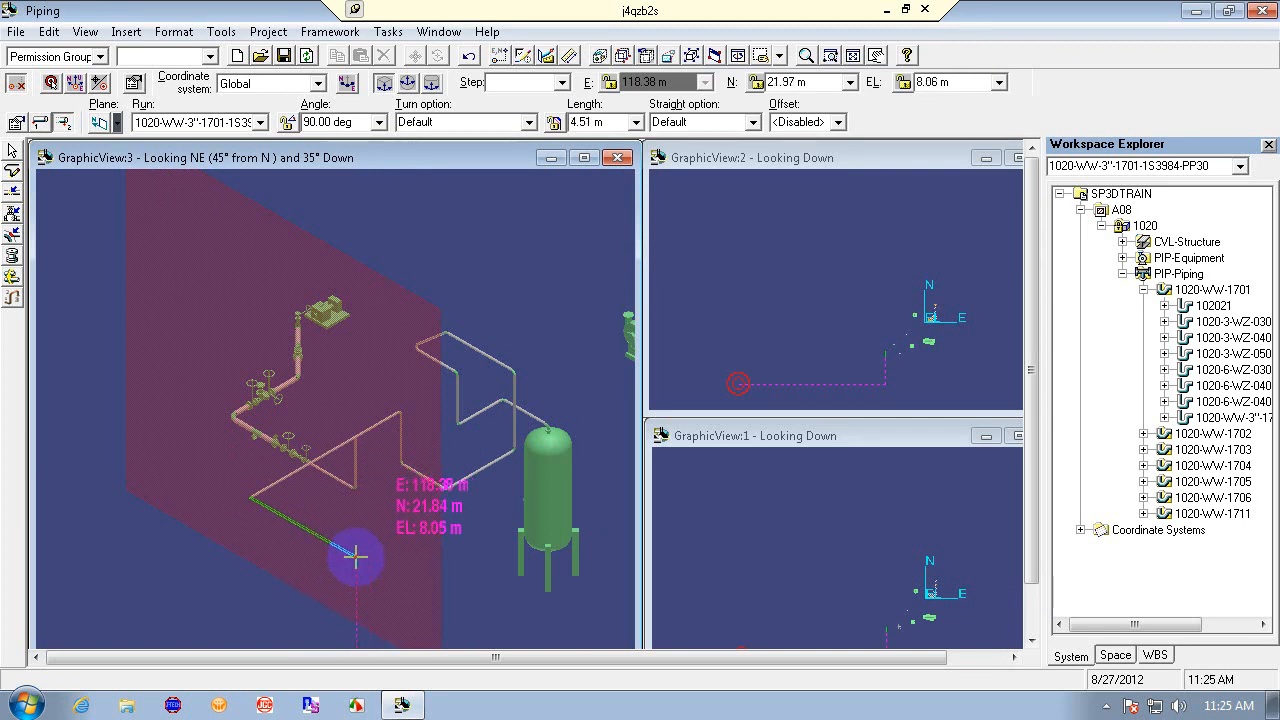
# - Exit routing and expand the 1020-WW-3"-1701-1S3984-PP30 run in the workspace tree to inspect its parts
pyautogui.click(354, 552)
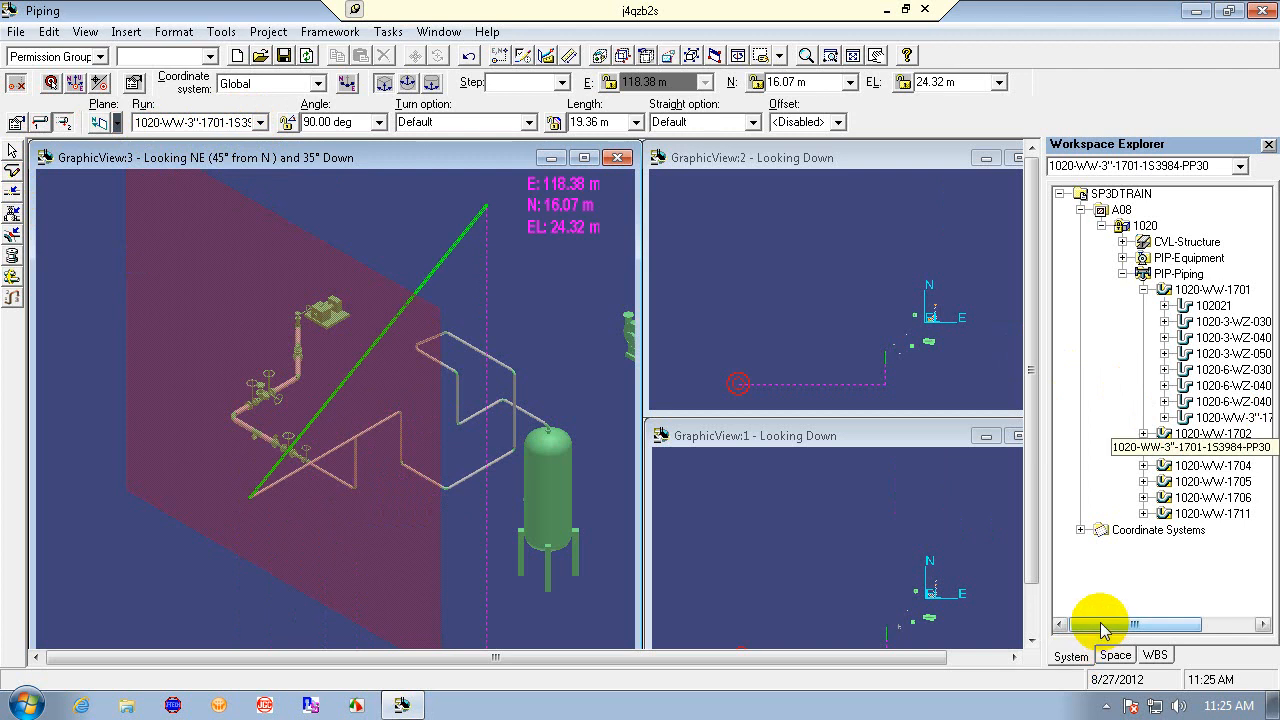
pyautogui.moveTo(1100, 624); pyautogui.dragTo(1146, 630)
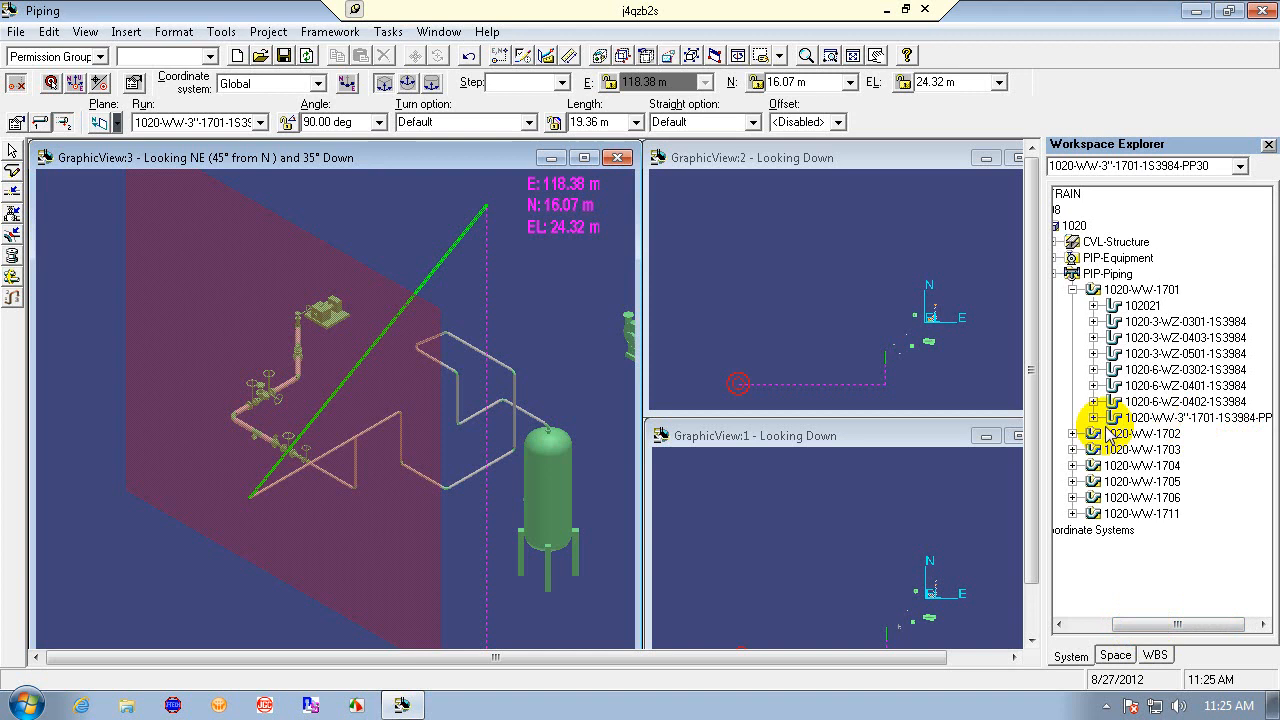
pyautogui.rightClick(431, 437)
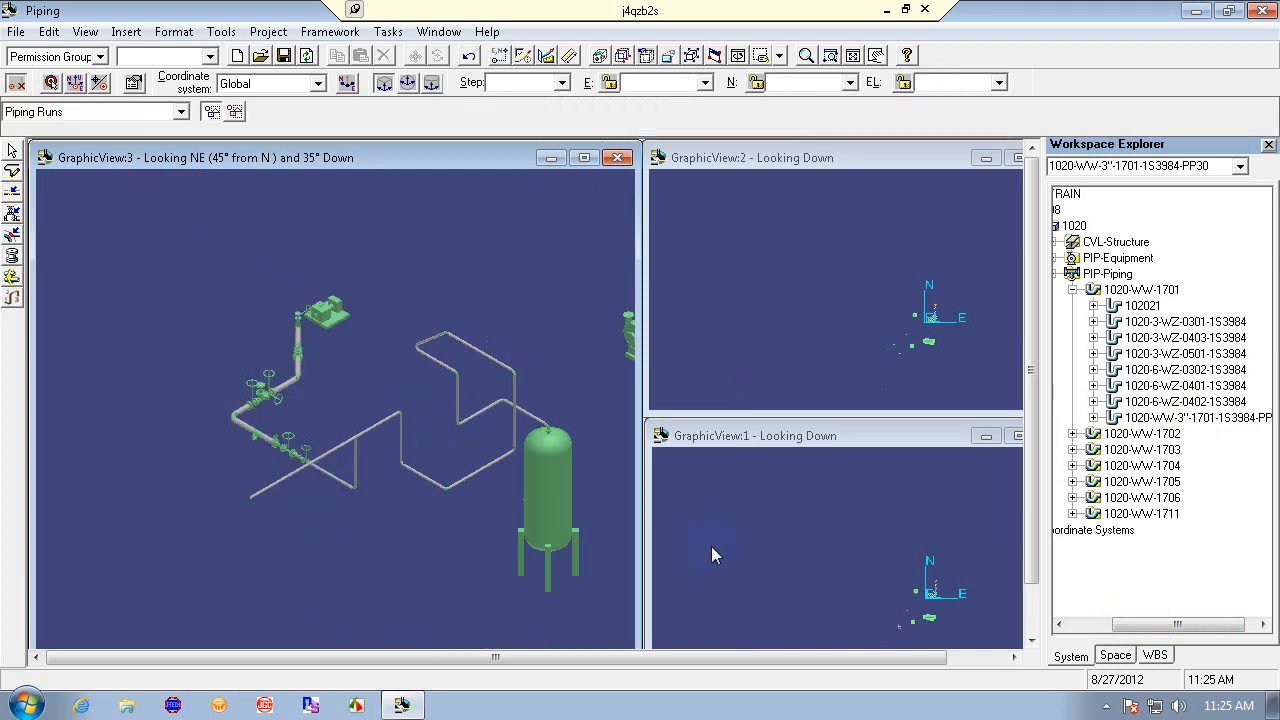
pyautogui.click(1094, 417)
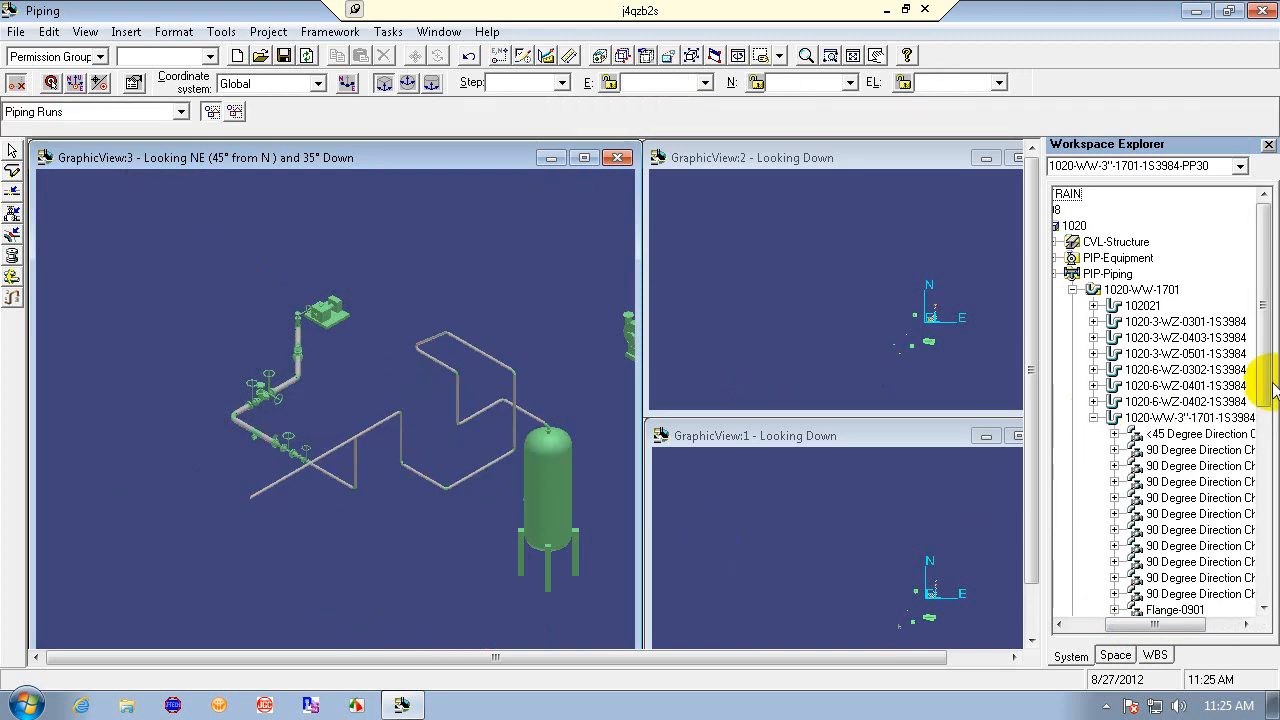
pyautogui.moveTo(1262, 363)
pyautogui.mouseDown()
pyautogui.moveTo(1267, 550)
pyautogui.moveTo(1268, 418)
pyautogui.moveTo(1245, 370)
pyautogui.mouseUp()
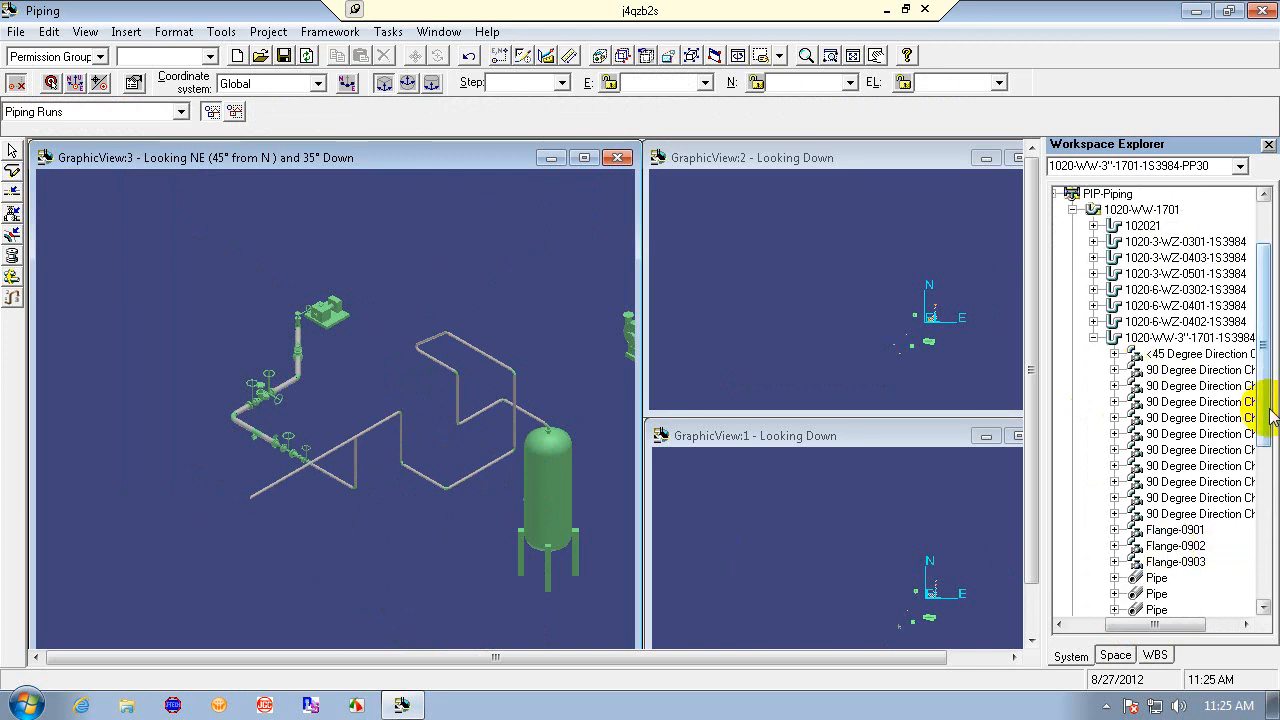
pyautogui.click(1205, 340)
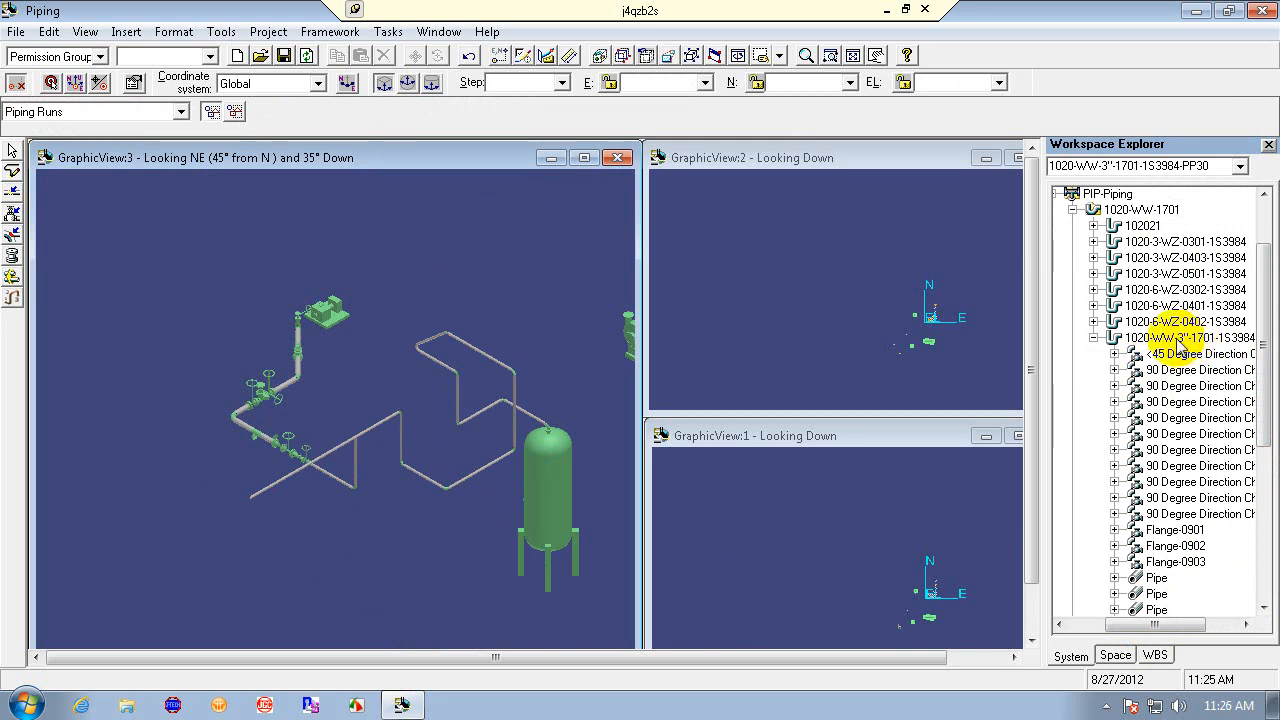
pyautogui.click(310, 553)
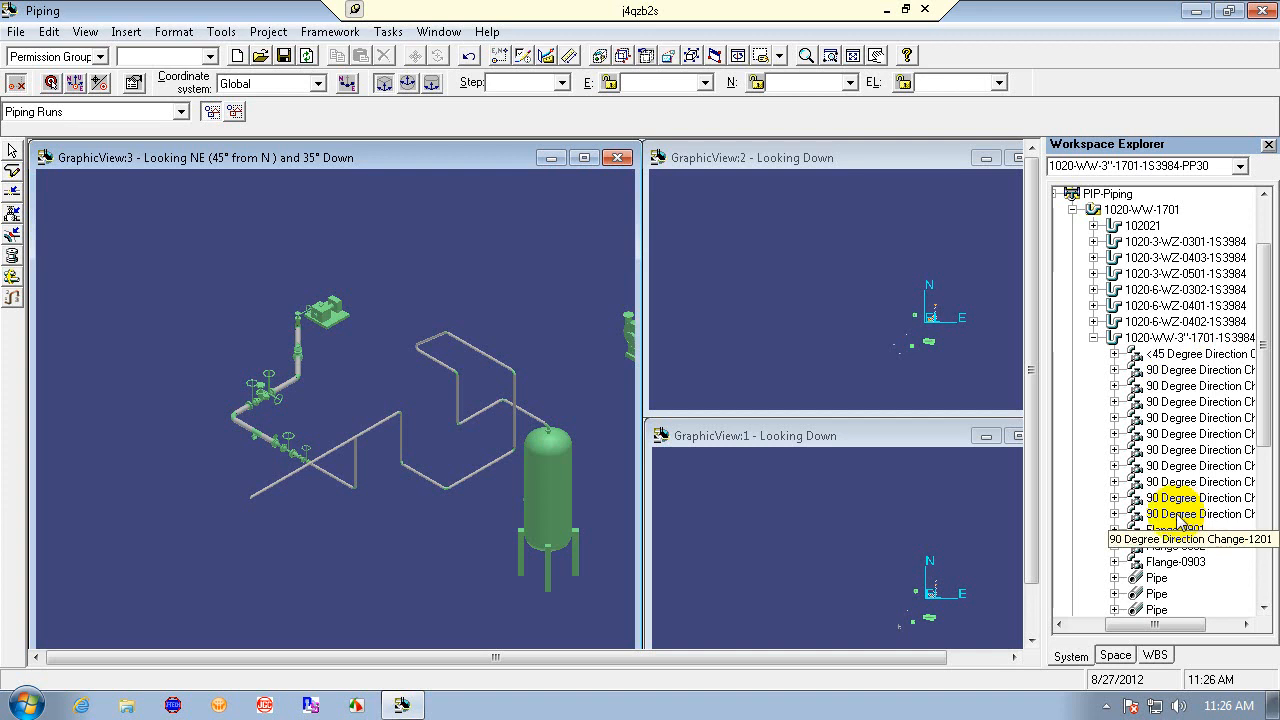
pyautogui.click(1155, 340)
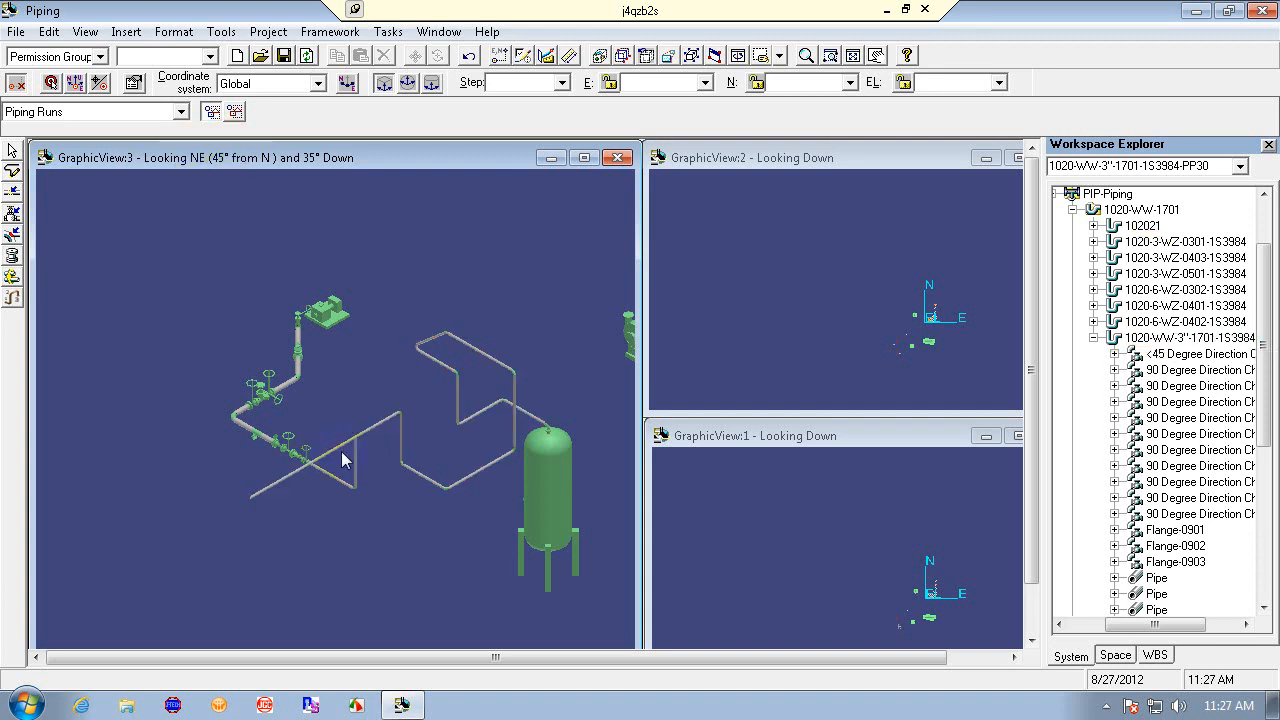
# - Start Route Pipe again from the pipe end feature of the existing leg
pyautogui.rightClick(149, 473)
pyautogui.click(144, 413)
pyautogui.click(12, 170)
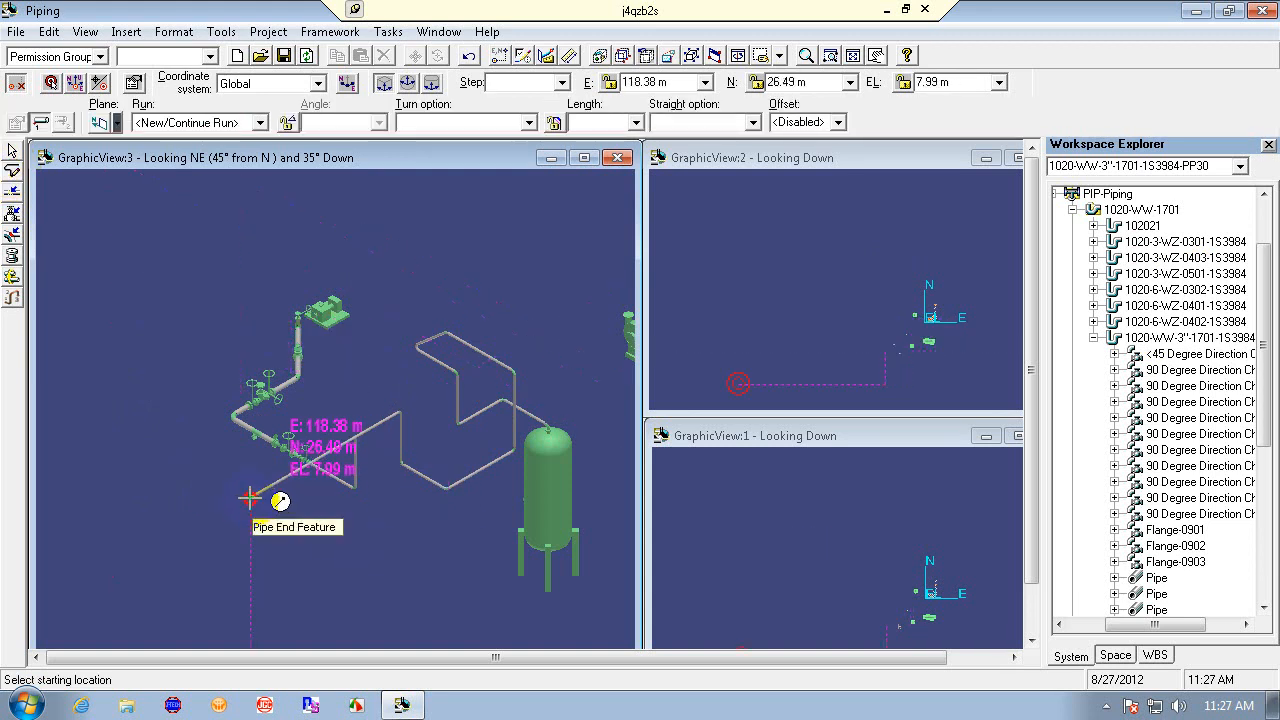
pyautogui.click(251, 500)
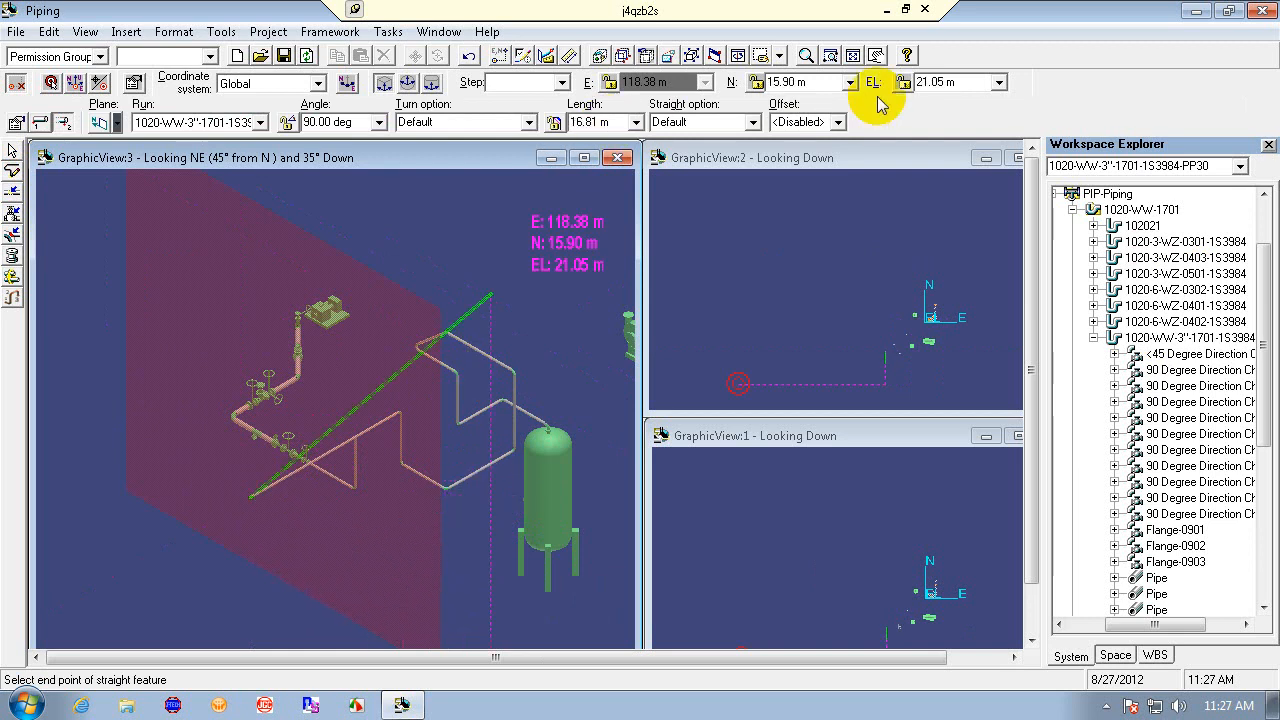
# - Set the leg length to 5 m, reviewing the Offset and Straight option lists and the route pipe settings
pyautogui.click(839, 123)
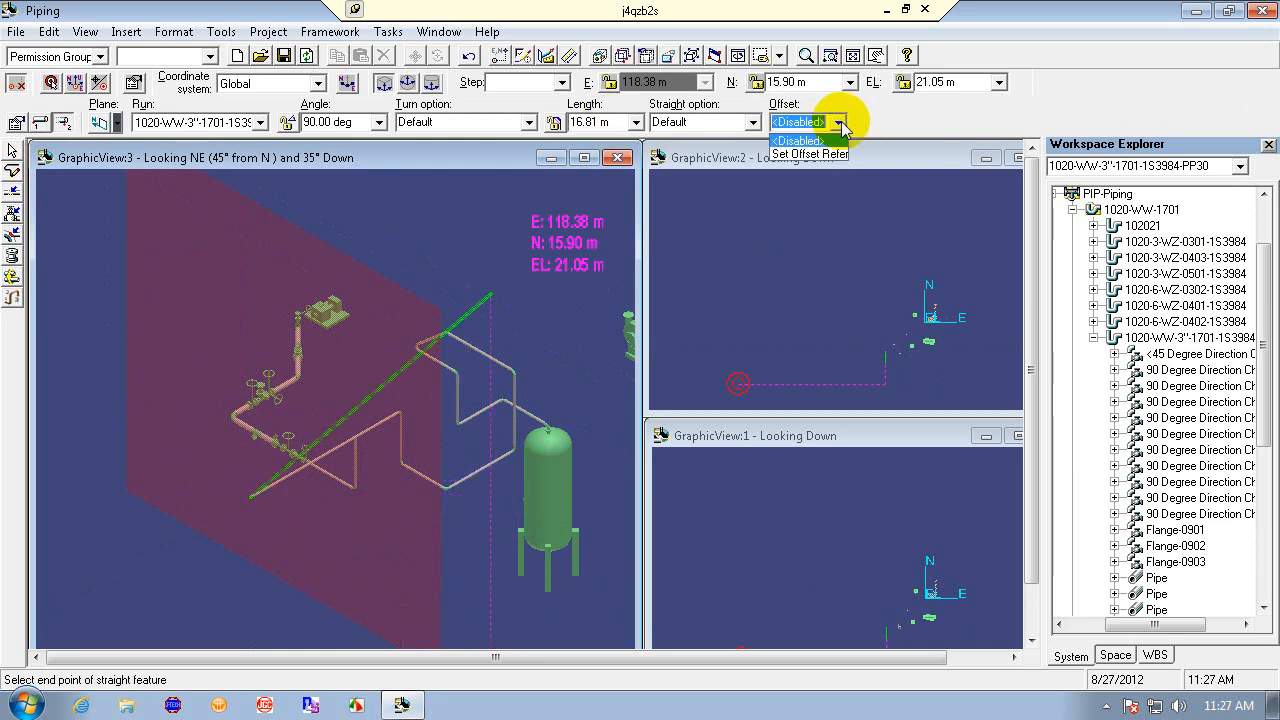
pyautogui.click(843, 122)
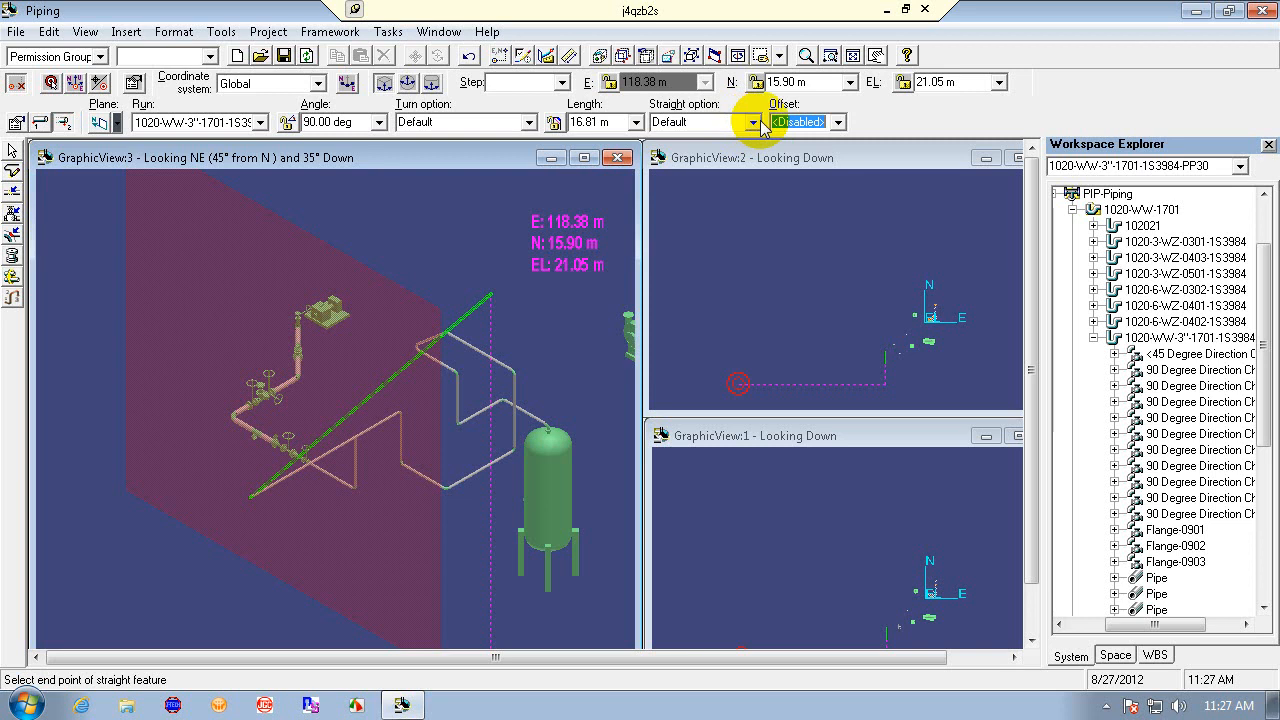
pyautogui.click(757, 122)
pyautogui.click(757, 122)
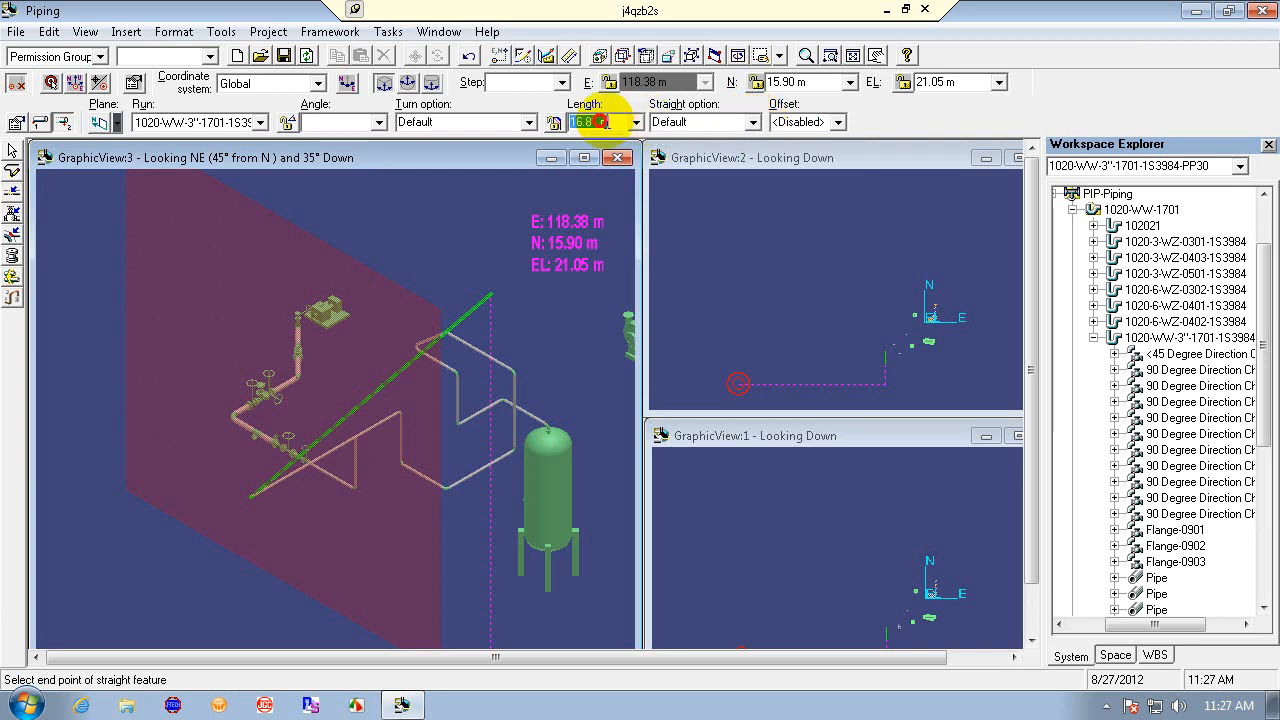
pyautogui.click(626, 123)
pyautogui.write('5')
pyautogui.press('Return')
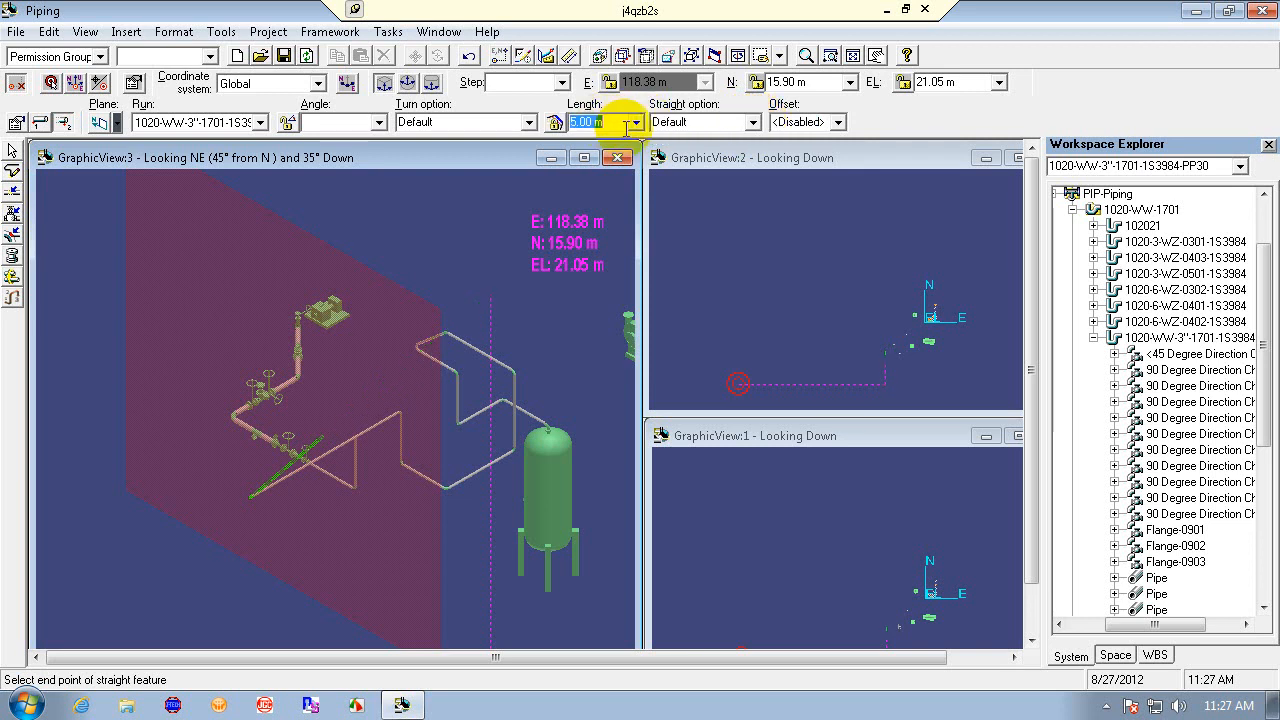
pyautogui.click(16, 122)
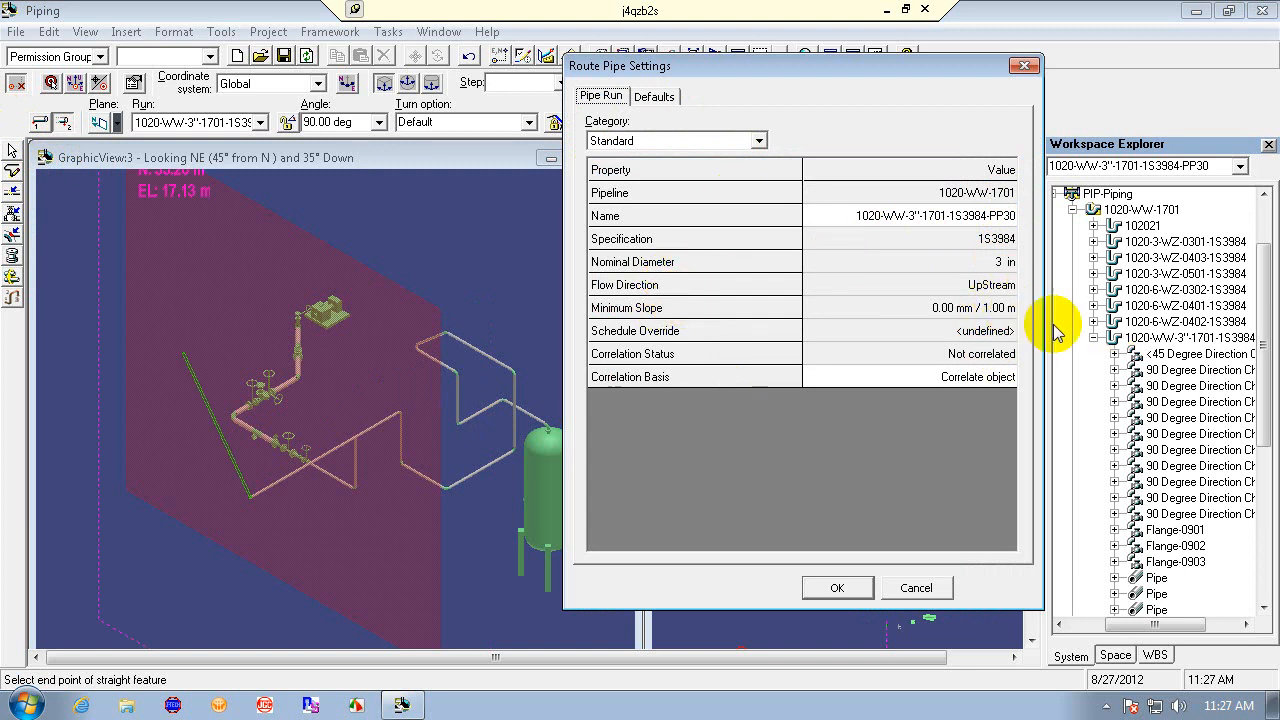
pyautogui.click(916, 588)
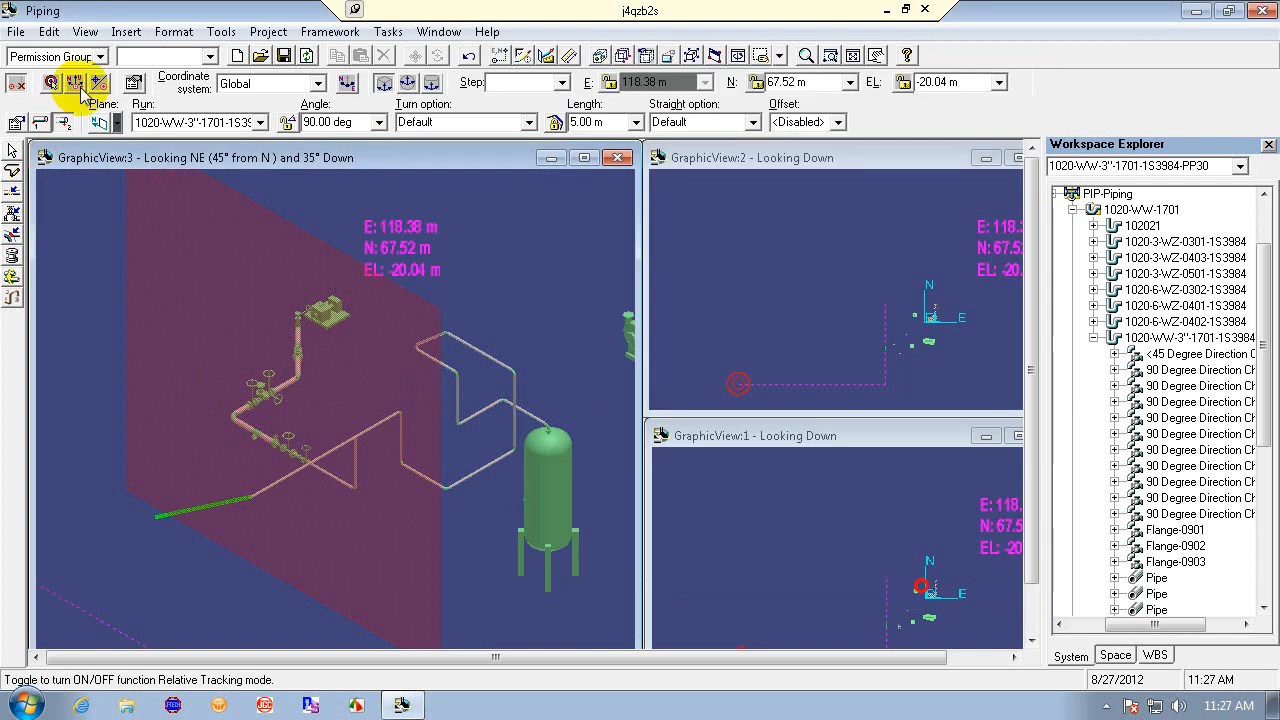
# - Create a new pipe run named 1020-WW-3"-1701-1S3984-PP30 on pipeline 1020-WW-1701 and confirm the dialog
pyautogui.click(258, 126)
pyautogui.moveTo(309, 176); pyautogui.dragTo(313, 218)
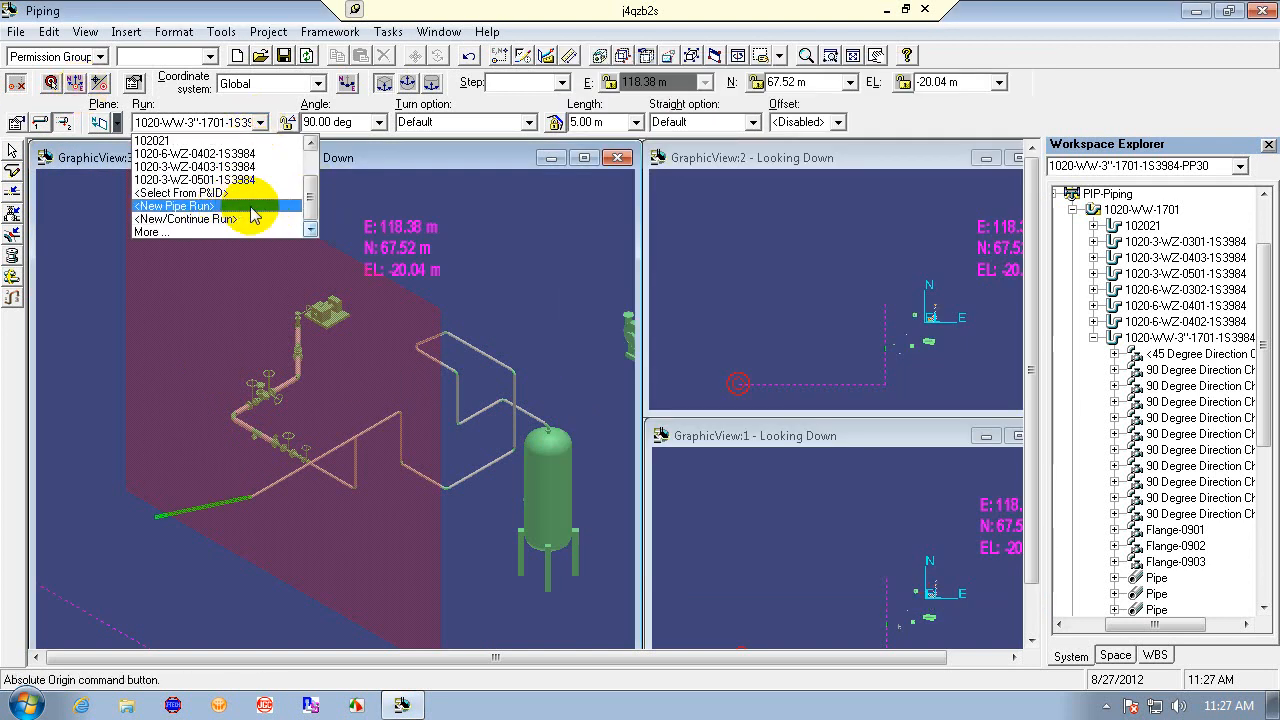
pyautogui.click(257, 207)
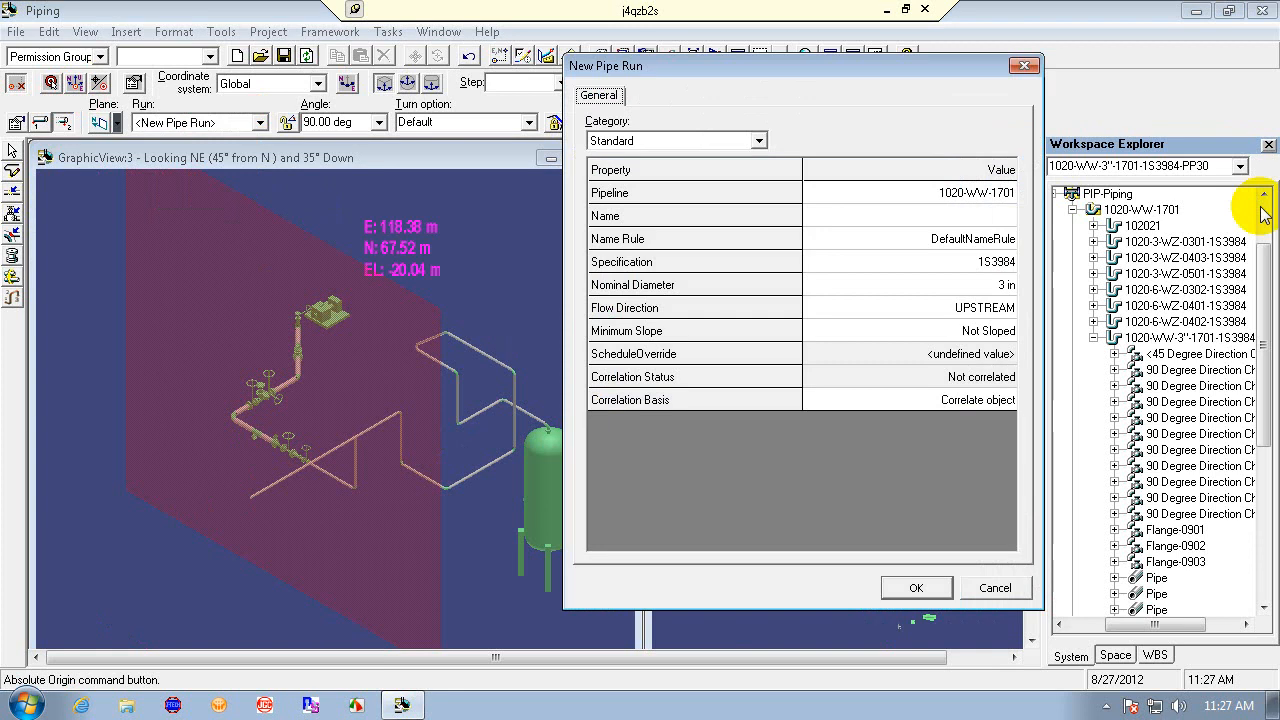
pyautogui.click(1005, 215)
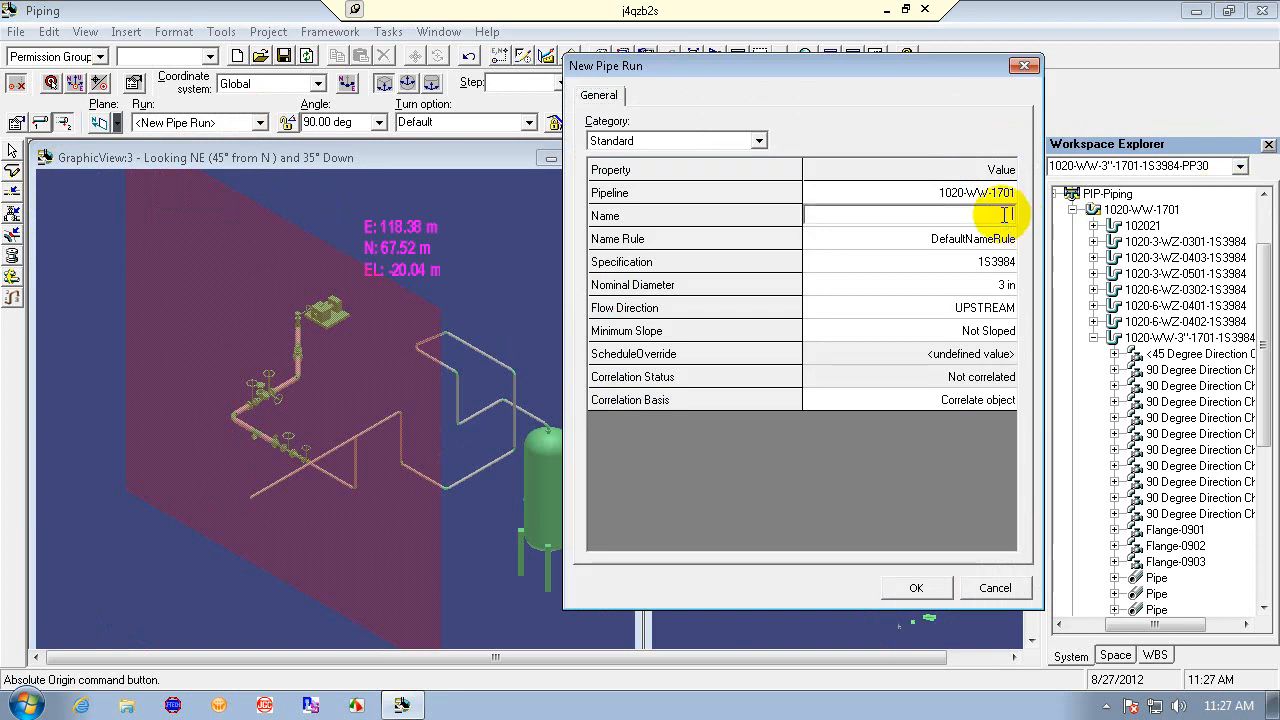
pyautogui.write('3')
pyautogui.write('020')
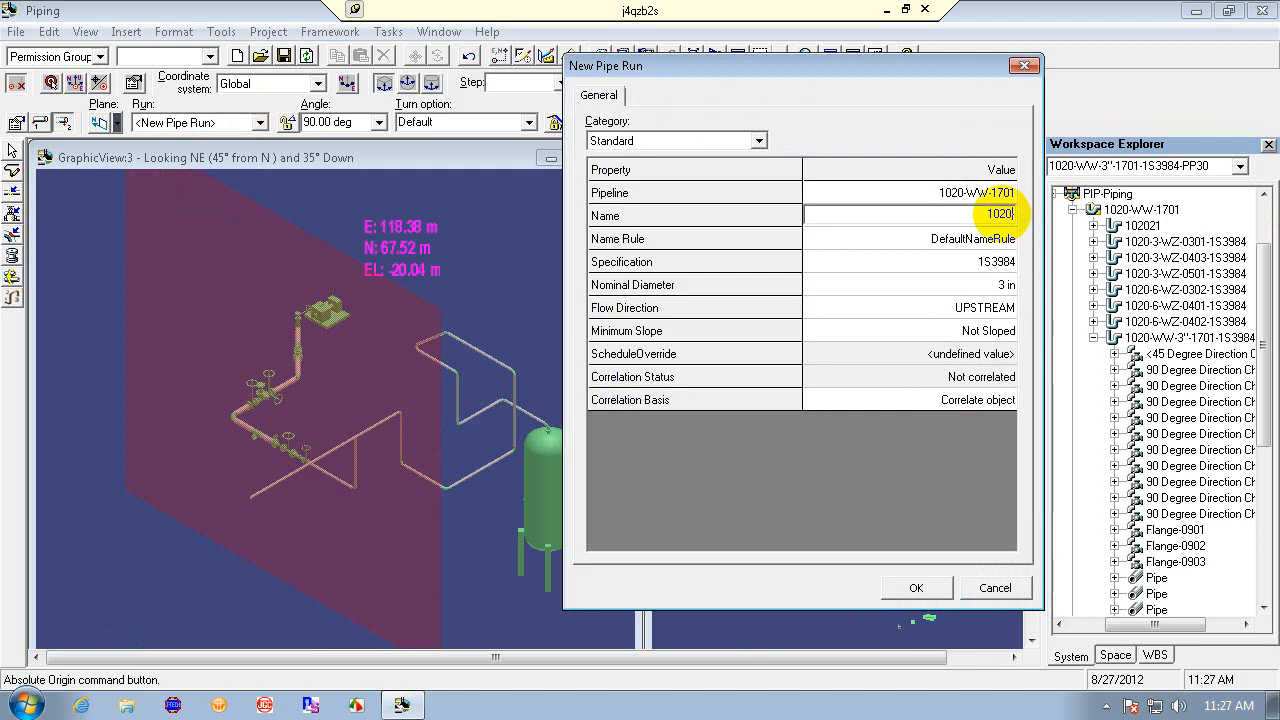
pyautogui.write('-WW-3"-1701-1S3984')
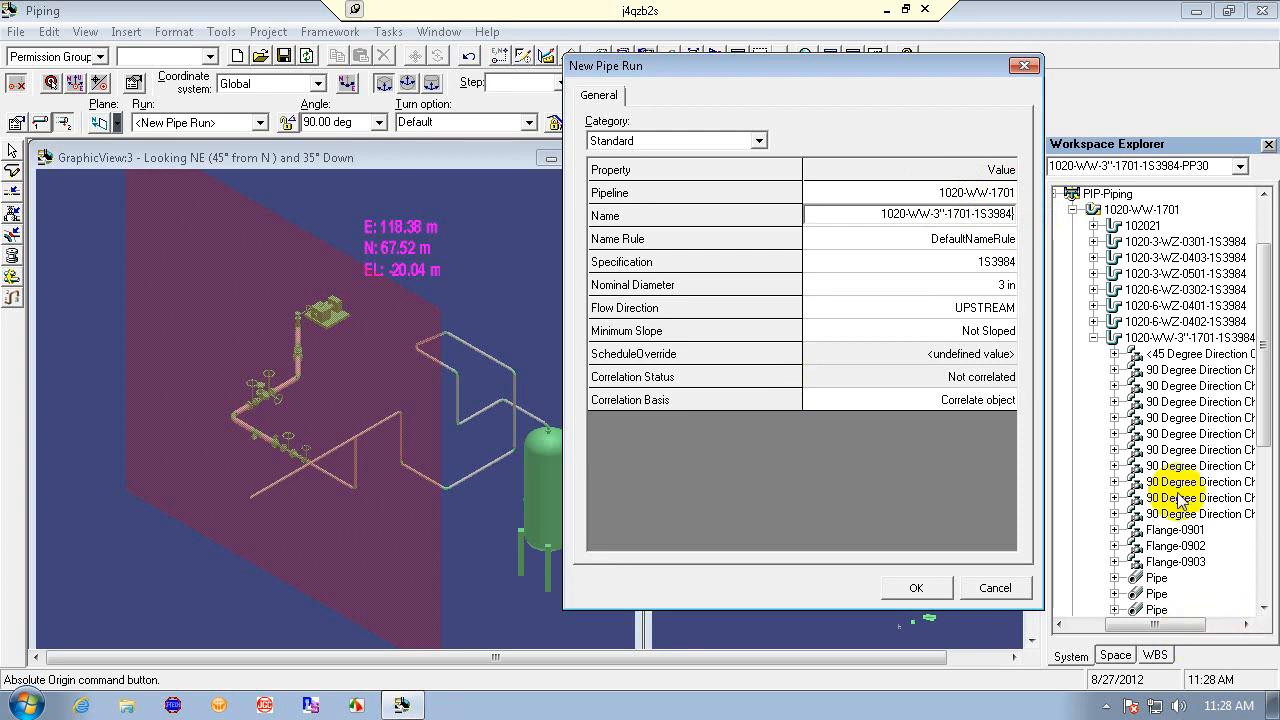
pyautogui.write('-')
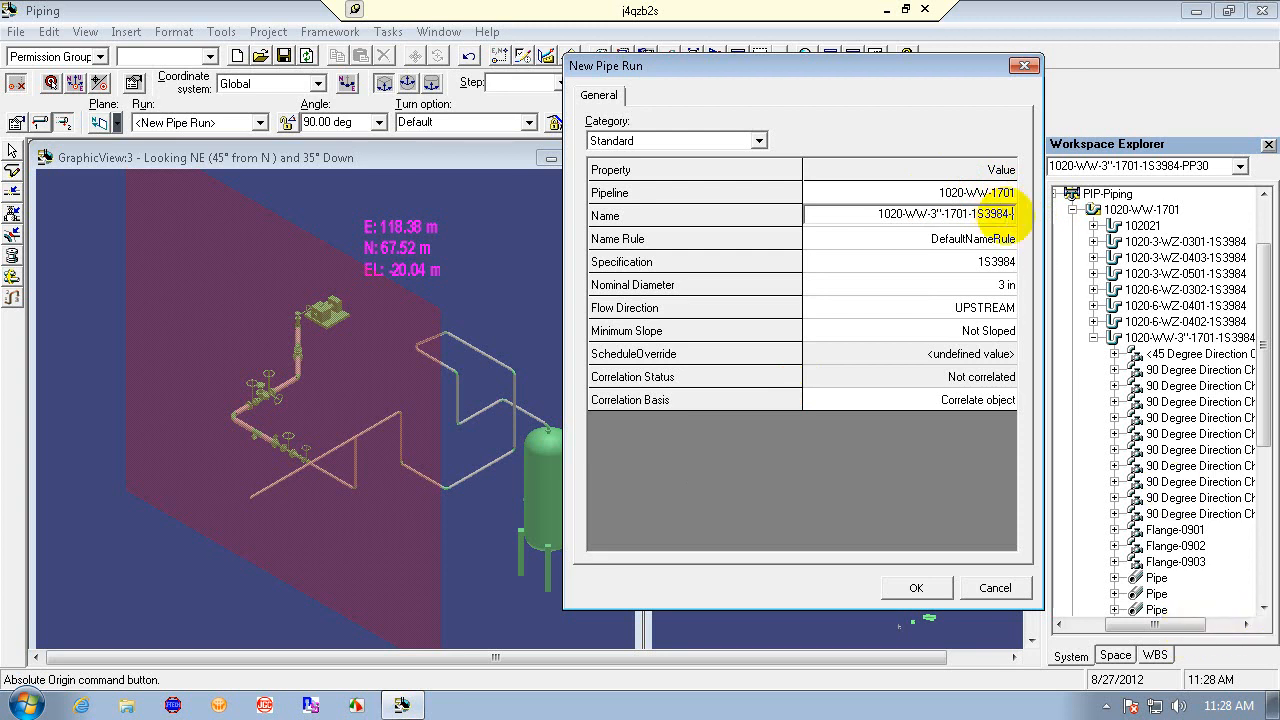
pyautogui.write('PP')
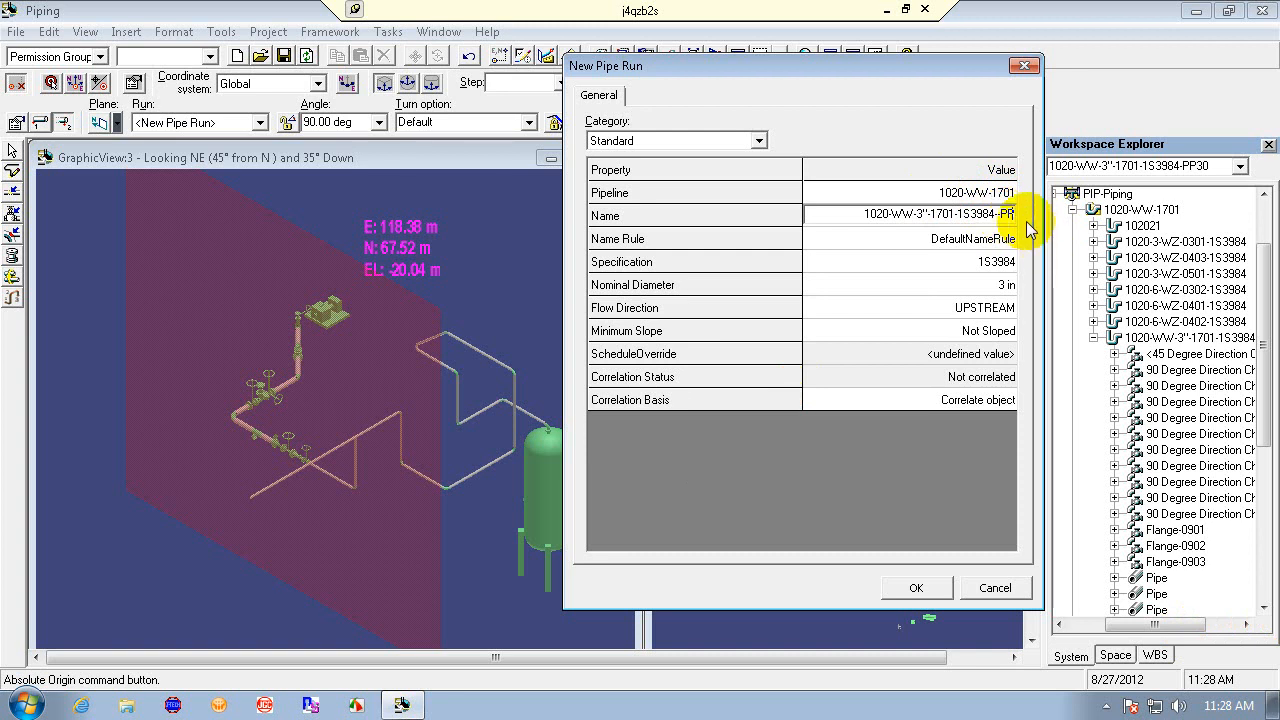
pyautogui.write('30')
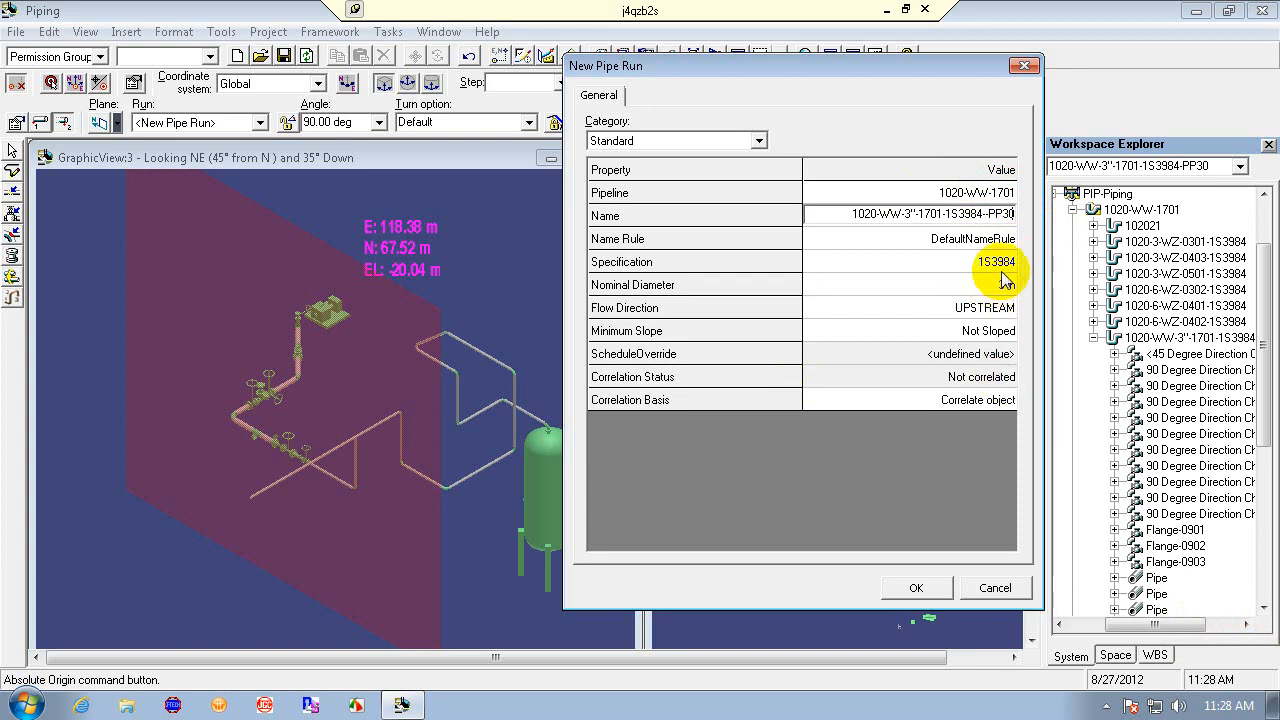
pyautogui.click(928, 590)
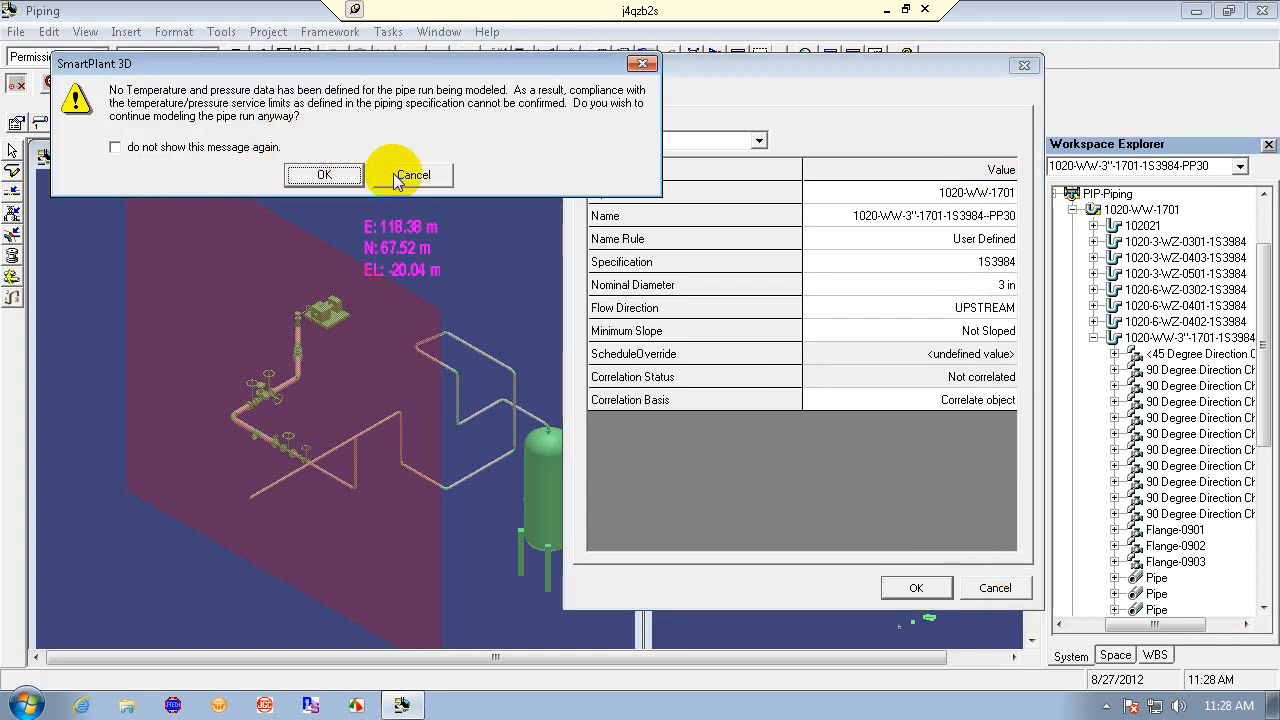
# - Dismiss the missing temperature and pressure warning, choosing not to show the message again
pyautogui.click(265, 148)
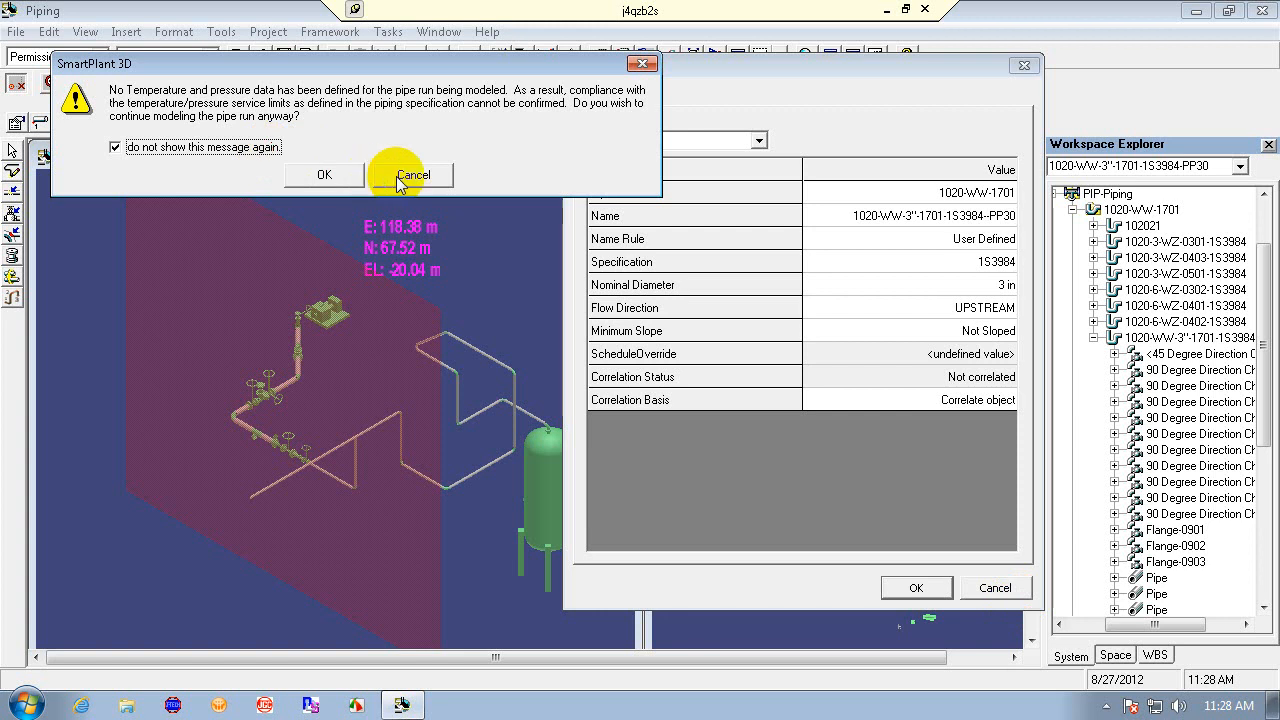
pyautogui.click(415, 175)
pyautogui.click(1008, 307)
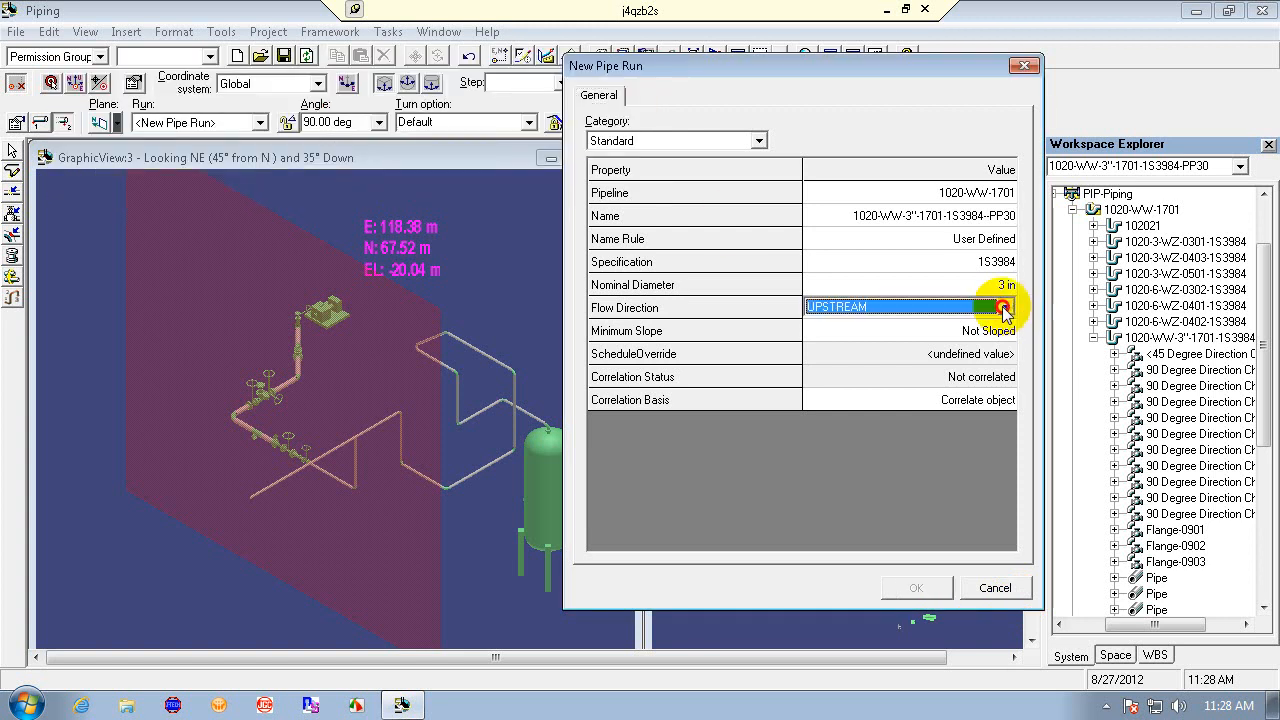
pyautogui.click(1008, 307)
pyautogui.click(1008, 307)
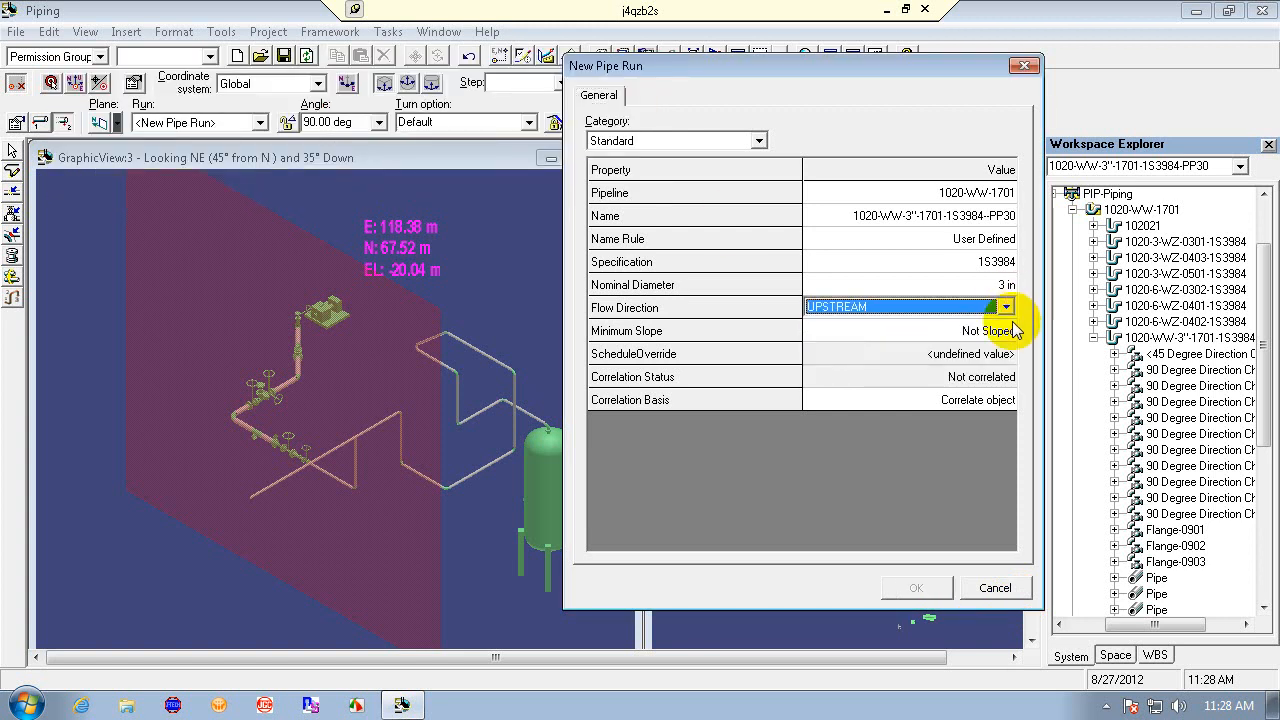
pyautogui.click(1008, 331)
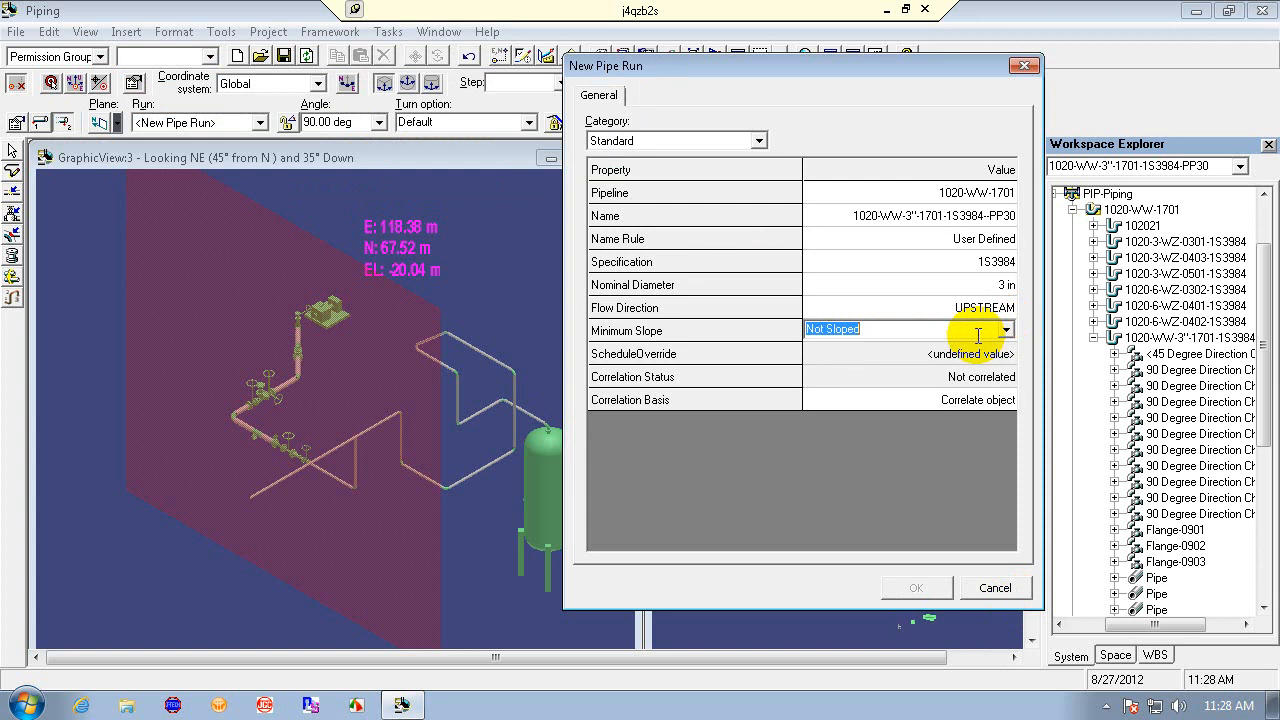
pyautogui.write('1')
pyautogui.write('500')
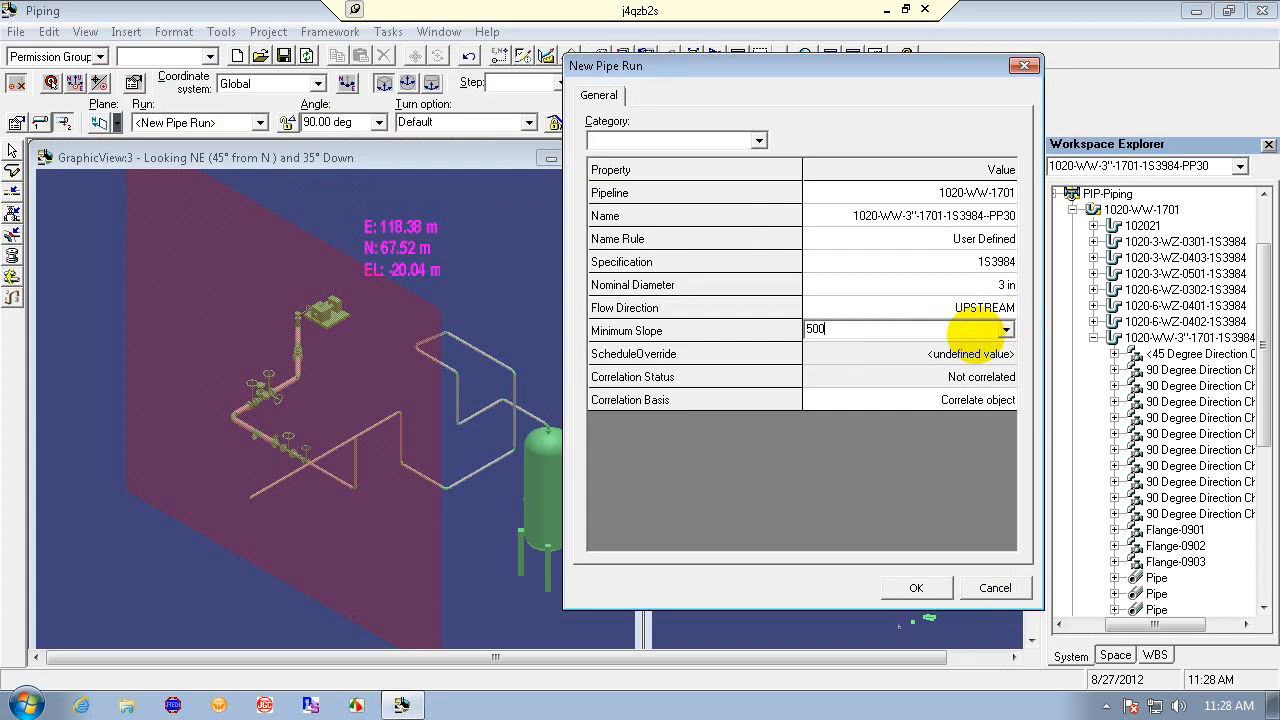
pyautogui.press('Tab')
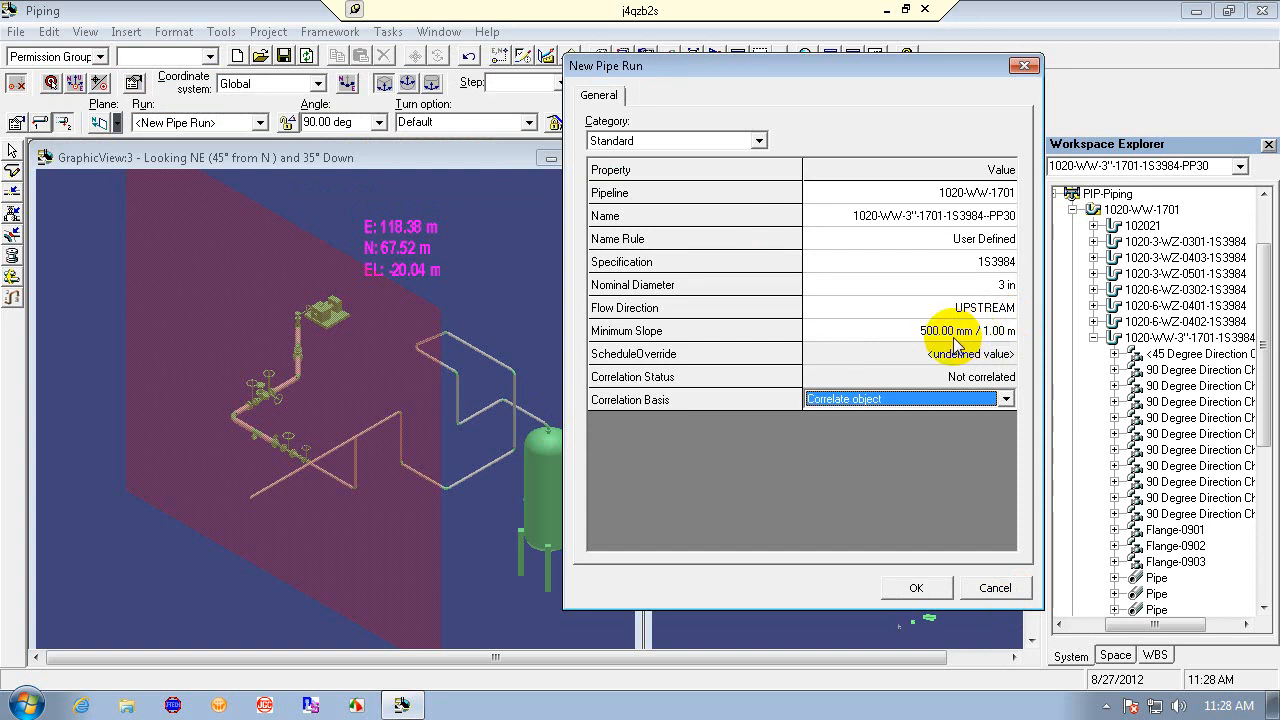
# - Set the new run's minimum slope to 0.5 mm per 1.00 m, confirm, and route from the low point
pyautogui.click(940, 331)
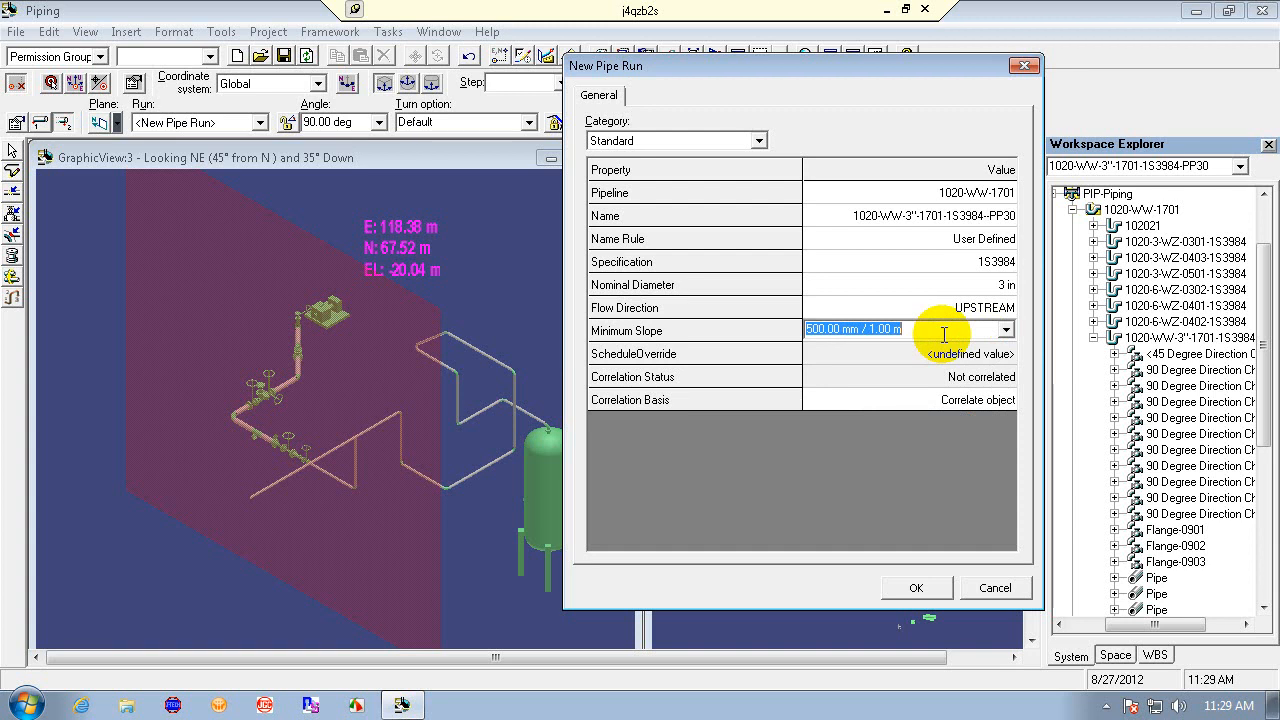
pyautogui.press('BackSpace')
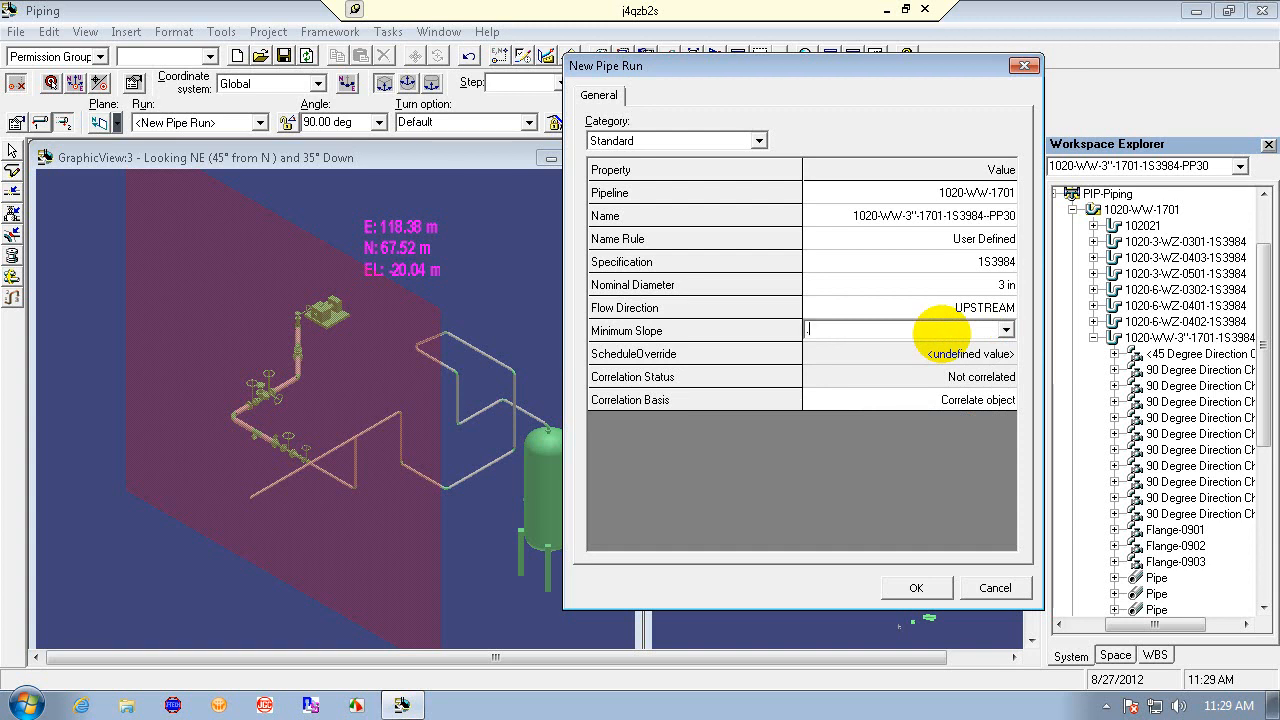
pyautogui.write('0.5')
pyautogui.press('Tab')
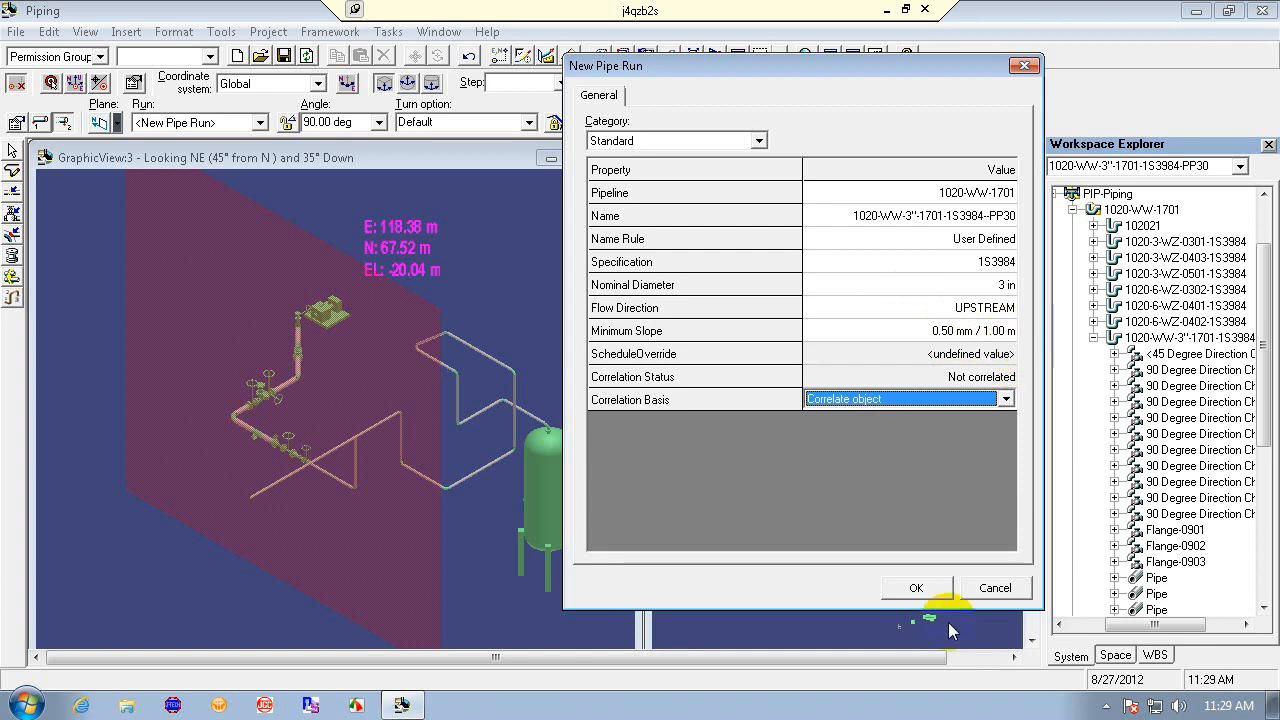
pyautogui.click(914, 587)
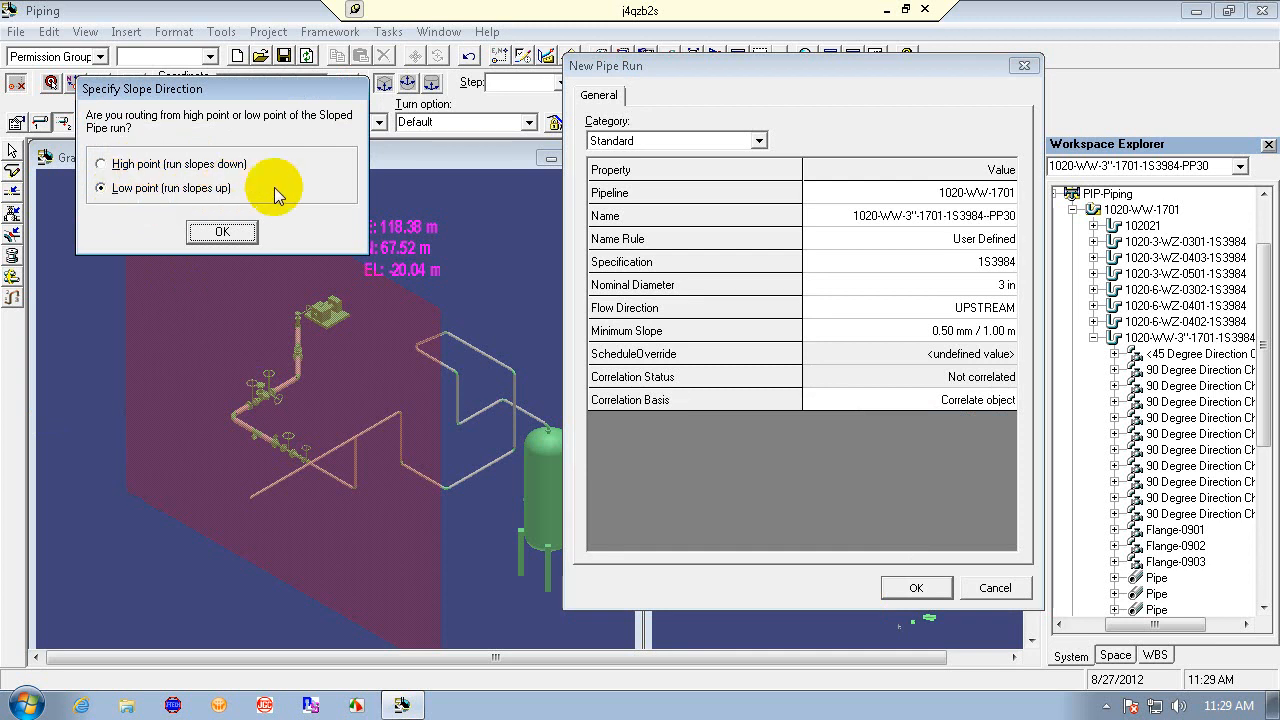
pyautogui.click(222, 231)
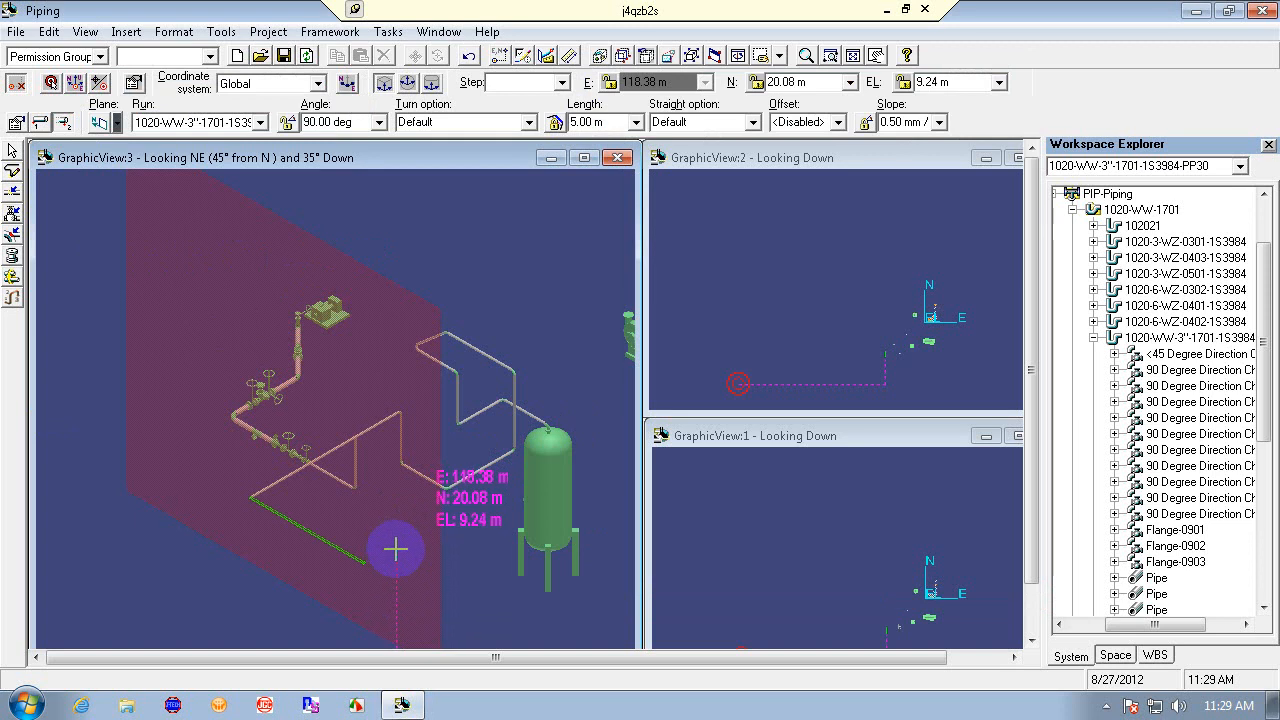
# - Expand the new 1020-WW-3"-1701-1S3984-PP30 run in the workspace tree to view its parts
pyautogui.click(1093, 337)
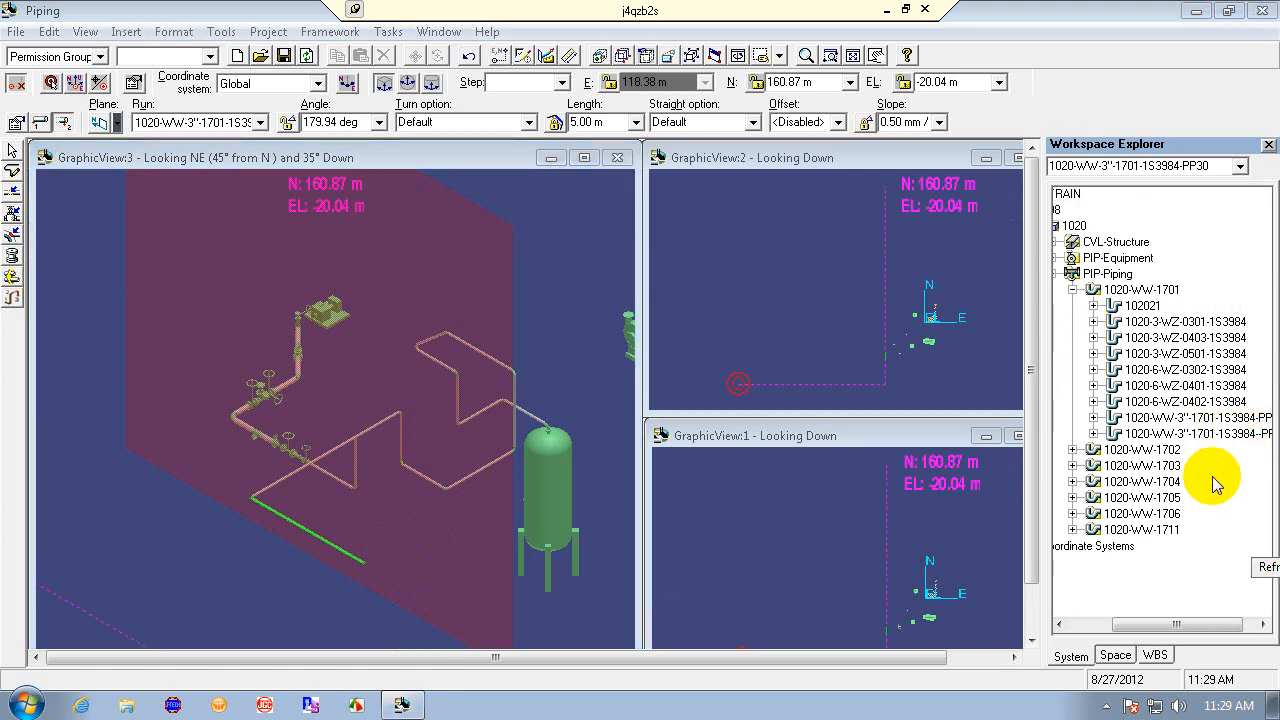
pyautogui.moveTo(1193, 630); pyautogui.dragTo(1226, 624)
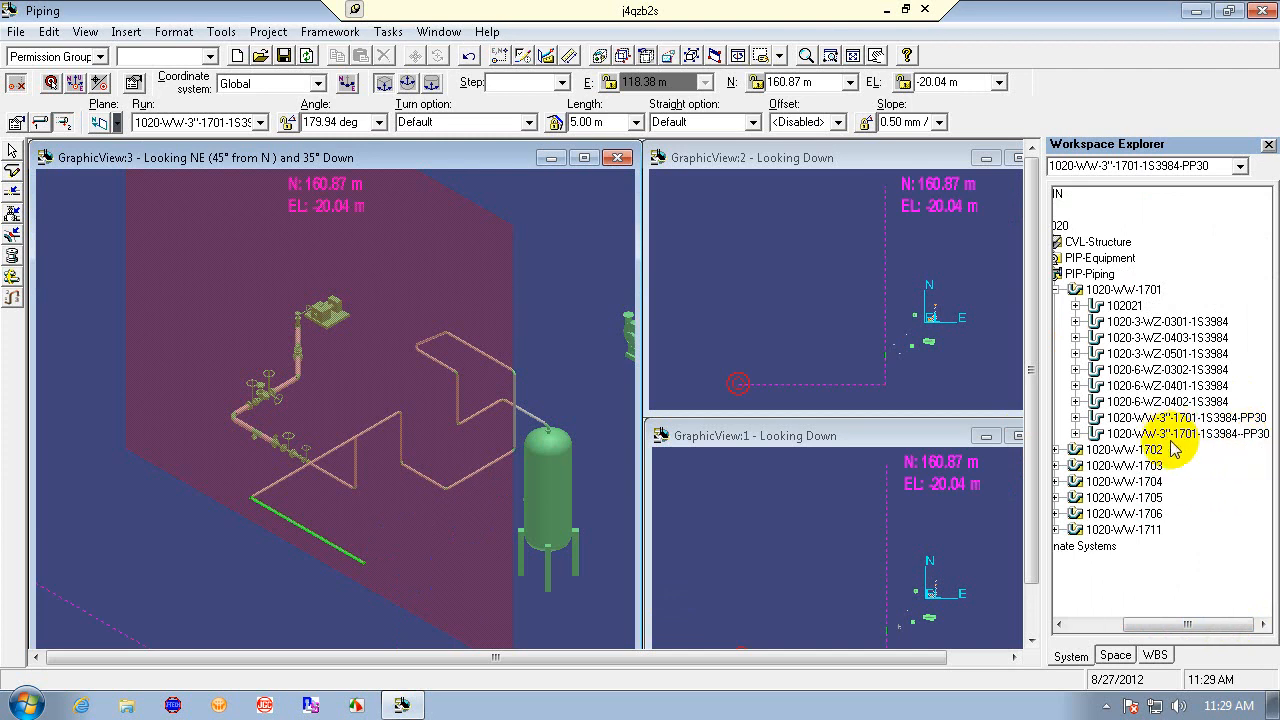
pyautogui.doubleClick(1222, 436)
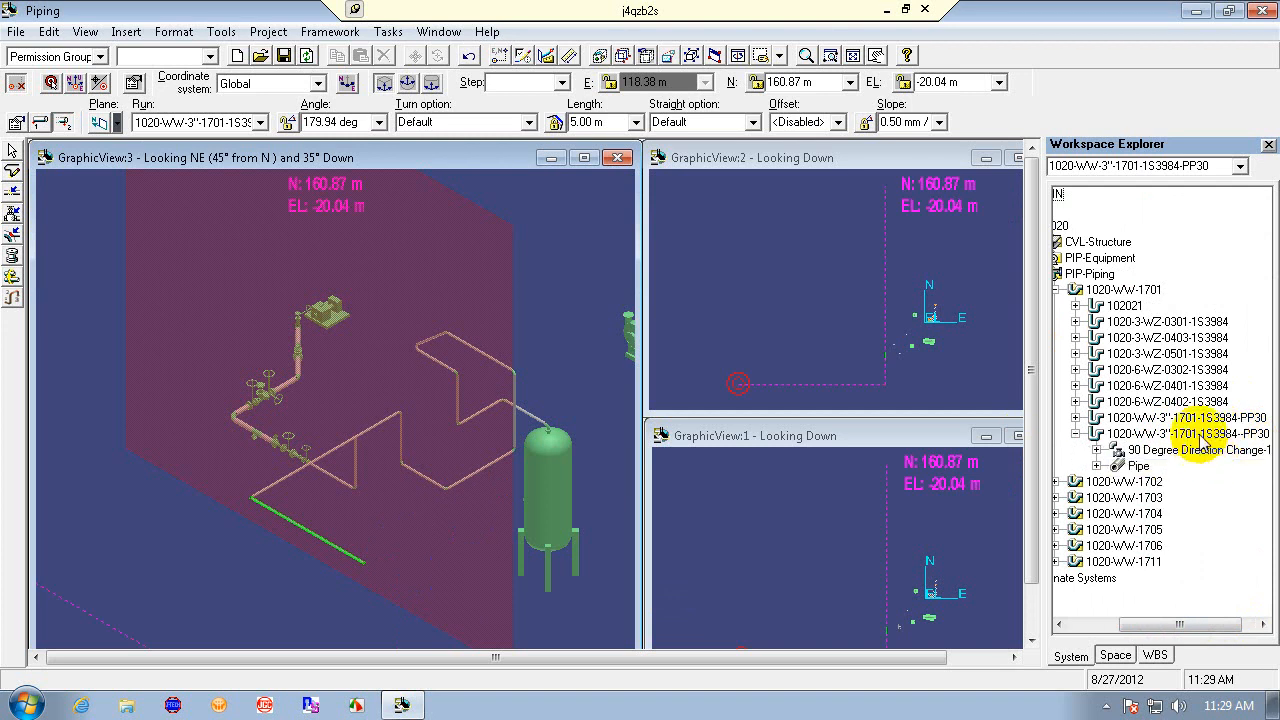
# - Exit routing, select the new sloped leg and examine its run, pipeline and minimum slope properties
pyautogui.click(10, 150)
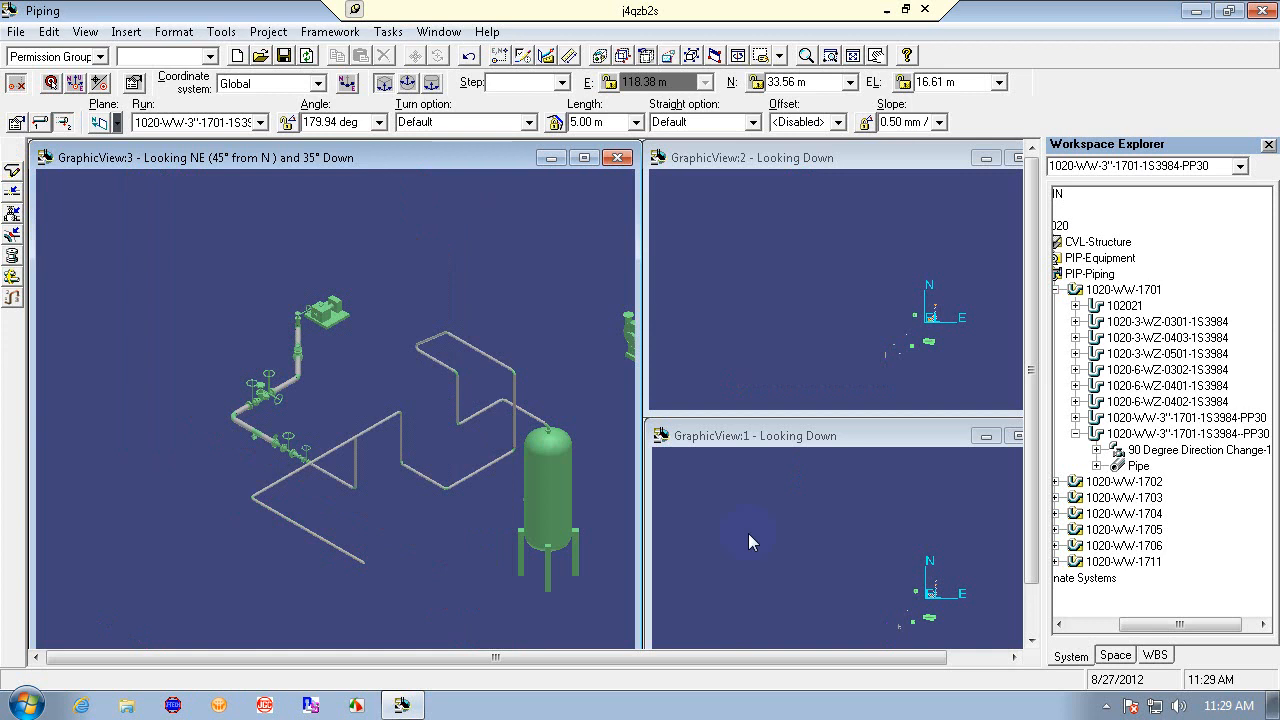
pyautogui.click(322, 537)
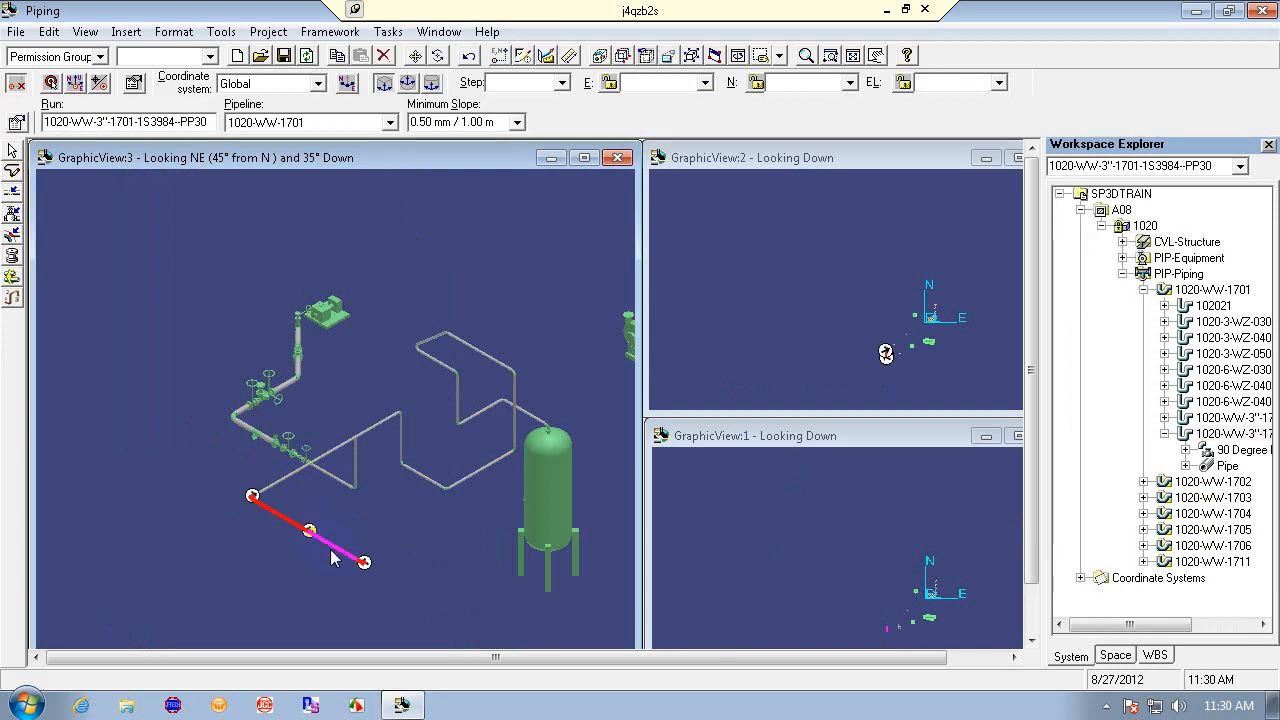
pyautogui.click(179, 122)
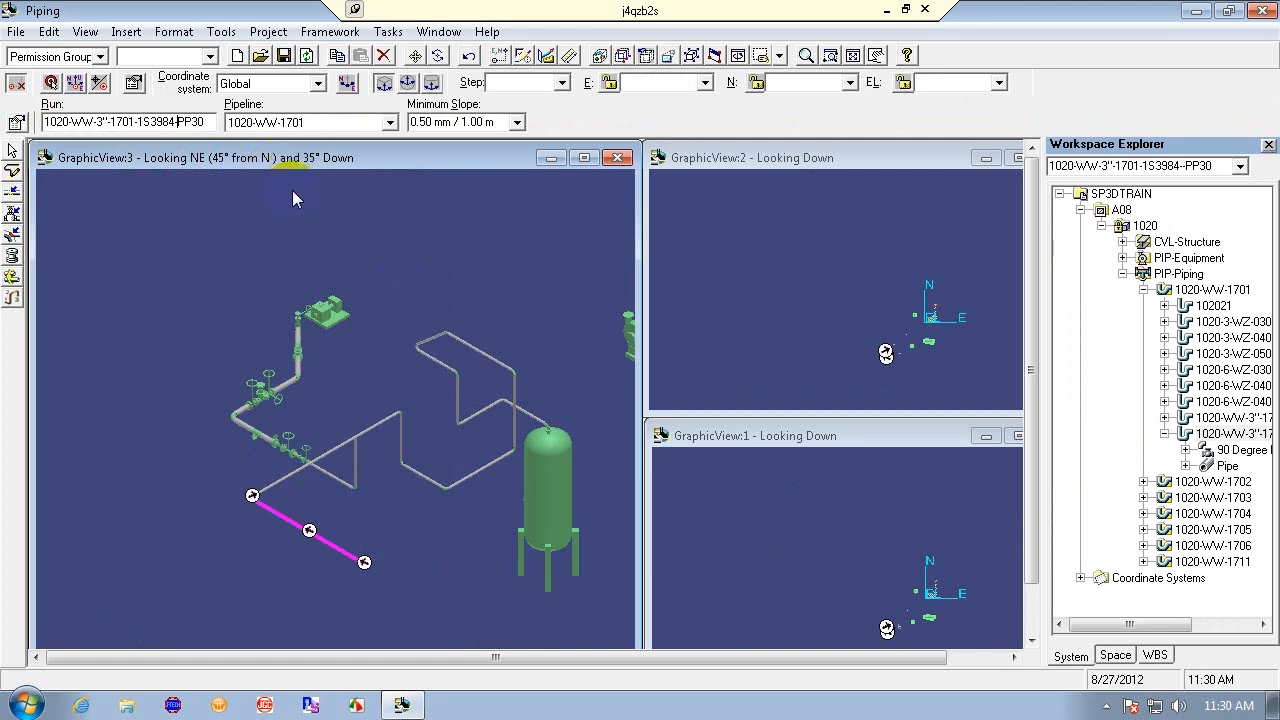
pyautogui.rightClick(227, 296)
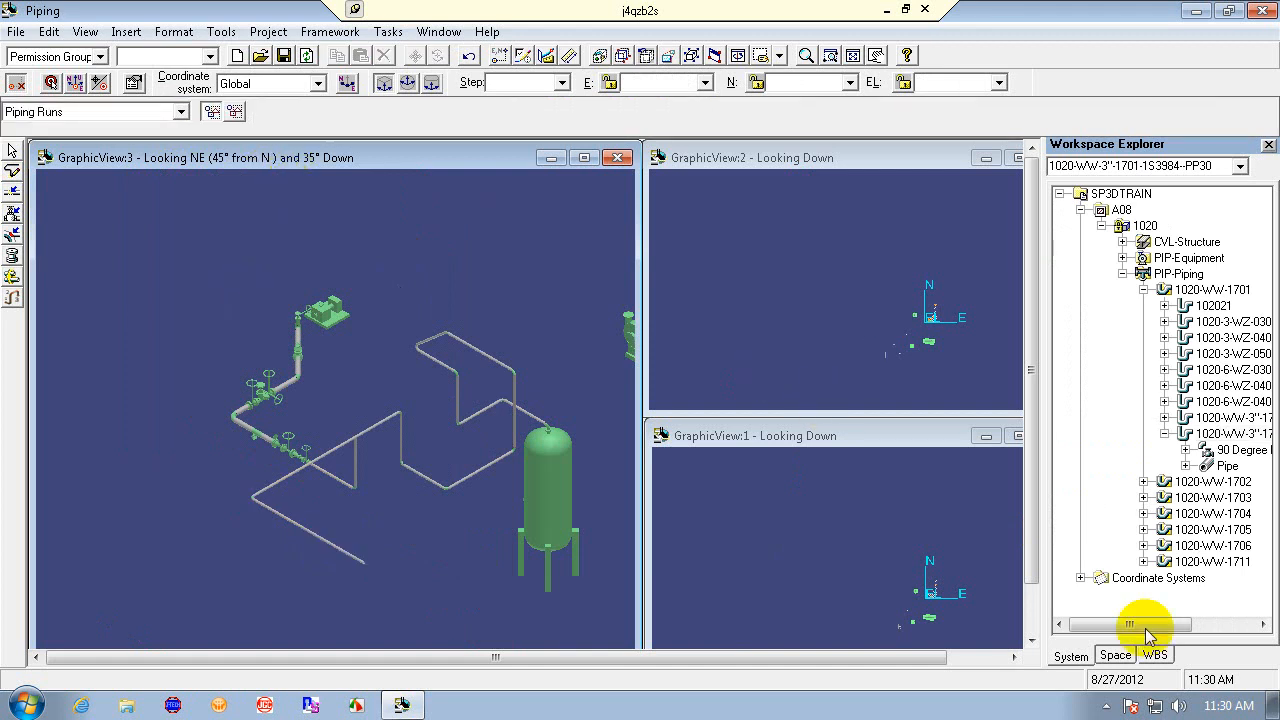
pyautogui.moveTo(1145, 627); pyautogui.dragTo(1218, 627)
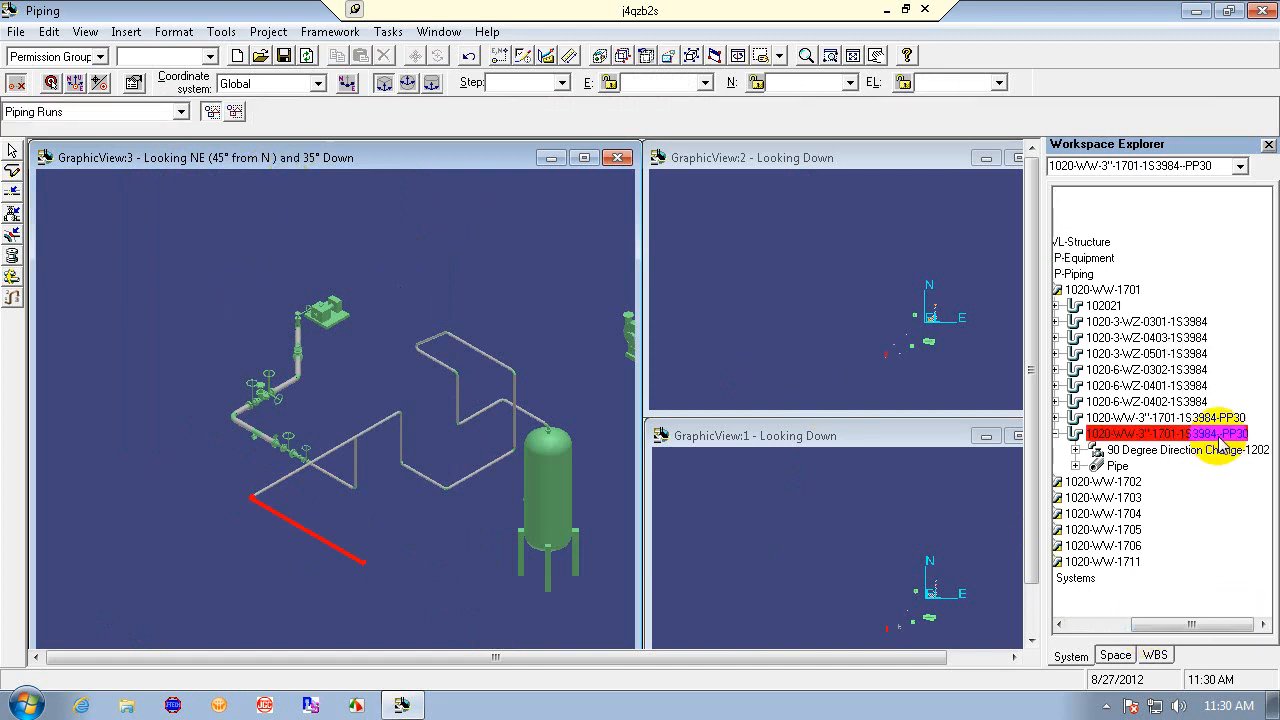
pyautogui.click(317, 534)
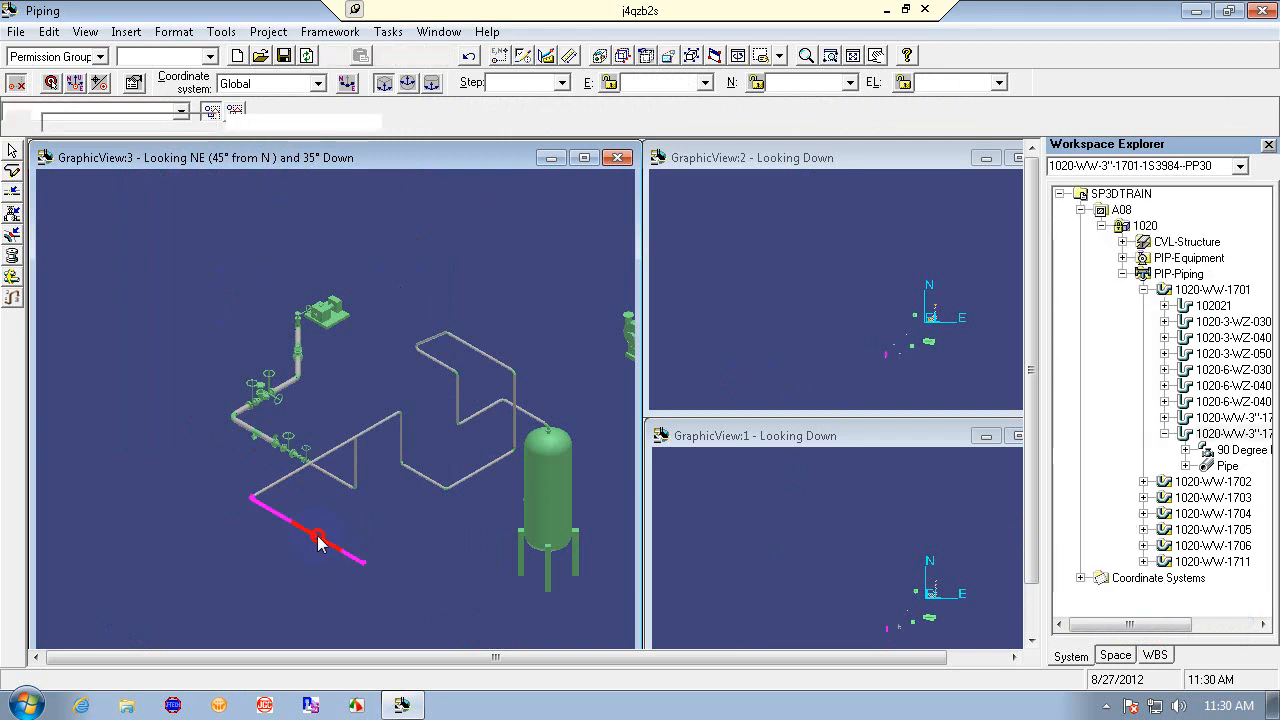
pyautogui.click(176, 121)
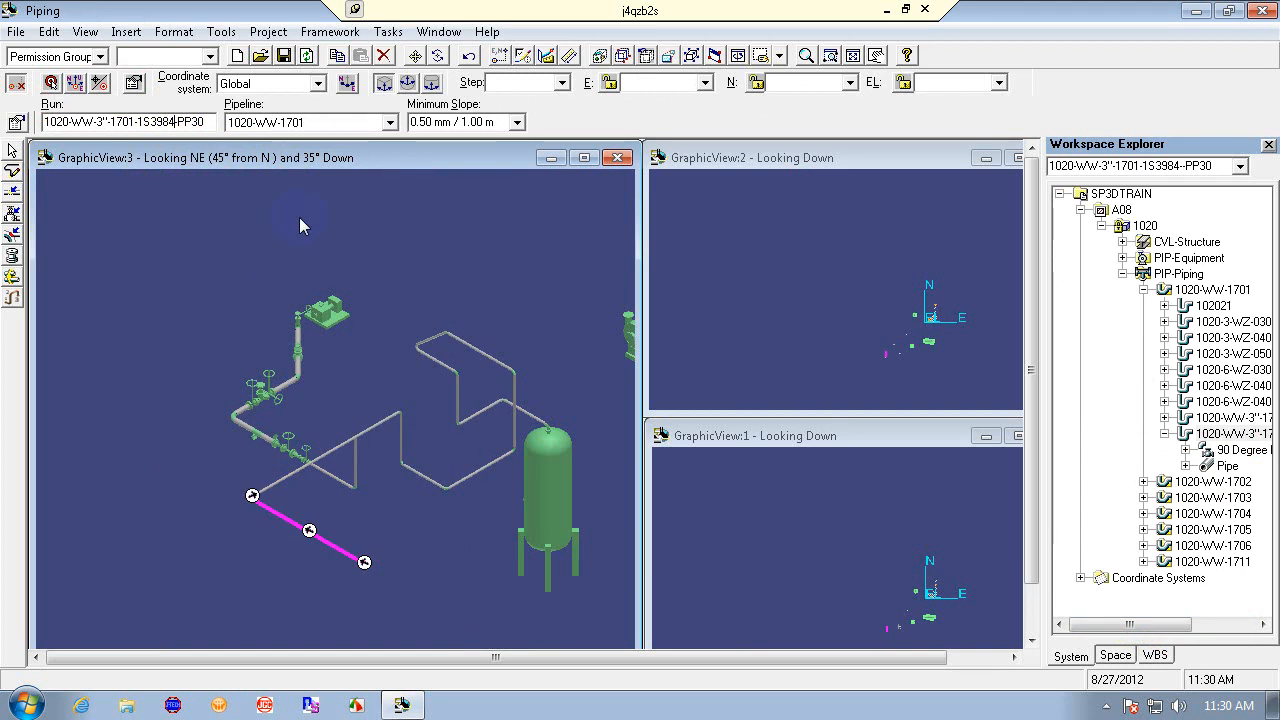
pyautogui.press('Tab')
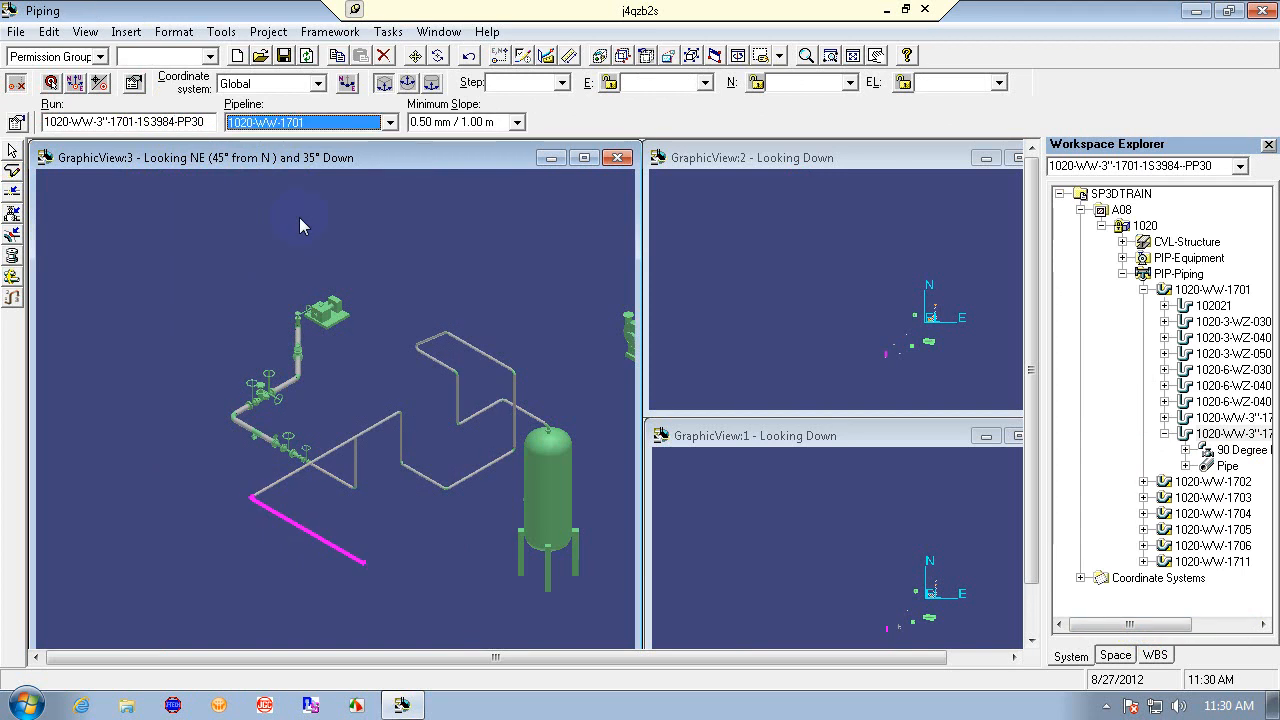
pyautogui.click(1195, 625)
pyautogui.moveTo(1195, 625); pyautogui.dragTo(1255, 622)
pyautogui.click(490, 573)
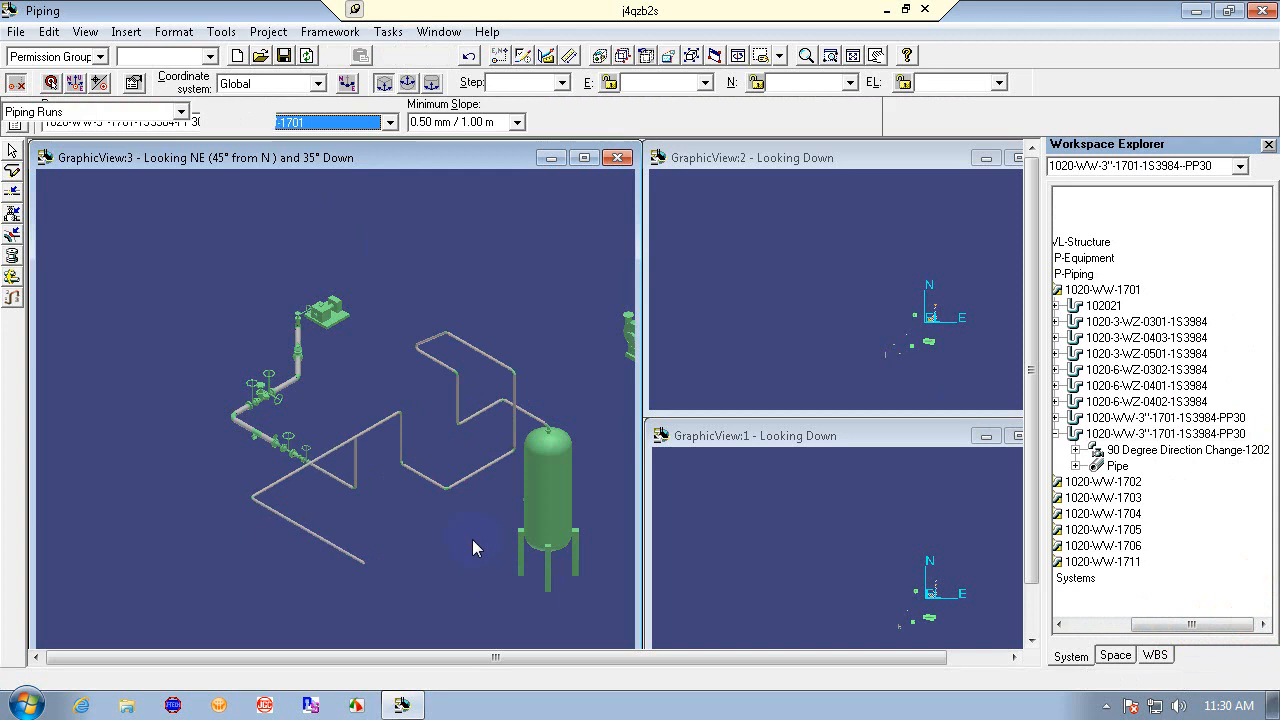
pyautogui.click(333, 549)
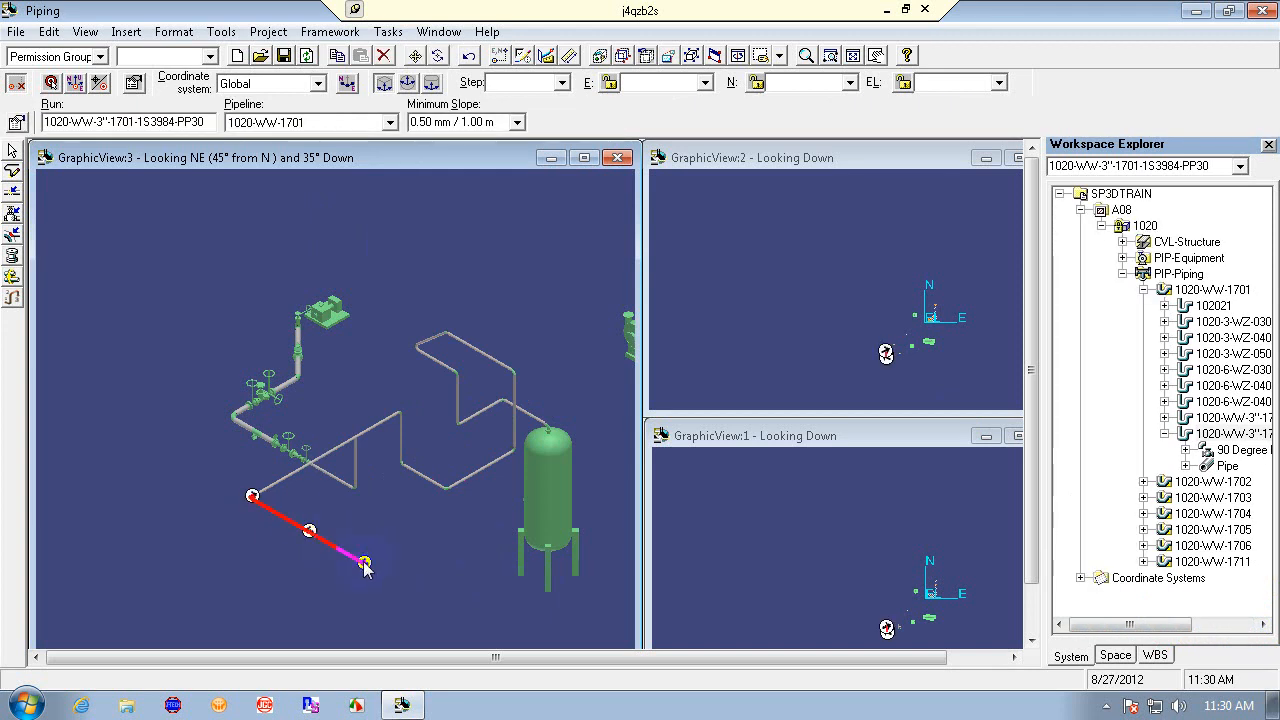
pyautogui.click(281, 486)
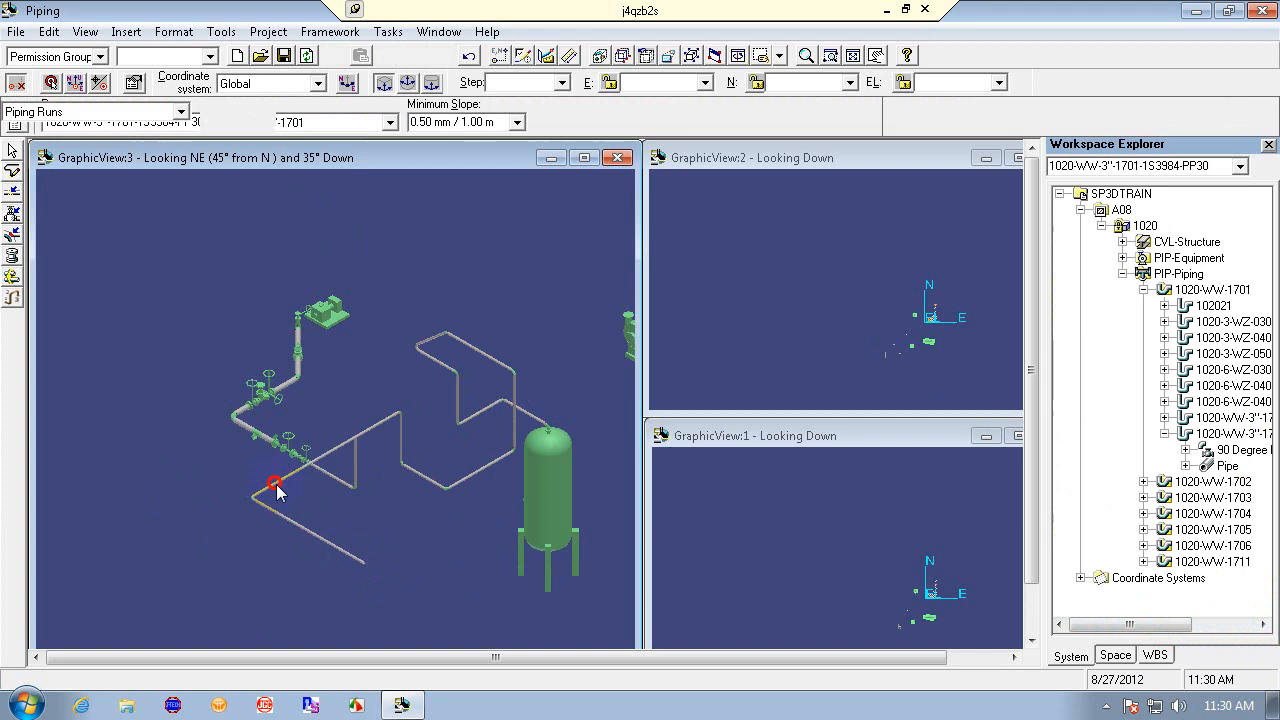
# - Limit selection to Piping Runs and select the new run and the existing run to compare them
pyautogui.click(182, 112)
pyautogui.click(163, 142)
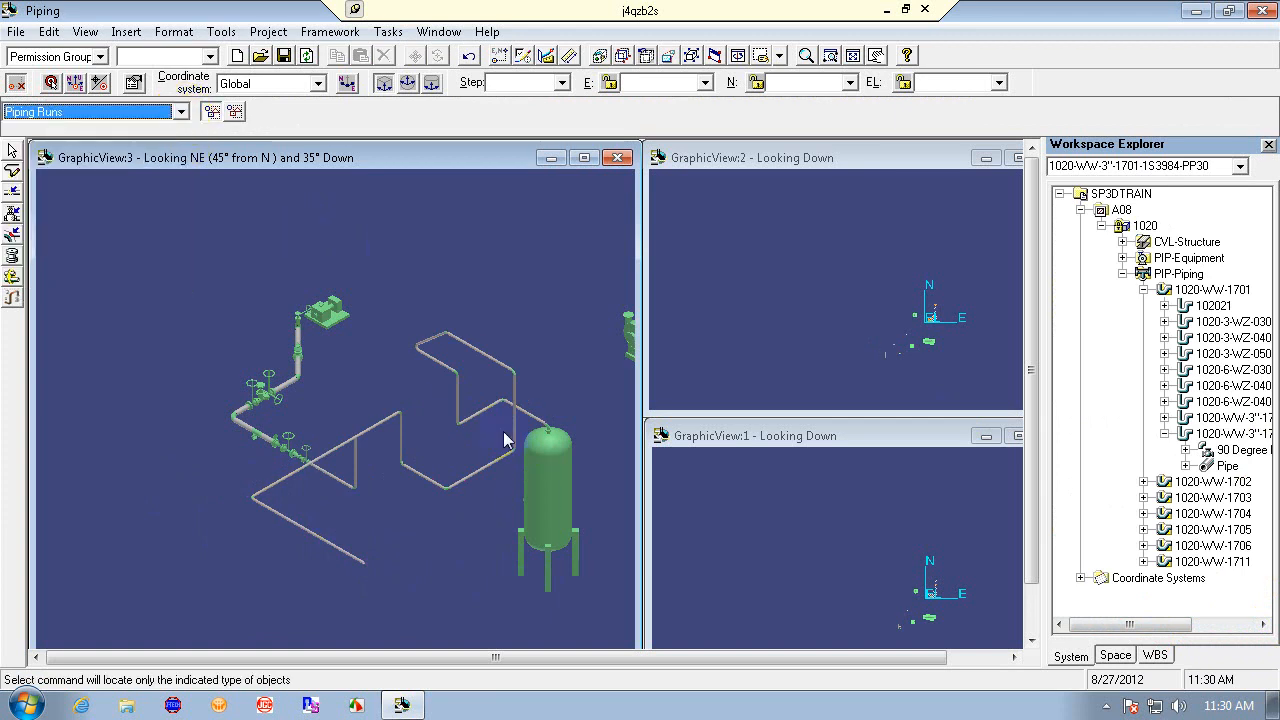
pyautogui.click(266, 514)
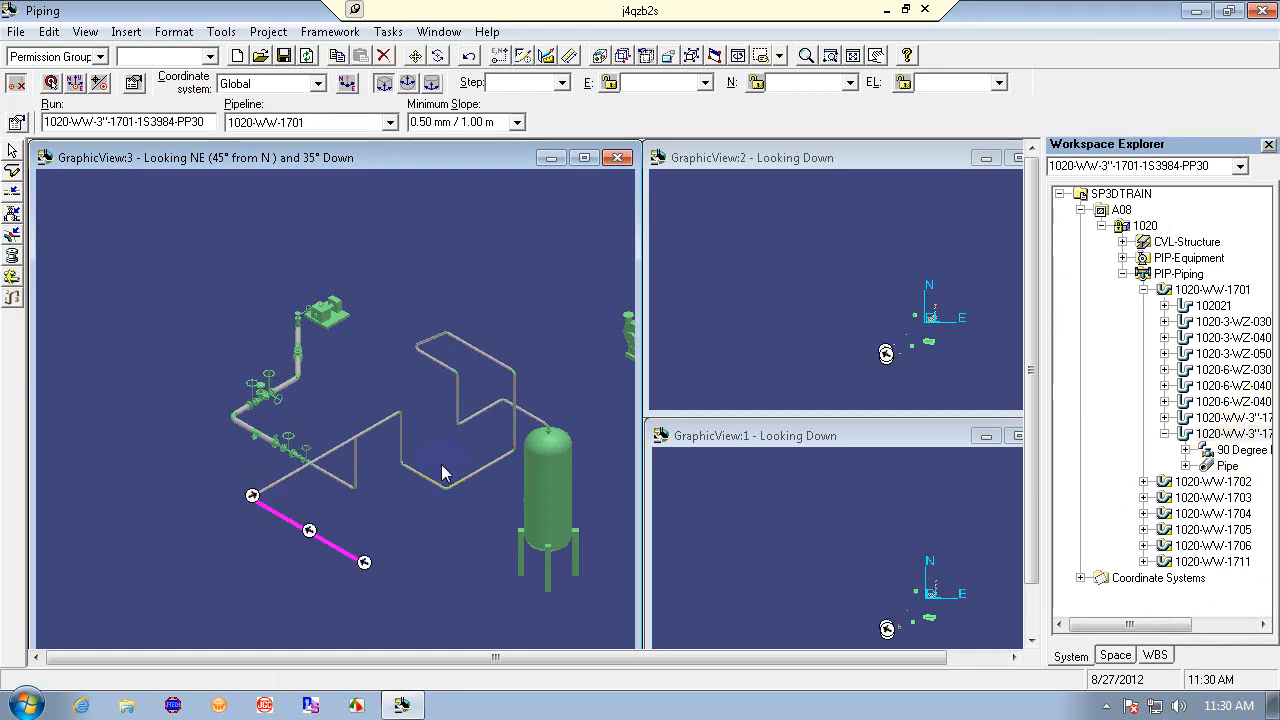
pyautogui.click(391, 530)
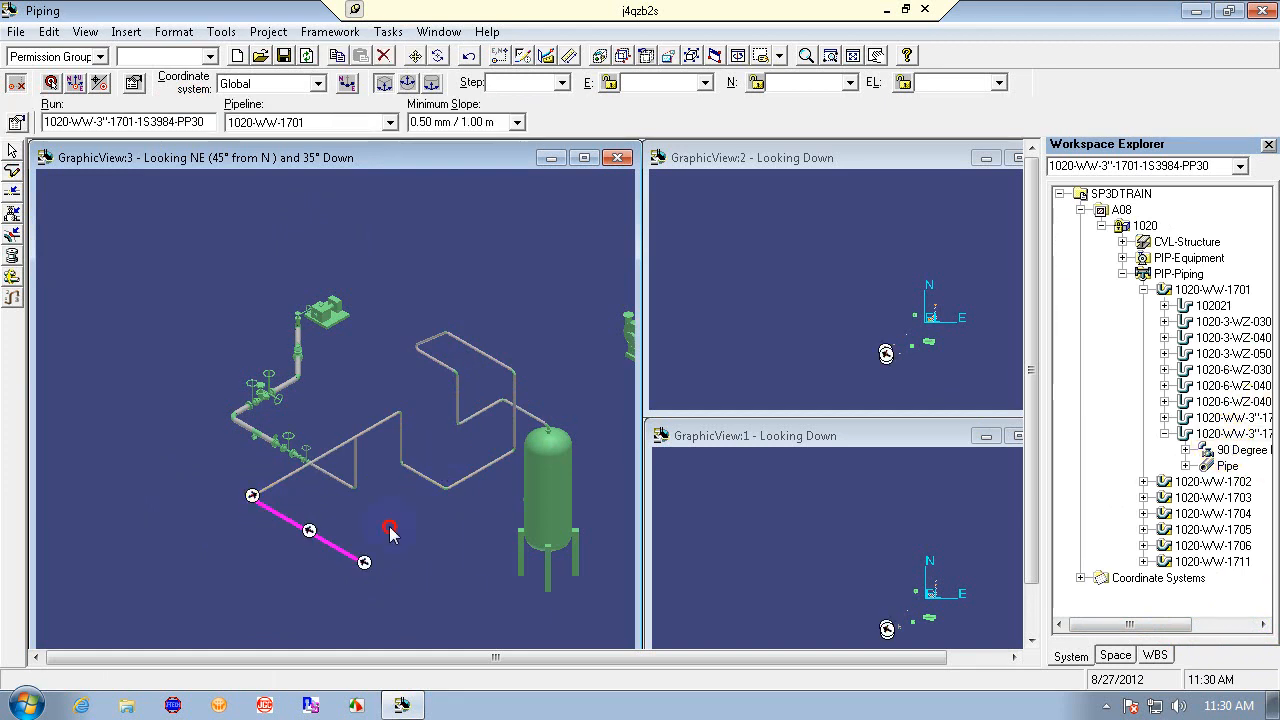
pyautogui.click(252, 504)
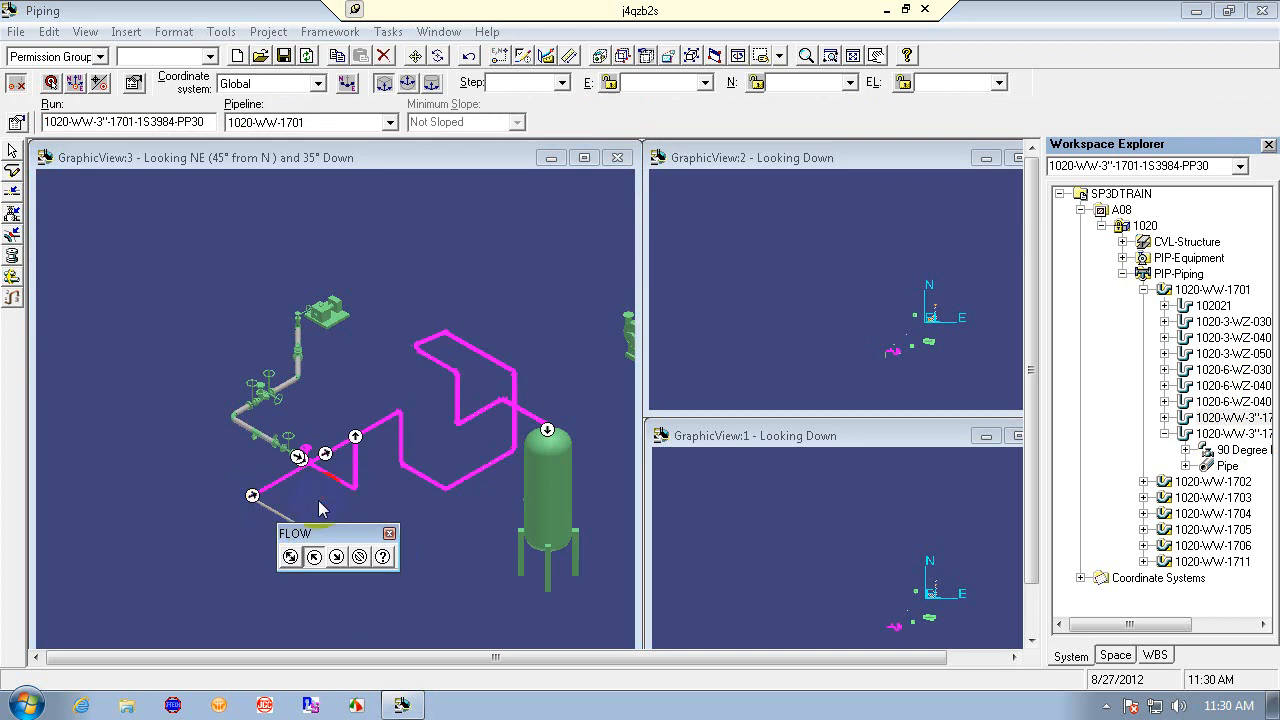
pyautogui.click(383, 548)
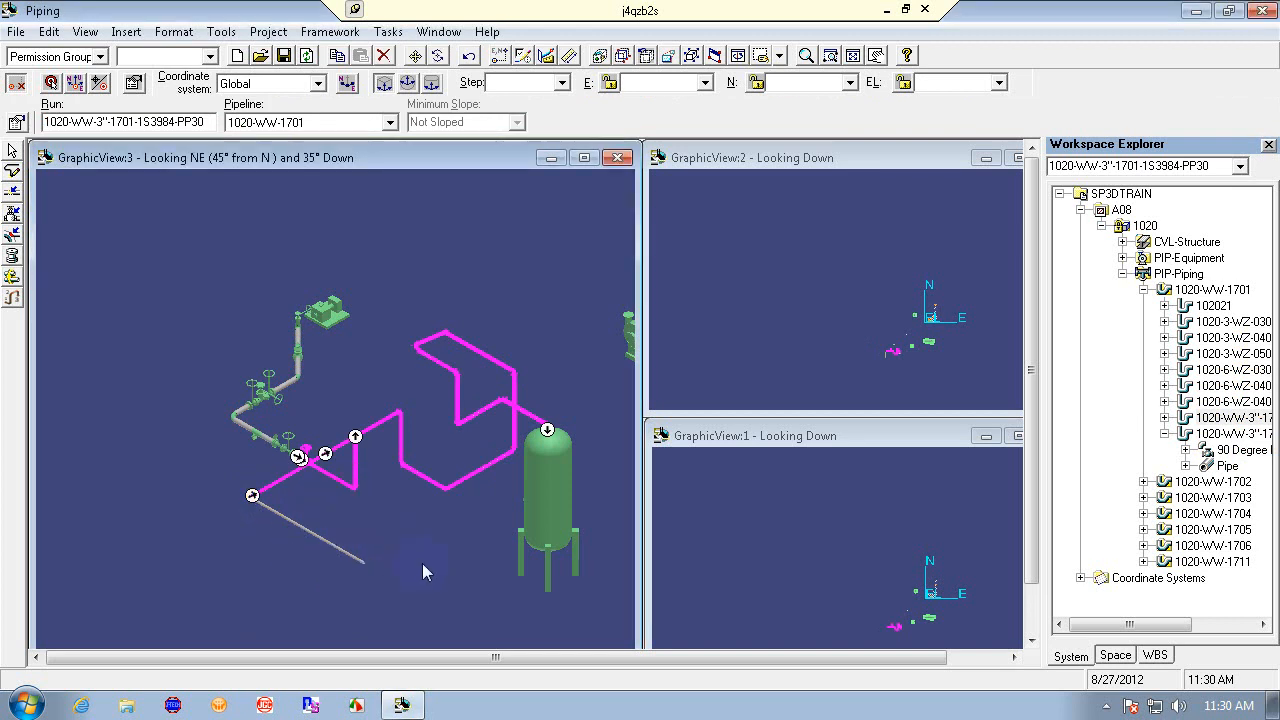
pyautogui.click(423, 568)
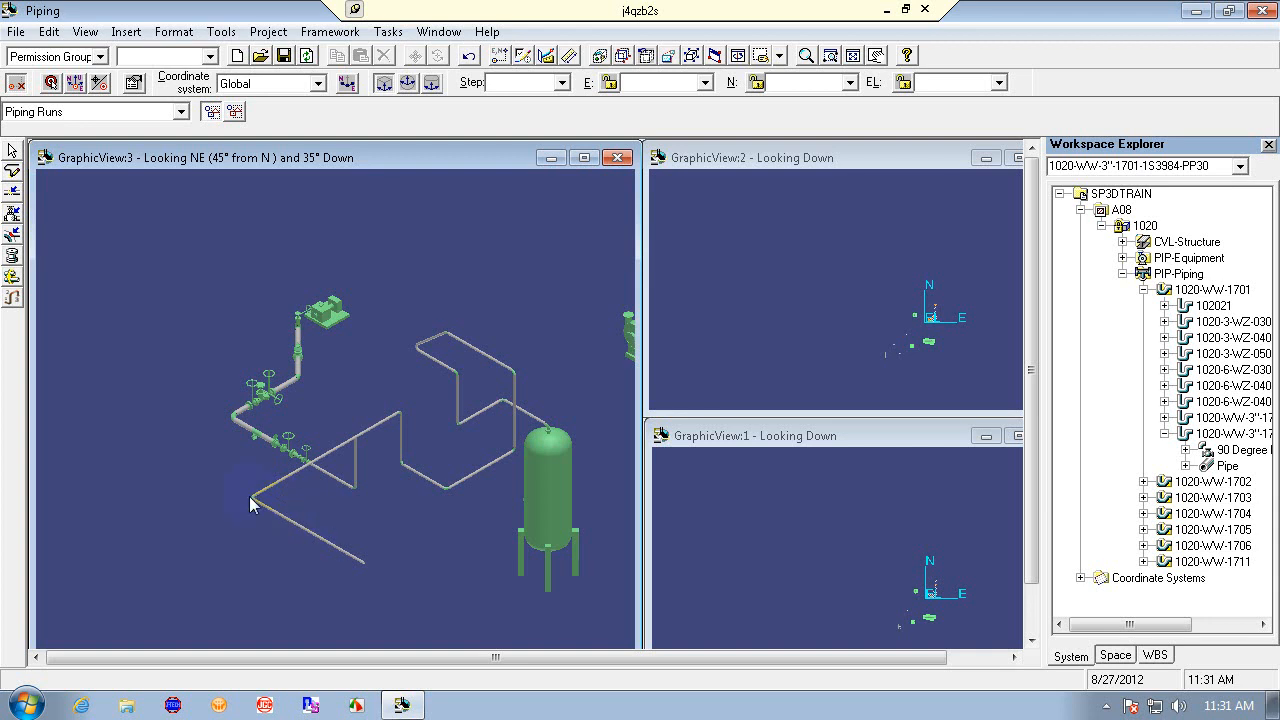
# - Limit selection to Pipelines and select pipeline 1020-WW-1701 in the model and workspace tree
pyautogui.click(180, 111)
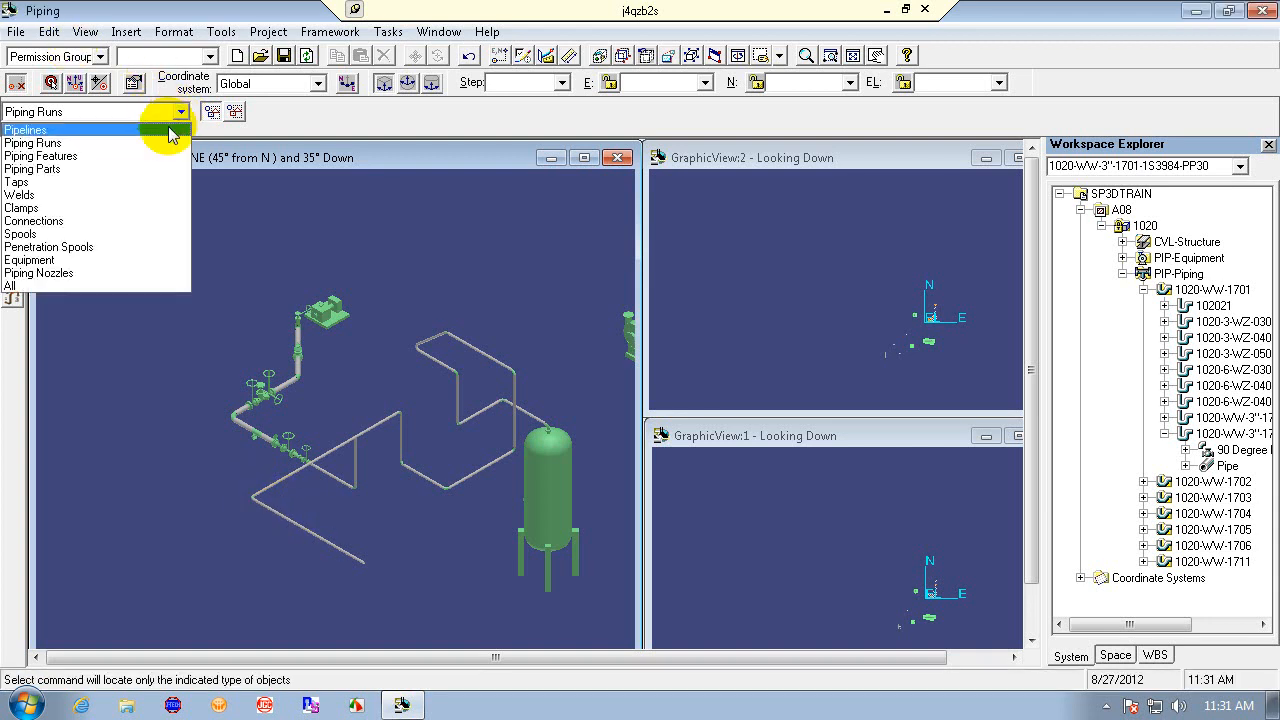
pyautogui.click(172, 132)
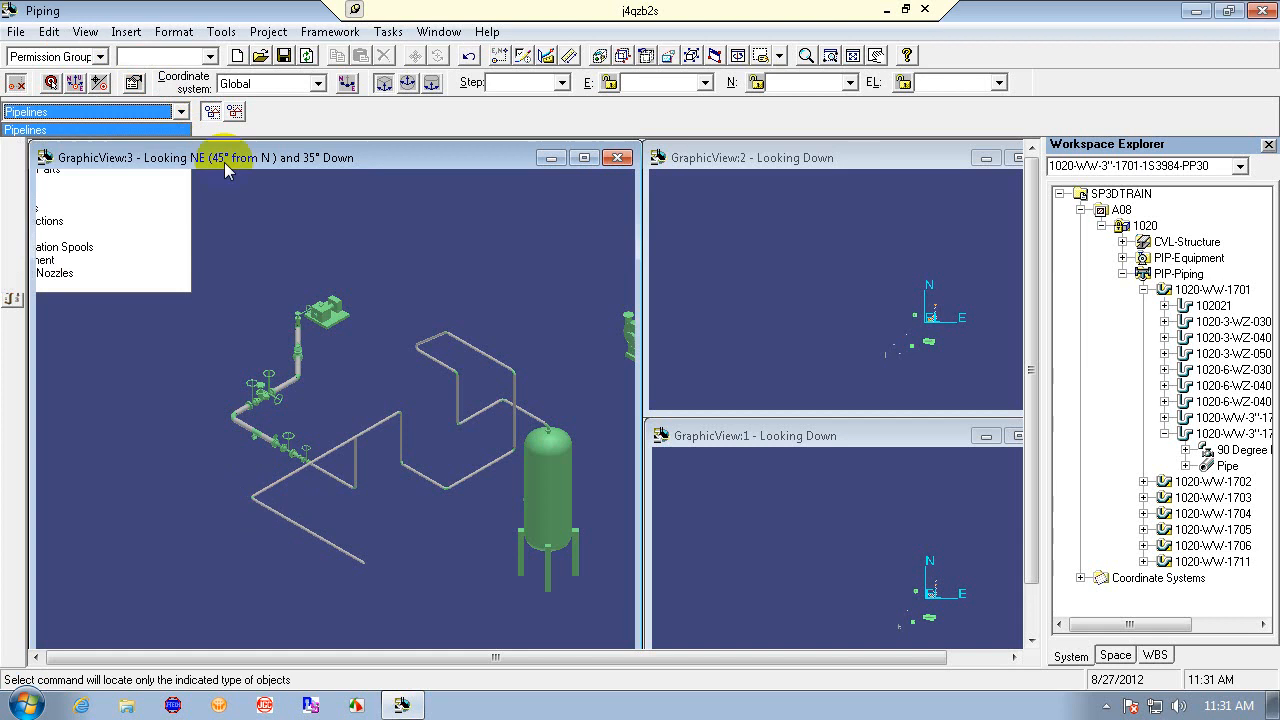
pyautogui.click(278, 490)
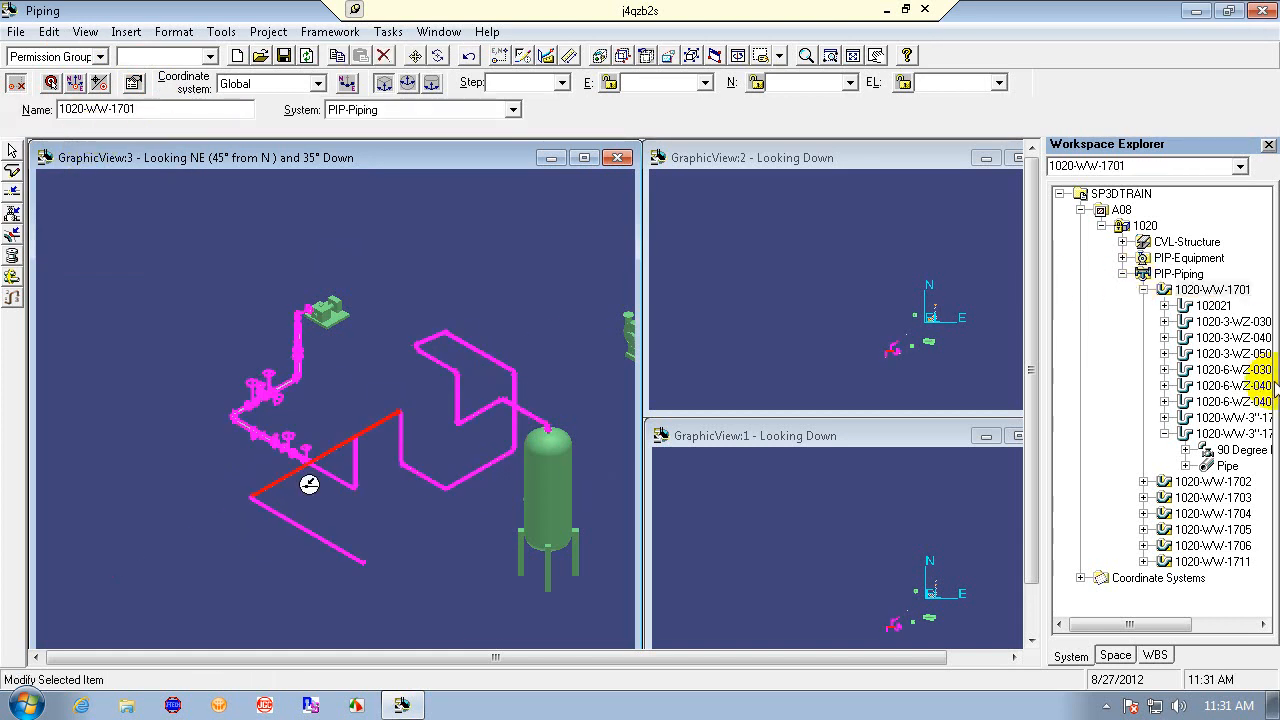
pyautogui.click(1245, 298)
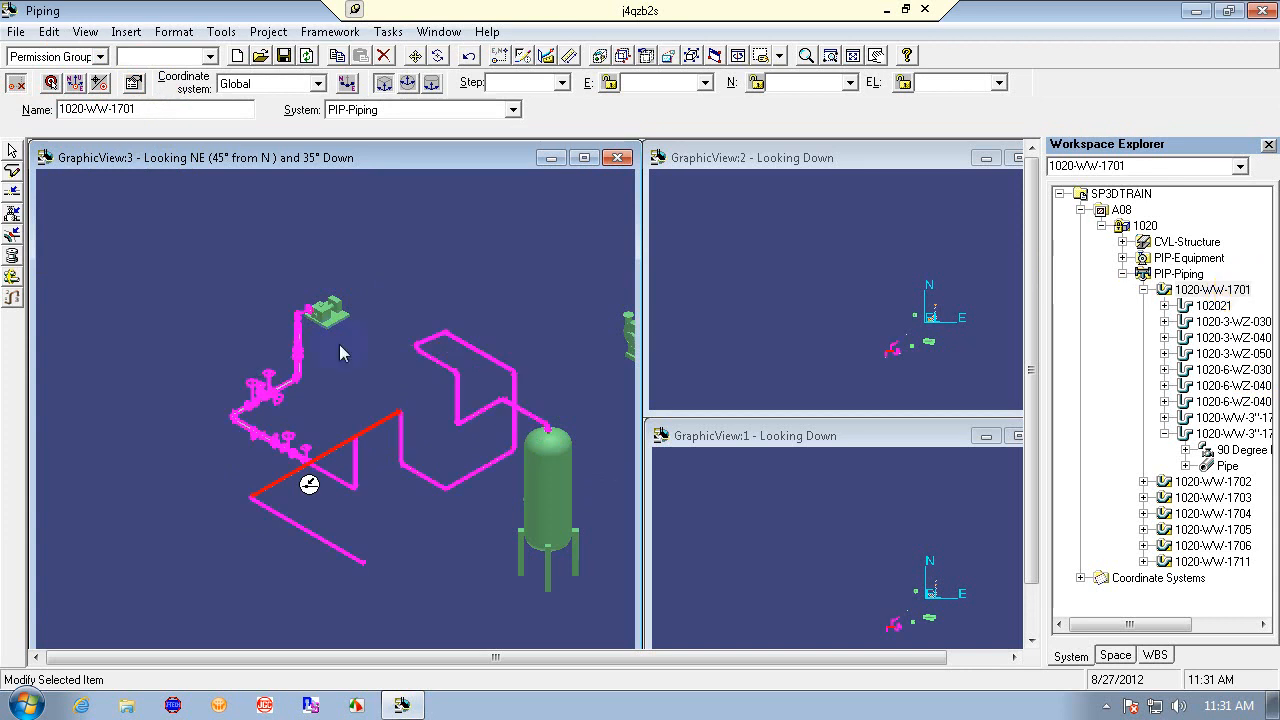
# - Select pipeline 1020-WW-1701 in the model once more, then clear the selection
pyautogui.click(398, 518)
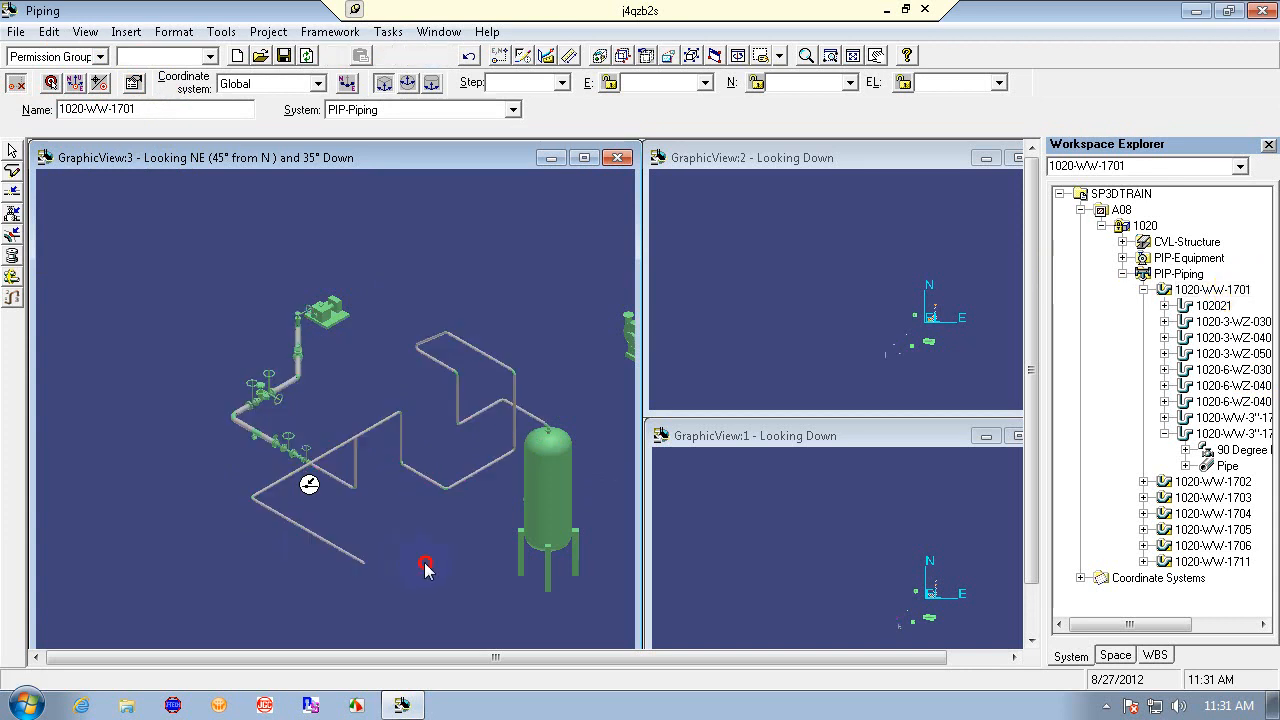
pyautogui.click(333, 460)
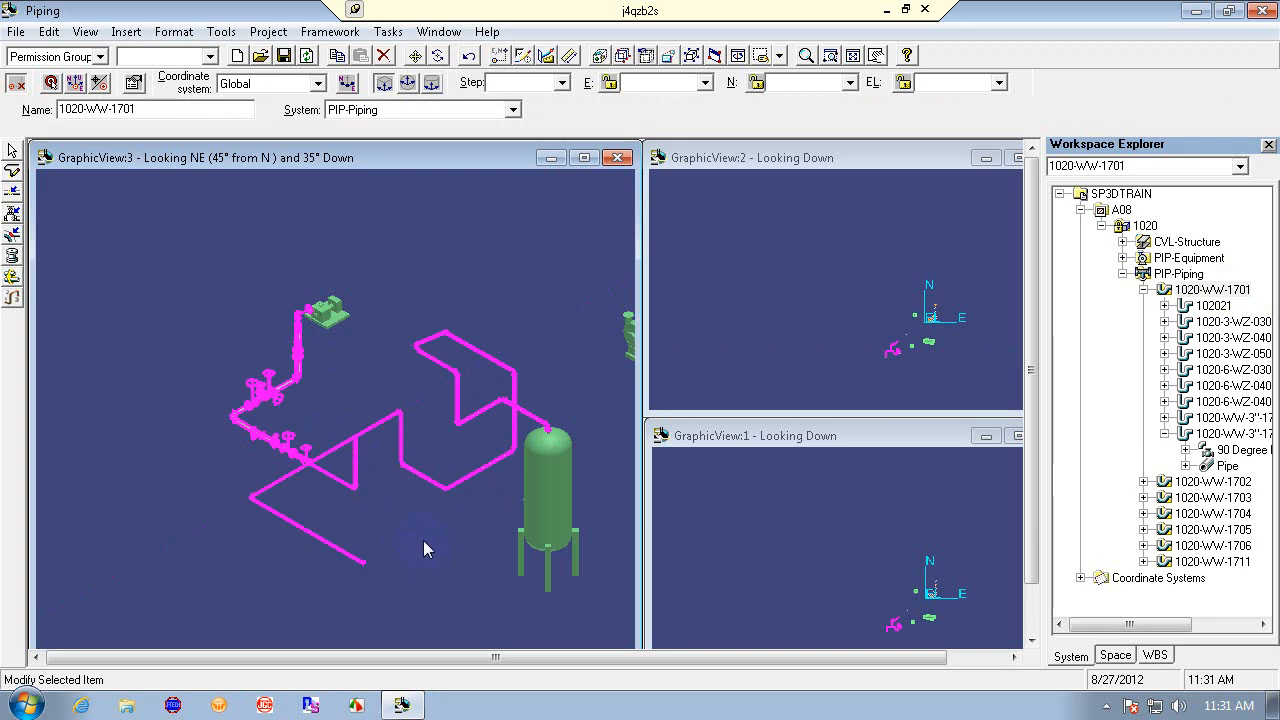
pyautogui.click(423, 540)
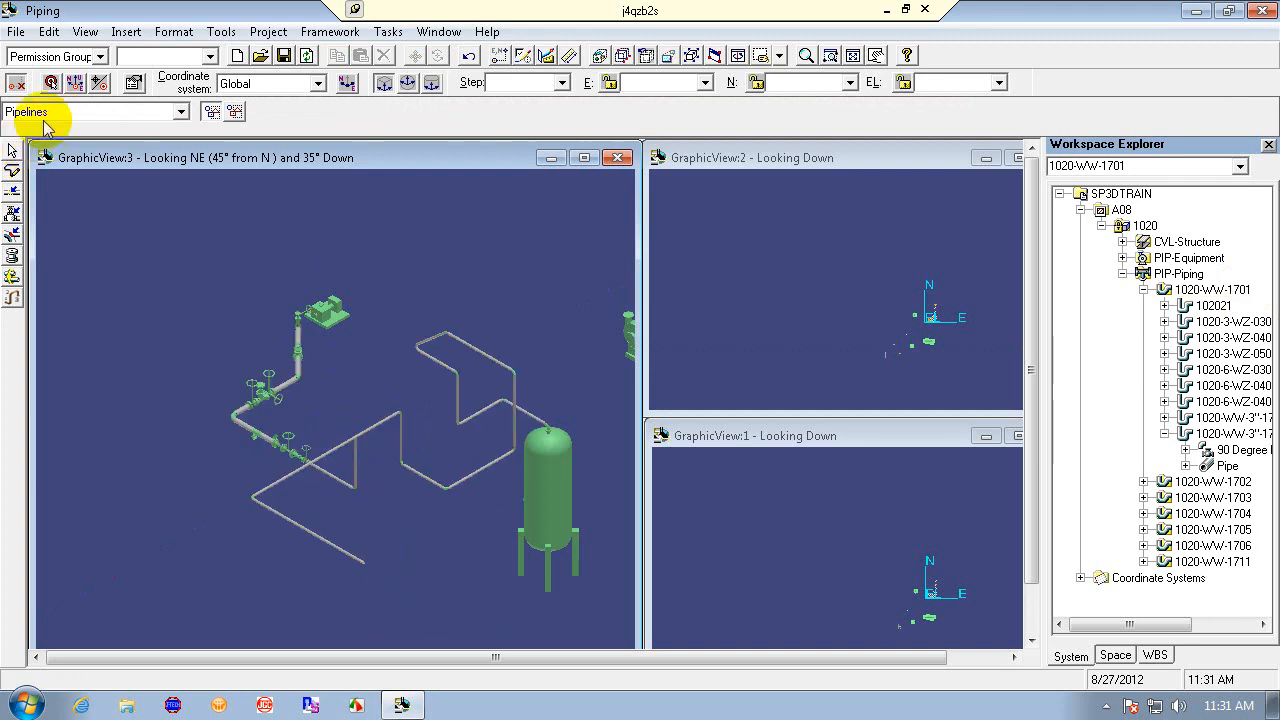
# - Limit selection to Piping Features and delete the new run's vertical and sloped straight features
pyautogui.click(82, 112)
pyautogui.click(95, 157)
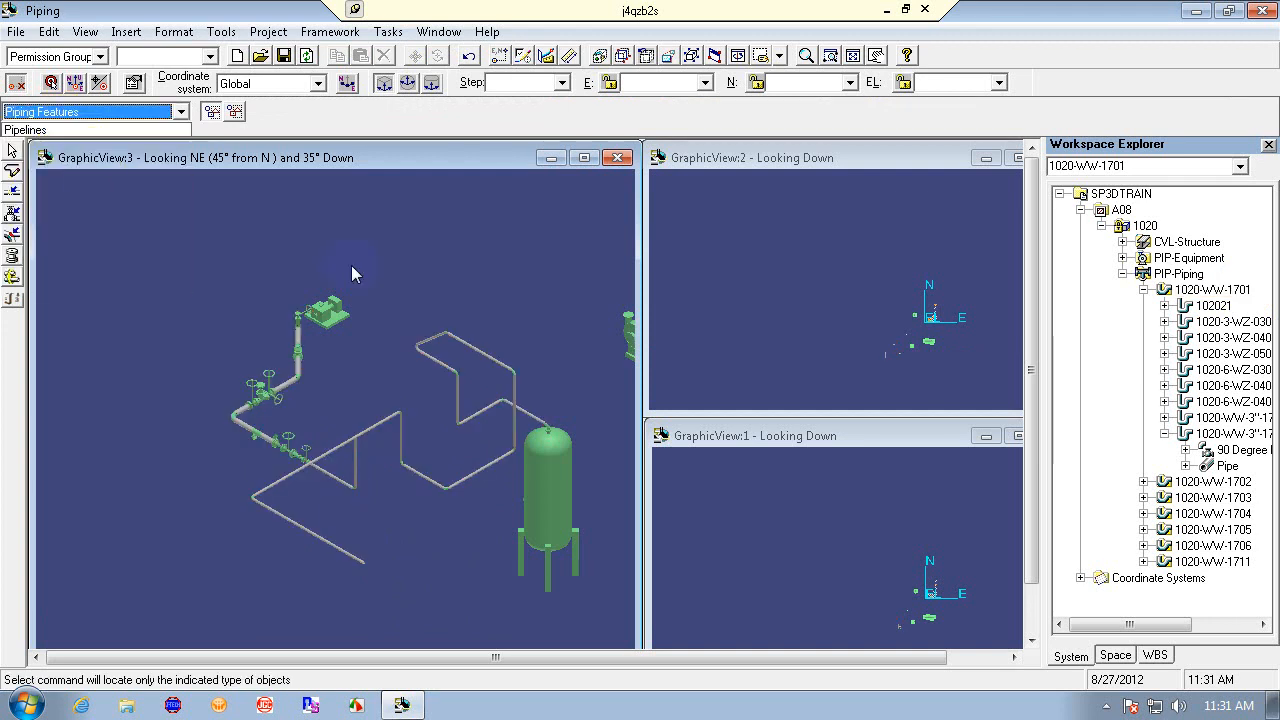
pyautogui.click(357, 460)
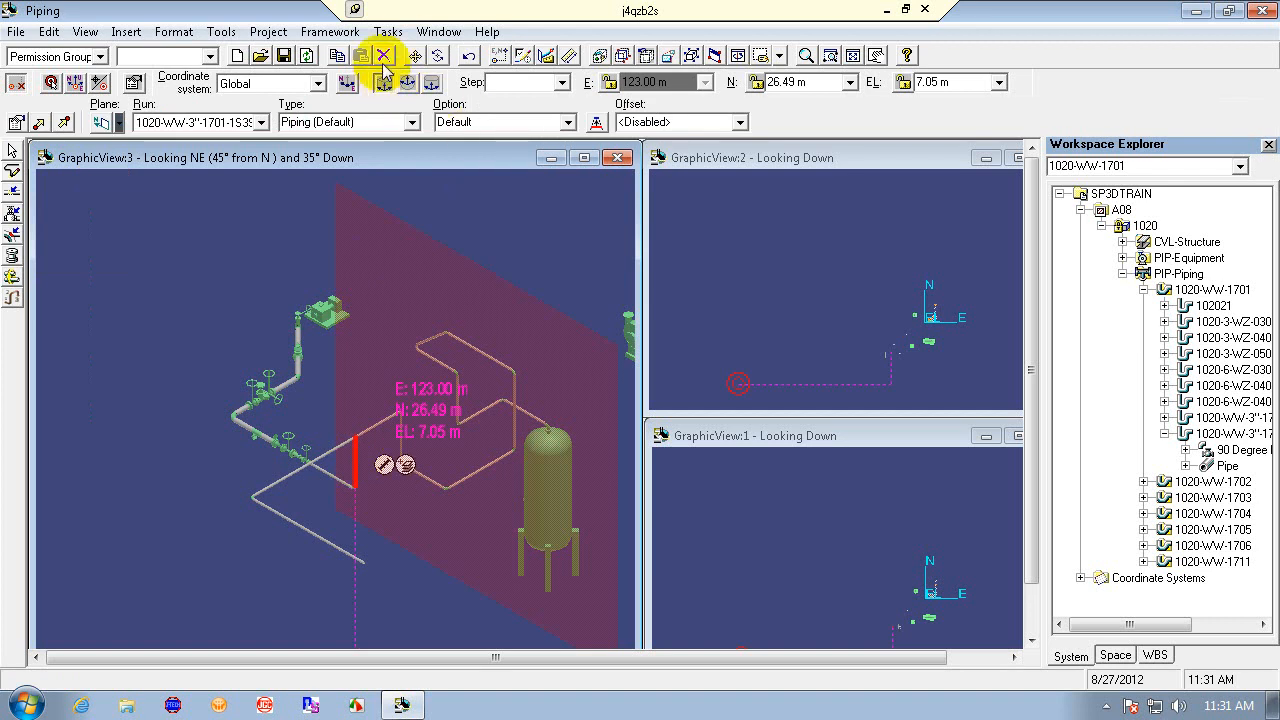
pyautogui.click(386, 57)
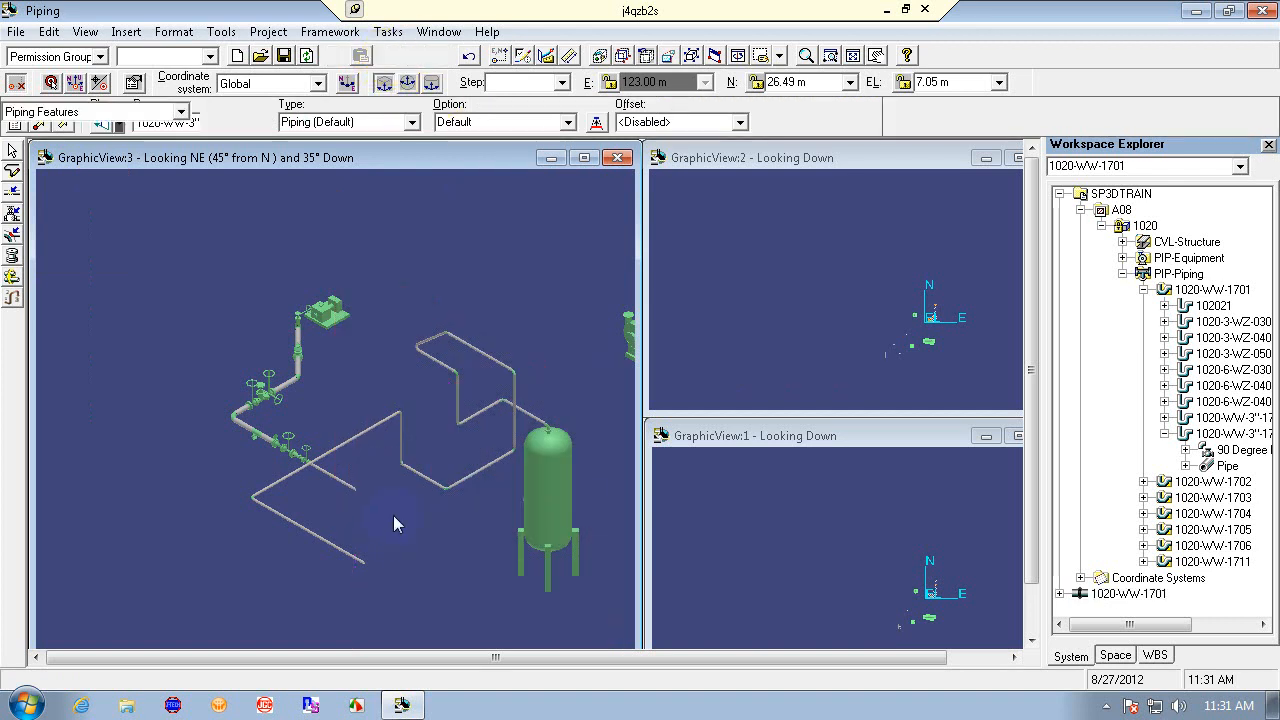
pyautogui.click(349, 487)
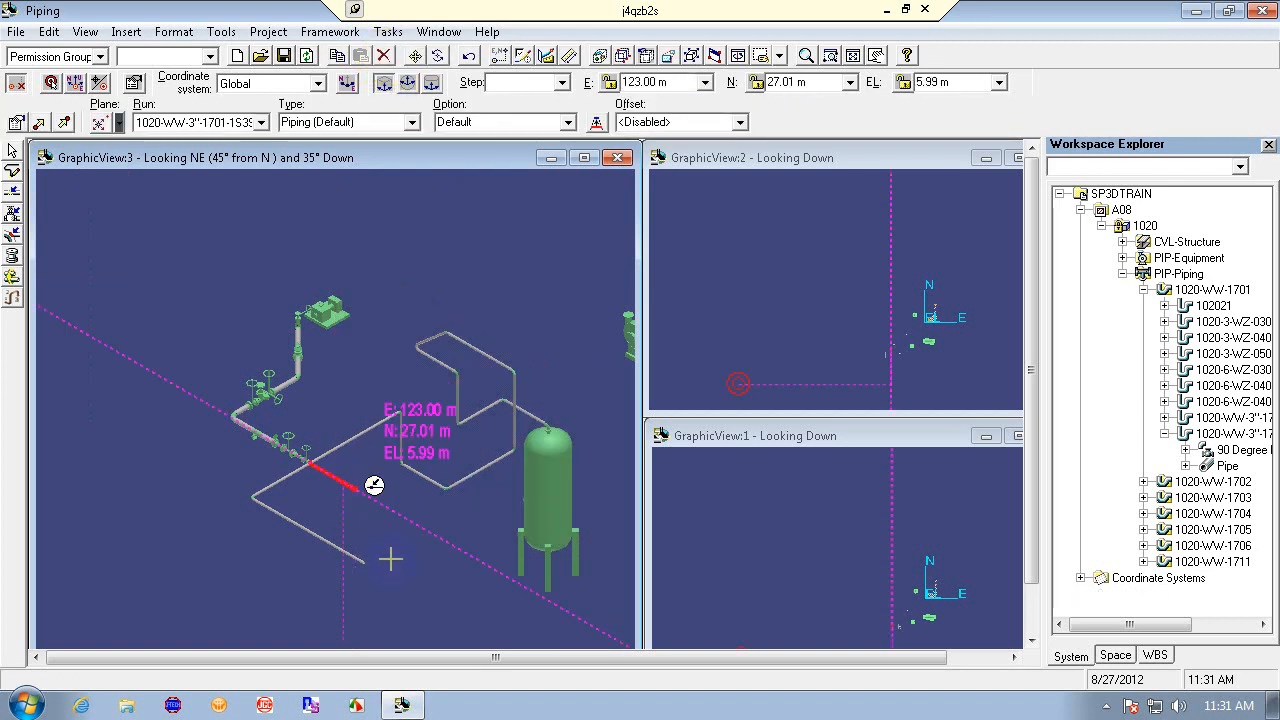
pyautogui.click(383, 56)
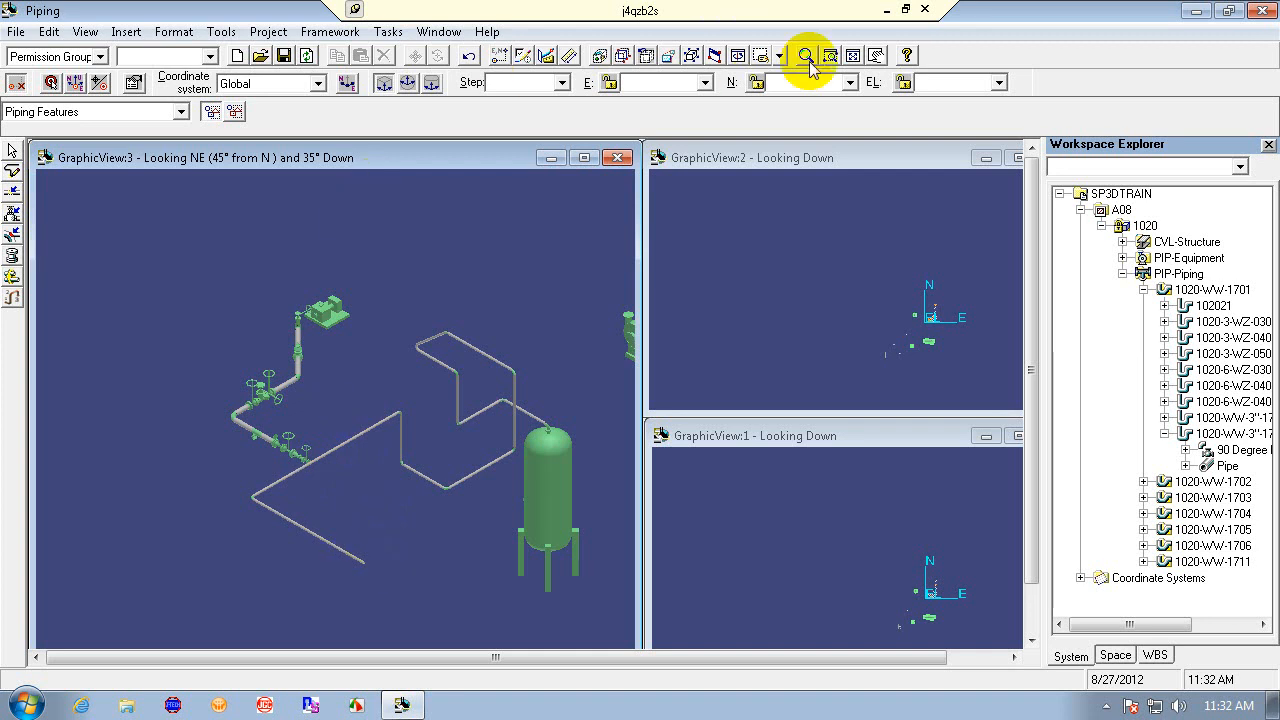
# - Route a straight leg from the gate valve's open end to the diagonal pipe, then undo it
pyautogui.click(738, 55)
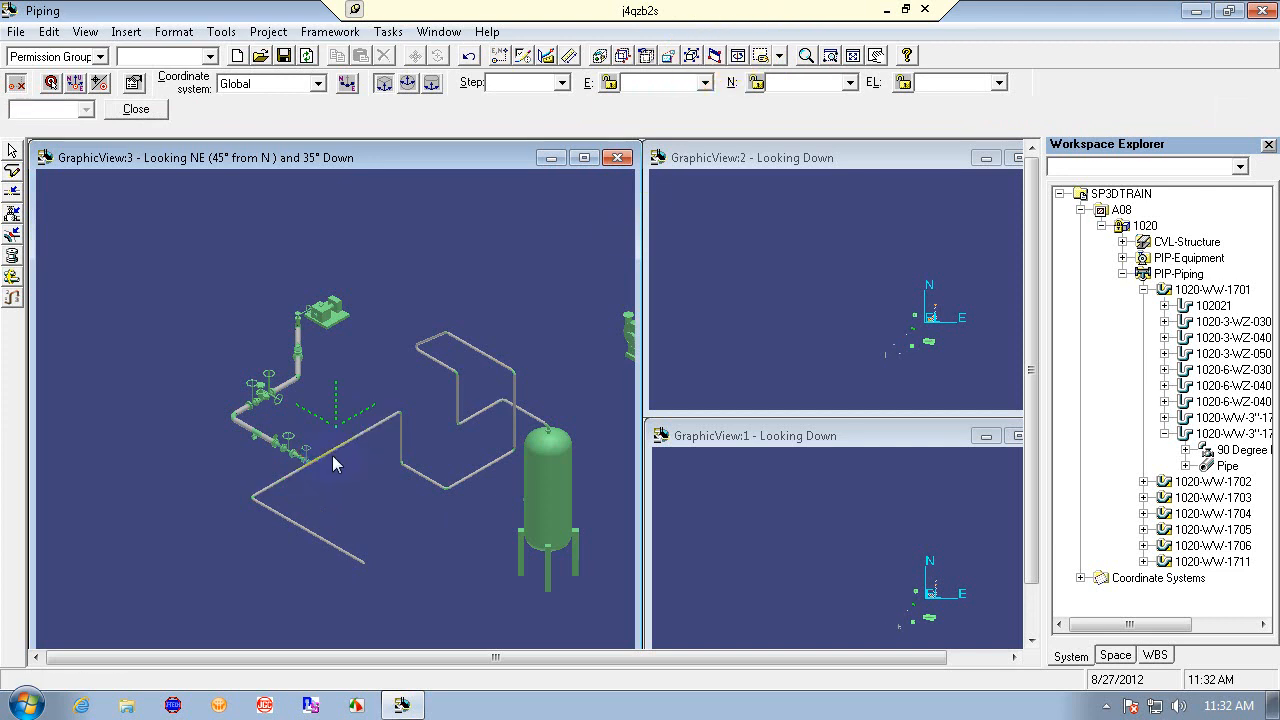
pyautogui.moveTo(338, 465); pyautogui.dragTo(325, 515)
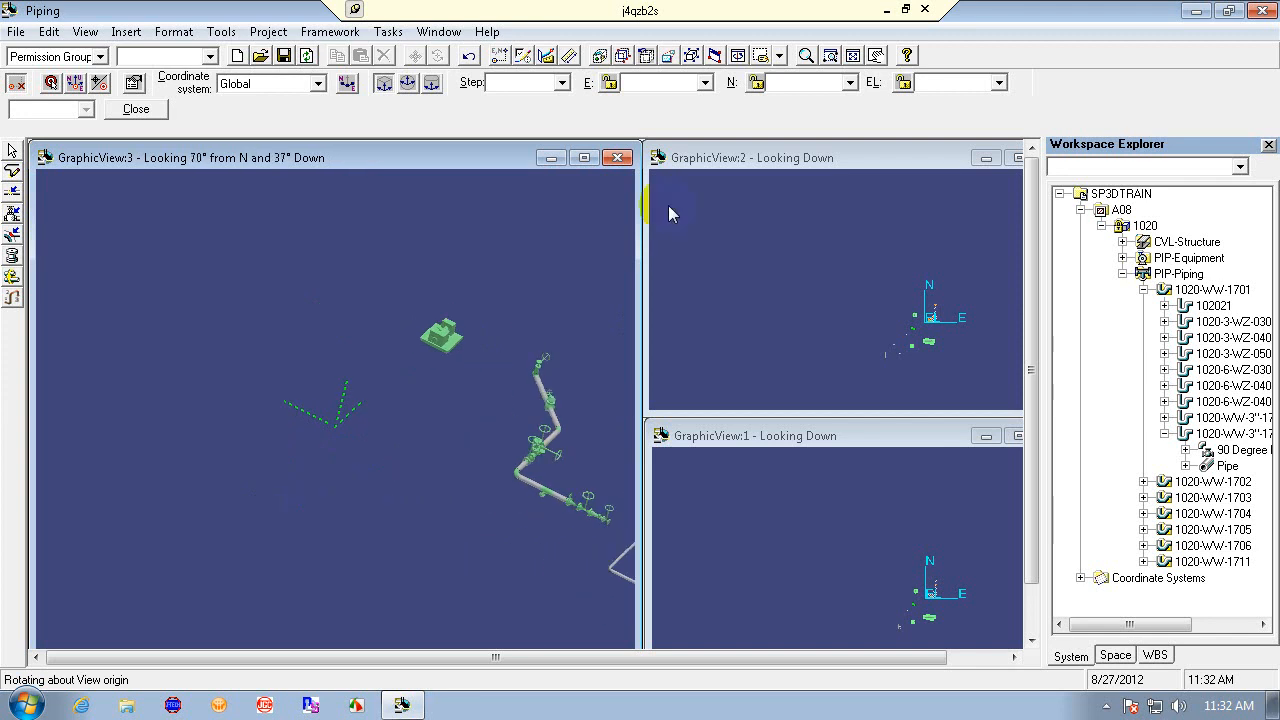
pyautogui.click(876, 56)
pyautogui.moveTo(600, 380); pyautogui.dragTo(310, 358)
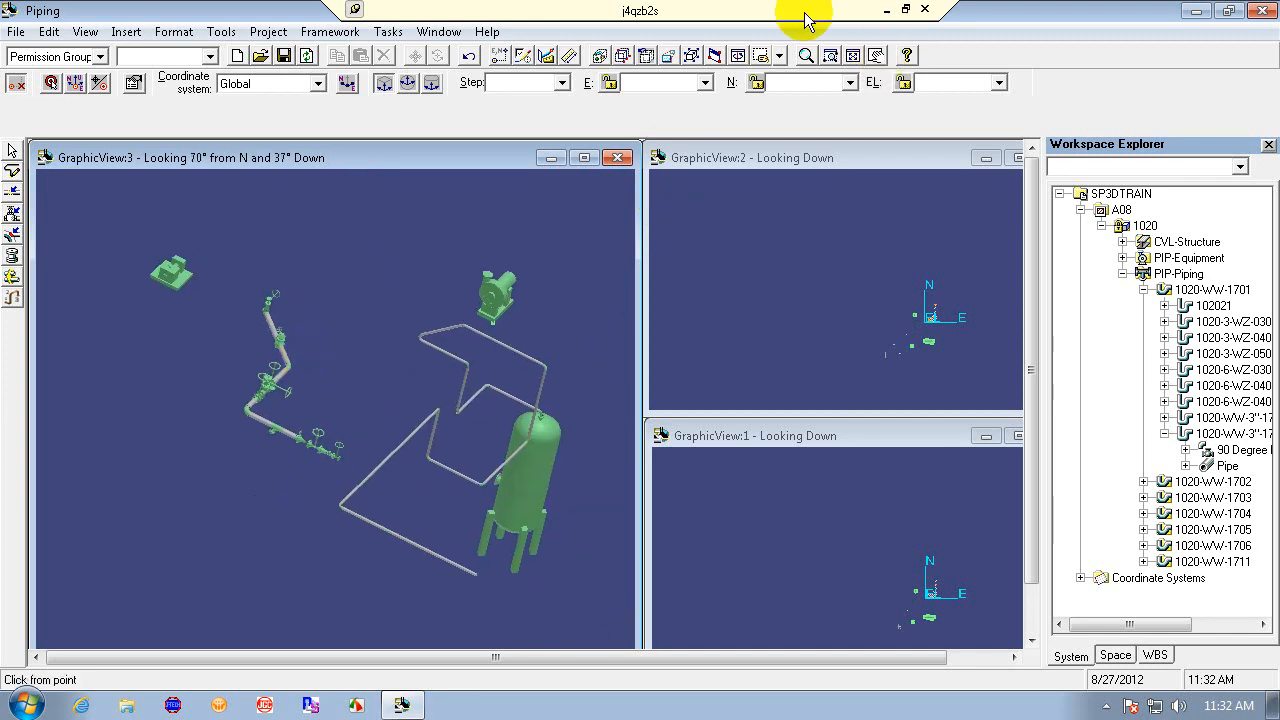
pyautogui.click(829, 55)
pyautogui.click(297, 397)
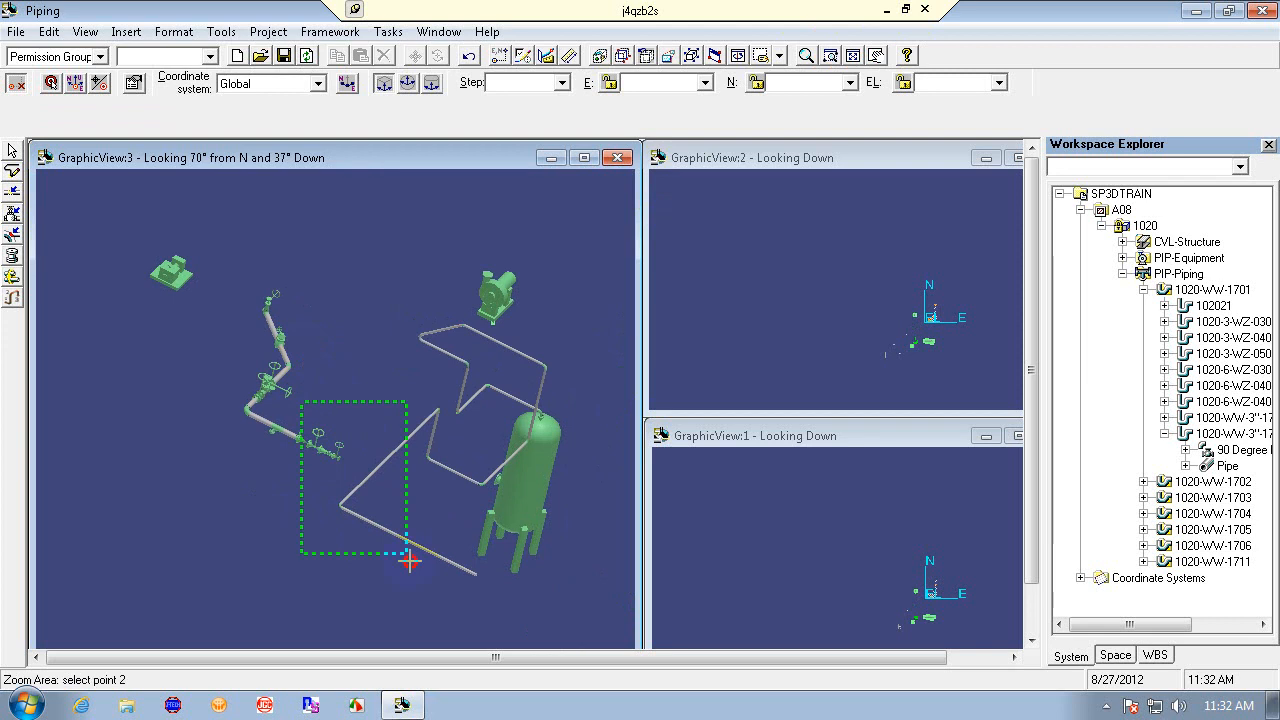
pyautogui.click(406, 554)
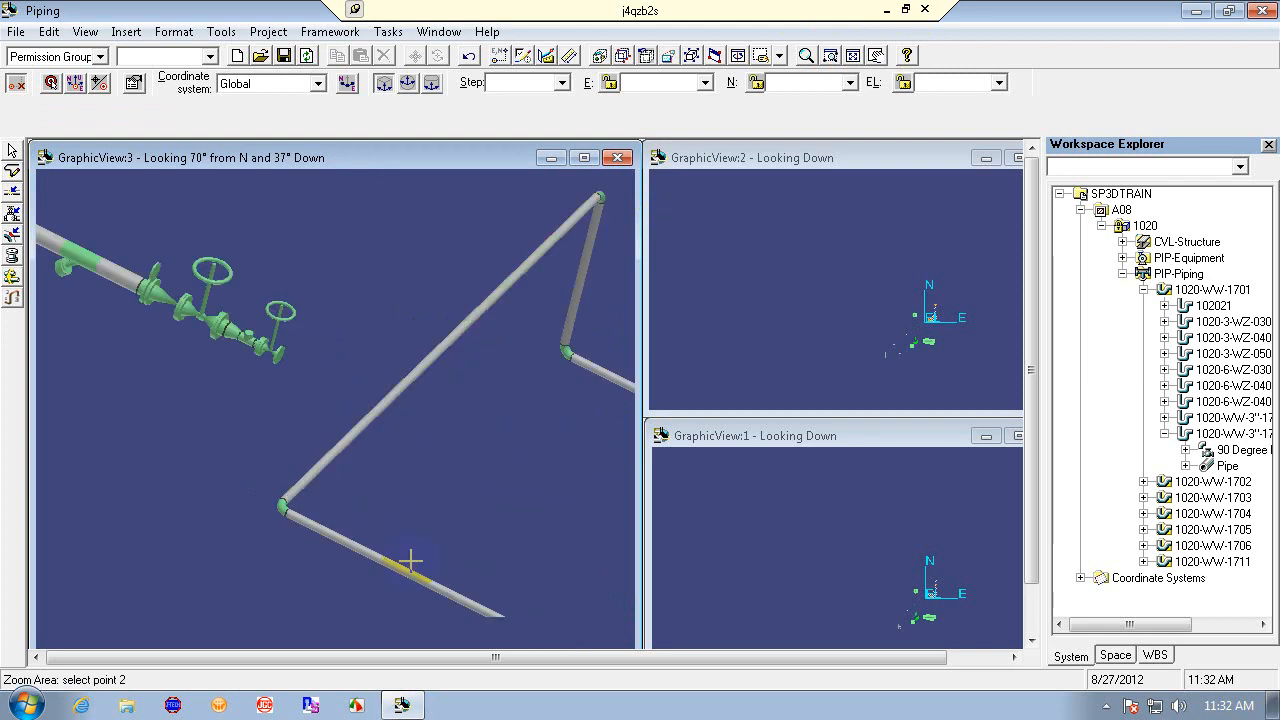
pyautogui.click(12, 170)
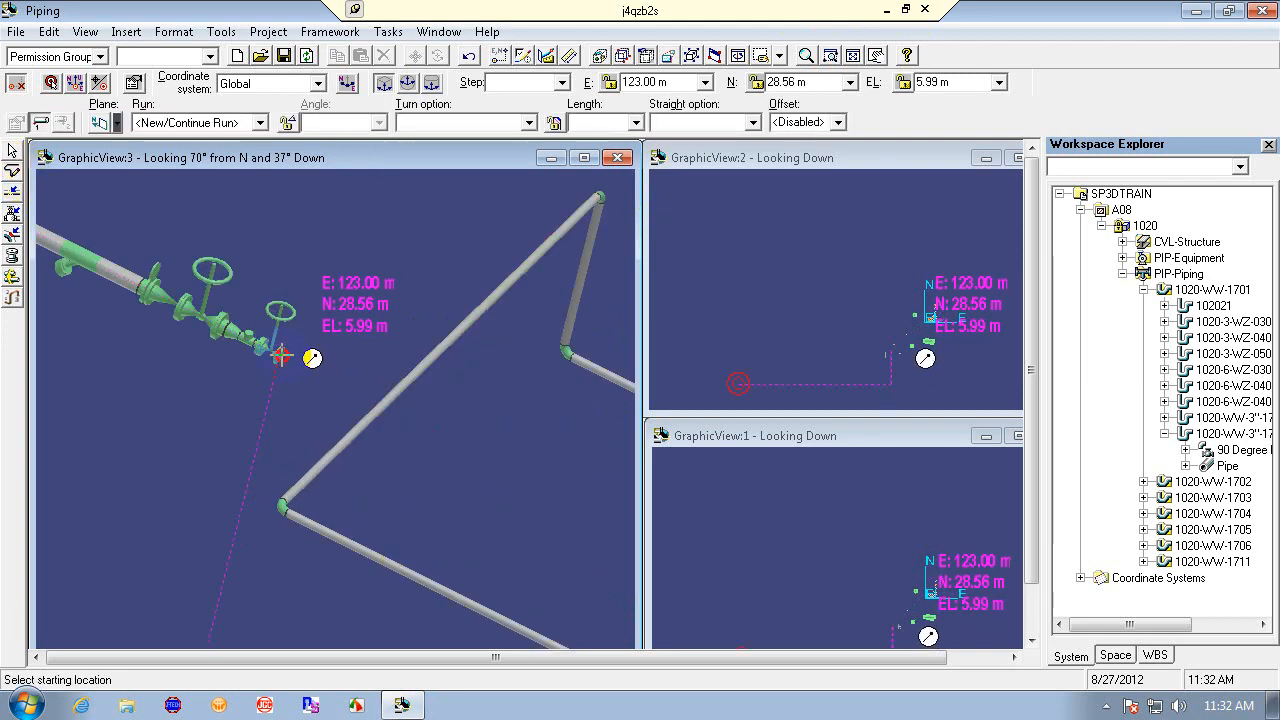
pyautogui.click(279, 354)
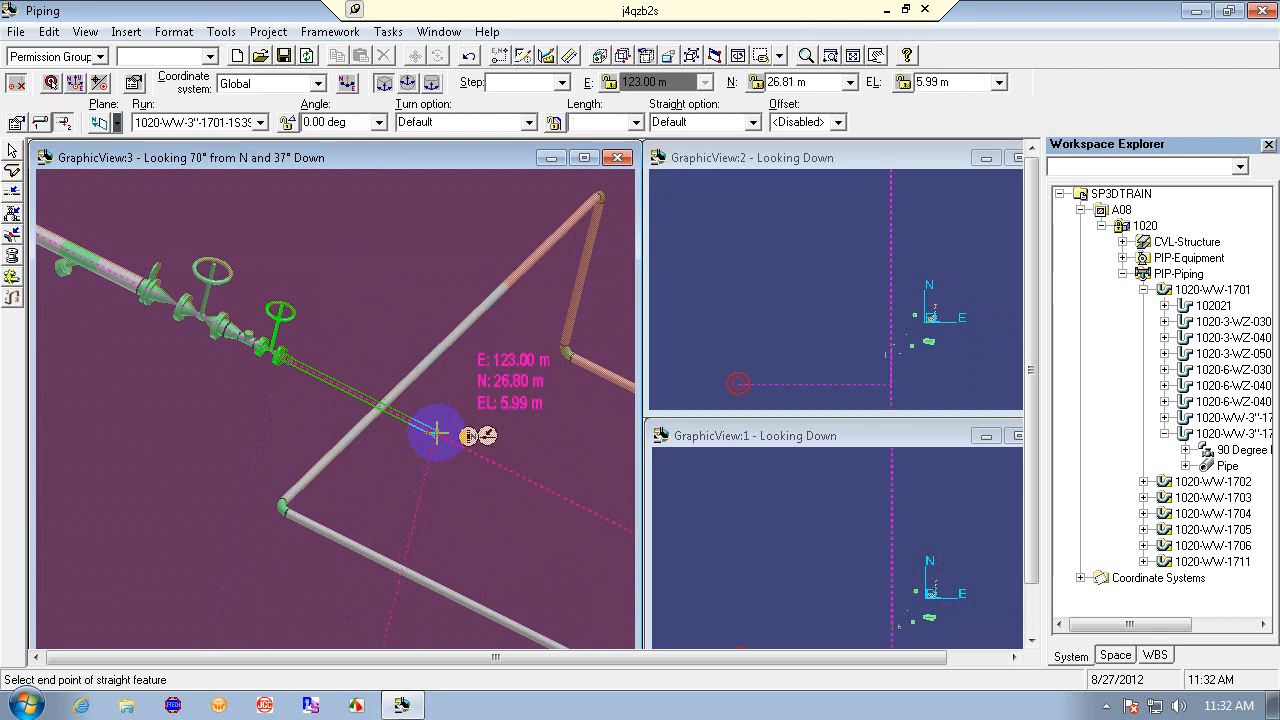
pyautogui.click(375, 411)
pyautogui.click(865, 428)
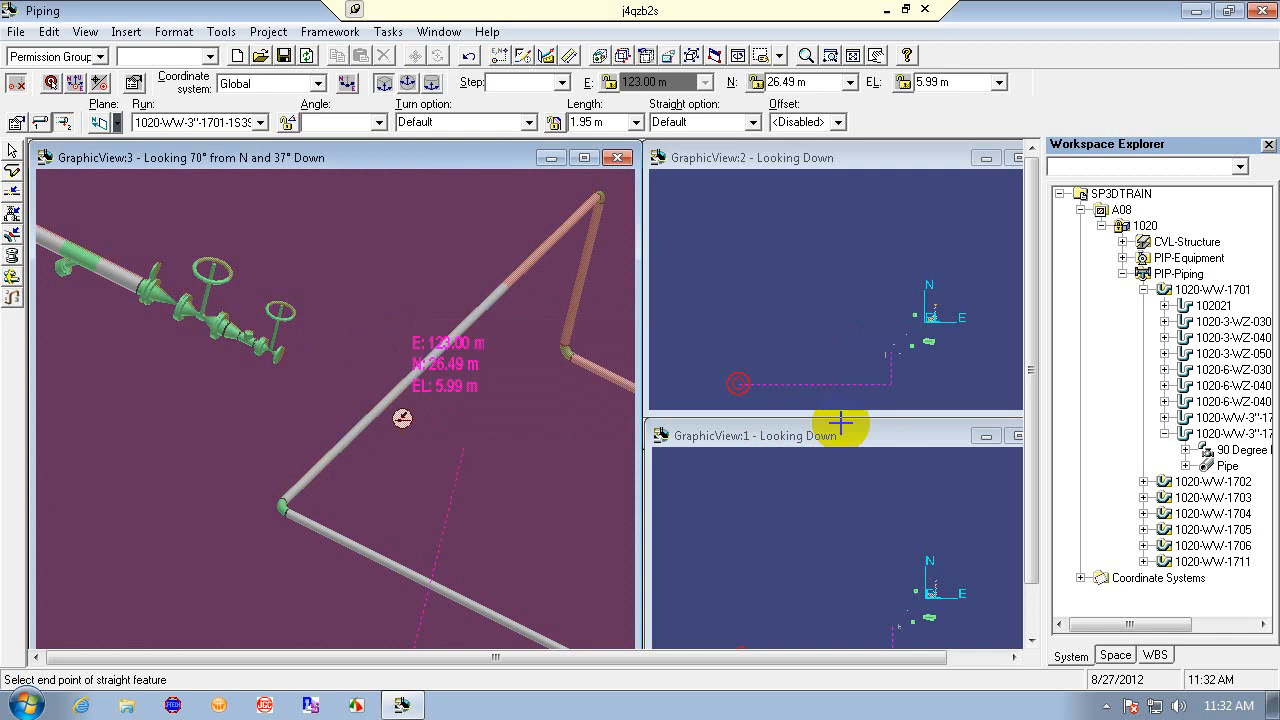
pyautogui.rightClick(486, 400)
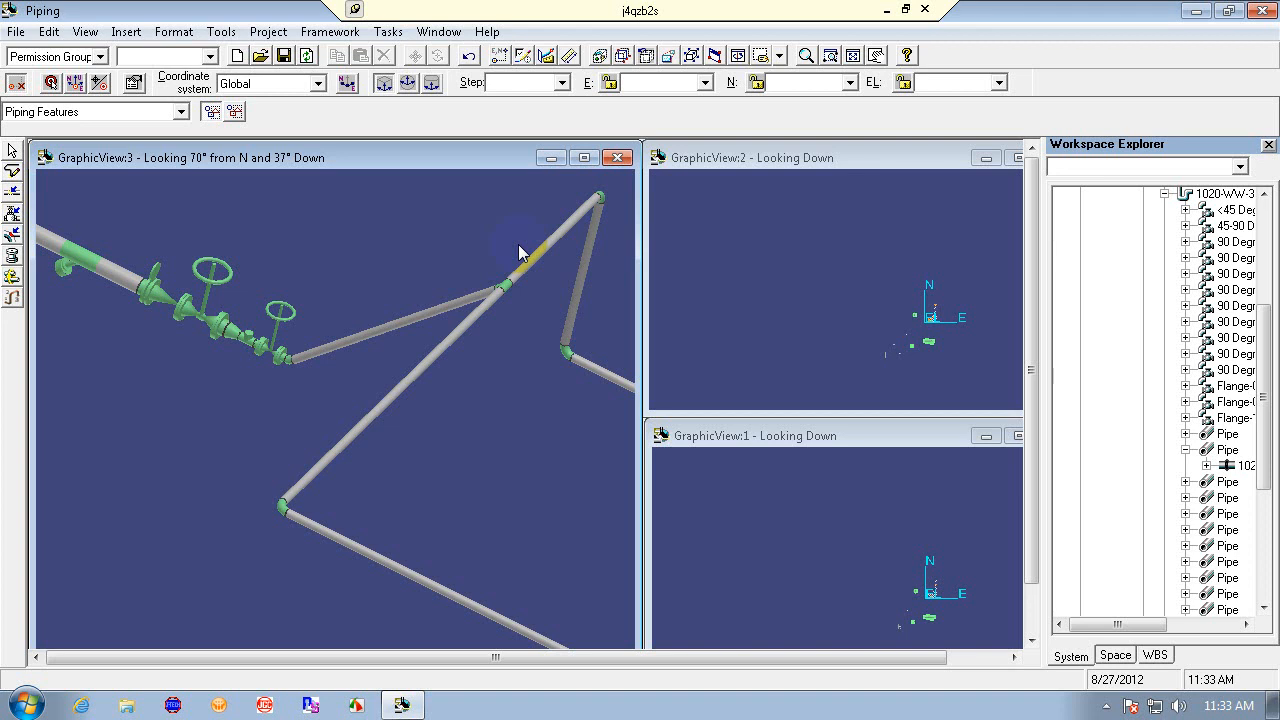
pyautogui.click(469, 56)
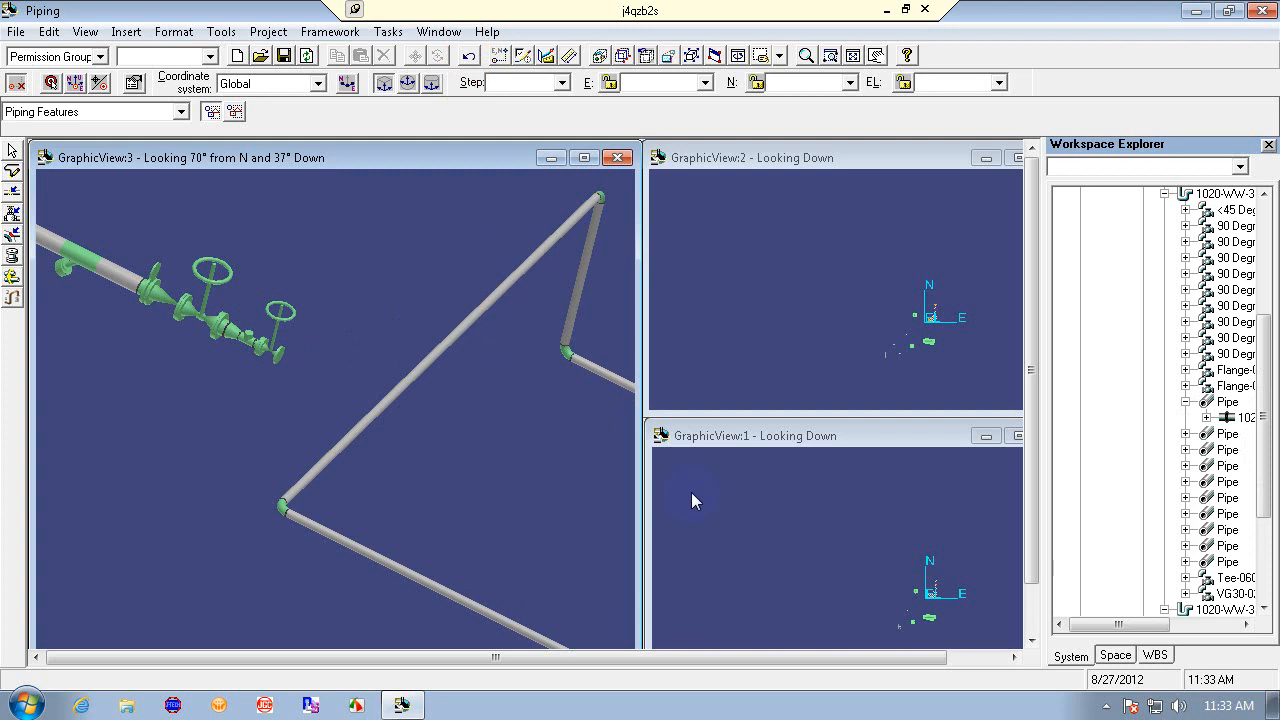
# - Select the gate valve and zoom in on it in the plan view to inspect its connection
pyautogui.click(275, 330)
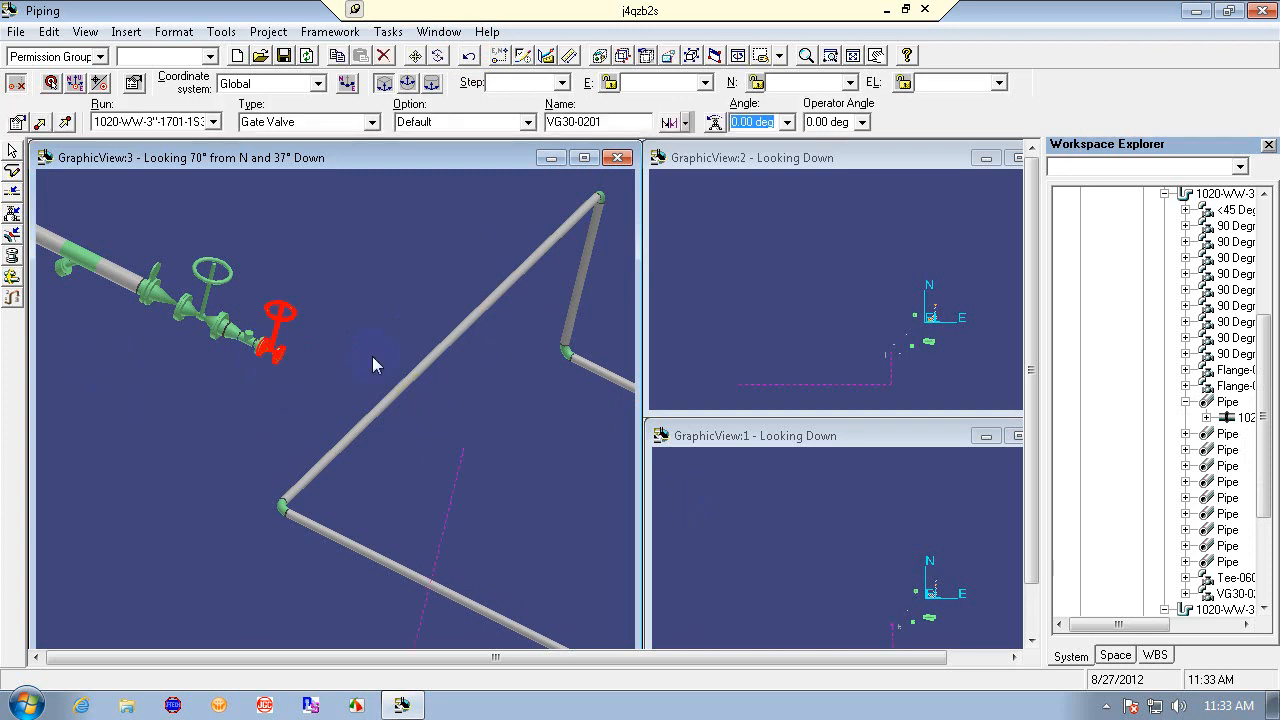
pyautogui.click(889, 156)
pyautogui.click(854, 55)
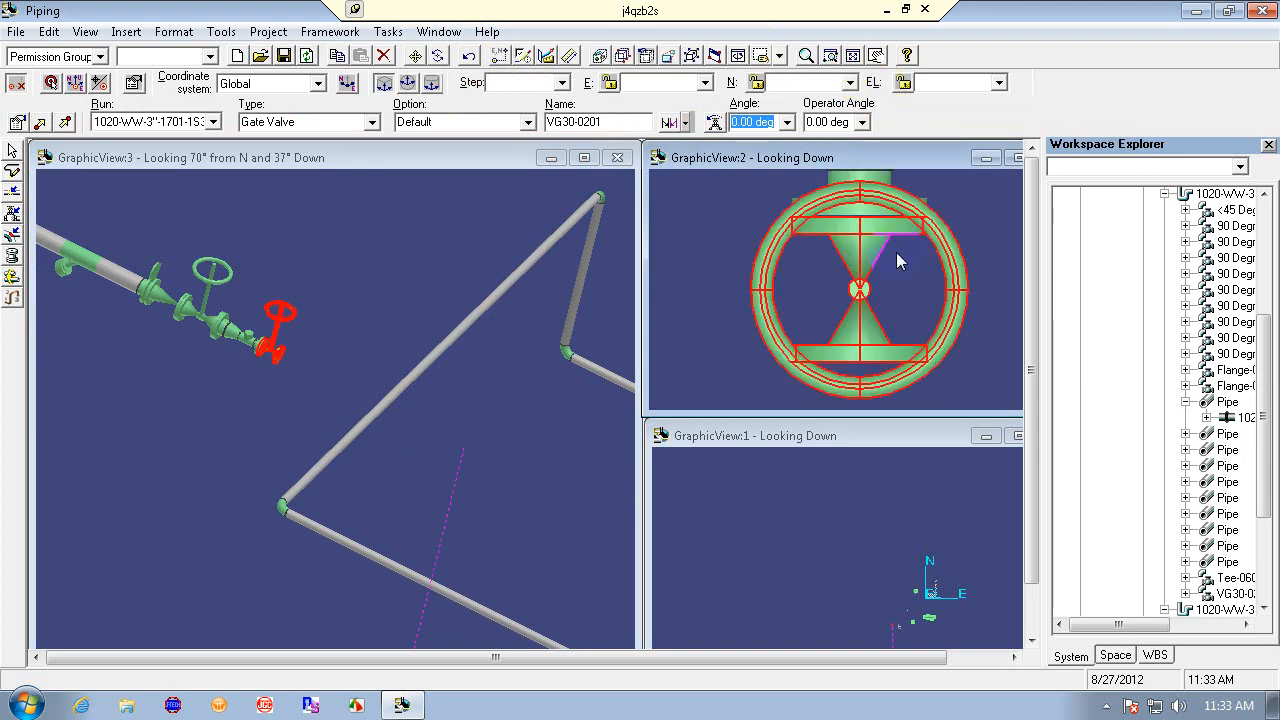
pyautogui.click(806, 56)
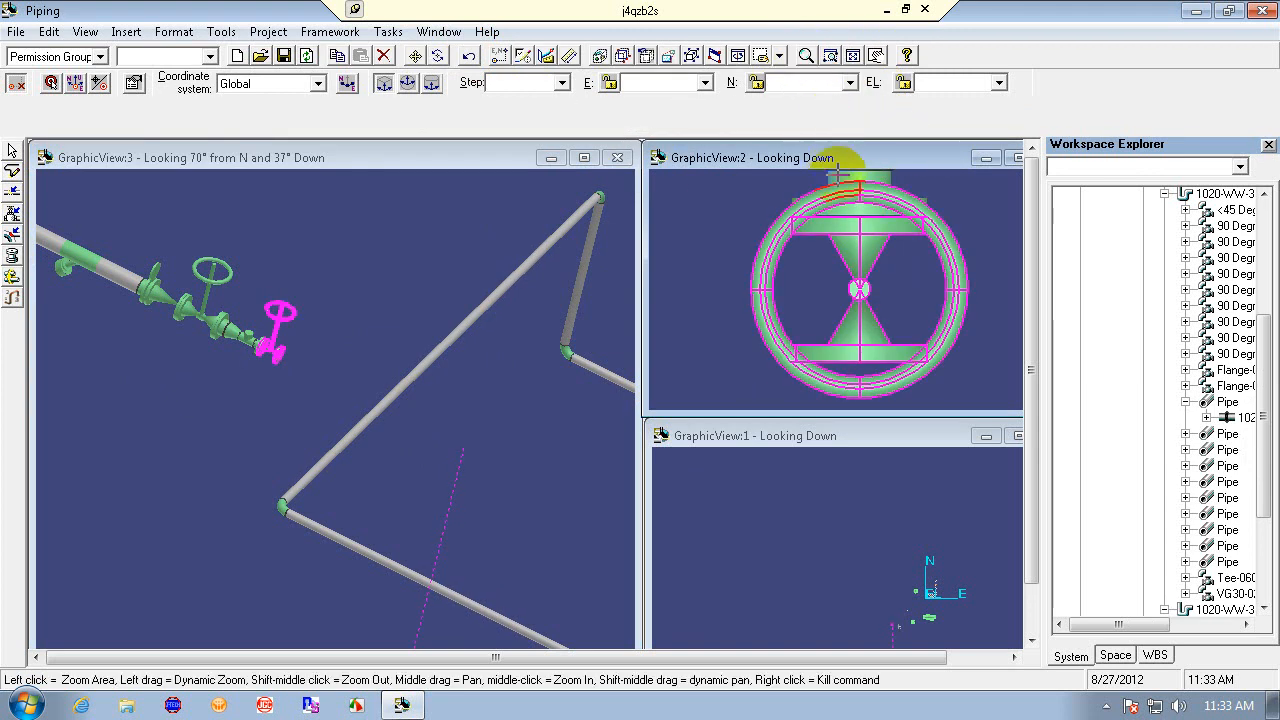
pyautogui.moveTo(843, 205)
pyautogui.mouseDown()
pyautogui.moveTo(890, 411)
pyautogui.moveTo(826, 203)
pyautogui.moveTo(914, 366)
pyautogui.mouseUp()
pyautogui.moveTo(840, 210); pyautogui.dragTo(904, 386)
pyautogui.click(906, 394)
pyautogui.rightClick(768, 196)
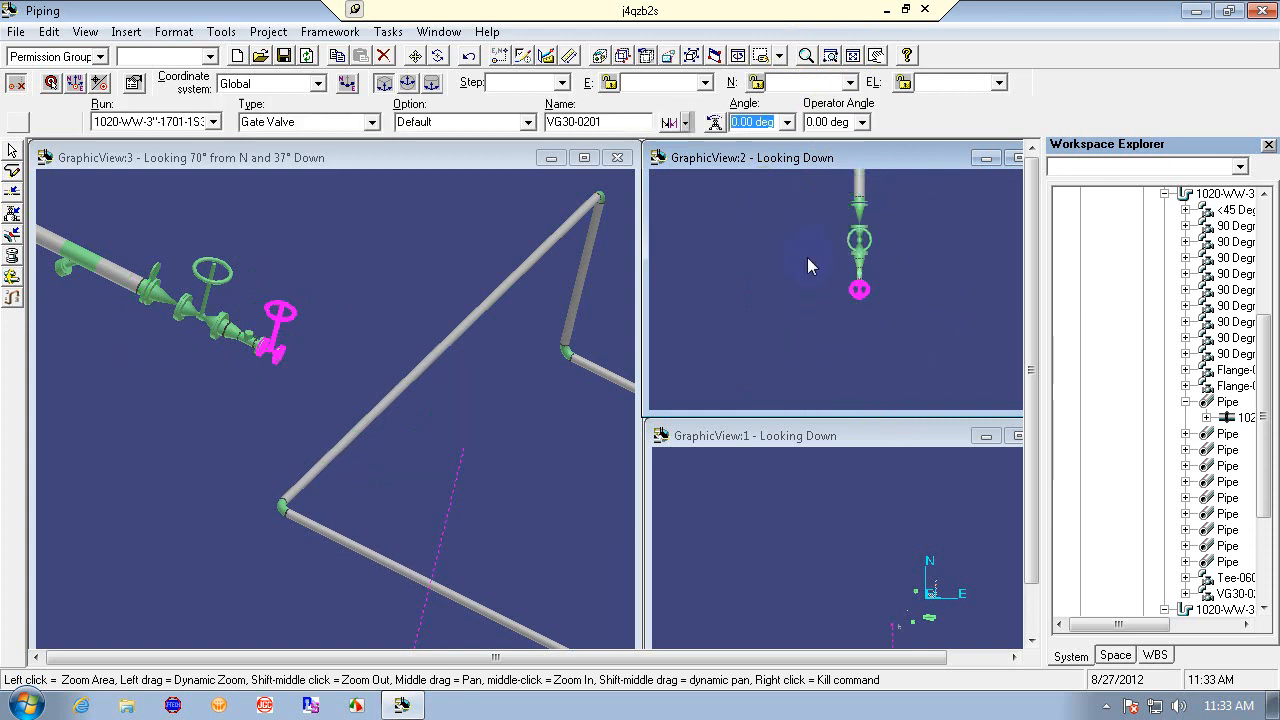
pyautogui.moveTo(767, 206); pyautogui.dragTo(881, 371)
pyautogui.click(807, 55)
pyautogui.rightClick(881, 371)
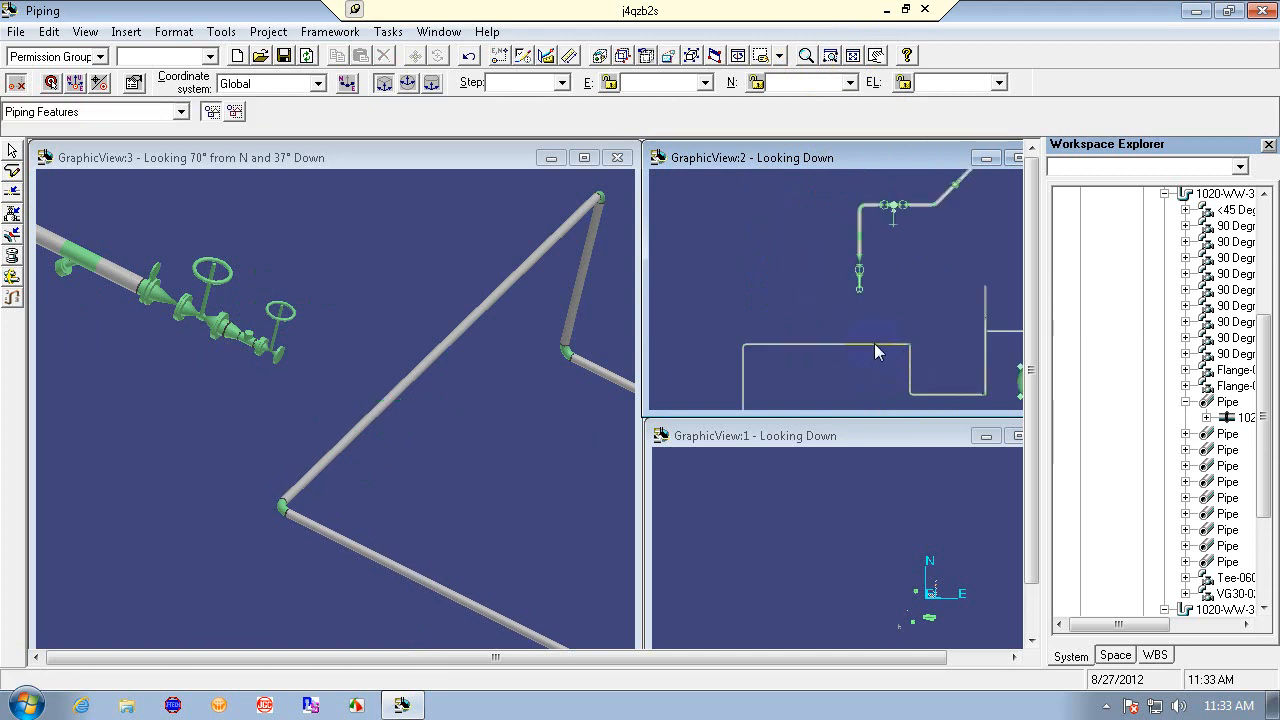
# - Try again to route a leg from the gate valve end to the diagonal pipe in the plan view, then undo it
pyautogui.click(12, 170)
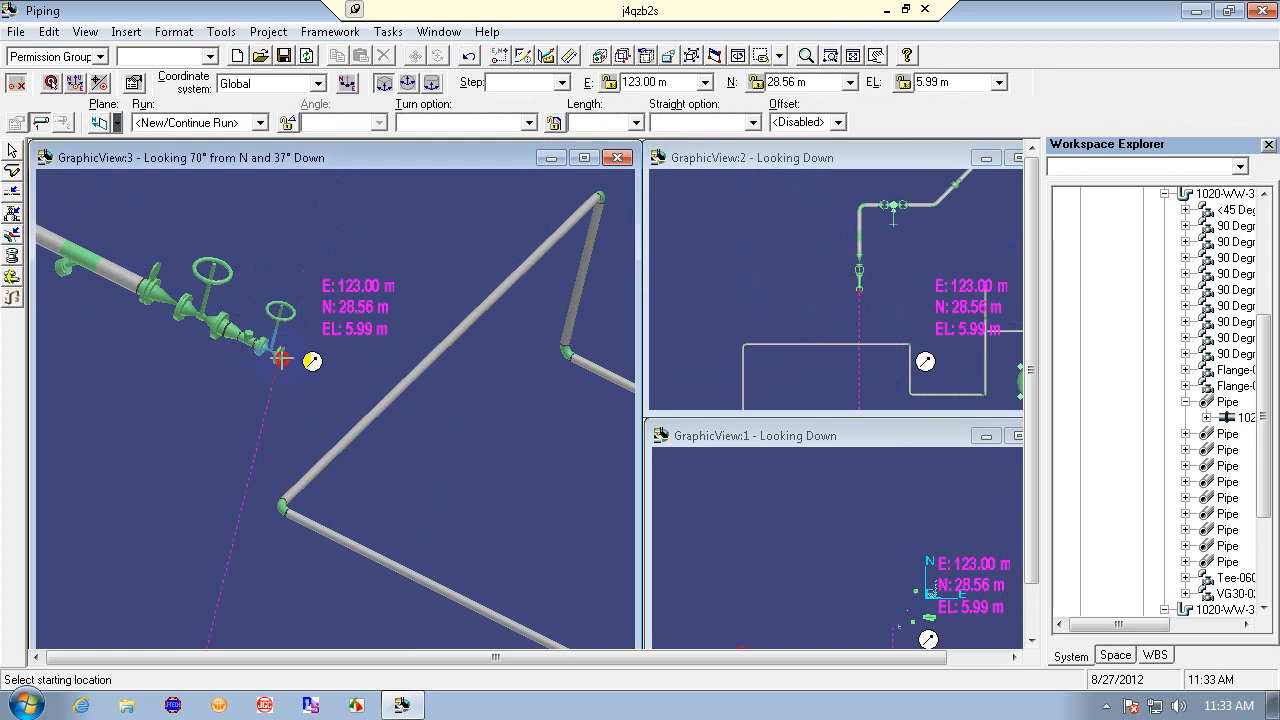
pyautogui.click(285, 352)
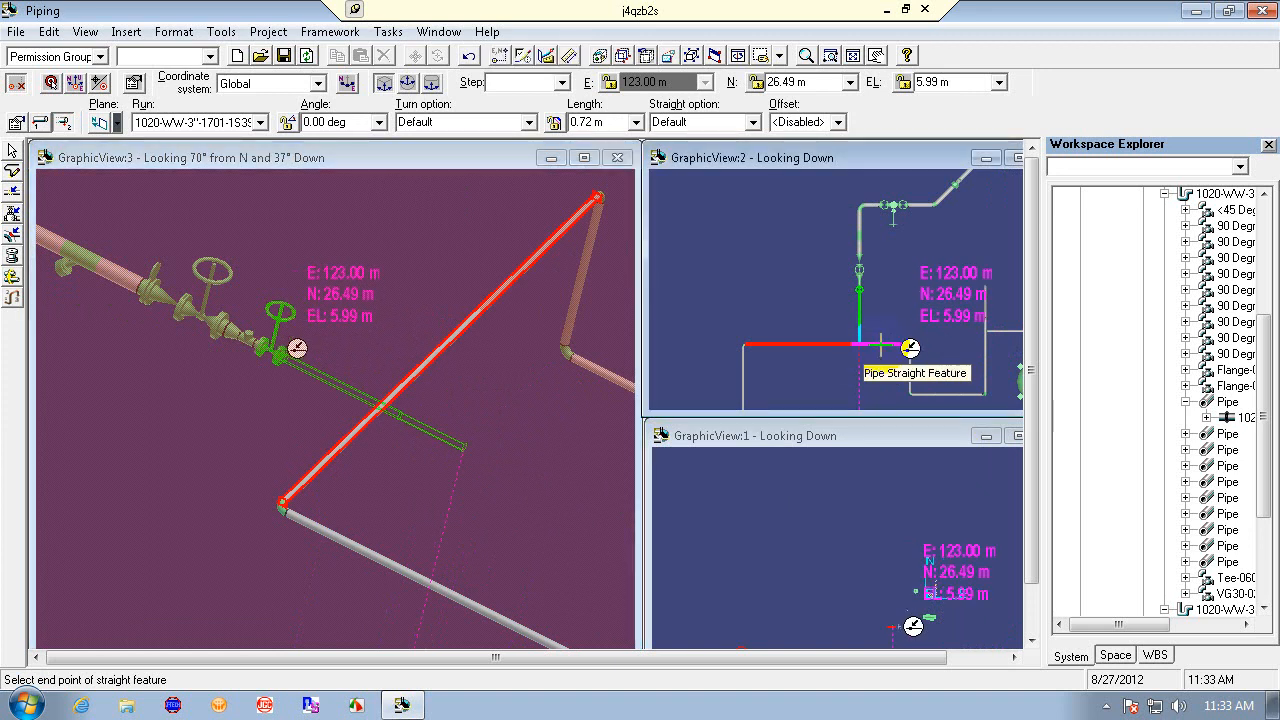
pyautogui.click(880, 345)
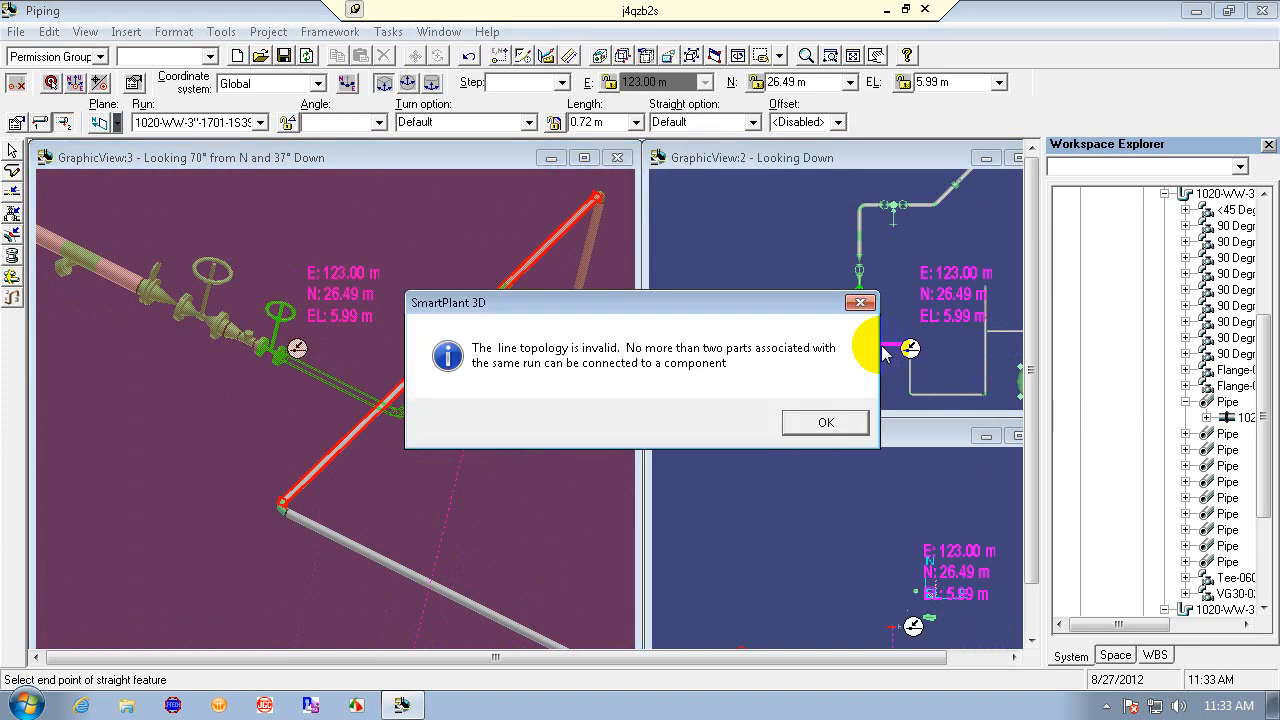
pyautogui.click(860, 302)
pyautogui.click(836, 352)
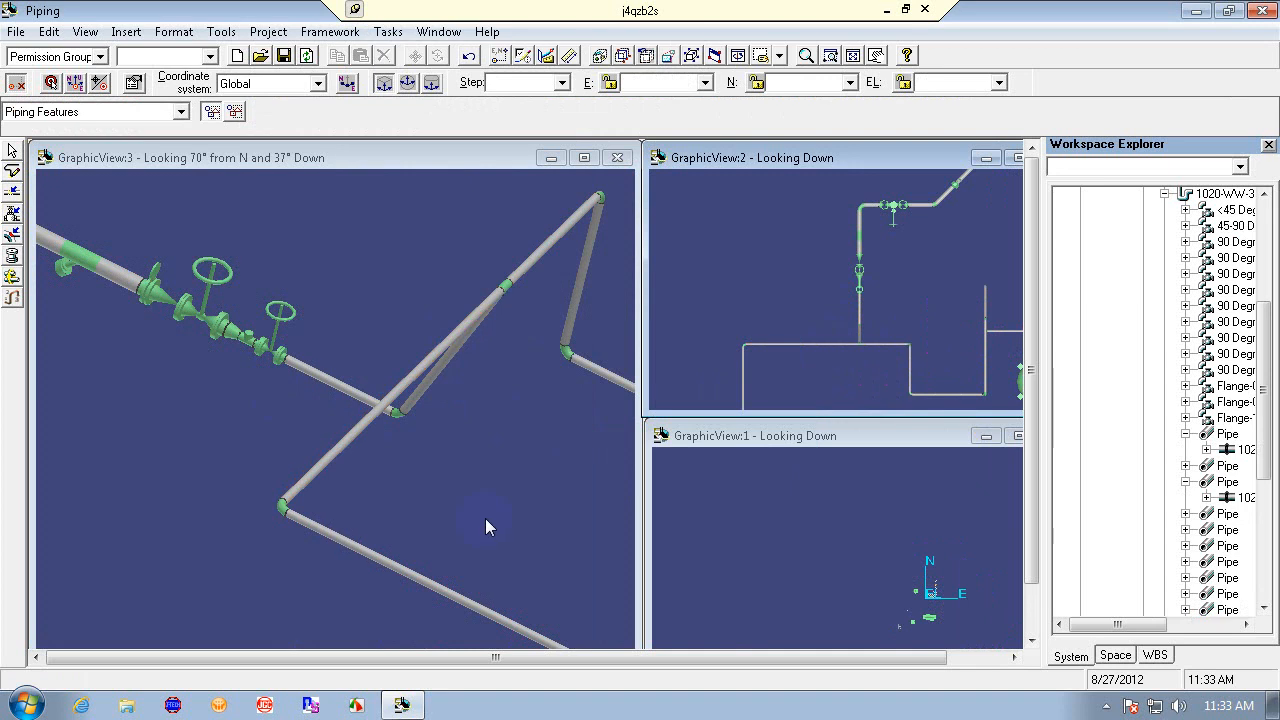
pyautogui.click(831, 159)
pyautogui.click(692, 56)
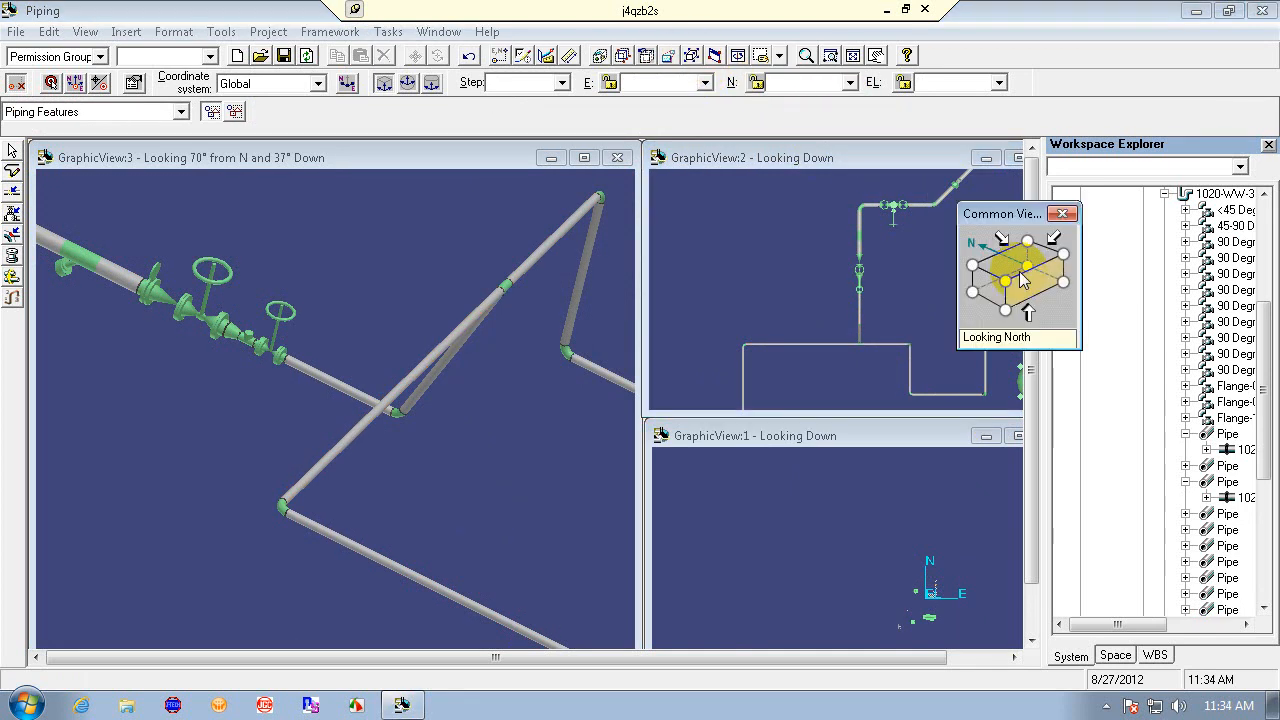
pyautogui.click(985, 290)
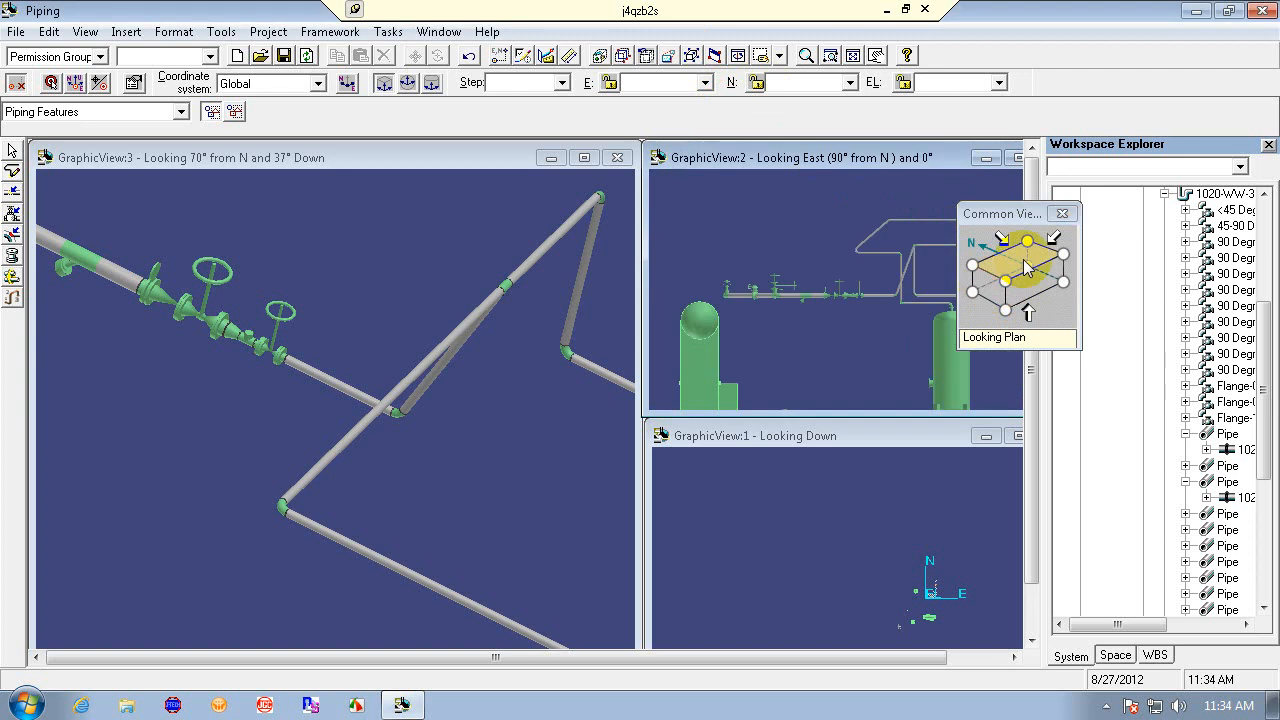
pyautogui.moveTo(1023, 214); pyautogui.dragTo(1139, 206)
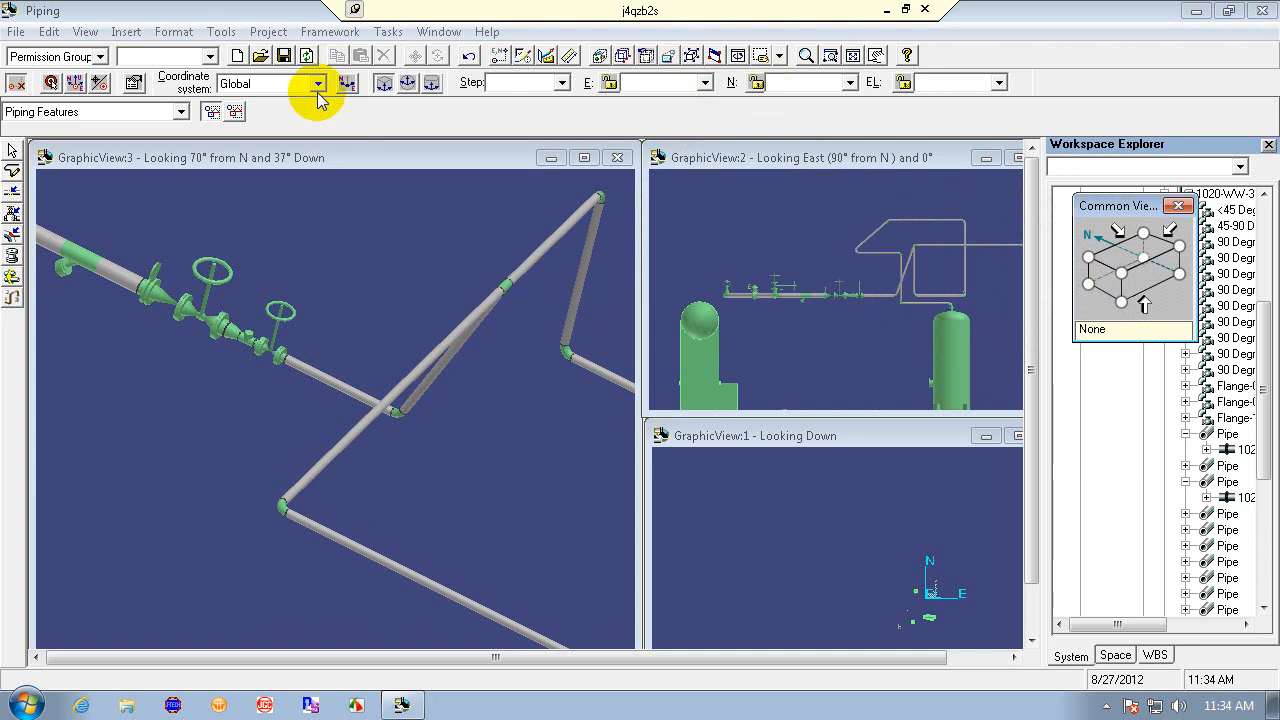
pyautogui.click(470, 57)
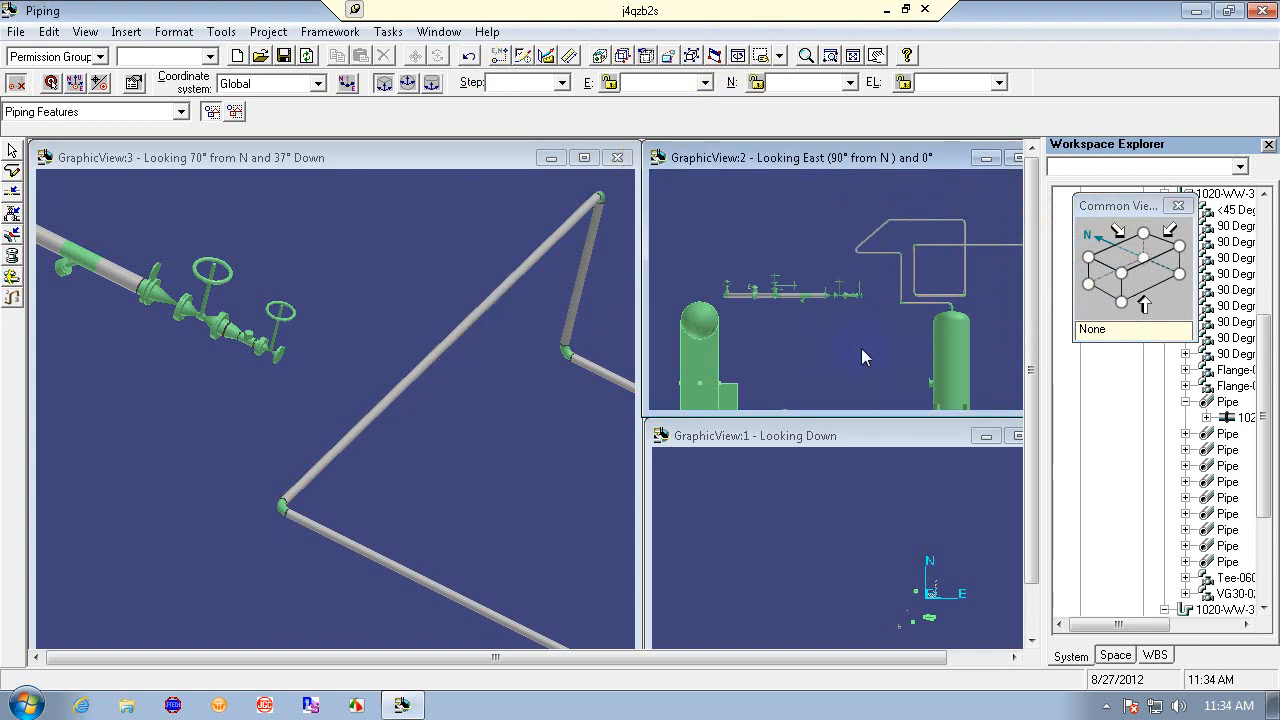
# - Route a straight leg from the gate valve's open end to the top of the diagonal pipe, closing the message, and undo the routed leg
pyautogui.click(13, 192)
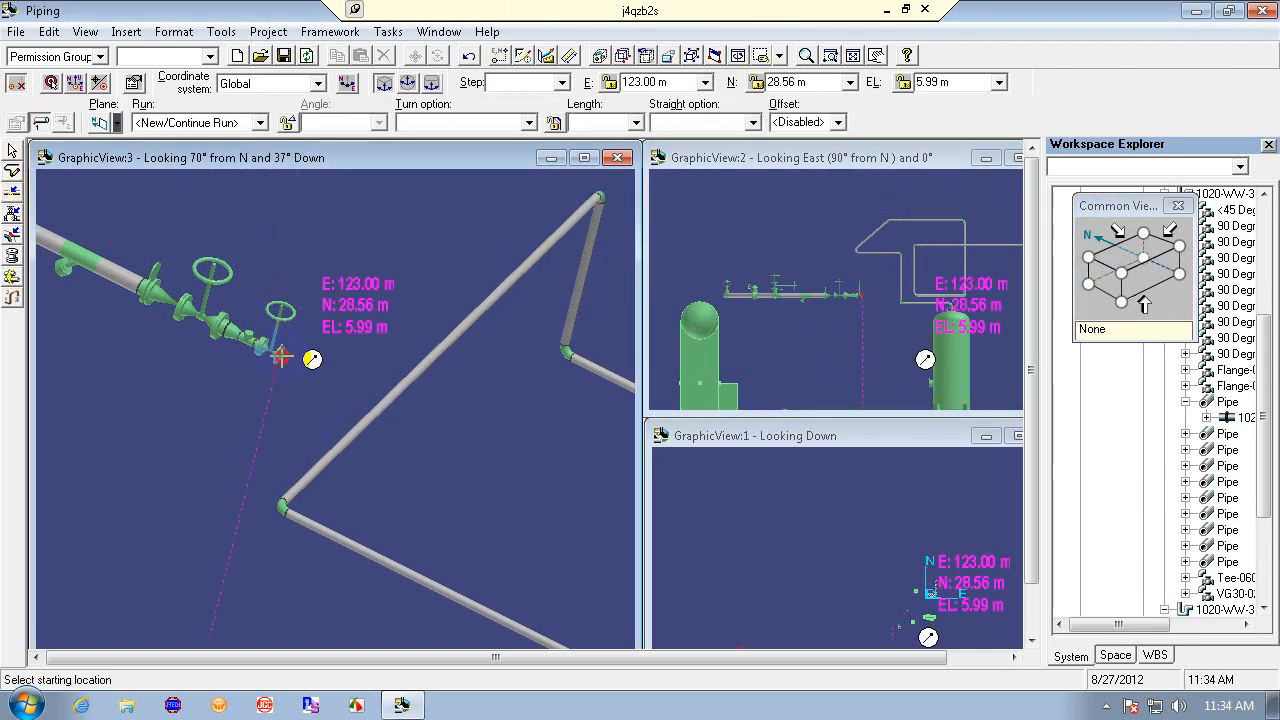
pyautogui.click(282, 357)
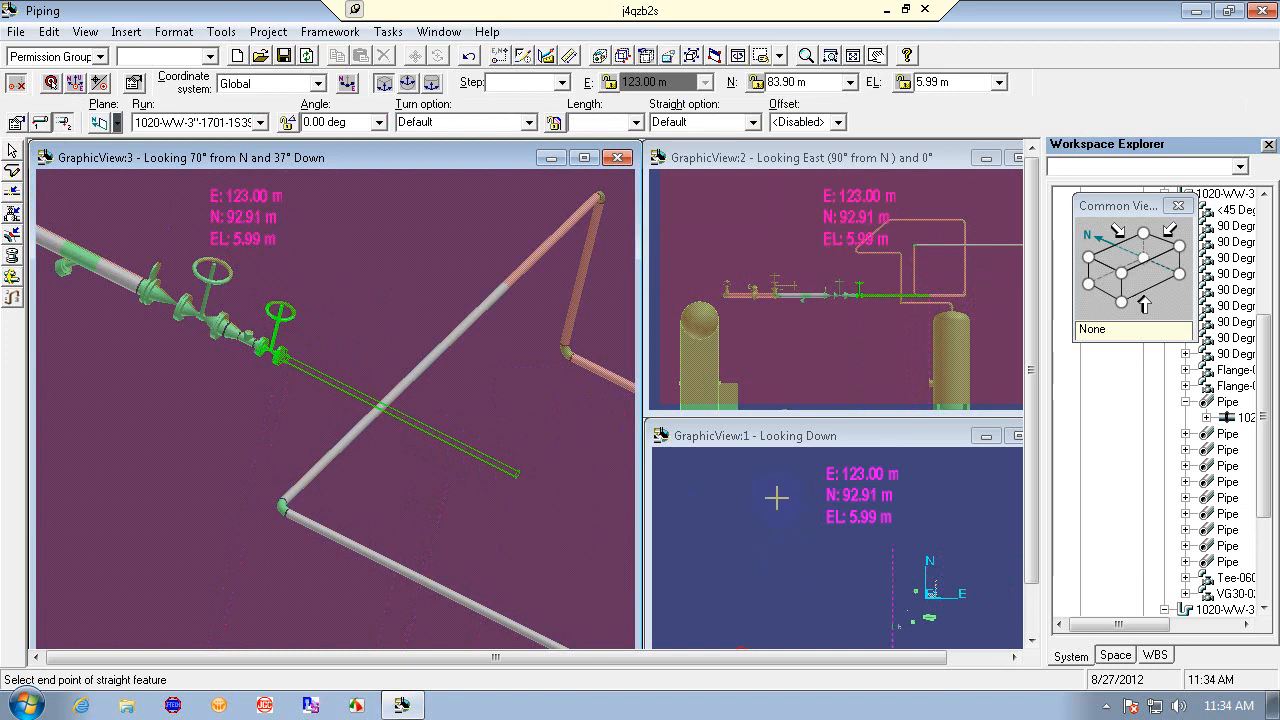
pyautogui.click(594, 195)
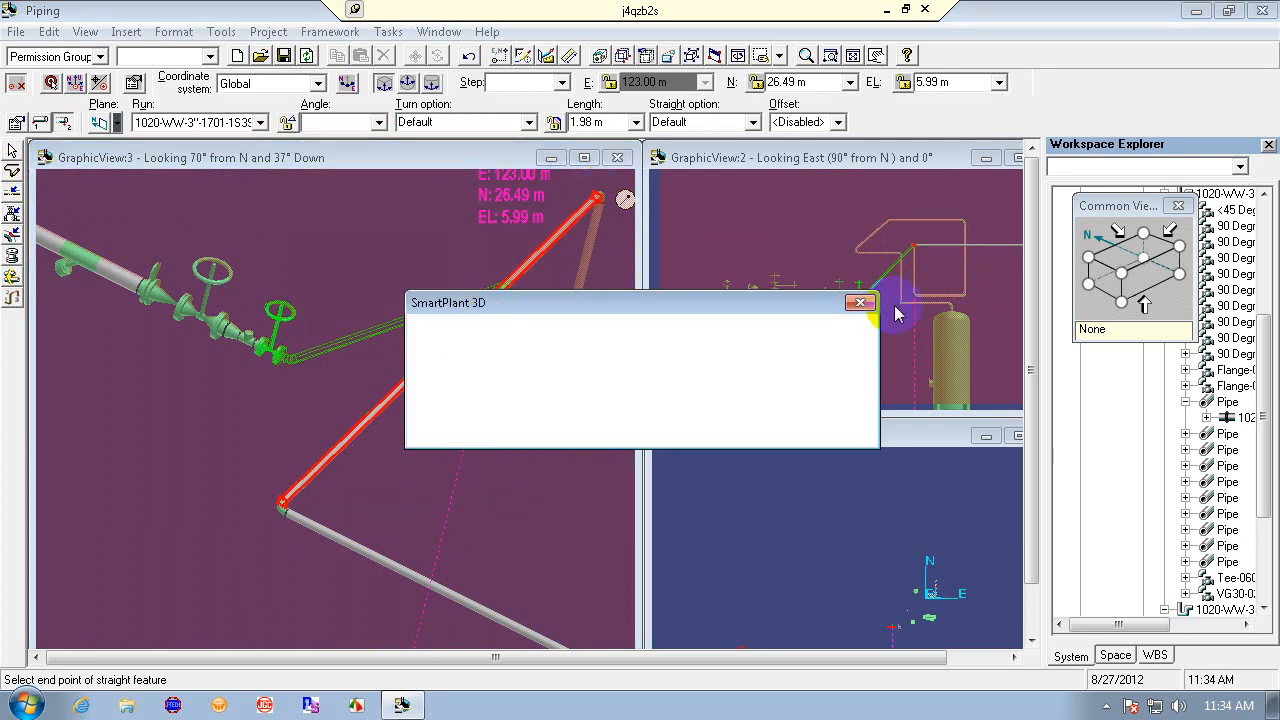
pyautogui.click(858, 301)
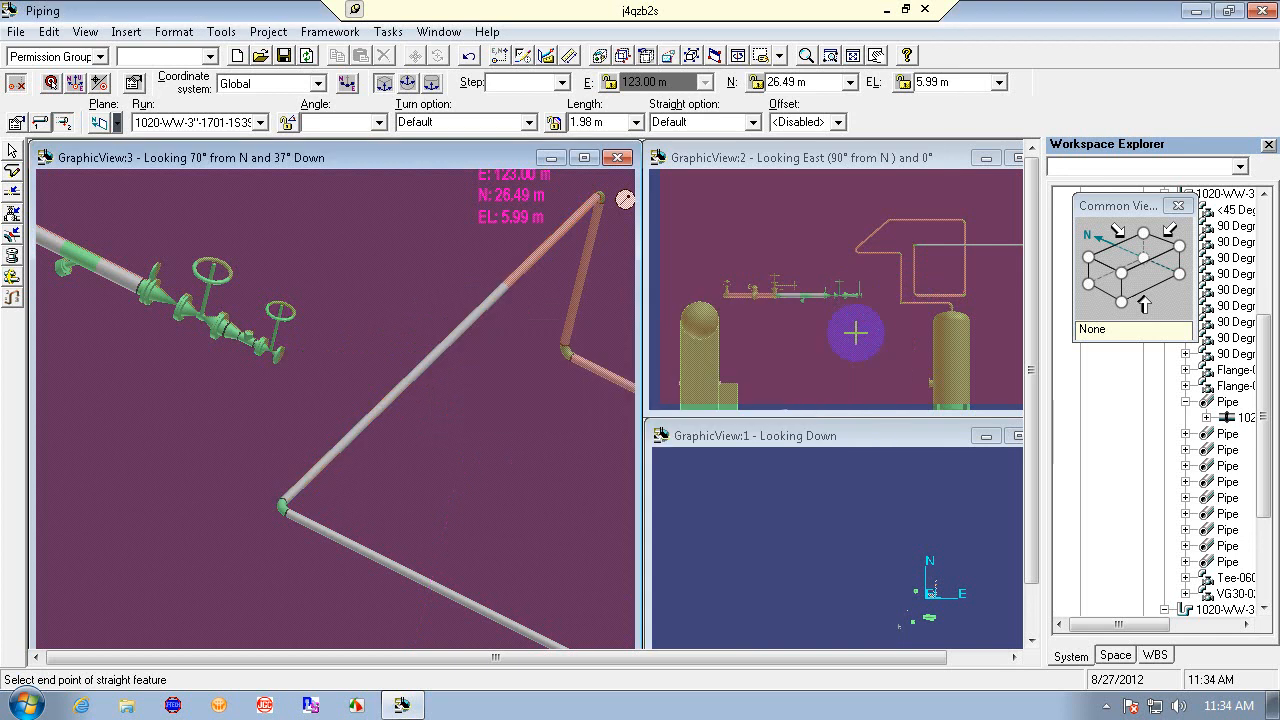
pyautogui.rightClick(503, 420)
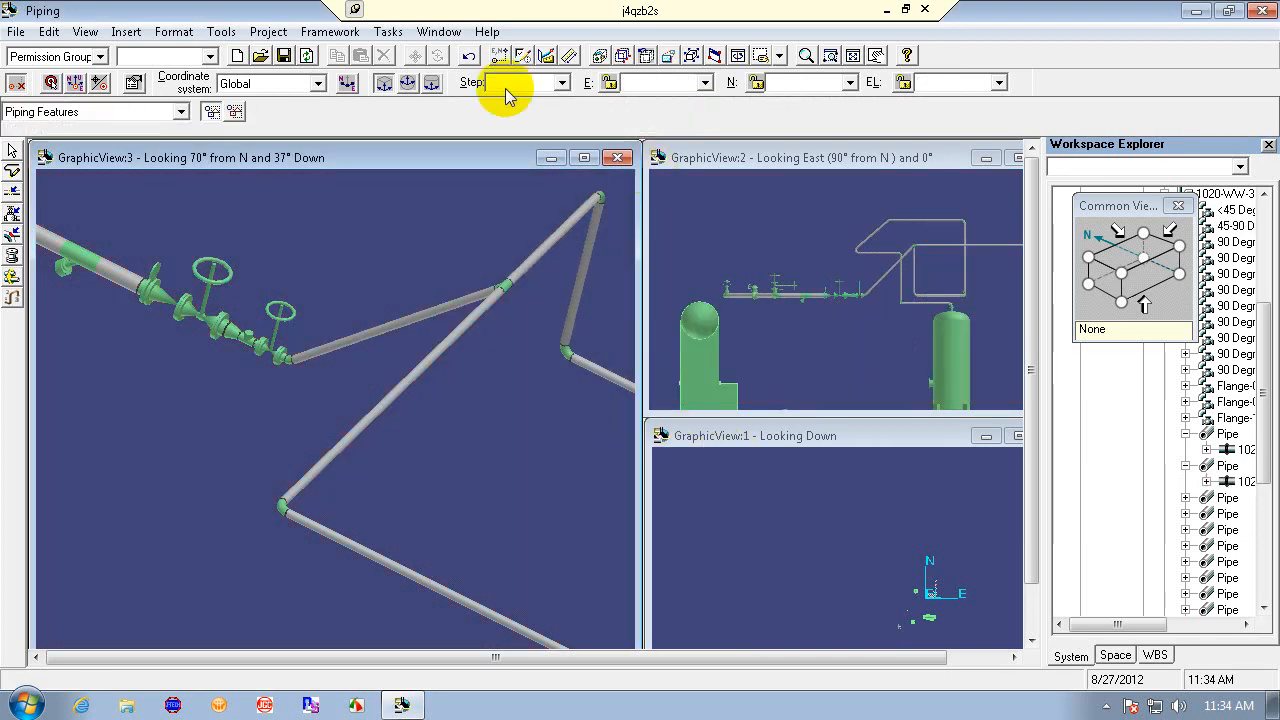
pyautogui.click(469, 56)
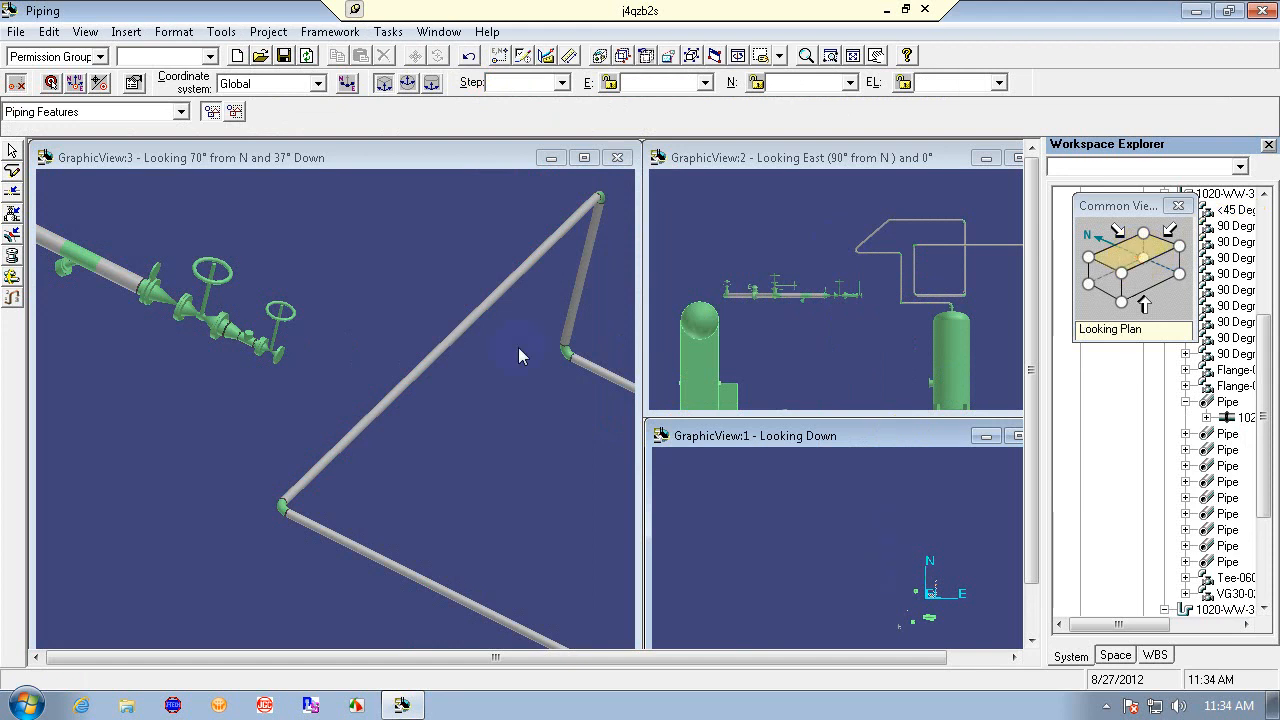
pyautogui.click(275, 350)
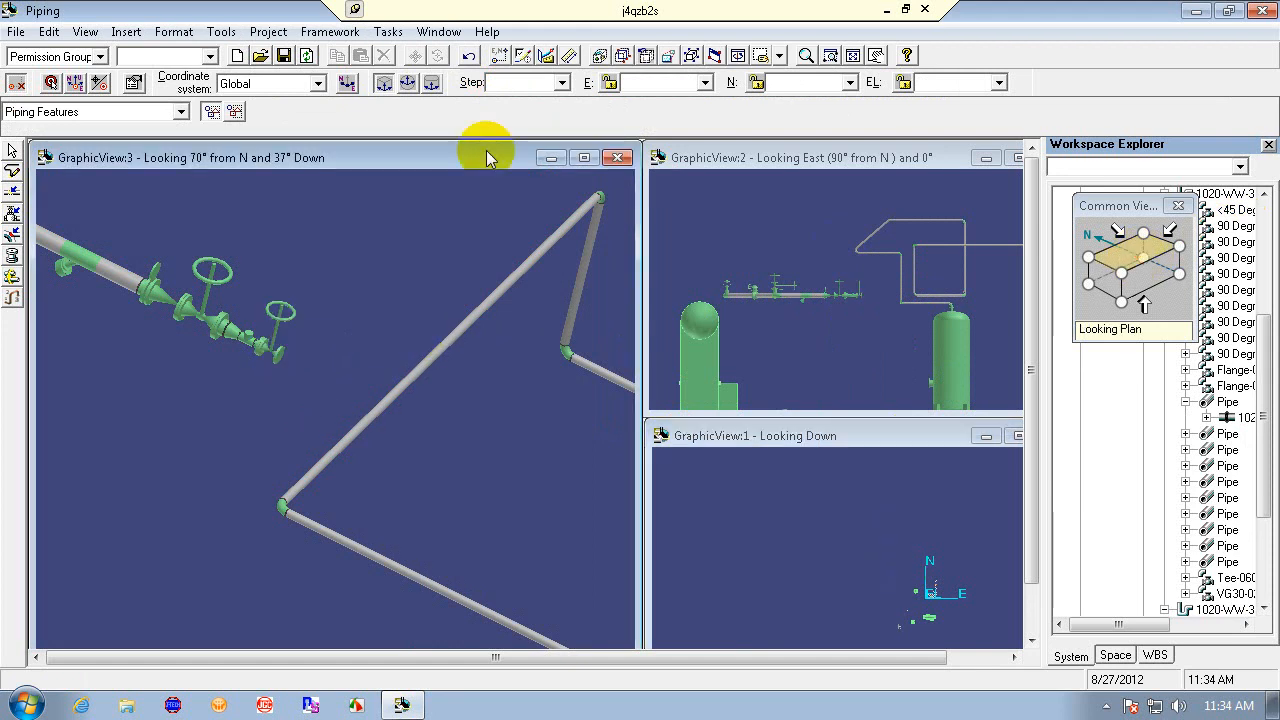
pyautogui.click(852, 56)
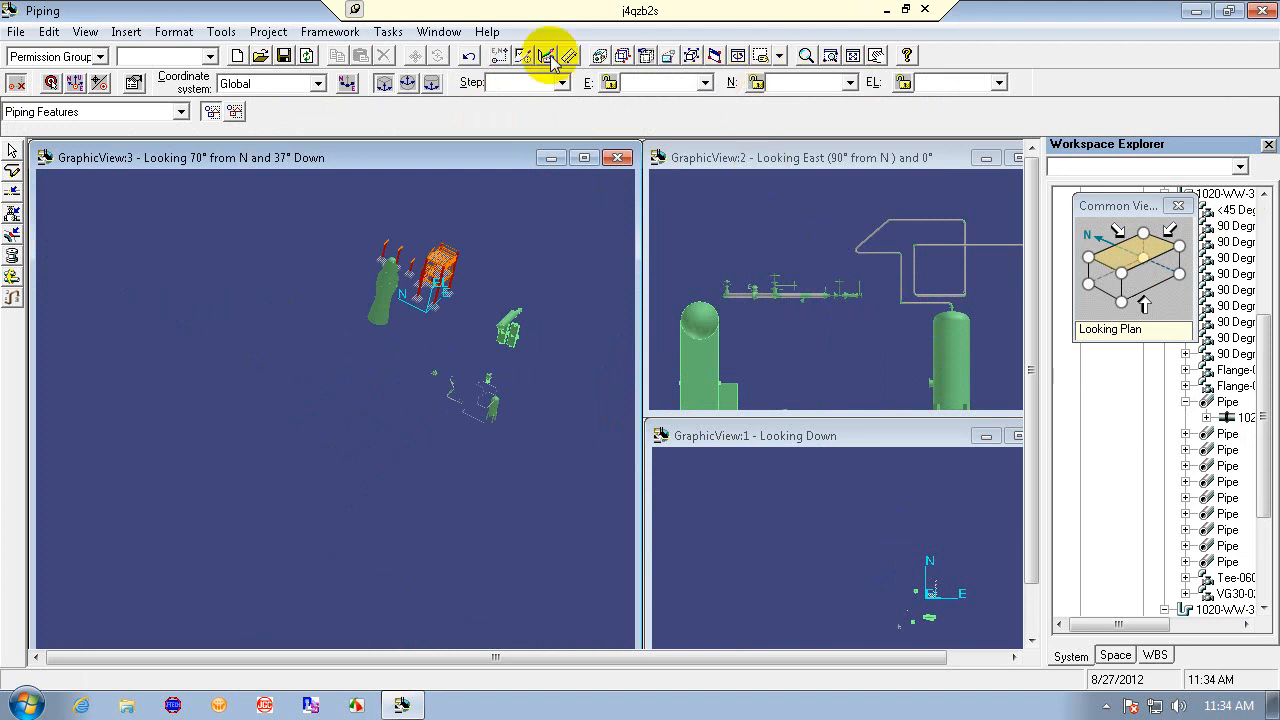
pyautogui.click(85, 32)
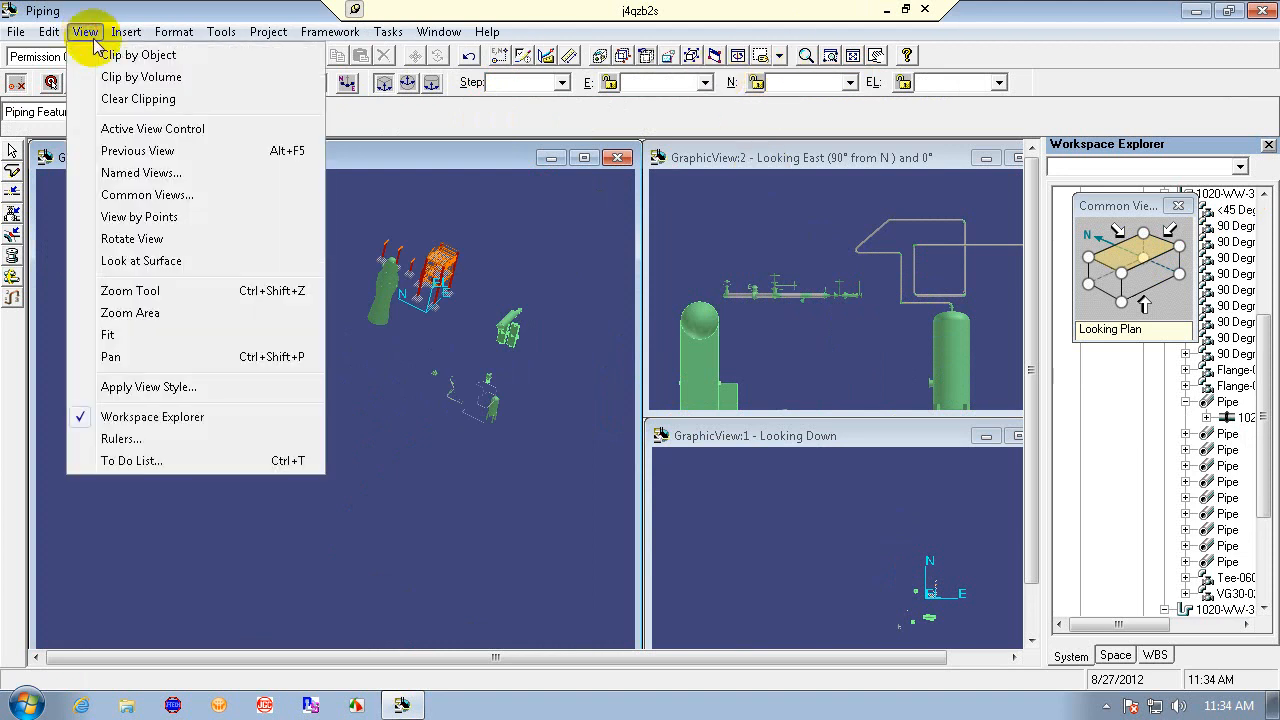
pyautogui.click(168, 152)
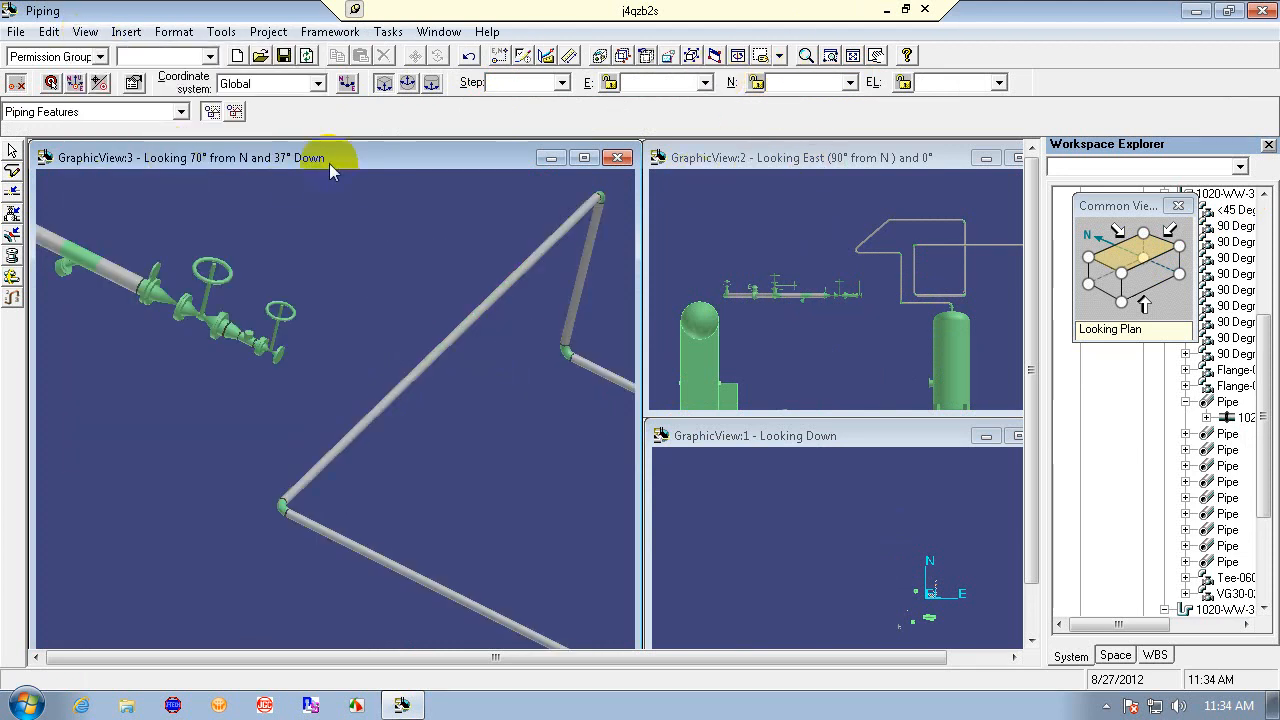
# - Select the gate valve, fit the plan view to it, and zoom that view out to frame its neighbouring pipes
pyautogui.click(272, 345)
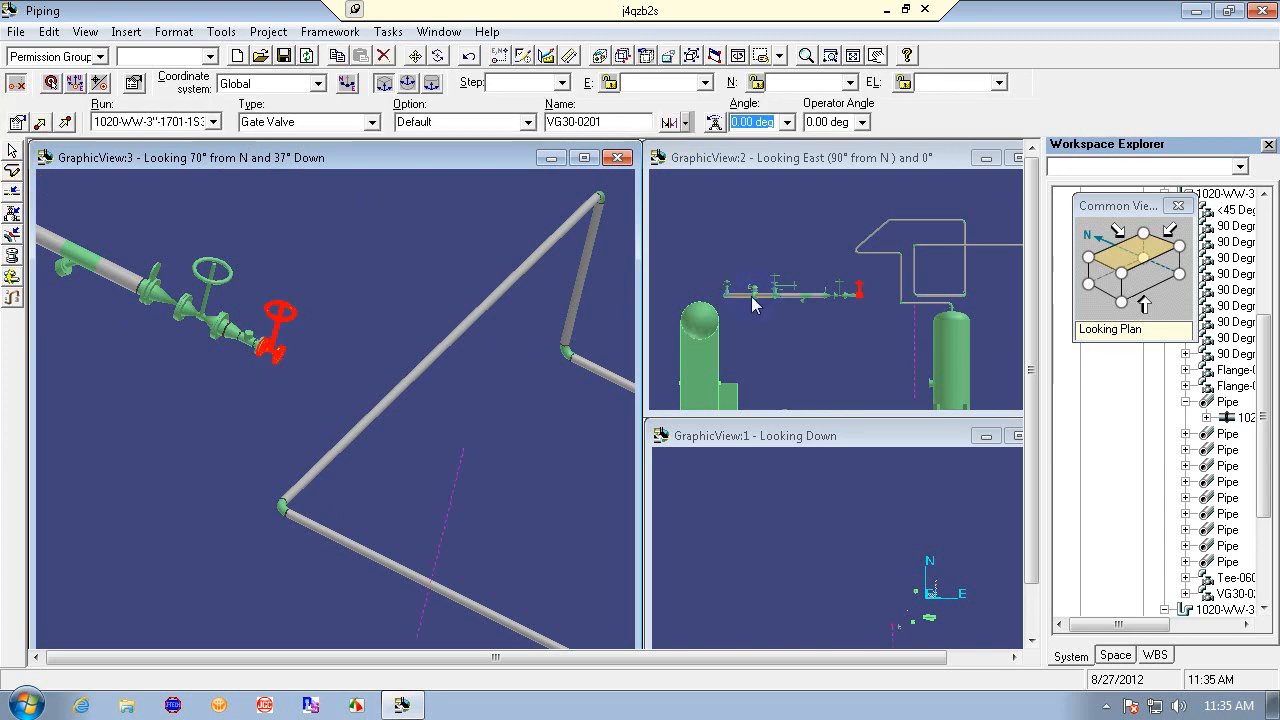
pyautogui.click(860, 437)
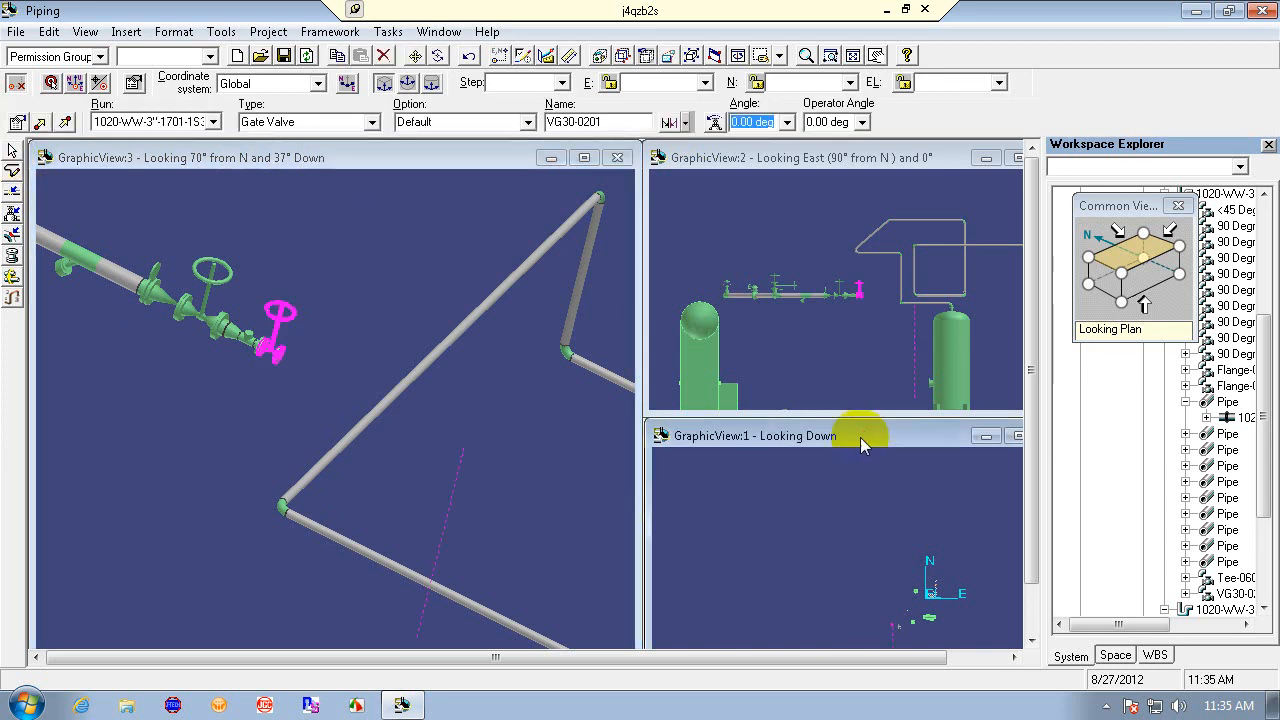
pyautogui.click(854, 55)
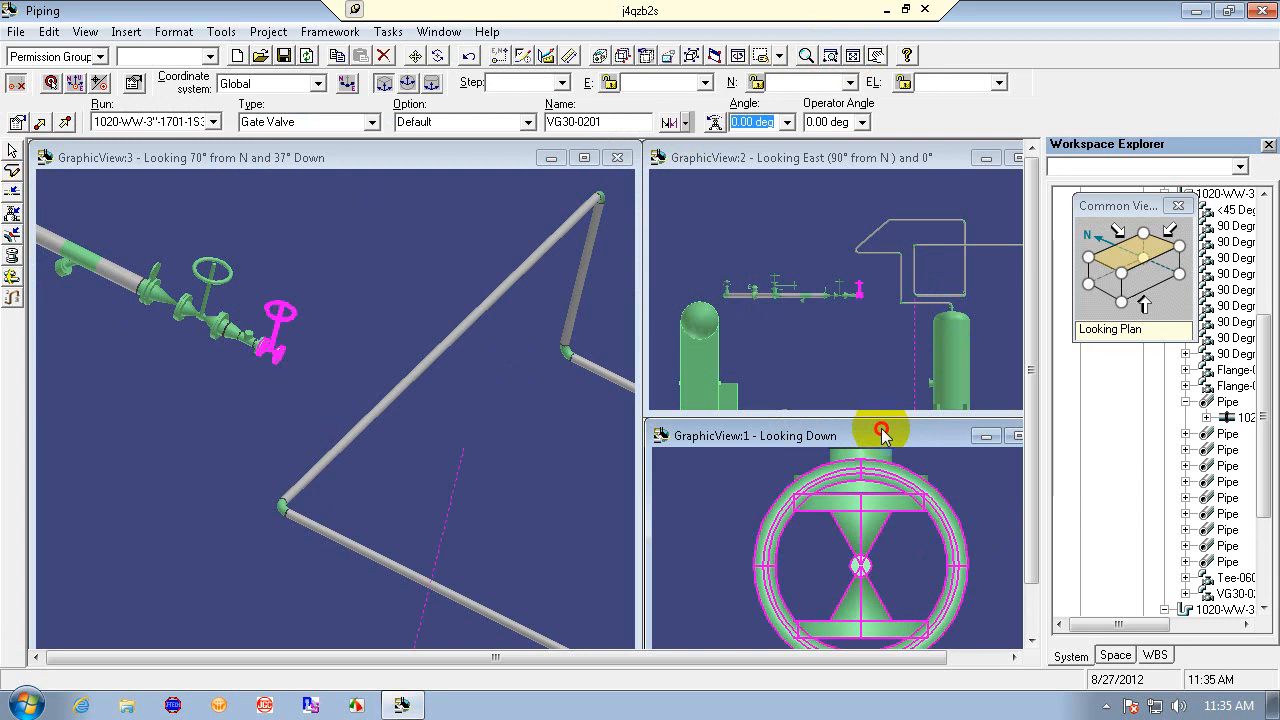
pyautogui.click(806, 55)
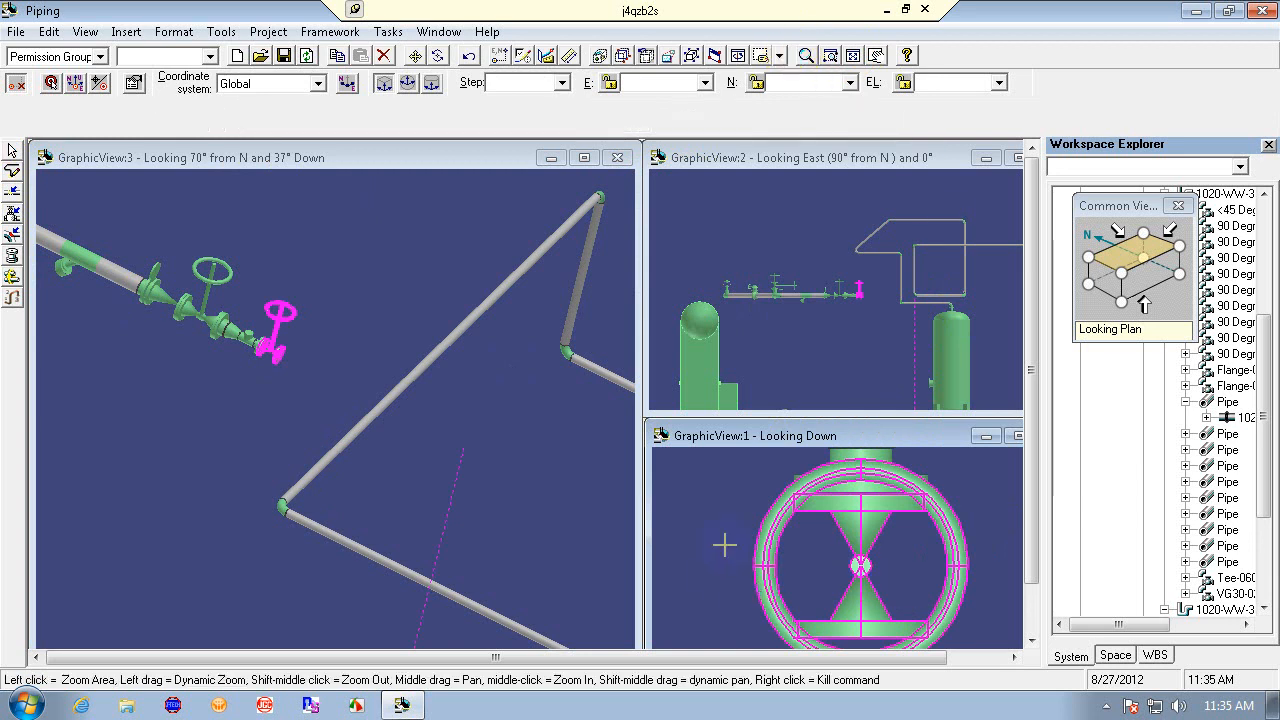
pyautogui.moveTo(791, 528); pyautogui.dragTo(824, 557)
pyautogui.click(878, 57)
pyautogui.rightClick(824, 557)
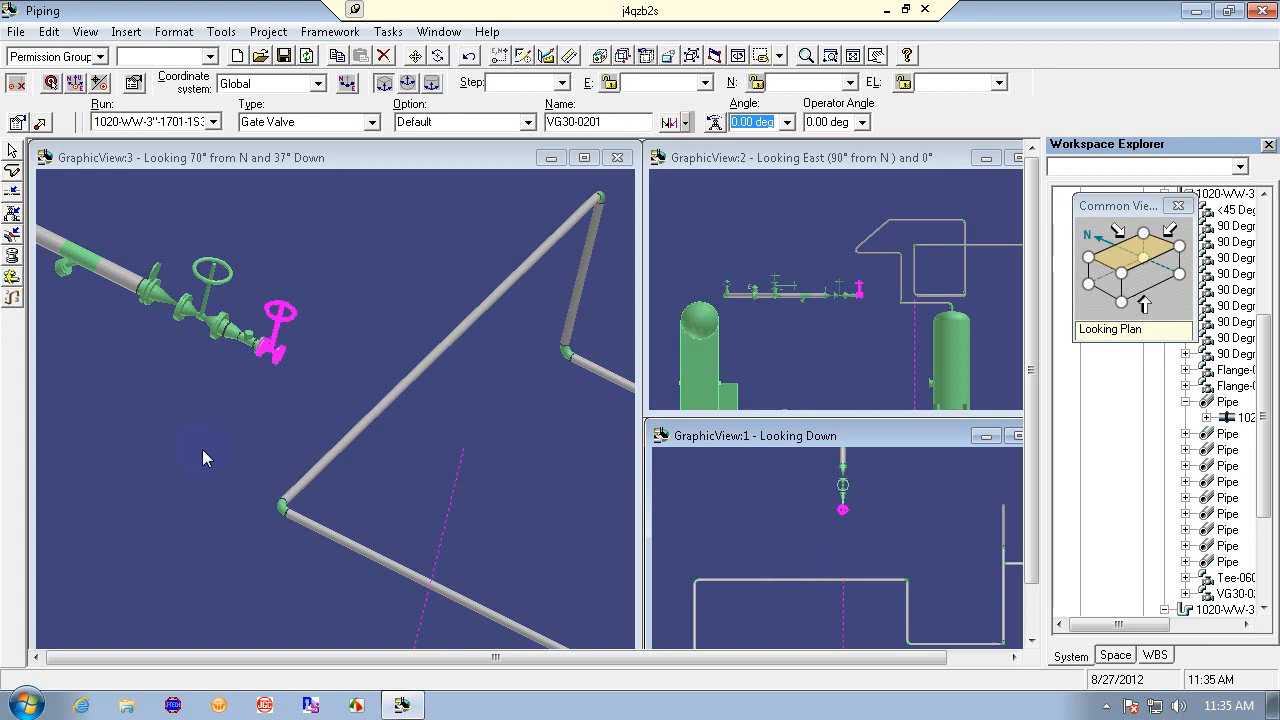
pyautogui.press('Escape')
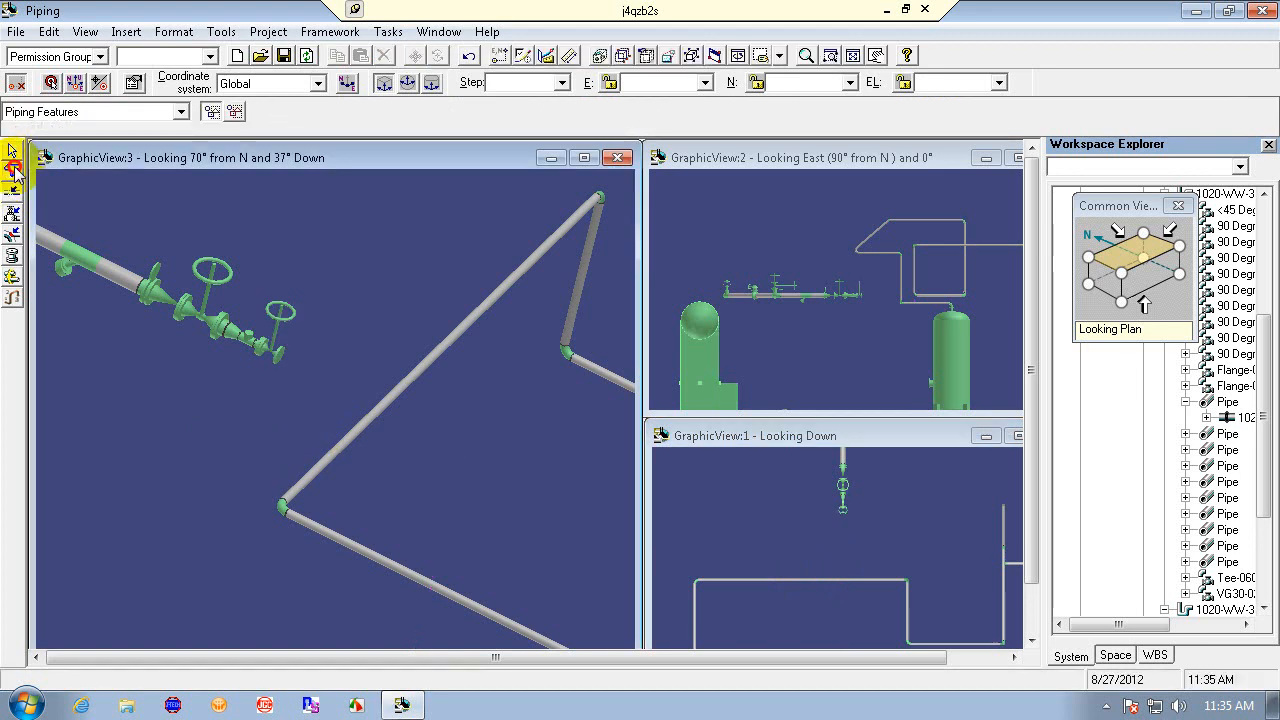
# - Route a leg from the gate valve end with a different routing plane toward the diagonal pipe's elbow, acknowledge the message, then undo it
pyautogui.click(12, 171)
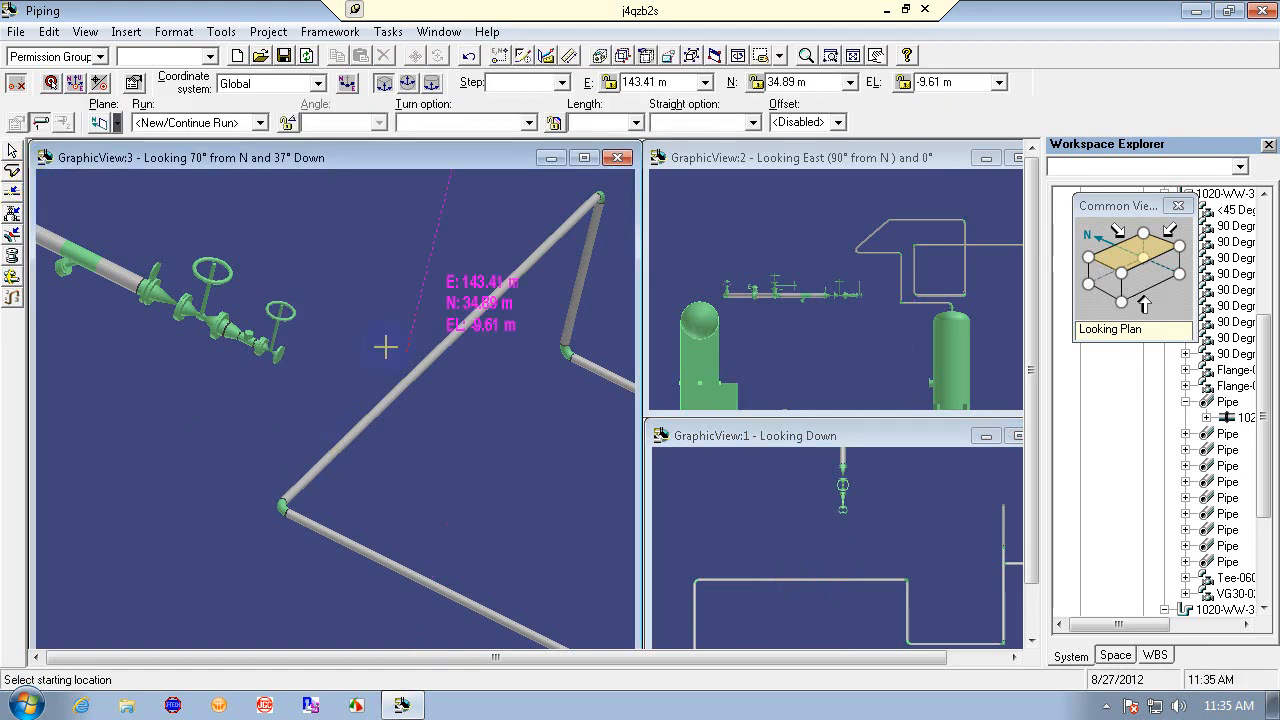
pyautogui.click(278, 356)
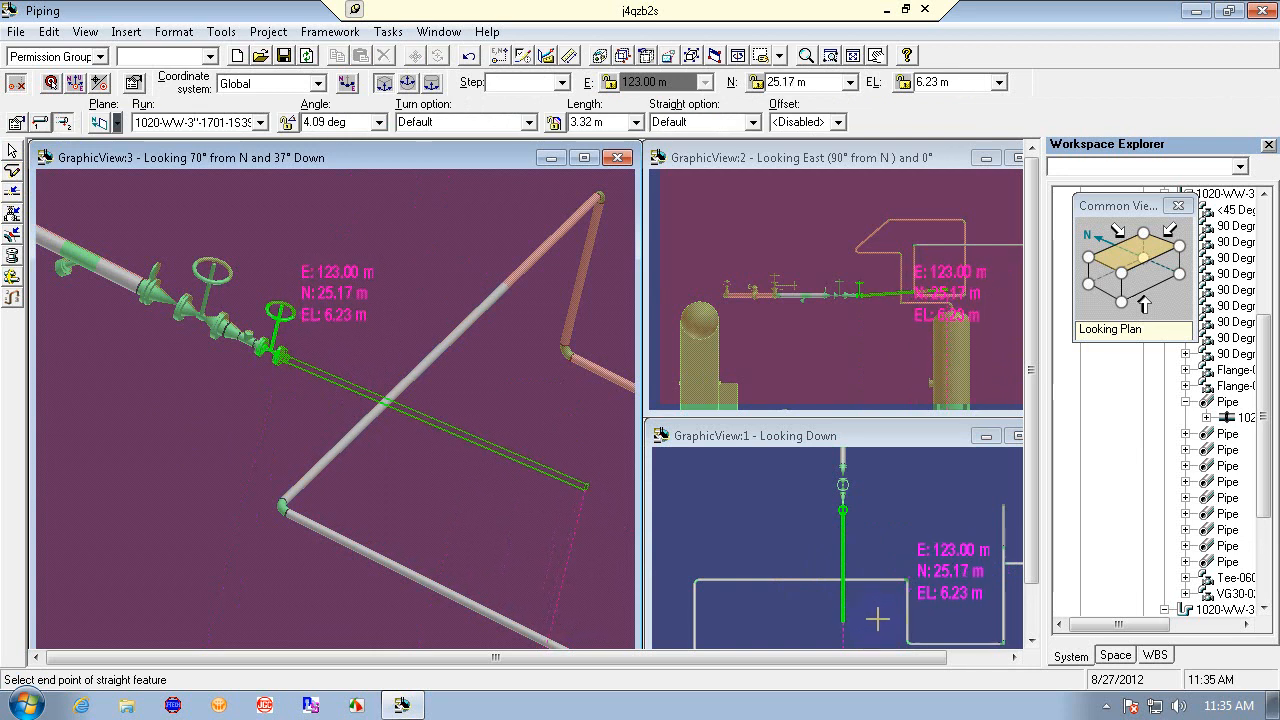
pyautogui.click(118, 125)
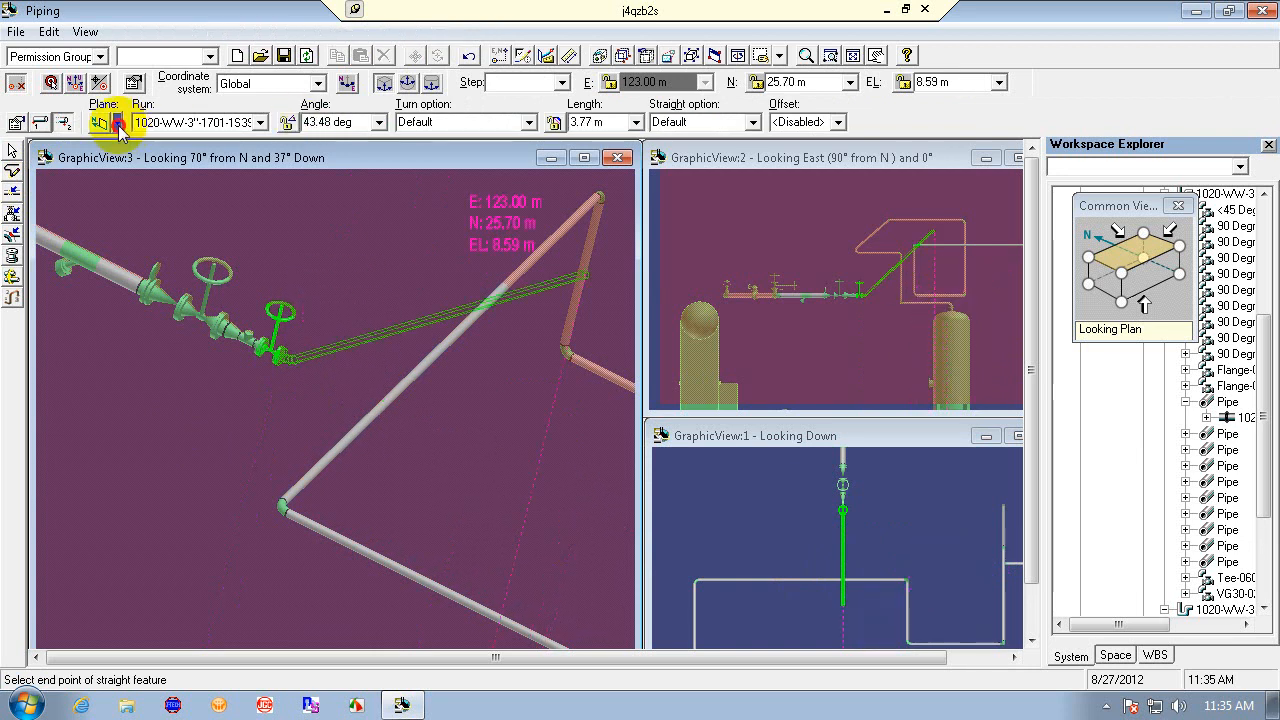
pyautogui.click(110, 198)
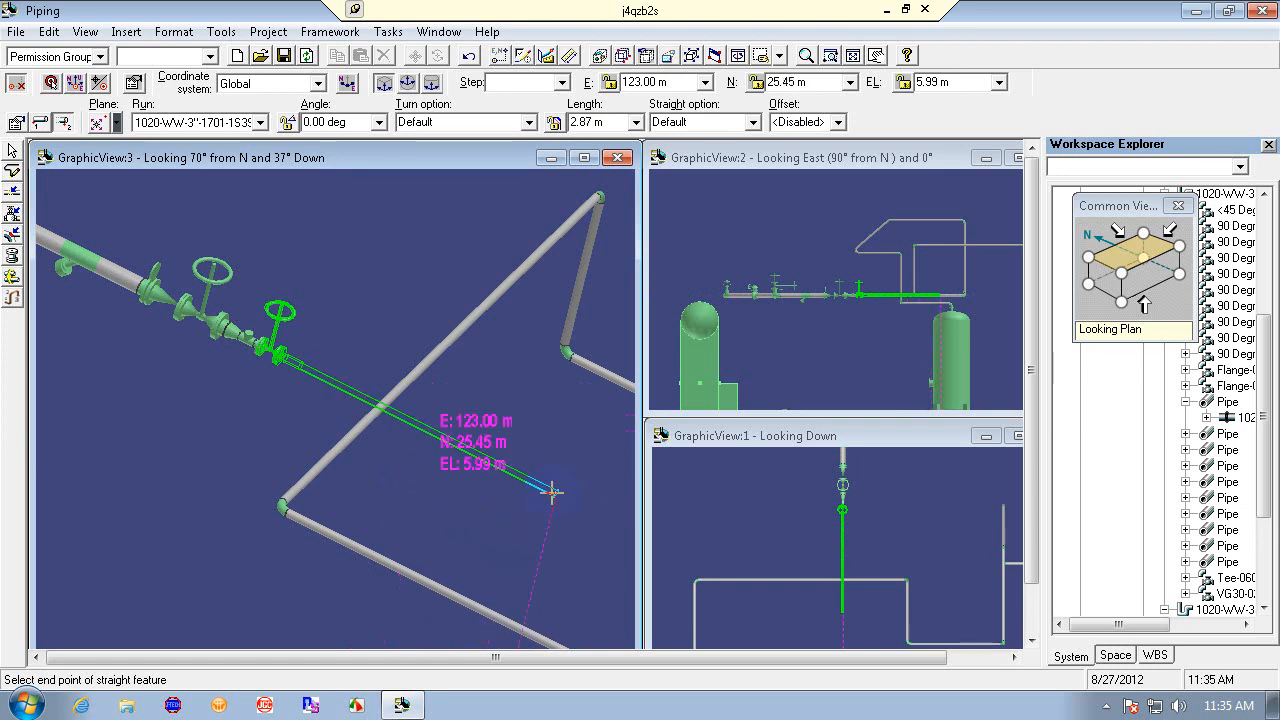
pyautogui.click(287, 497)
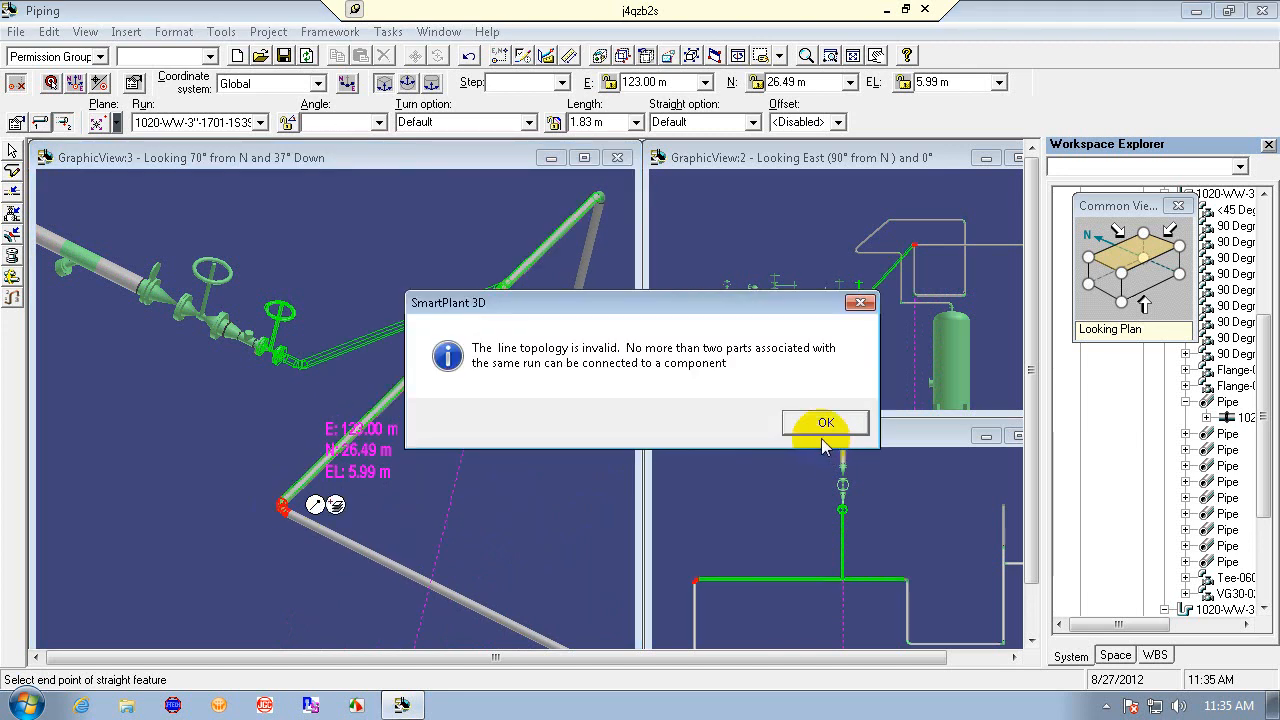
pyautogui.click(830, 424)
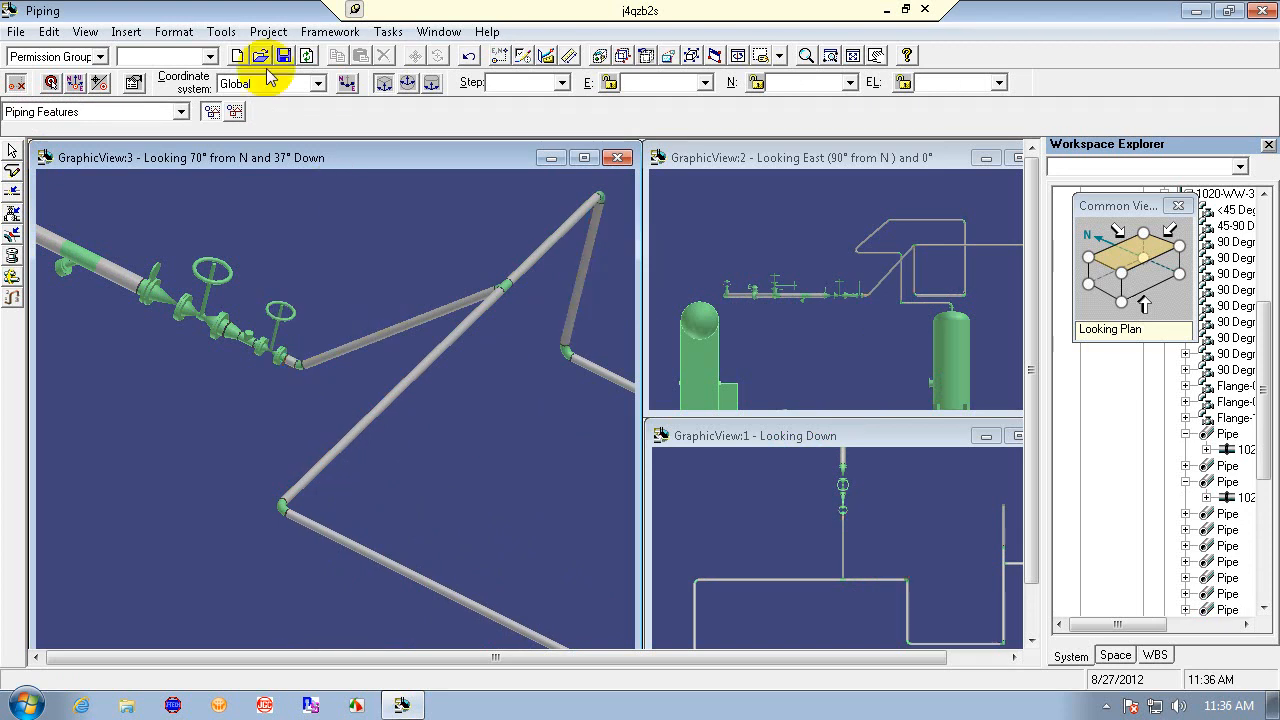
pyautogui.click(467, 57)
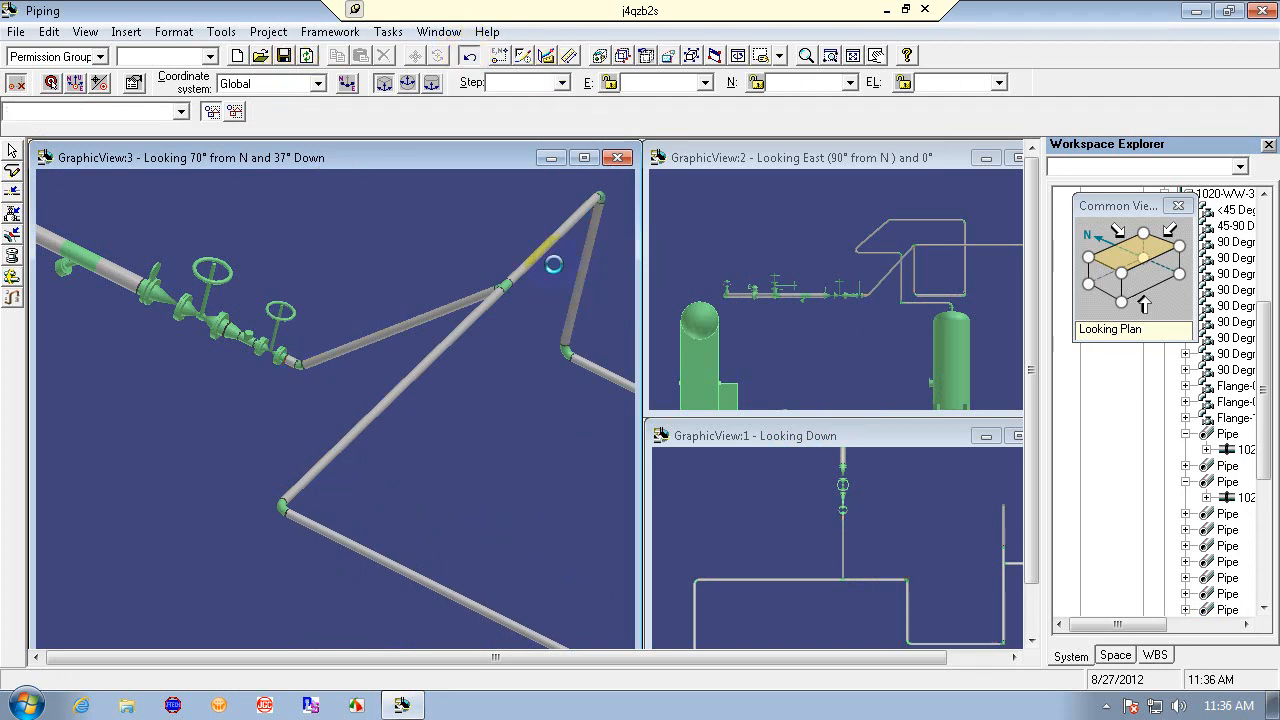
# - Start routing a new pipe leg from the gate valve's open end
pyautogui.click(12, 169)
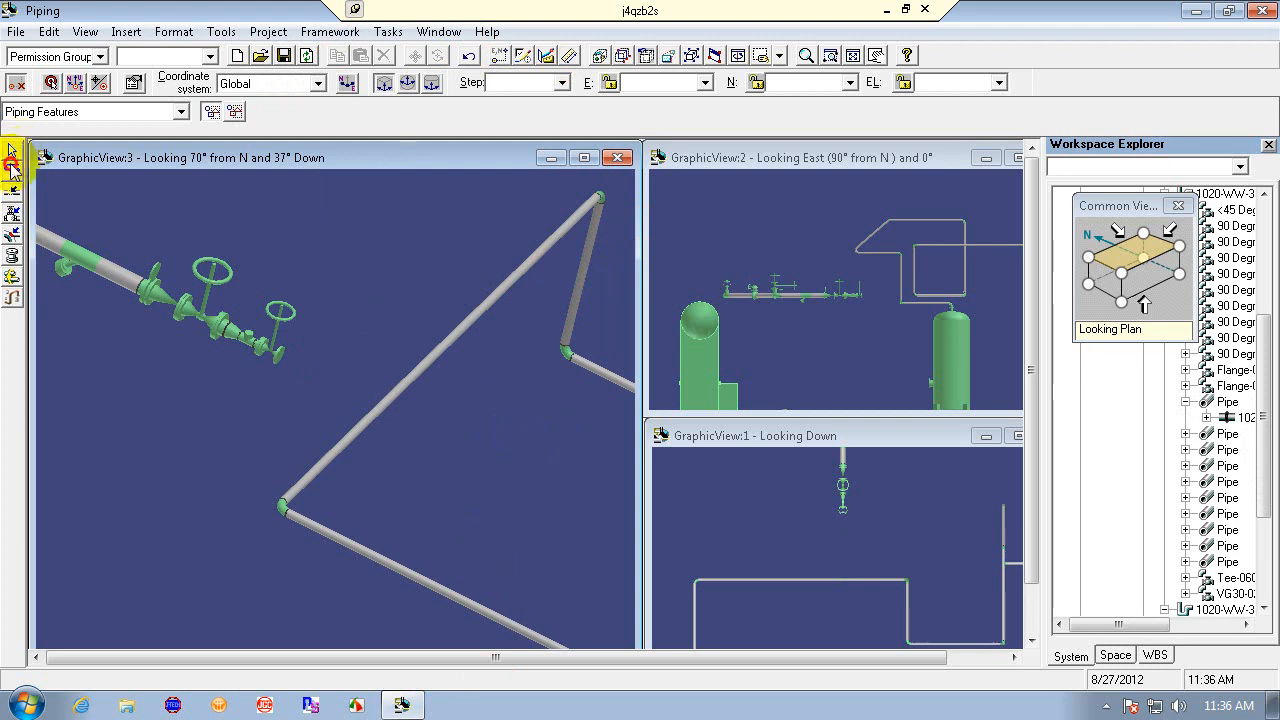
pyautogui.click(285, 358)
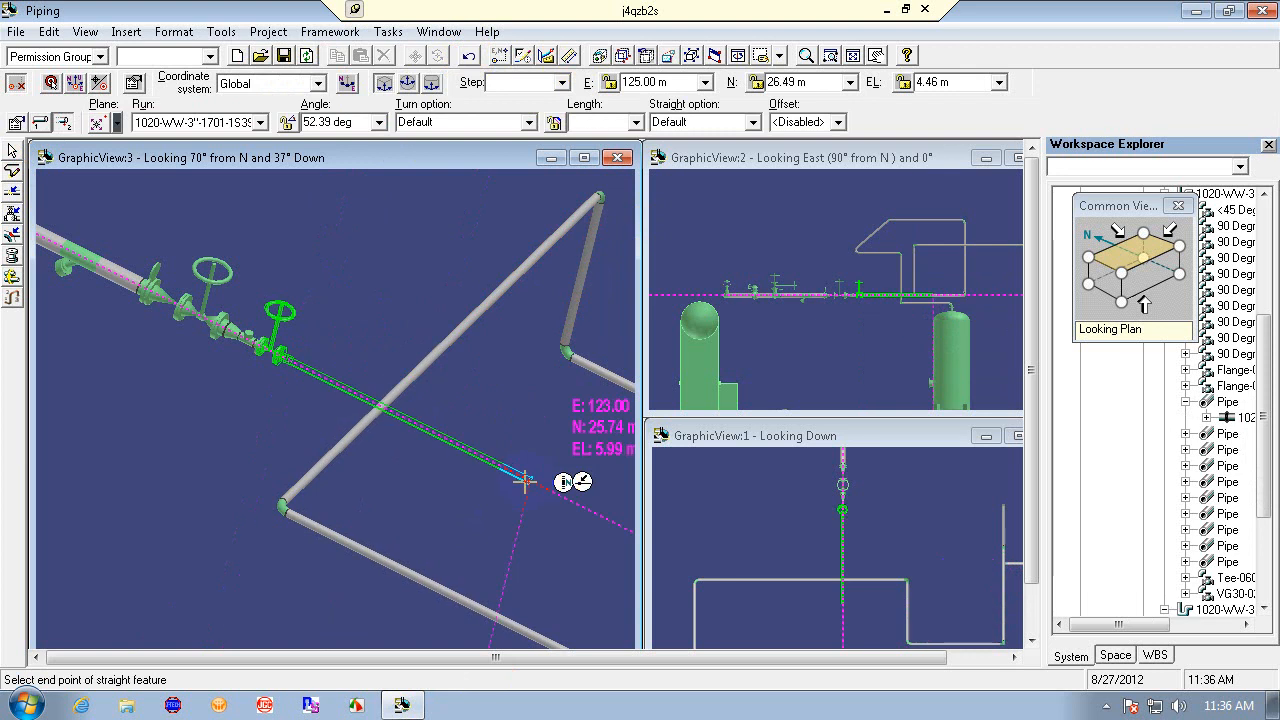
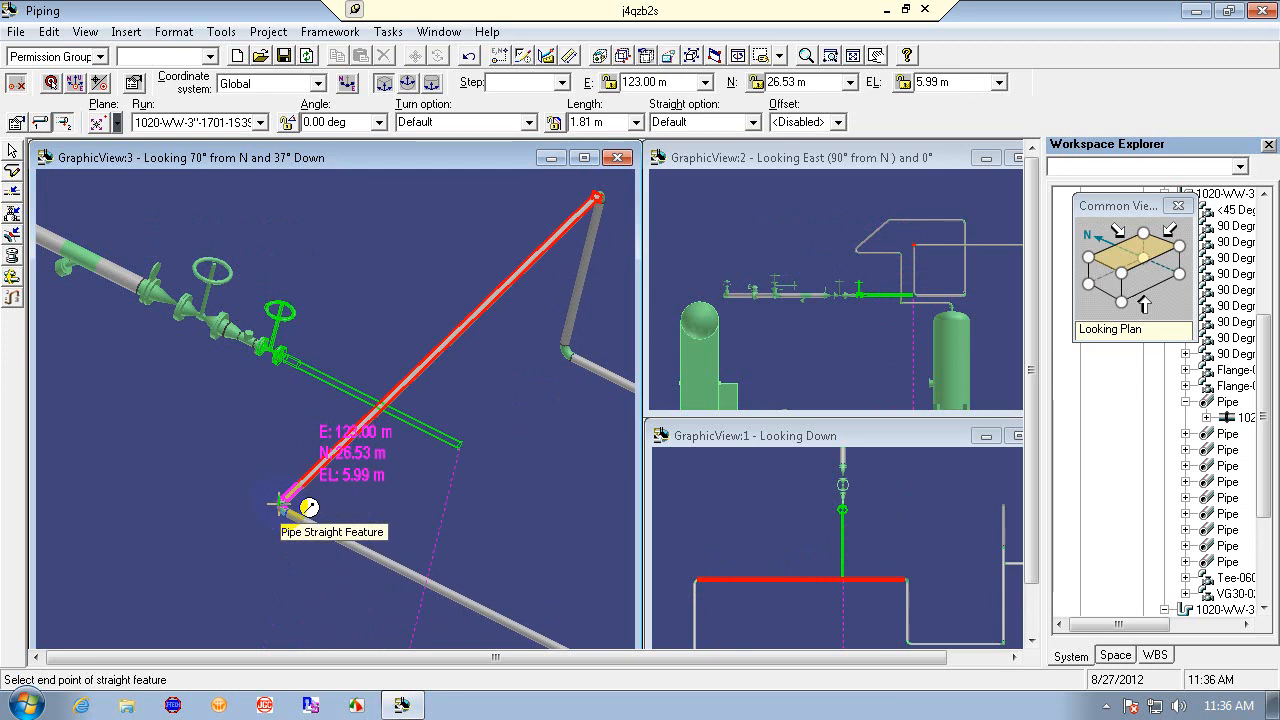
# - Route a leg from the gate valve's open end onto the diagonal pipe, end the command, and undo the leg
pyautogui.click(282, 503)
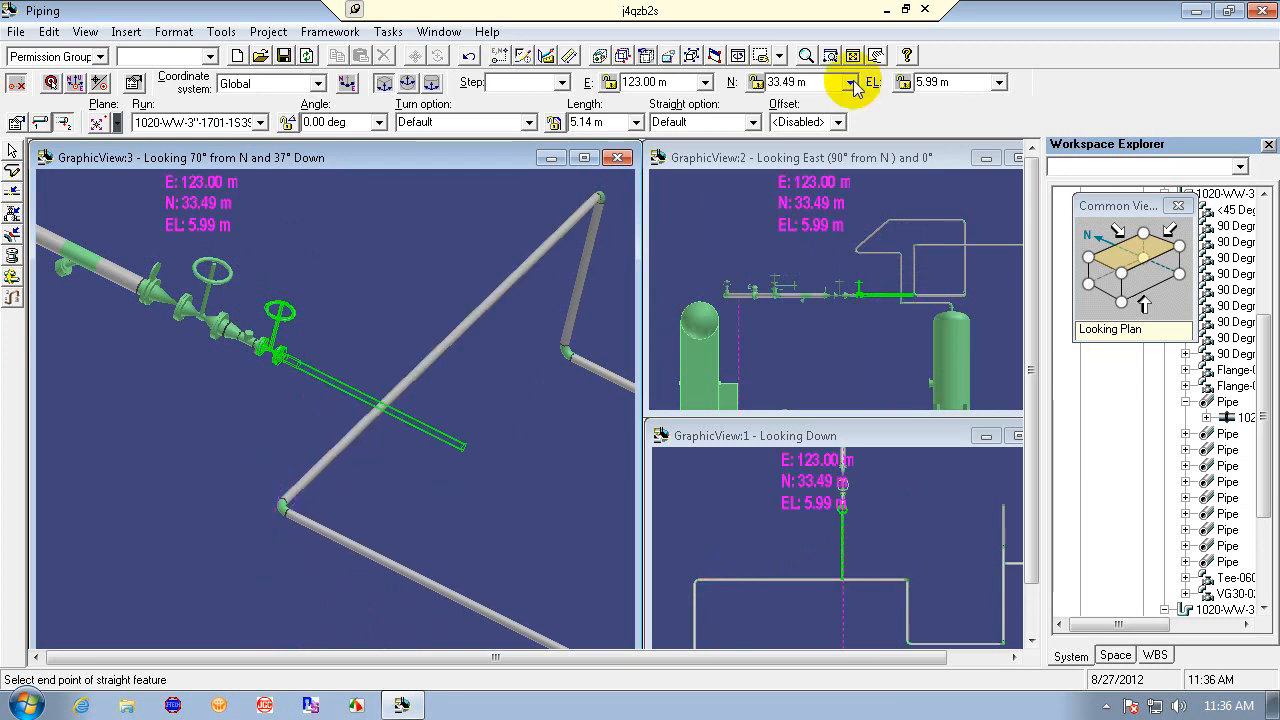
pyautogui.click(831, 57)
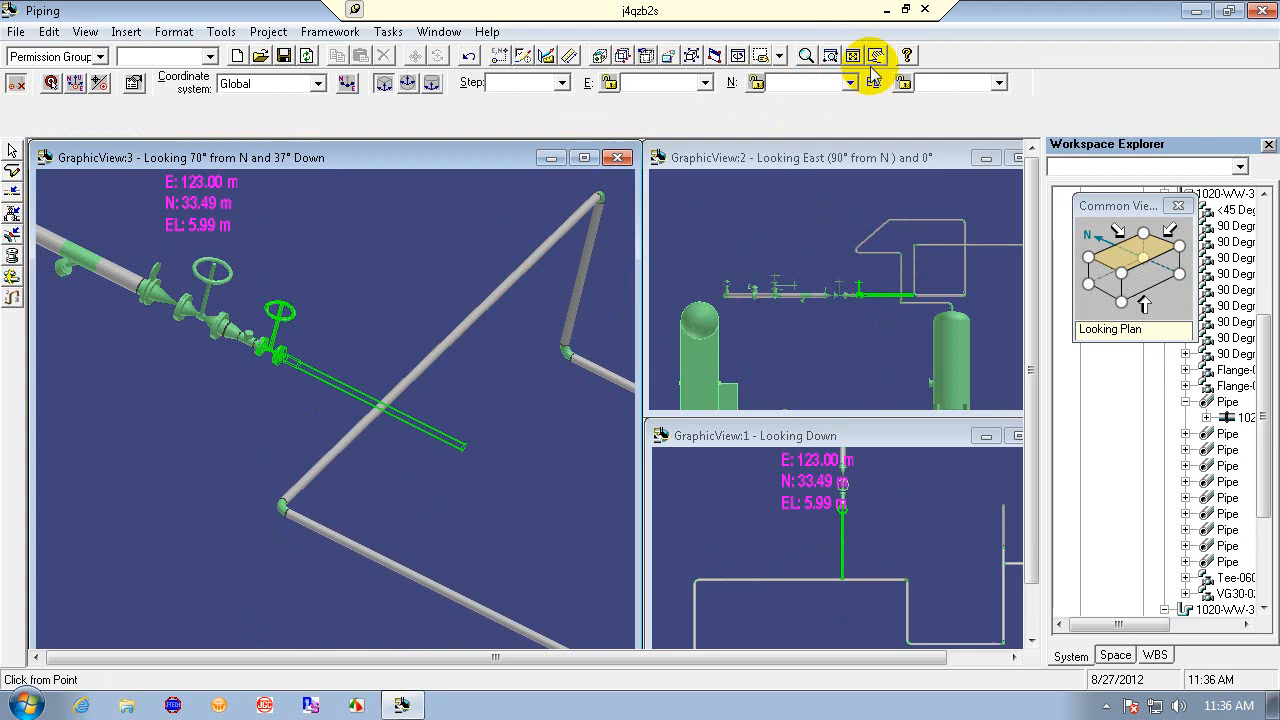
pyautogui.click(806, 56)
pyautogui.moveTo(388, 395); pyautogui.dragTo(386, 440)
pyautogui.rightClick(386, 440)
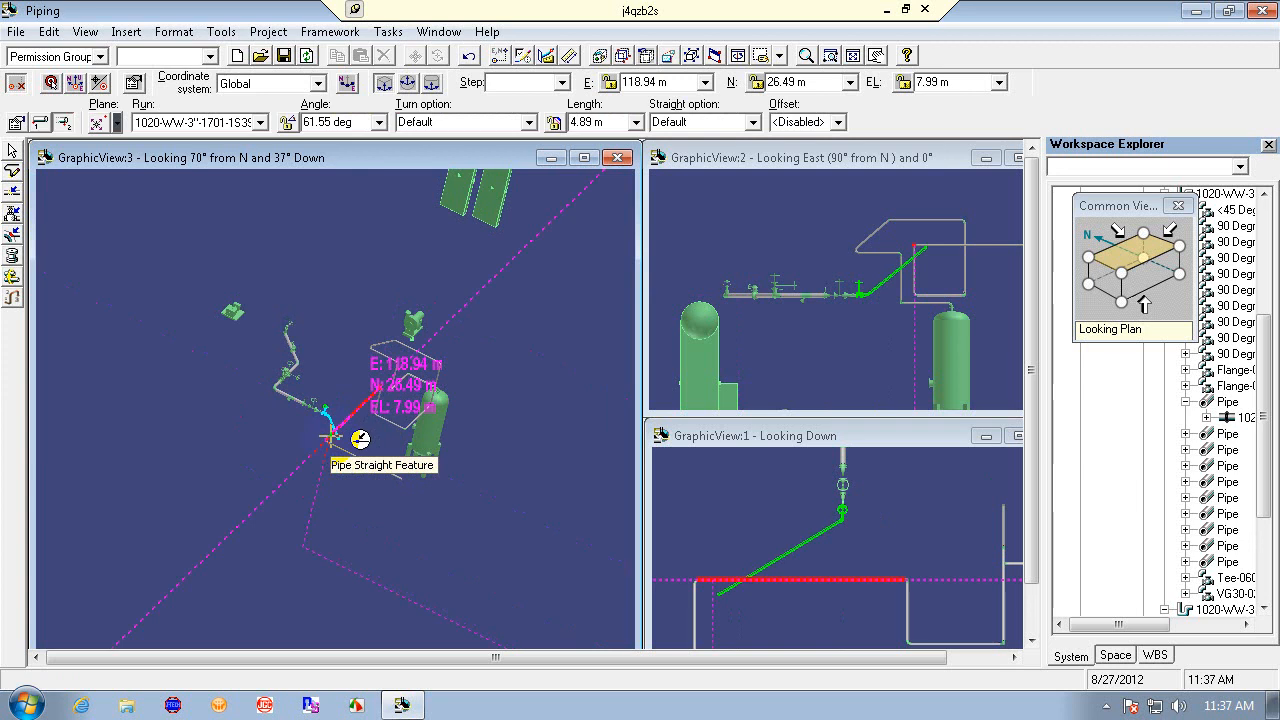
pyautogui.click(331, 438)
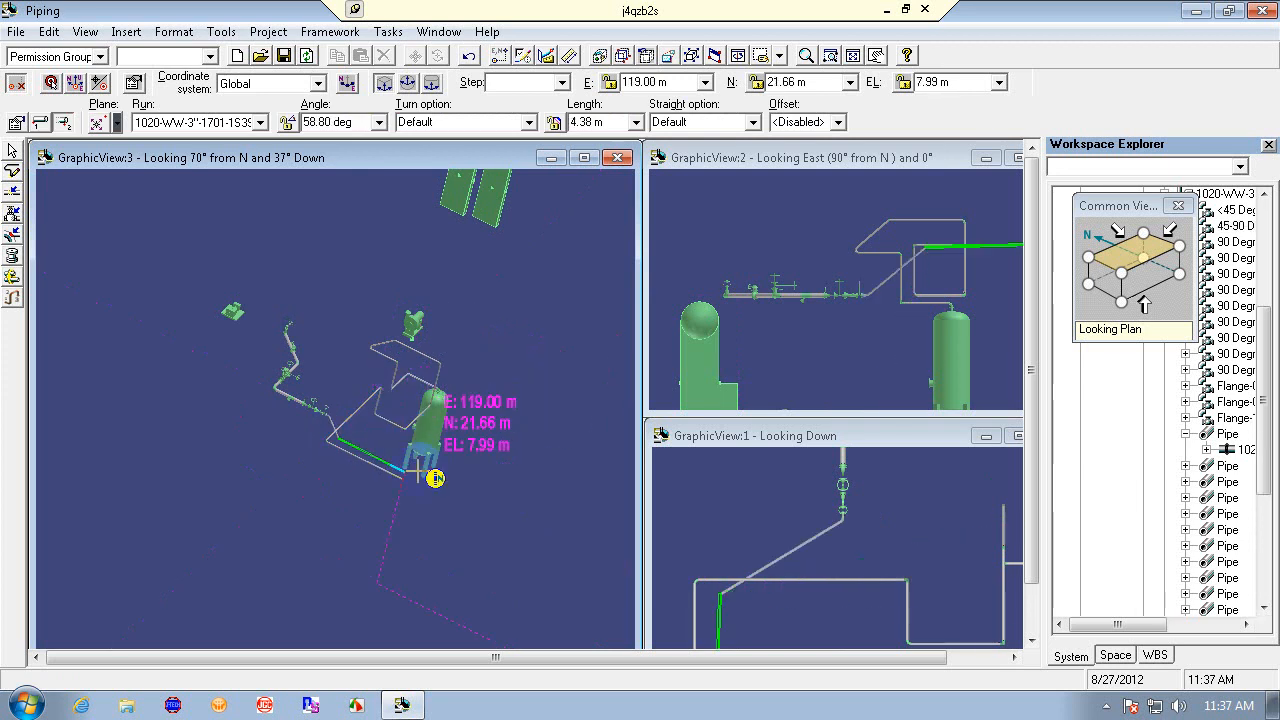
pyautogui.rightClick(549, 482)
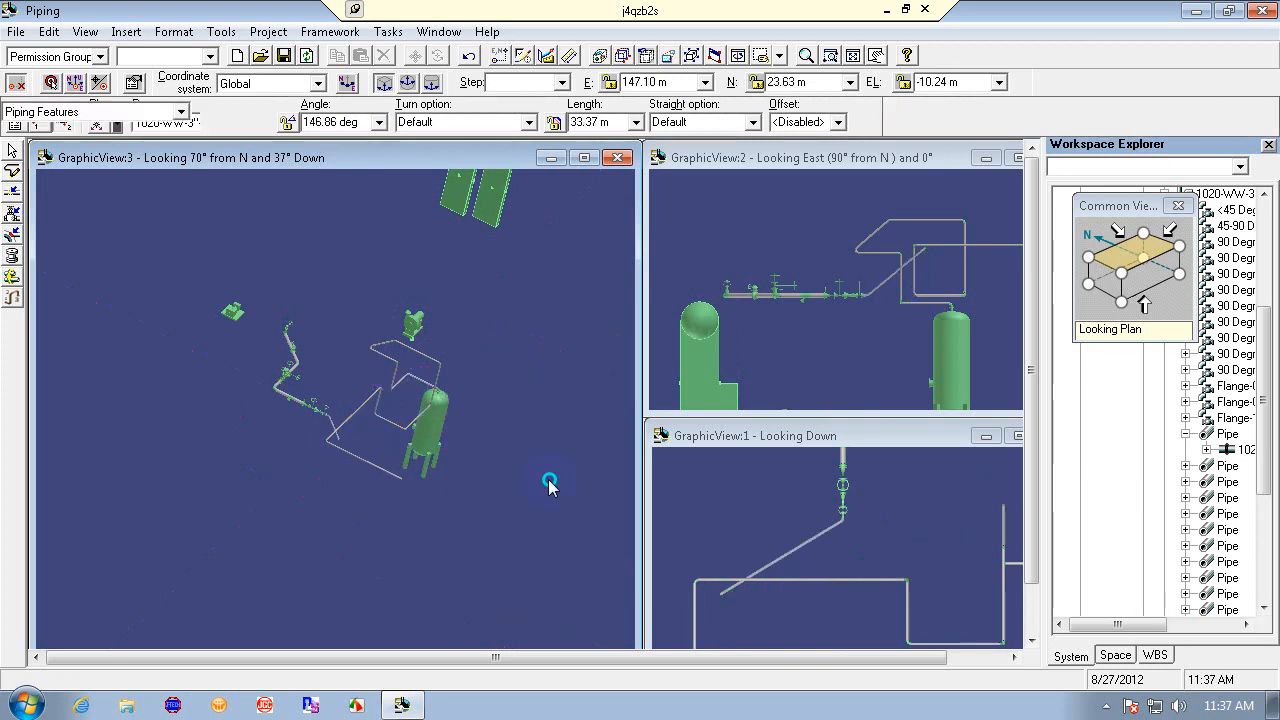
pyautogui.click(476, 55)
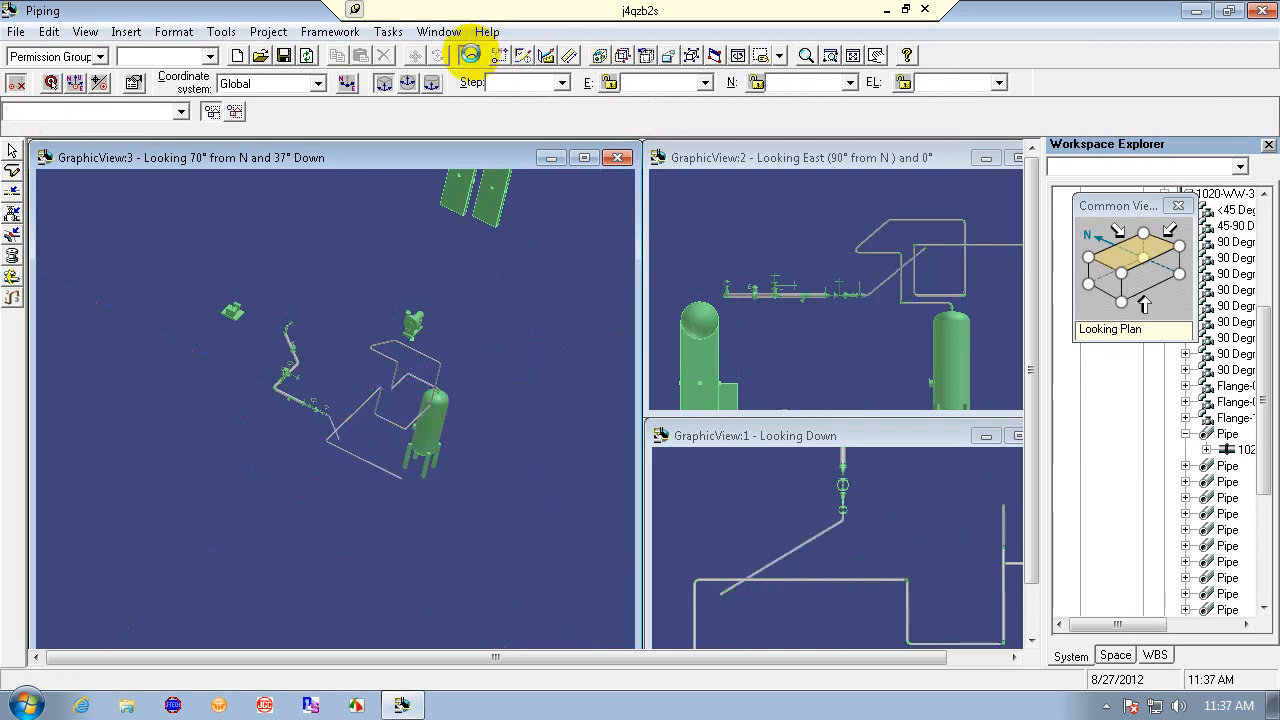
# - Try routing a leg from the gate valve's open end to the diagonal pipe, dismiss the message, exit, and undo
pyautogui.click(12, 170)
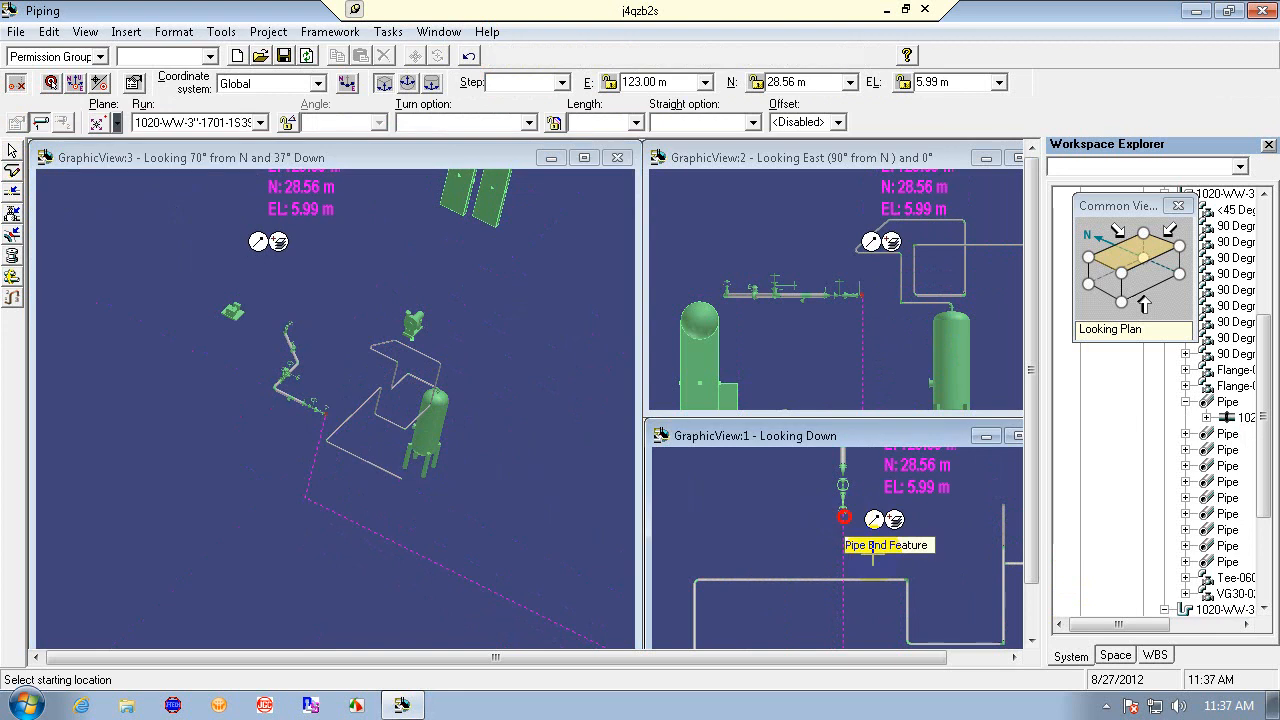
pyautogui.click(843, 514)
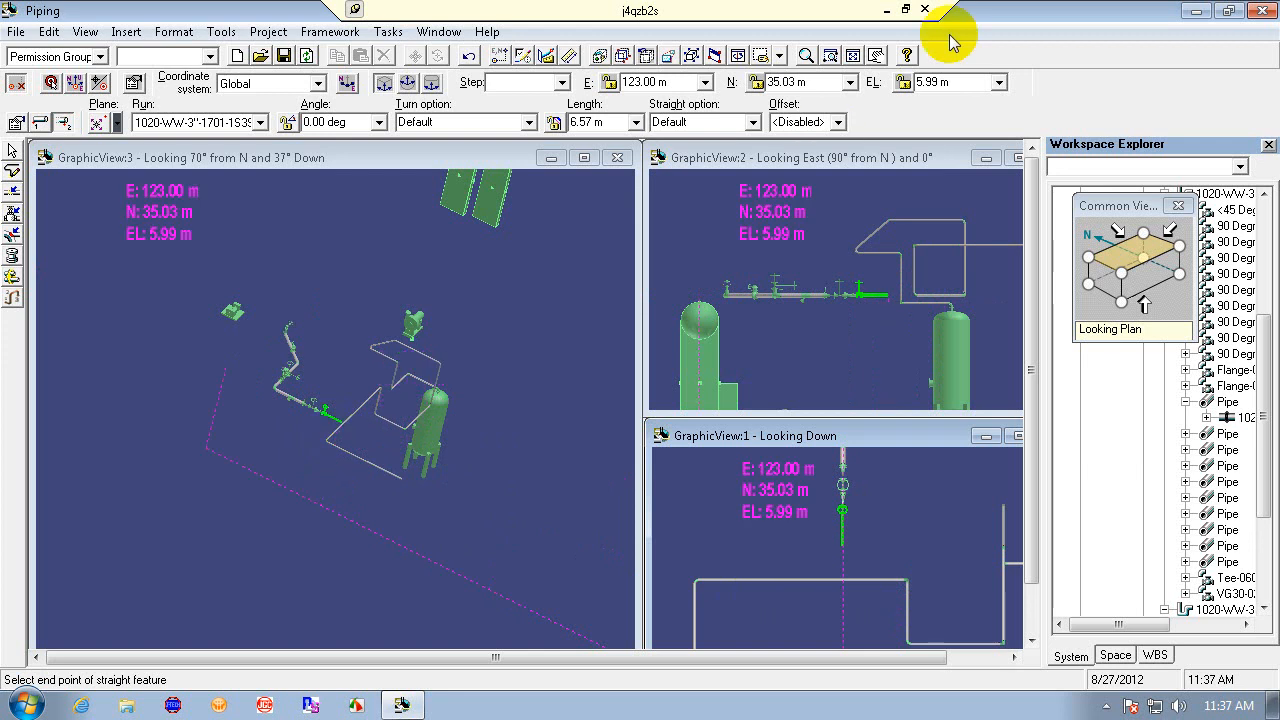
pyautogui.click(829, 57)
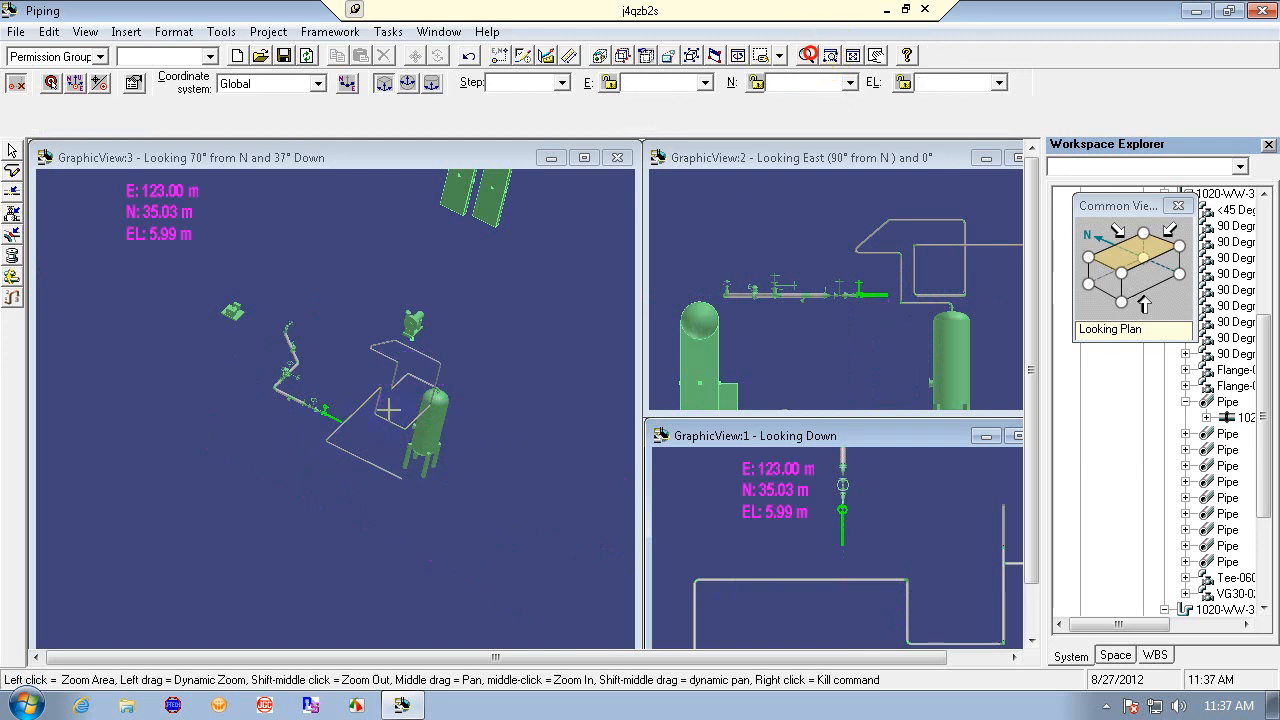
pyautogui.moveTo(362, 464); pyautogui.dragTo(363, 347)
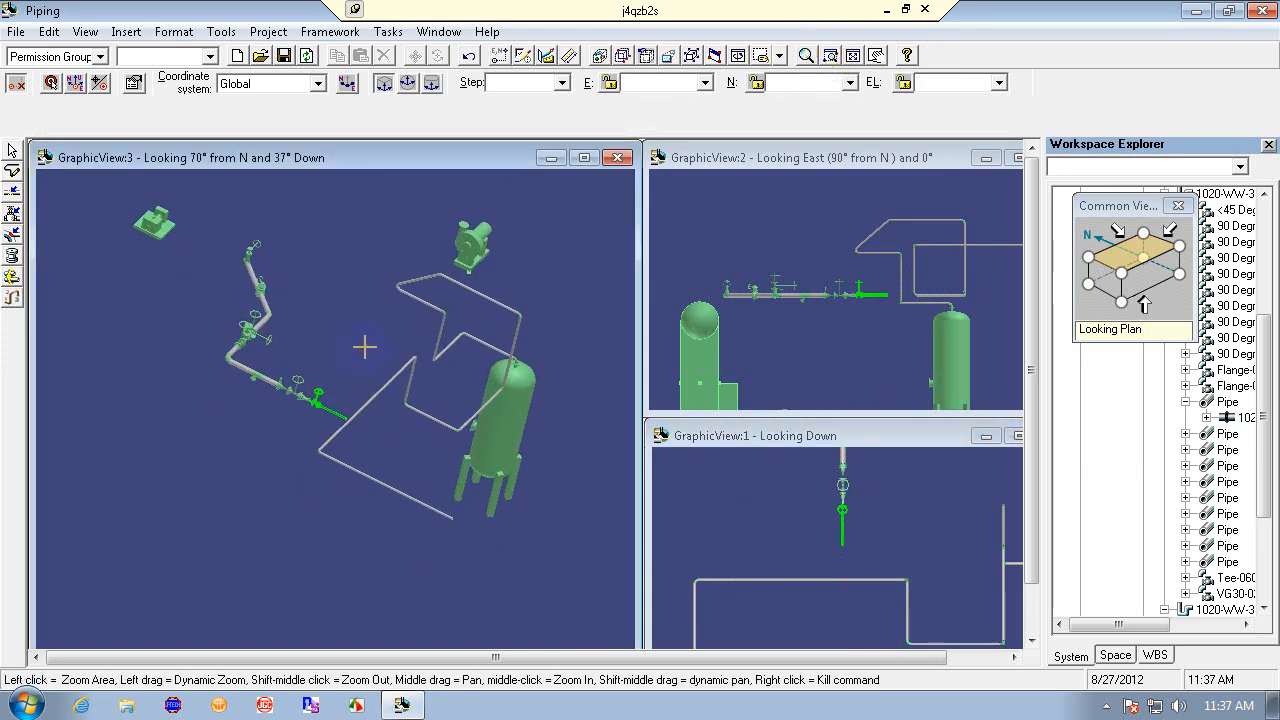
pyautogui.rightClick(365, 346)
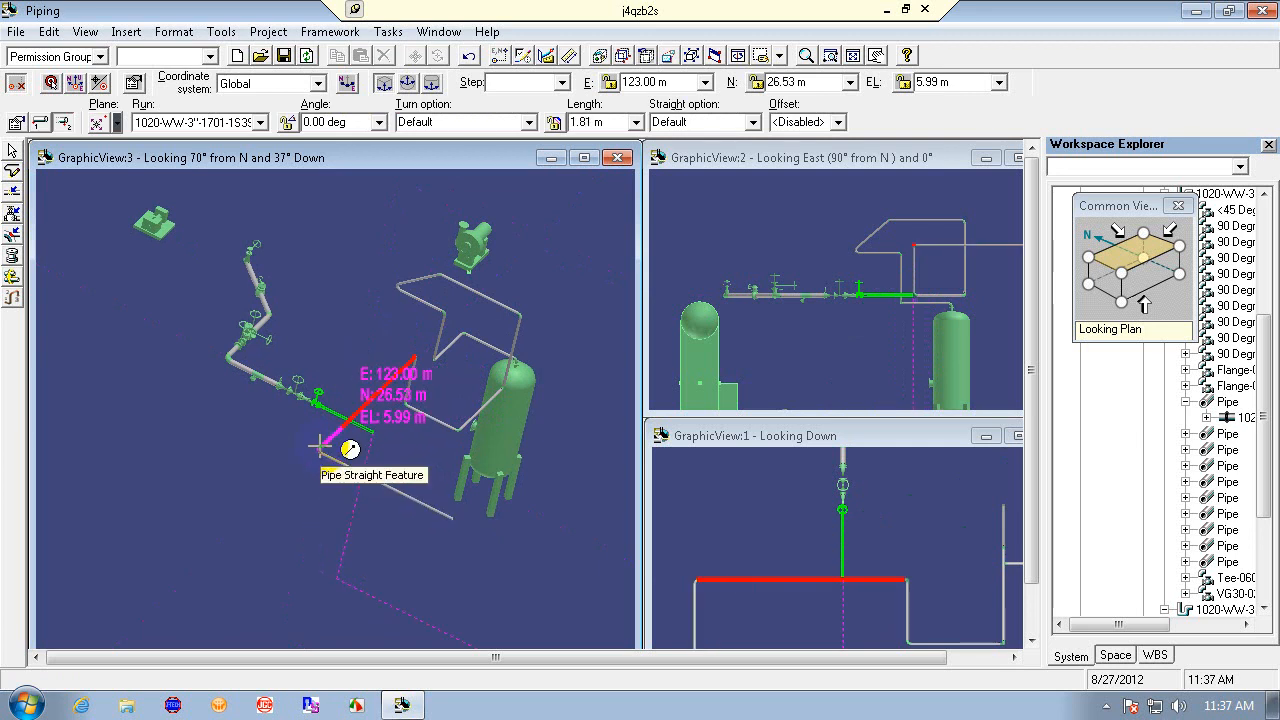
pyautogui.click(320, 444)
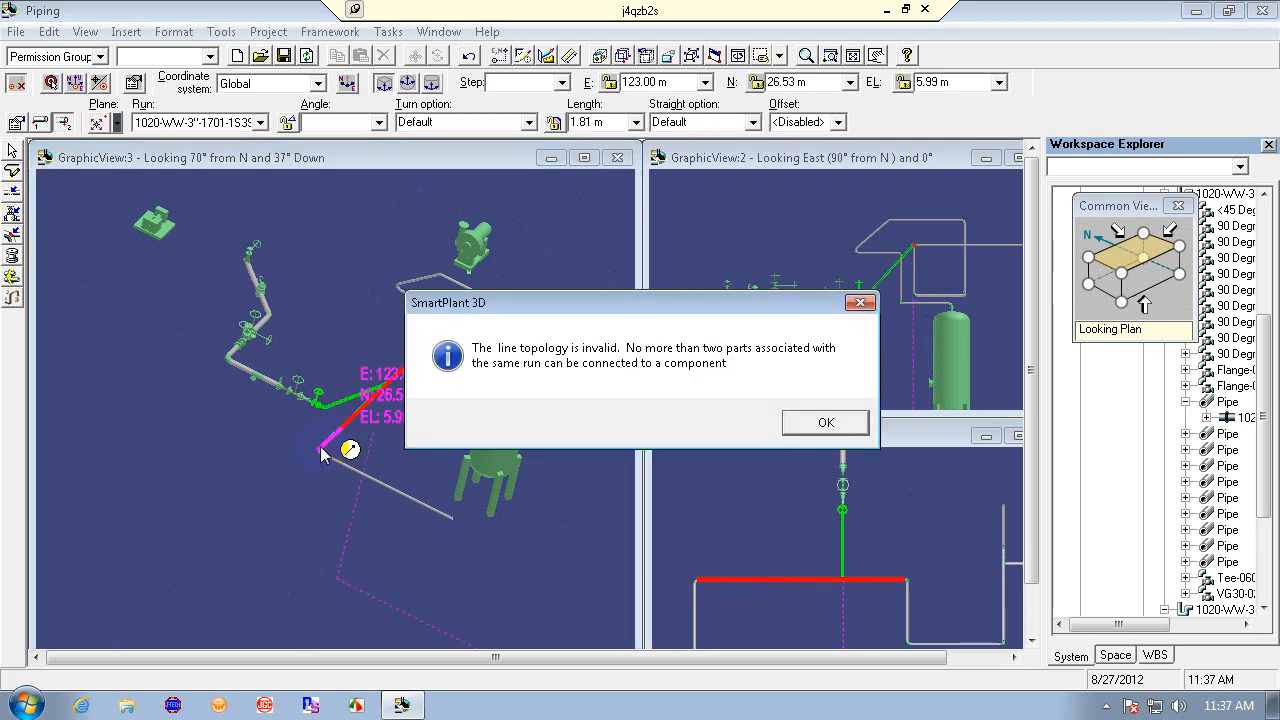
pyautogui.click(860, 302)
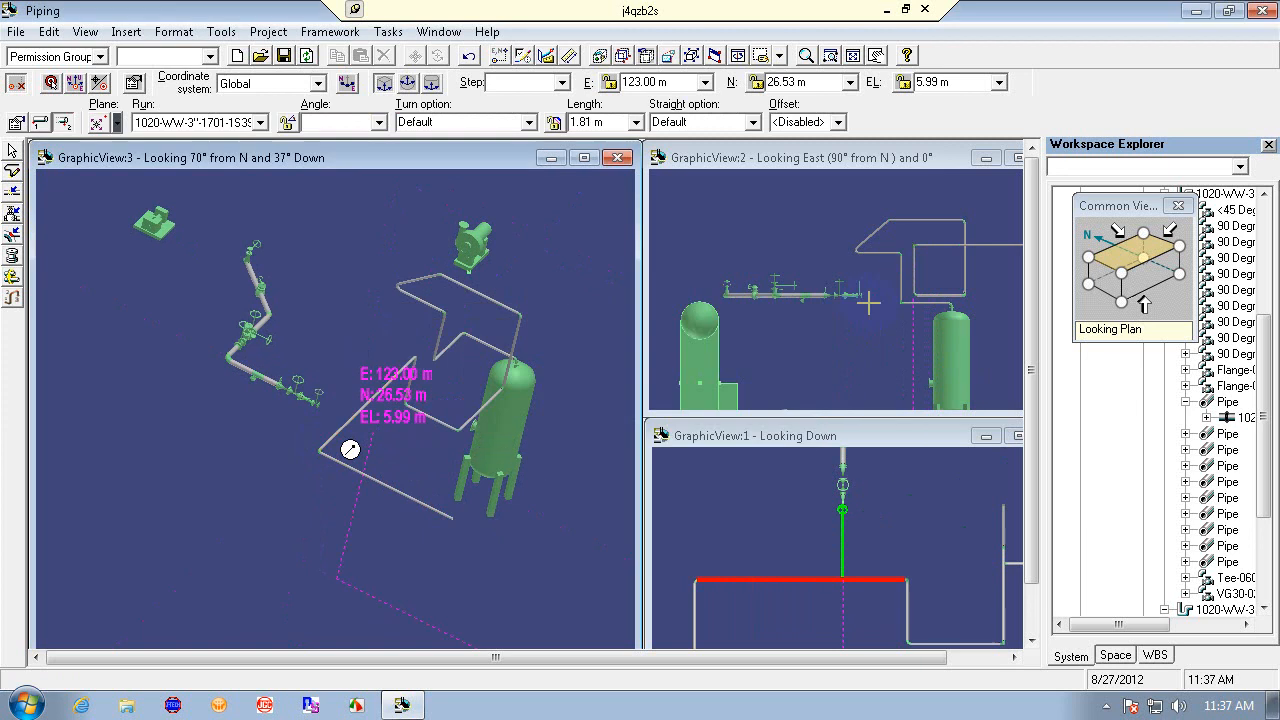
pyautogui.press('Escape')
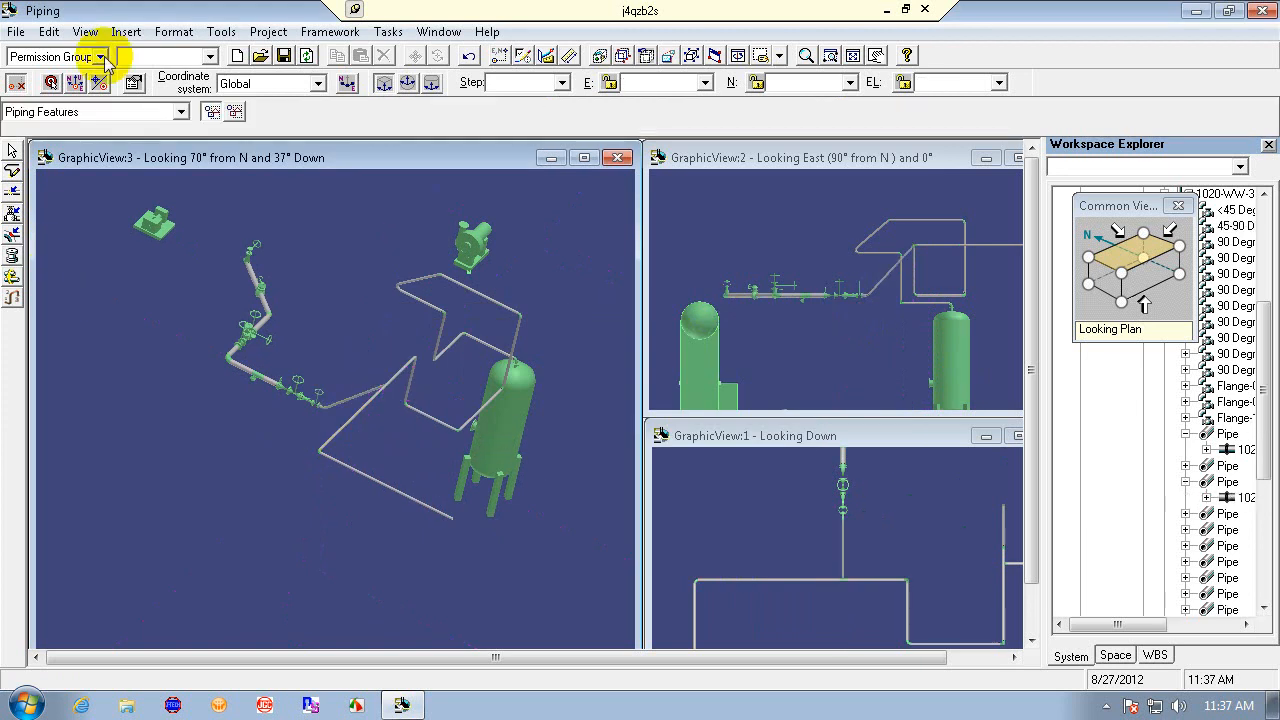
pyautogui.click(469, 56)
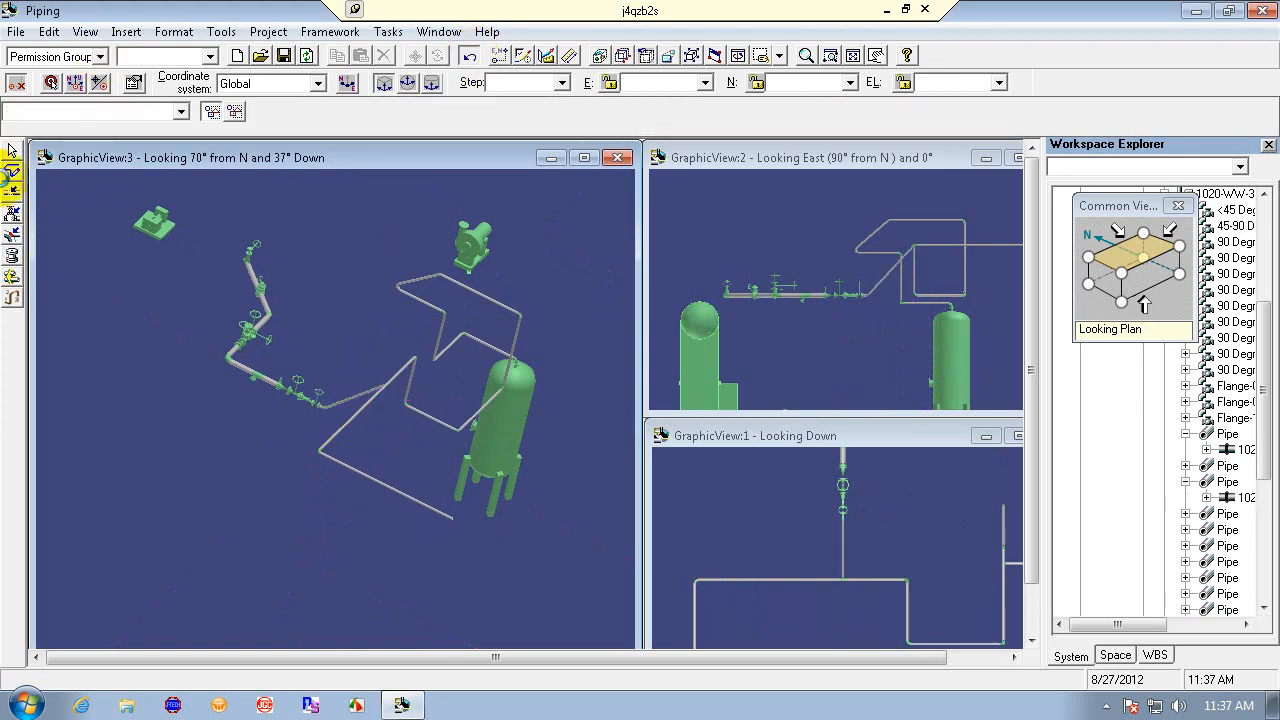
# - Route a leg from the gate valve's open end toward the diagonal pipe and cancel it
pyautogui.click(14, 172)
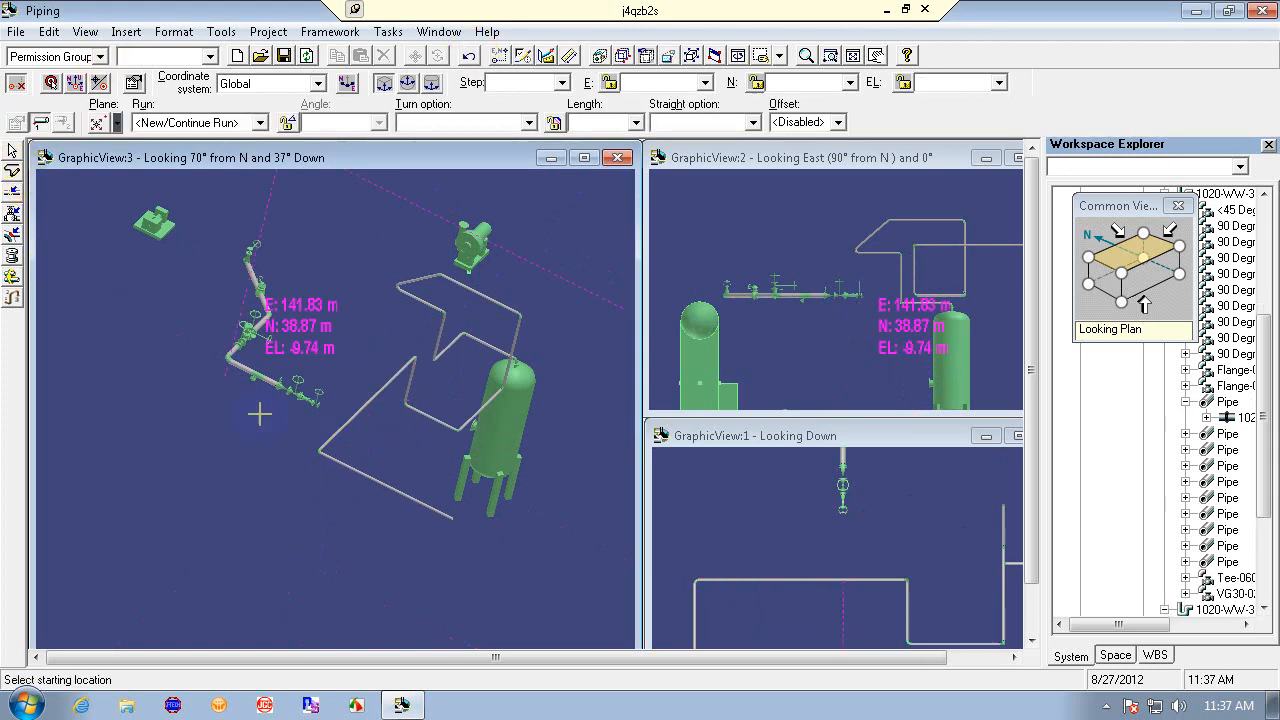
pyautogui.click(319, 406)
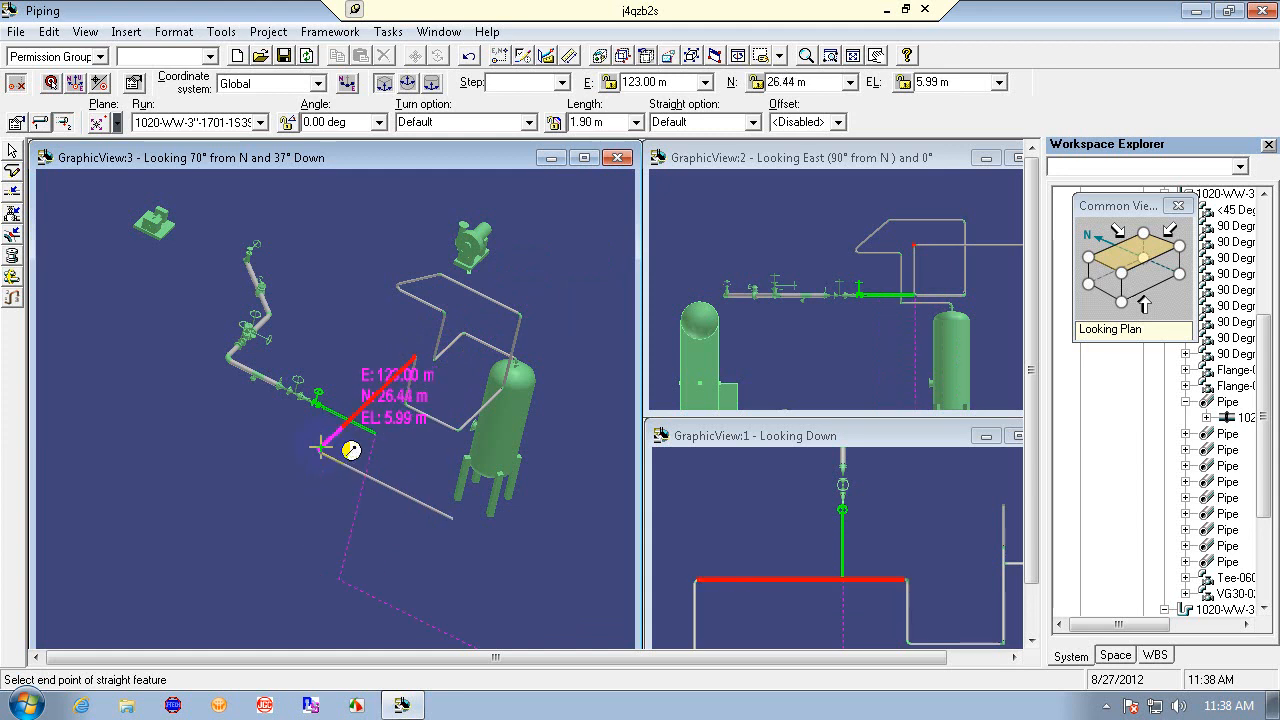
pyautogui.click(808, 55)
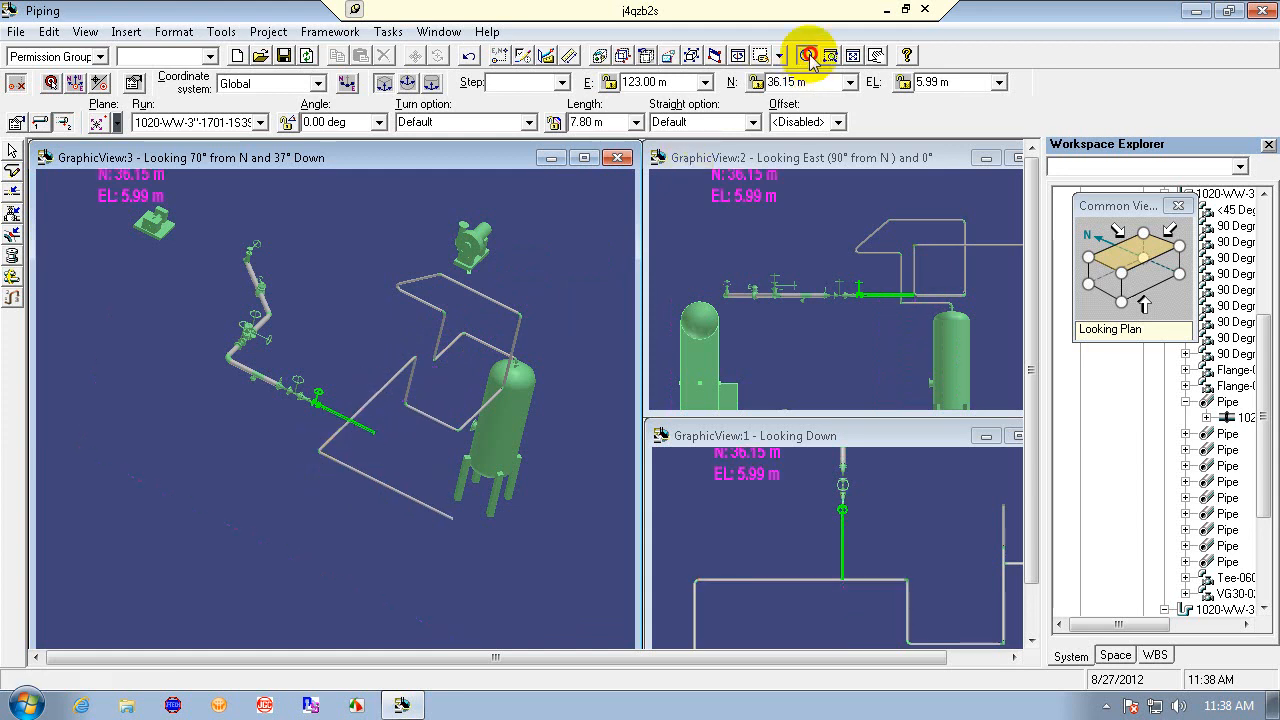
pyautogui.moveTo(373, 352); pyautogui.dragTo(349, 256)
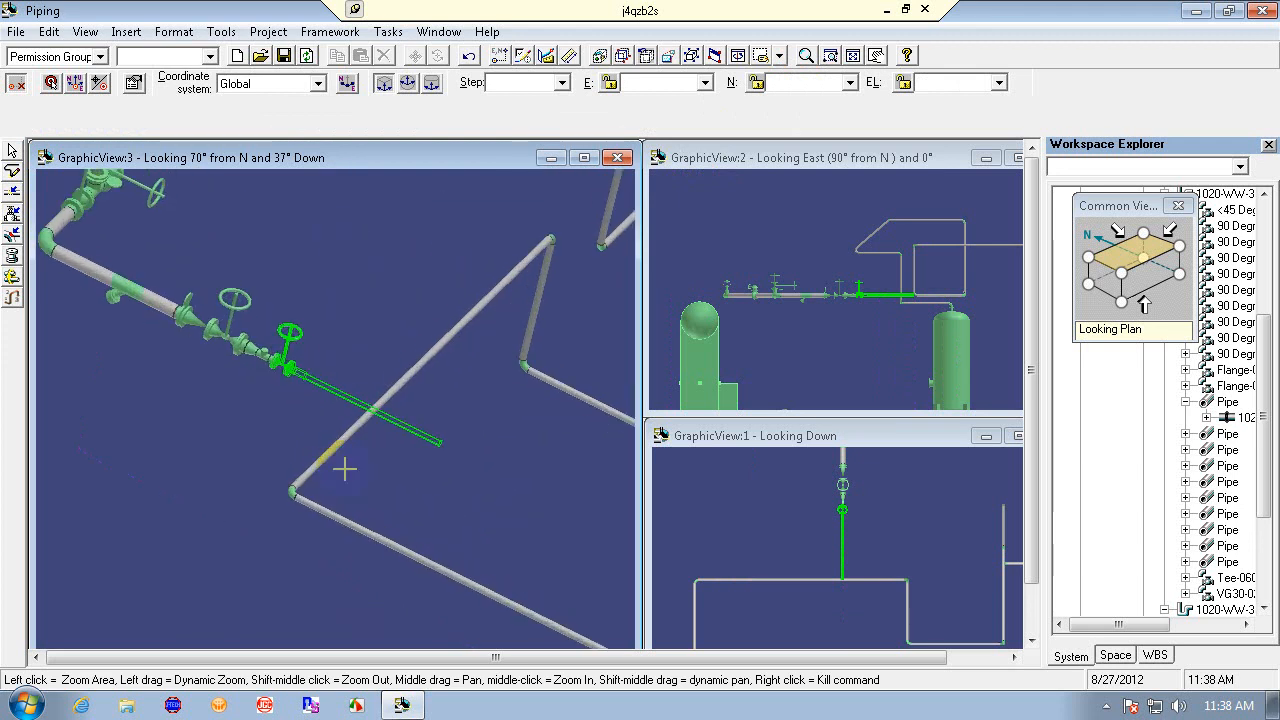
pyautogui.rightClick(312, 491)
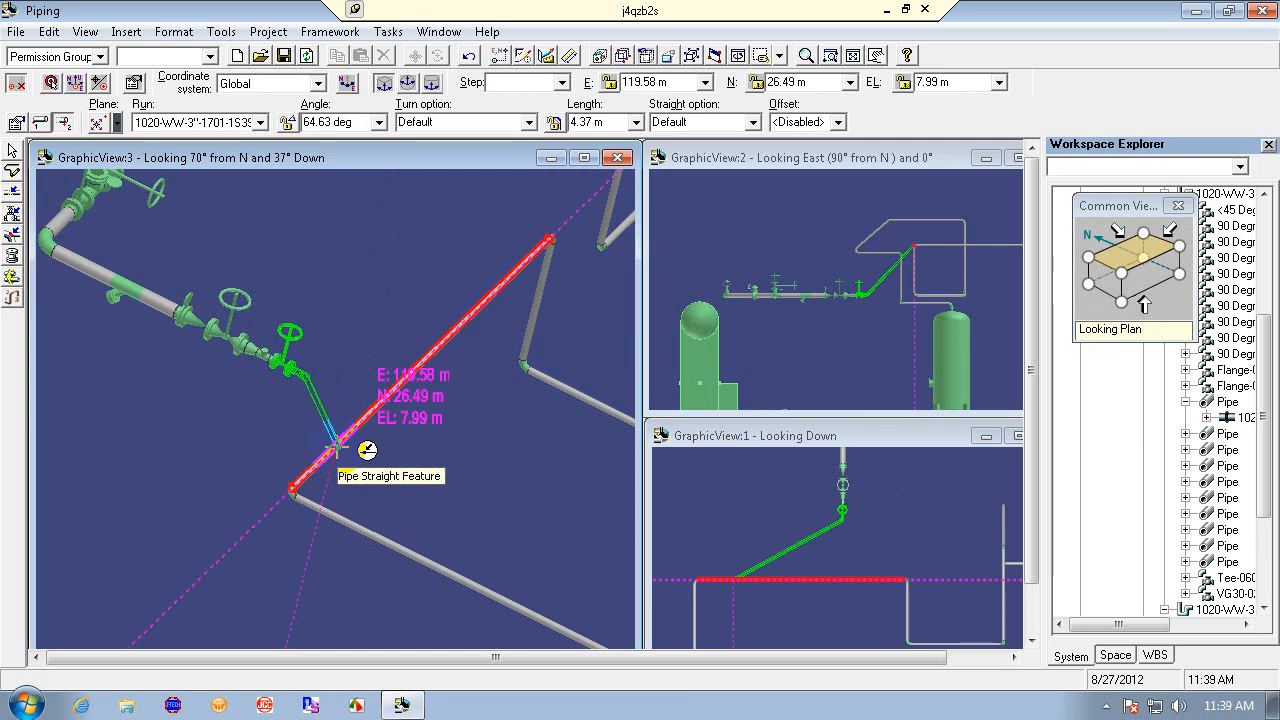
pyautogui.click(414, 428)
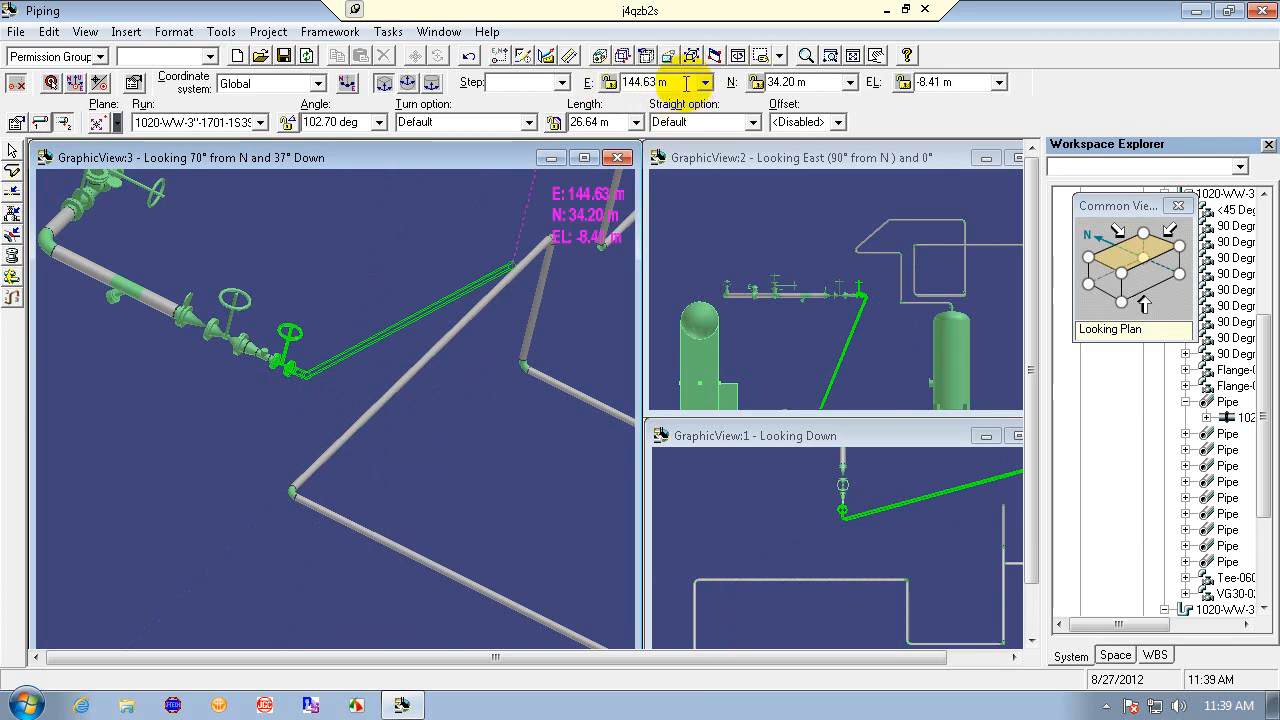
pyautogui.press('Escape')
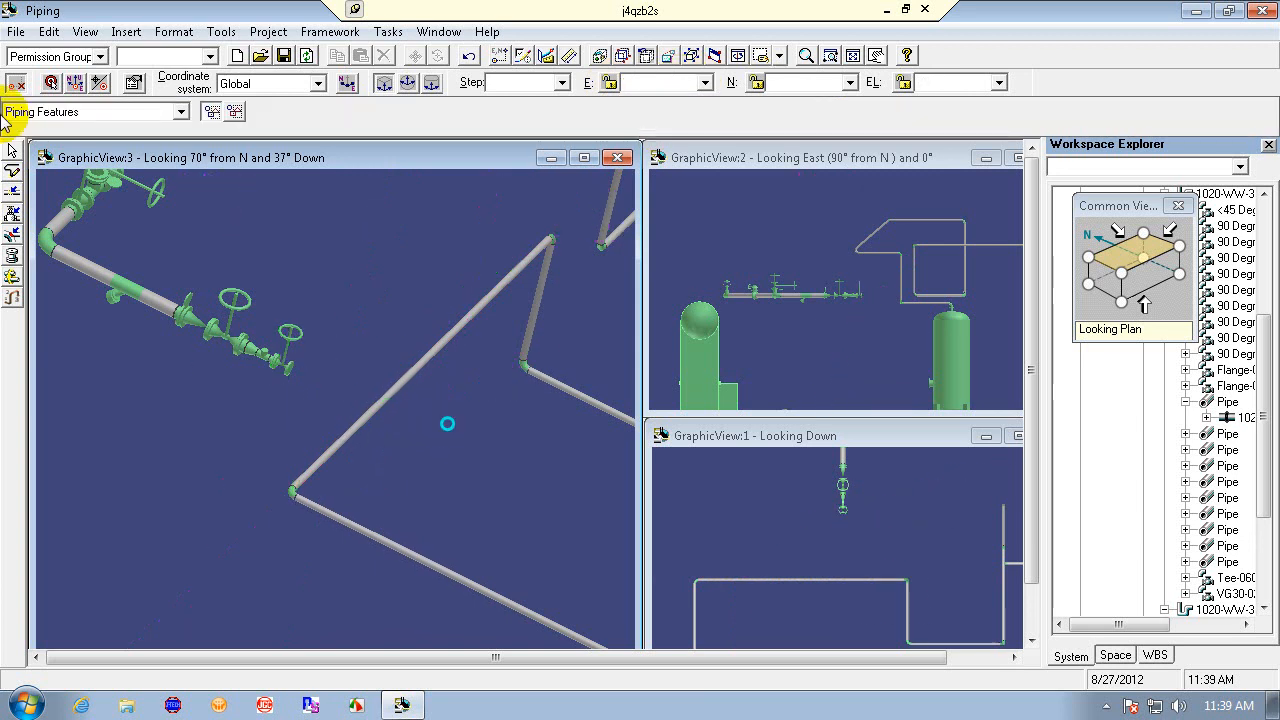
# - Place the coordinate target at the gate valve's open end
pyautogui.click(51, 83)
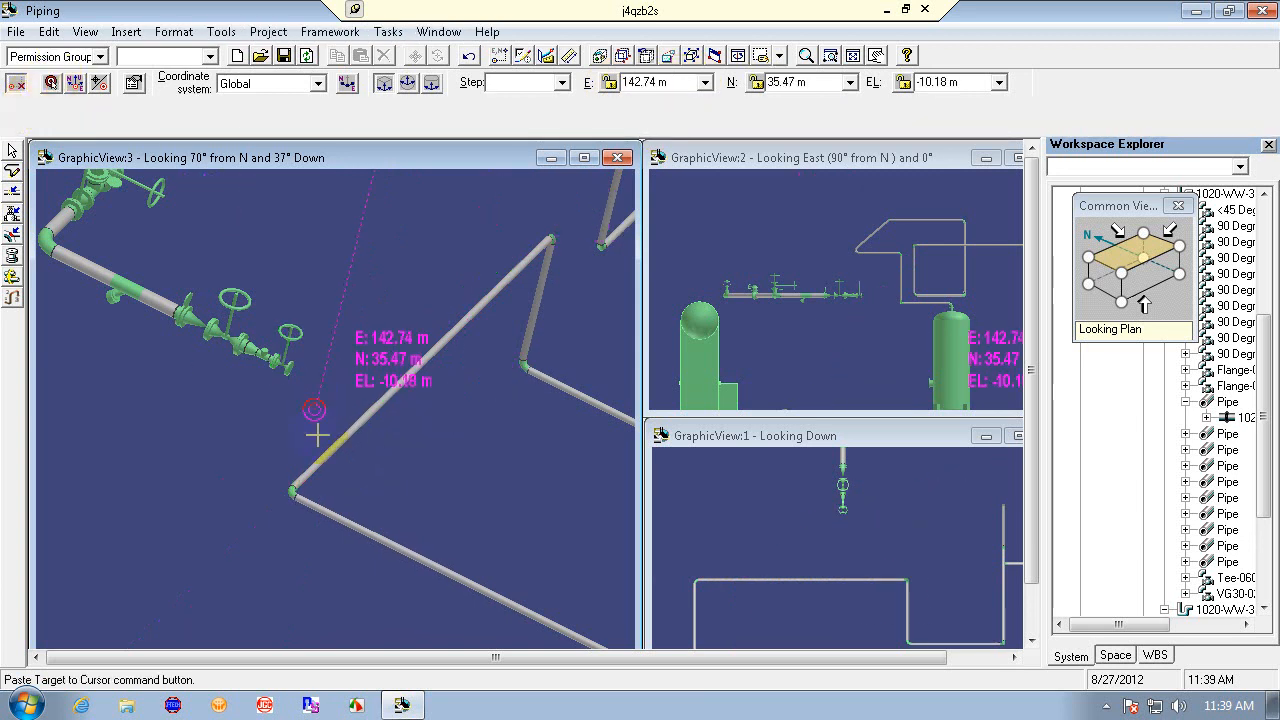
pyautogui.click(289, 367)
# - Route a leg from the gate valve end with E locked at 0.00 m and EL at 0 m, acknowledge the message, and cancel
pyautogui.click(12, 172)
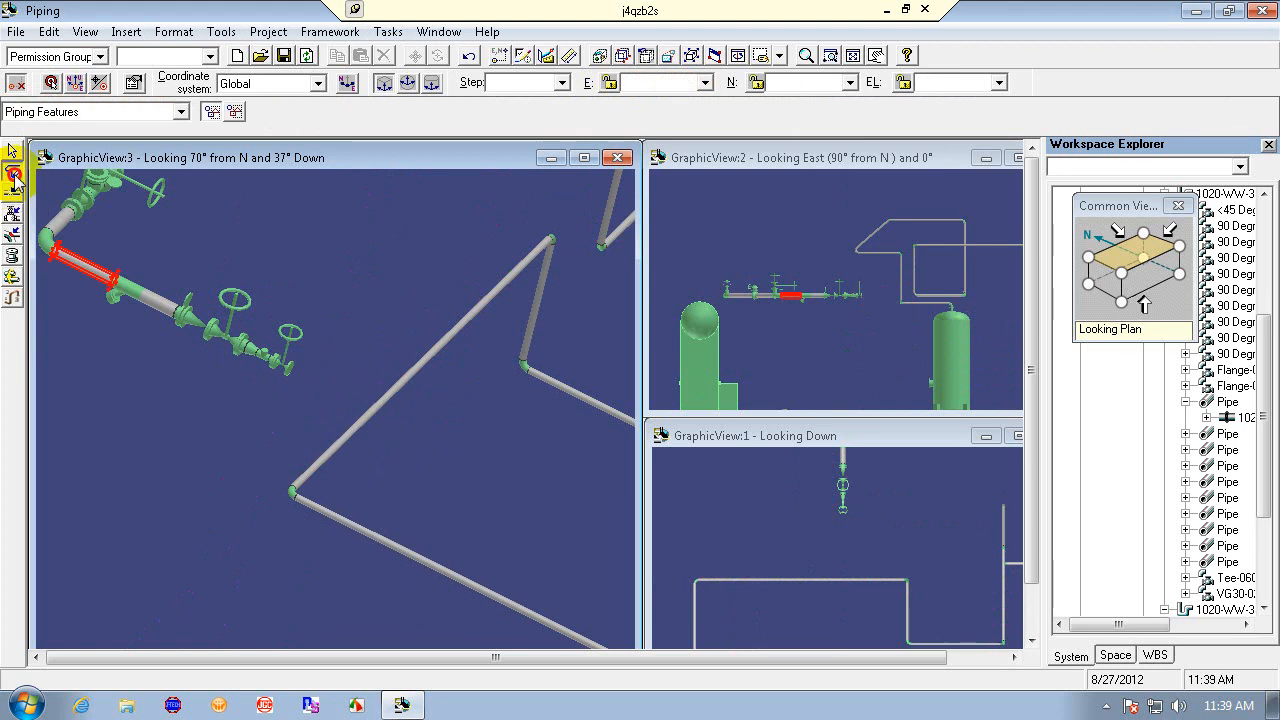
pyautogui.click(290, 368)
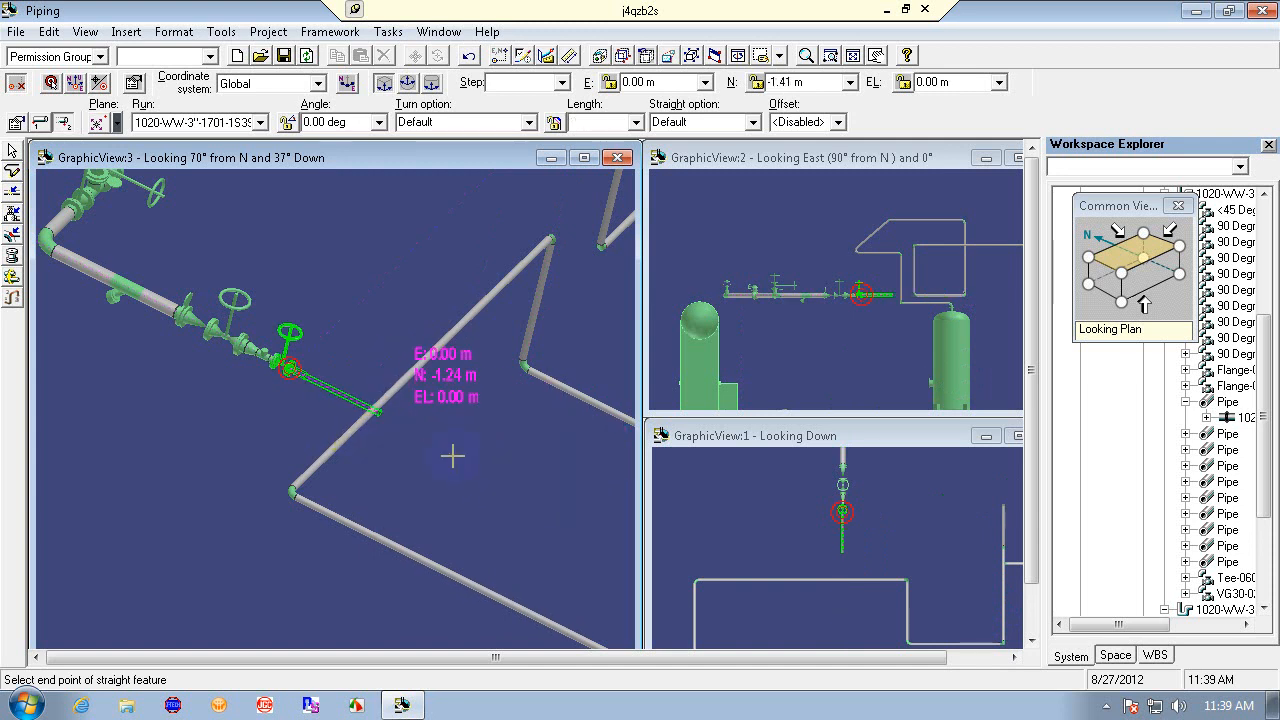
pyautogui.click(665, 82)
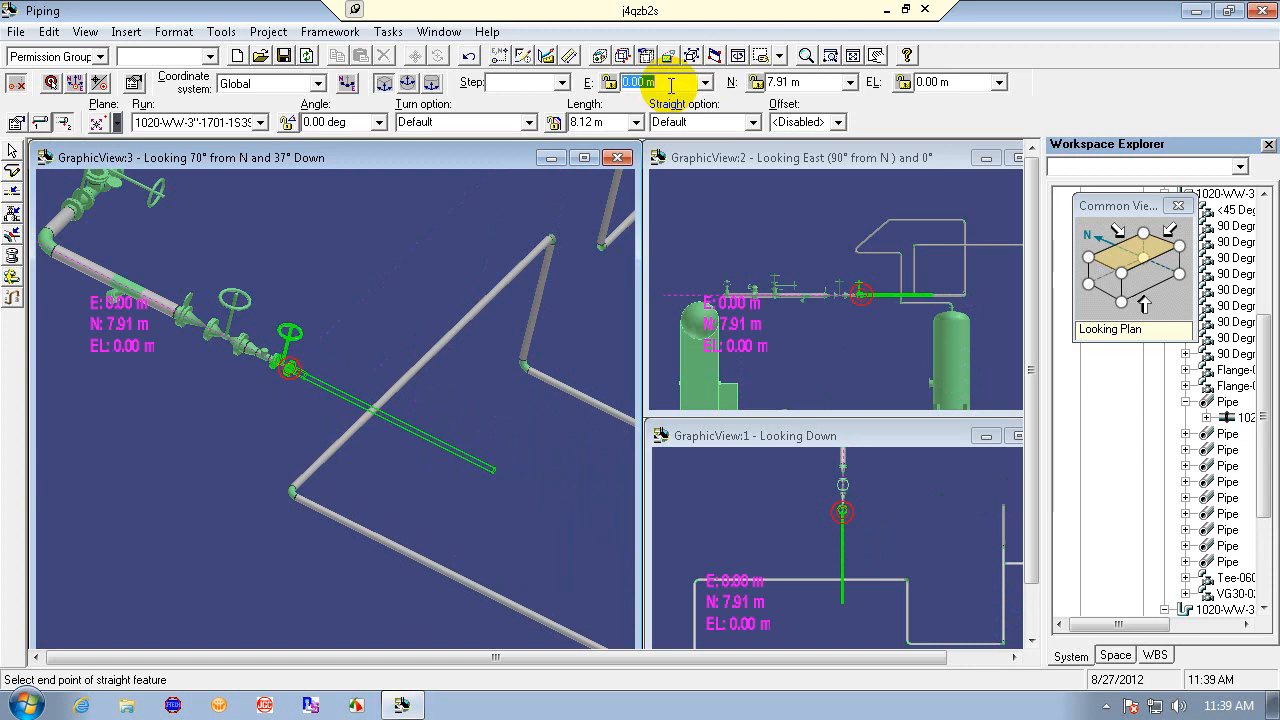
pyautogui.press('Return')
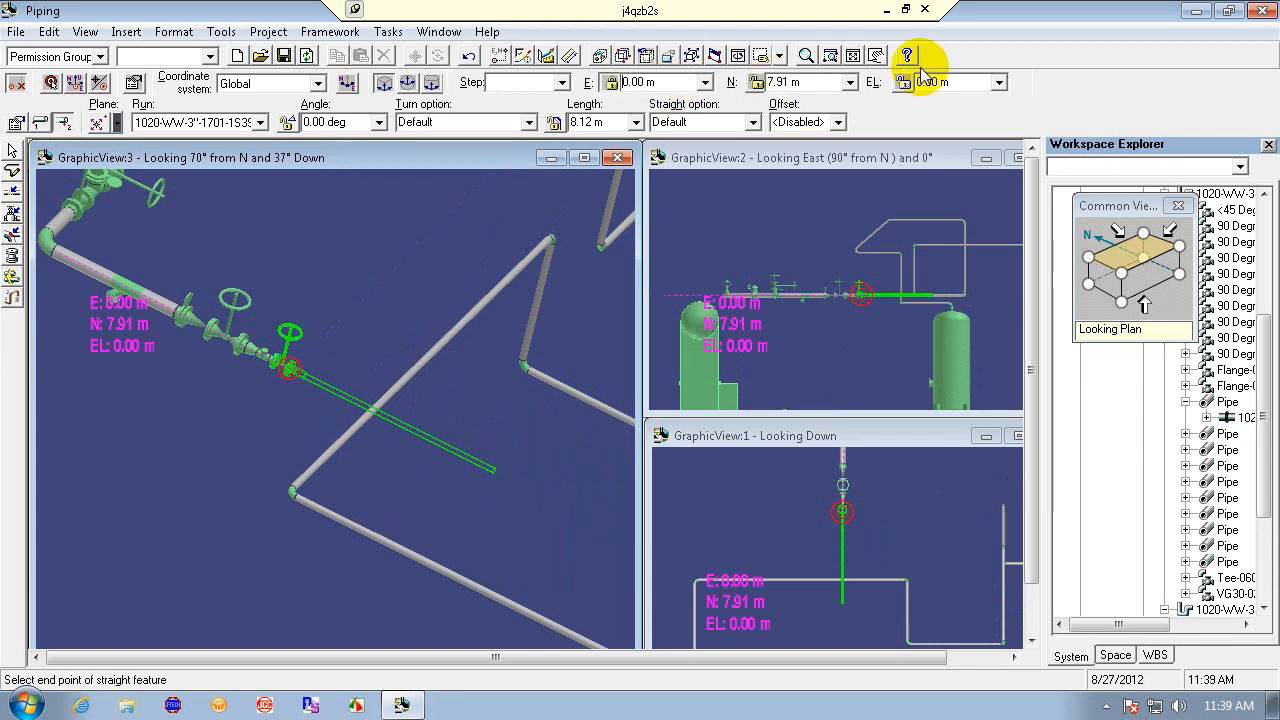
pyautogui.click(989, 82)
pyautogui.write('0')
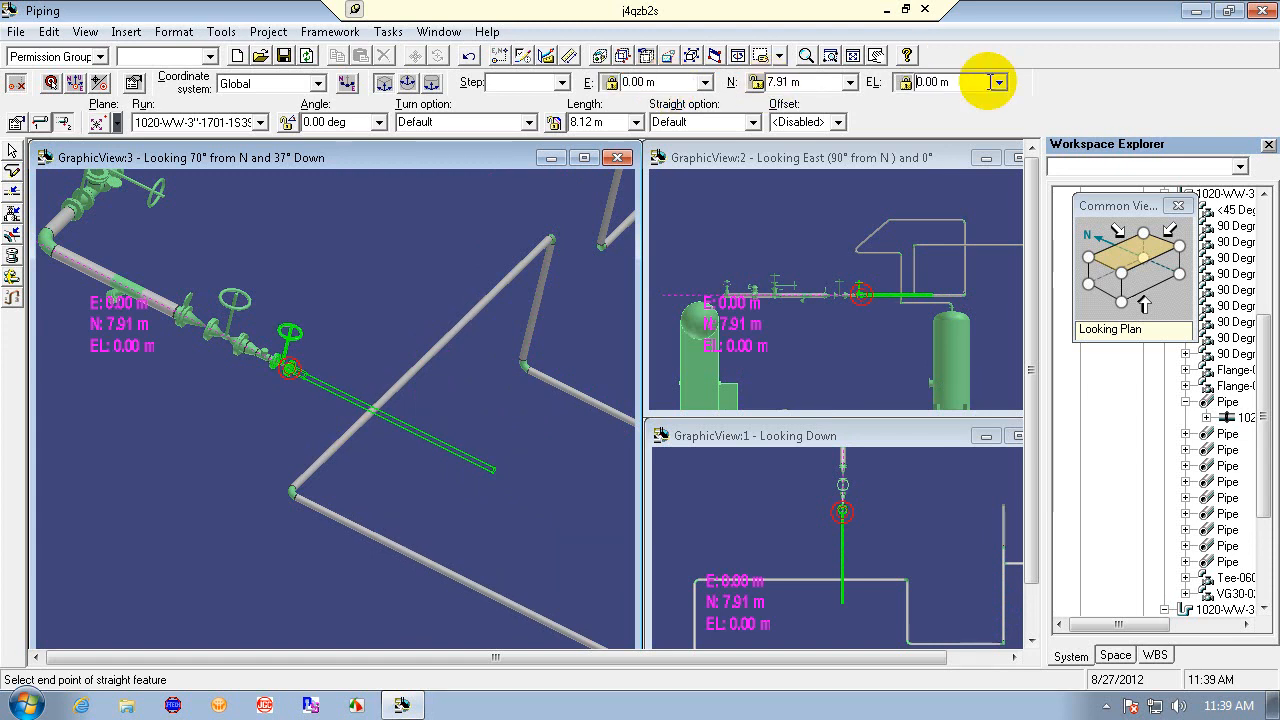
pyautogui.press('Return')
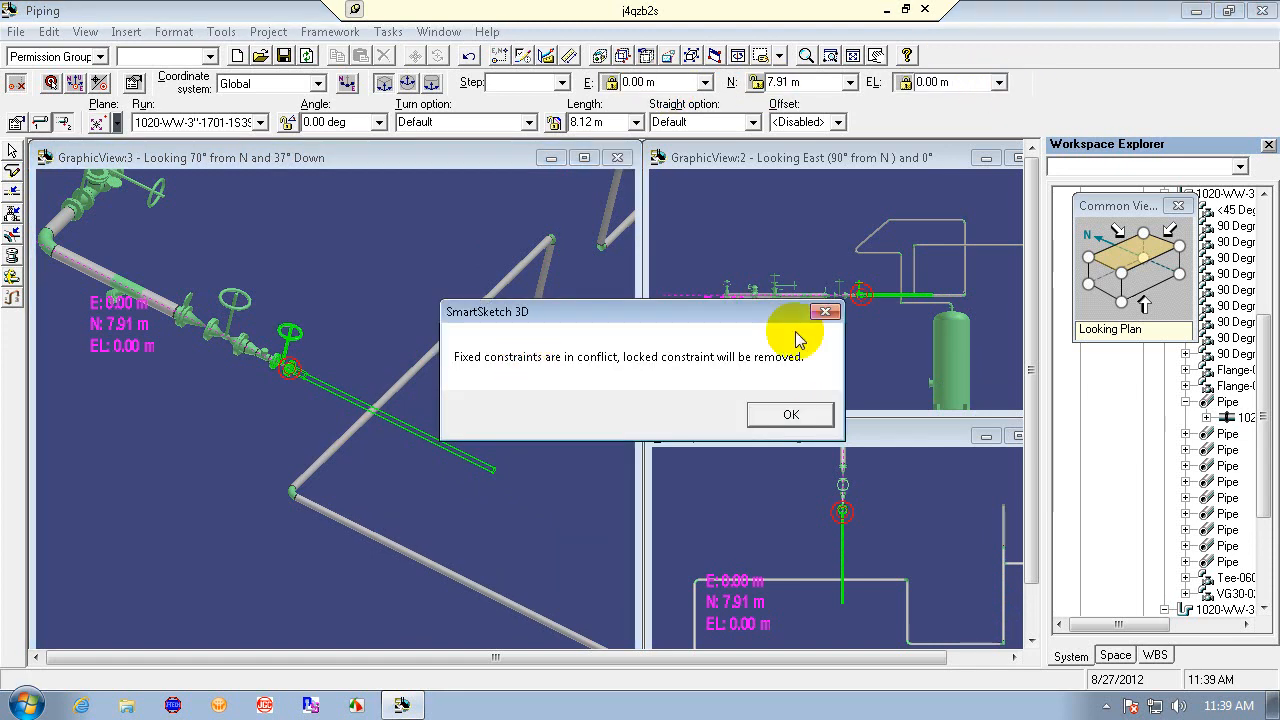
pyautogui.click(825, 311)
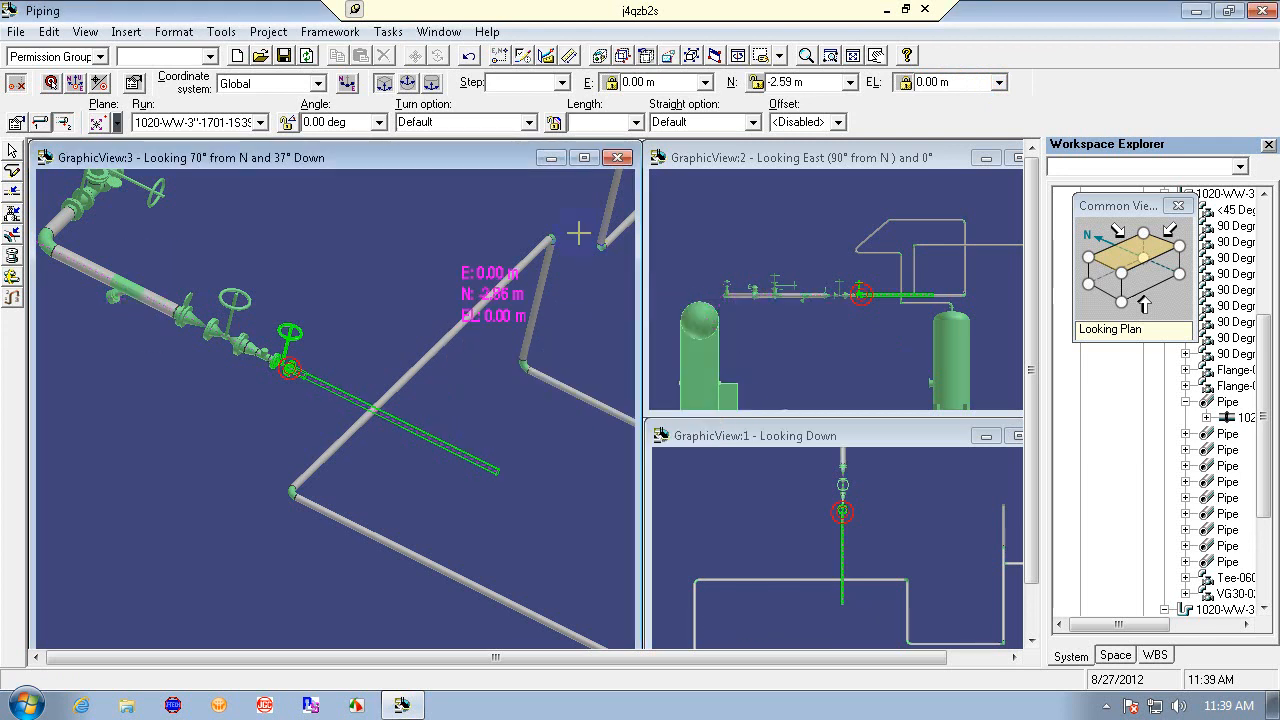
pyautogui.click(609, 83)
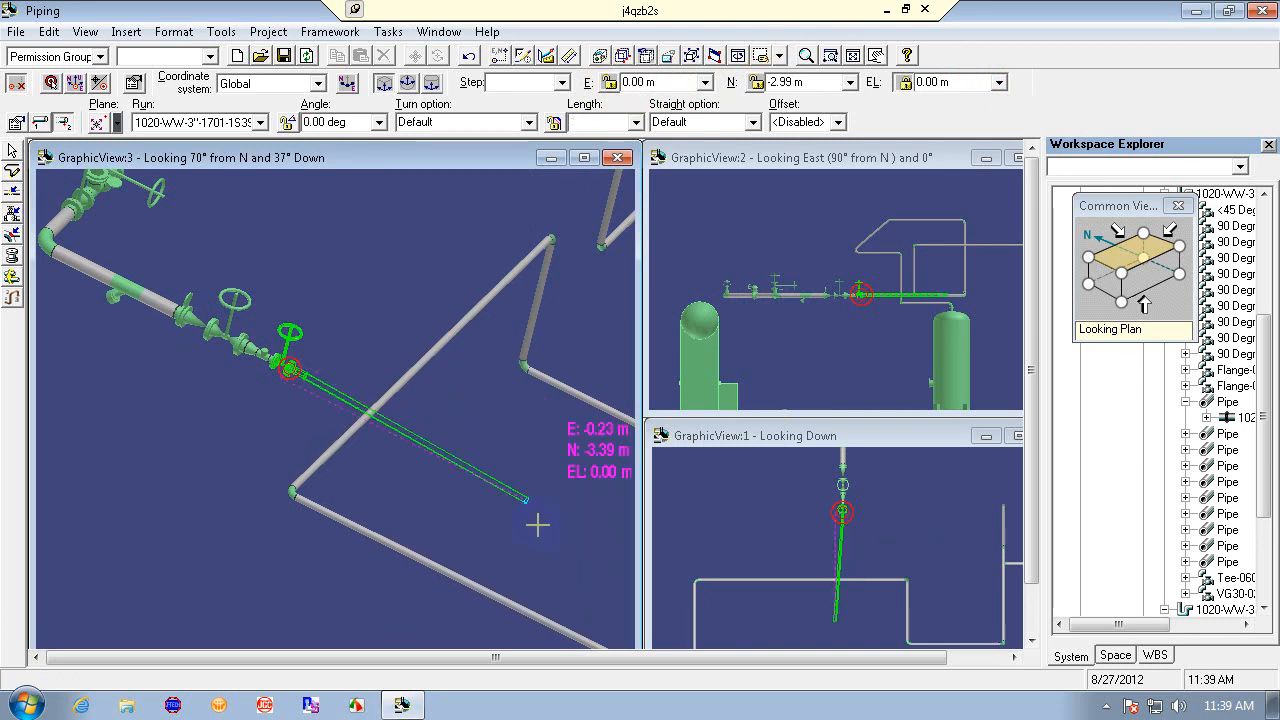
pyautogui.press('Escape')
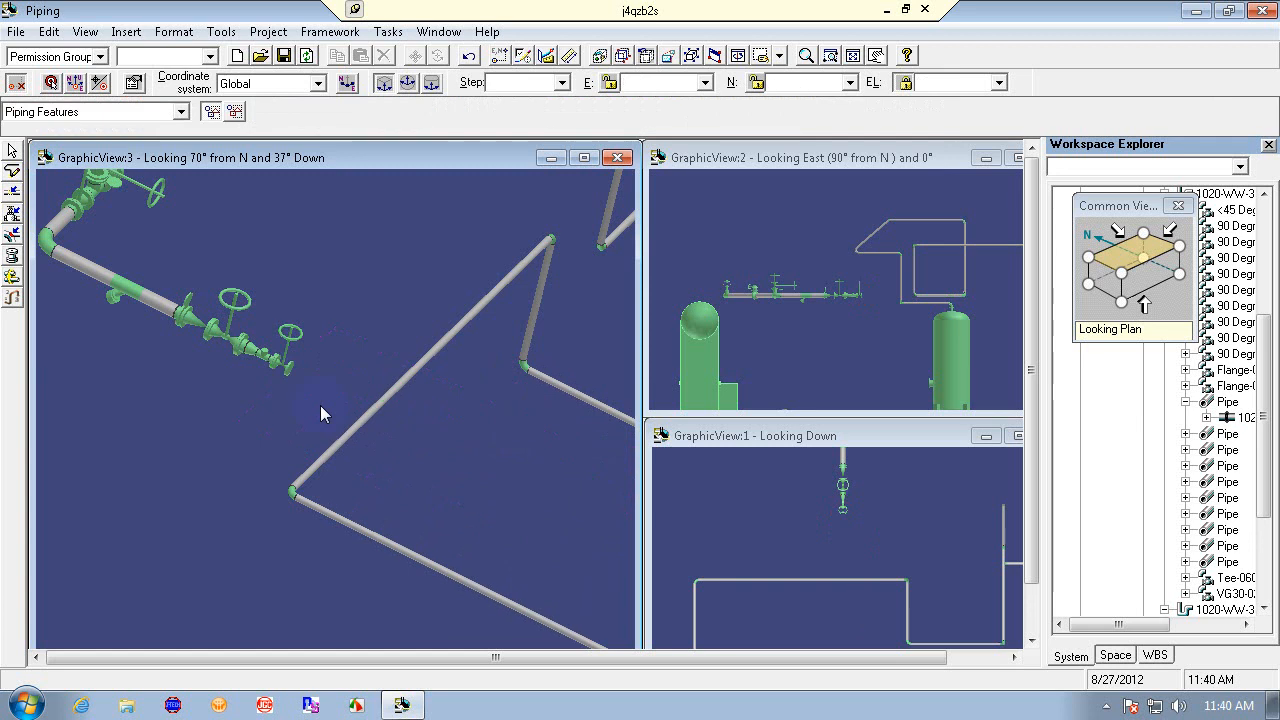
# - Start a leg at the gate valve's open end with E locked at 0.00 m and EL at 0 m, running to the diagonal pipe's lower end
pyautogui.click(12, 170)
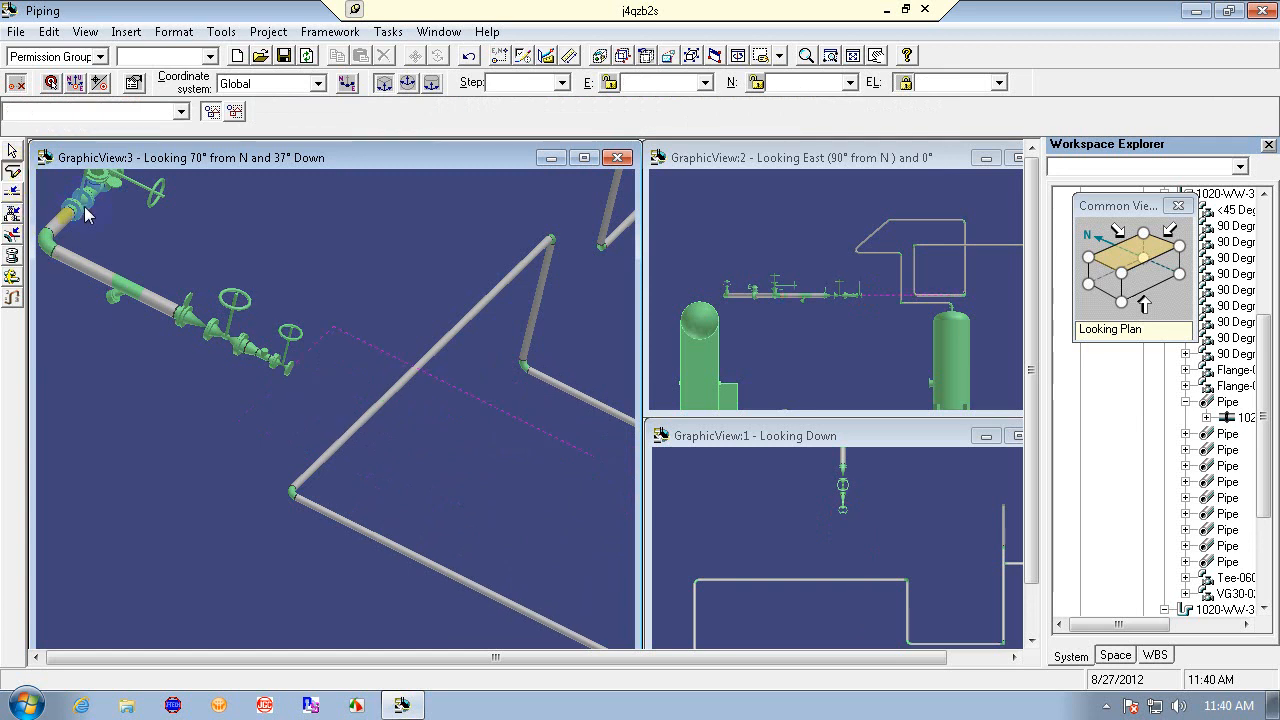
pyautogui.click(290, 369)
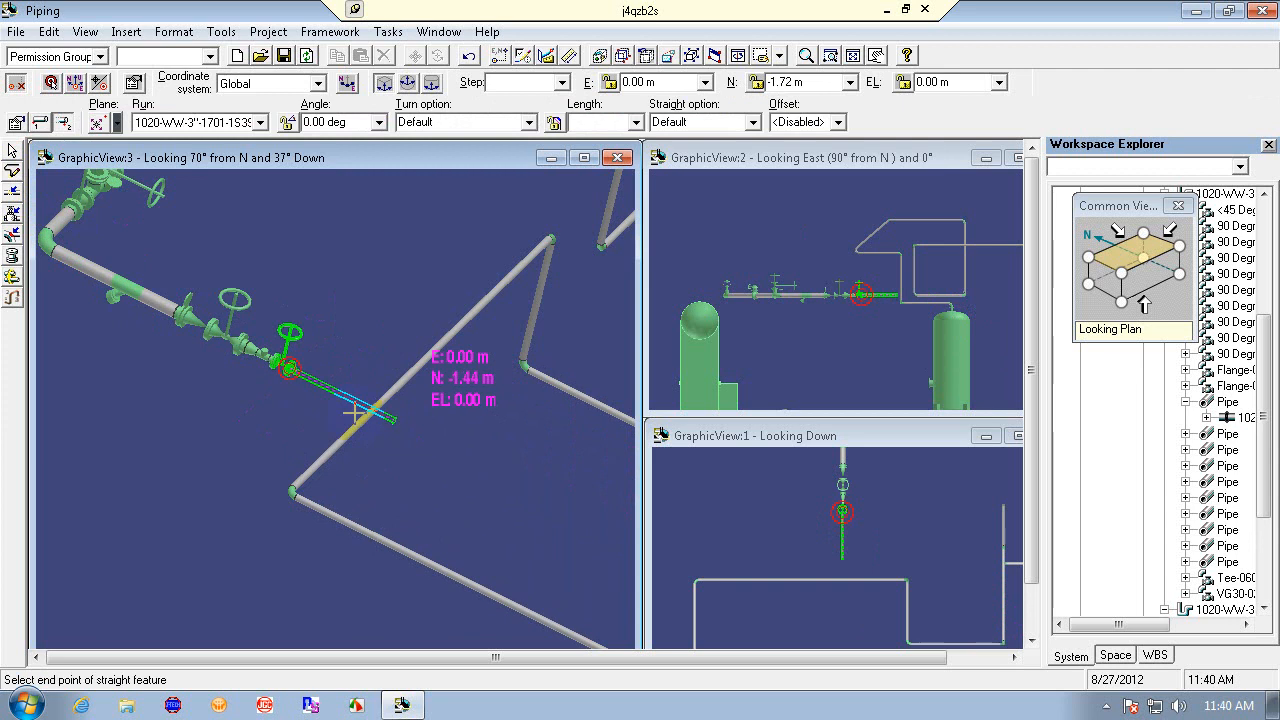
pyautogui.click(665, 82)
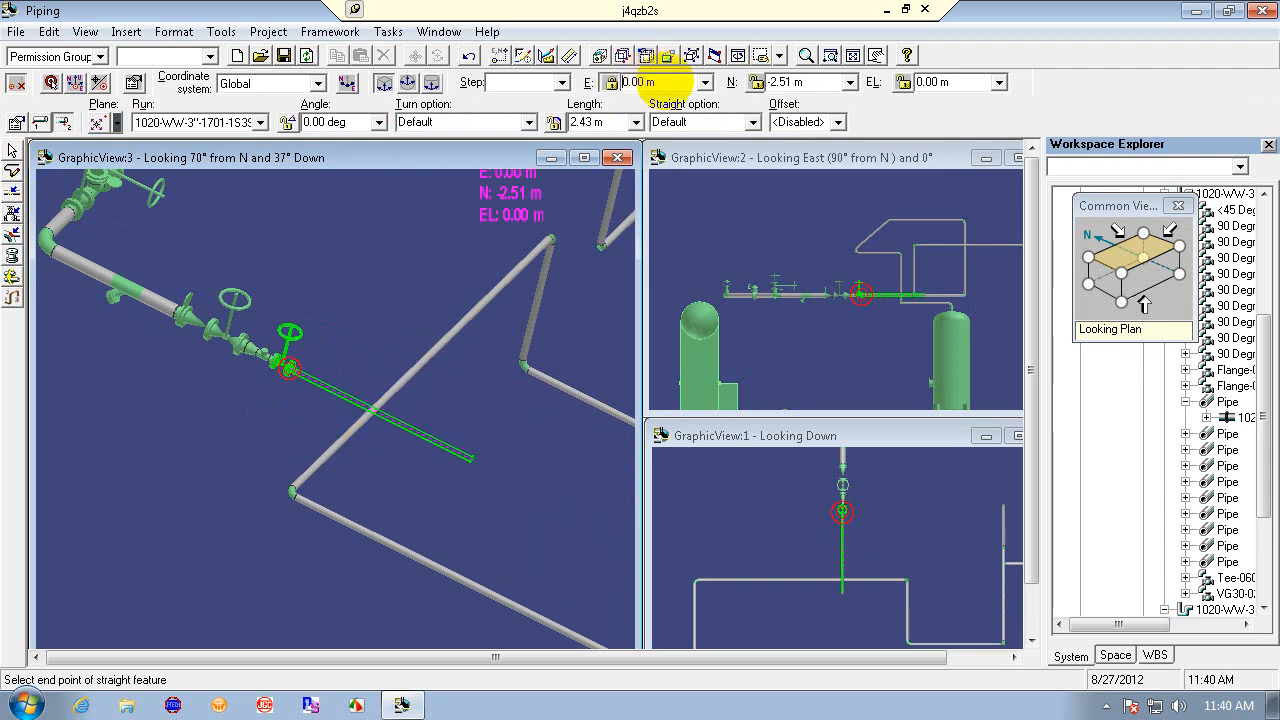
pyautogui.click(967, 82)
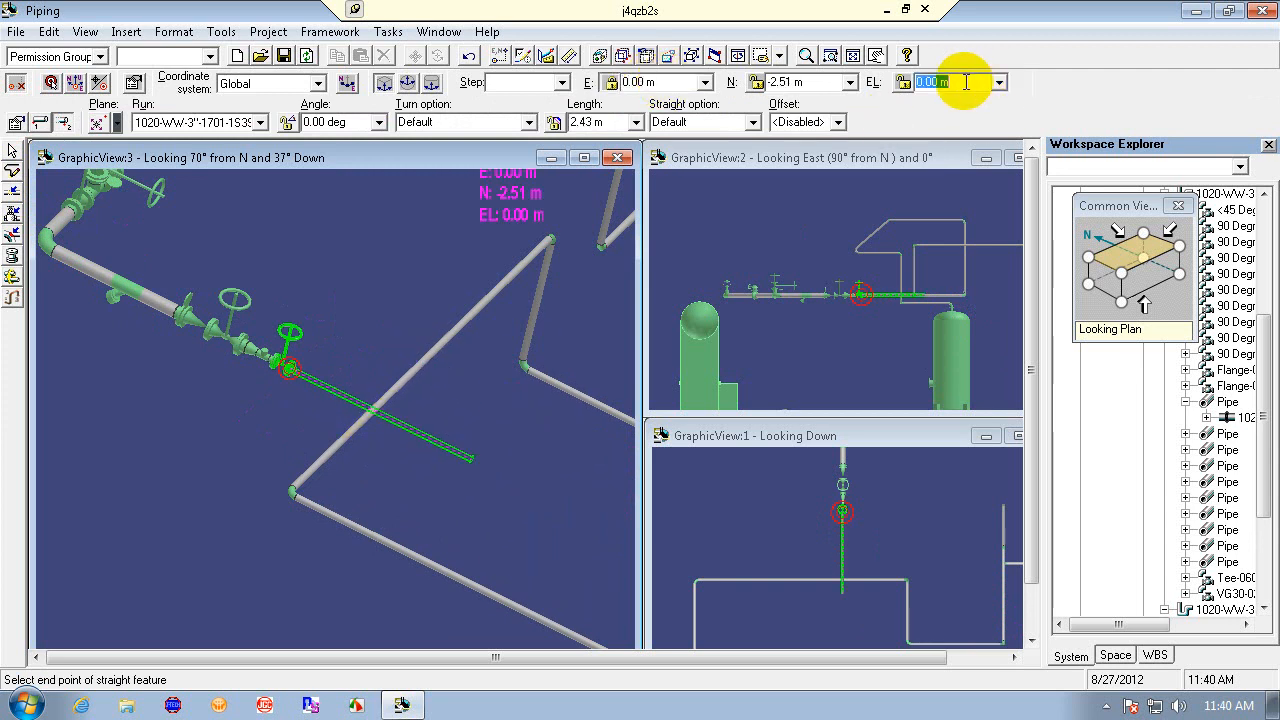
pyautogui.write('0')
pyautogui.press('Return')
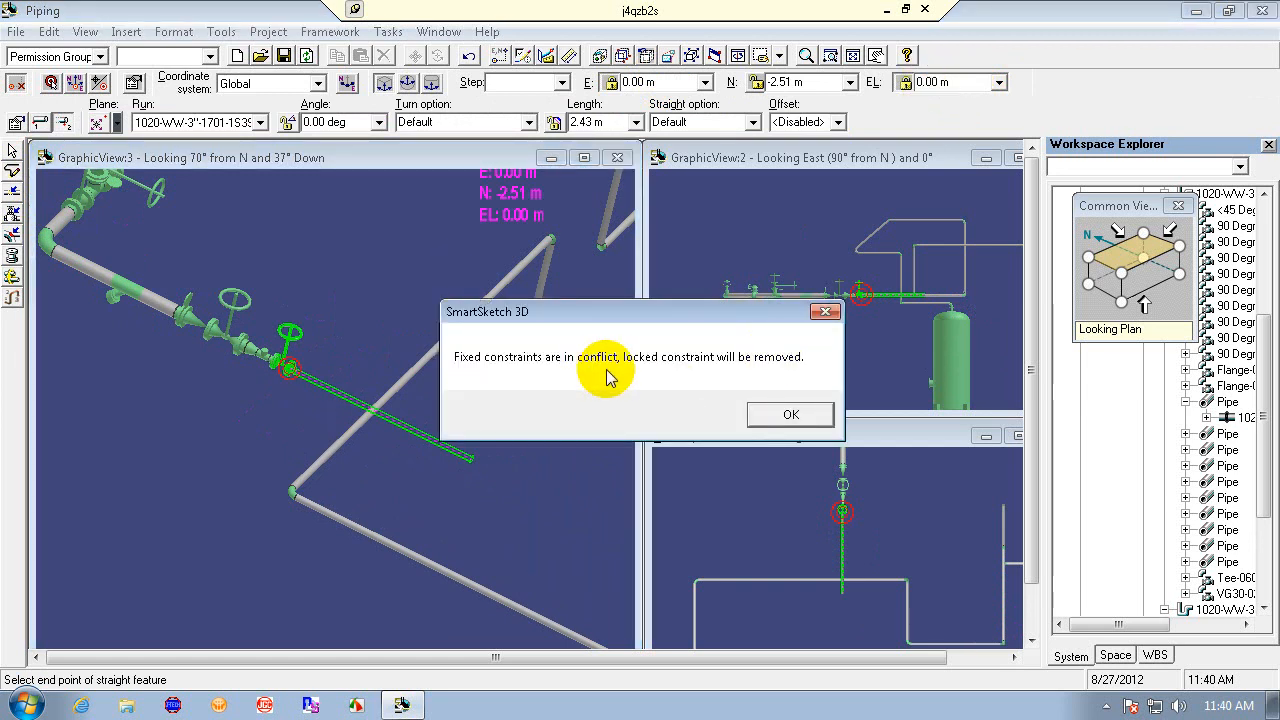
pyautogui.click(800, 415)
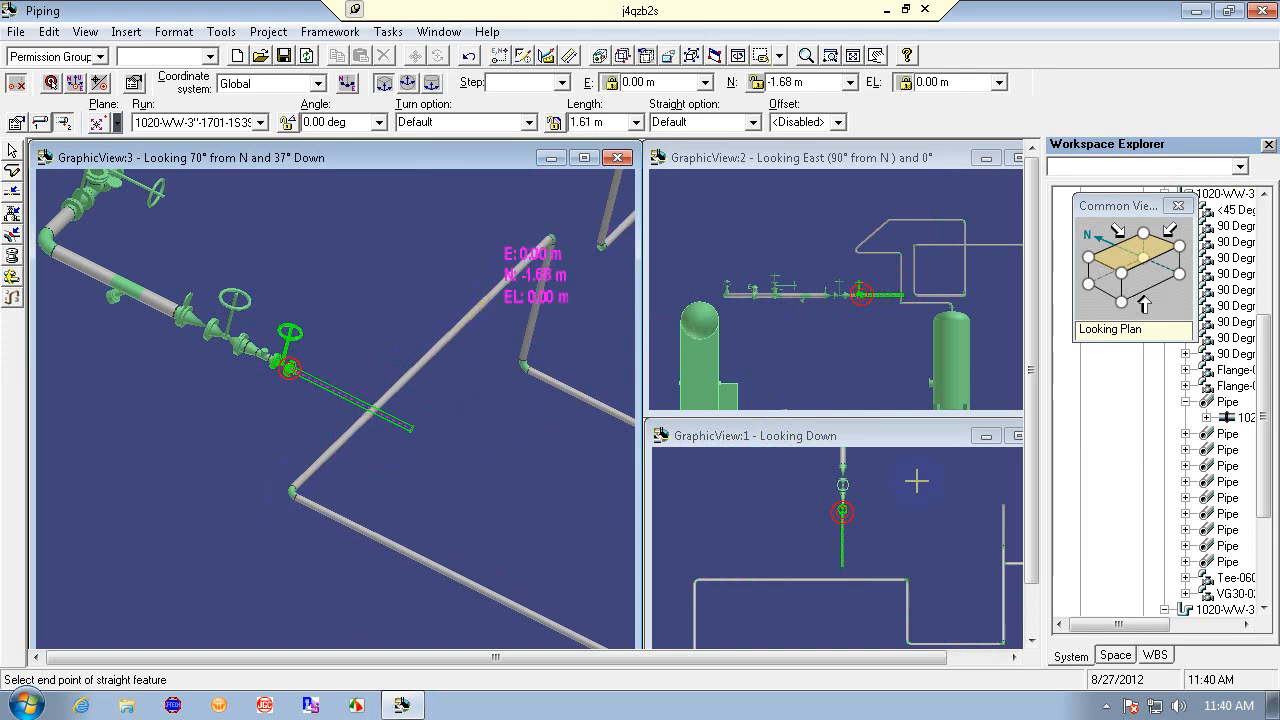
pyautogui.click(903, 578)
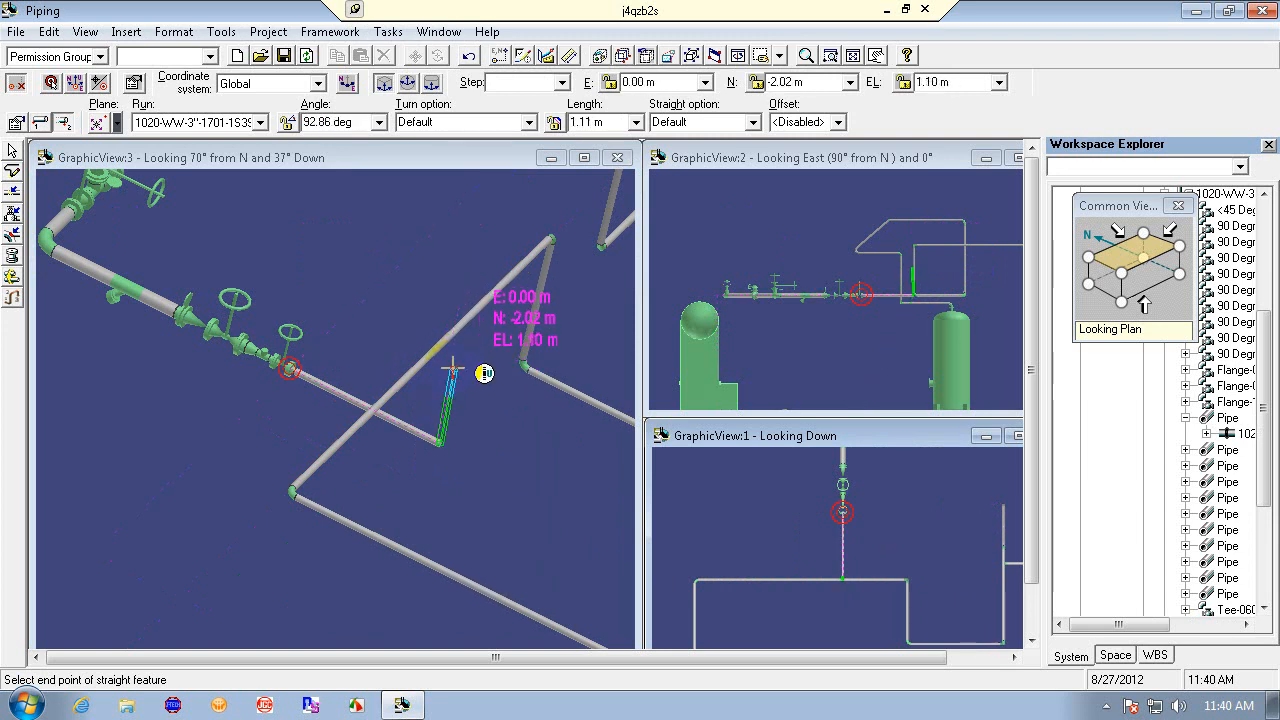
# - Try to rise from that leg into the diagonal pipe, dismiss the catalog message, exit routing, and undo the riser
pyautogui.click(463, 320)
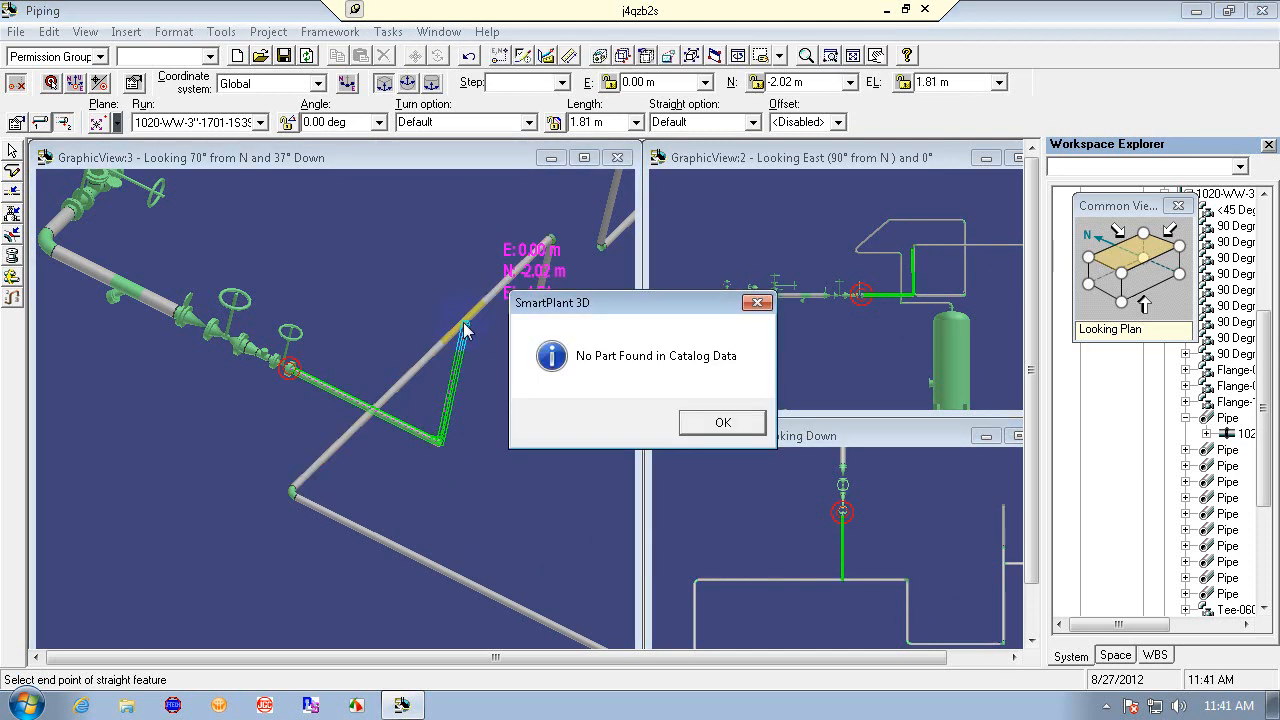
pyautogui.click(724, 422)
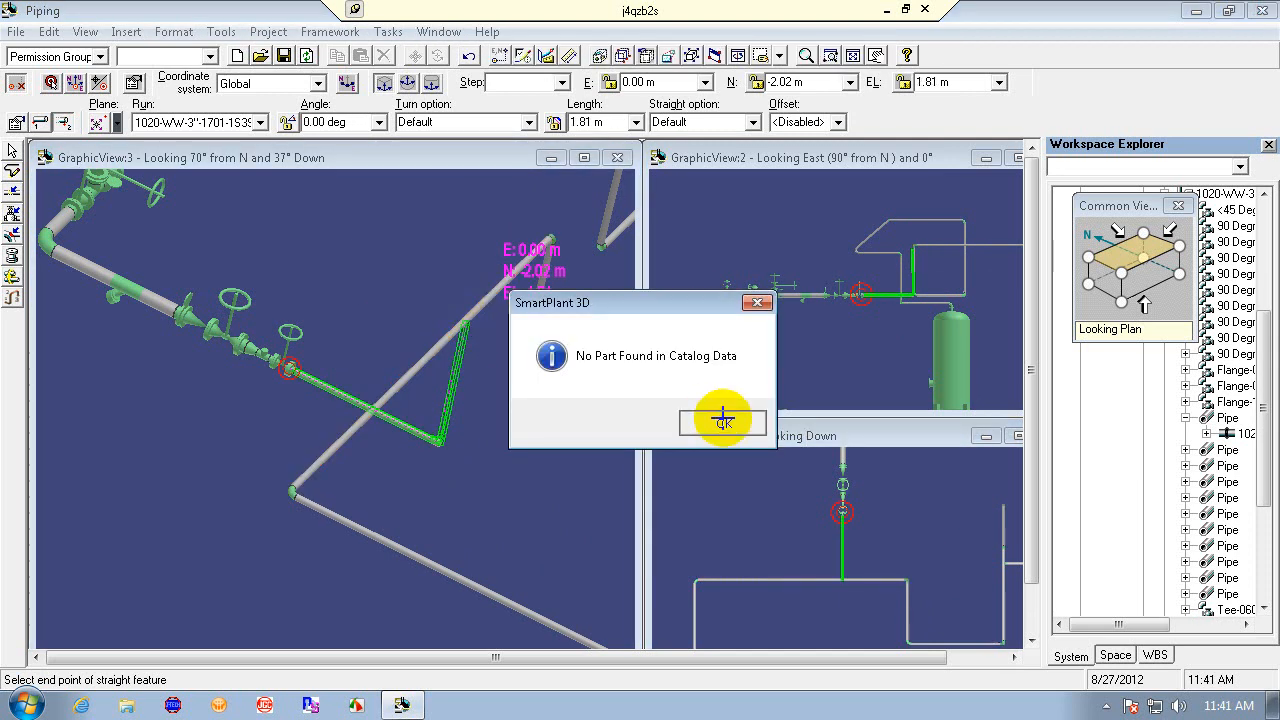
pyautogui.rightClick(528, 456)
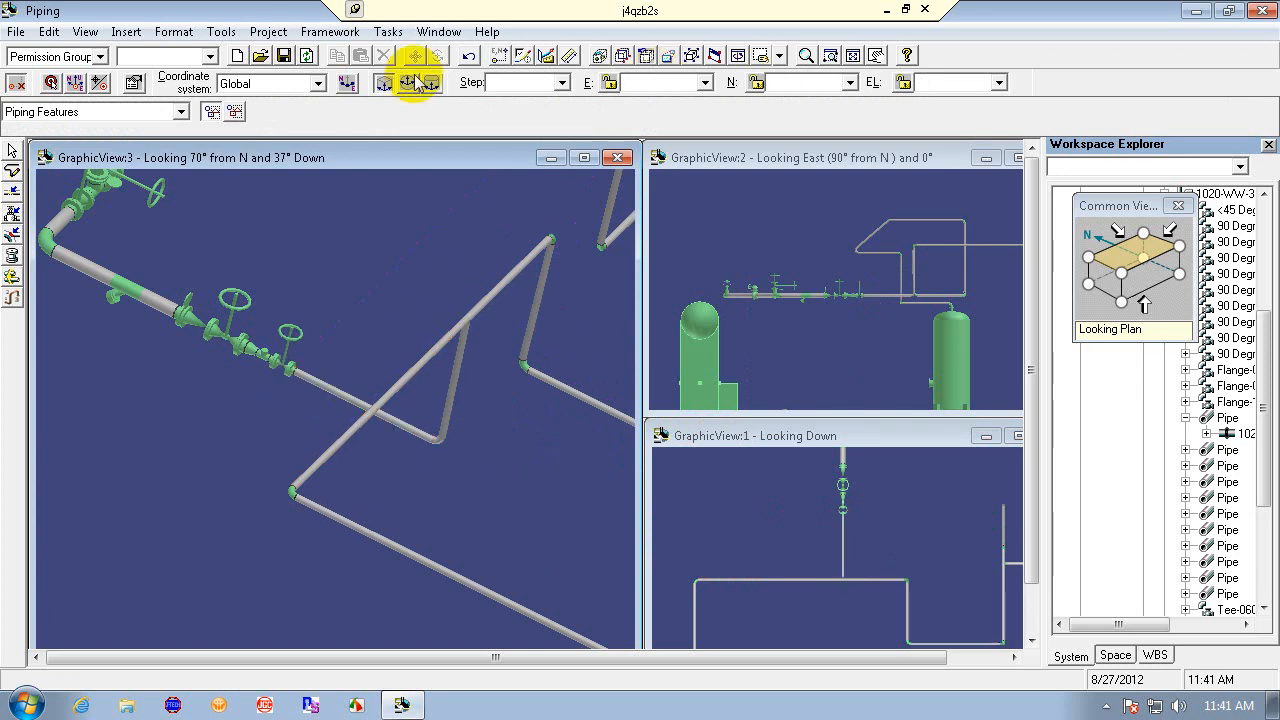
pyautogui.click(469, 56)
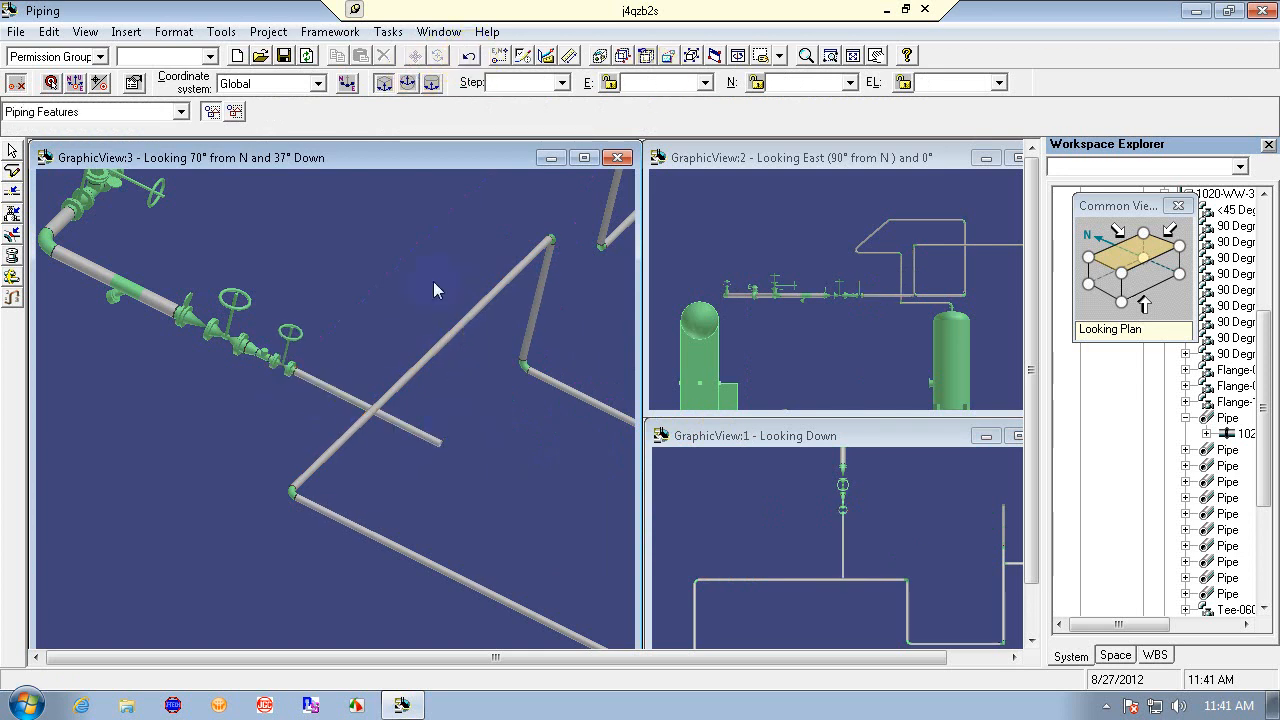
# - Try routing a riser from the leg's end into the diagonal pipe, dismiss the topology message, and undo twice
pyautogui.click(426, 367)
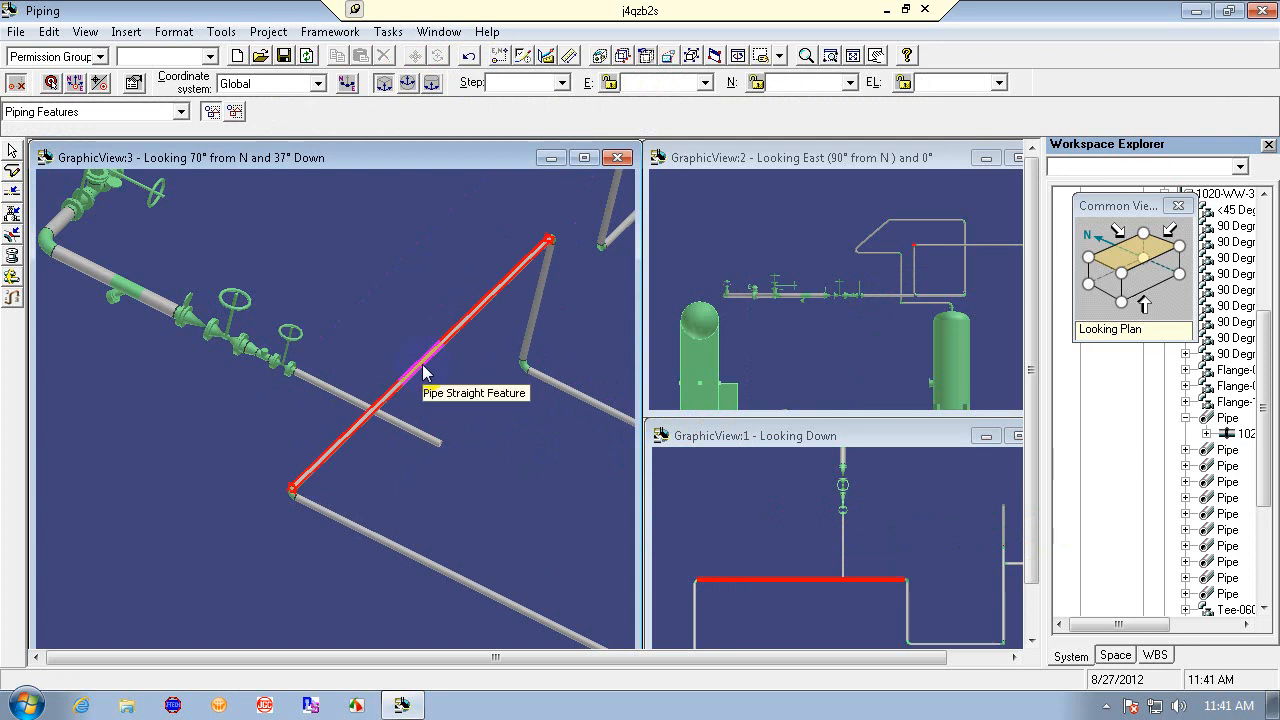
pyautogui.press('Escape')
pyautogui.click(12, 170)
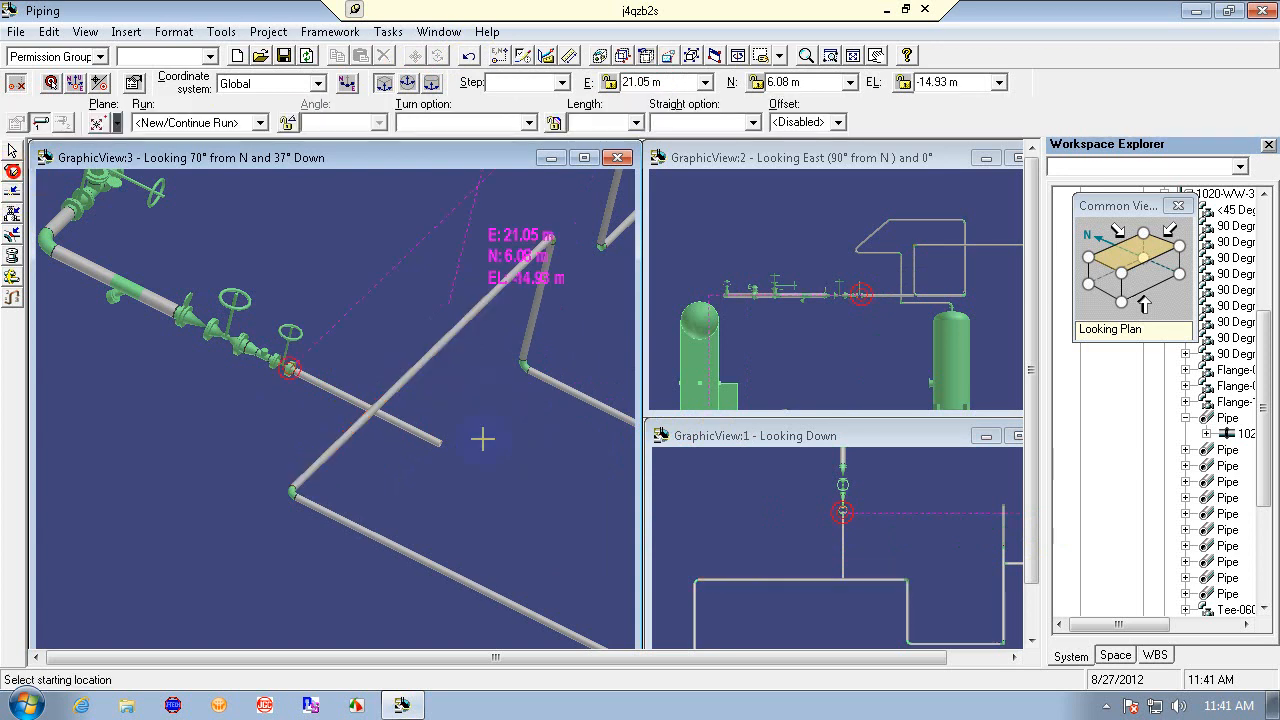
pyautogui.click(443, 442)
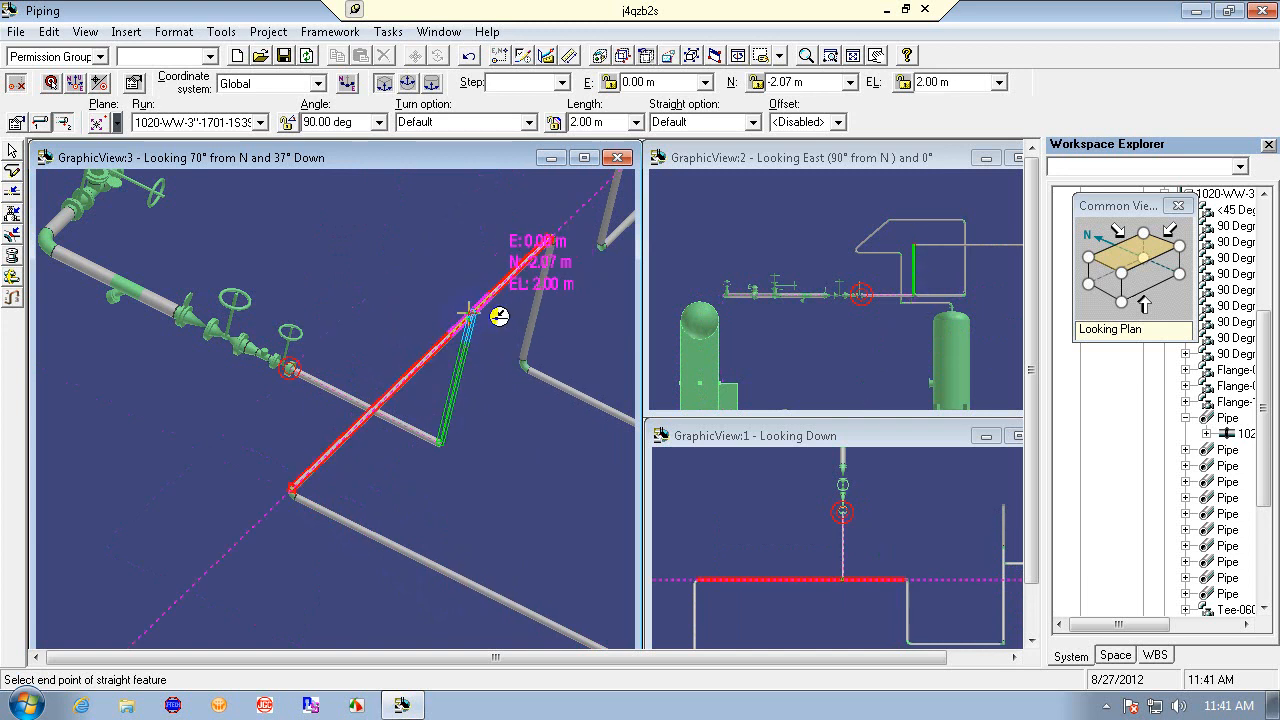
pyautogui.click(469, 314)
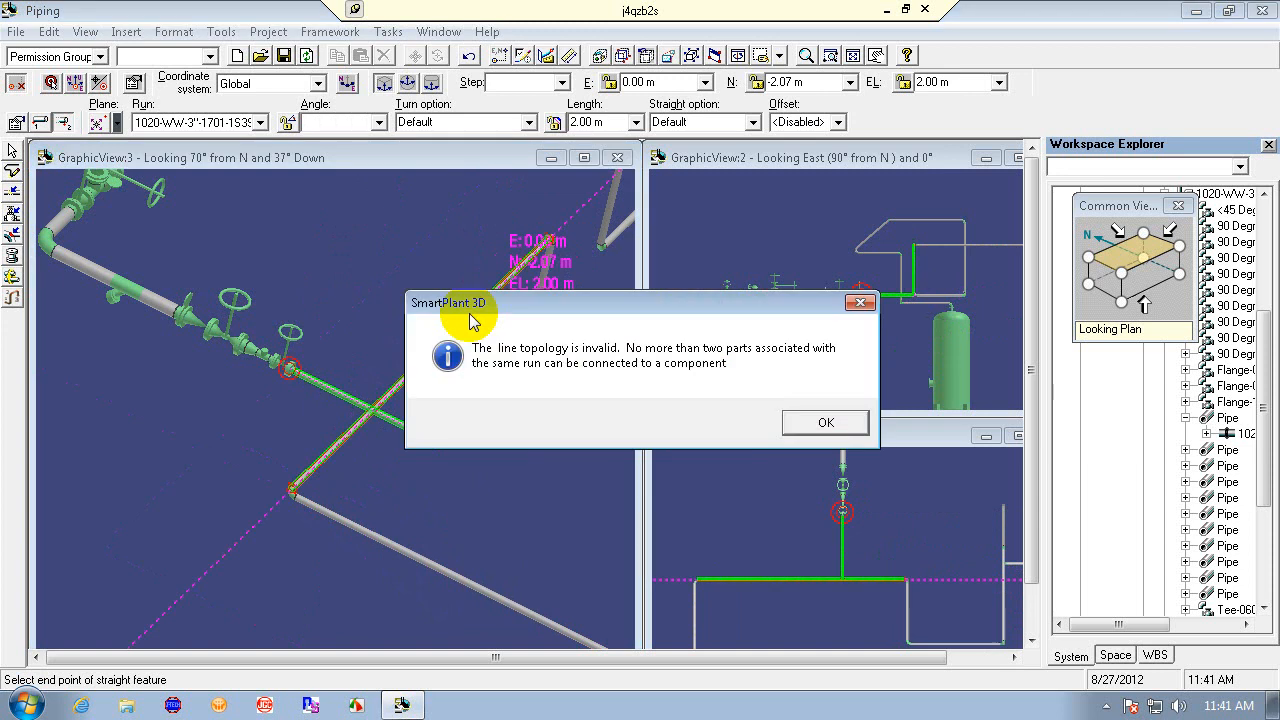
pyautogui.click(828, 423)
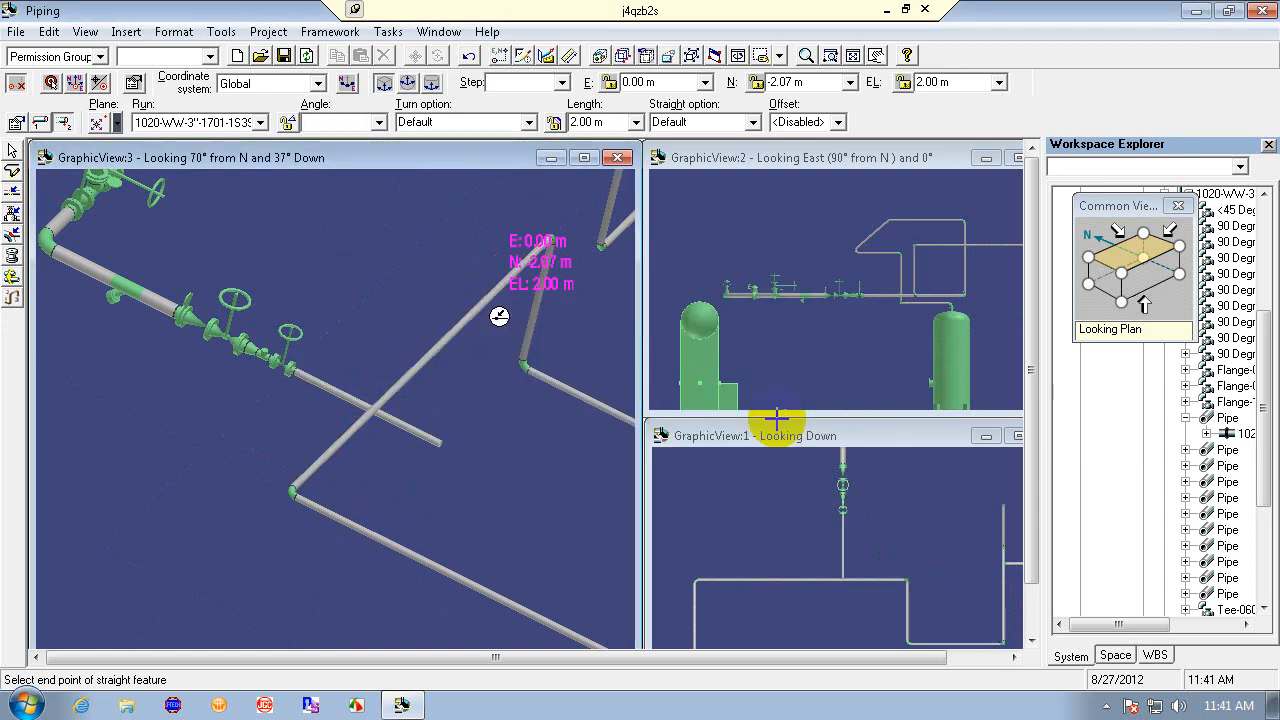
pyautogui.press('Escape')
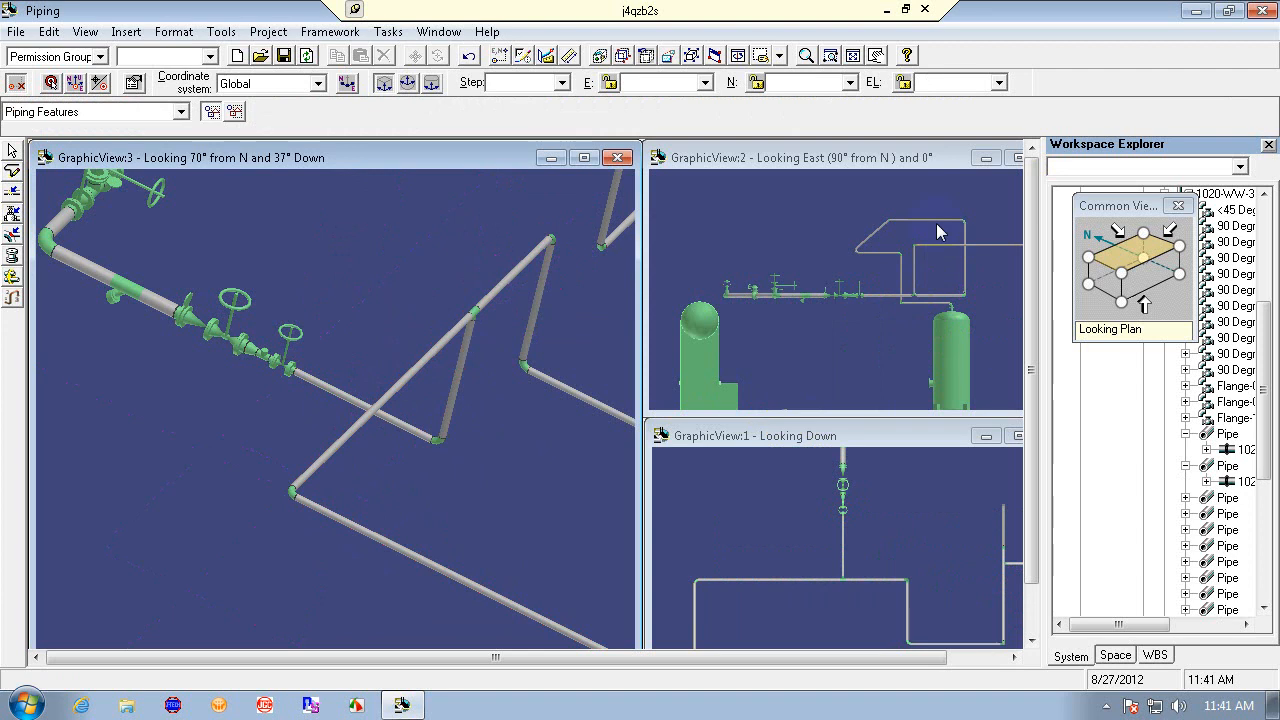
pyautogui.click(468, 56)
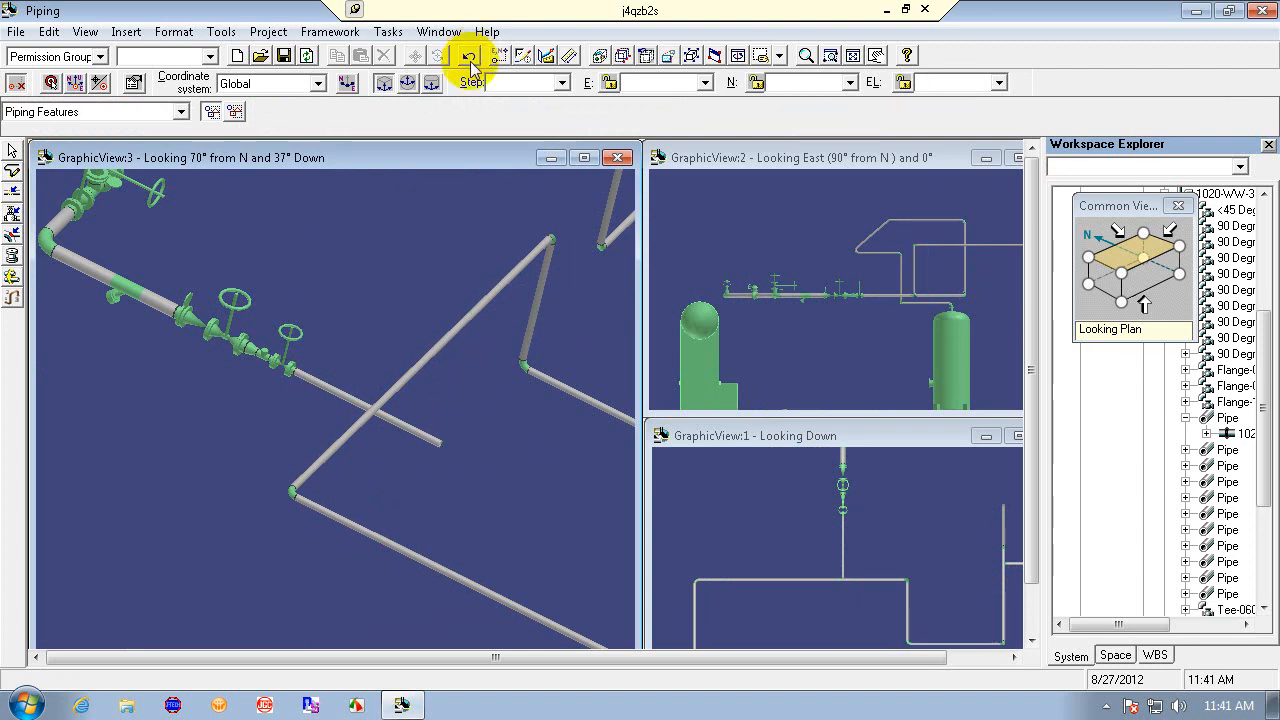
pyautogui.click(468, 56)
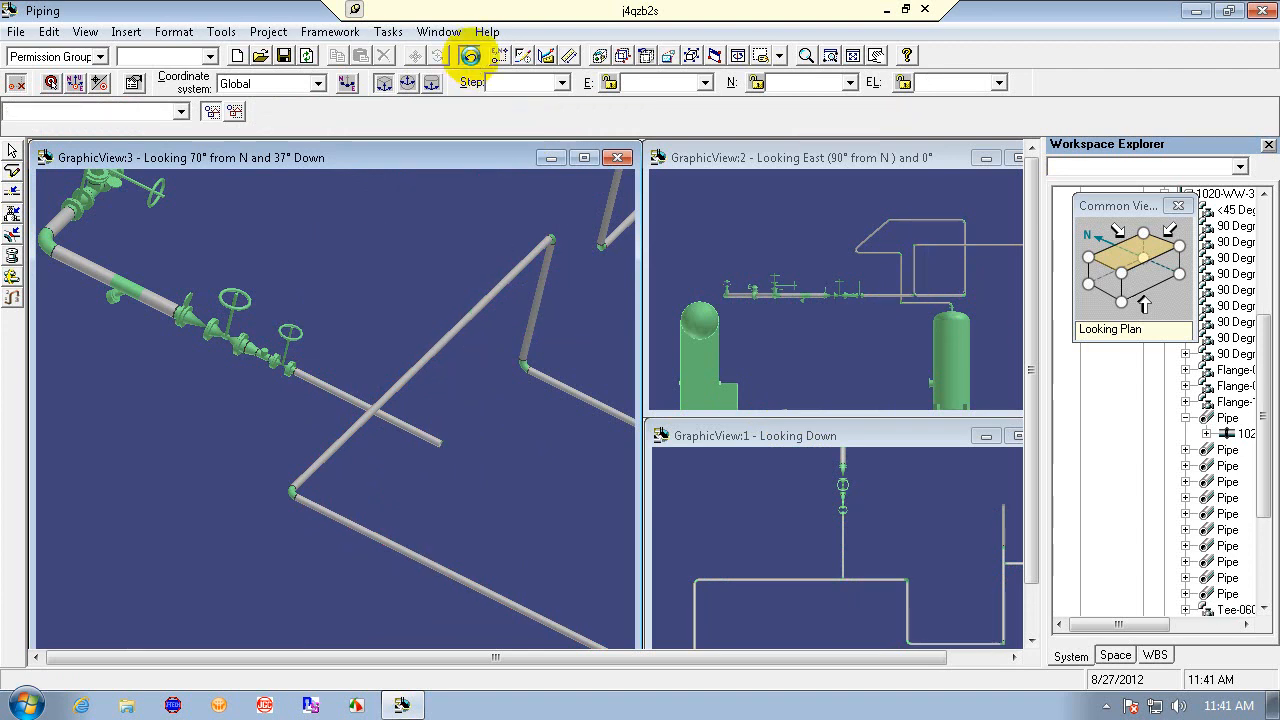
# - Route a leg from the gate valve's open end with E locked at 0.00 m and EL at 0 m, rising into the diagonal pipe
pyautogui.click(12, 171)
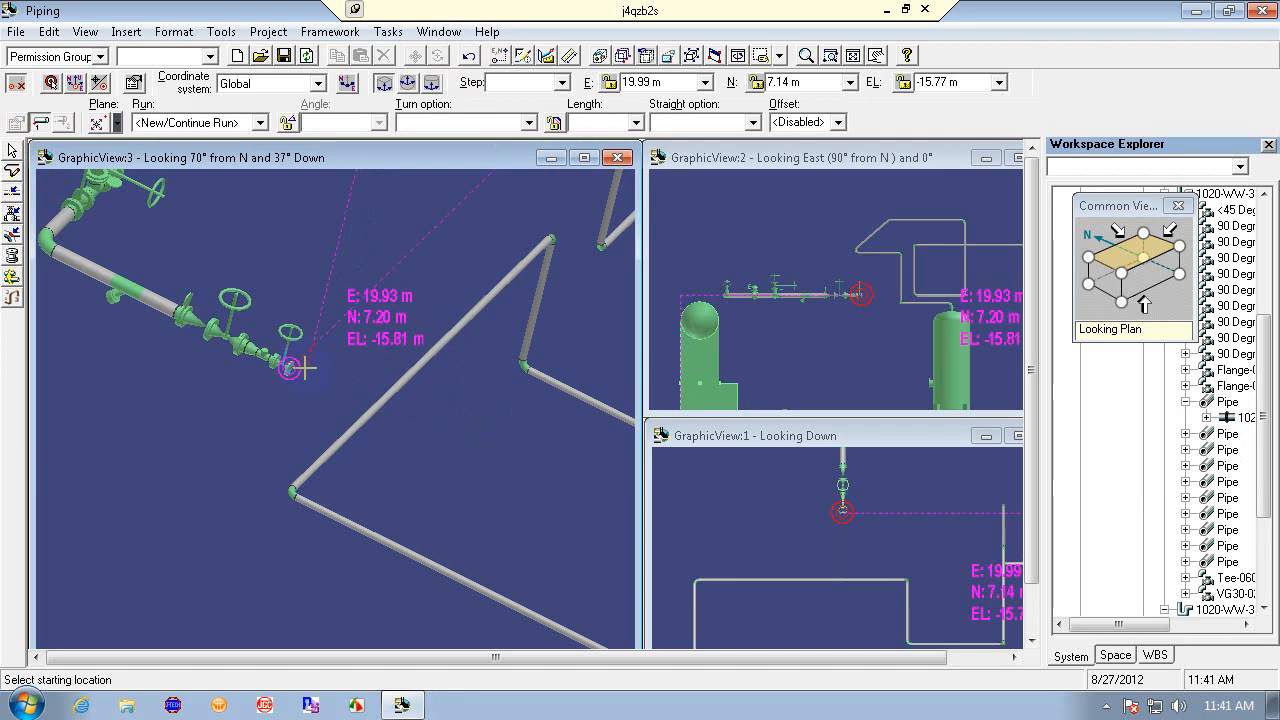
pyautogui.click(291, 367)
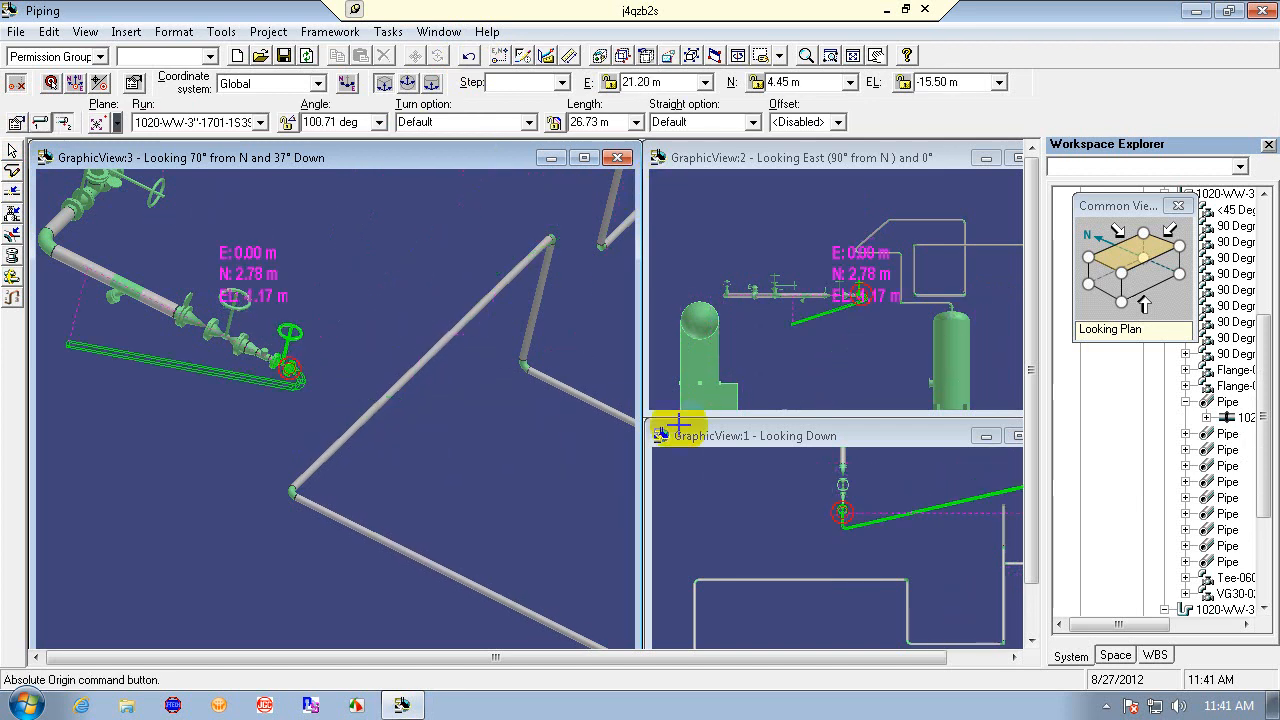
pyautogui.click(668, 84)
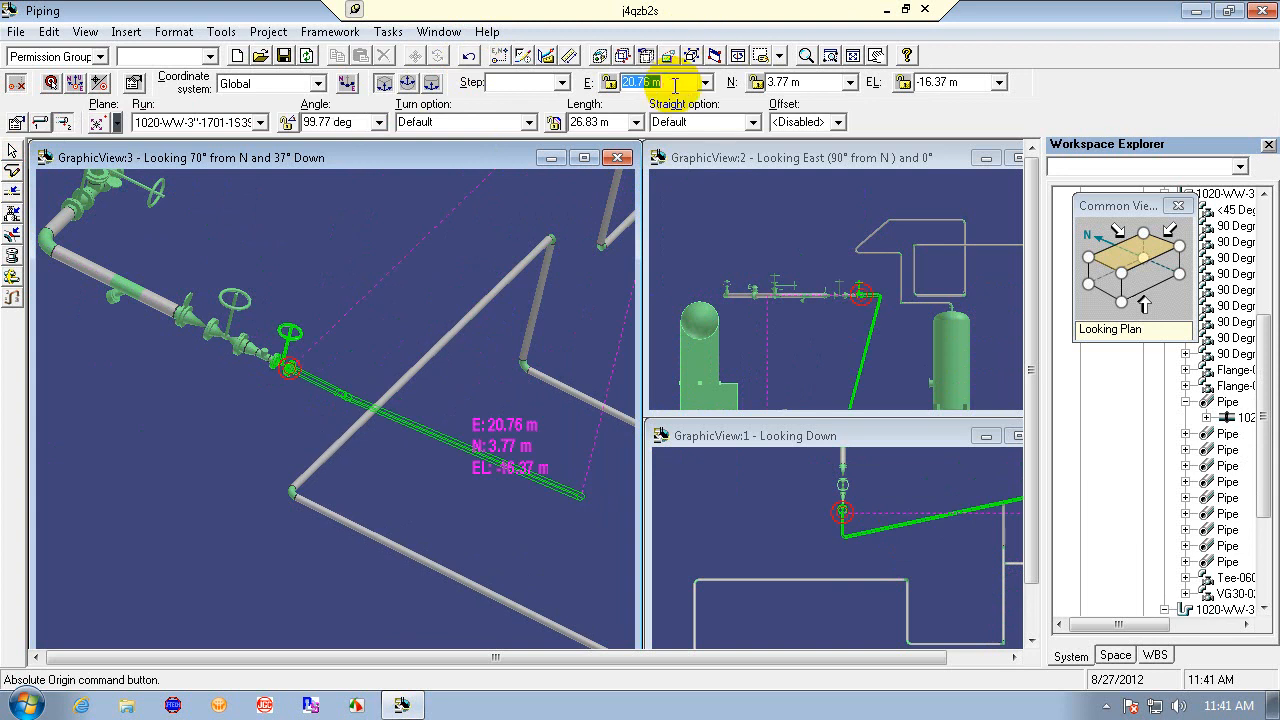
pyautogui.click(971, 82)
pyautogui.write('0')
pyautogui.press('Return')
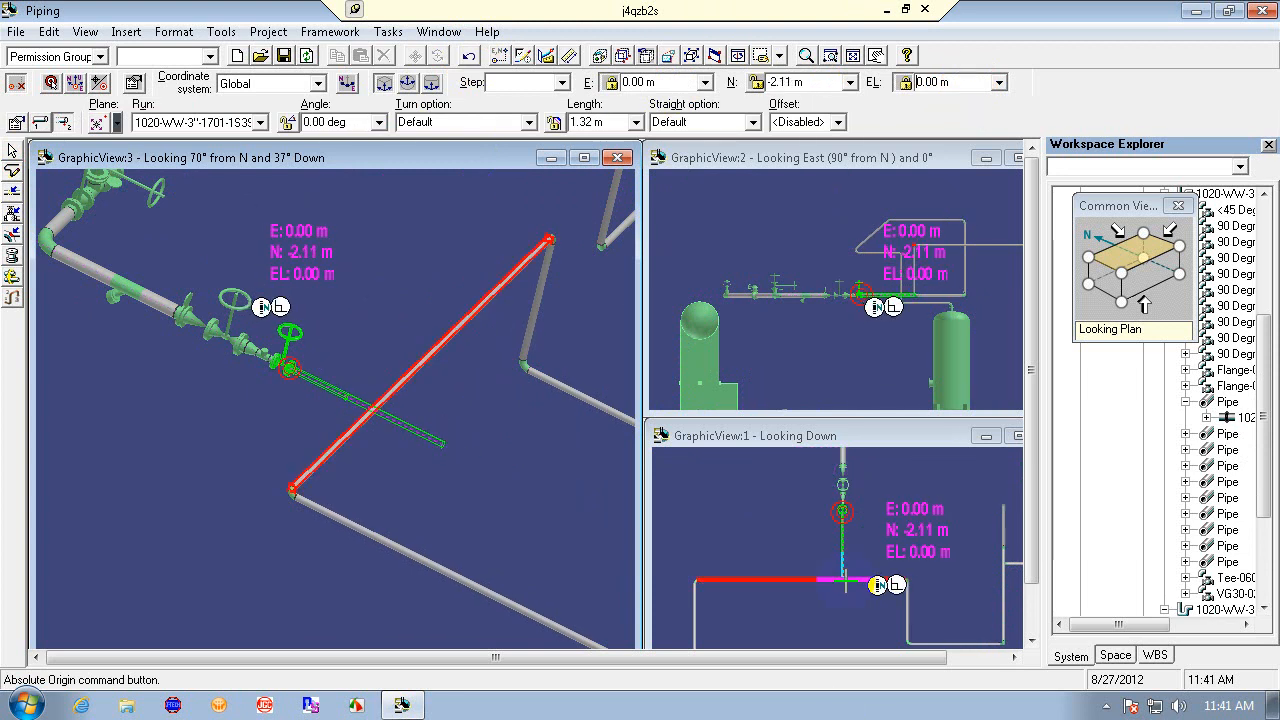
pyautogui.click(876, 585)
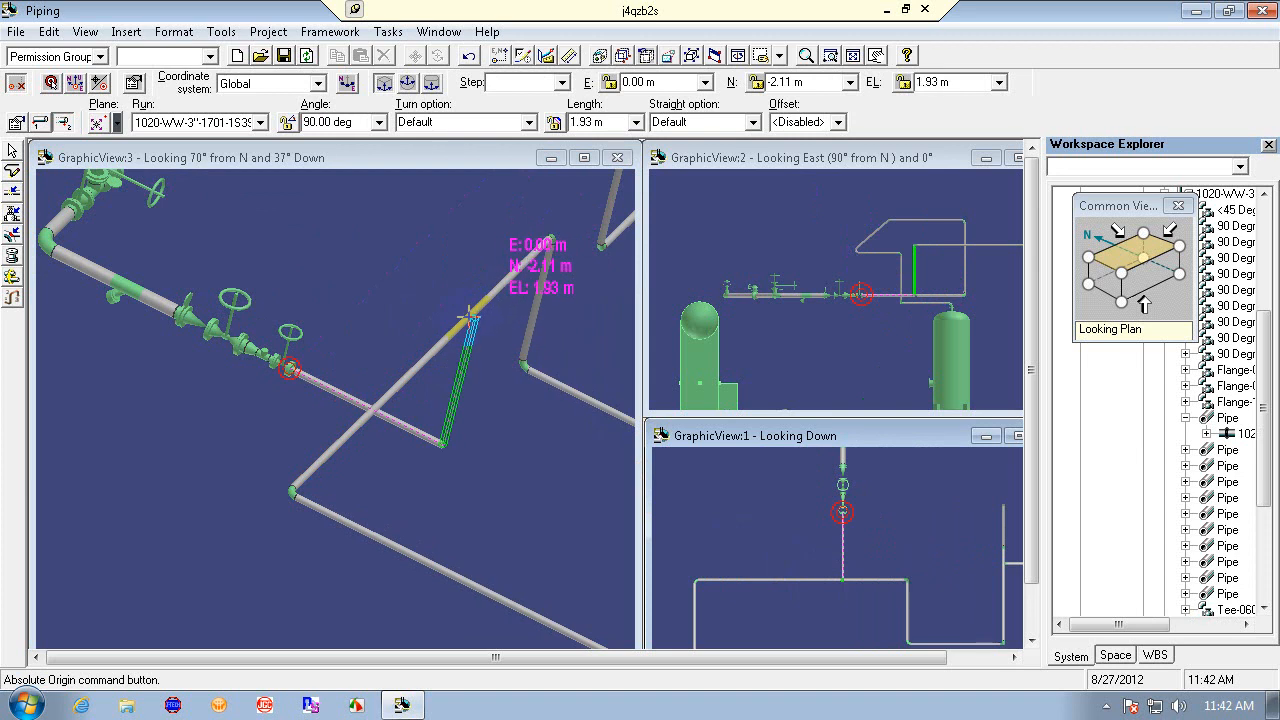
pyautogui.click(806, 55)
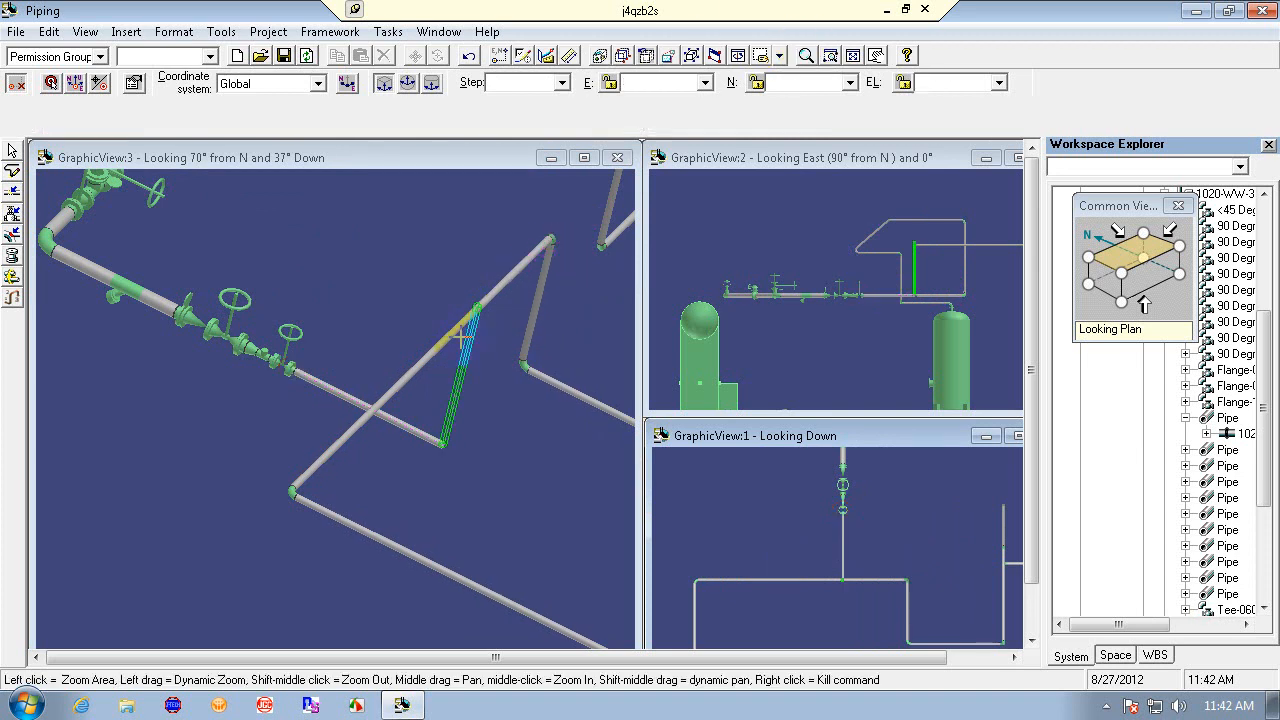
pyautogui.moveTo(465, 395); pyautogui.dragTo(469, 409)
pyautogui.rightClick(469, 409)
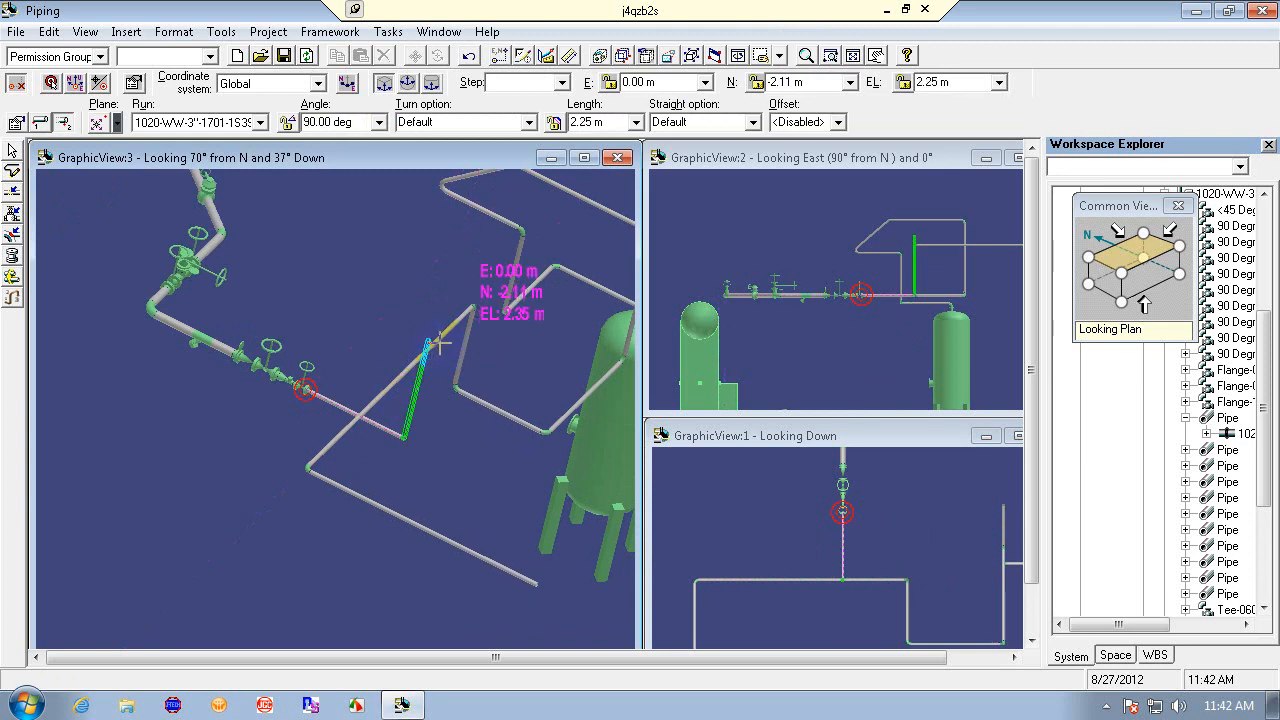
pyautogui.click(390, 387)
pyautogui.click(826, 420)
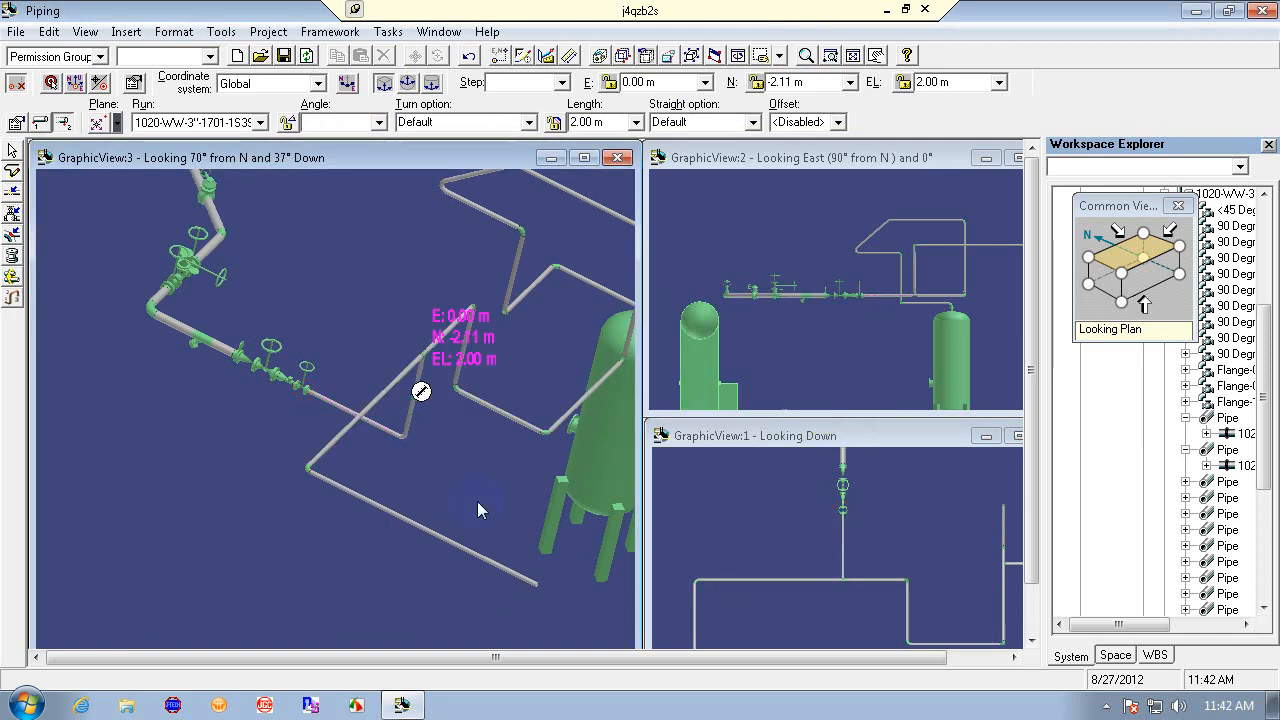
pyautogui.press('Escape')
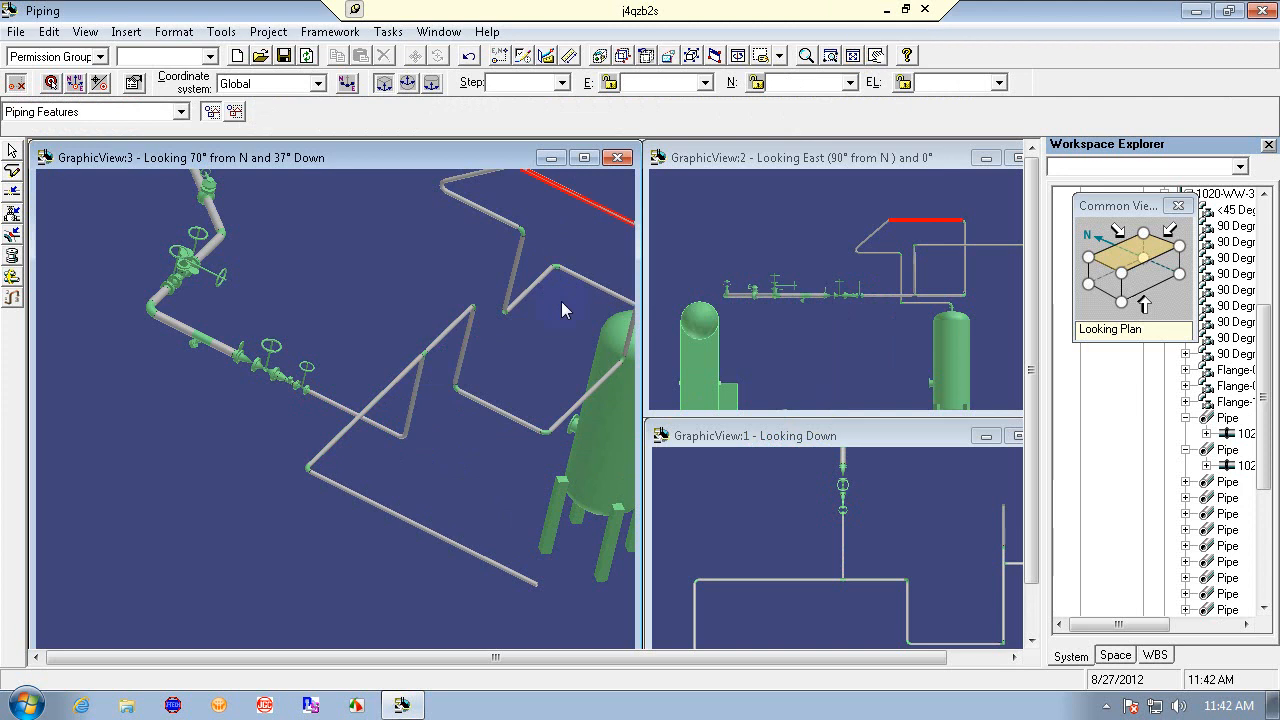
# - Switch the isometric view to Looking North and zoom in to inspect the new pipe route
pyautogui.click(1131, 285)
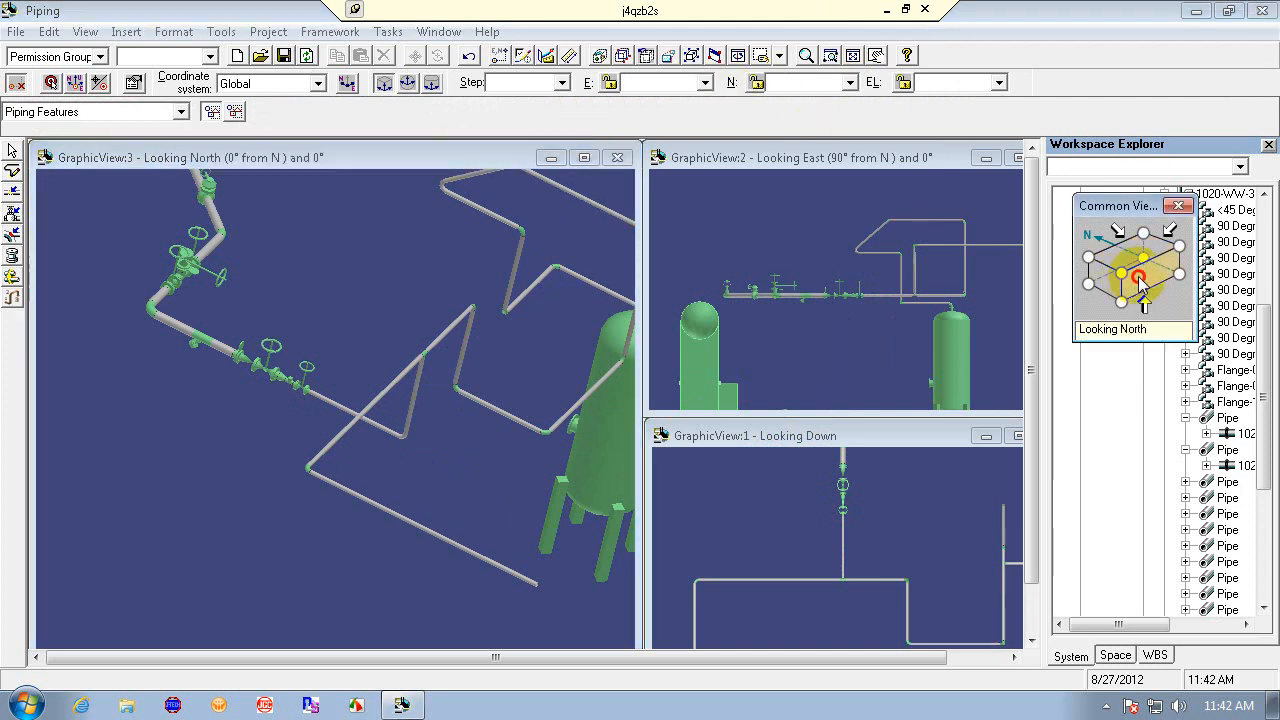
pyautogui.click(808, 55)
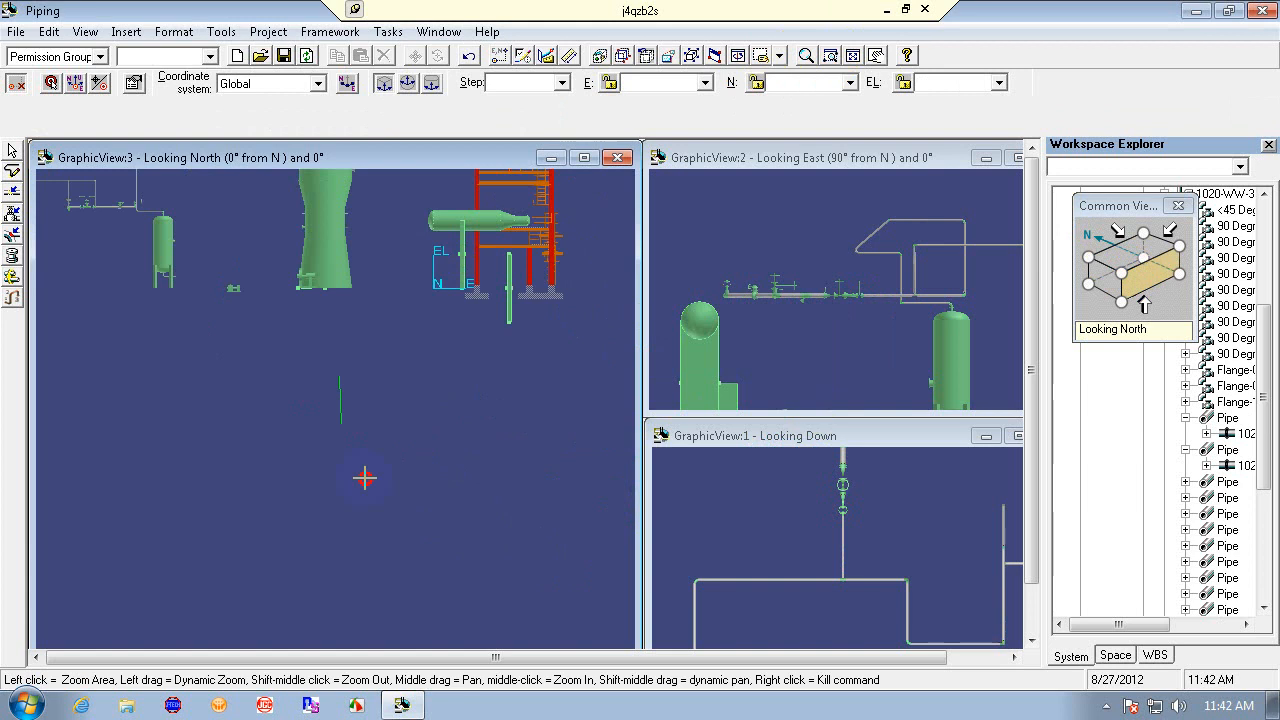
pyautogui.moveTo(364, 478); pyautogui.dragTo(386, 456)
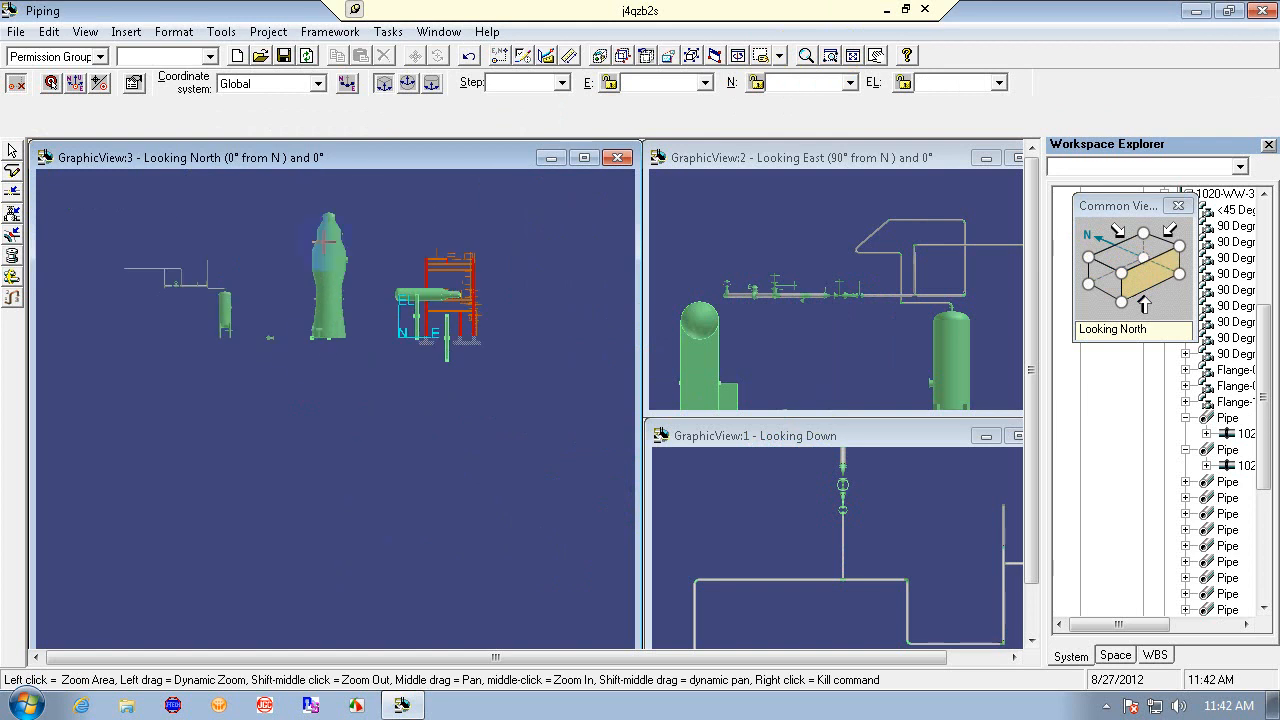
pyautogui.click(831, 55)
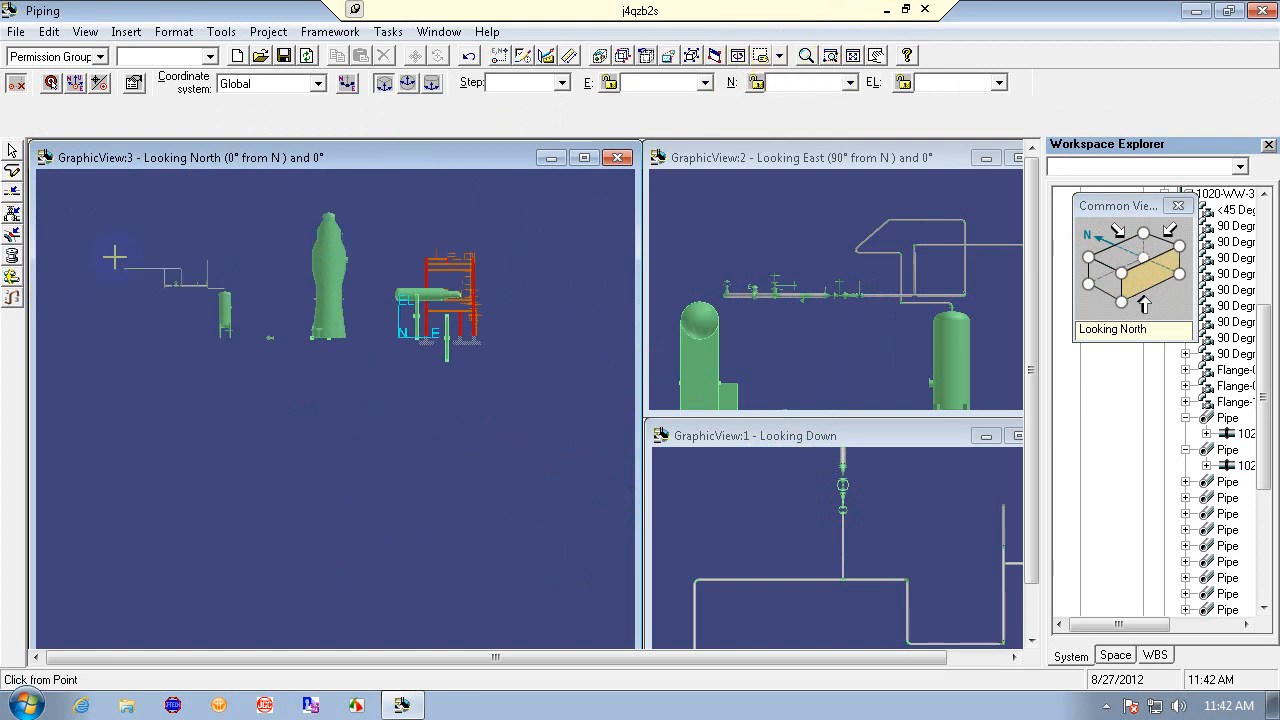
pyautogui.click(157, 243)
pyautogui.click(251, 316)
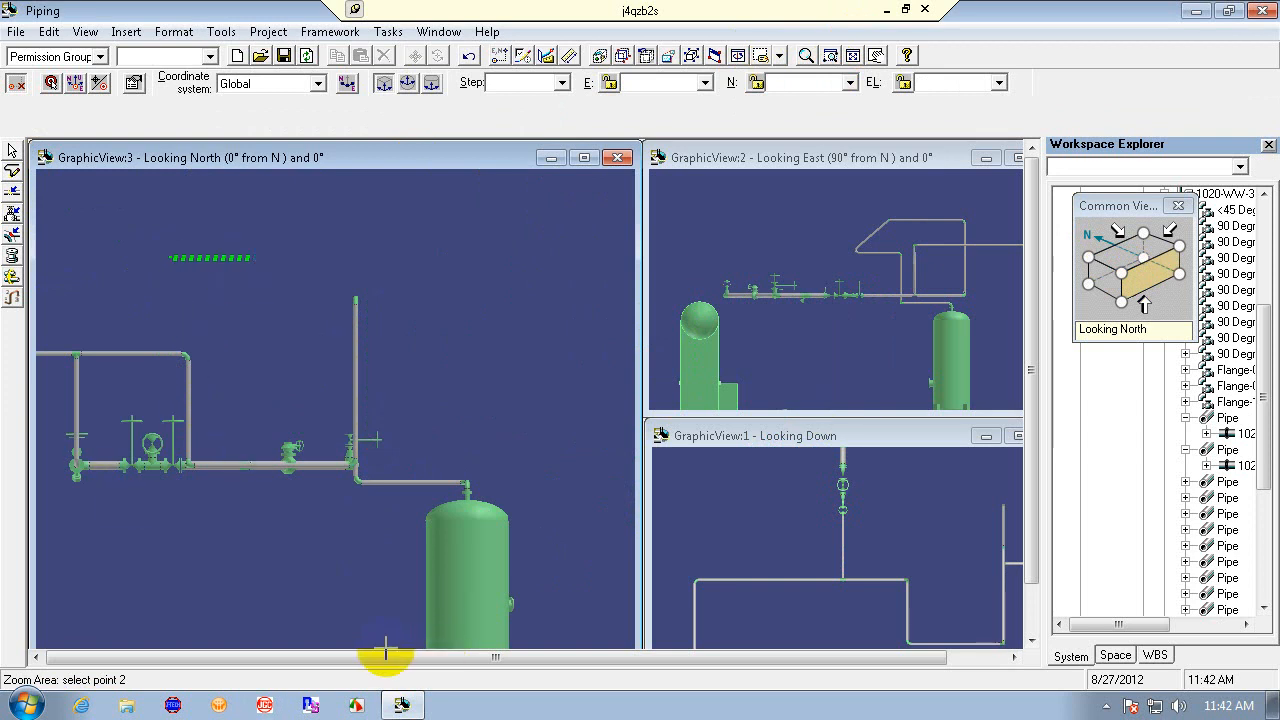
pyautogui.click(875, 56)
pyautogui.moveTo(329, 354); pyautogui.dragTo(532, 376)
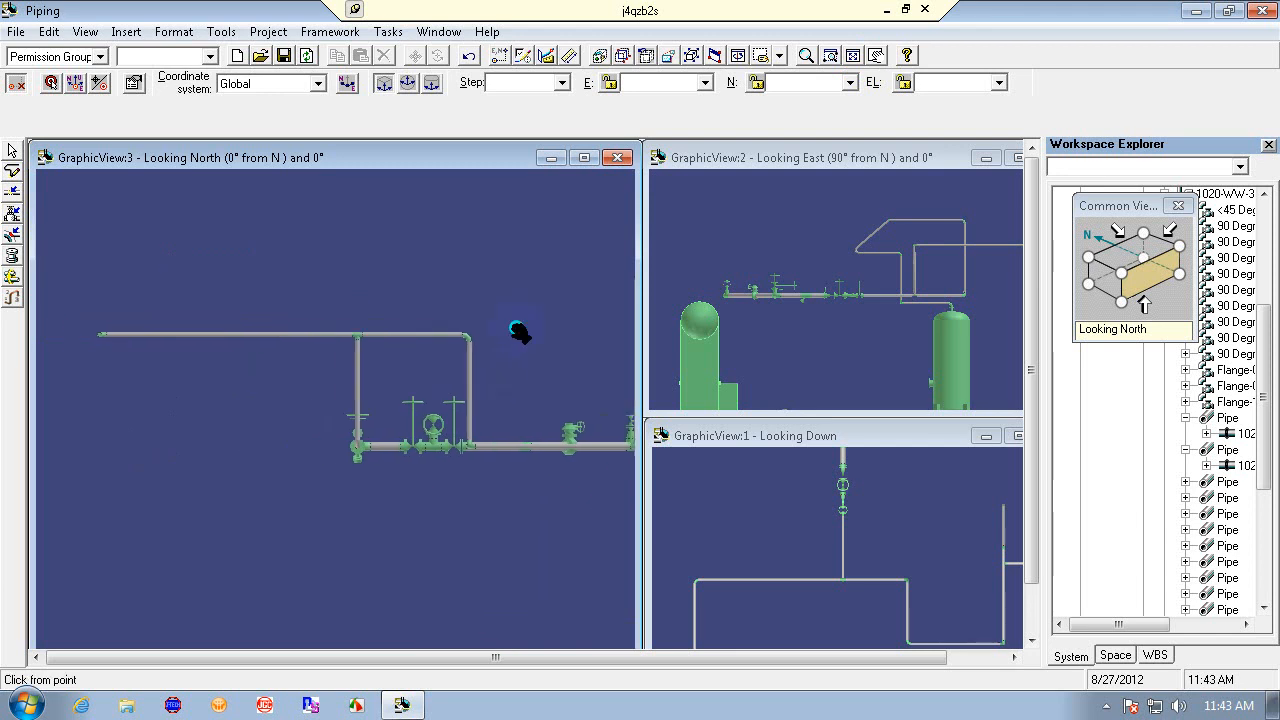
pyautogui.click(470, 56)
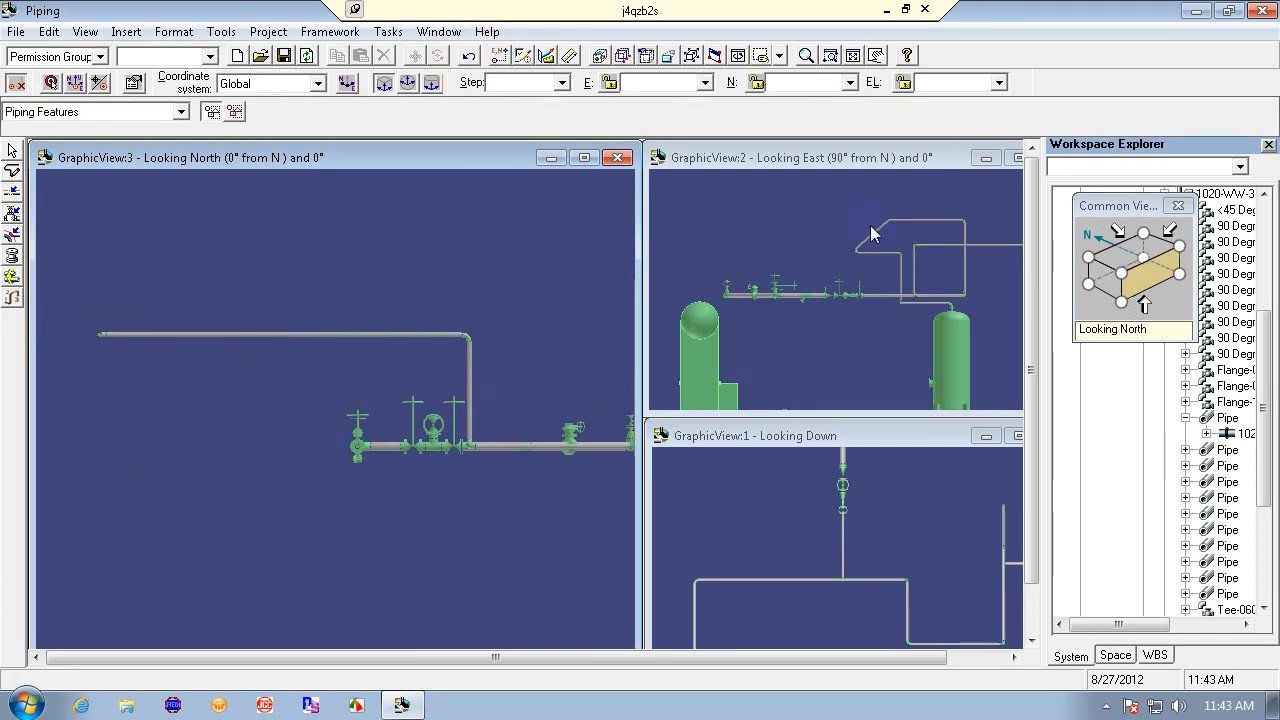
# - Switch the bottom graphic view to the Isometric orientation
pyautogui.click(858, 432)
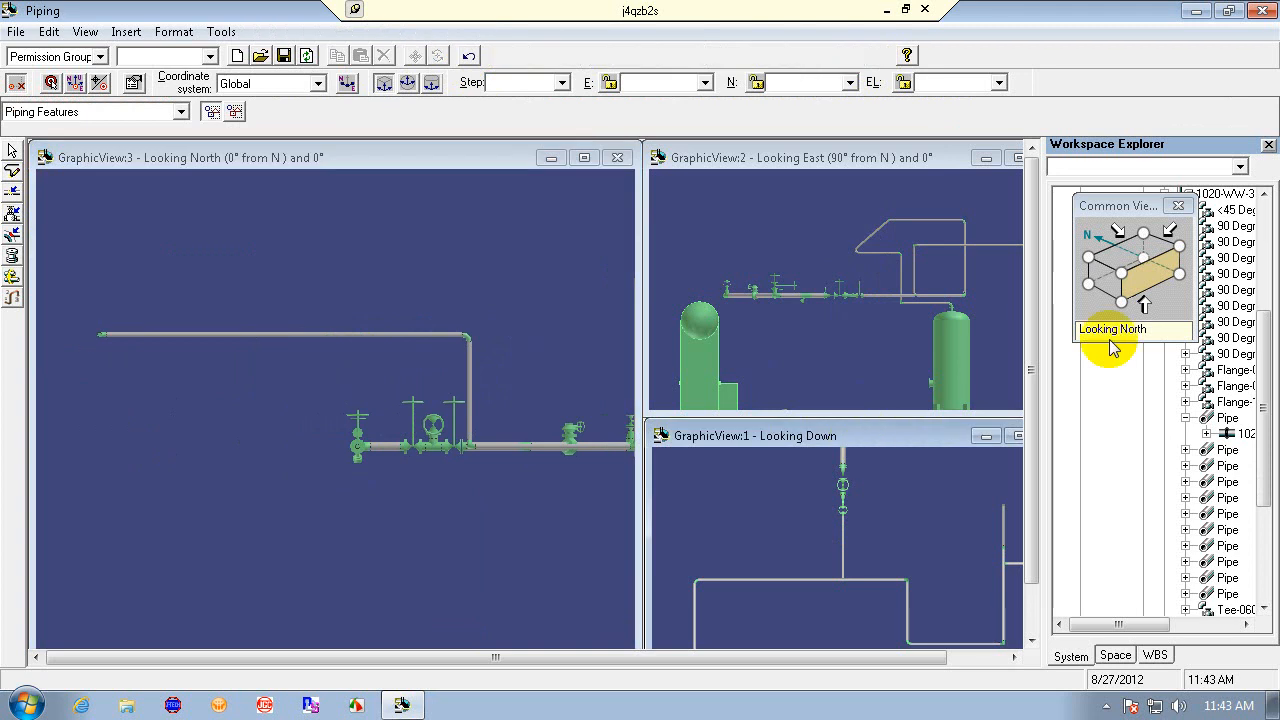
pyautogui.click(1121, 272)
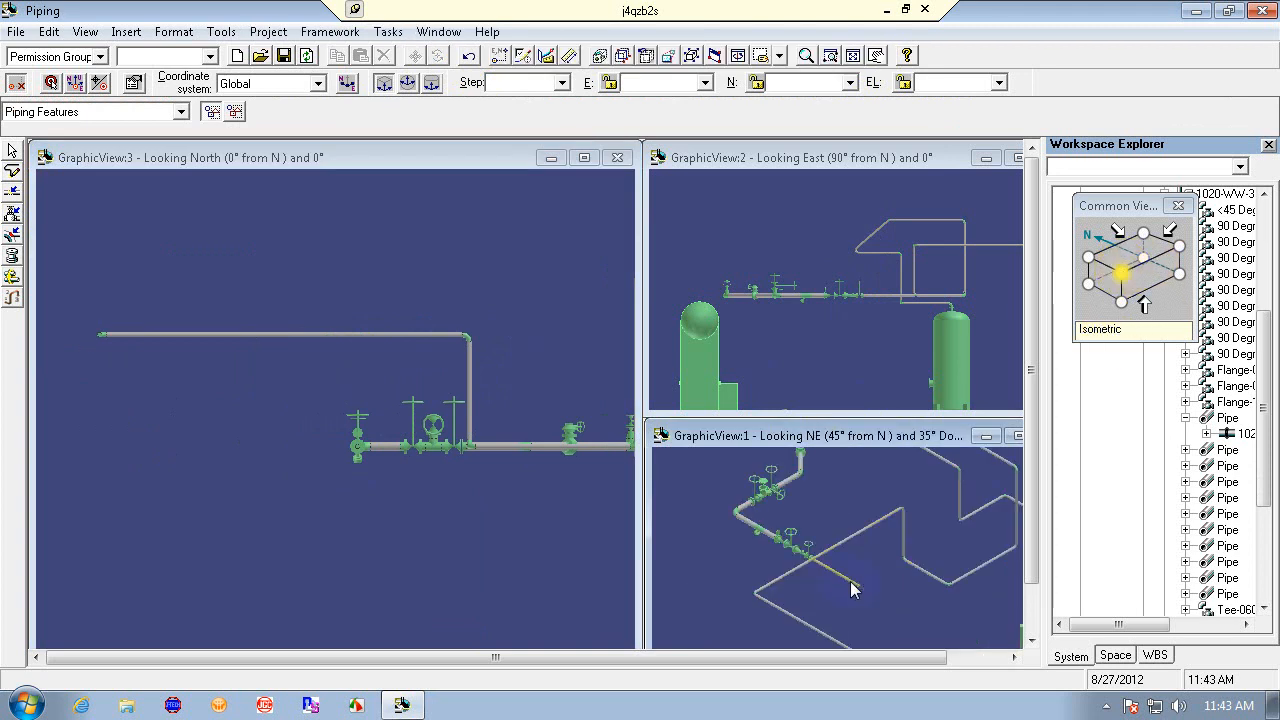
# - Start routing, cancel it, and undo the last routed leg
pyautogui.click(12, 170)
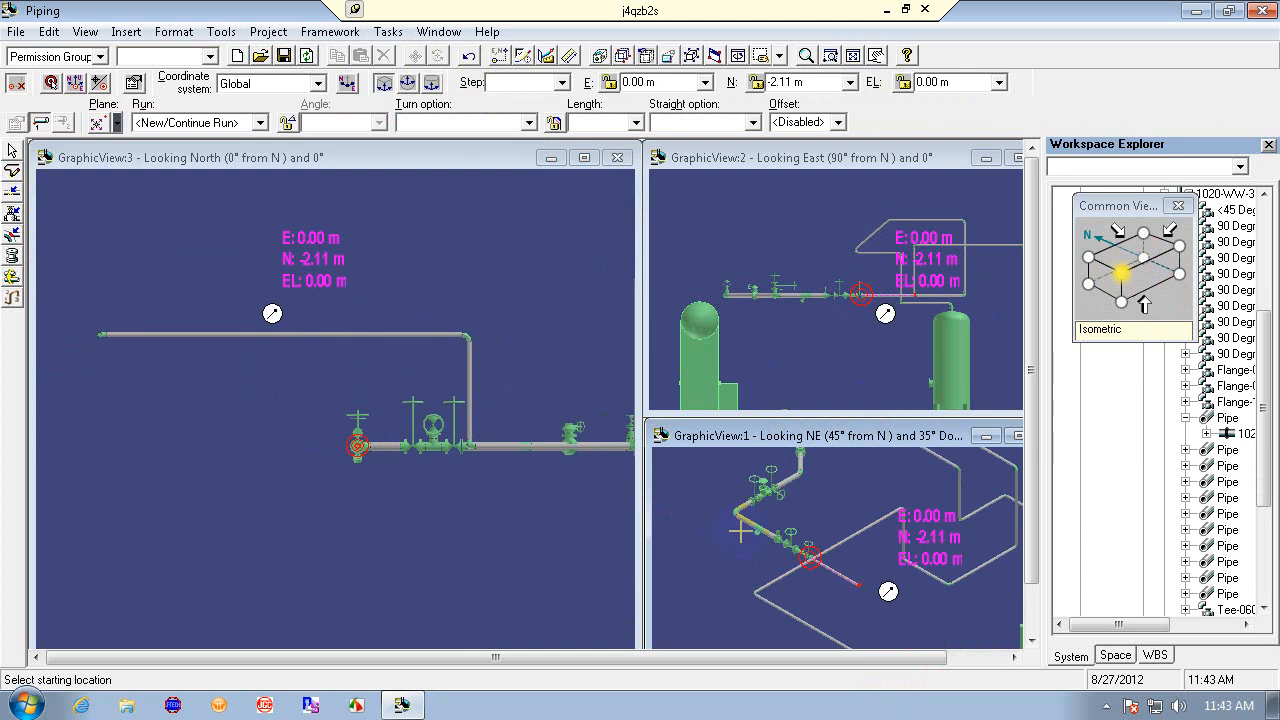
pyautogui.press('Escape')
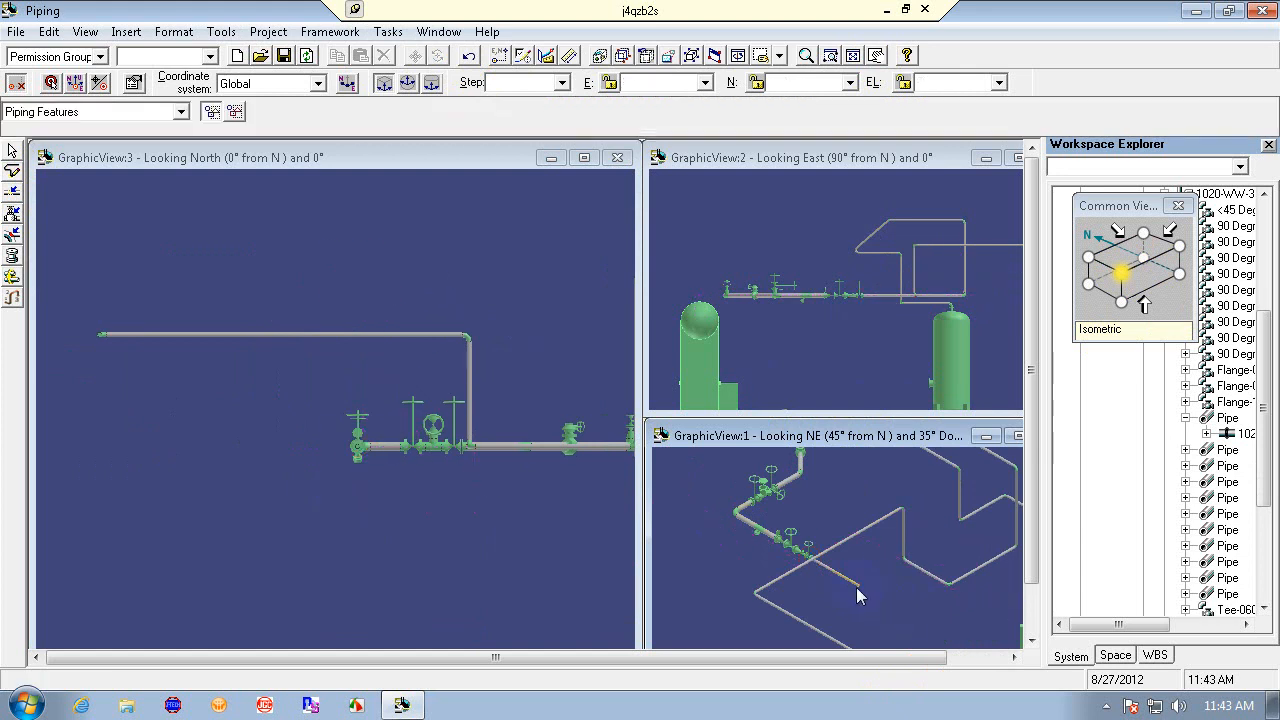
pyautogui.click(468, 55)
pyautogui.click(303, 500)
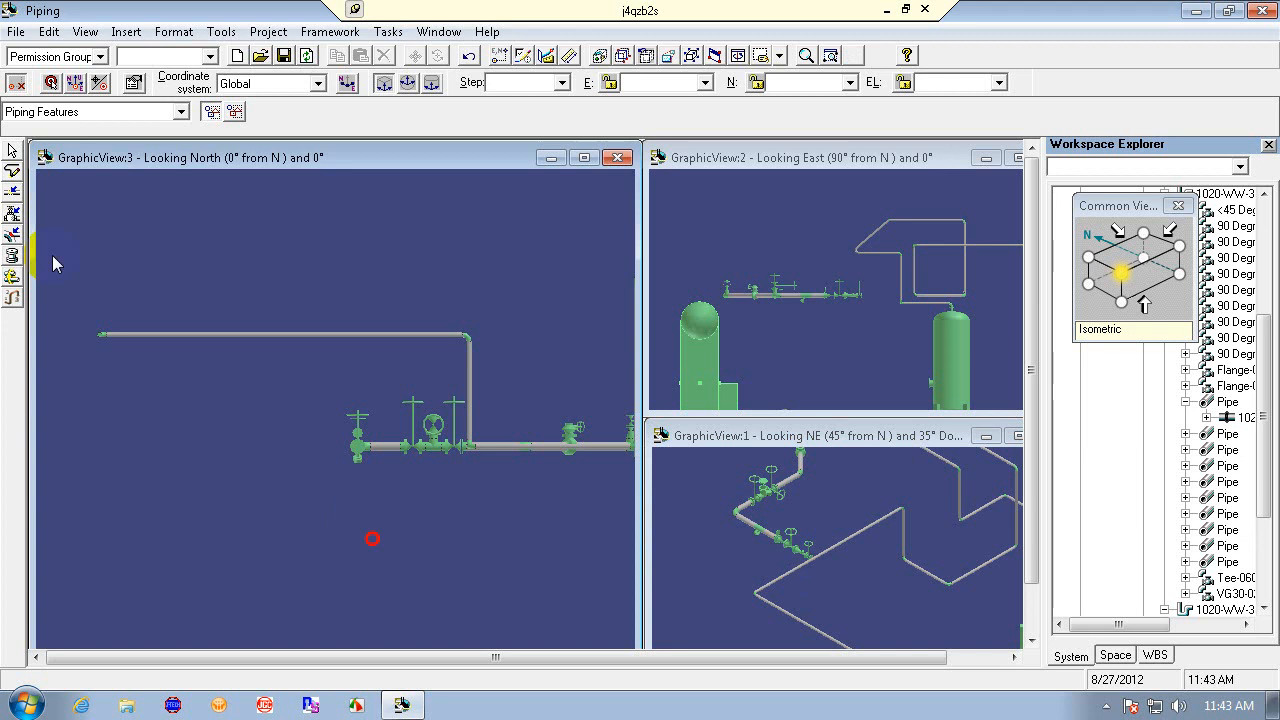
# - Try routing a leg from the gate valve's open end with E and EL locked at 0 m into the diagonal pipe, dismiss the message, and undo
pyautogui.click(13, 174)
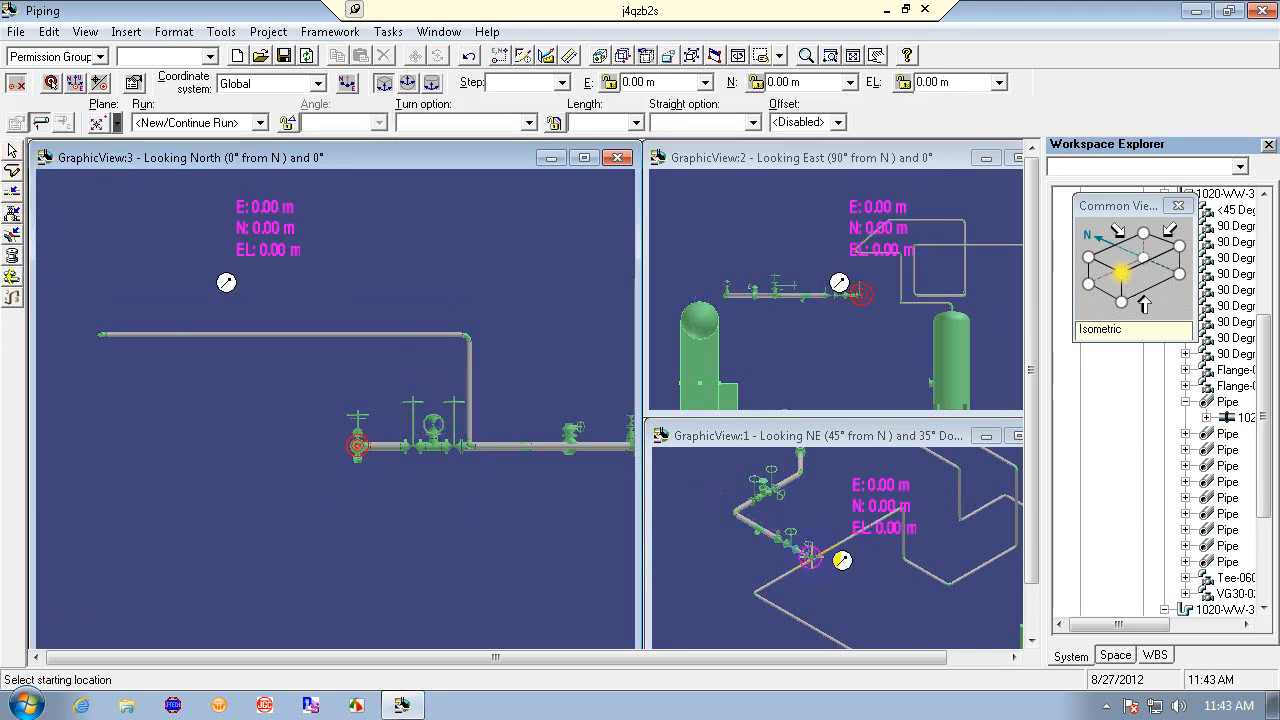
pyautogui.click(845, 559)
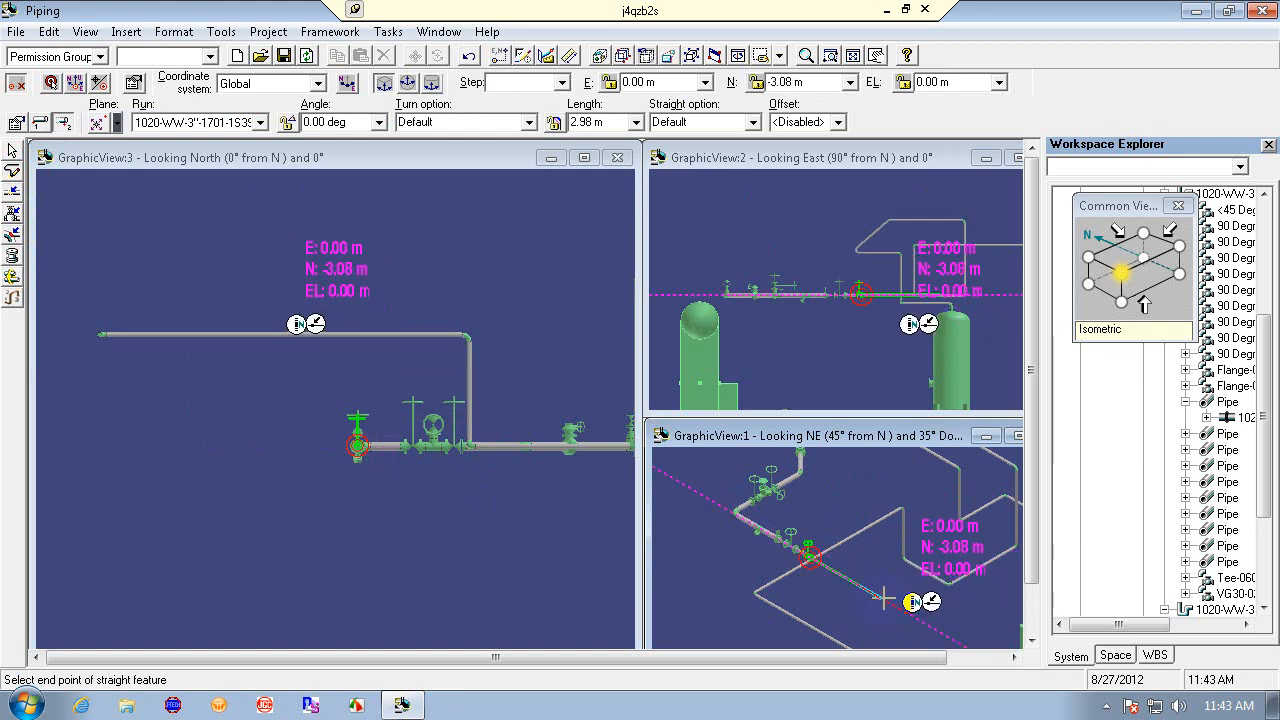
pyautogui.click(664, 82)
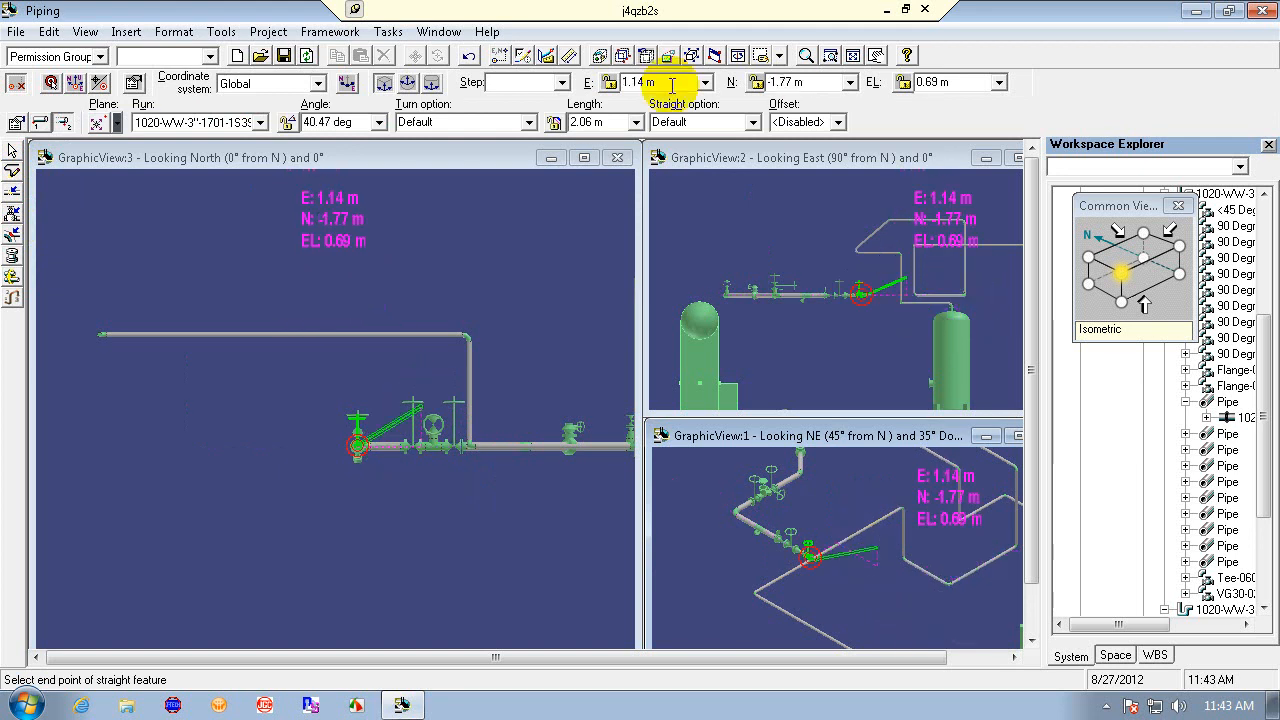
pyautogui.write('0')
pyautogui.press('Return')
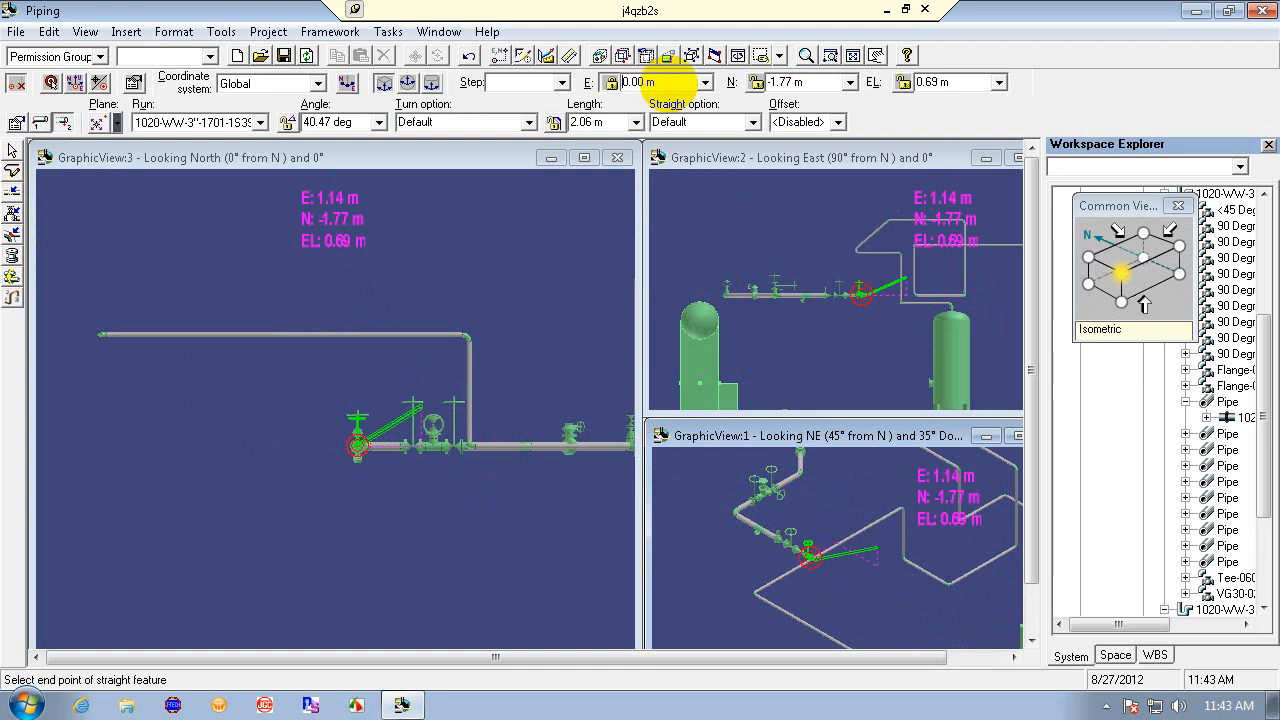
pyautogui.click(967, 84)
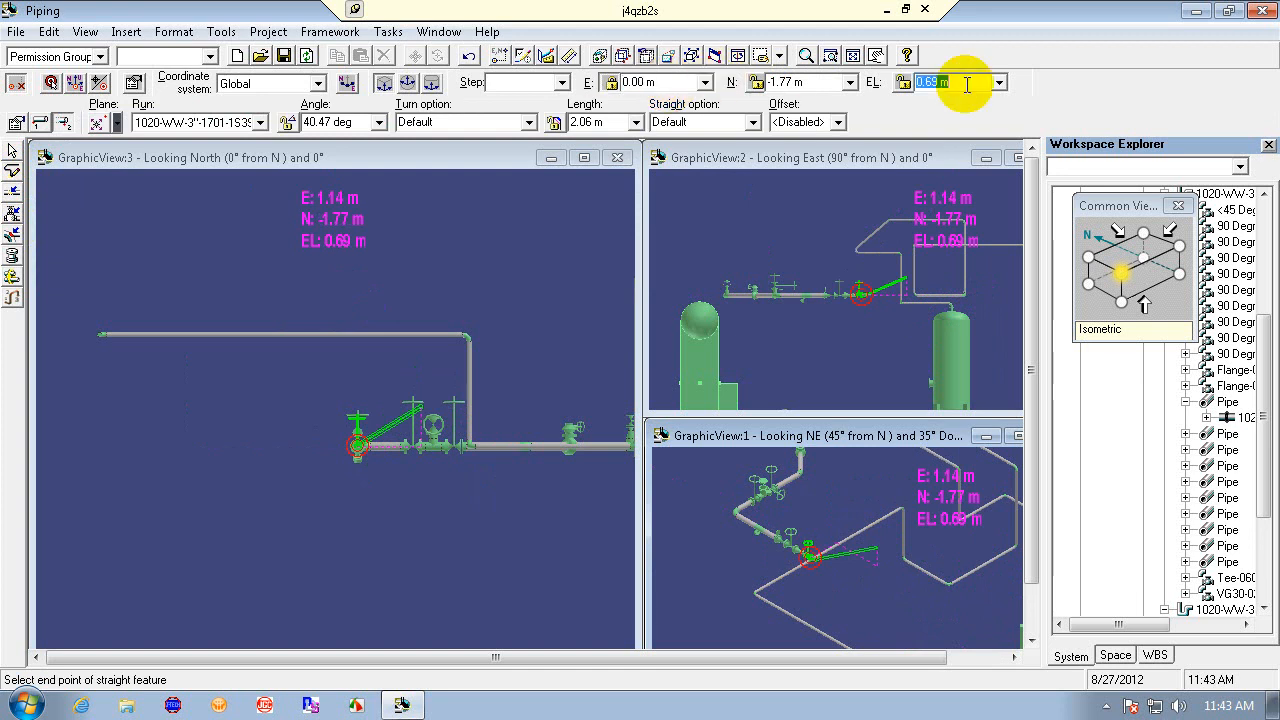
pyautogui.write('0')
pyautogui.press('Return')
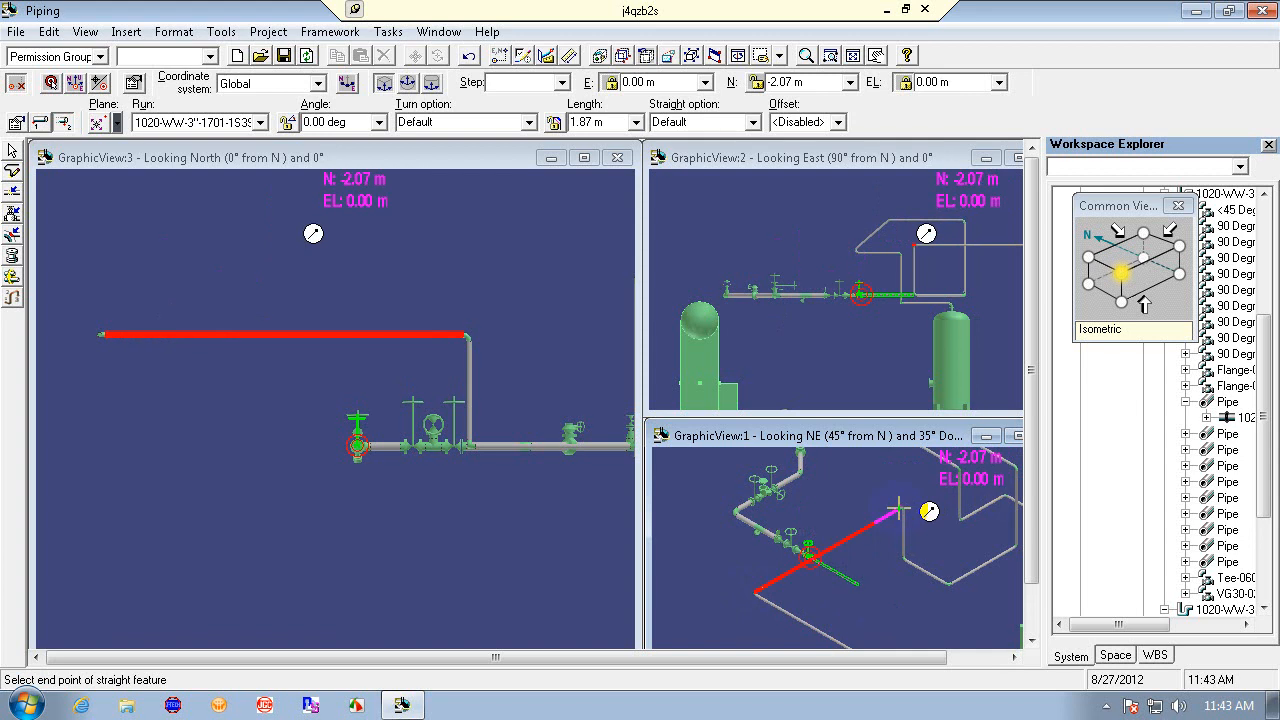
pyautogui.click(899, 514)
pyautogui.click(826, 422)
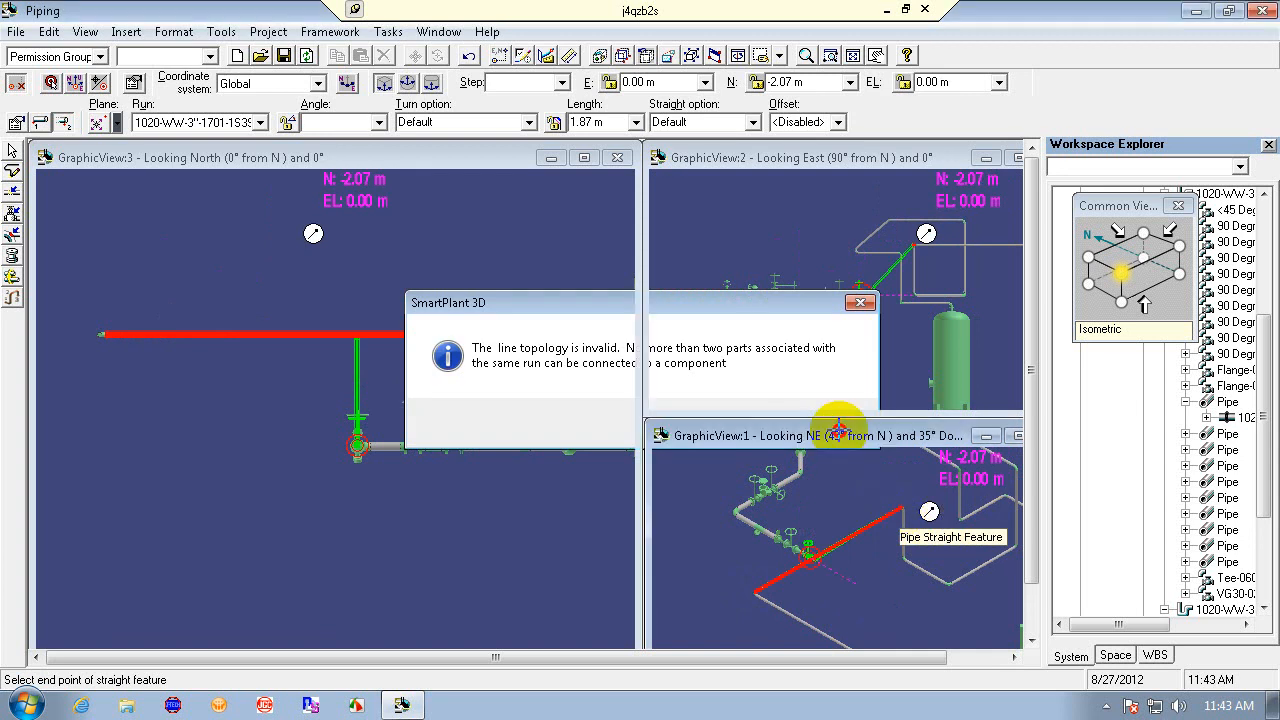
pyautogui.click(468, 58)
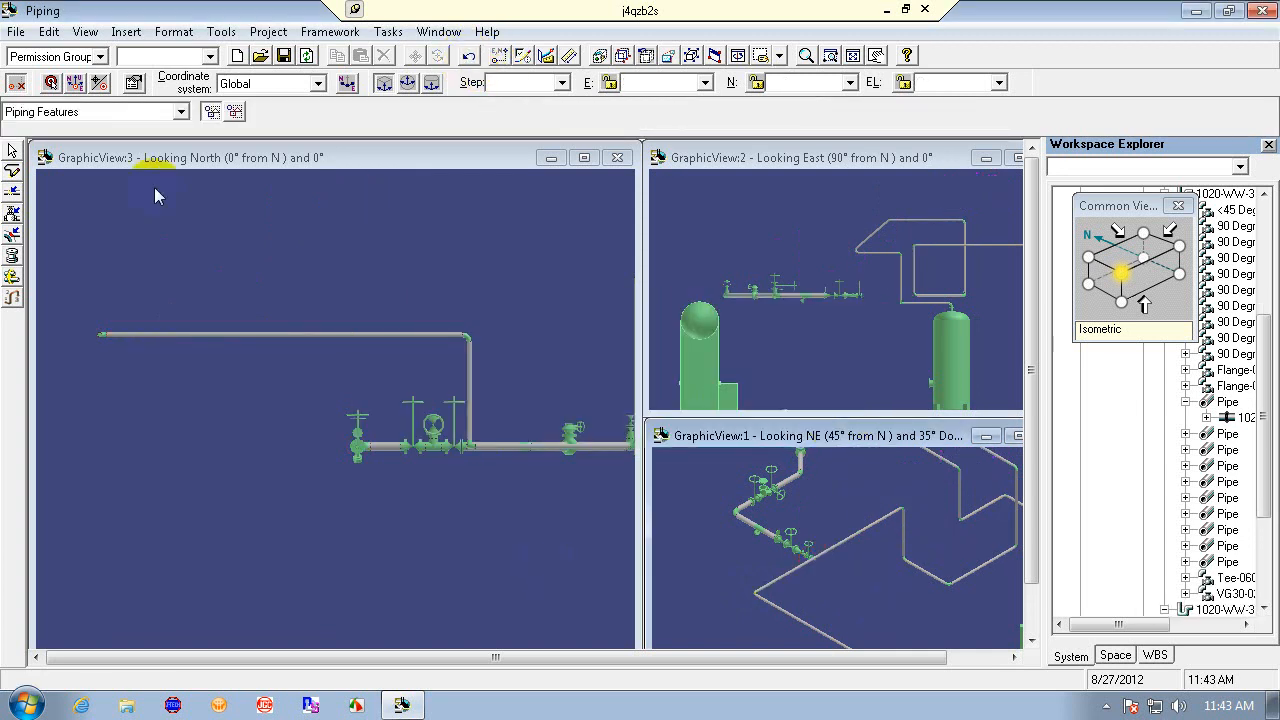
# - Zoom into the gate valve area in the isometric view
pyautogui.click(12, 171)
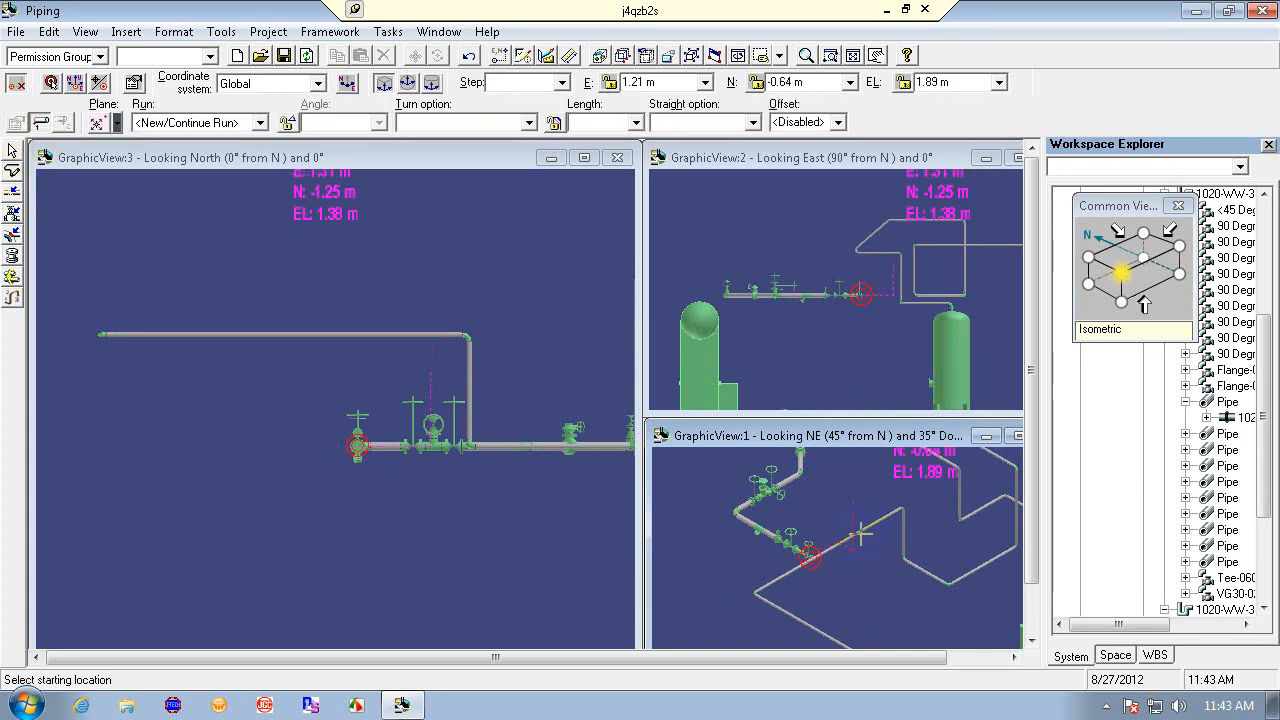
pyautogui.click(828, 55)
pyautogui.click(712, 490)
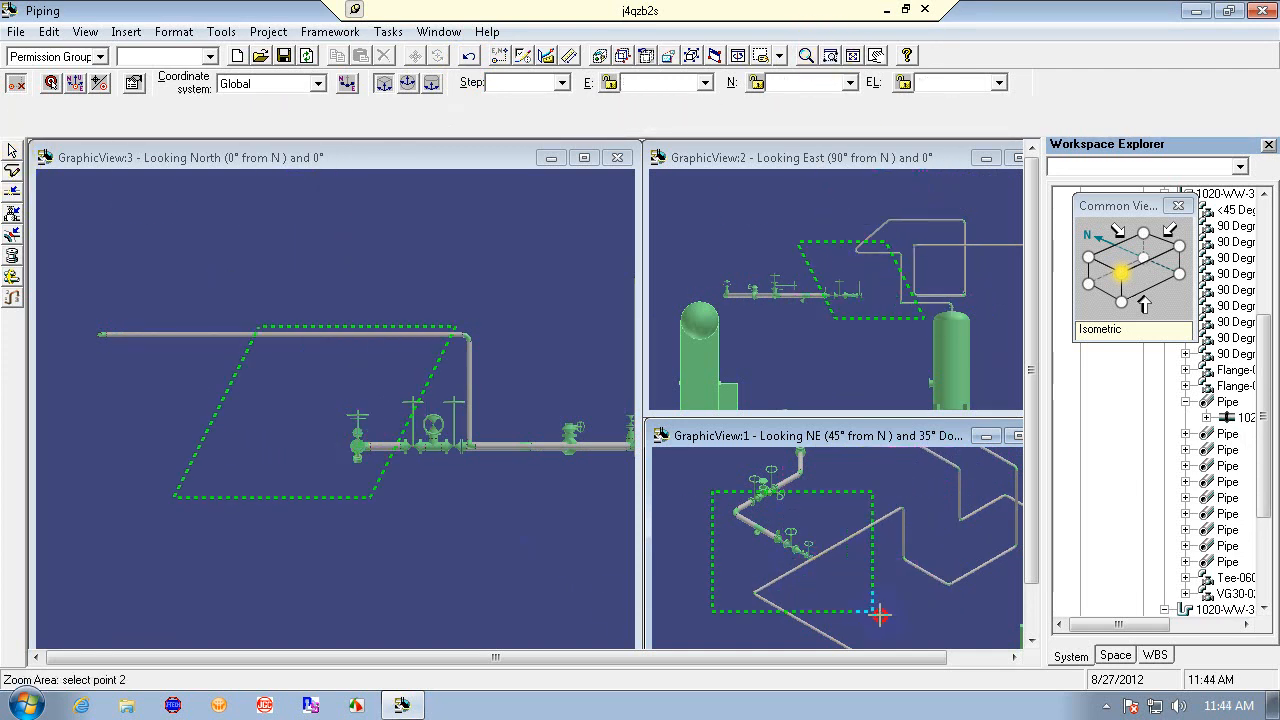
pyautogui.click(915, 625)
pyautogui.press('Escape')
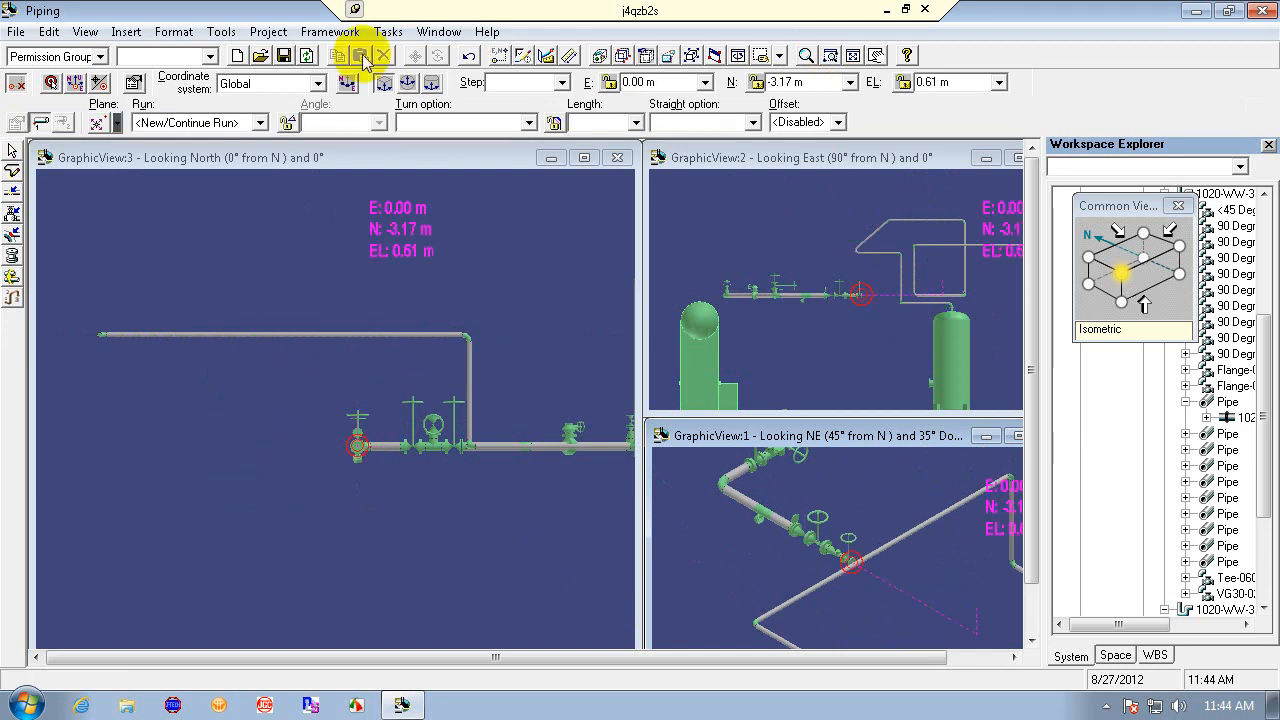
pyautogui.click(12, 170)
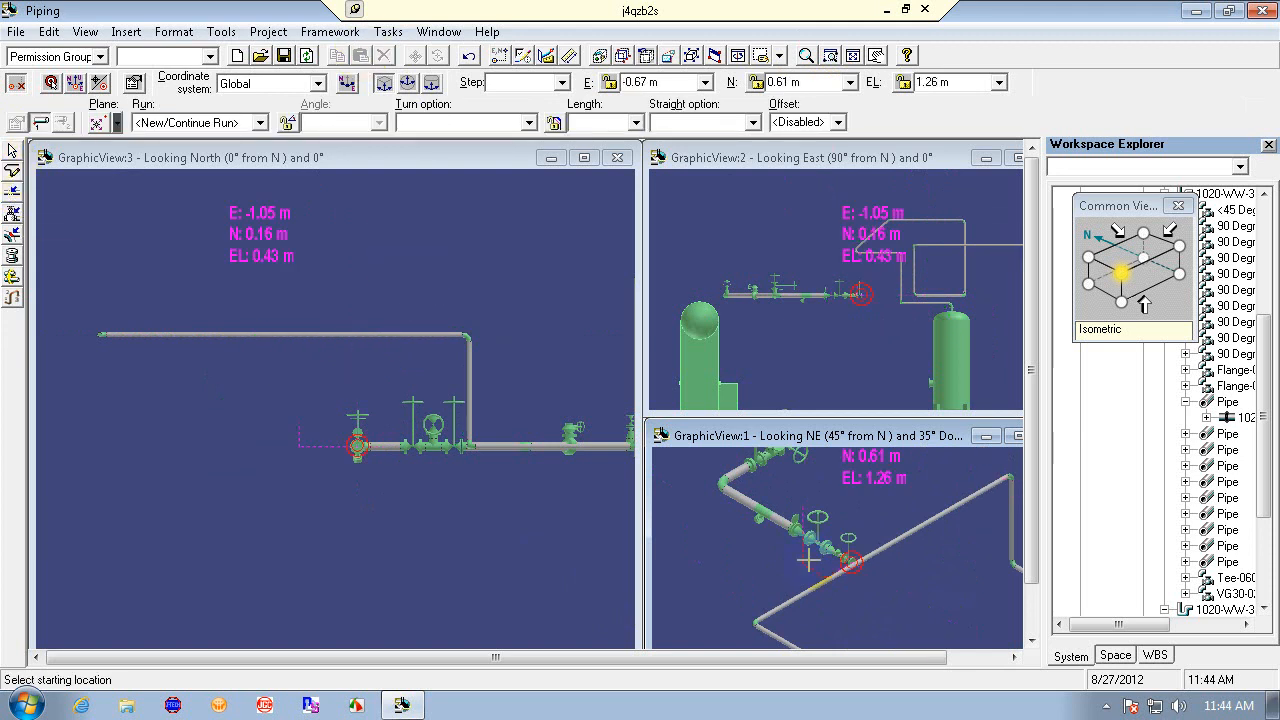
pyautogui.click(884, 562)
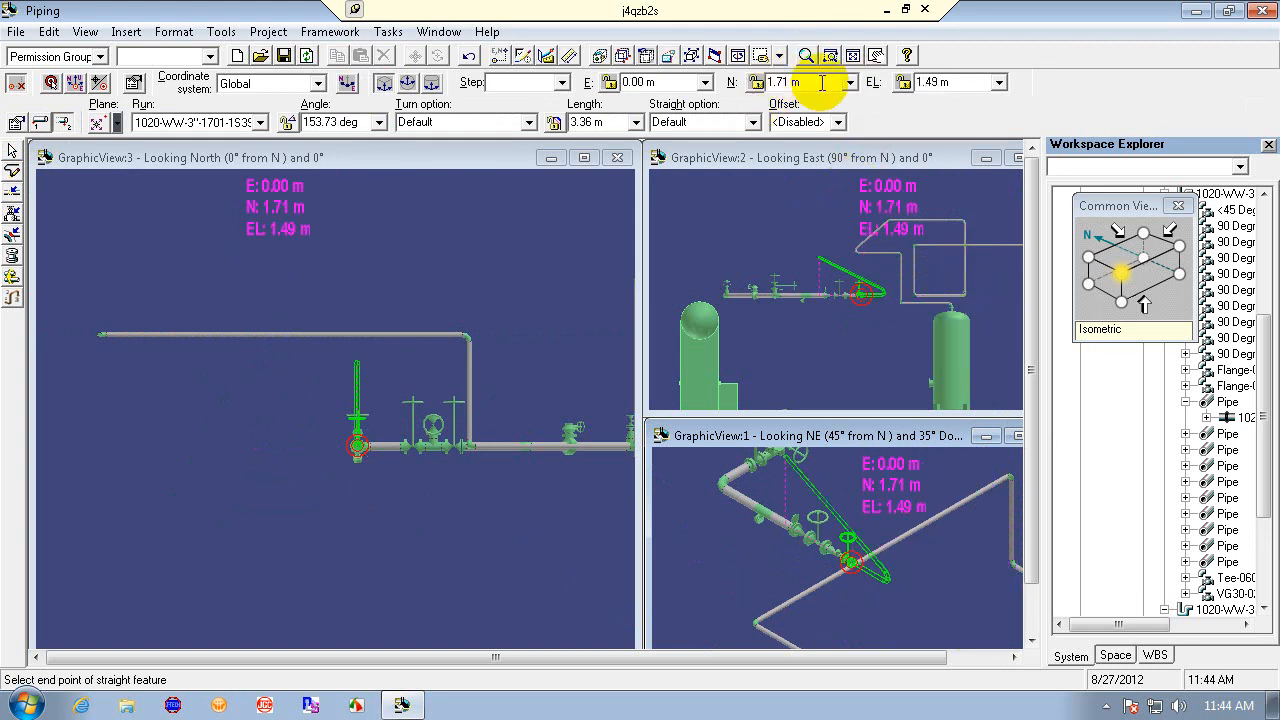
pyautogui.click(966, 83)
pyautogui.write('0')
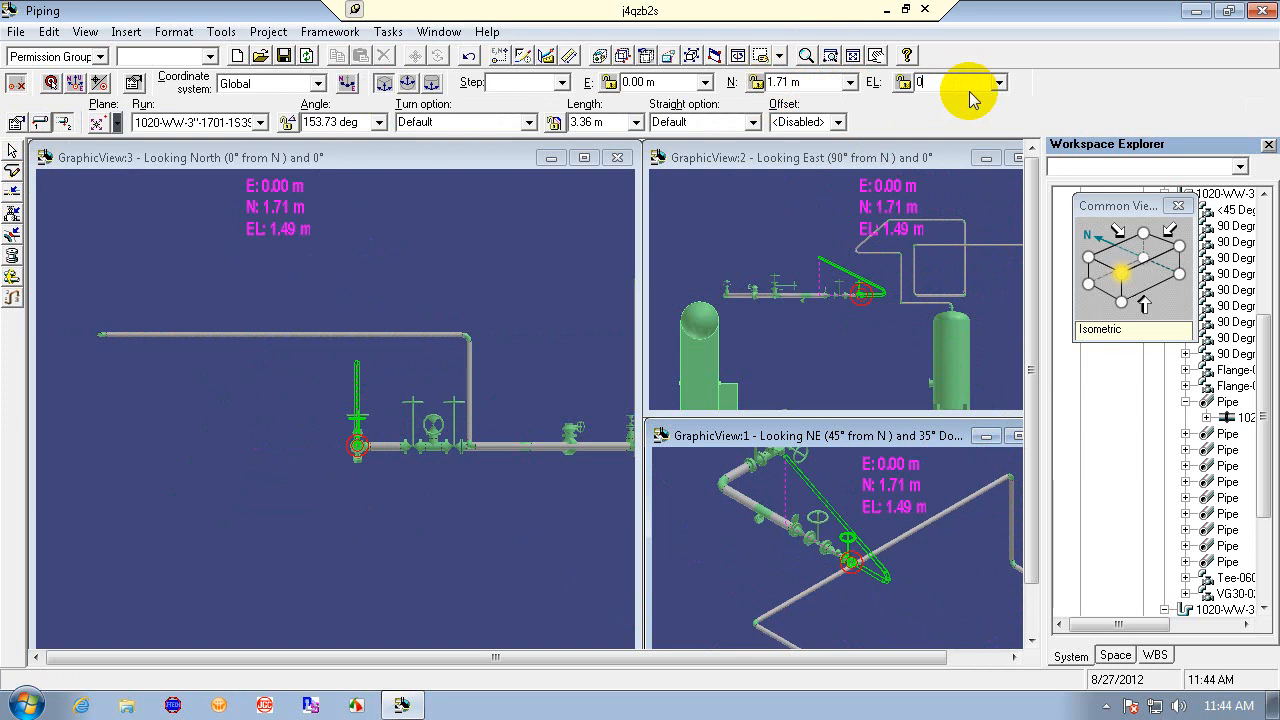
pyautogui.press('Return')
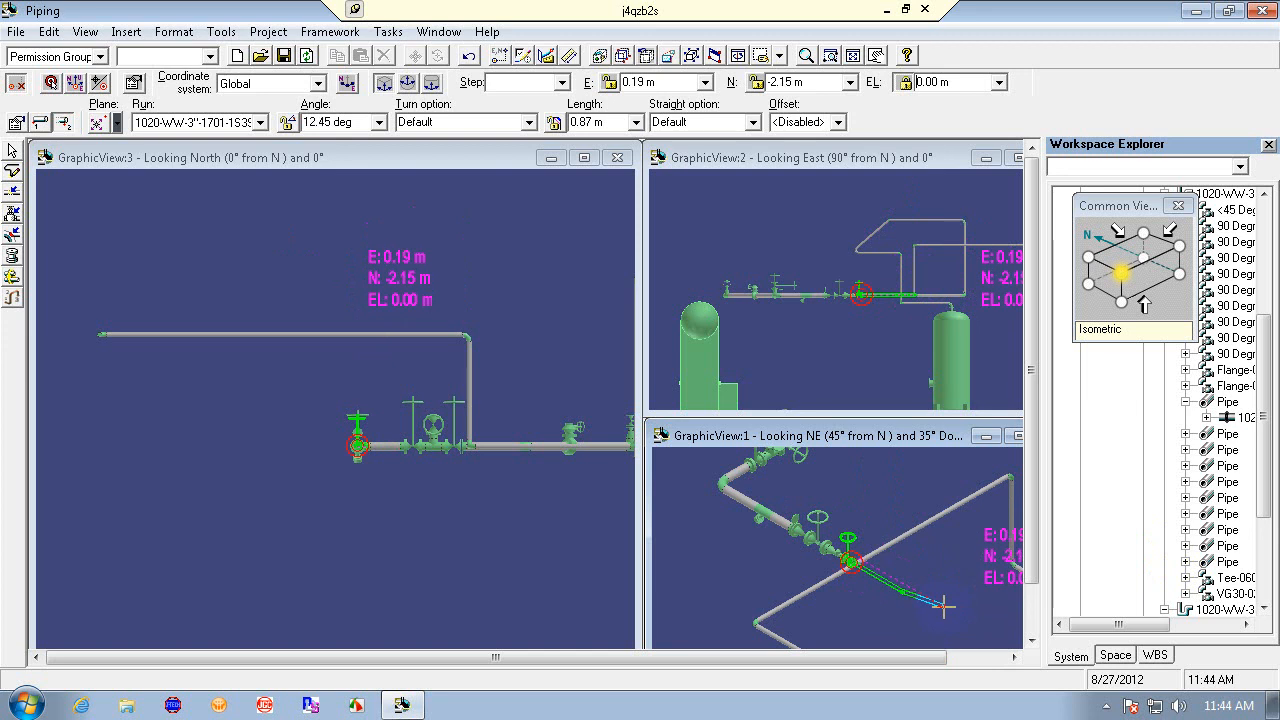
pyautogui.press('Escape')
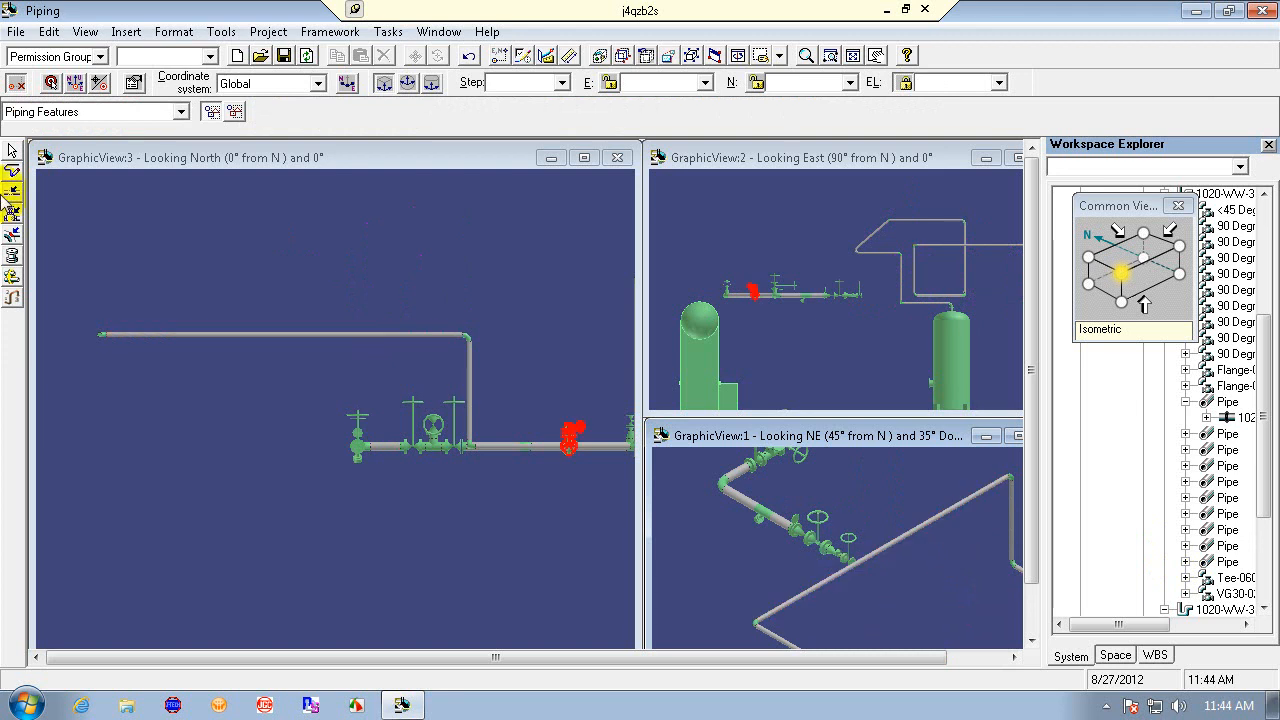
# - Try routing with a different working plane from near the valve into the diagonal pipe, dismiss the topology message, and undo
pyautogui.click(12, 171)
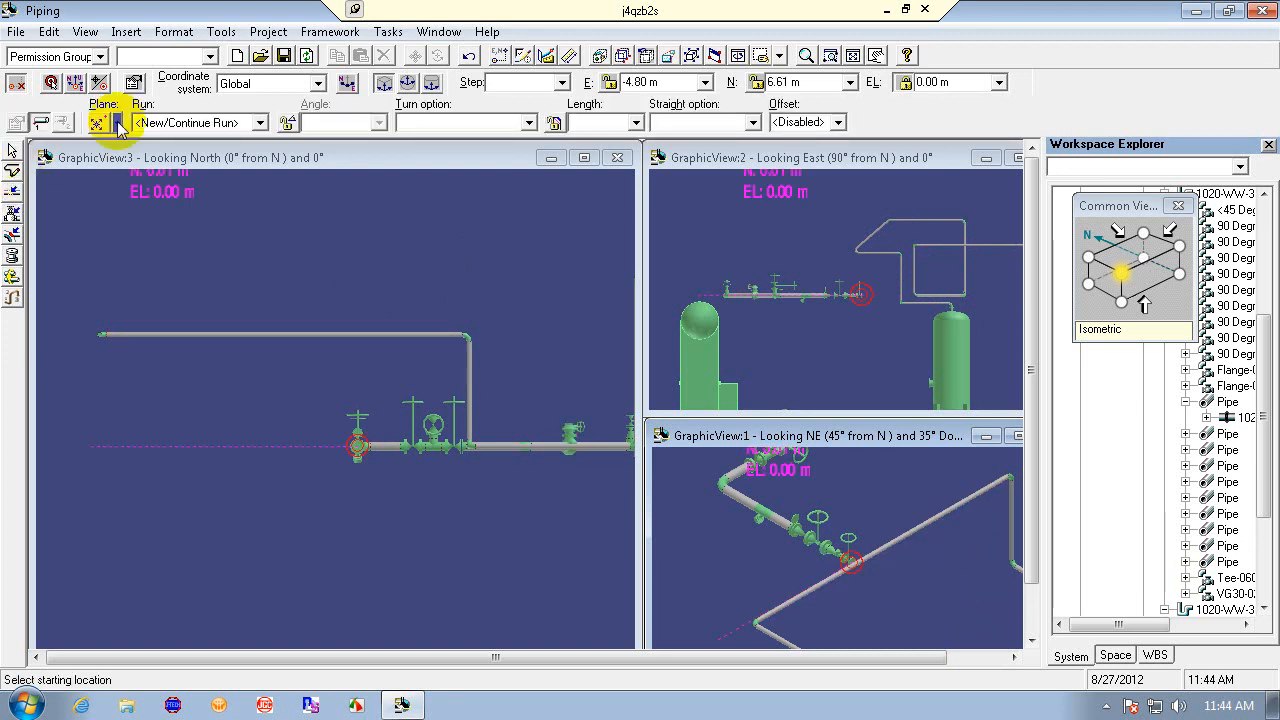
pyautogui.click(118, 122)
pyautogui.click(106, 166)
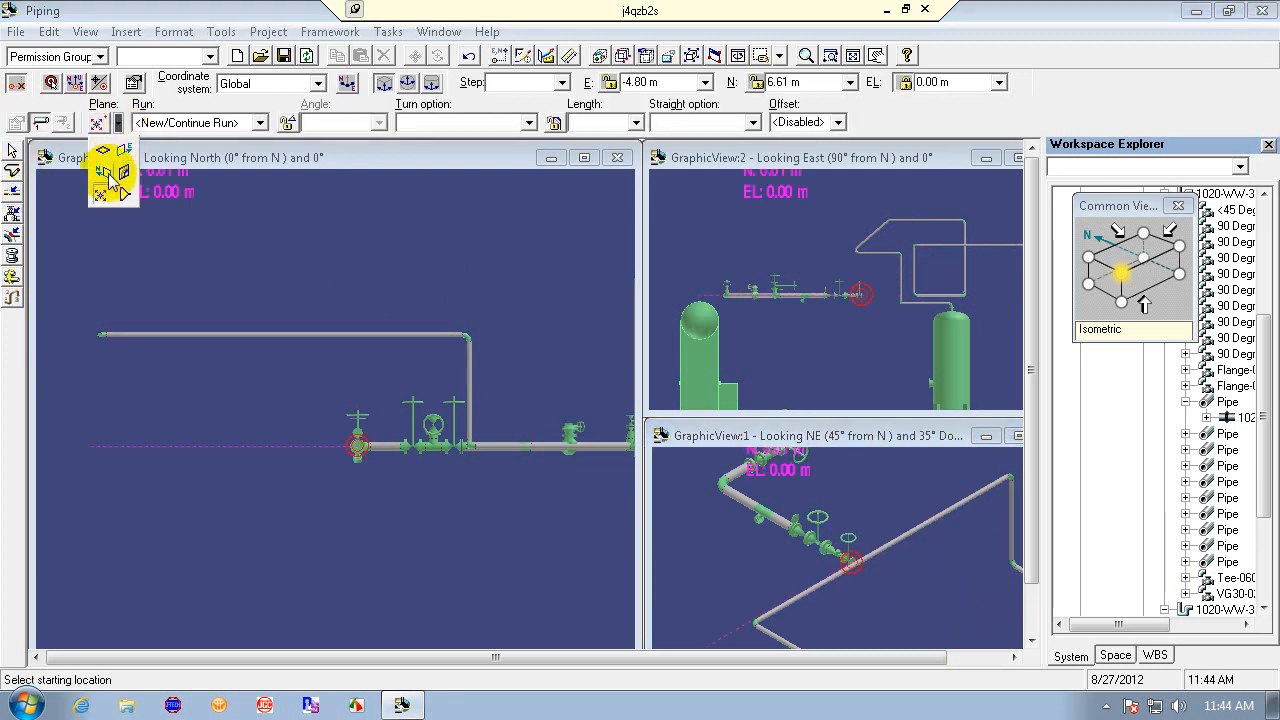
pyautogui.click(901, 553)
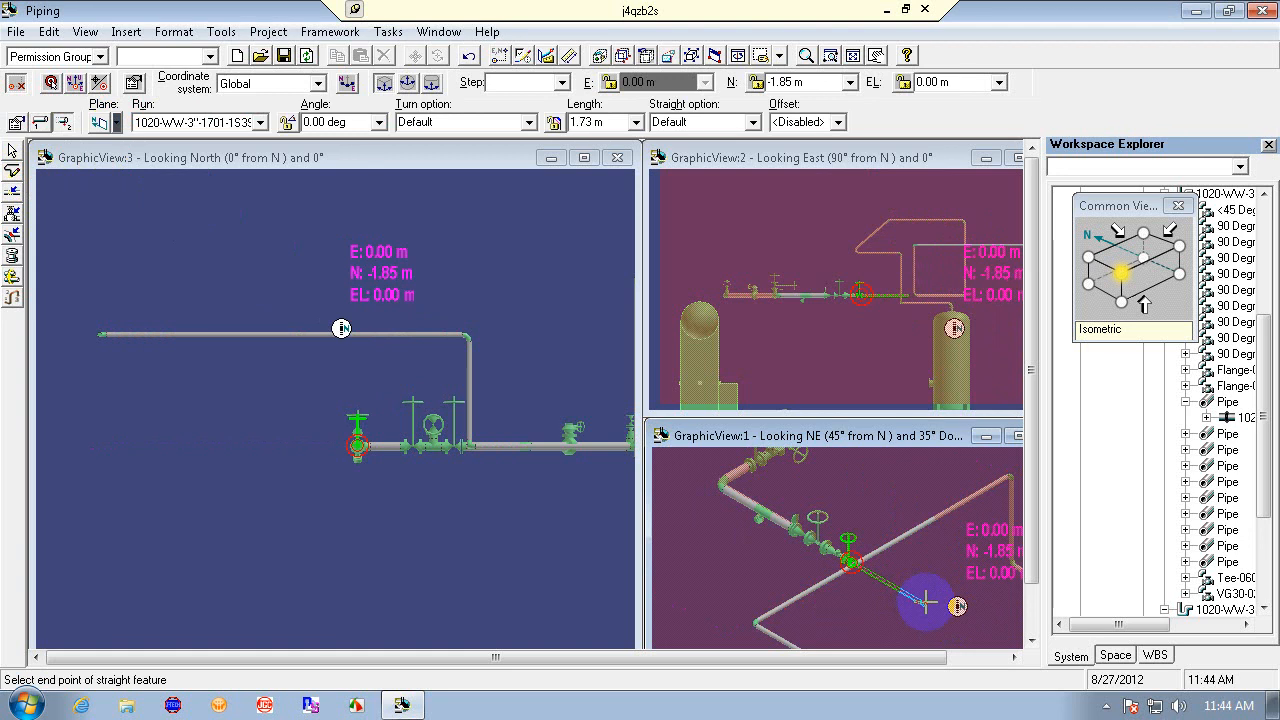
pyautogui.click(882, 548)
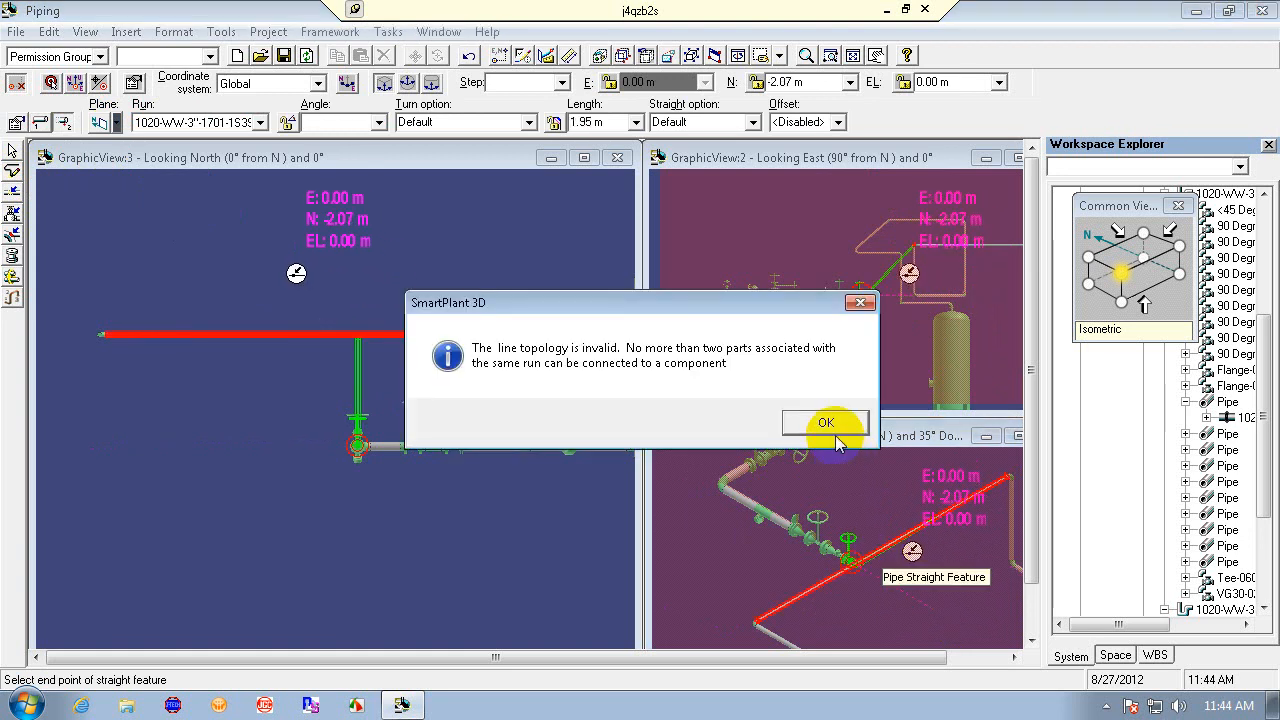
pyautogui.click(826, 423)
pyautogui.rightClick(928, 600)
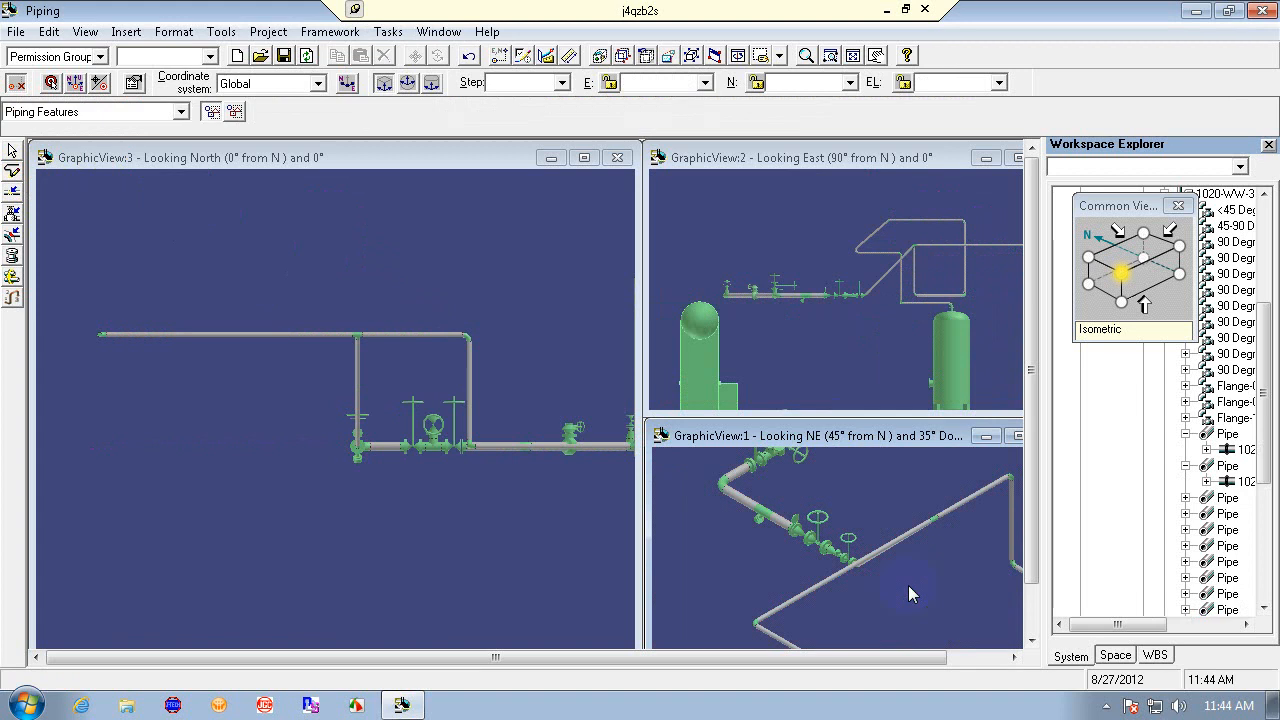
pyautogui.click(469, 57)
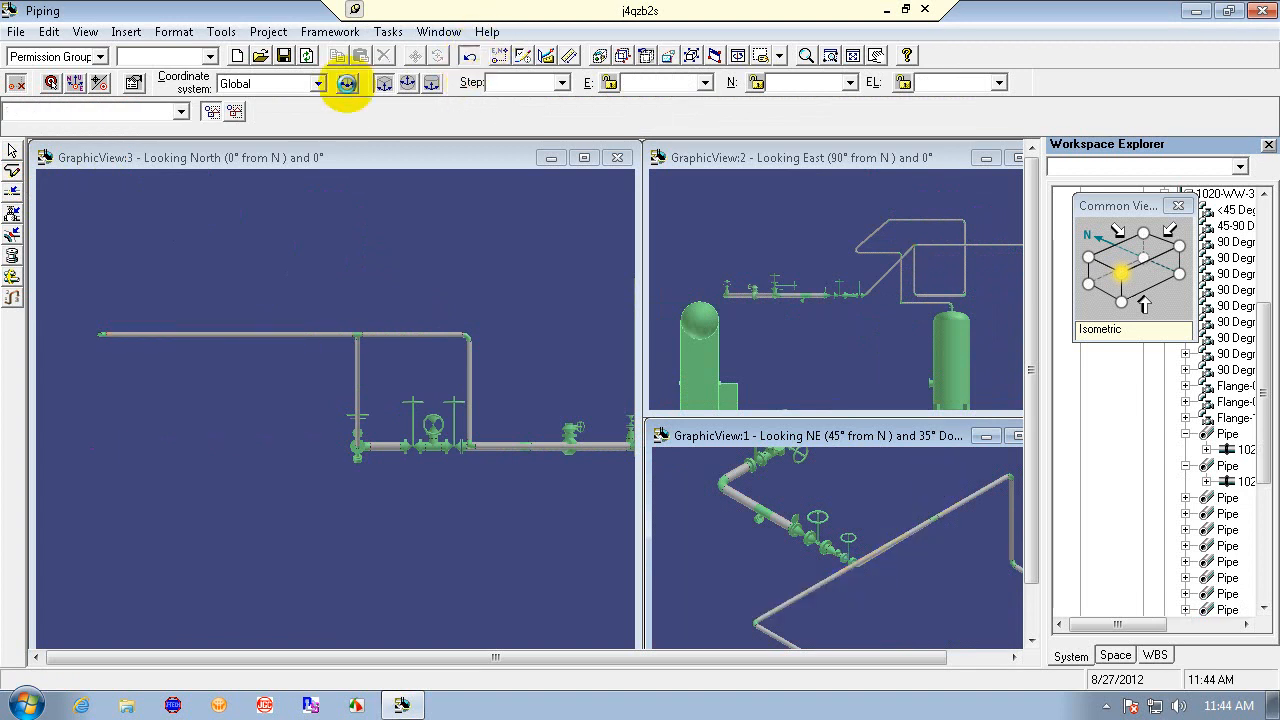
pyautogui.click(12, 172)
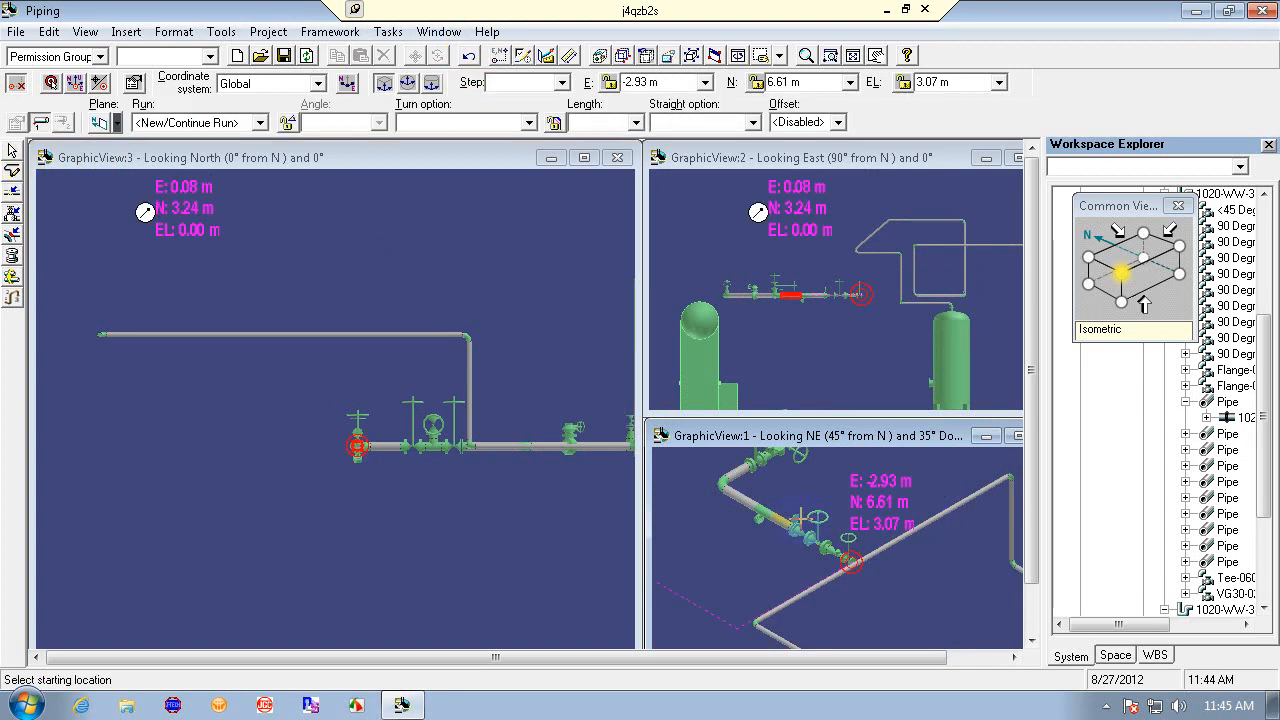
pyautogui.click(886, 562)
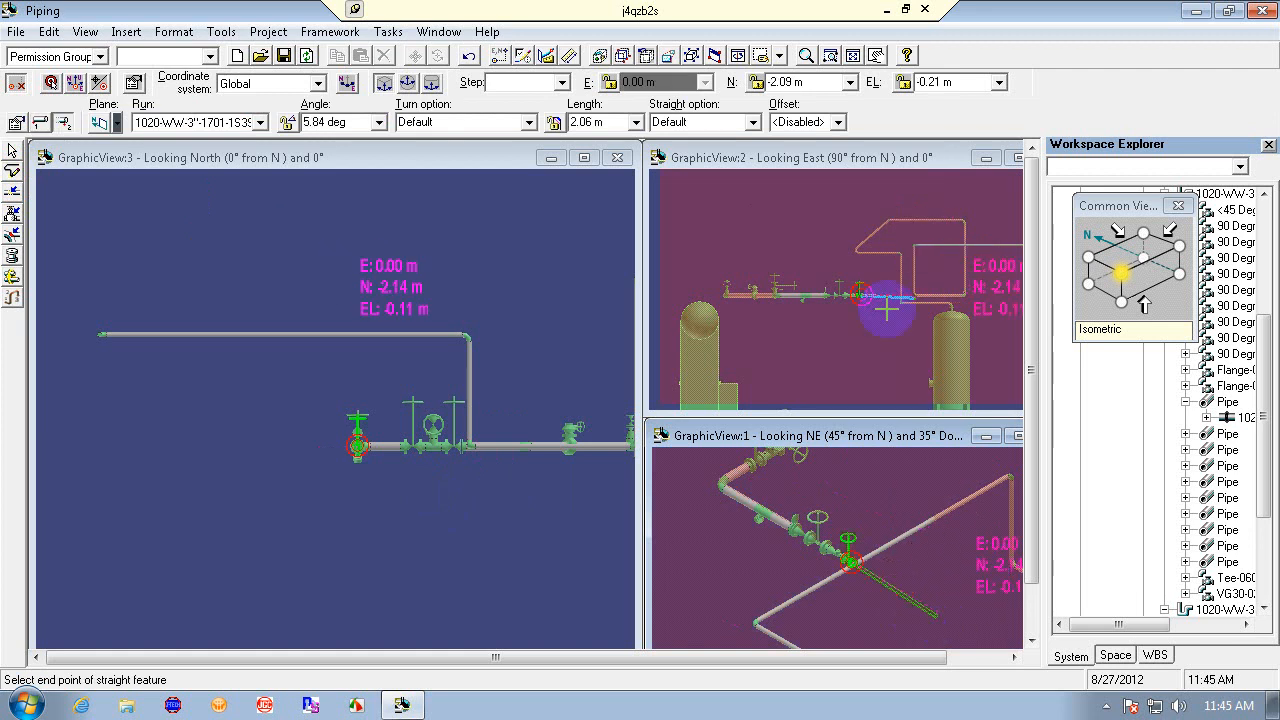
pyautogui.click(100, 122)
pyautogui.click(108, 178)
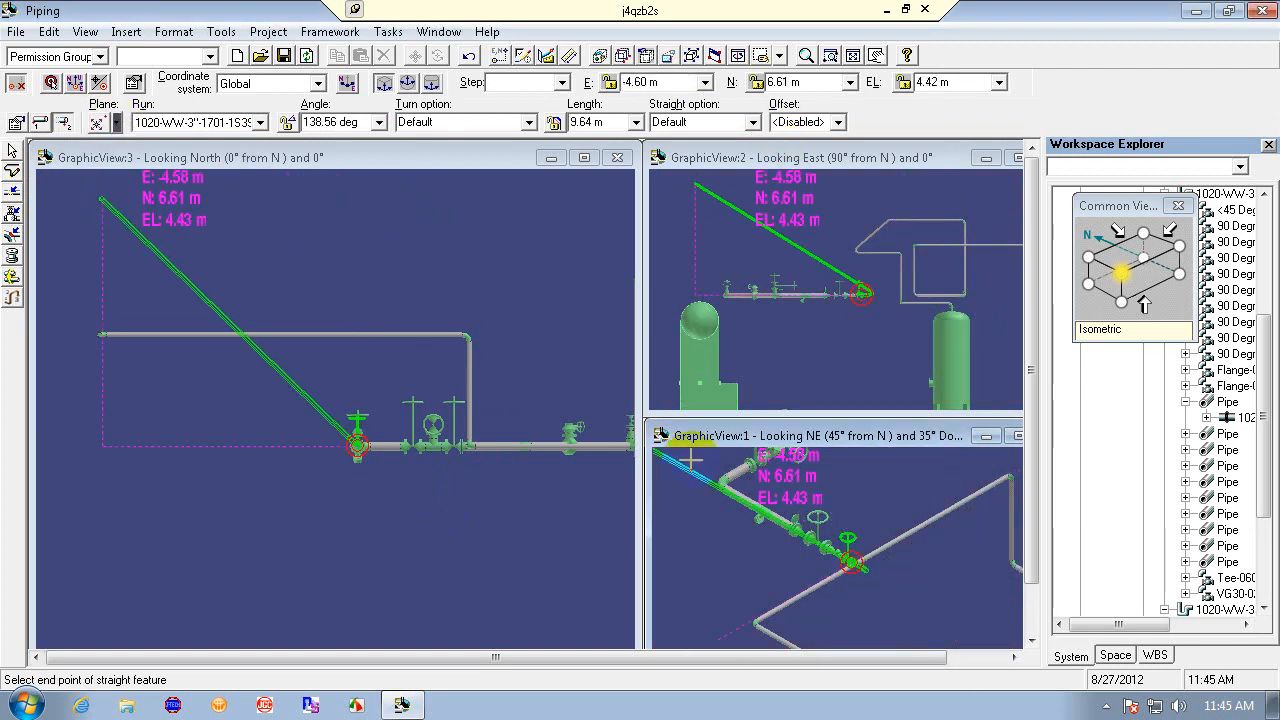
pyautogui.press('Escape')
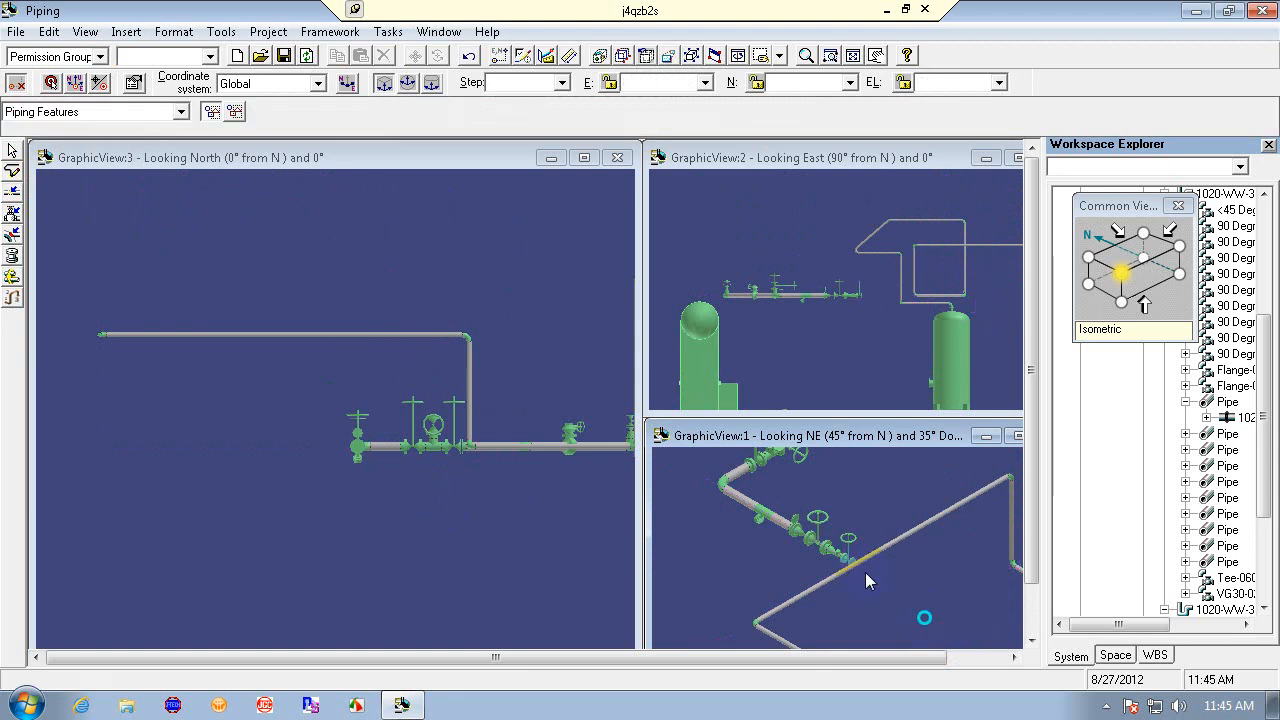
# - Try routing a leg from the gate valve's open end with E and EL set to 0 m into the diagonal pipe, dismiss the topology message, and undo
pyautogui.click(14, 171)
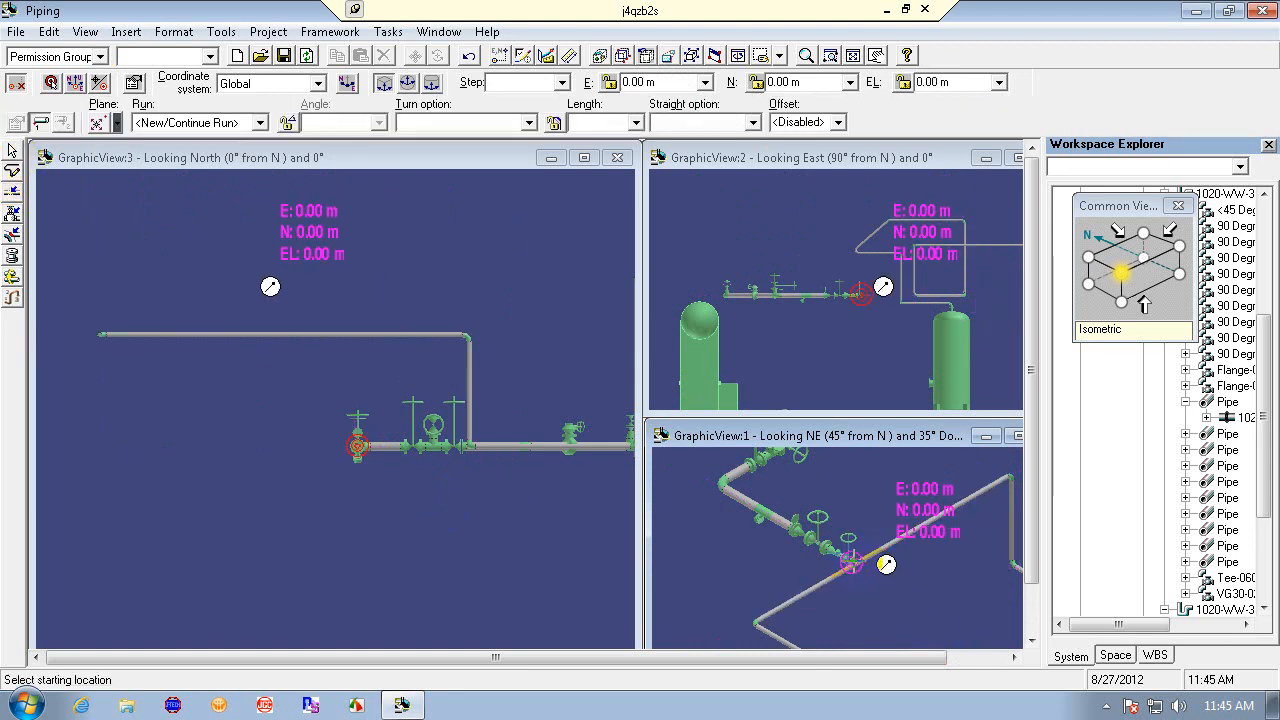
pyautogui.click(851, 562)
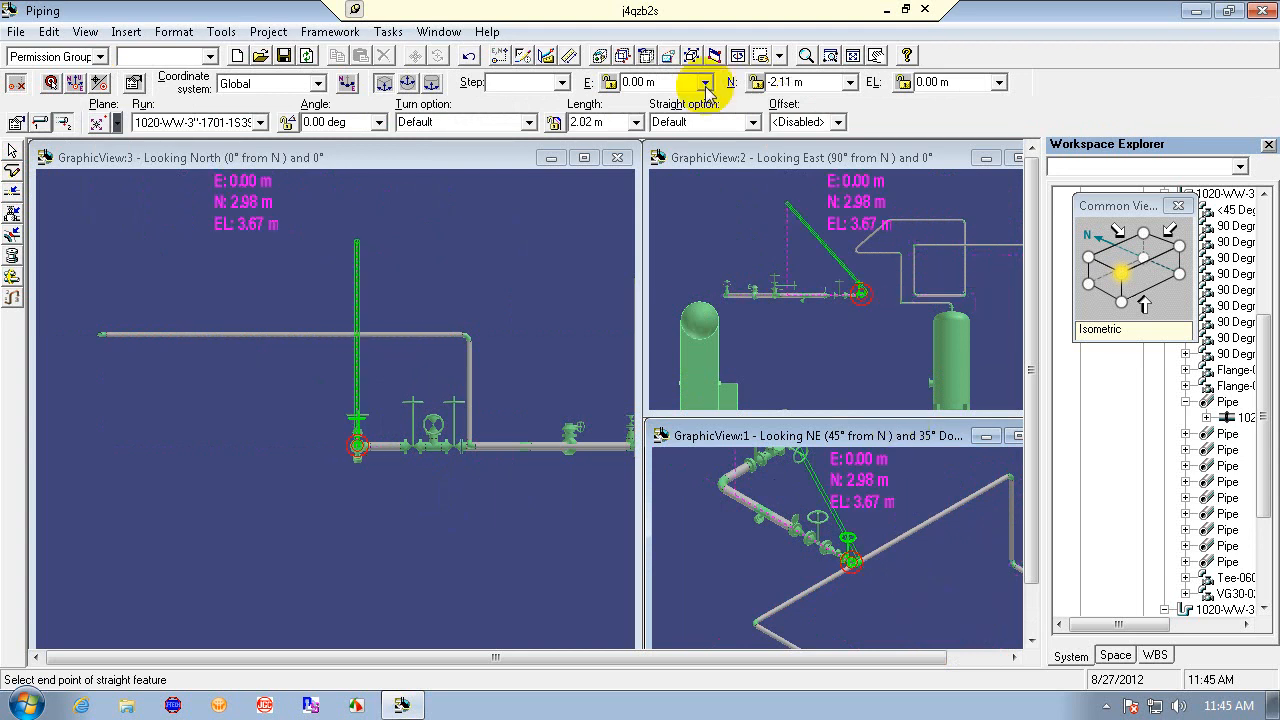
pyautogui.click(666, 86)
pyautogui.write('0')
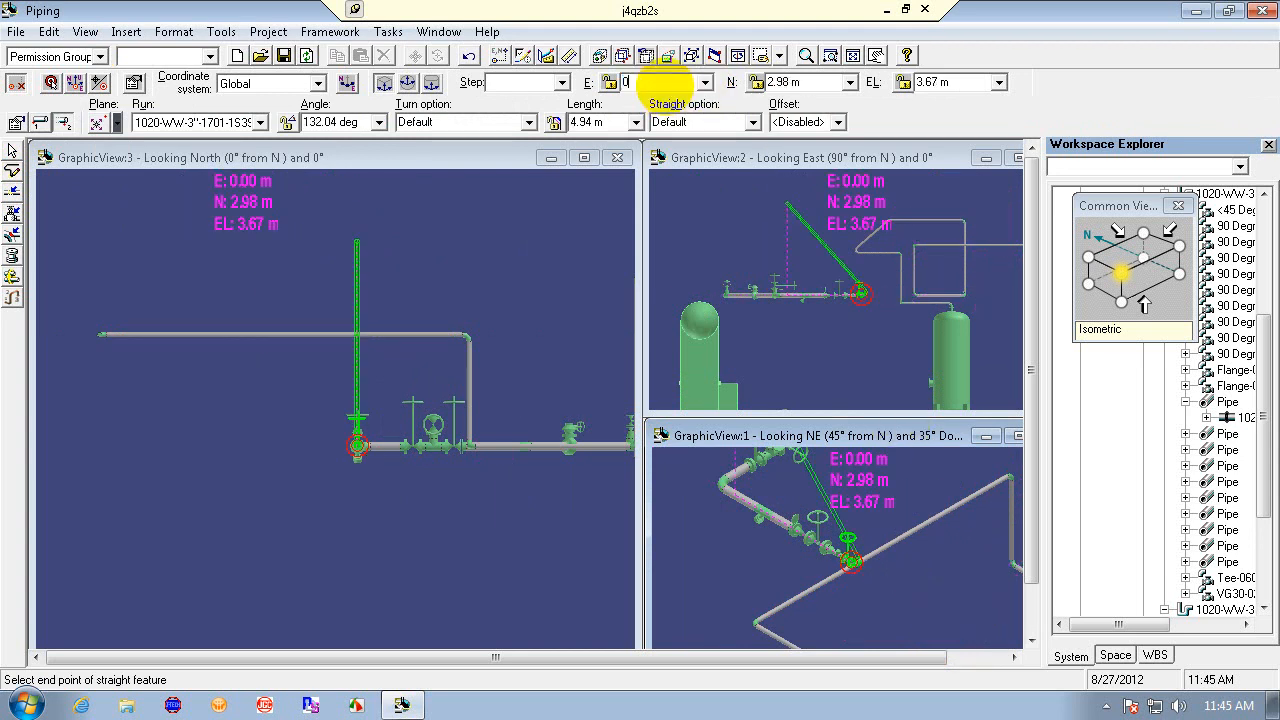
pyautogui.press('Return')
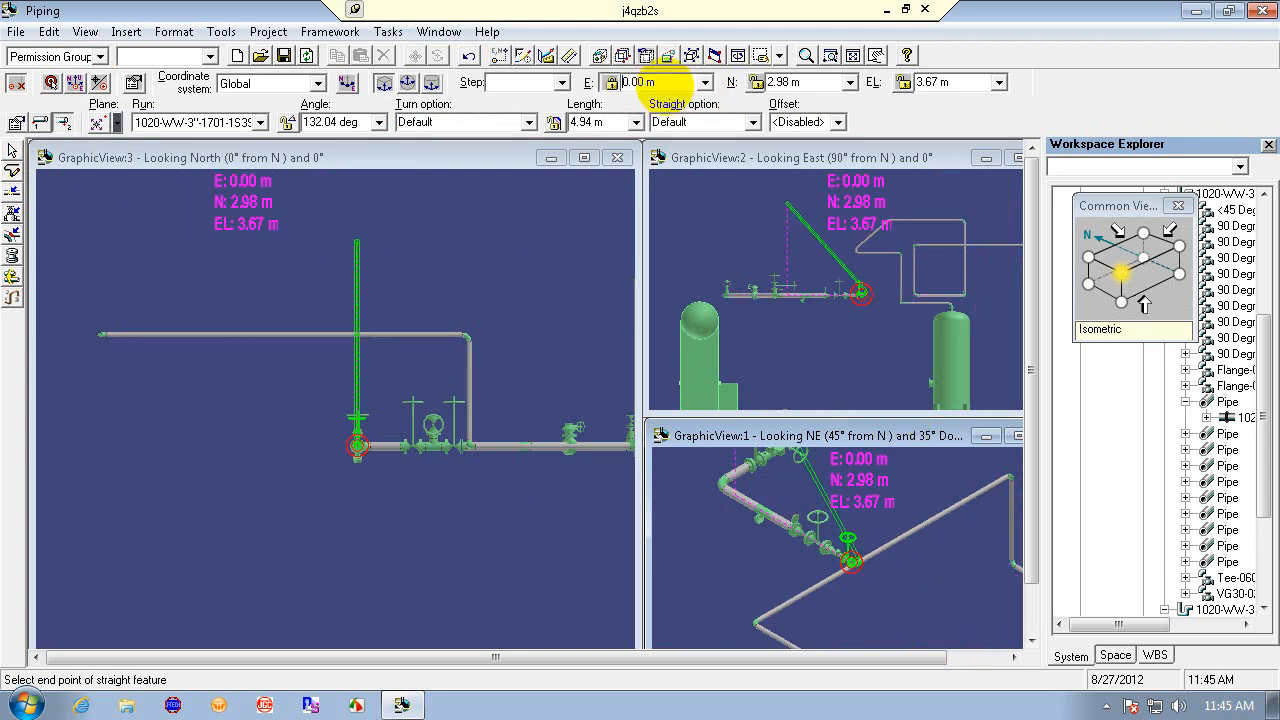
pyautogui.click(963, 82)
pyautogui.write('0')
pyautogui.press('Return')
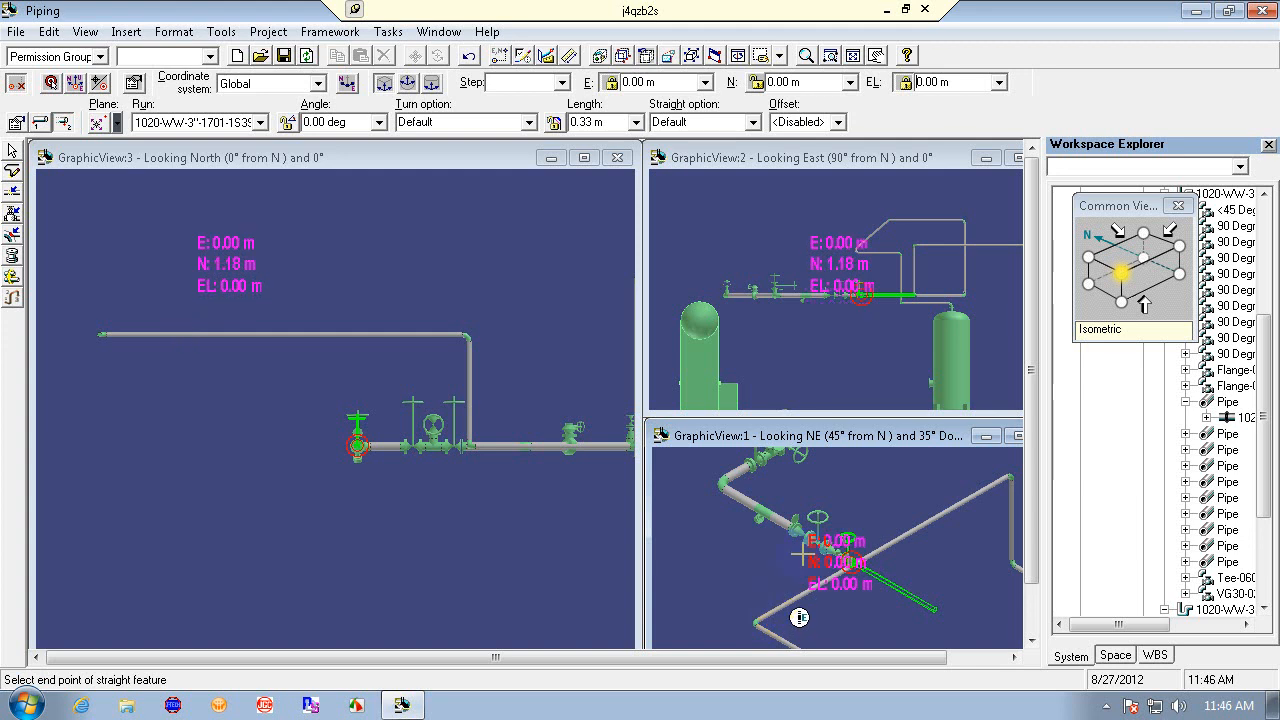
pyautogui.click(1118, 262)
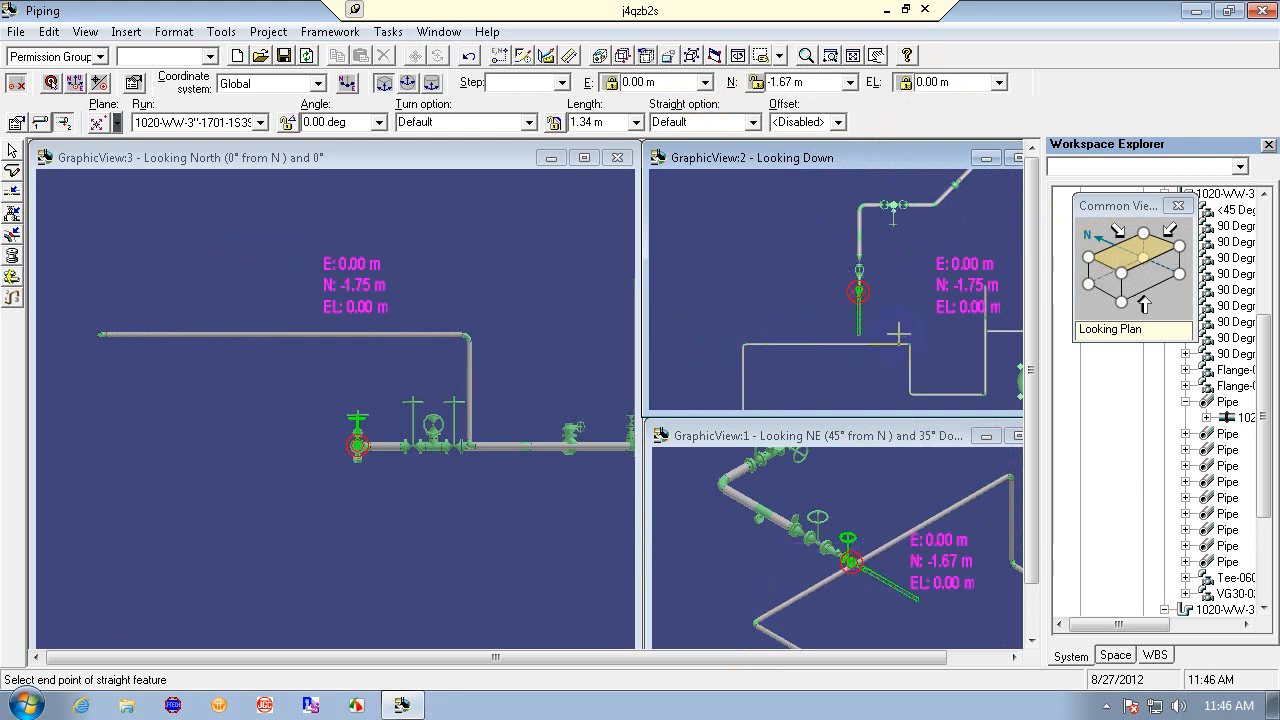
pyautogui.click(878, 548)
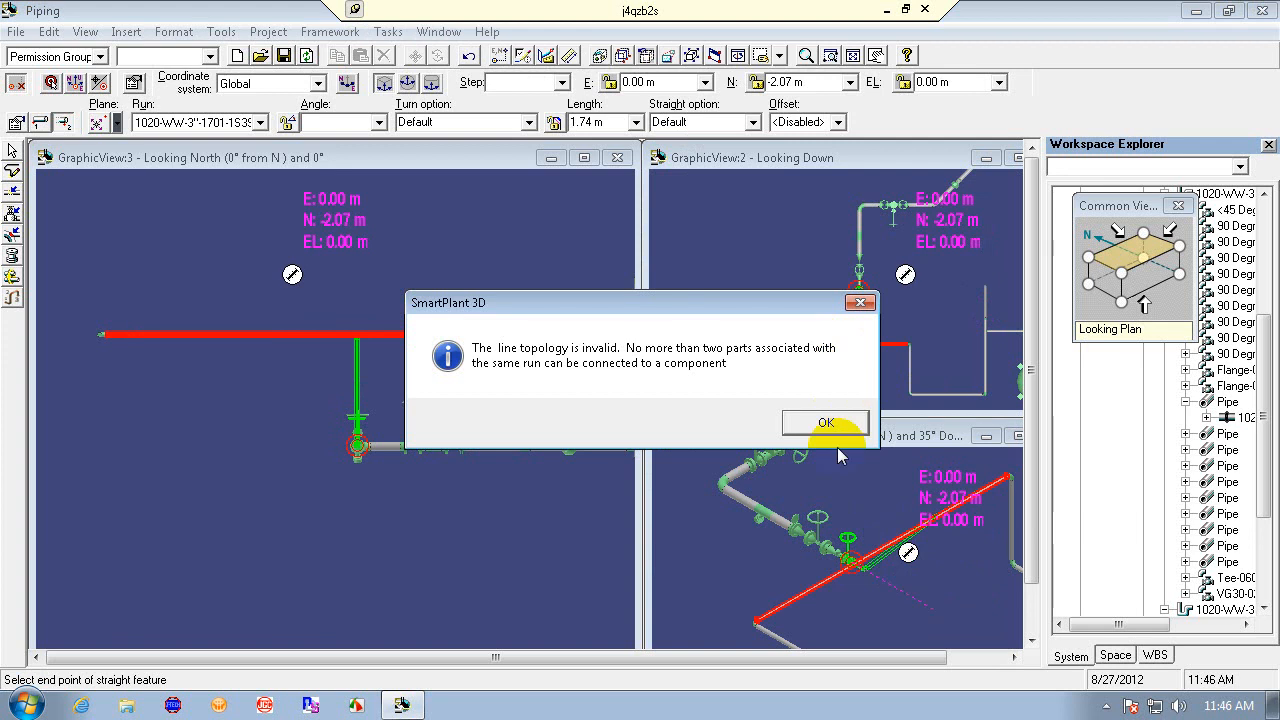
pyautogui.click(859, 302)
pyautogui.rightClick(901, 597)
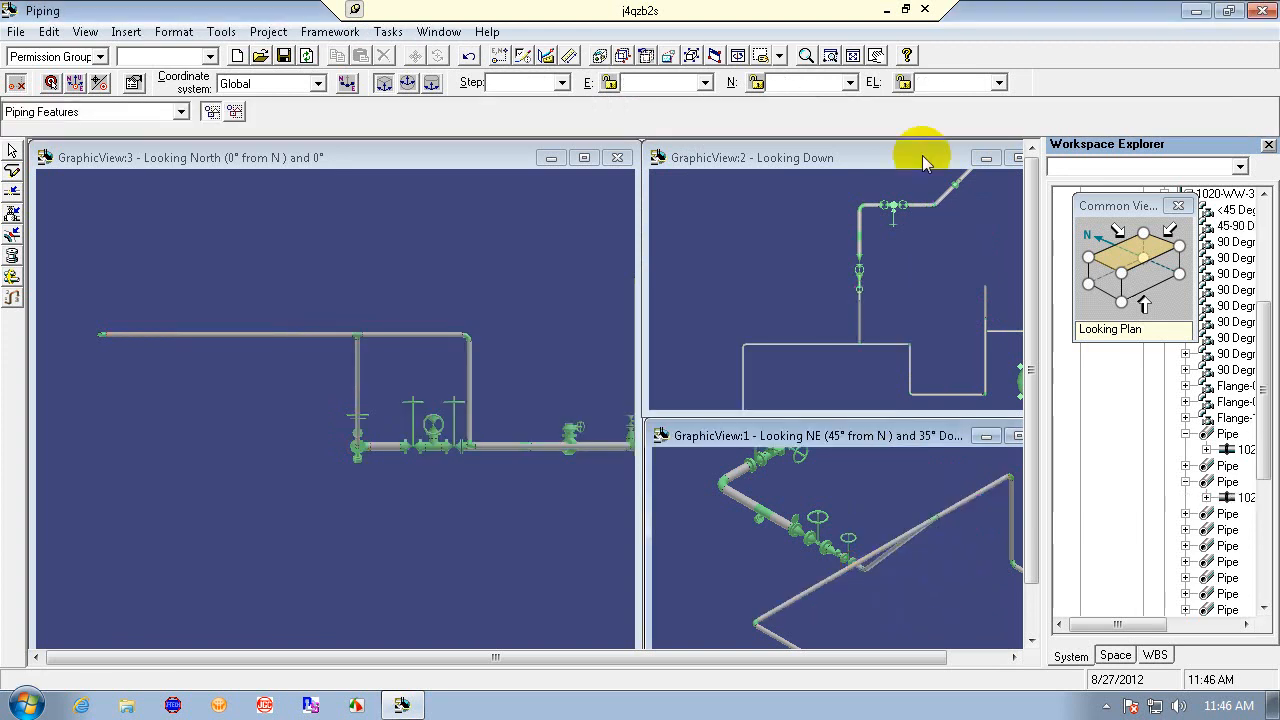
pyautogui.click(468, 55)
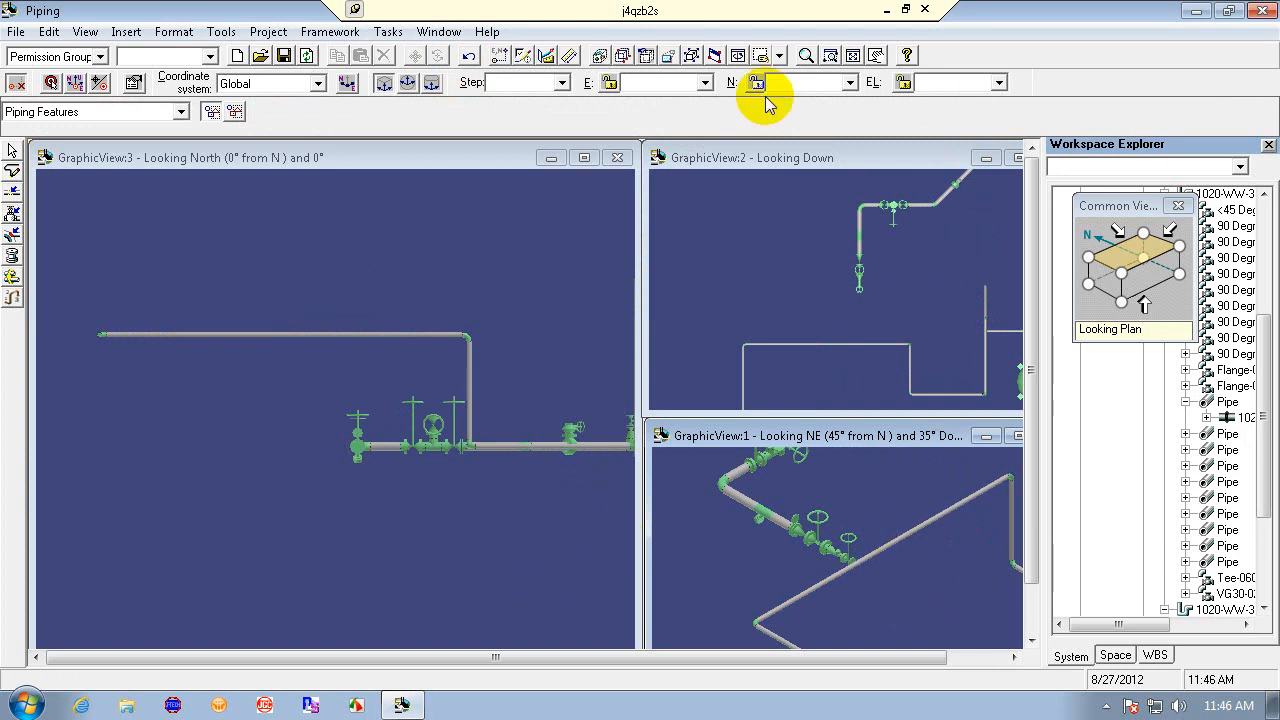
# - Refresh the workspace and switch the north graphic view to a plan view centred on the valve piping
pyautogui.click(808, 57)
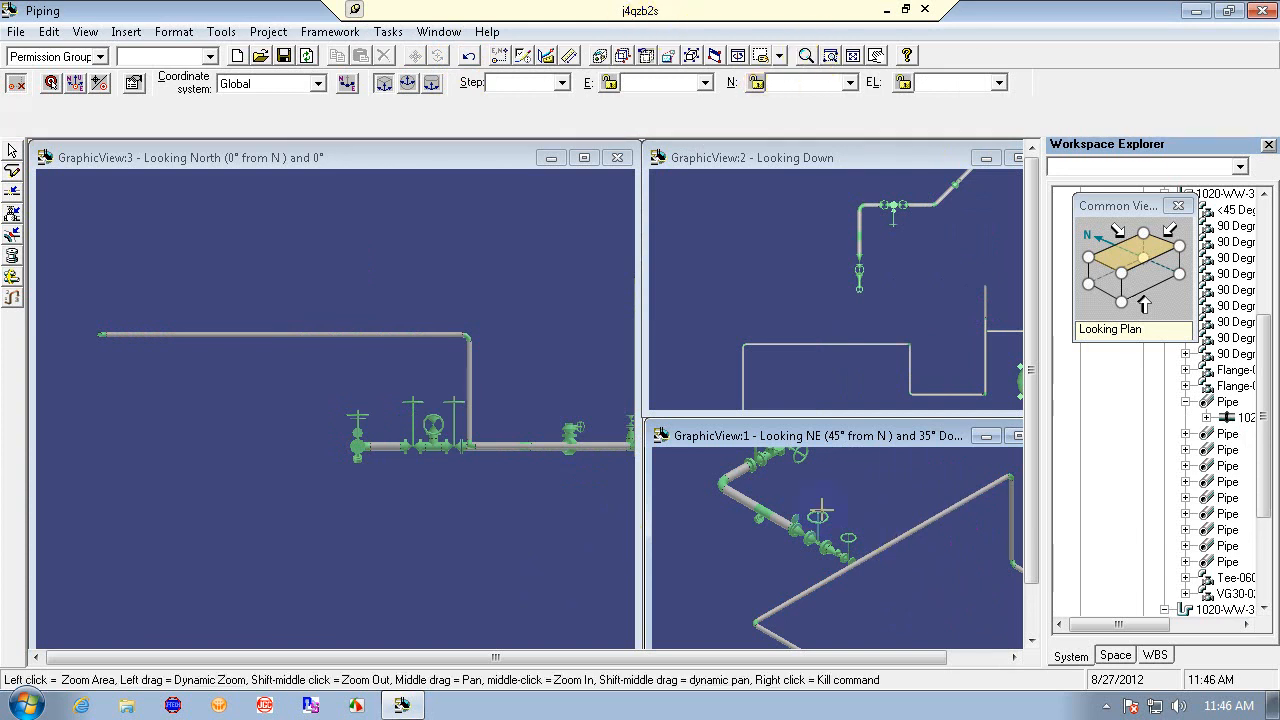
pyautogui.moveTo(872, 541); pyautogui.dragTo(921, 610)
pyautogui.press('F5')
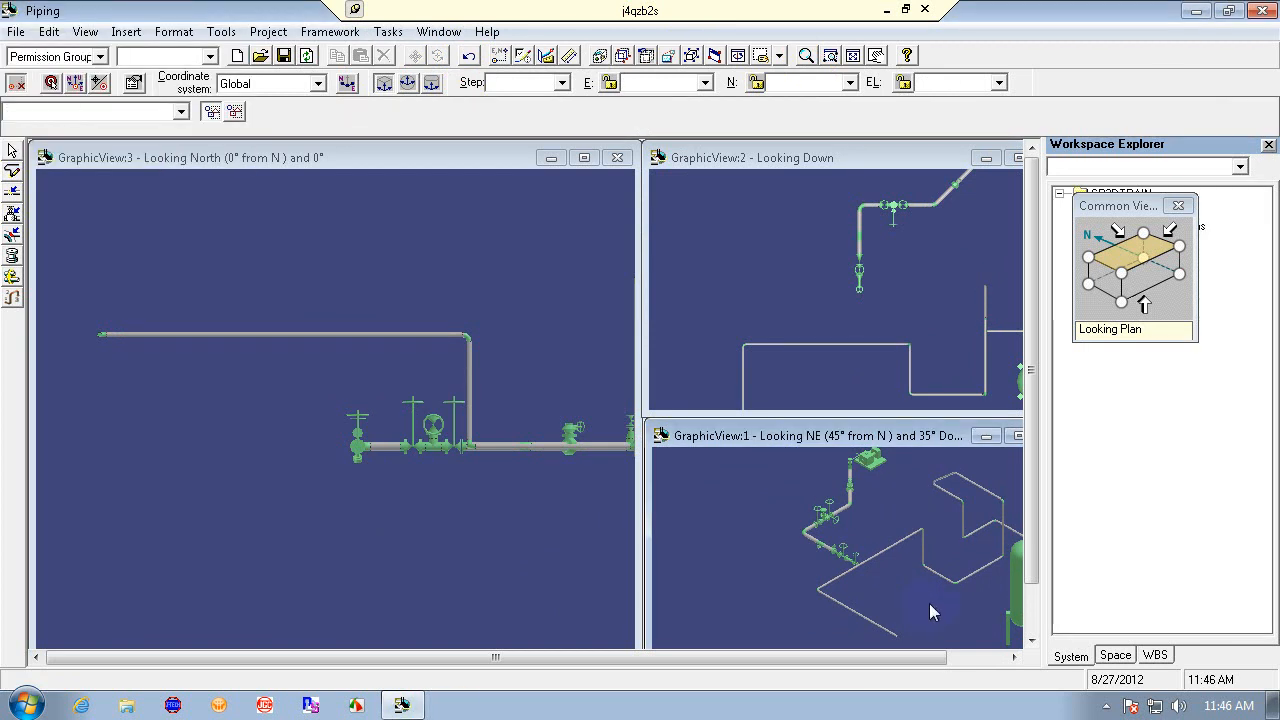
pyautogui.click(422, 163)
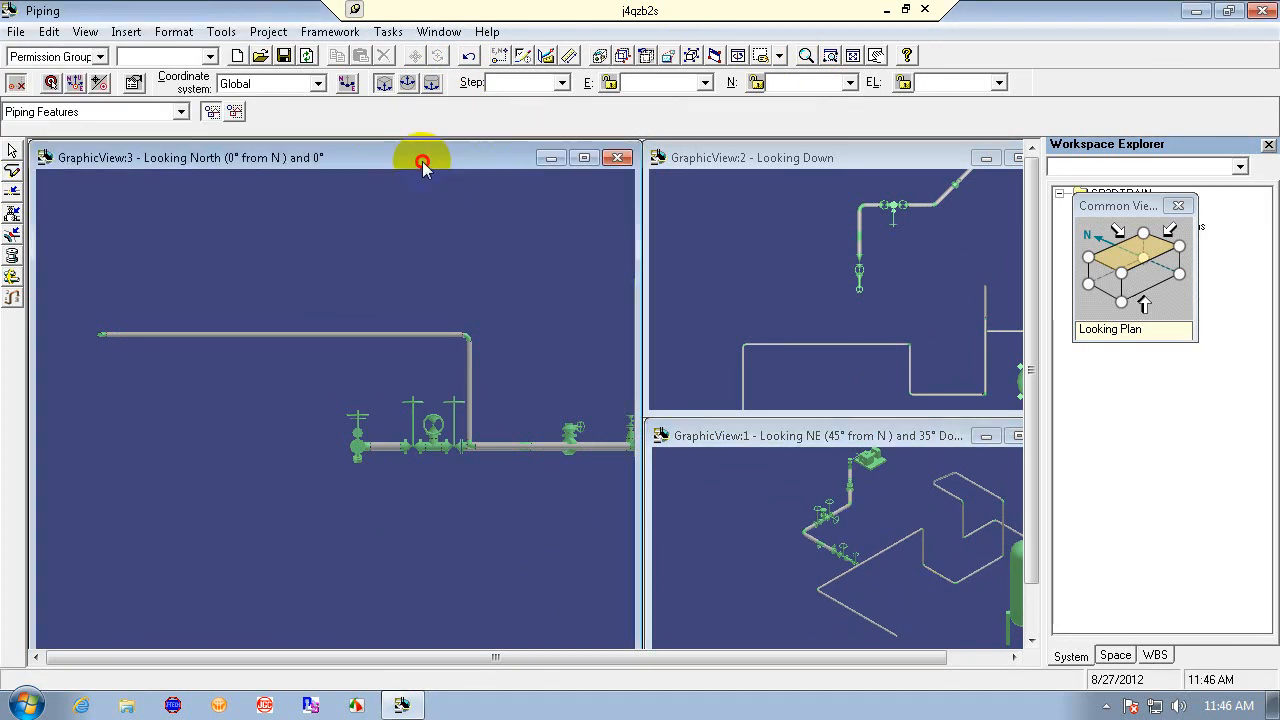
pyautogui.click(1130, 263)
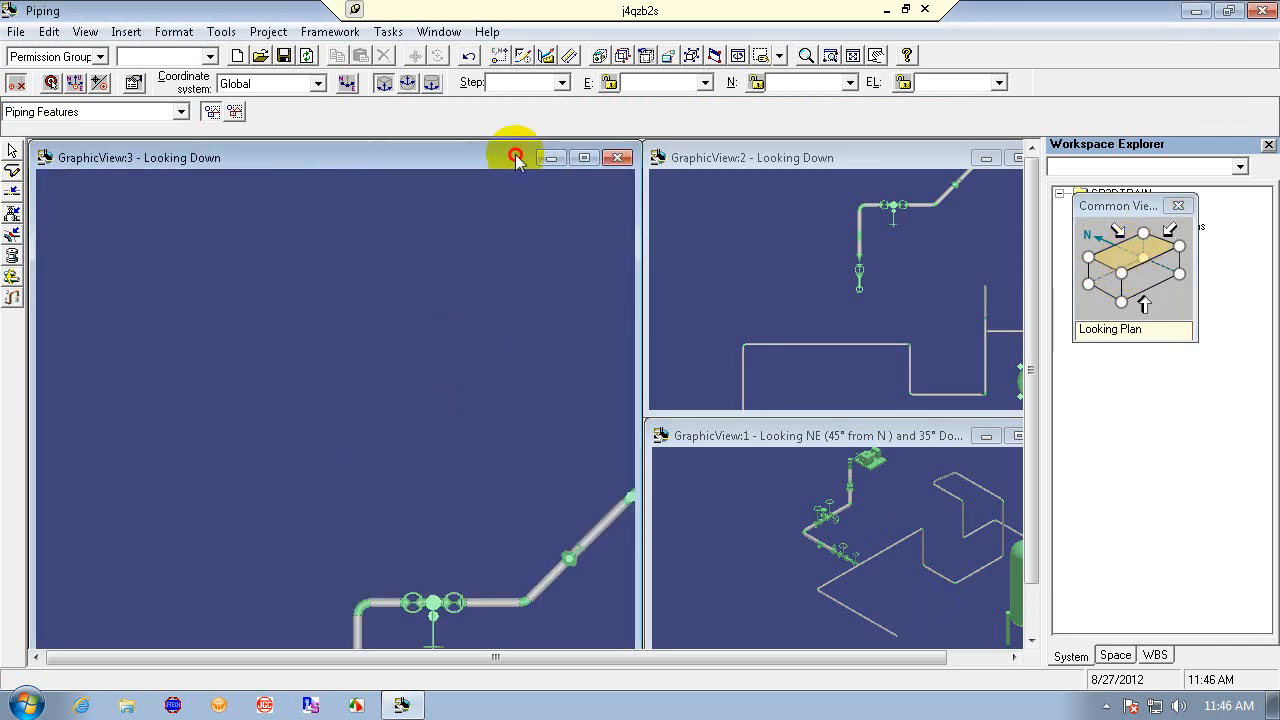
pyautogui.click(853, 55)
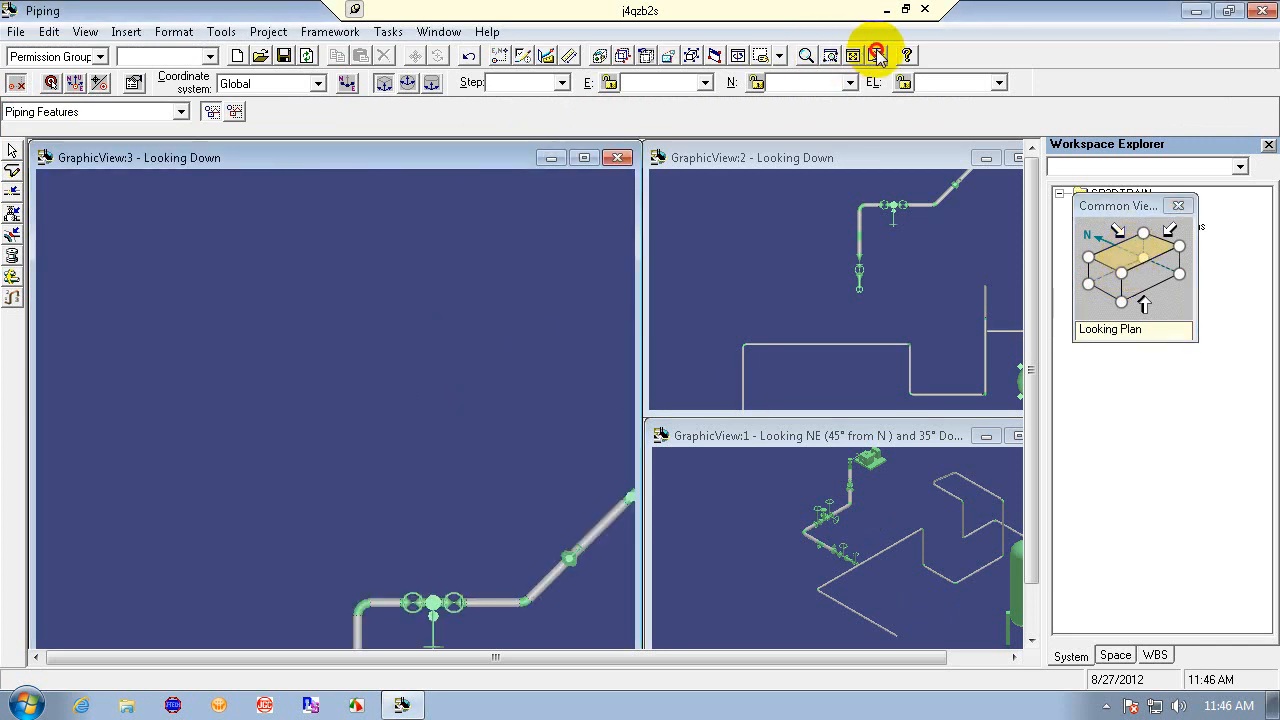
pyautogui.moveTo(354, 557); pyautogui.dragTo(334, 262)
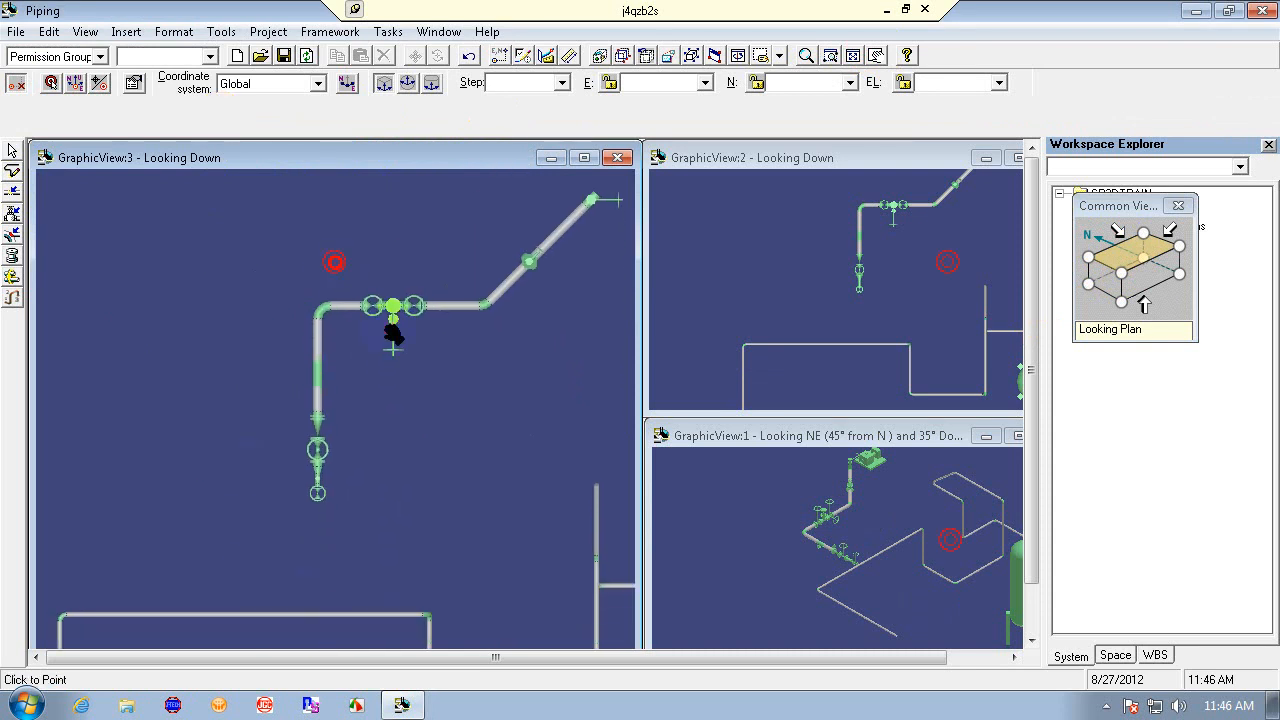
pyautogui.rightClick(418, 485)
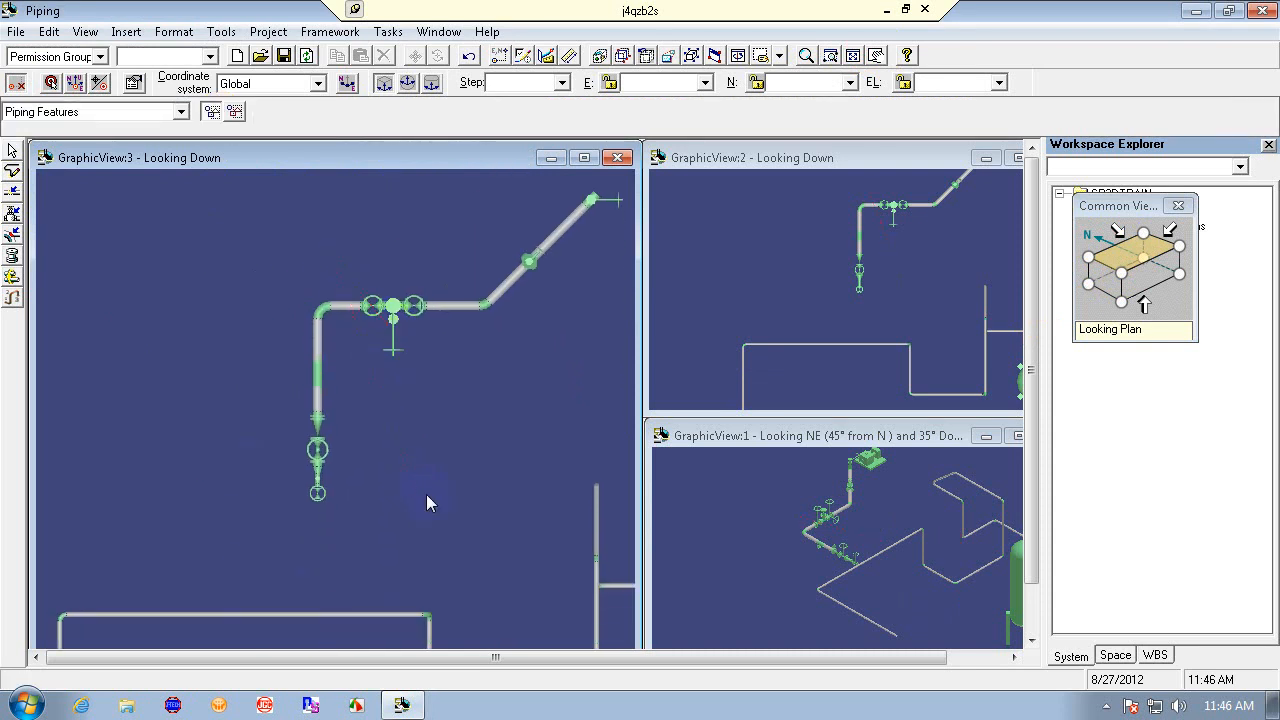
pyautogui.click(876, 55)
pyautogui.moveTo(491, 420); pyautogui.dragTo(503, 342)
pyautogui.rightClick(503, 342)
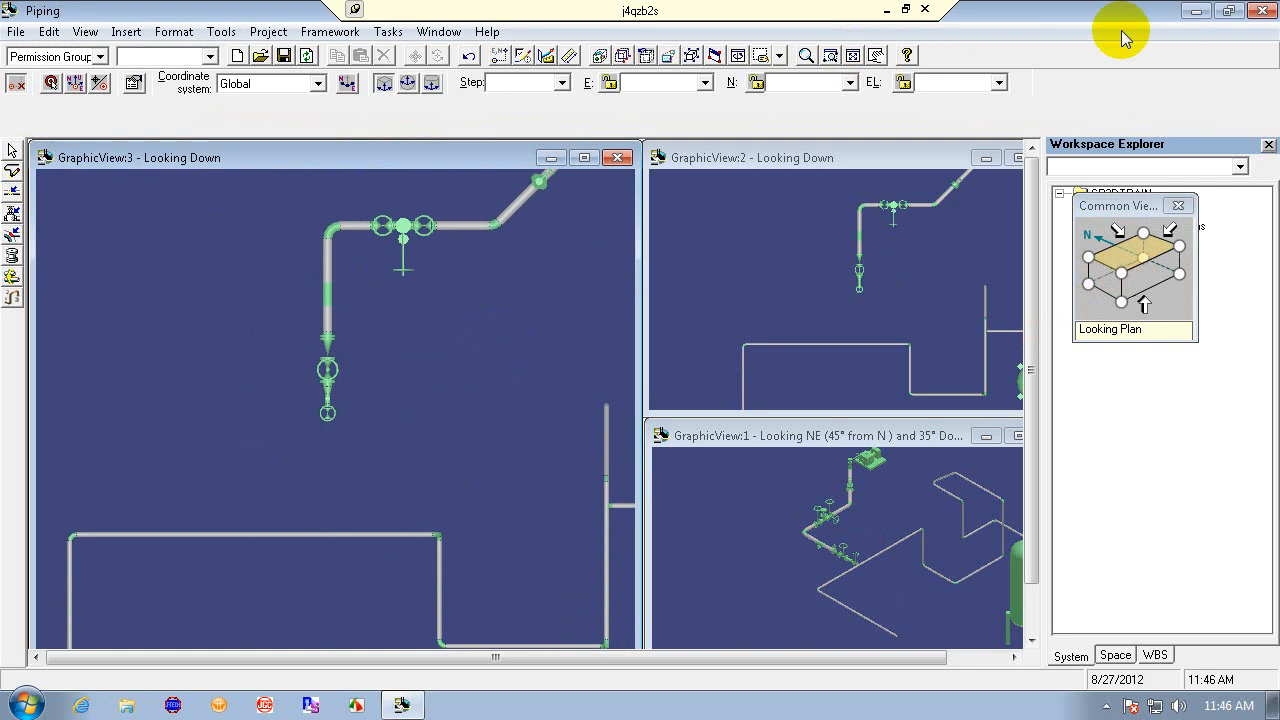
# - Close the session without saving changes
pyautogui.click(1262, 11)
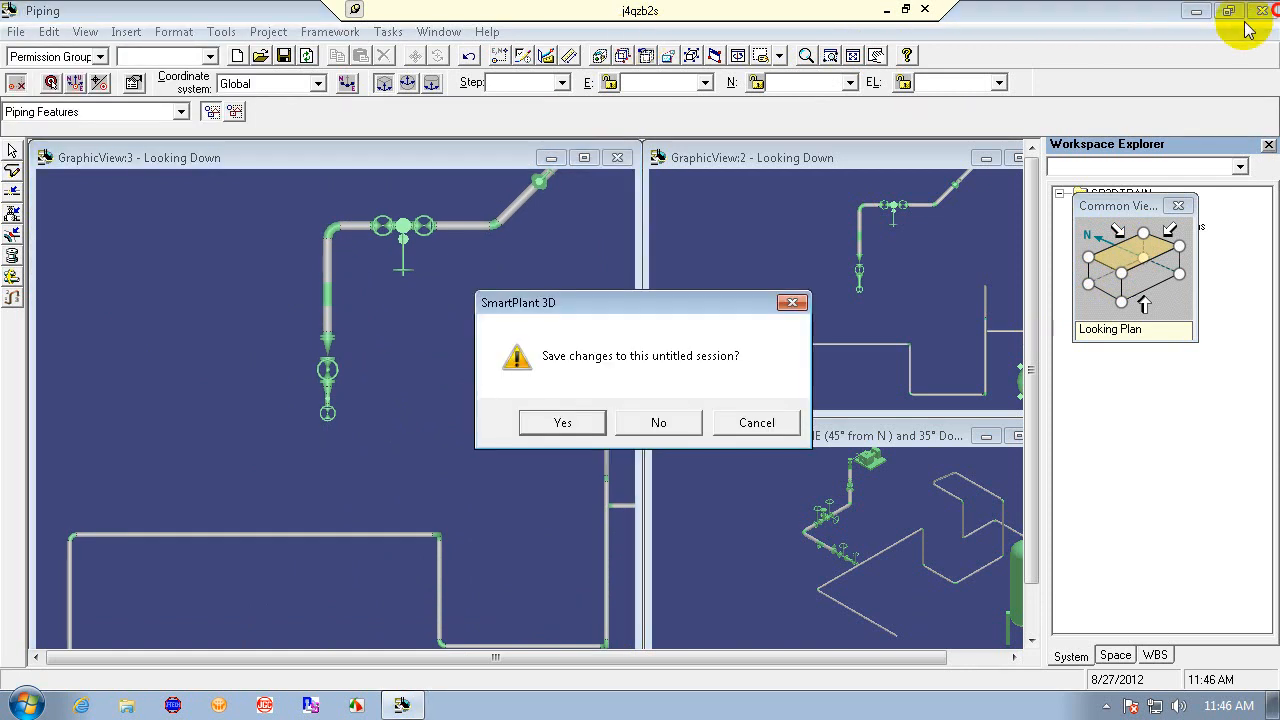
pyautogui.click(660, 426)
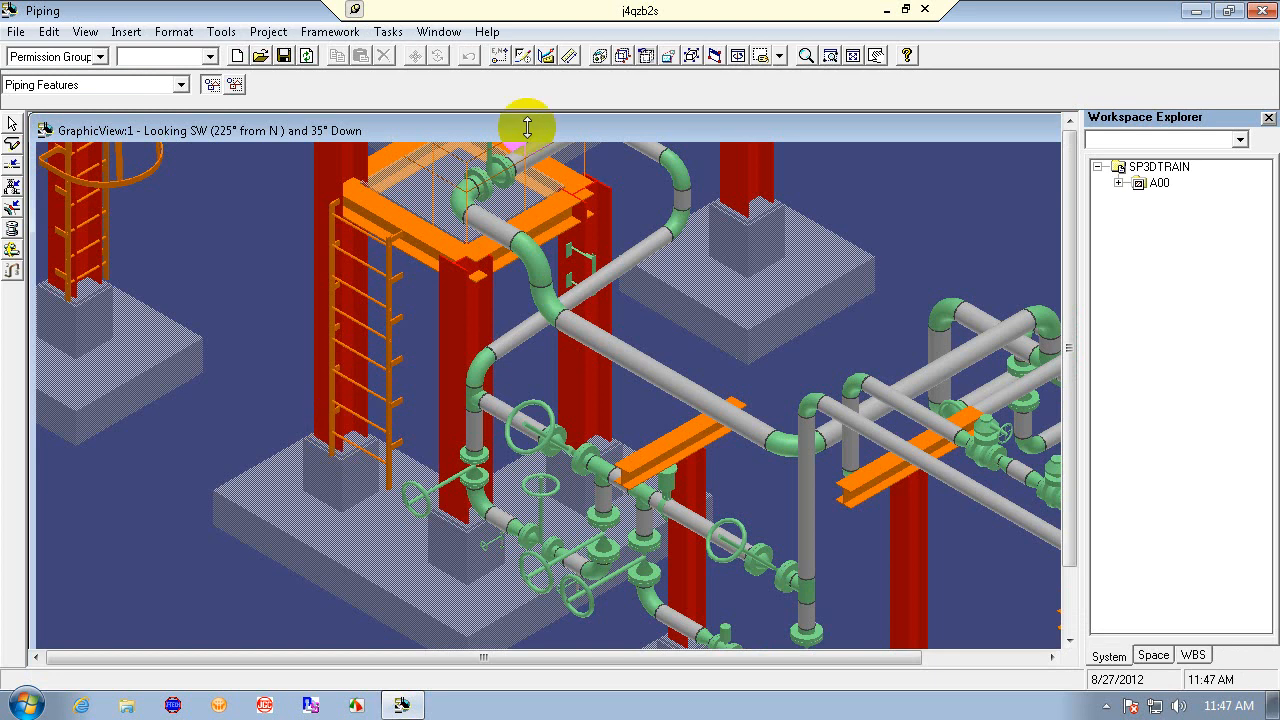
# - Define the workspace for plant SP3DTRAIN using the Train-1 filter
pyautogui.click(807, 56)
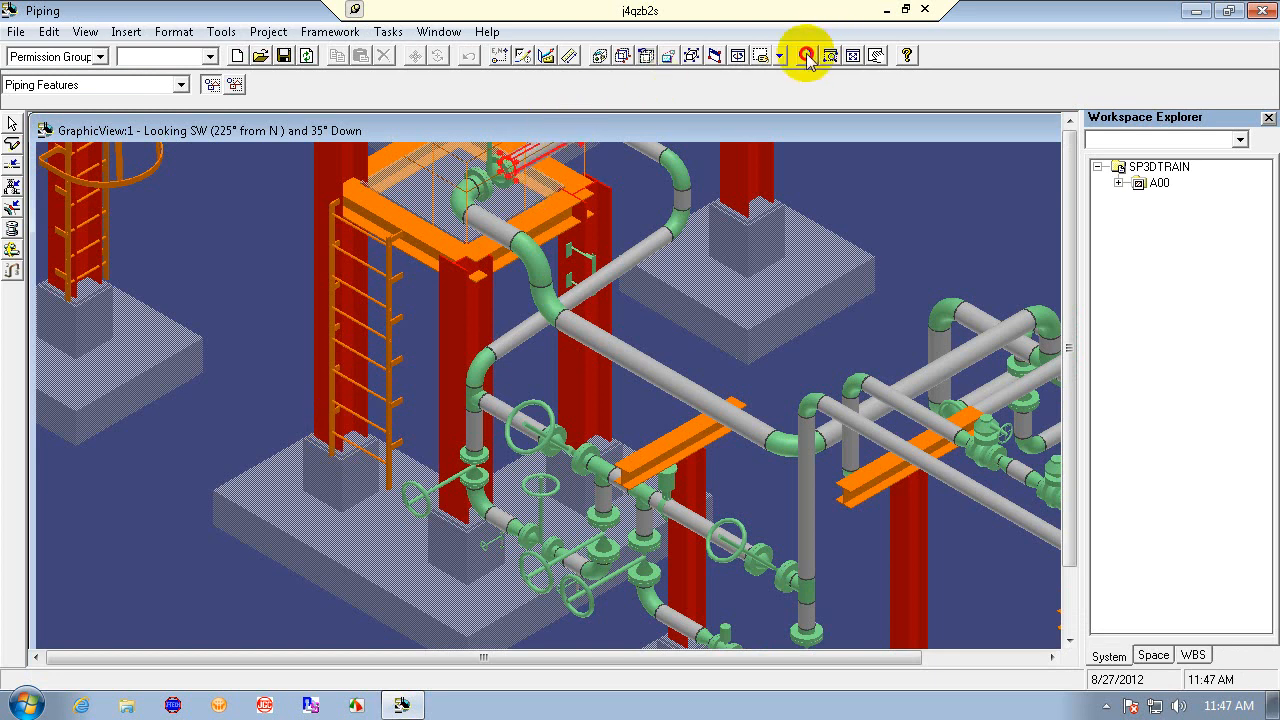
pyautogui.moveTo(642, 318); pyautogui.dragTo(644, 515)
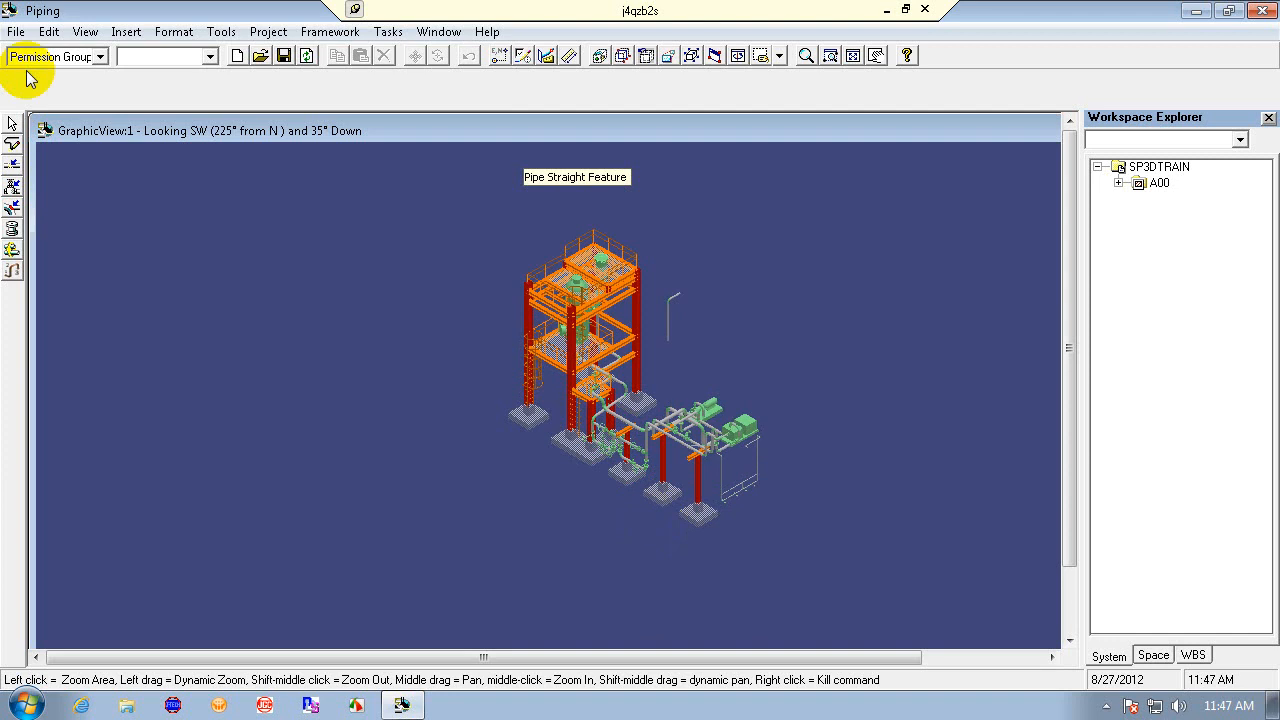
pyautogui.click(17, 32)
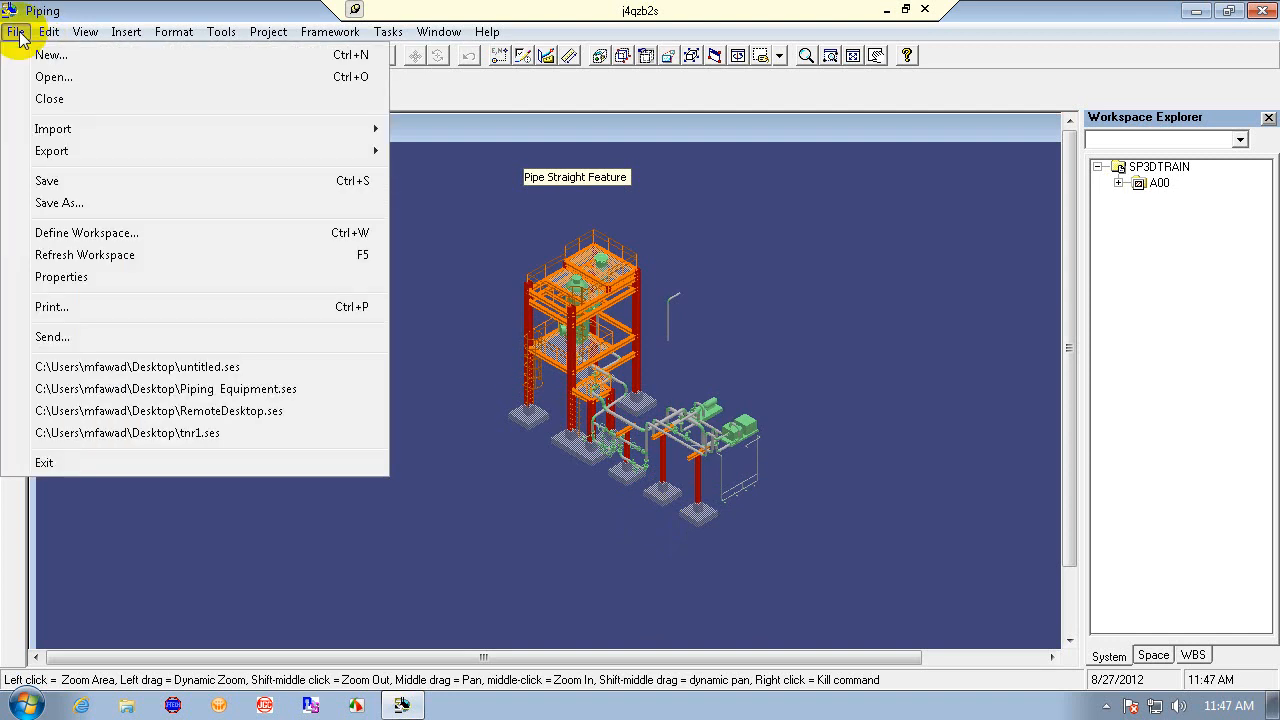
pyautogui.click(147, 233)
pyautogui.click(265, 176)
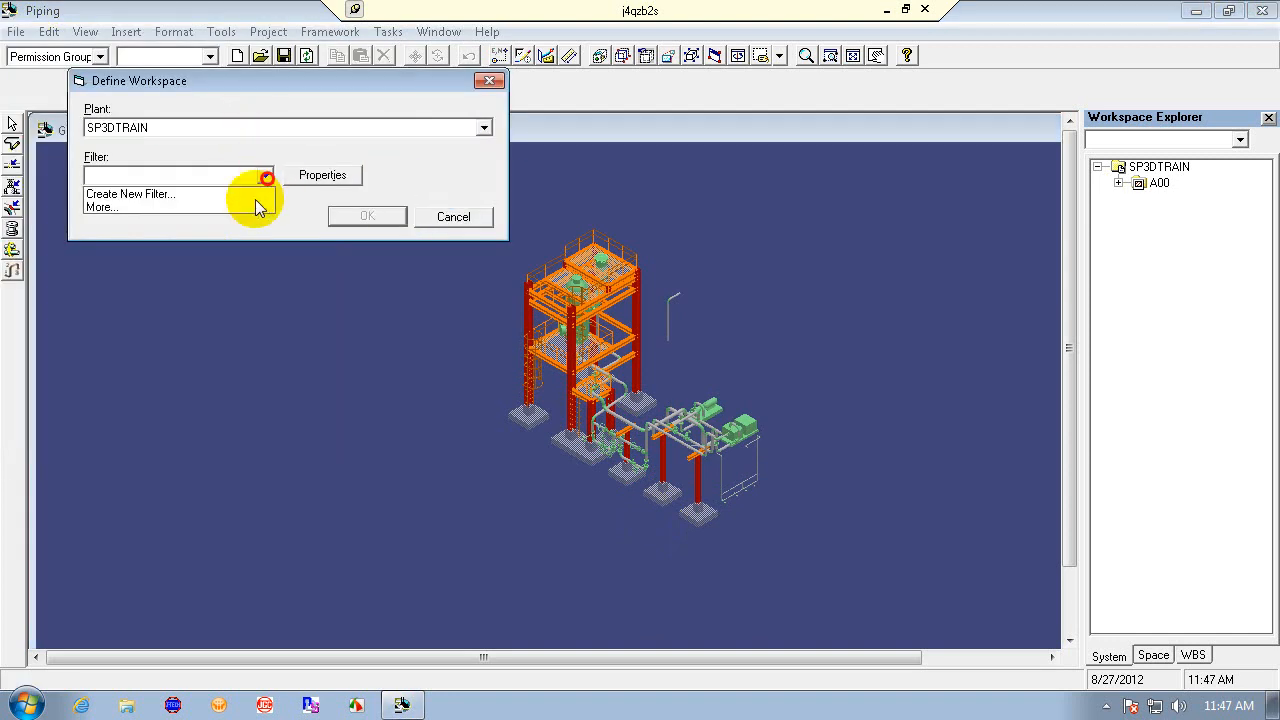
pyautogui.click(253, 208)
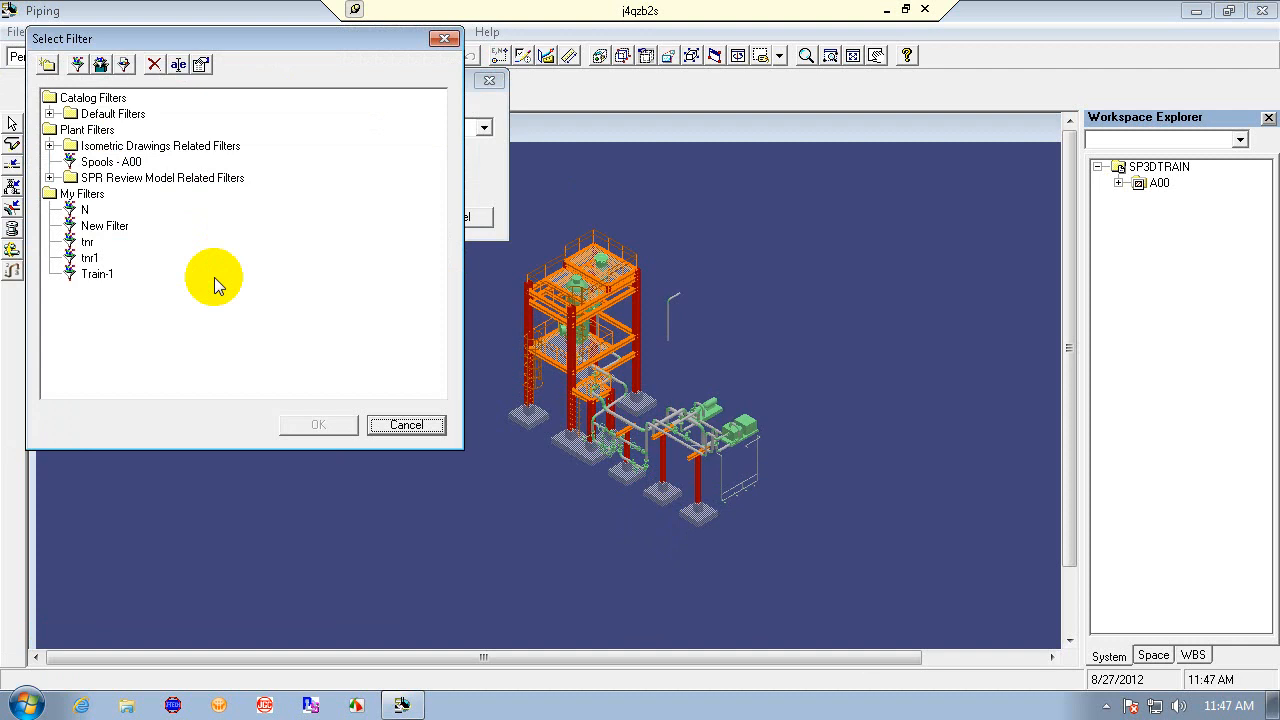
pyautogui.click(97, 273)
pyautogui.click(289, 436)
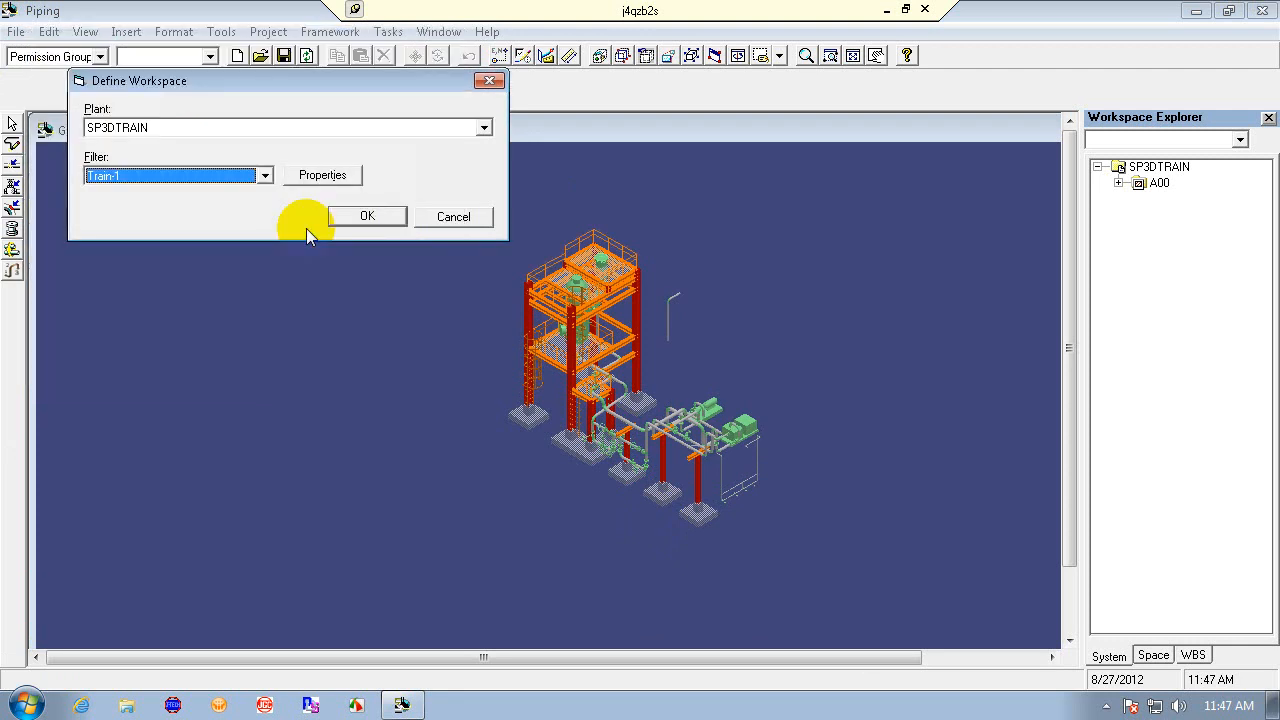
pyautogui.click(366, 216)
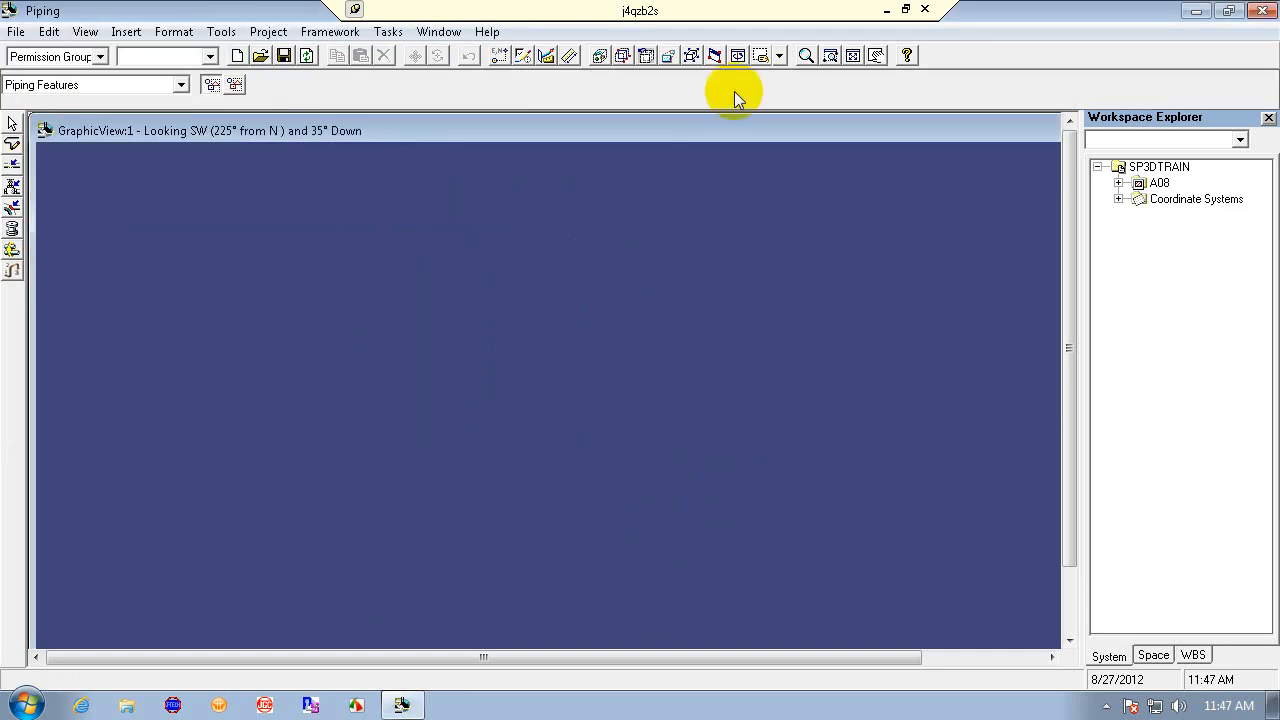
# - Fit the model in the view, open a second graphic window, and tile the windows vertically
pyautogui.click(850, 56)
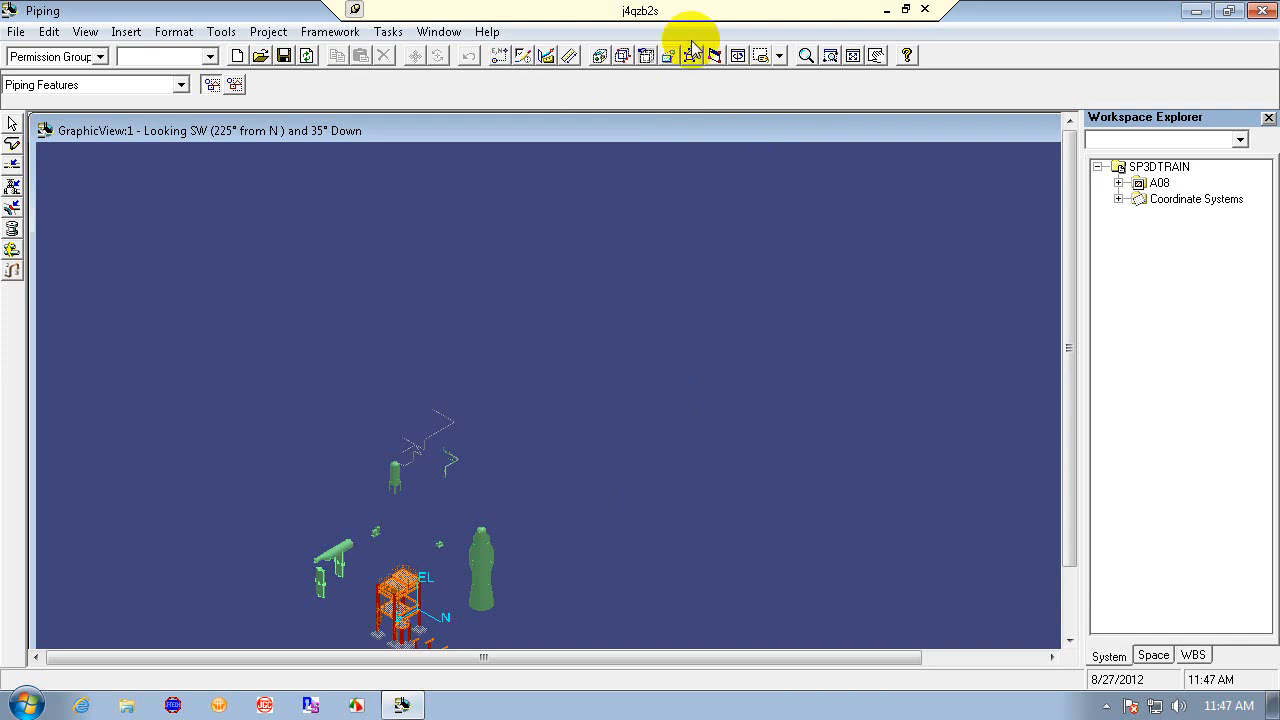
pyautogui.click(439, 31)
pyautogui.click(443, 54)
pyautogui.click(432, 31)
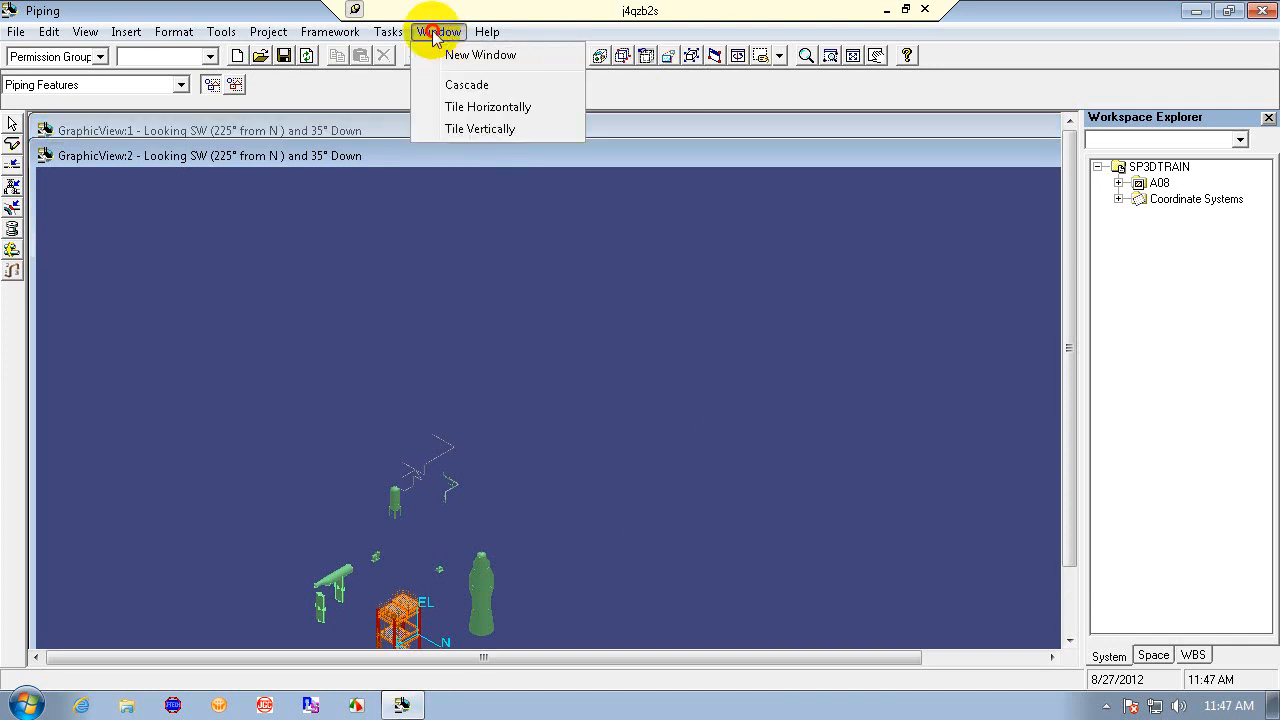
pyautogui.click(462, 127)
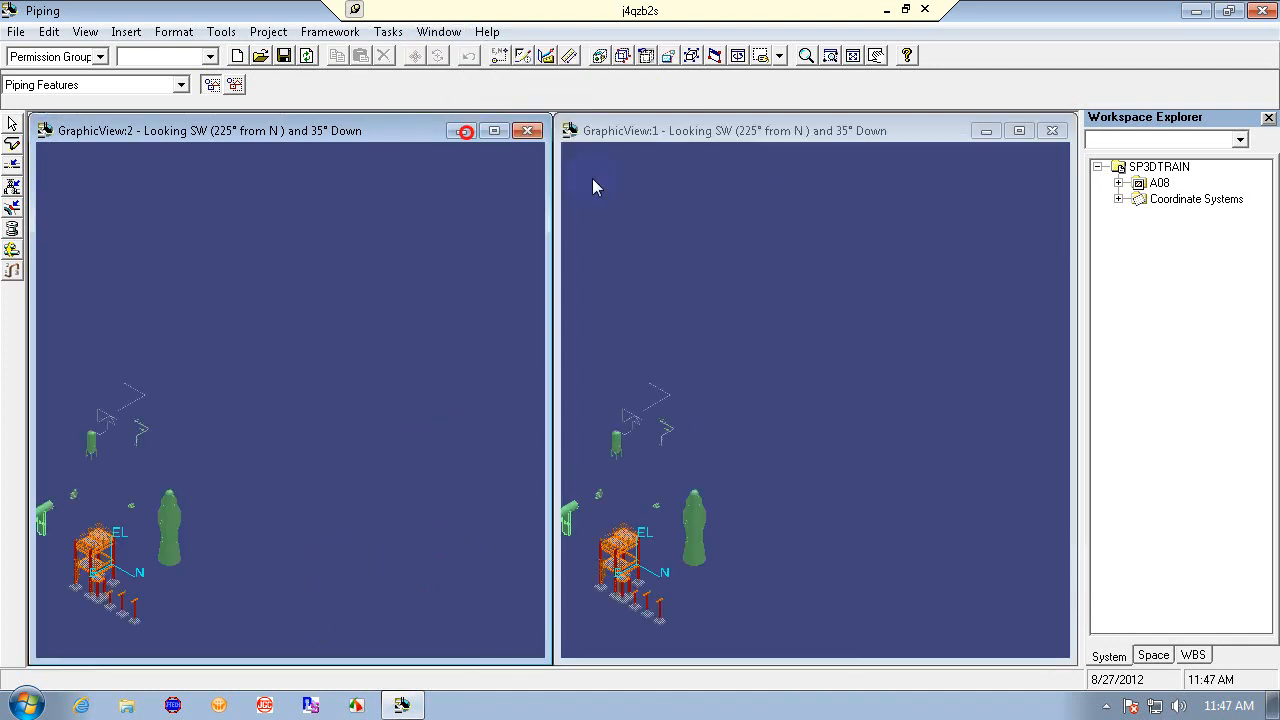
pyautogui.click(722, 126)
pyautogui.click(692, 55)
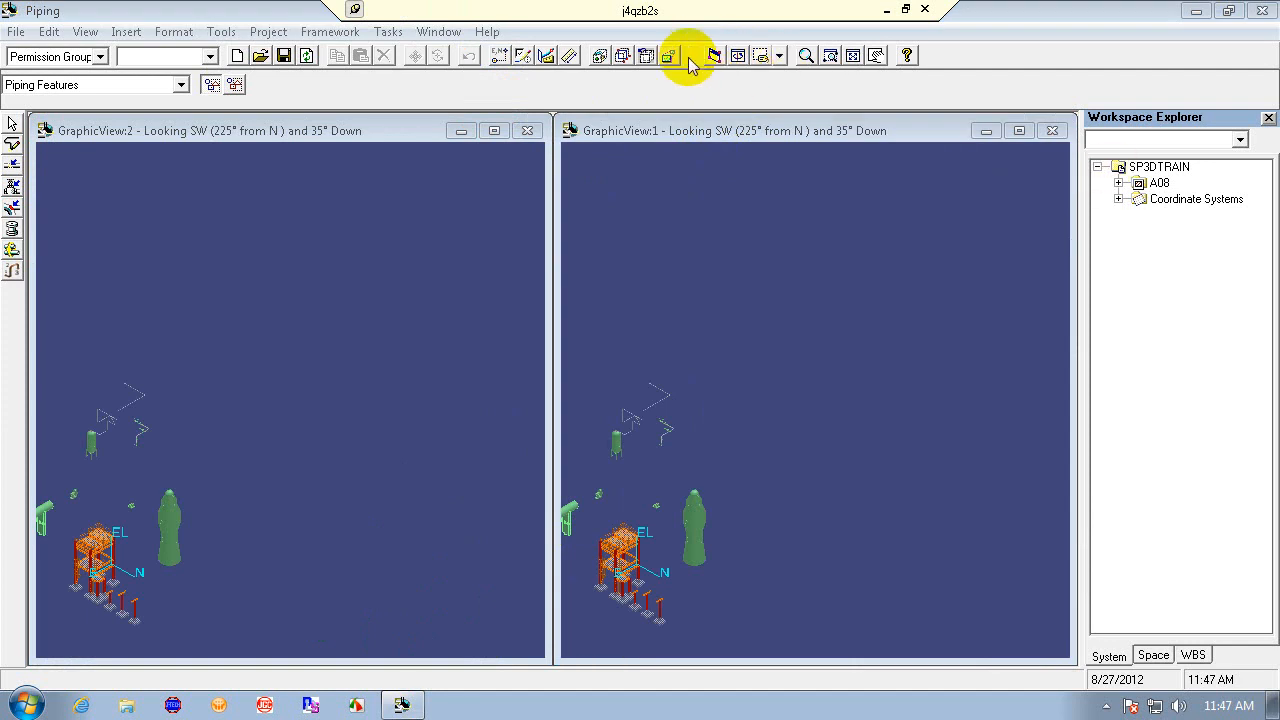
pyautogui.click(694, 127)
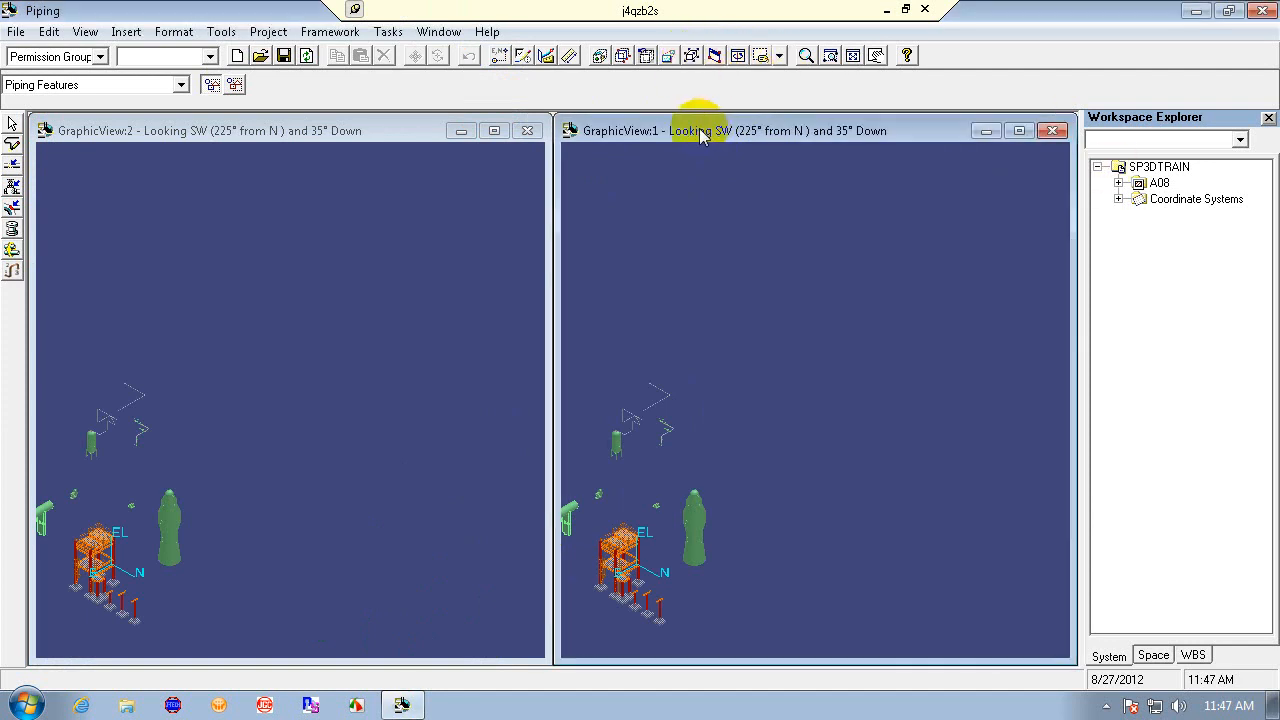
pyautogui.click(690, 57)
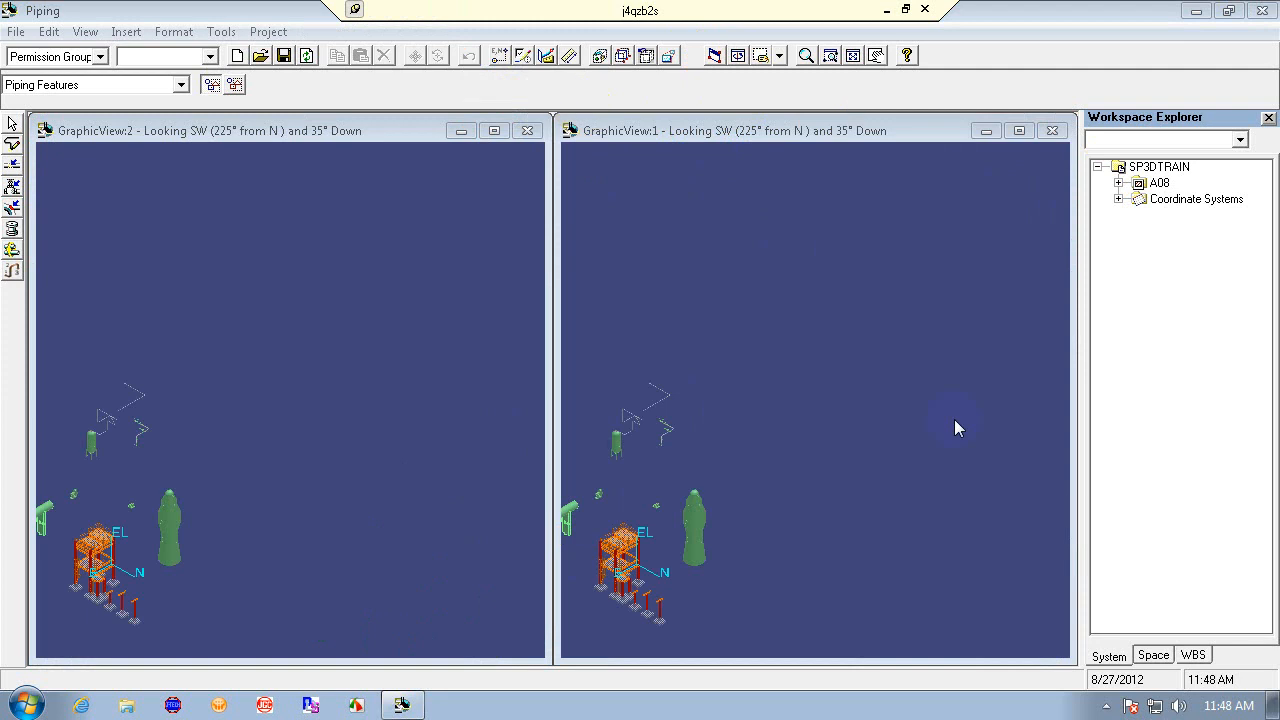
pyautogui.click(265, 132)
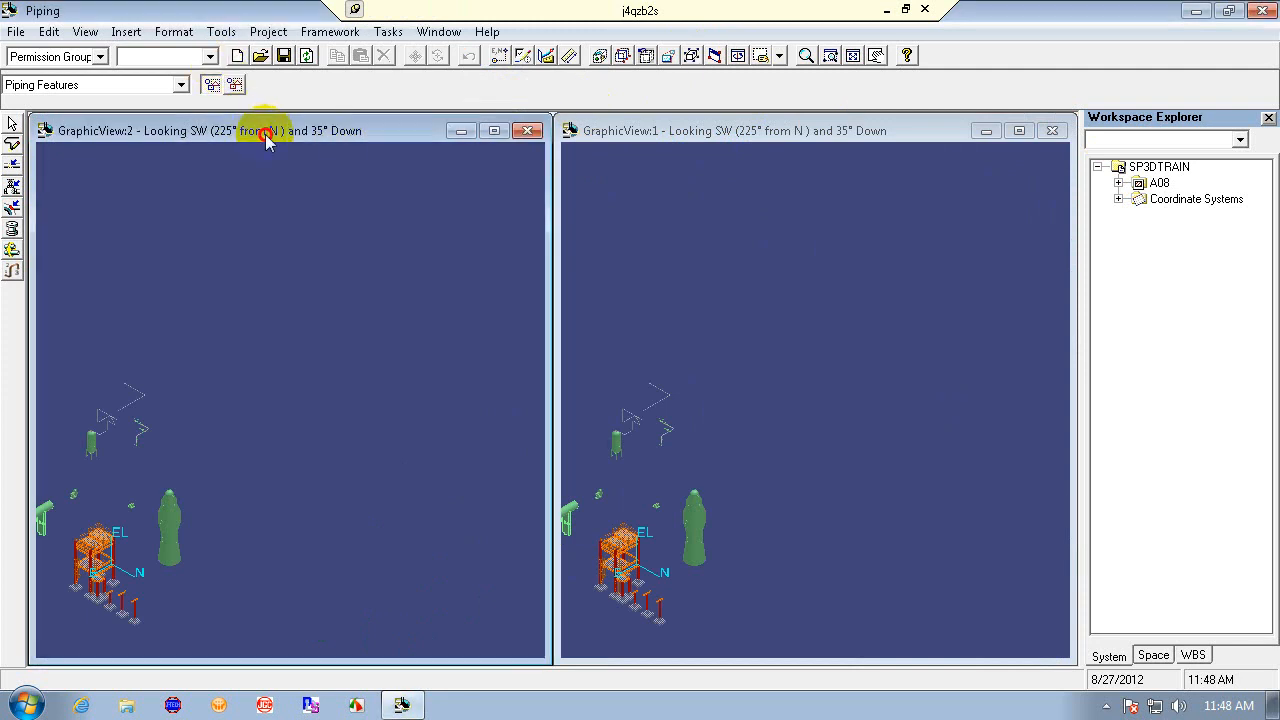
pyautogui.click(693, 55)
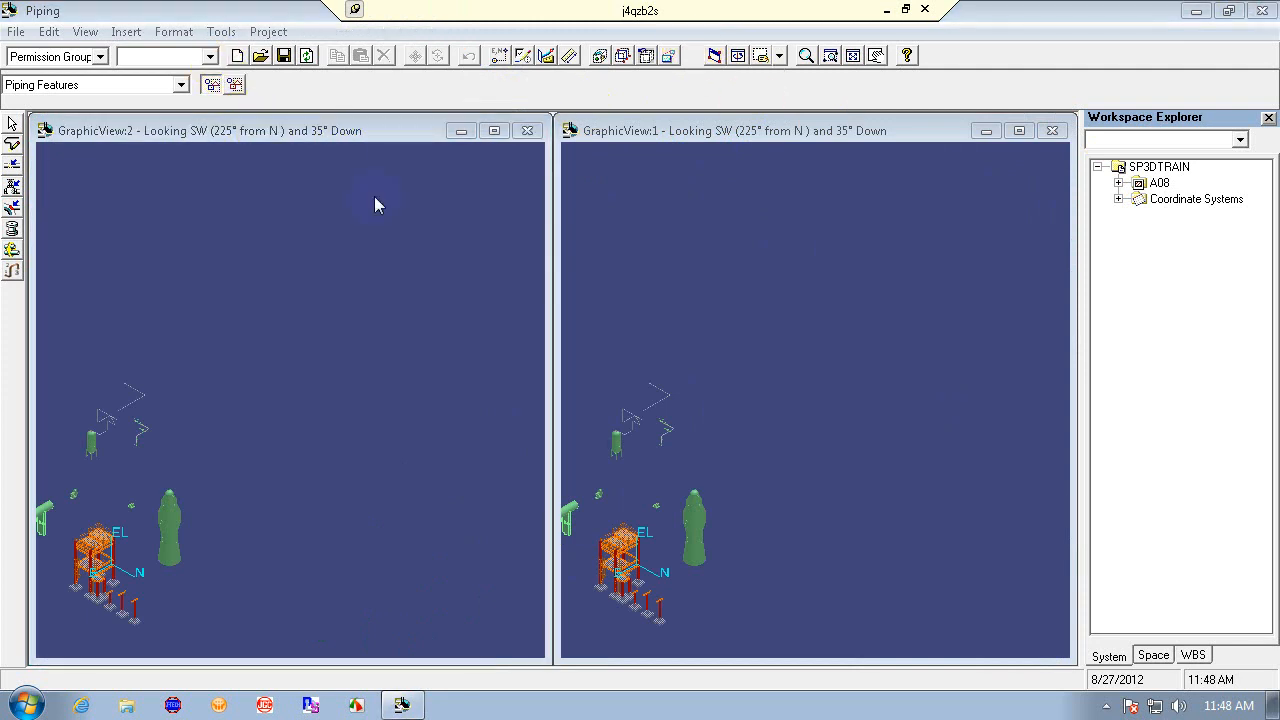
# - Close the session without saving changes
pyautogui.click(1264, 12)
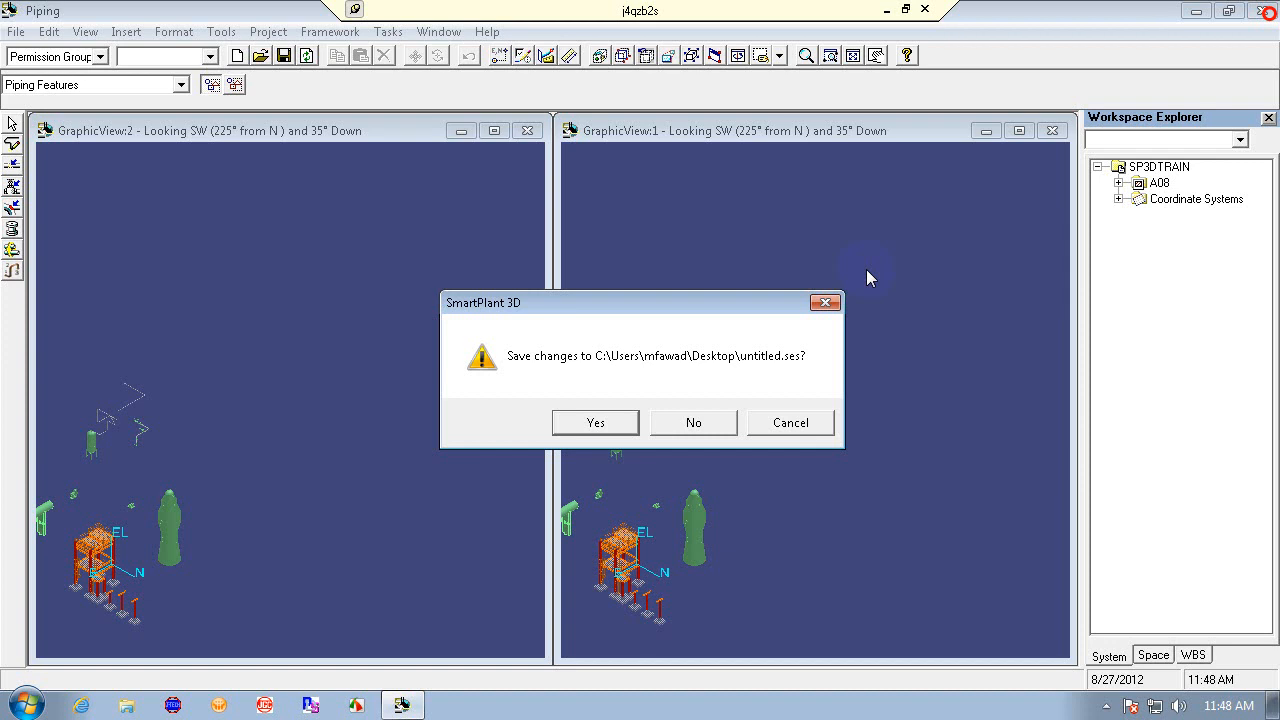
pyautogui.click(690, 428)
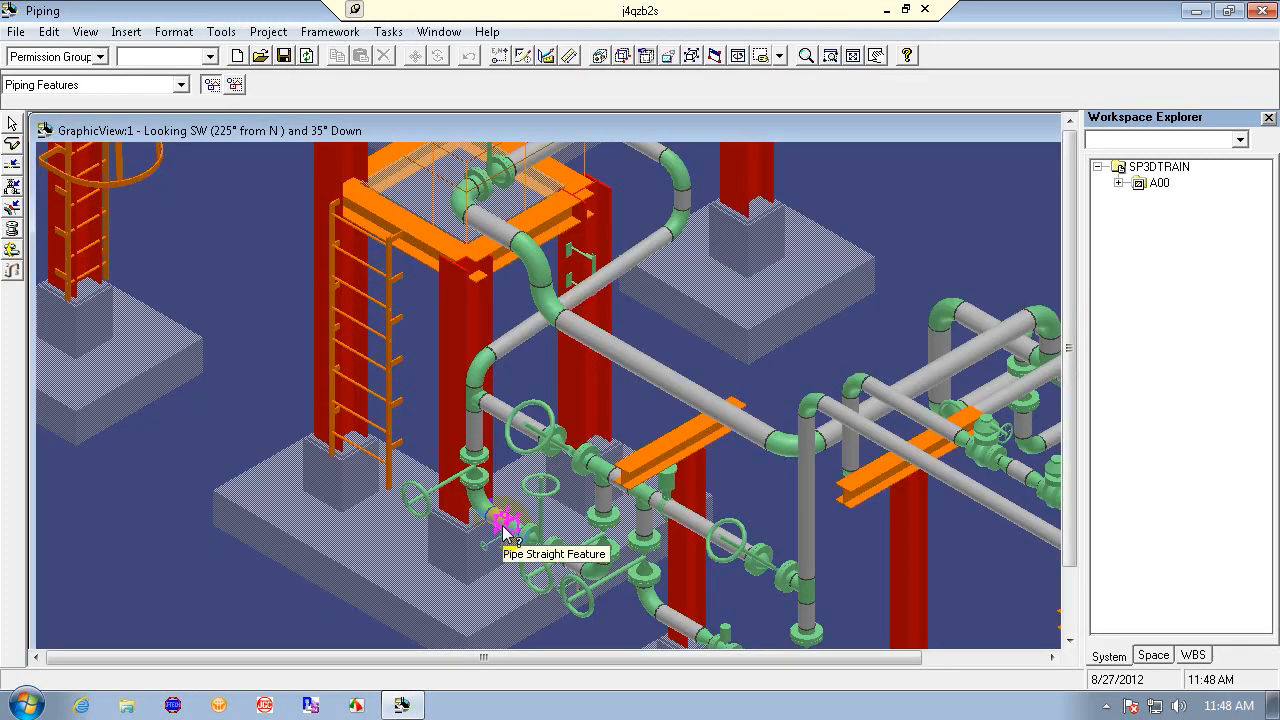
# - Define the workspace for plant SP3DTRAIN using the Train-1 filter
pyautogui.click(807, 57)
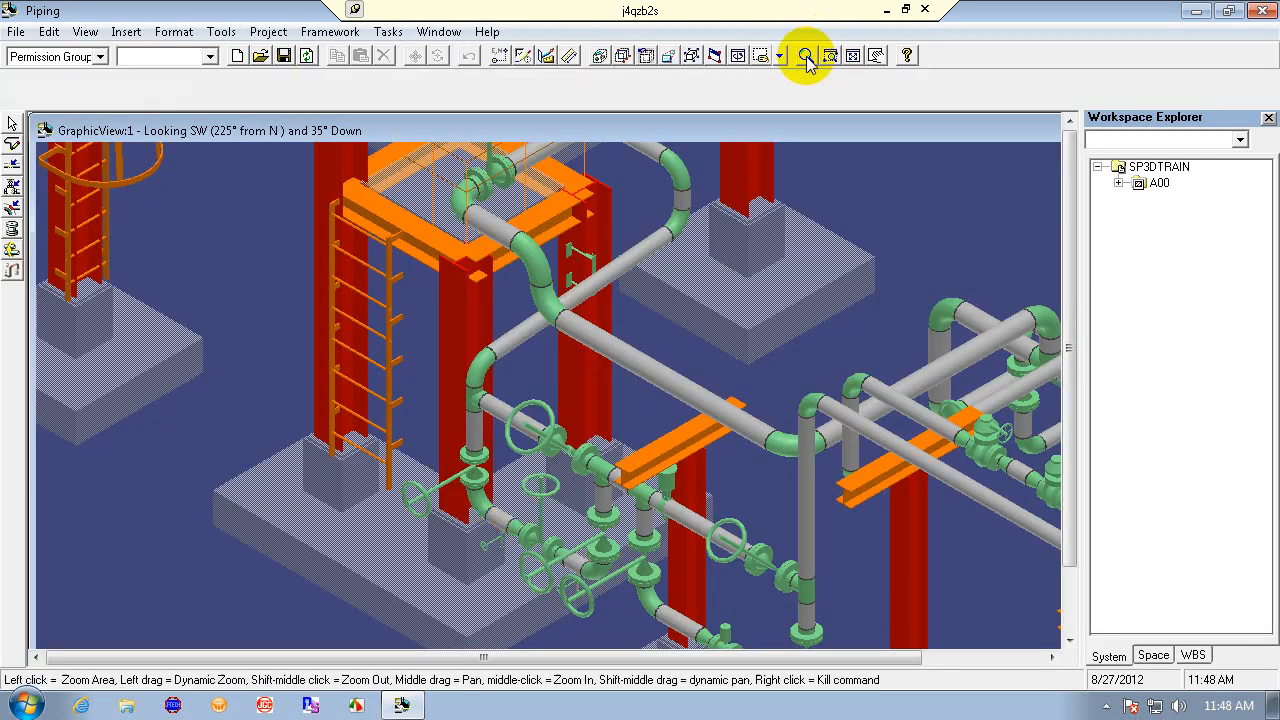
pyautogui.moveTo(713, 441); pyautogui.dragTo(667, 600)
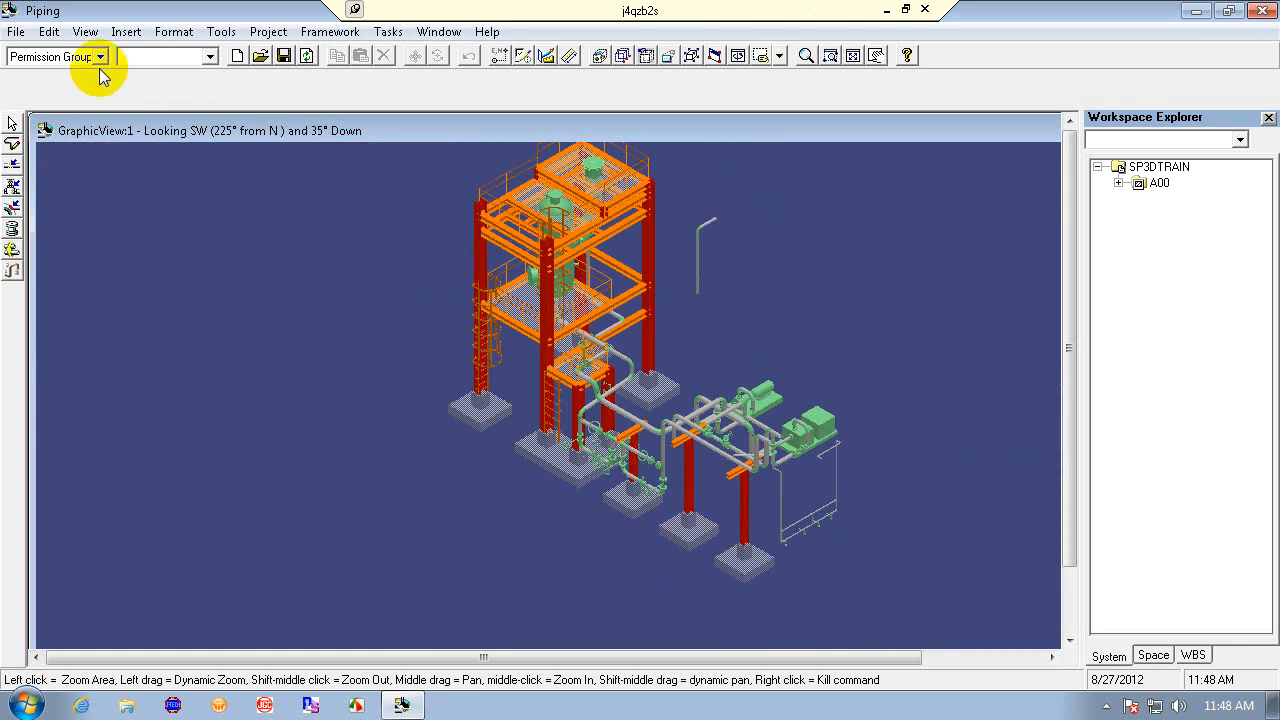
pyautogui.click(15, 31)
pyautogui.click(105, 235)
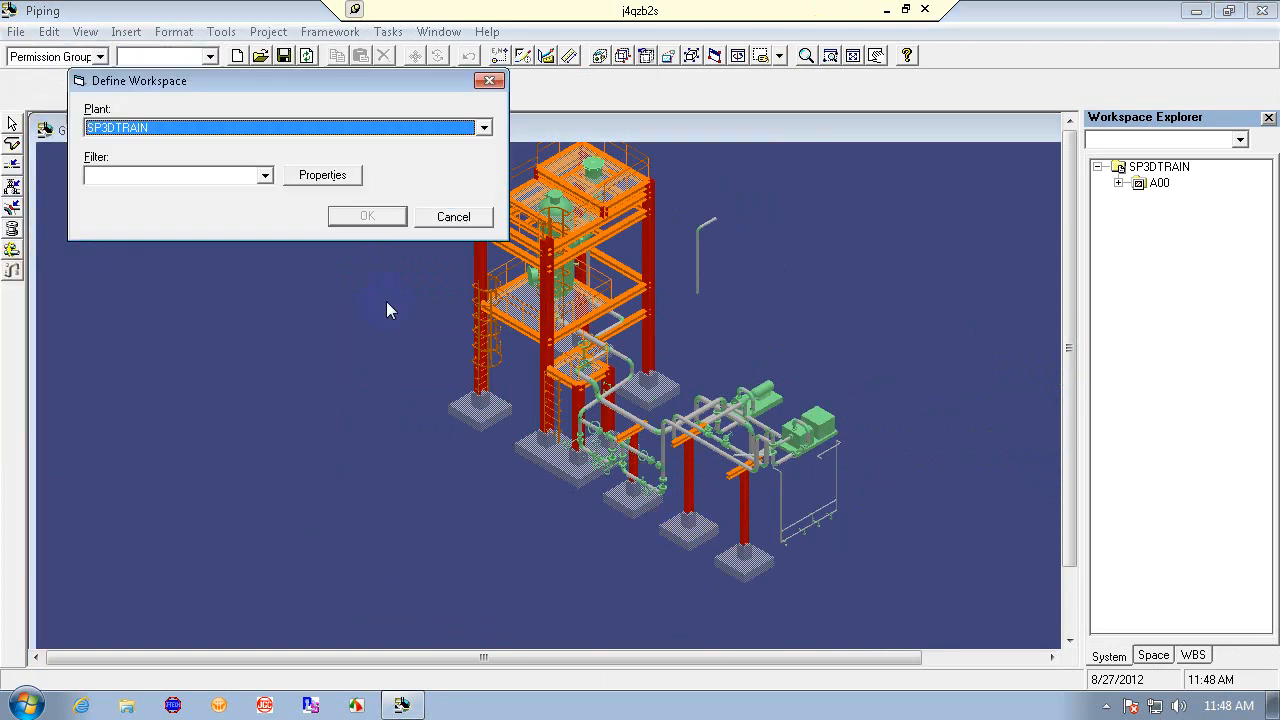
pyautogui.click(262, 175)
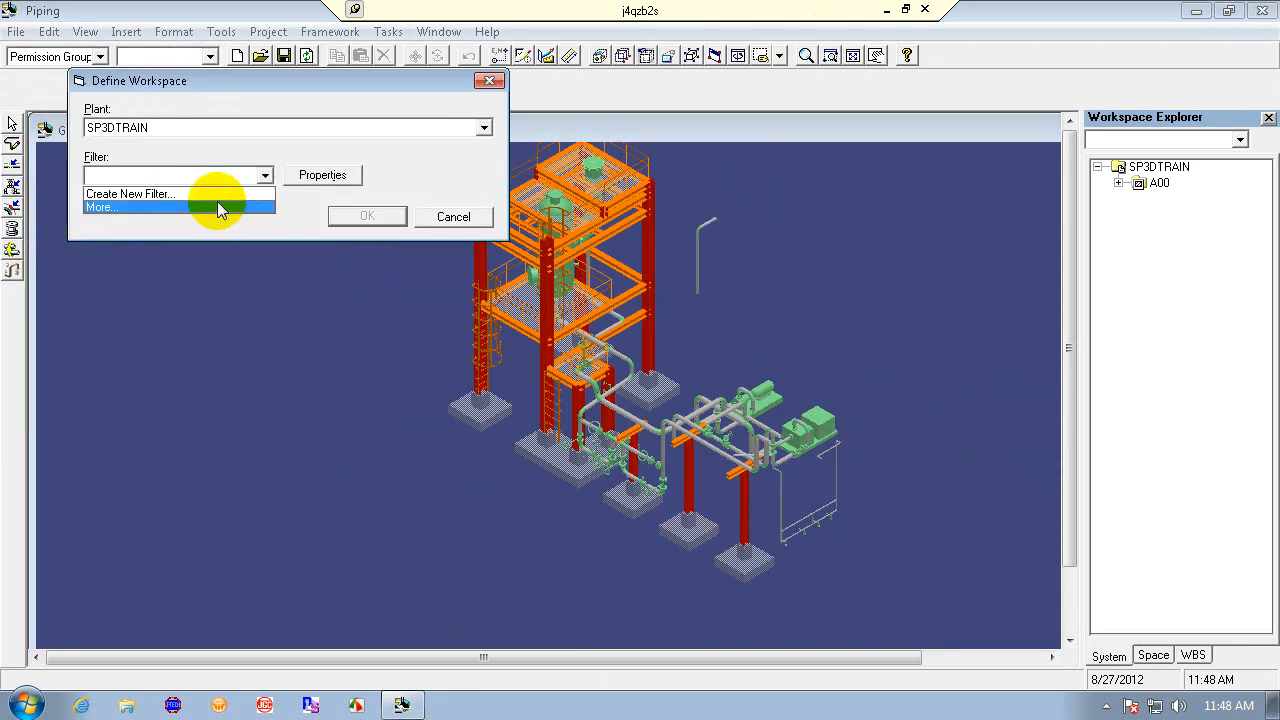
pyautogui.click(158, 208)
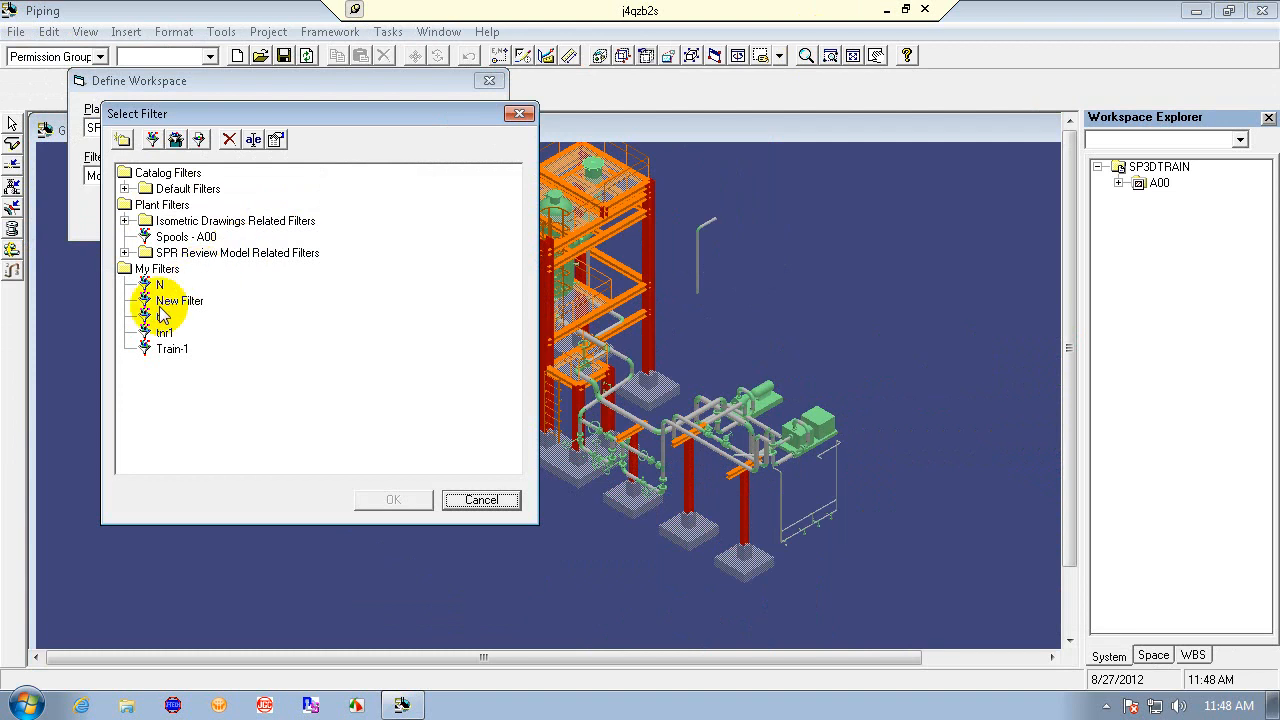
pyautogui.click(172, 349)
pyautogui.click(386, 500)
pyautogui.click(340, 217)
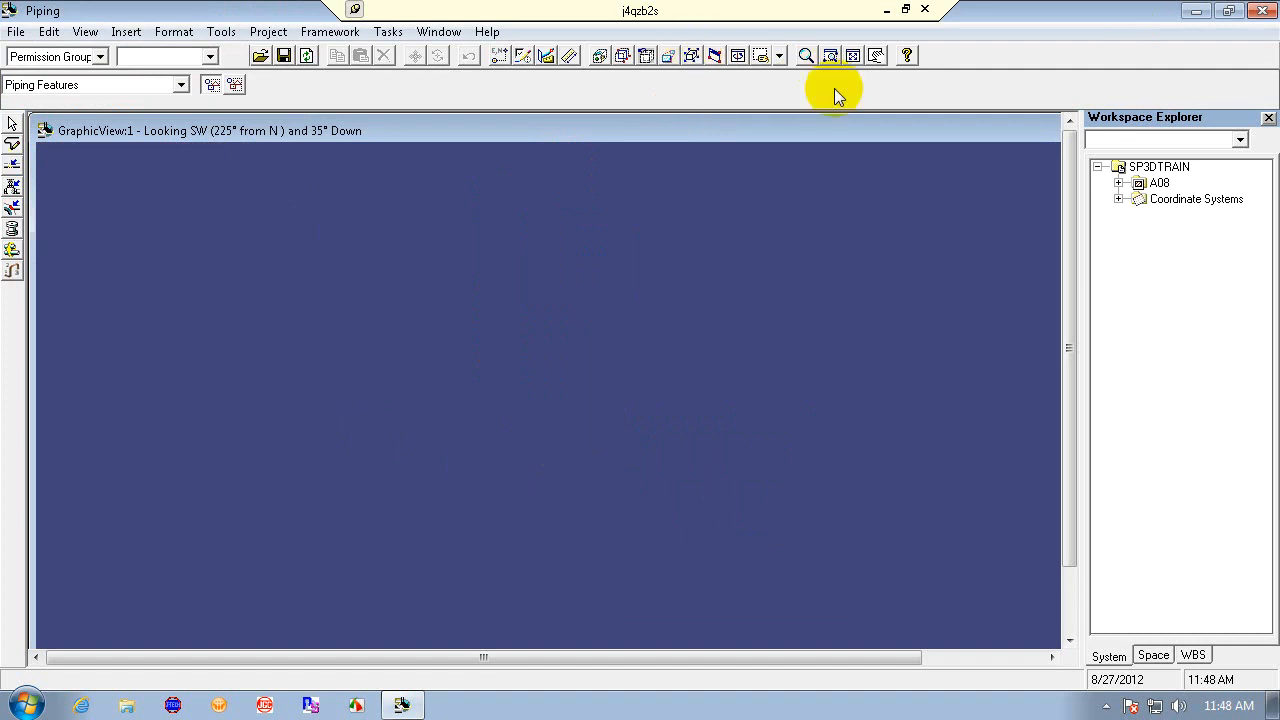
# - Try routing a pipe from the gate valve's open end with PinPoint, setting the E and EL coordinates to 0 m
pyautogui.click(812, 57)
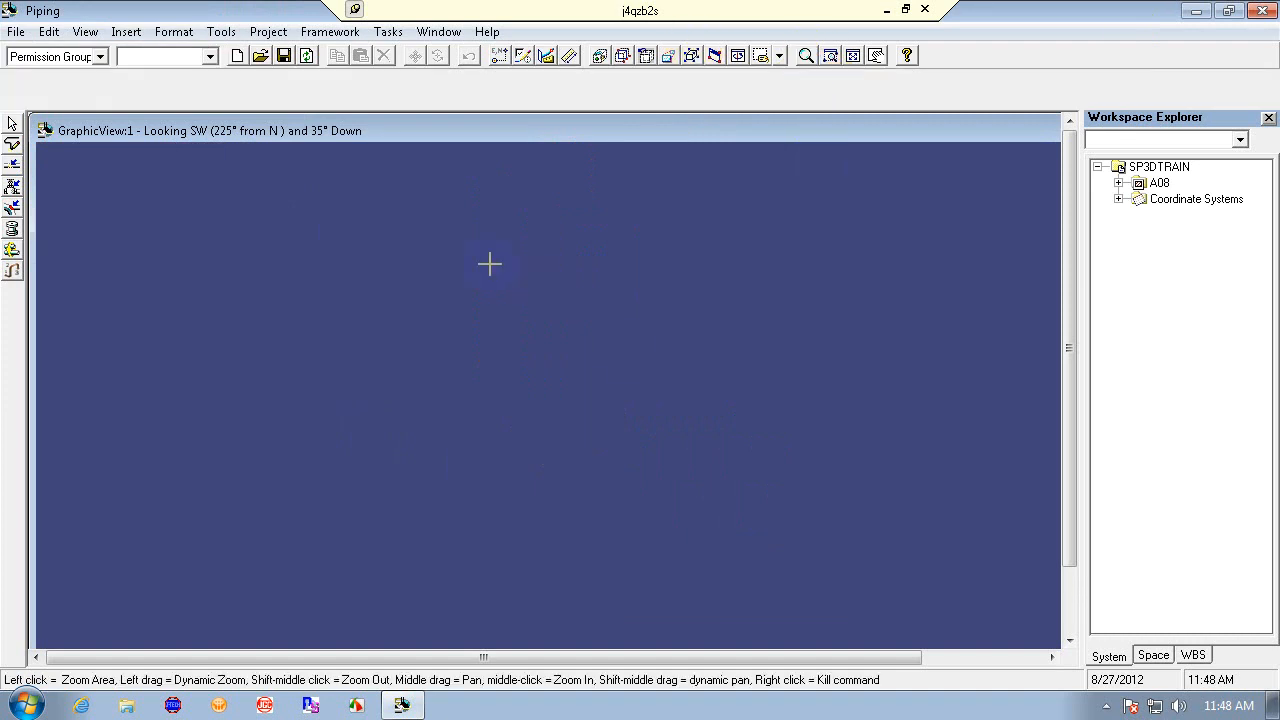
pyautogui.click(853, 55)
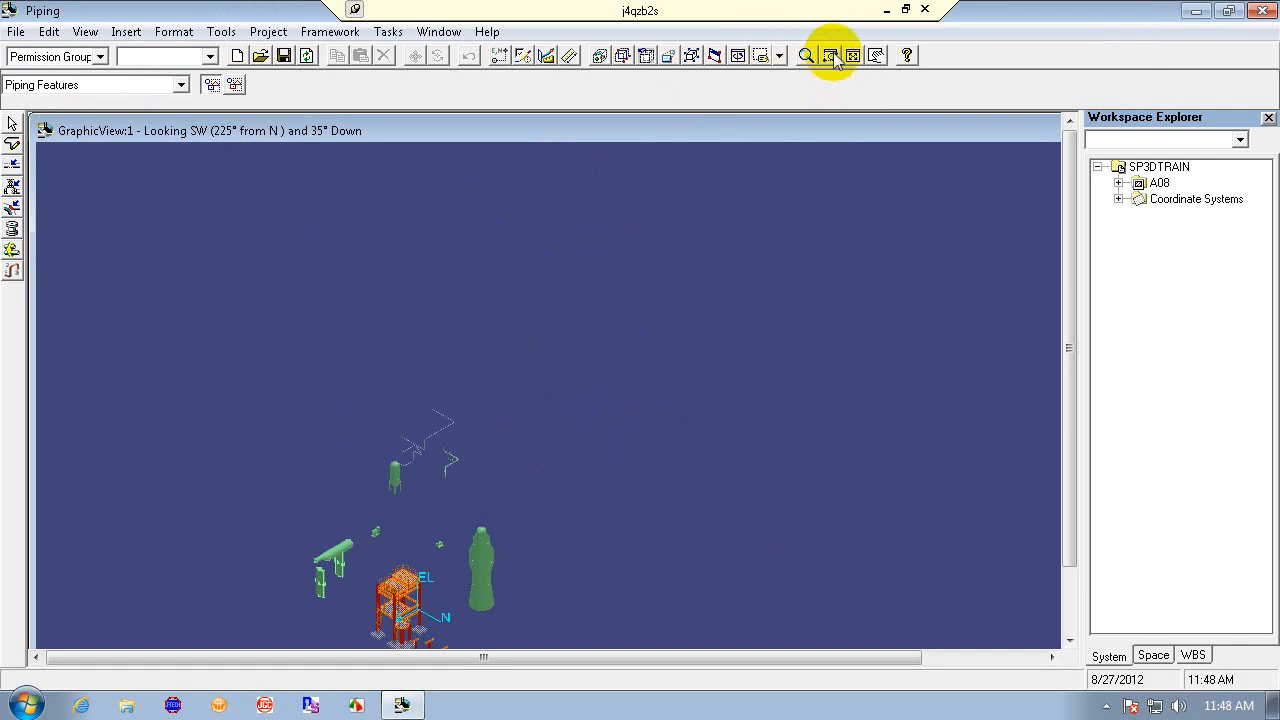
pyautogui.click(808, 55)
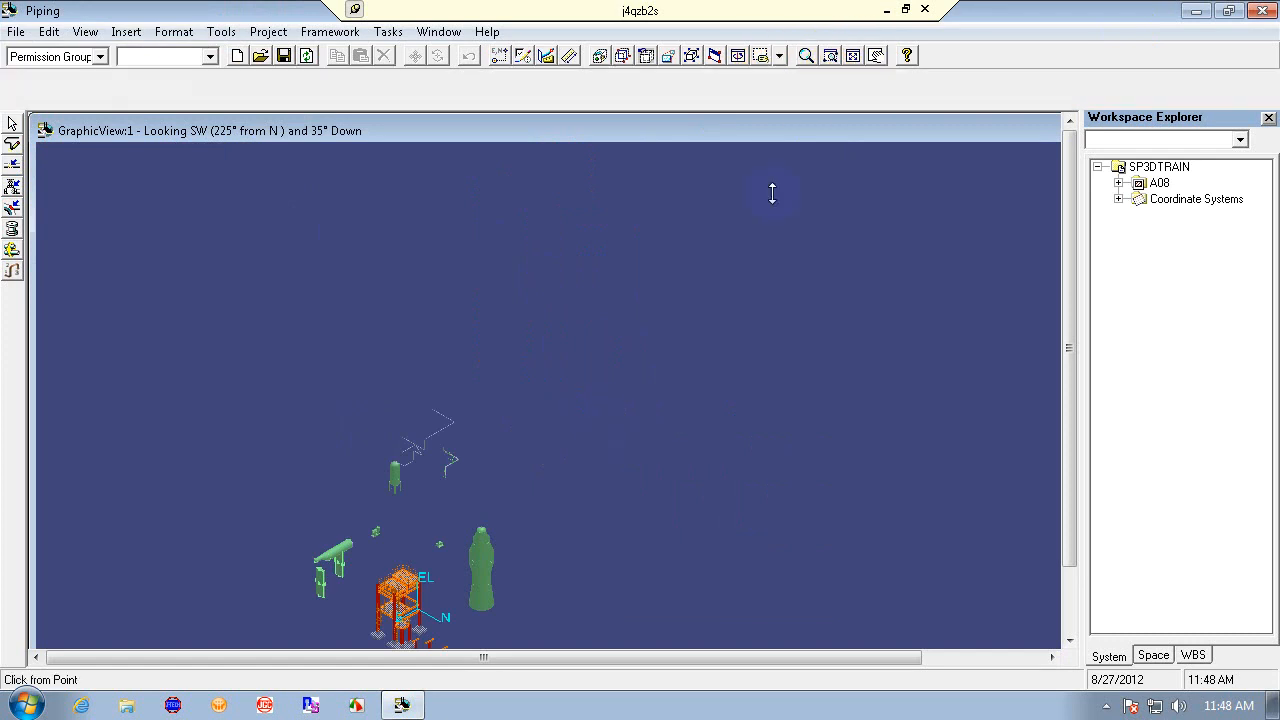
pyautogui.click(360, 370)
pyautogui.click(544, 518)
pyautogui.click(391, 324)
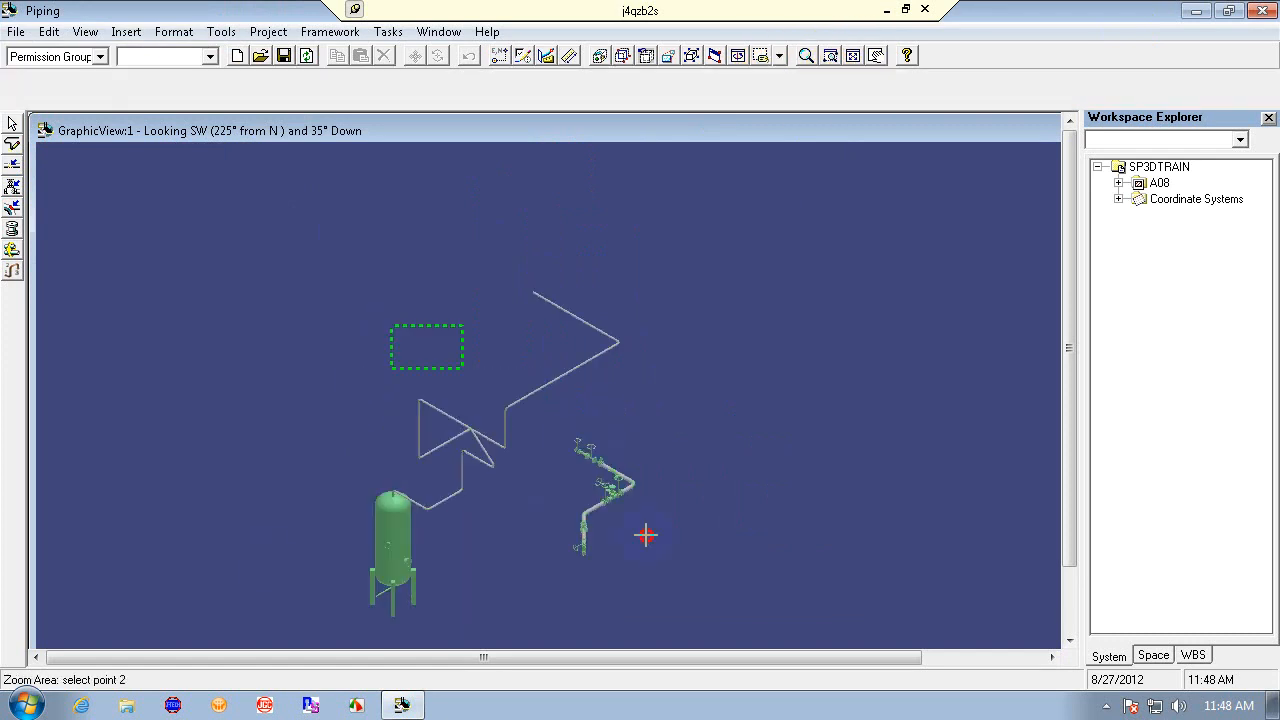
pyautogui.click(664, 605)
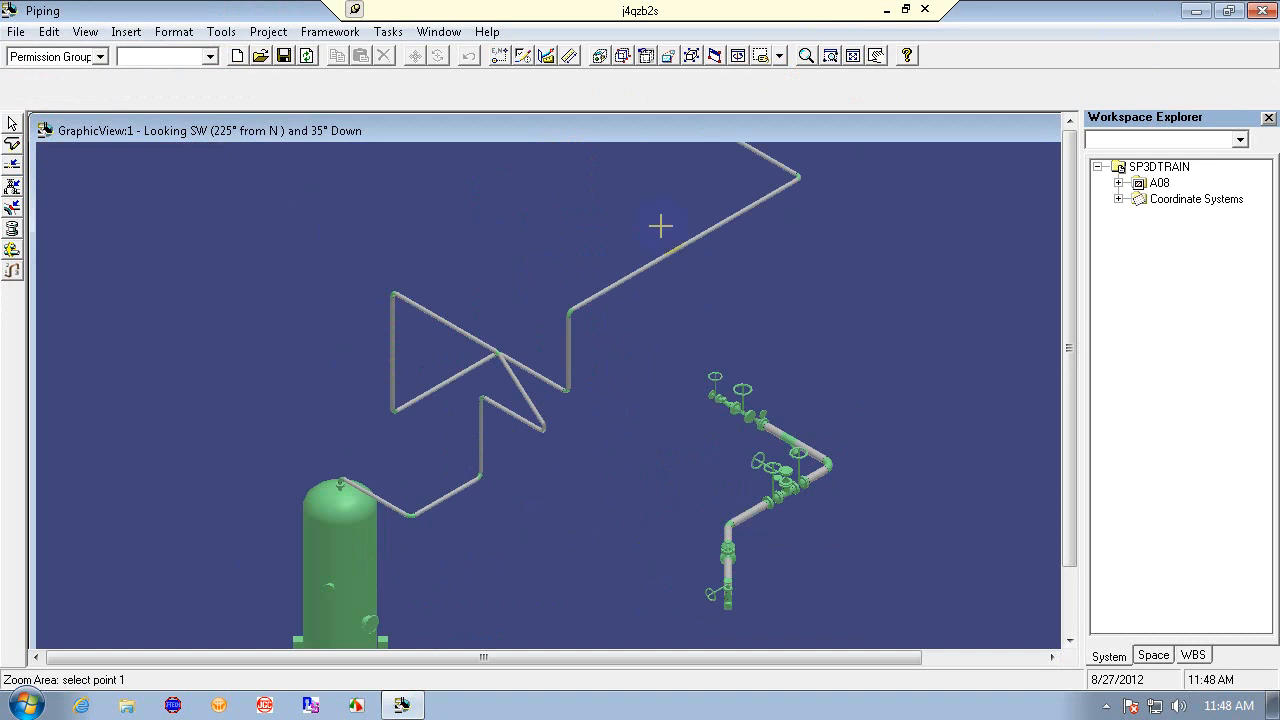
pyautogui.click(12, 143)
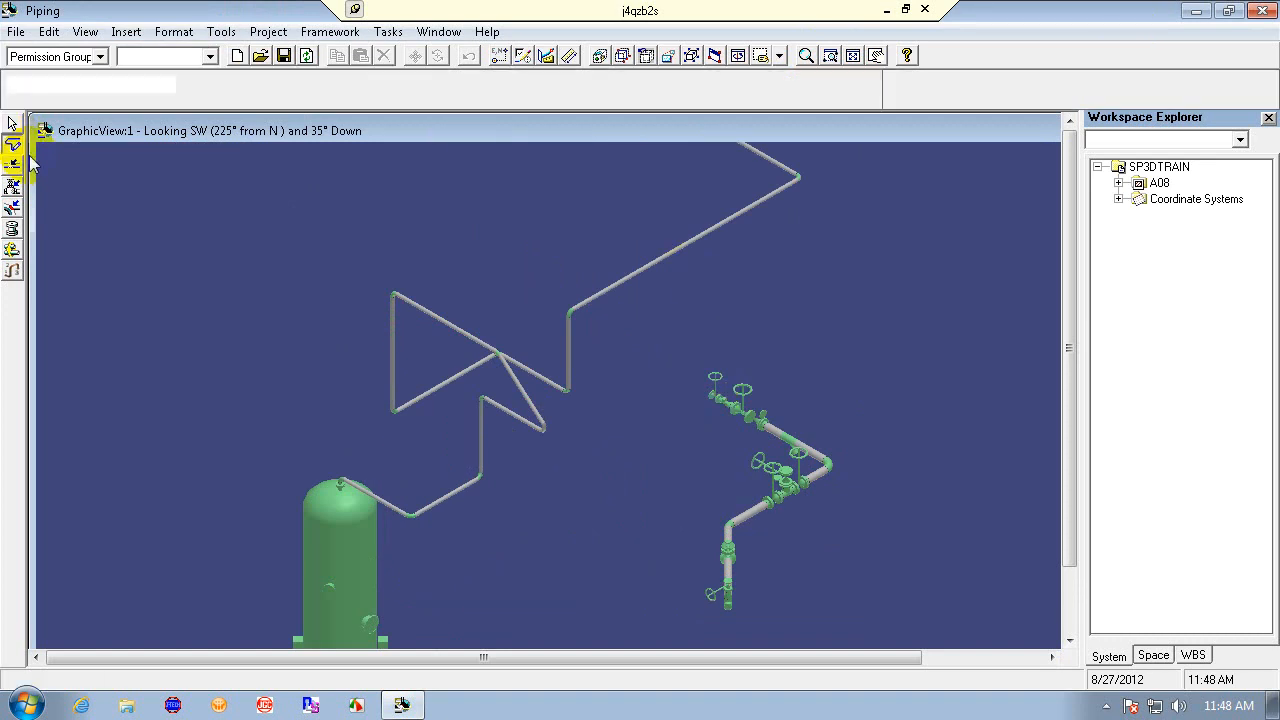
pyautogui.click(710, 395)
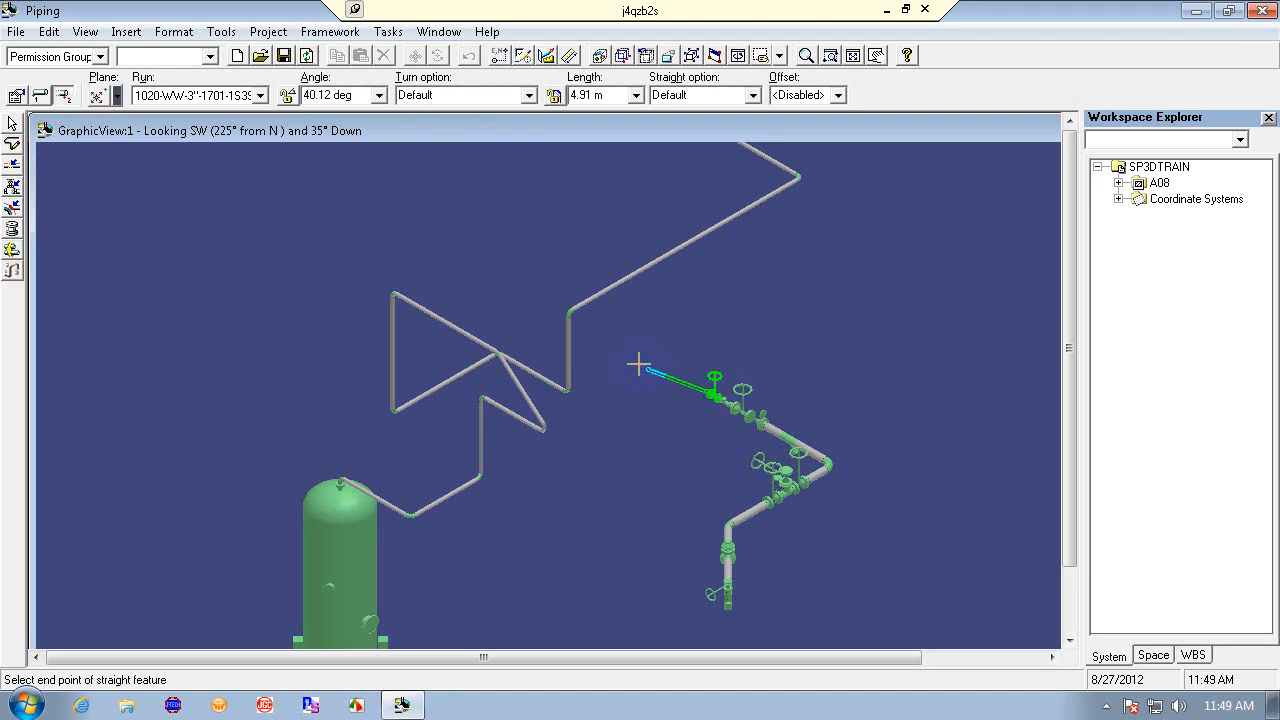
pyautogui.click(499, 56)
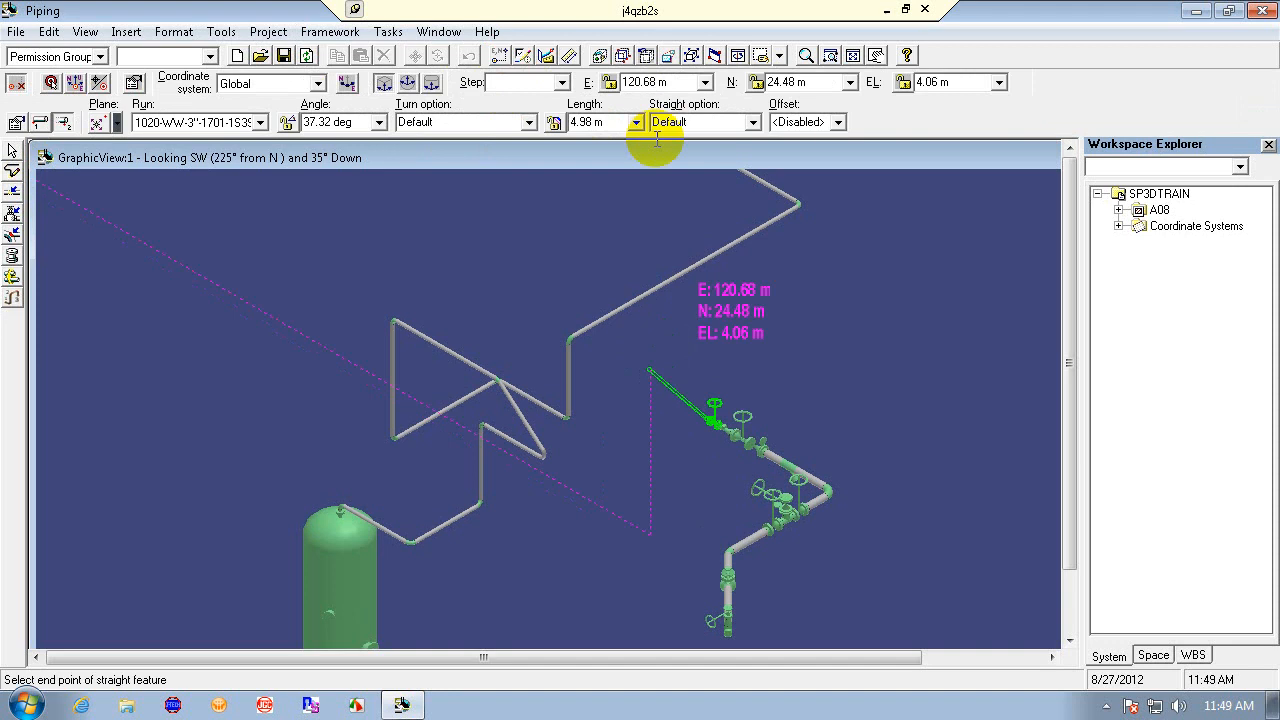
pyautogui.click(679, 84)
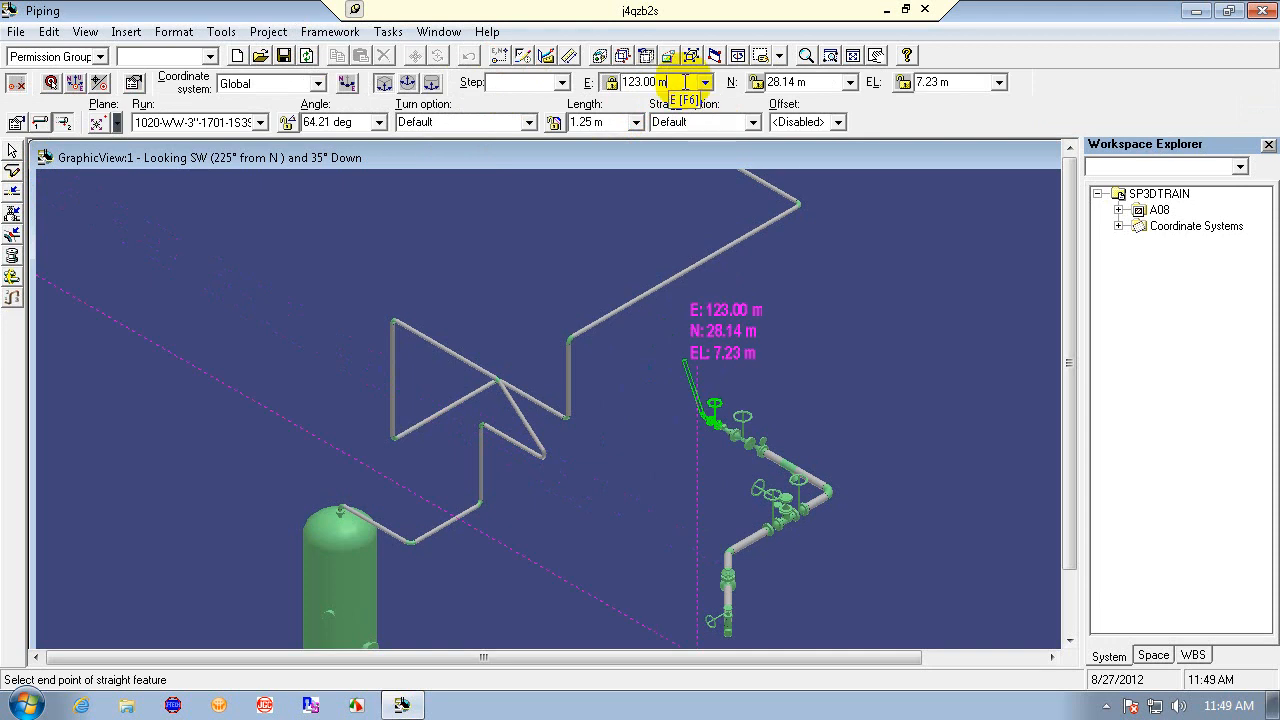
pyautogui.moveTo(687, 82); pyautogui.dragTo(588, 82)
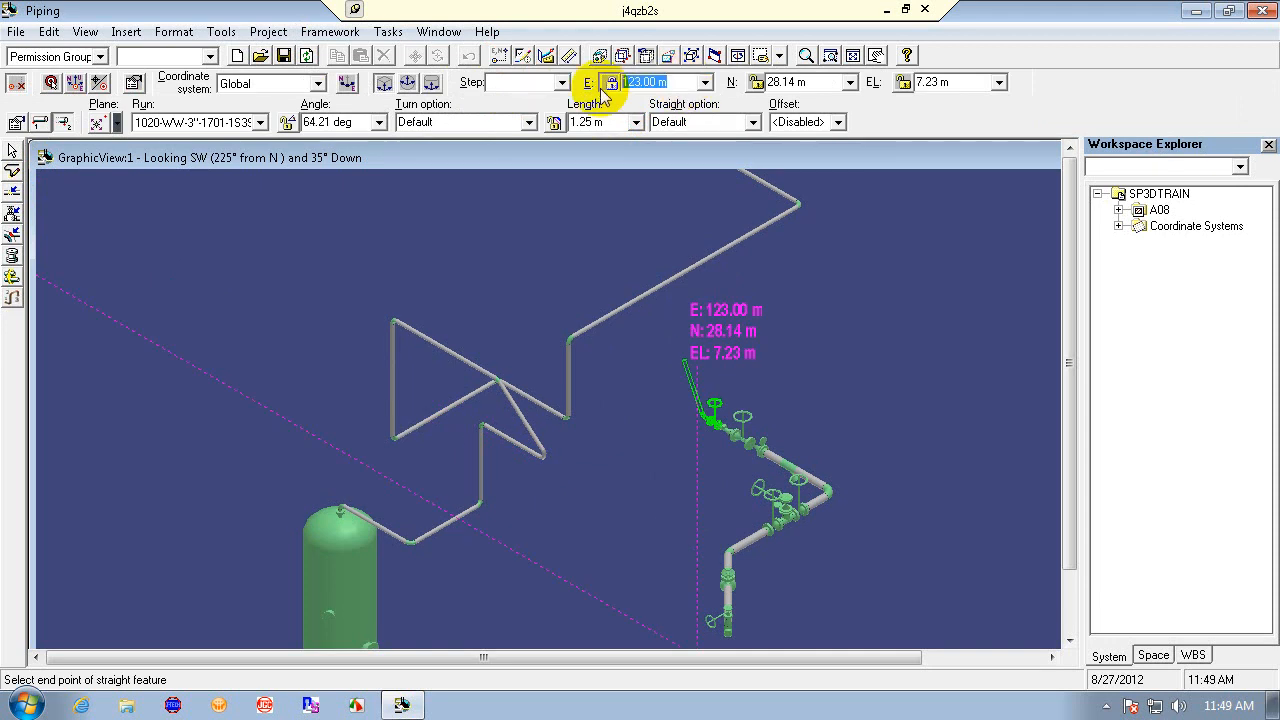
pyautogui.write('0')
pyautogui.click(971, 80)
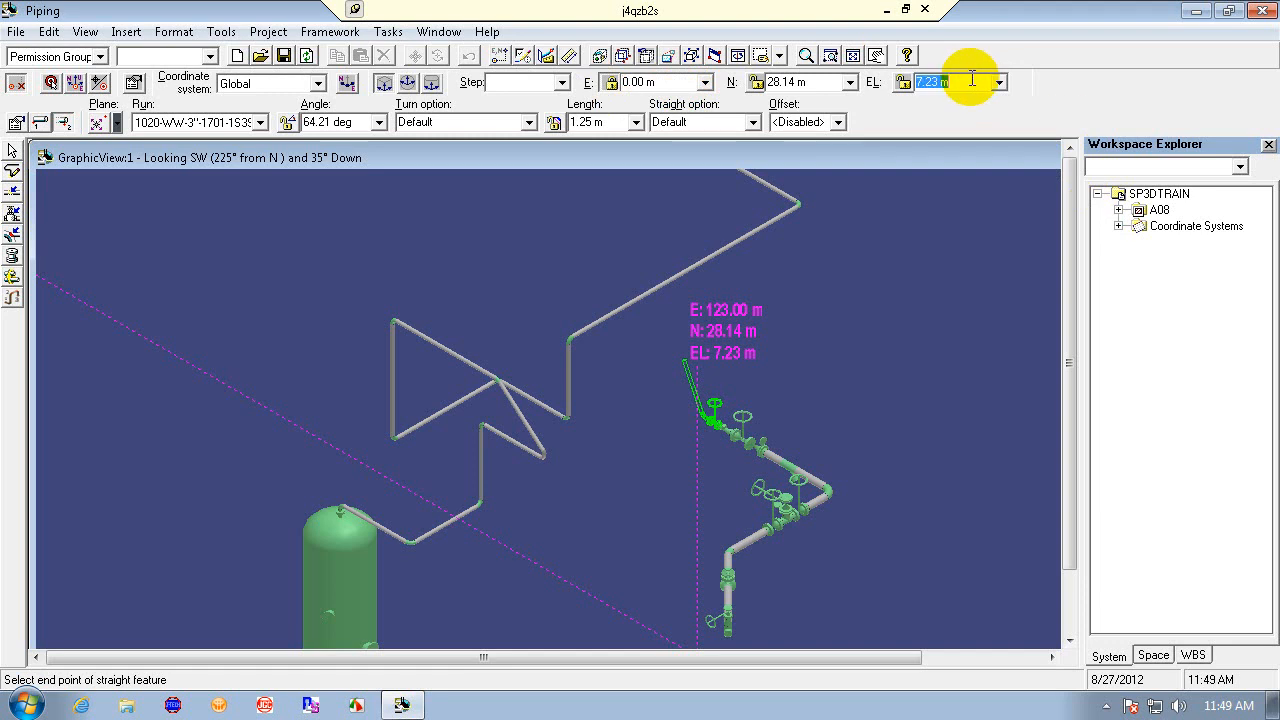
pyautogui.write('0')
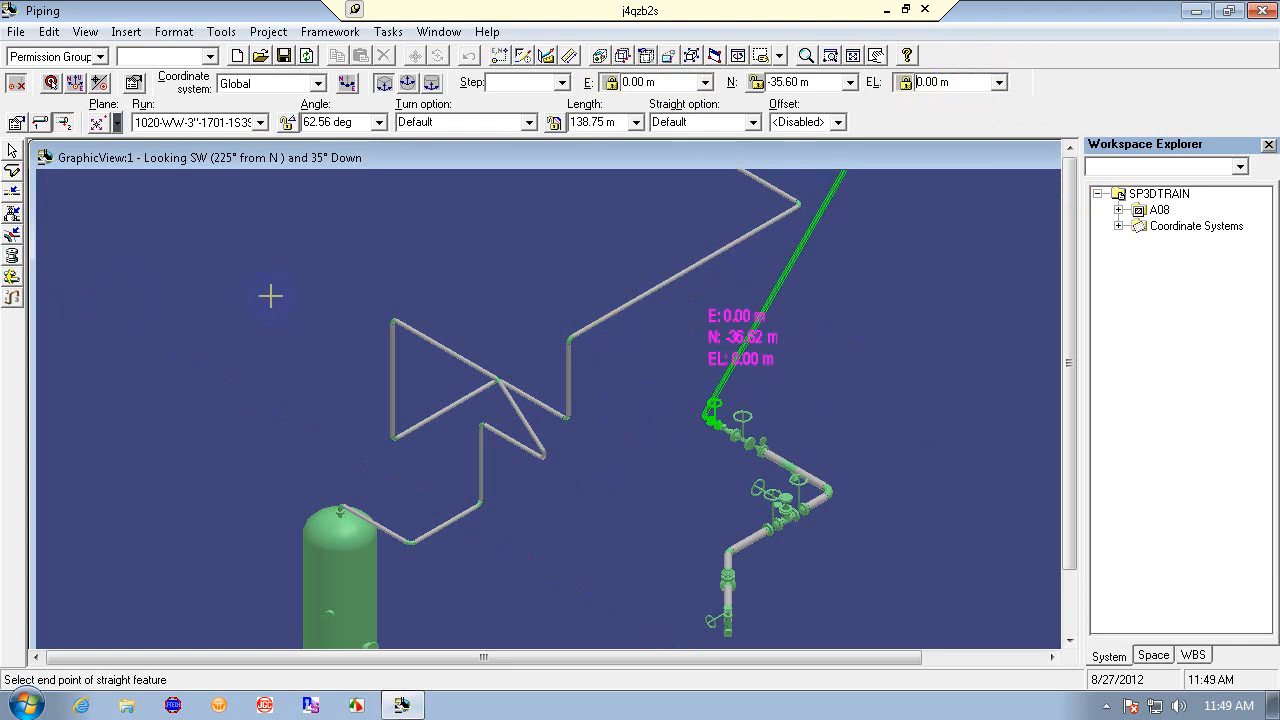
pyautogui.click(50, 83)
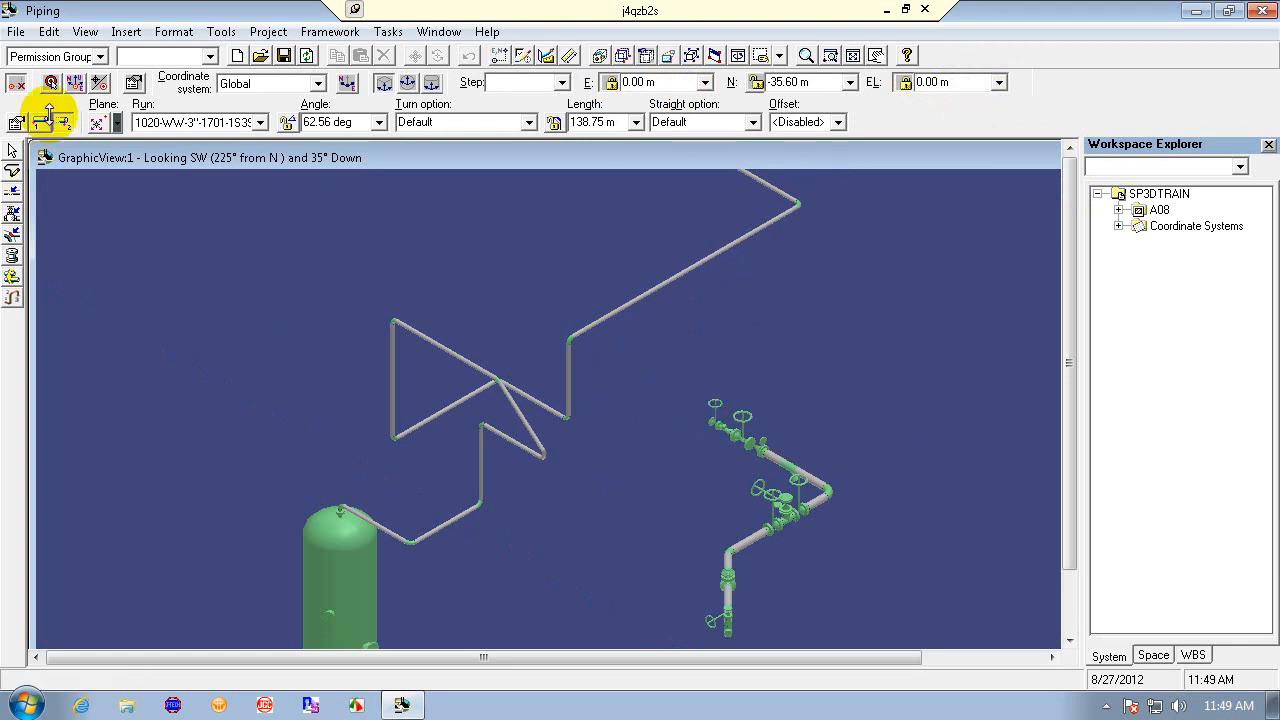
pyautogui.click(710, 423)
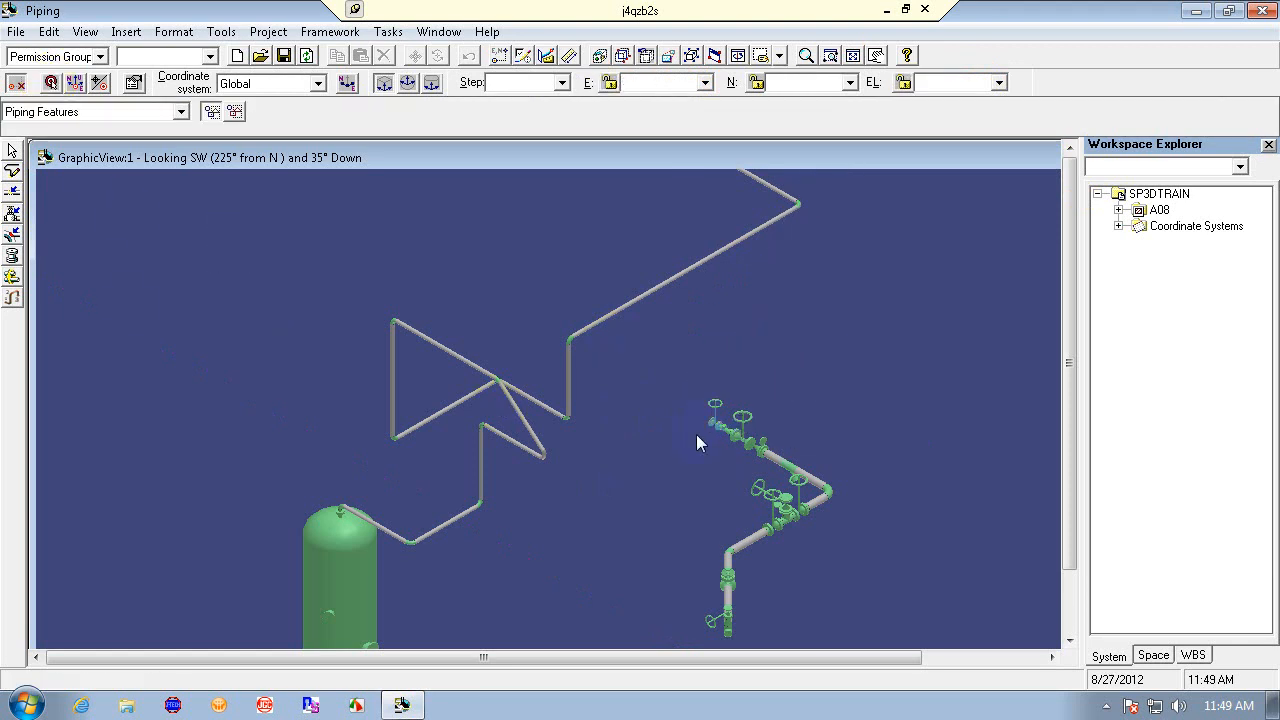
# - Retry routing a pipe from the valve end with PinPoint E and EL set to 0 m, and cancel the route
pyautogui.click(13, 172)
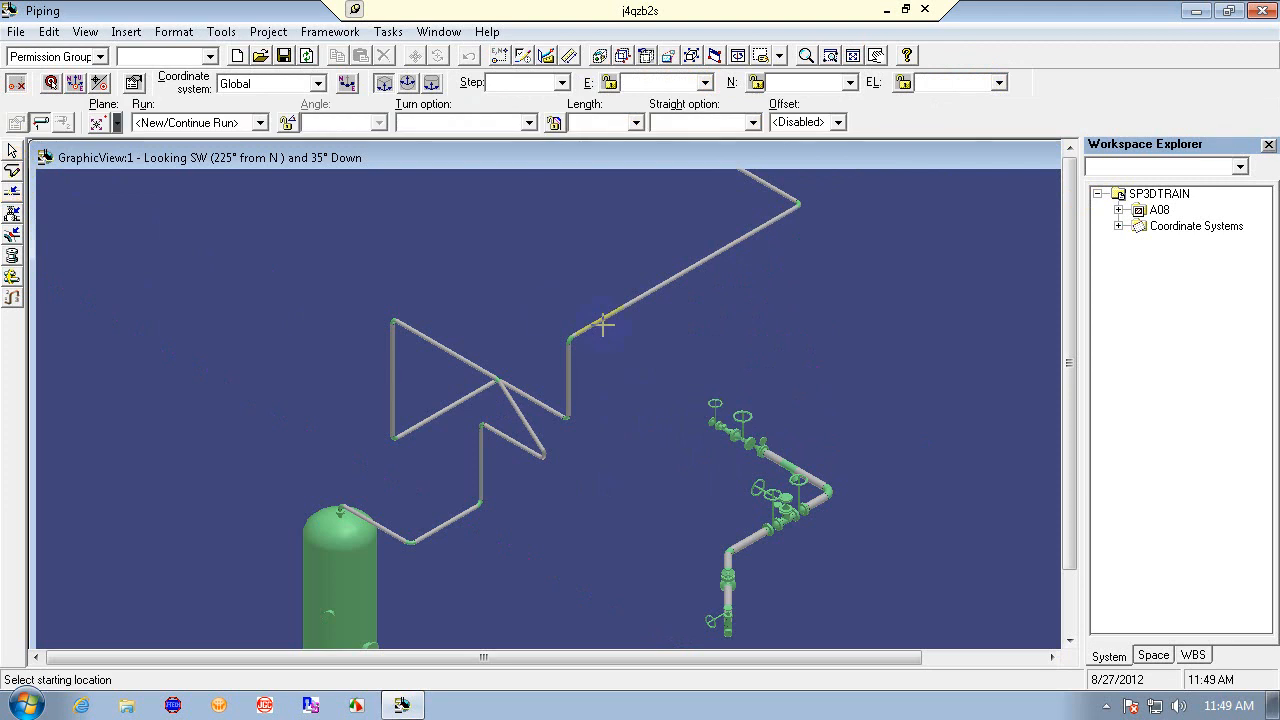
pyautogui.click(712, 422)
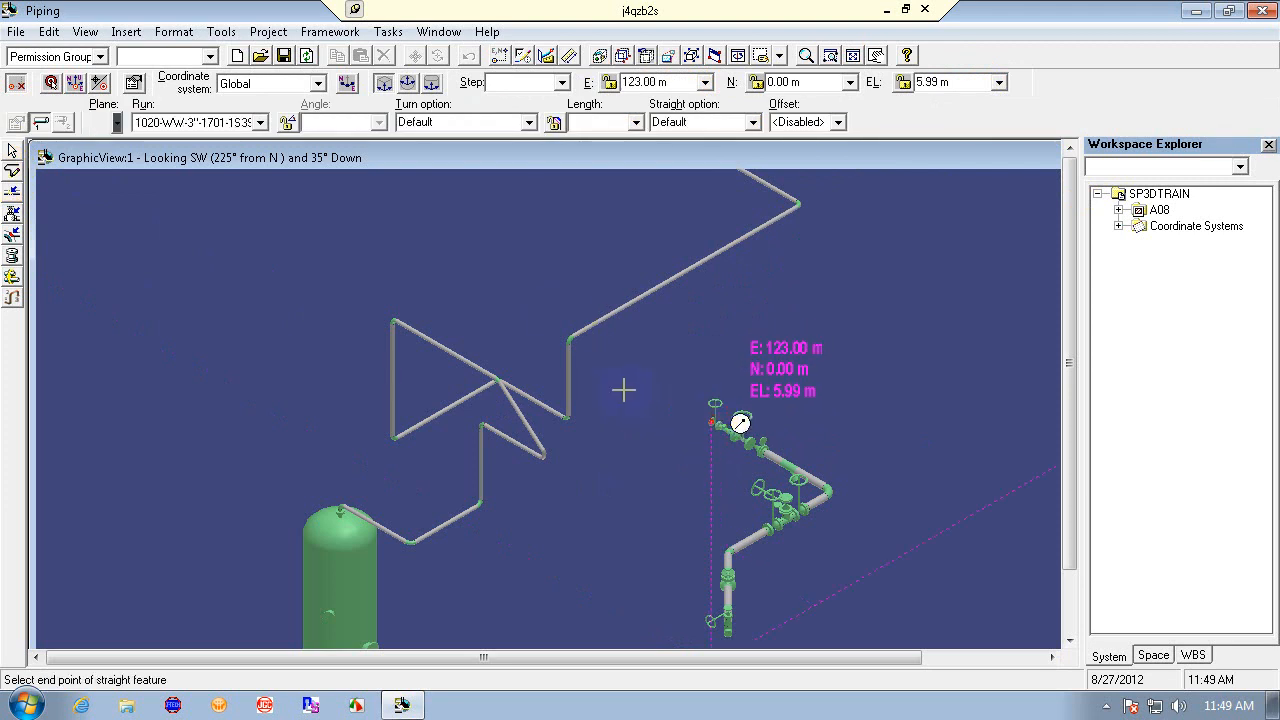
pyautogui.click(678, 85)
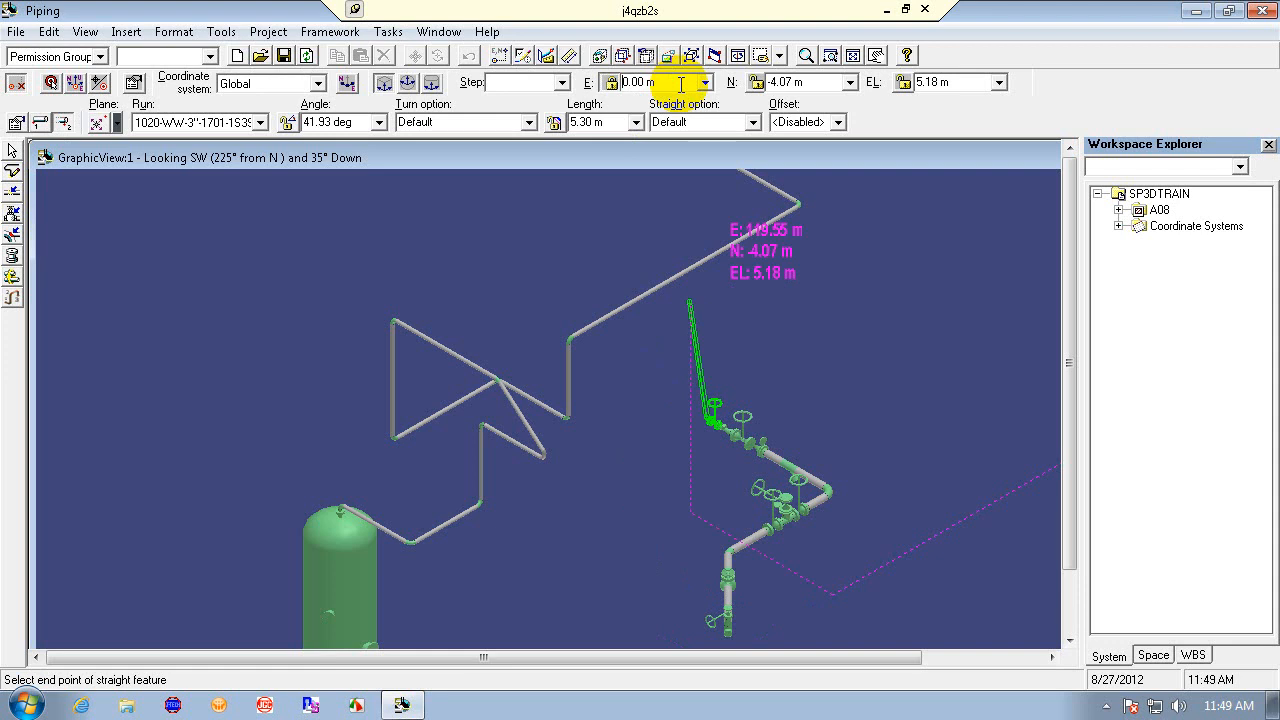
pyautogui.click(955, 82)
pyautogui.write('0')
pyautogui.press('Return')
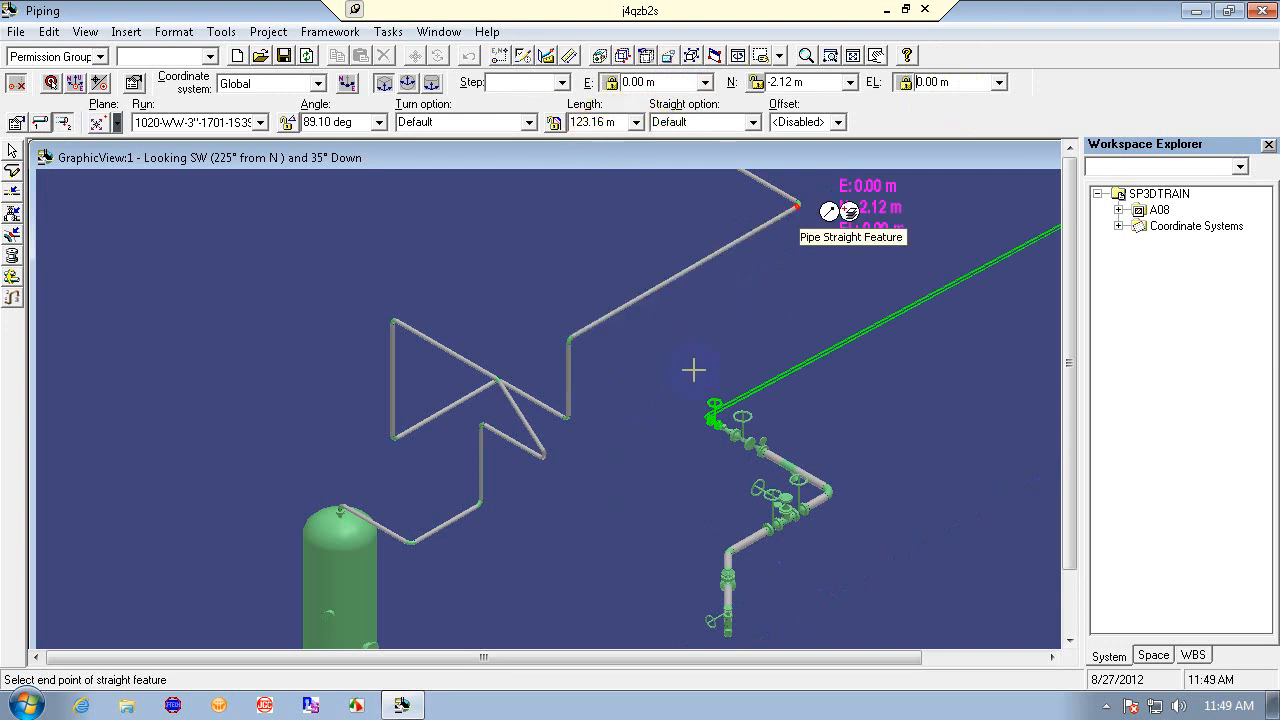
pyautogui.press('Escape')
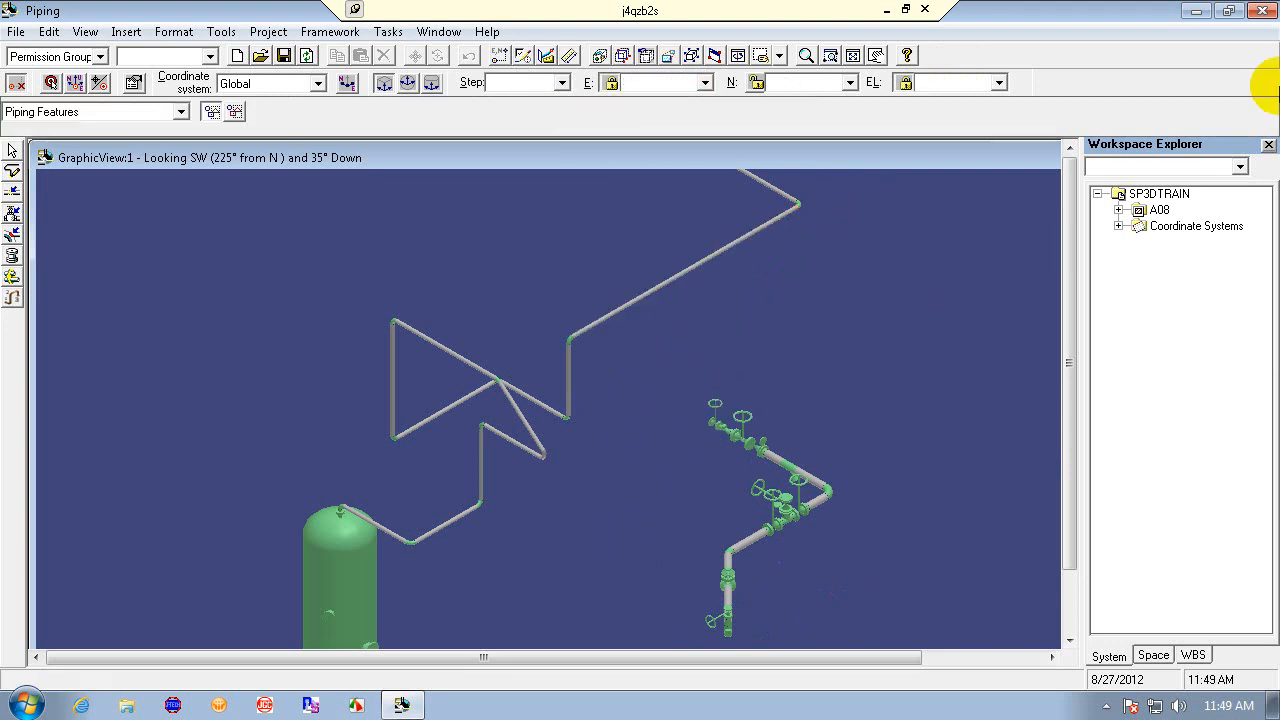
# - Close the session without saving changes
pyautogui.click(1262, 10)
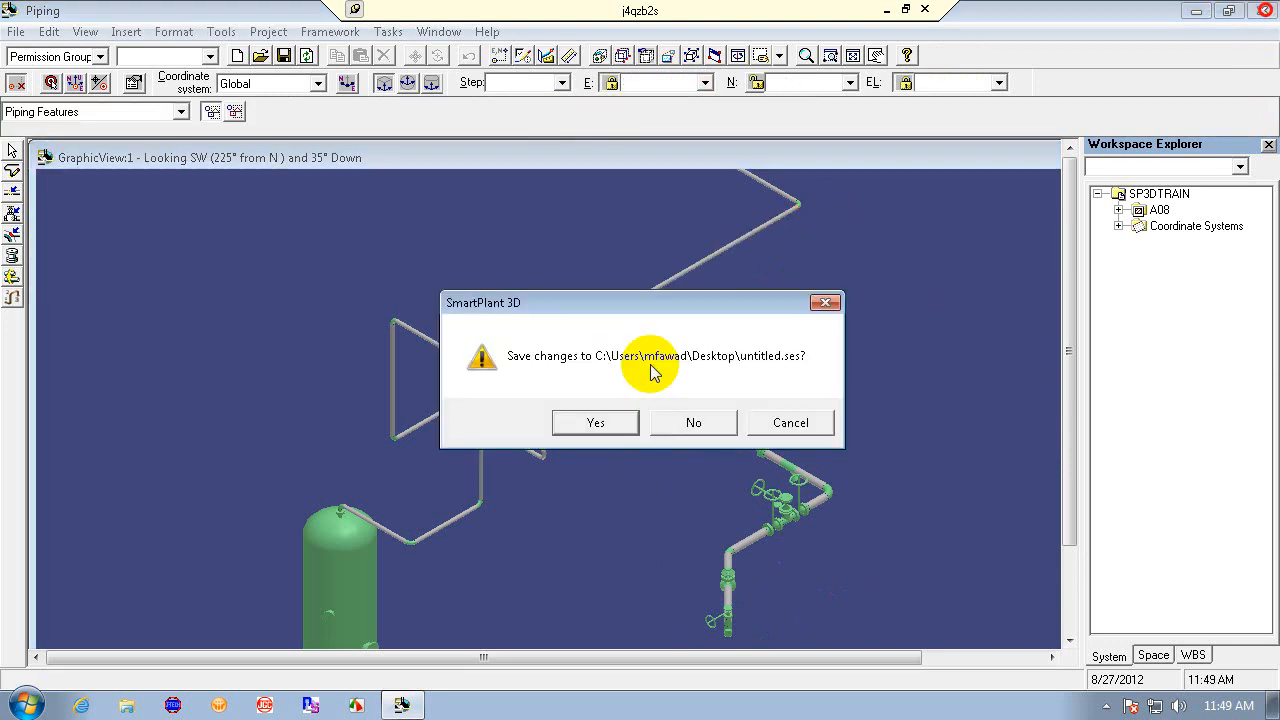
pyautogui.click(688, 423)
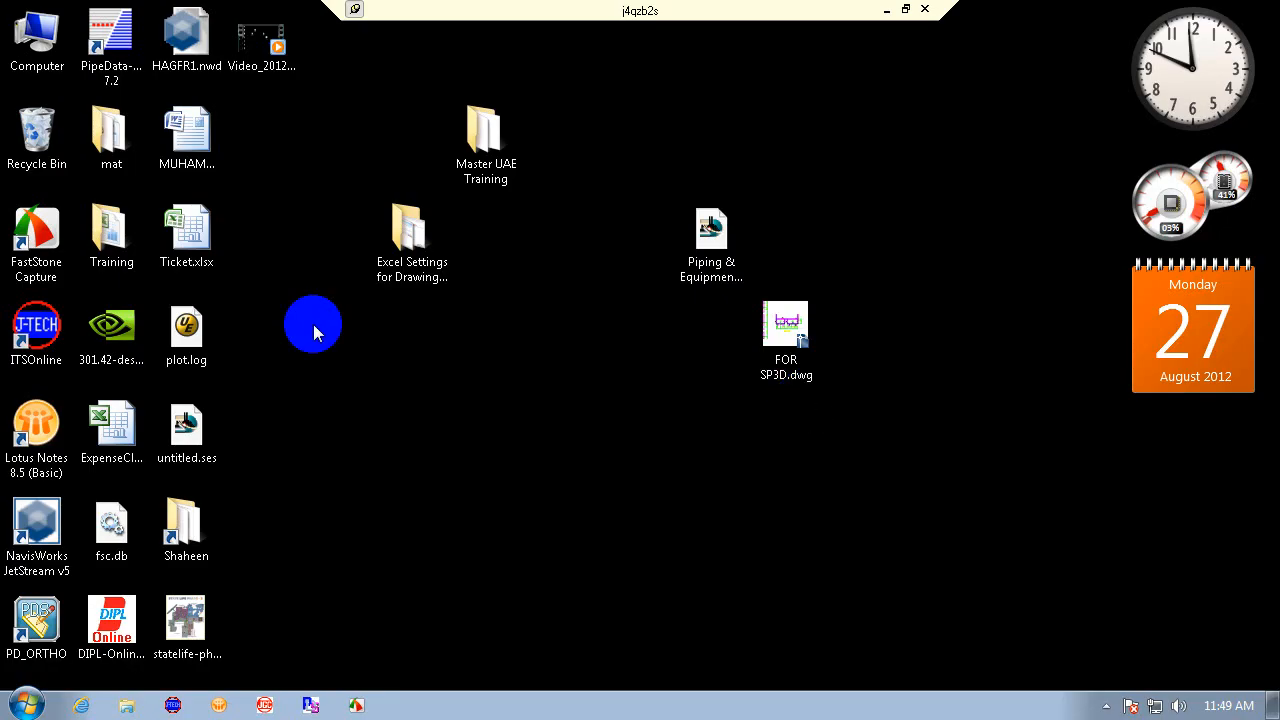
# - Launch SmartPlant 3D and start a new session from a template
pyautogui.click(27, 705)
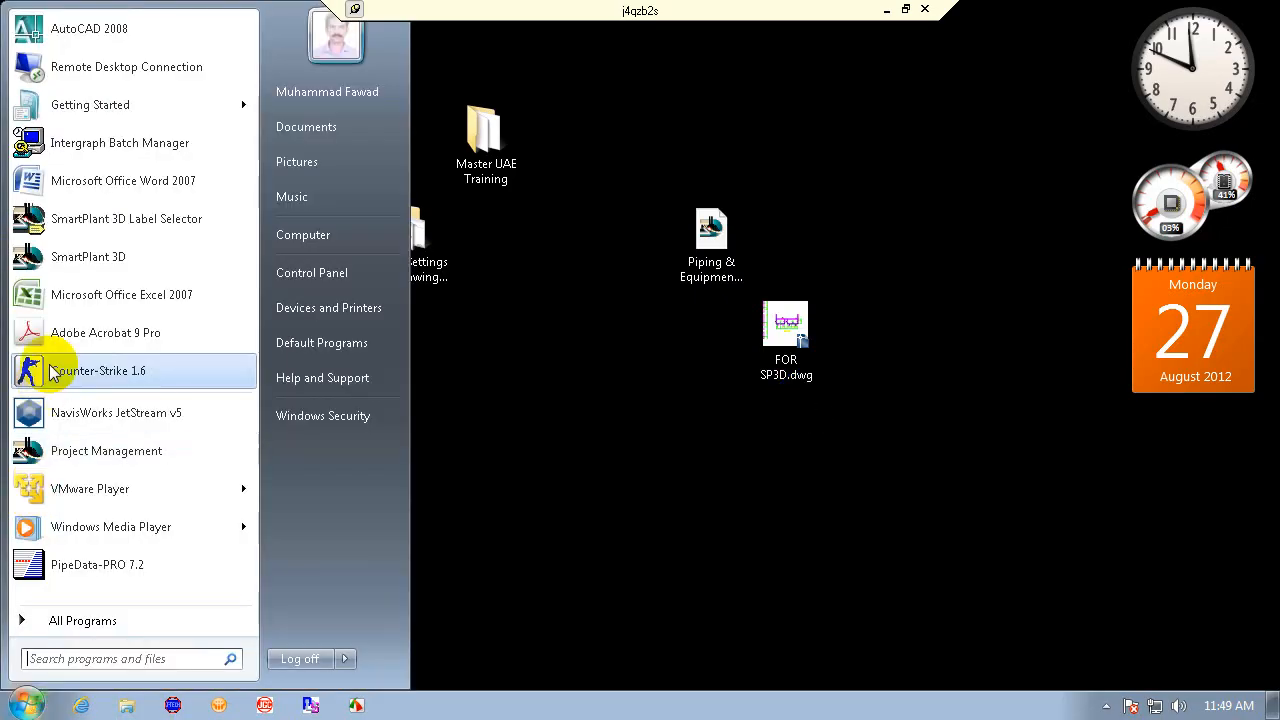
pyautogui.rightClick(586, 434)
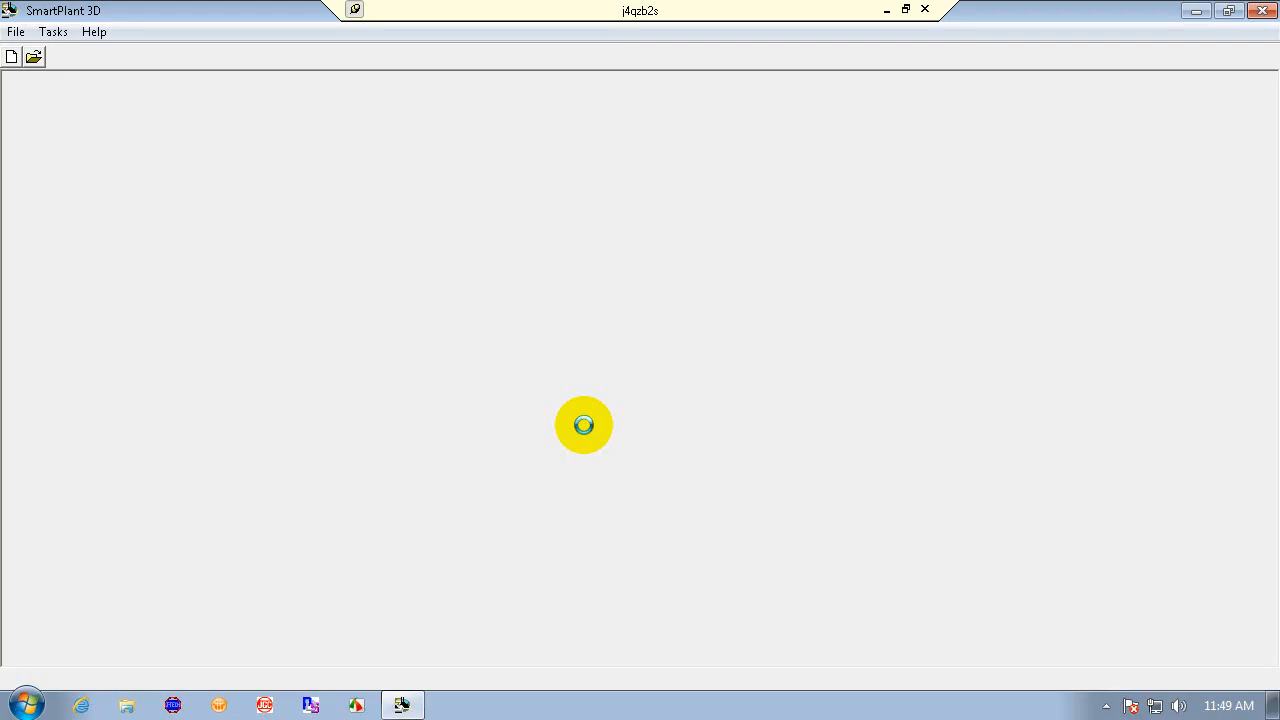
pyautogui.click(577, 272)
pyautogui.click(781, 492)
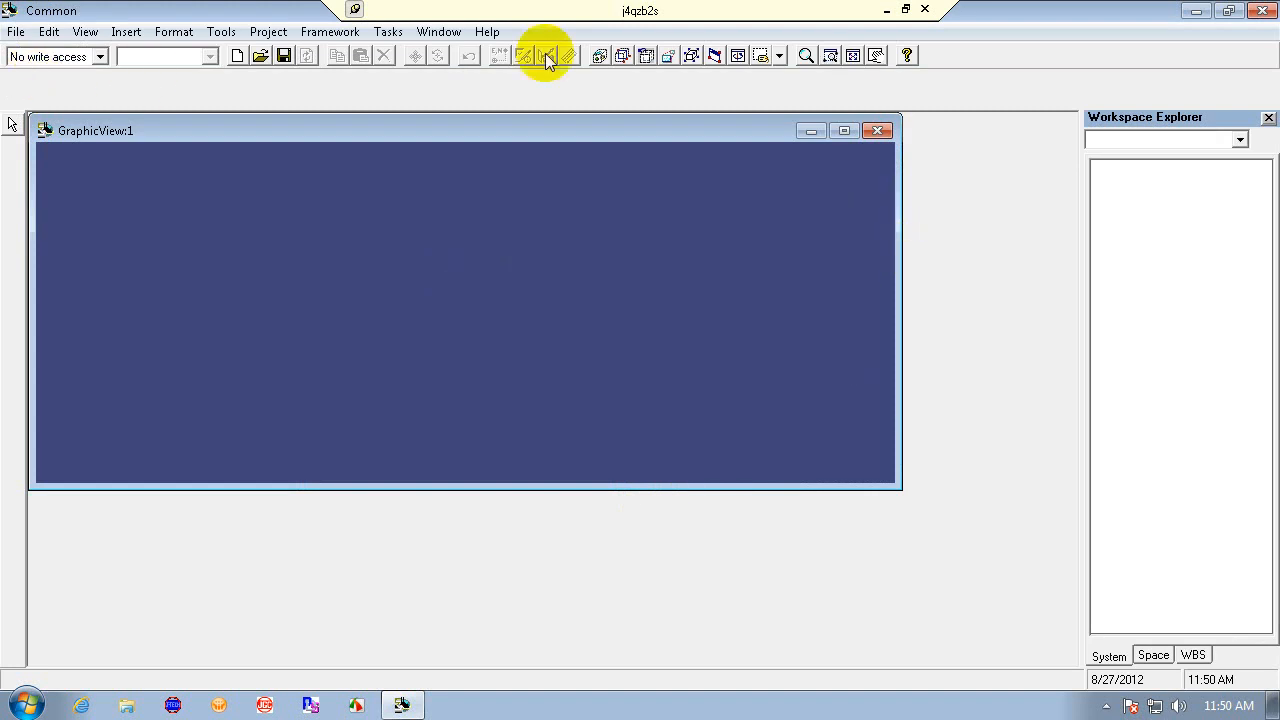
# - Open a second graphic window and tile the windows vertically
pyautogui.click(441, 31)
pyautogui.click(466, 53)
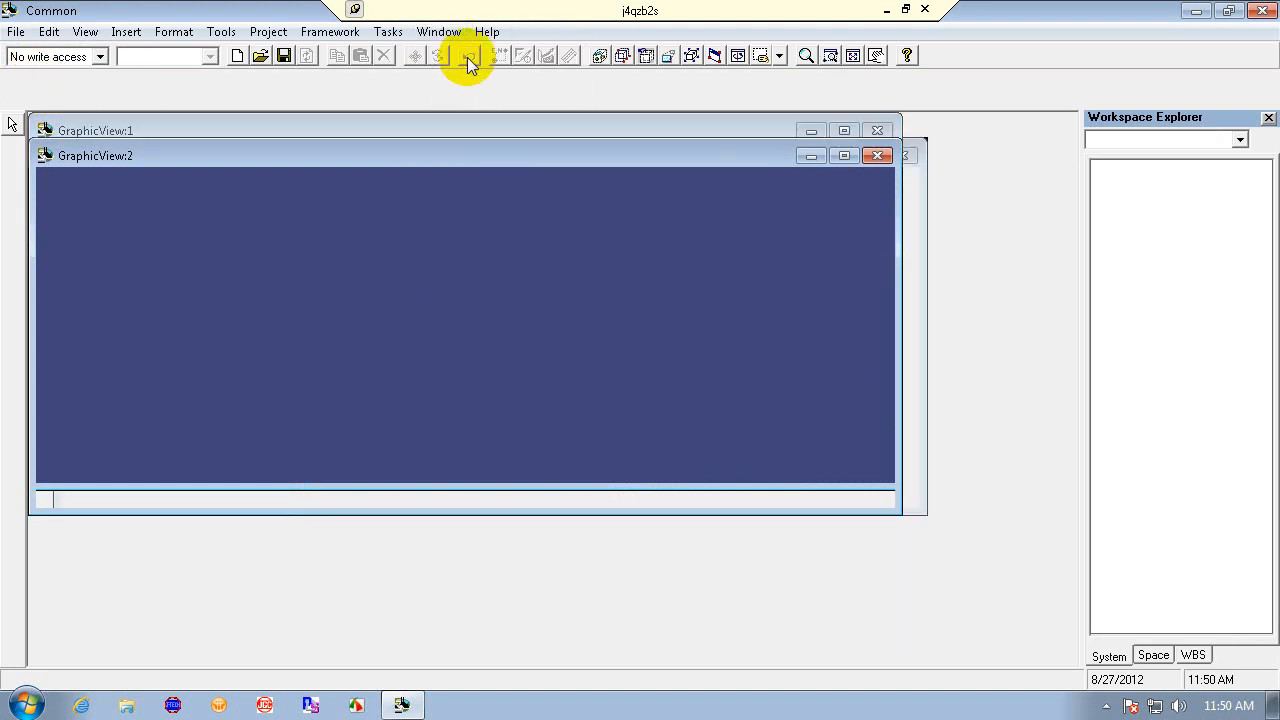
pyautogui.click(441, 31)
pyautogui.click(457, 128)
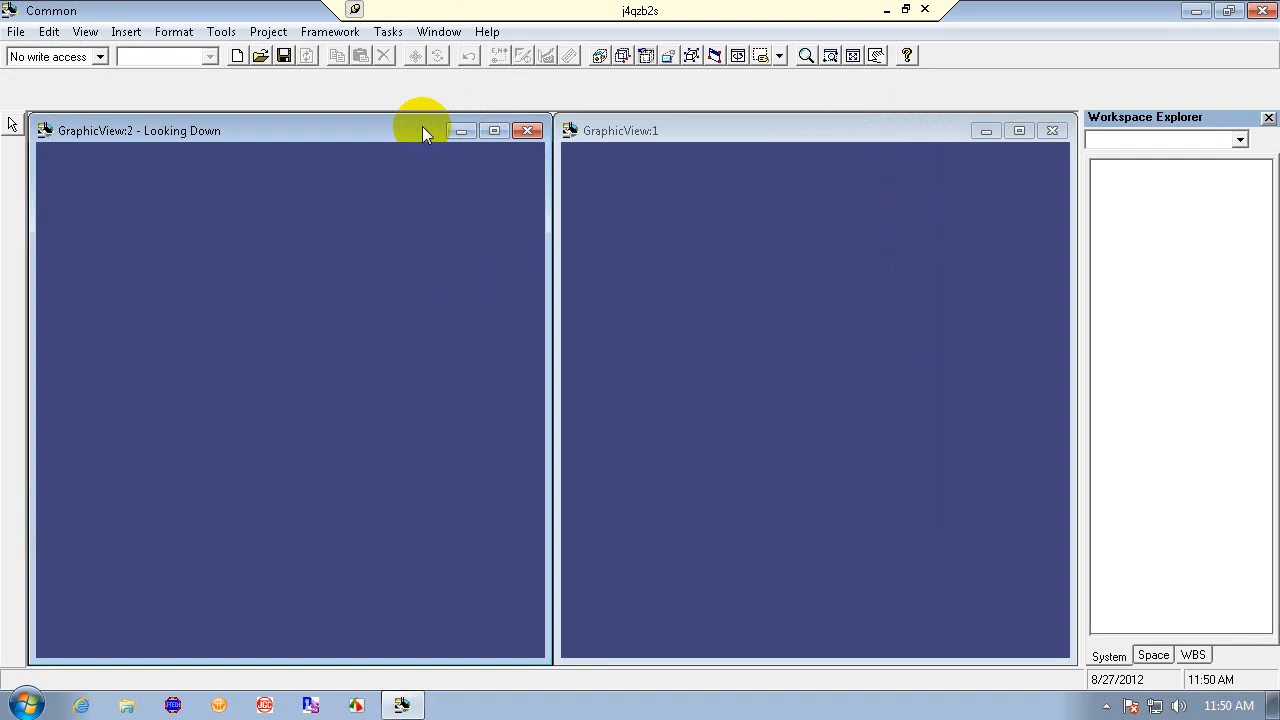
pyautogui.click(827, 131)
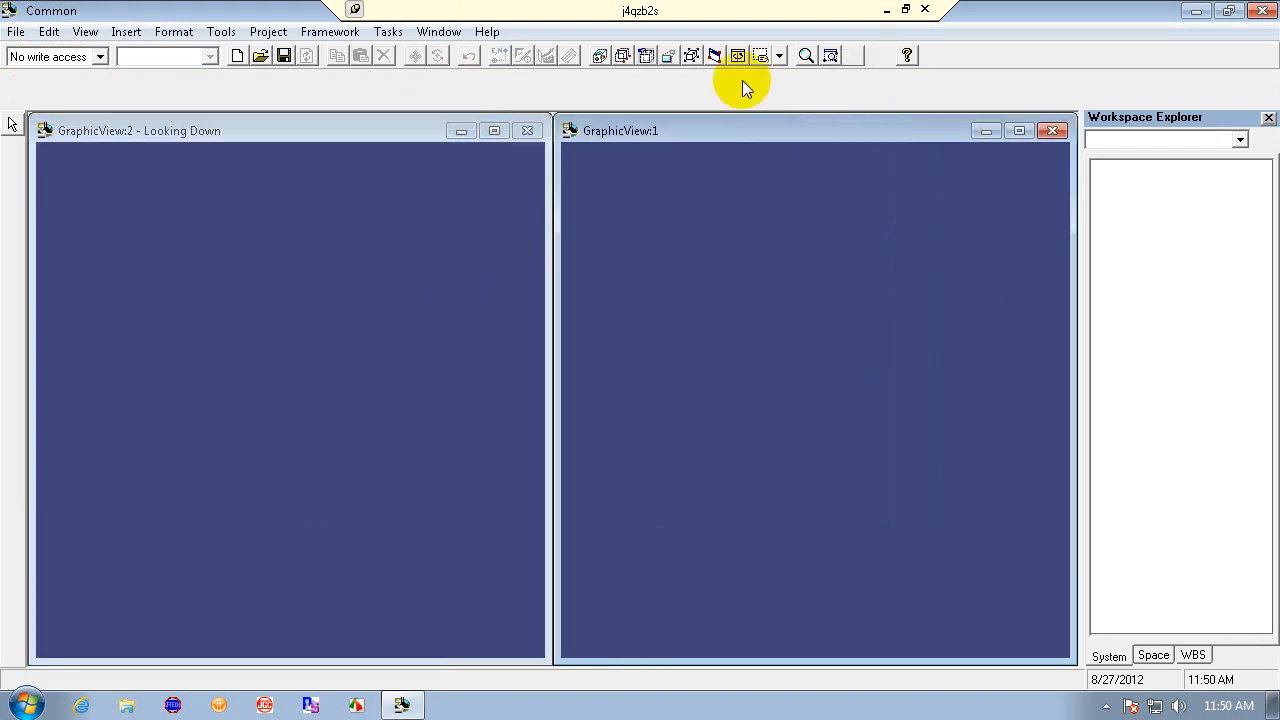
# - Set the first graphic view to a plan view and the second graphic view to an isometric view
pyautogui.click(691, 55)
pyautogui.click(1017, 258)
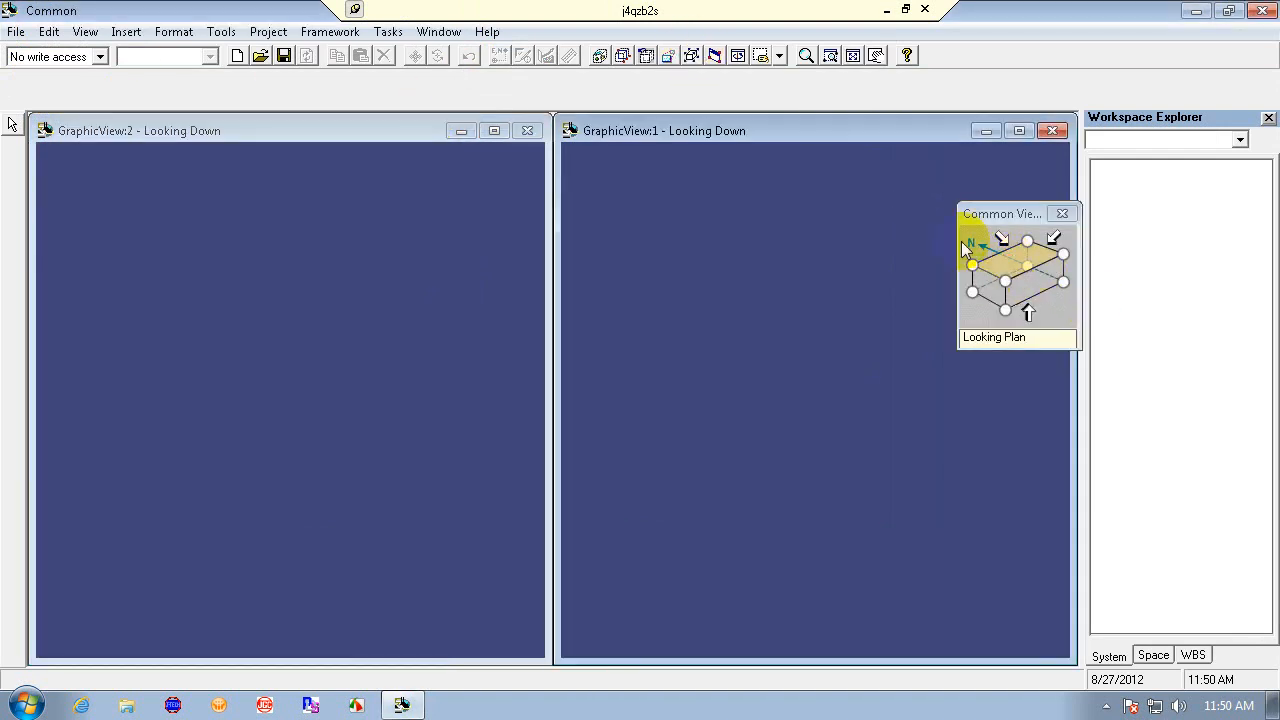
pyautogui.click(432, 131)
pyautogui.click(1015, 283)
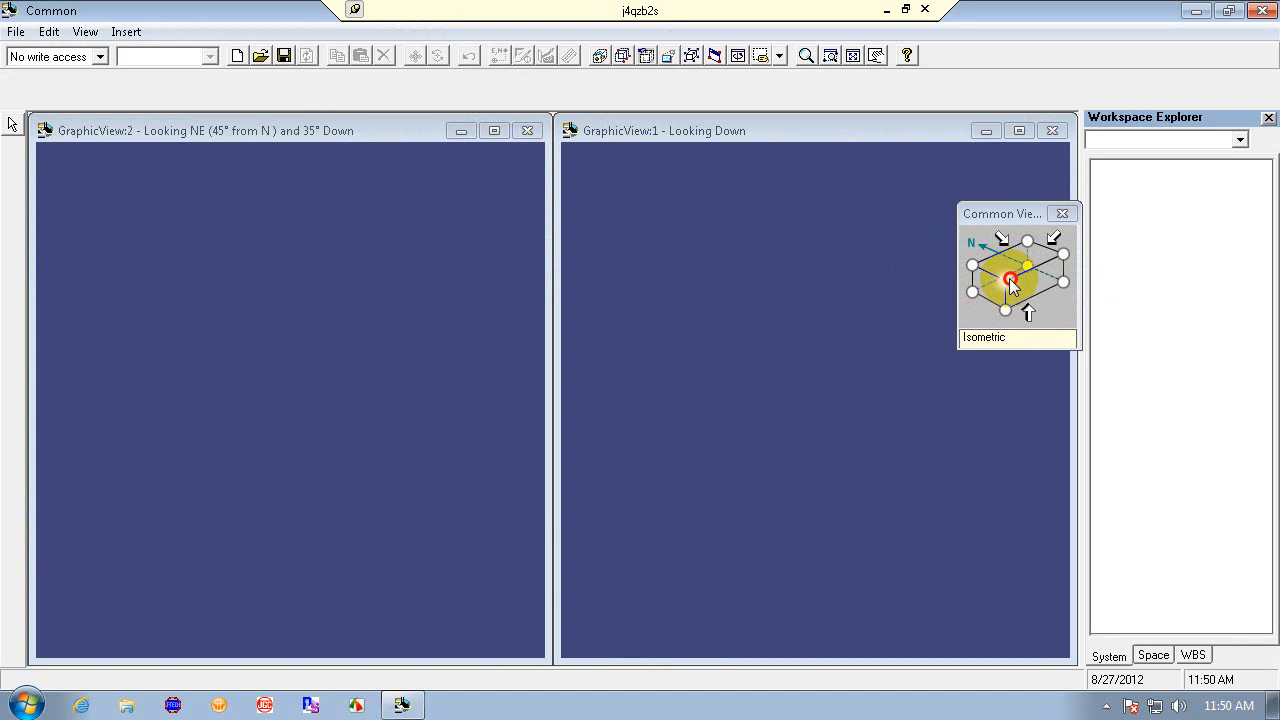
# - Define the workspace for plant SP3DTRAIN and start creating a new filter
pyautogui.click(18, 31)
pyautogui.click(148, 238)
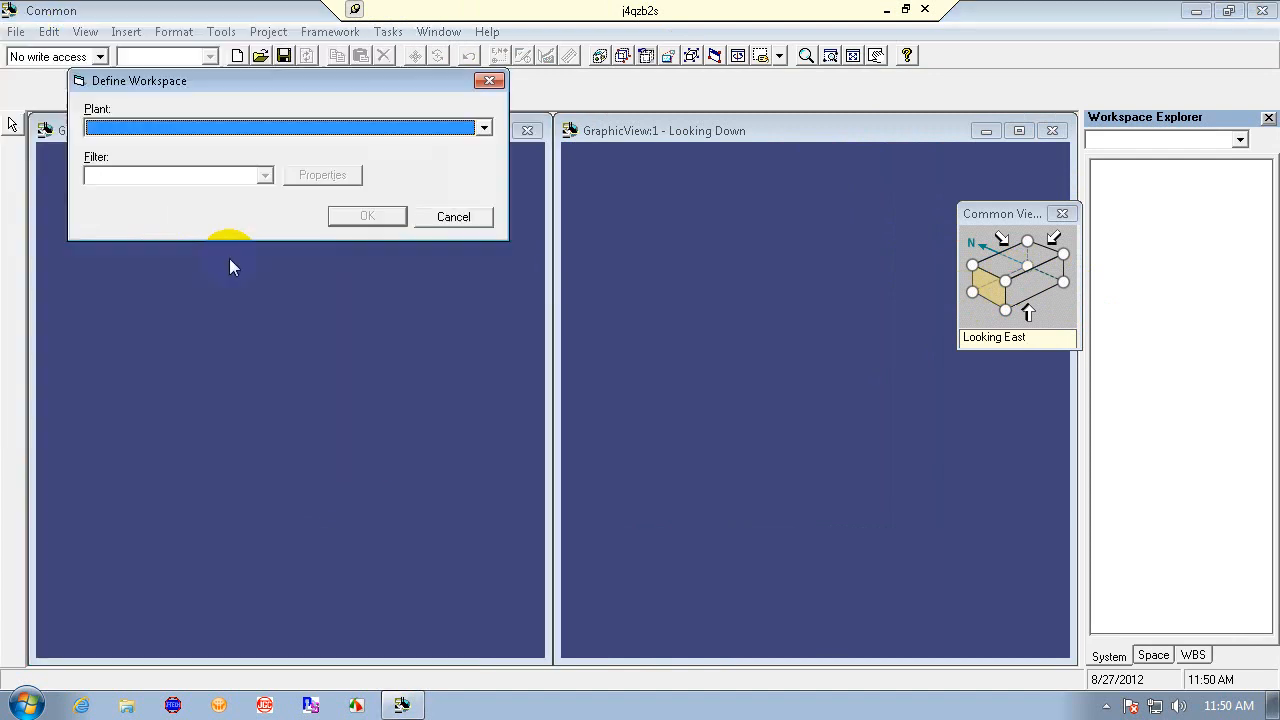
pyautogui.click(297, 127)
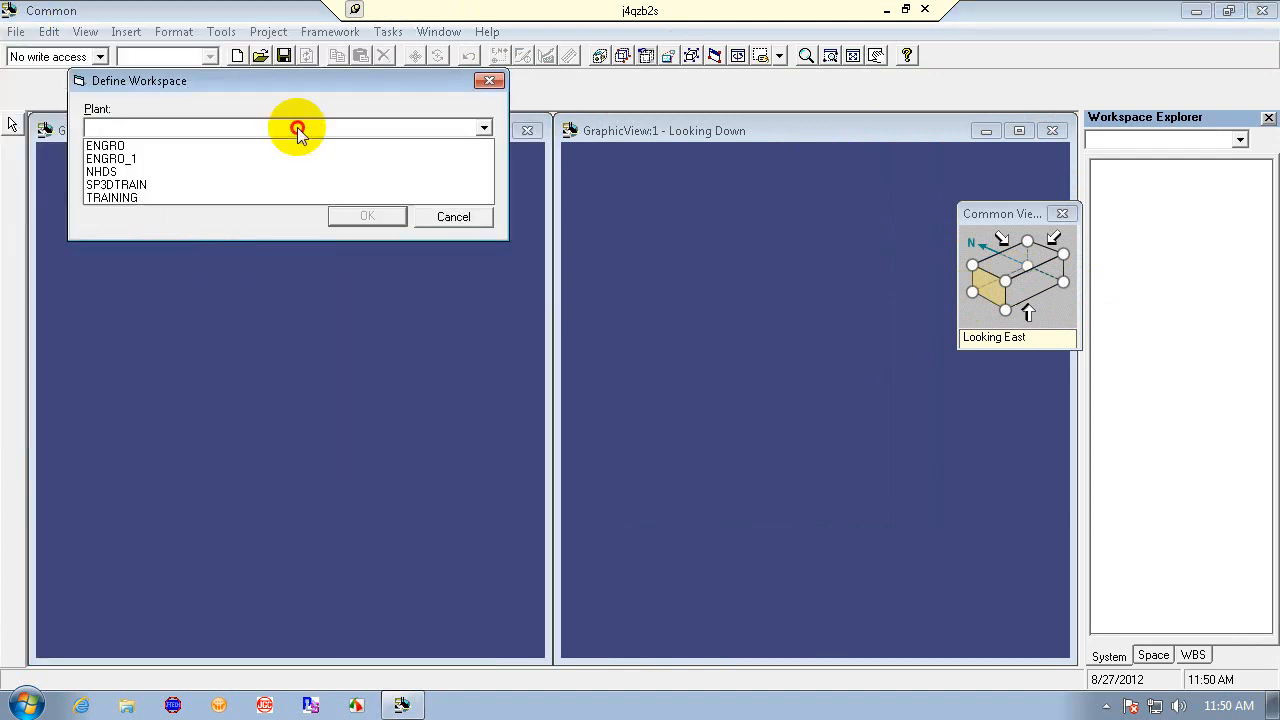
pyautogui.click(280, 186)
pyautogui.click(268, 177)
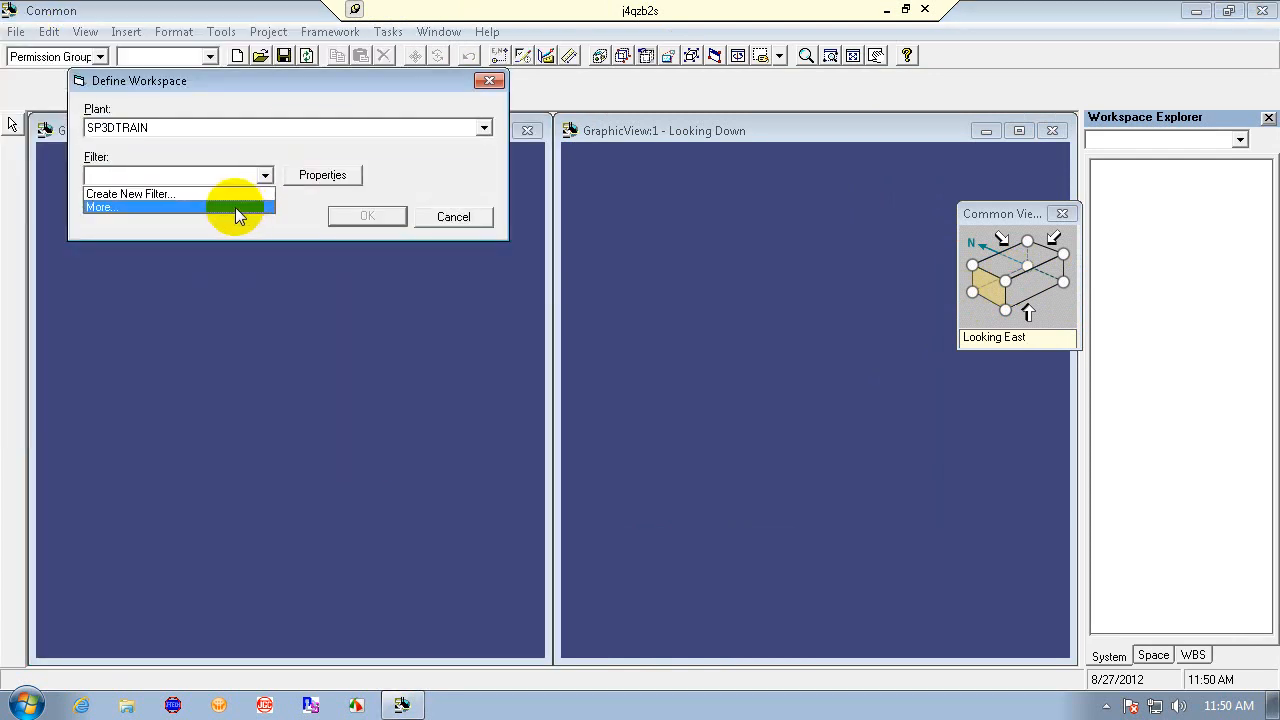
pyautogui.click(180, 194)
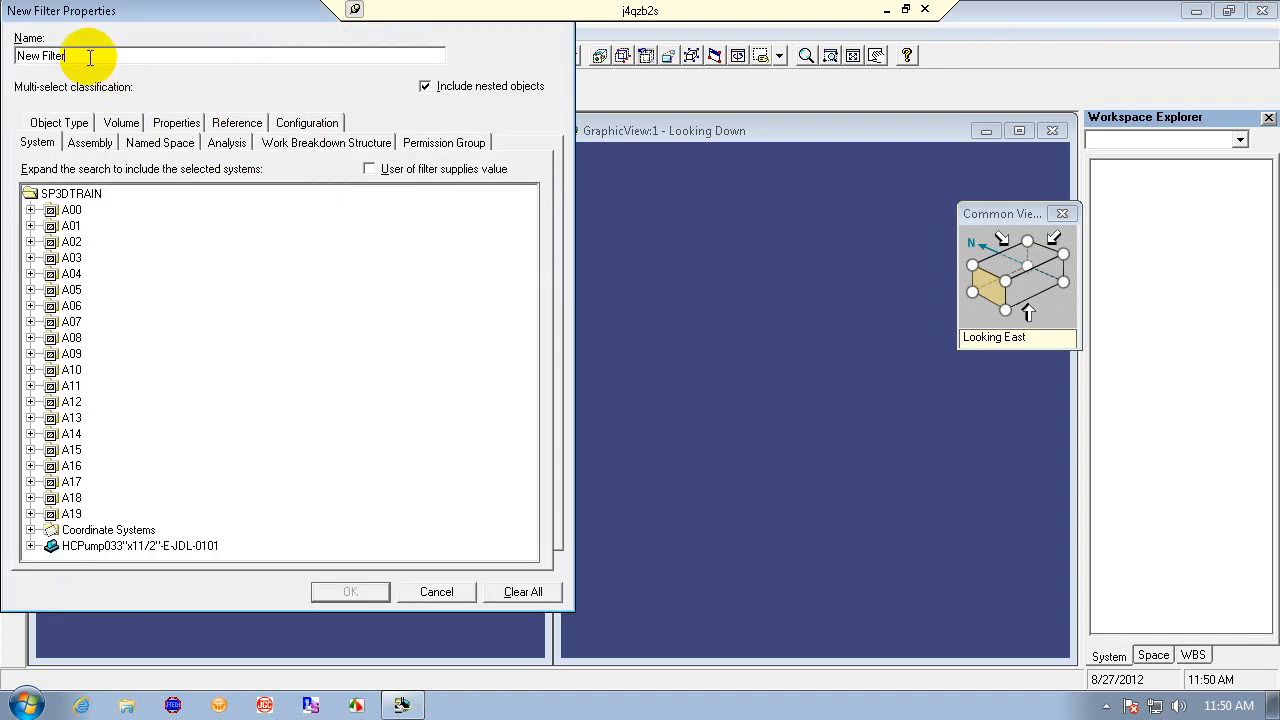
# - Name the filter TRAIN-2, include system A08 and coordinate system CS_08, and apply the workspace
pyautogui.press('BackSpace')
pyautogui.press('BackSpace')
pyautogui.press('BackSpace')
pyautogui.press('BackSpace')
pyautogui.press('BackSpace')
pyautogui.press('BackSpace')
pyautogui.press('BackSpace')
pyautogui.press('BackSpace')
pyautogui.press('BackSpace')
pyautogui.press('BackSpace')
pyautogui.write('TRAIN-2')
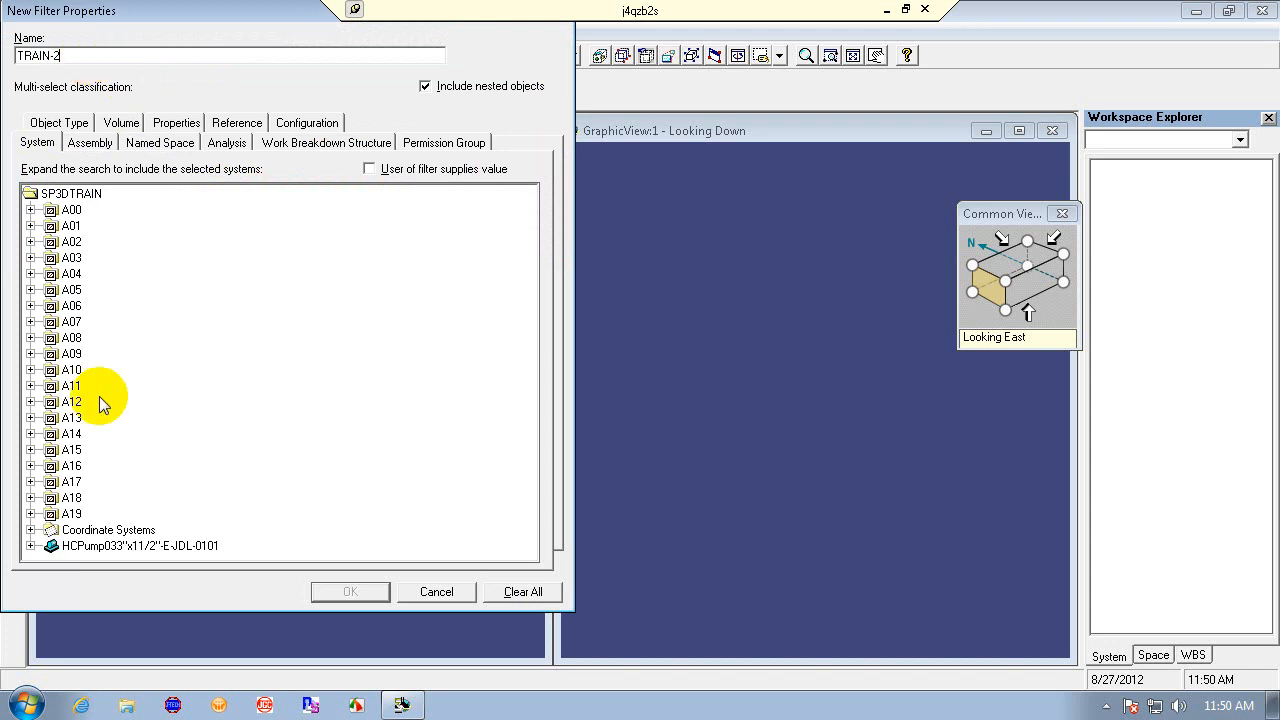
pyautogui.click(71, 337)
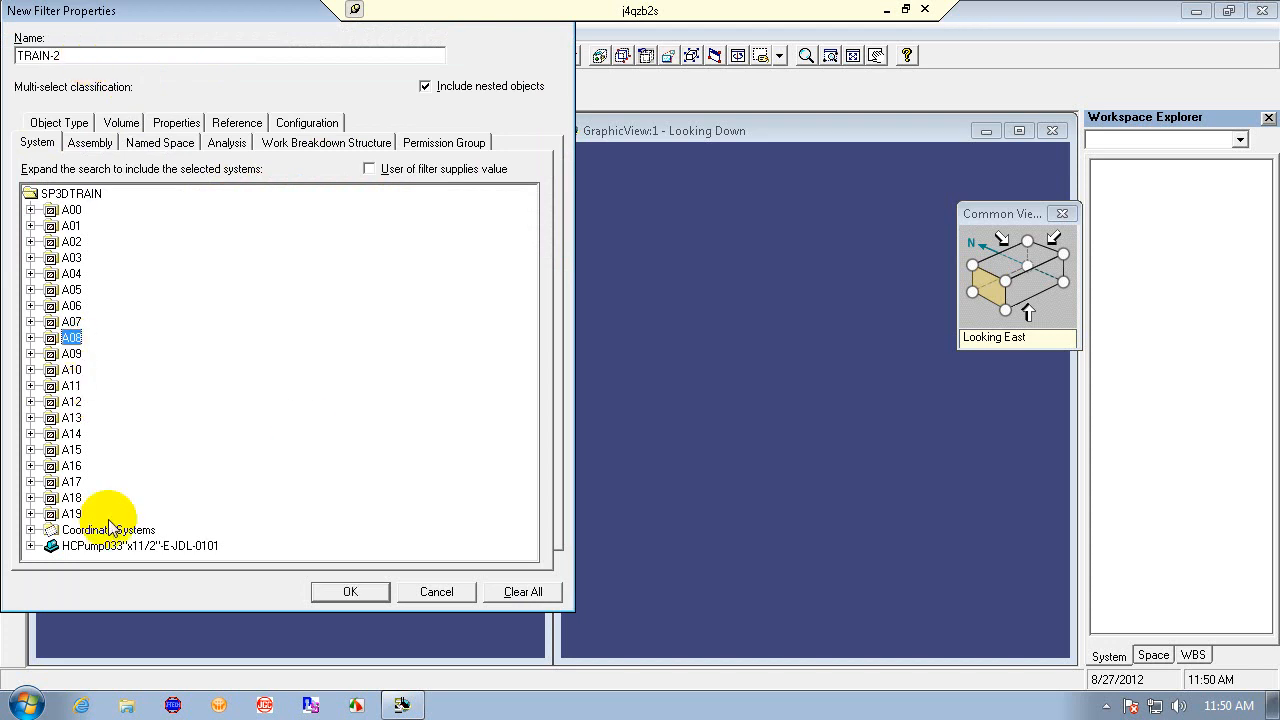
pyautogui.click(31, 530)
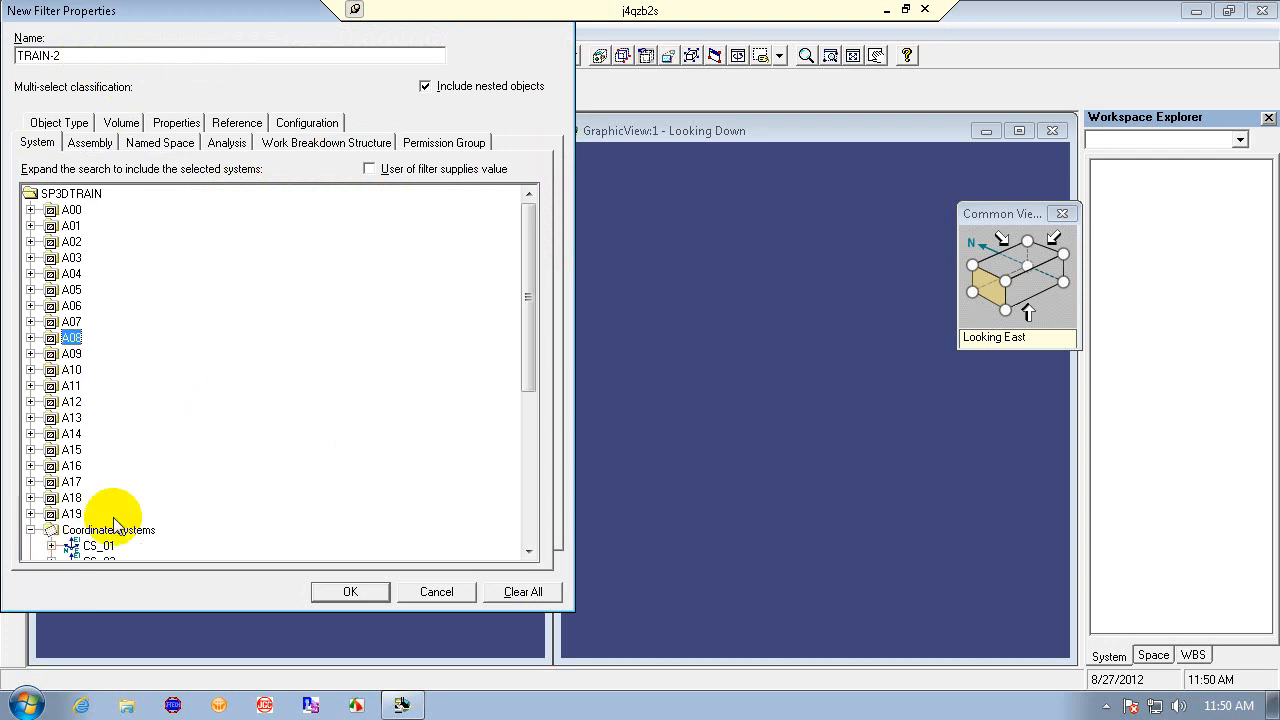
pyautogui.moveTo(528, 308); pyautogui.dragTo(534, 440)
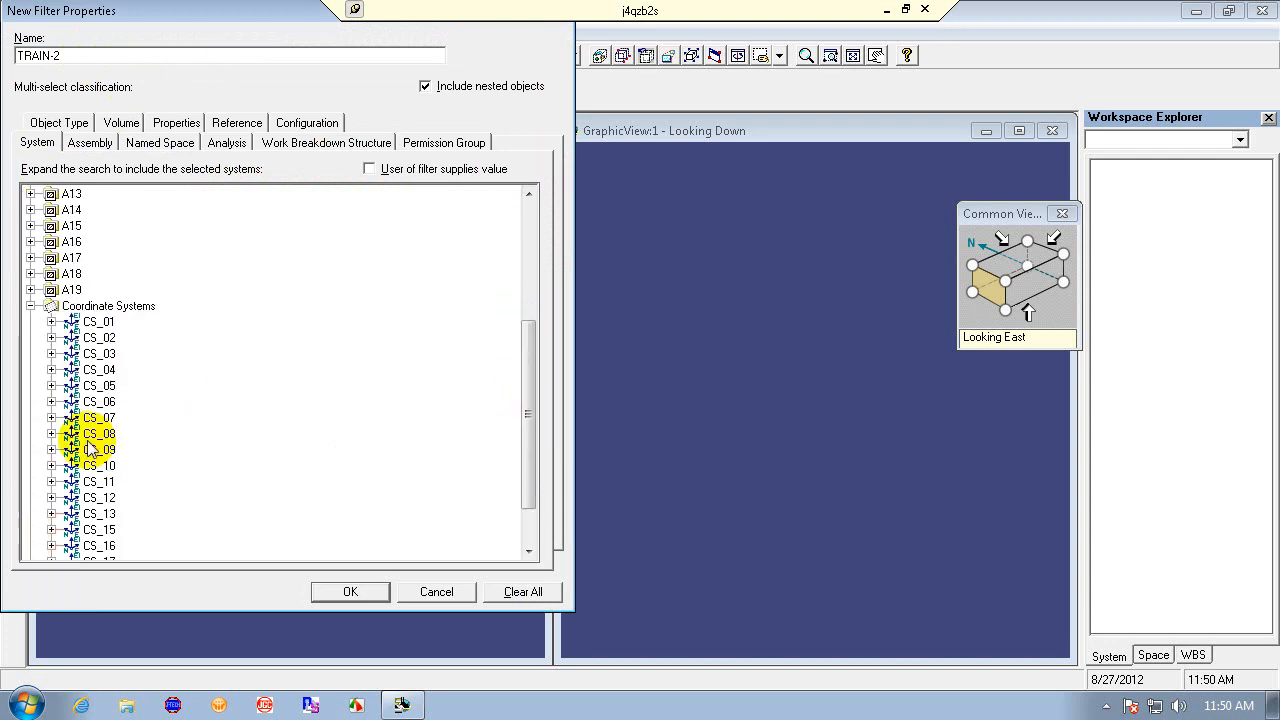
pyautogui.click(97, 433)
pyautogui.click(342, 590)
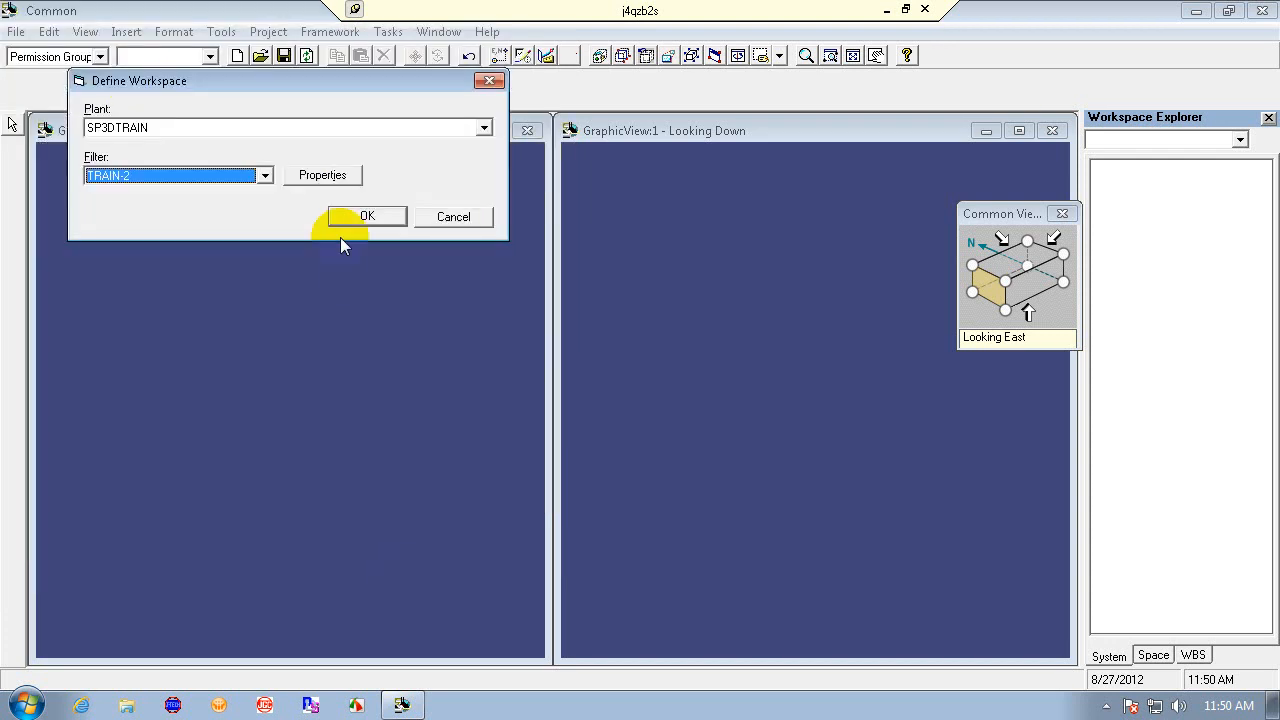
pyautogui.click(358, 218)
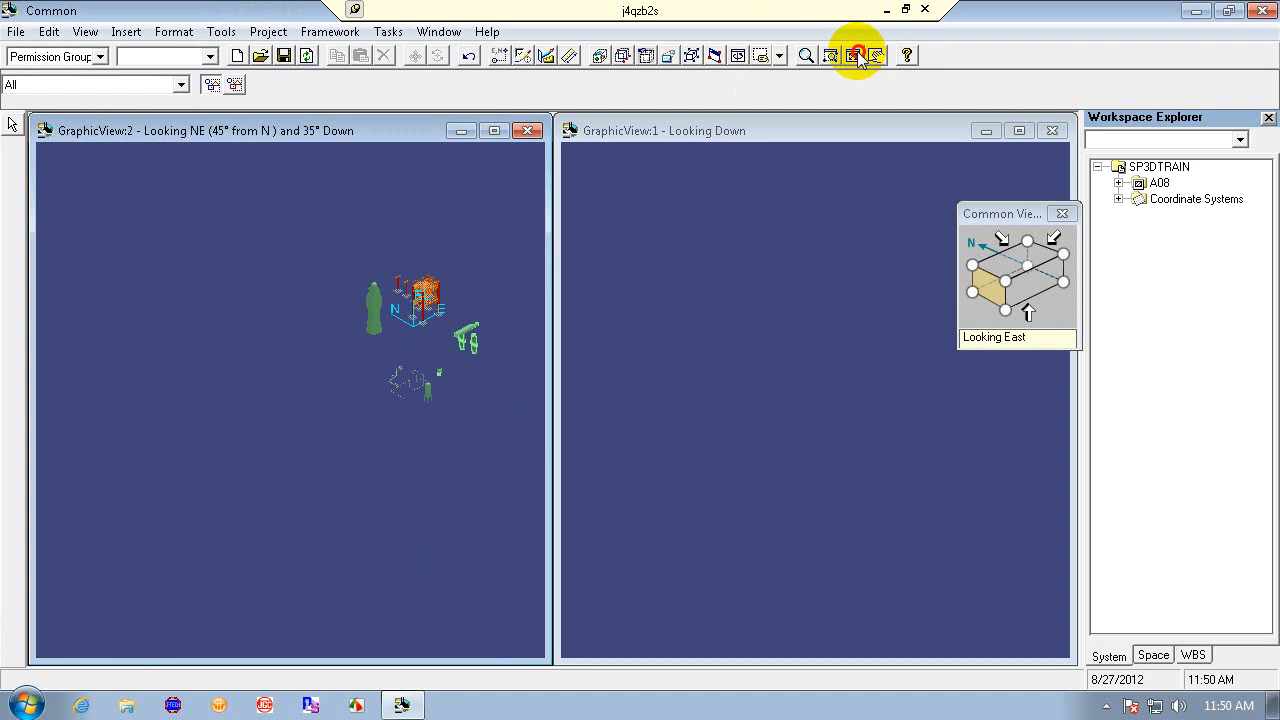
# - Fit and zoom both graphic views onto the piping area around the gate valve
pyautogui.click(824, 130)
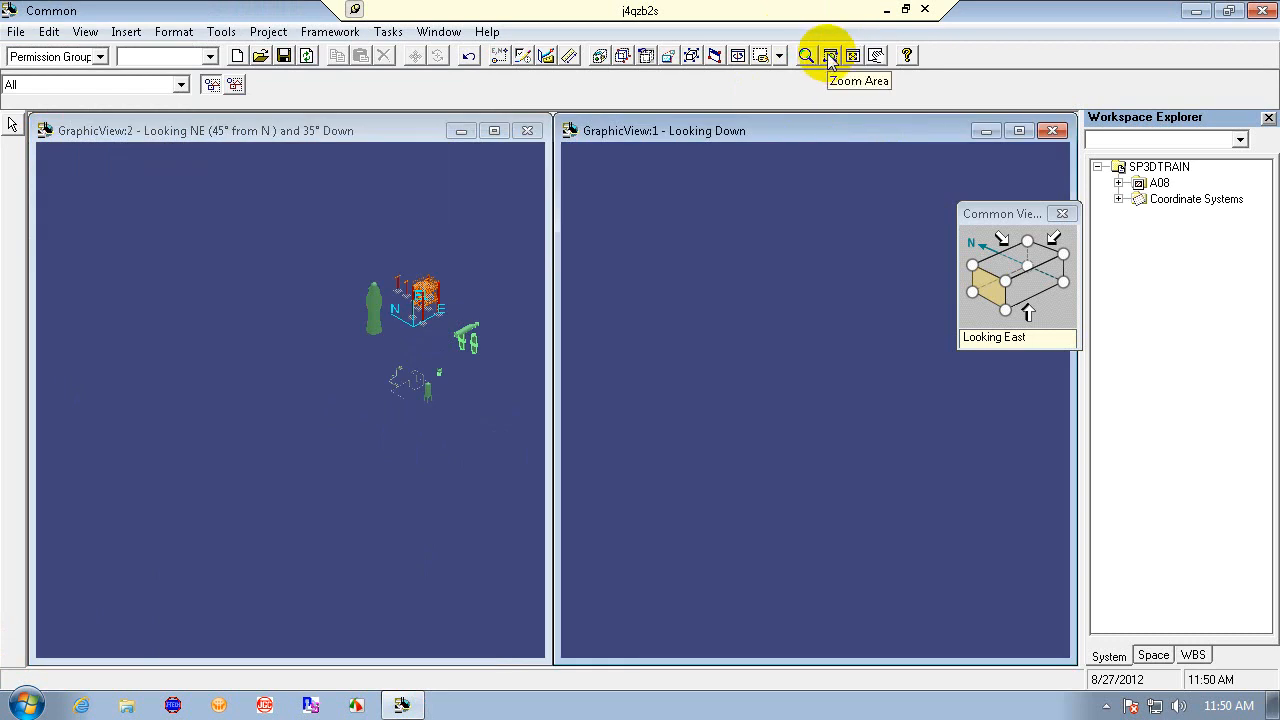
pyautogui.click(853, 55)
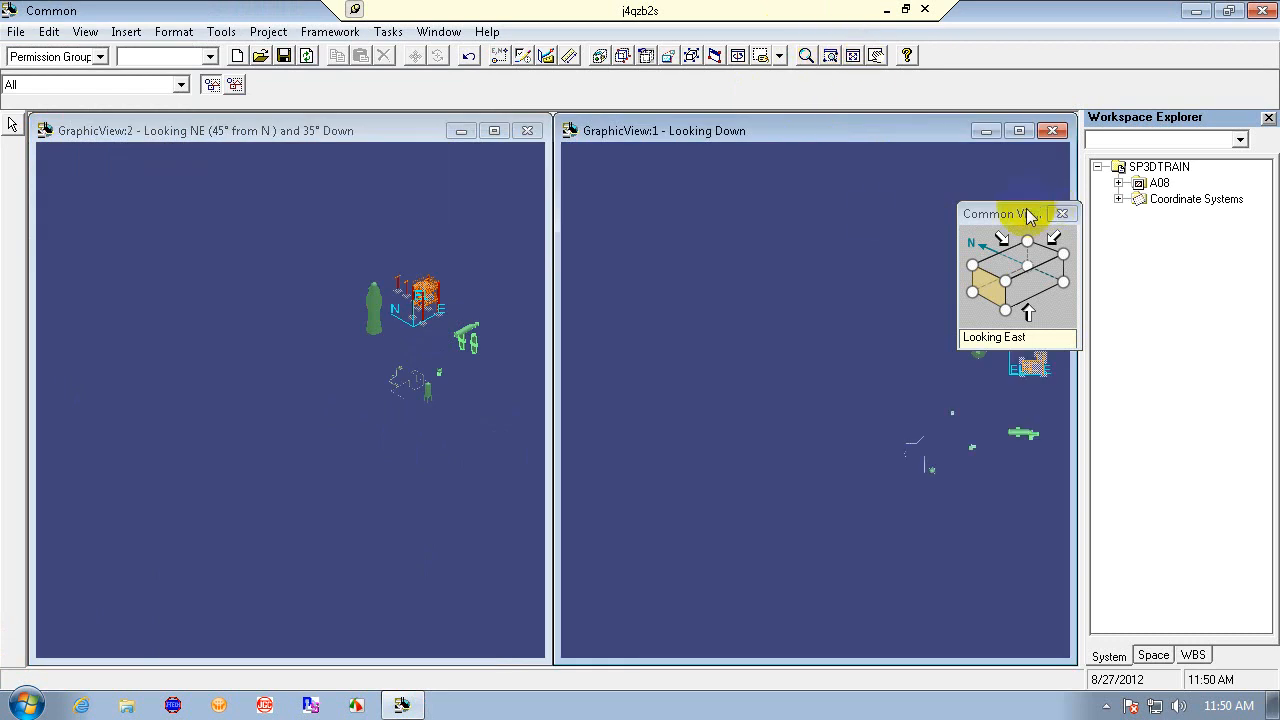
pyautogui.moveTo(1034, 211); pyautogui.dragTo(1158, 288)
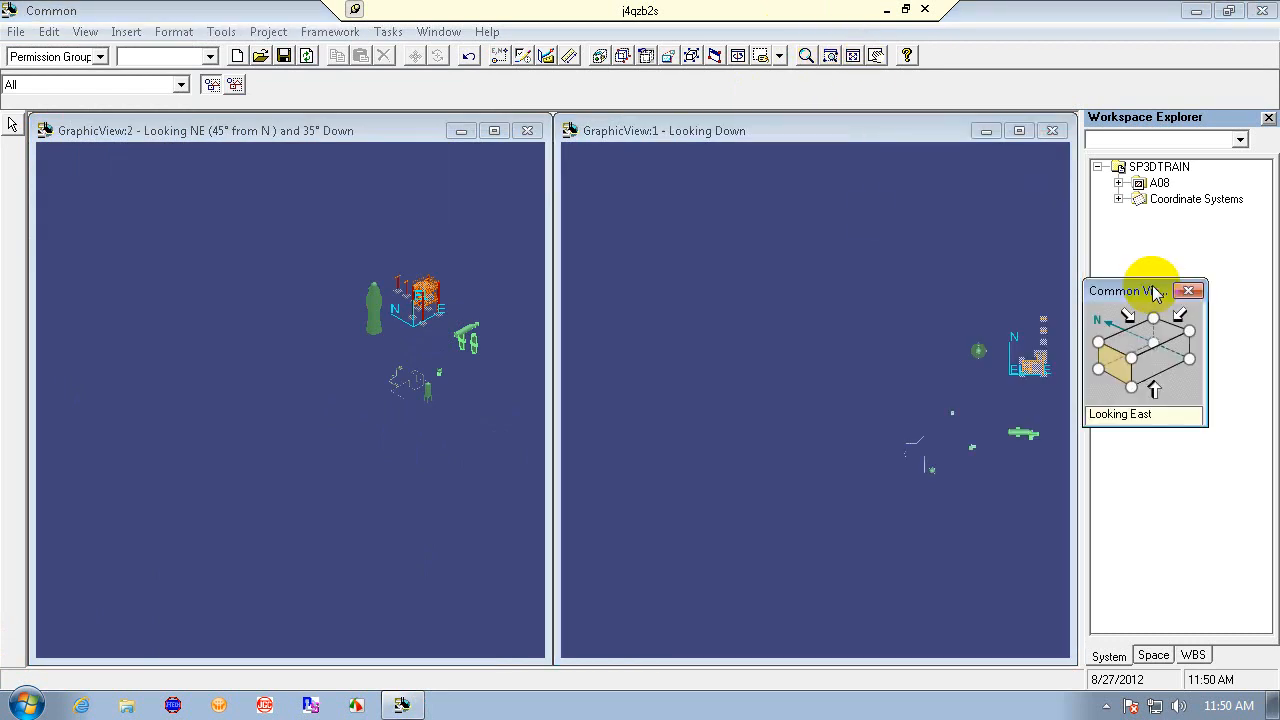
pyautogui.click(829, 55)
pyautogui.click(873, 404)
pyautogui.click(939, 500)
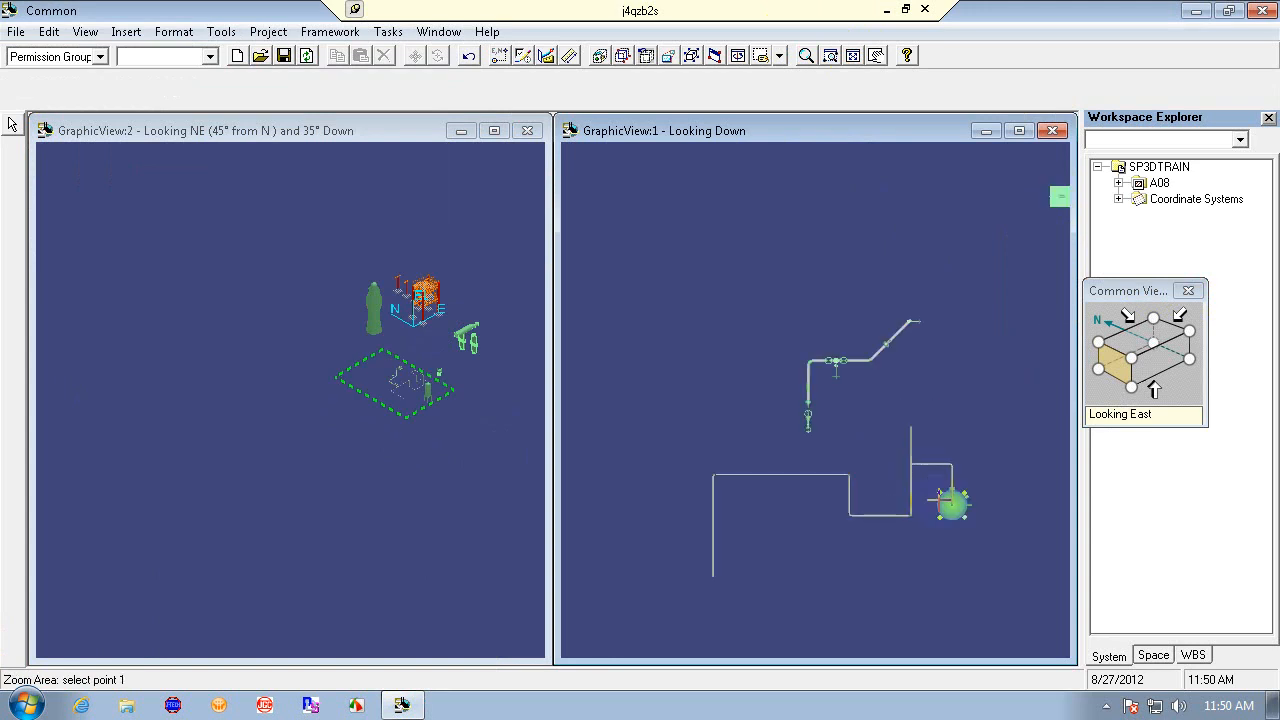
pyautogui.click(764, 306)
pyautogui.click(858, 562)
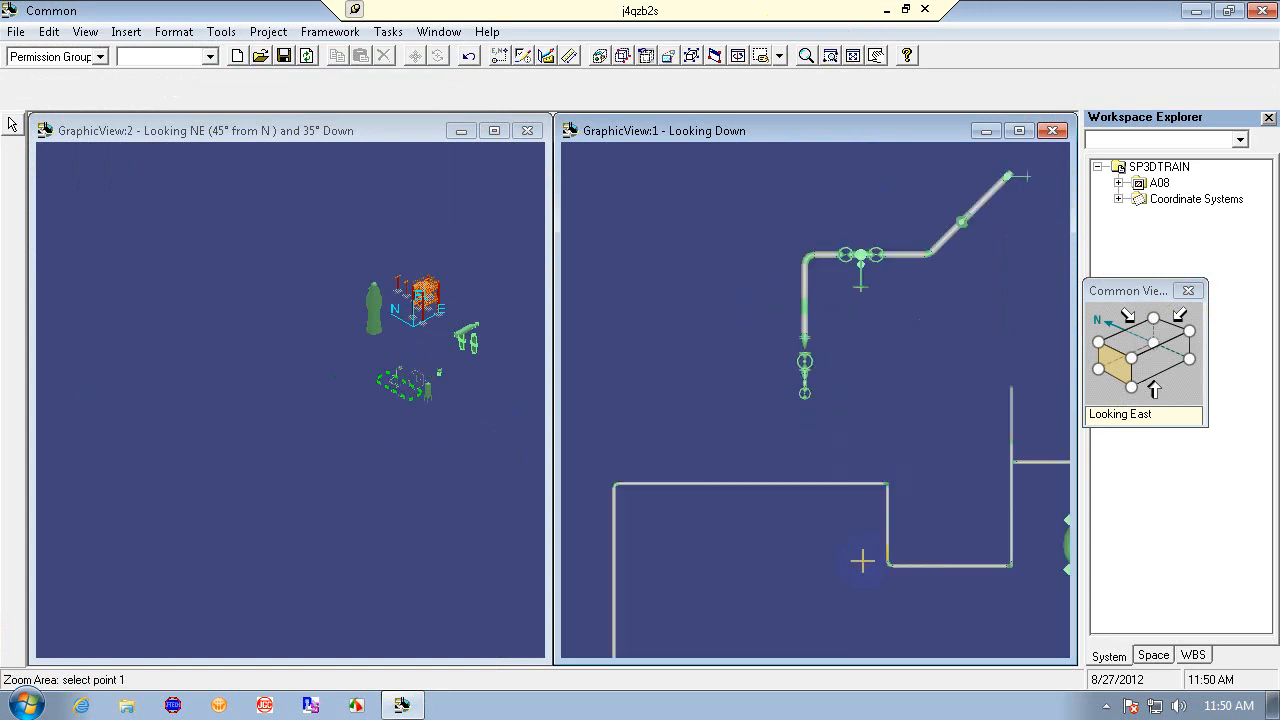
pyautogui.click(318, 310)
pyautogui.click(451, 424)
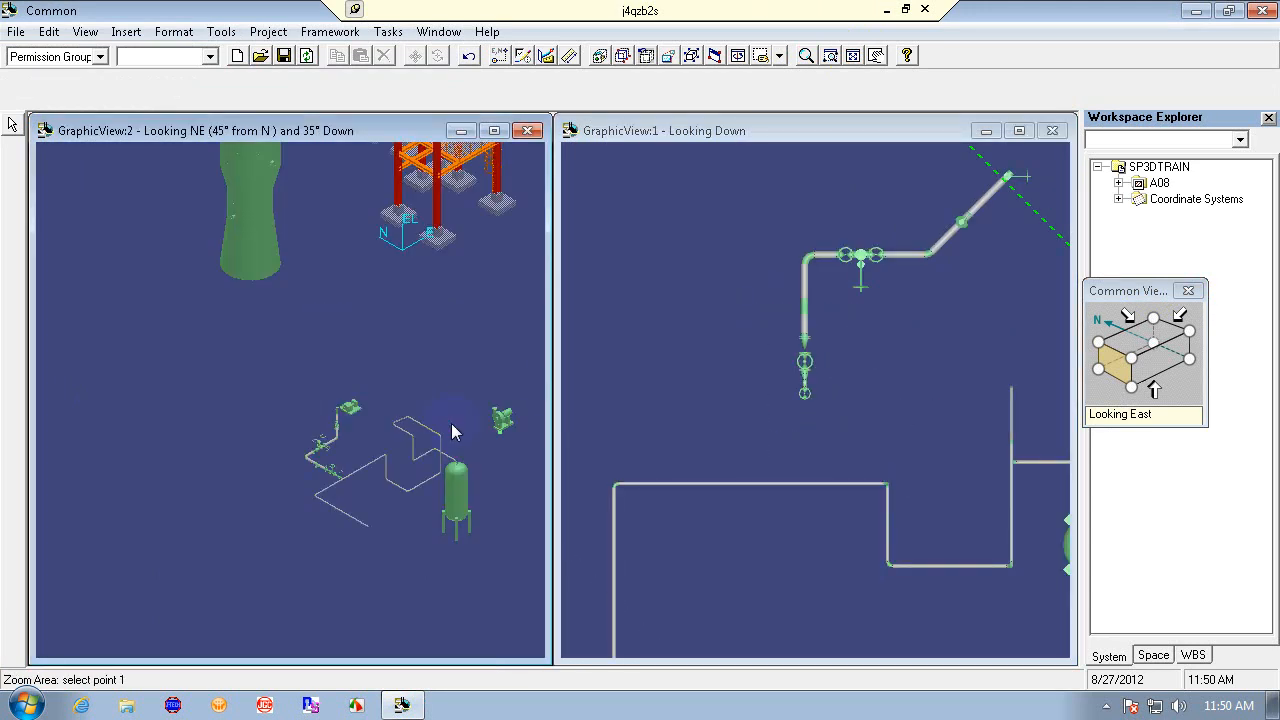
pyautogui.click(283, 394)
pyautogui.click(456, 565)
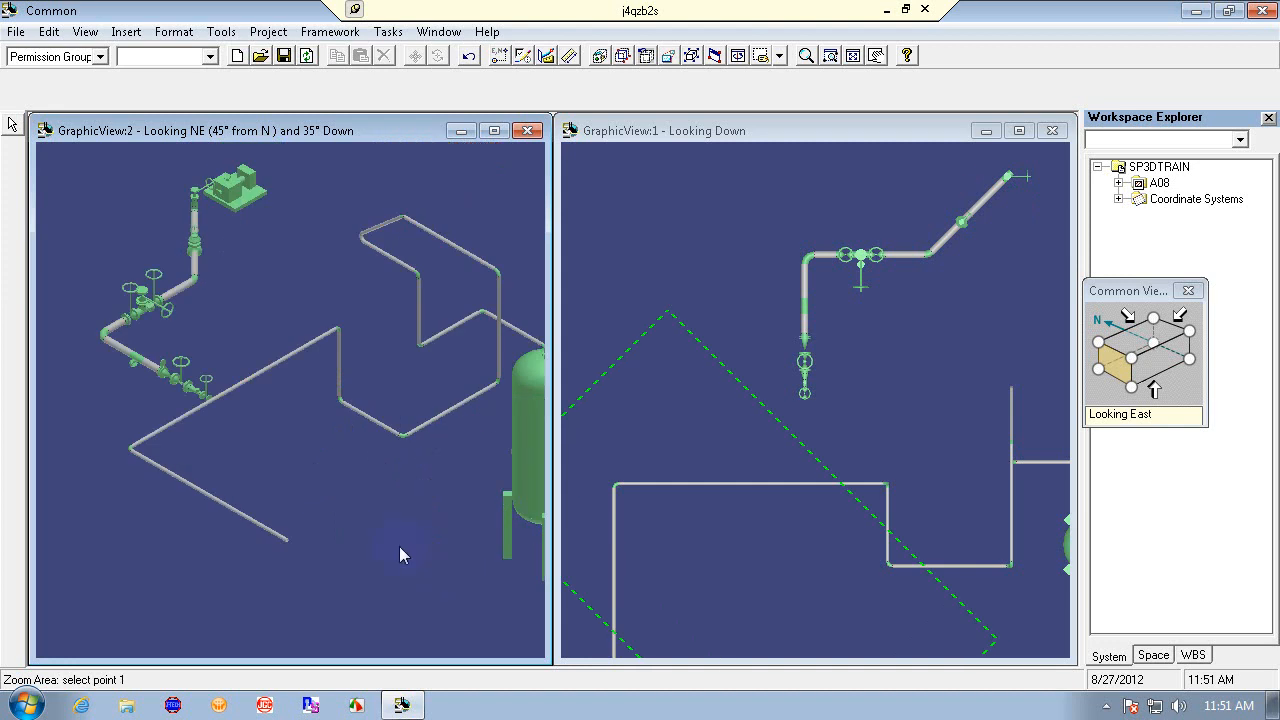
pyautogui.press('Escape')
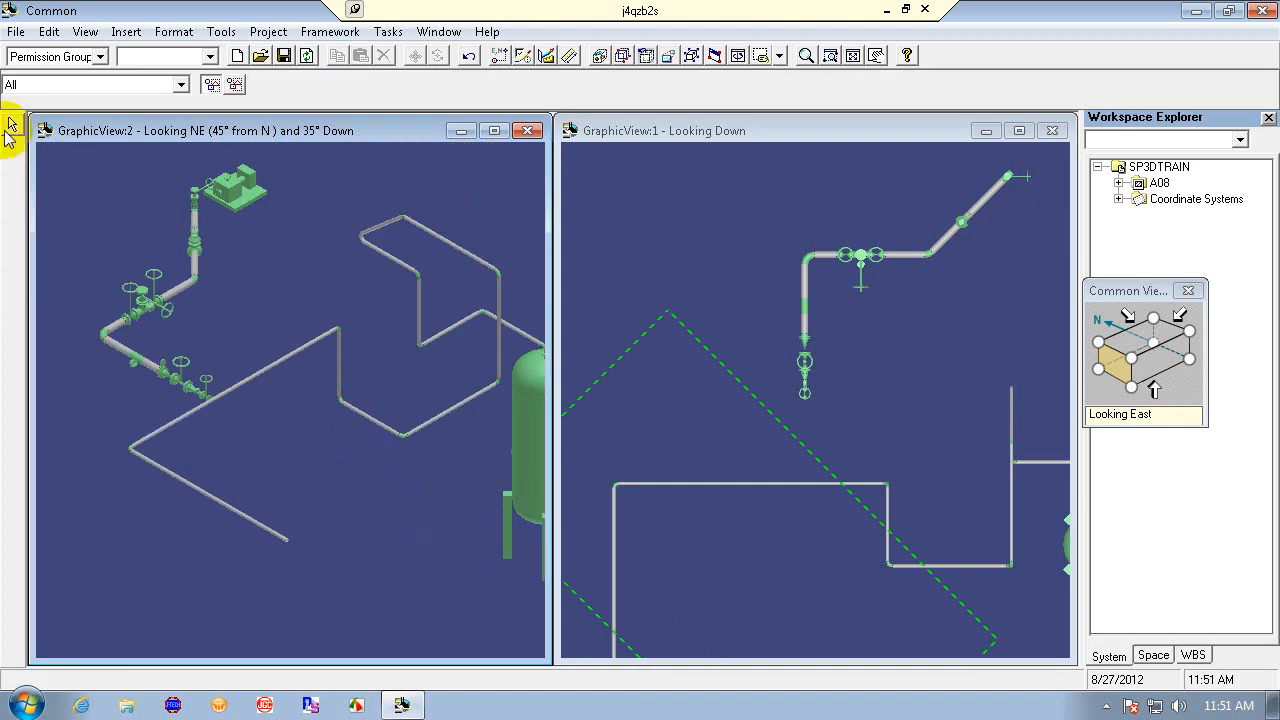
# - Switch to the Piping task, try routing a pipe from the valve end using PinPoint E and EL fields, and cancel
pyautogui.click(392, 31)
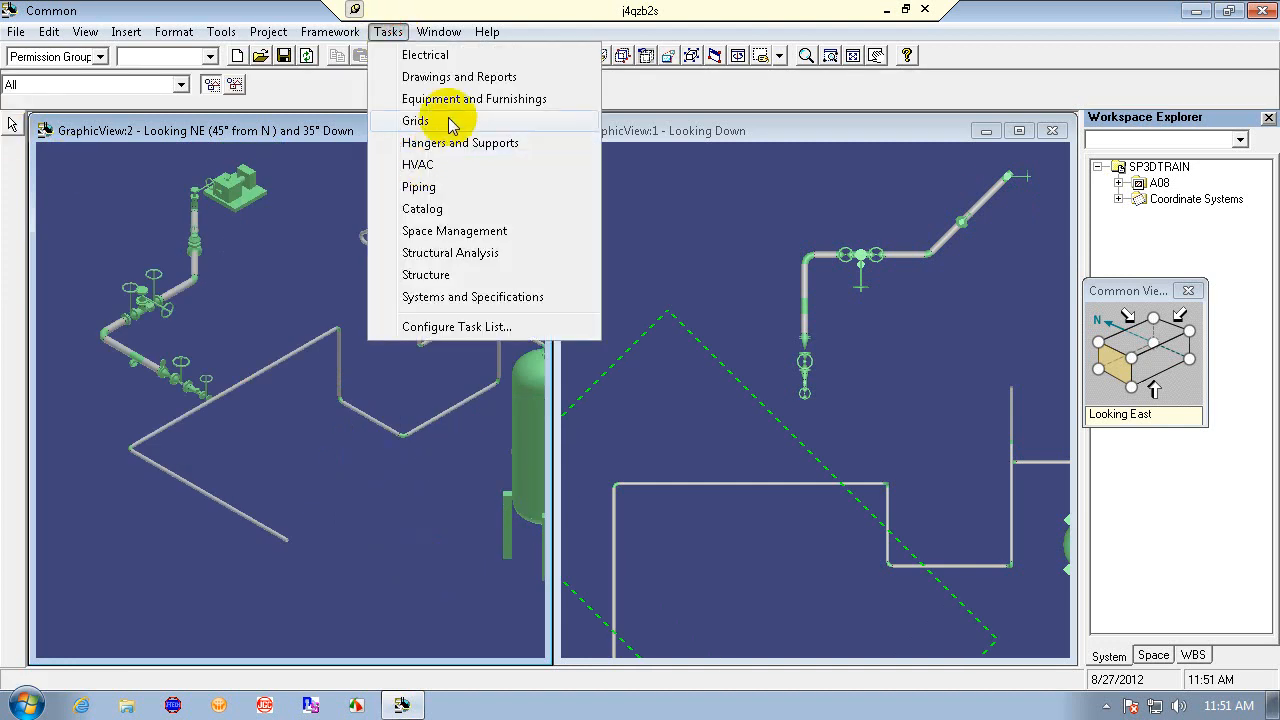
pyautogui.click(457, 188)
pyautogui.click(12, 143)
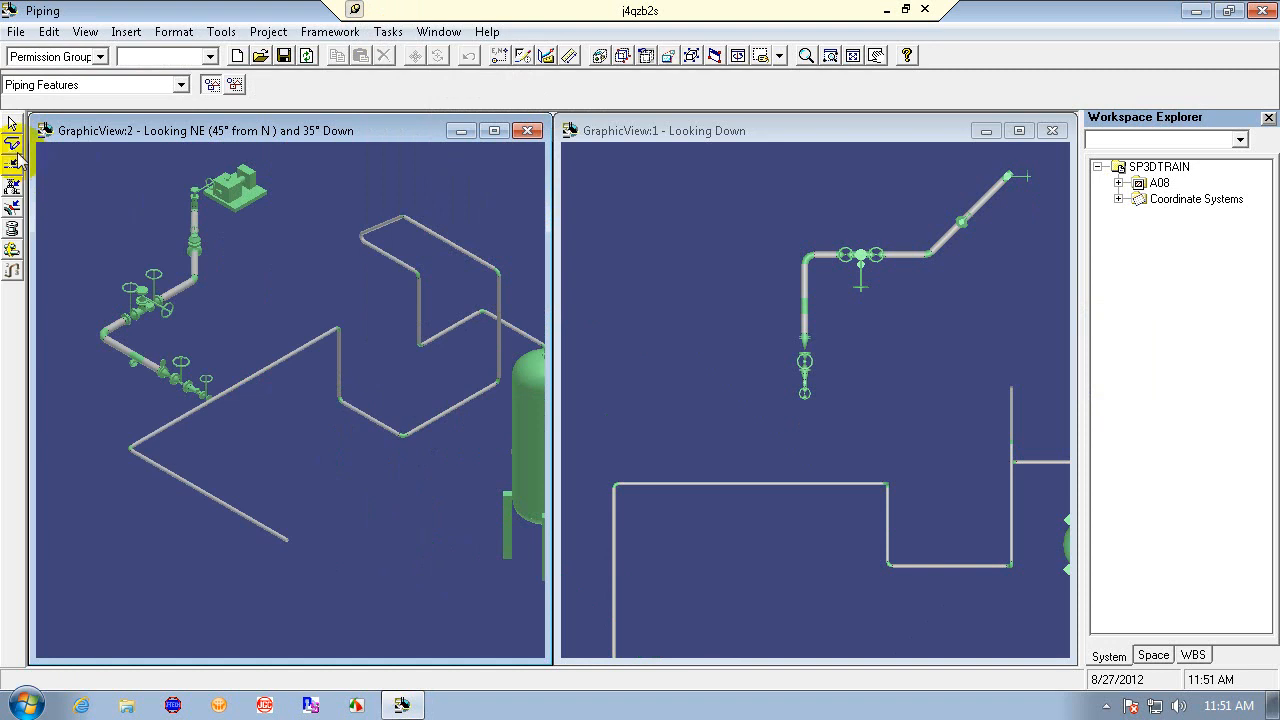
pyautogui.click(210, 397)
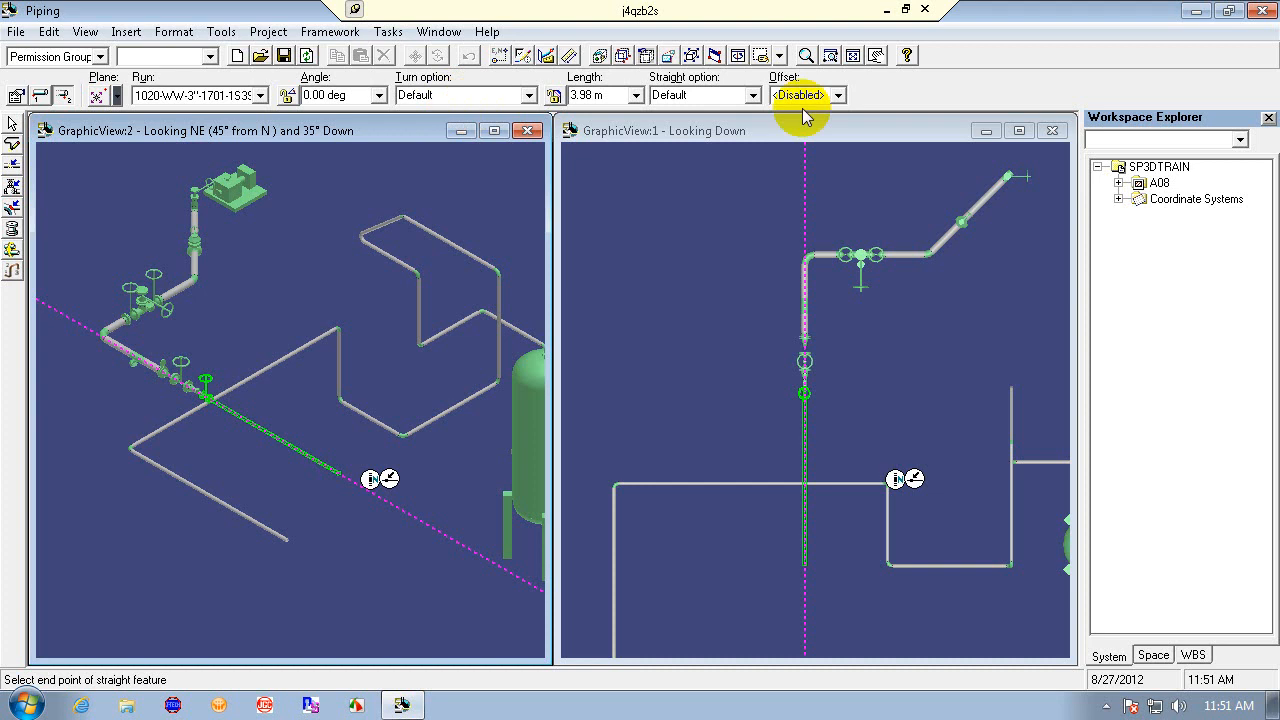
pyautogui.click(500, 55)
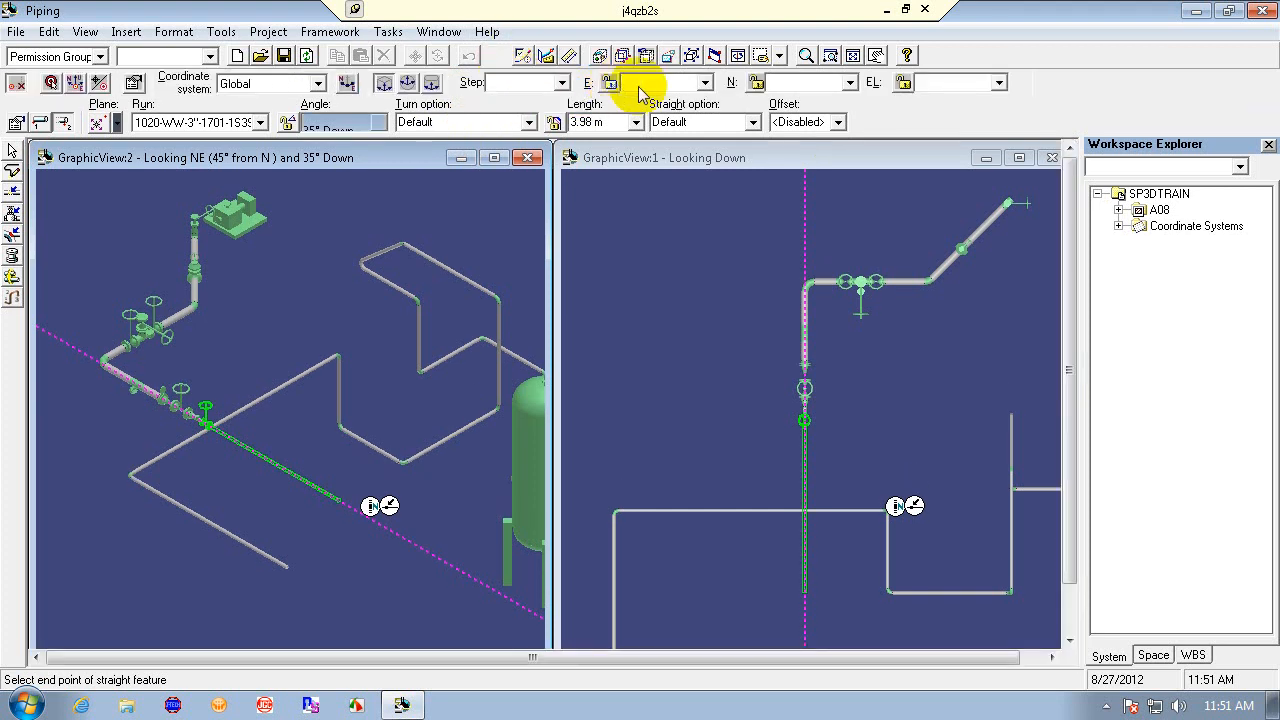
pyautogui.click(636, 82)
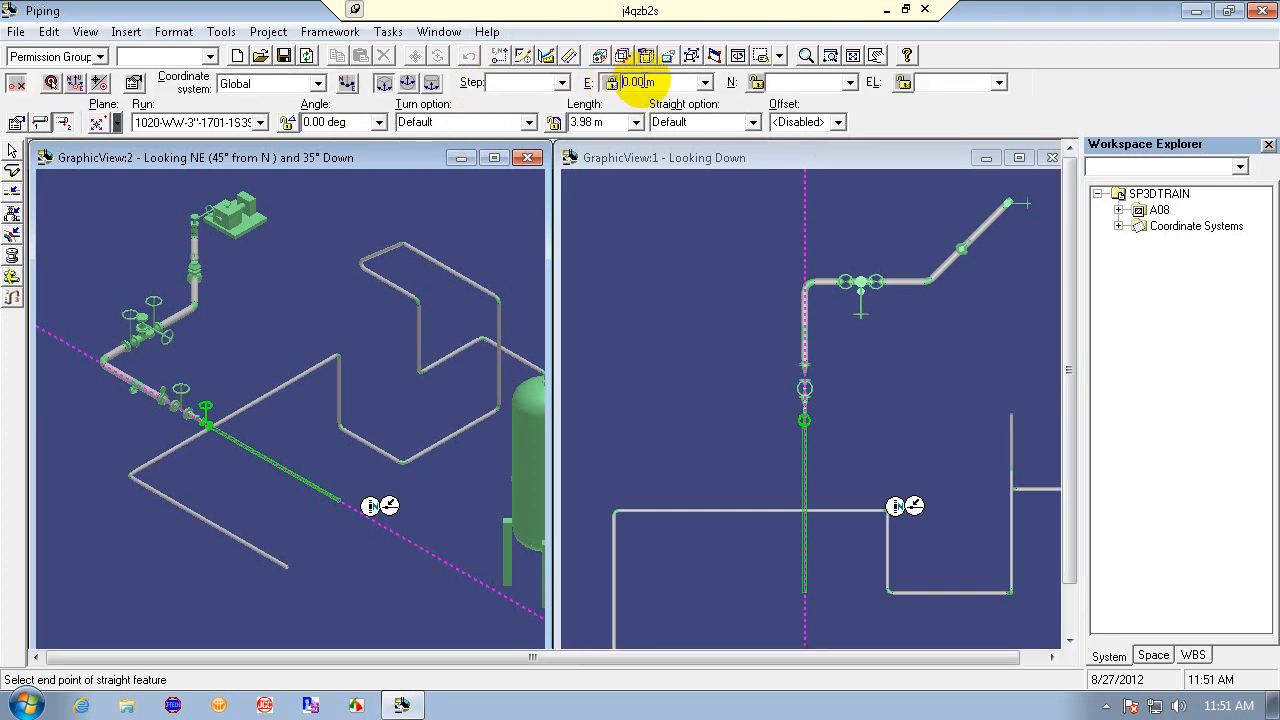
pyautogui.click(963, 82)
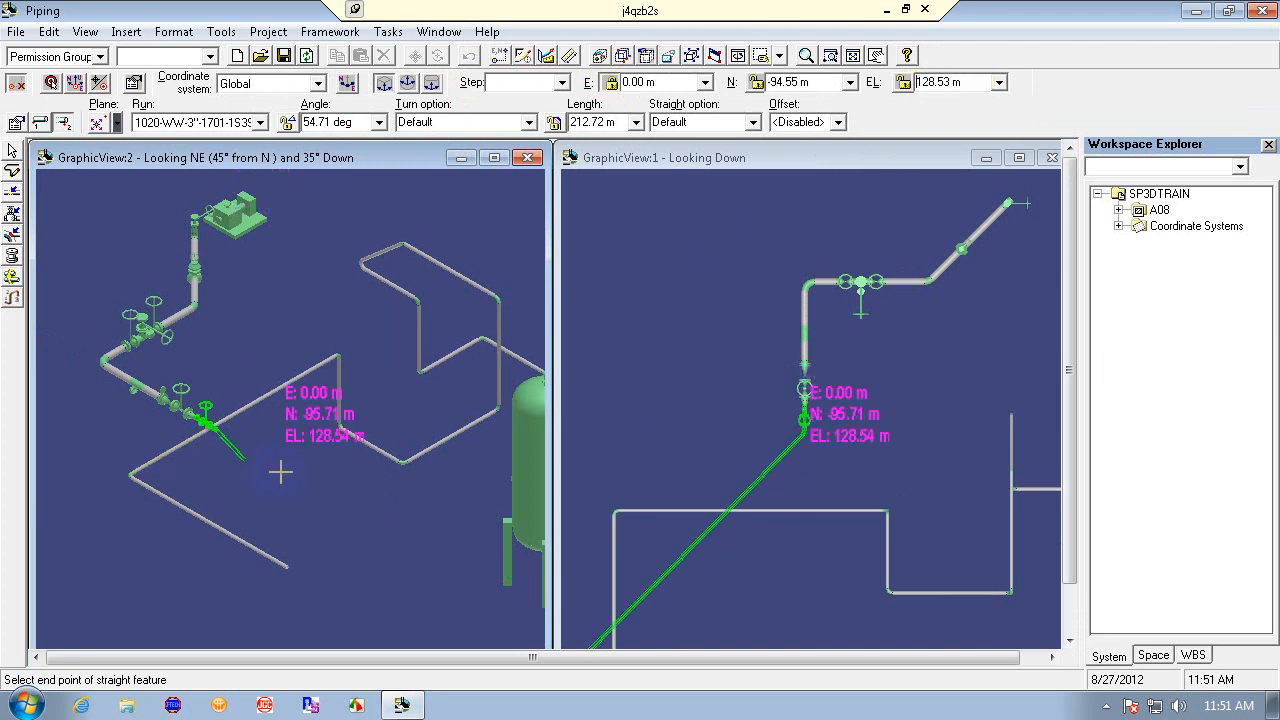
pyautogui.press('Escape')
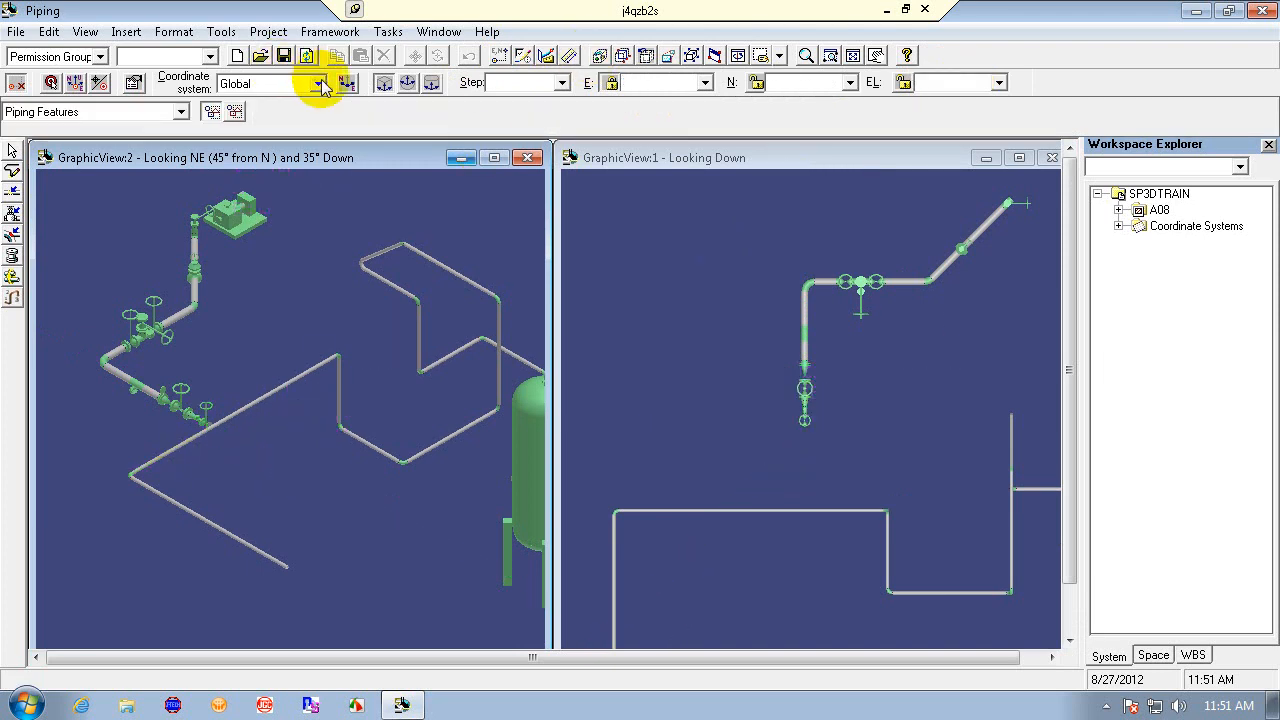
# - Set the PinPoint coordinate system to CS_08 from the workspace
pyautogui.click(318, 83)
pyautogui.click(303, 127)
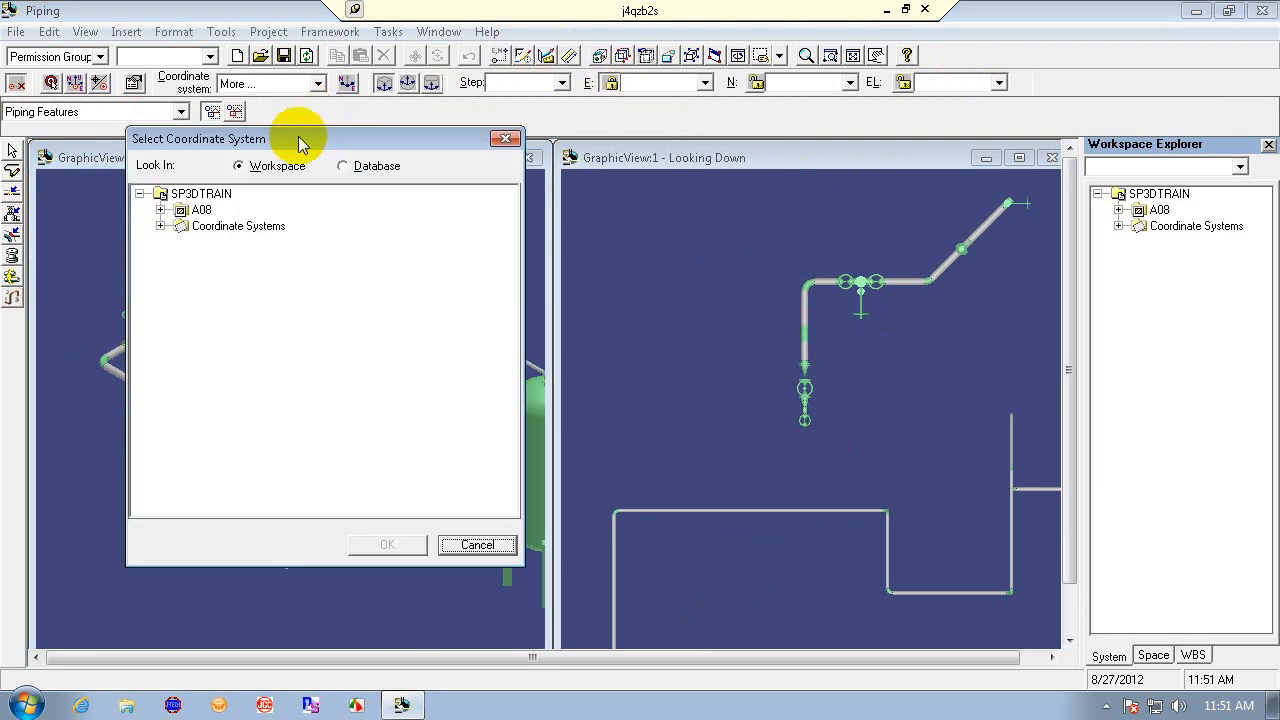
pyautogui.click(160, 210)
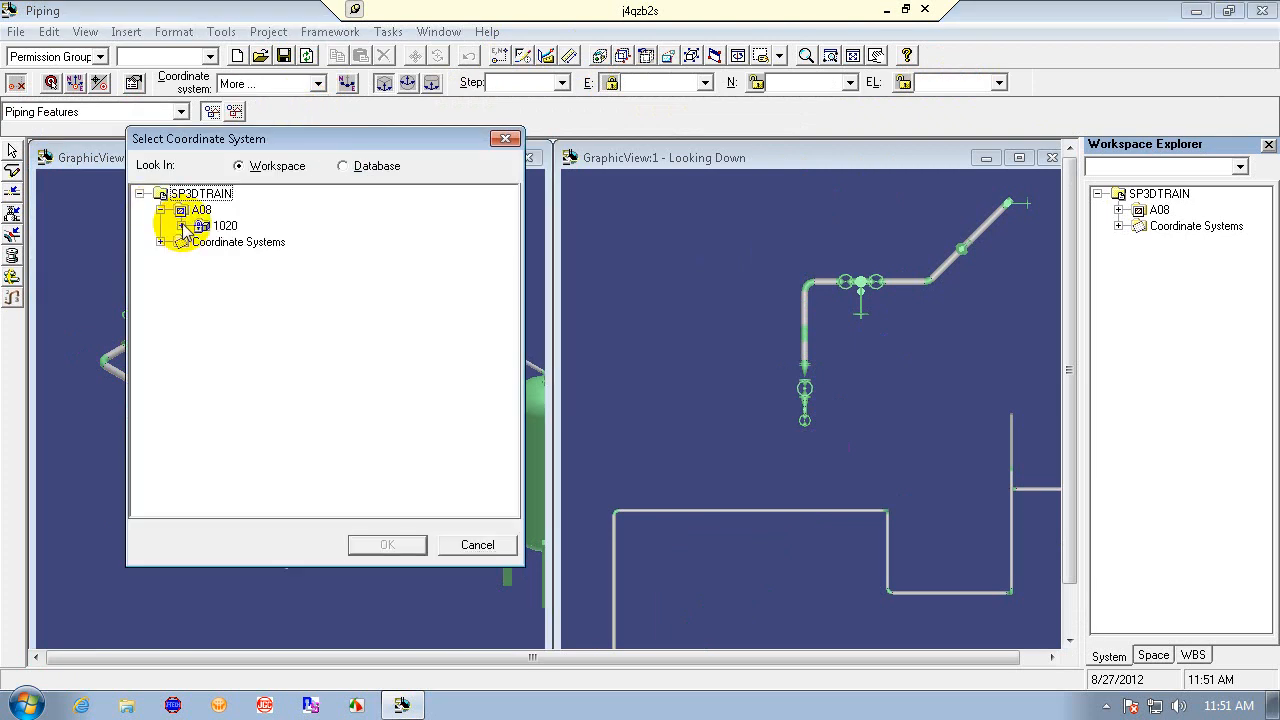
pyautogui.click(160, 242)
pyautogui.click(228, 258)
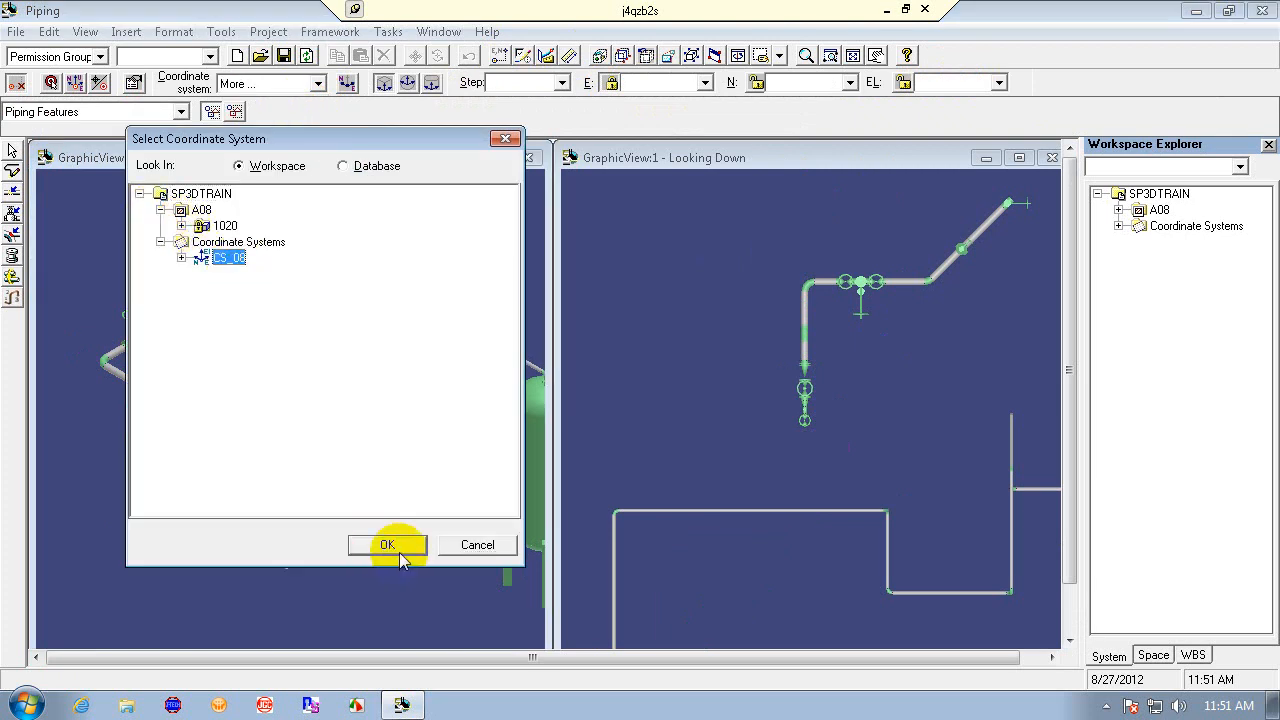
pyautogui.click(390, 548)
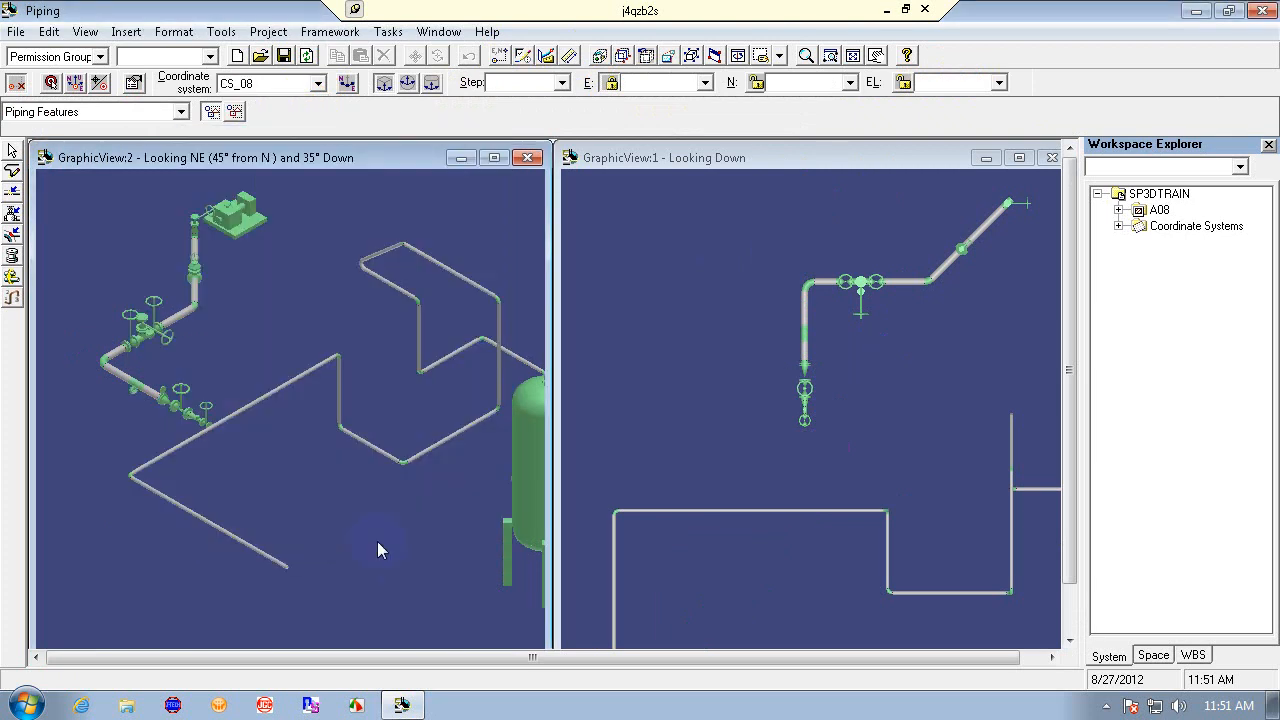
# - Reposition the PinPoint target at the cursor and zoom into the valve area of the isometric view
pyautogui.click(77, 85)
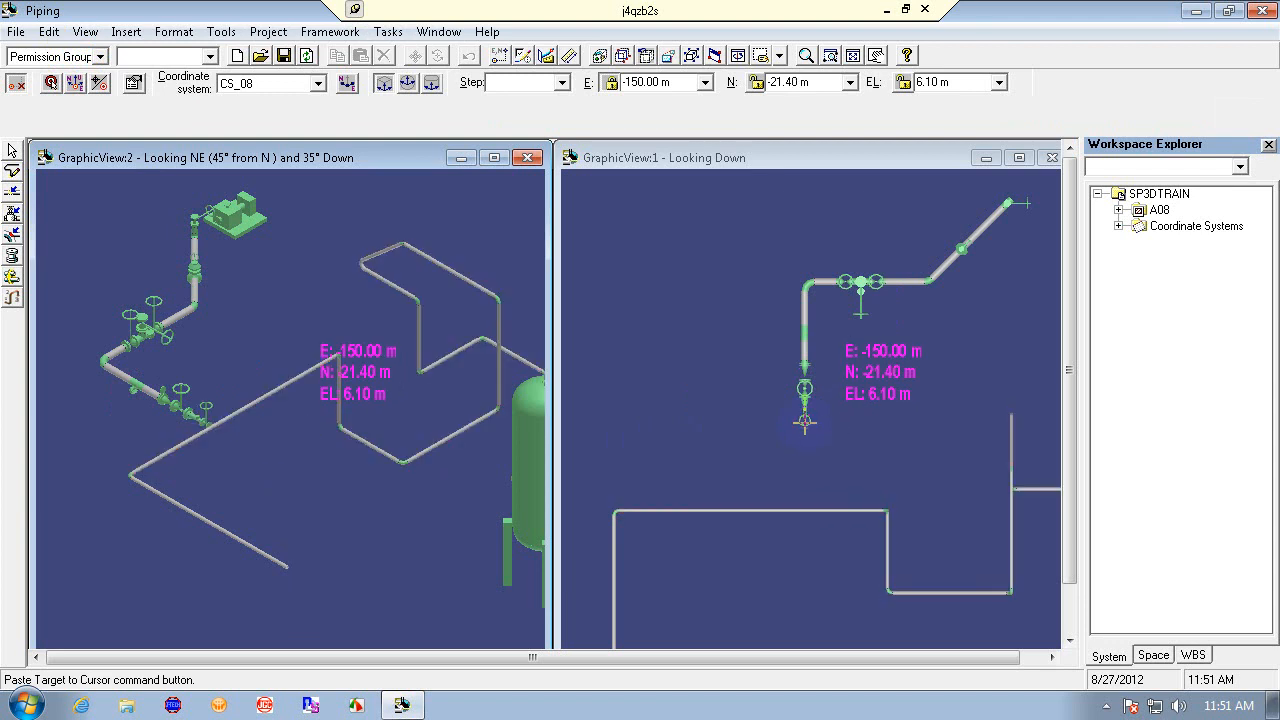
pyautogui.click(829, 55)
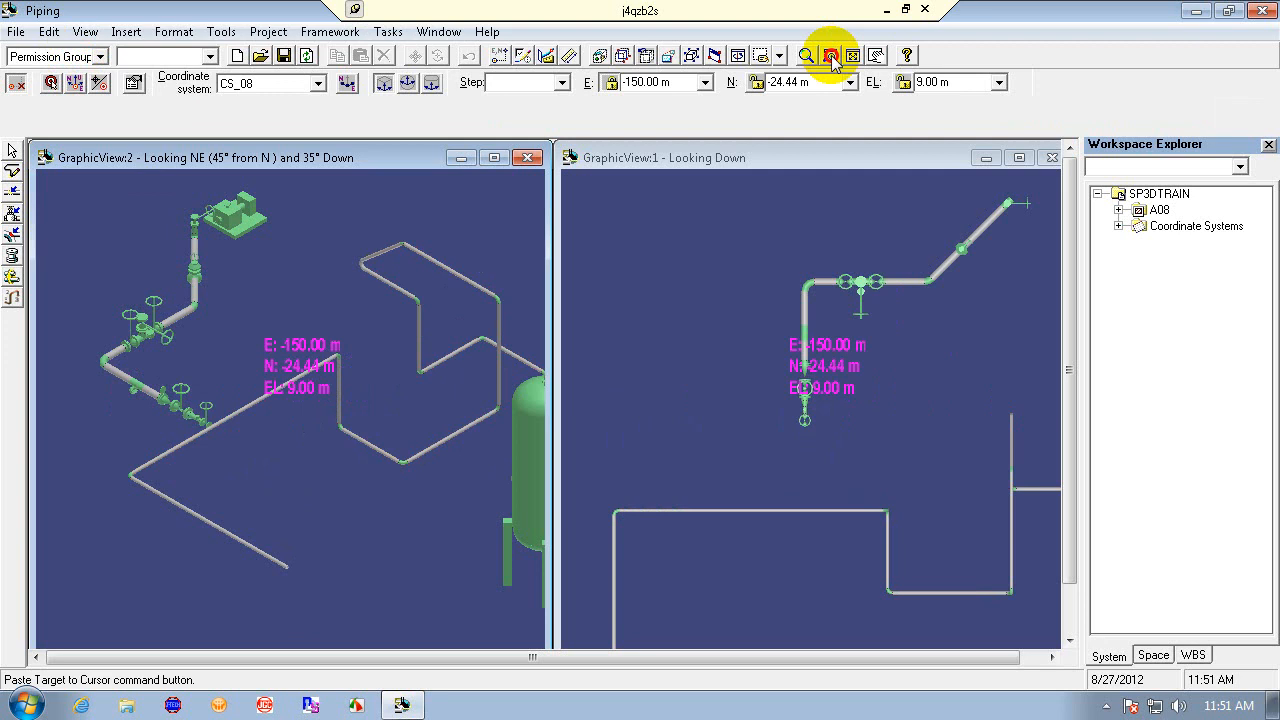
pyautogui.click(161, 374)
pyautogui.click(264, 474)
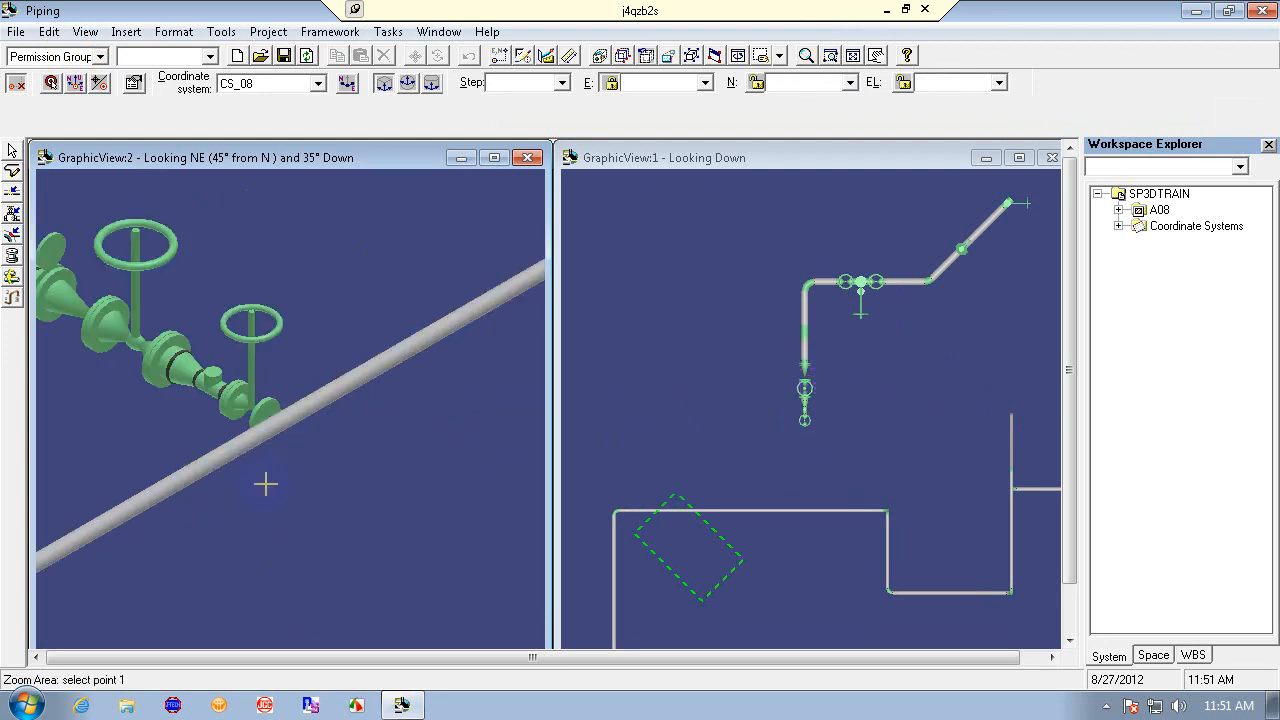
pyautogui.click(50, 82)
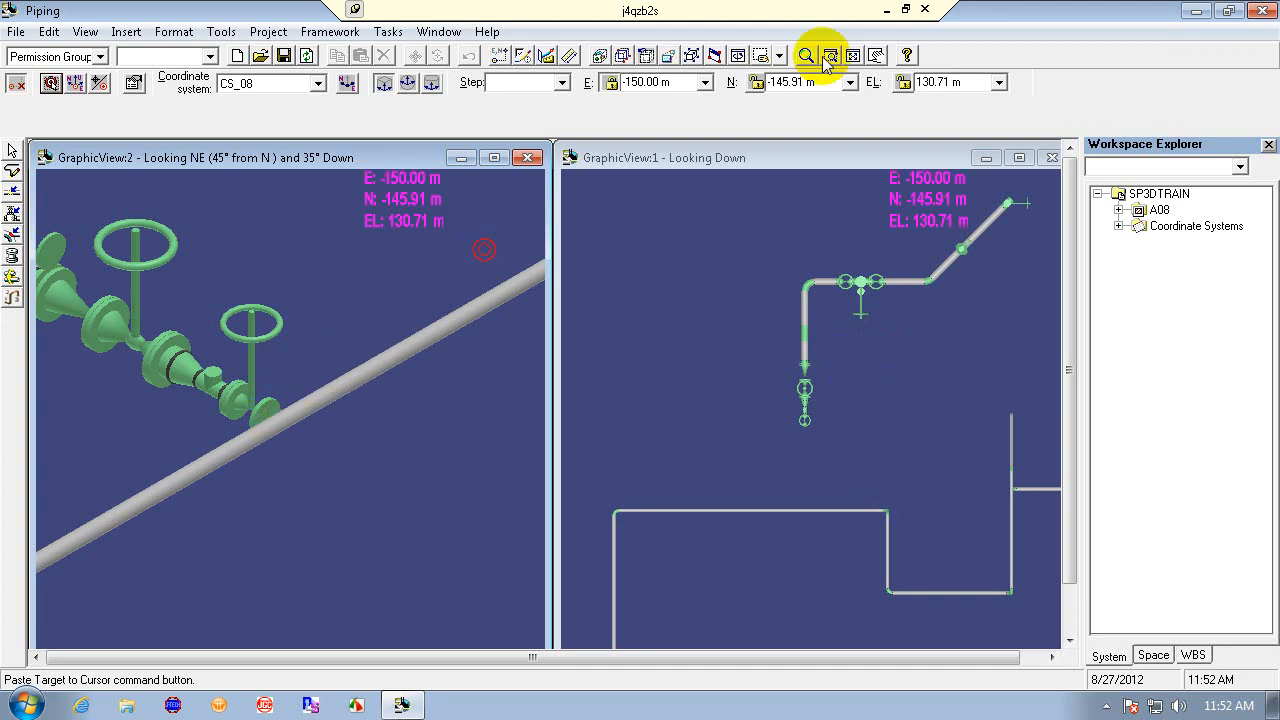
# - Close this session and open another session file from the desktop
pyautogui.click(1263, 10)
pyautogui.click(658, 423)
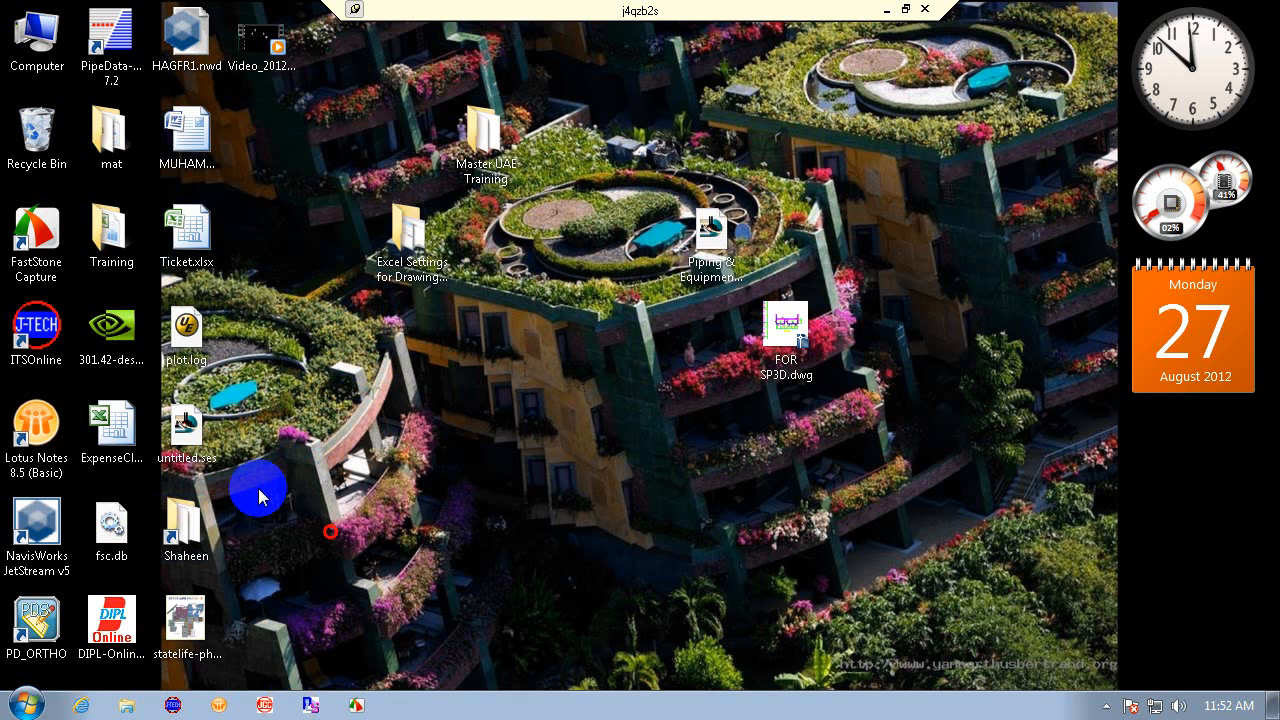
pyautogui.click(432, 480)
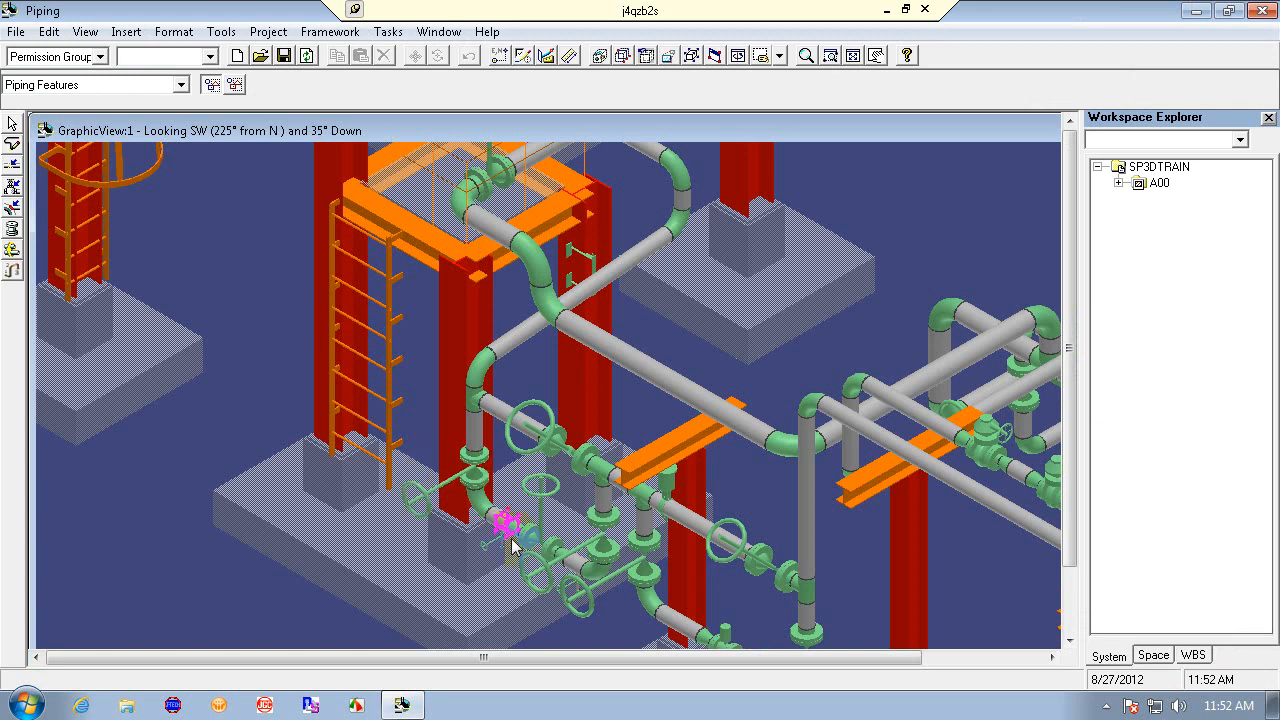
# - Zoom and pan the view onto the pipe run containing the gate valve
pyautogui.click(662, 395)
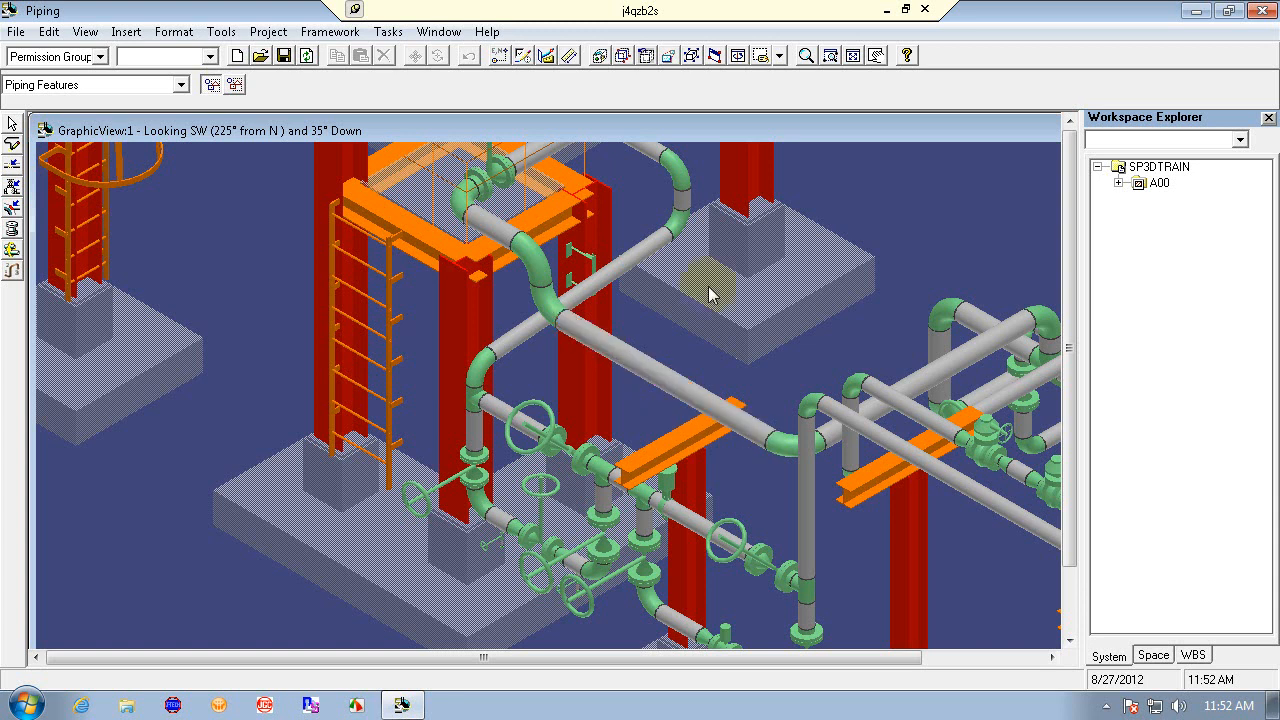
pyautogui.click(807, 54)
pyautogui.moveTo(572, 591); pyautogui.dragTo(598, 490)
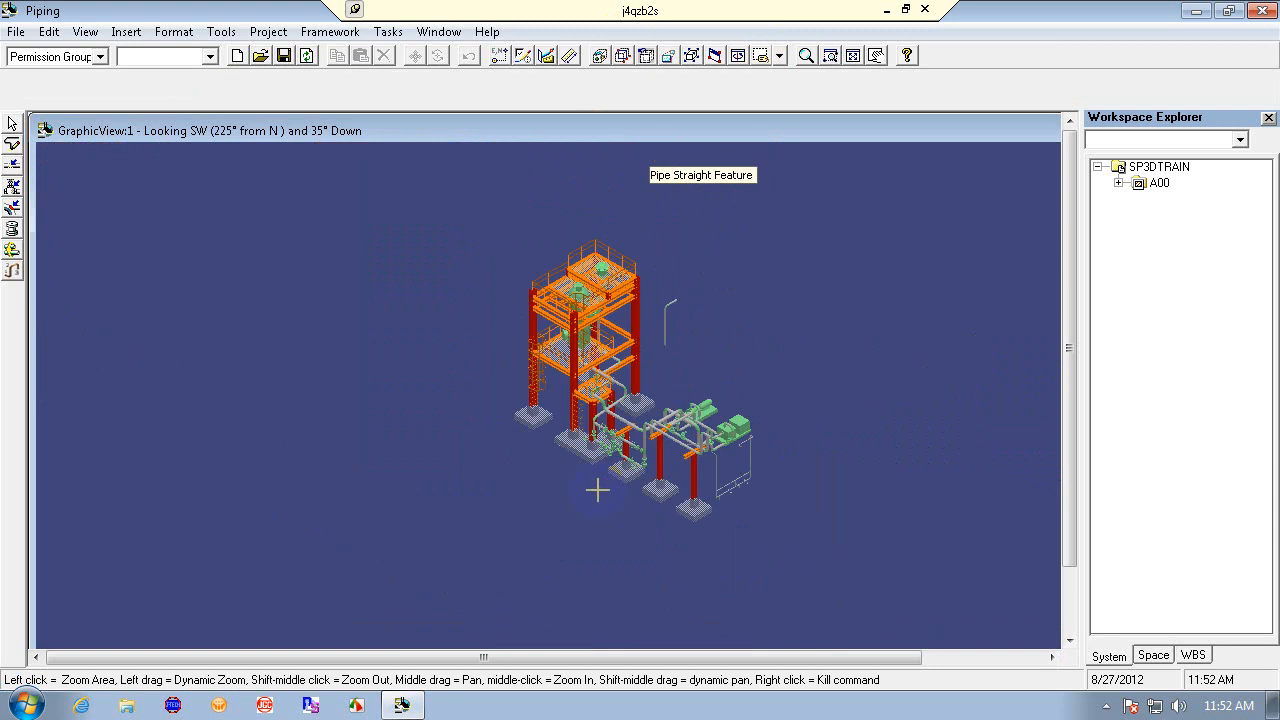
pyautogui.click(853, 56)
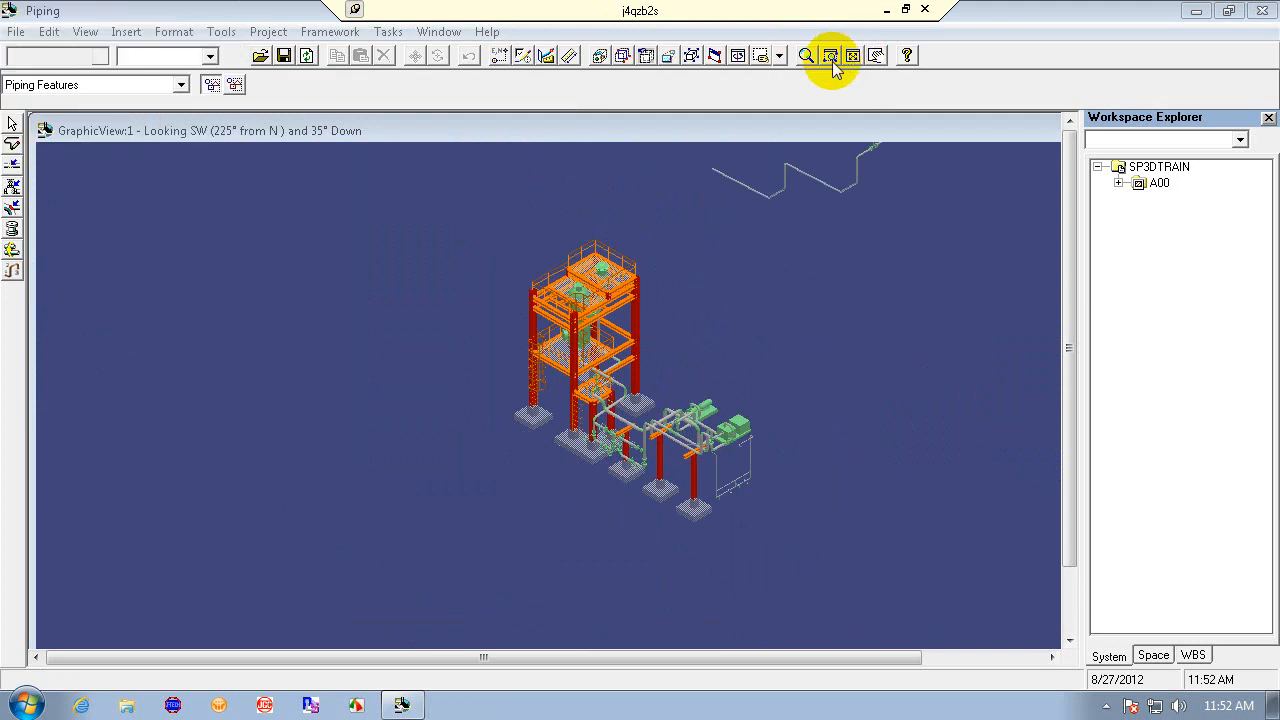
pyautogui.click(877, 56)
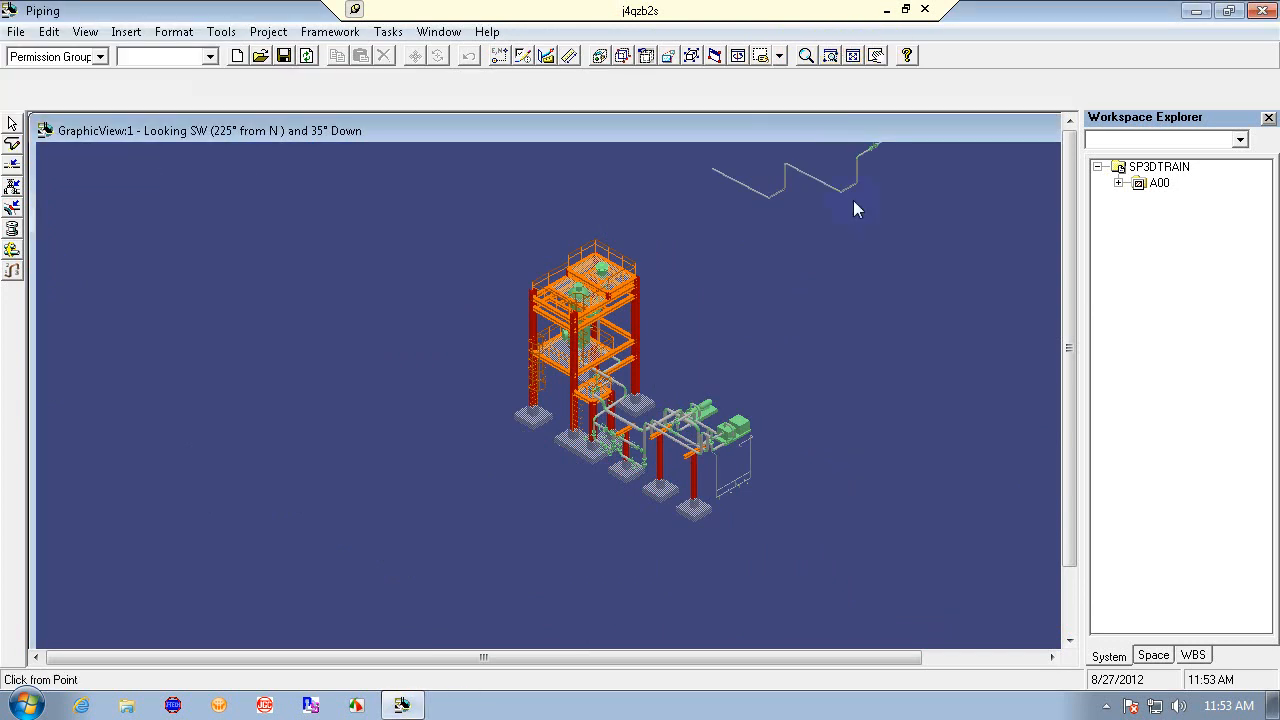
pyautogui.moveTo(798, 245); pyautogui.dragTo(557, 466)
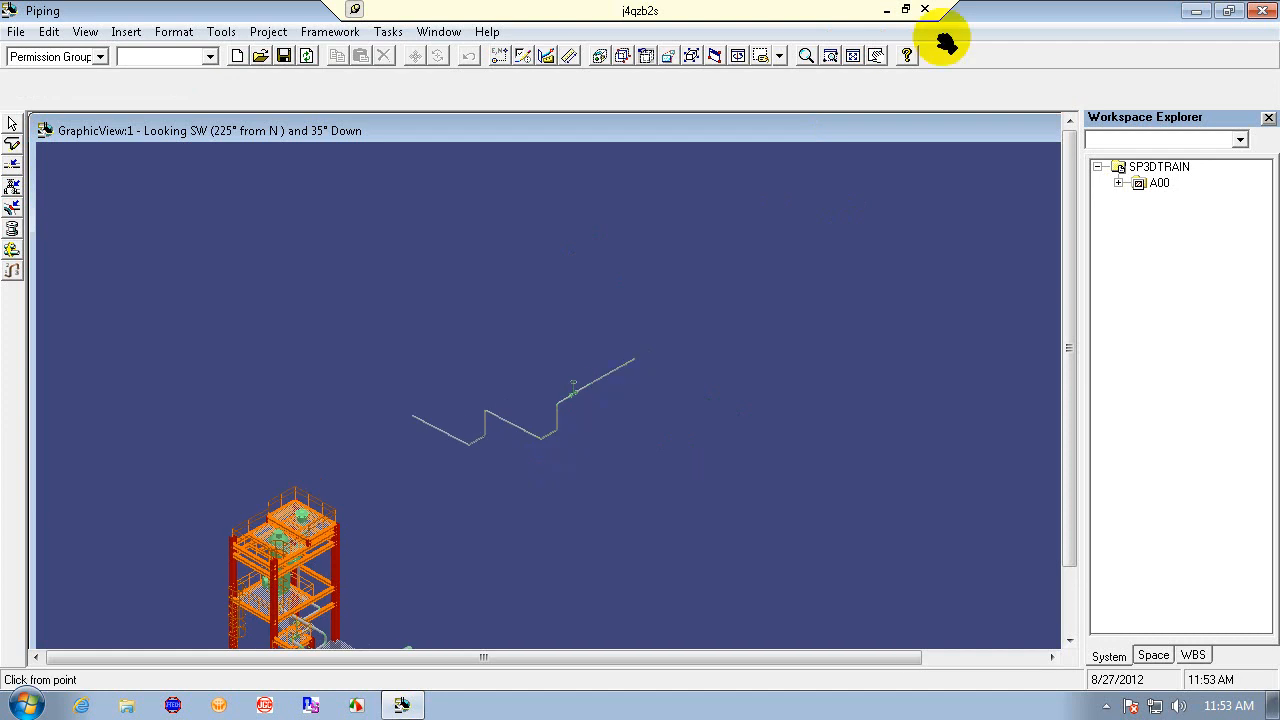
pyautogui.click(828, 57)
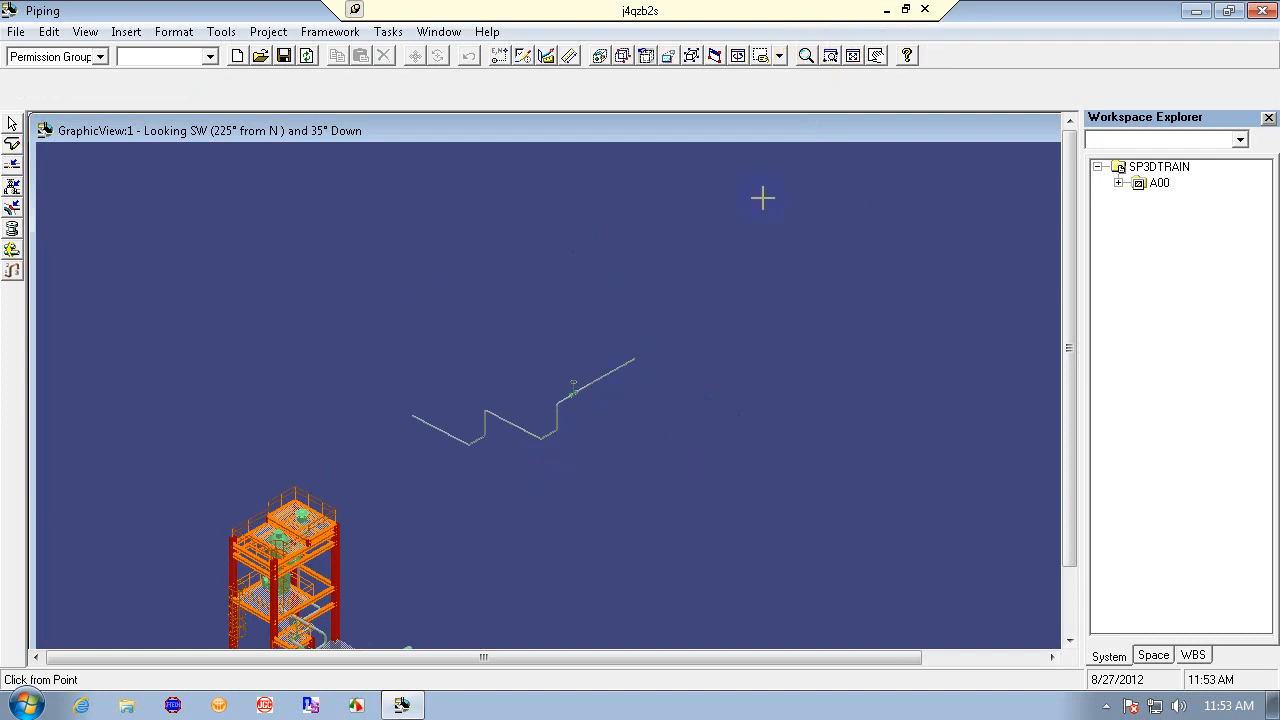
pyautogui.click(434, 311)
pyautogui.click(666, 494)
pyautogui.click(571, 220)
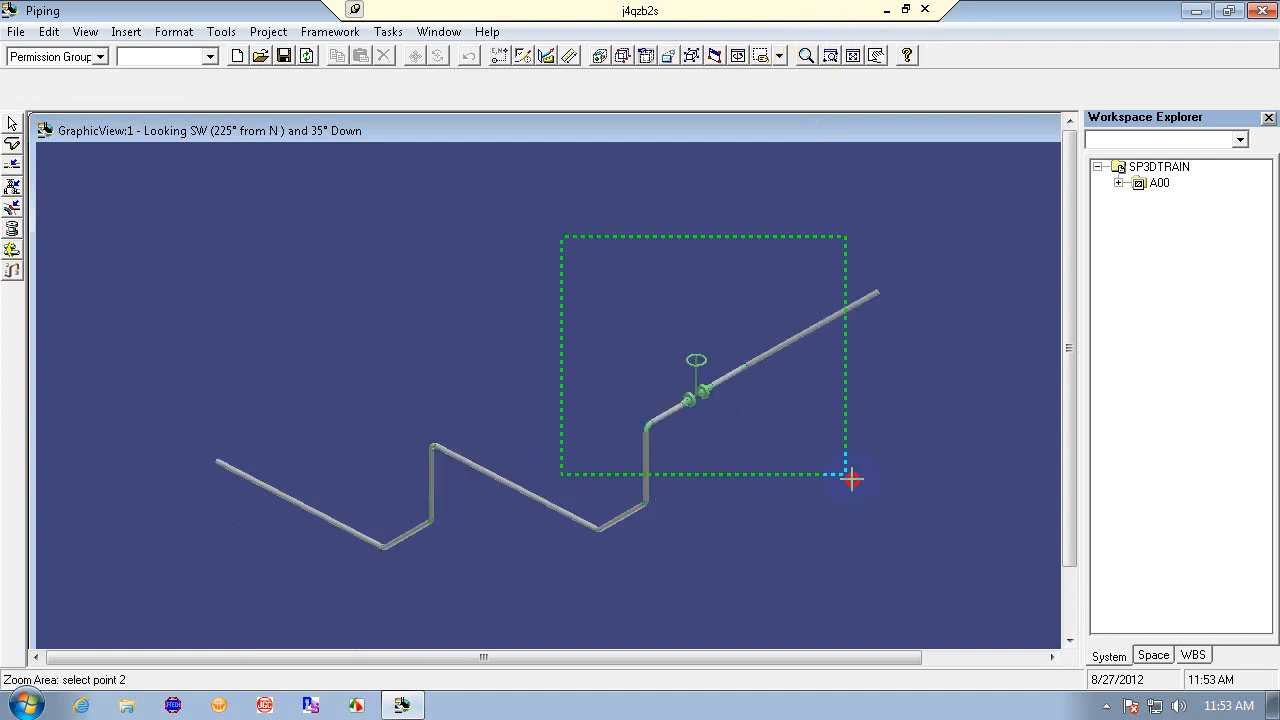
pyautogui.click(851, 478)
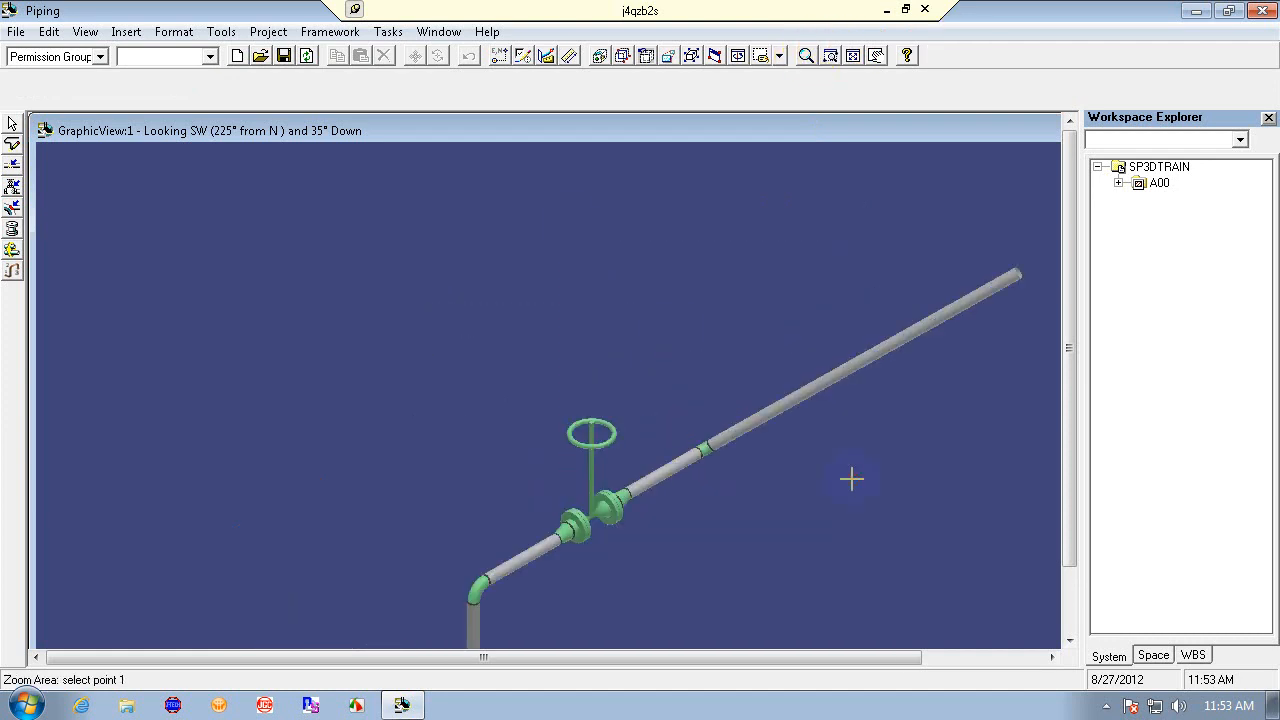
pyautogui.click(1069, 641)
pyautogui.click(1069, 641)
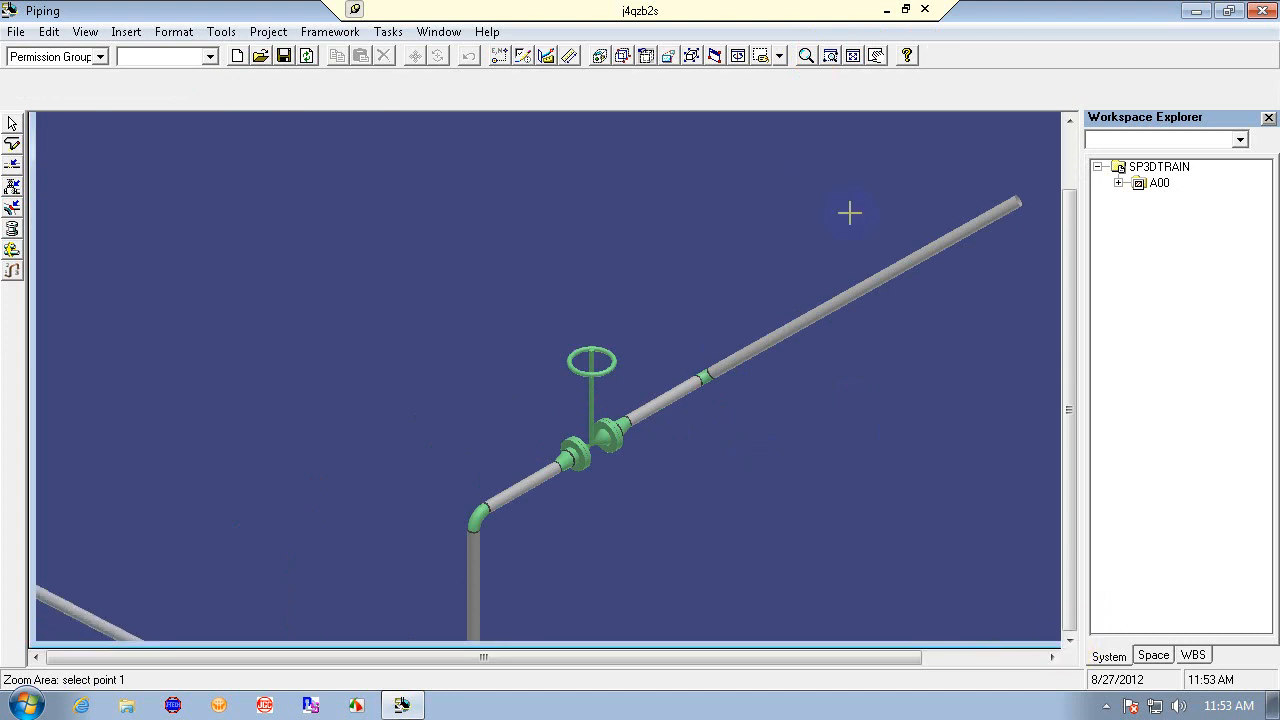
pyautogui.click(806, 55)
pyautogui.moveTo(350, 385); pyautogui.dragTo(466, 513)
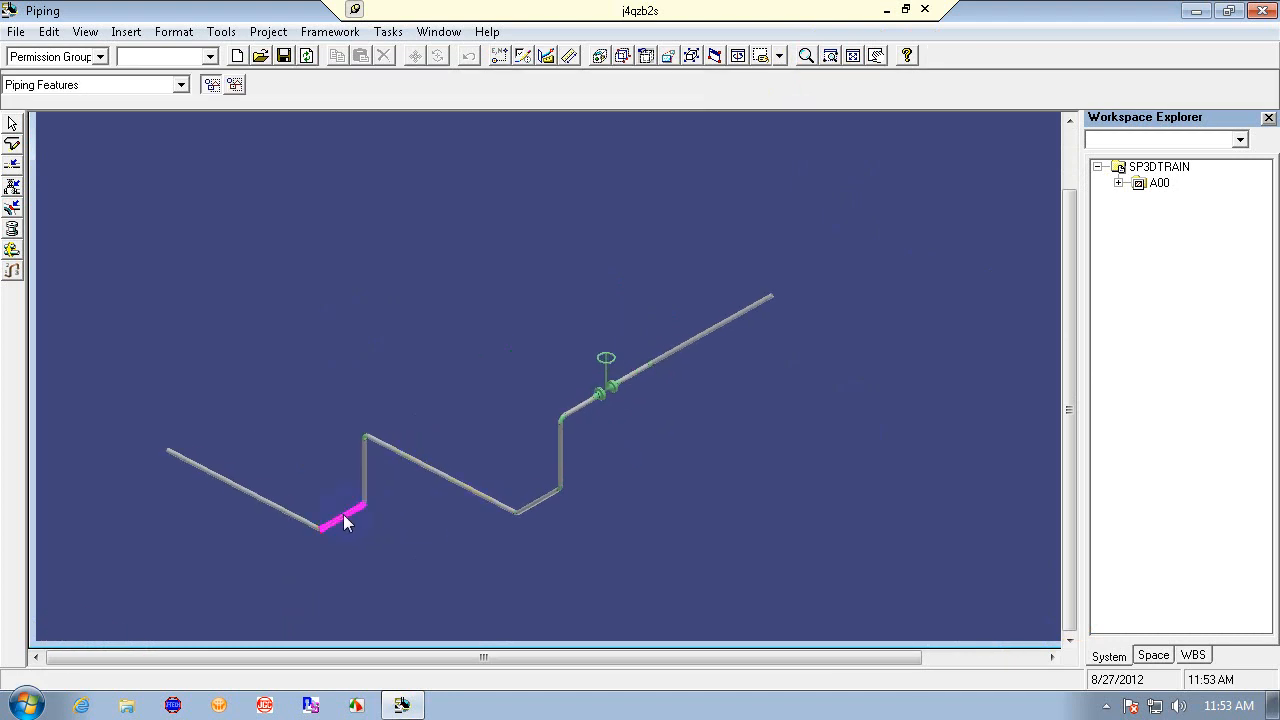
pyautogui.click(703, 333)
pyautogui.click(710, 330)
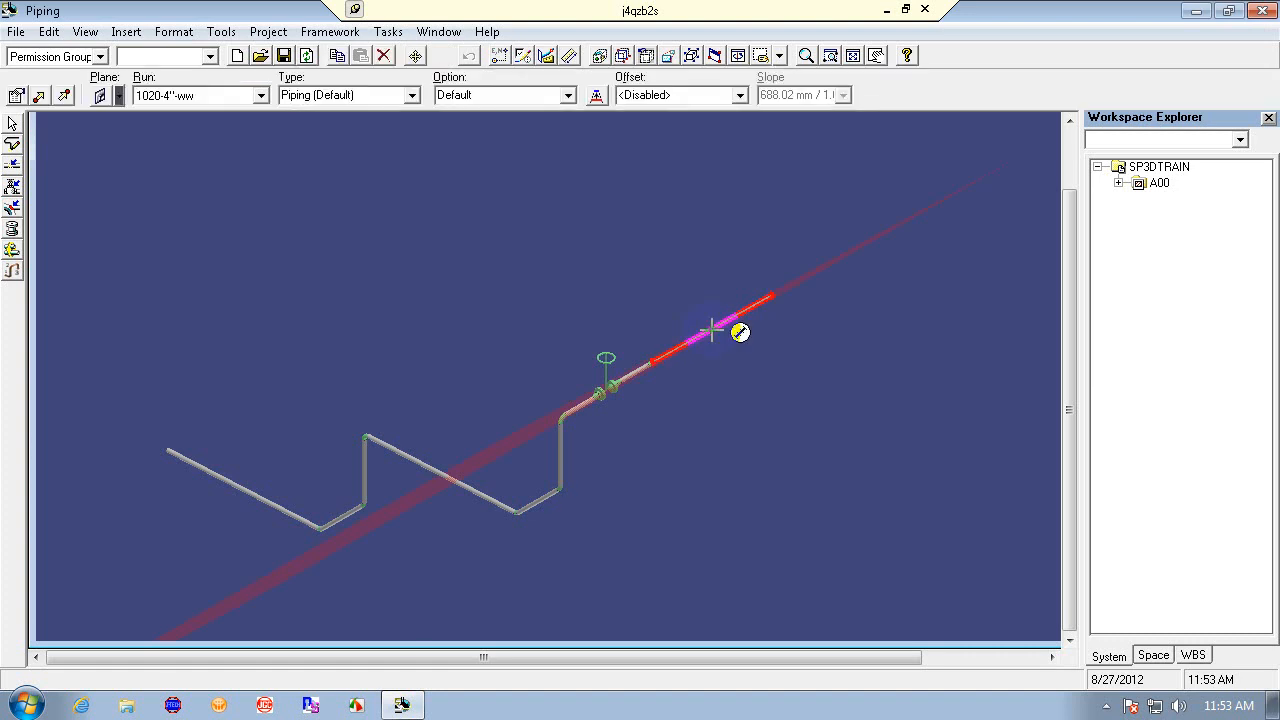
pyautogui.press('Escape')
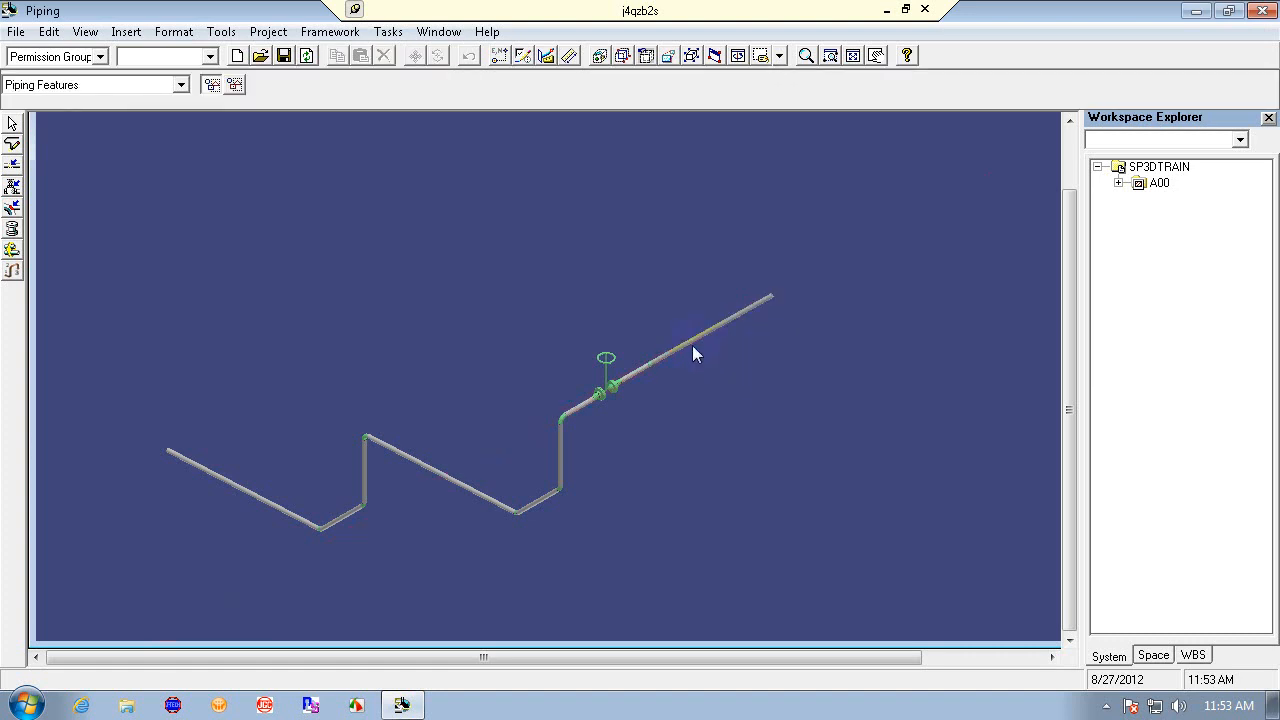
# - Try routing a branch pipe off the existing run as a new pipe run sloping up from the low point, then undo it
pyautogui.click(12, 144)
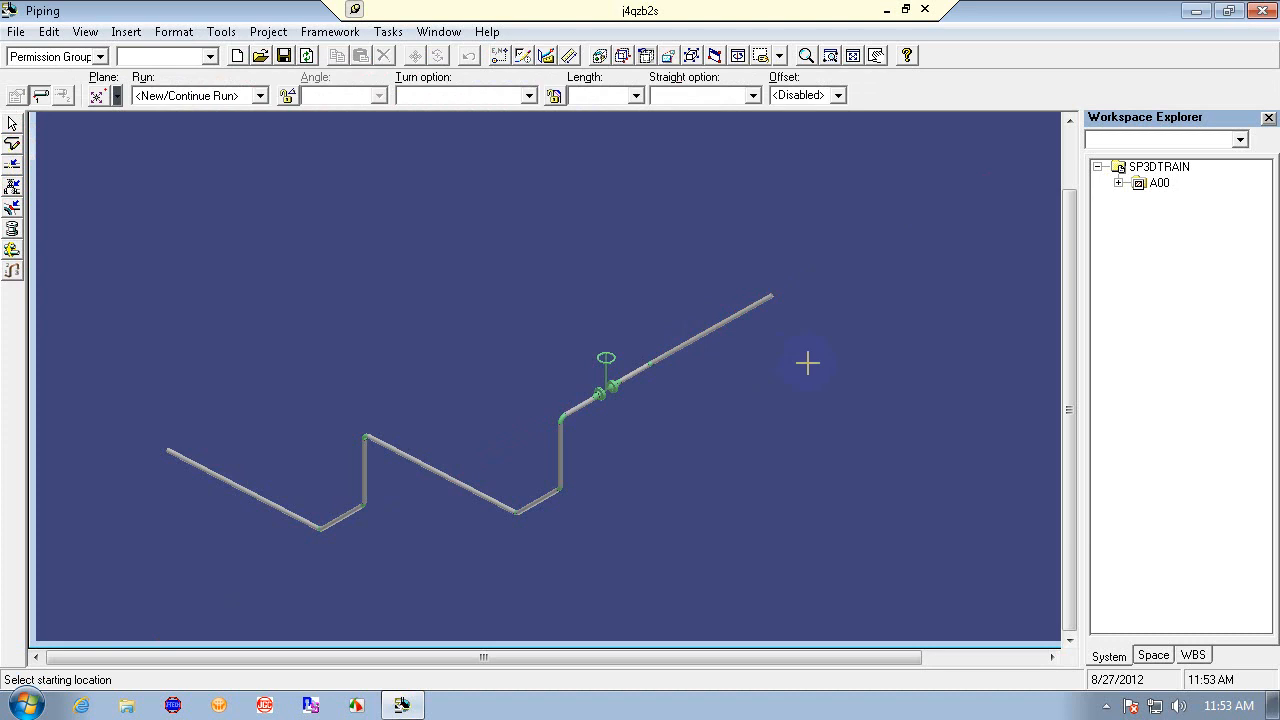
pyautogui.click(706, 330)
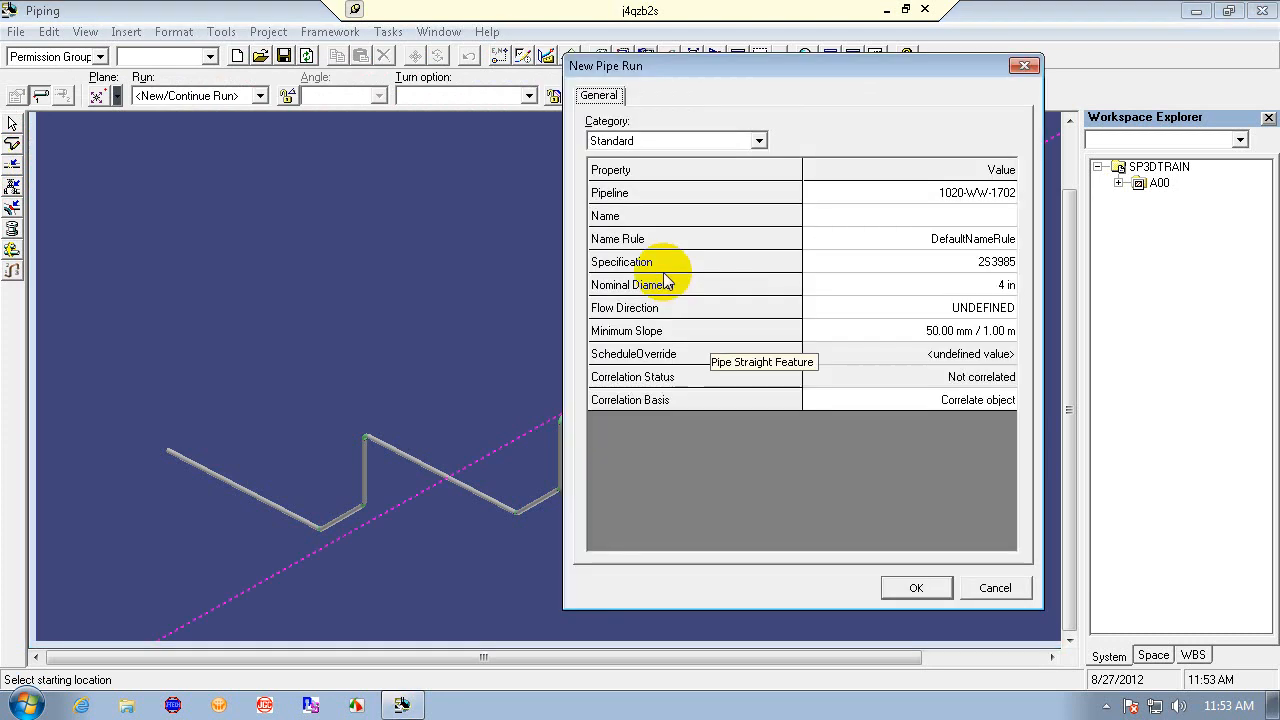
pyautogui.click(916, 589)
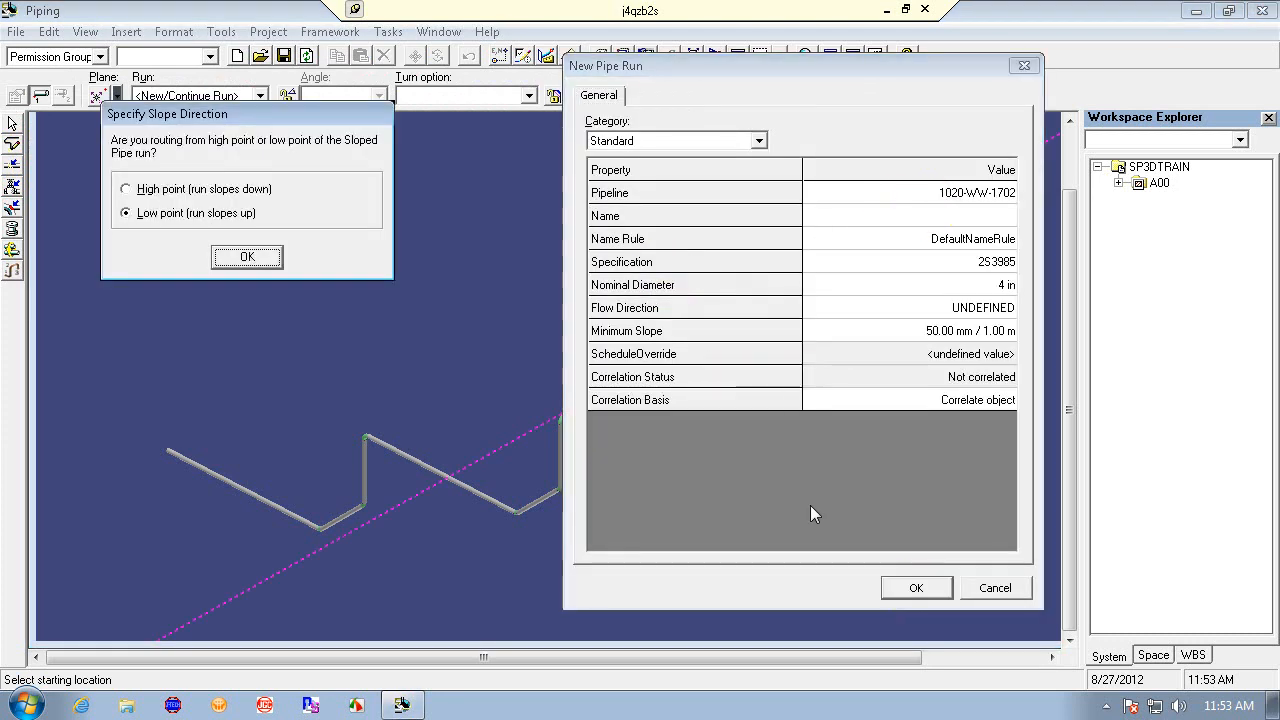
pyautogui.click(250, 260)
pyautogui.click(413, 258)
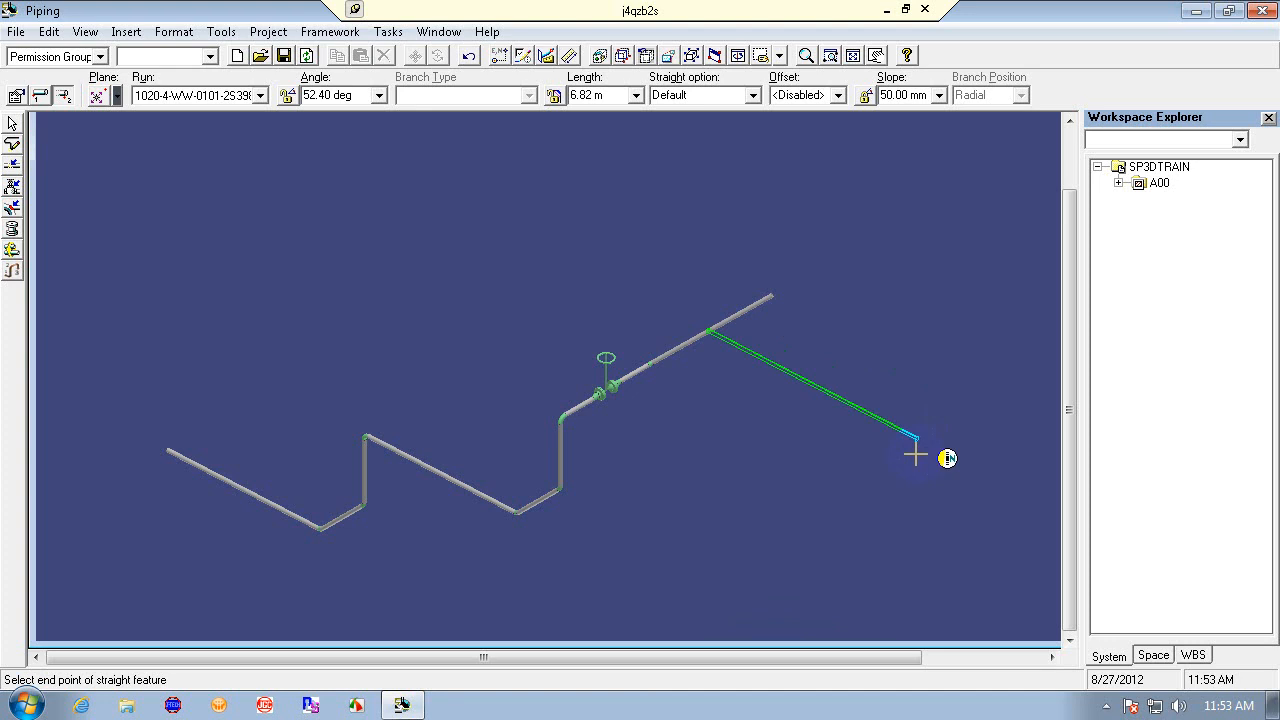
pyautogui.click(915, 455)
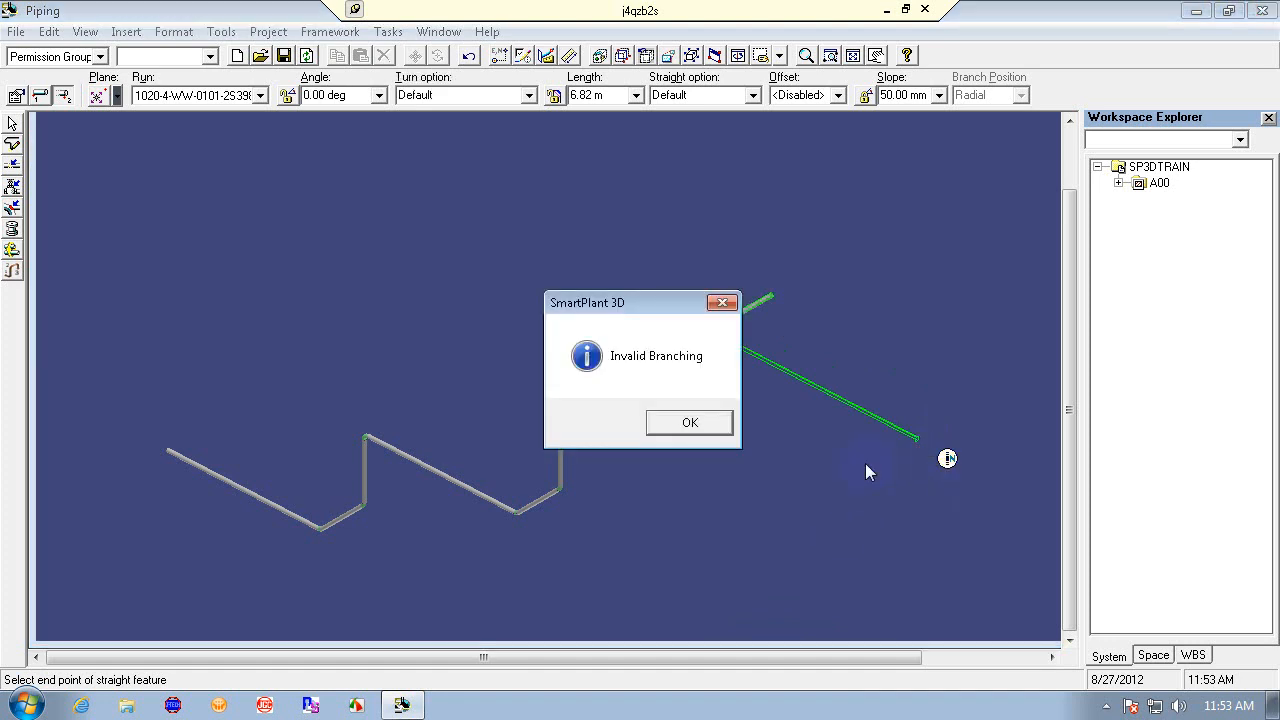
pyautogui.click(710, 430)
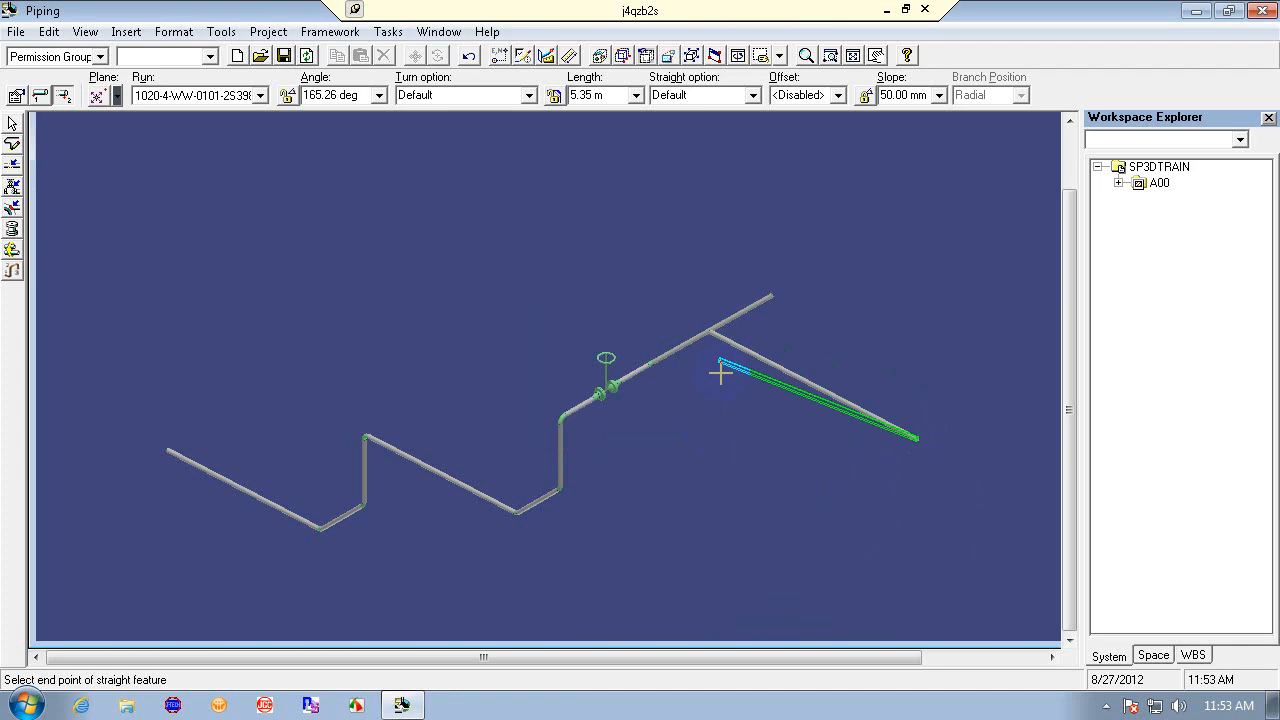
pyautogui.rightClick(730, 382)
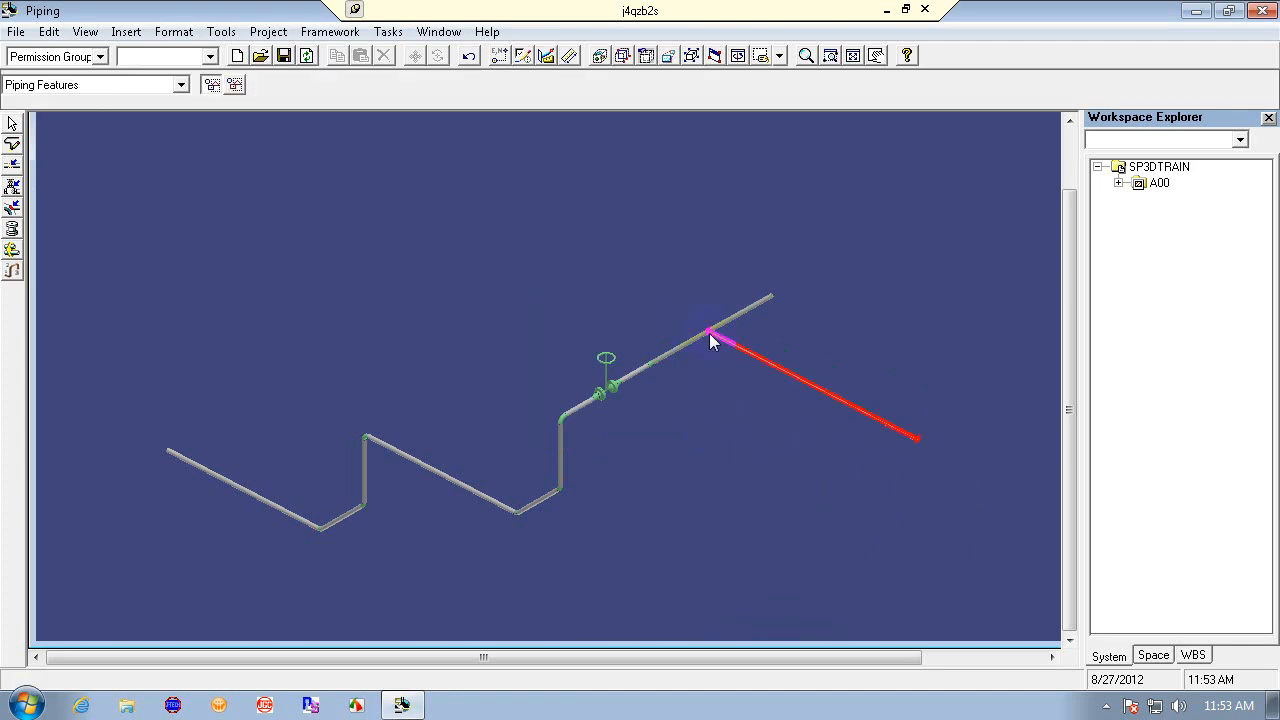
pyautogui.click(469, 56)
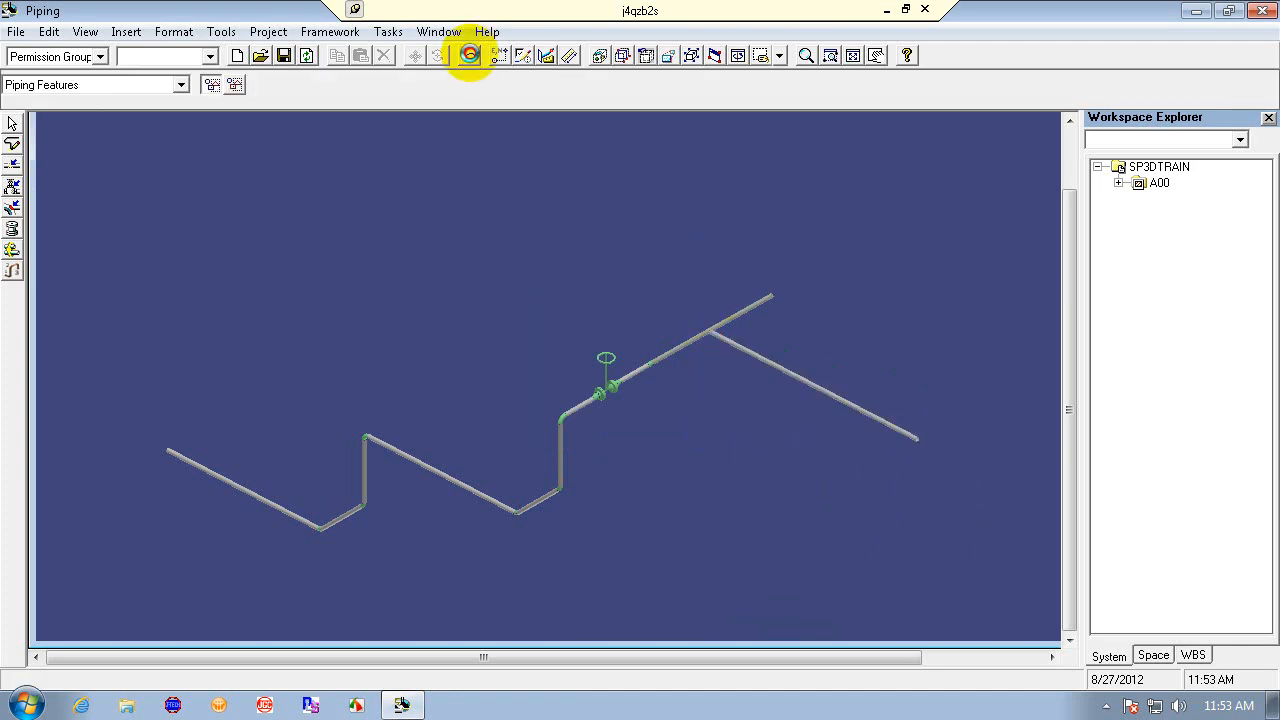
pyautogui.click(806, 55)
pyautogui.click(687, 341)
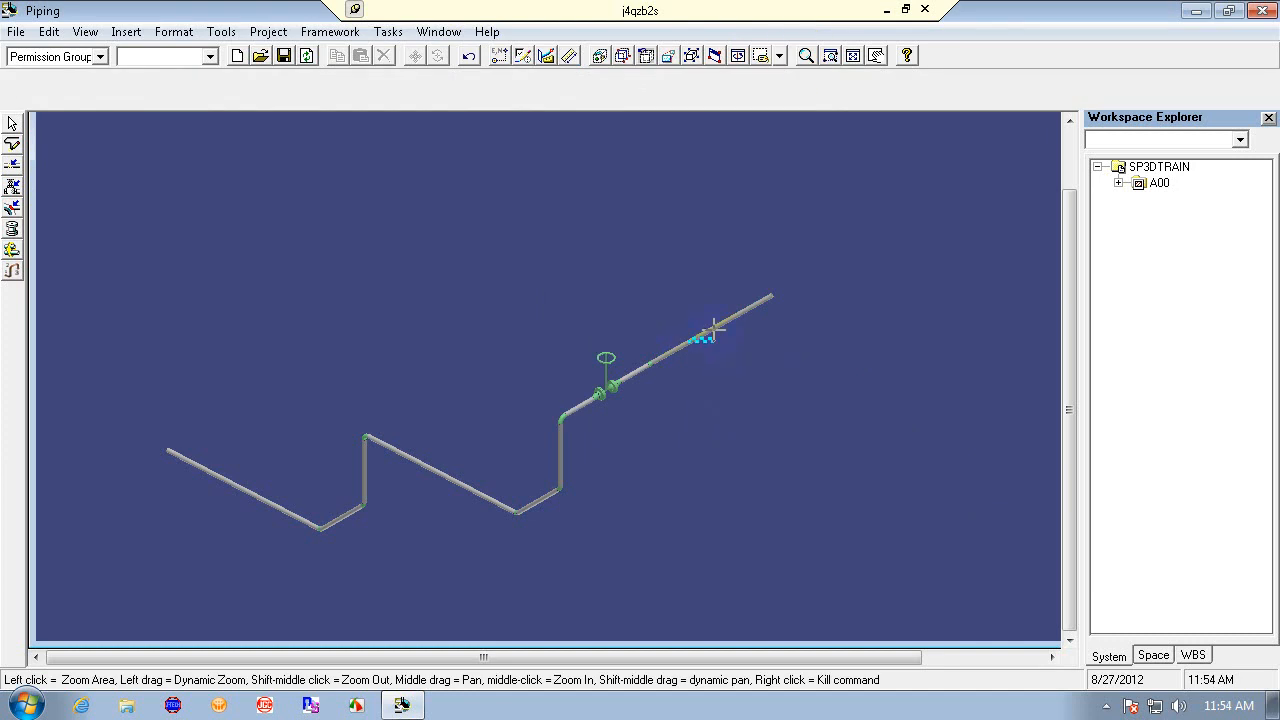
pyautogui.rightClick(792, 358)
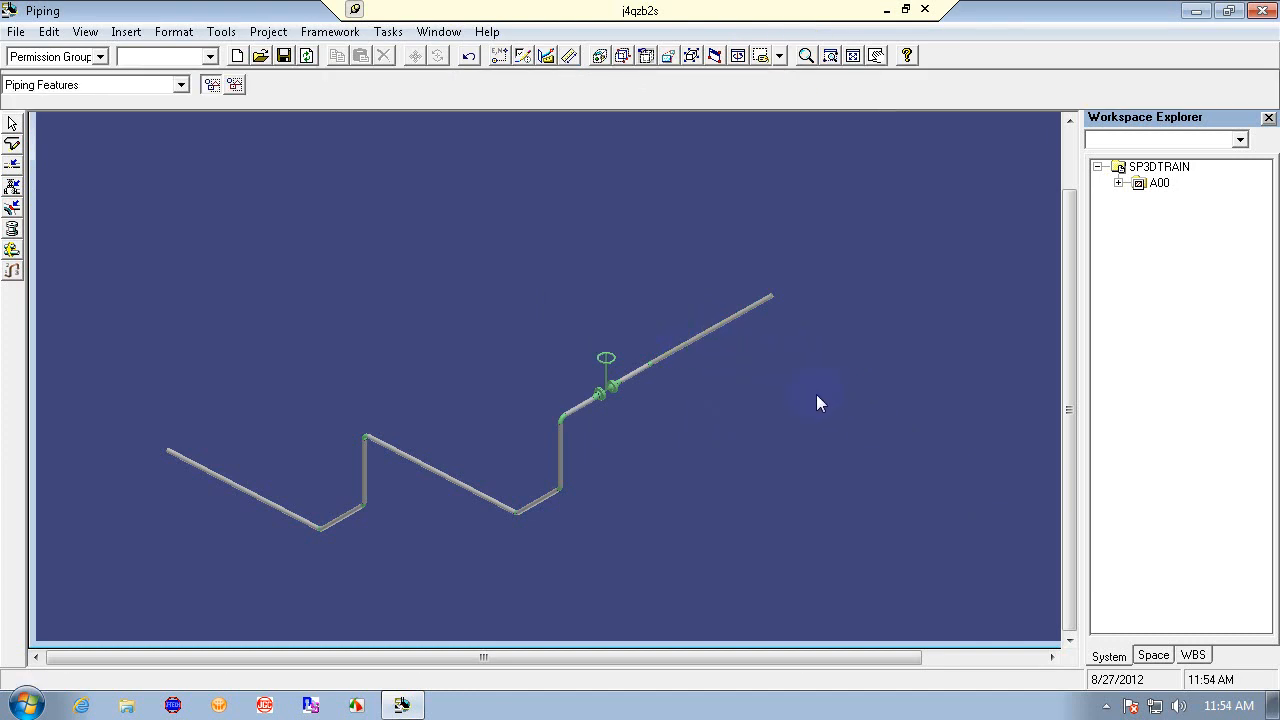
# - Redefine the workspace using the saved TRAIN-2 filter and fit the view to the model
pyautogui.click(16, 31)
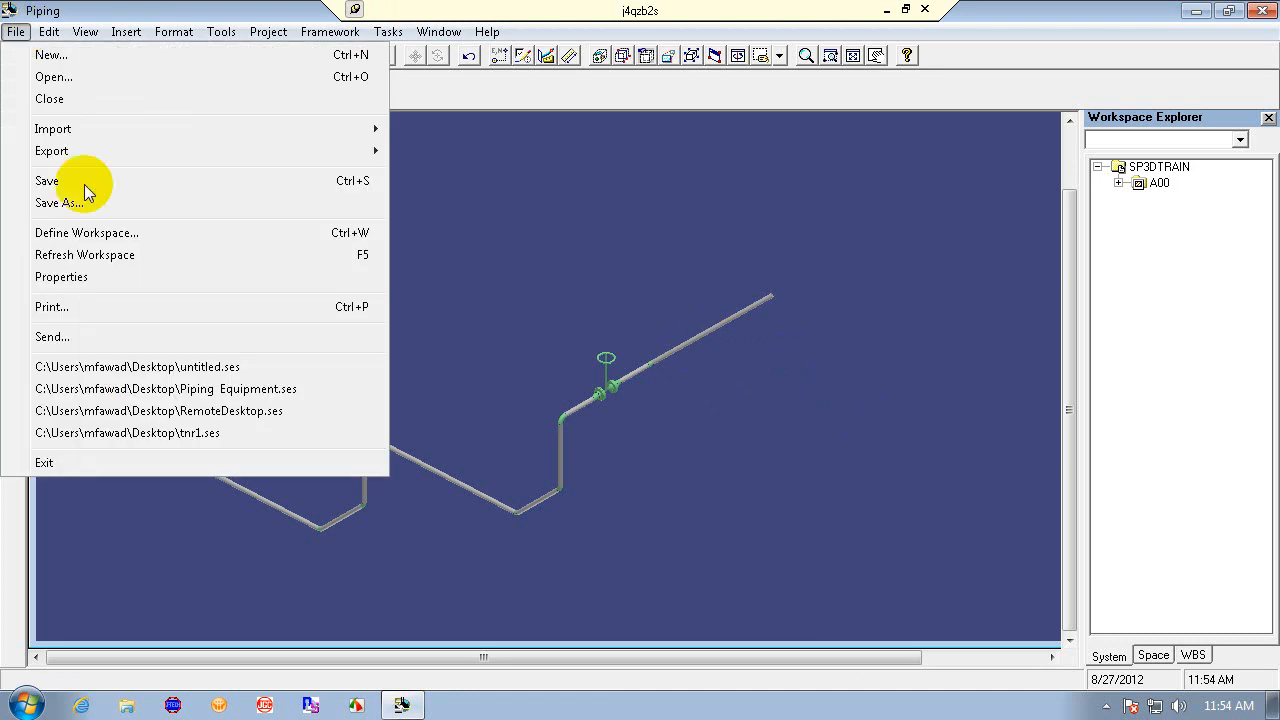
pyautogui.click(123, 231)
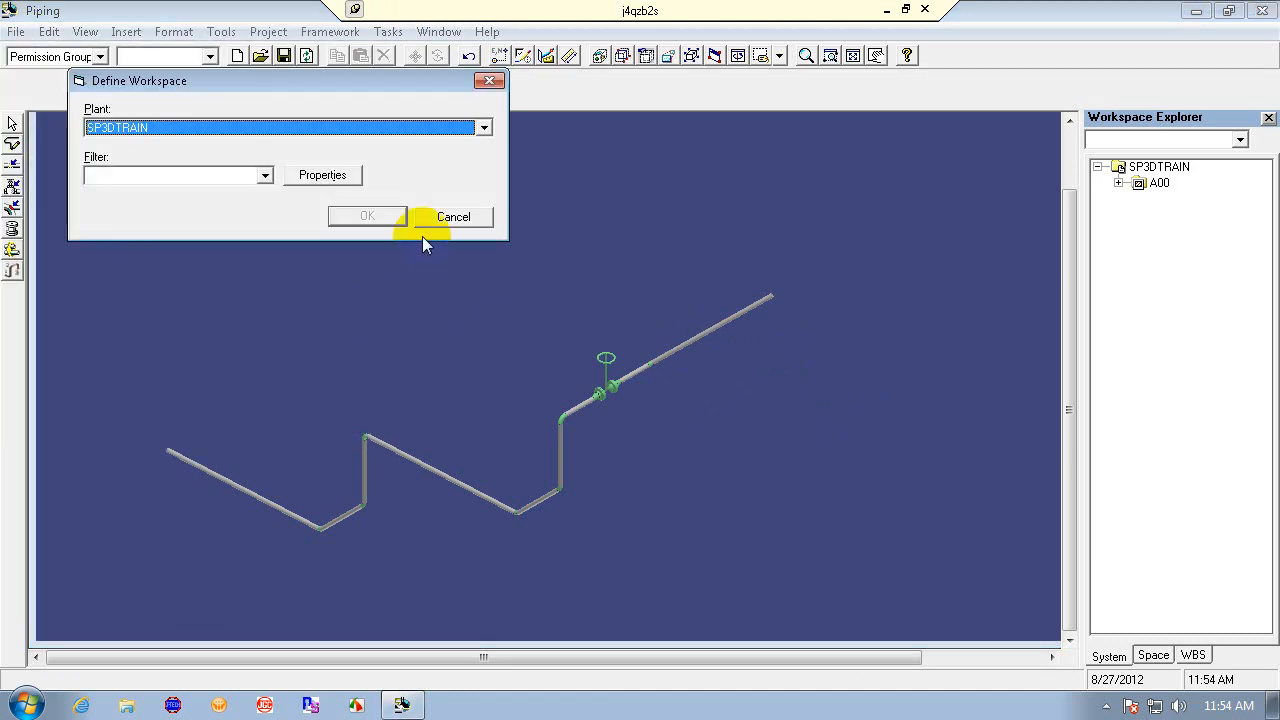
pyautogui.click(265, 175)
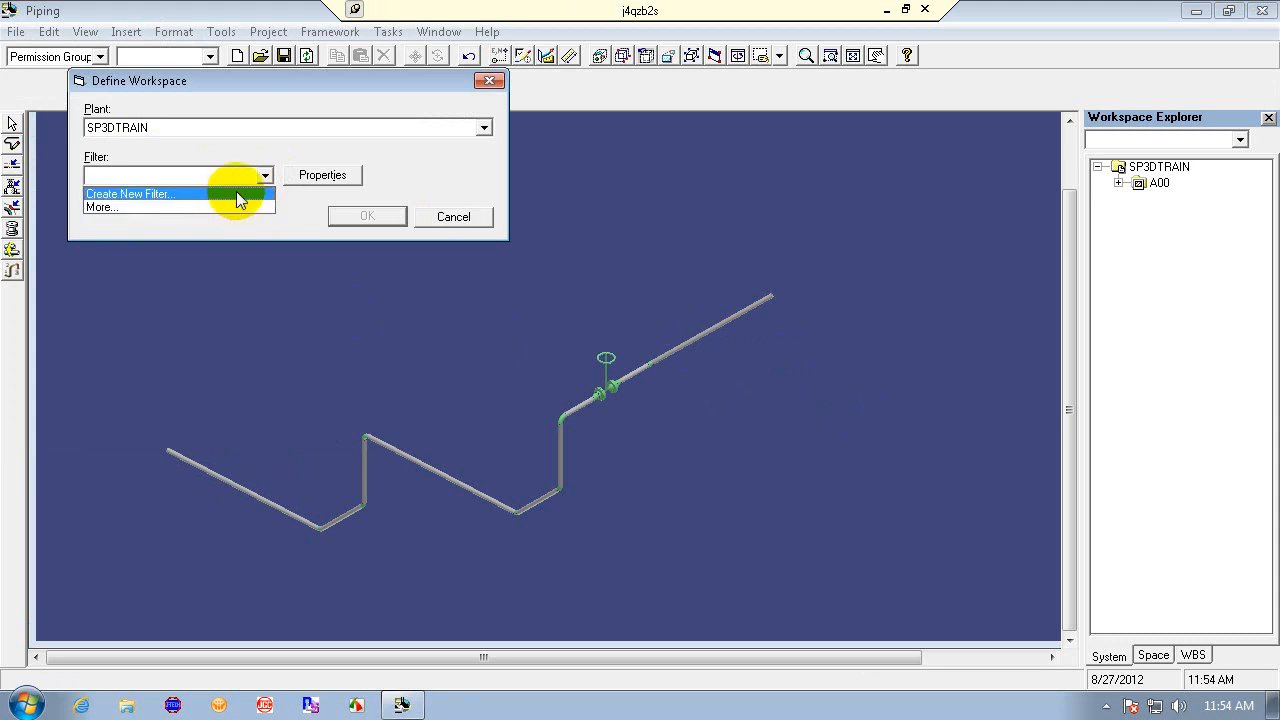
pyautogui.click(232, 207)
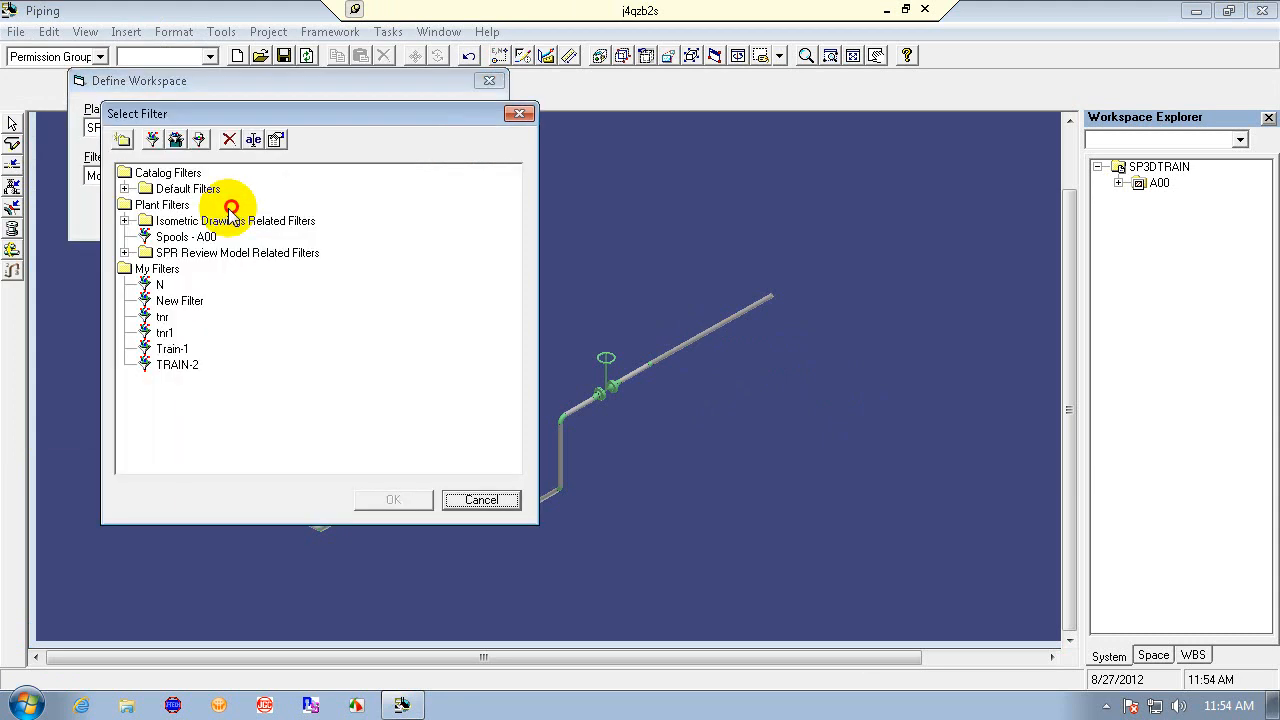
pyautogui.click(178, 350)
pyautogui.click(392, 500)
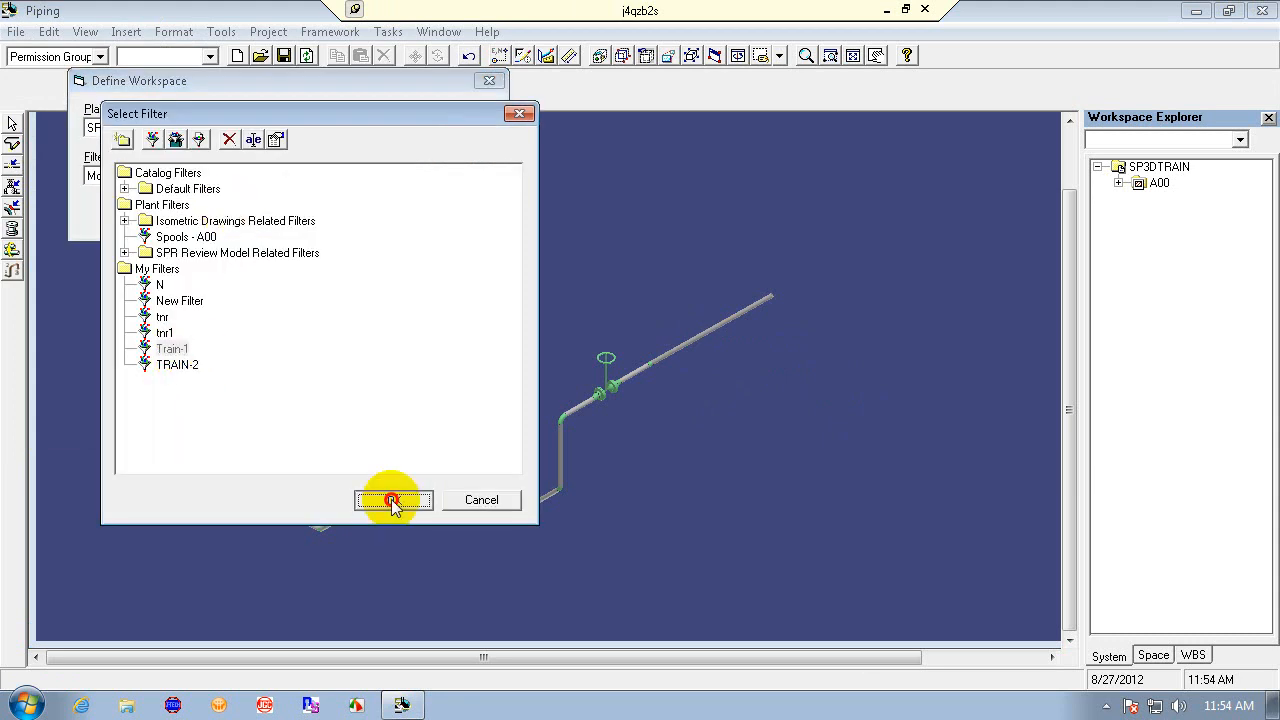
pyautogui.click(352, 217)
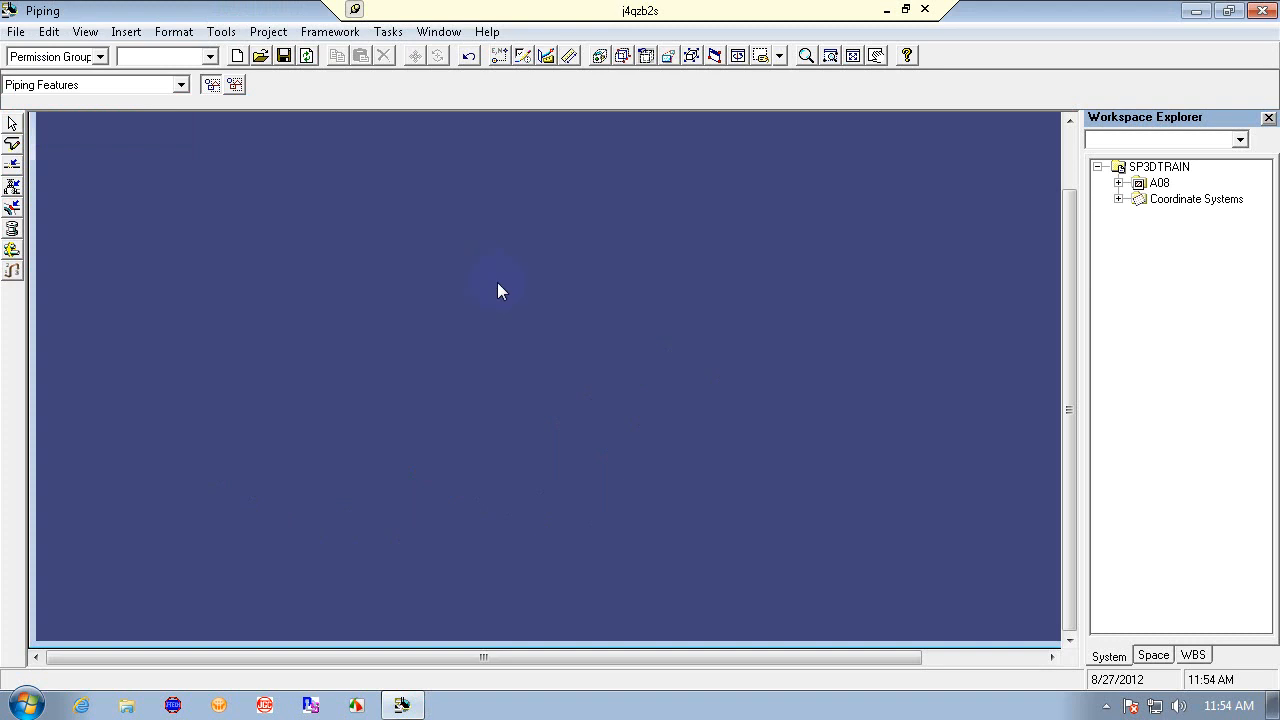
pyautogui.click(852, 55)
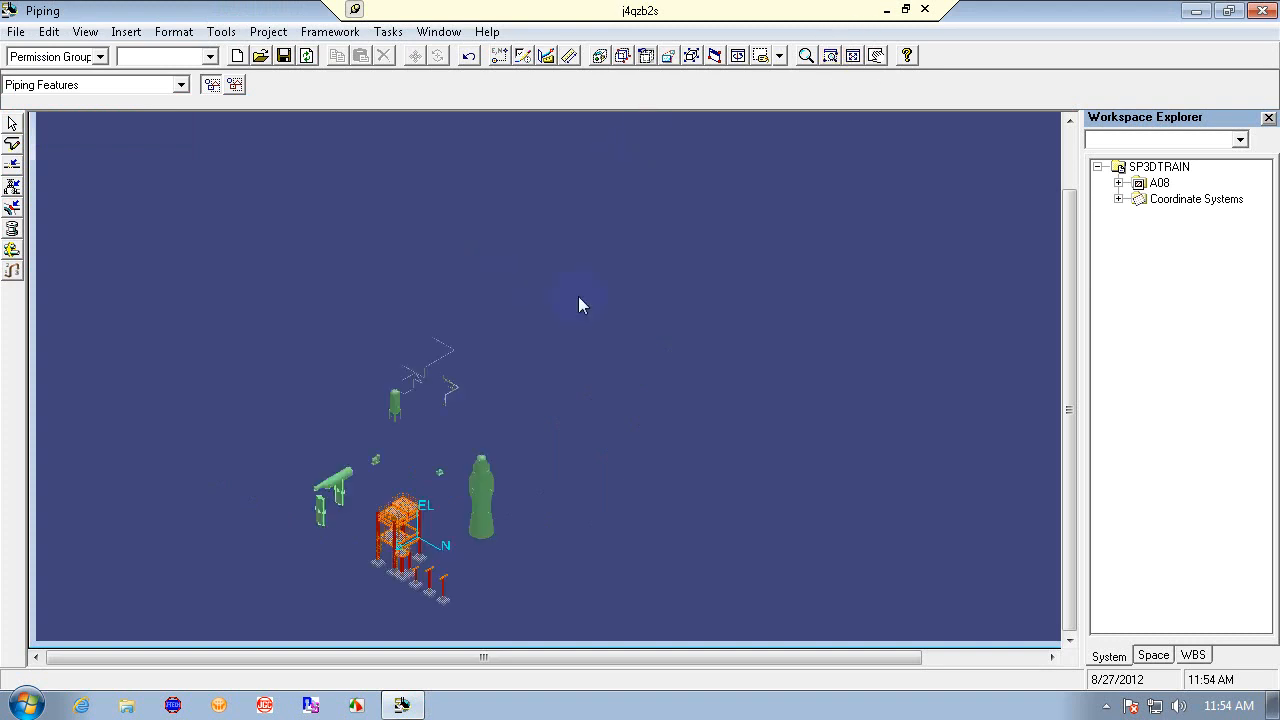
# - Turn on PinPoint and set its coordinate system to CS_08 from the workspace coordinate systems
pyautogui.click(210, 56)
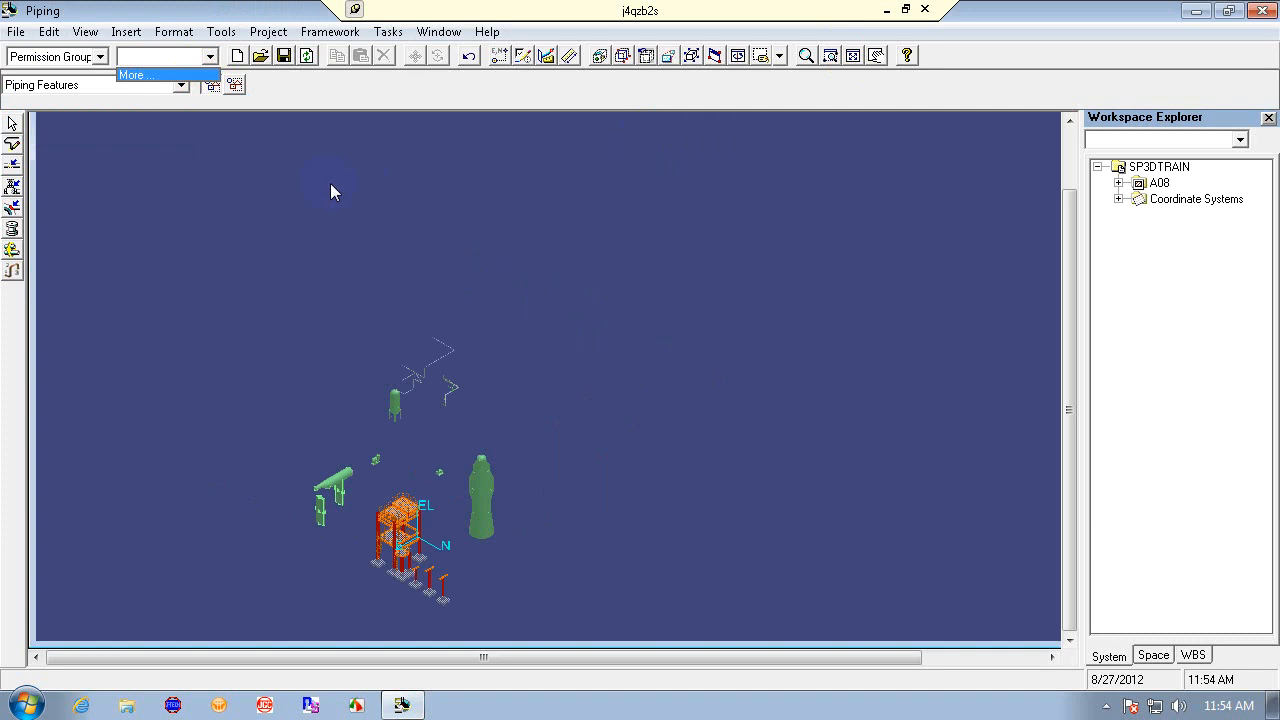
pyautogui.click(24, 122)
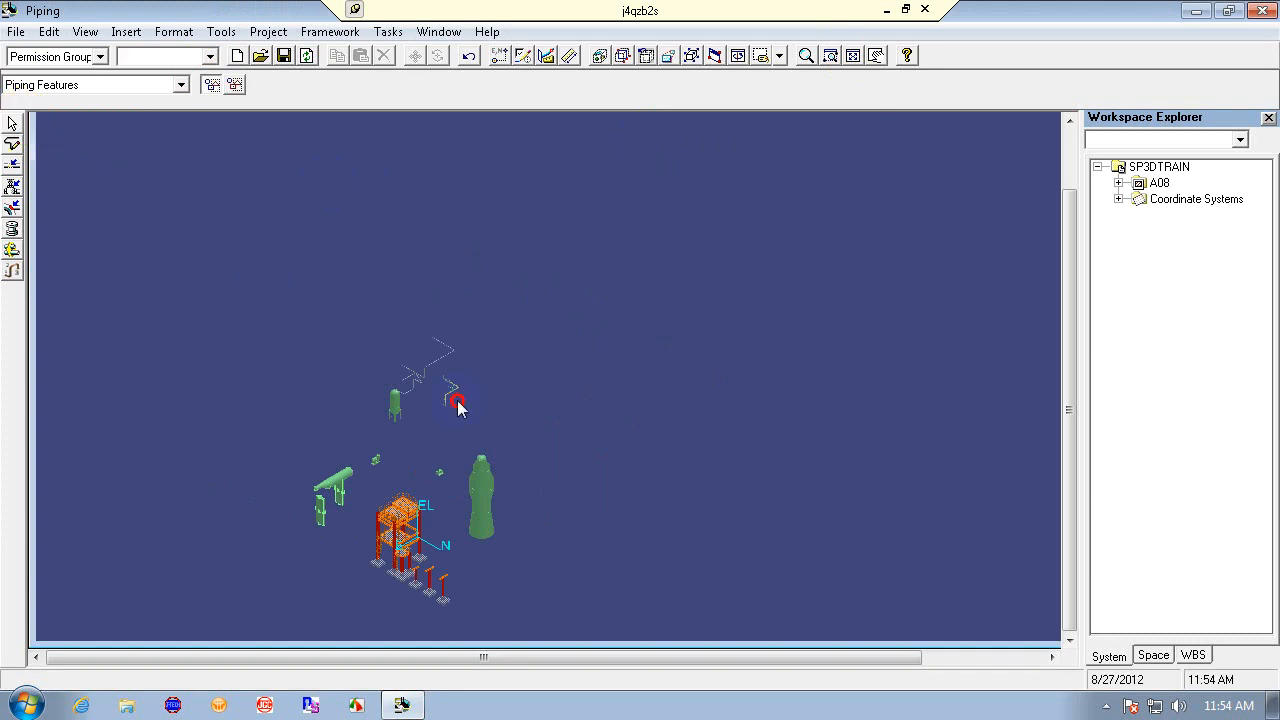
pyautogui.click(499, 55)
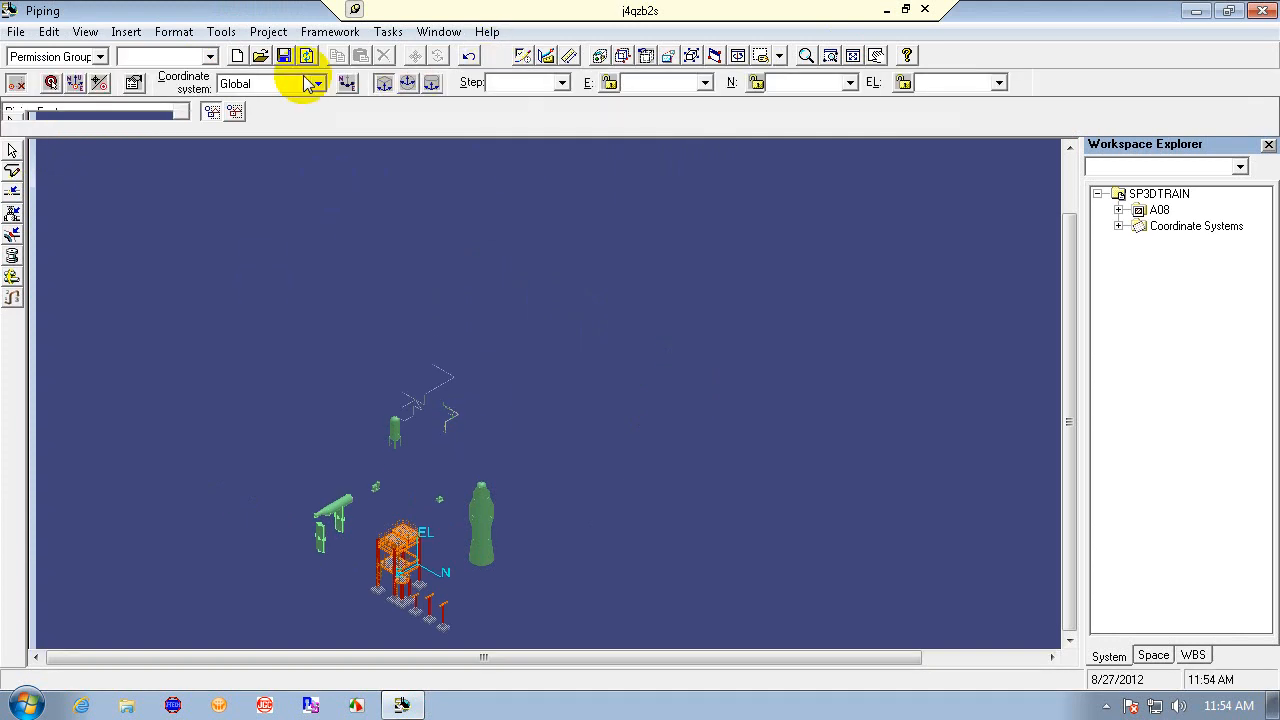
pyautogui.click(320, 83)
pyautogui.click(300, 127)
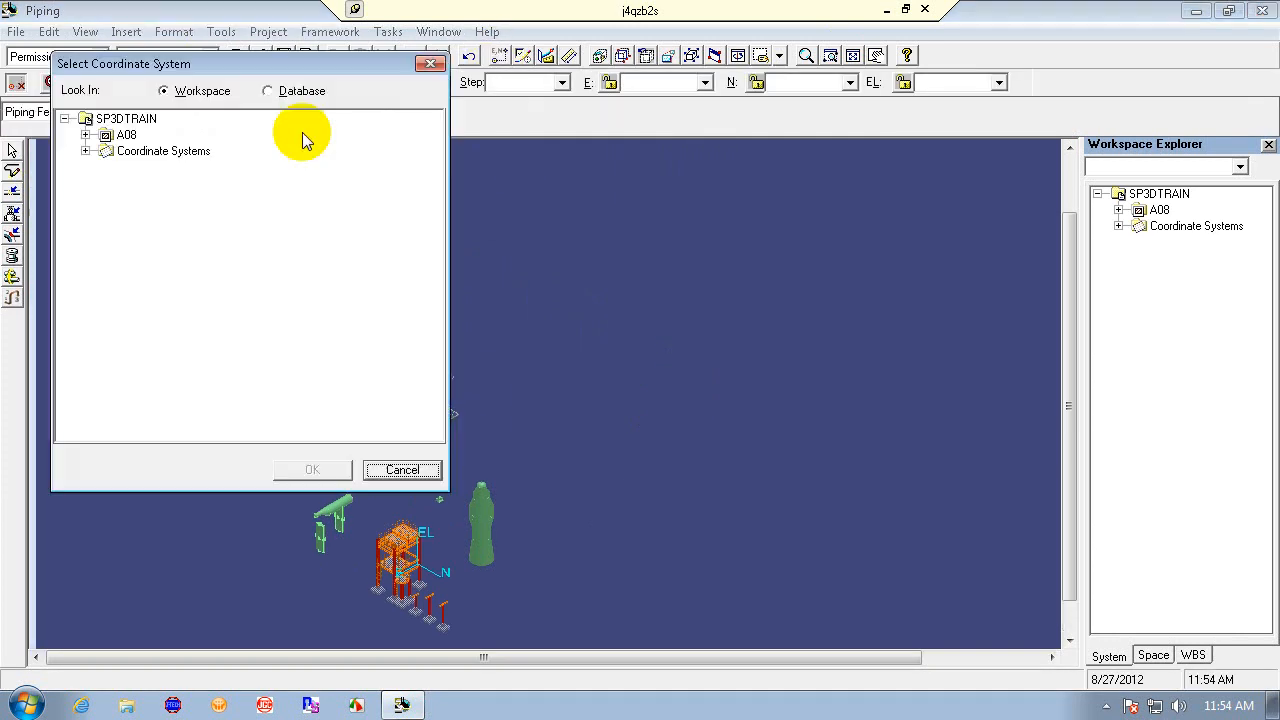
pyautogui.click(86, 151)
pyautogui.click(152, 167)
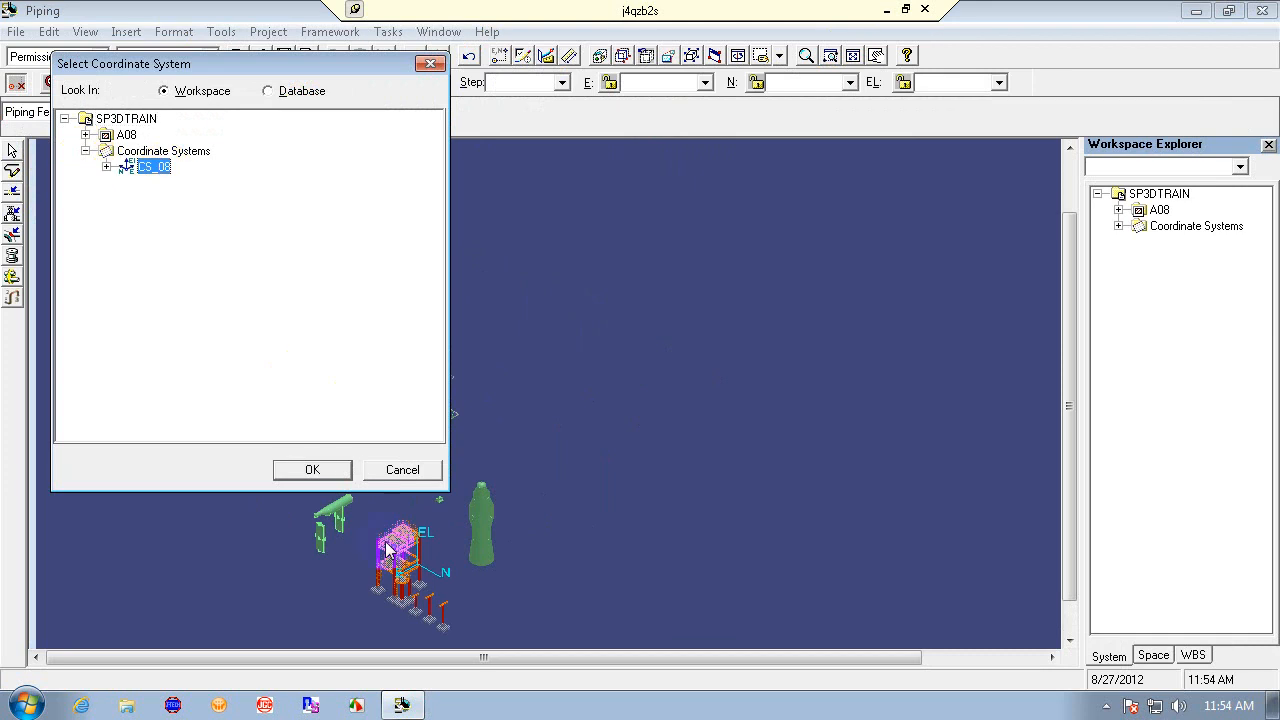
pyautogui.click(312, 469)
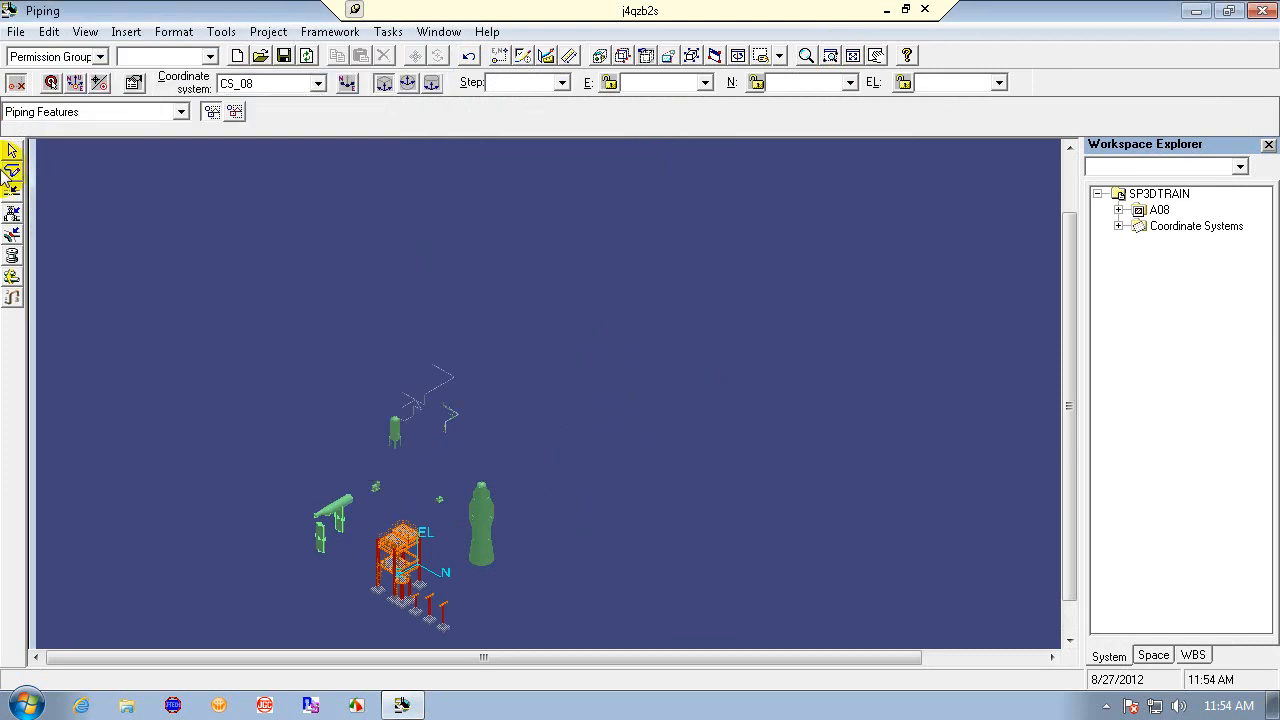
# - Zoom in twice onto the pipe run carrying the valves
pyautogui.click(834, 54)
pyautogui.click(330, 340)
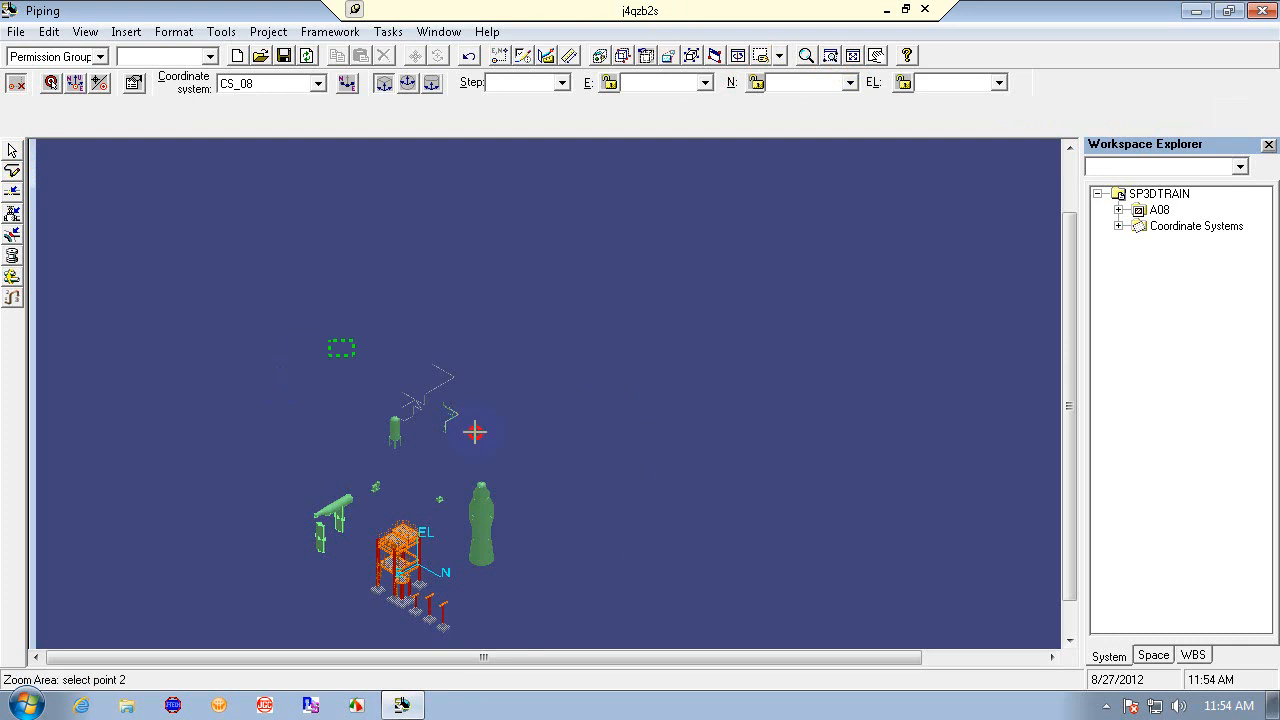
pyautogui.click(496, 468)
pyautogui.click(566, 277)
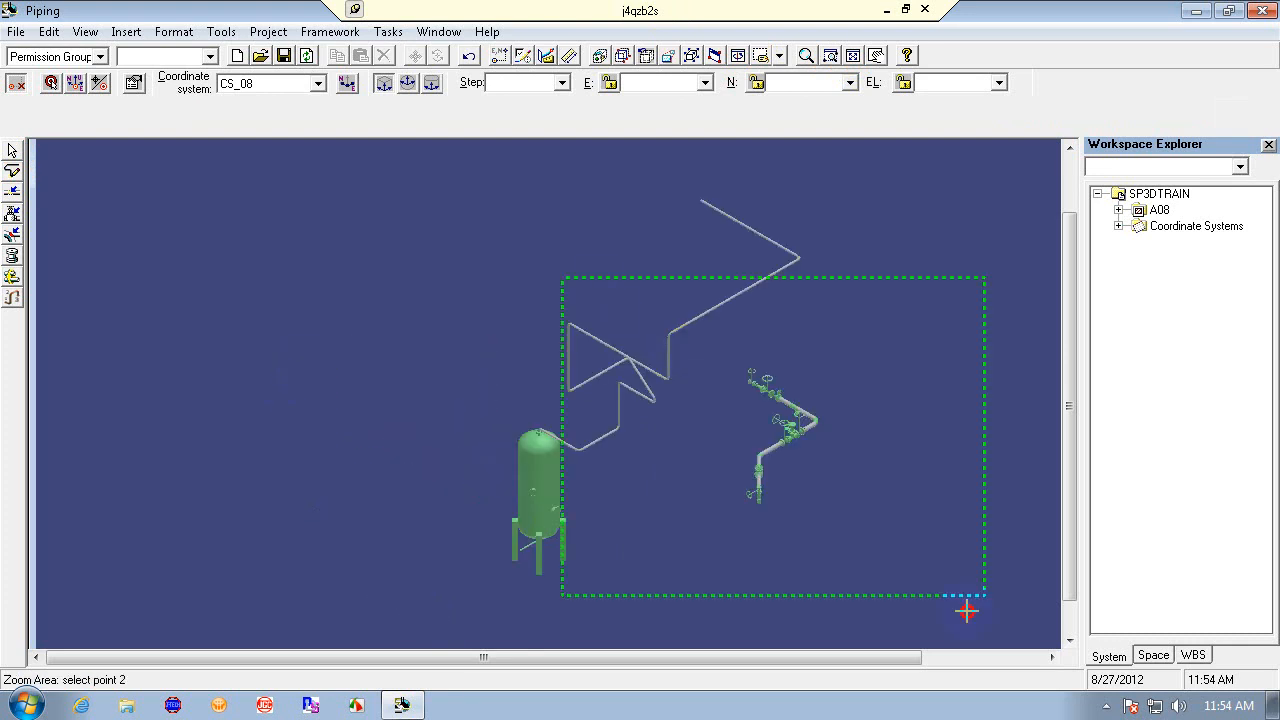
pyautogui.click(957, 618)
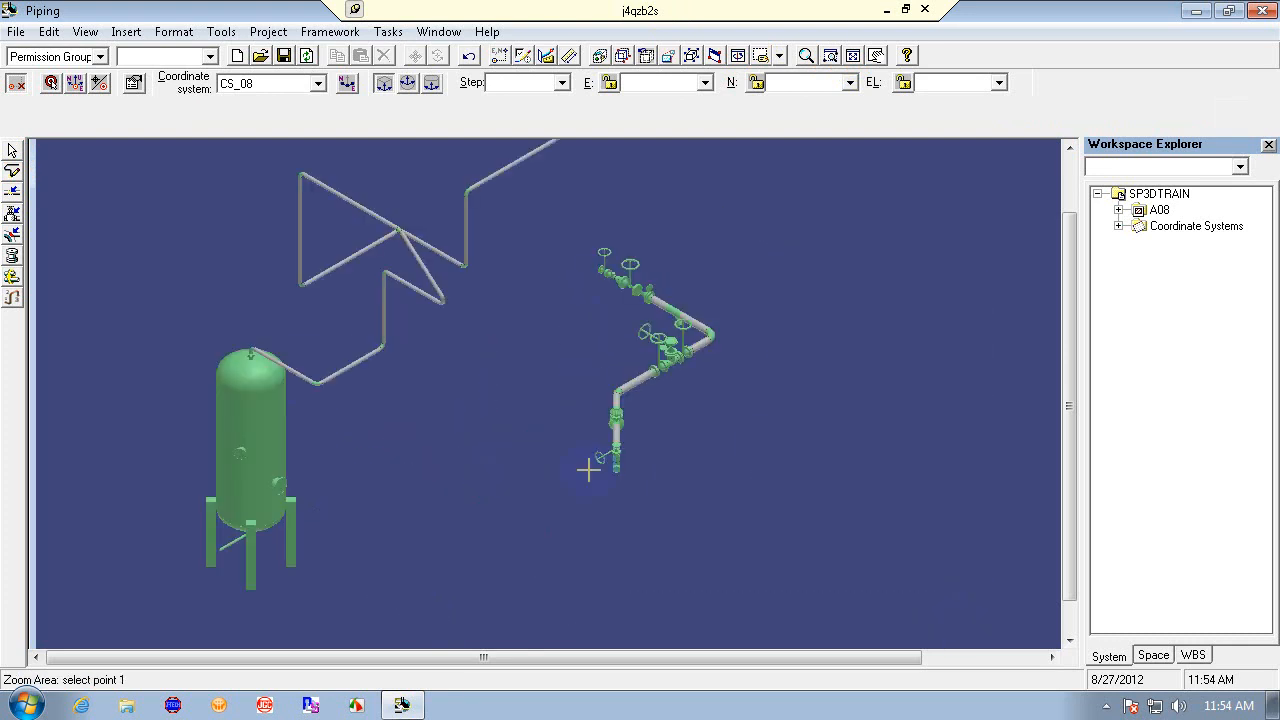
# - Tile the graphic view window vertically and fit the view to the whole model
pyautogui.click(691, 55)
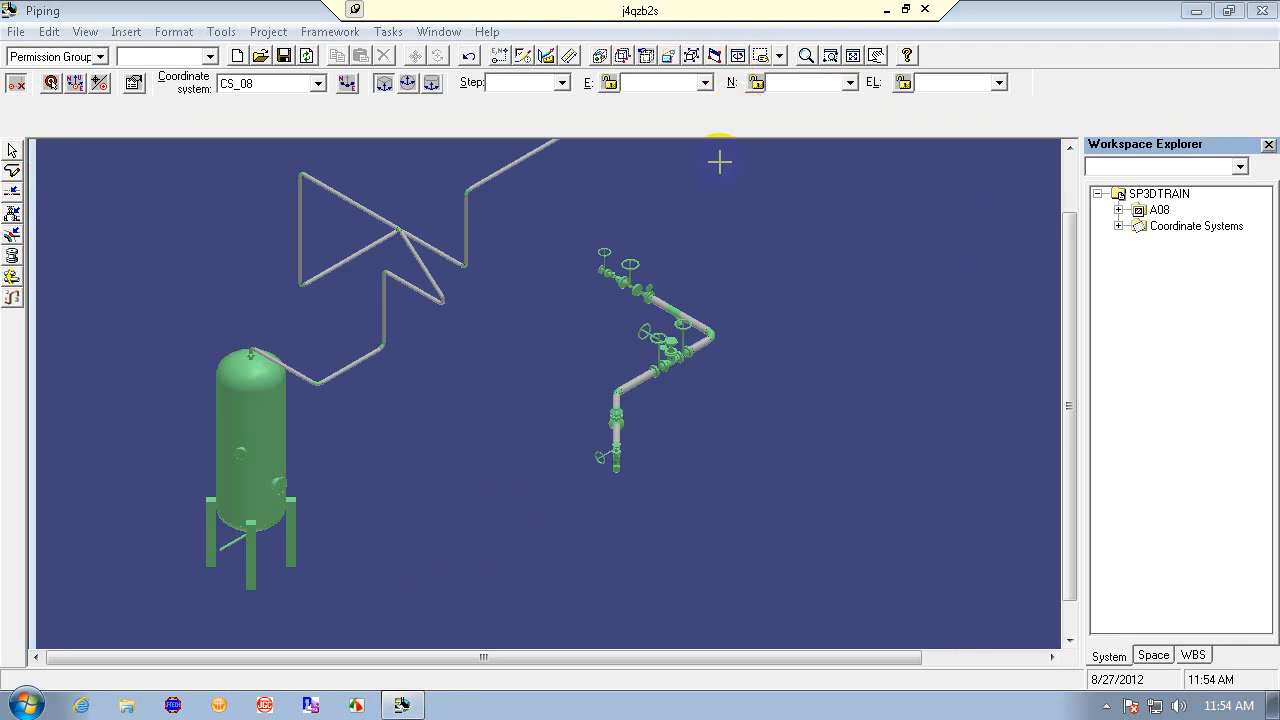
pyautogui.click(691, 55)
pyautogui.click(907, 323)
pyautogui.click(1228, 10)
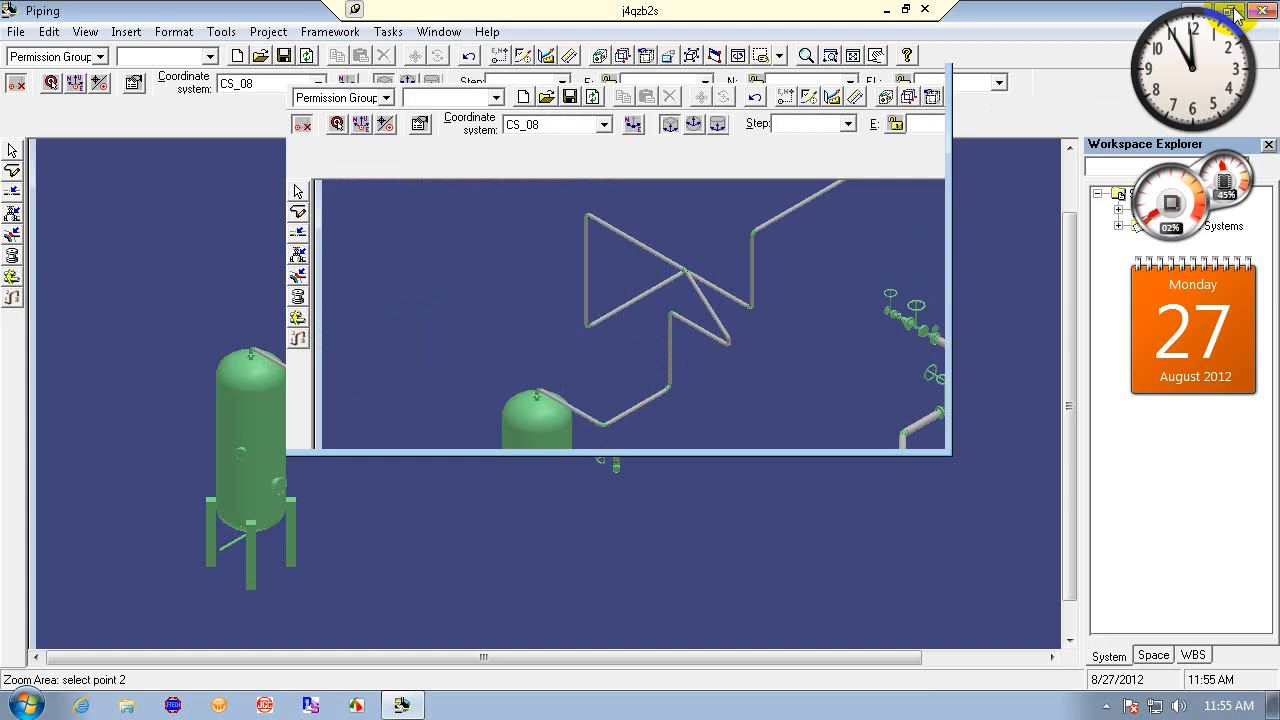
pyautogui.click(895, 51)
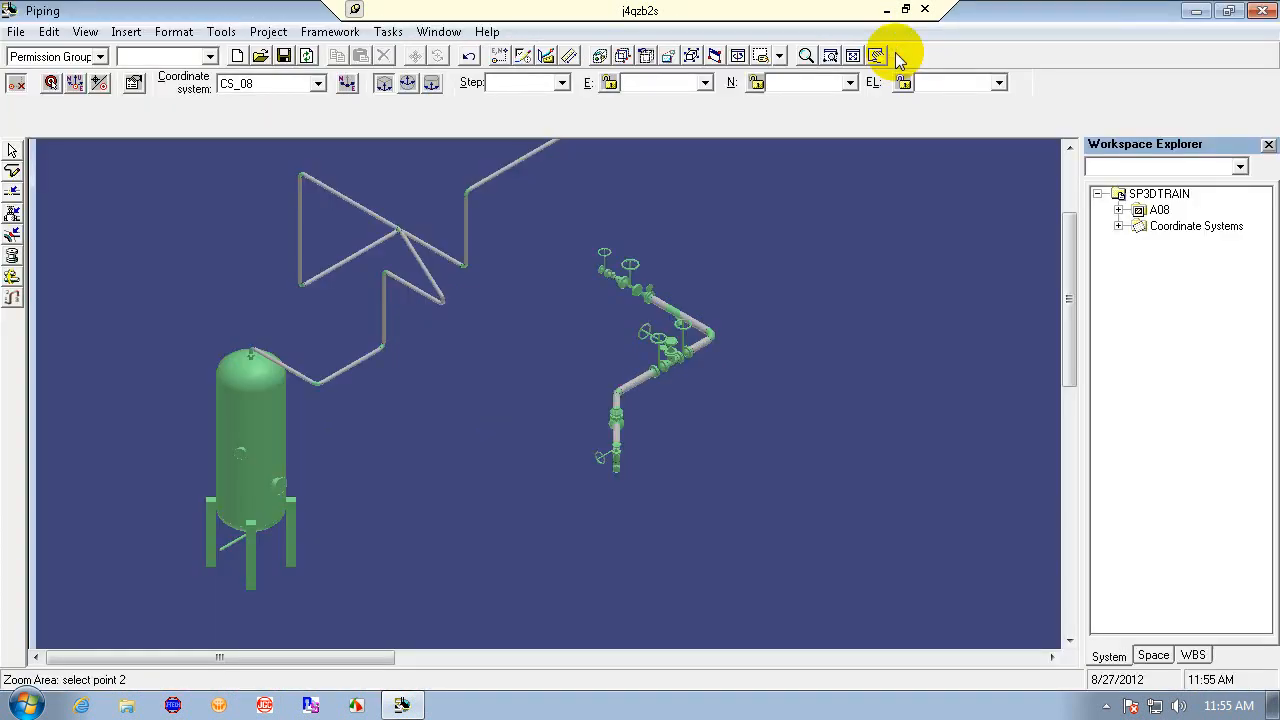
pyautogui.click(438, 33)
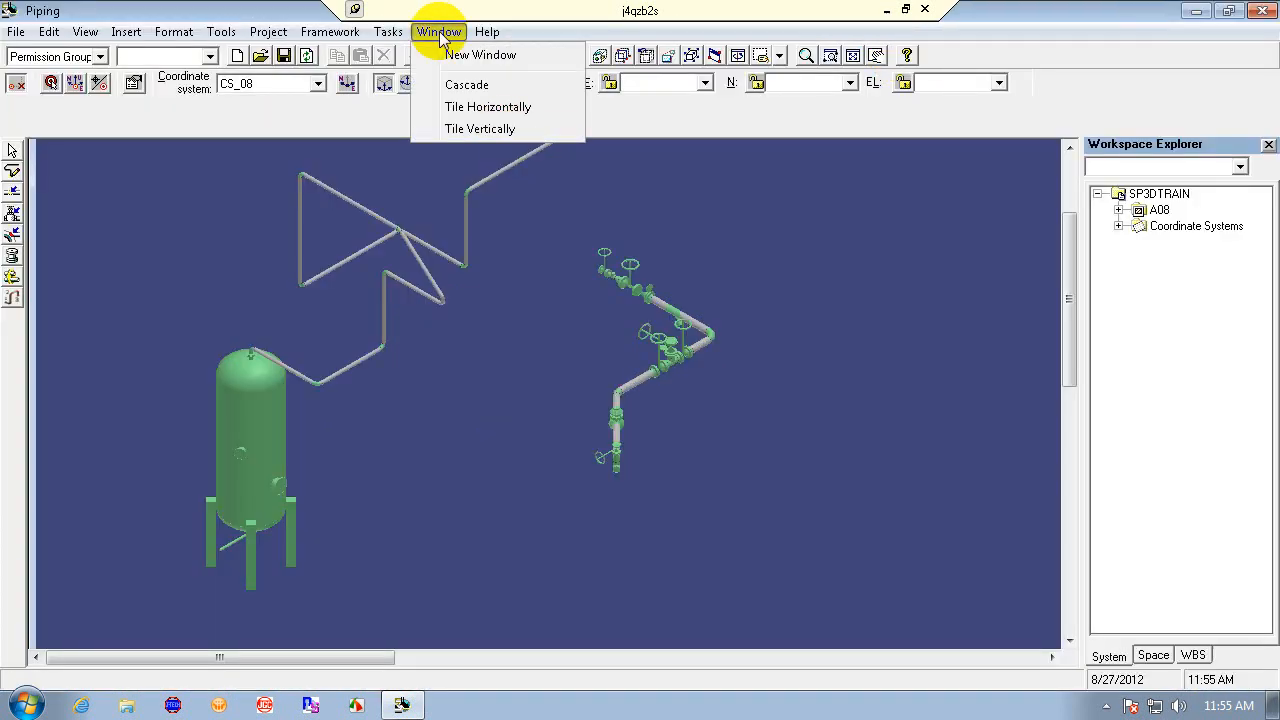
pyautogui.click(503, 135)
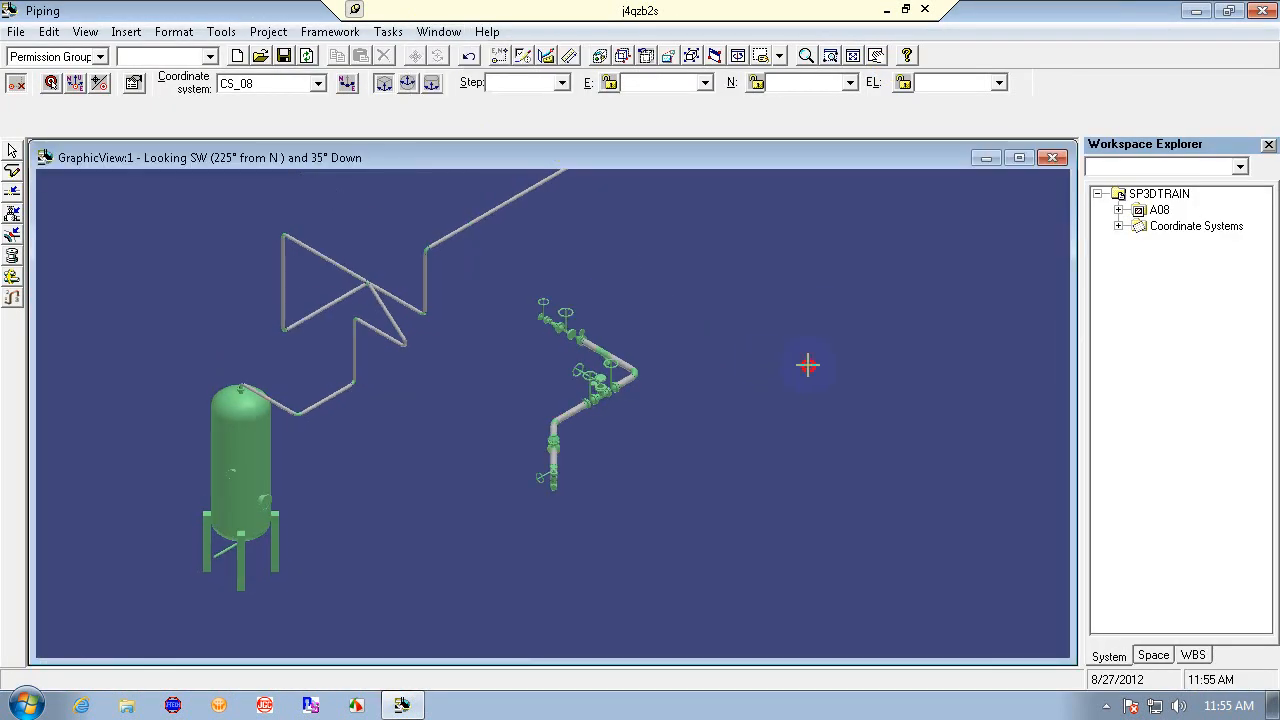
pyautogui.click(852, 55)
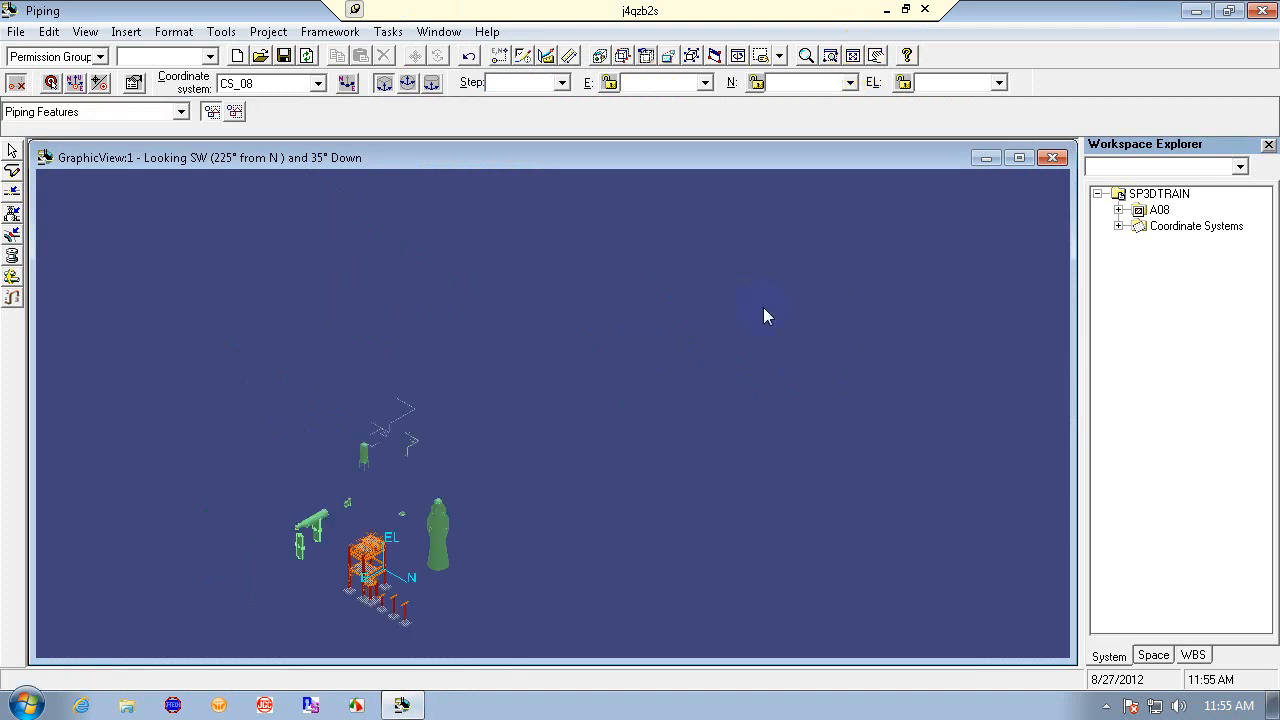
pyautogui.click(691, 57)
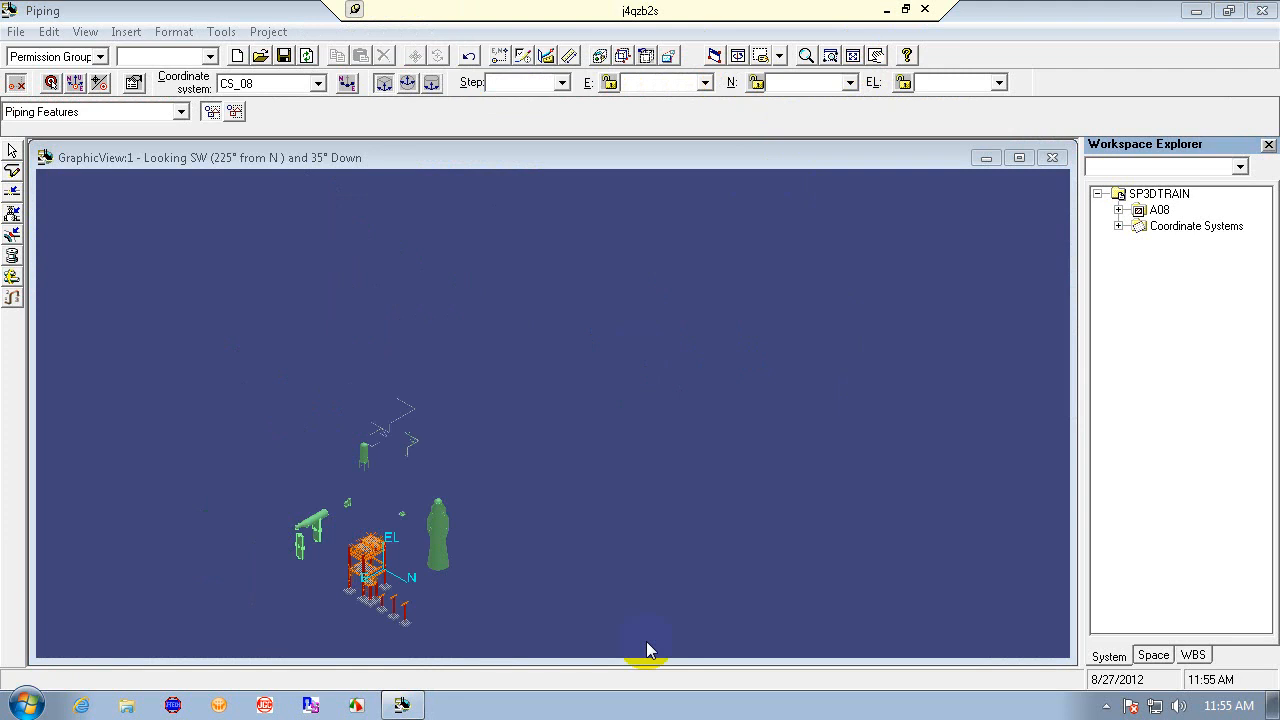
pyautogui.click(1262, 12)
pyautogui.click(778, 420)
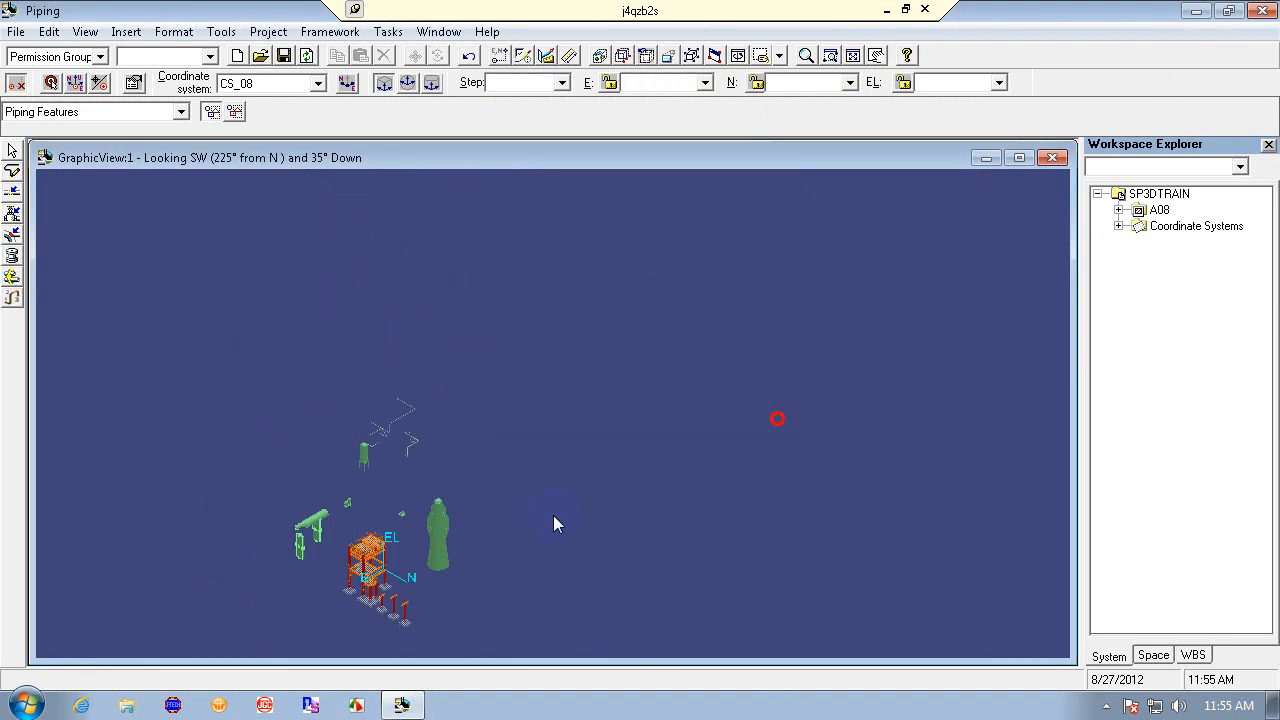
# - Redefine the workspace using the N filter from My Filters
pyautogui.click(16, 31)
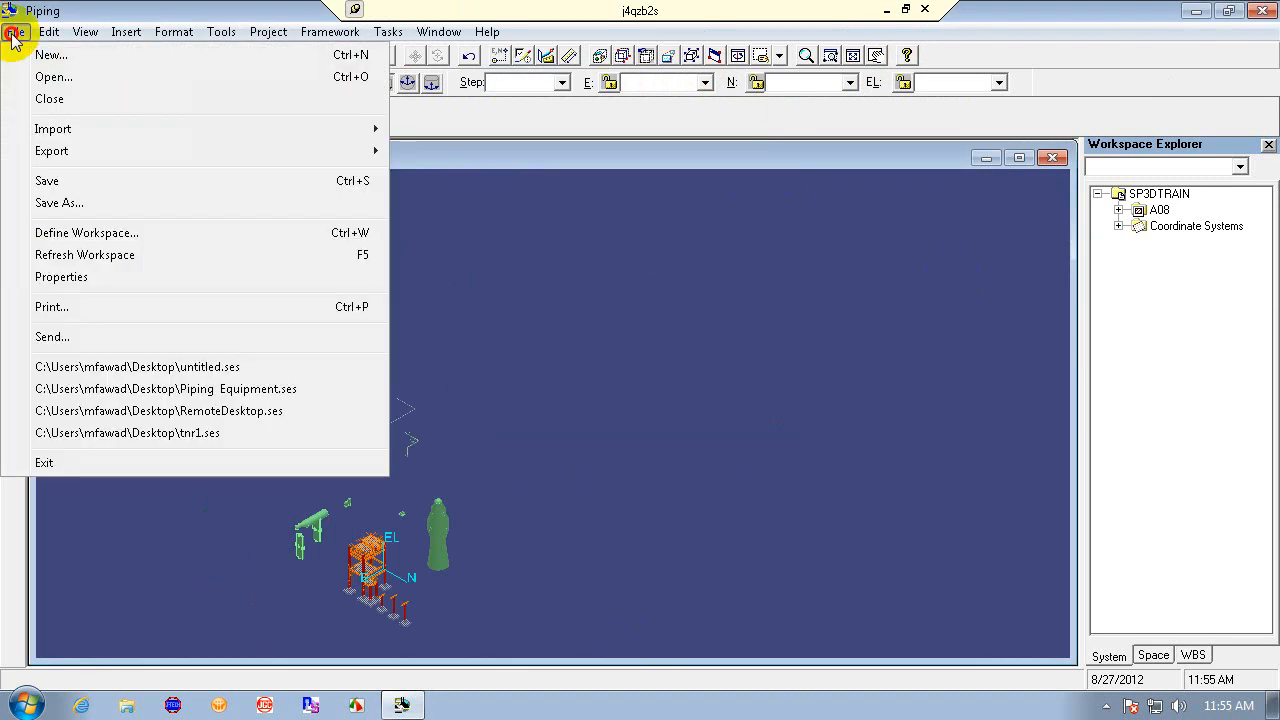
pyautogui.click(113, 233)
pyautogui.click(264, 175)
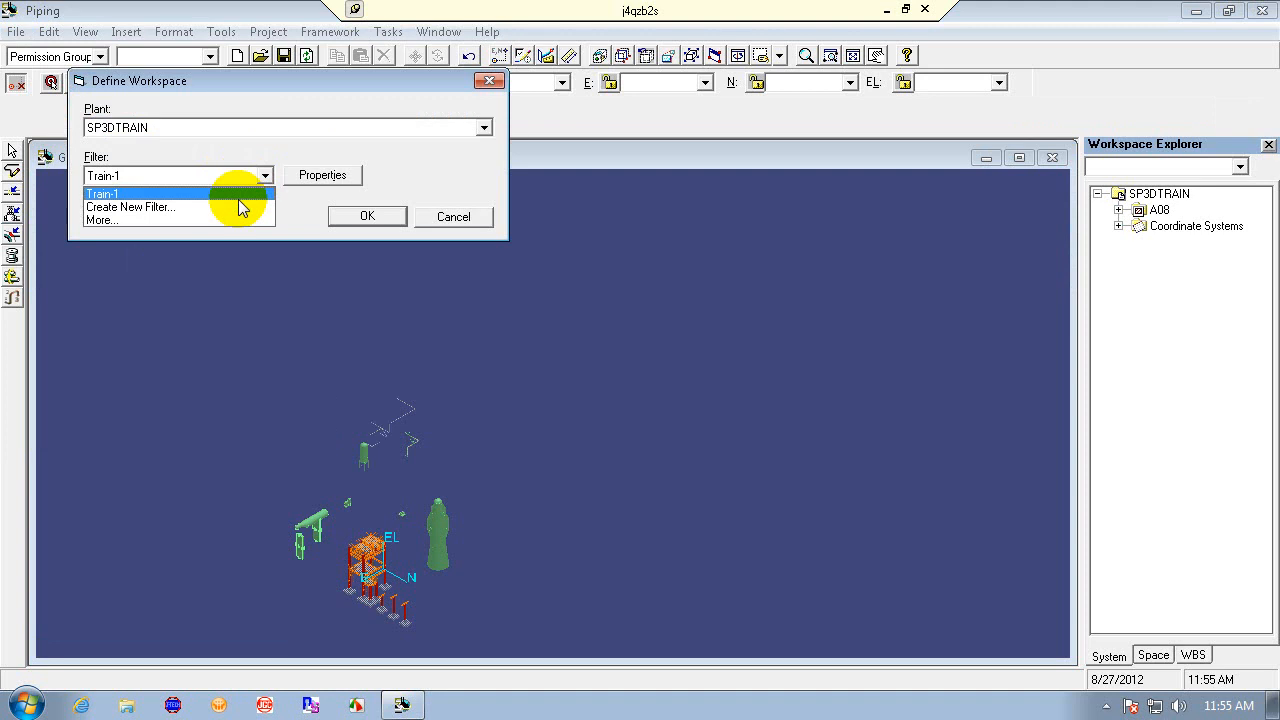
pyautogui.click(148, 220)
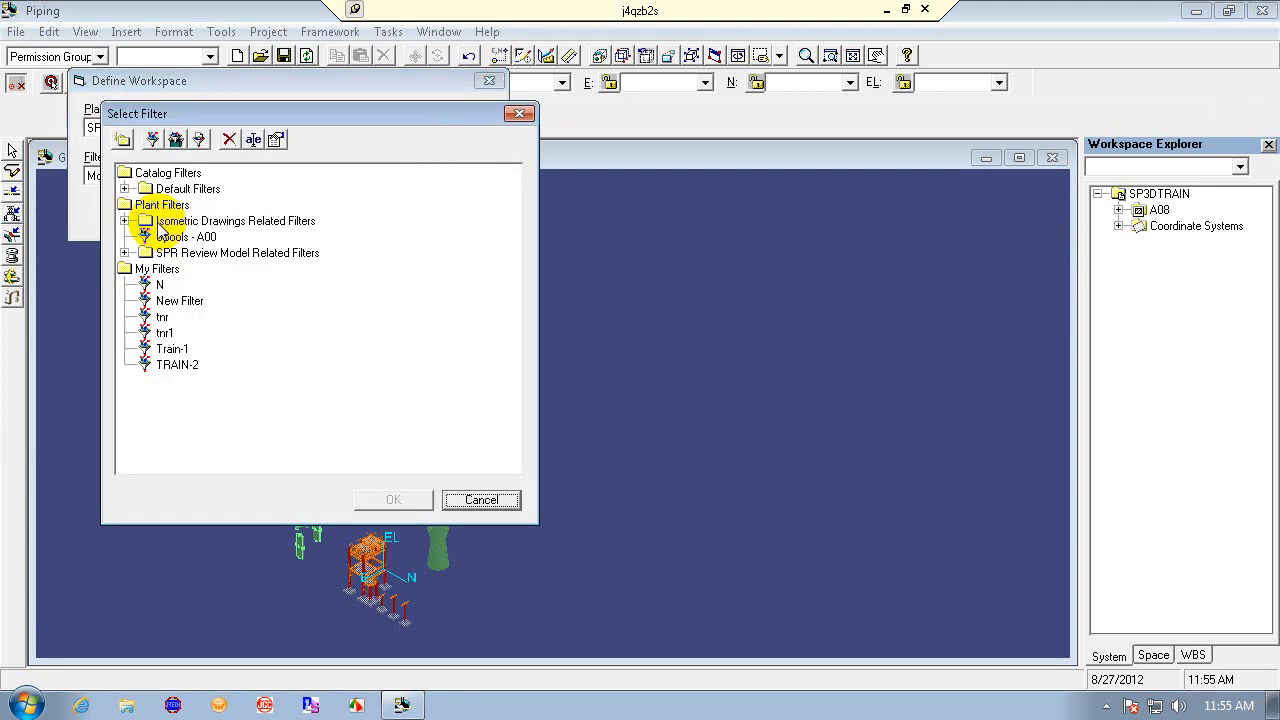
pyautogui.click(159, 285)
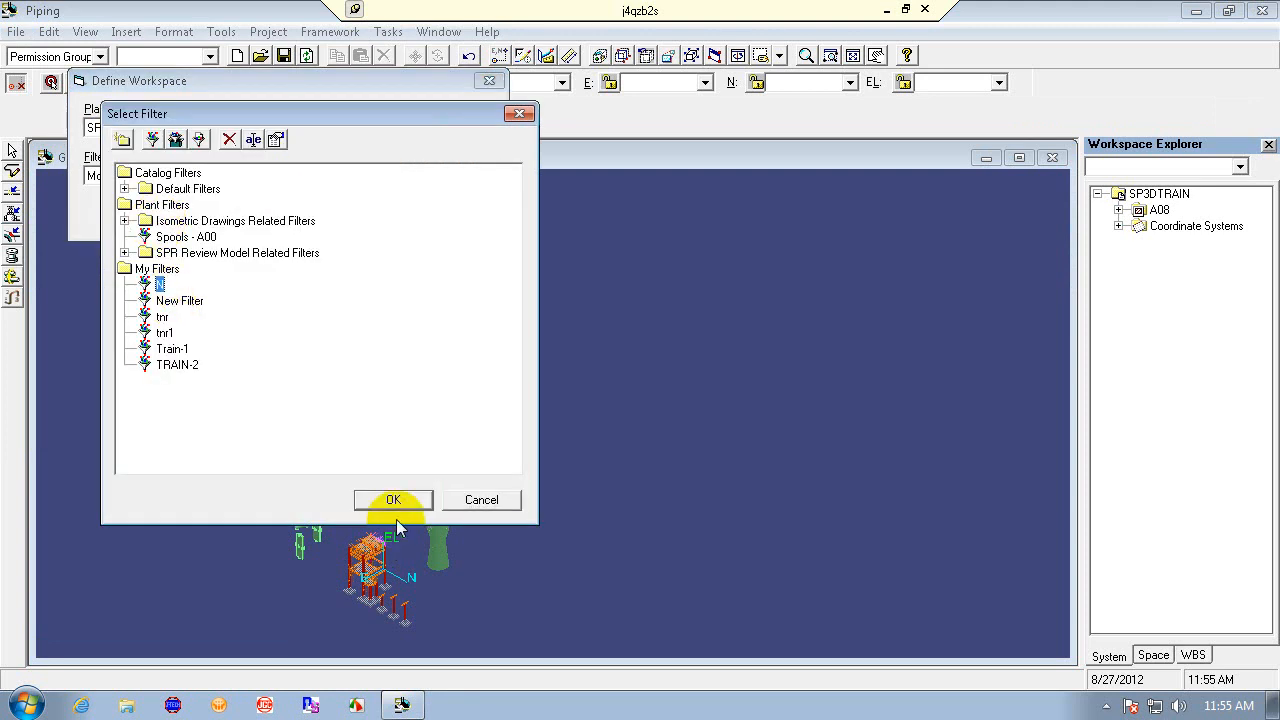
pyautogui.click(394, 503)
pyautogui.click(362, 215)
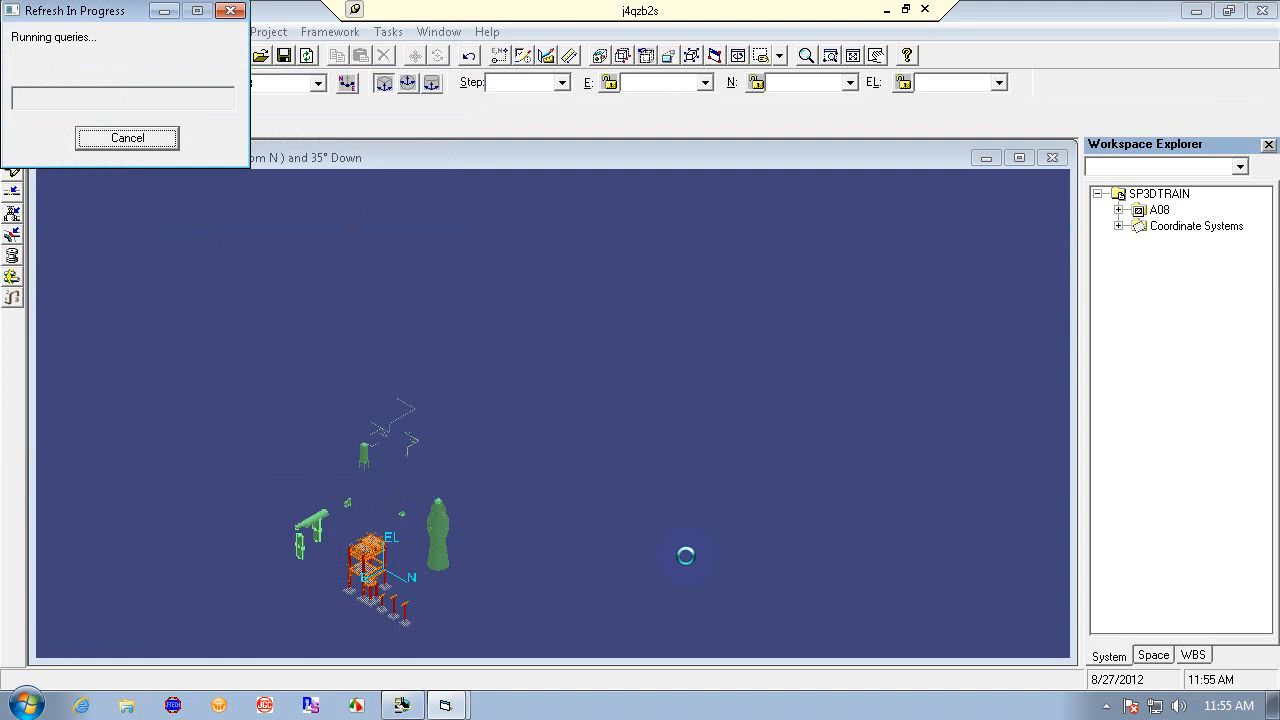
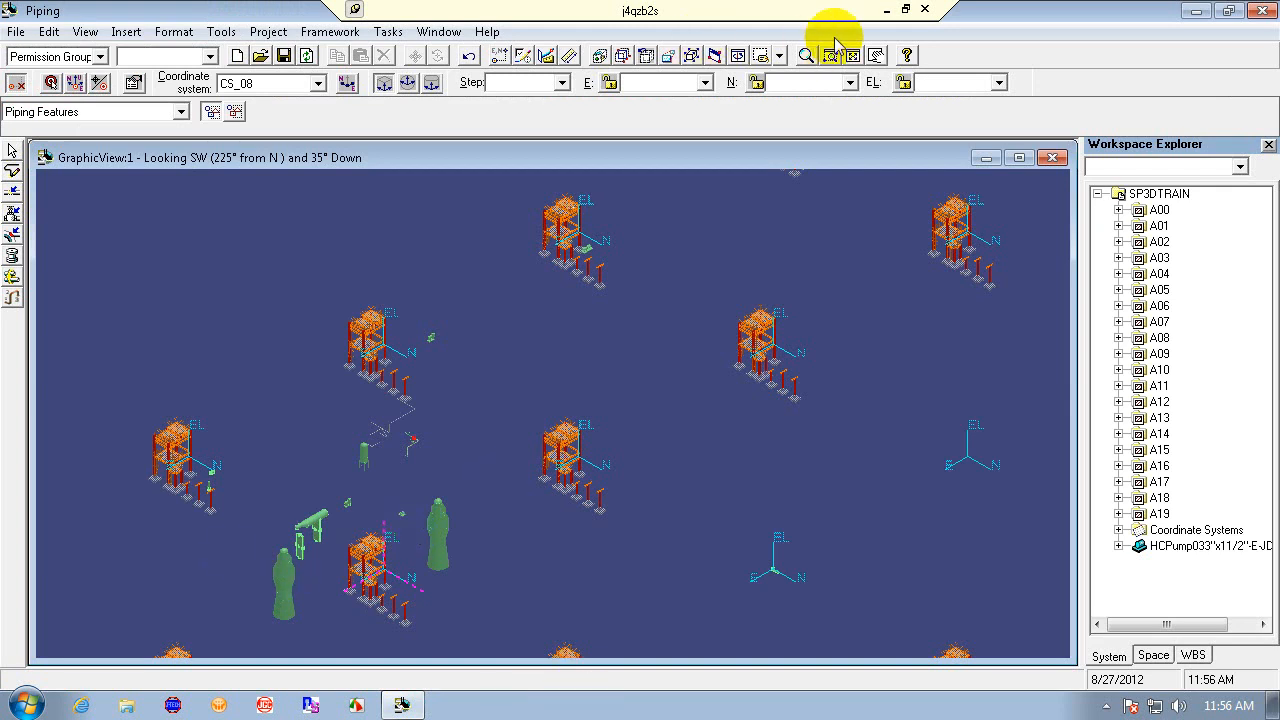
pyautogui.click(688, 56)
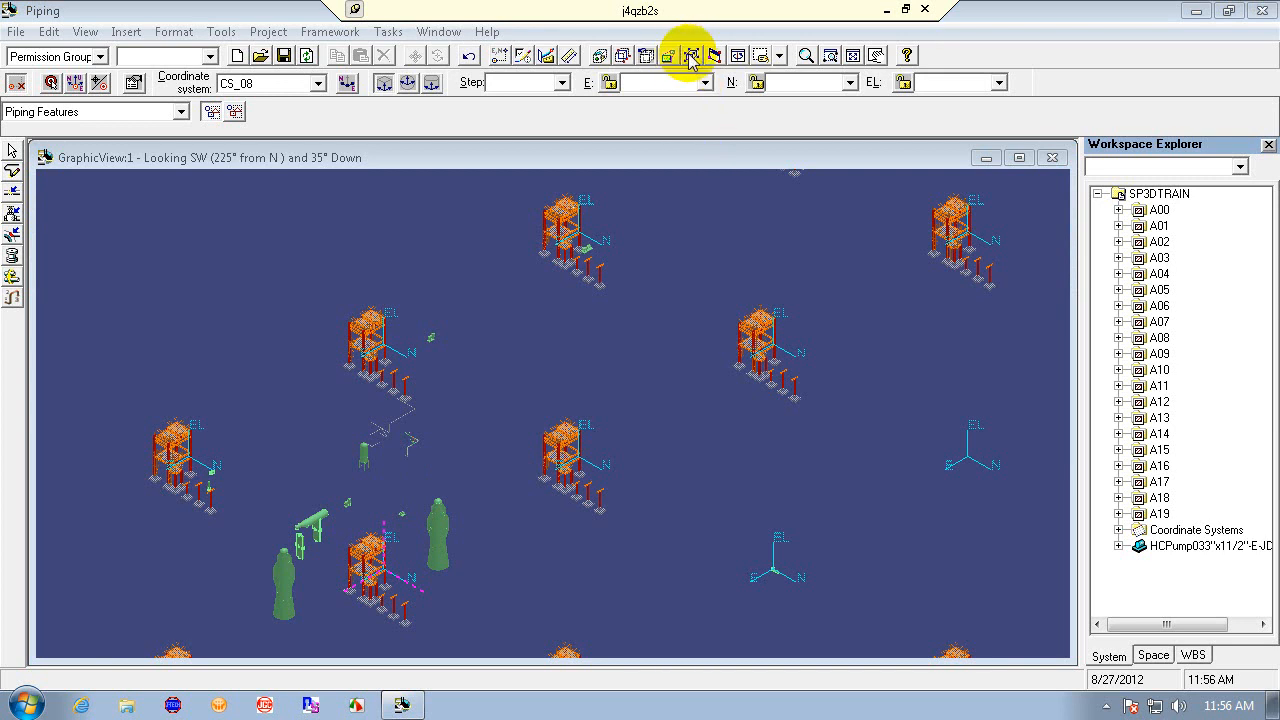
pyautogui.click(88, 31)
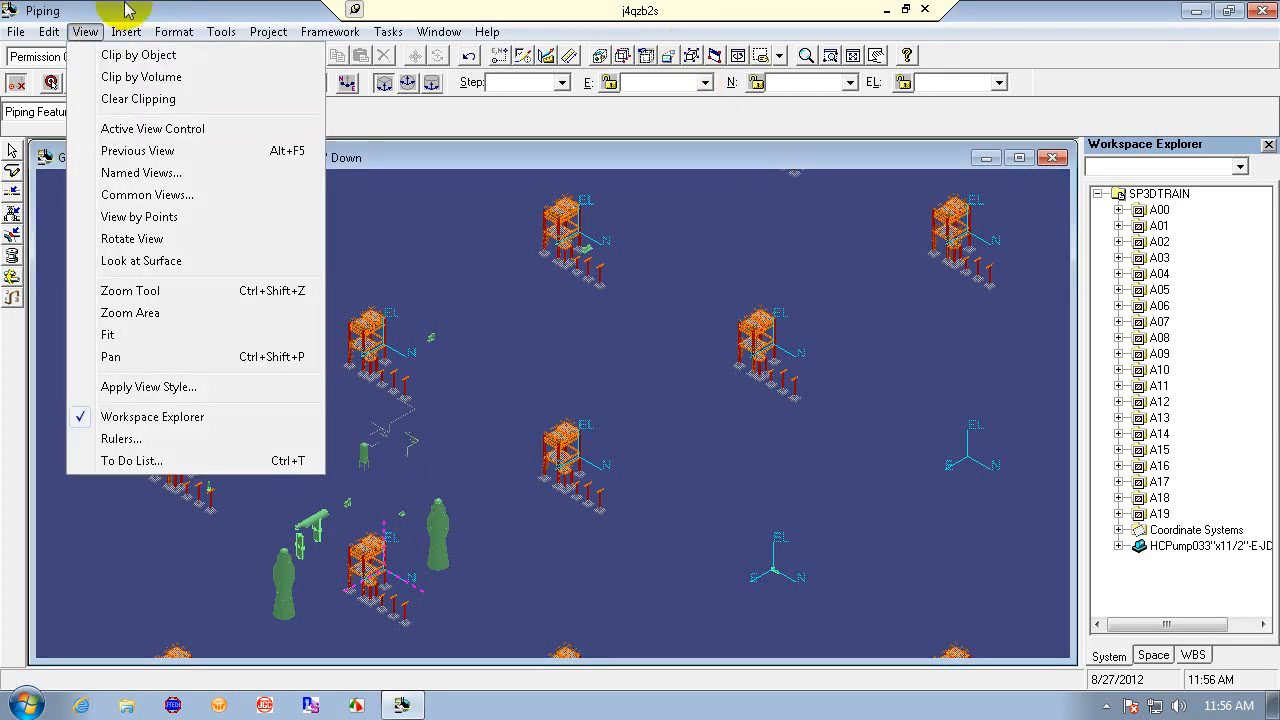
pyautogui.click(143, 10)
pyautogui.click(85, 31)
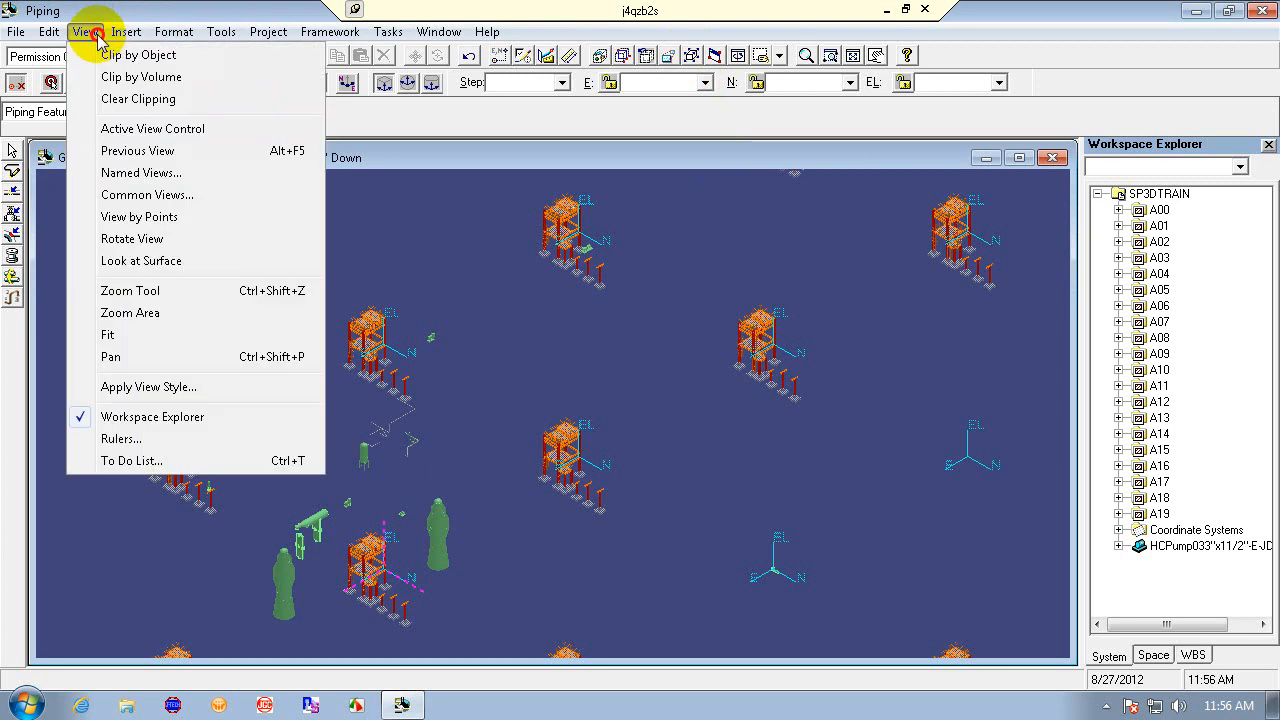
pyautogui.click(163, 130)
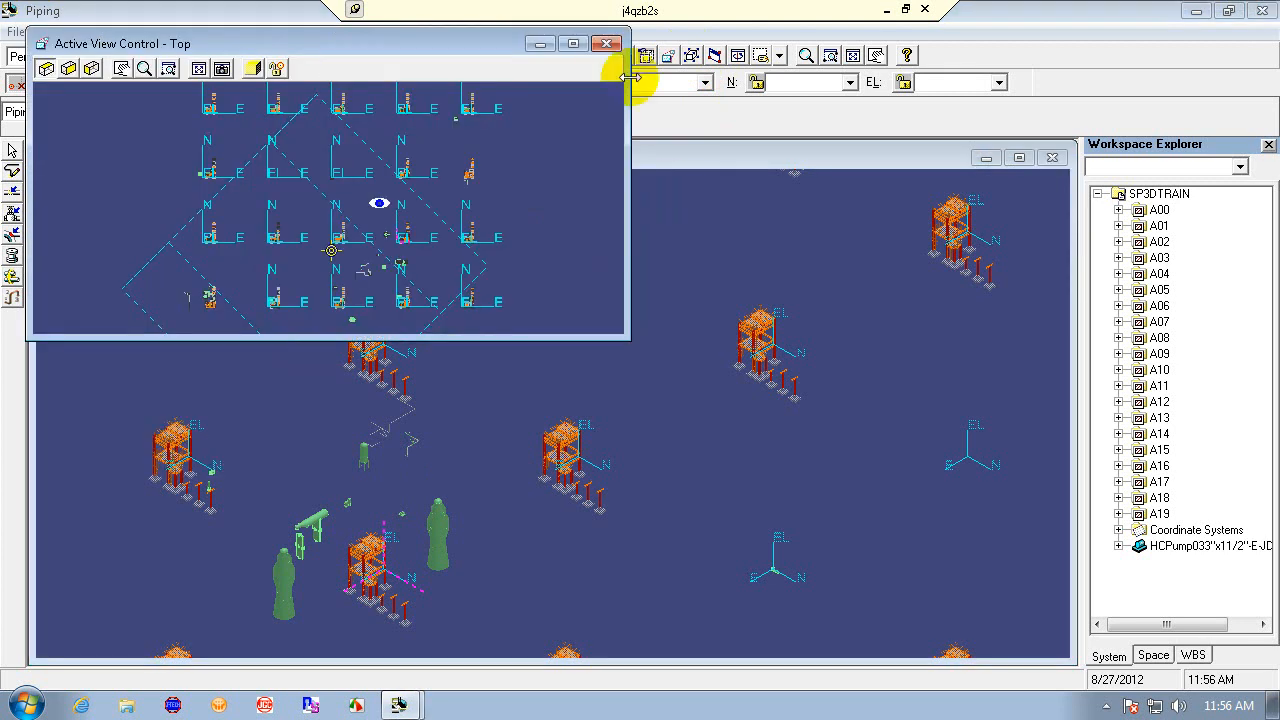
pyautogui.click(609, 41)
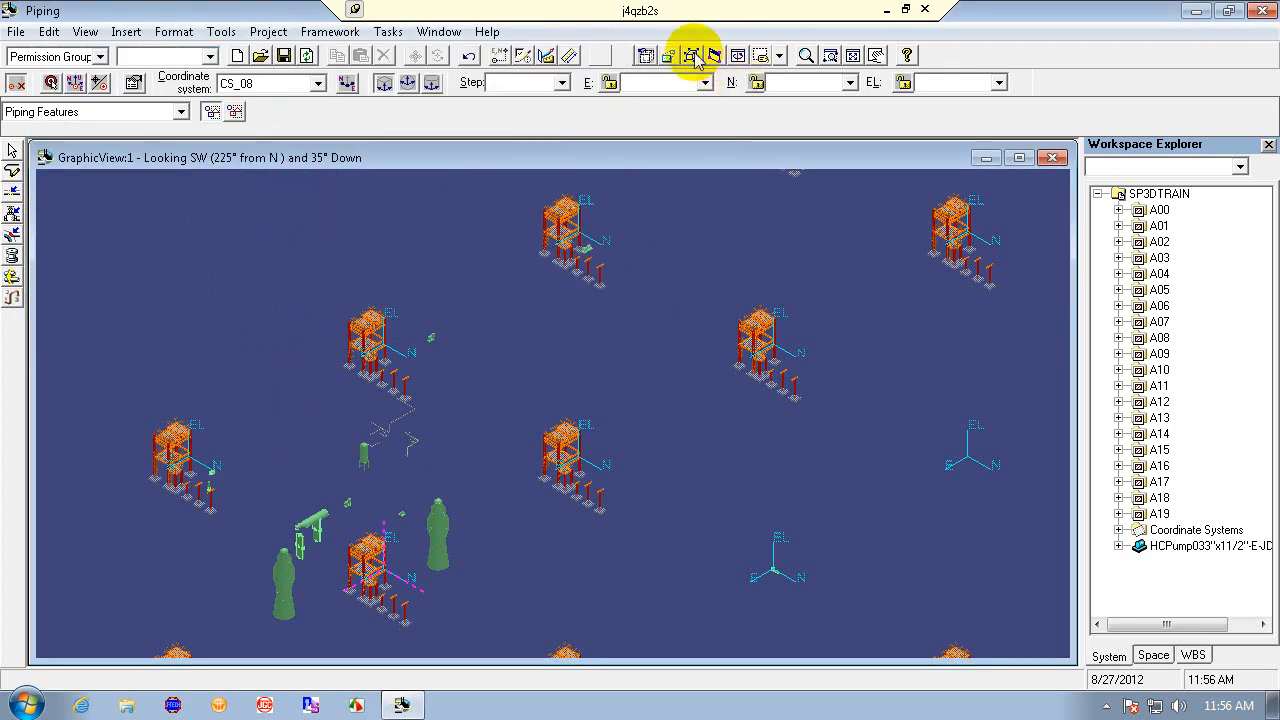
pyautogui.click(696, 58)
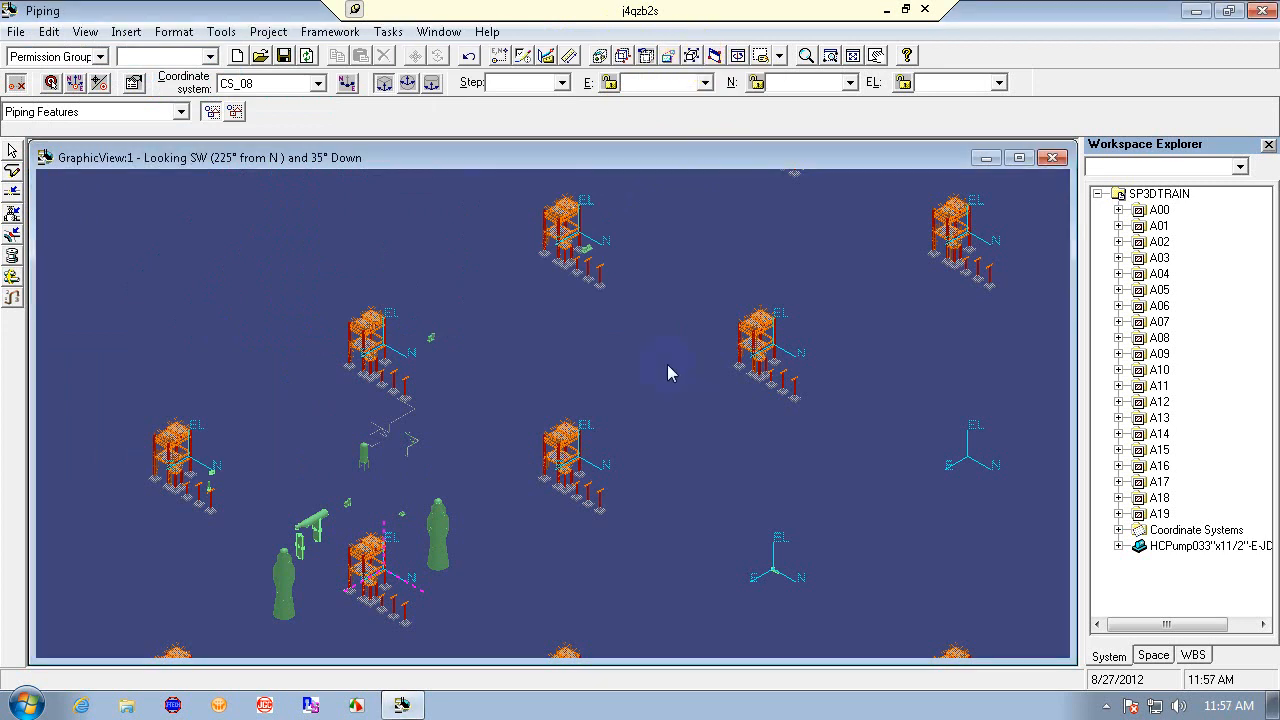
# - Zoom in on the valved pipe run, switch to the isometric view looking NE and pan it into place
pyautogui.click(833, 55)
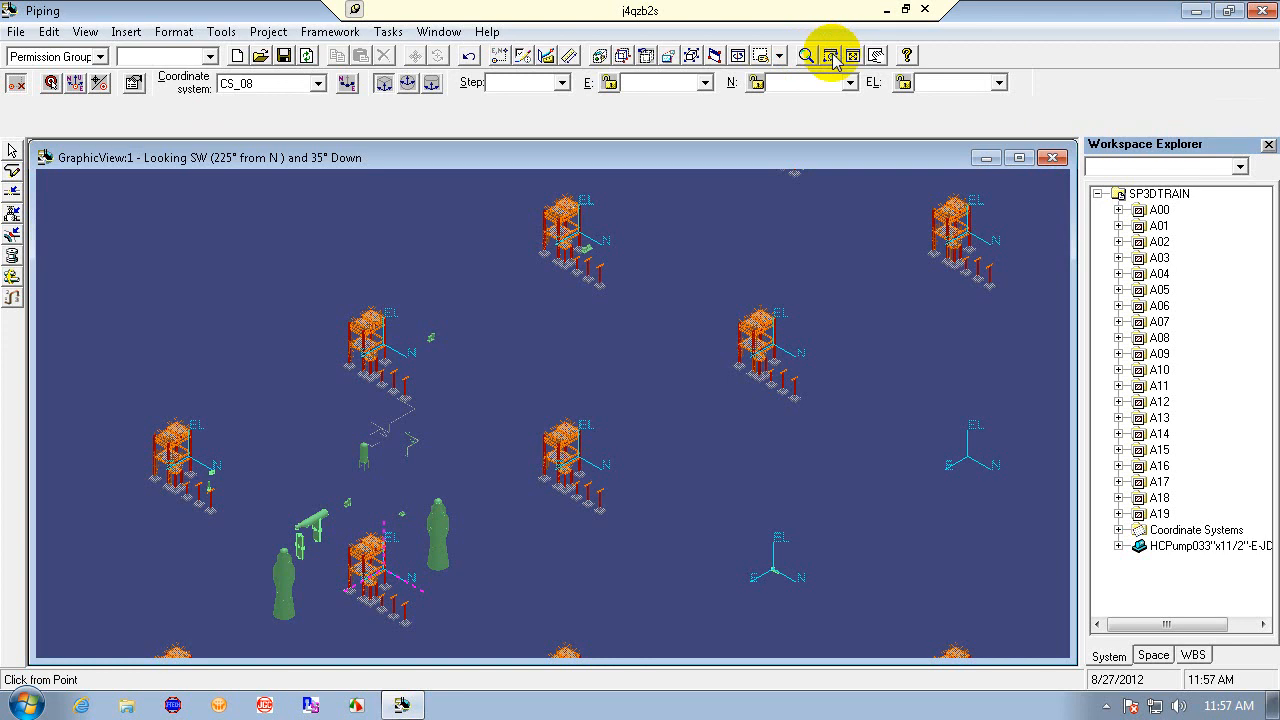
pyautogui.click(314, 394)
pyautogui.click(449, 481)
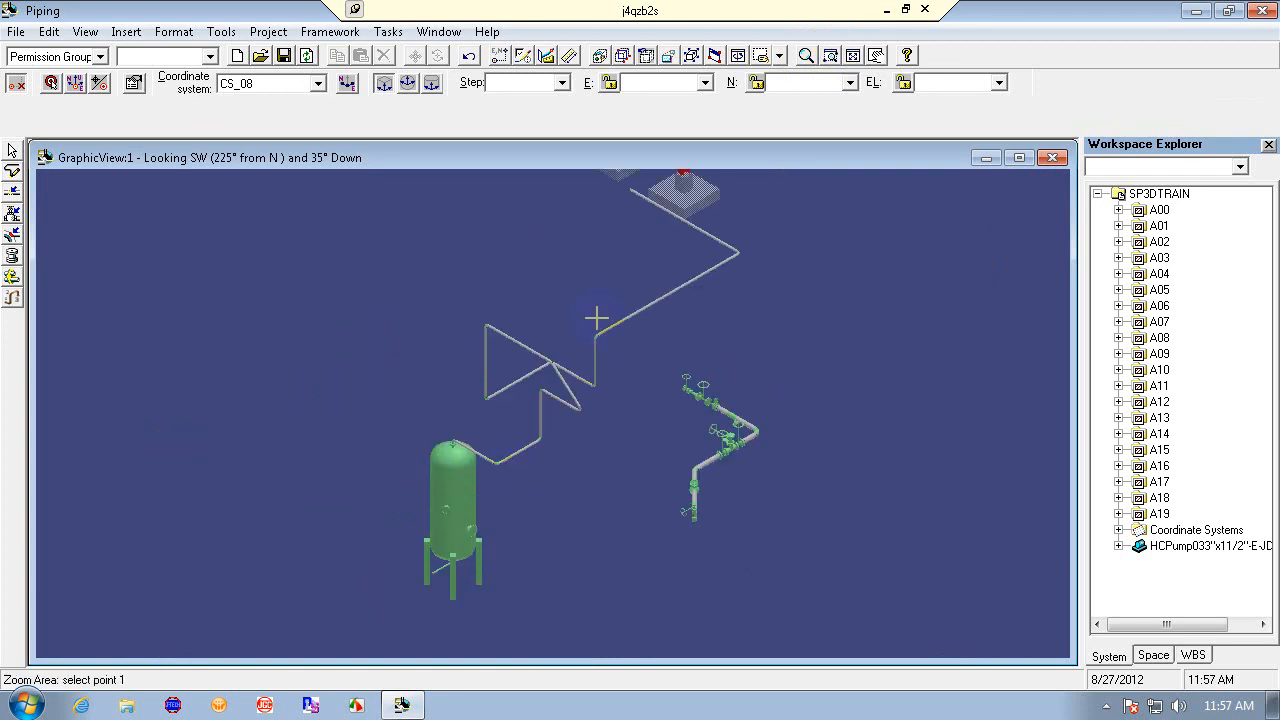
pyautogui.click(517, 251)
pyautogui.click(789, 542)
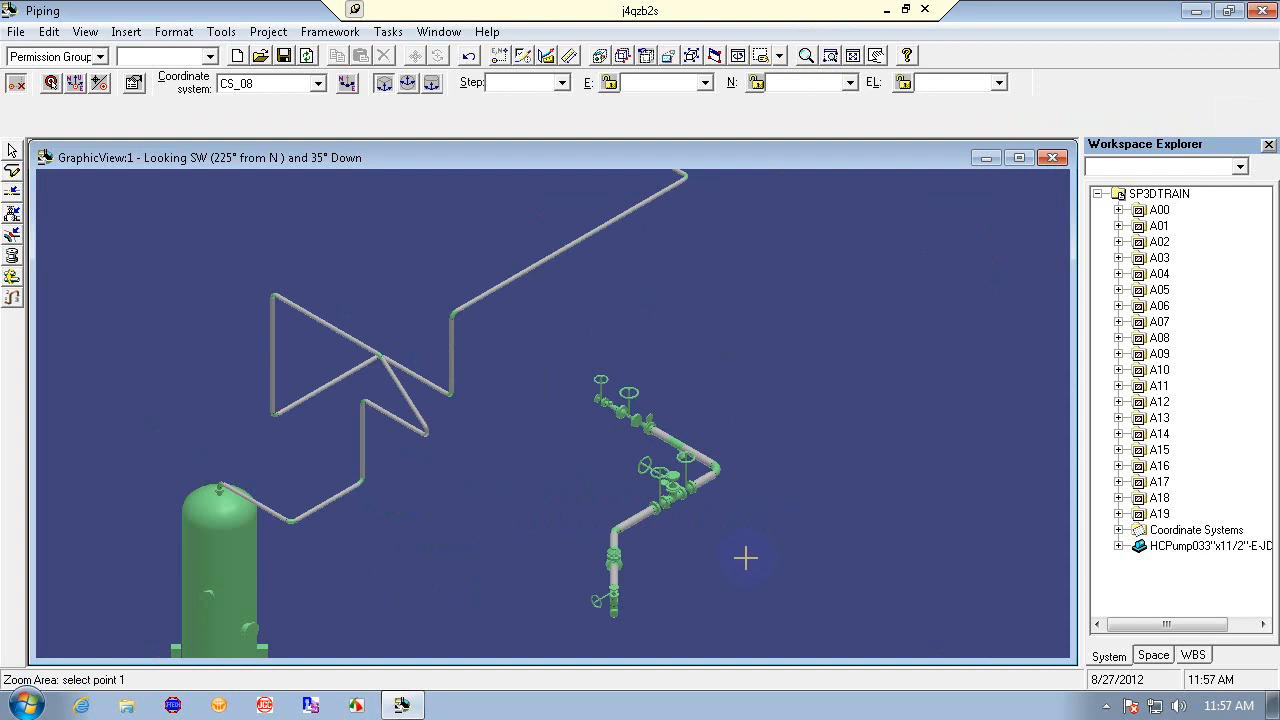
pyautogui.press('Escape')
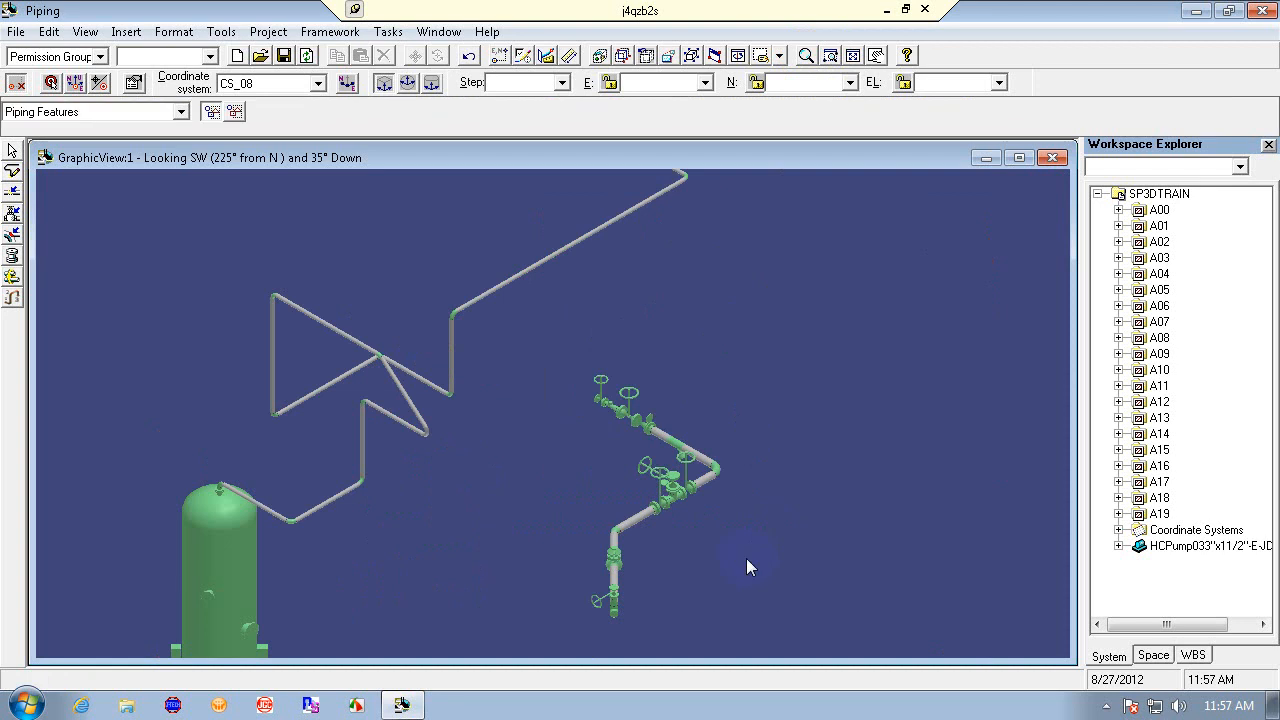
pyautogui.click(780, 56)
pyautogui.click(810, 145)
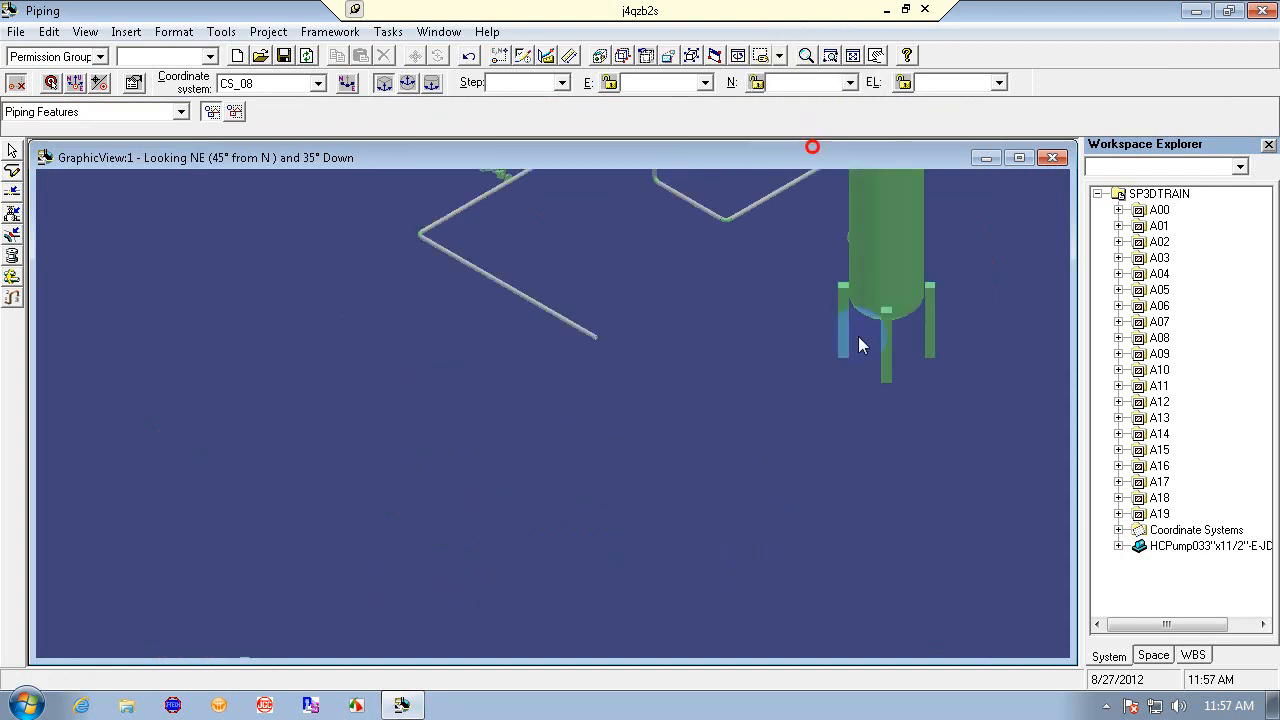
pyautogui.click(876, 55)
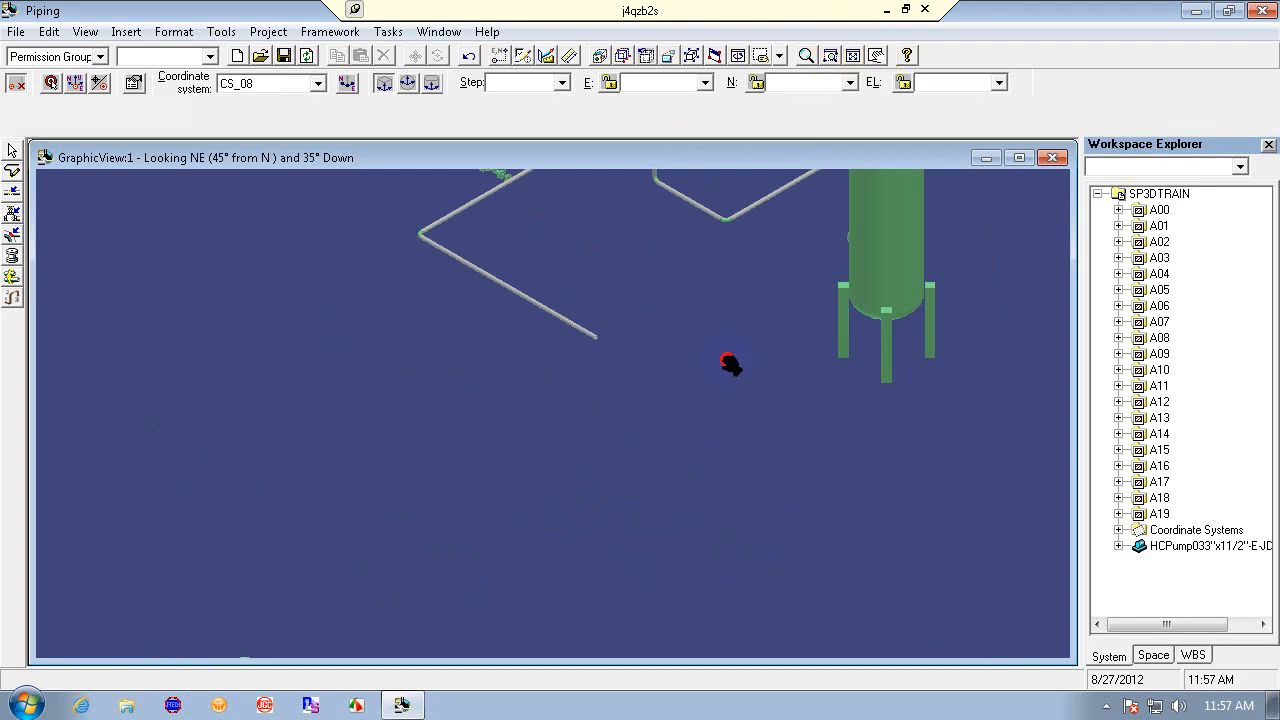
pyautogui.moveTo(729, 363); pyautogui.dragTo(505, 570)
pyautogui.rightClick(422, 488)
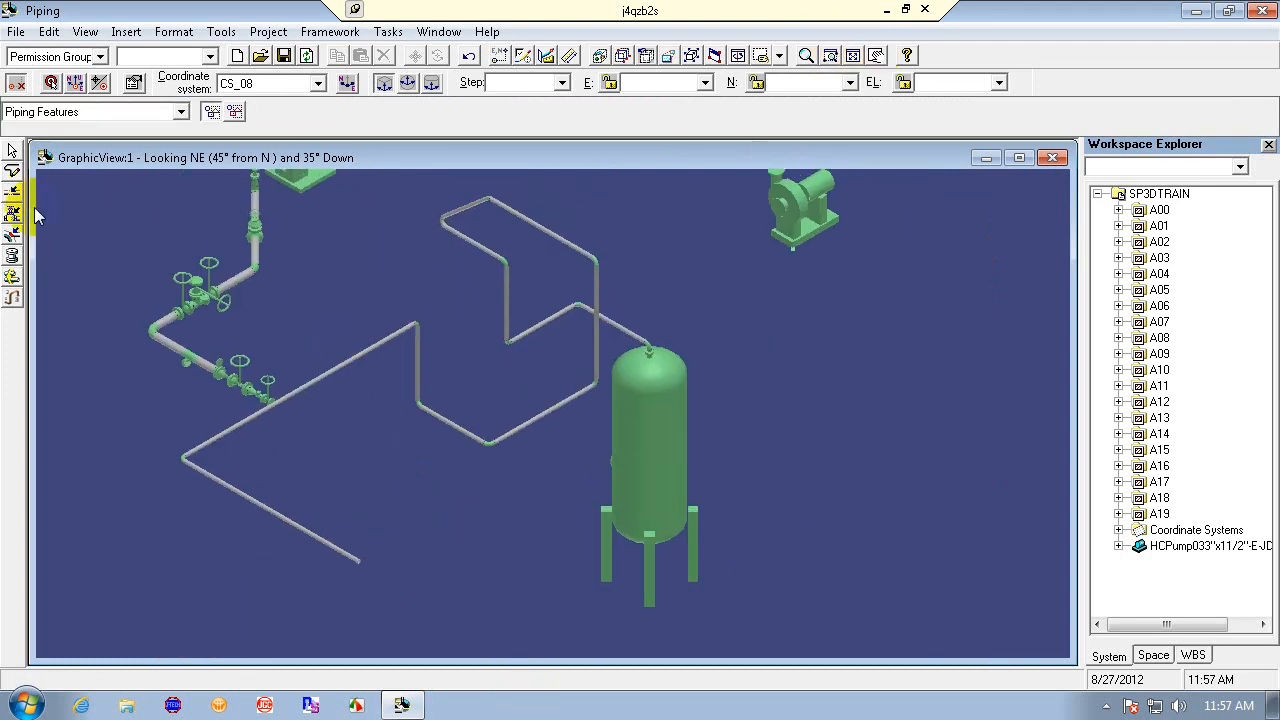
# - Open a second graphic view window and tile both windows vertically
pyautogui.click(436, 32)
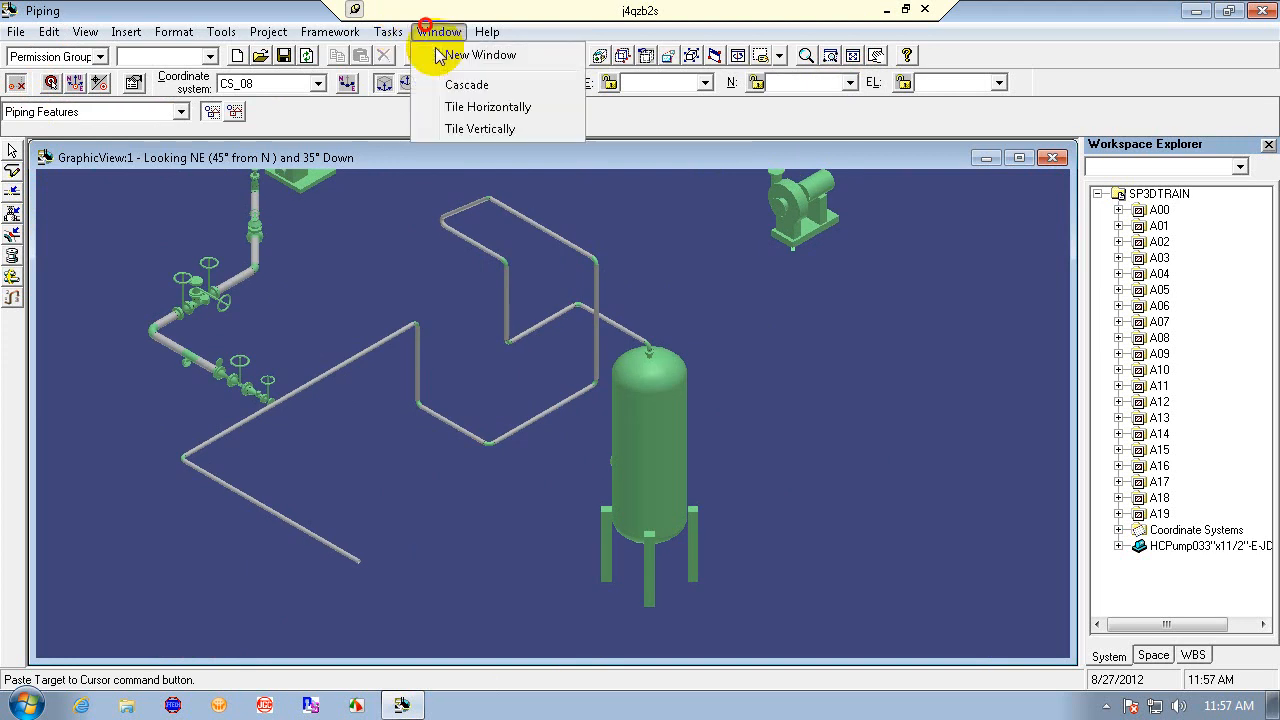
pyautogui.click(440, 57)
pyautogui.click(436, 32)
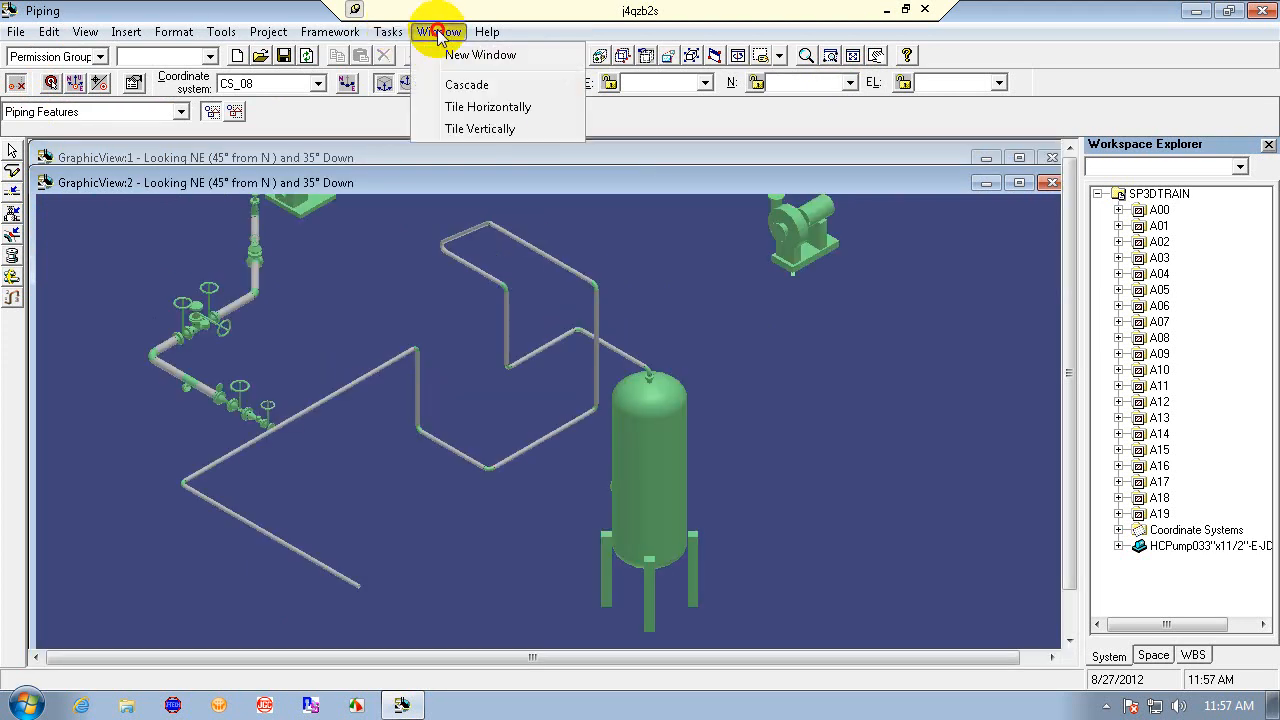
pyautogui.click(479, 129)
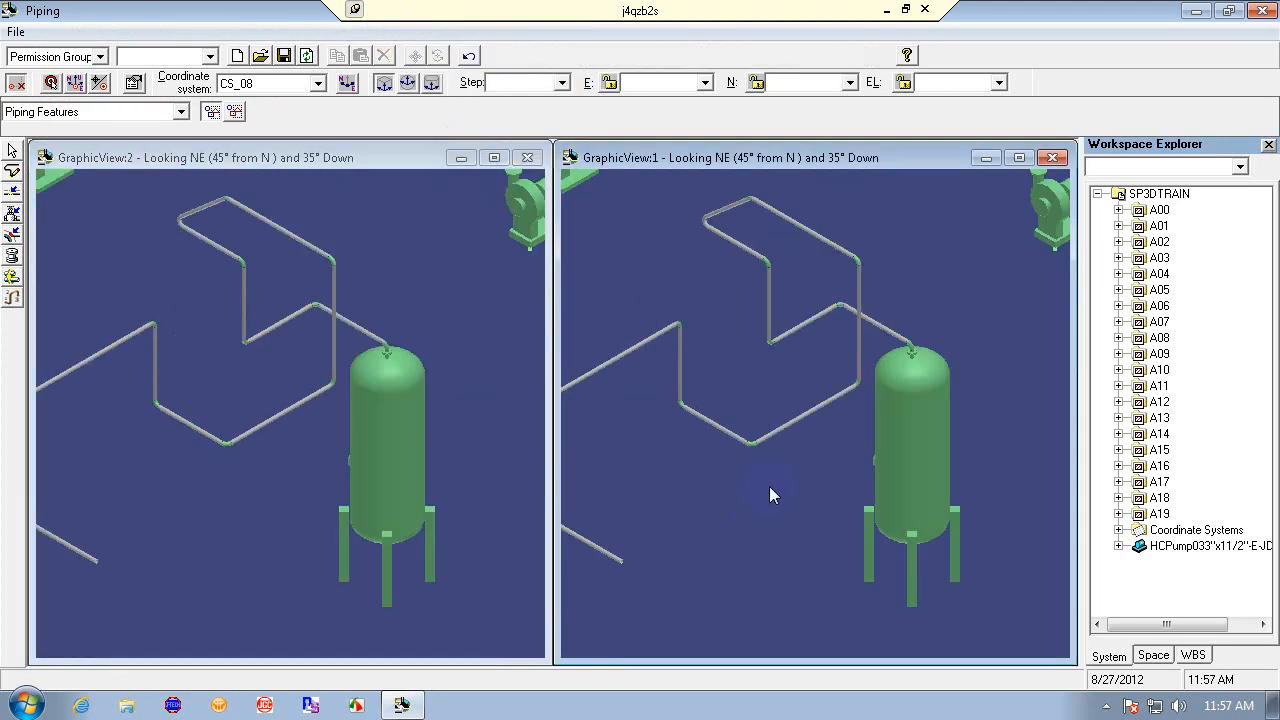
# - Set GraphicView:1 to the top view and pan both views onto the gate valve and the pipe below it
pyautogui.click(779, 57)
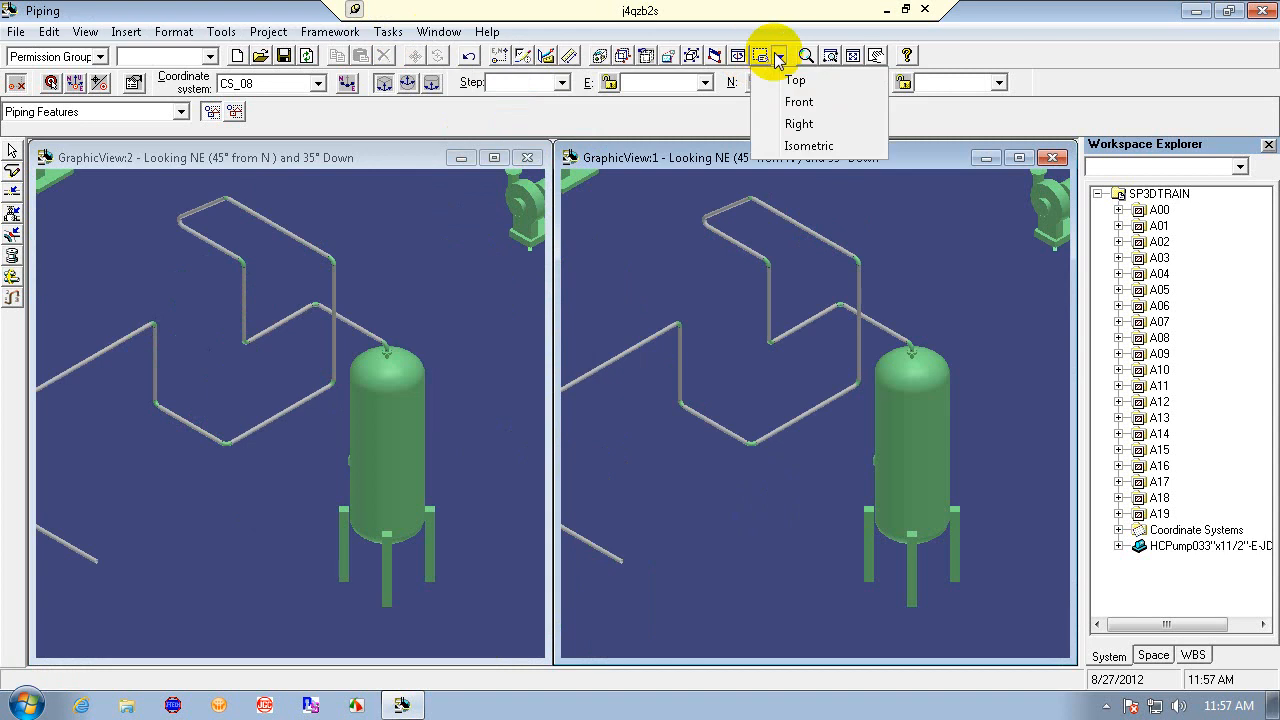
pyautogui.click(795, 80)
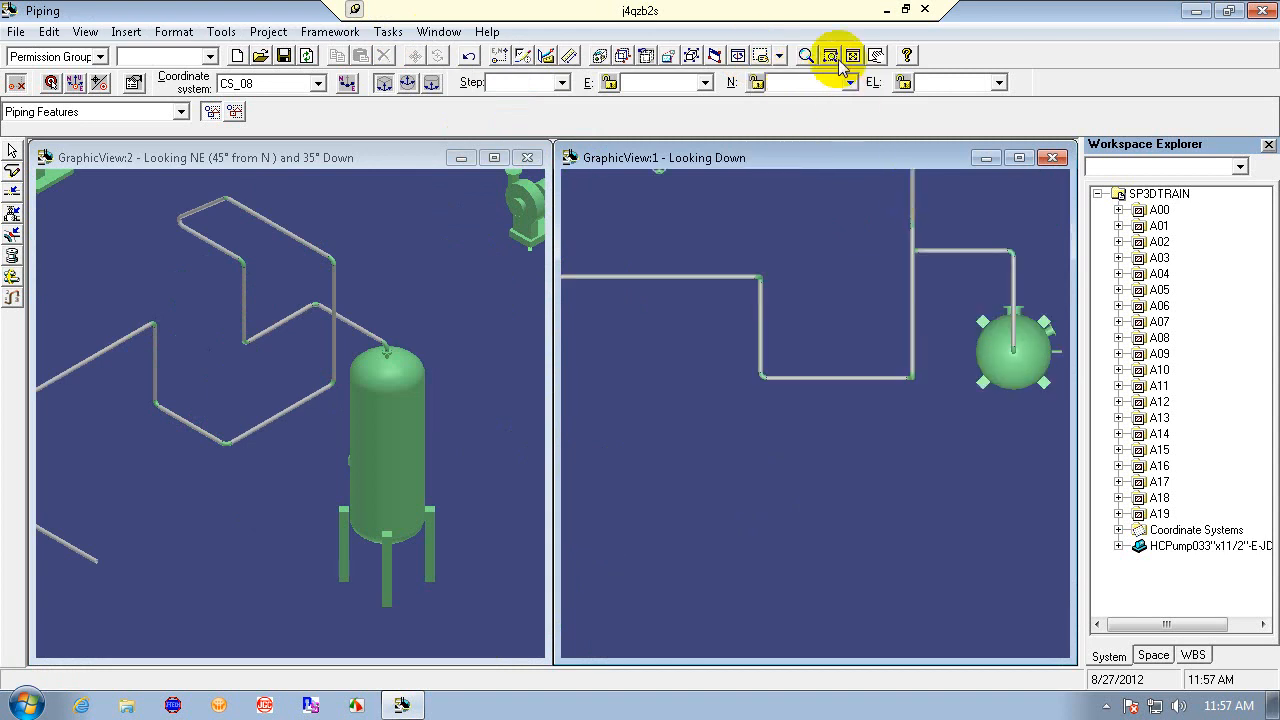
pyautogui.click(876, 55)
pyautogui.moveTo(694, 317); pyautogui.dragTo(886, 500)
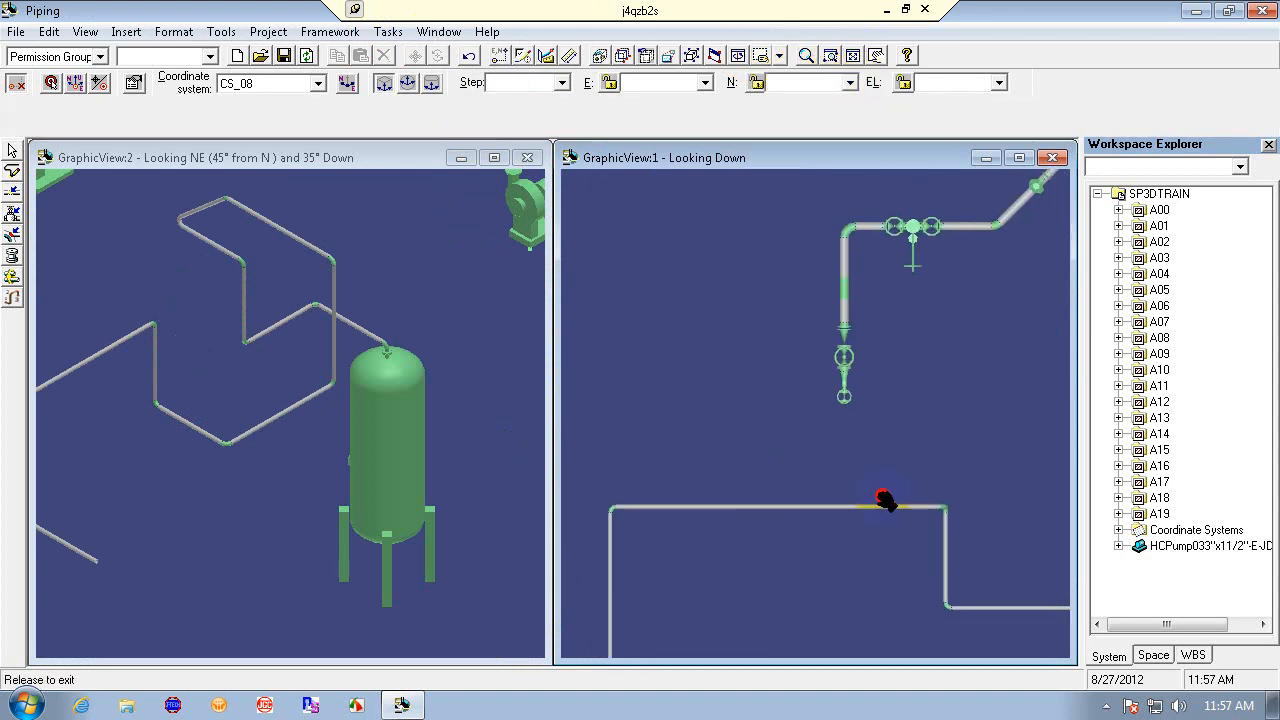
pyautogui.moveTo(206, 371); pyautogui.dragTo(305, 440)
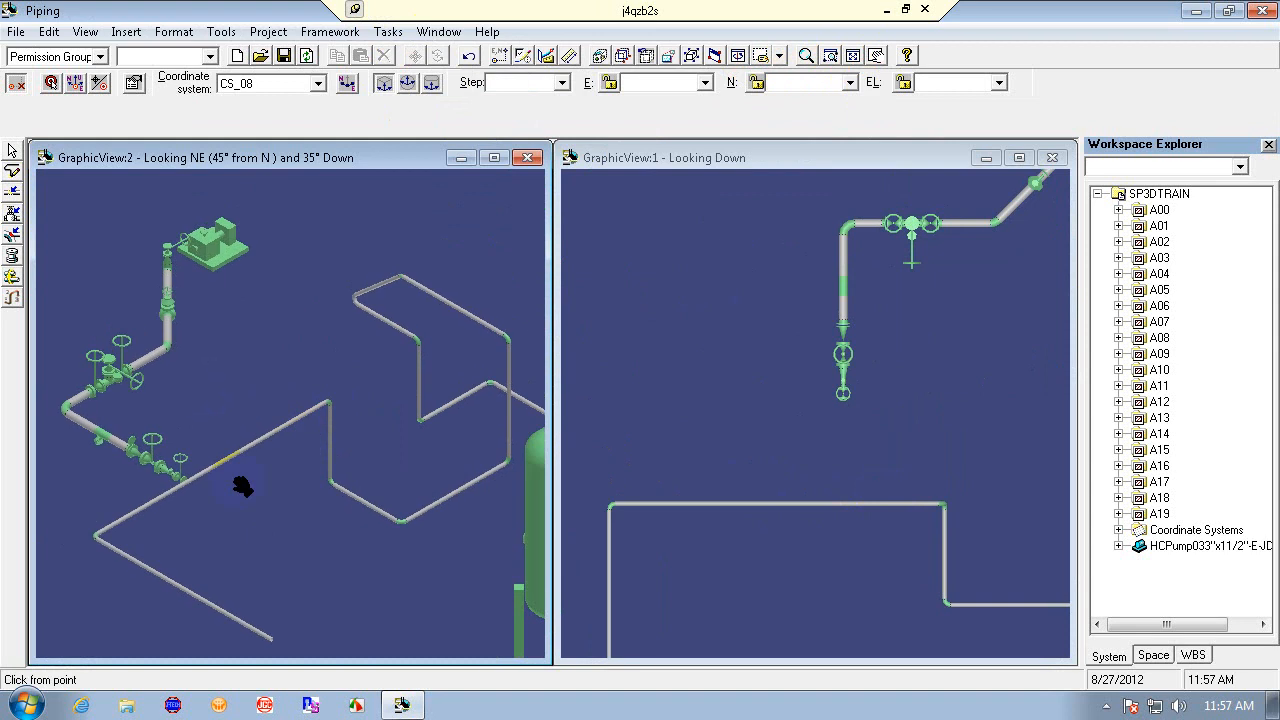
# - Start routing a pipe from the gate valve's open end with its end point set to E 0 m and EL 0 m
pyautogui.click(12, 172)
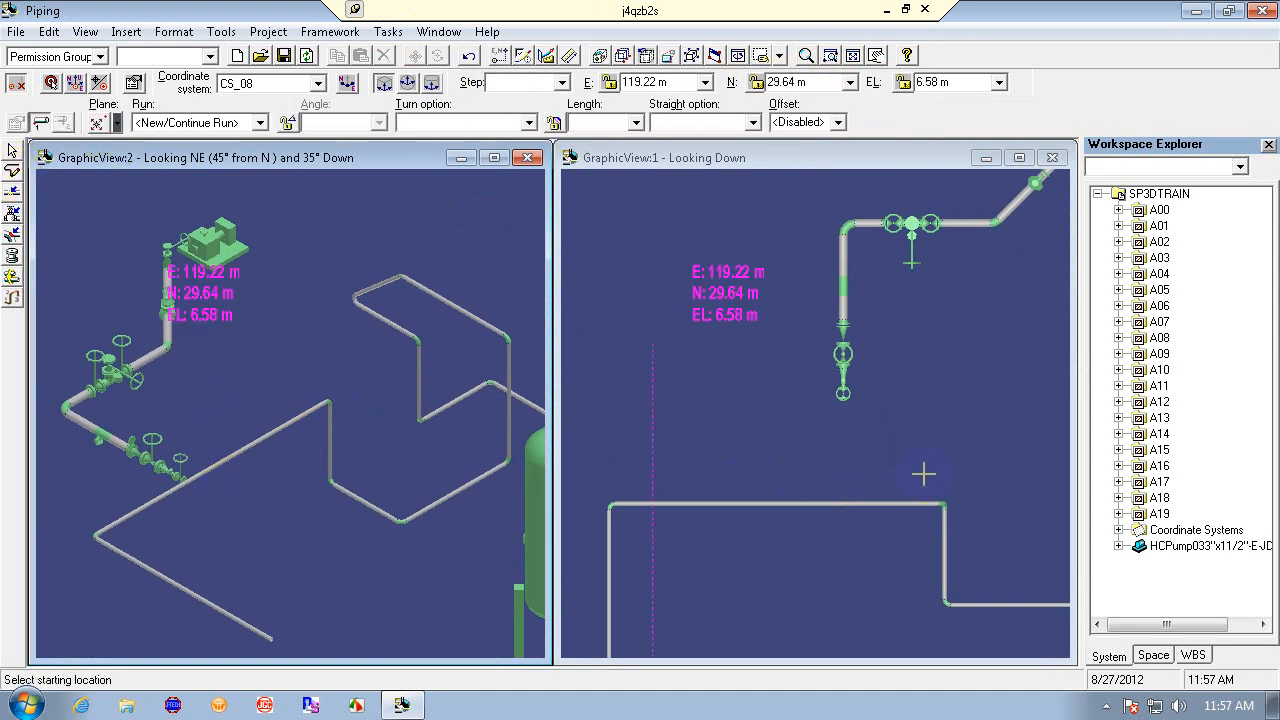
pyautogui.click(843, 394)
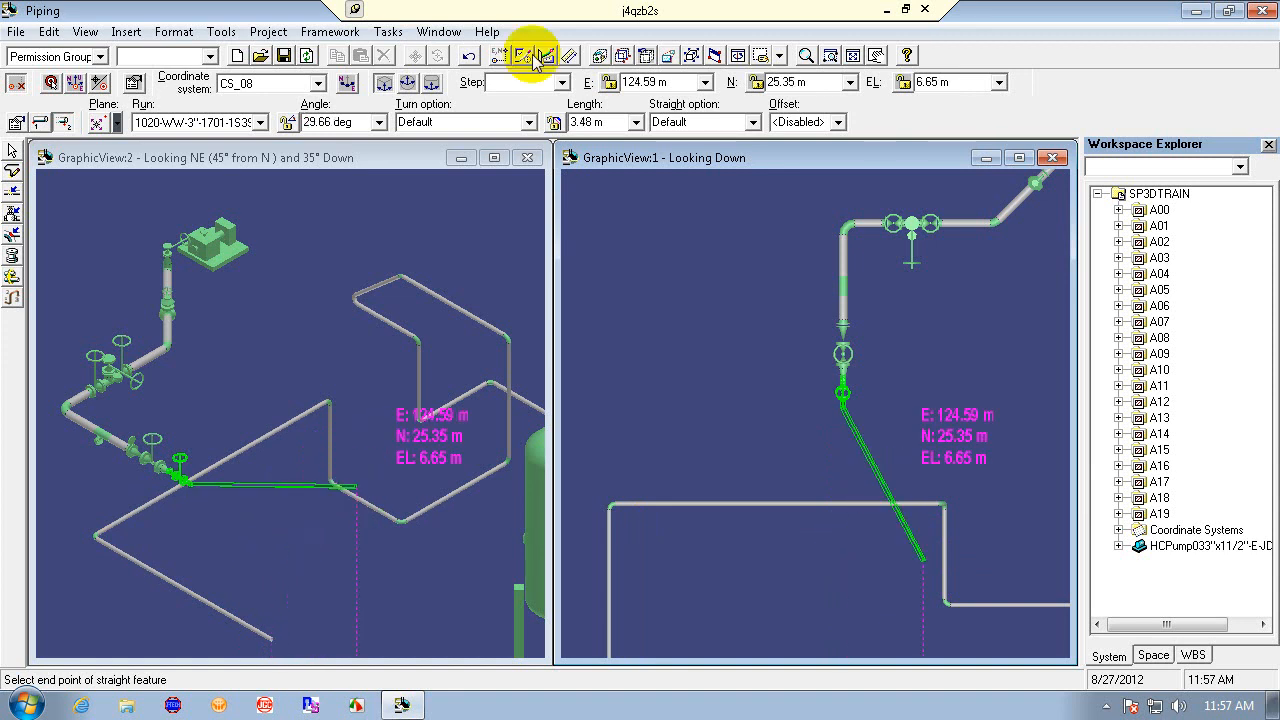
pyautogui.click(676, 82)
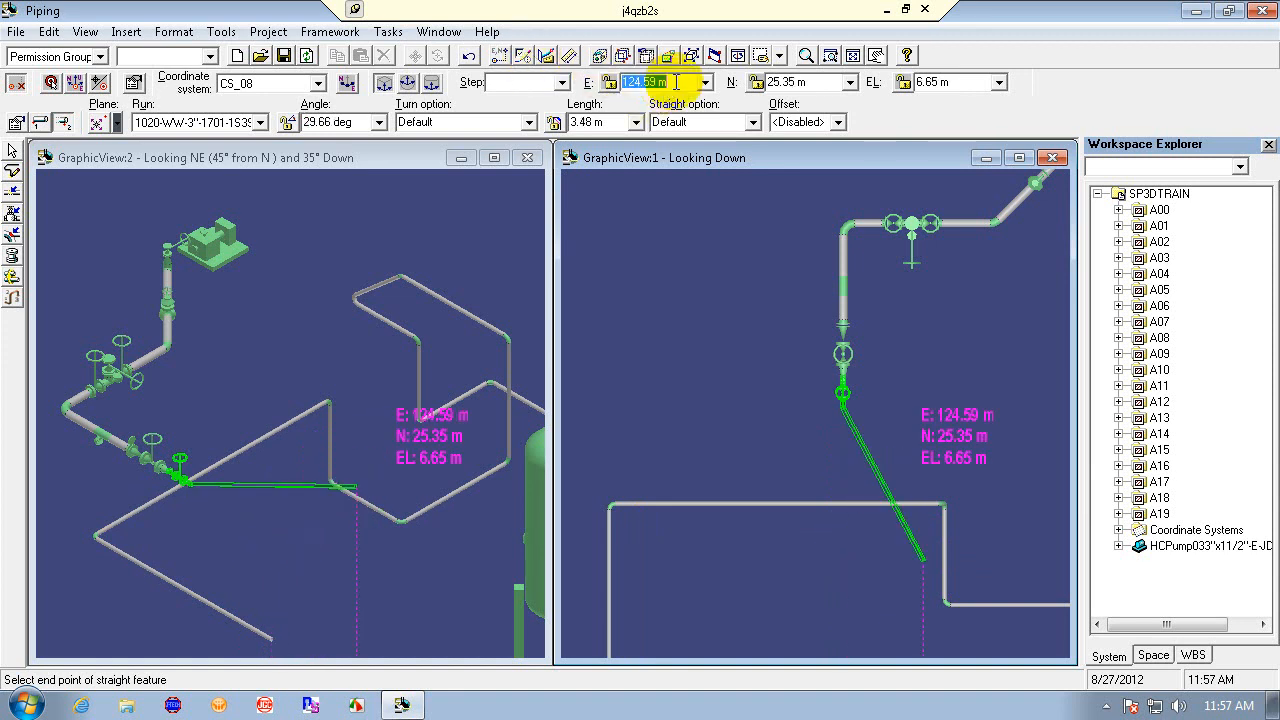
pyautogui.write('0')
pyautogui.press('Return')
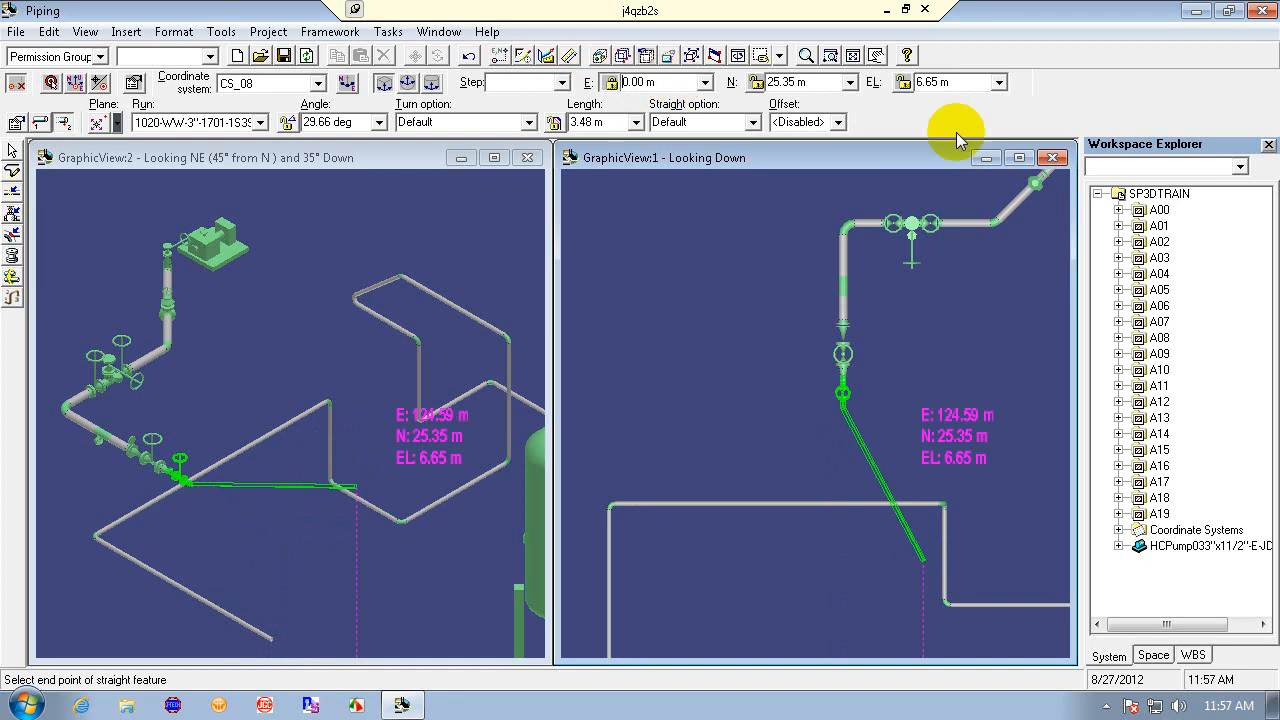
pyautogui.write('0')
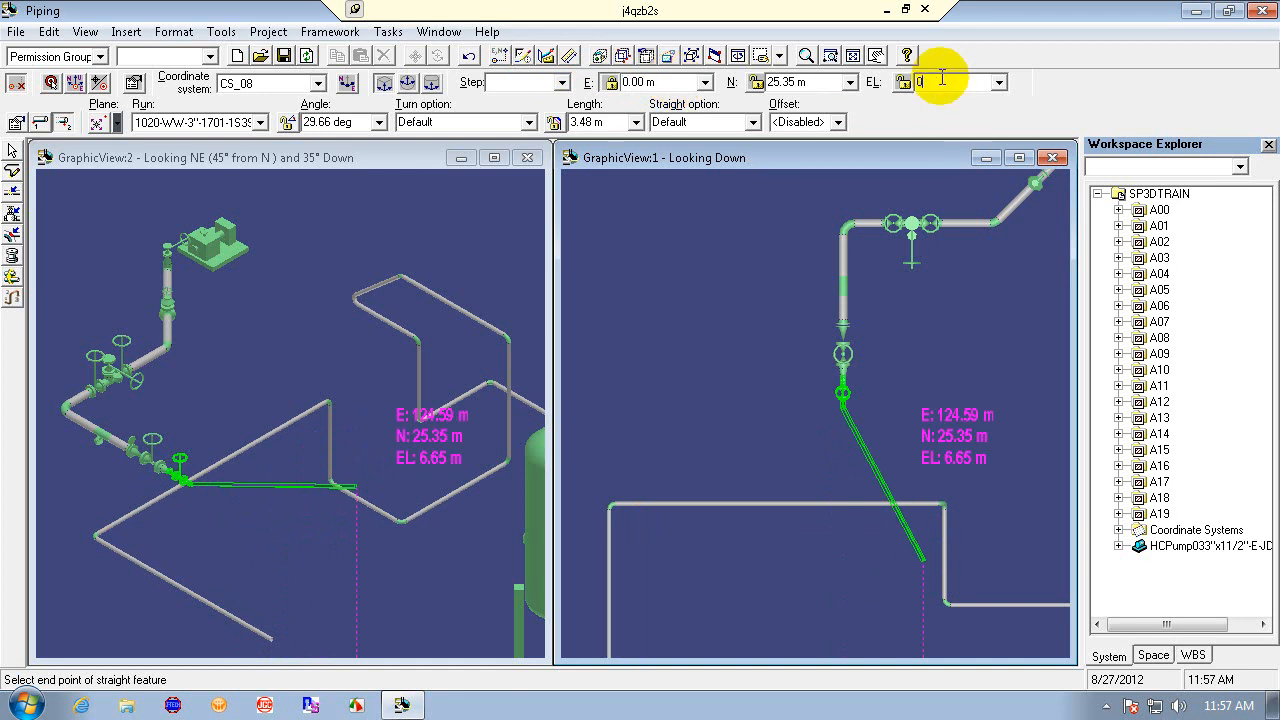
pyautogui.press('Return')
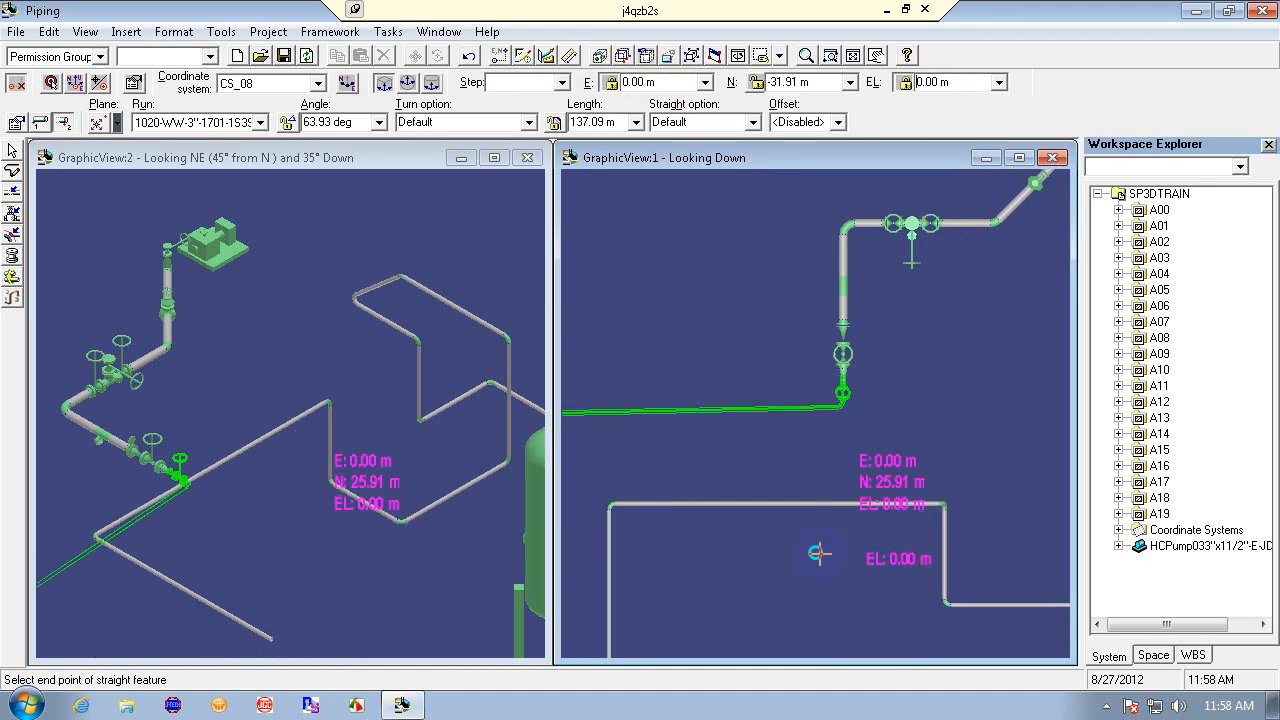
pyautogui.click(63, 122)
# - Paste the PinPoint target to the gate valve's open end and start a new pipe route from it
pyautogui.click(55, 82)
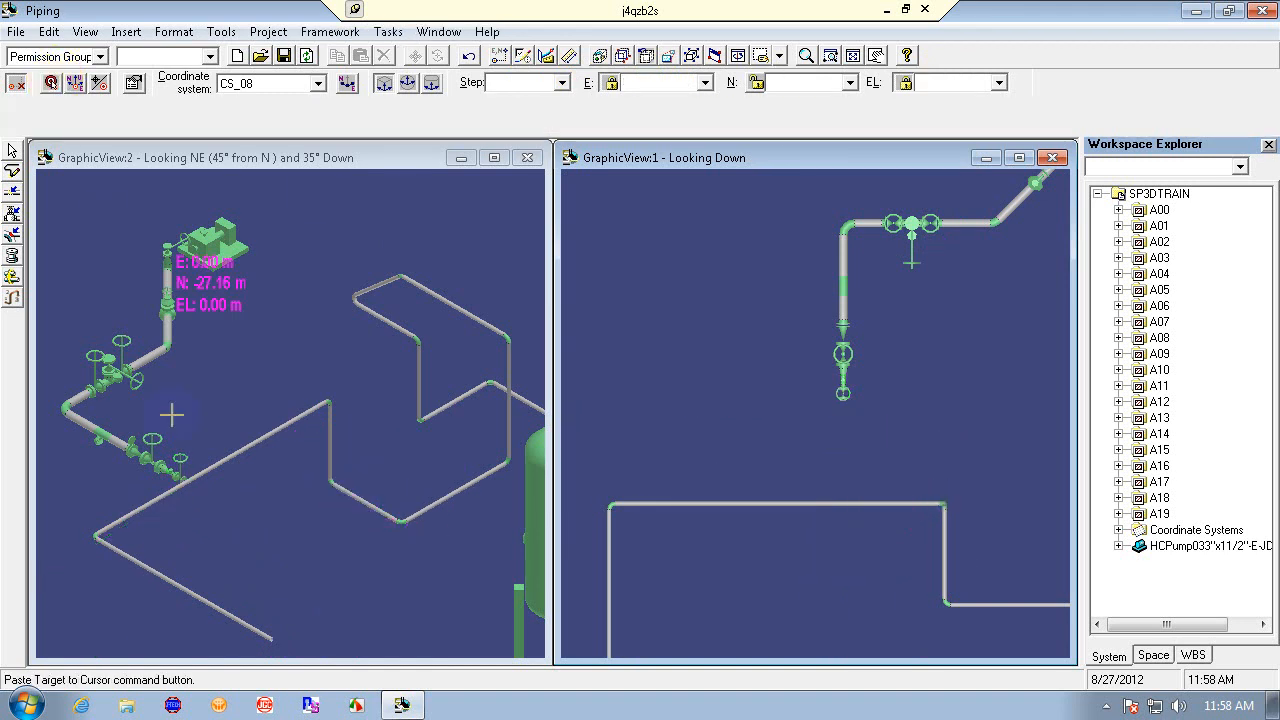
pyautogui.click(193, 479)
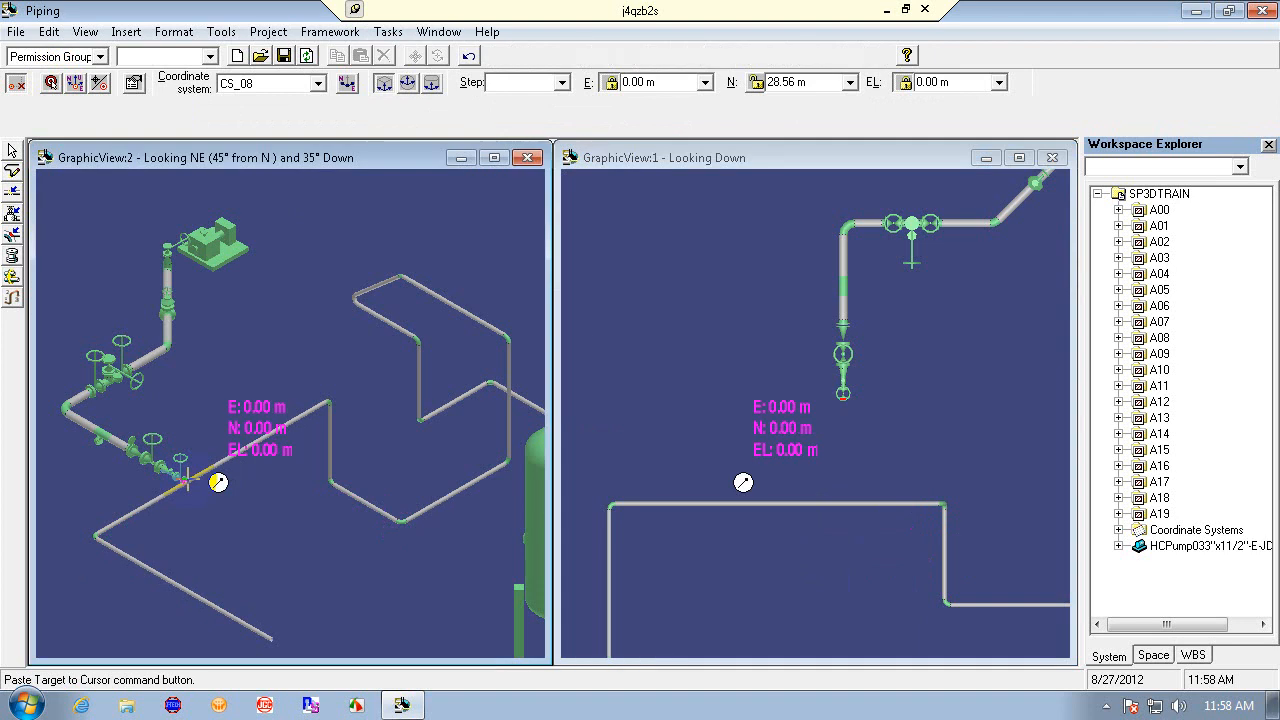
pyautogui.click(12, 170)
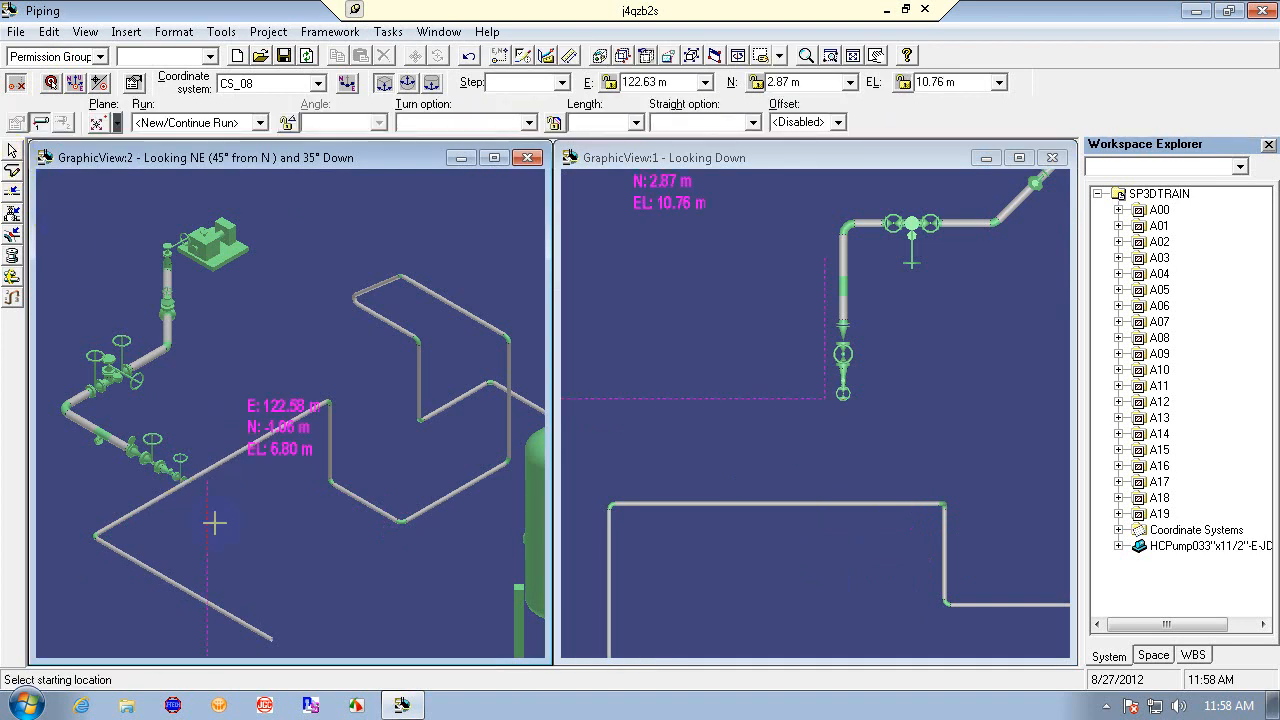
pyautogui.click(218, 482)
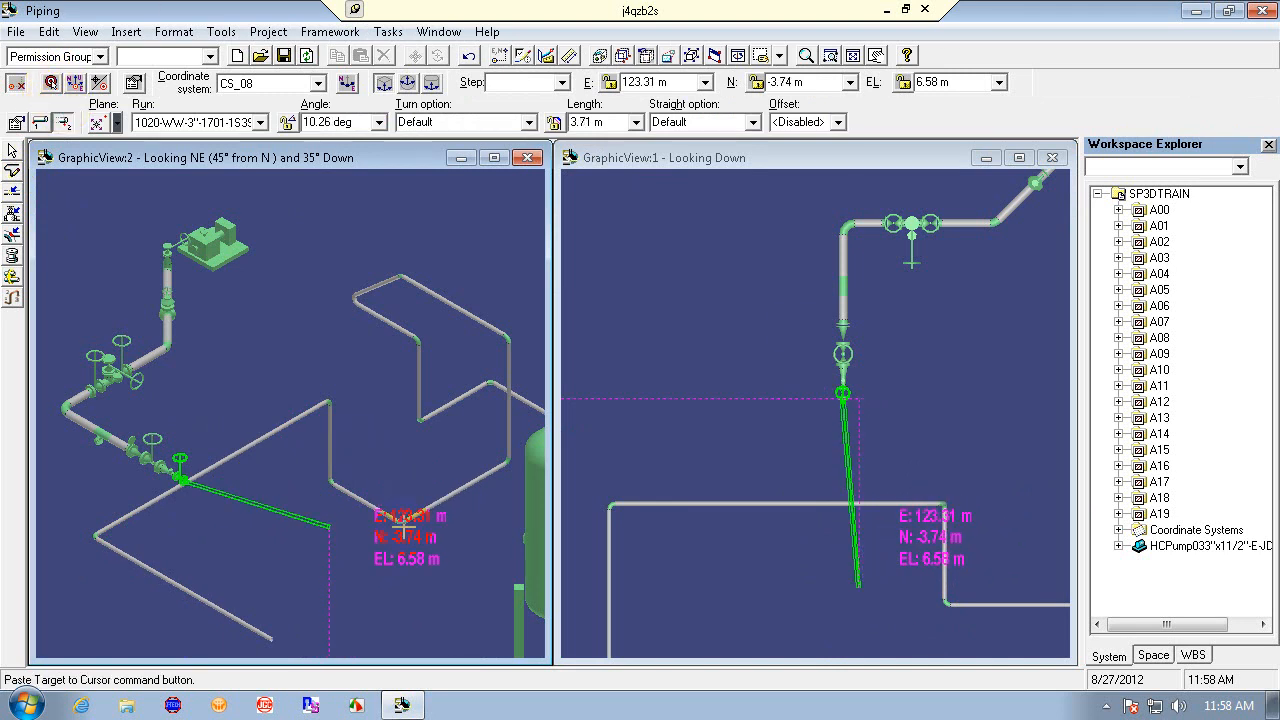
# - Route the first leg from the valve to the existing pipe at E -27.00 m, N -23.47 m, EL 5.99 m
pyautogui.click(75, 84)
pyautogui.click(16, 84)
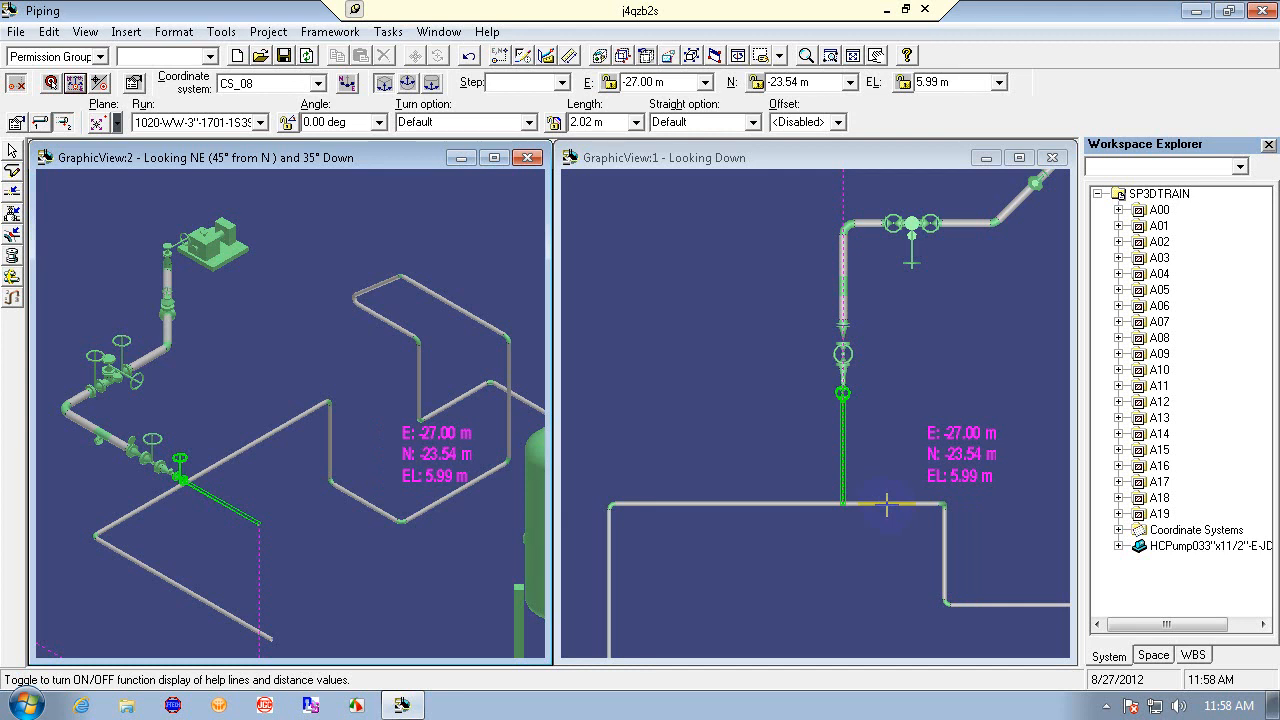
pyautogui.click(969, 507)
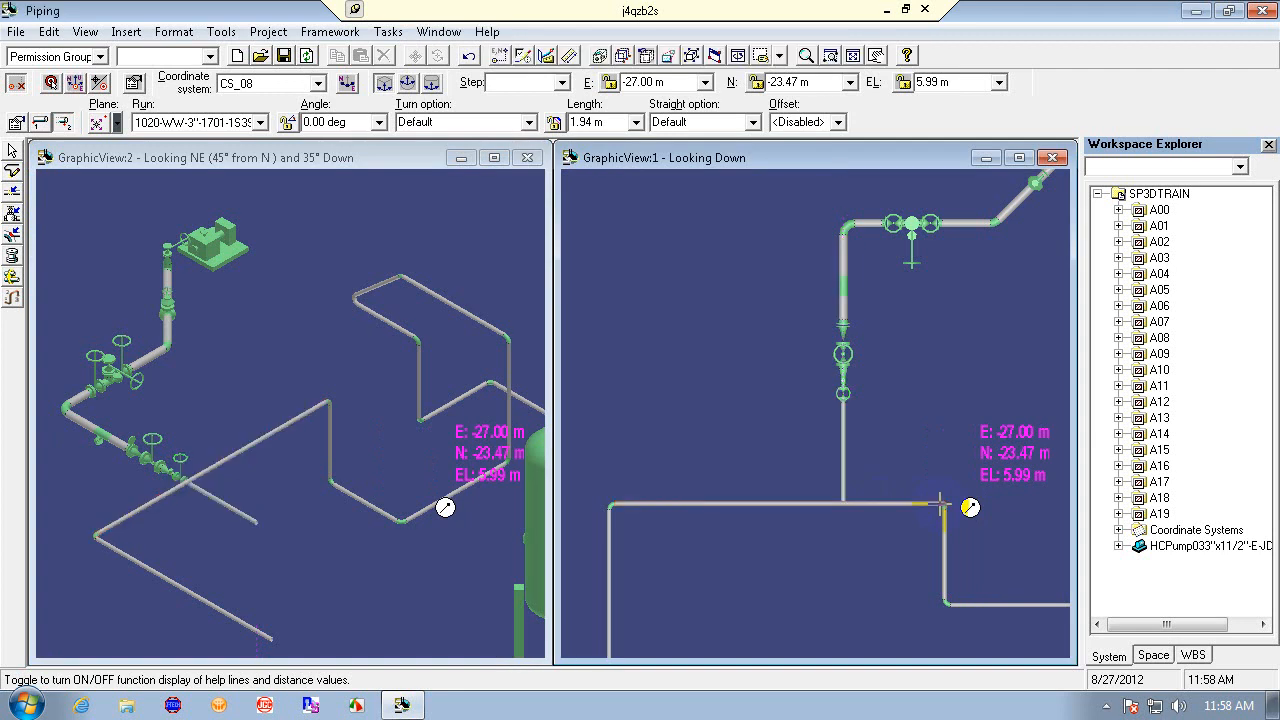
# - Add a vertical leg rising to about EL 7.97 m and finish the route
pyautogui.click(840, 503)
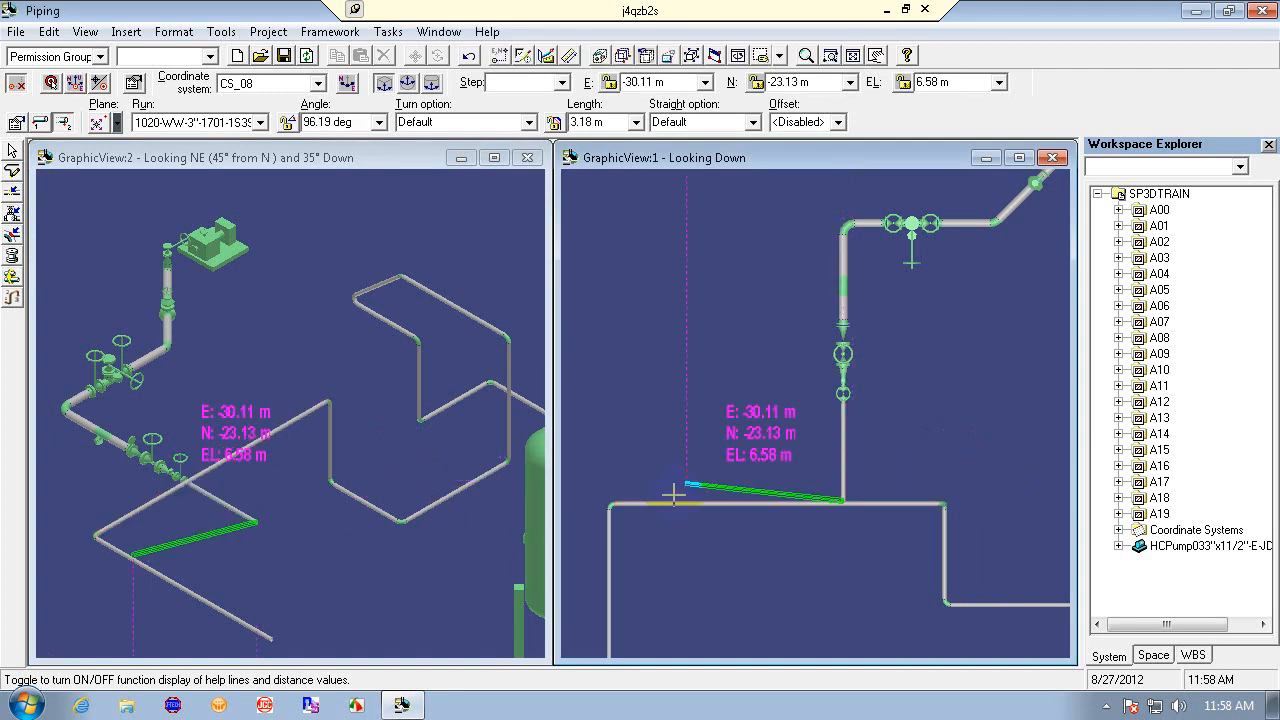
pyautogui.click(259, 440)
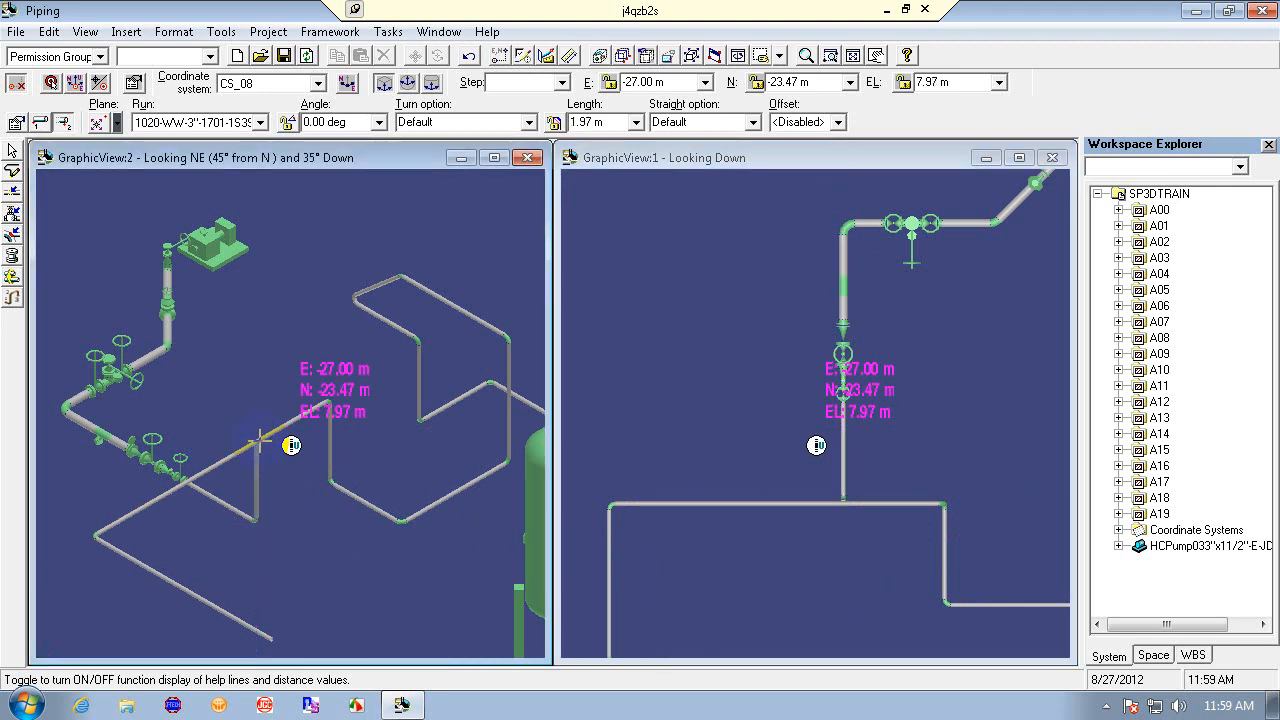
pyautogui.rightClick(290, 484)
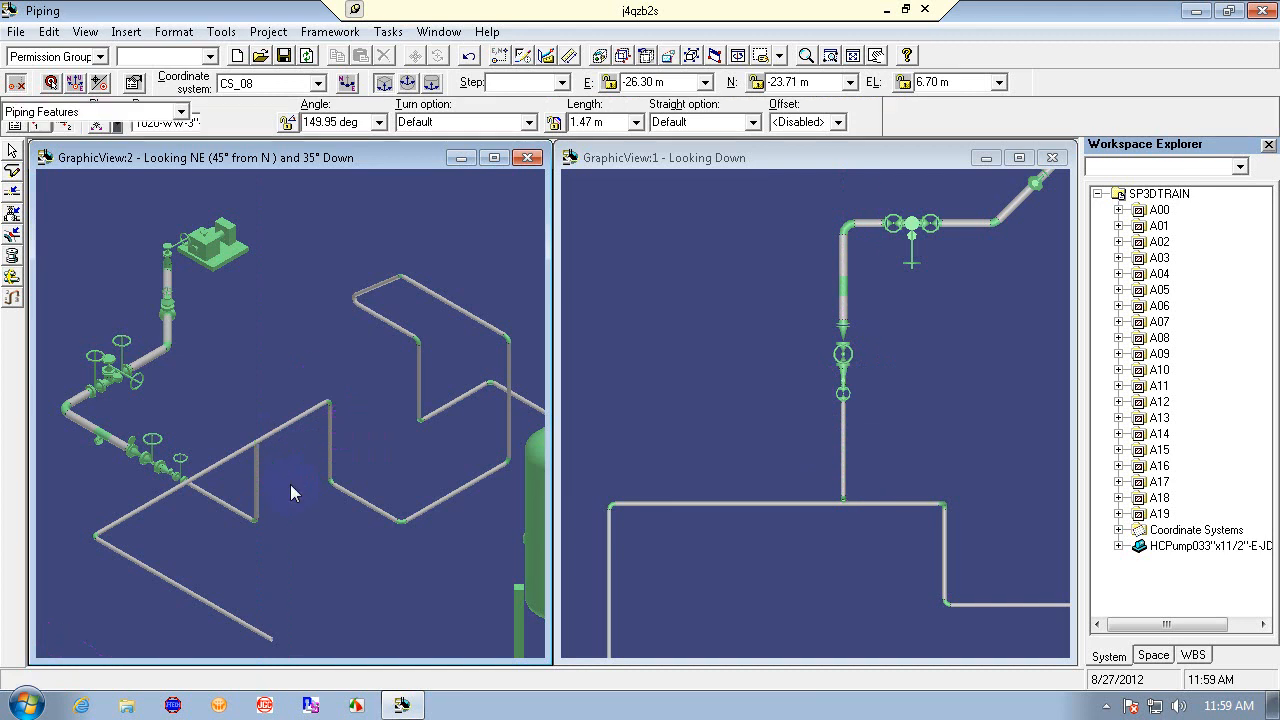
# - Delete the vertical pipe leg
pyautogui.click(259, 479)
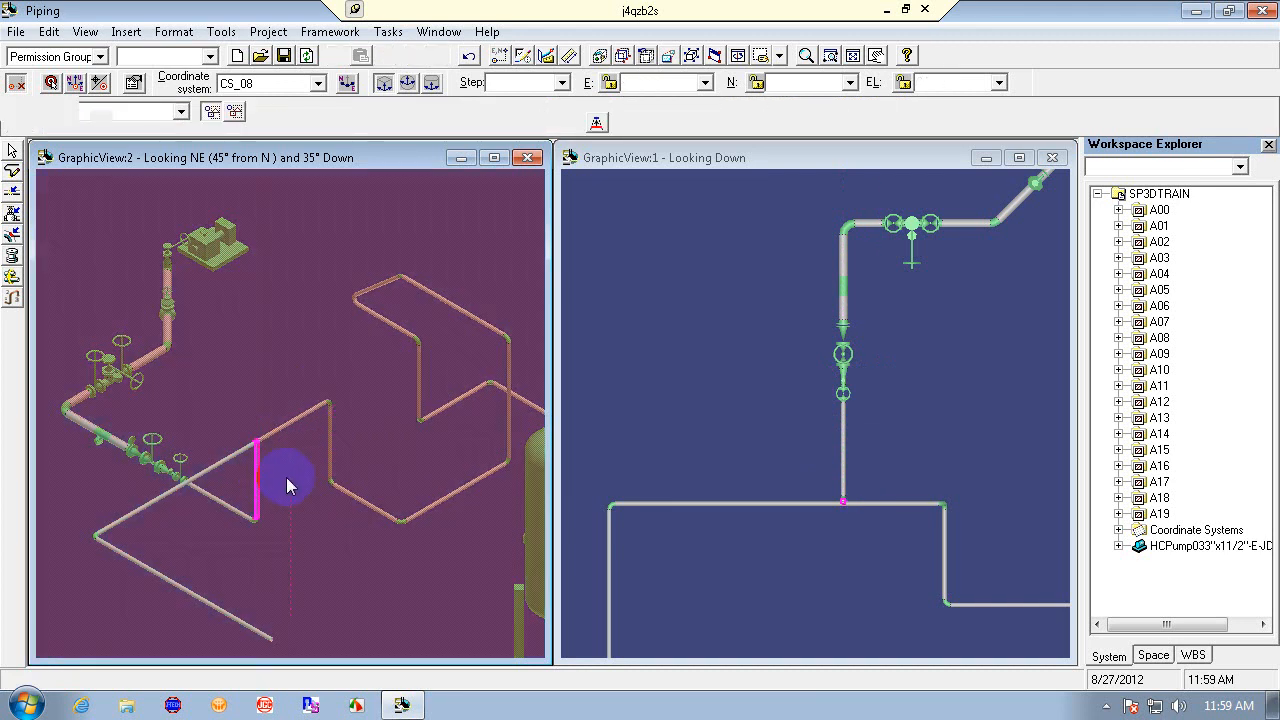
pyautogui.click(386, 56)
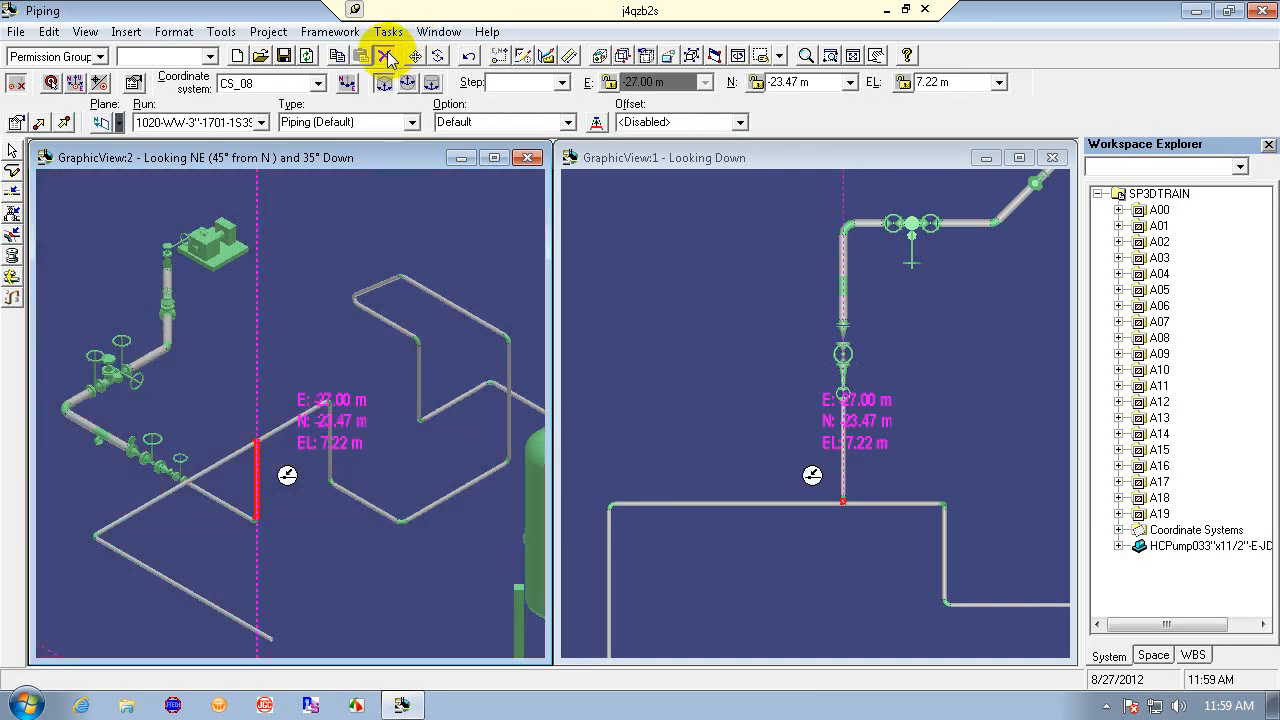
pyautogui.click(12, 170)
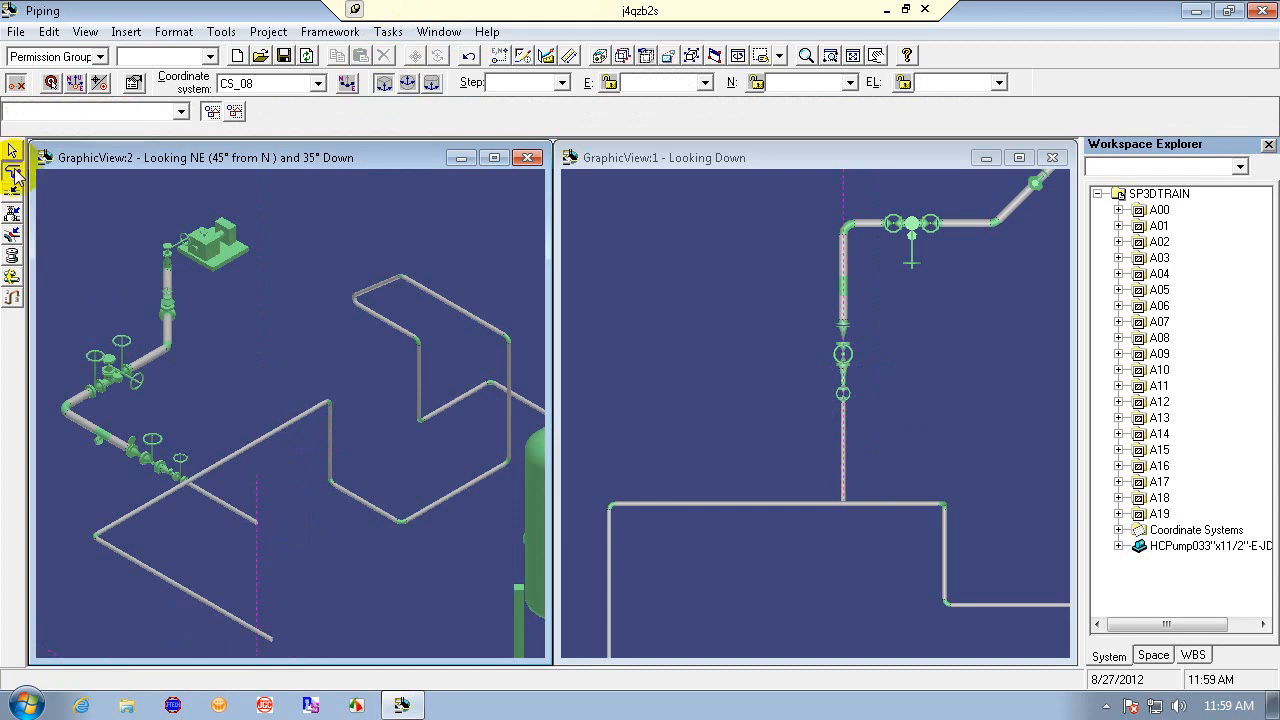
pyautogui.click(258, 519)
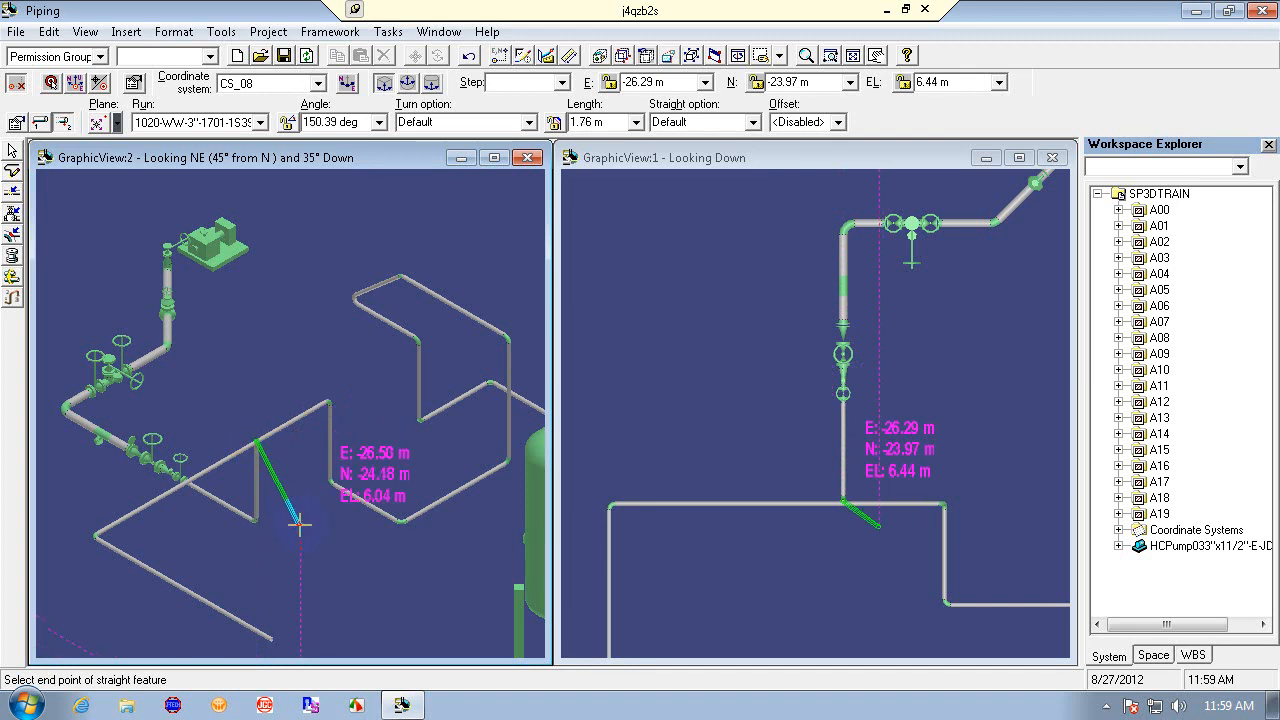
pyautogui.press('Escape')
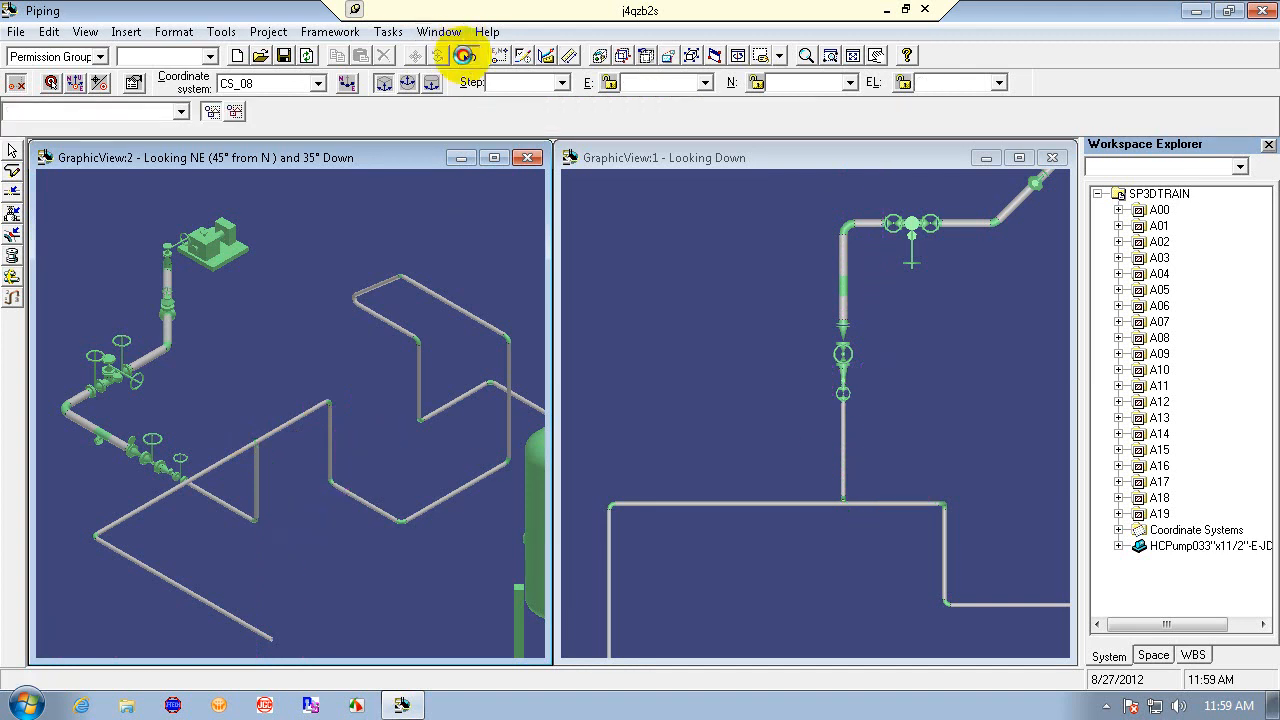
# - Undo the first leg routed from the gate valve
pyautogui.click(467, 55)
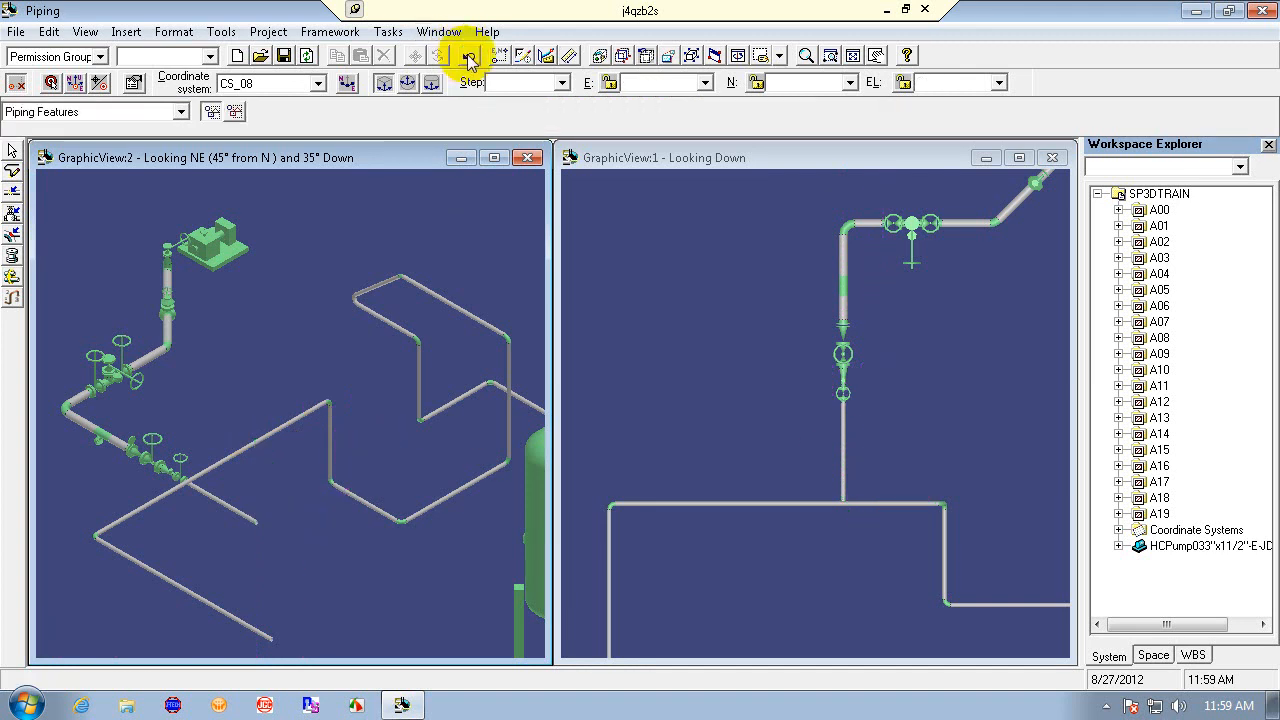
pyautogui.click(467, 55)
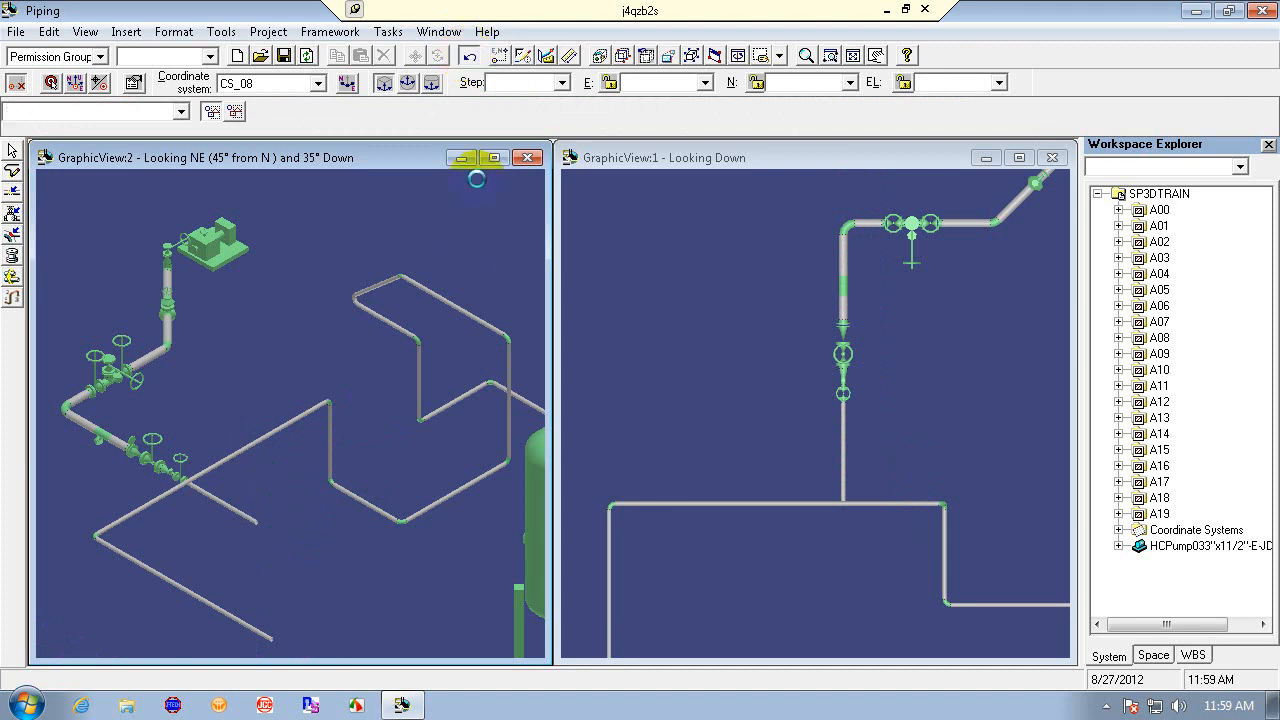
pyautogui.click(467, 55)
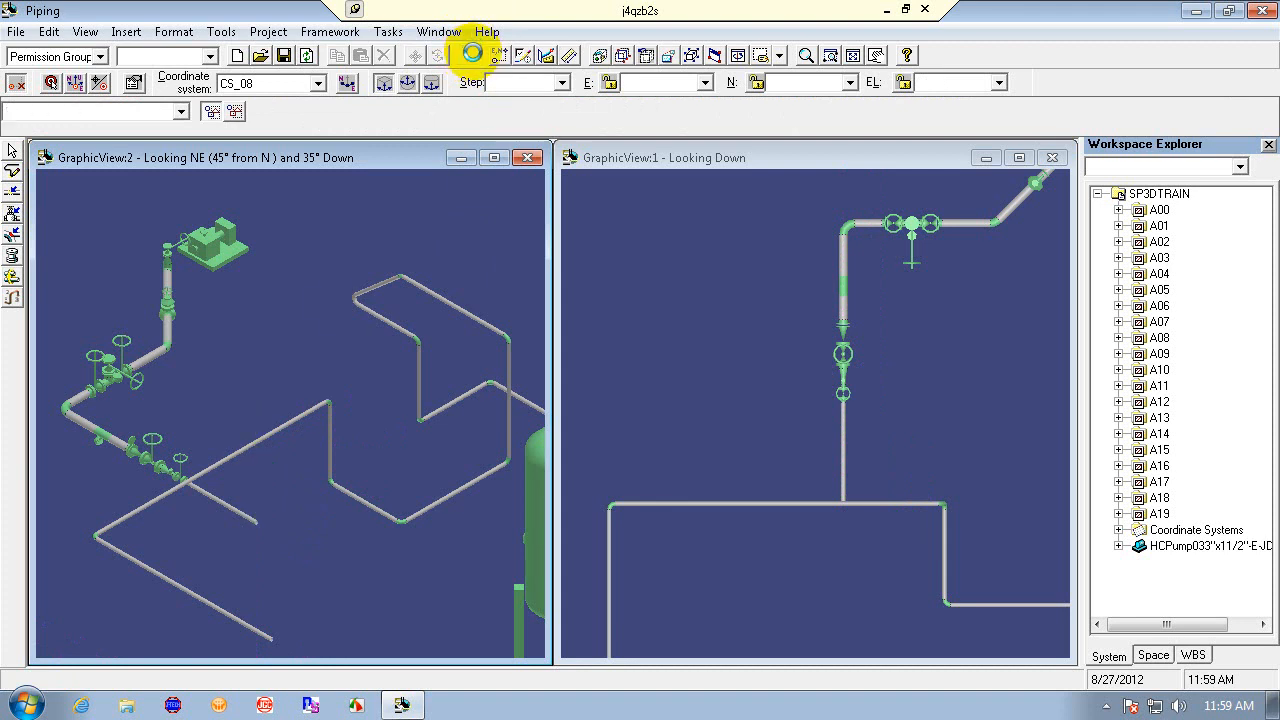
pyautogui.click(470, 55)
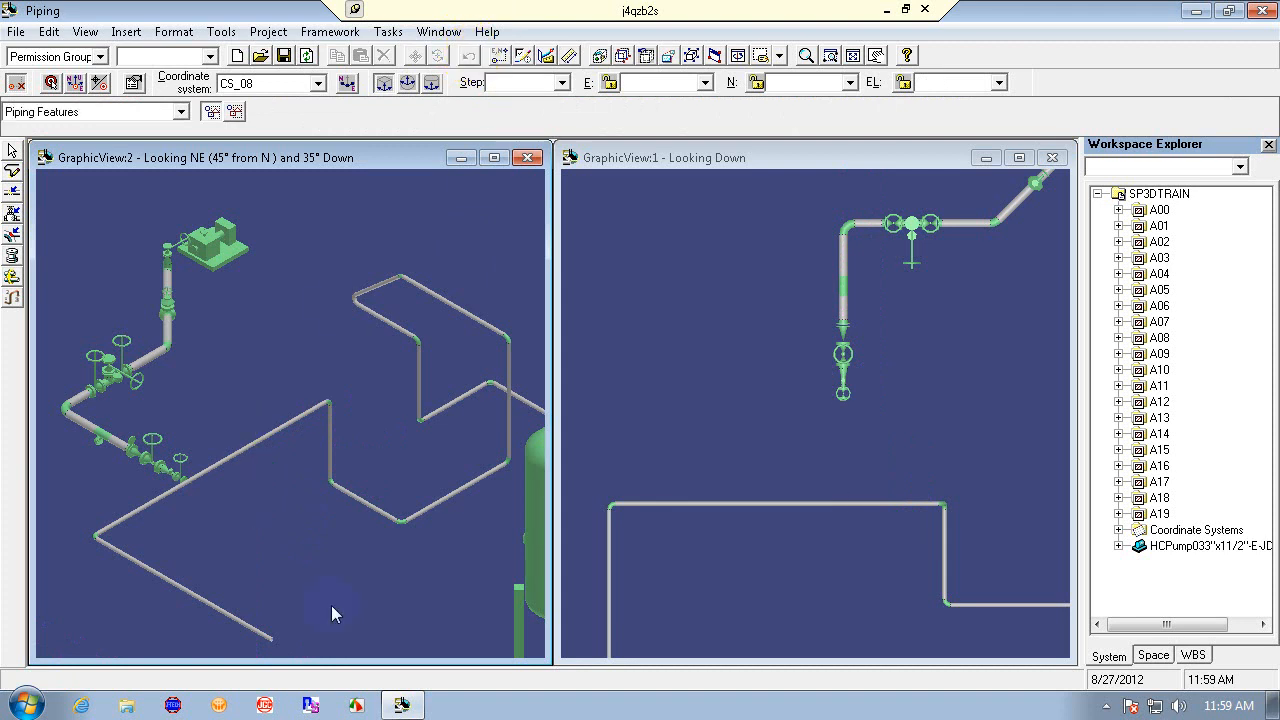
# - Paste the PinPoint target onto the gate valve's open end
pyautogui.click(12, 171)
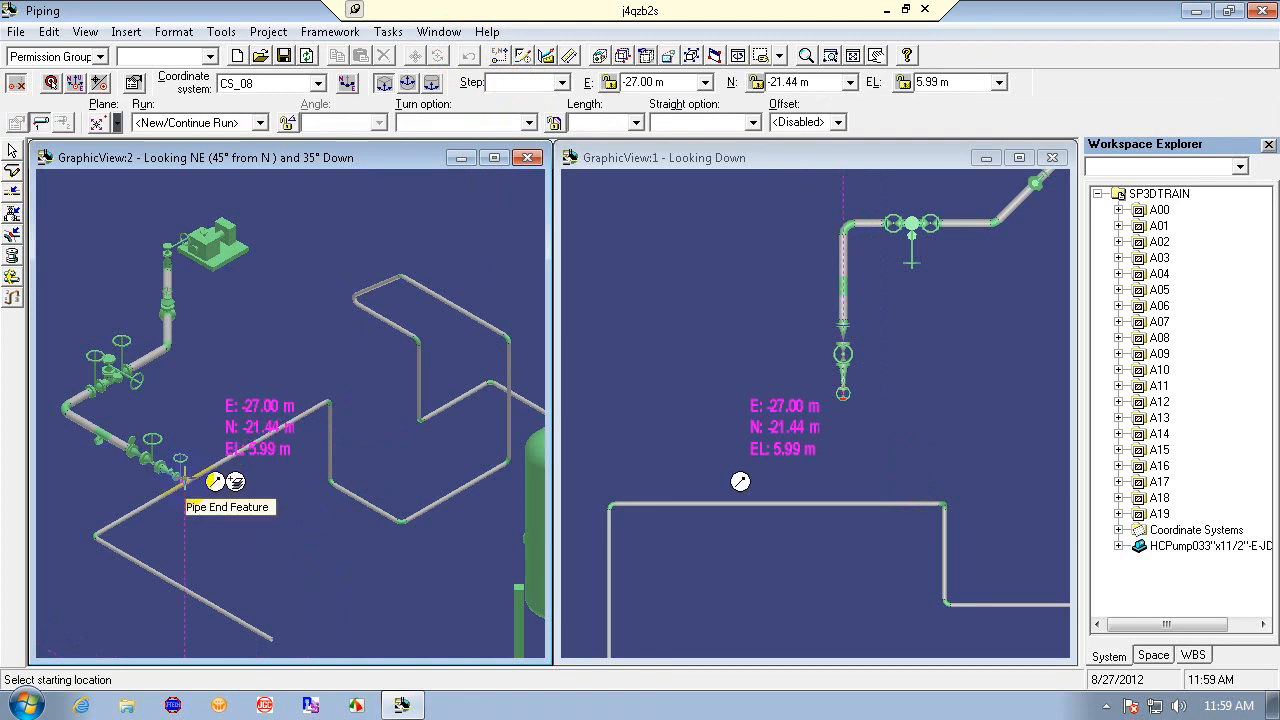
pyautogui.click(50, 82)
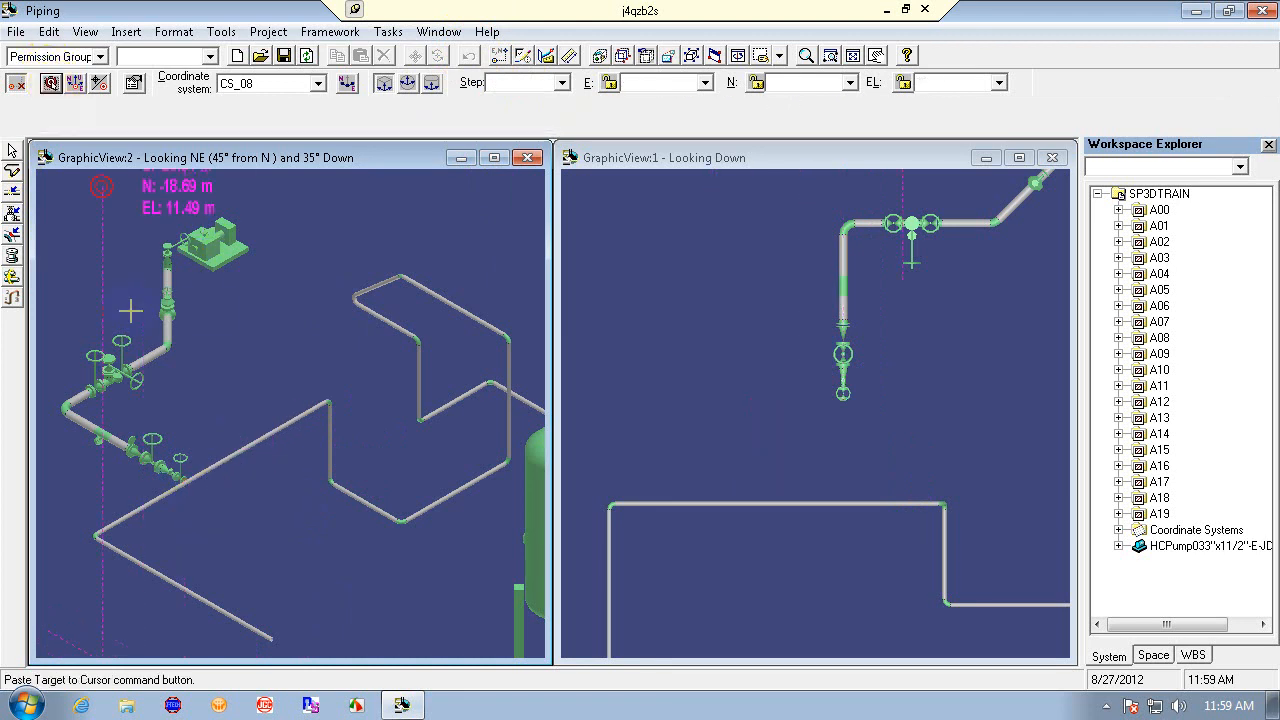
pyautogui.click(198, 482)
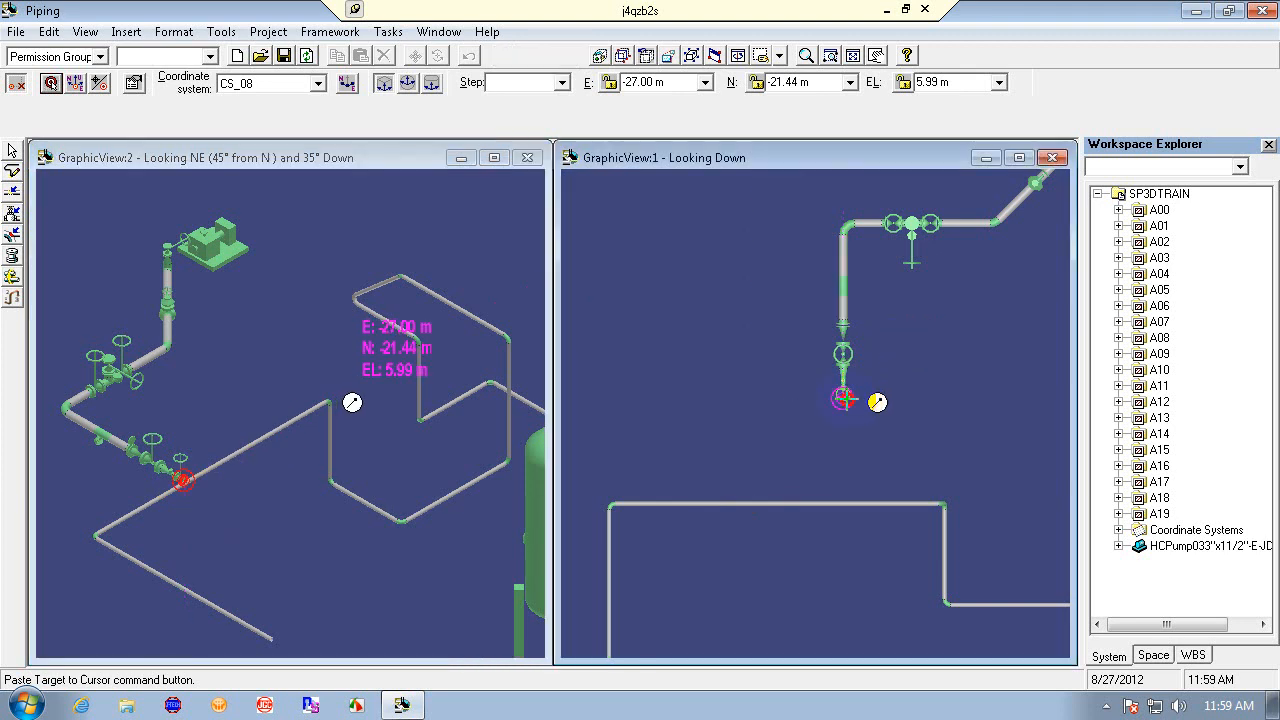
pyautogui.click(13, 172)
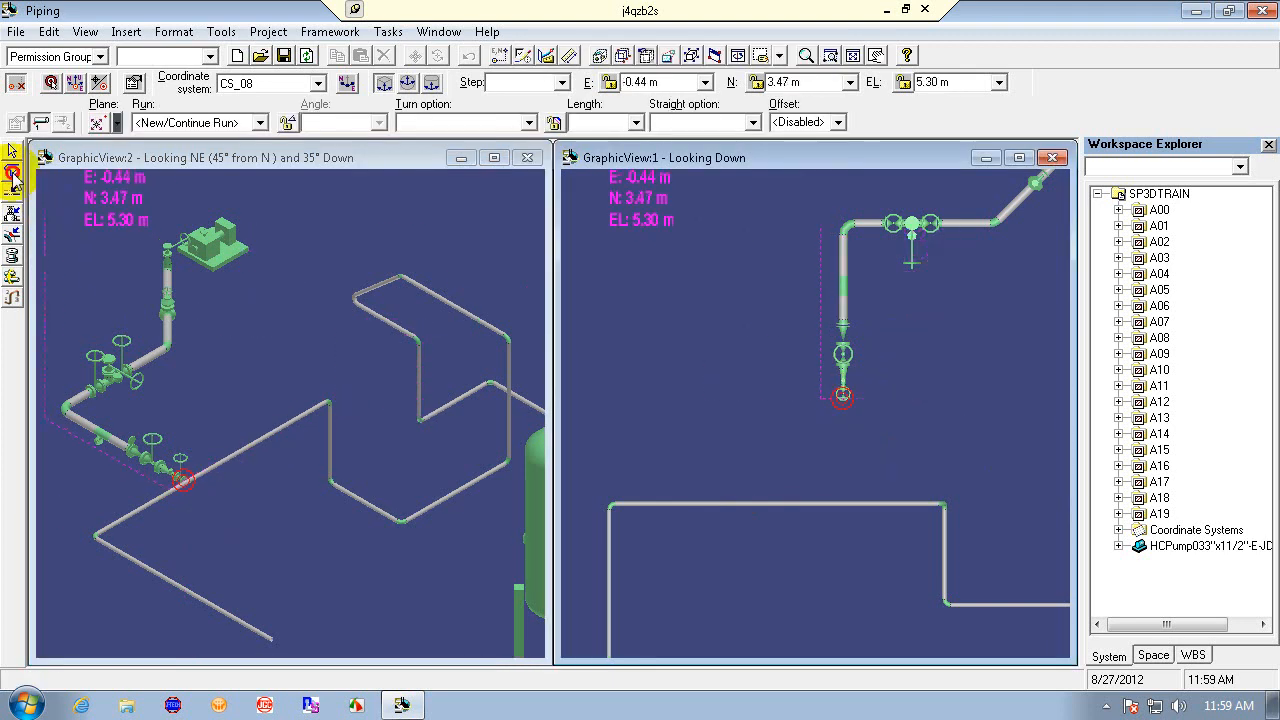
pyautogui.click(205, 479)
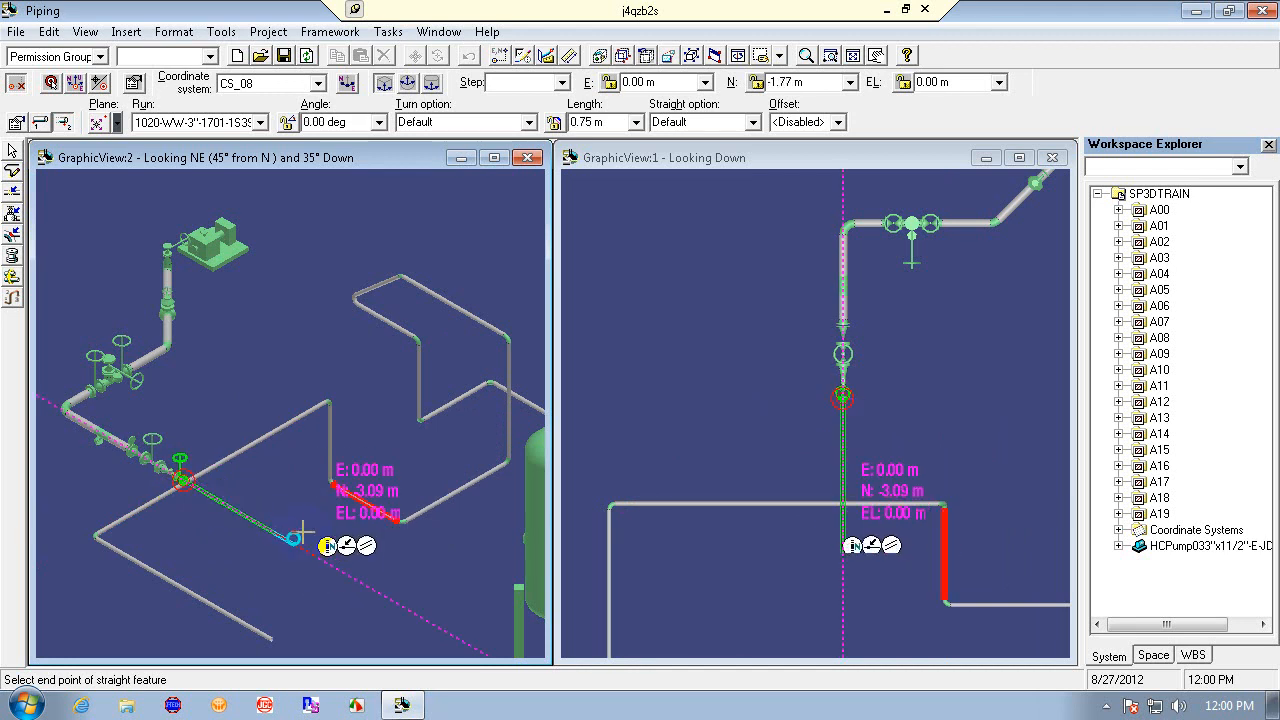
pyautogui.press('Escape')
# - Try to route a leg from the gate valve with E and EL set to 0 m onto the existing pipe, then undo it
pyautogui.click(15, 171)
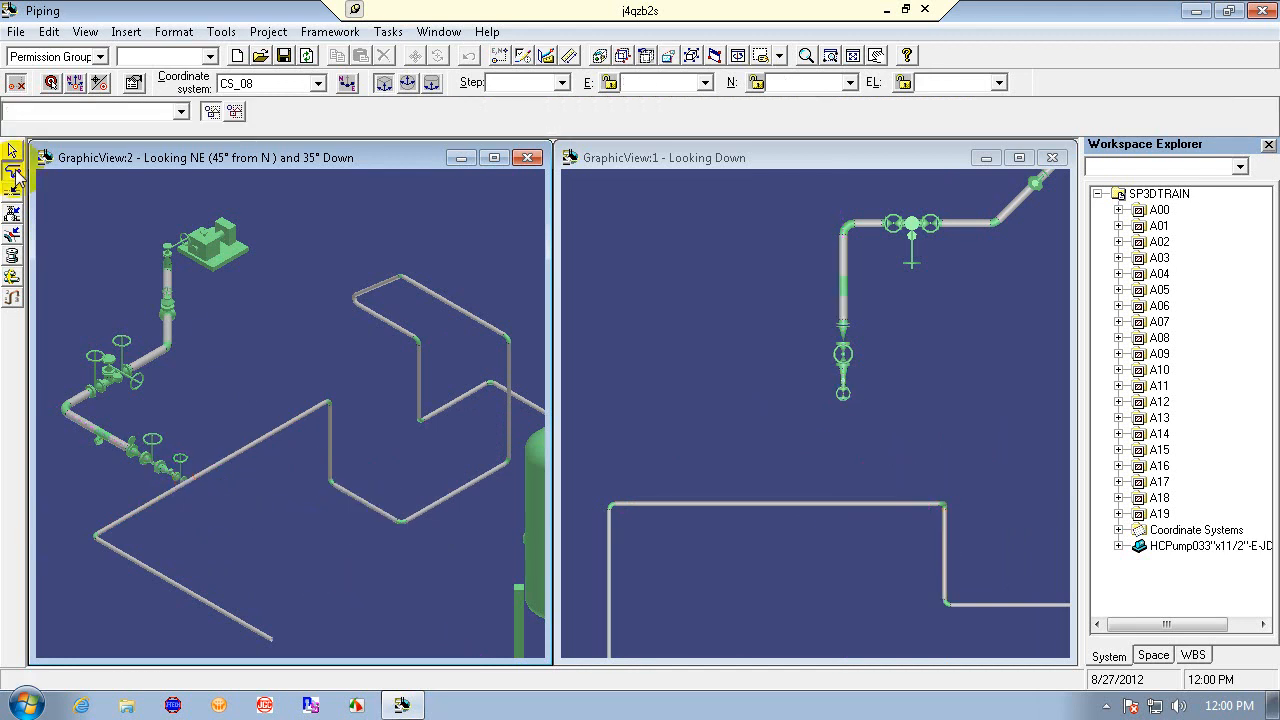
pyautogui.click(215, 483)
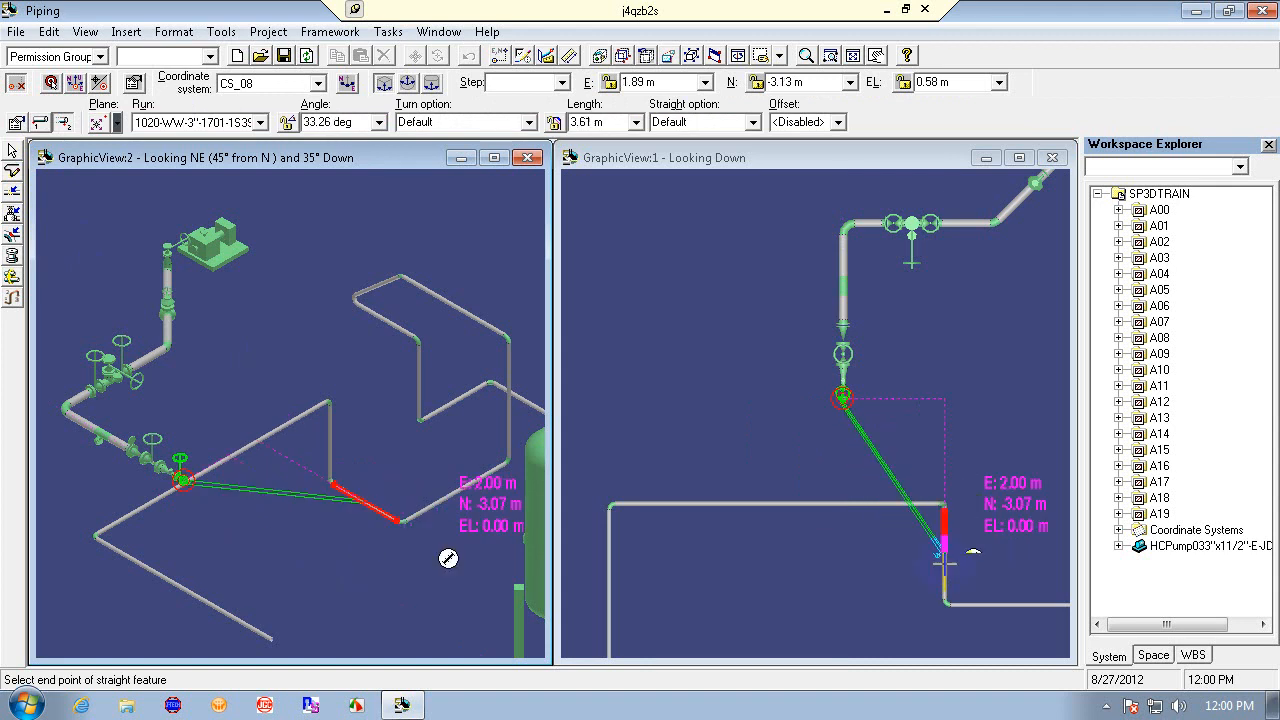
pyautogui.doubleClick(672, 83)
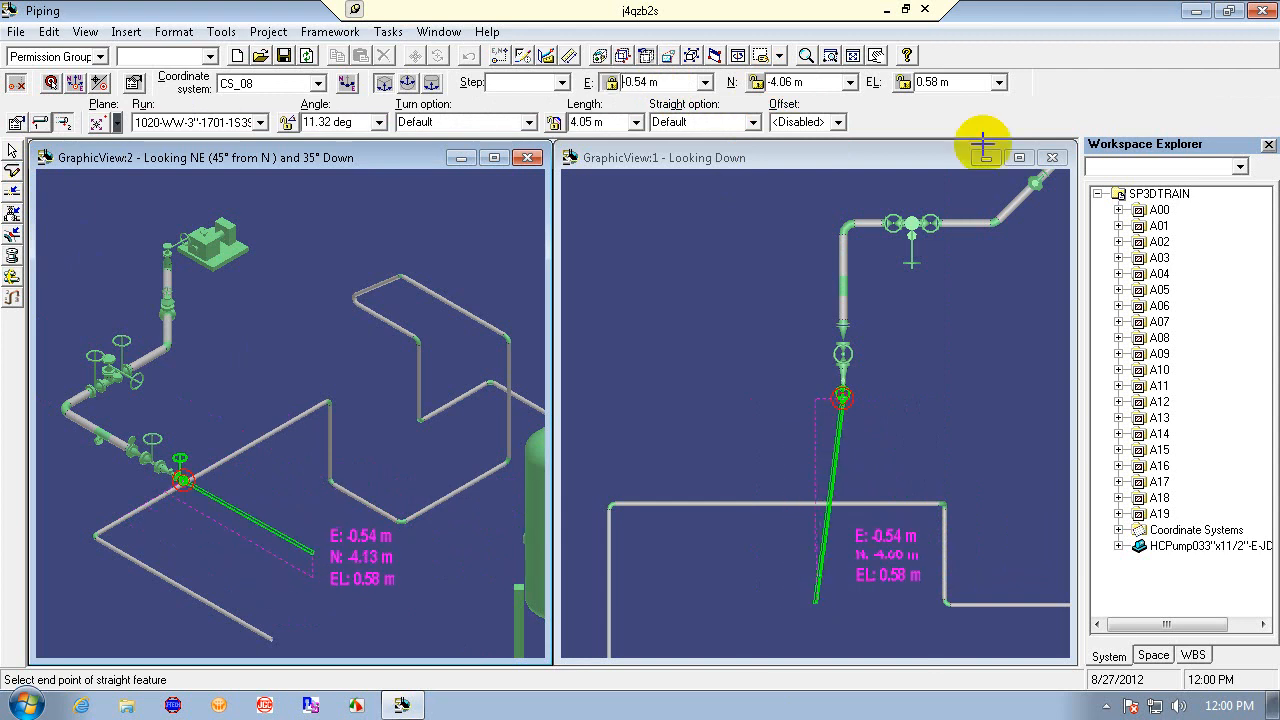
pyautogui.doubleClick(653, 83)
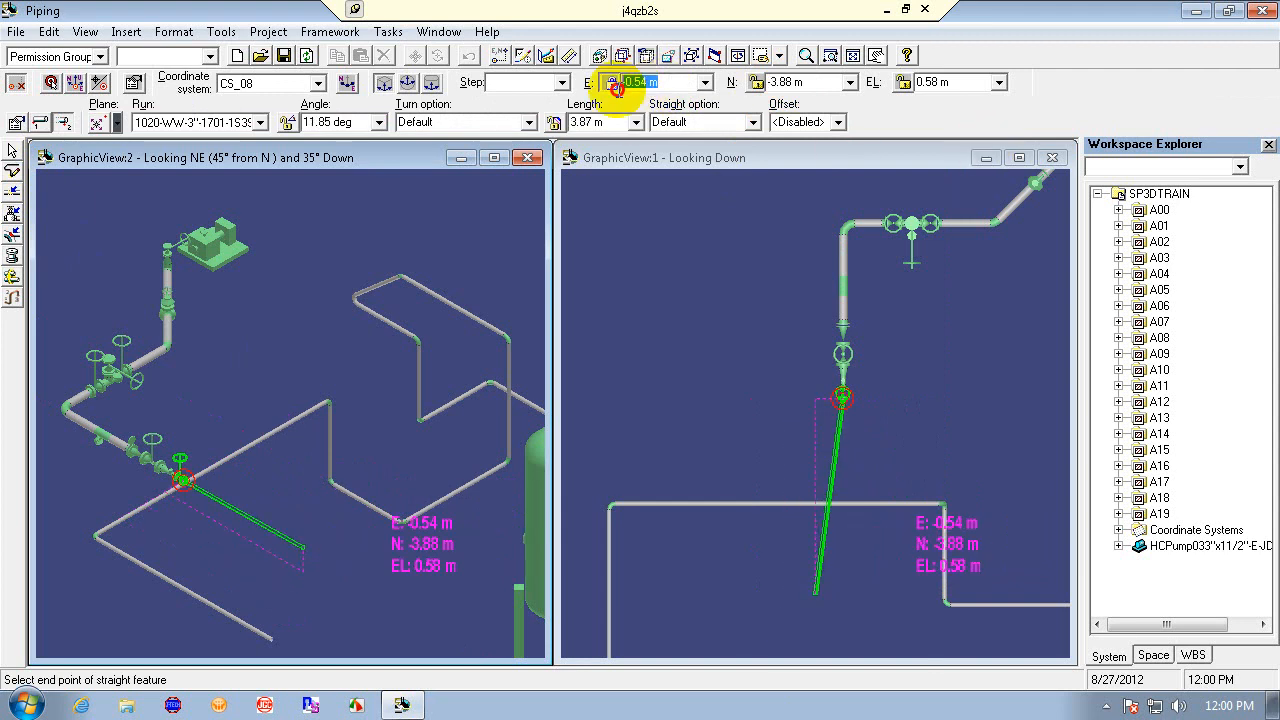
pyautogui.write('0')
pyautogui.click(612, 83)
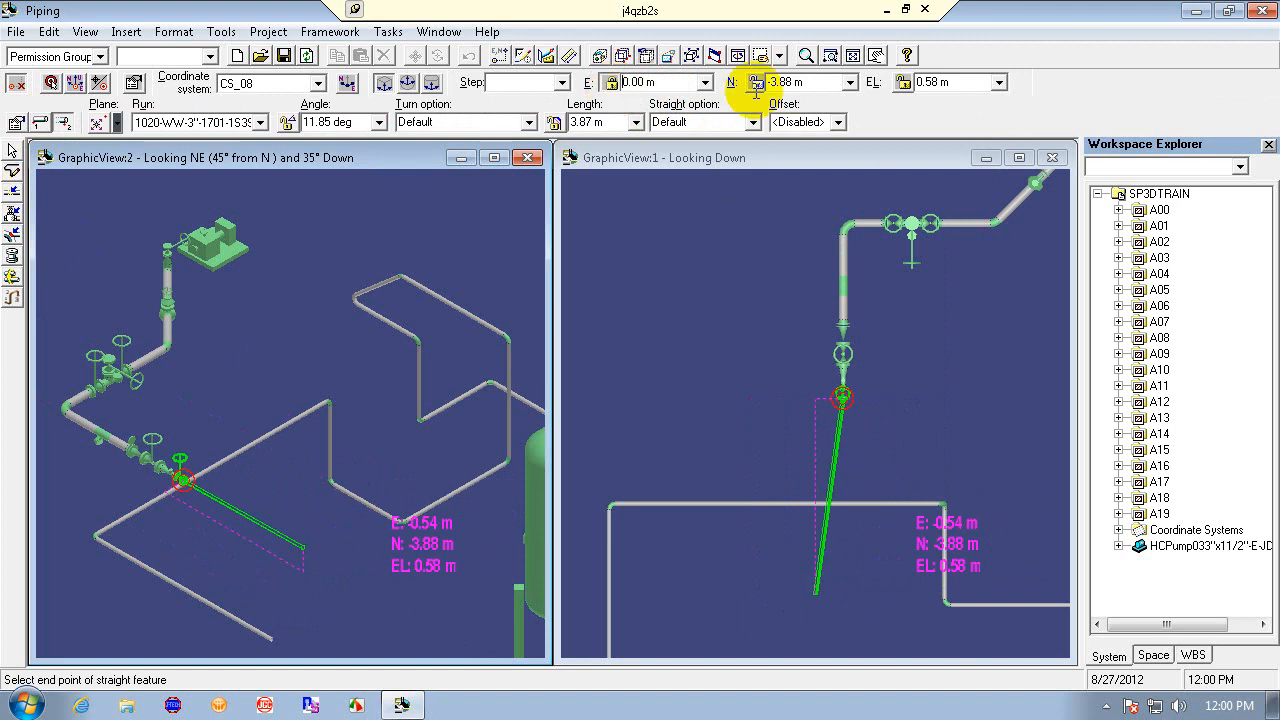
pyautogui.doubleClick(950, 84)
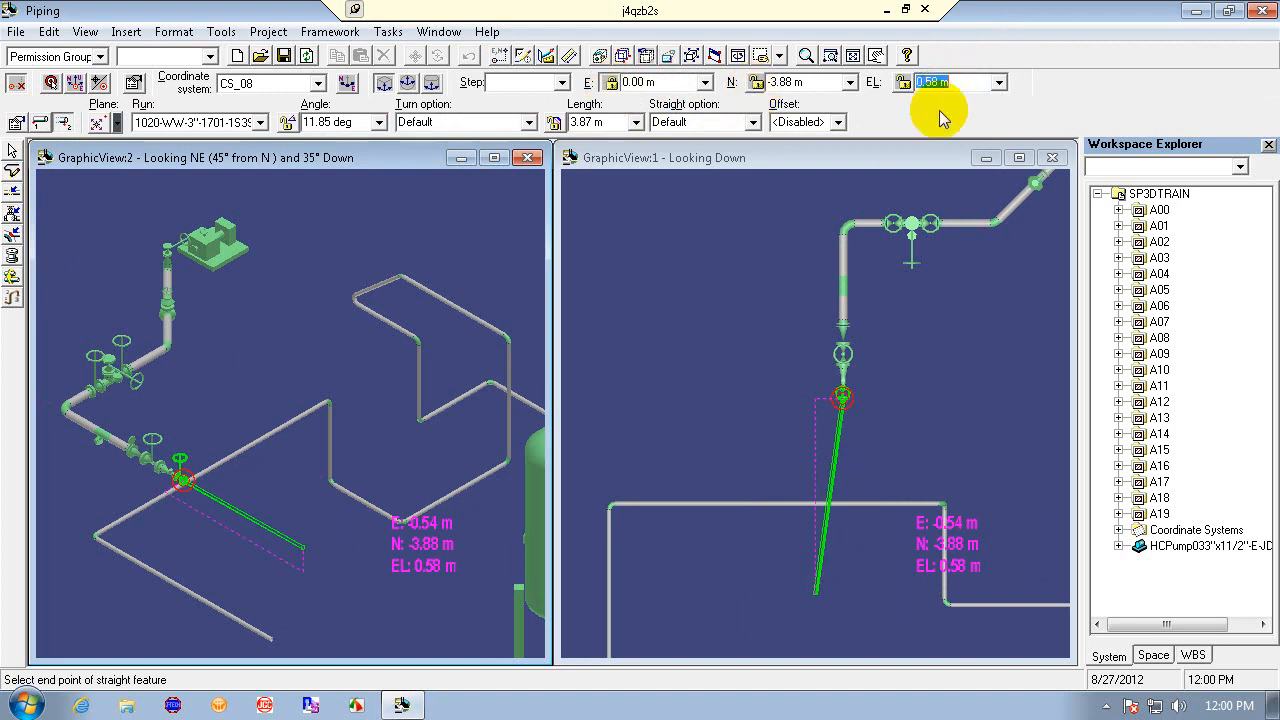
pyautogui.write('0')
pyautogui.press('Return')
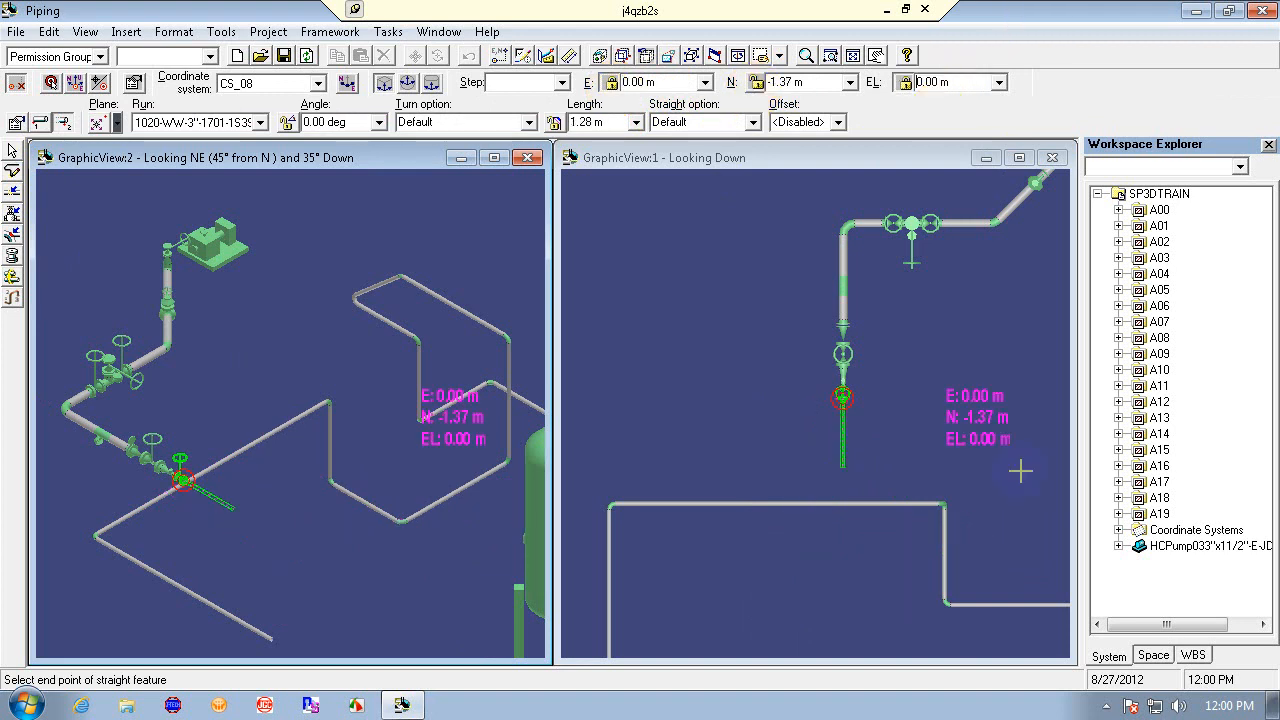
pyautogui.click(943, 553)
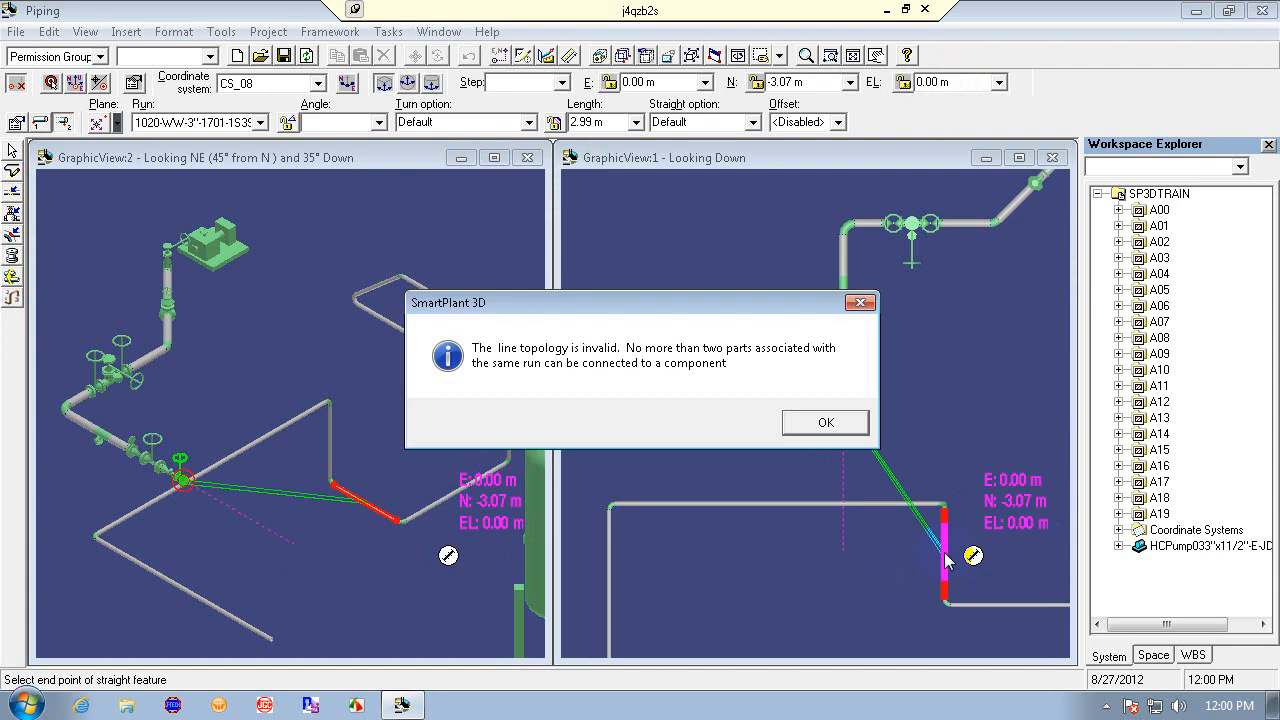
pyautogui.click(823, 424)
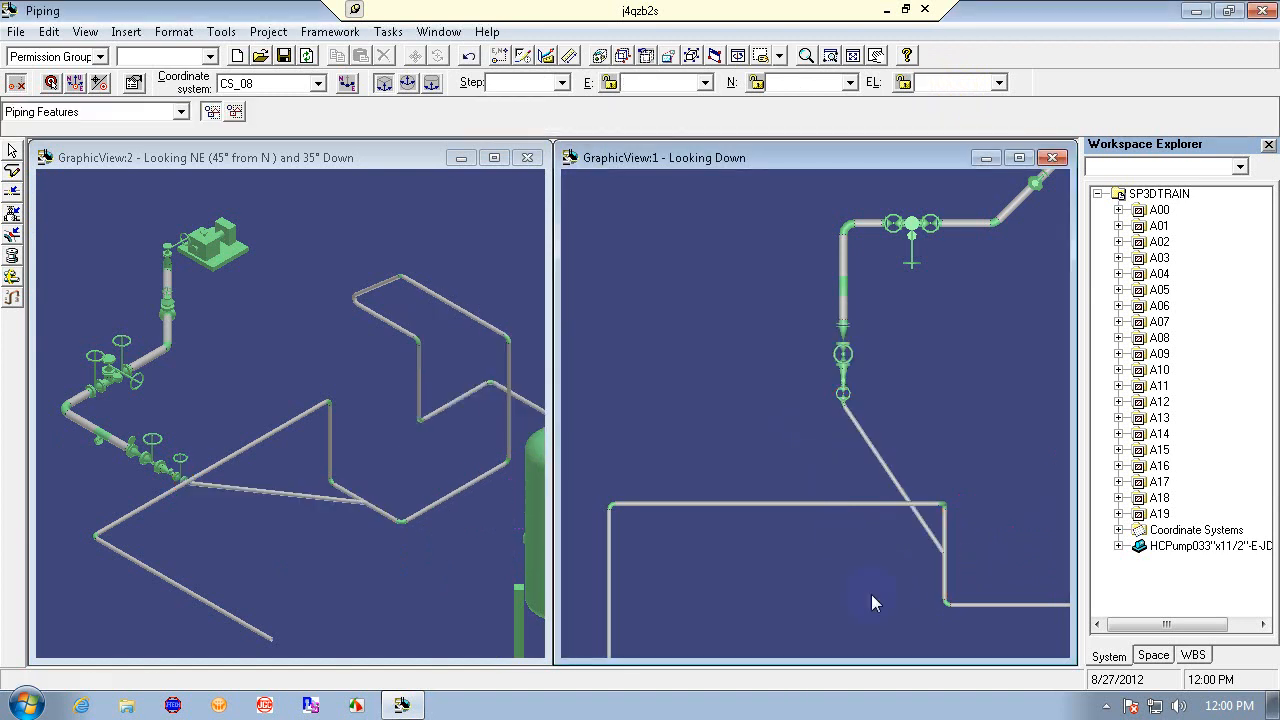
pyautogui.click(466, 53)
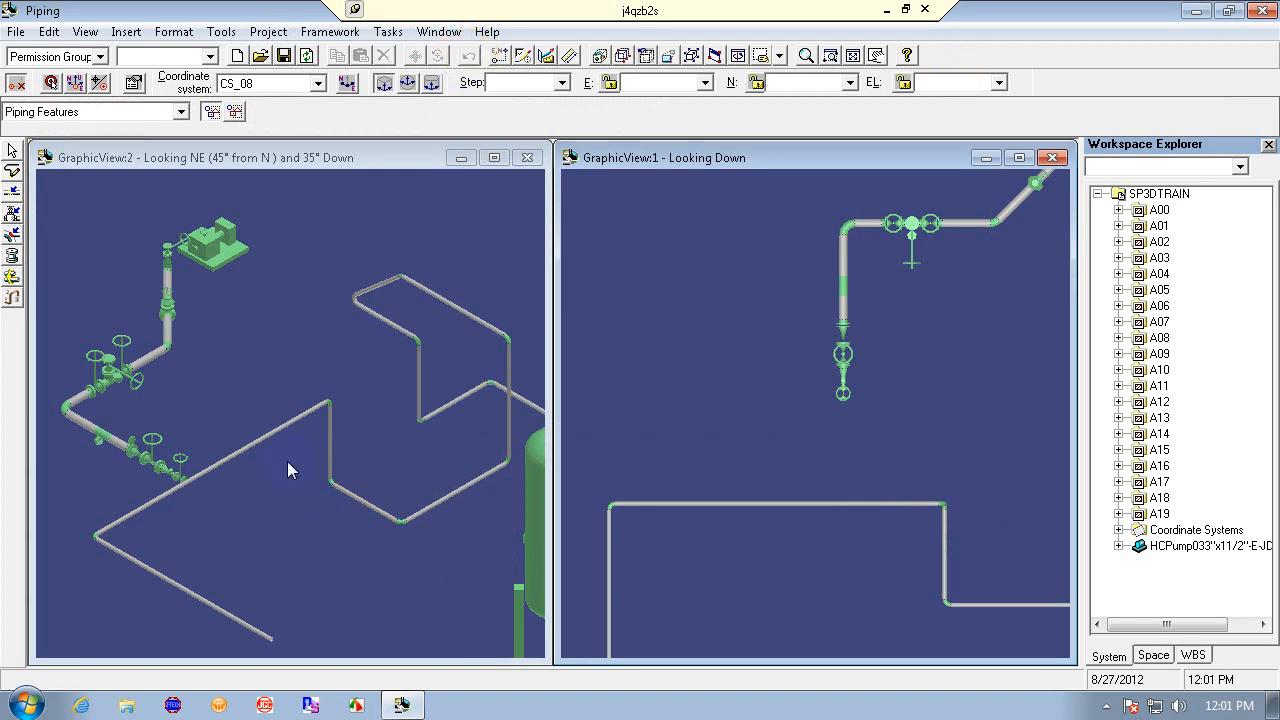
# - Retry the leg from the gate valve with E and EL locked at 0 m and a changed routing plane, then undo it
pyautogui.click(12, 170)
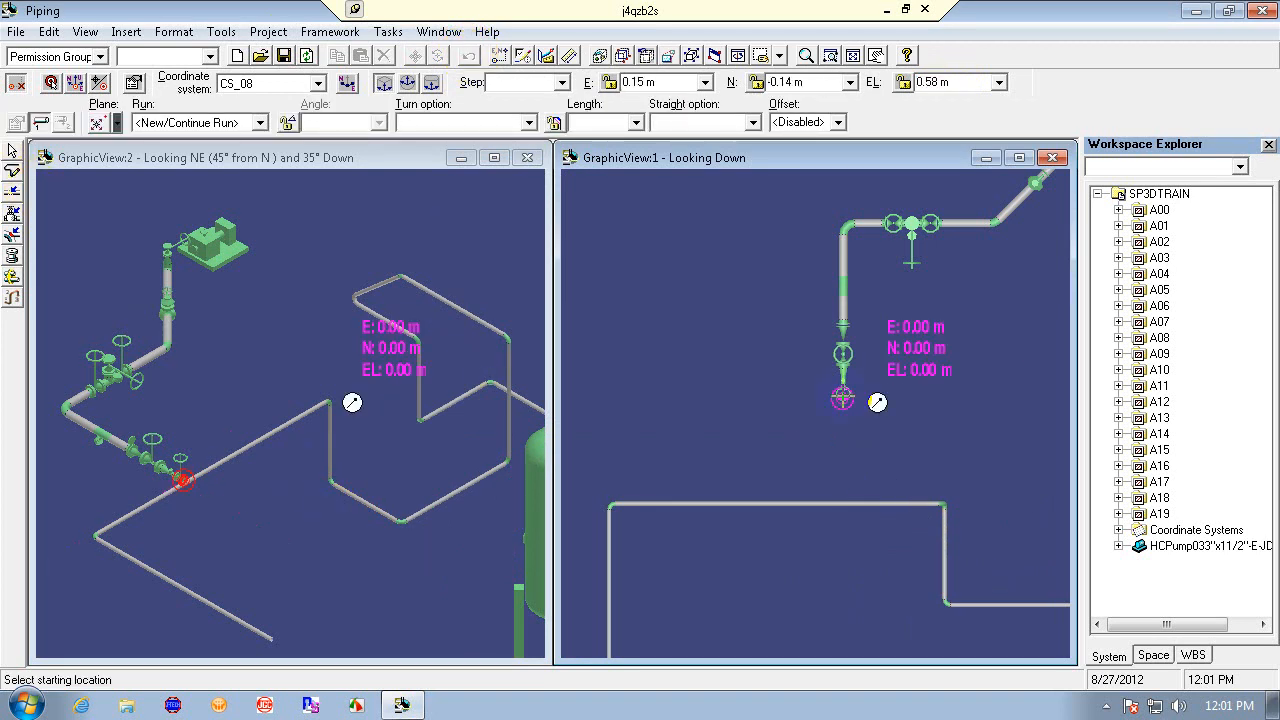
pyautogui.click(843, 398)
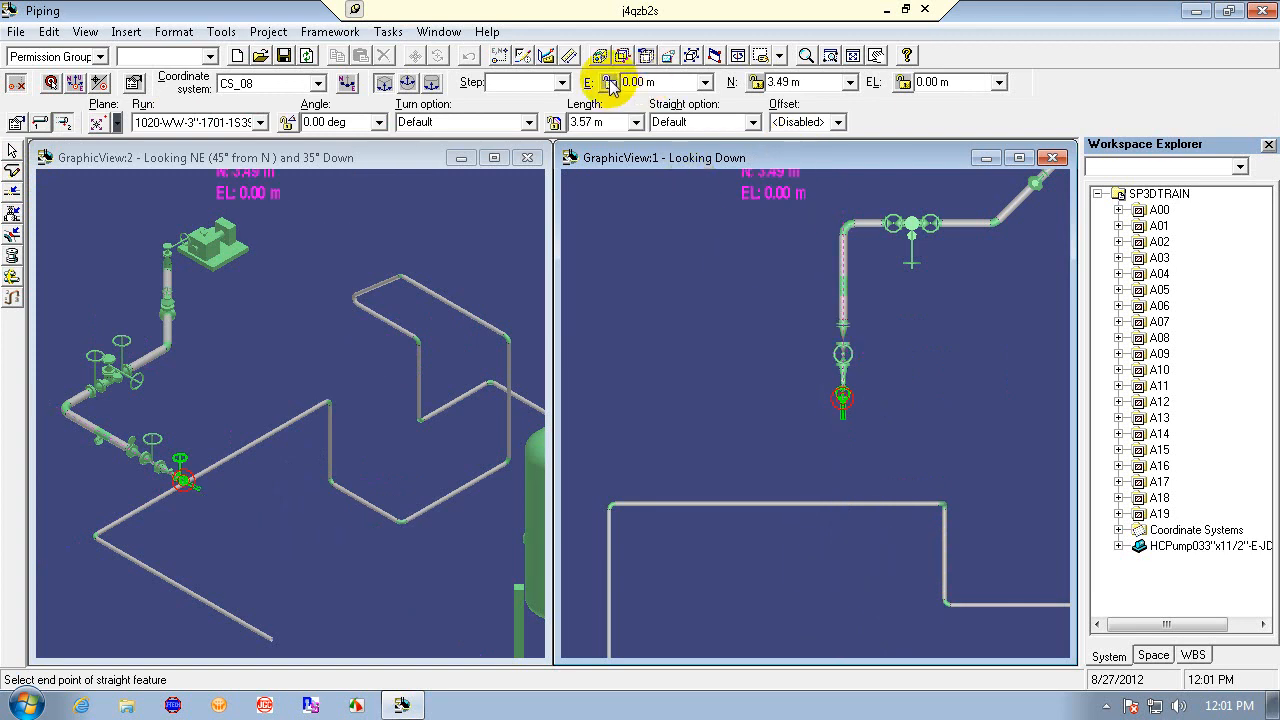
pyautogui.click(904, 82)
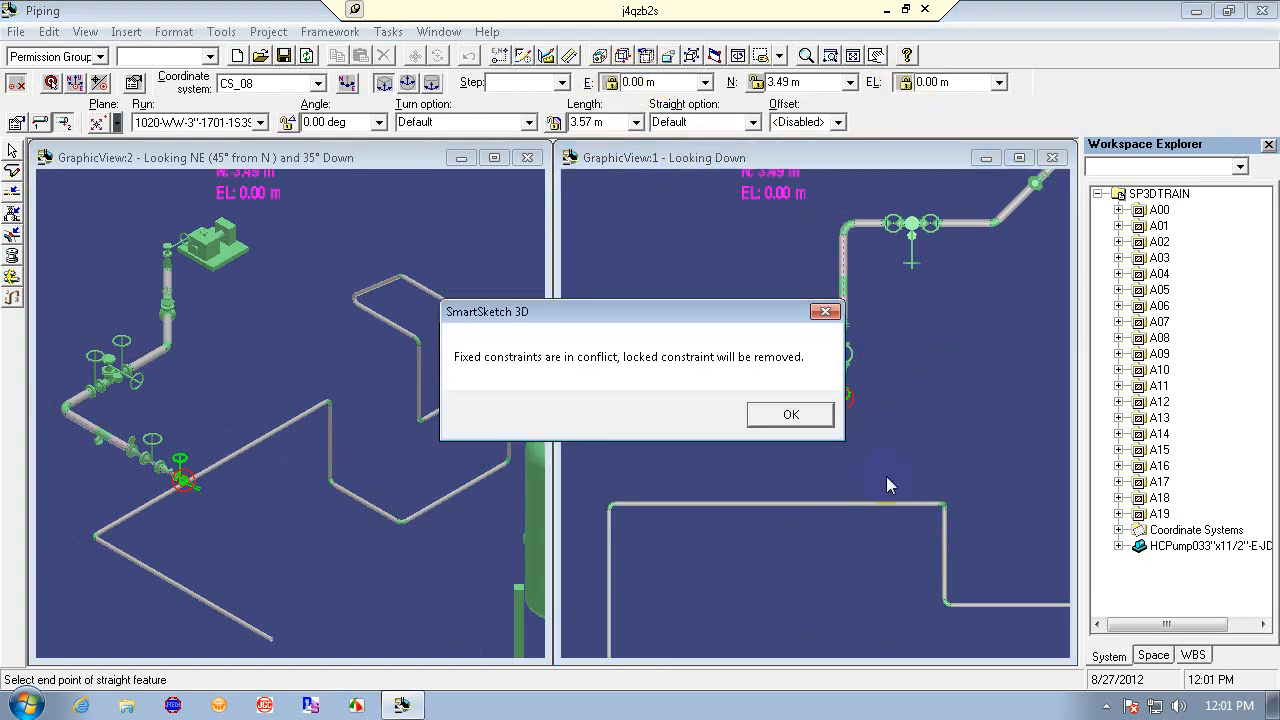
pyautogui.click(794, 413)
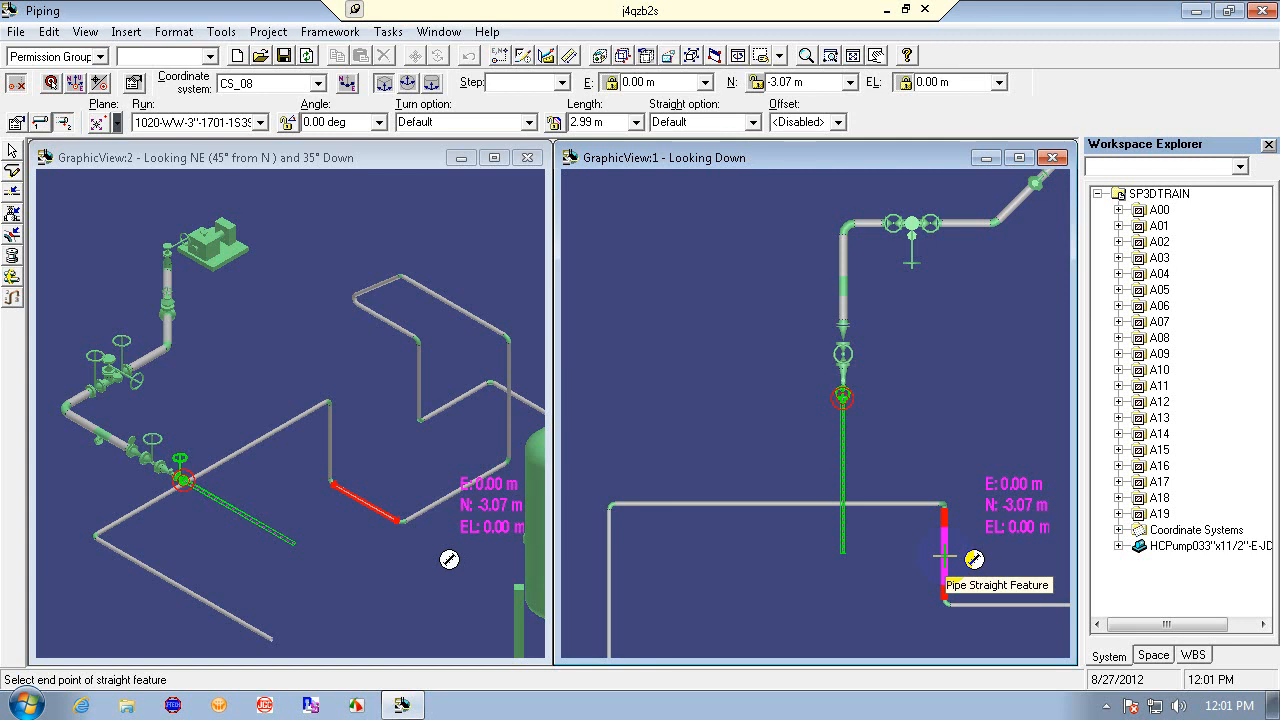
pyautogui.click(97, 122)
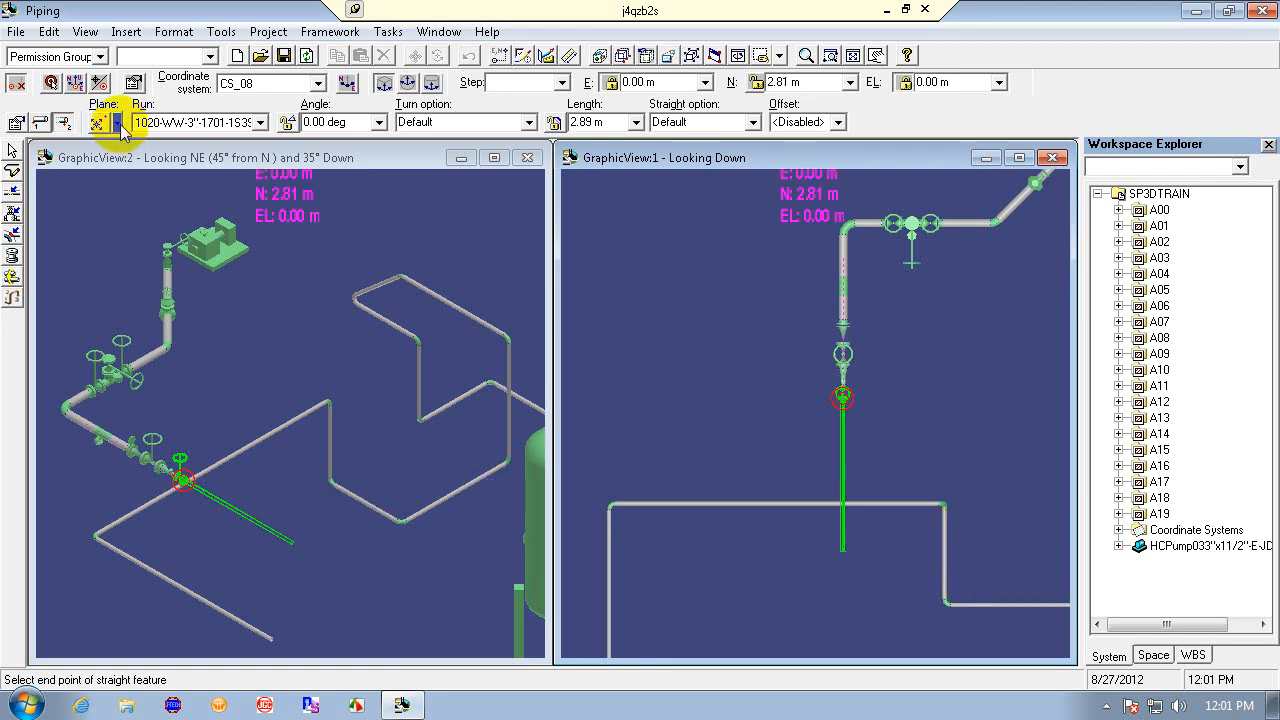
pyautogui.click(103, 193)
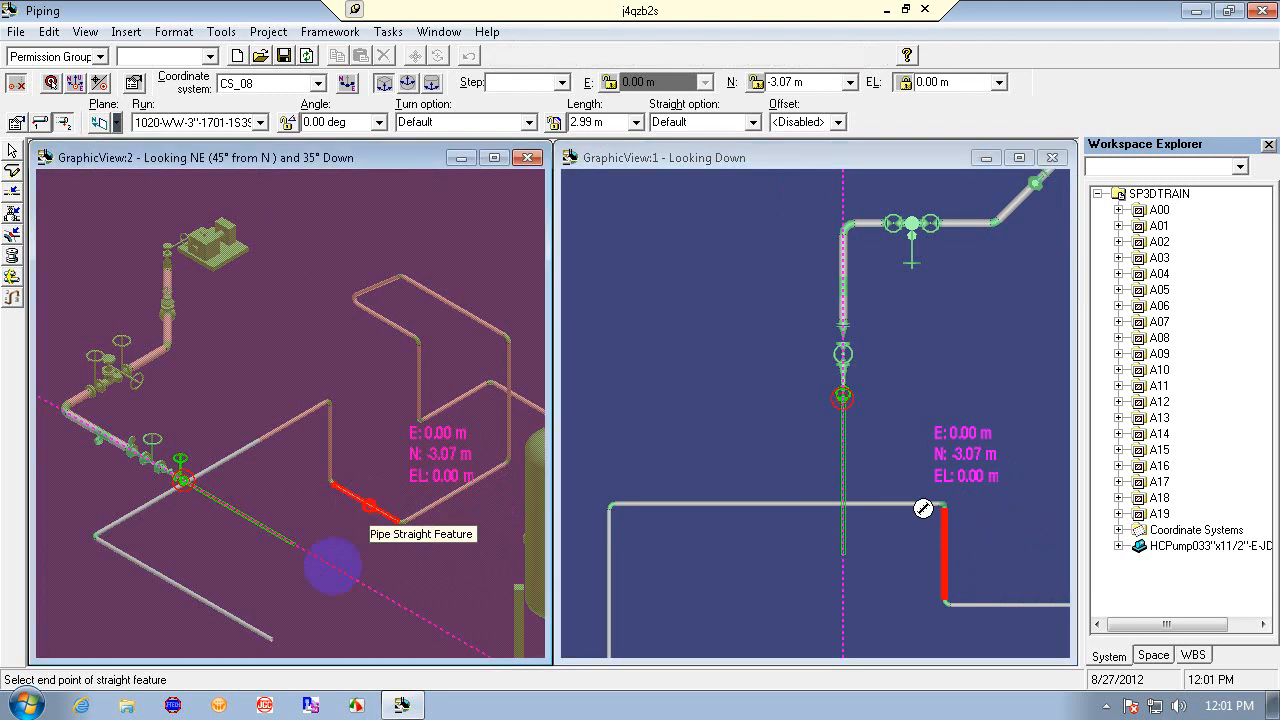
pyautogui.click(330, 545)
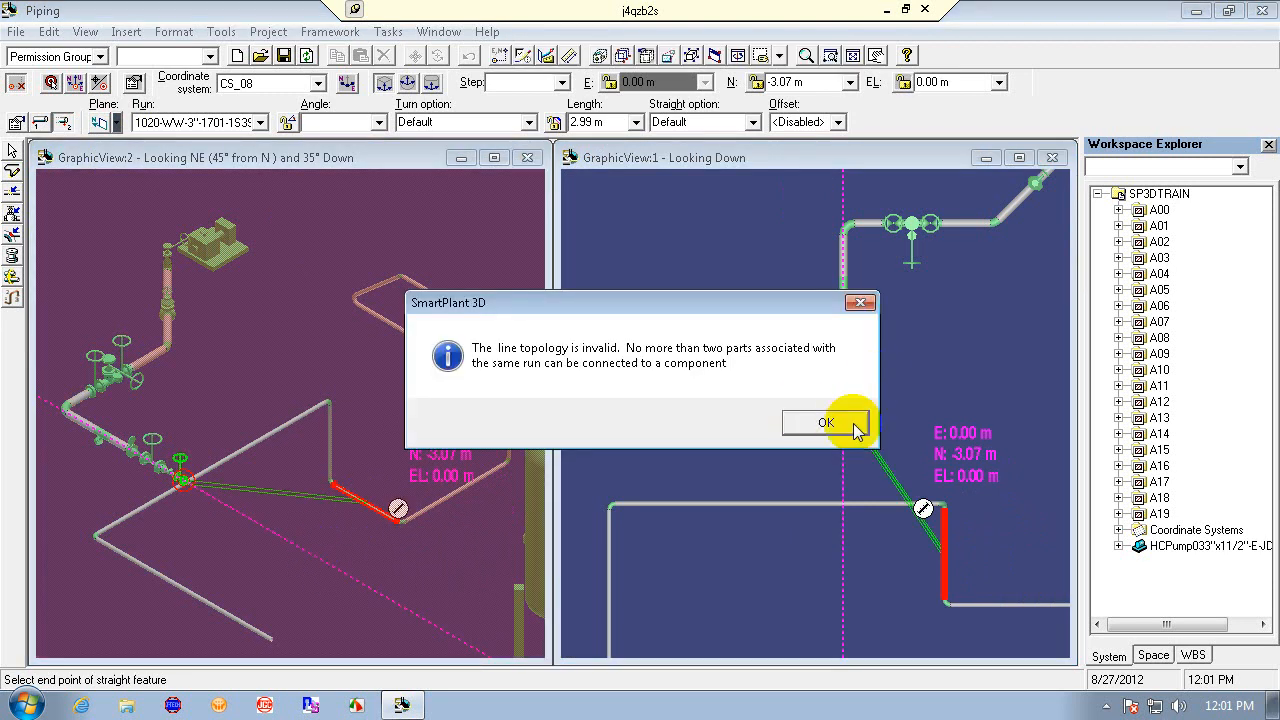
pyautogui.click(810, 421)
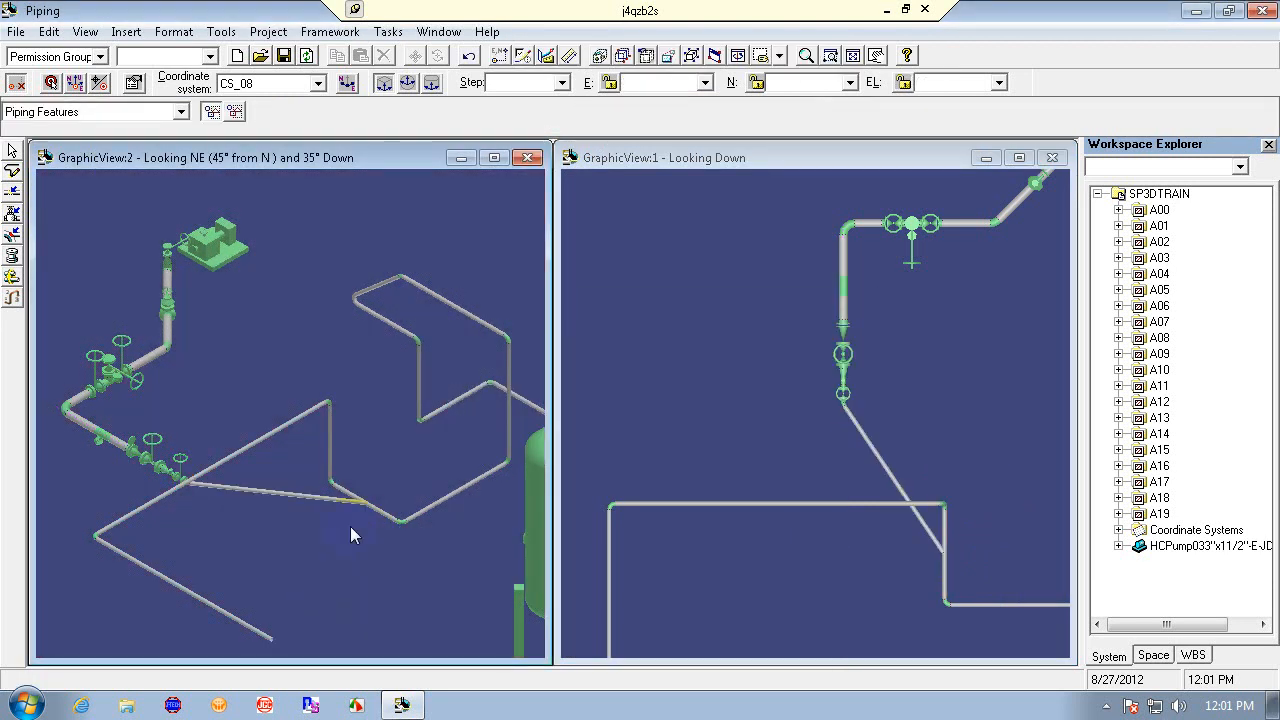
pyautogui.click(468, 54)
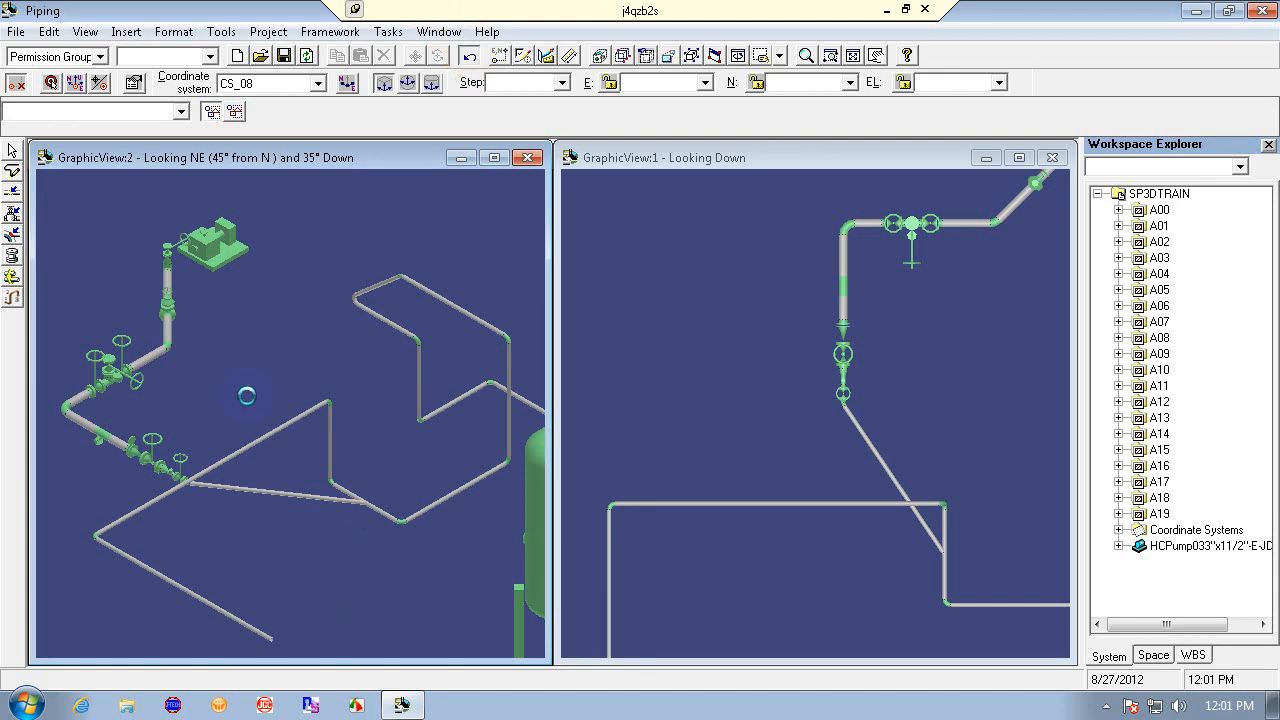
# - Try again to route a leg from the gate valve at EL 0 m onto the existing pipe's vertical segment, then undo it
pyautogui.click(12, 171)
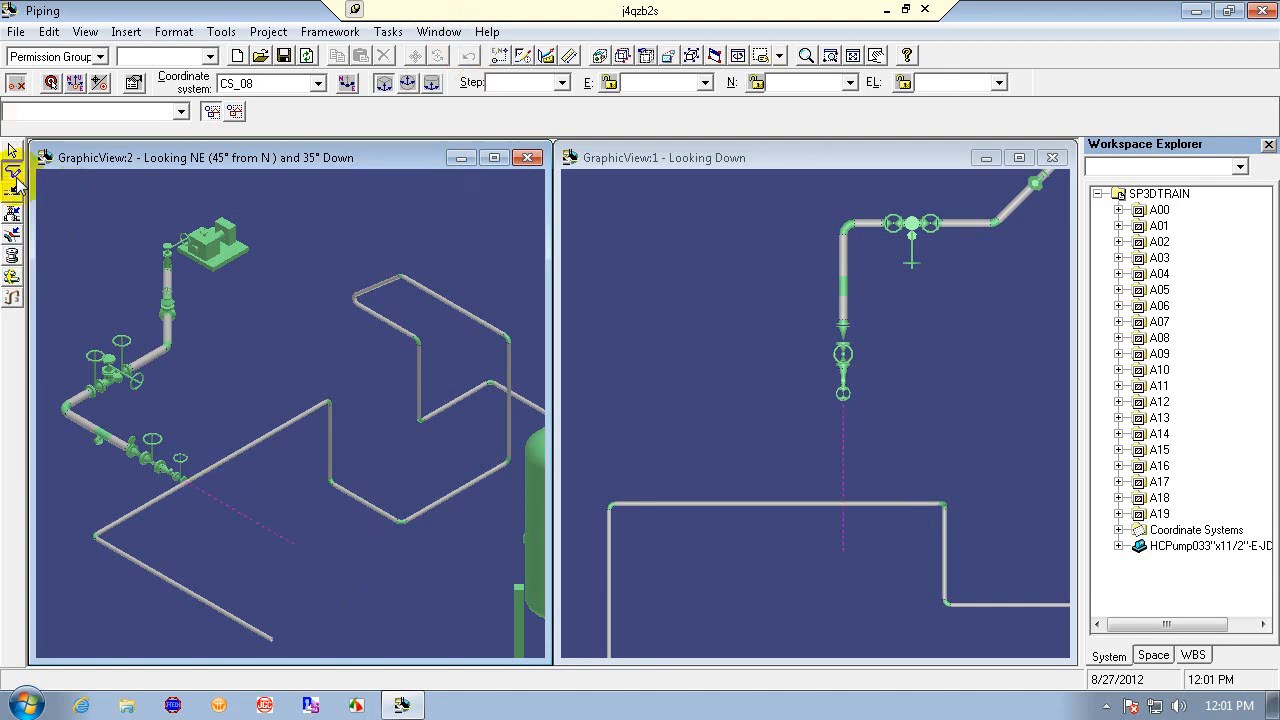
pyautogui.click(845, 399)
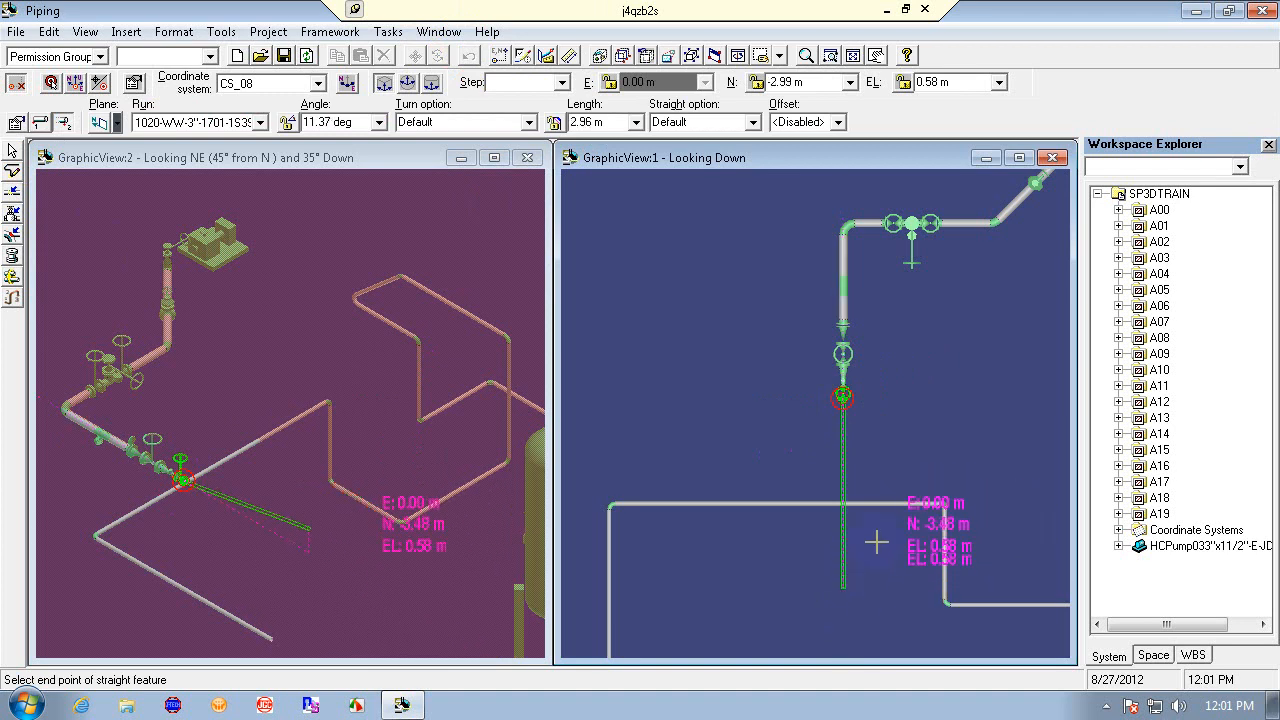
pyautogui.click(948, 82)
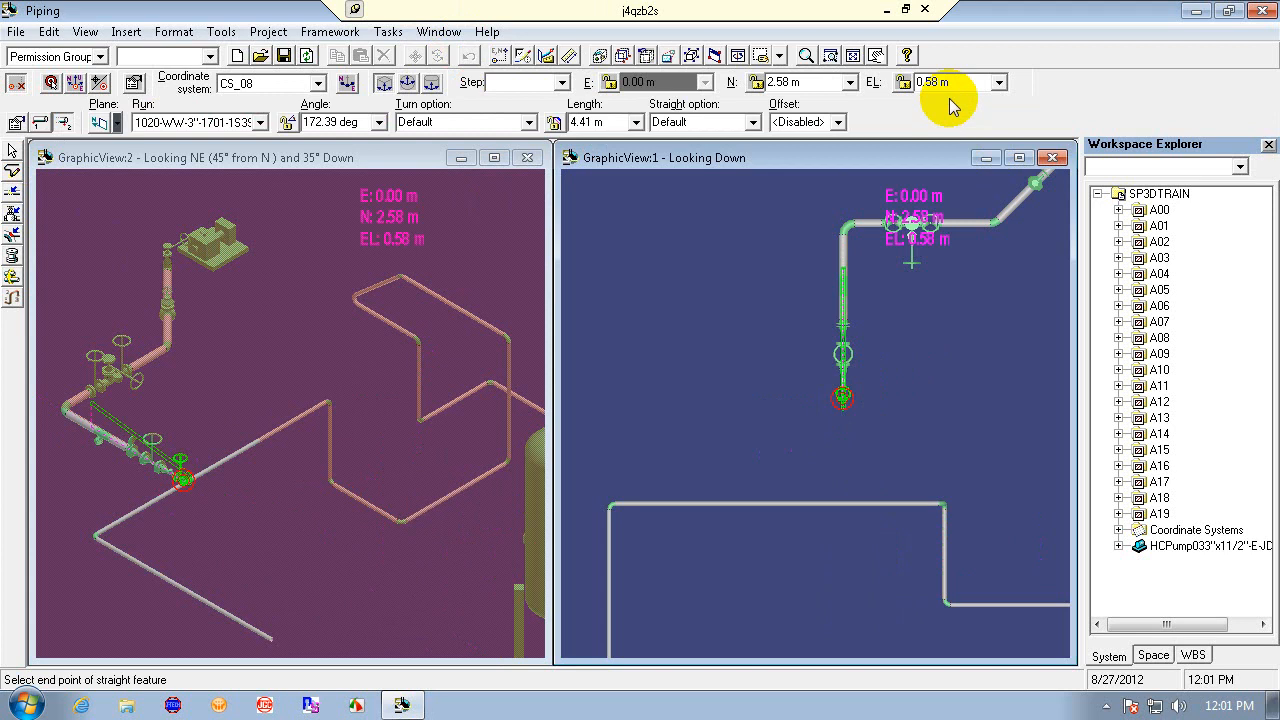
pyautogui.write('0')
pyautogui.press('Return')
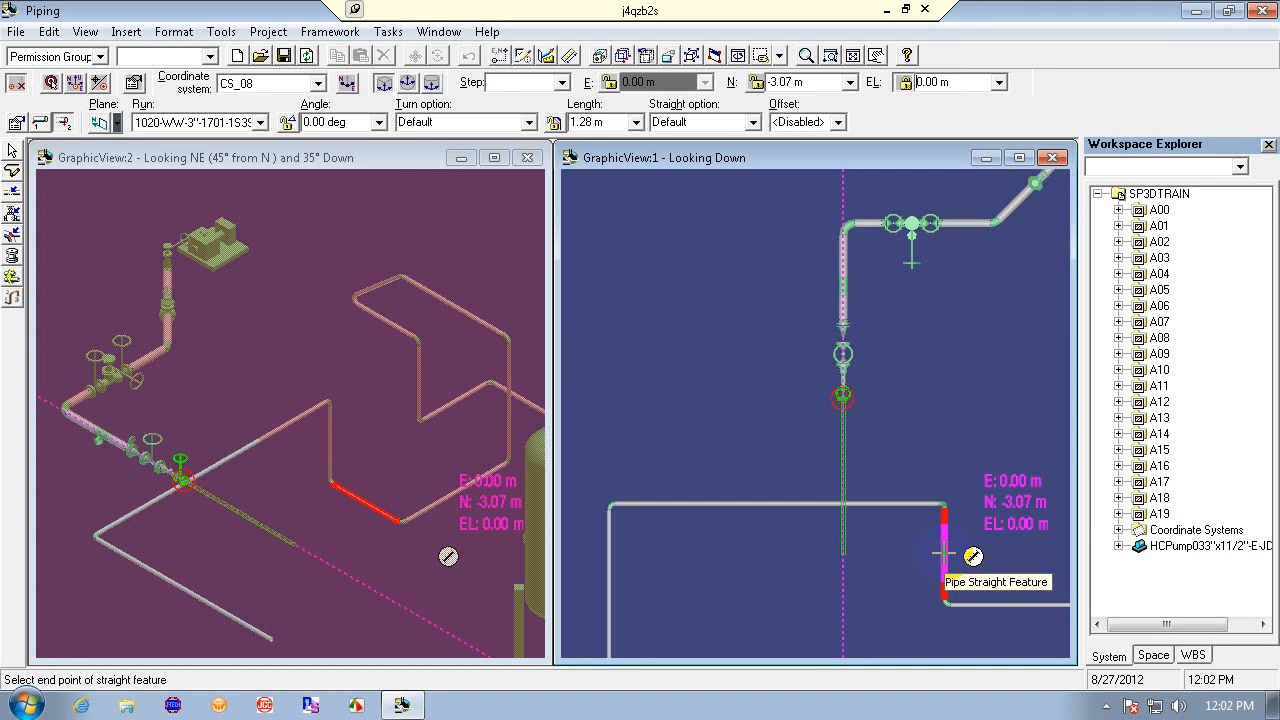
pyautogui.click(944, 553)
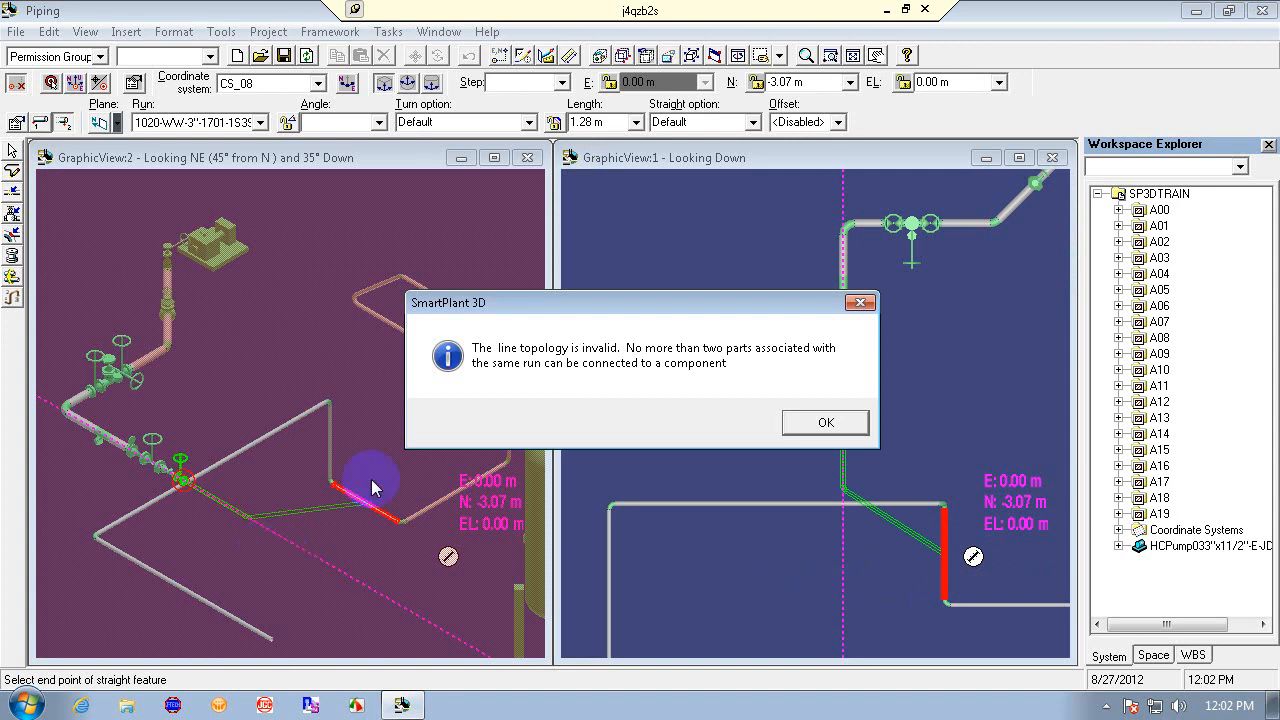
pyautogui.click(826, 422)
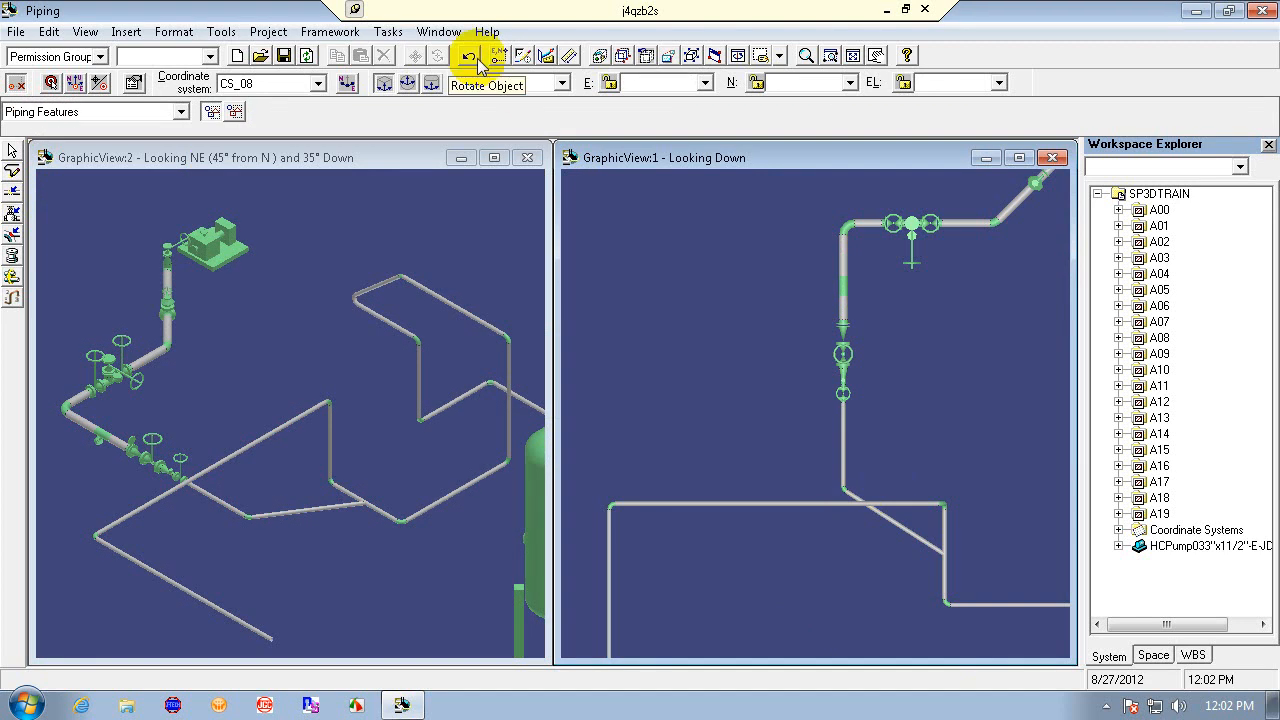
pyautogui.click(470, 60)
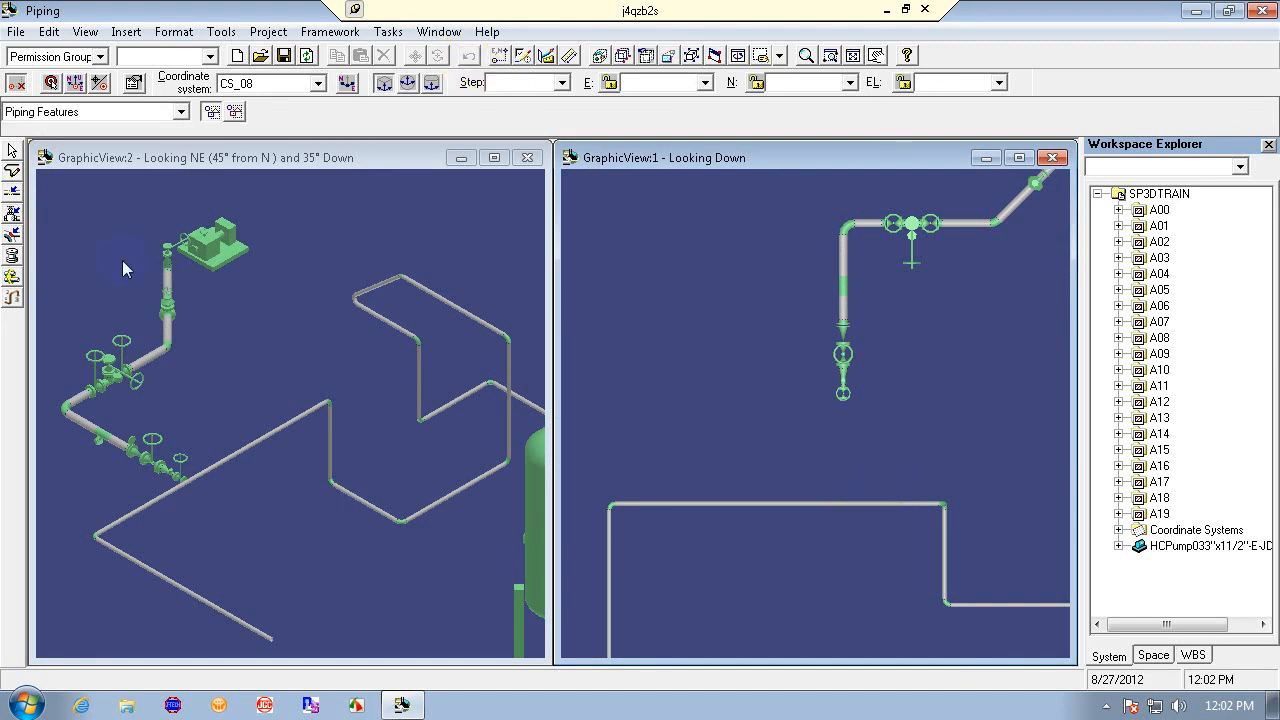
# - Route the leg once more with E and EL at 0 m and a different routing plane onto the existing pipe, then undo it
pyautogui.click(13, 173)
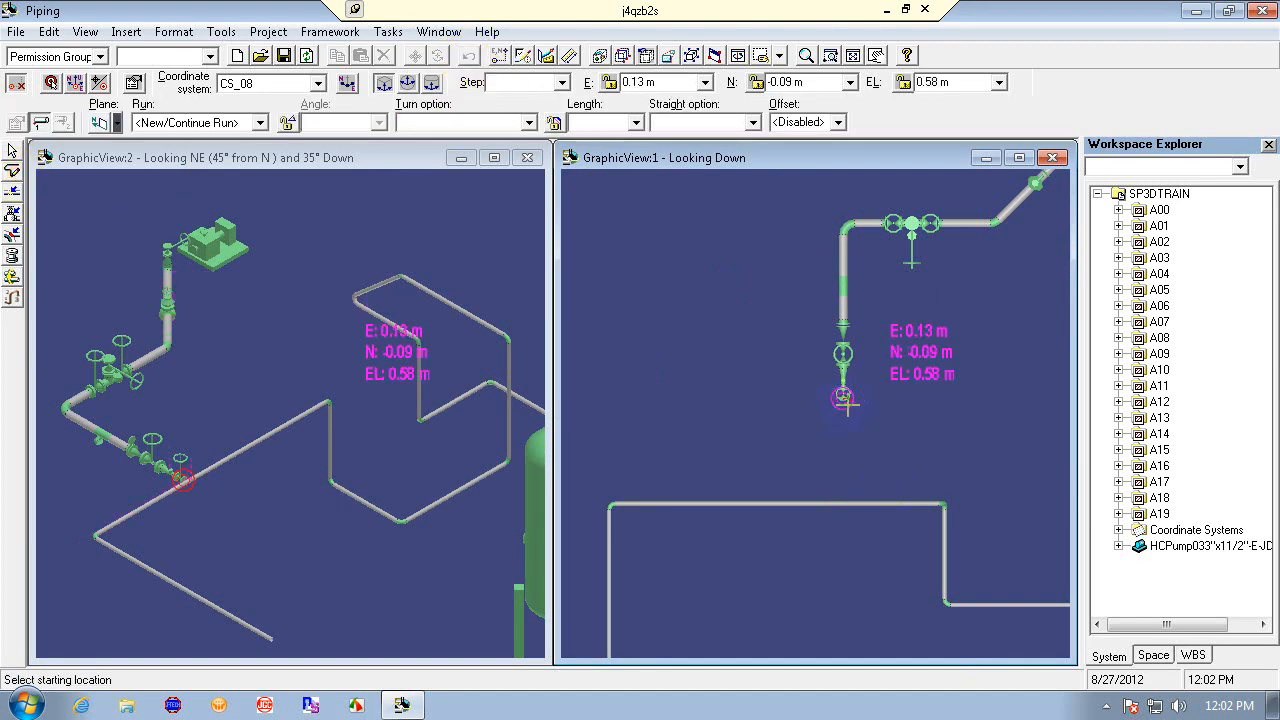
pyautogui.click(843, 398)
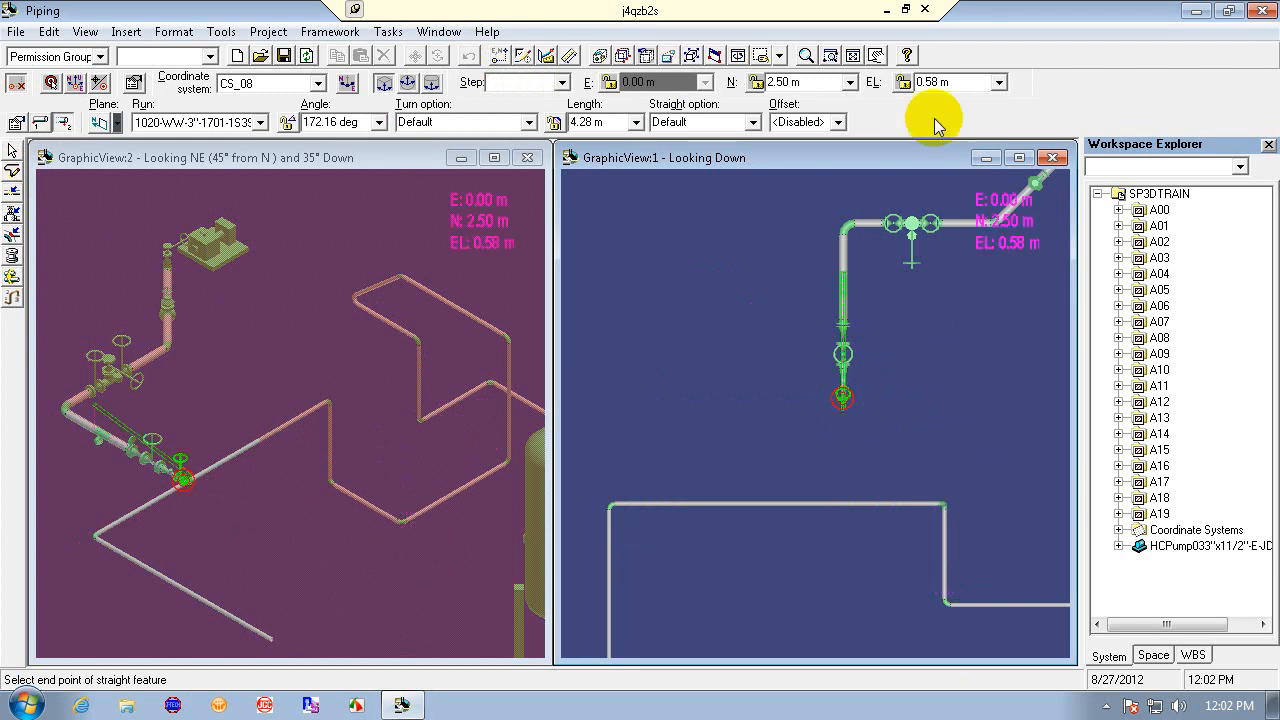
pyautogui.click(956, 82)
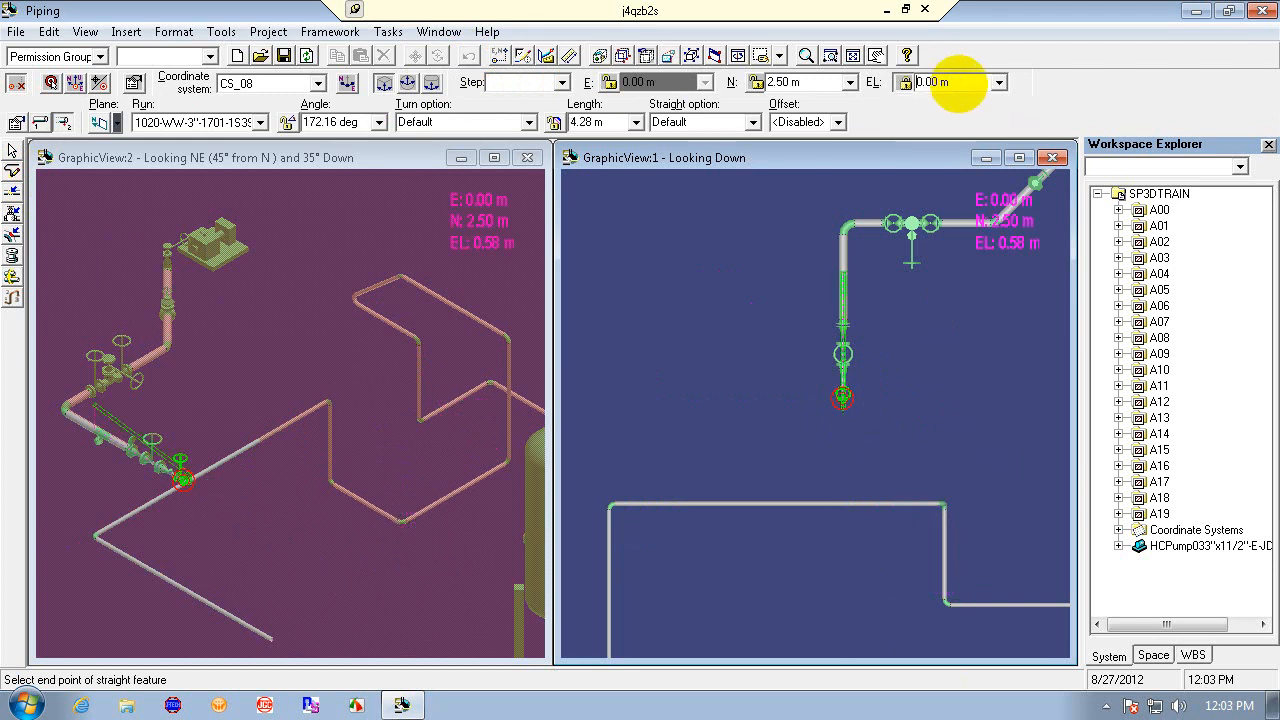
pyautogui.write('0')
pyautogui.press('Return')
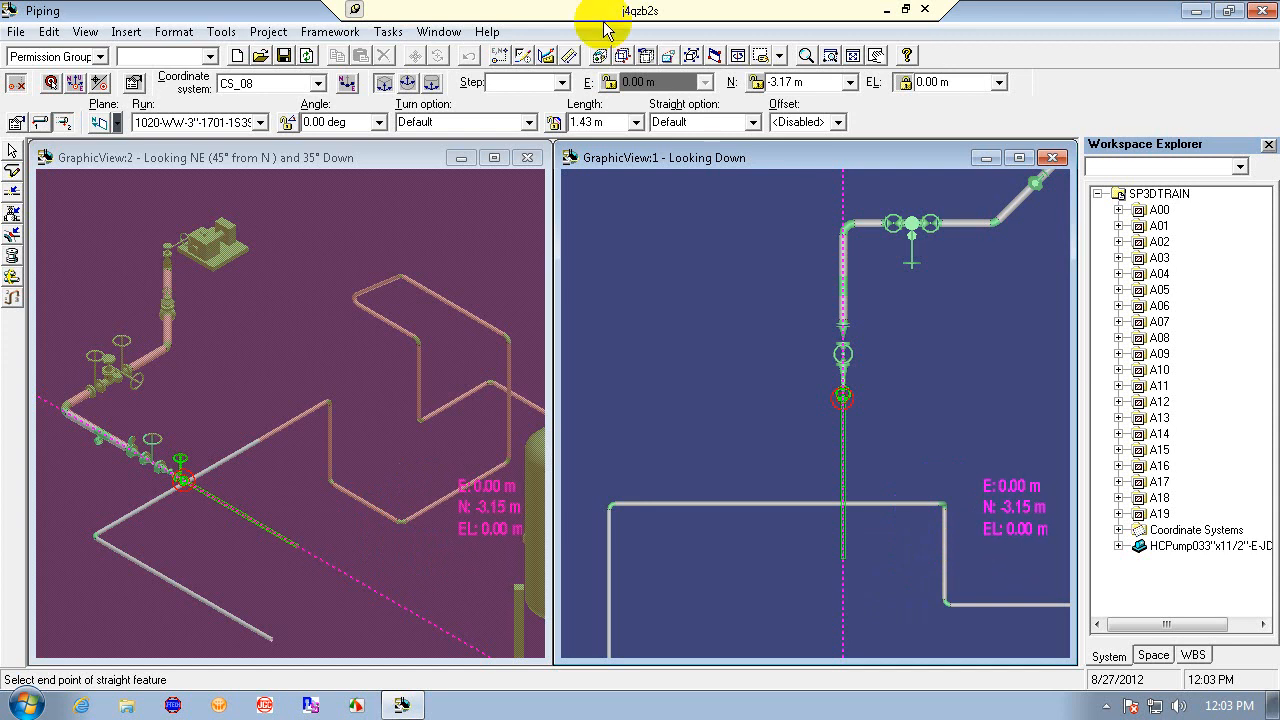
pyautogui.click(101, 124)
pyautogui.click(110, 198)
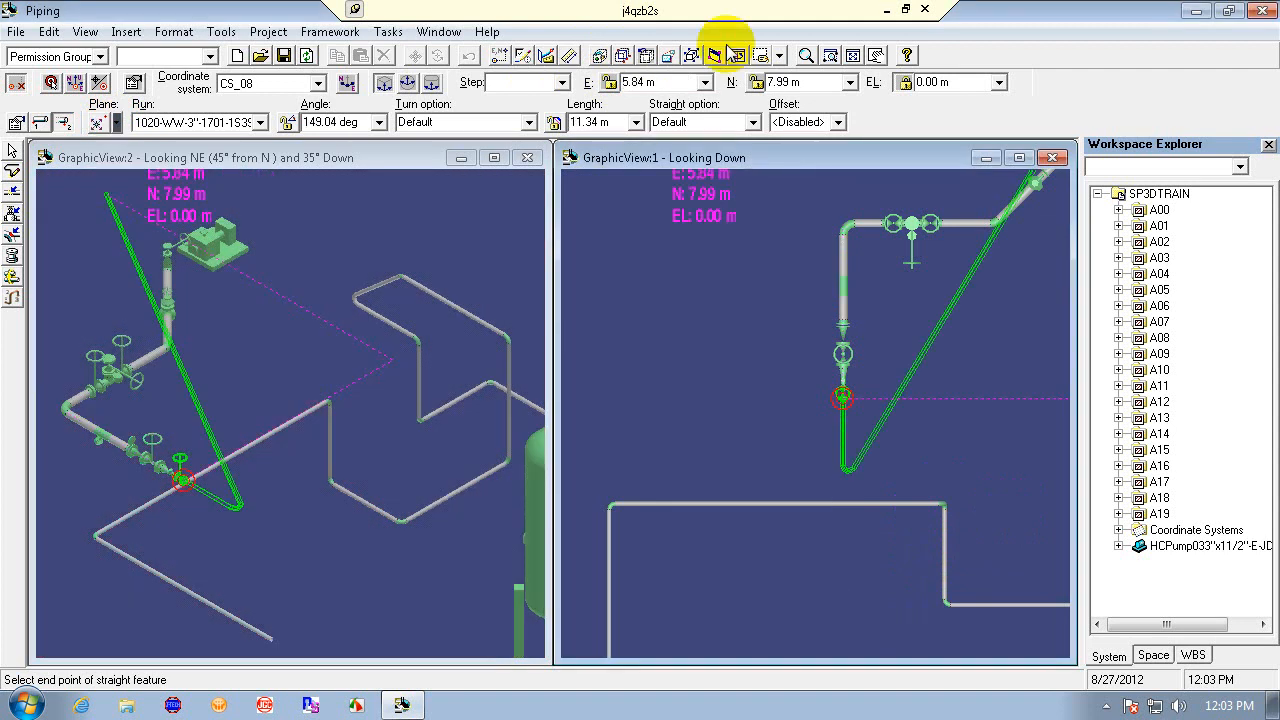
pyautogui.click(682, 82)
pyautogui.write('0')
pyautogui.press('Return')
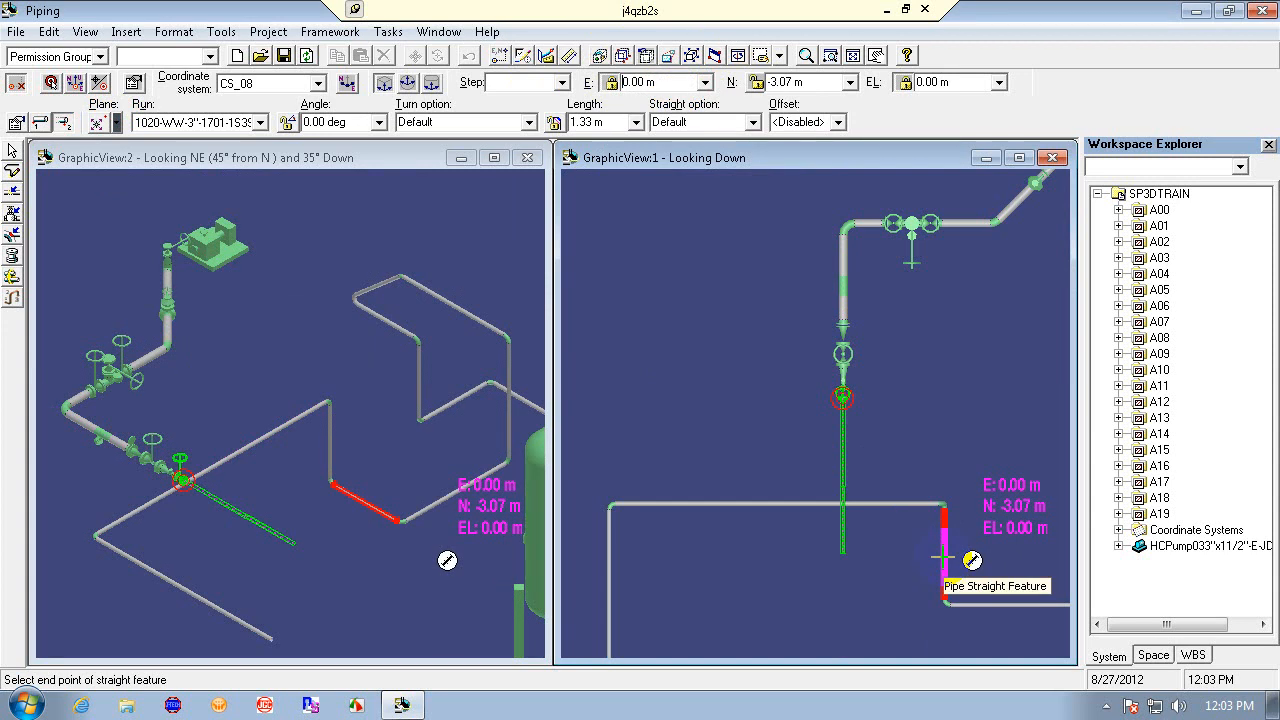
pyautogui.click(943, 557)
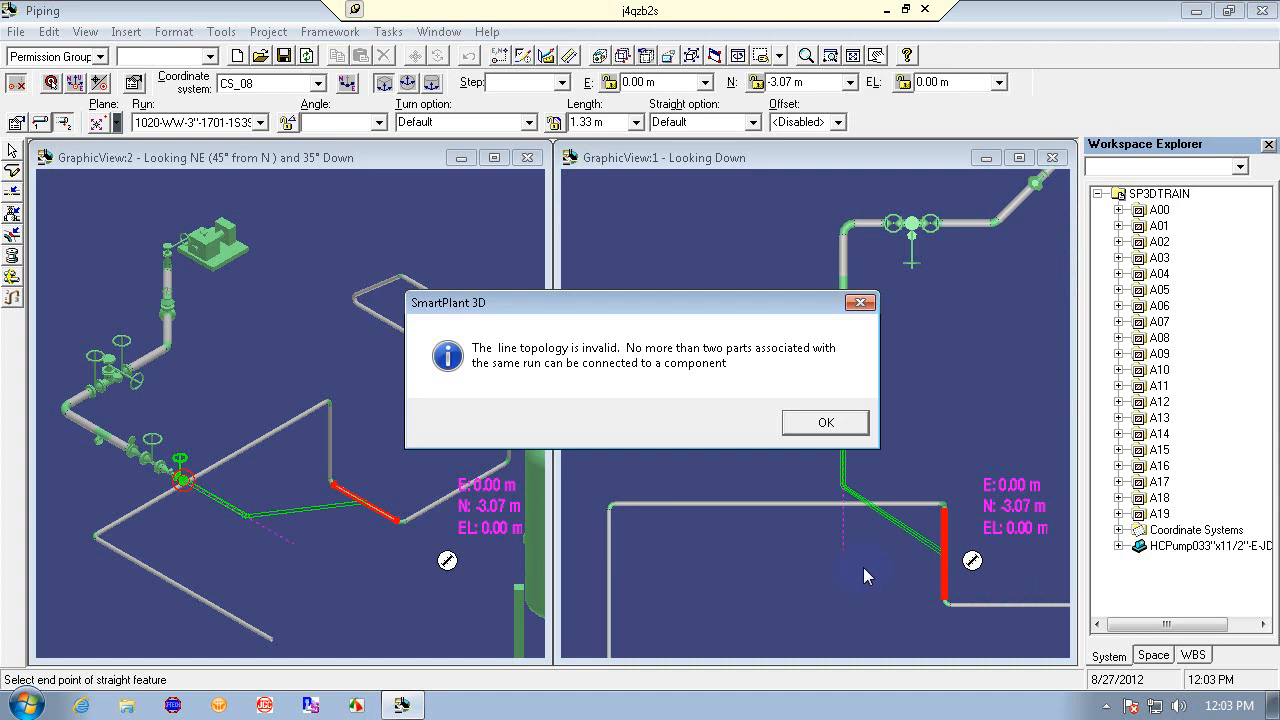
pyautogui.click(826, 422)
pyautogui.press('Escape')
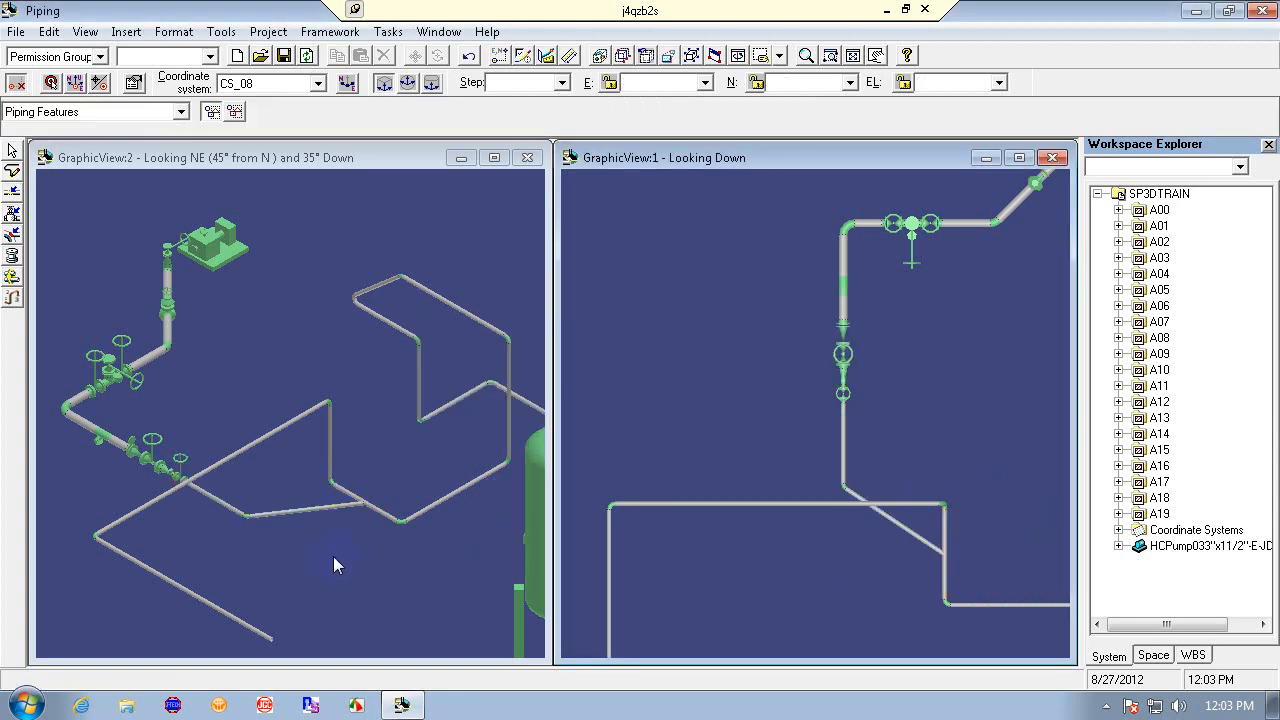
pyautogui.click(469, 55)
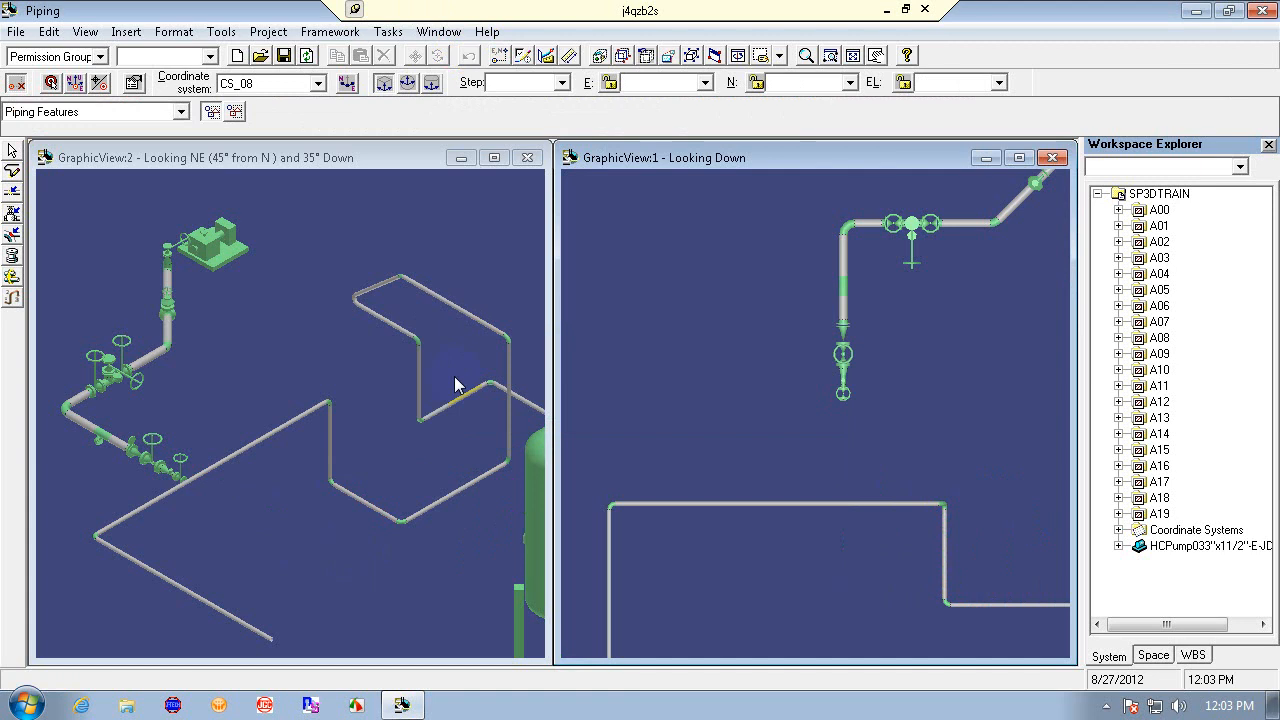
pyautogui.click(295, 558)
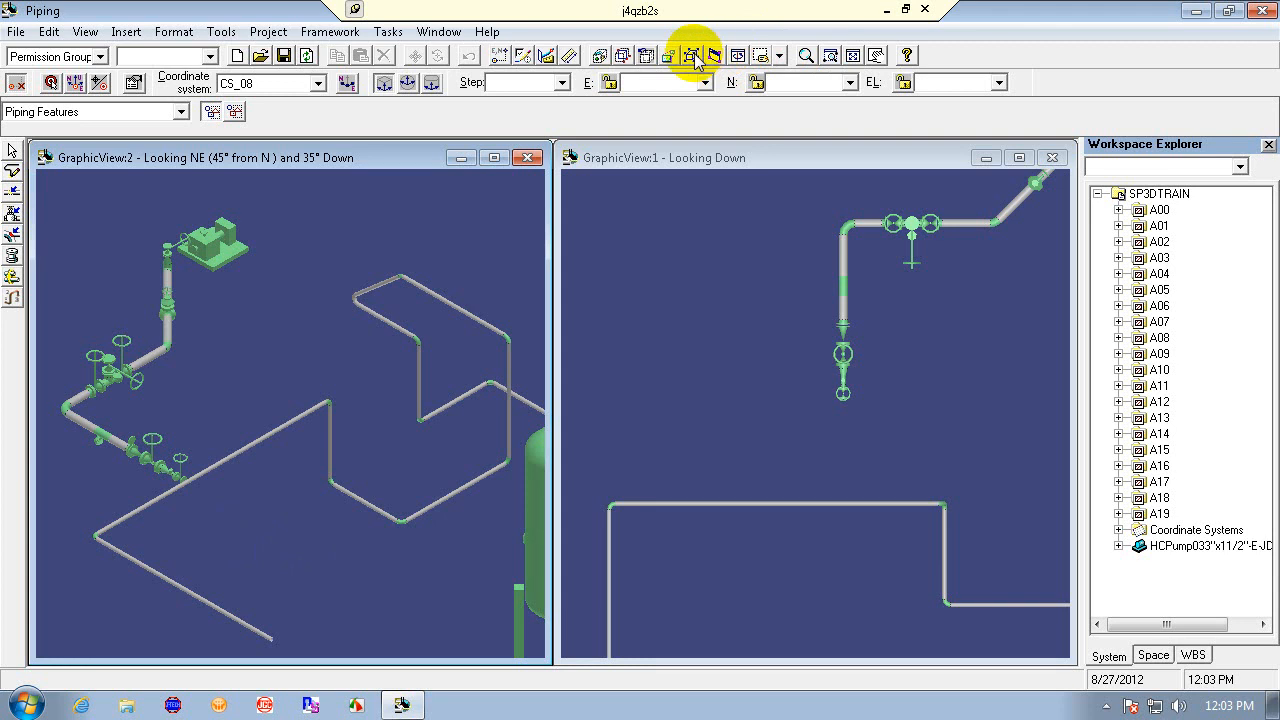
pyautogui.click(829, 55)
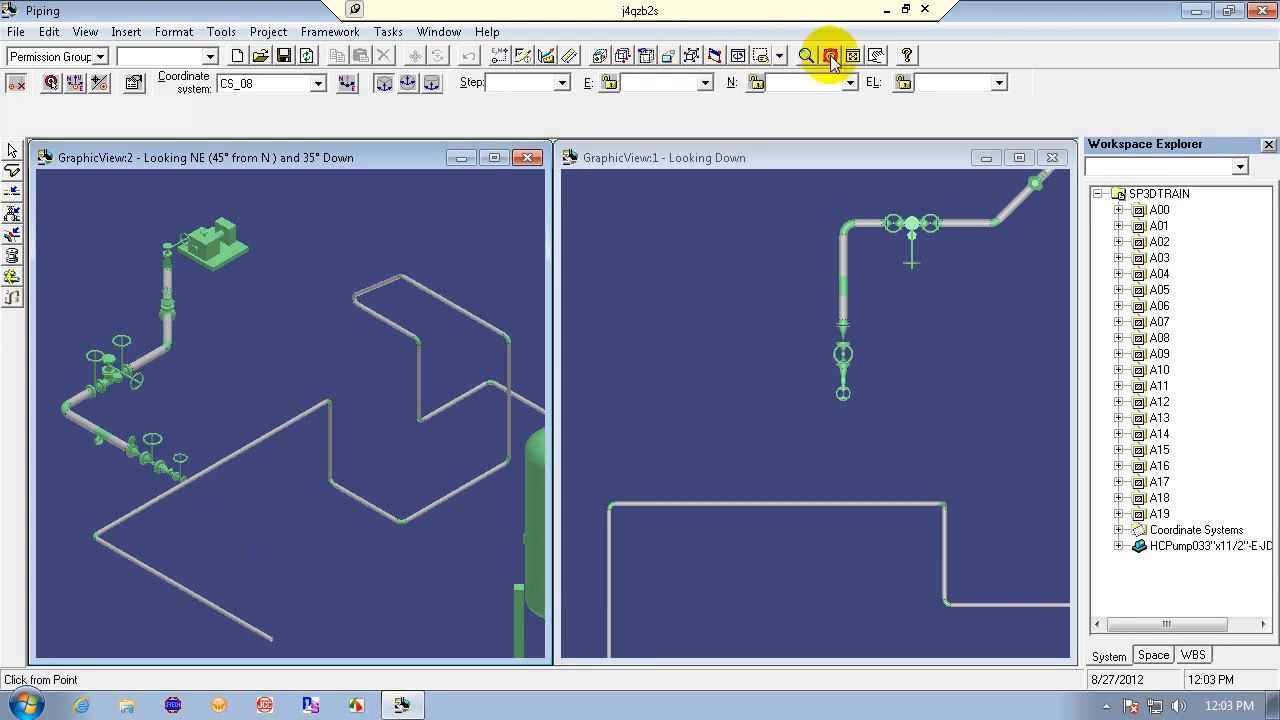
pyautogui.click(72, 327)
pyautogui.click(171, 409)
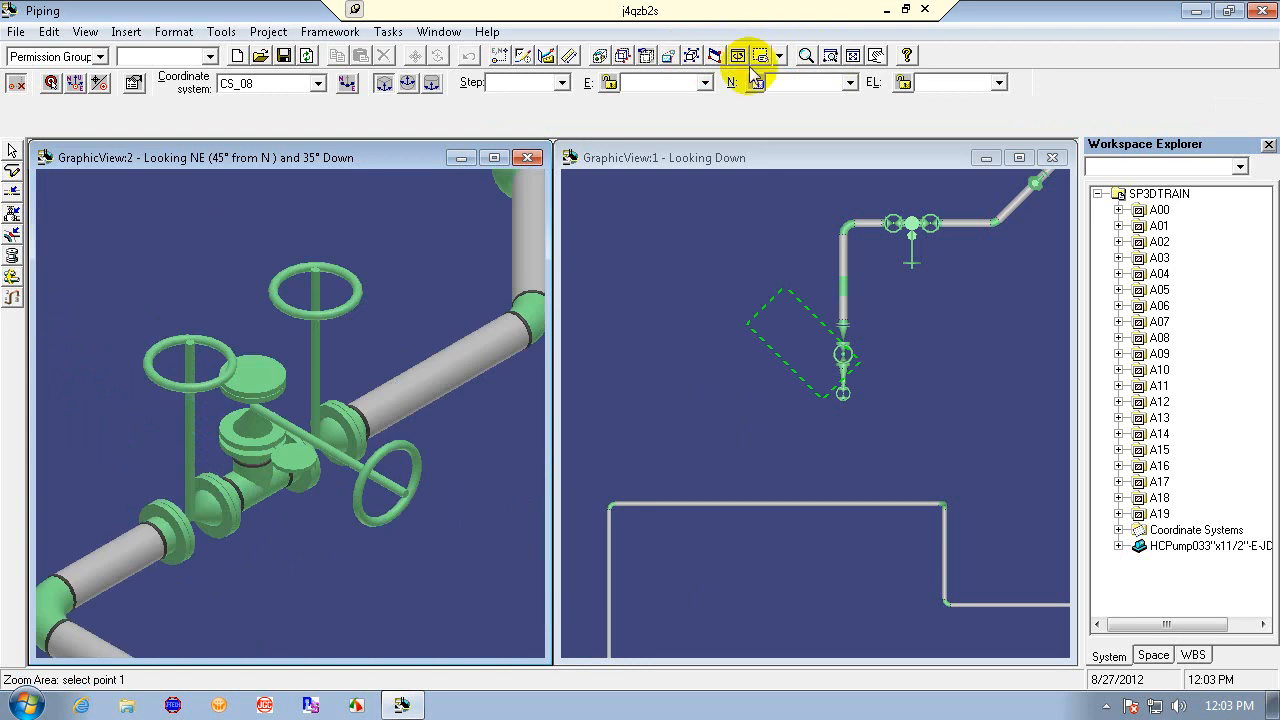
pyautogui.click(805, 55)
pyautogui.moveTo(326, 497); pyautogui.dragTo(366, 587)
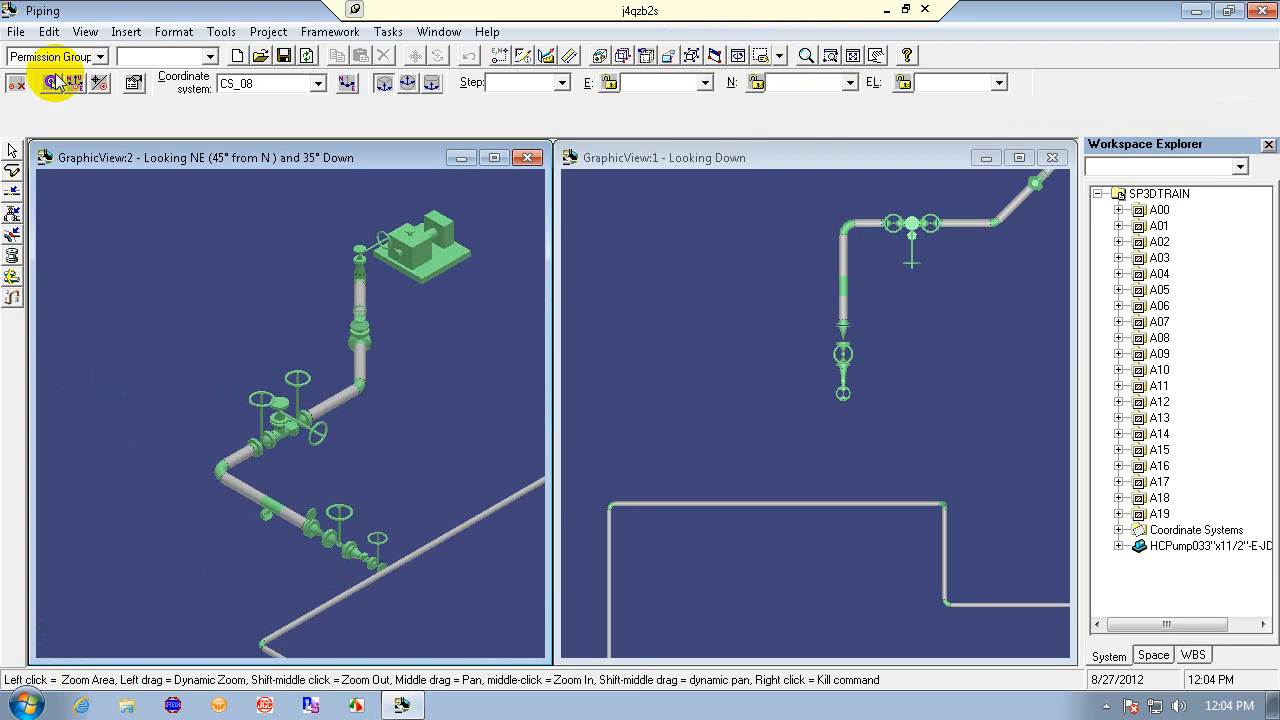
# - Redefine the workspace so filter N includes only system A00 of plant SP3DTRAIN
pyautogui.click(16, 31)
pyautogui.click(82, 233)
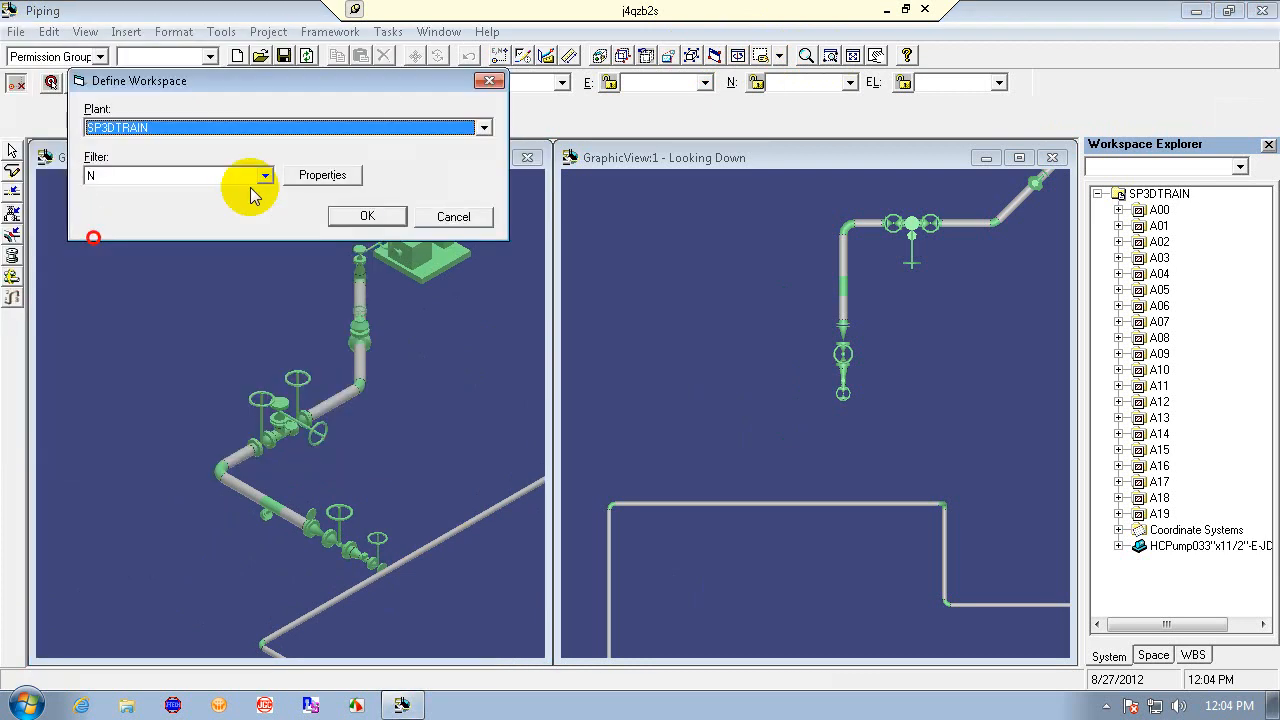
pyautogui.click(286, 127)
pyautogui.click(217, 185)
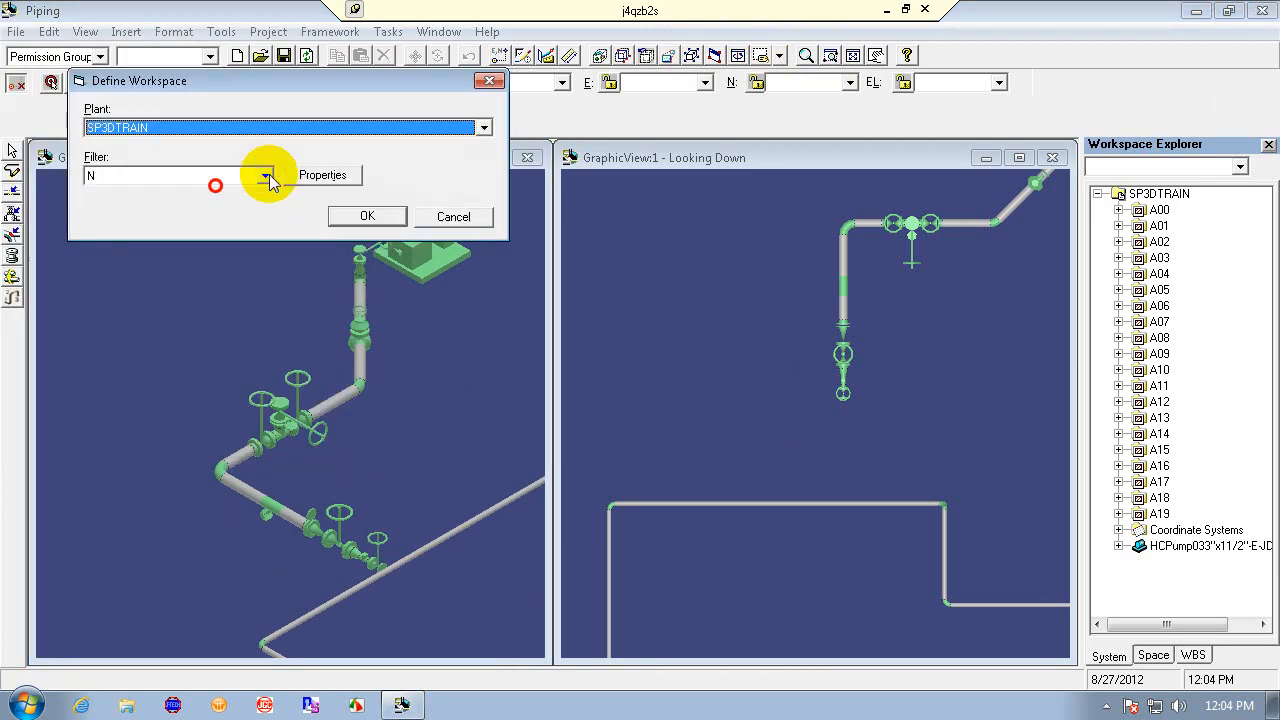
pyautogui.click(265, 175)
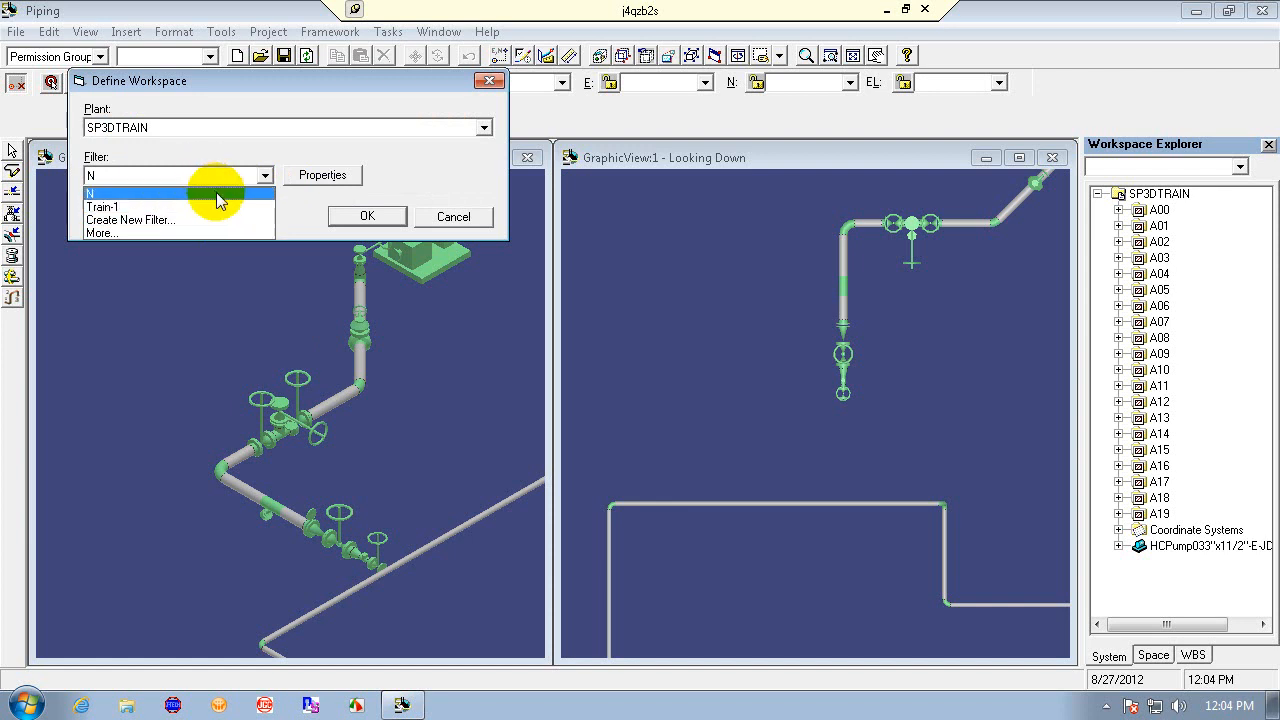
pyautogui.click(216, 193)
pyautogui.click(296, 177)
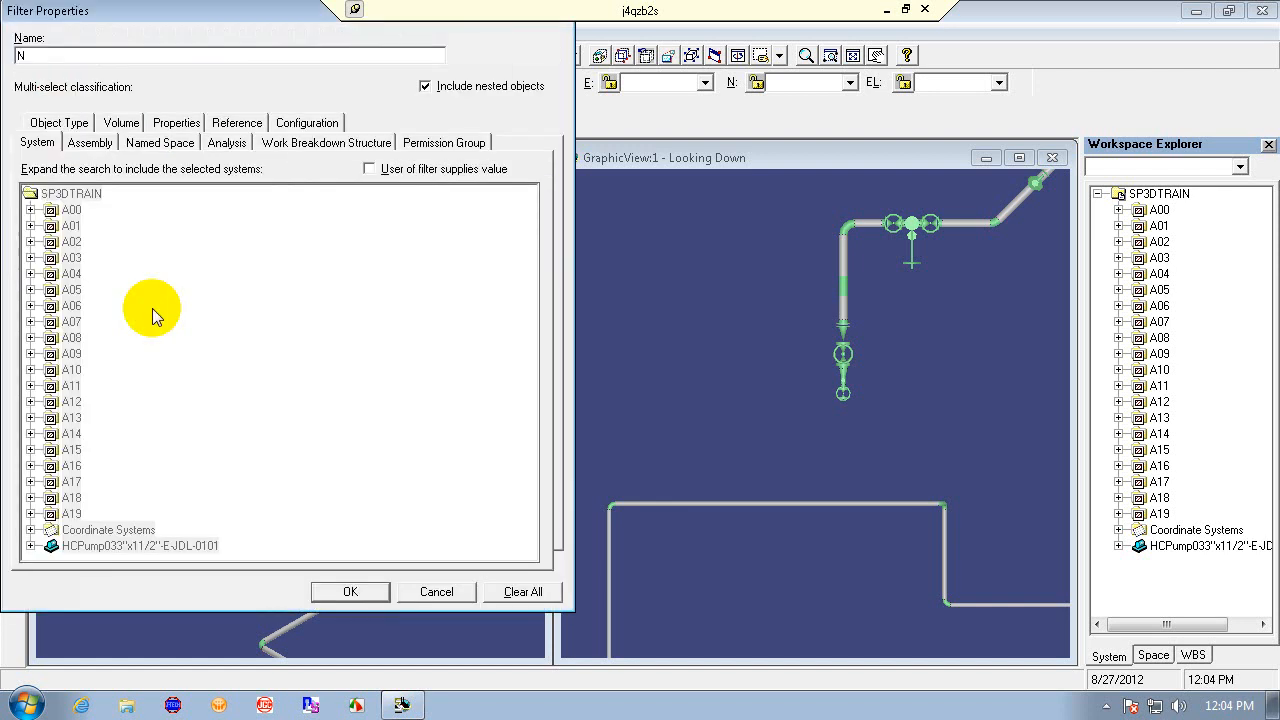
pyautogui.click(521, 591)
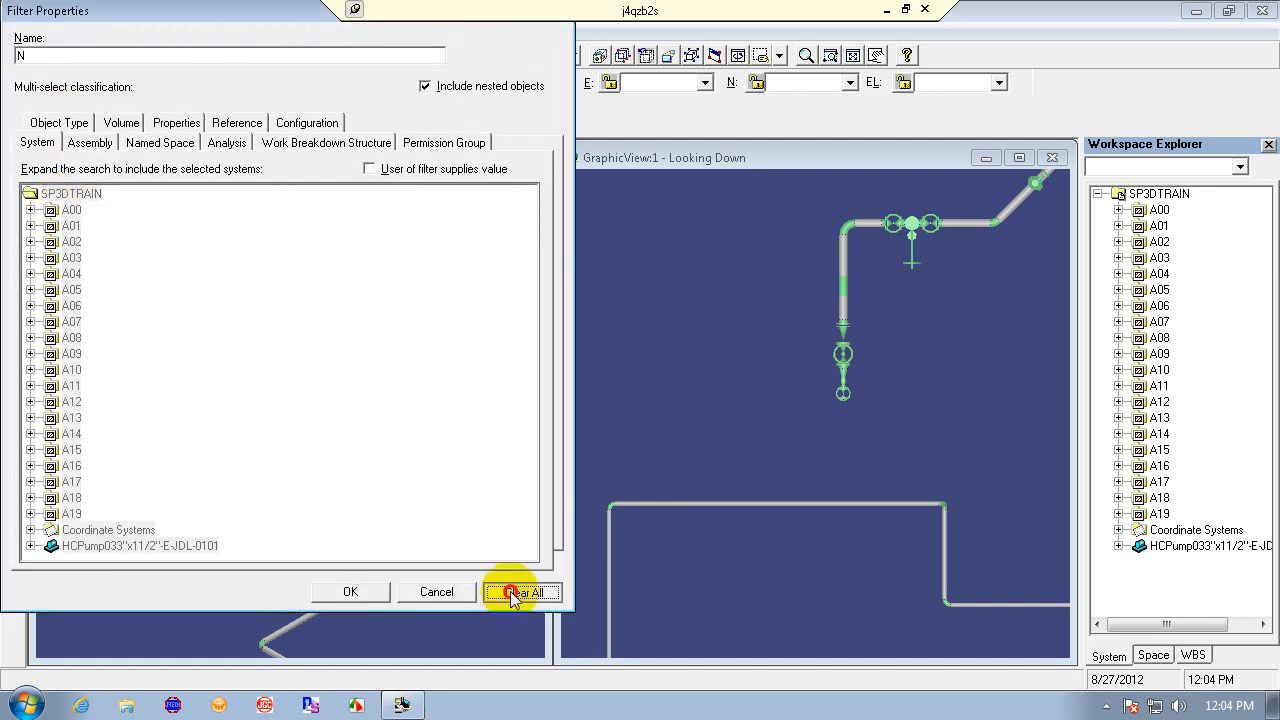
pyautogui.click(71, 210)
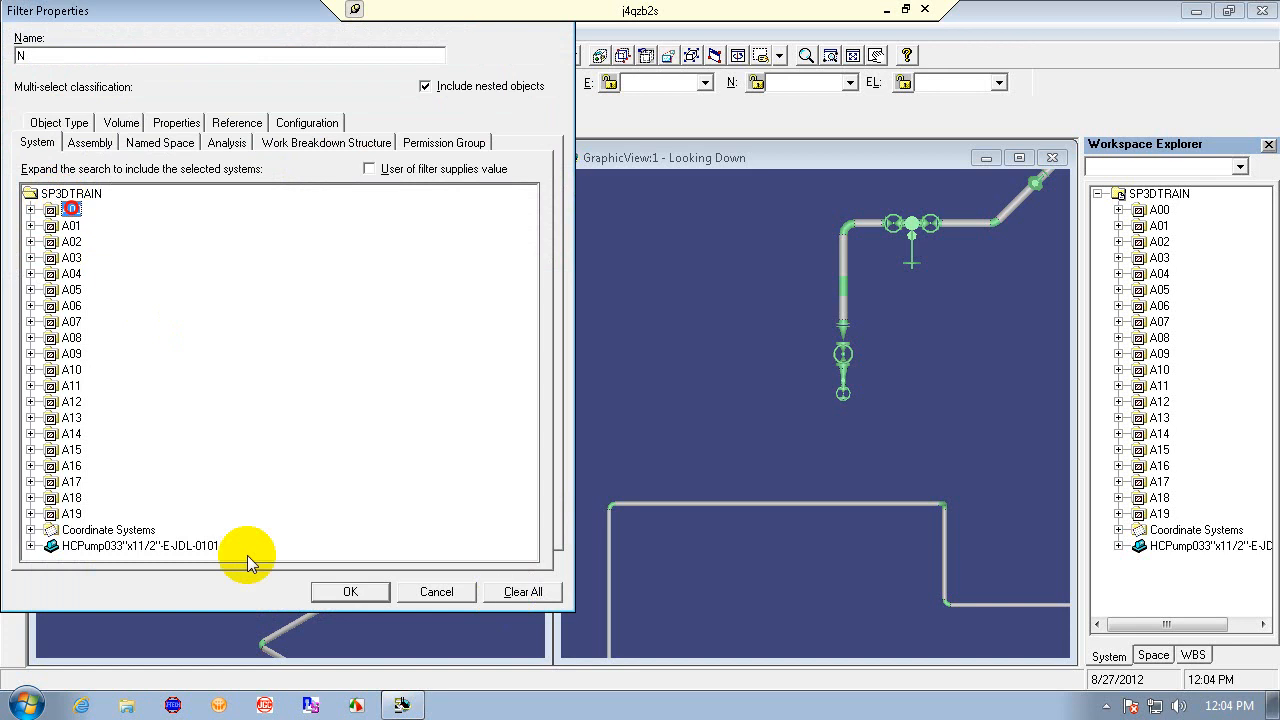
pyautogui.click(347, 592)
pyautogui.click(347, 215)
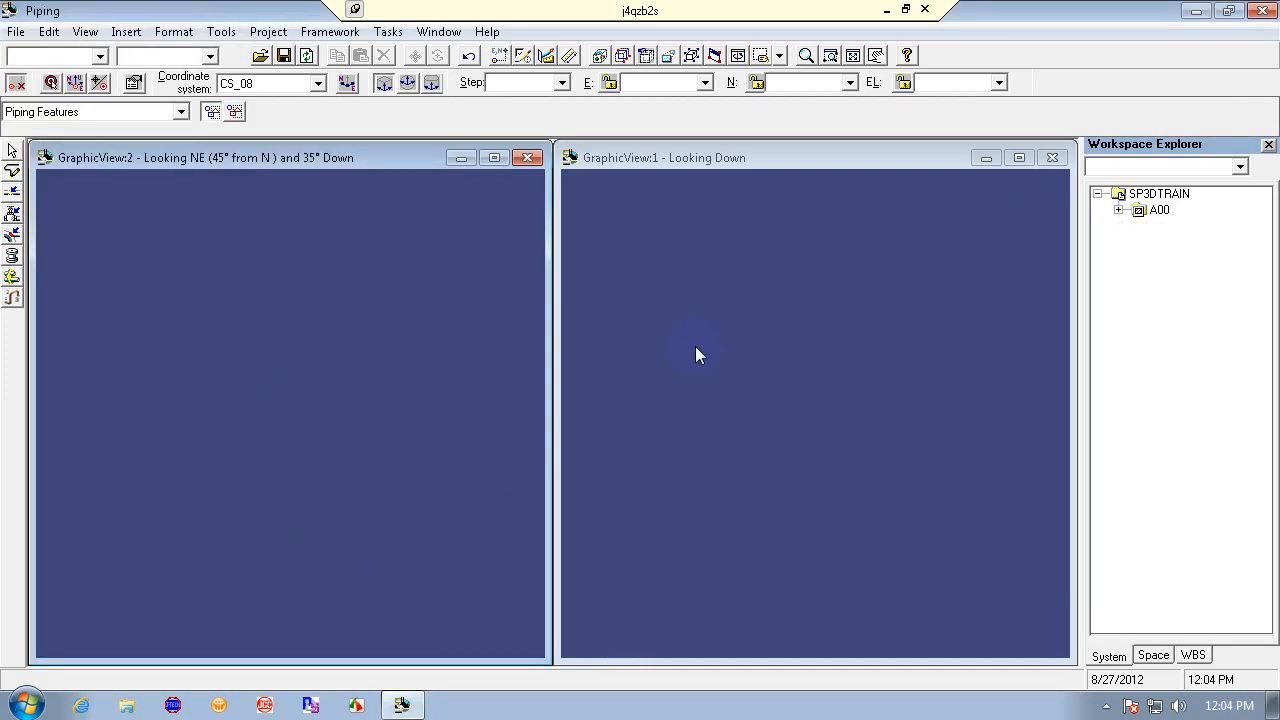
# - Switch the active coordinate system from CS_08 to Global
pyautogui.click(852, 55)
pyautogui.click(829, 165)
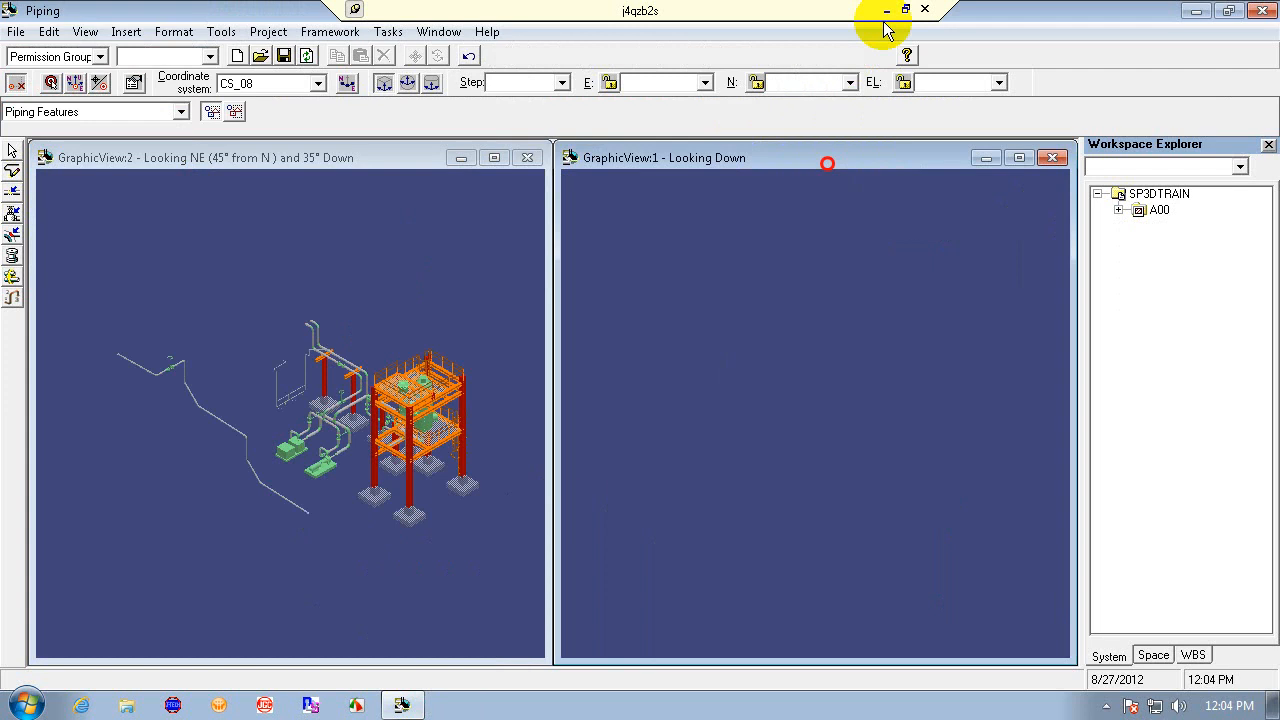
pyautogui.click(852, 55)
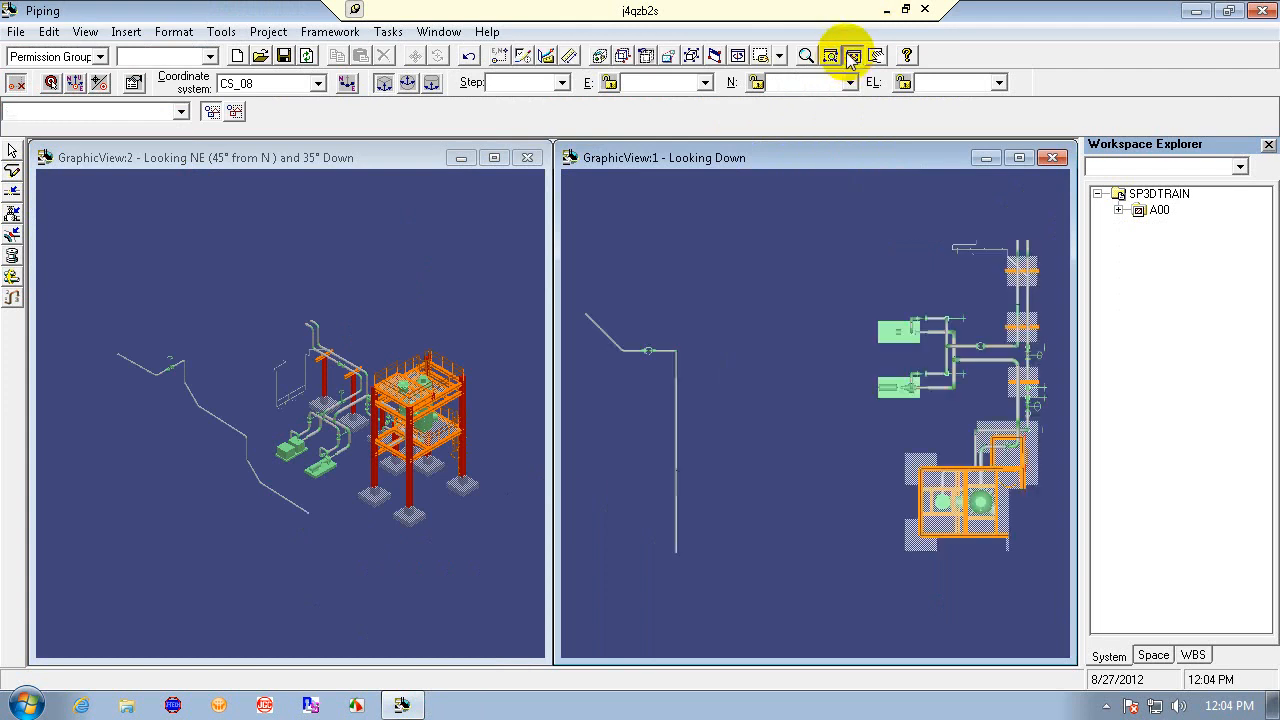
pyautogui.click(318, 83)
pyautogui.click(245, 115)
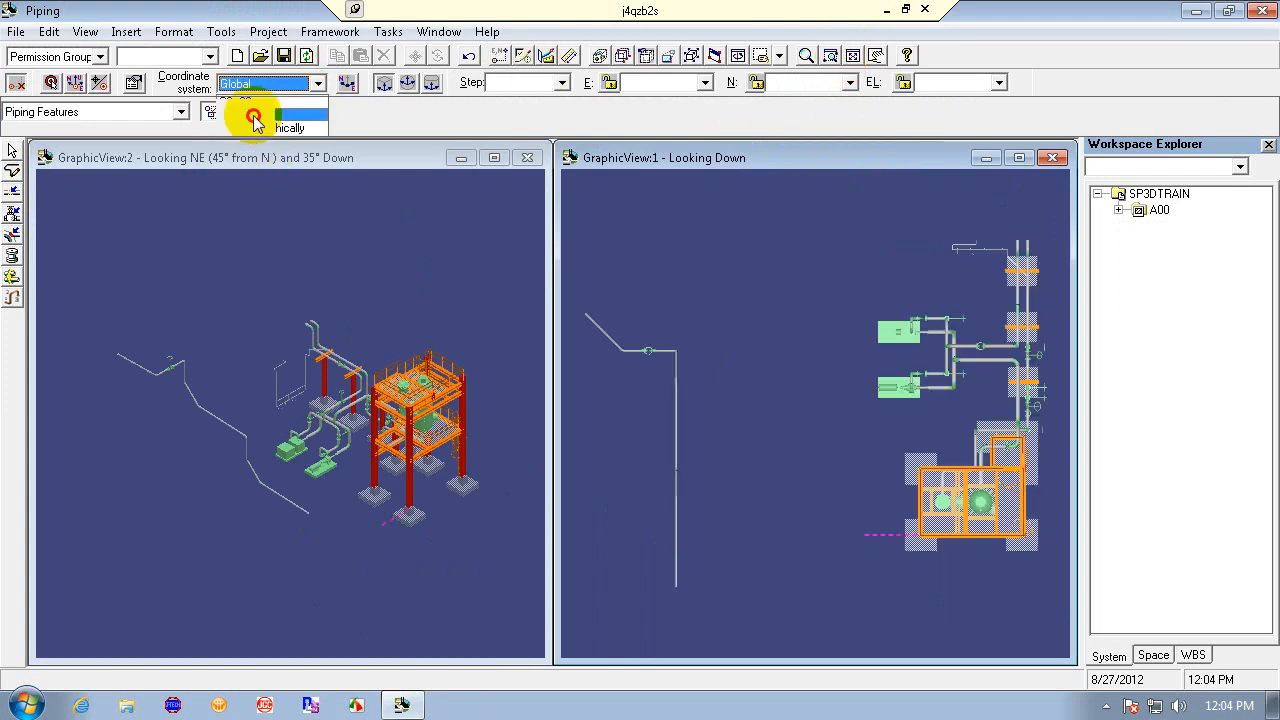
pyautogui.click(76, 87)
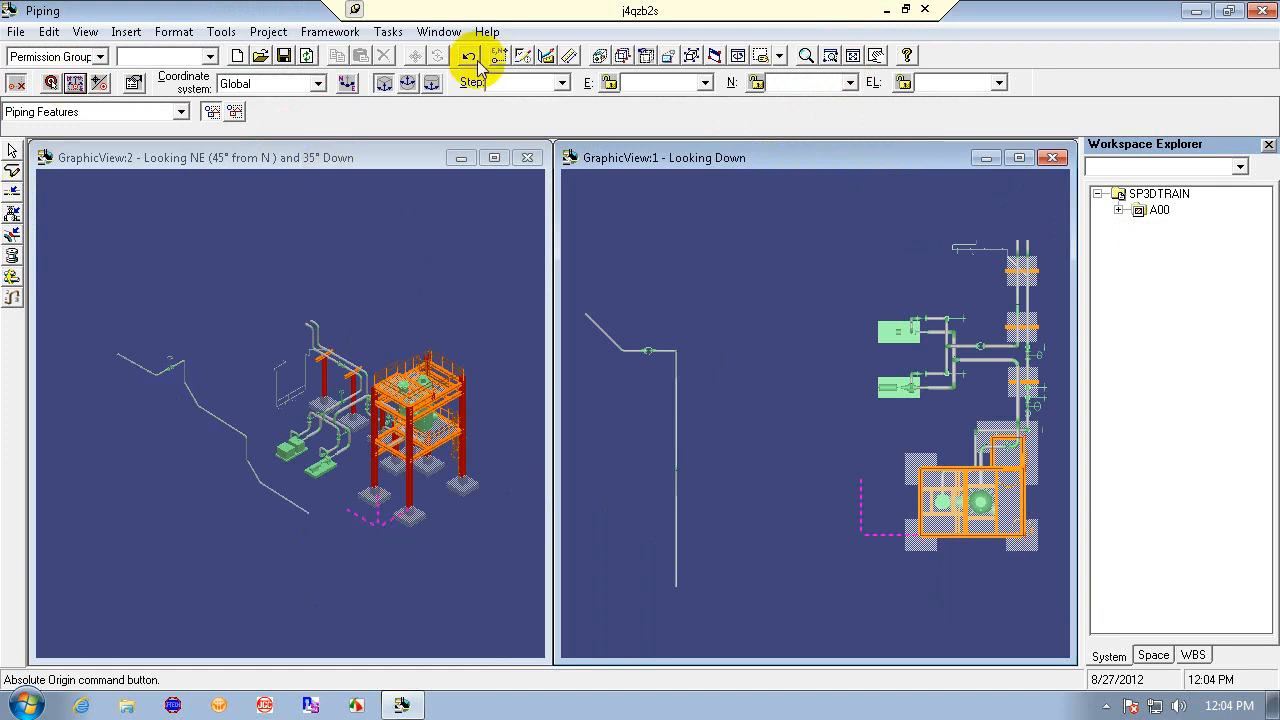
# - Zoom in on the pipe run with the valve in the isometric view
pyautogui.click(822, 53)
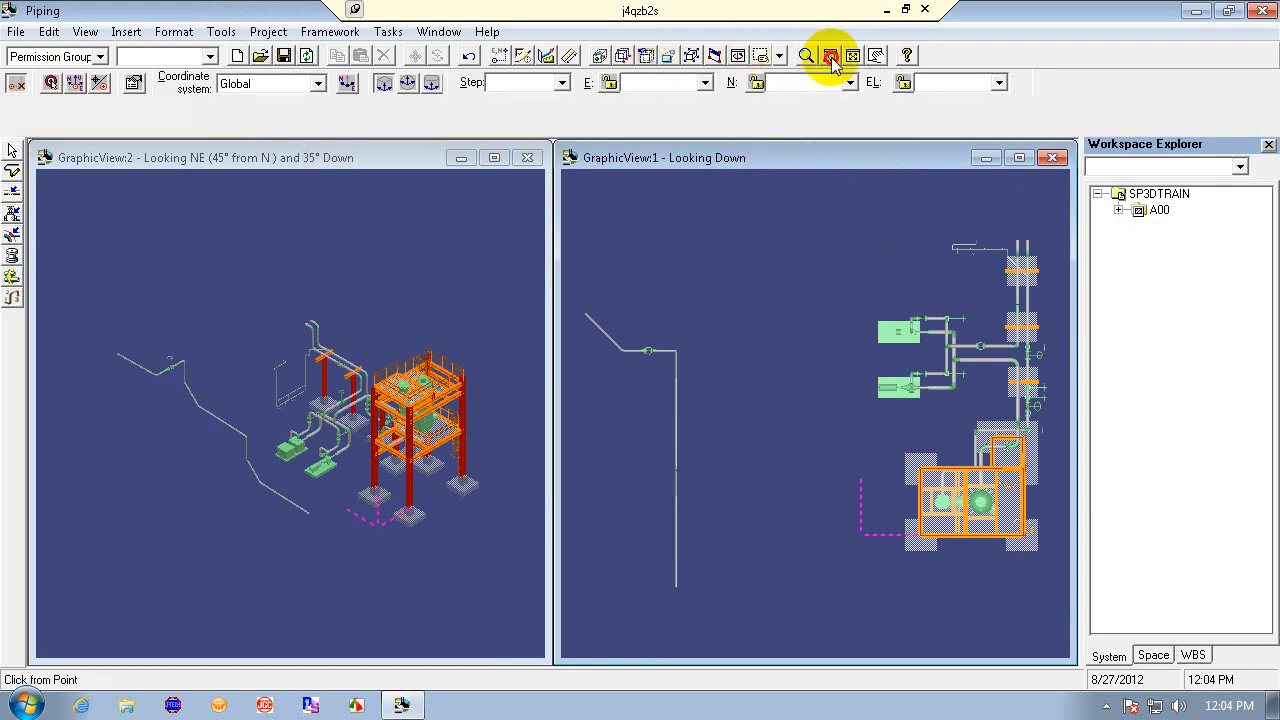
pyautogui.click(86, 345)
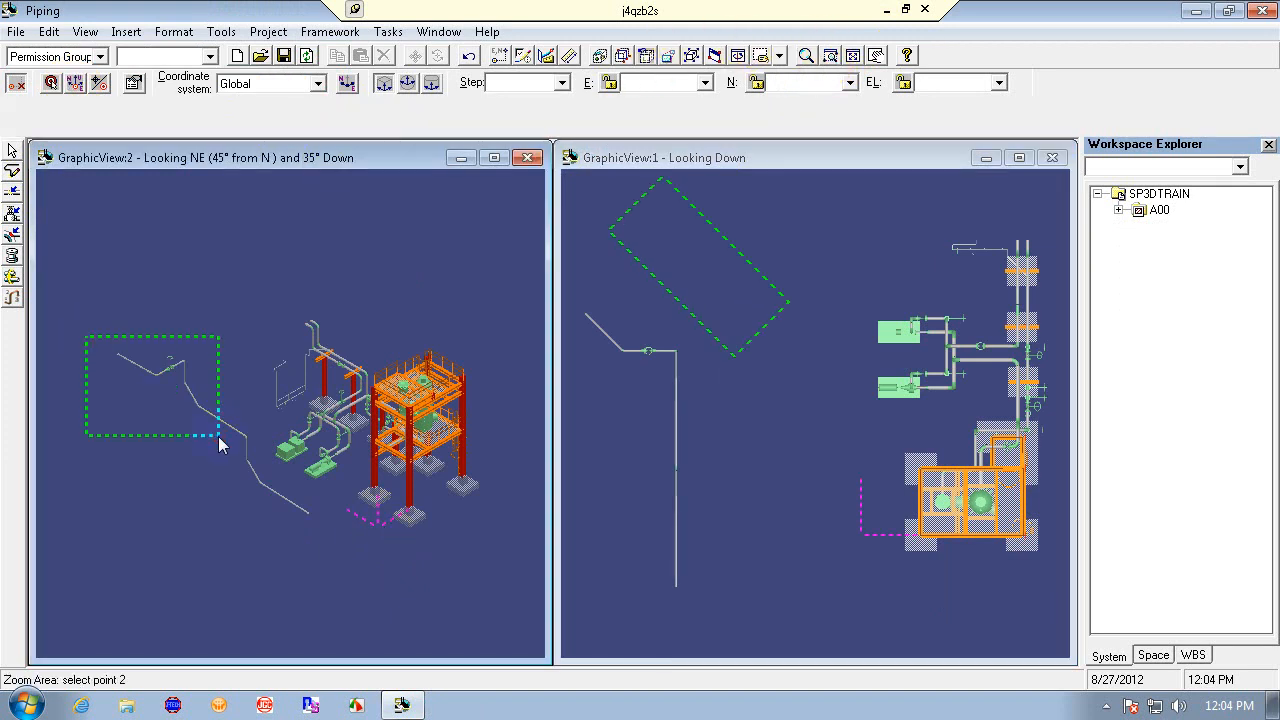
pyautogui.click(219, 436)
pyautogui.click(101, 232)
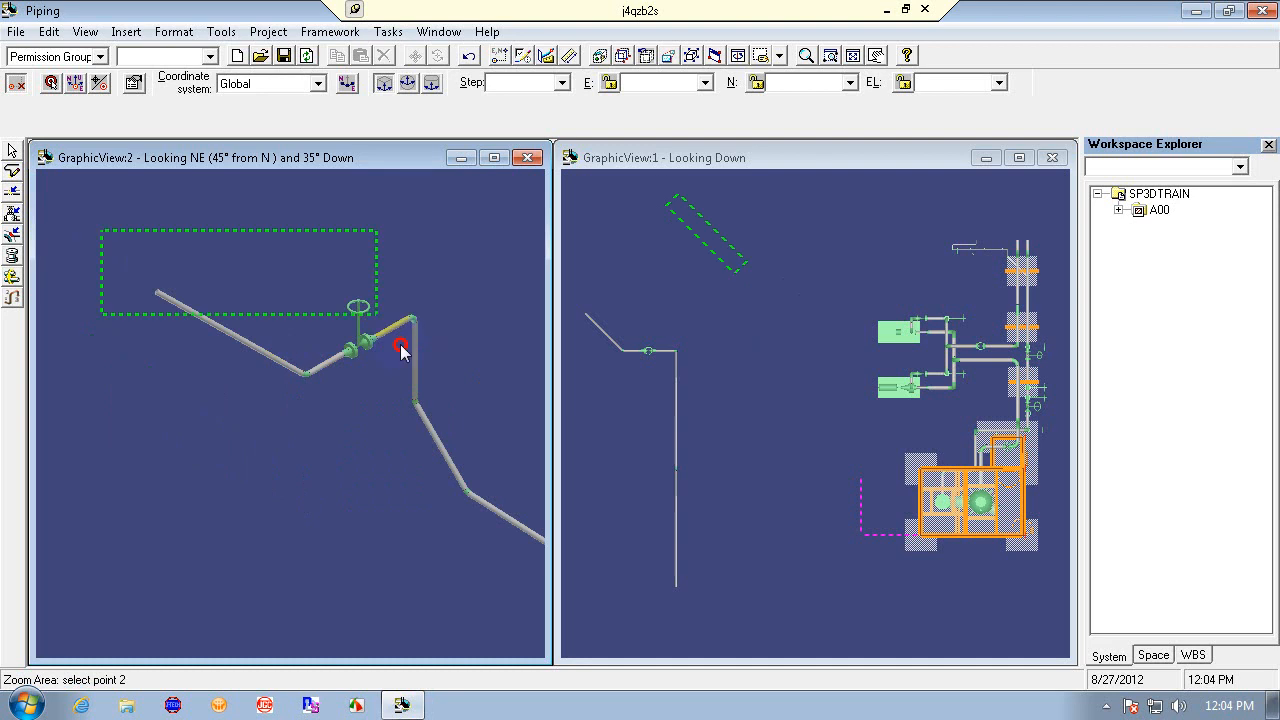
pyautogui.click(451, 412)
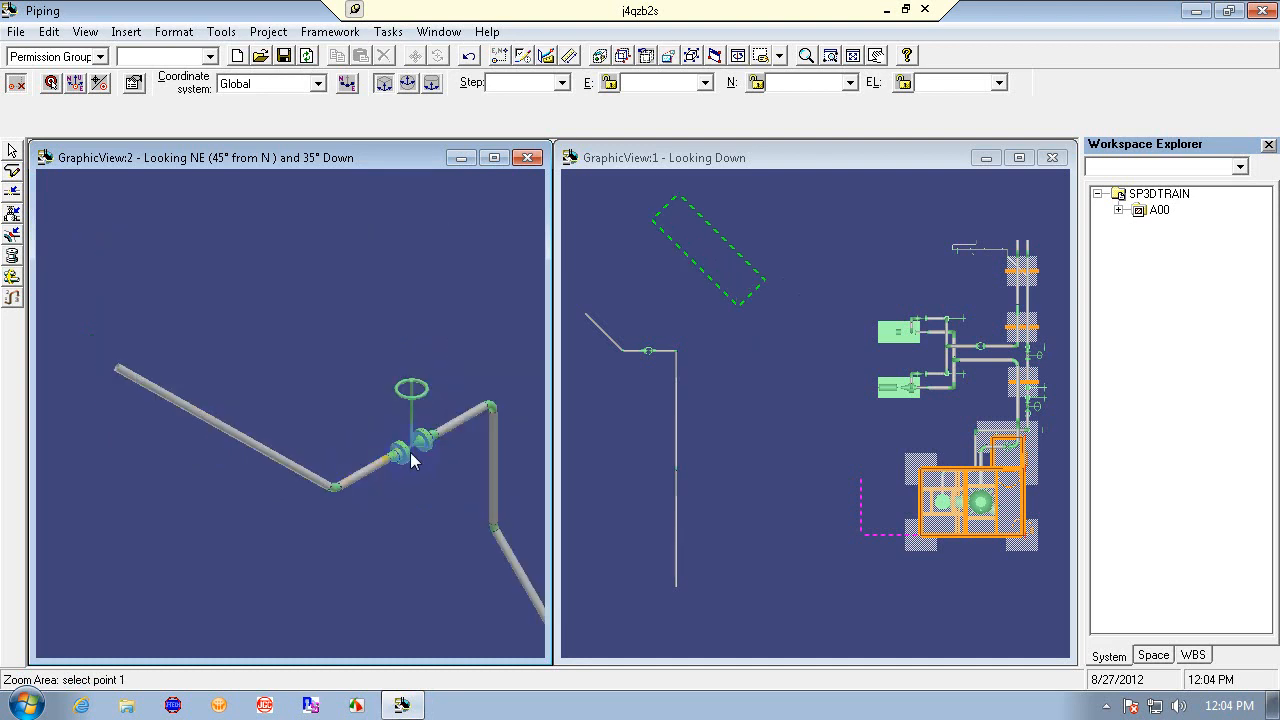
# - Open the gate valve's feature properties, zooming the plan view in on the valve, and view its relationships
pyautogui.click(12, 151)
pyautogui.click(423, 445)
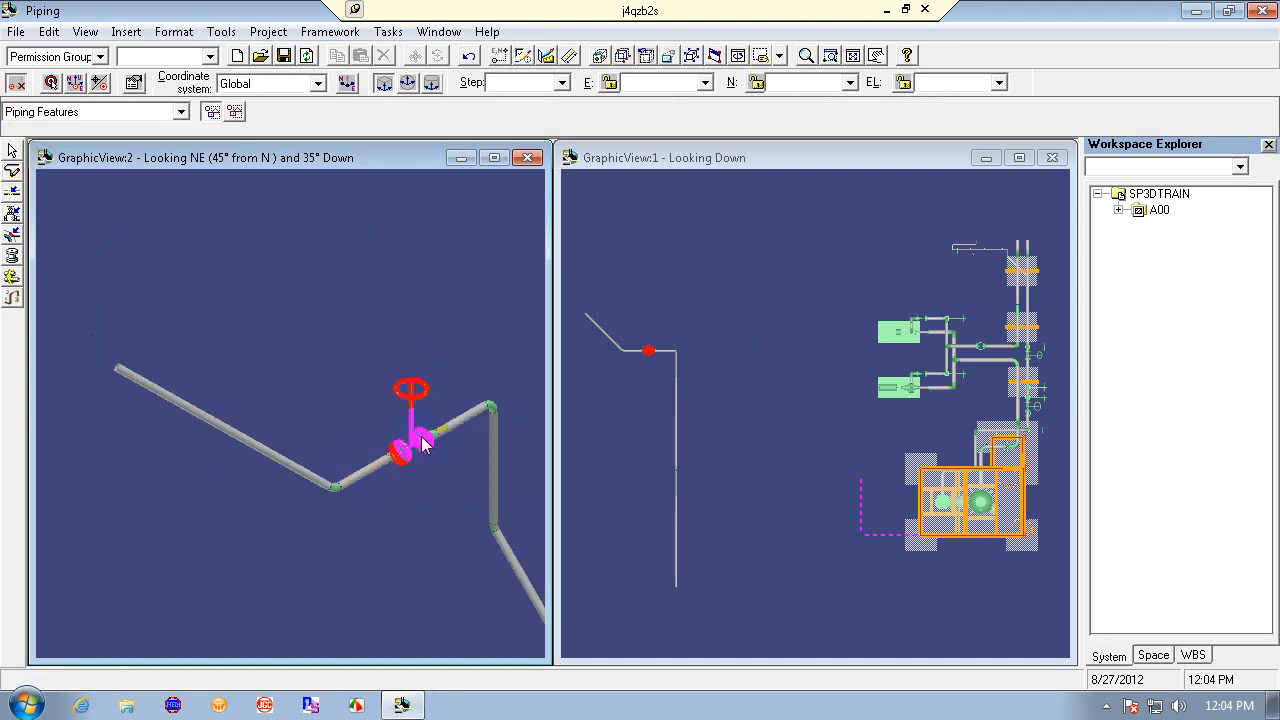
pyautogui.click(852, 56)
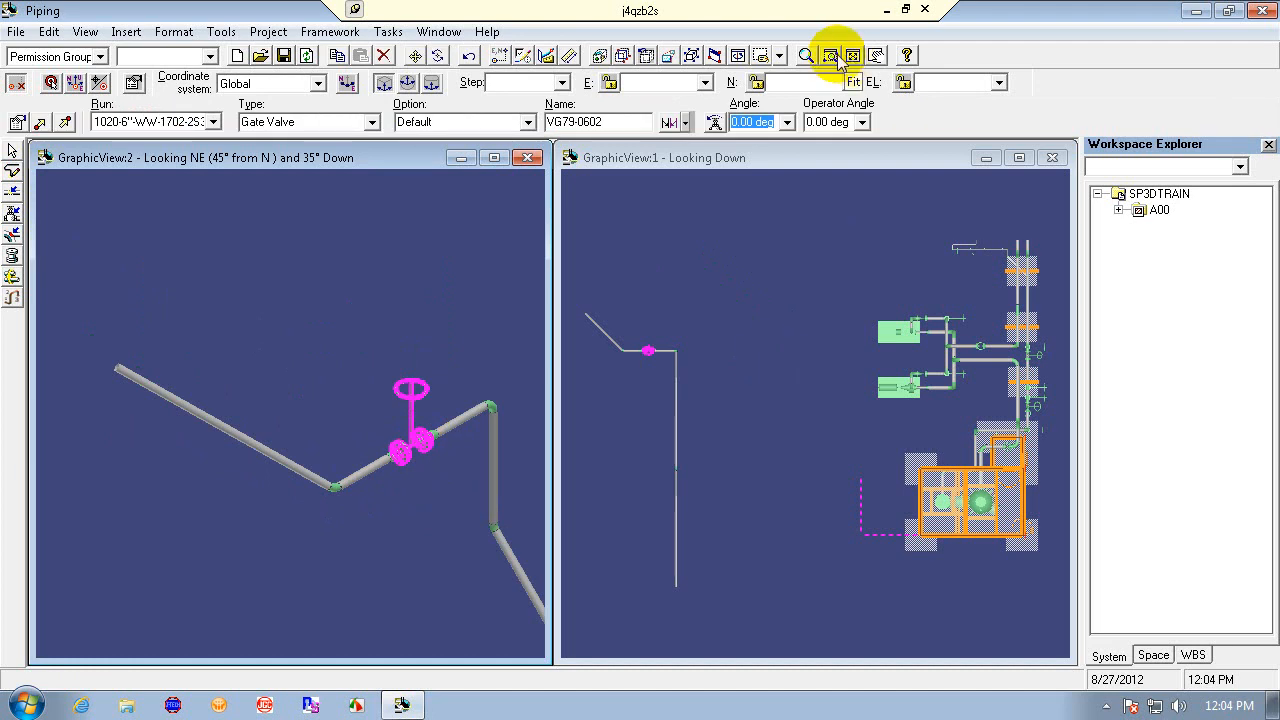
pyautogui.click(576, 280)
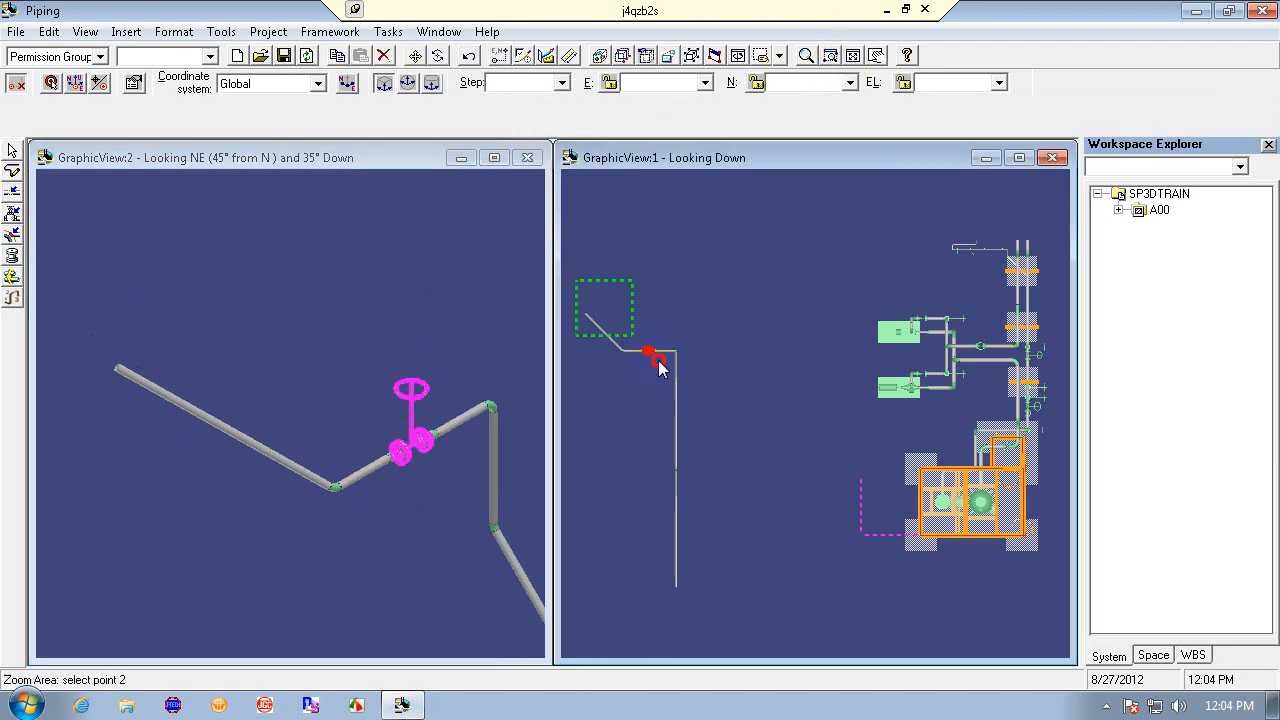
pyautogui.click(706, 391)
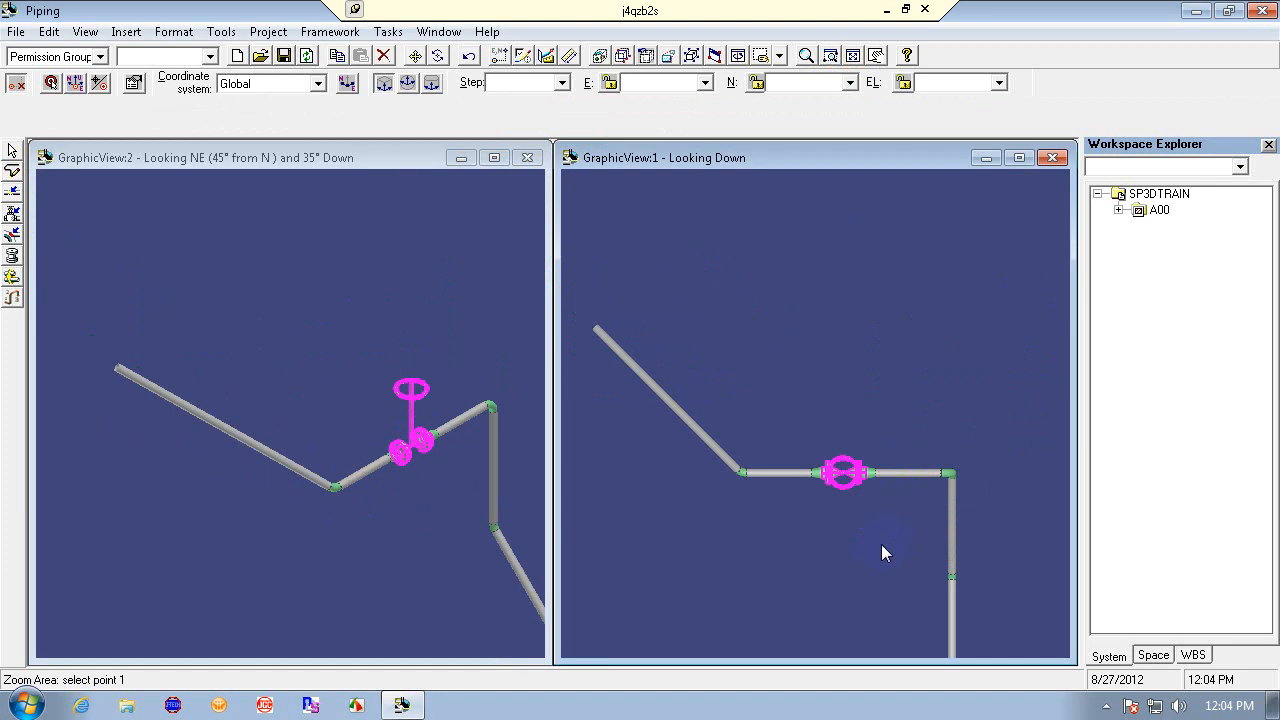
pyautogui.click(808, 419)
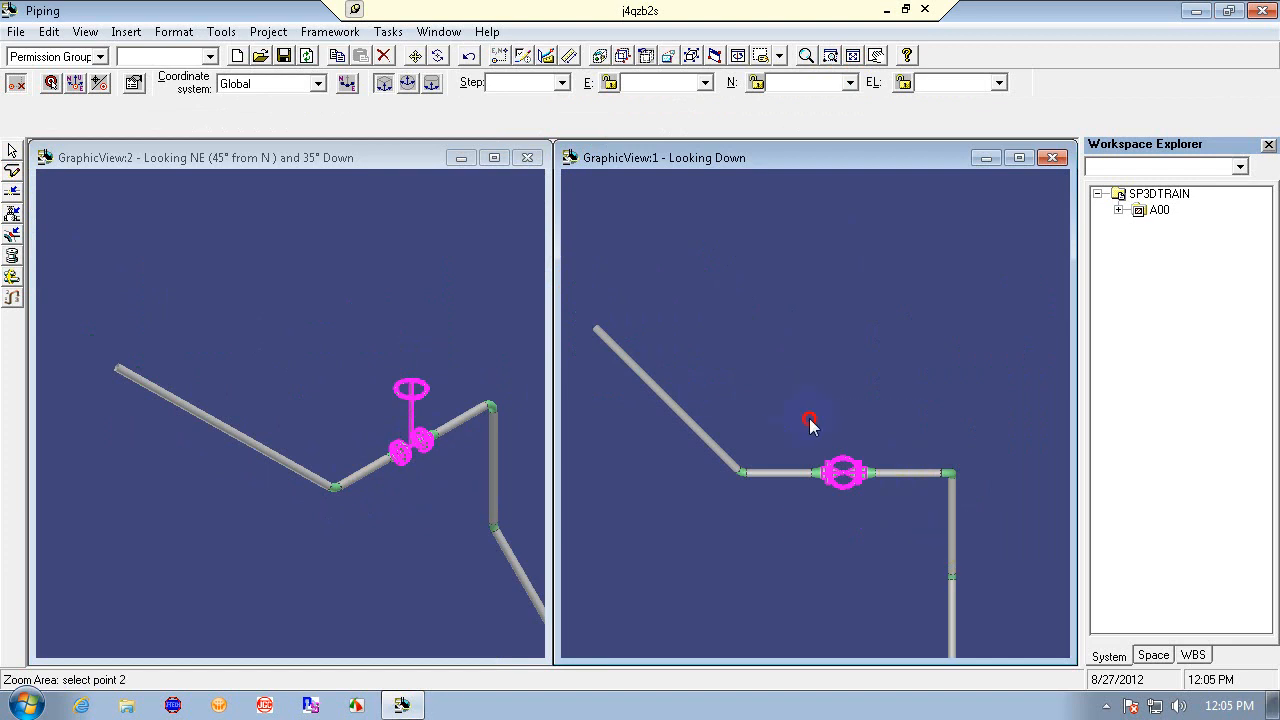
pyautogui.click(924, 559)
pyautogui.click(839, 497)
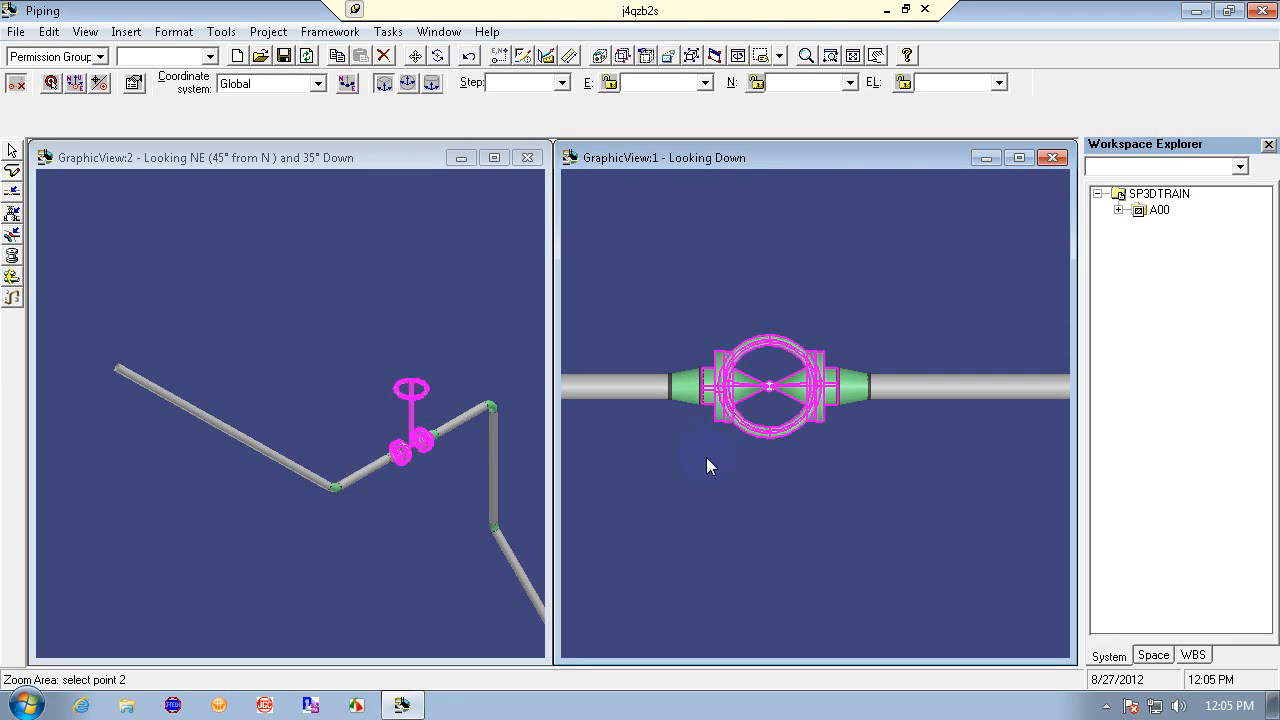
pyautogui.click(744, 448)
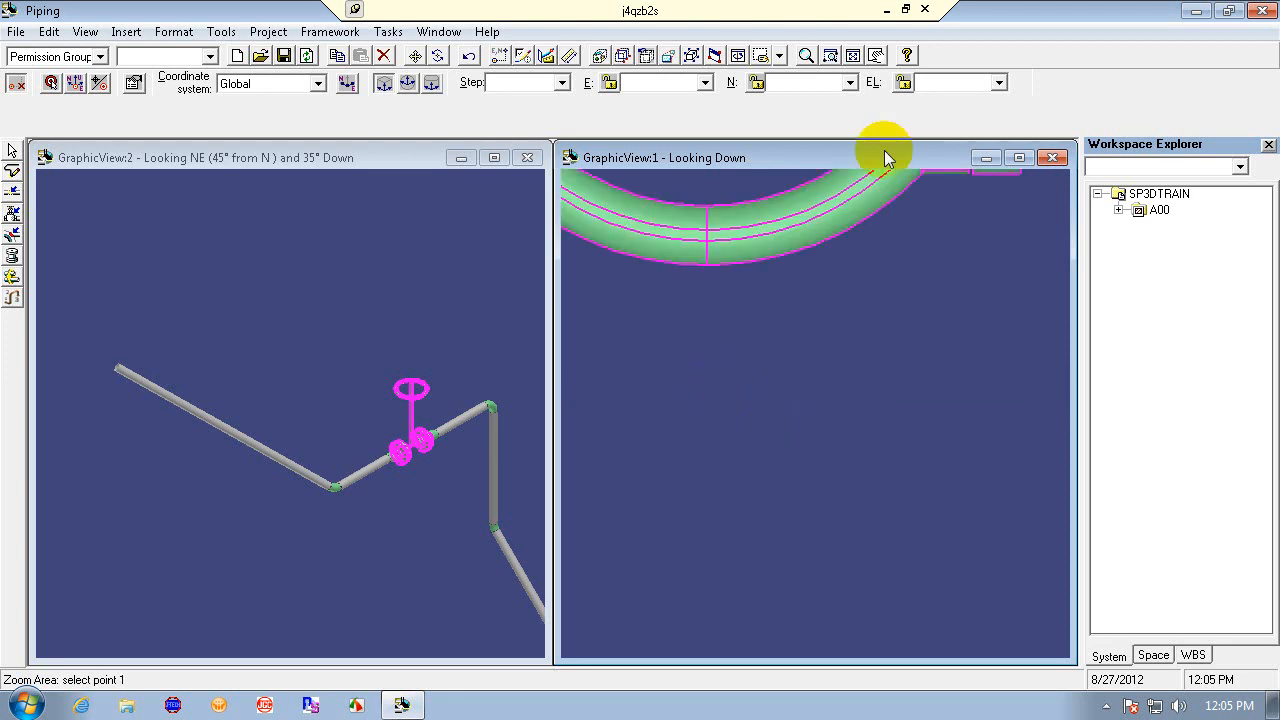
pyautogui.click(807, 57)
pyautogui.moveTo(803, 388); pyautogui.dragTo(829, 566)
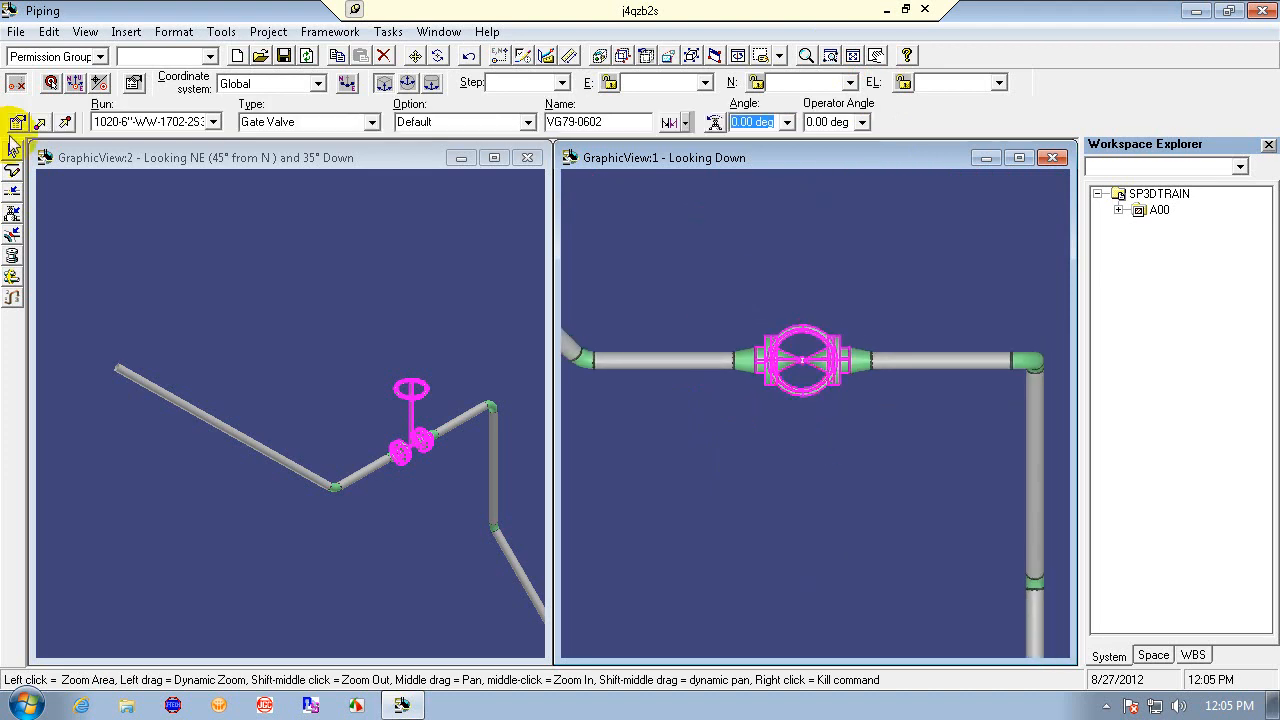
pyautogui.click(17, 124)
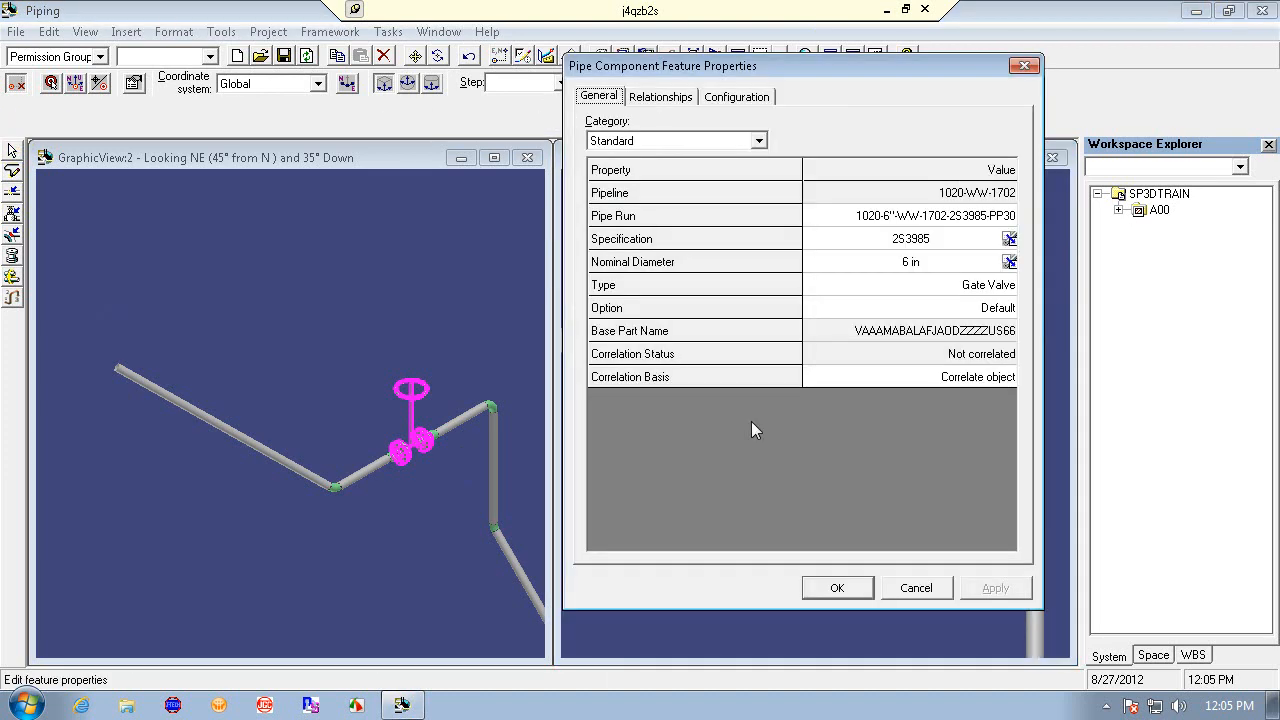
pyautogui.click(660, 97)
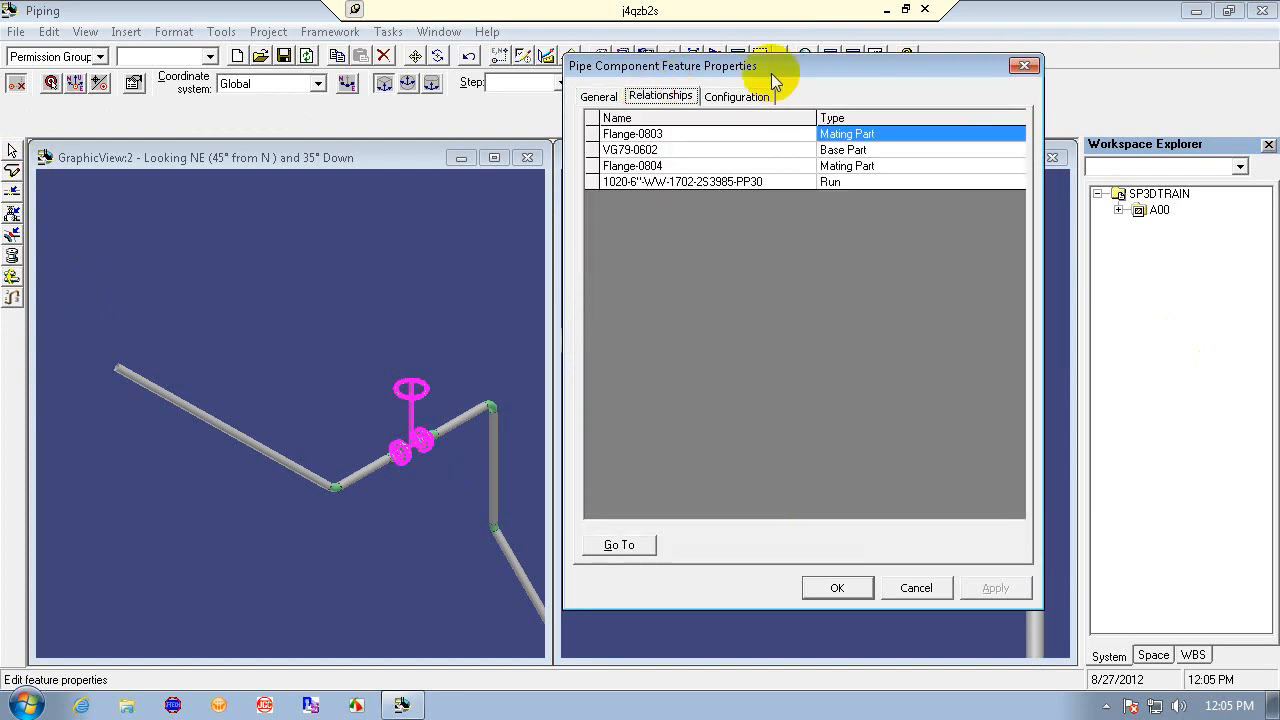
pyautogui.moveTo(771, 73); pyautogui.dragTo(905, 108)
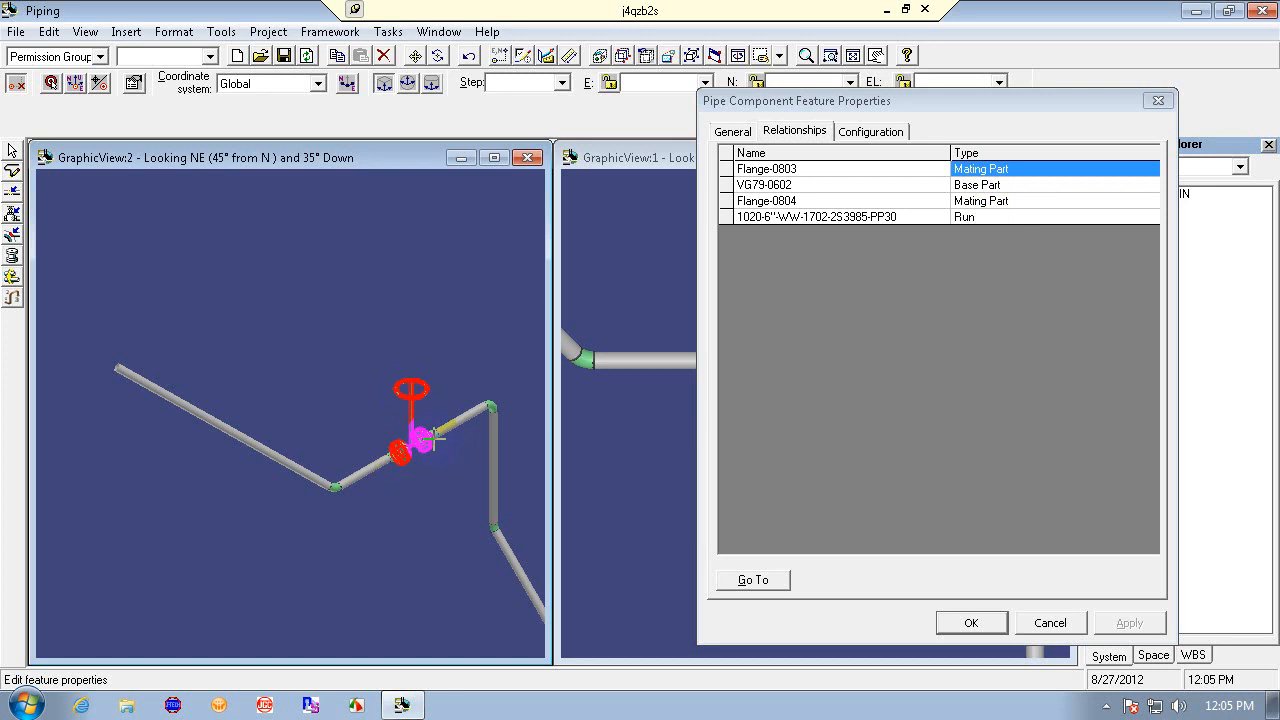
# - Go to the mating part Flange-0804 from the valve's relationships list
pyautogui.click(996, 200)
pyautogui.click(972, 168)
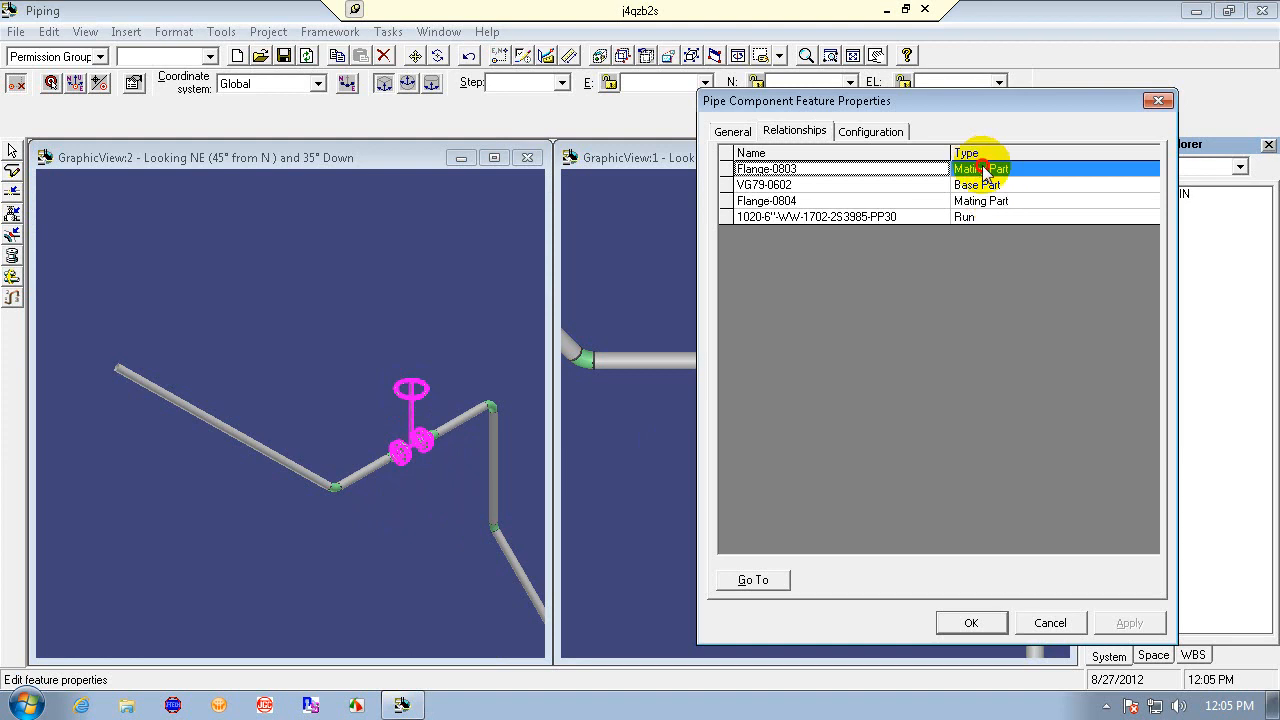
pyautogui.click(993, 201)
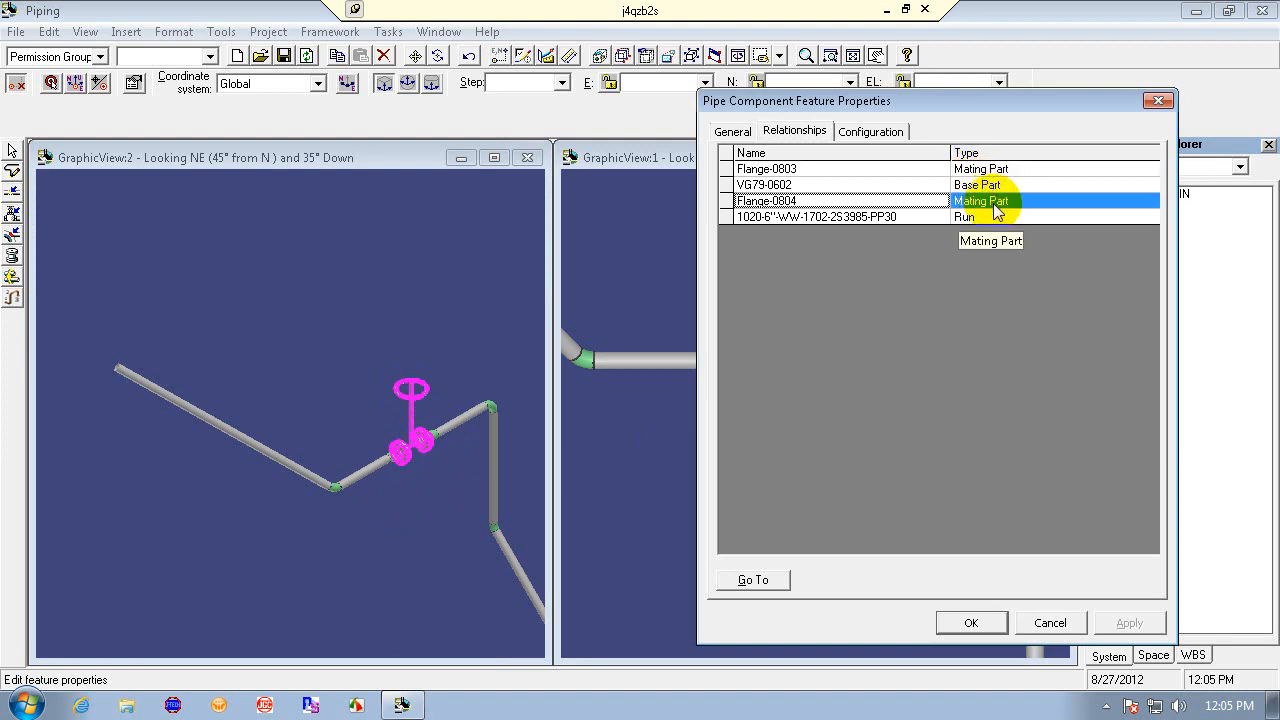
pyautogui.click(757, 582)
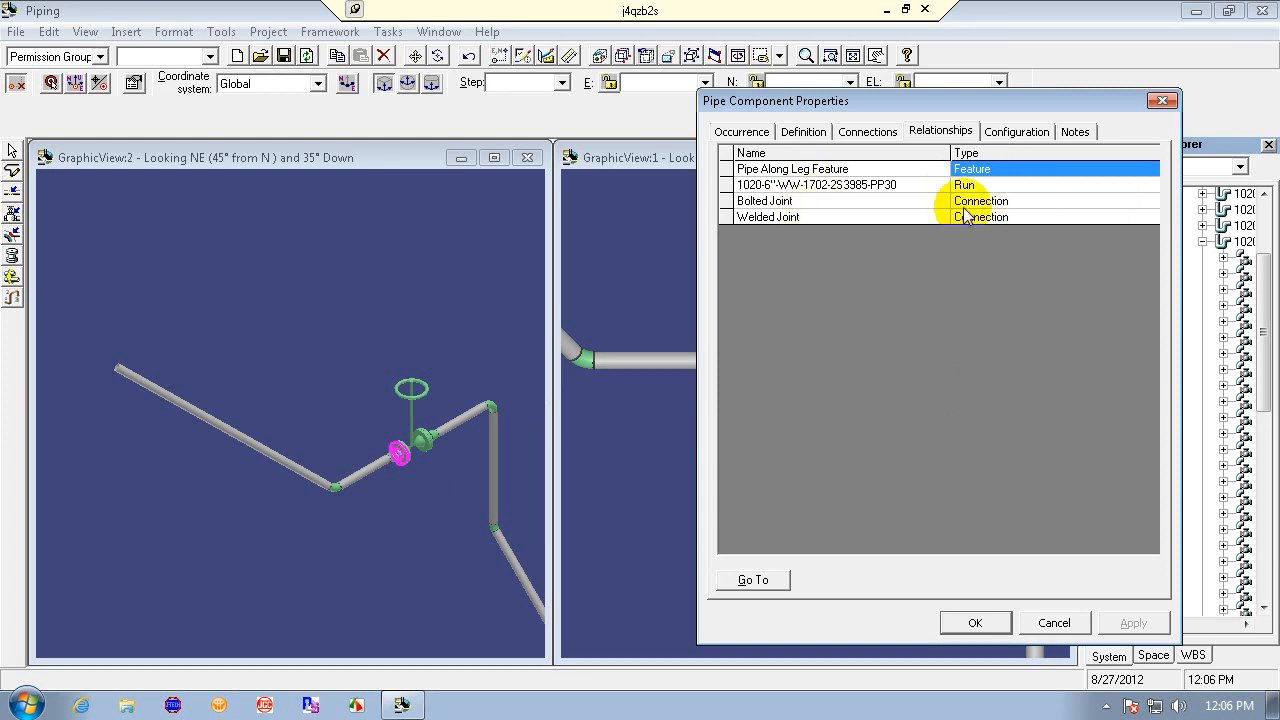
# - Set the flange's Base/Mating Part property to Base Part and apply the change
pyautogui.click(1100, 217)
pyautogui.click(975, 170)
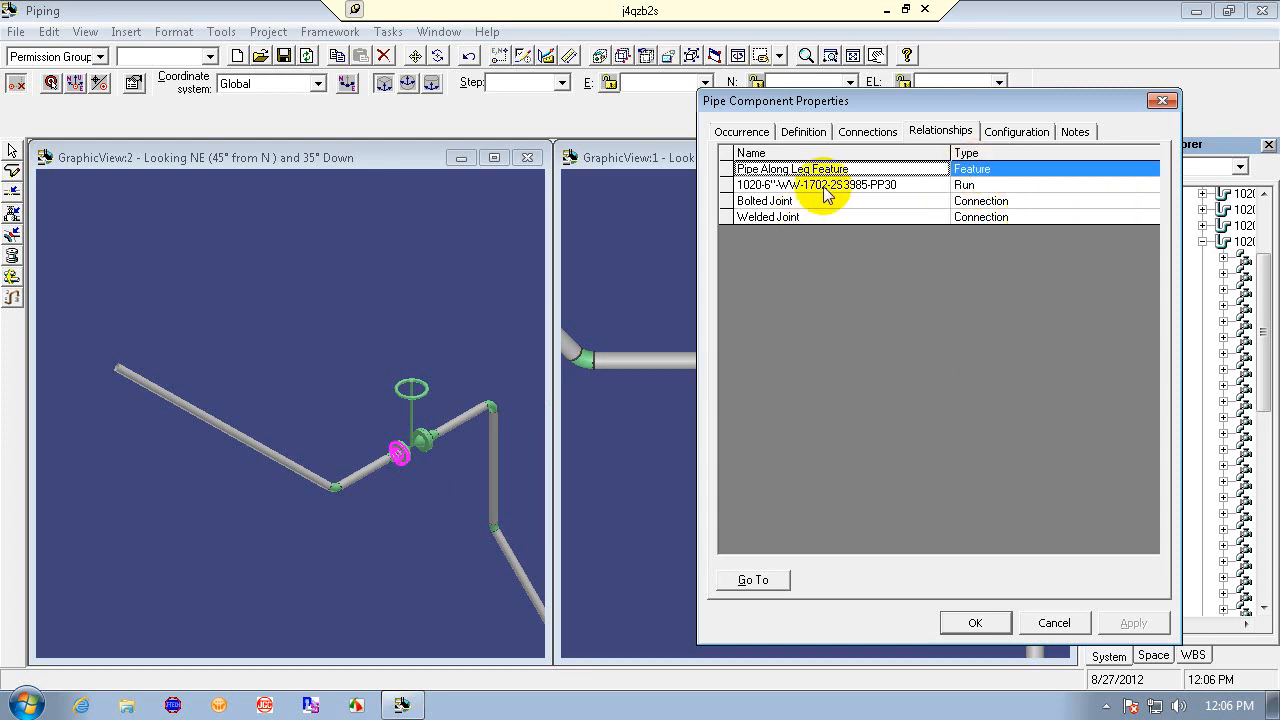
pyautogui.click(730, 128)
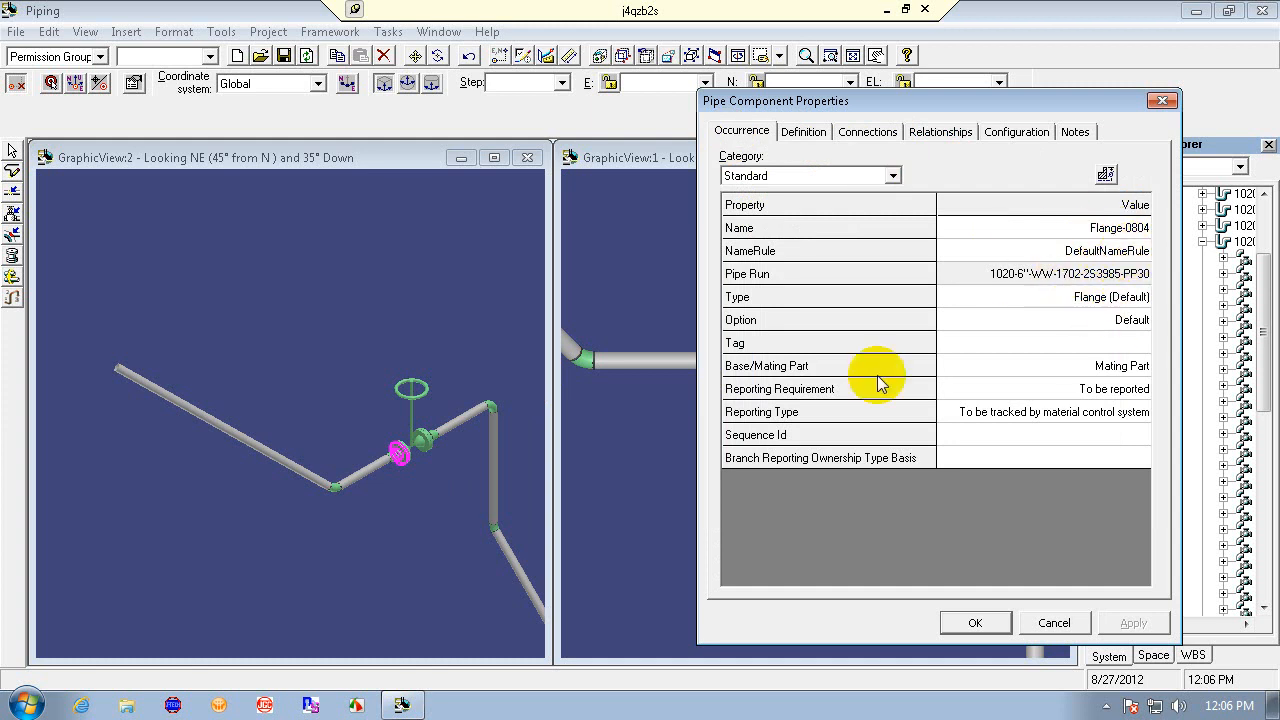
pyautogui.click(1120, 366)
pyautogui.click(1141, 367)
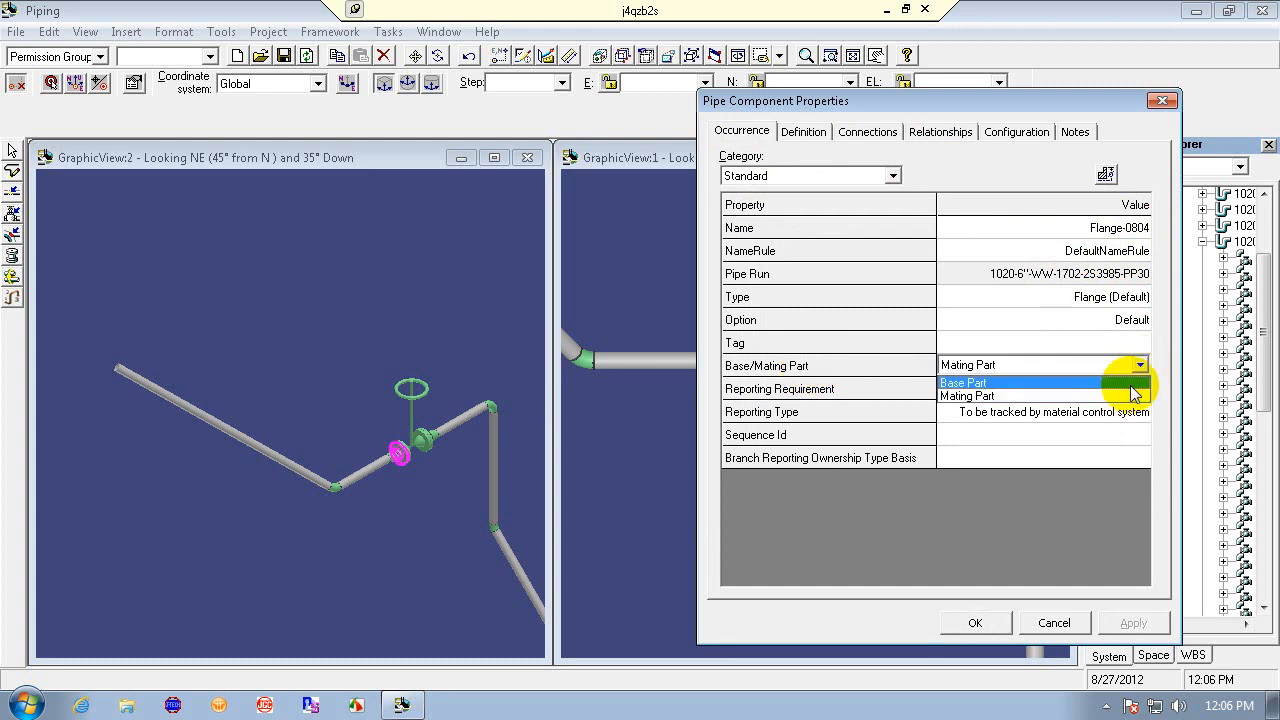
pyautogui.click(1128, 383)
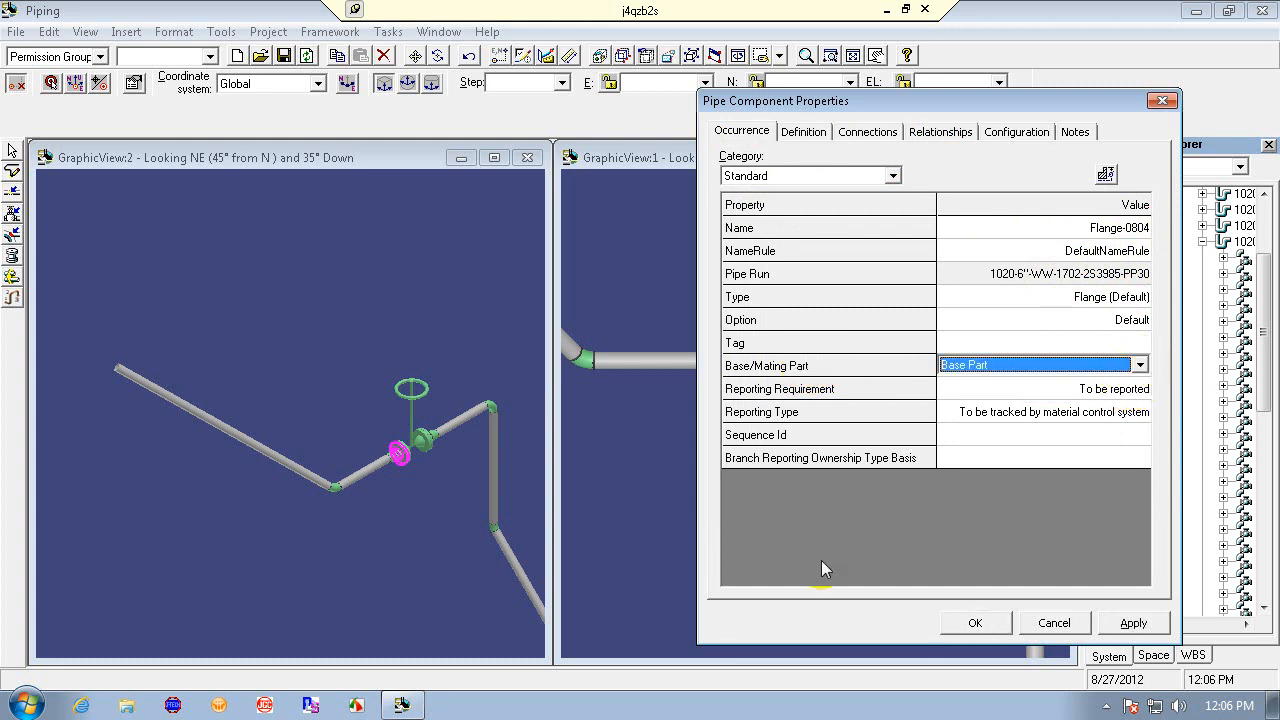
pyautogui.click(1133, 622)
pyautogui.click(976, 623)
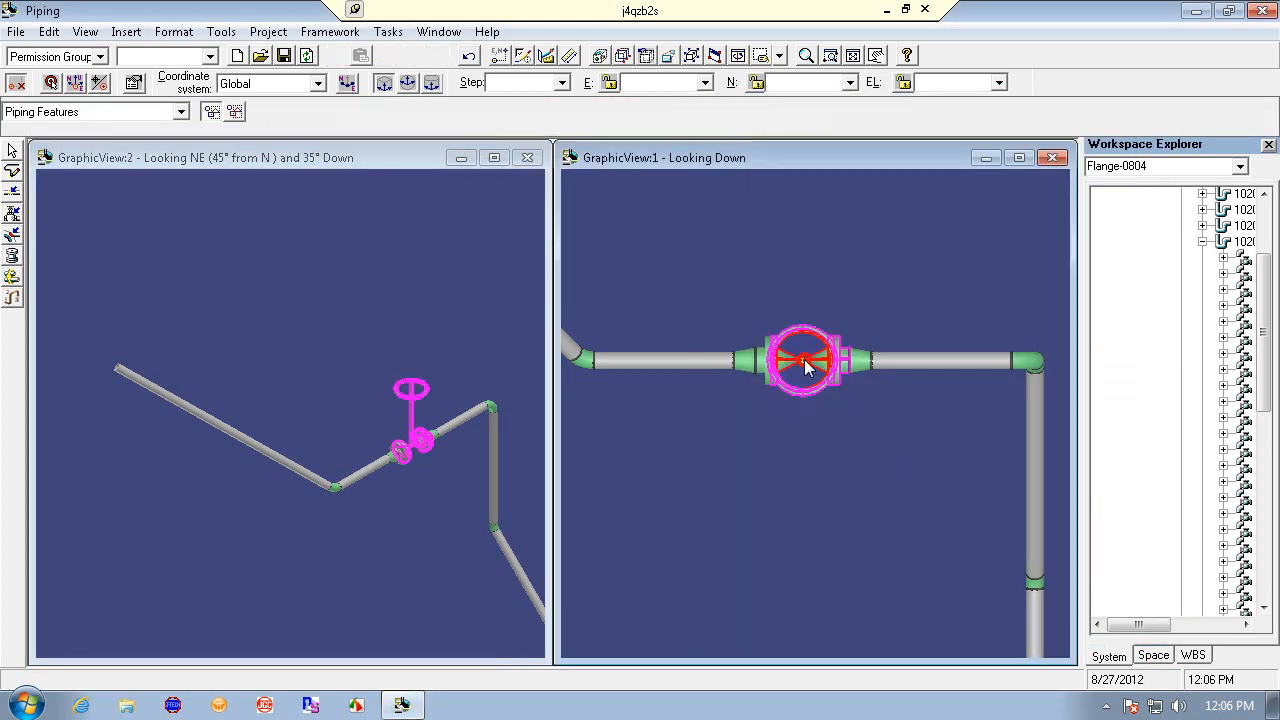
# - Select the valve's outer flange and route a pipe leg from it to the existing elbow
pyautogui.click(810, 360)
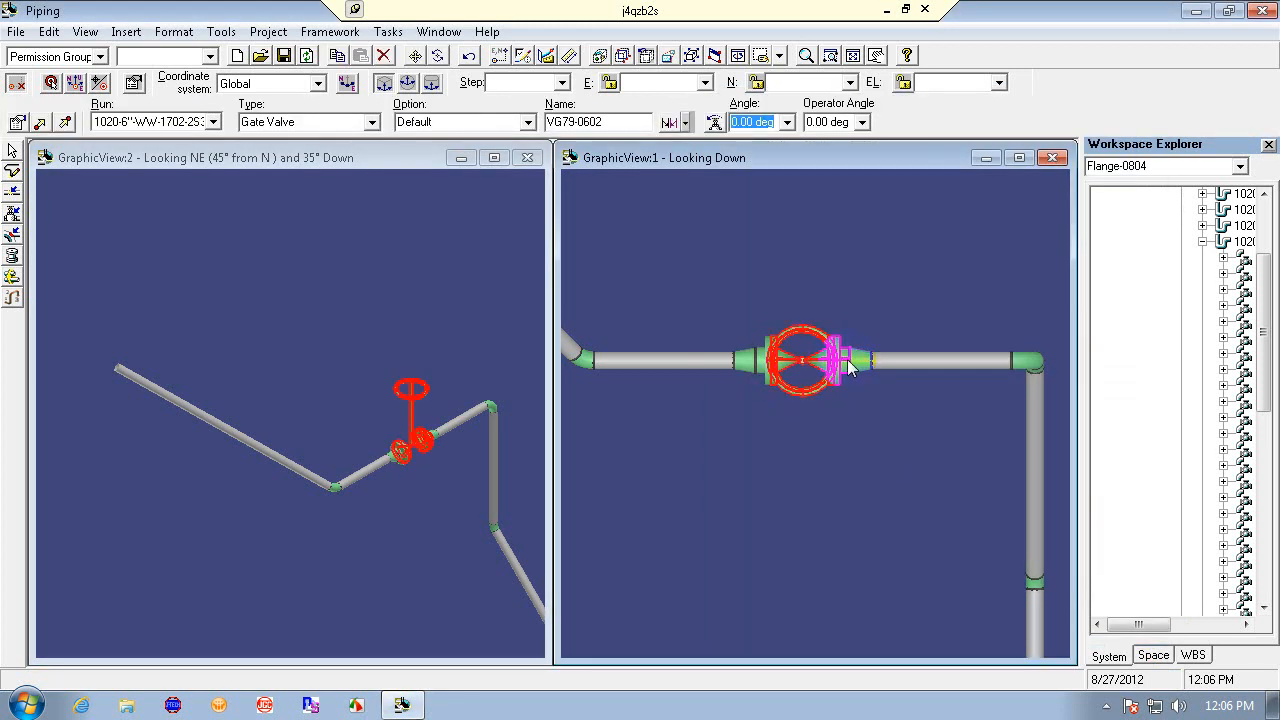
pyautogui.click(760, 372)
pyautogui.click(776, 456)
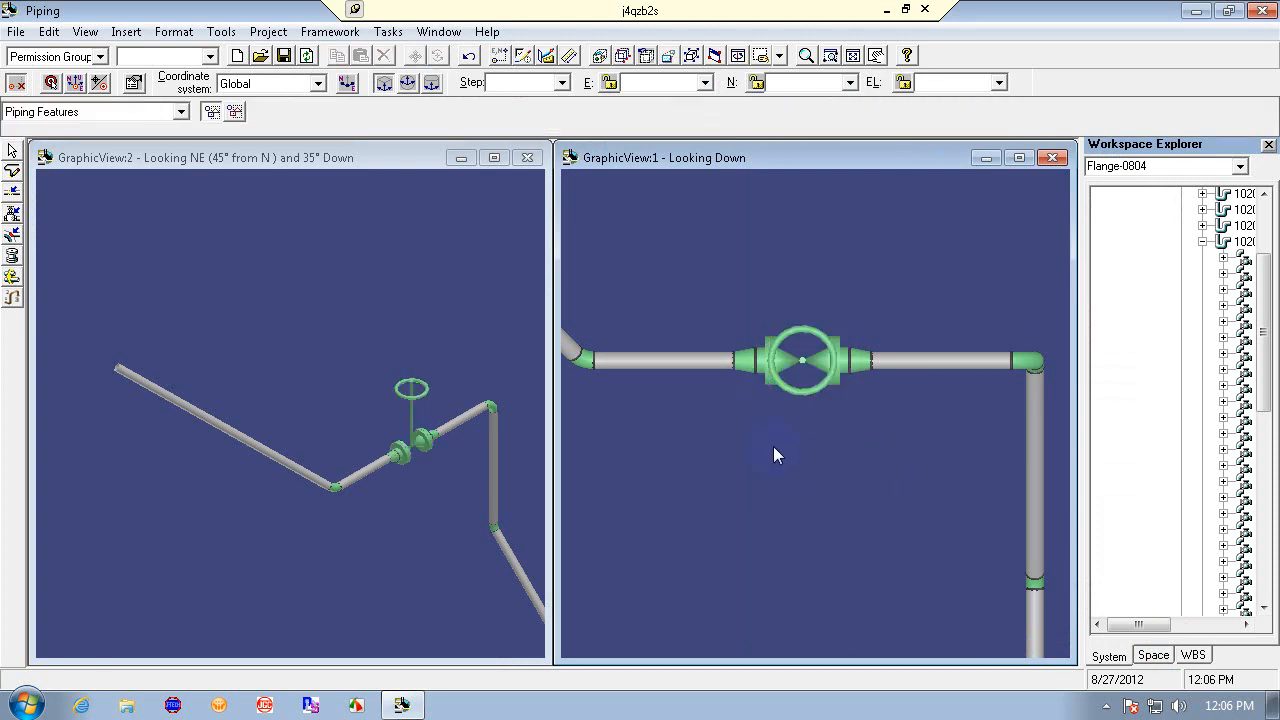
pyautogui.click(750, 366)
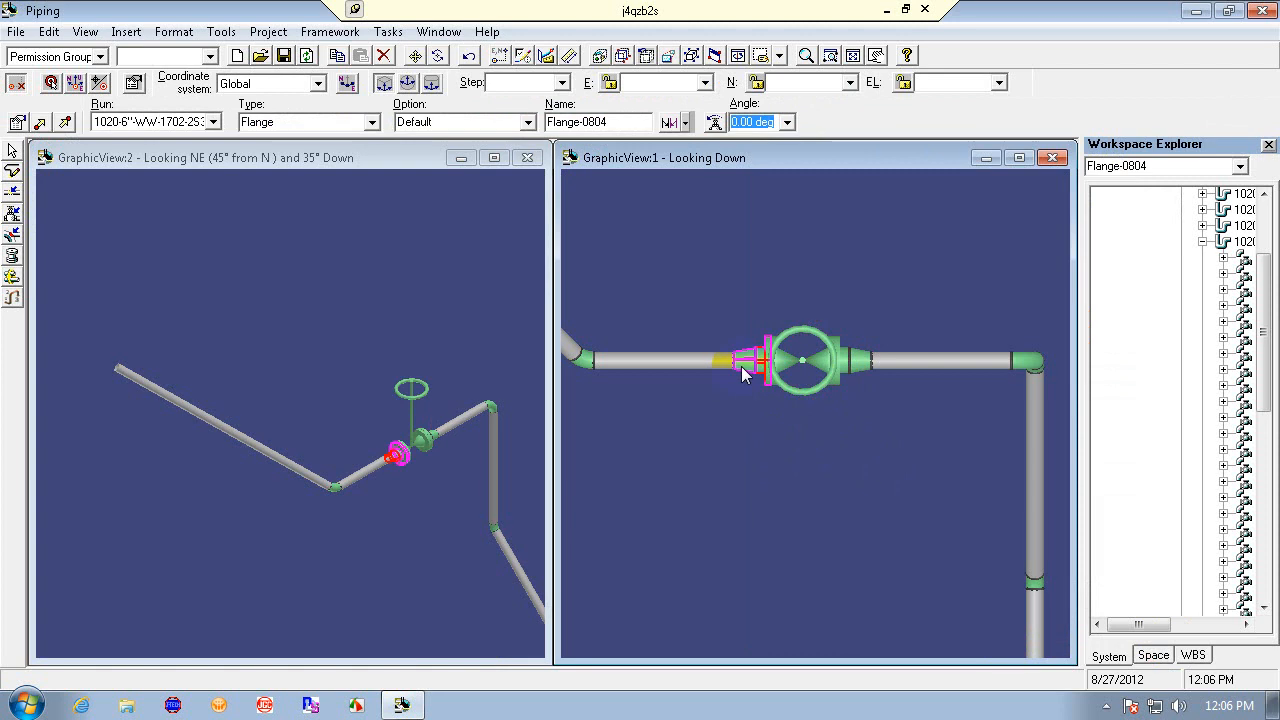
pyautogui.click(742, 366)
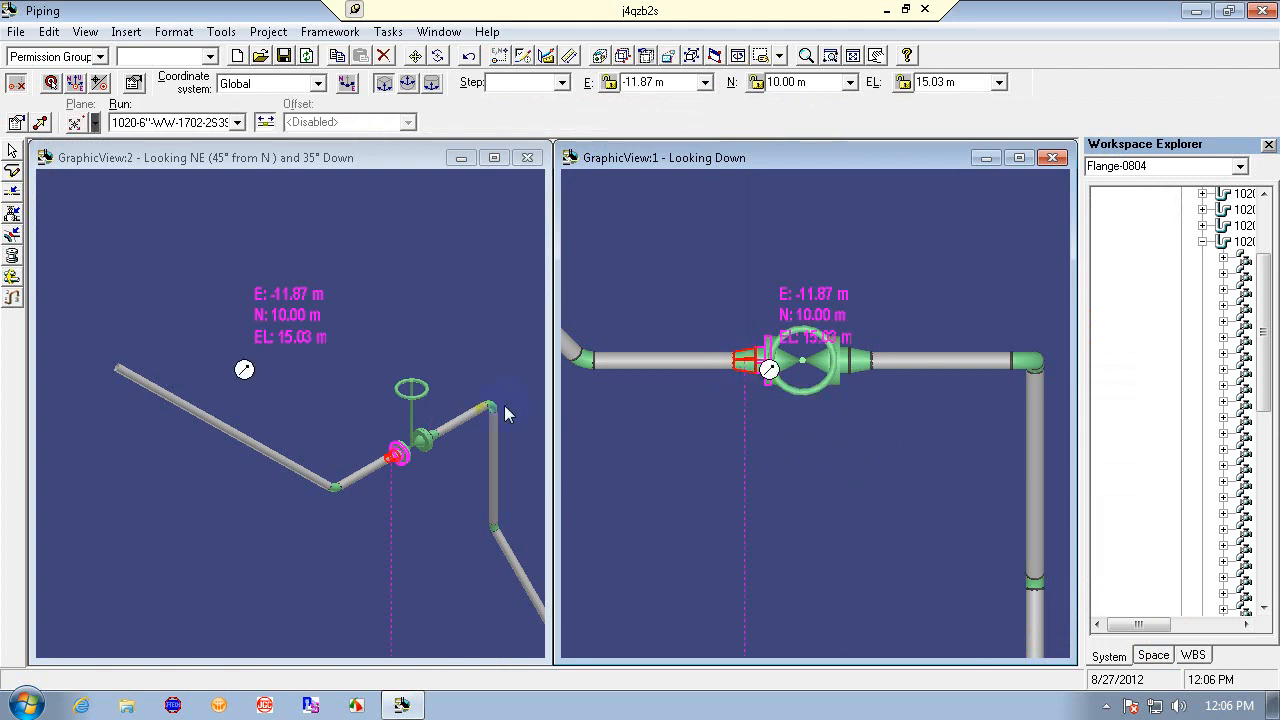
pyautogui.click(340, 486)
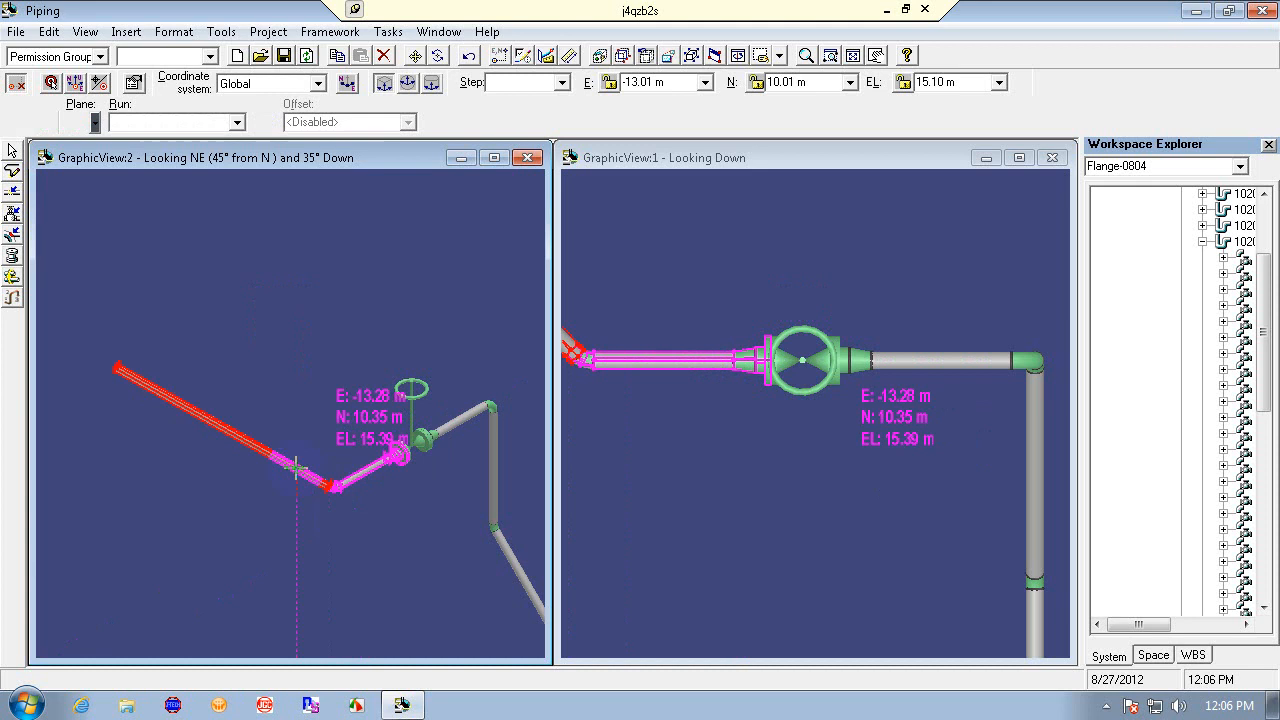
# - Assign the routed leg to pipe run 1020-6"-WW-1706-2S3985-PP30 through the pipe run browser and finish routing
pyautogui.click(236, 122)
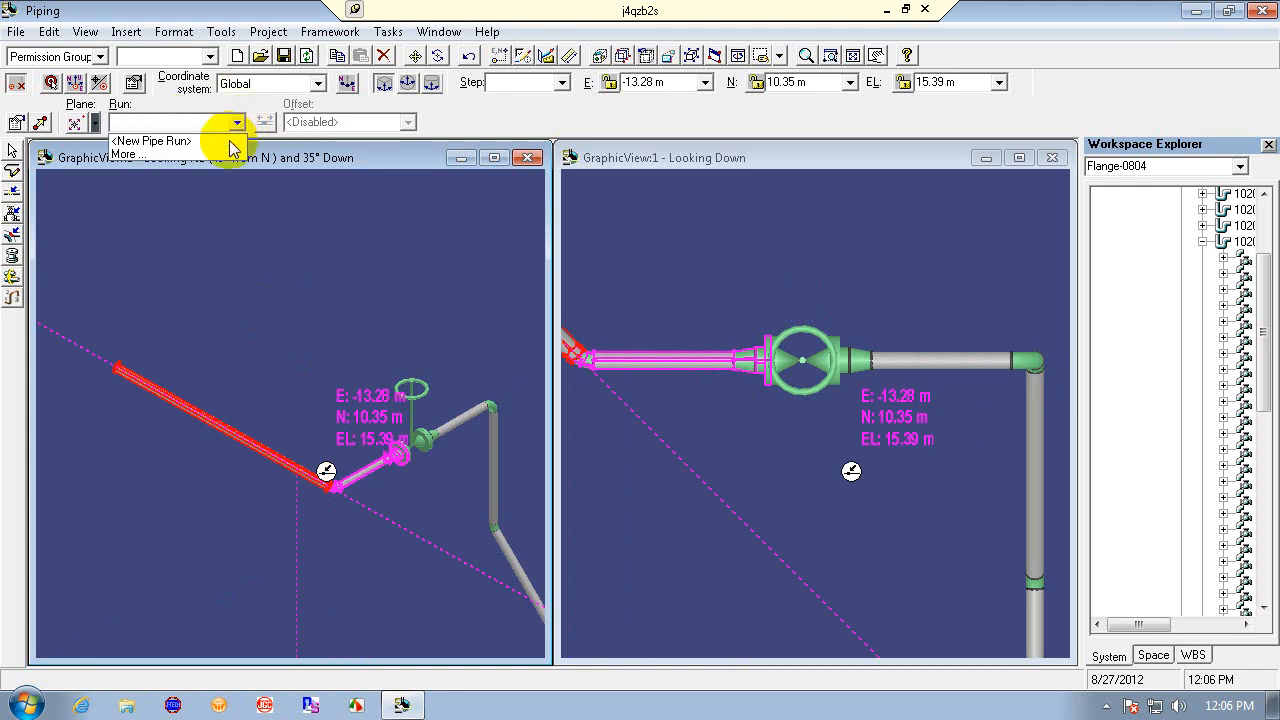
pyautogui.click(224, 153)
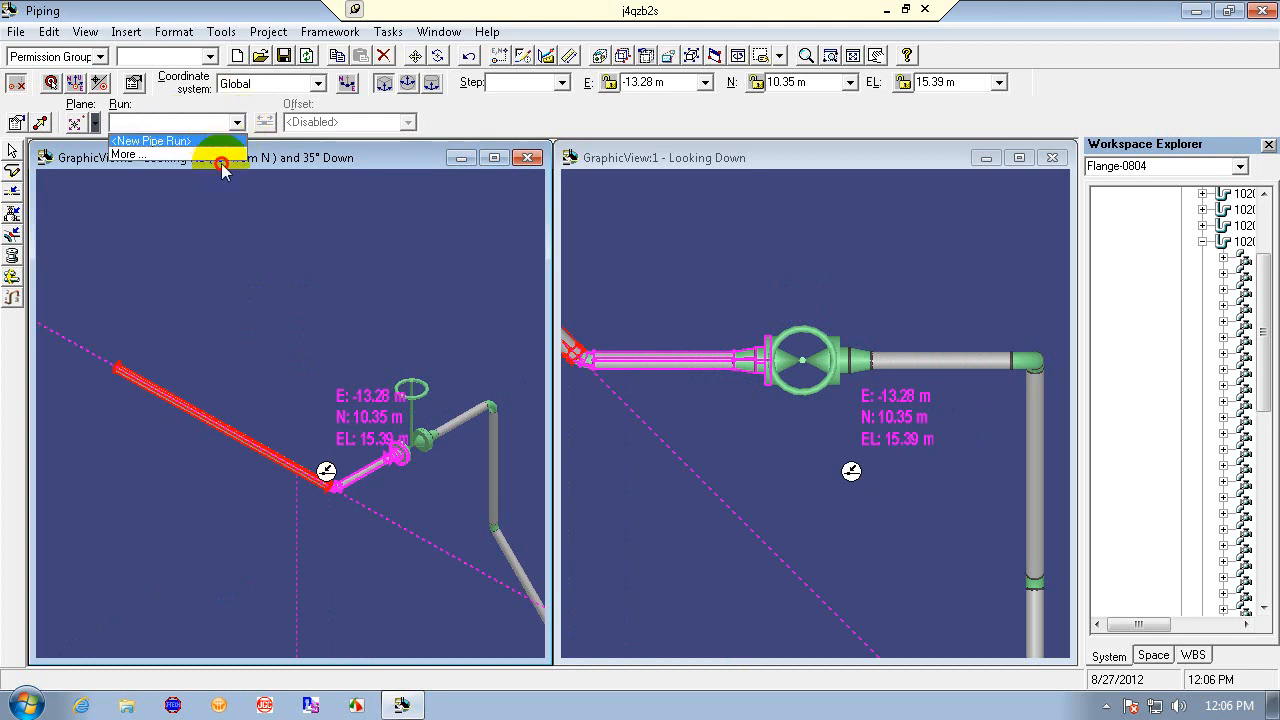
pyautogui.click(205, 158)
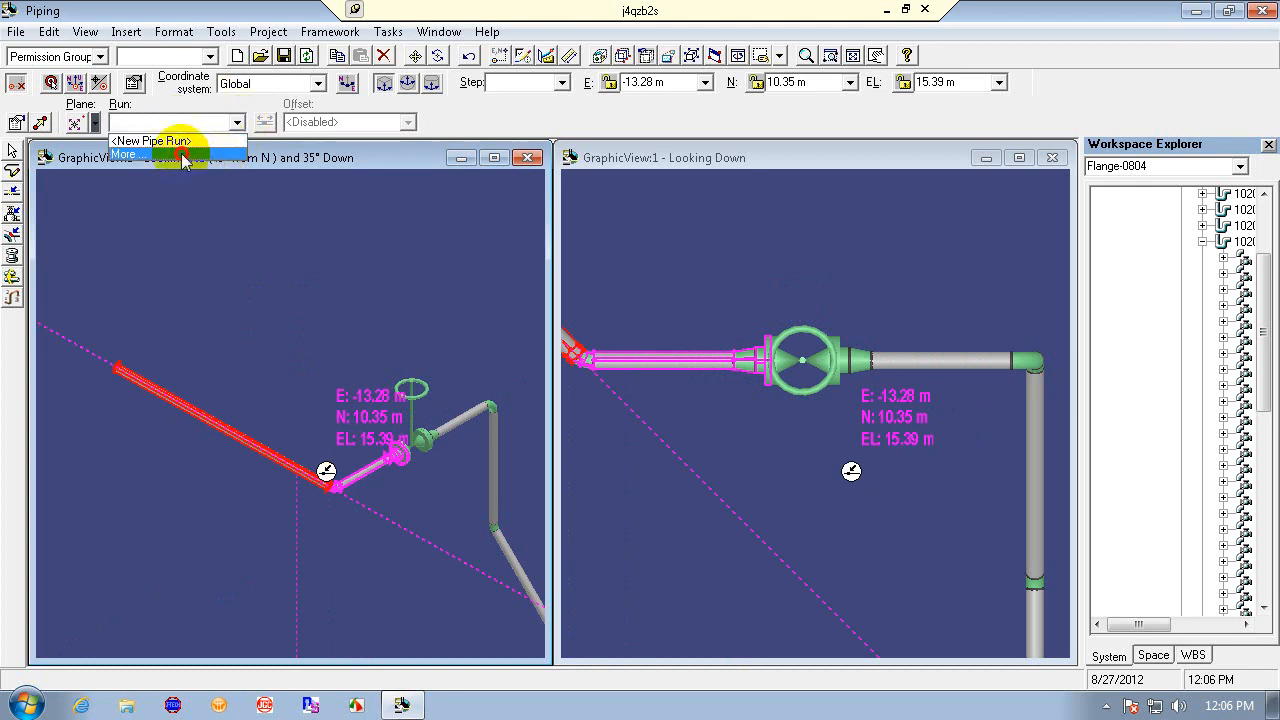
pyautogui.doubleClick(62, 66)
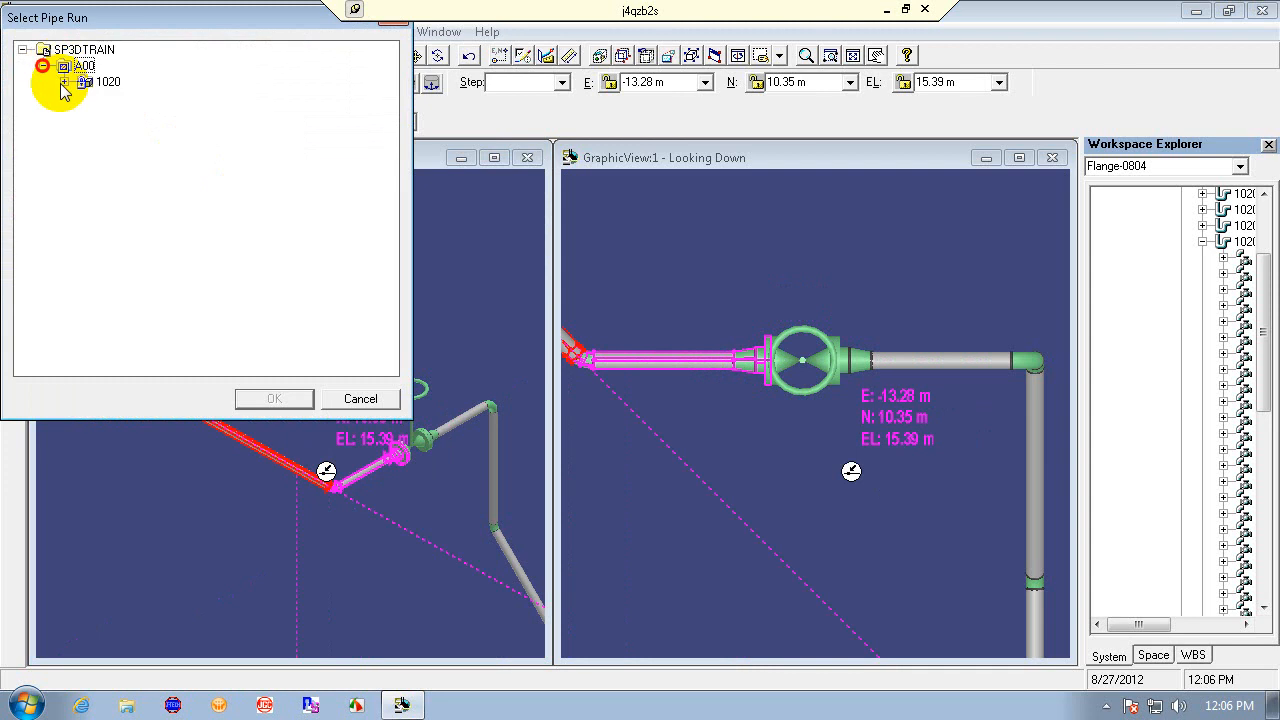
pyautogui.click(64, 82)
pyautogui.click(87, 99)
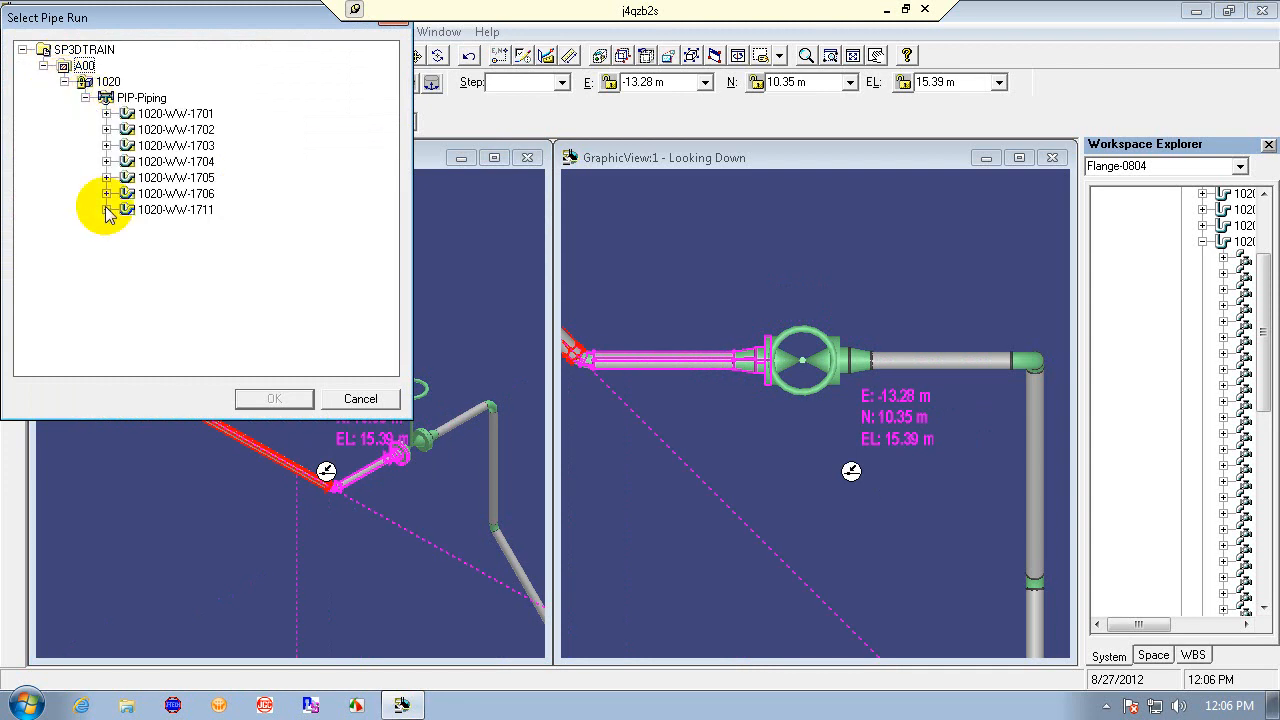
pyautogui.click(107, 193)
pyautogui.click(195, 194)
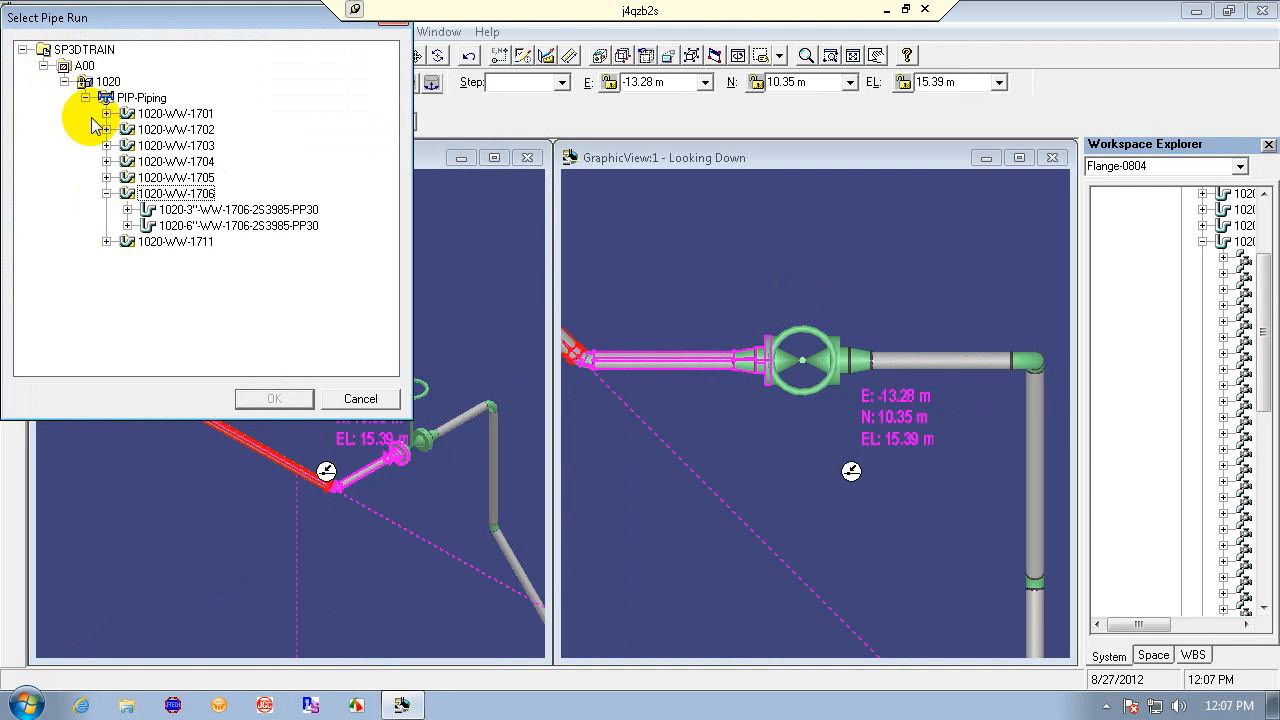
pyautogui.click(230, 226)
pyautogui.click(277, 399)
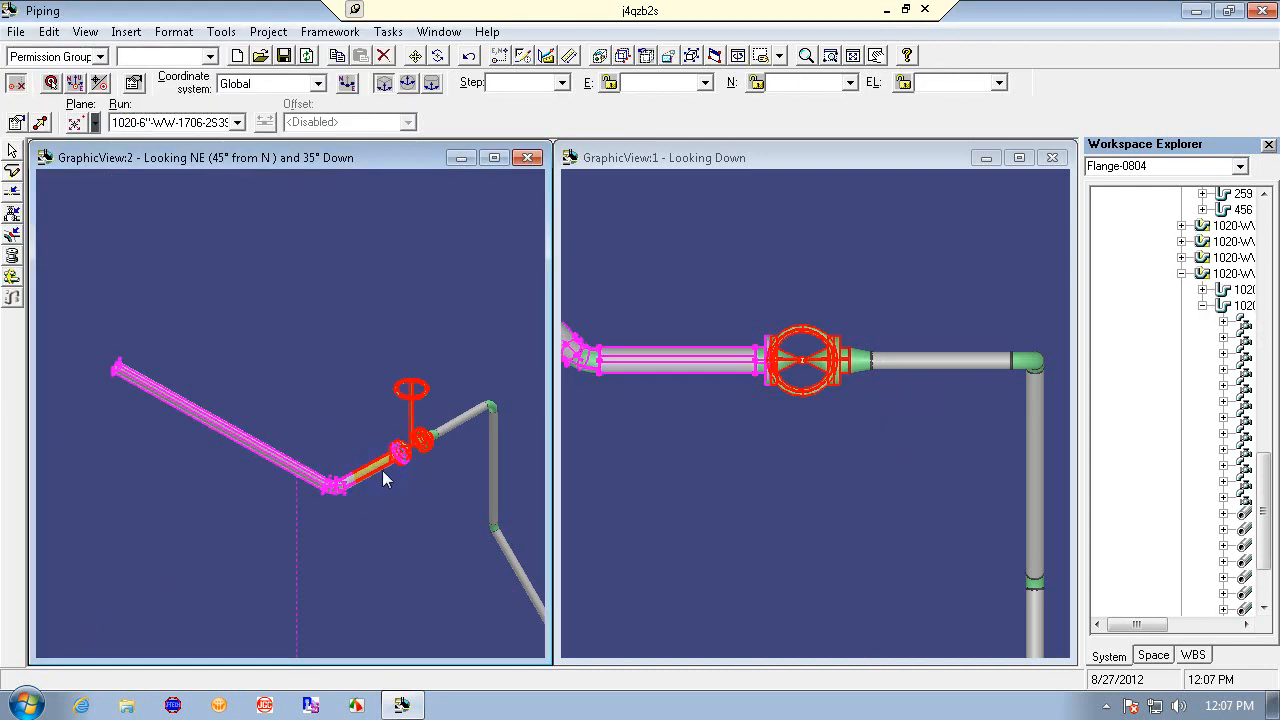
pyautogui.press('Escape')
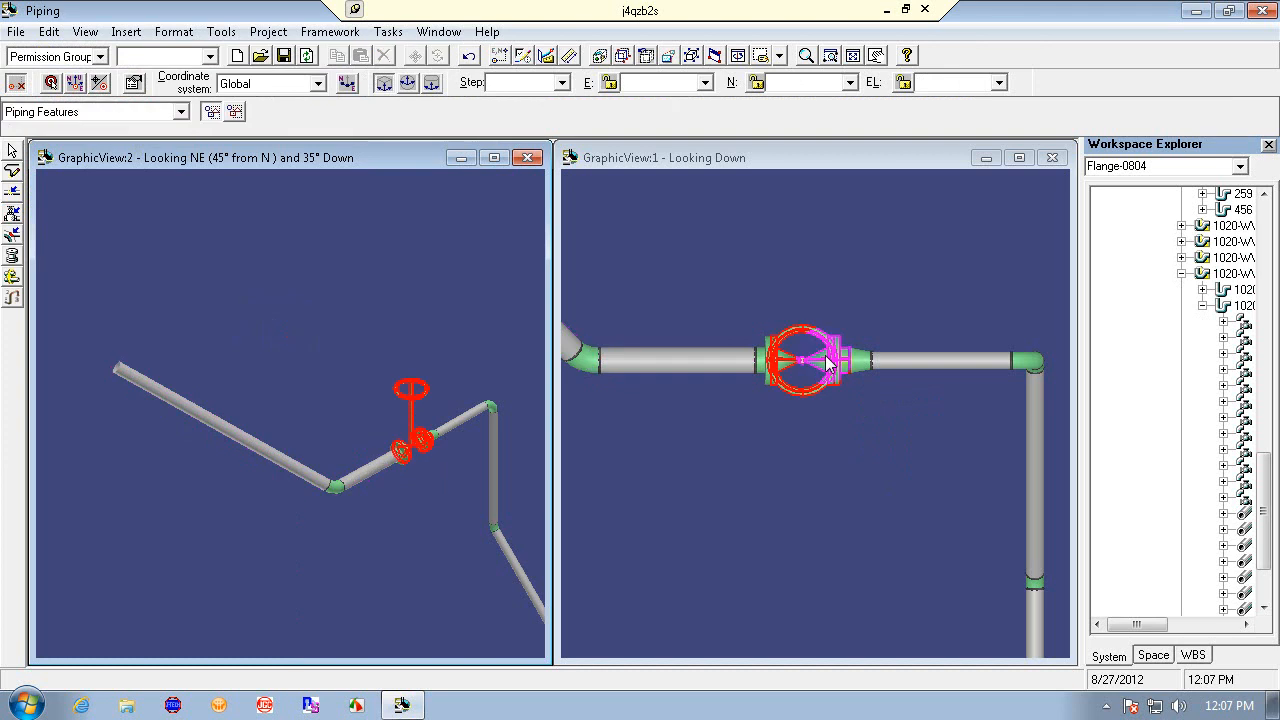
pyautogui.click(690, 360)
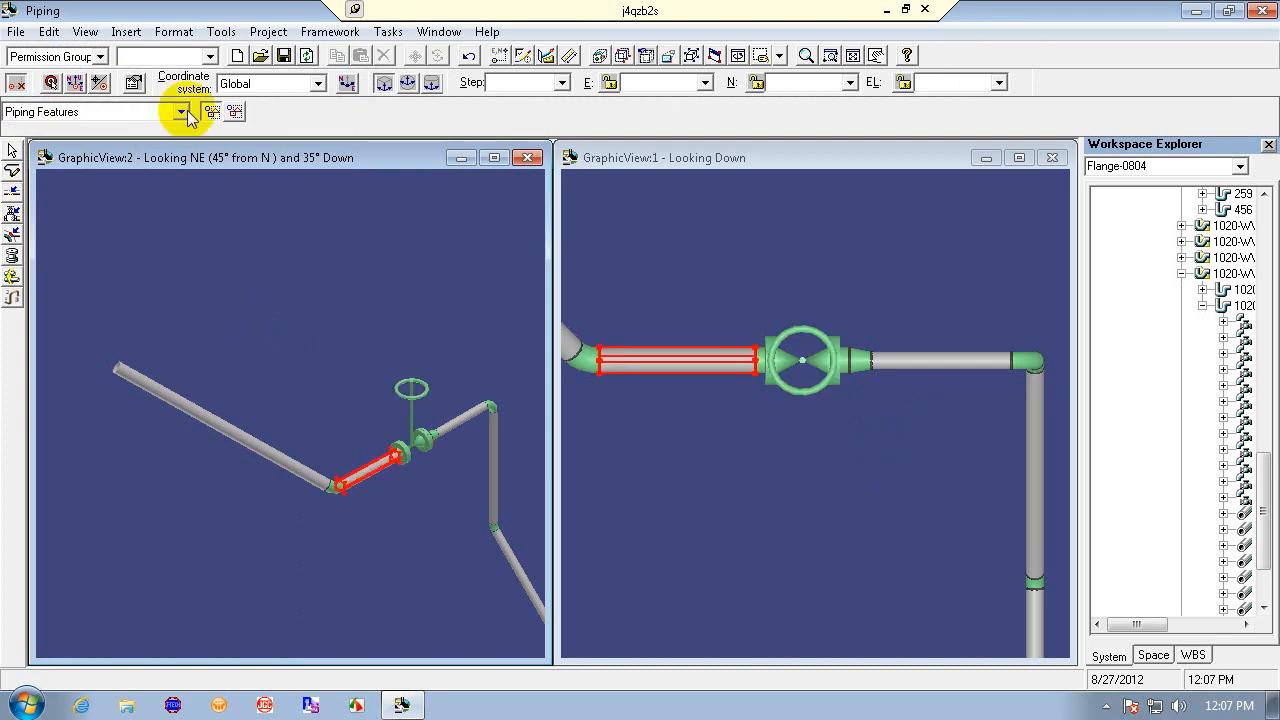
pyautogui.click(181, 112)
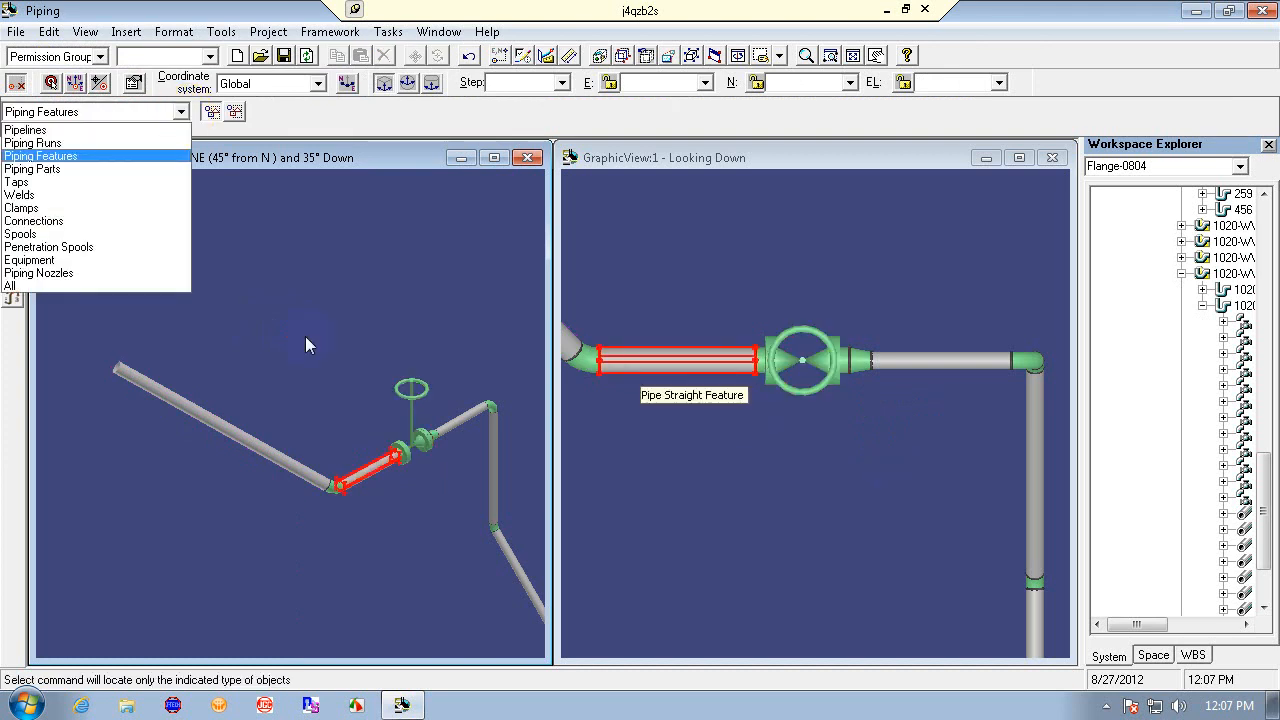
pyautogui.click(367, 339)
pyautogui.click(713, 360)
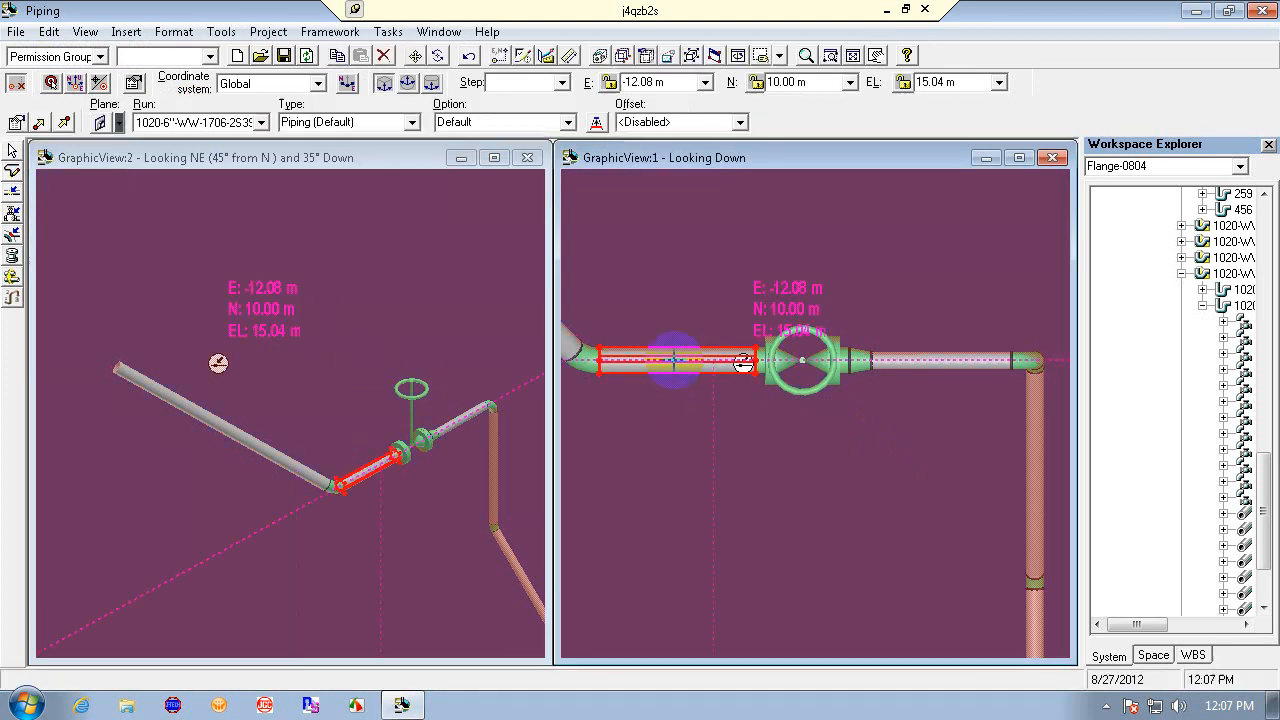
pyautogui.click(824, 500)
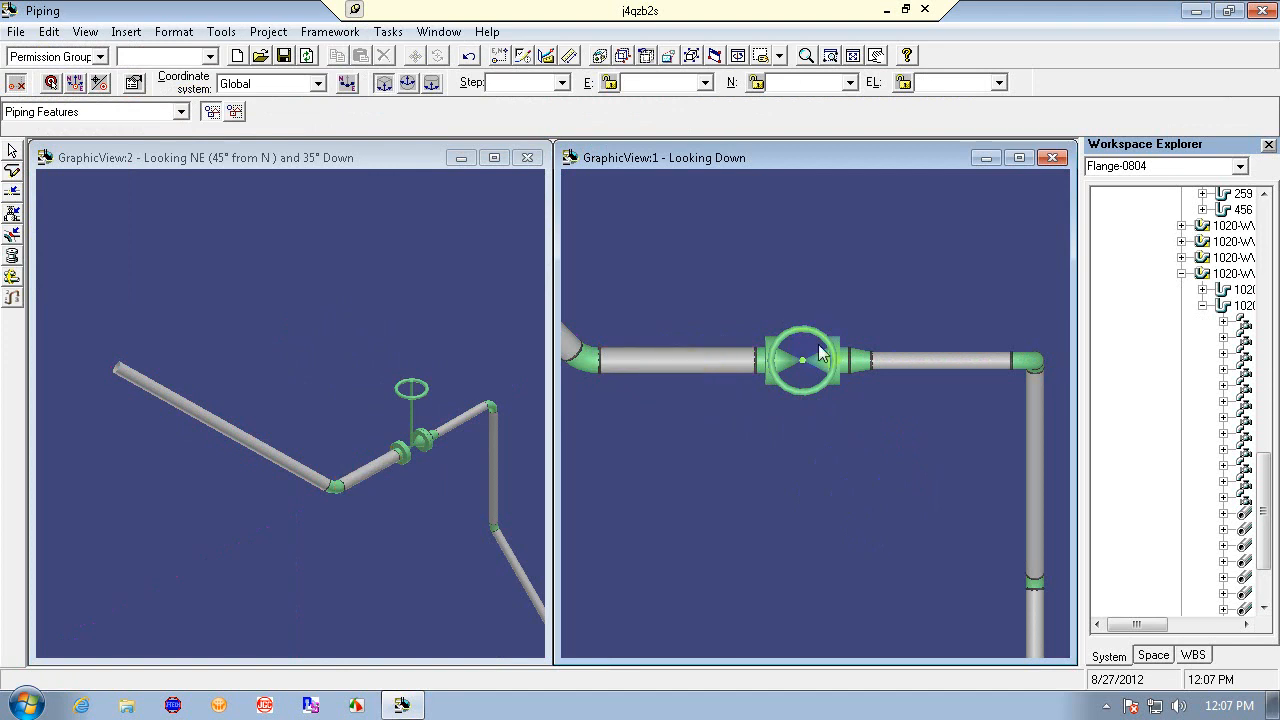
# - Select the valve's outer flange, the gate valve and the adjoining pipe leg in turn to inspect their runs
pyautogui.click(763, 360)
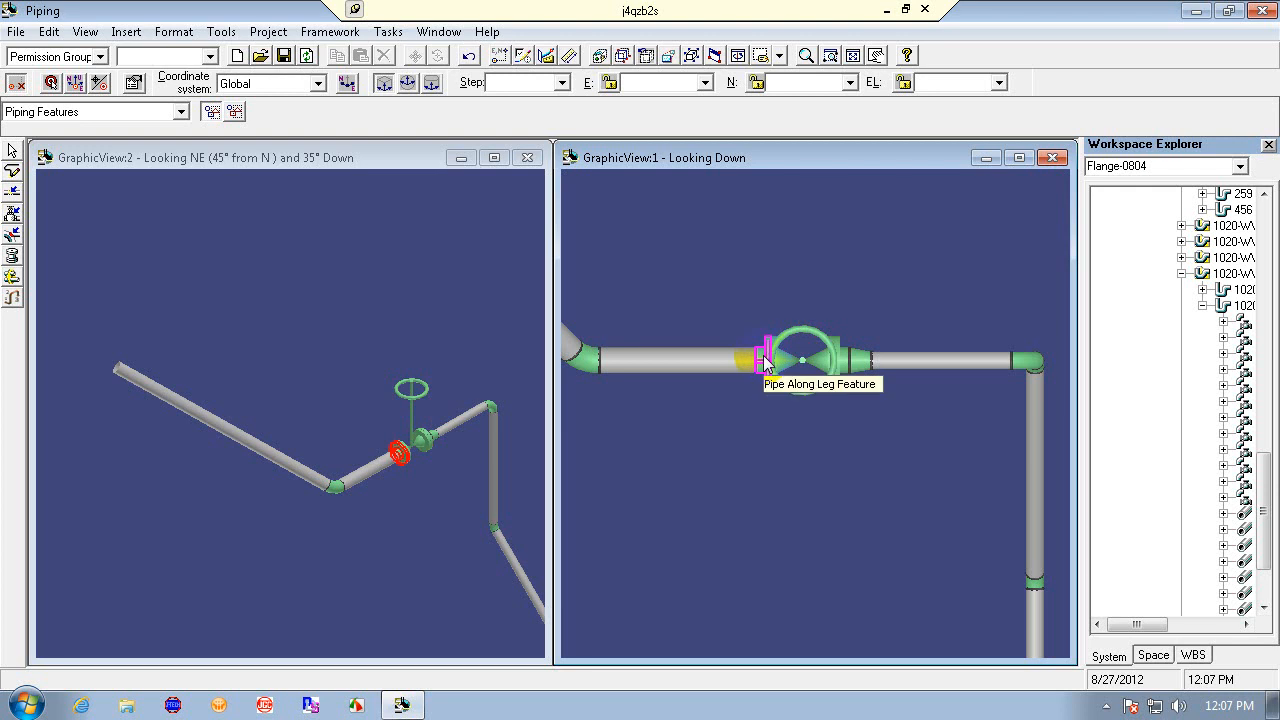
pyautogui.click(764, 362)
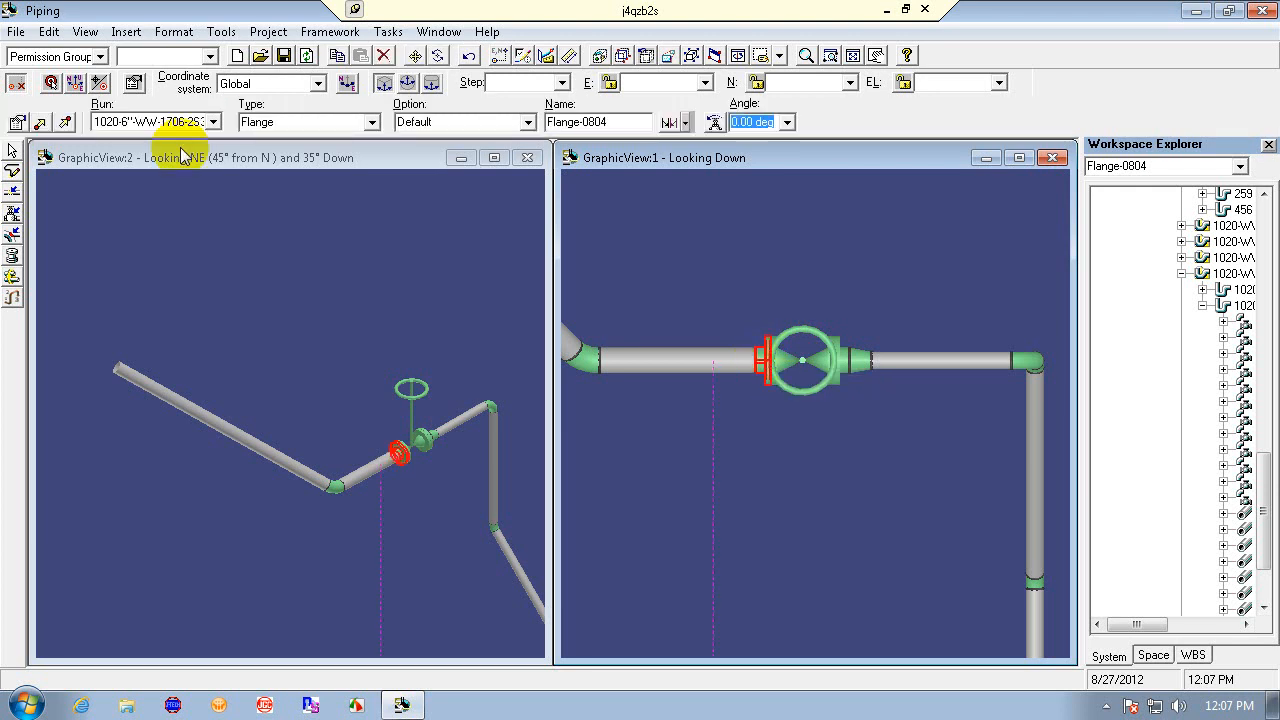
pyautogui.click(429, 475)
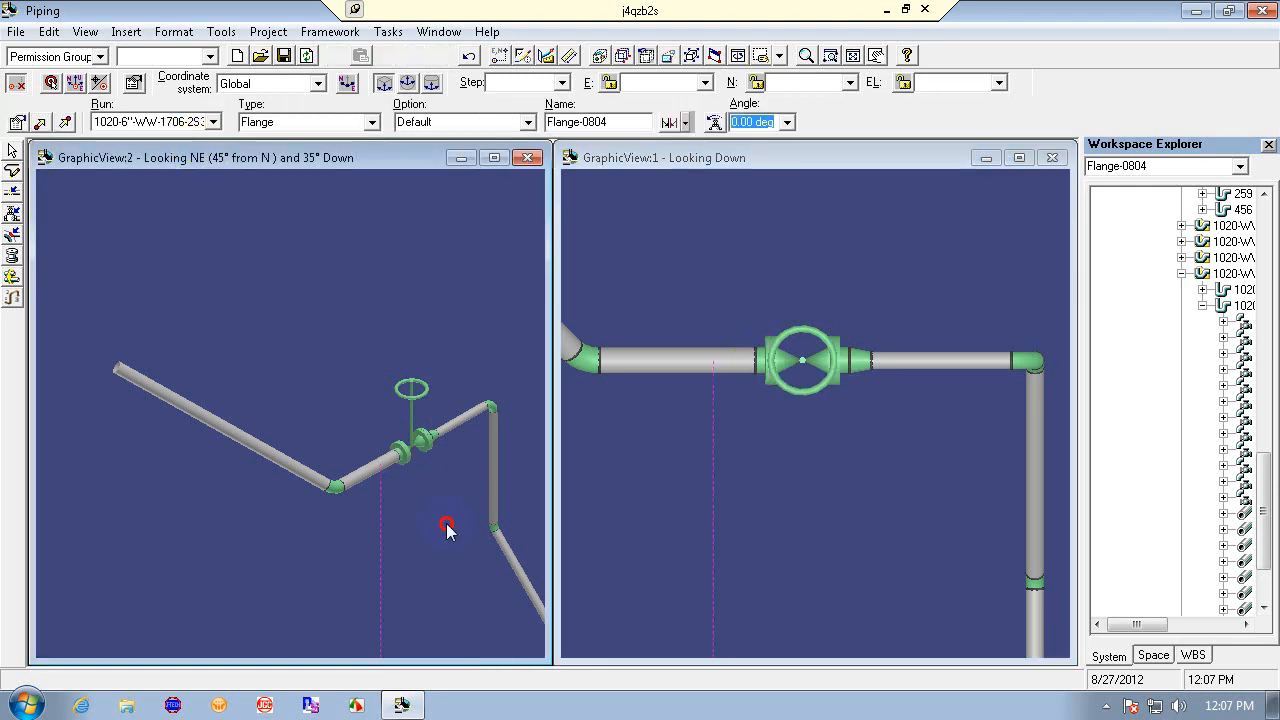
pyautogui.click(426, 447)
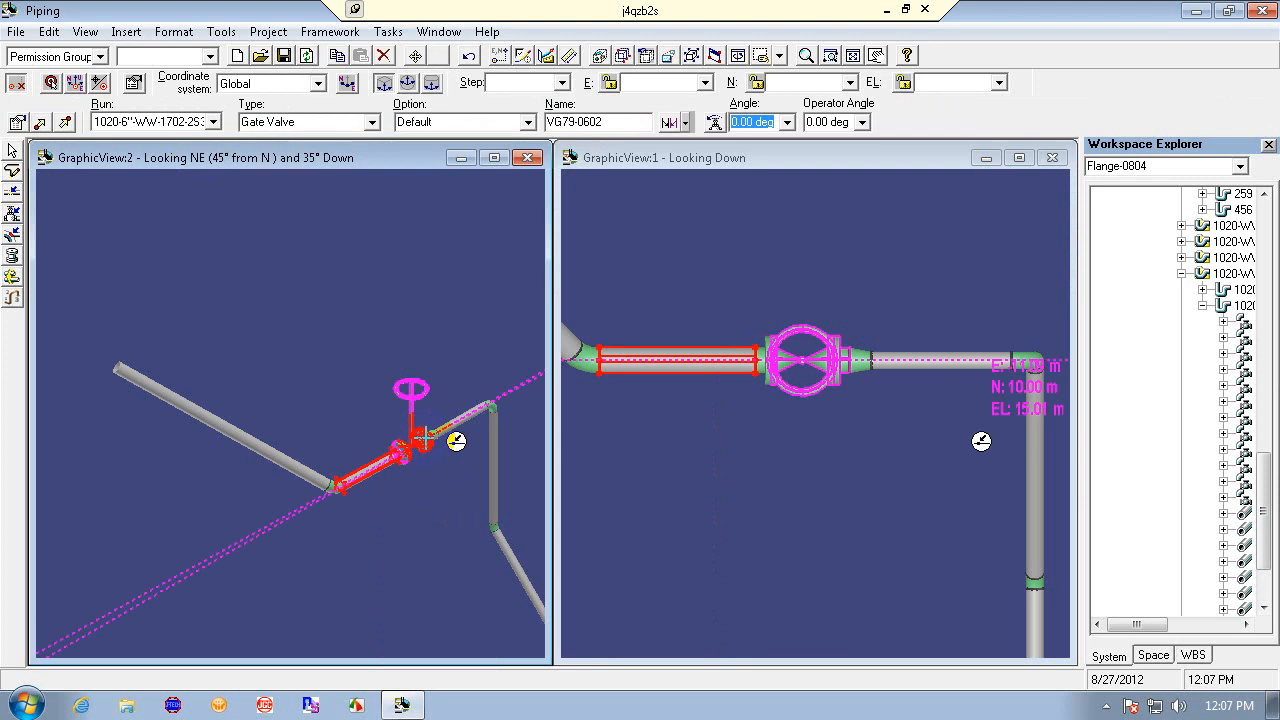
pyautogui.click(417, 503)
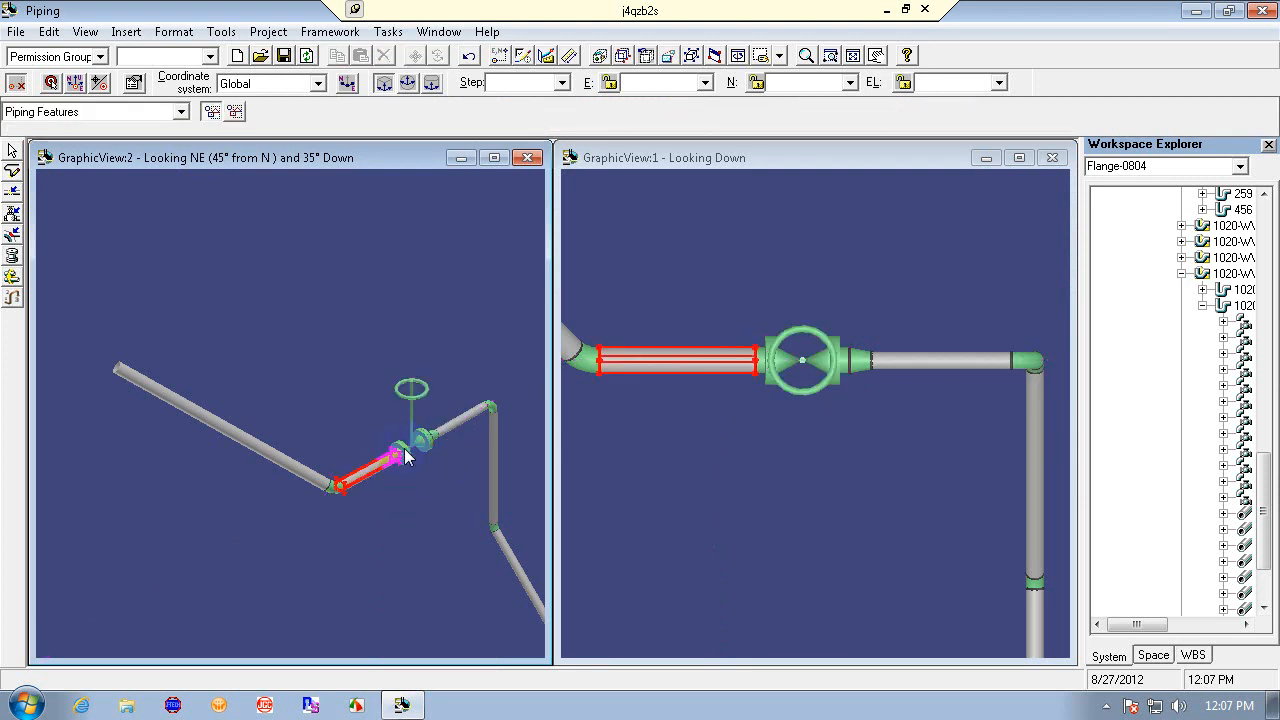
pyautogui.click(765, 368)
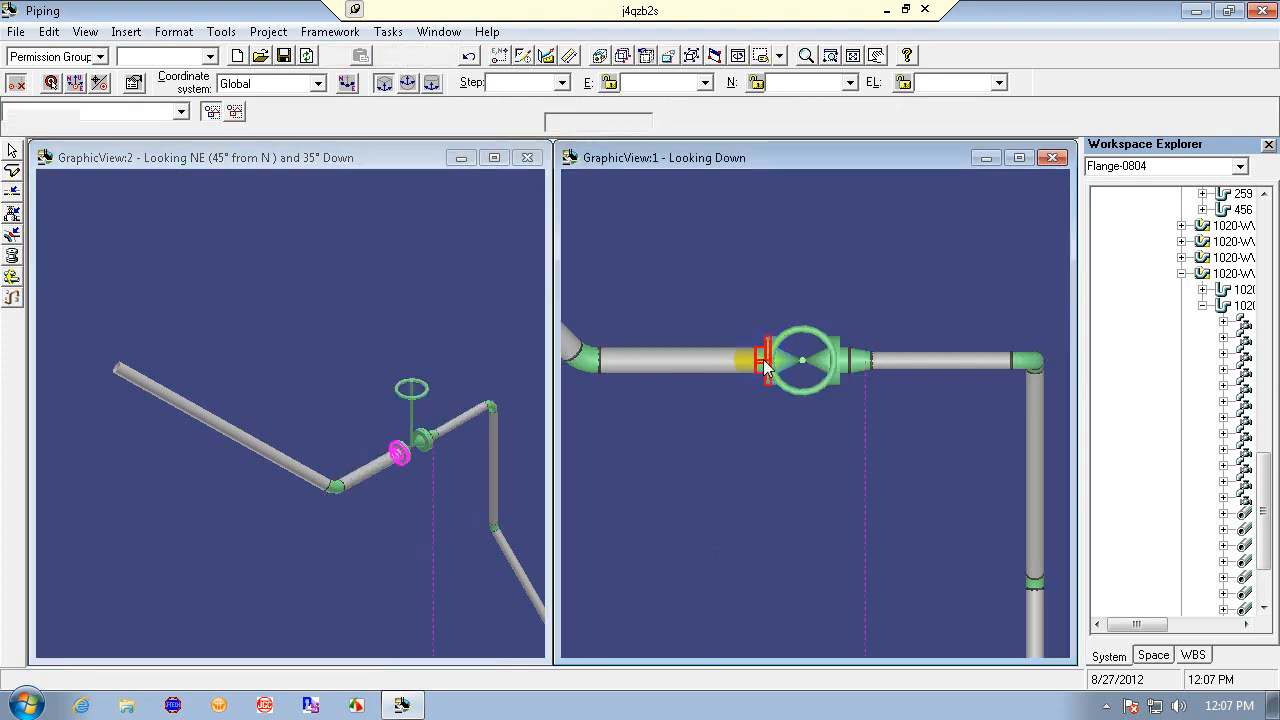
# - Move the pipe leg to a new pipe run with specification 1S3984, accepting the missing temperature and pressure warning
pyautogui.keyDown('ctrl'); pyautogui.click(724, 366); pyautogui.keyUp('ctrl')
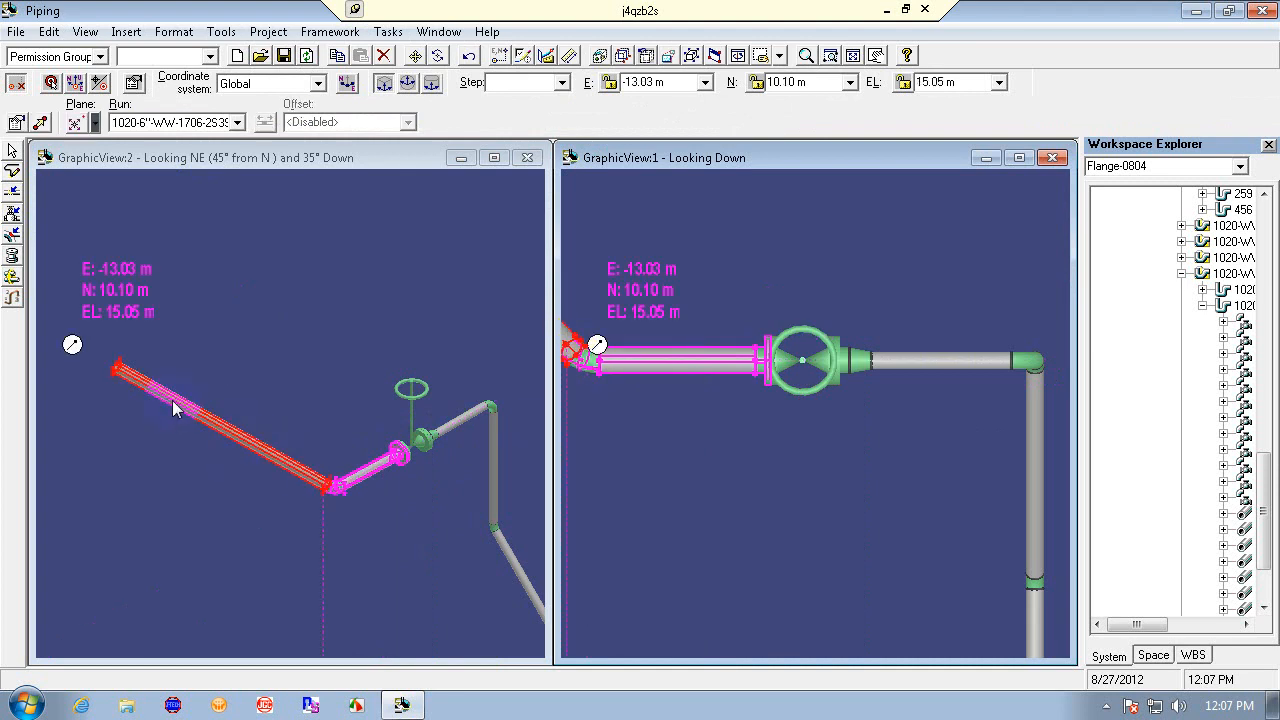
pyautogui.click(237, 122)
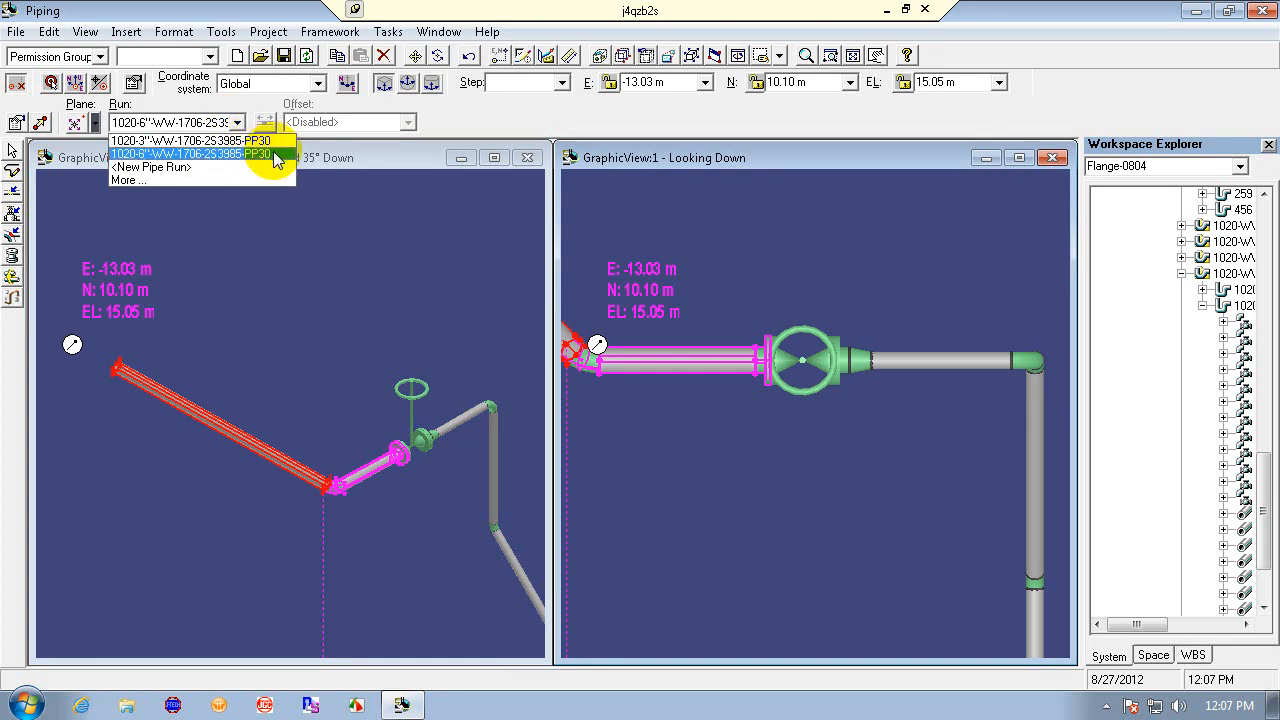
pyautogui.click(168, 167)
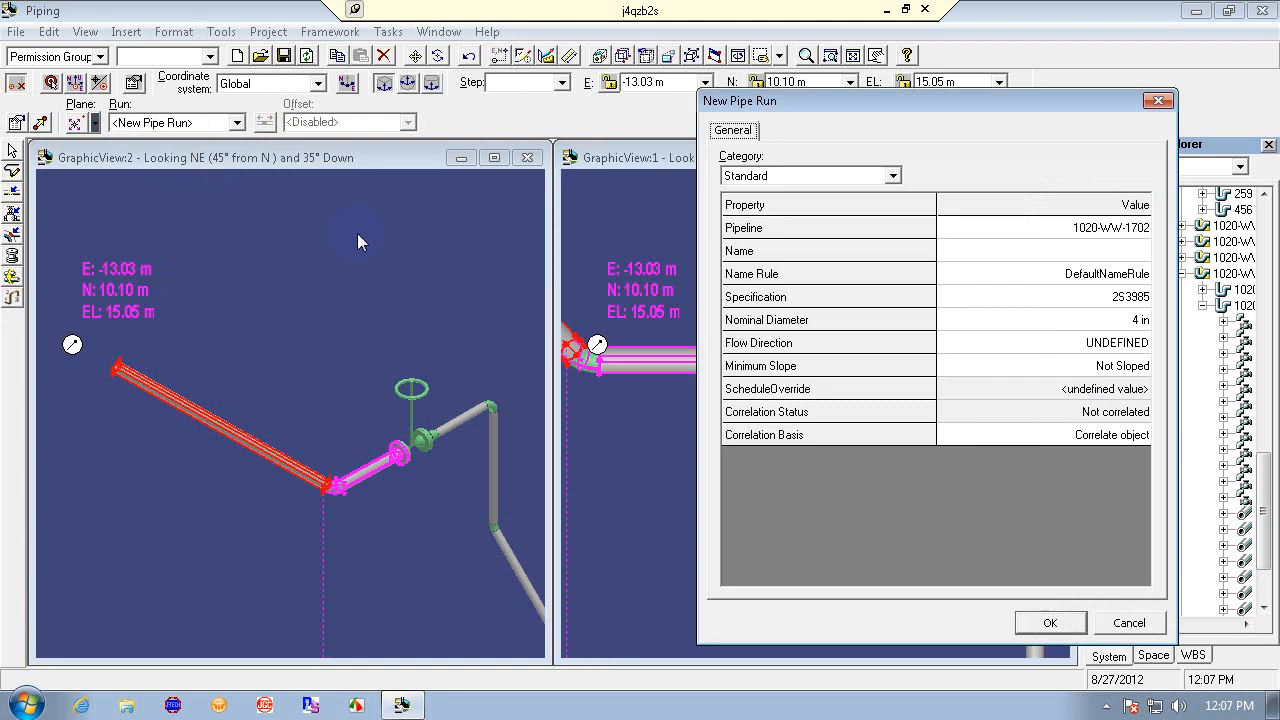
pyautogui.click(1140, 297)
pyautogui.click(1140, 298)
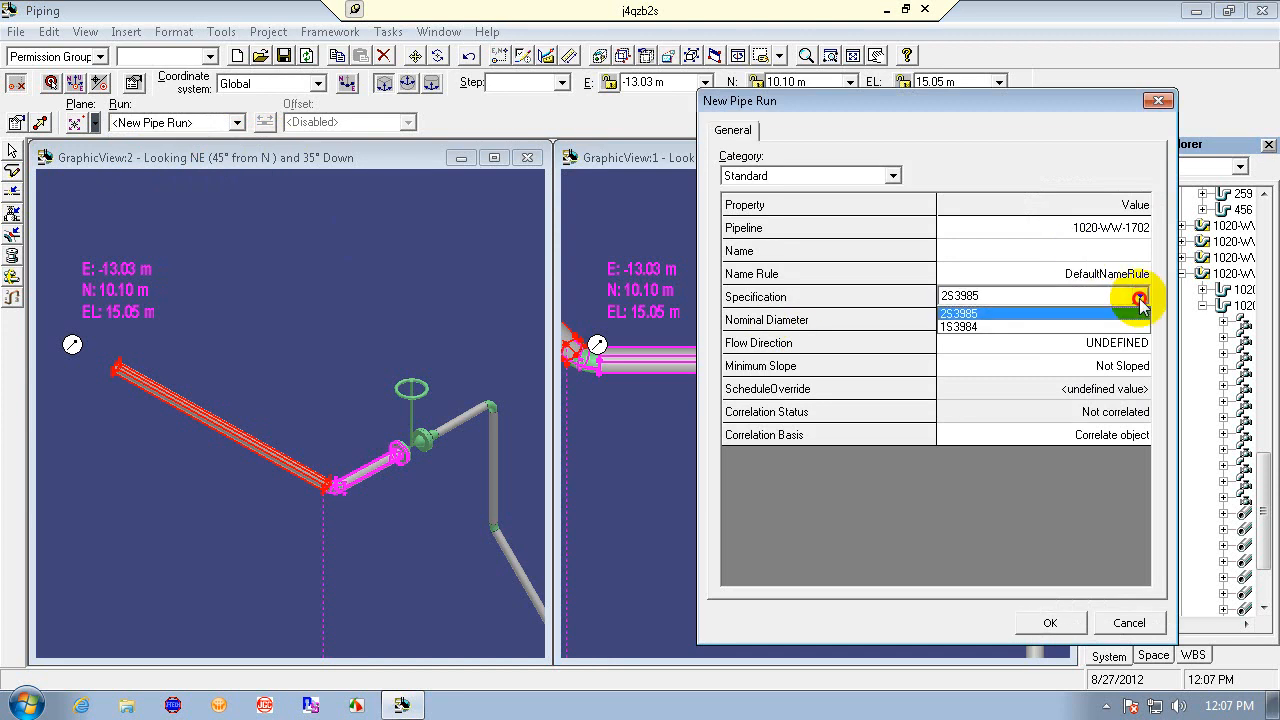
pyautogui.click(1123, 326)
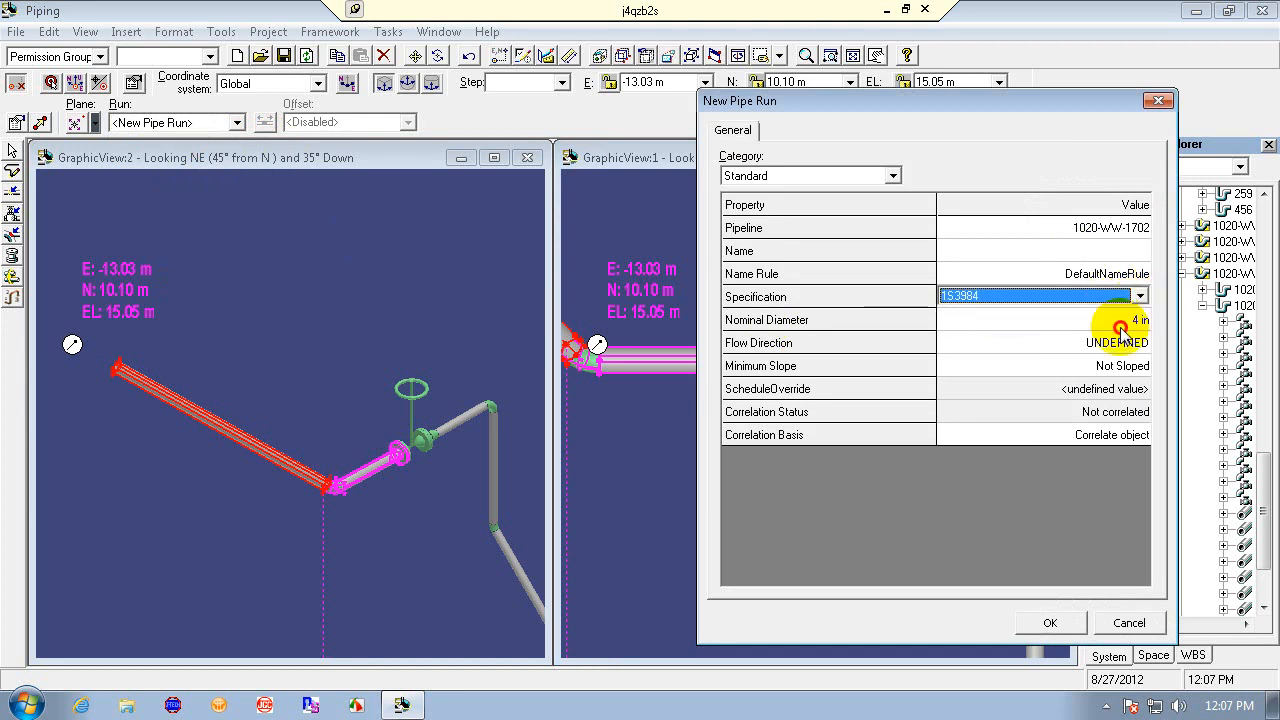
pyautogui.click(1090, 252)
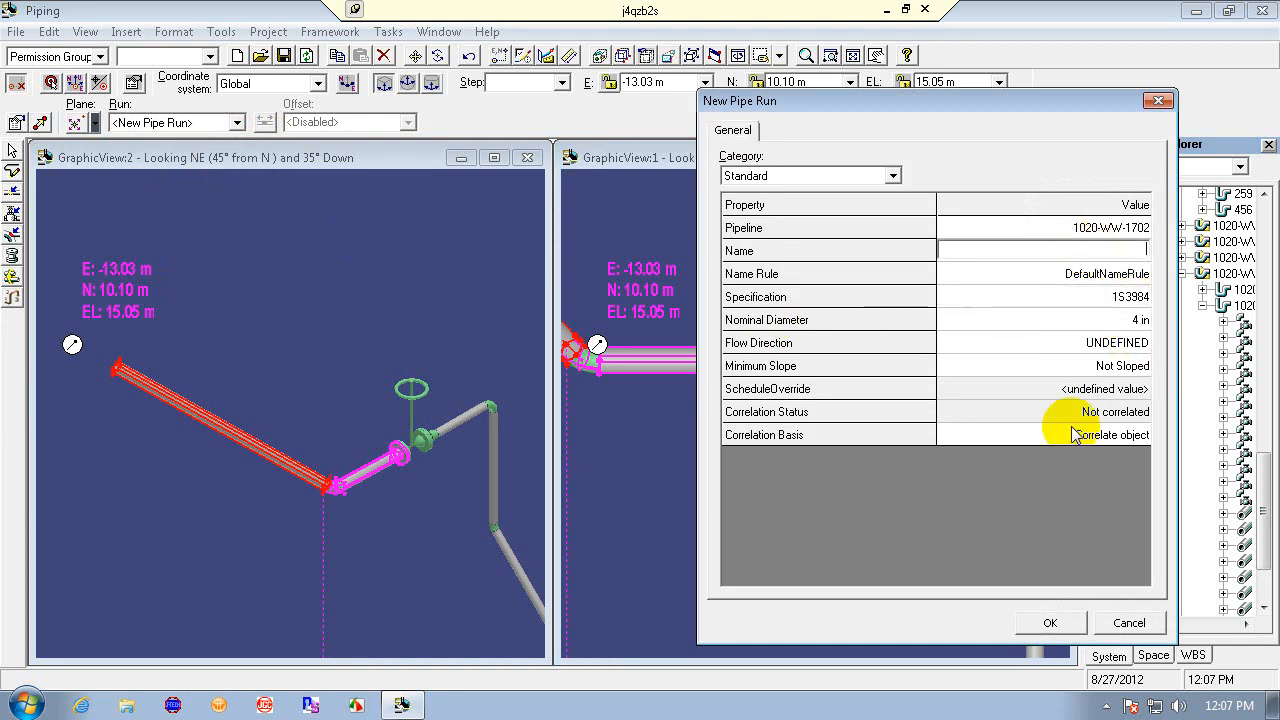
pyautogui.click(1050, 623)
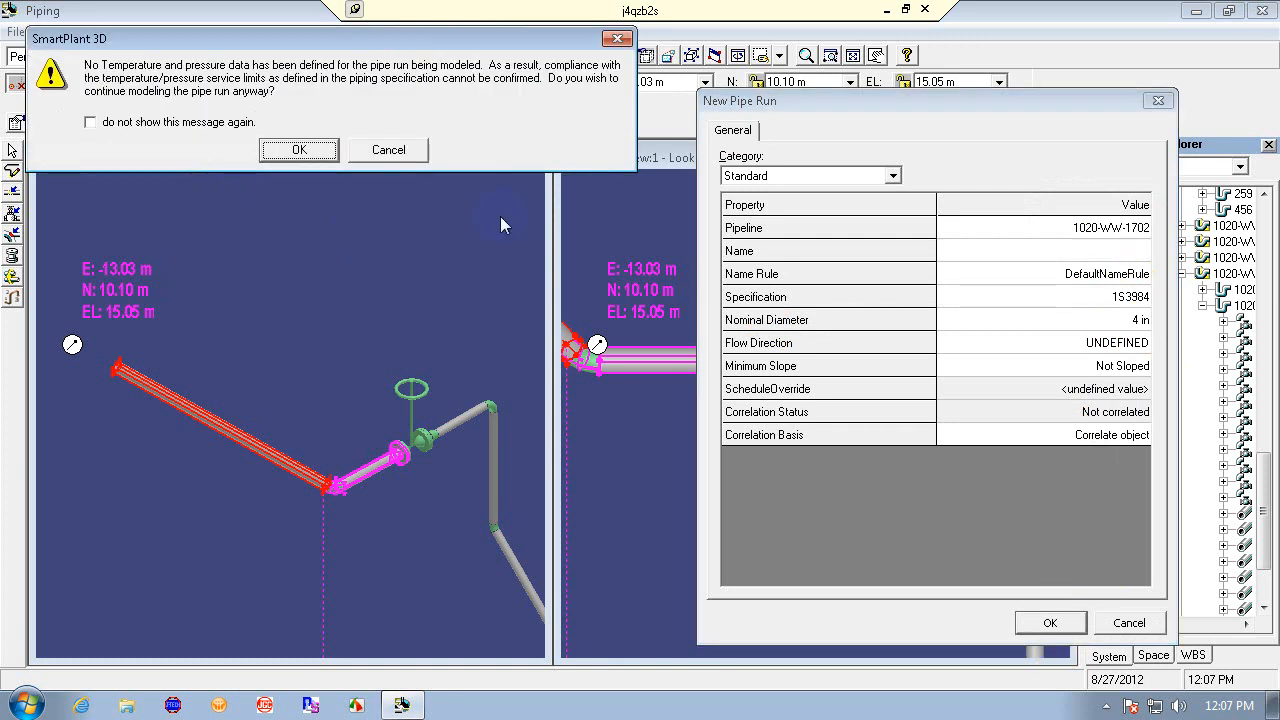
pyautogui.click(303, 150)
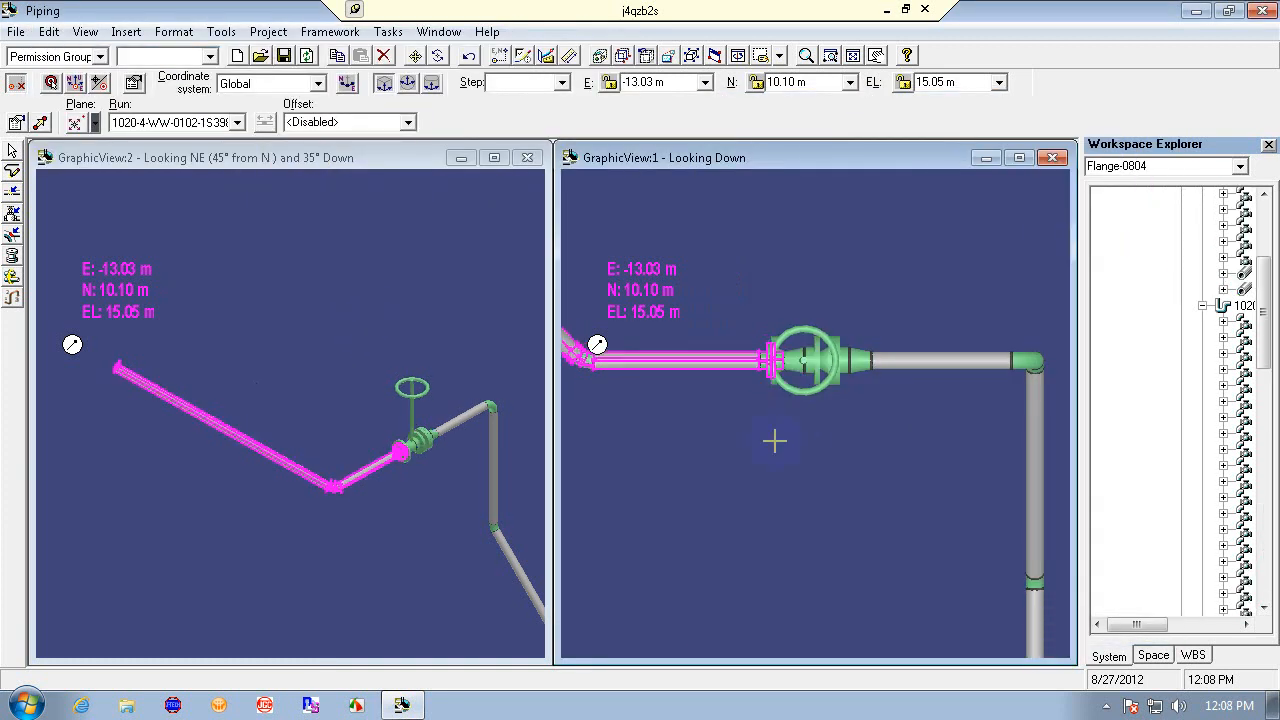
pyautogui.press('Escape')
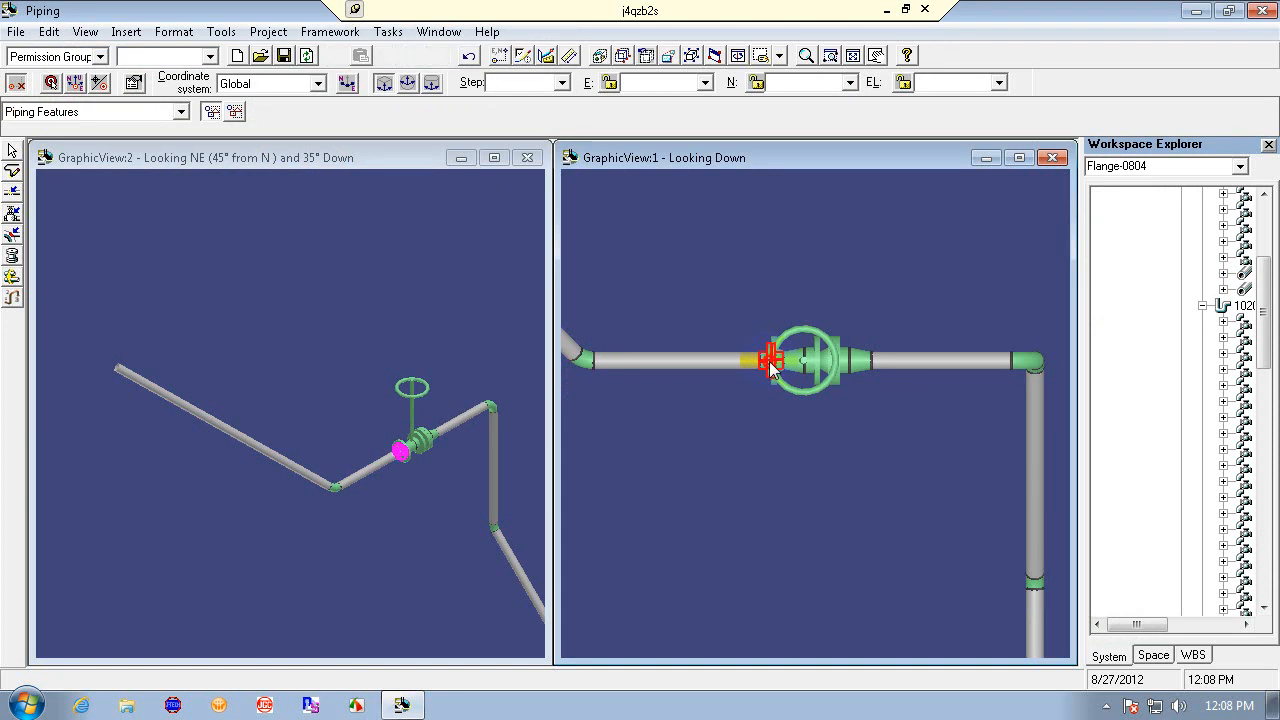
# - Undo the pipe leg's move to the new pipe run
pyautogui.click(771, 366)
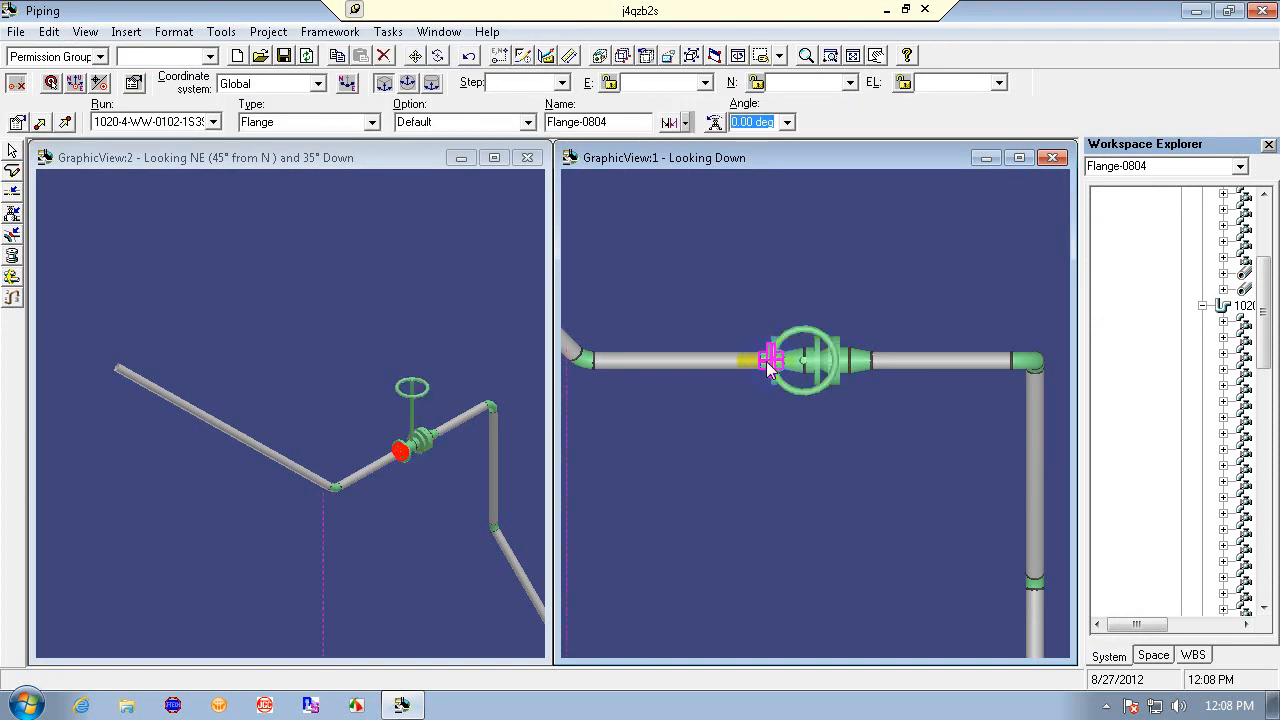
pyautogui.click(761, 456)
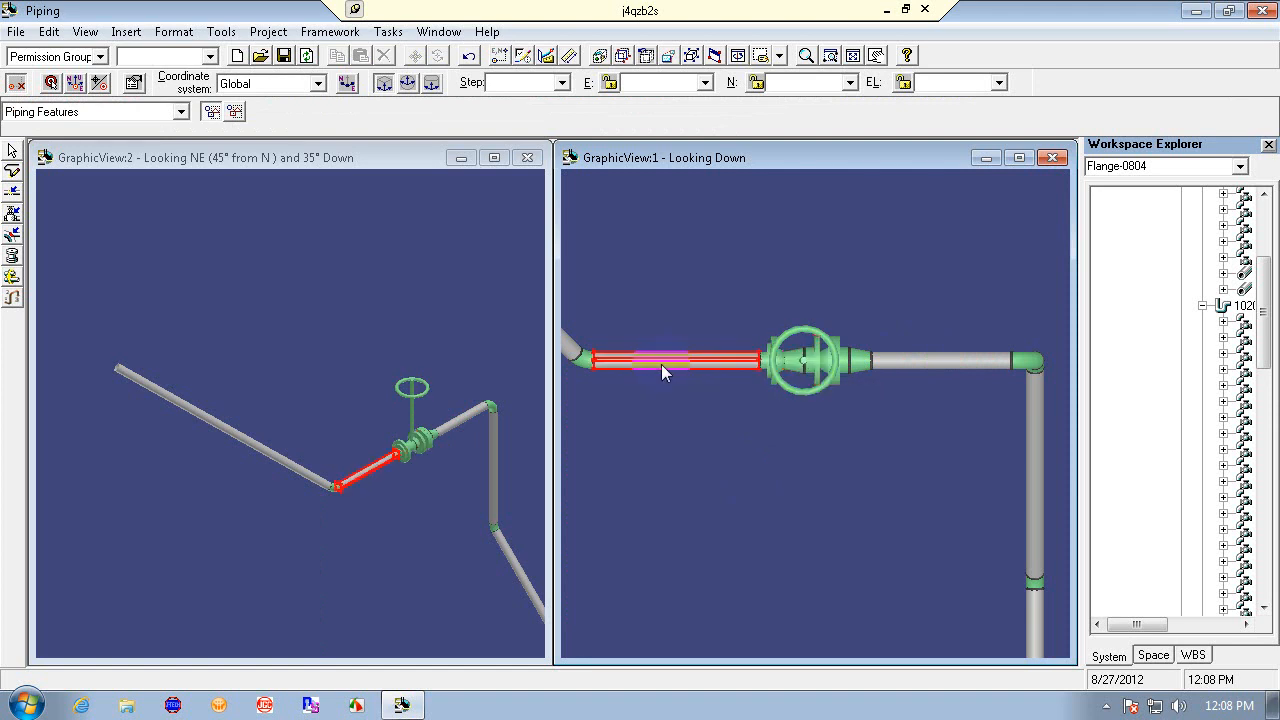
pyautogui.click(469, 57)
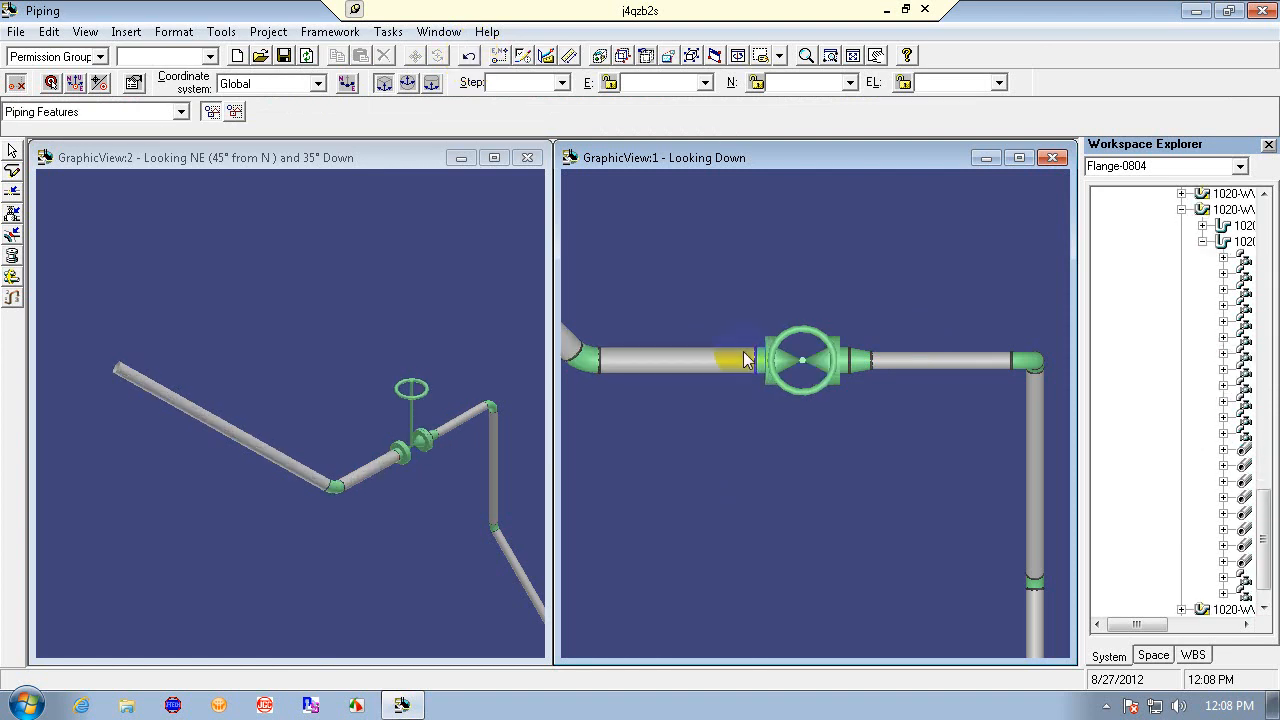
# - Expand the PIP-Piping branch in the workspace explorer and widen the panel to examine the pipelines and their runs
pyautogui.click(766, 362)
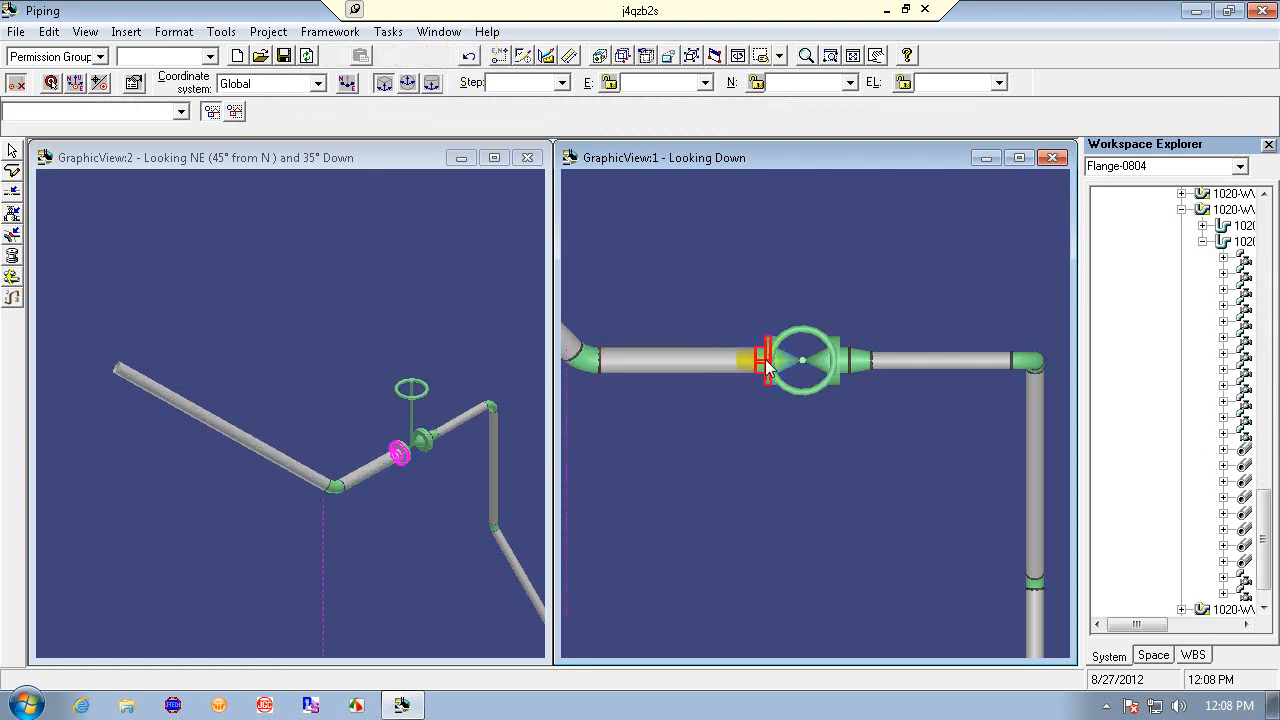
pyautogui.click(1135, 624)
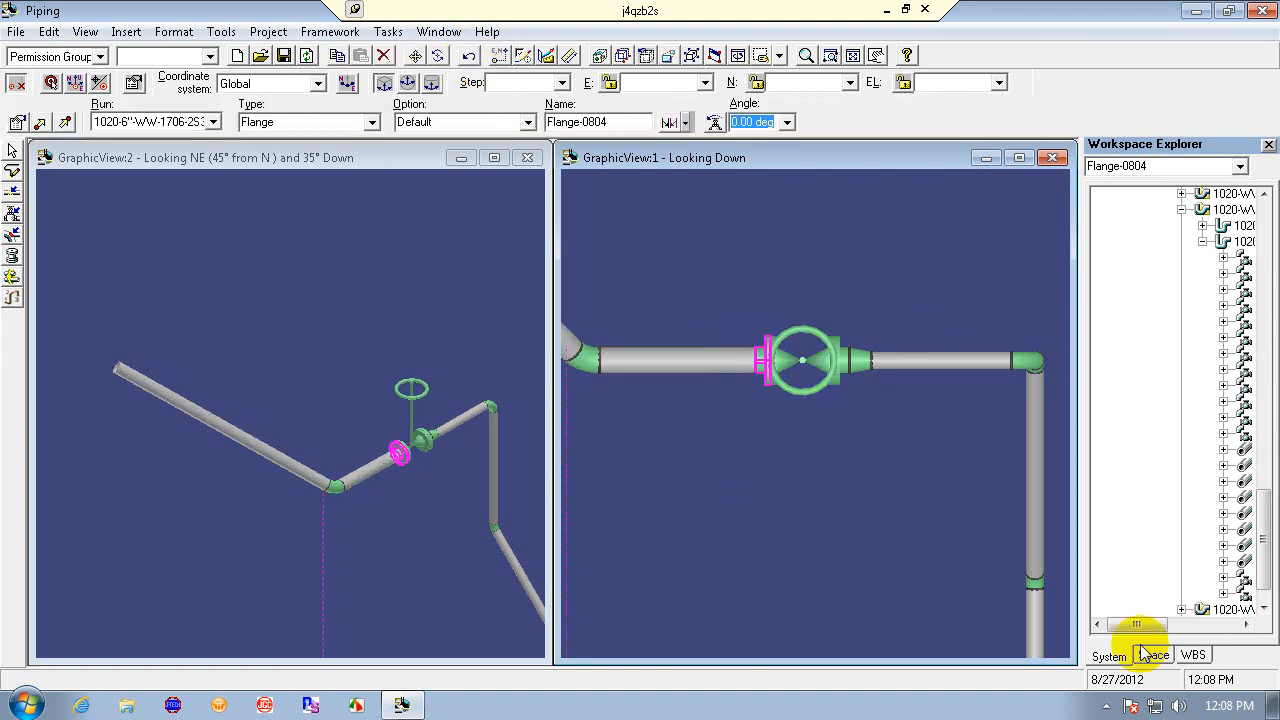
pyautogui.click(1203, 242)
pyautogui.moveTo(1265, 513); pyautogui.dragTo(1250, 243)
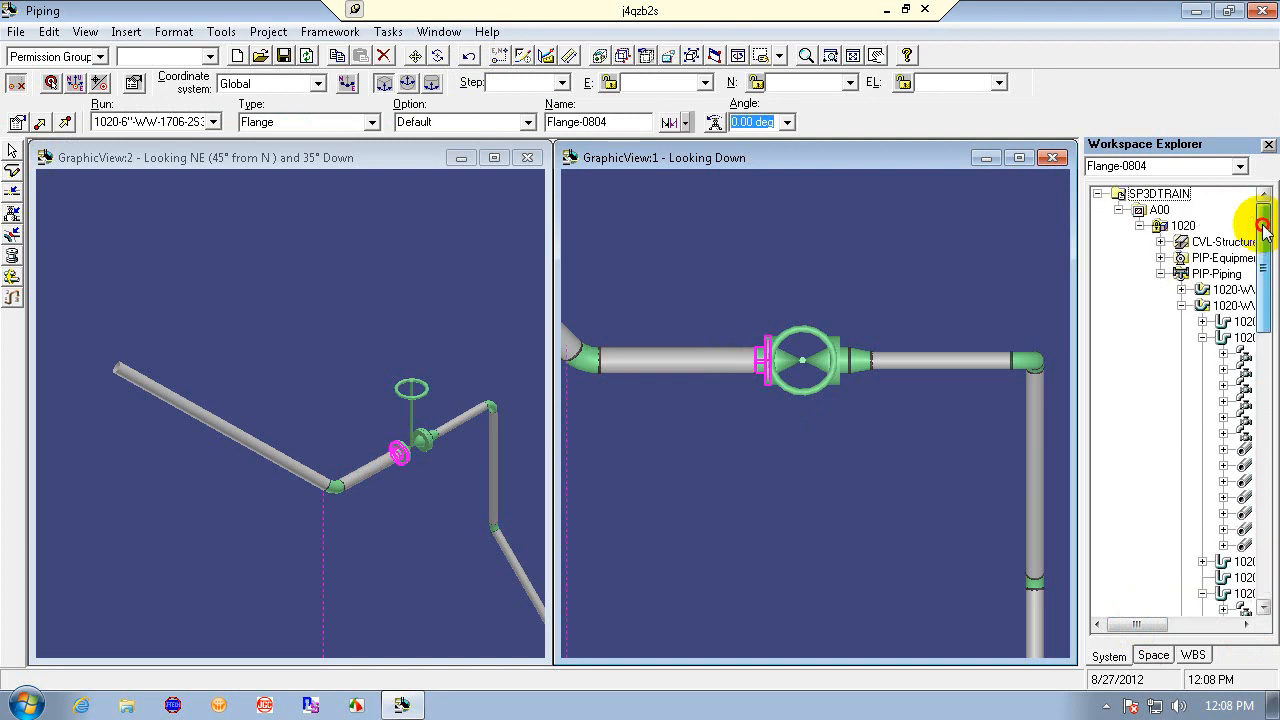
pyautogui.click(1160, 273)
pyautogui.click(1160, 274)
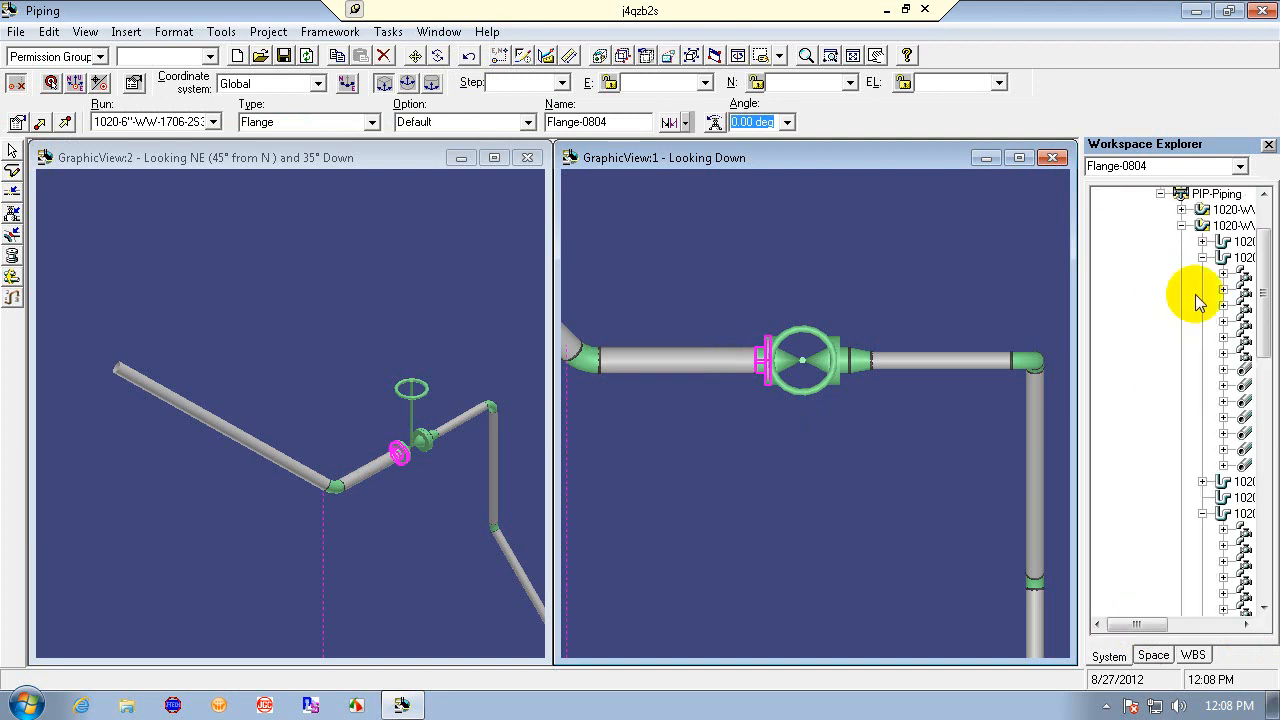
pyautogui.click(1203, 257)
pyautogui.click(1202, 306)
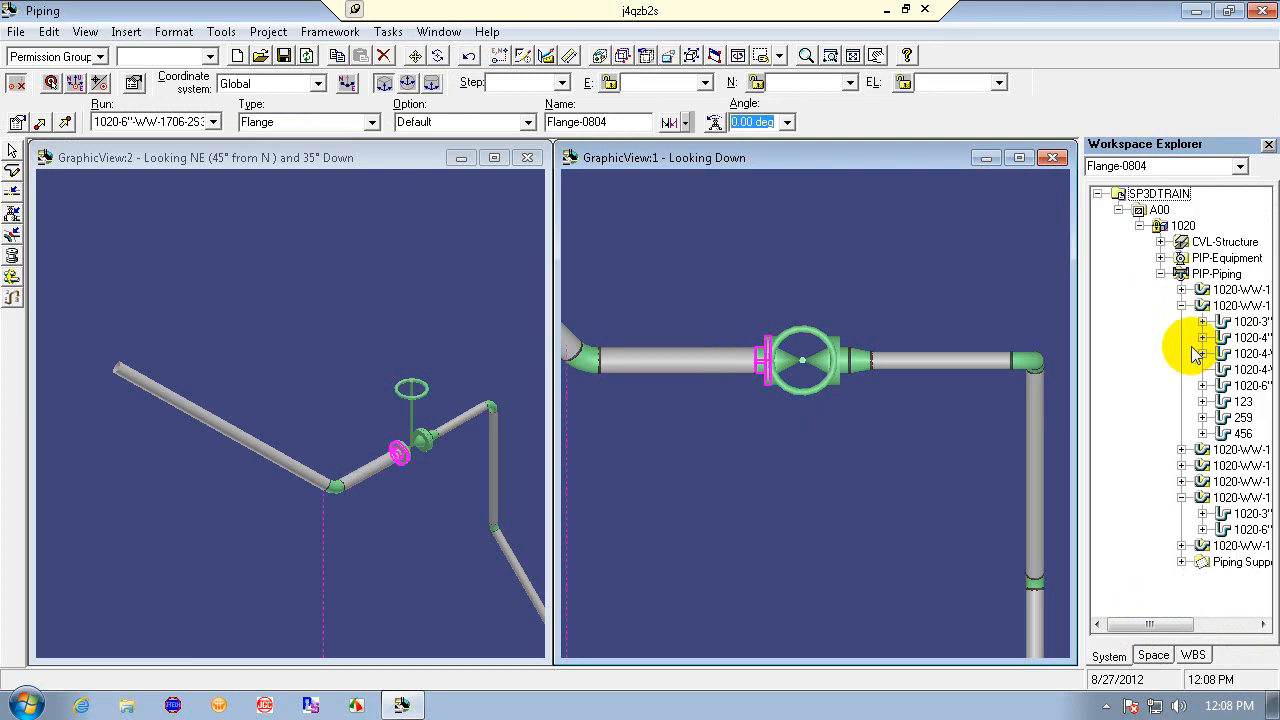
pyautogui.moveTo(1162, 624); pyautogui.dragTo(1200, 627)
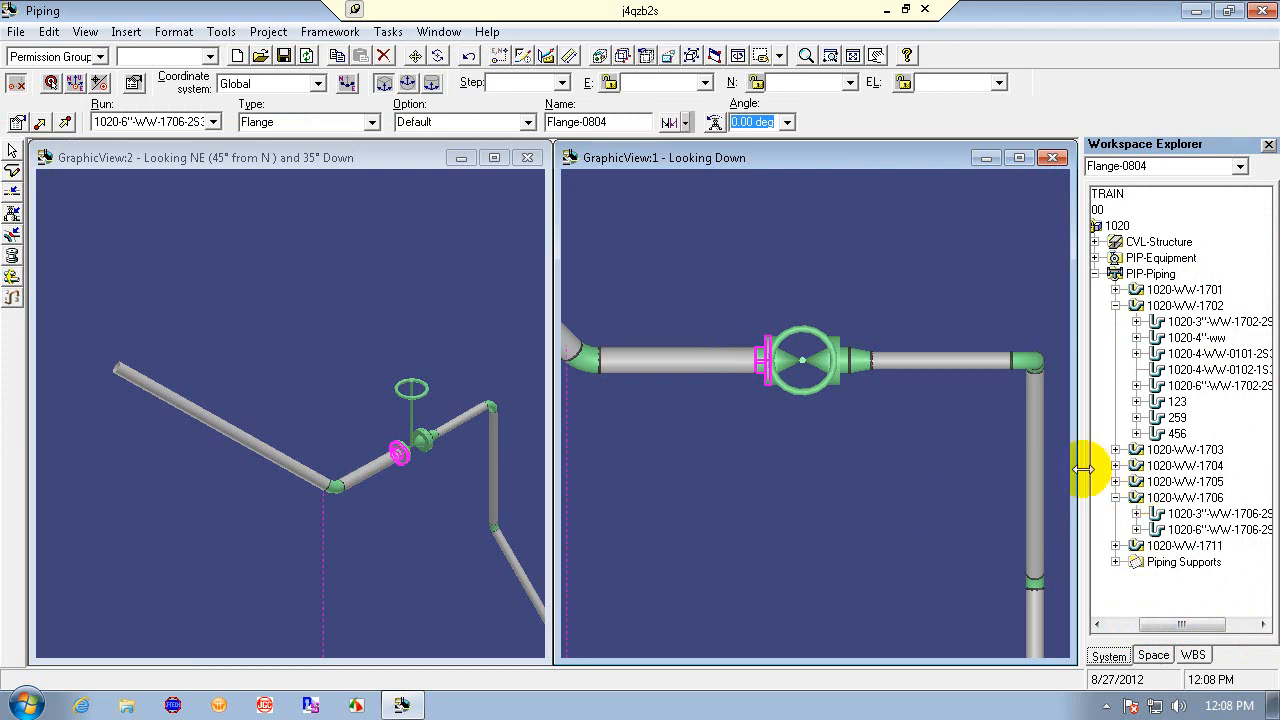
pyautogui.moveTo(1089, 466); pyautogui.dragTo(906, 466)
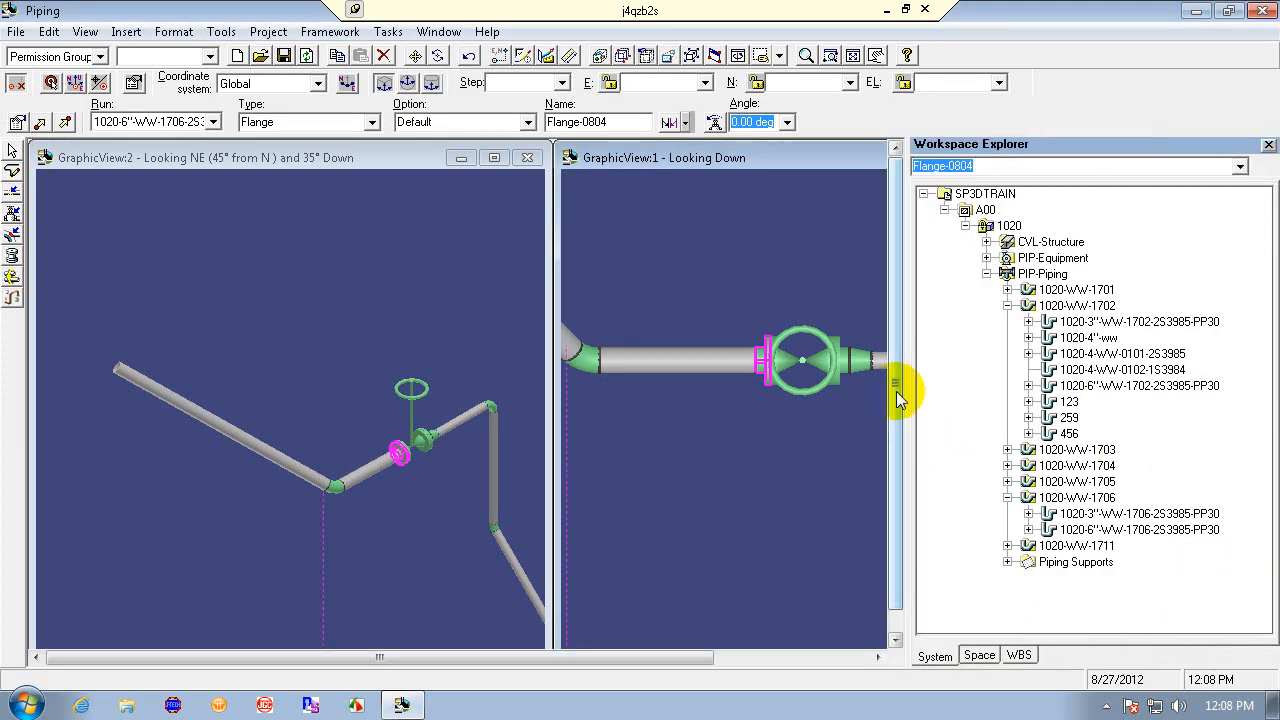
# - Set the locate filter to Piping Runs and select the routed leg's run and the valve's run to compare them
pyautogui.click(391, 486)
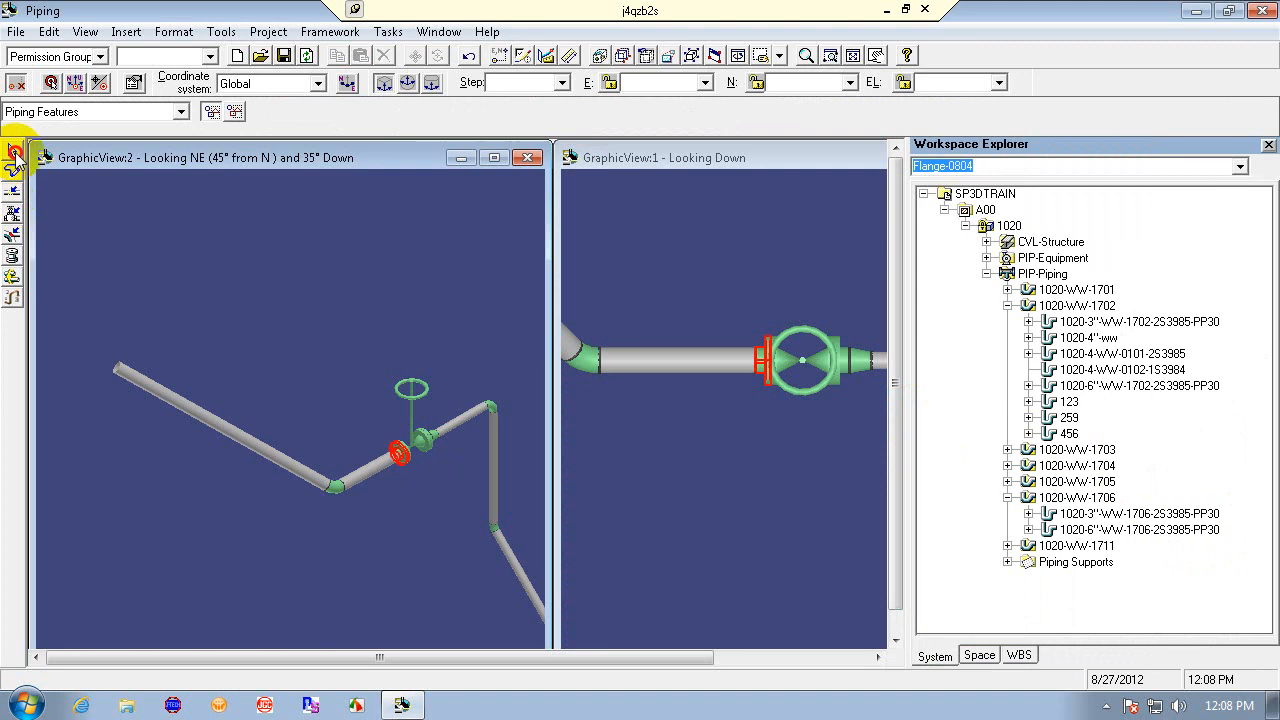
pyautogui.click(181, 111)
pyautogui.click(134, 145)
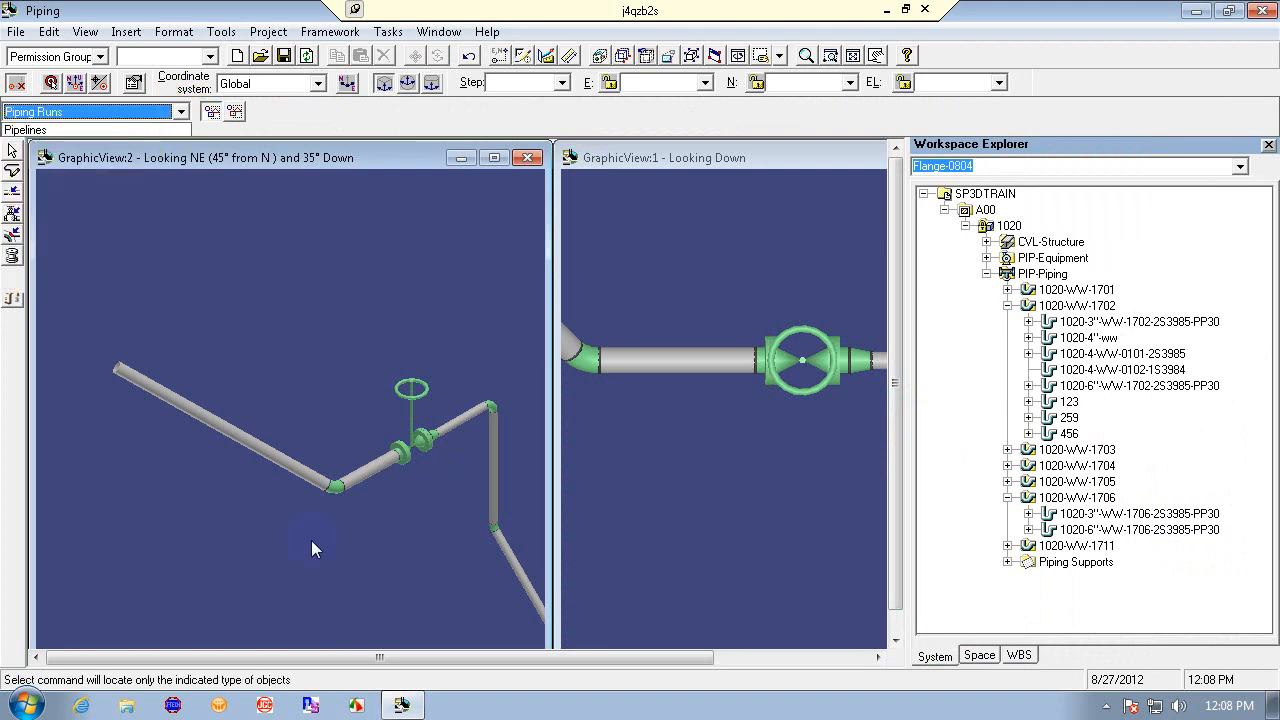
pyautogui.click(323, 487)
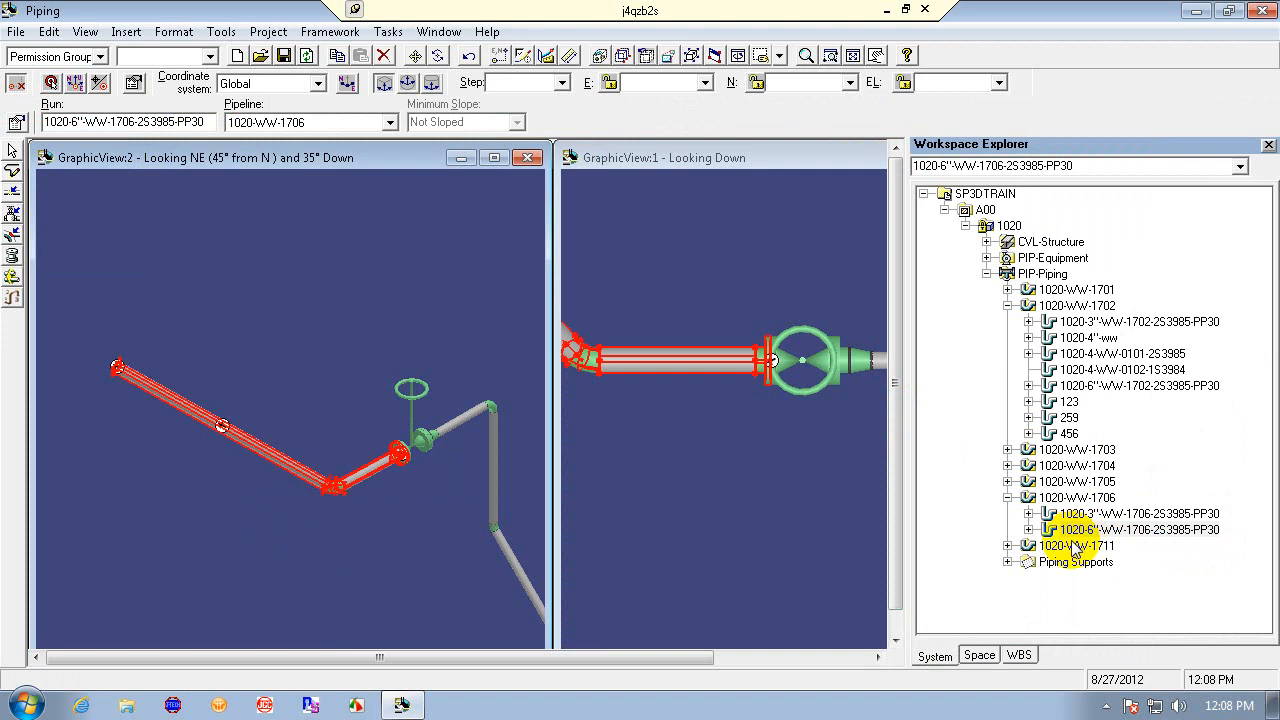
pyautogui.click(465, 509)
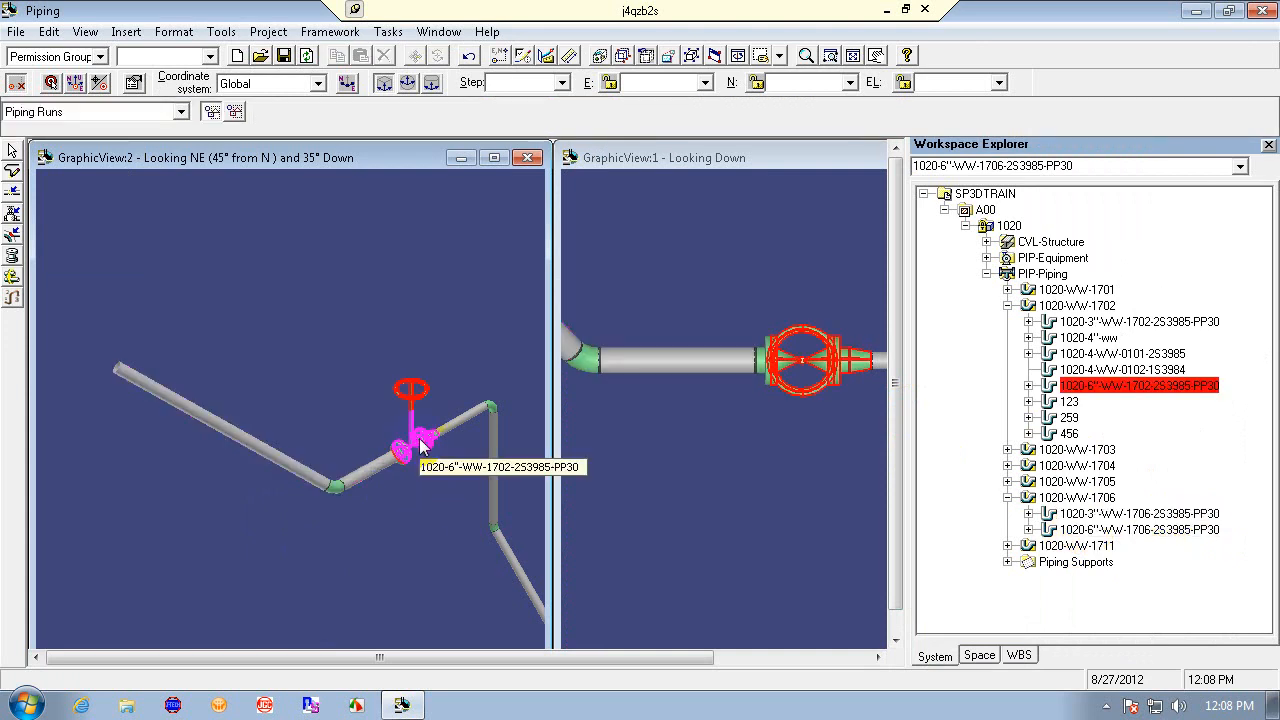
pyautogui.click(422, 444)
pyautogui.click(414, 511)
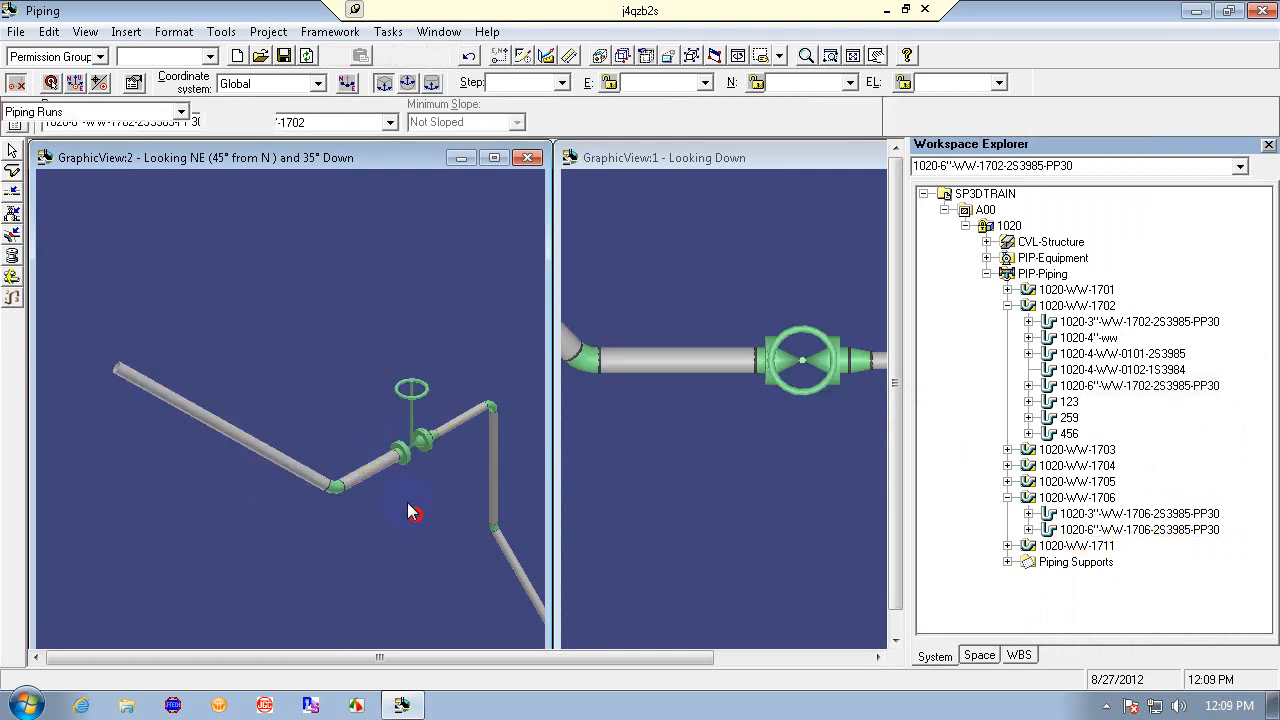
pyautogui.click(367, 476)
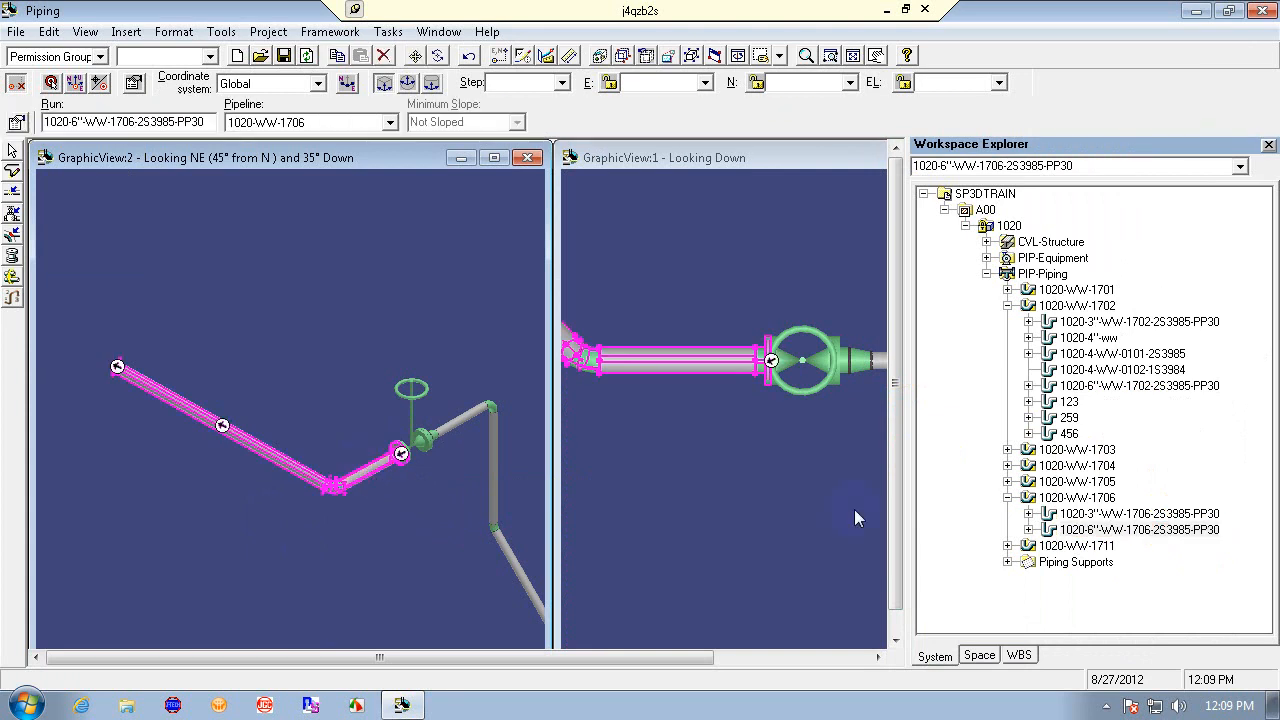
pyautogui.click(429, 517)
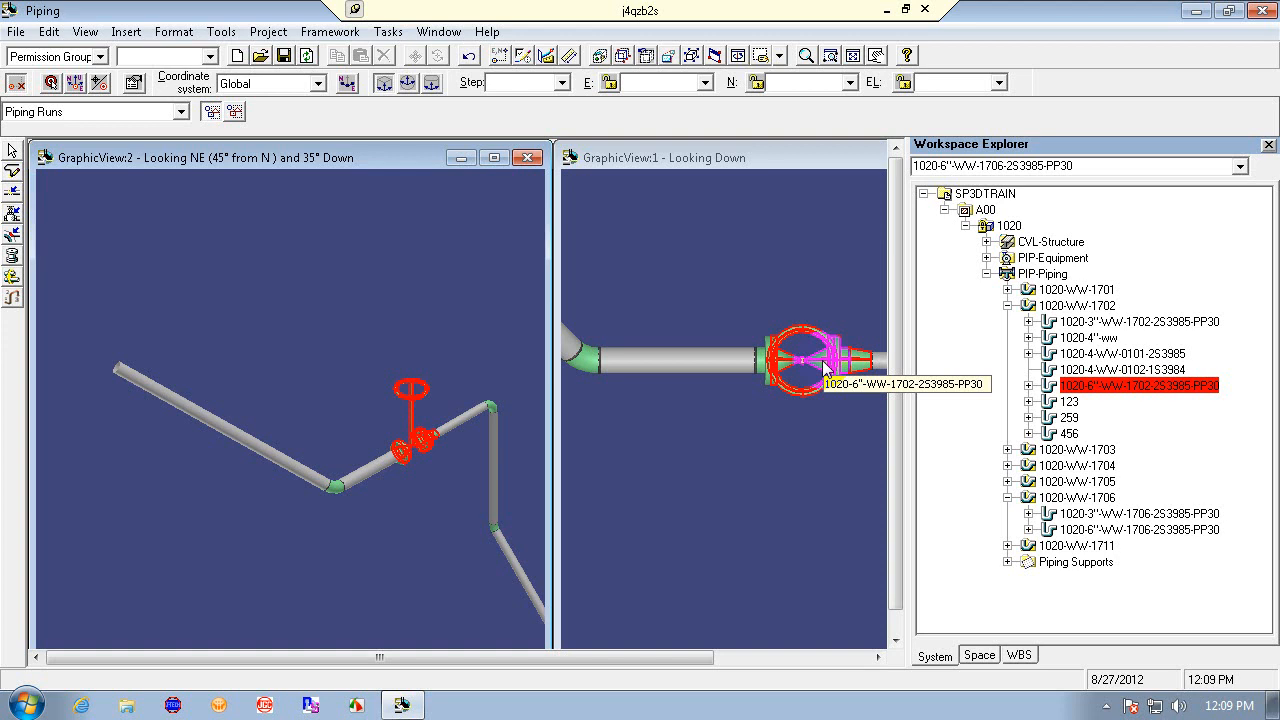
pyautogui.click(760, 454)
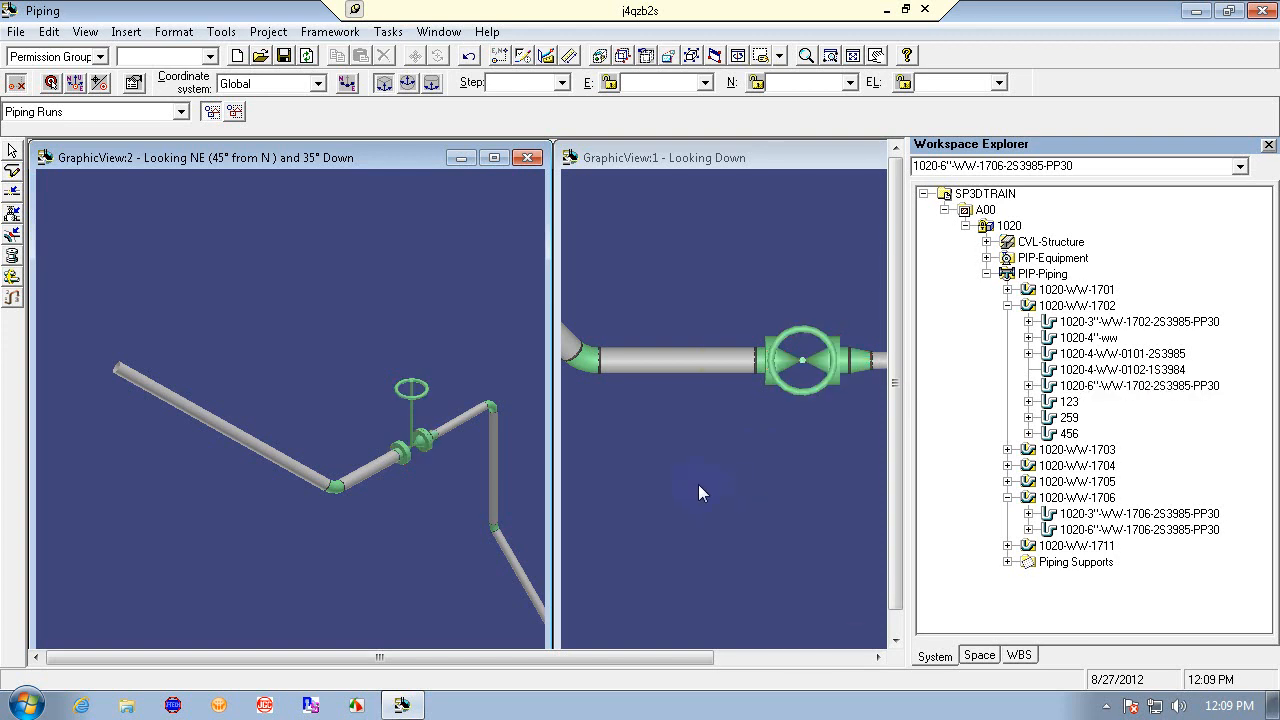
pyautogui.click(727, 361)
# - Set the locate filter to Piping Features and delete the flange and straight pipe between the elbow and the valve
pyautogui.click(90, 135)
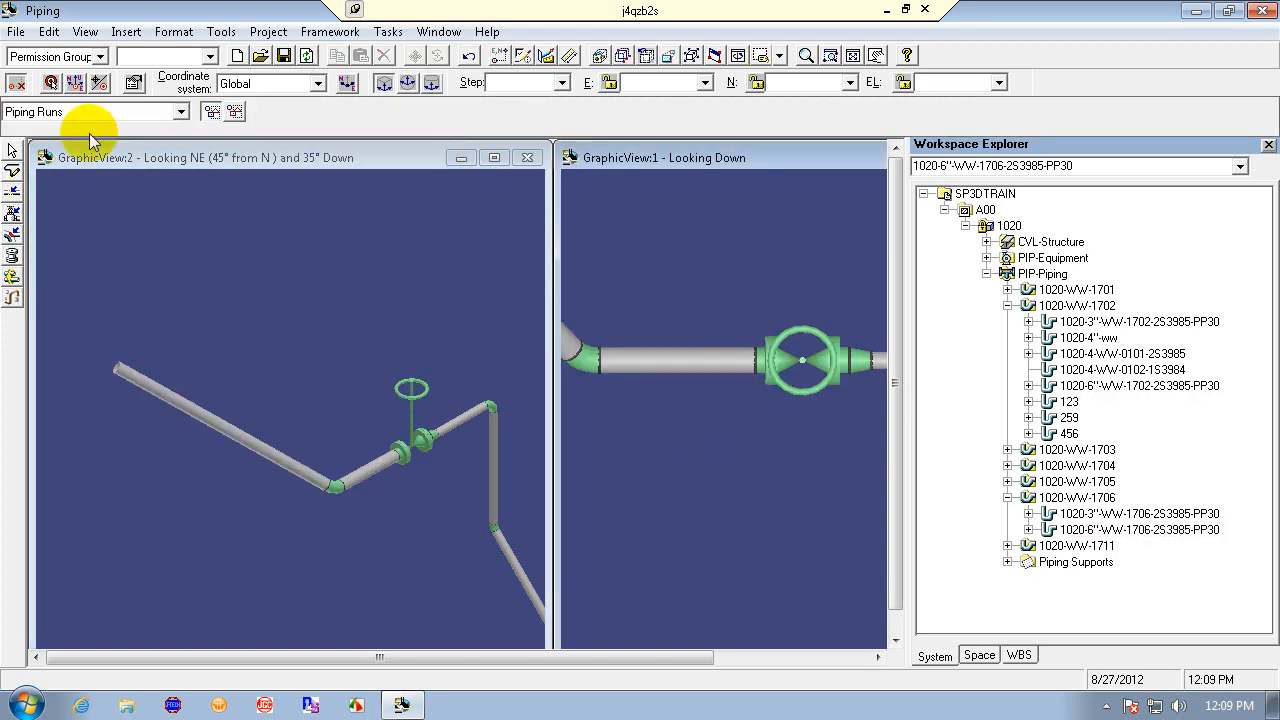
pyautogui.click(181, 112)
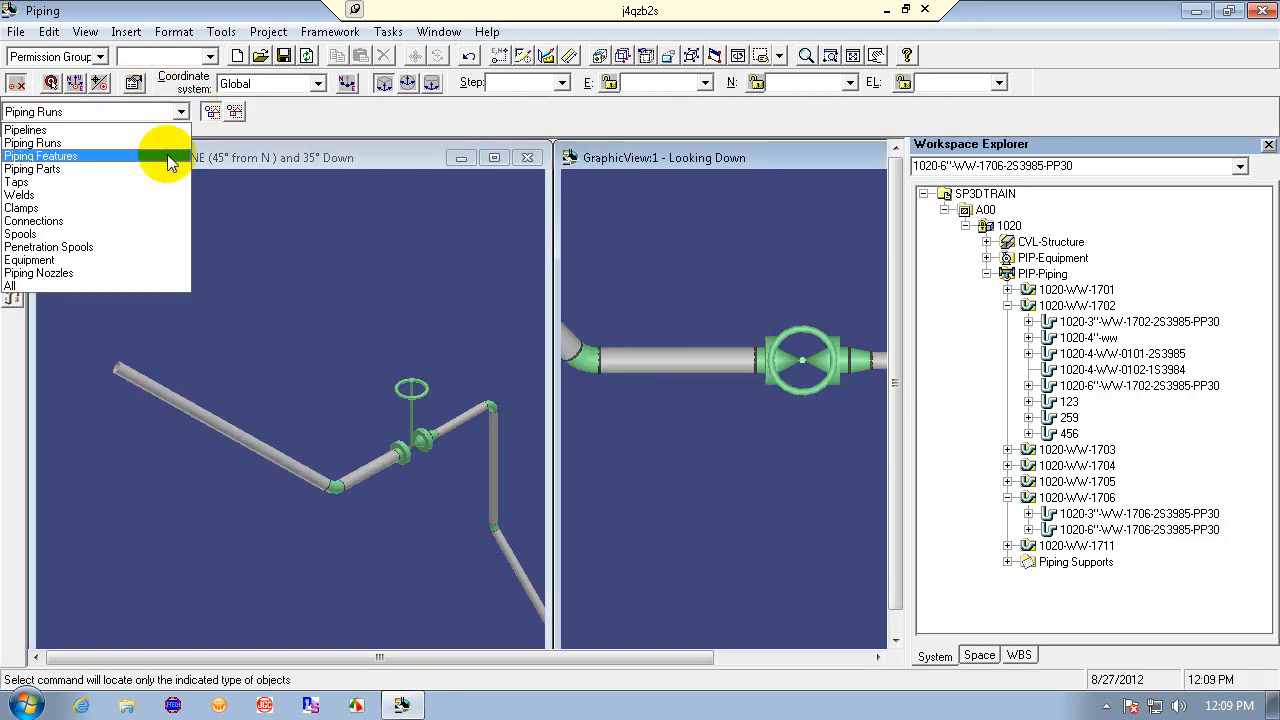
pyautogui.click(168, 158)
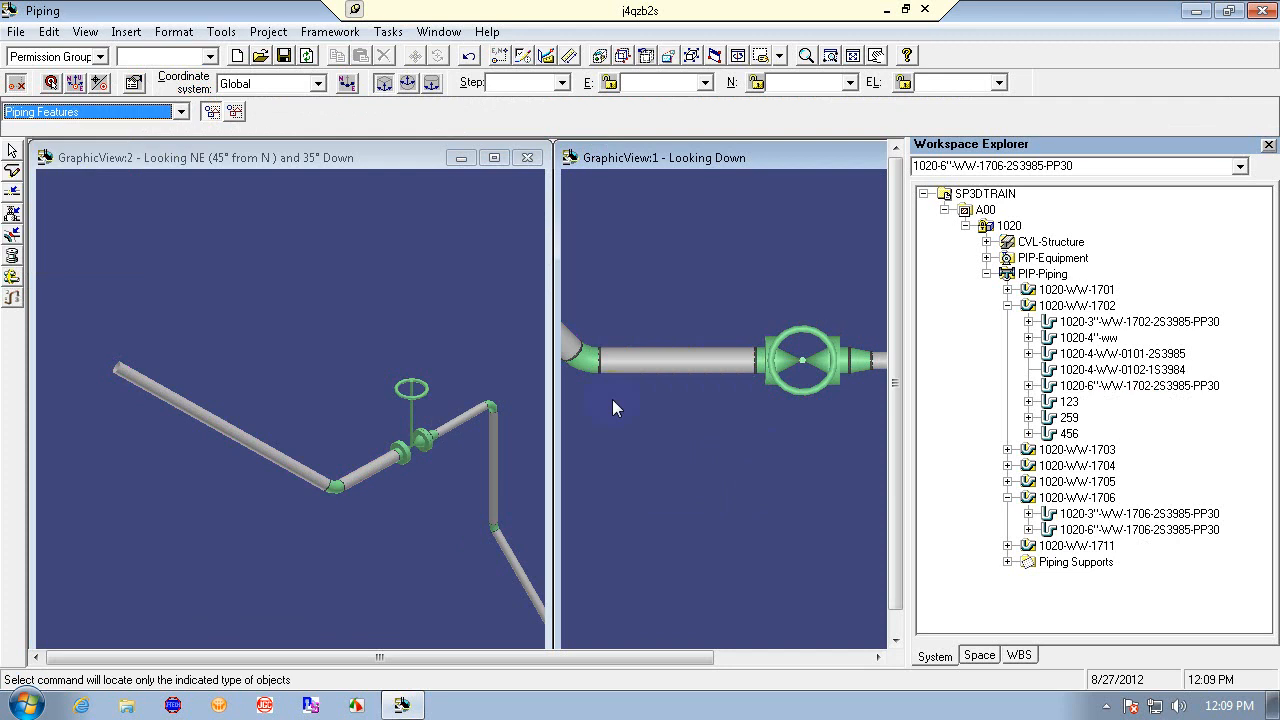
pyautogui.click(760, 368)
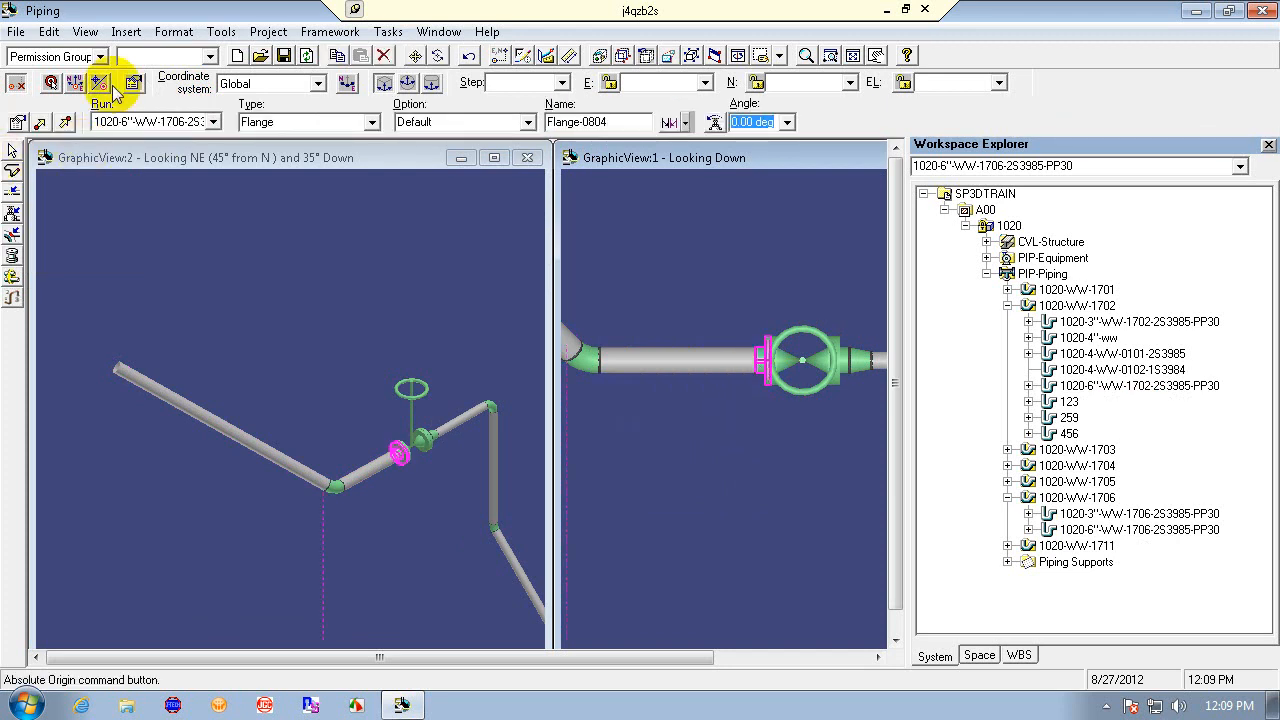
pyautogui.click(382, 59)
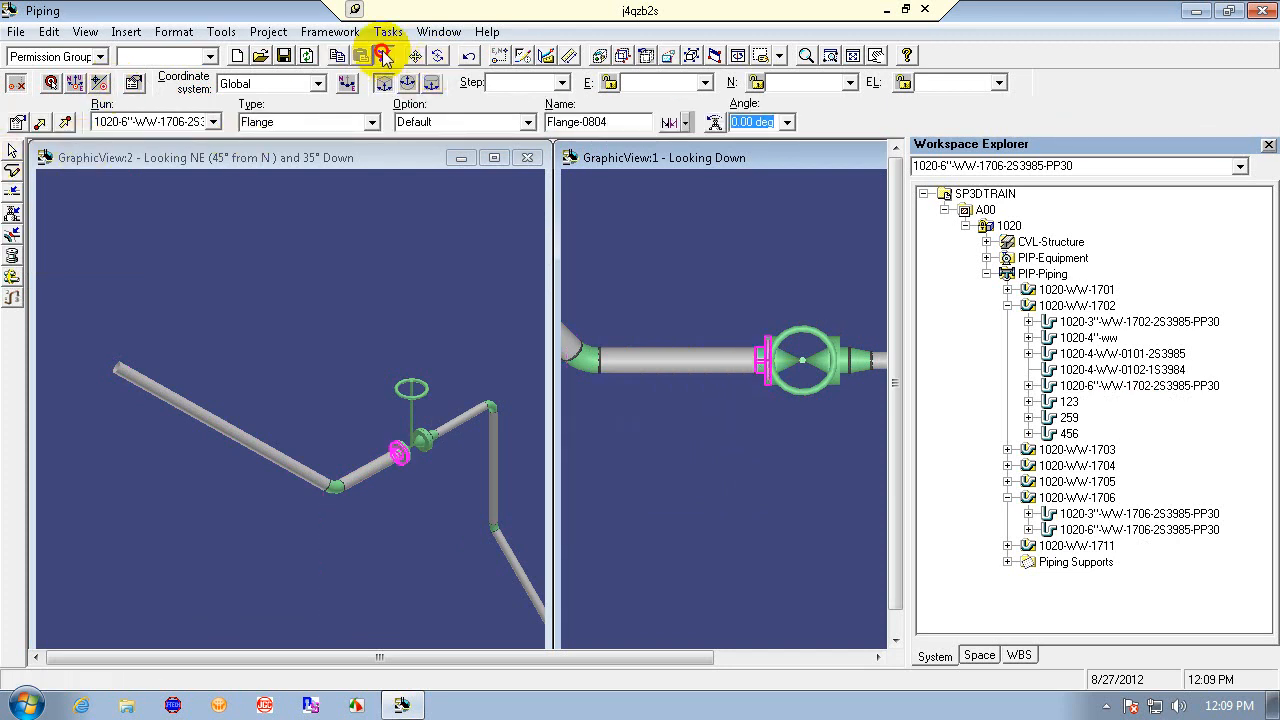
pyautogui.click(704, 395)
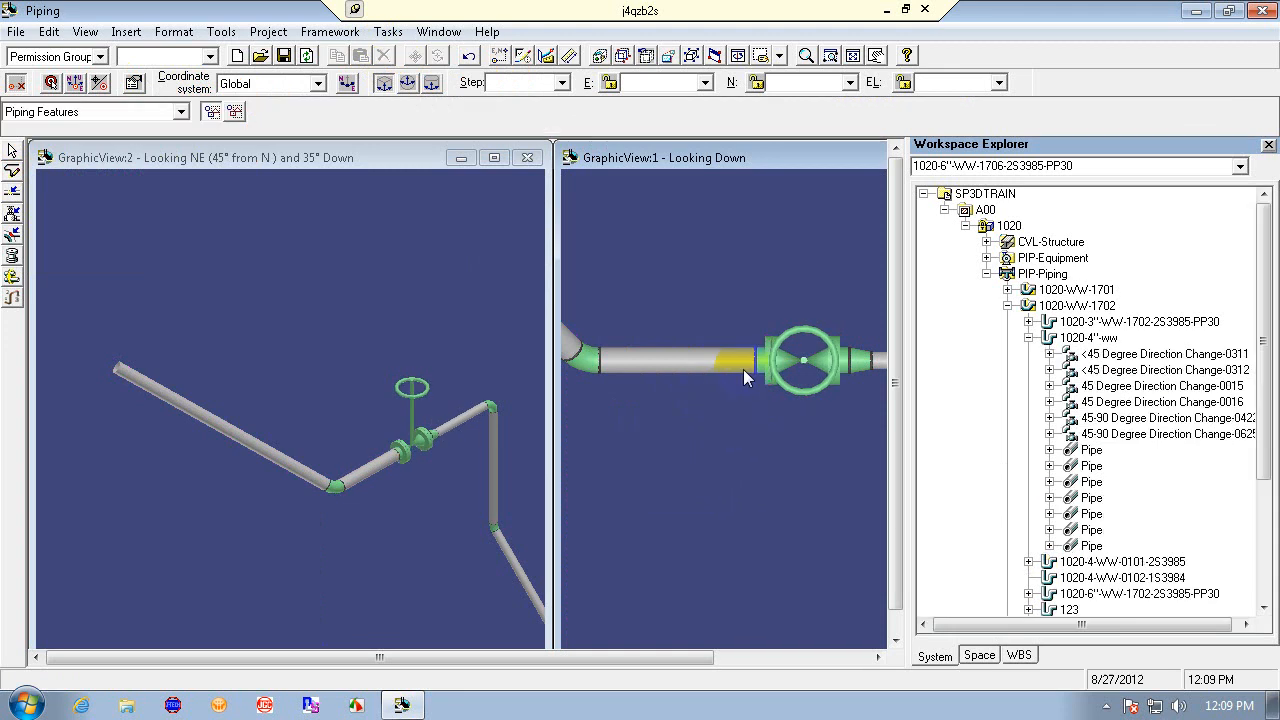
pyautogui.click(763, 360)
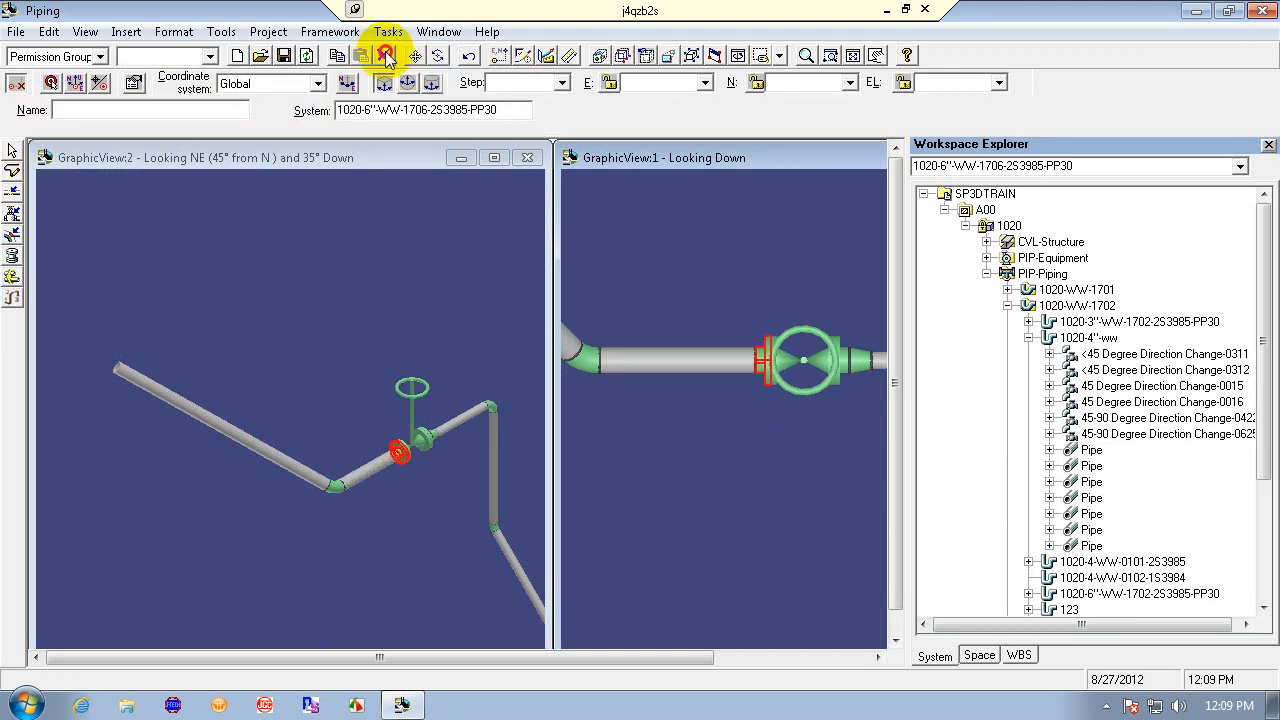
pyautogui.click(387, 58)
pyautogui.click(747, 361)
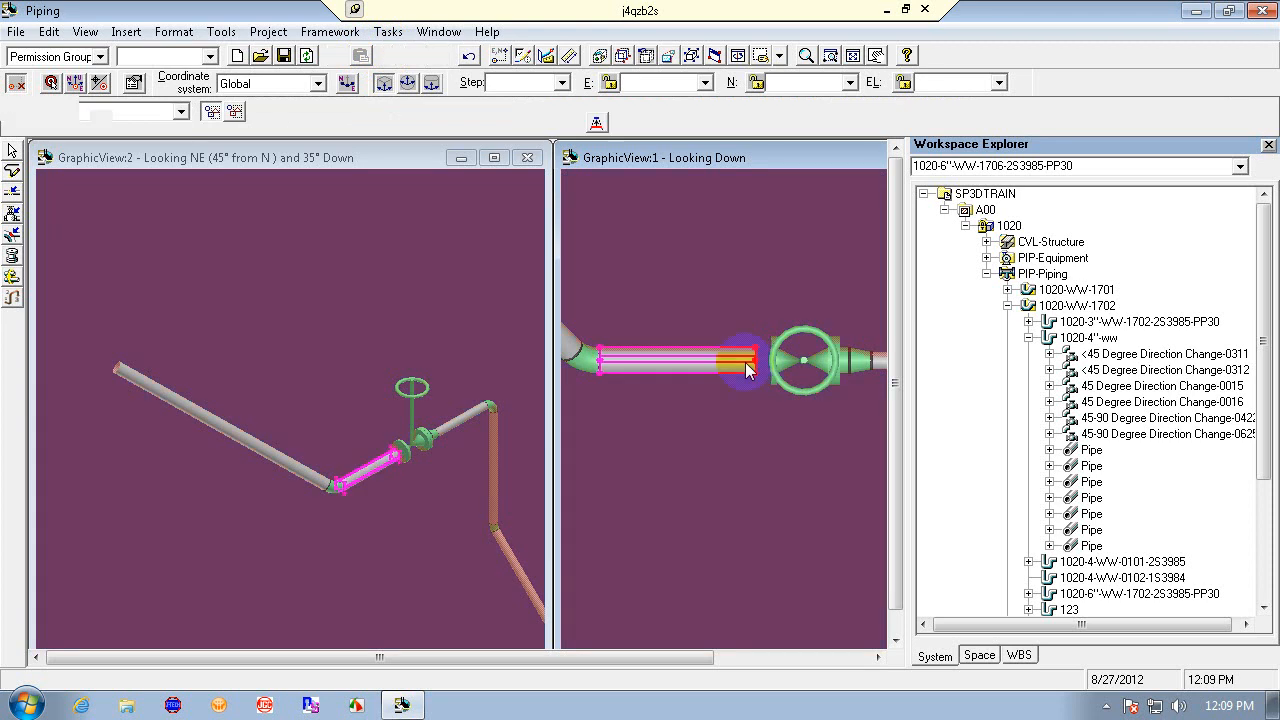
pyautogui.click(387, 58)
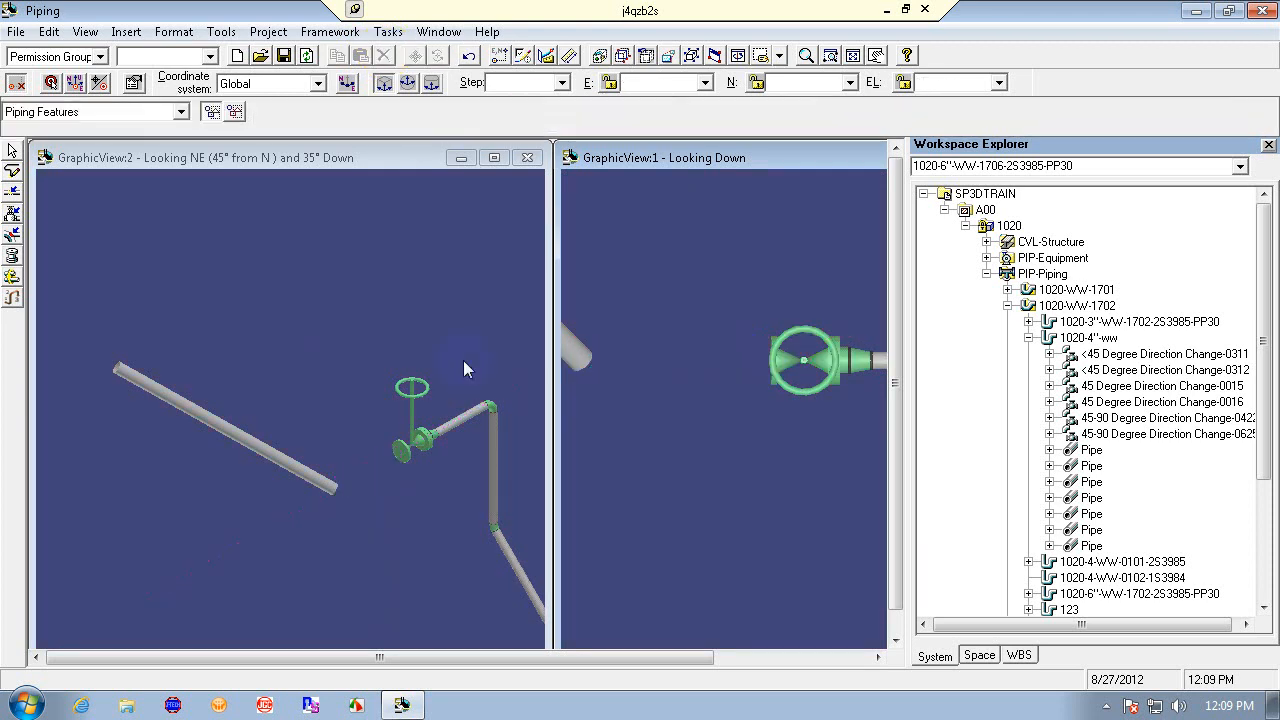
# - Change the long straight pipe feature's specification to 1S3984
pyautogui.click(224, 427)
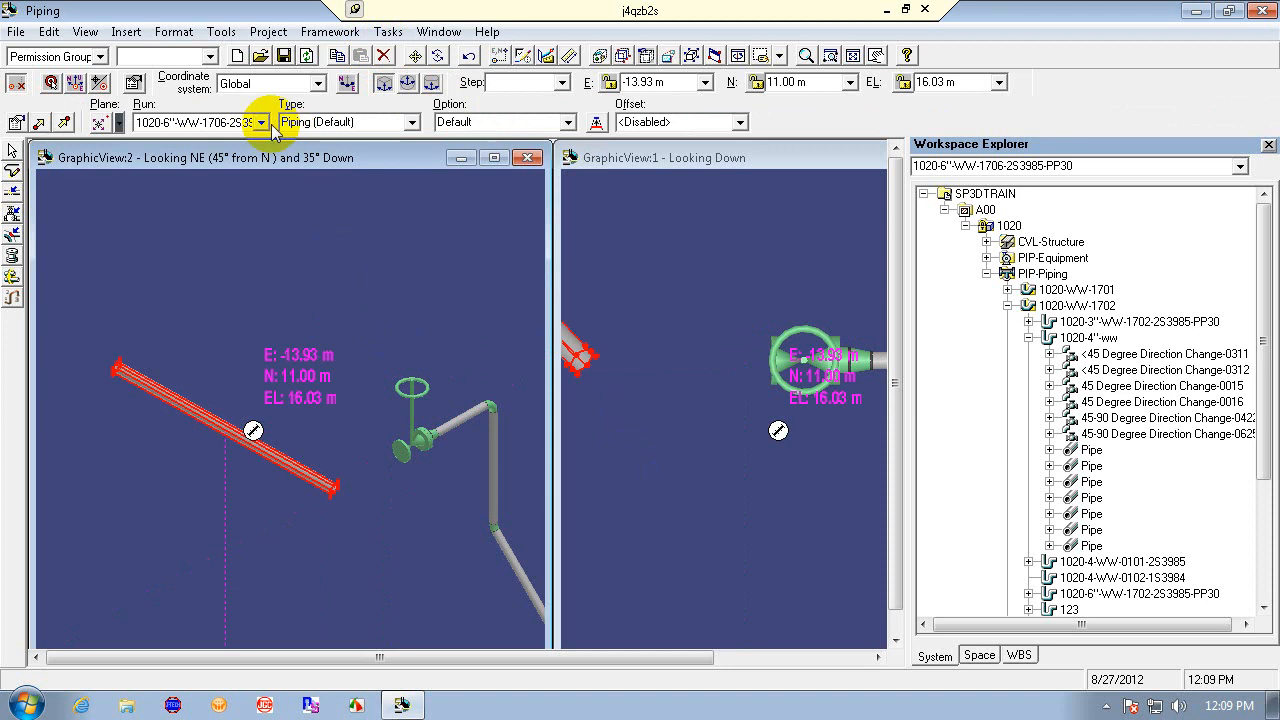
pyautogui.click(15, 124)
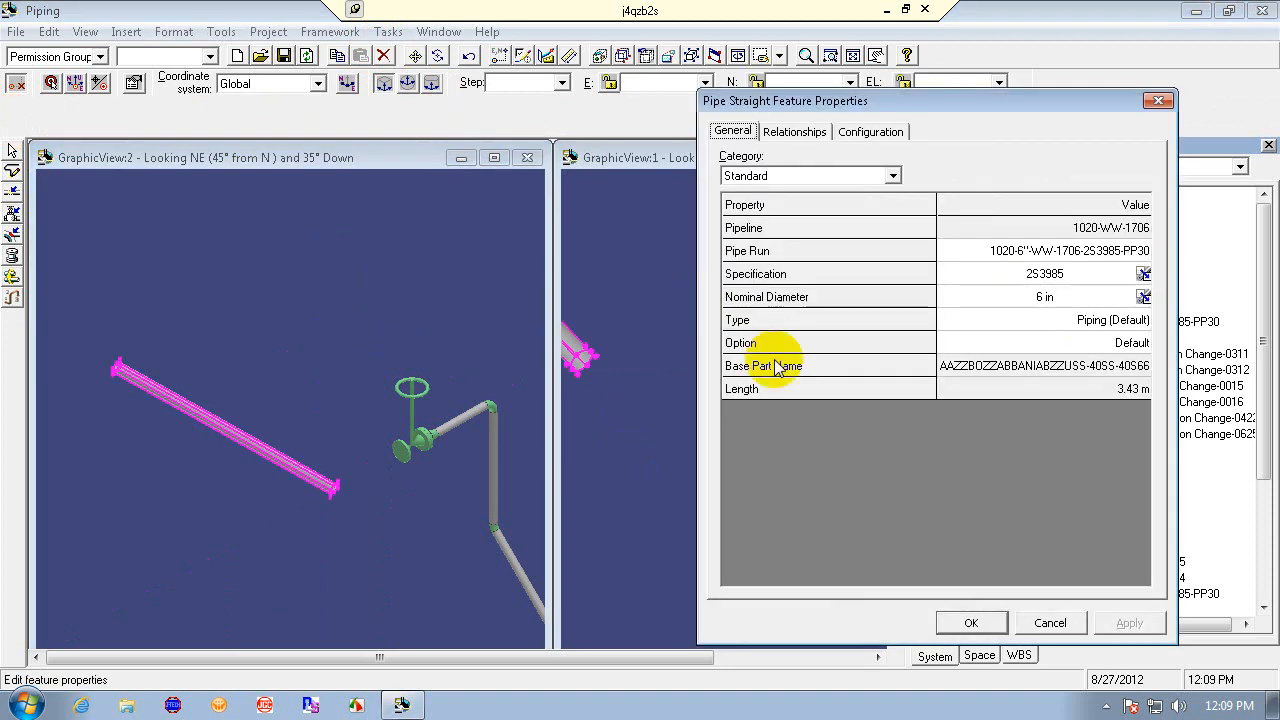
pyautogui.click(1140, 276)
pyautogui.click(1140, 274)
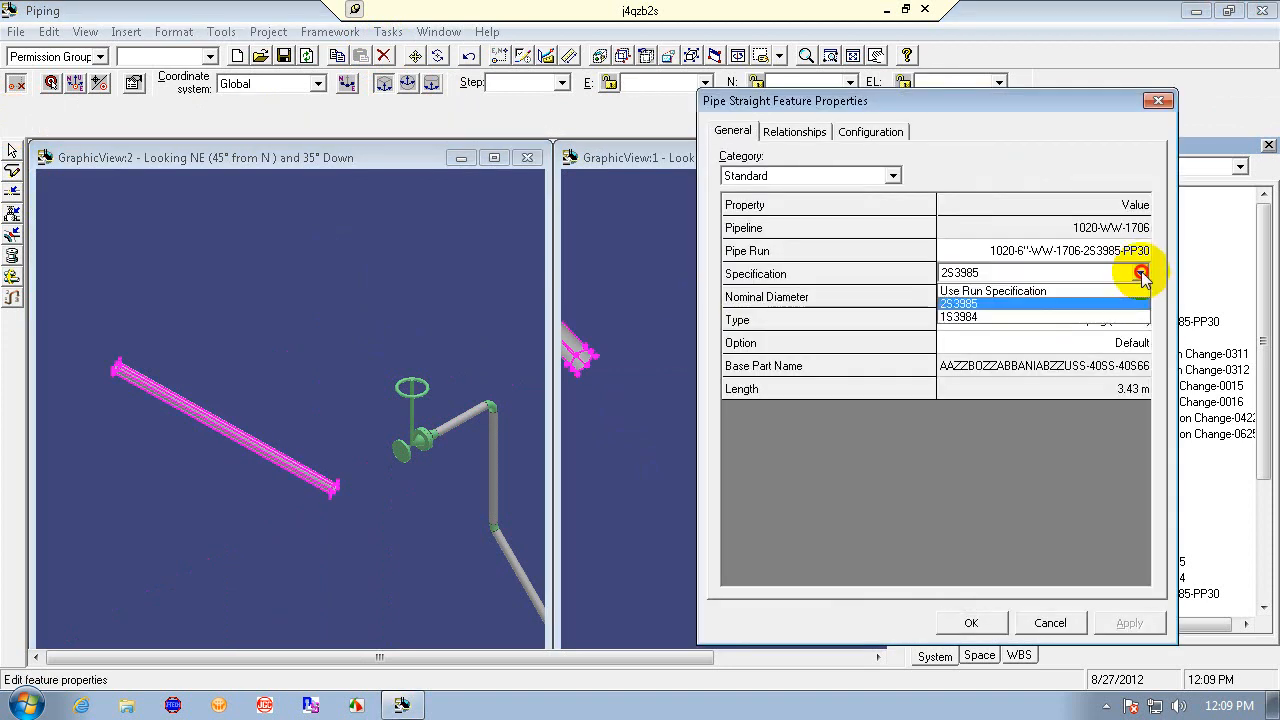
pyautogui.click(1105, 323)
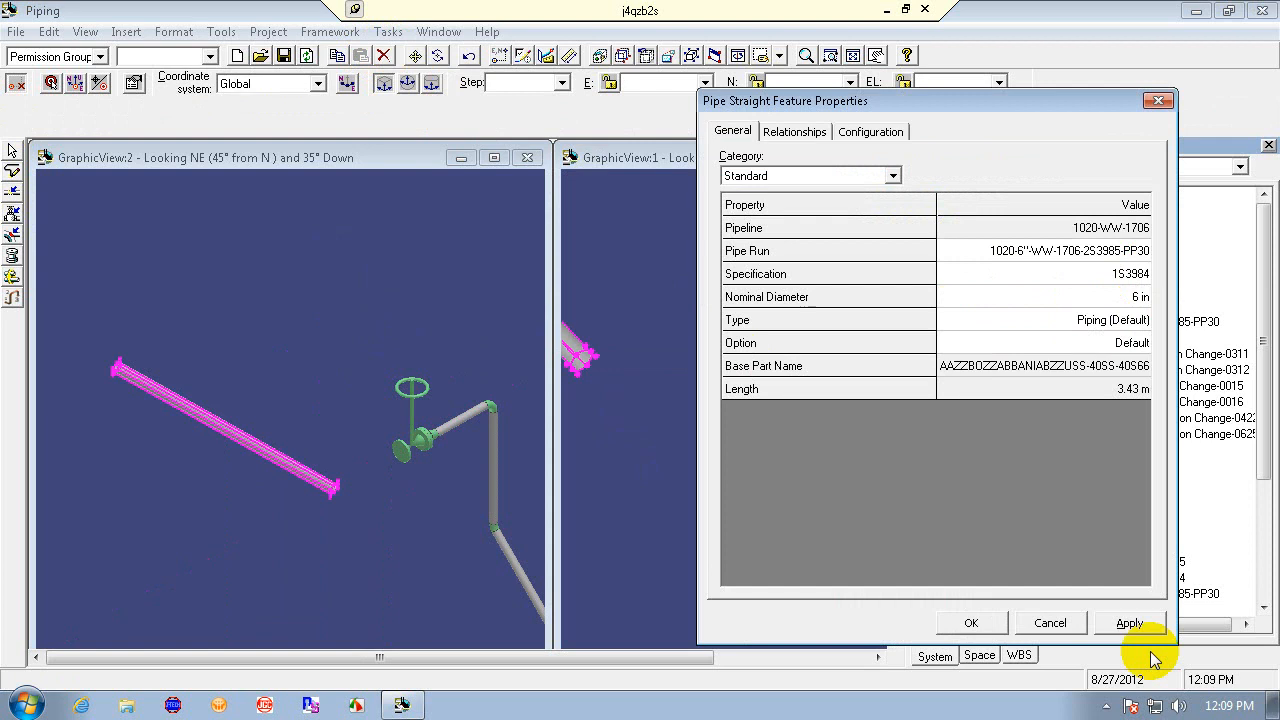
pyautogui.click(1128, 623)
pyautogui.click(972, 623)
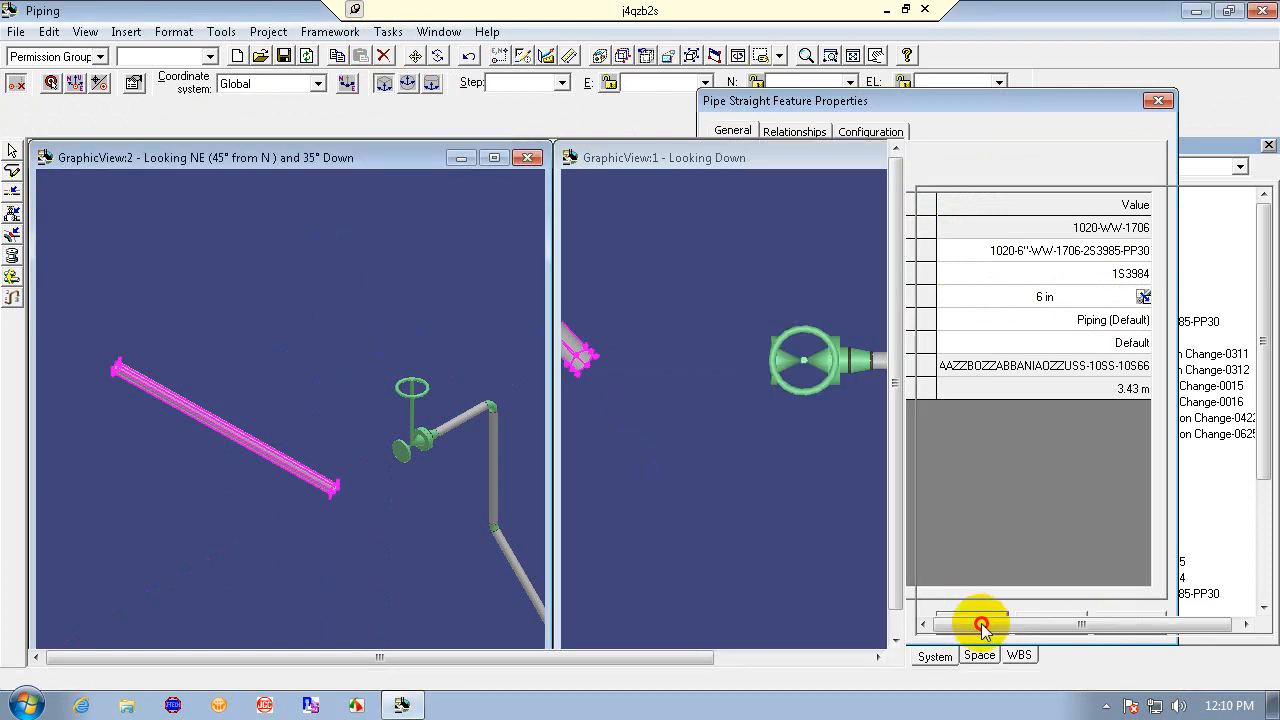
pyautogui.click(446, 528)
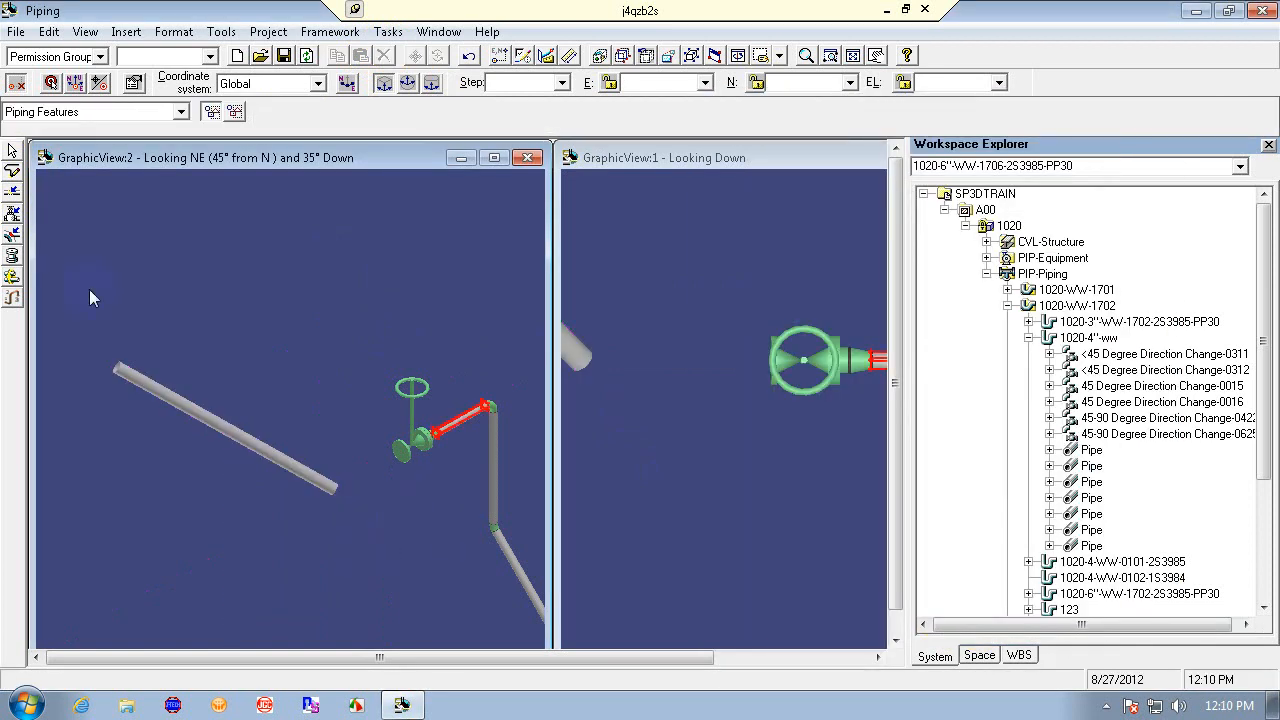
# - Route a new pipe from the open end of the long leg to the valve
pyautogui.click(12, 170)
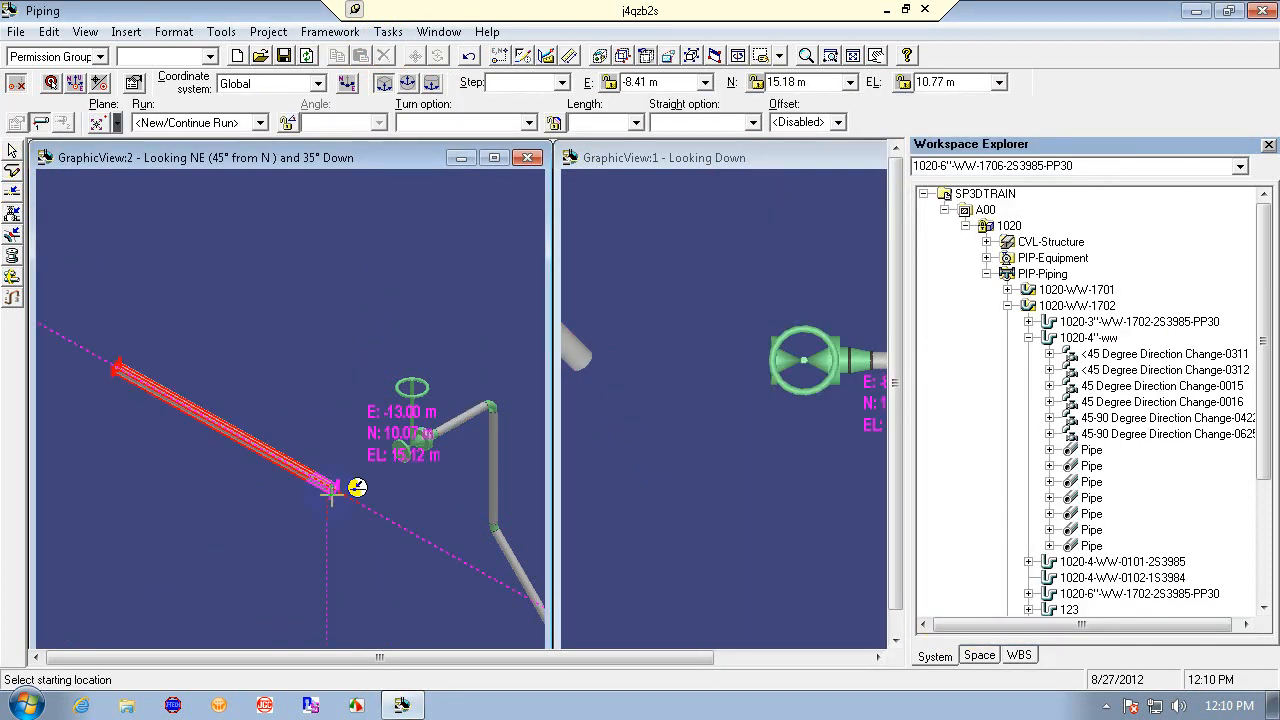
pyautogui.click(338, 487)
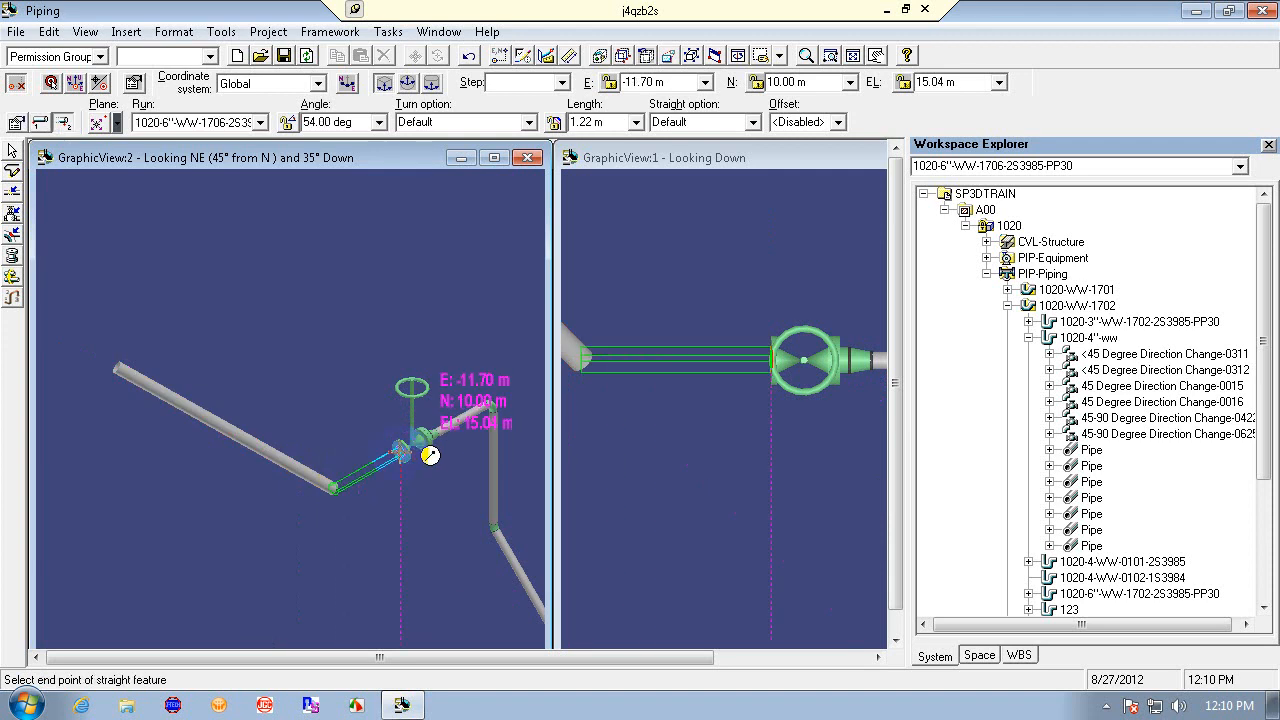
pyautogui.click(427, 452)
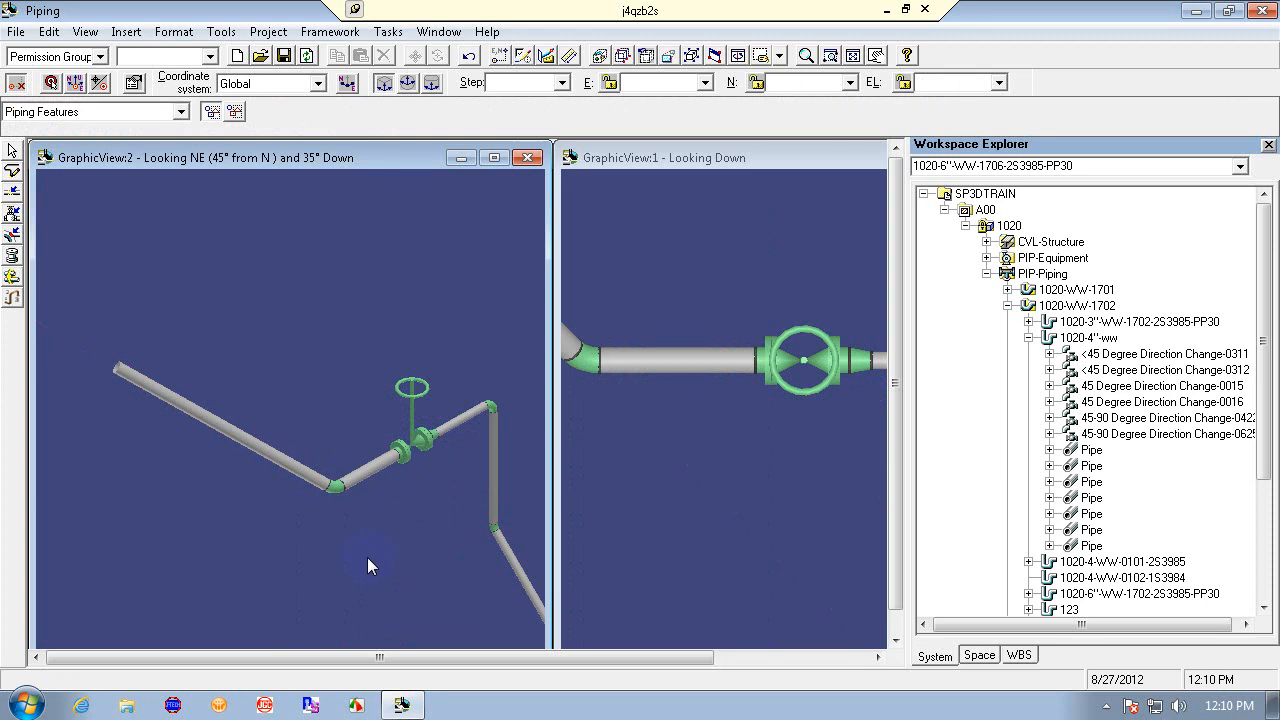
pyautogui.click(352, 470)
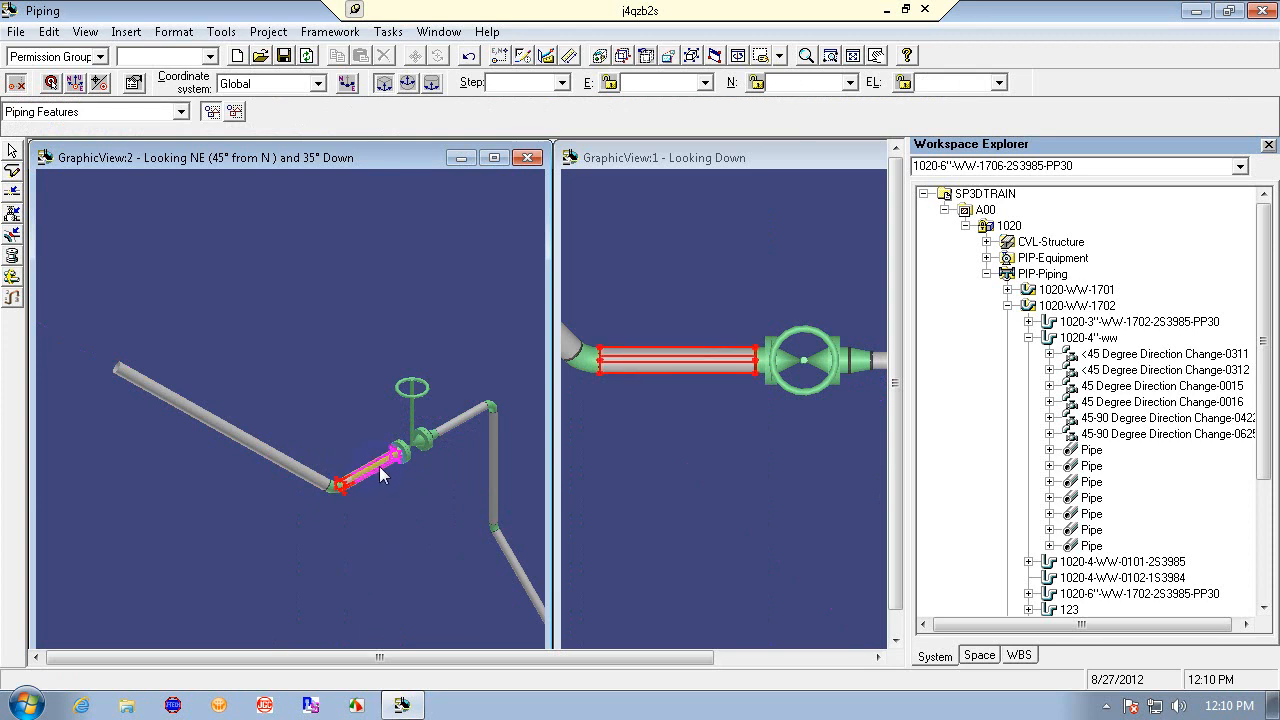
pyautogui.click(400, 451)
pyautogui.click(408, 556)
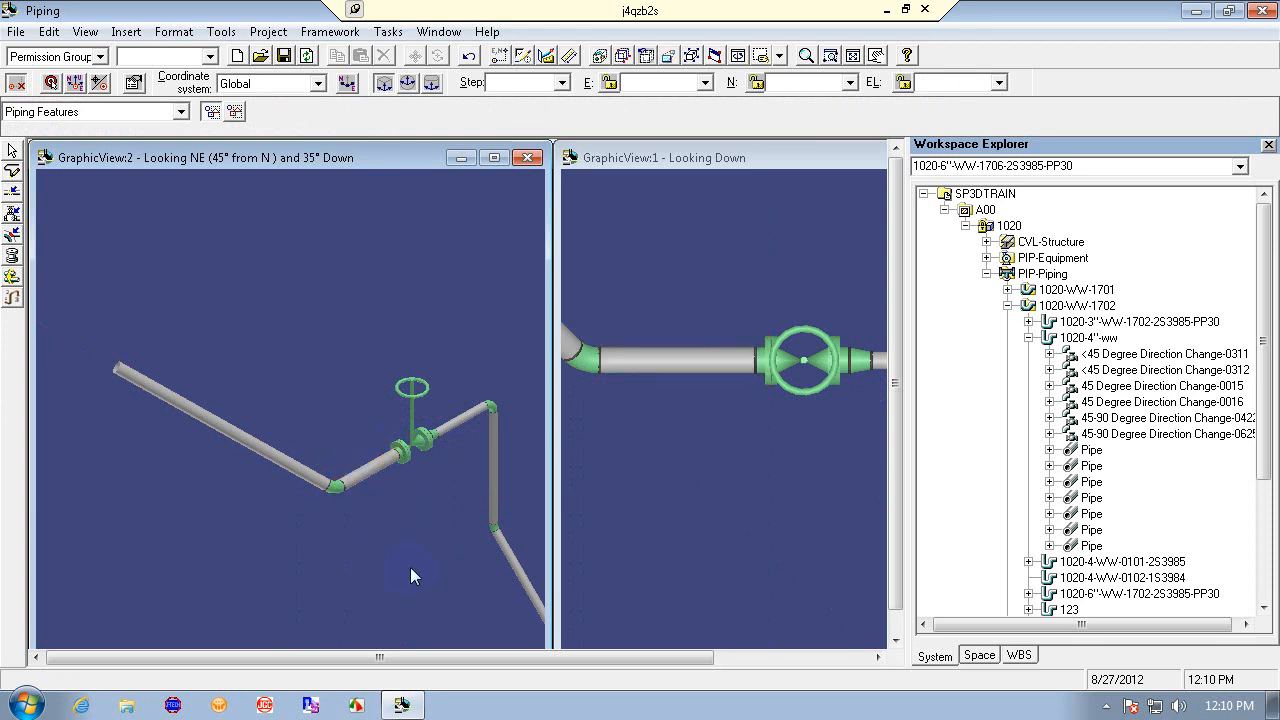
# - Set the locate filter to Piping Runs and open the routed run's properties to review its nominal diameter options
pyautogui.click(57, 112)
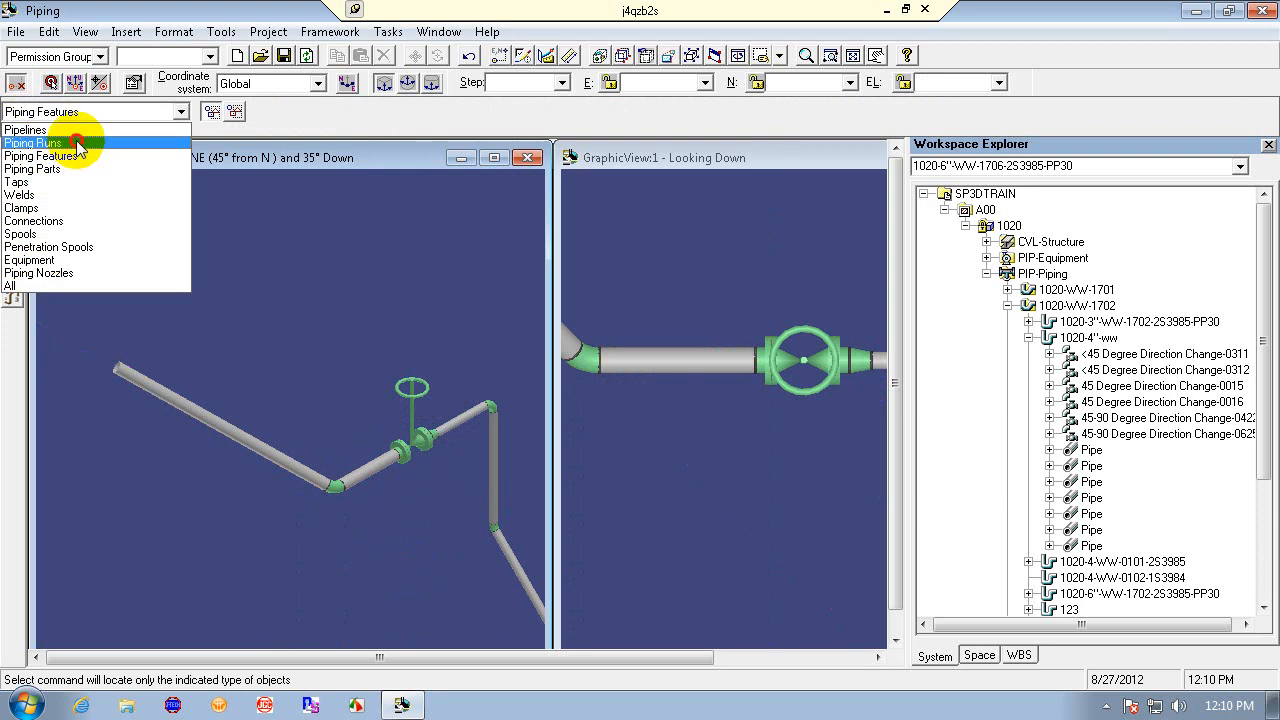
pyautogui.click(57, 137)
pyautogui.click(382, 458)
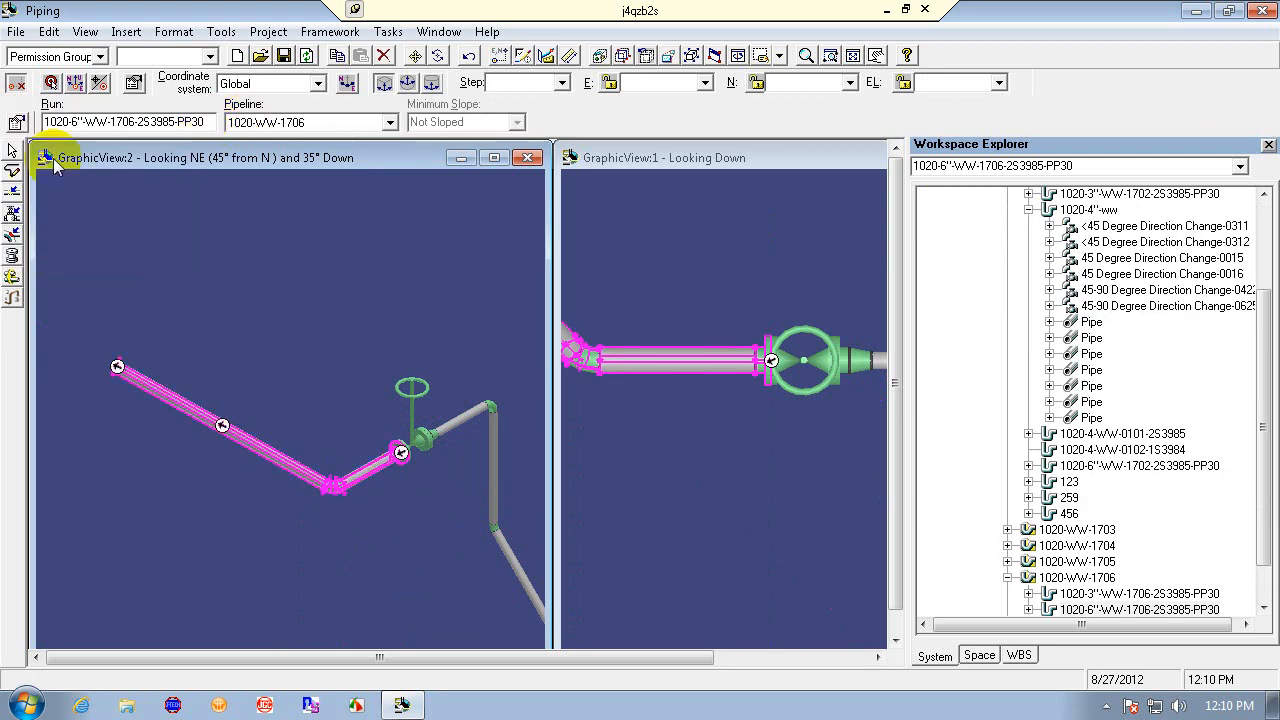
pyautogui.click(16, 122)
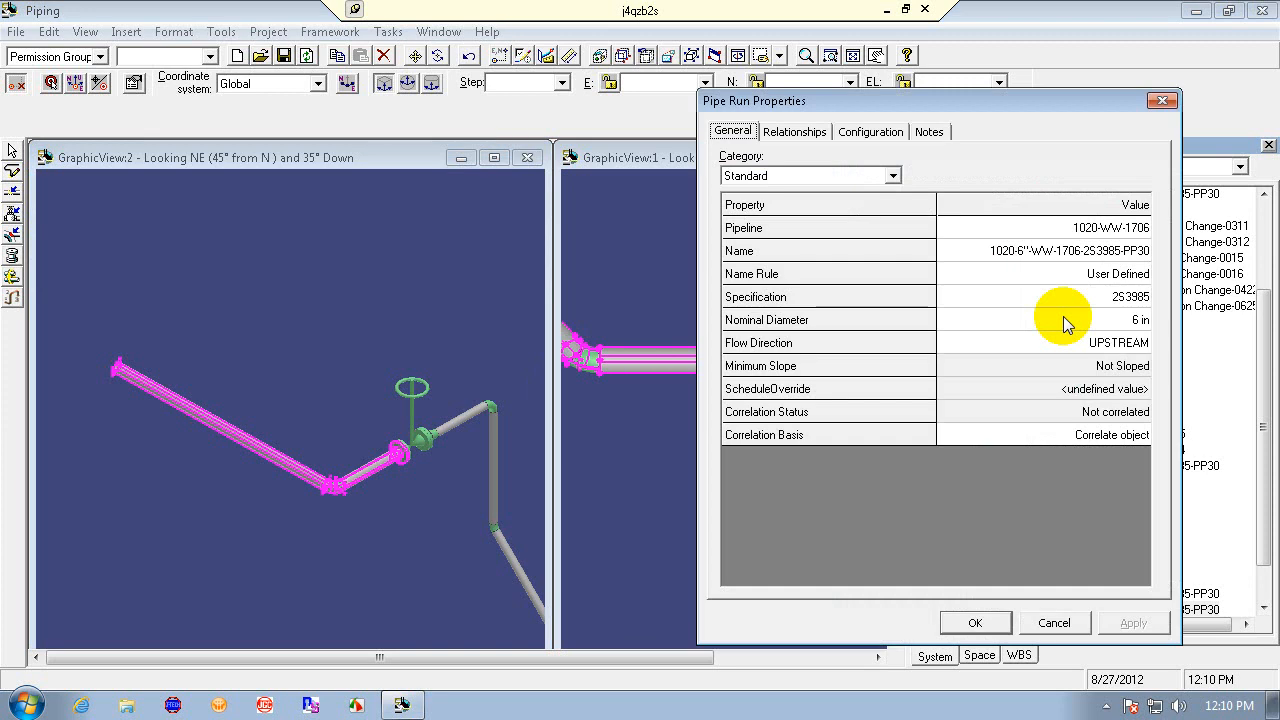
pyautogui.click(1145, 320)
pyautogui.click(1141, 320)
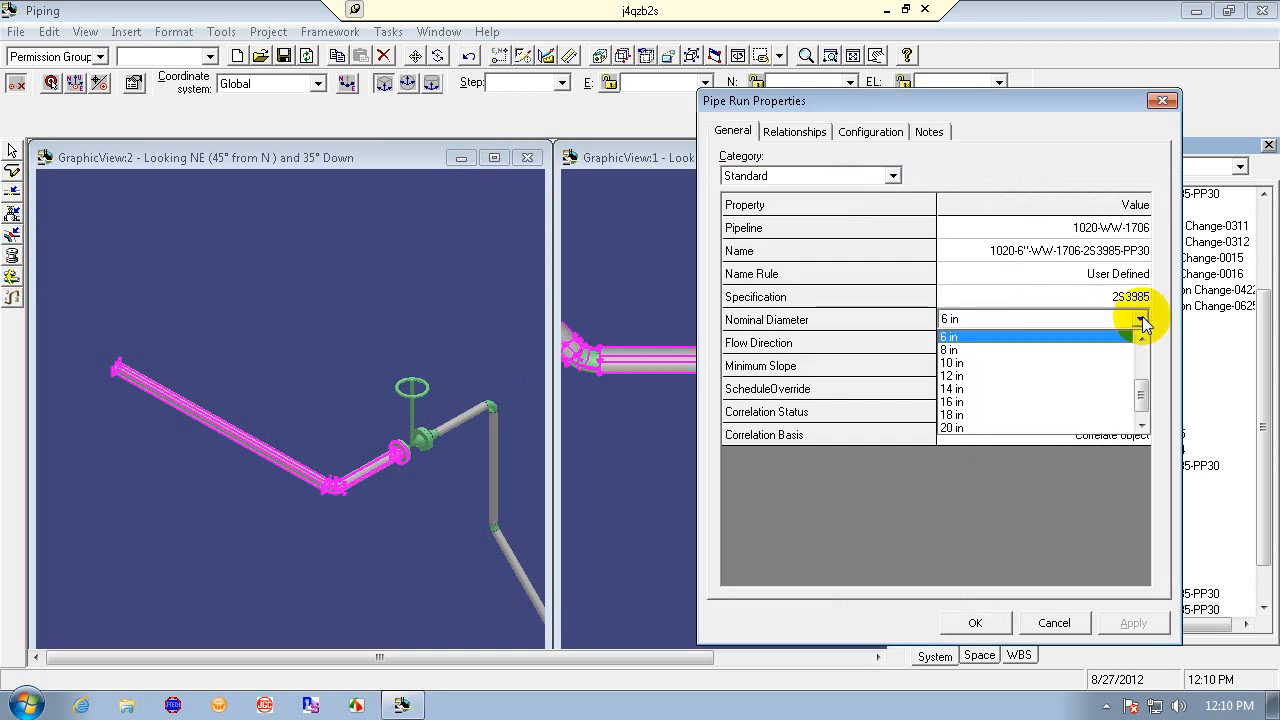
pyautogui.click(1141, 320)
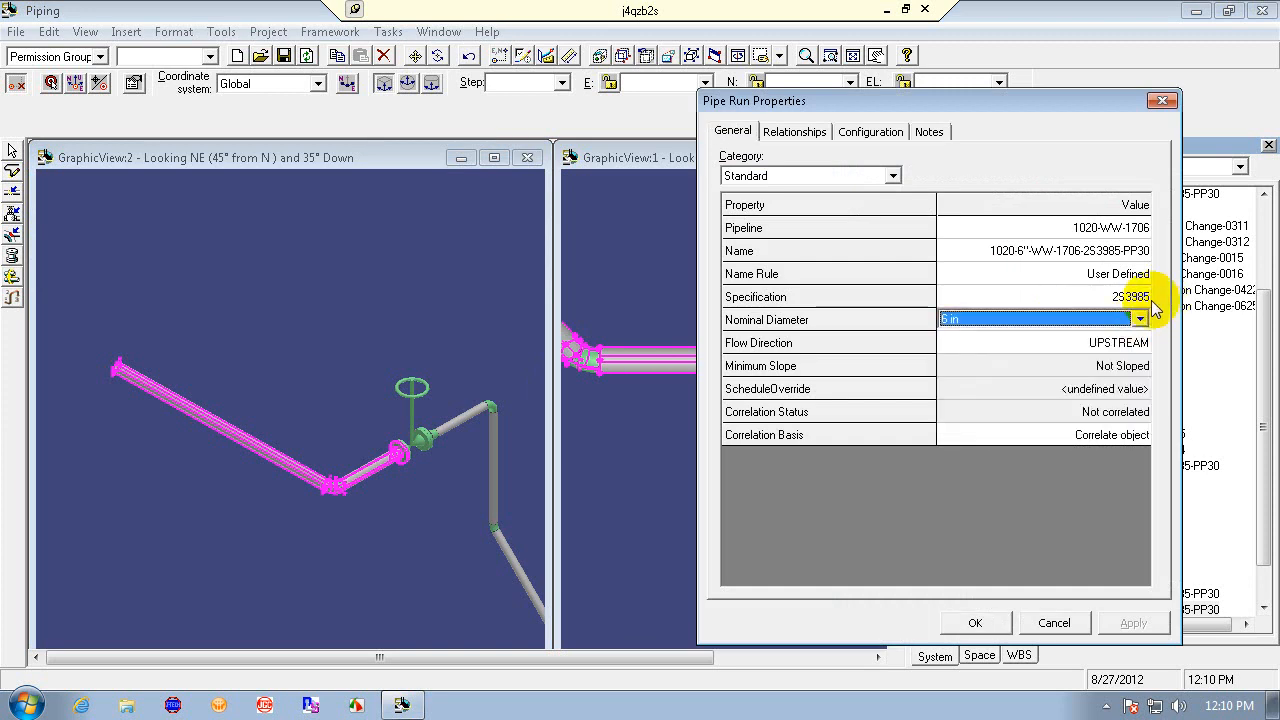
pyautogui.click(1058, 622)
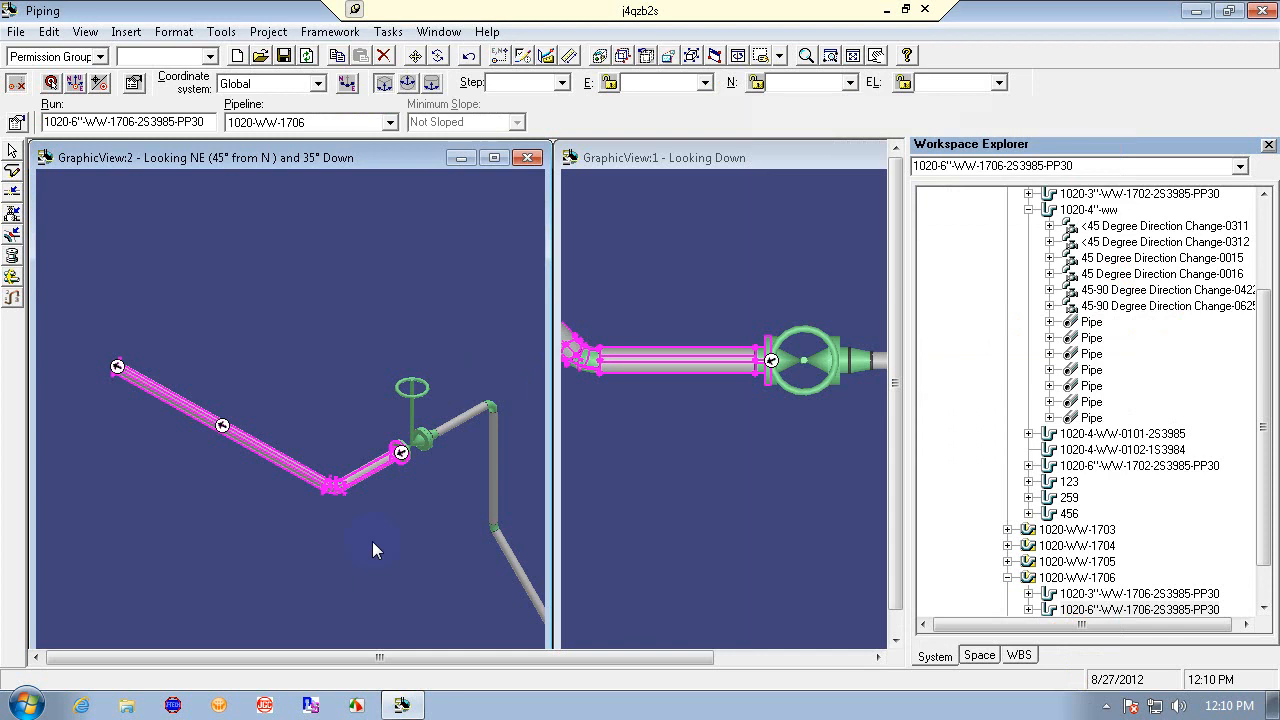
# - Change the pipe run's specification to 1S3984, accepting the missing temperature and pressure warning
pyautogui.click(398, 537)
pyautogui.click(315, 483)
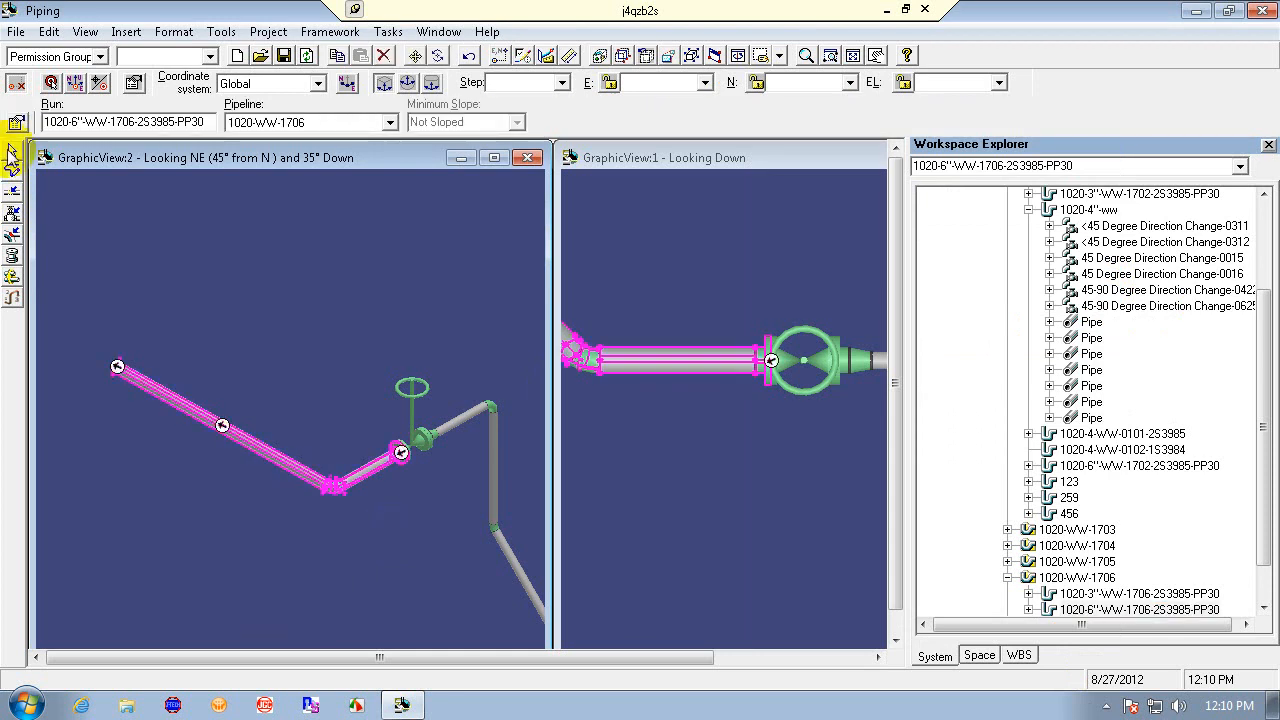
pyautogui.click(17, 125)
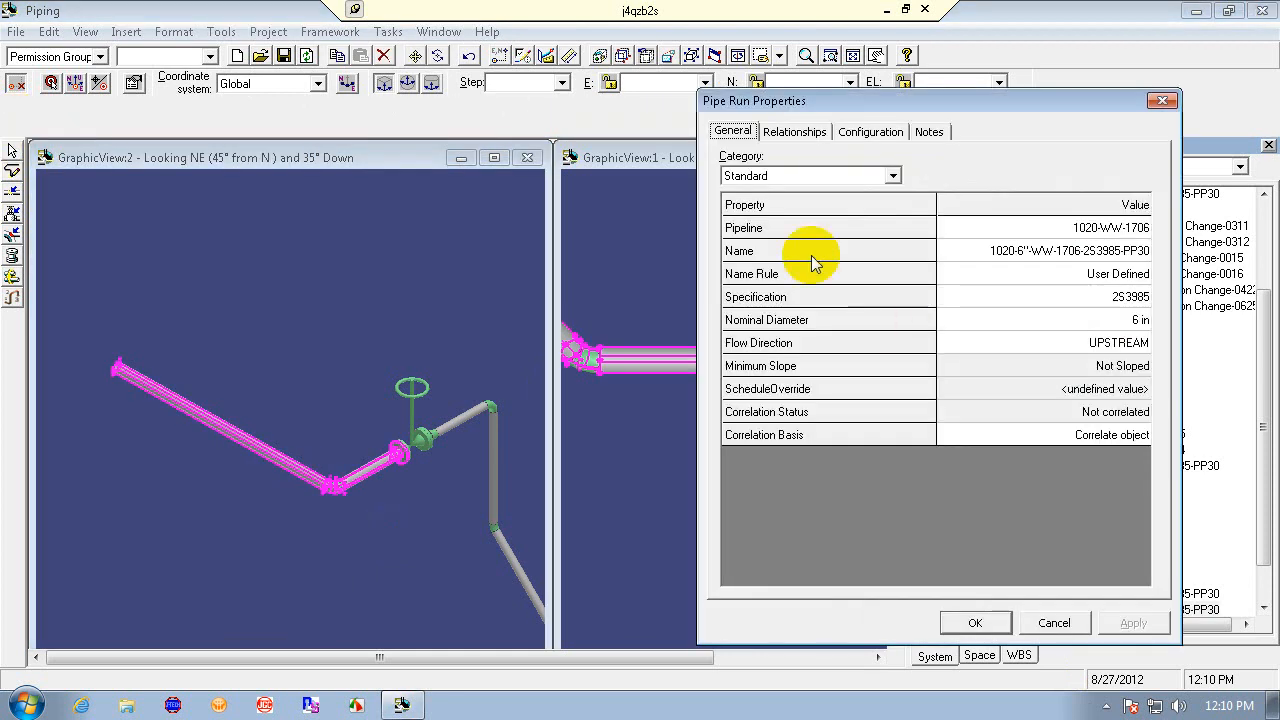
pyautogui.click(1137, 300)
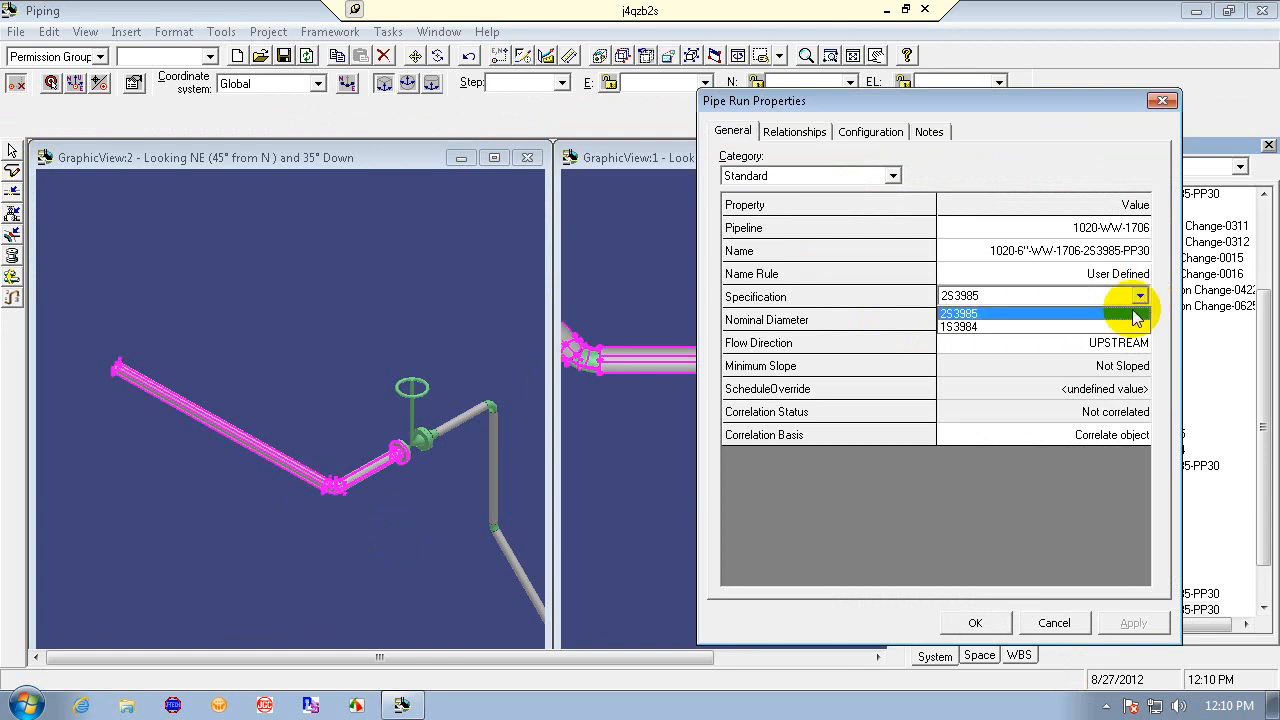
pyautogui.click(1137, 327)
pyautogui.click(1133, 622)
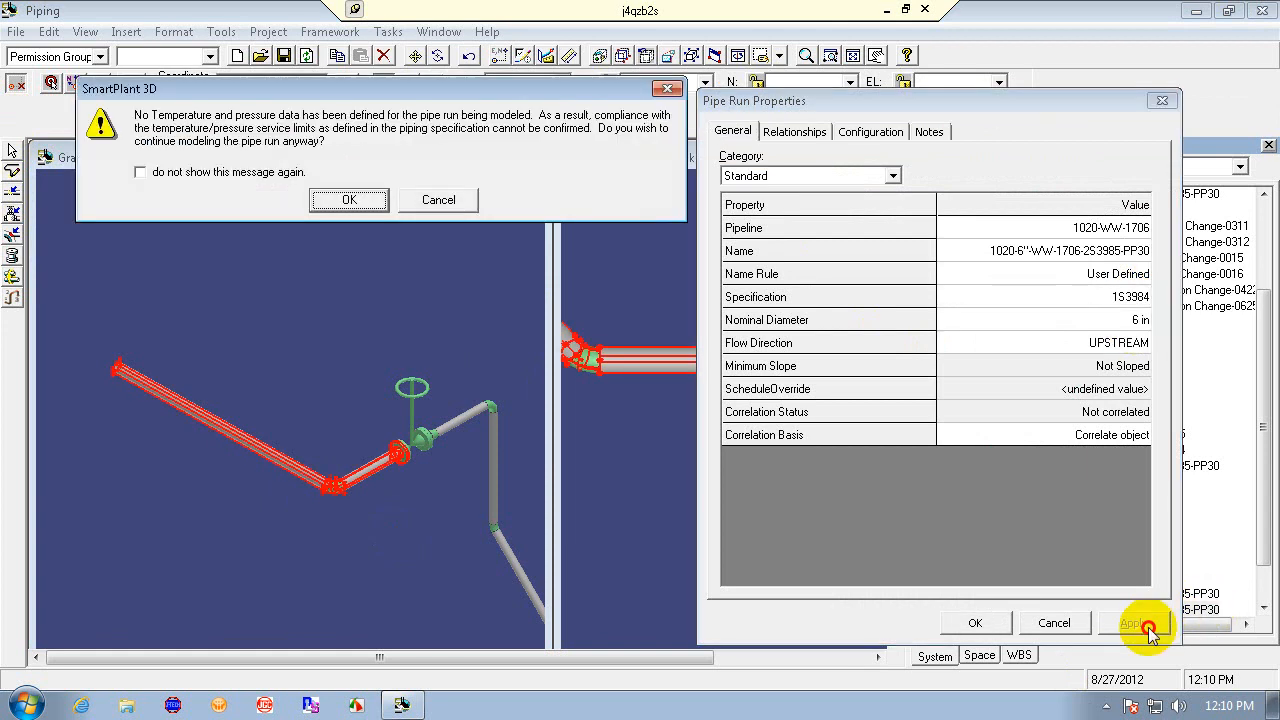
pyautogui.click(345, 200)
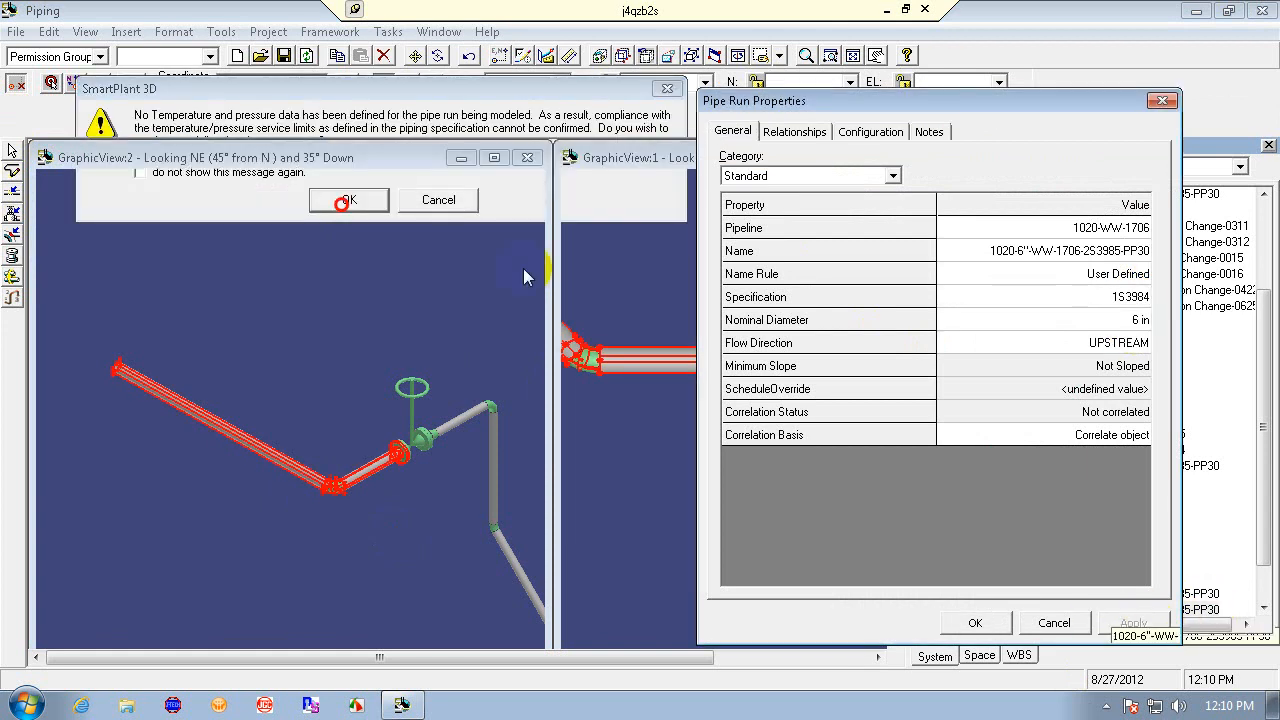
pyautogui.click(977, 623)
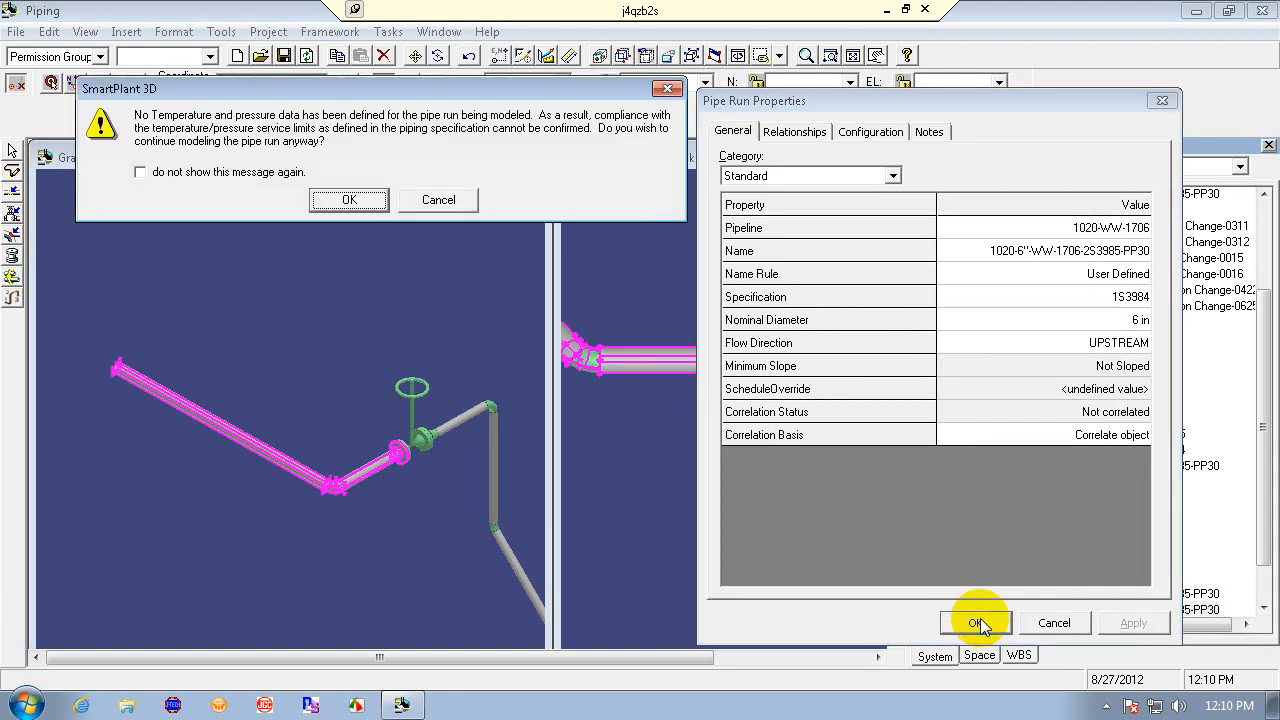
pyautogui.click(345, 200)
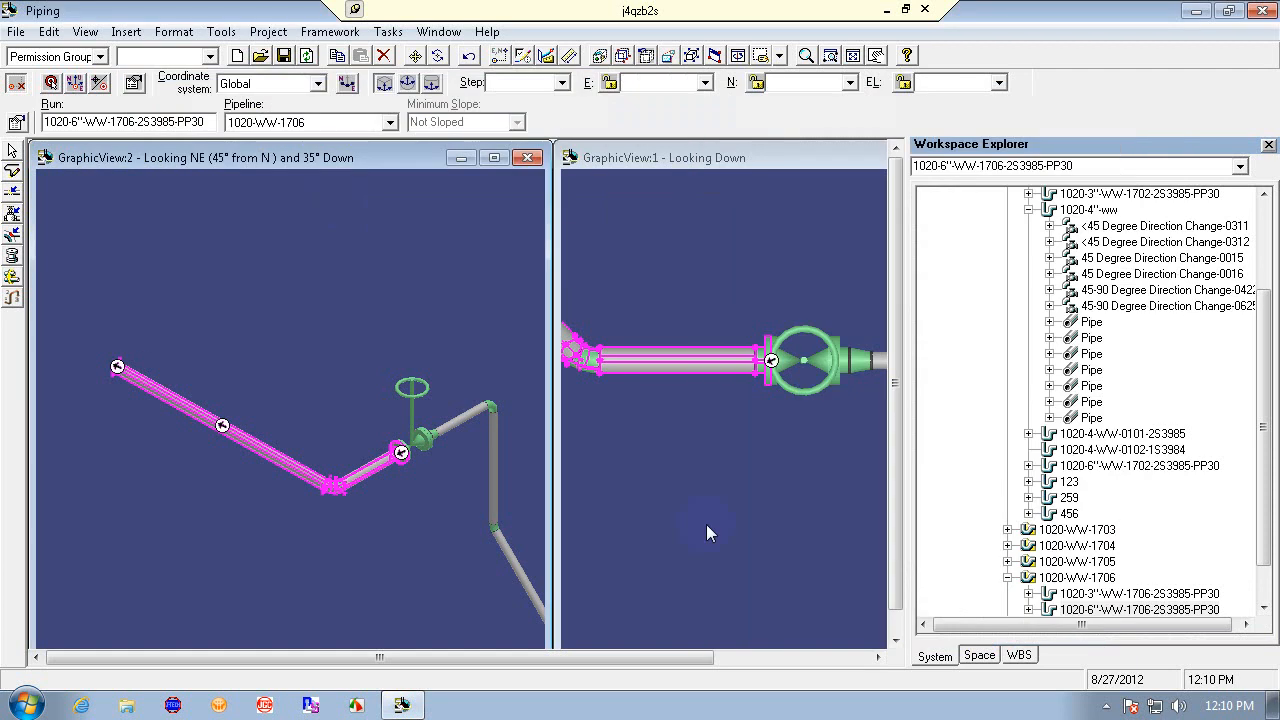
pyautogui.click(729, 410)
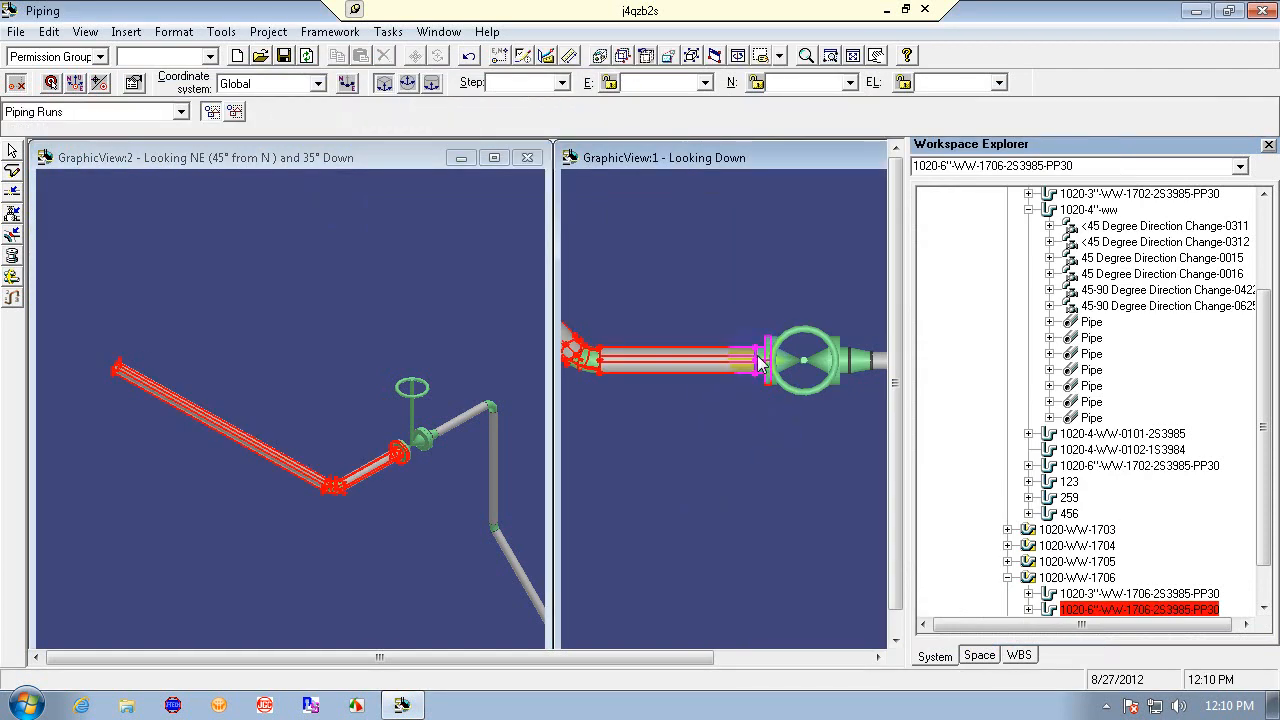
pyautogui.click(759, 364)
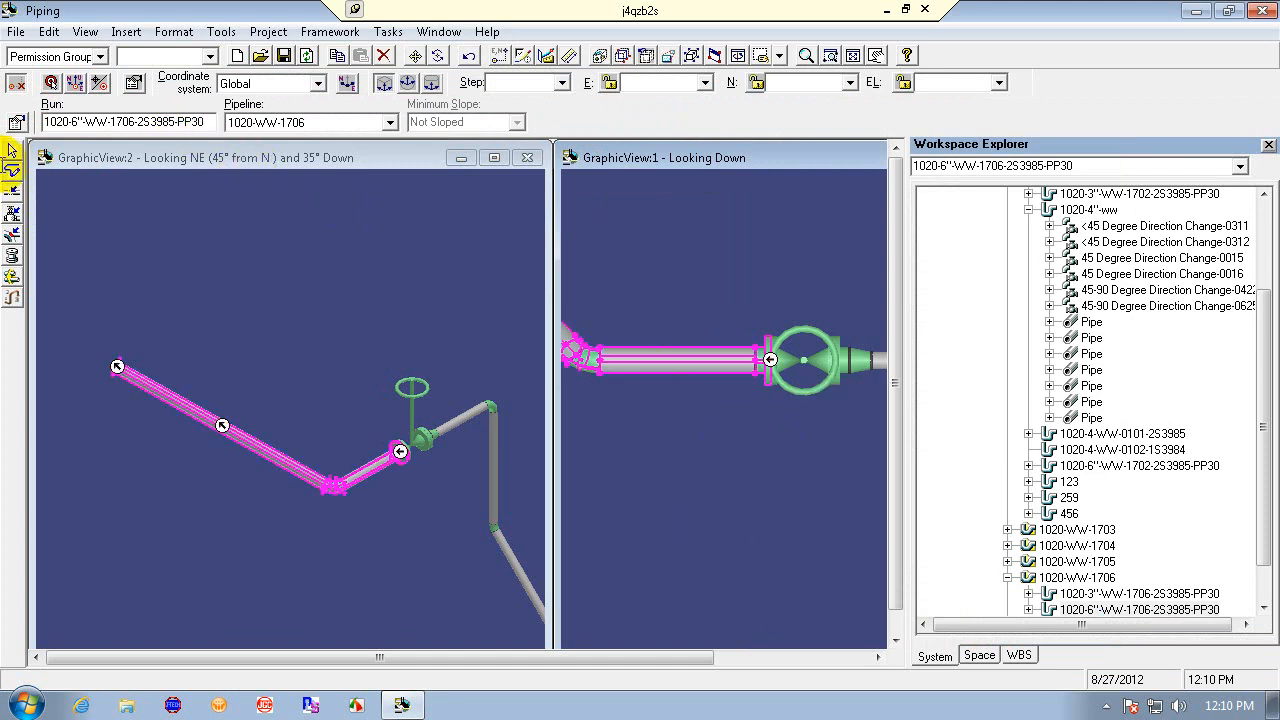
# - Rename the pipe run to 1020-6"-WW-1706-1S3984-PP30, accepting the missing temperature and pressure warning
pyautogui.click(17, 121)
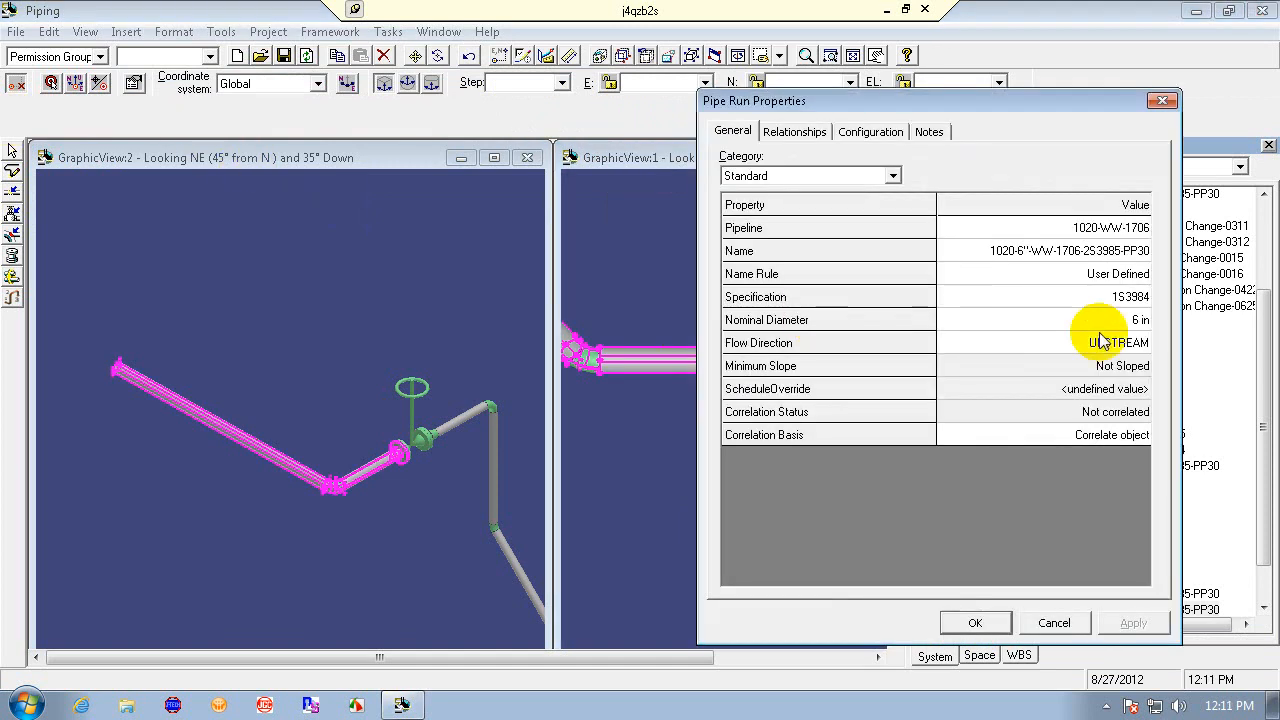
pyautogui.click(1140, 249)
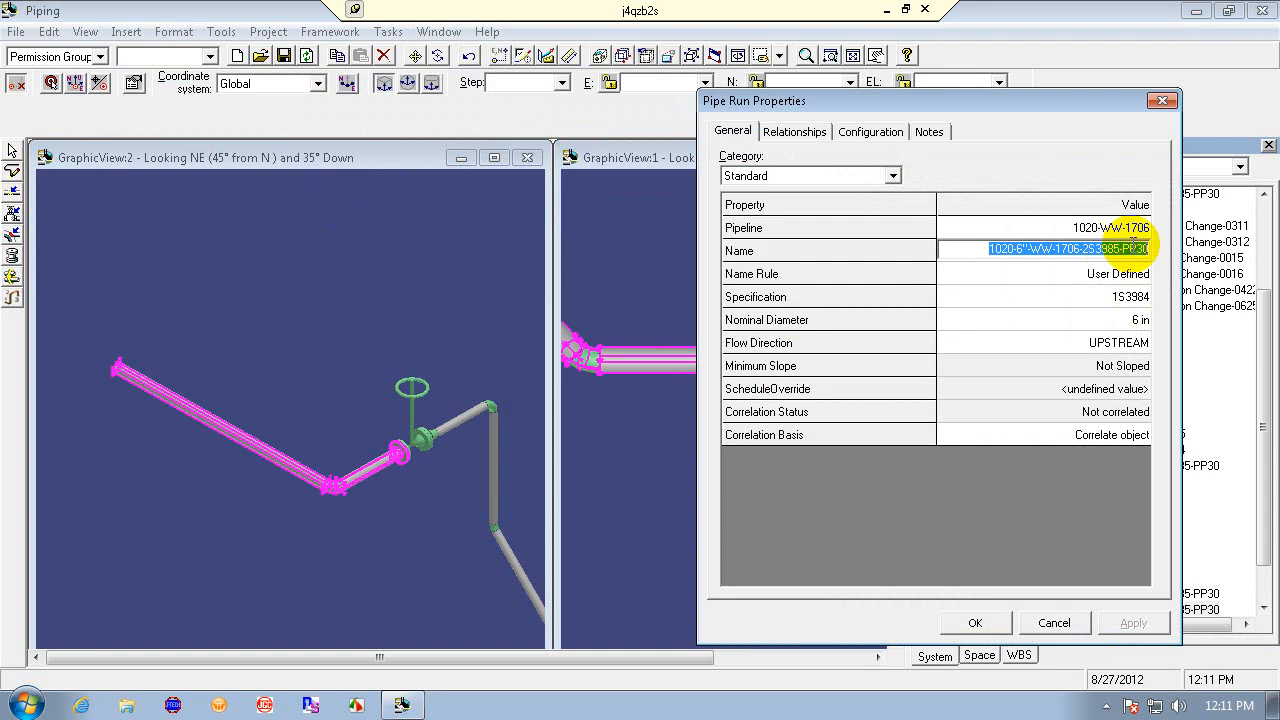
pyautogui.click(1142, 249)
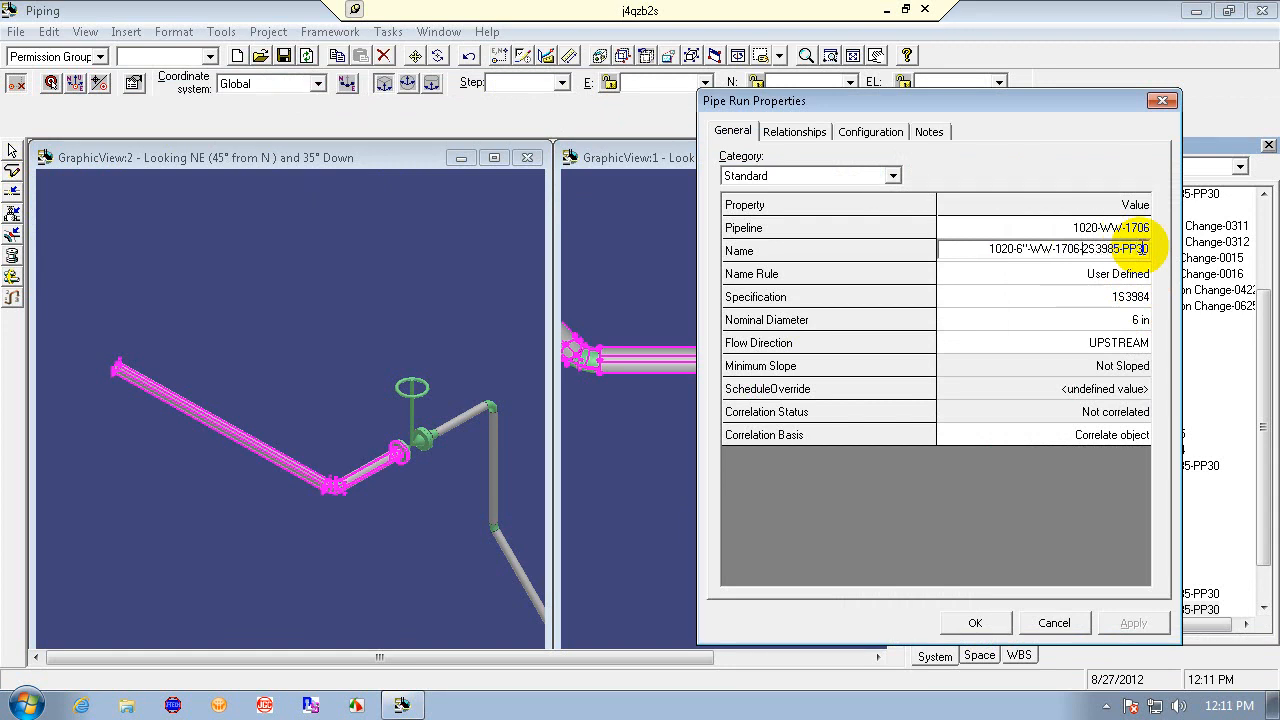
pyautogui.write('1')
pyautogui.press('Delete')
pyautogui.press('Delete')
pyautogui.write('4')
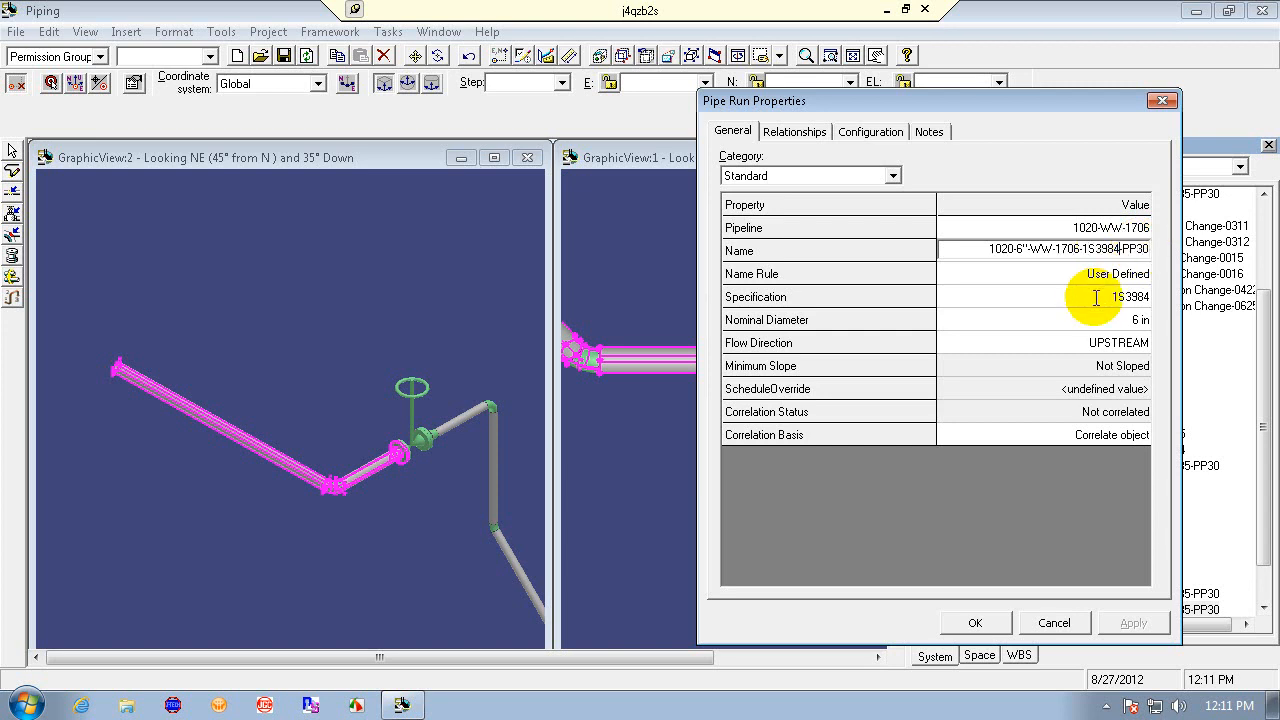
pyautogui.click(975, 622)
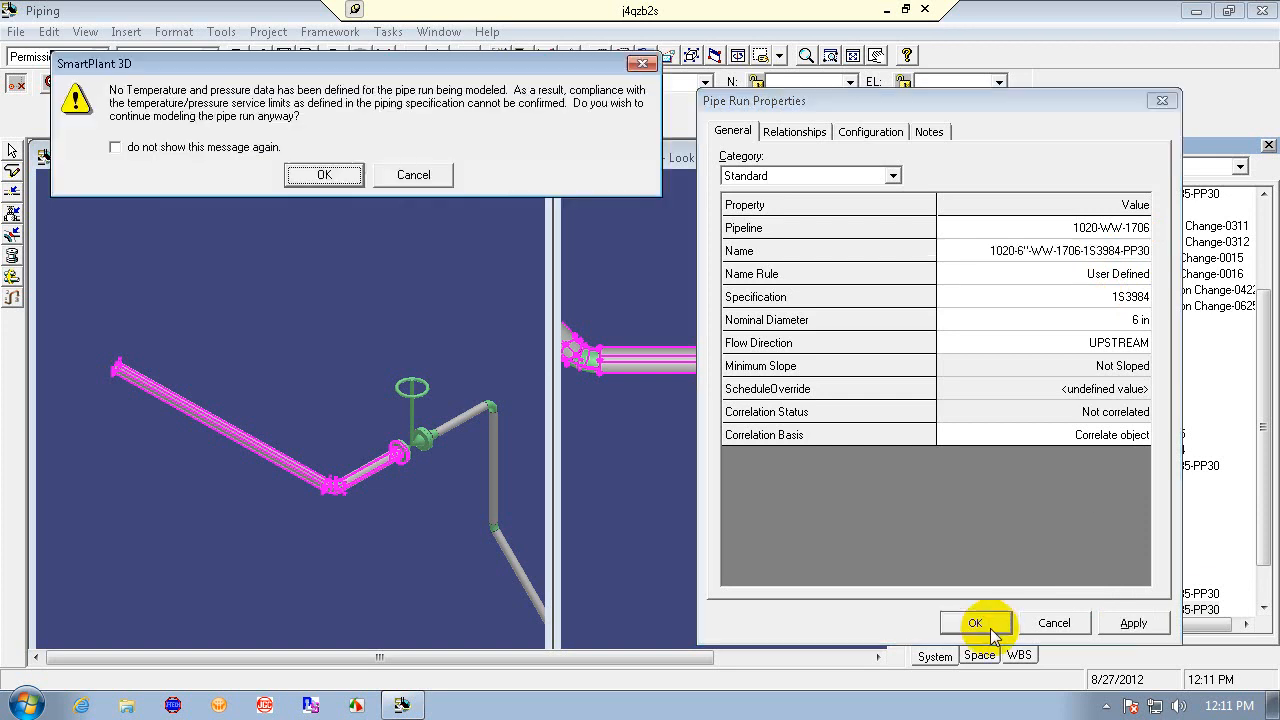
pyautogui.click(330, 176)
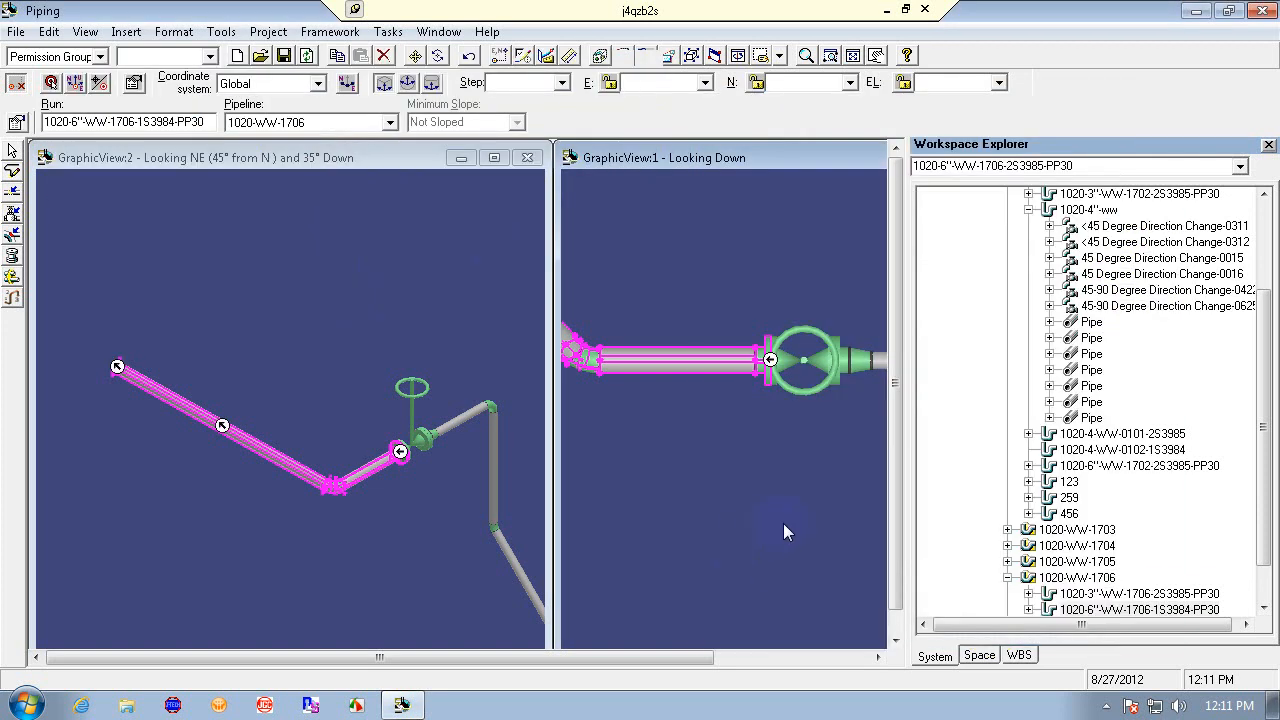
# - Set the pipe run's nominal diameter to 3 in, accepting the temperature and pressure warnings
pyautogui.click(388, 462)
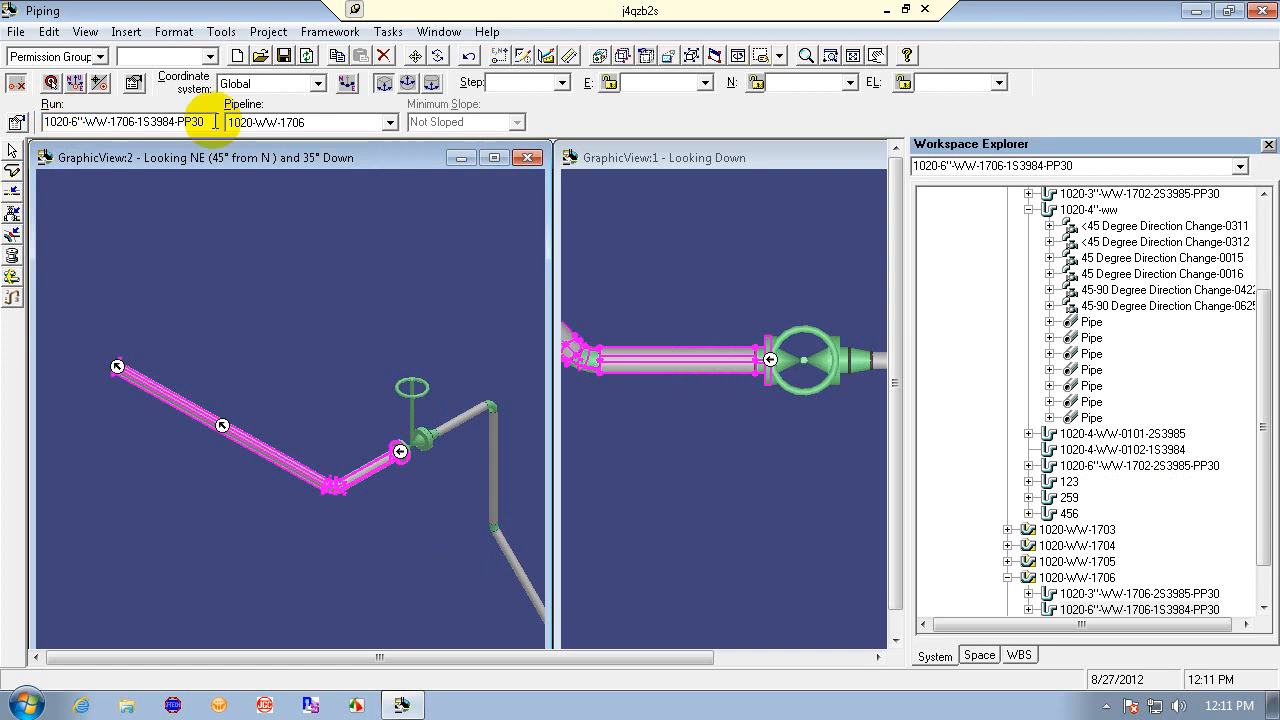
pyautogui.click(15, 124)
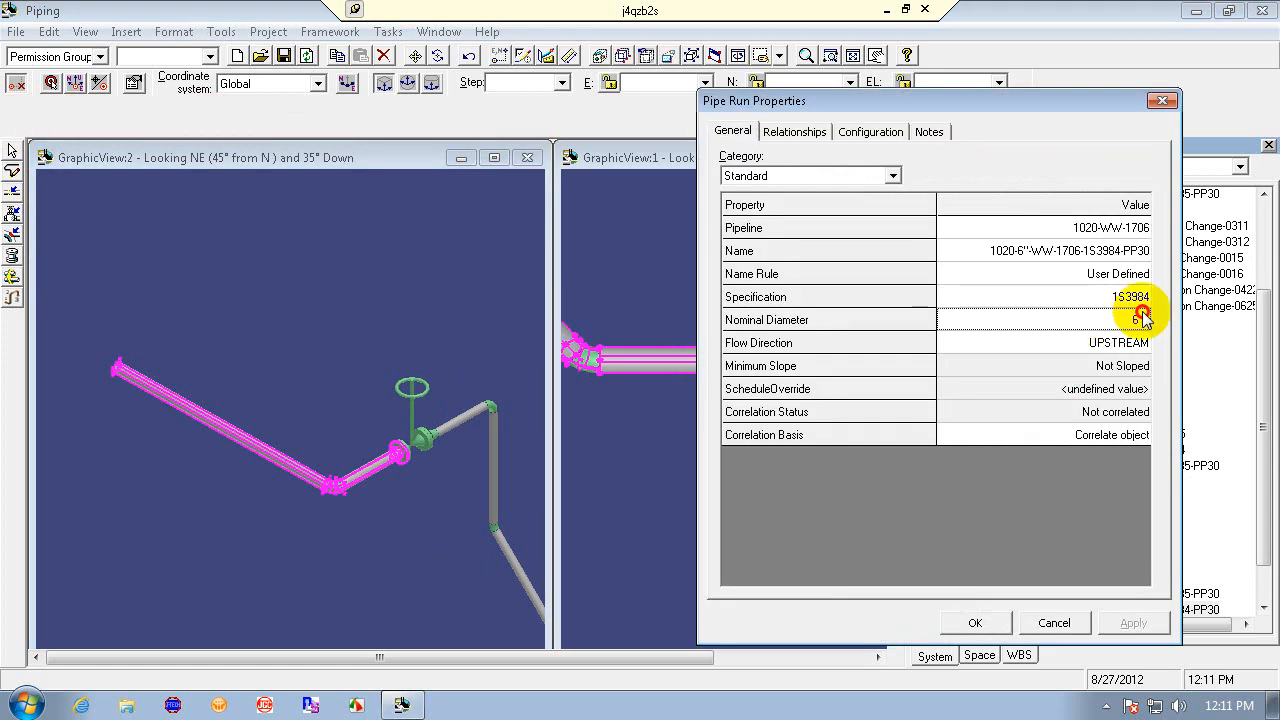
pyautogui.click(1143, 316)
pyautogui.click(1140, 319)
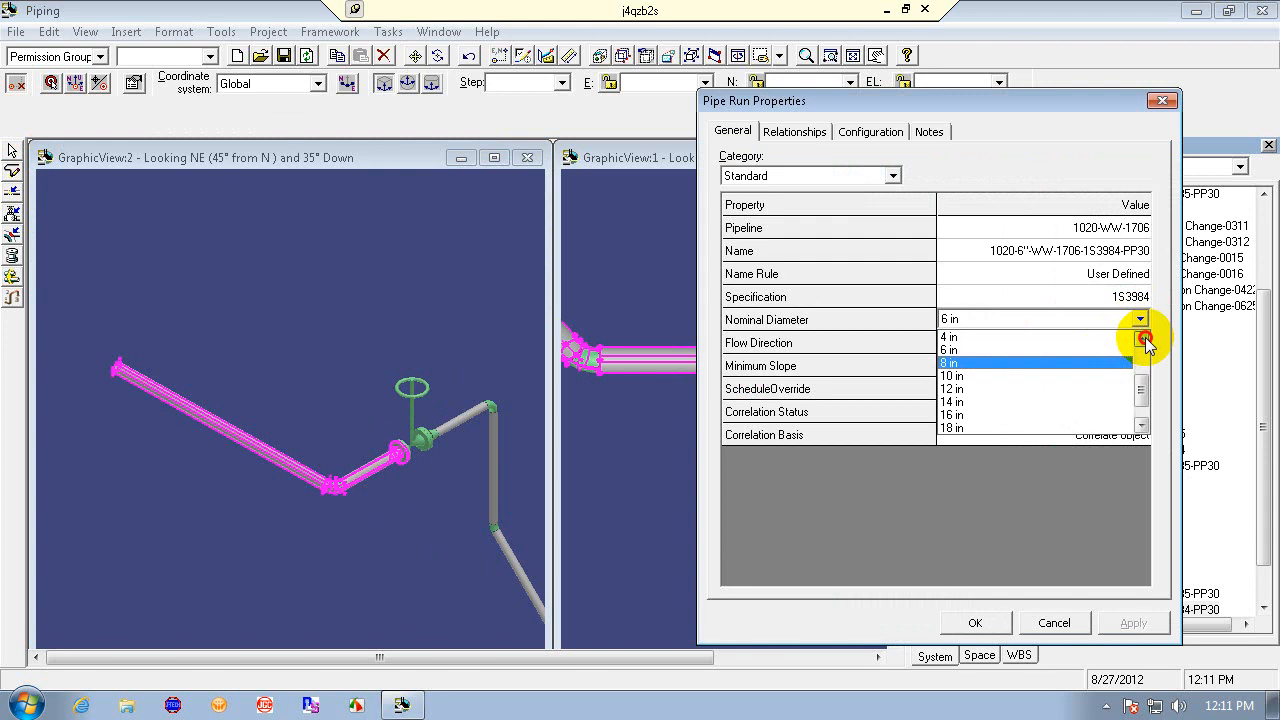
pyautogui.click(1145, 339)
pyautogui.click(1145, 339)
pyautogui.click(1115, 351)
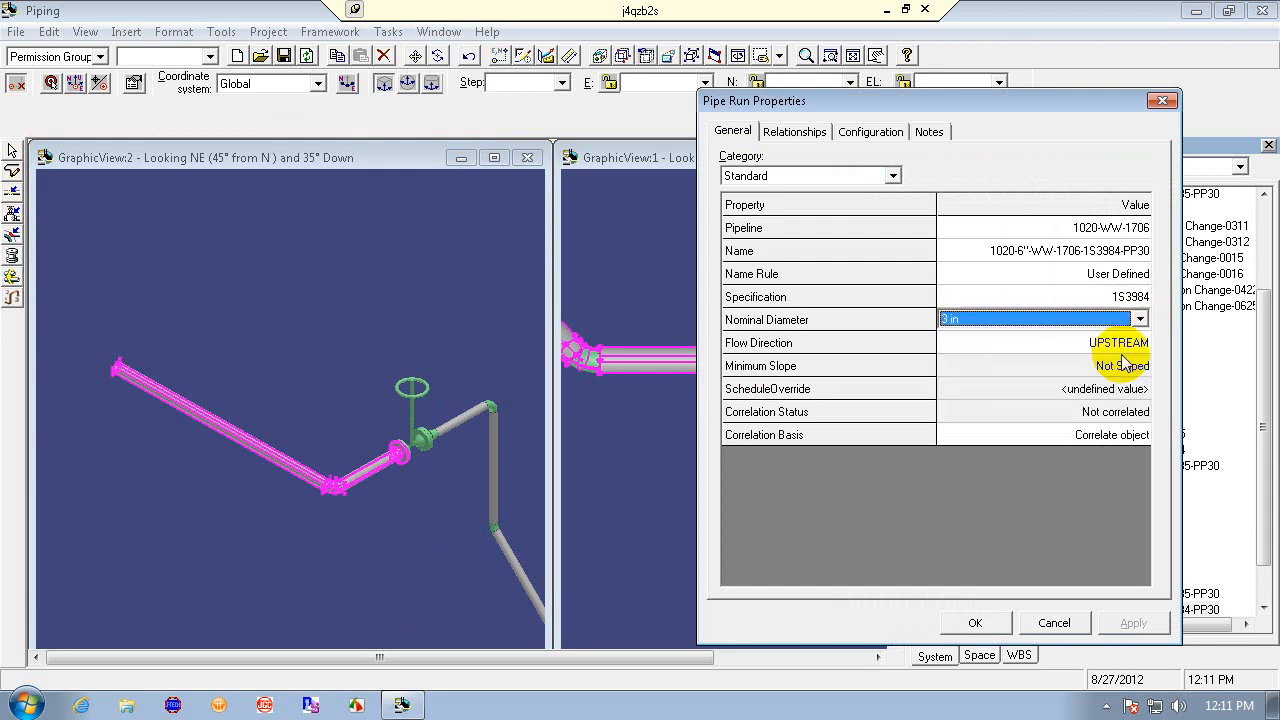
pyautogui.click(1140, 624)
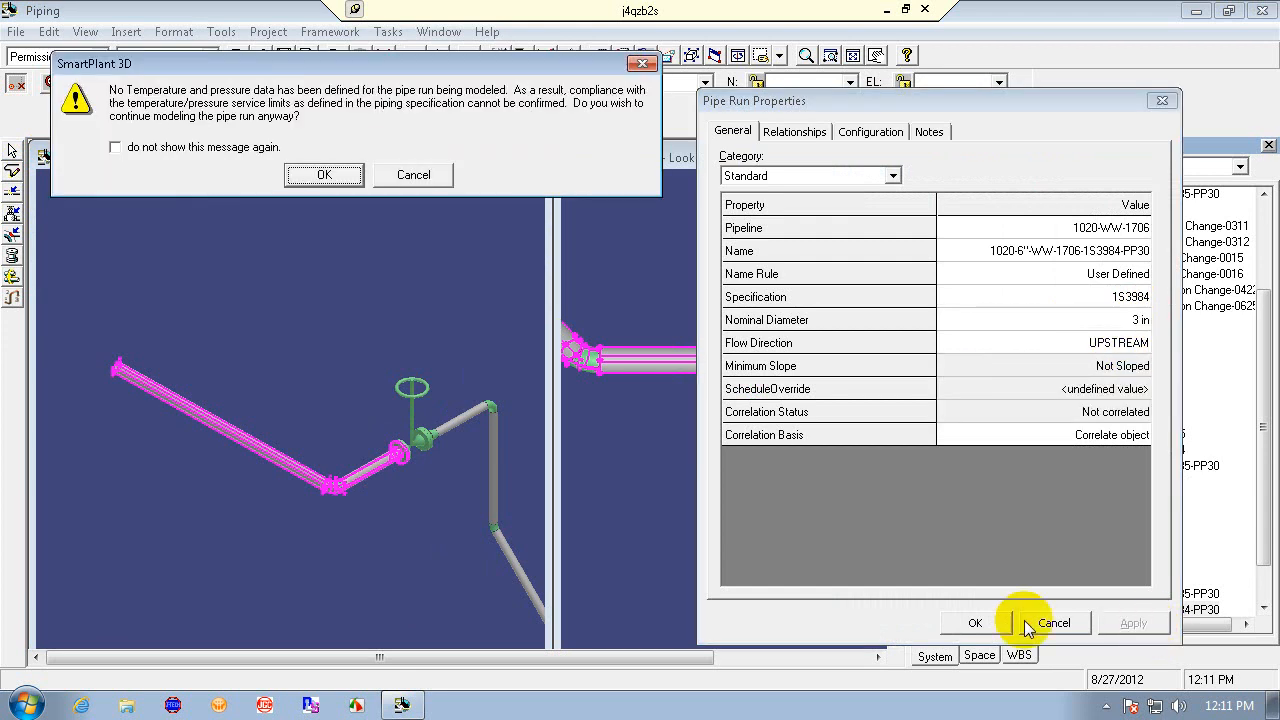
pyautogui.click(324, 174)
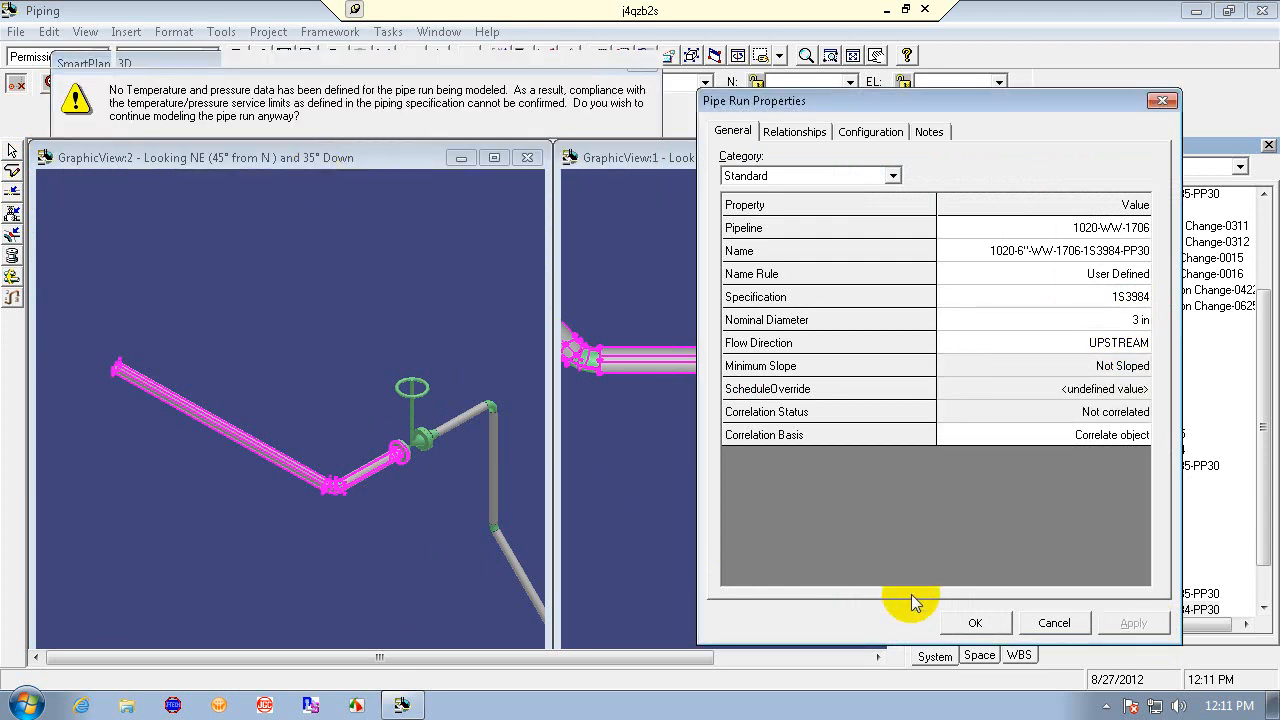
pyautogui.click(980, 623)
pyautogui.click(320, 171)
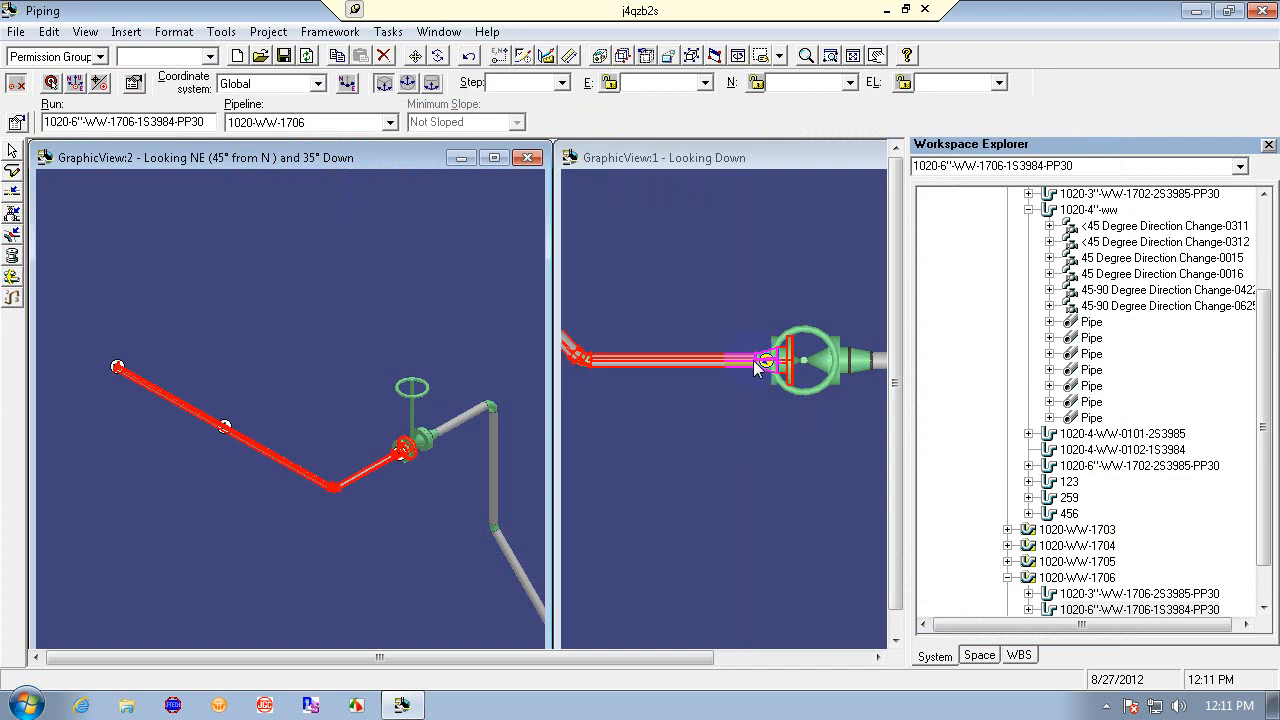
# - Switch the locate filter to Piping Features and delete the short pipe leg and elbow next to the valve
pyautogui.click(772, 353)
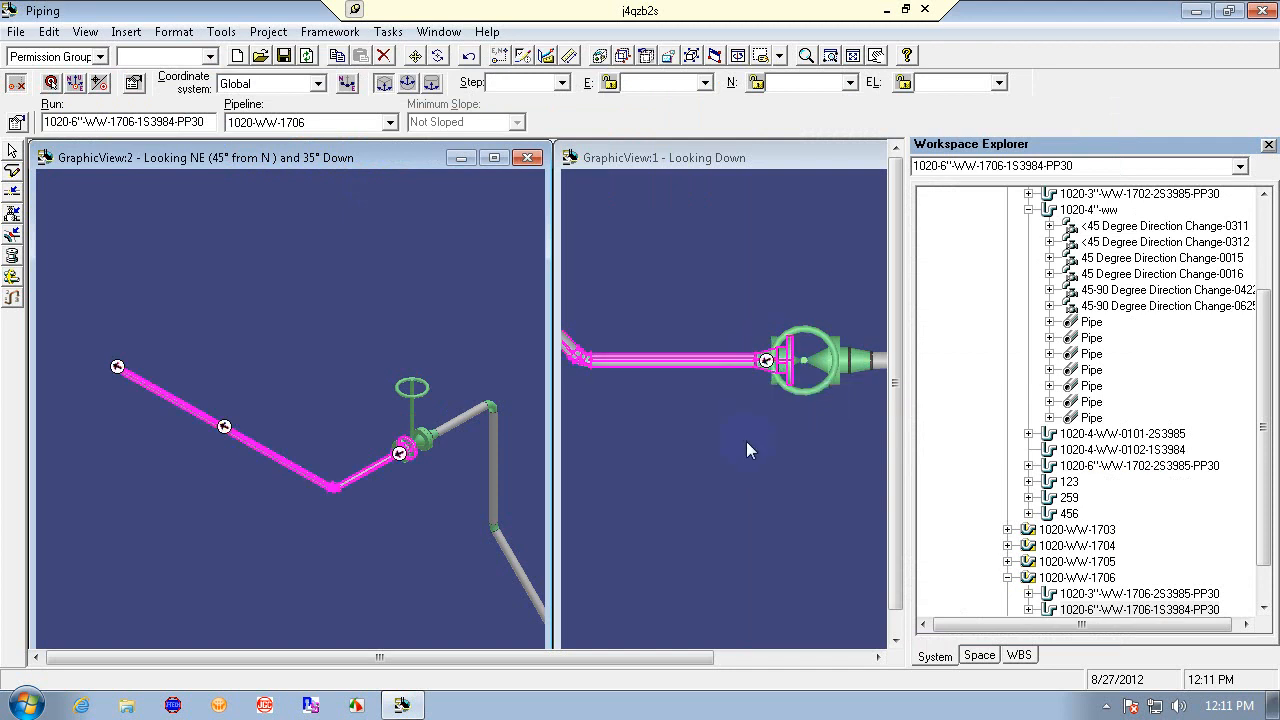
pyautogui.click(470, 58)
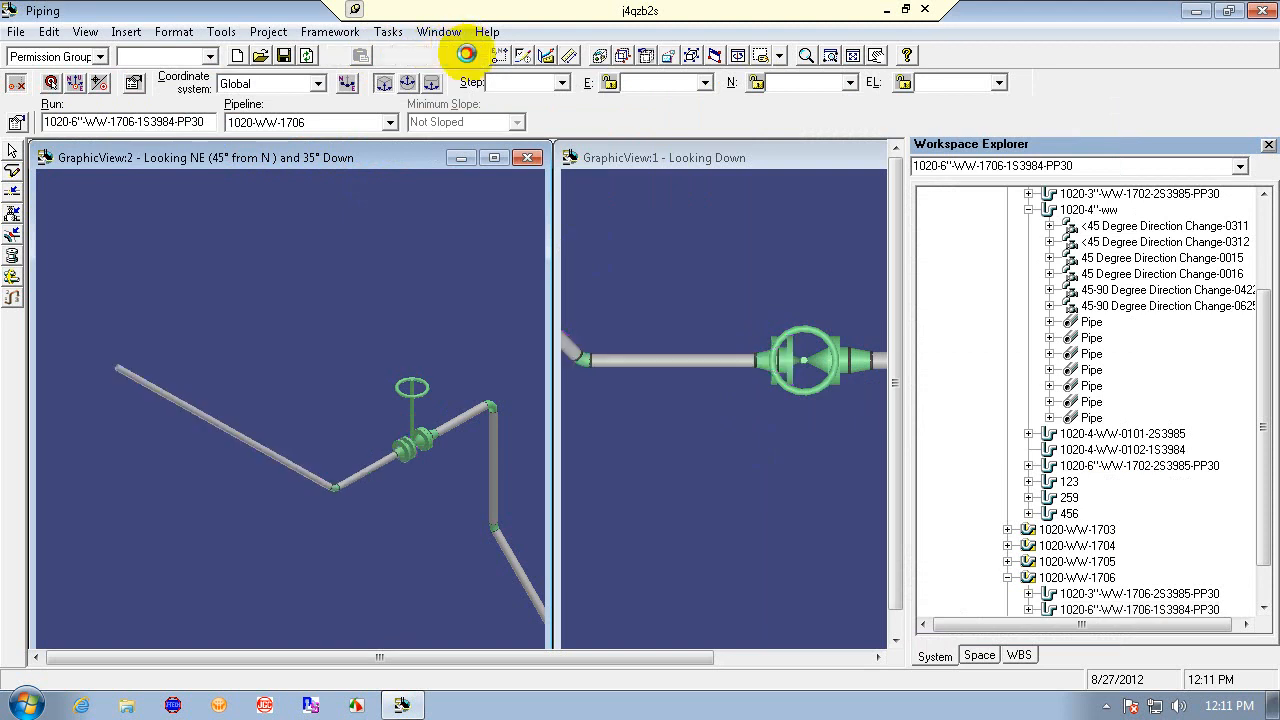
pyautogui.click(765, 365)
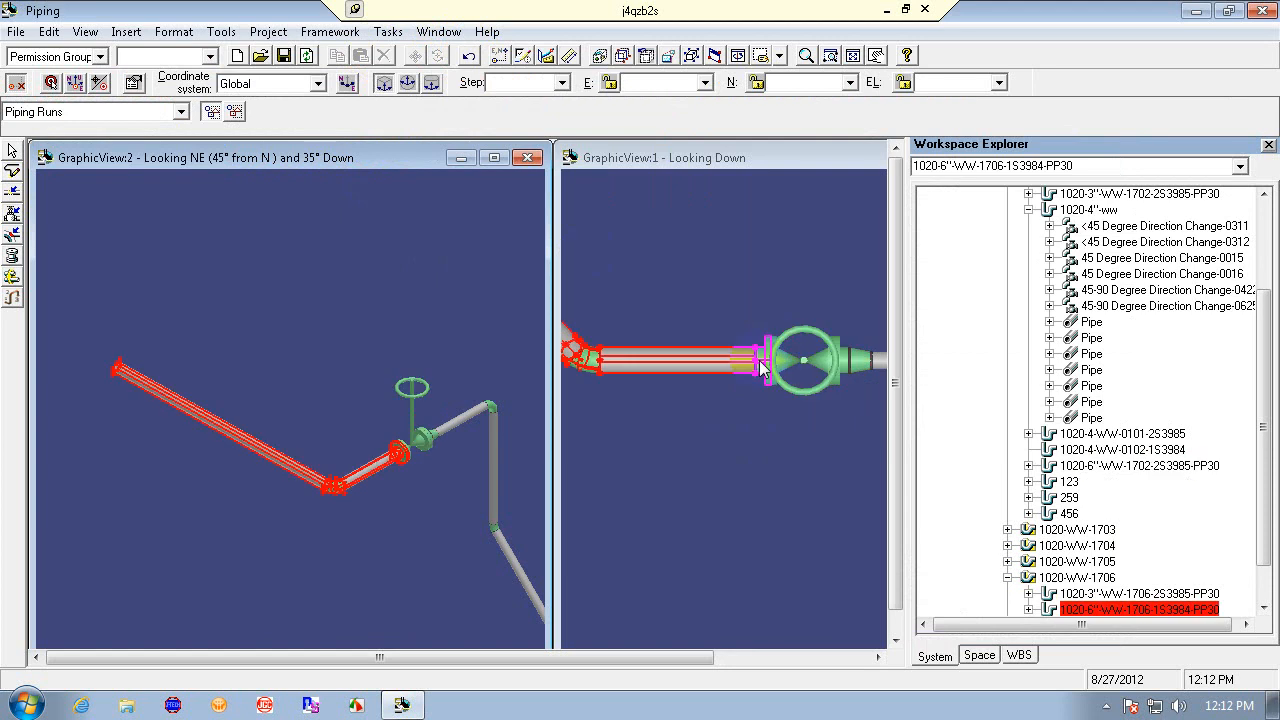
pyautogui.click(181, 112)
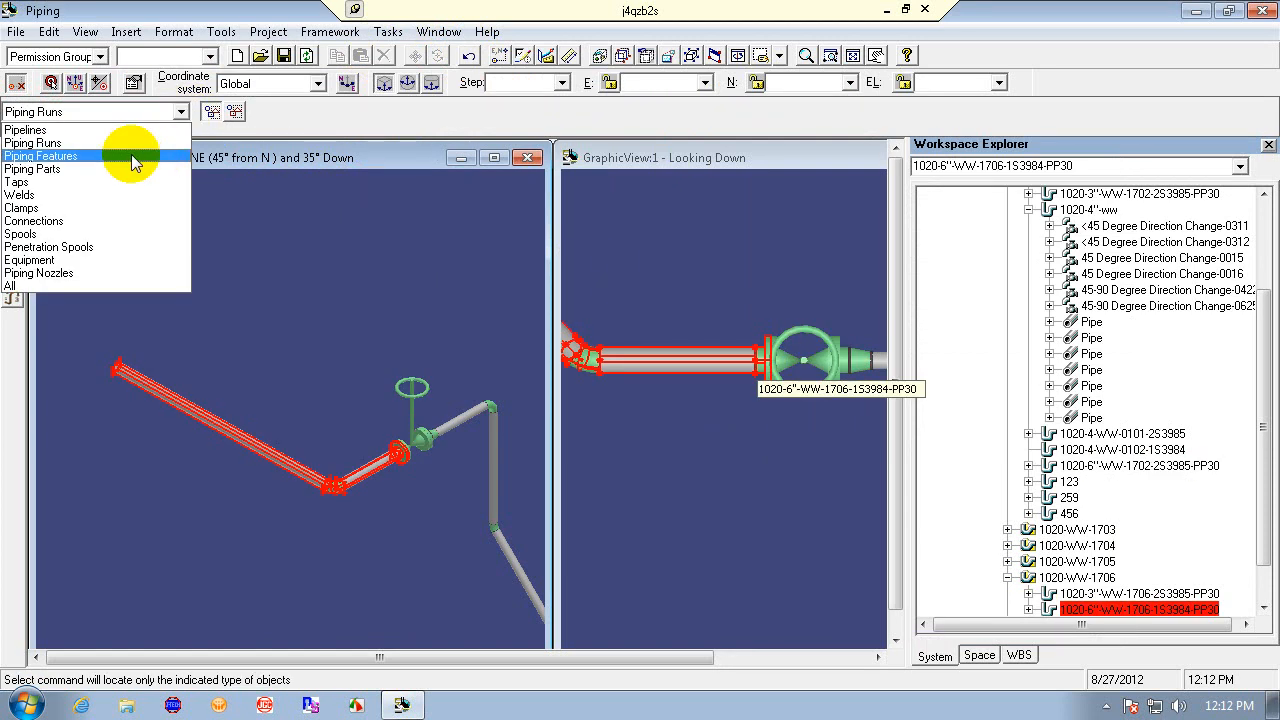
pyautogui.click(131, 157)
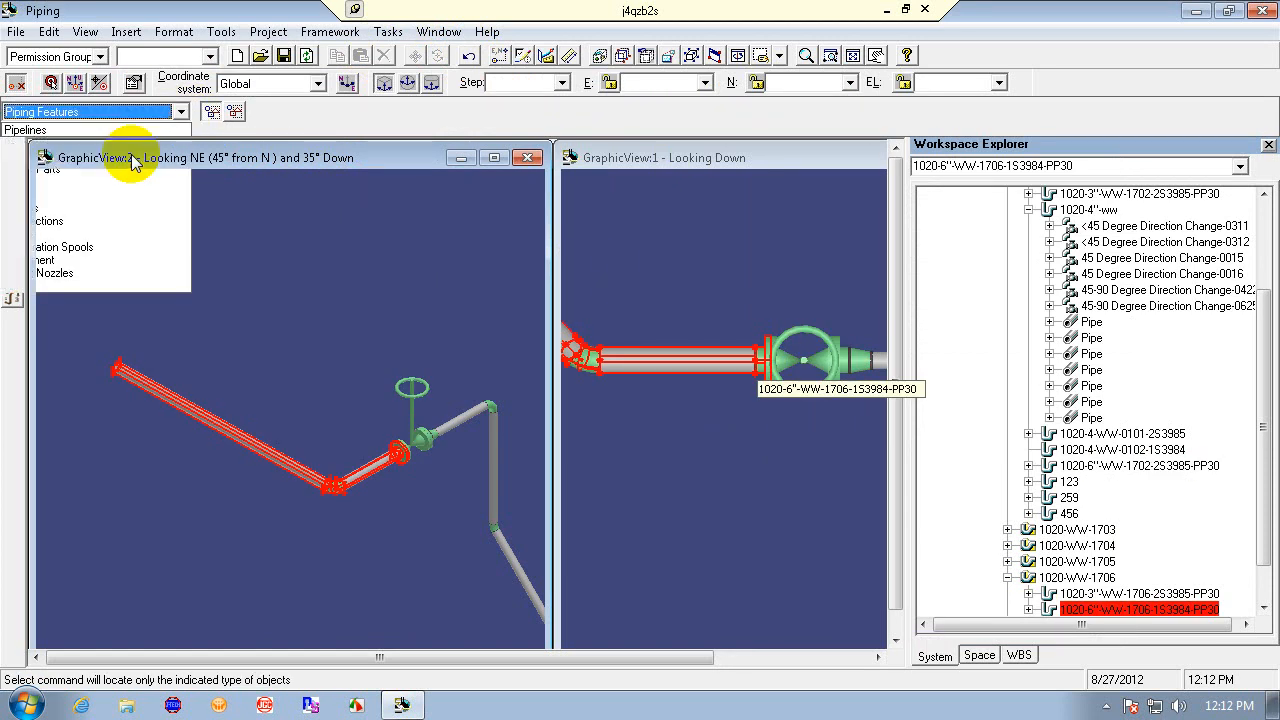
pyautogui.click(765, 365)
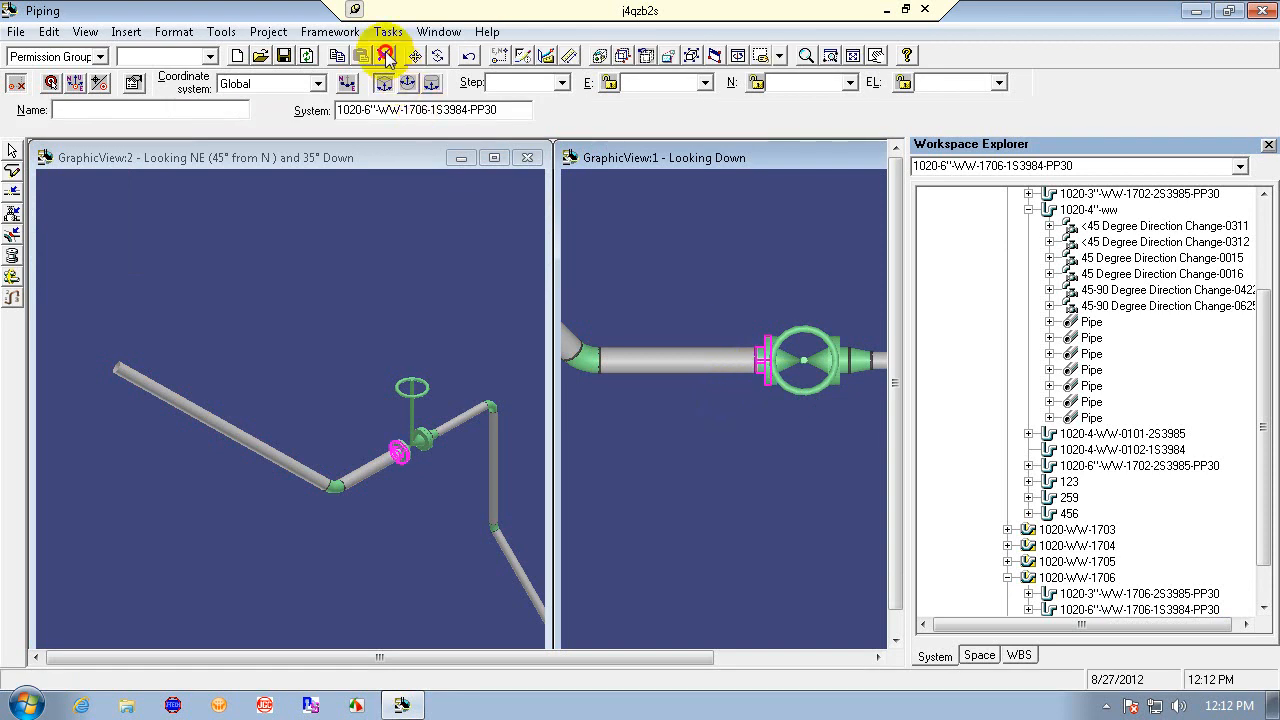
pyautogui.click(387, 57)
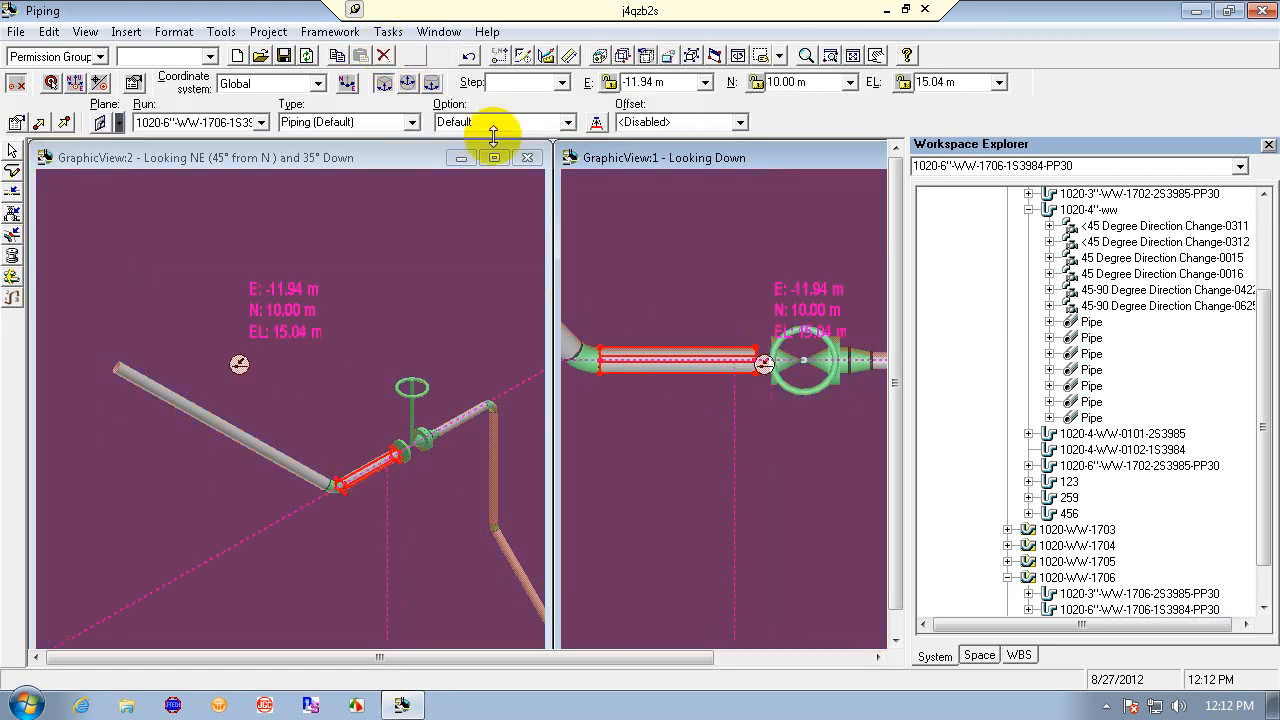
pyautogui.click(383, 55)
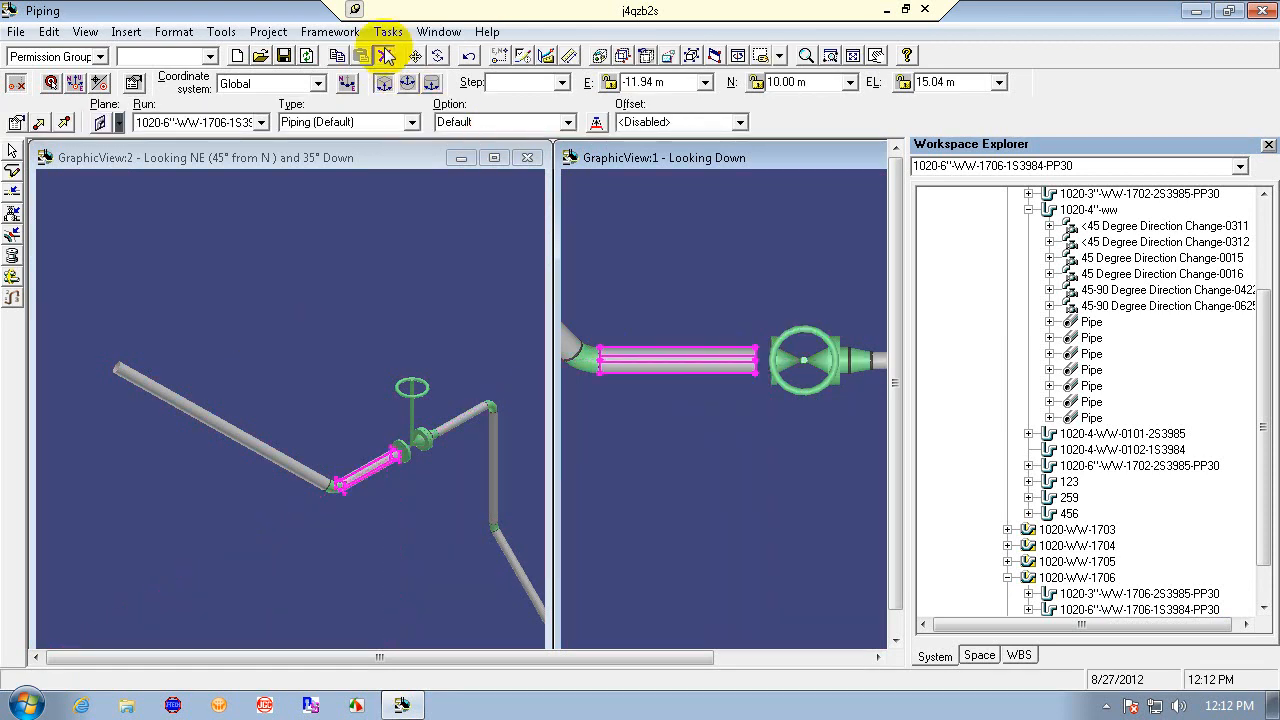
# - Set the long straight pipe feature's nominal diameter to 3 in and apply the change
pyautogui.click(234, 437)
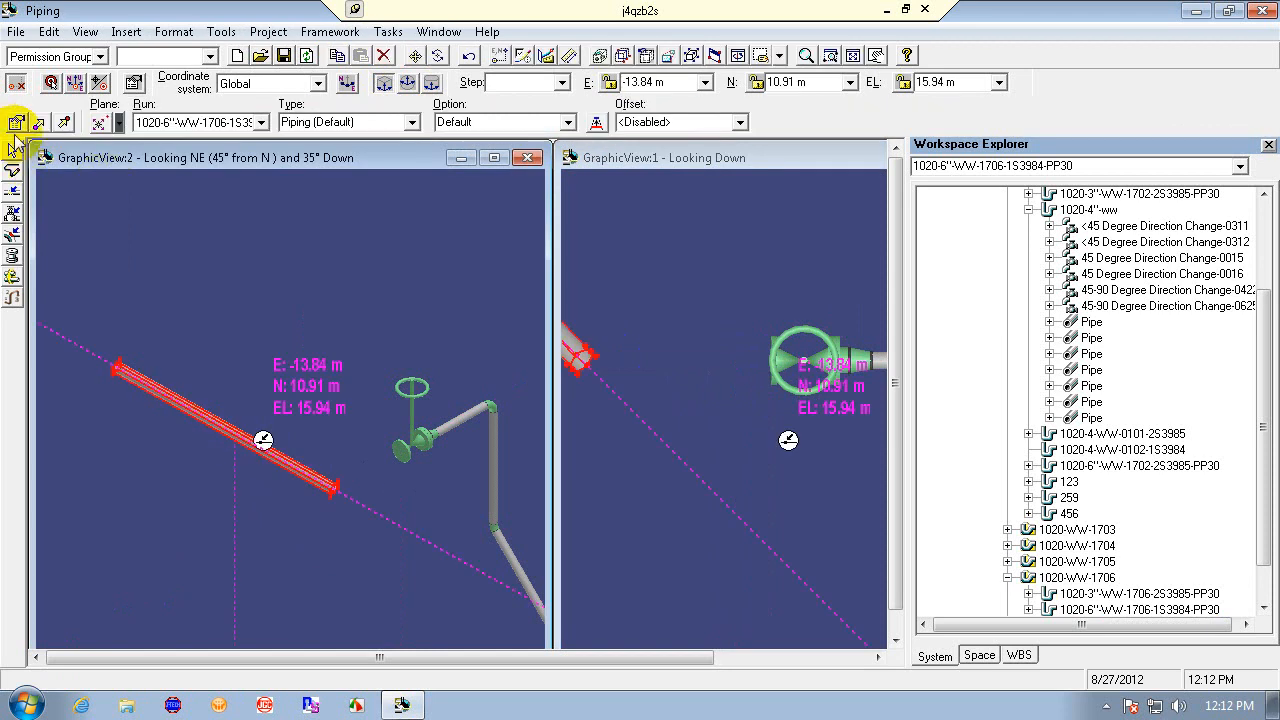
pyautogui.click(17, 122)
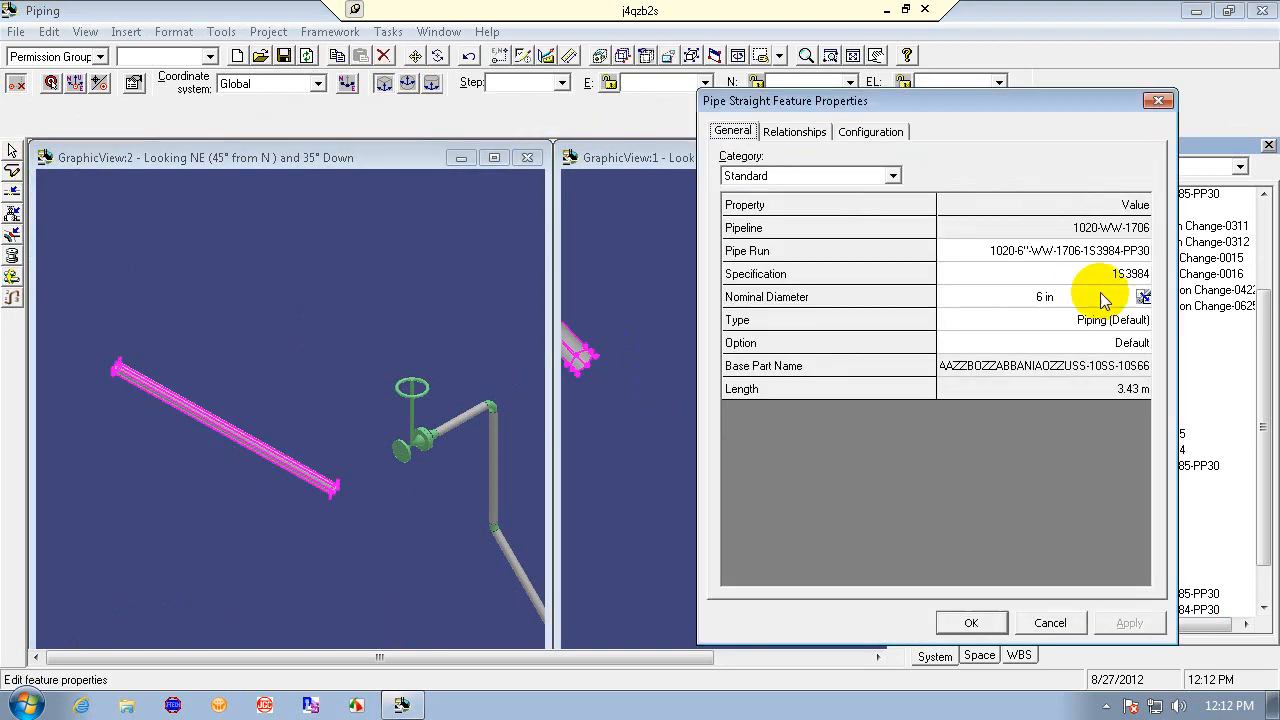
pyautogui.click(1143, 297)
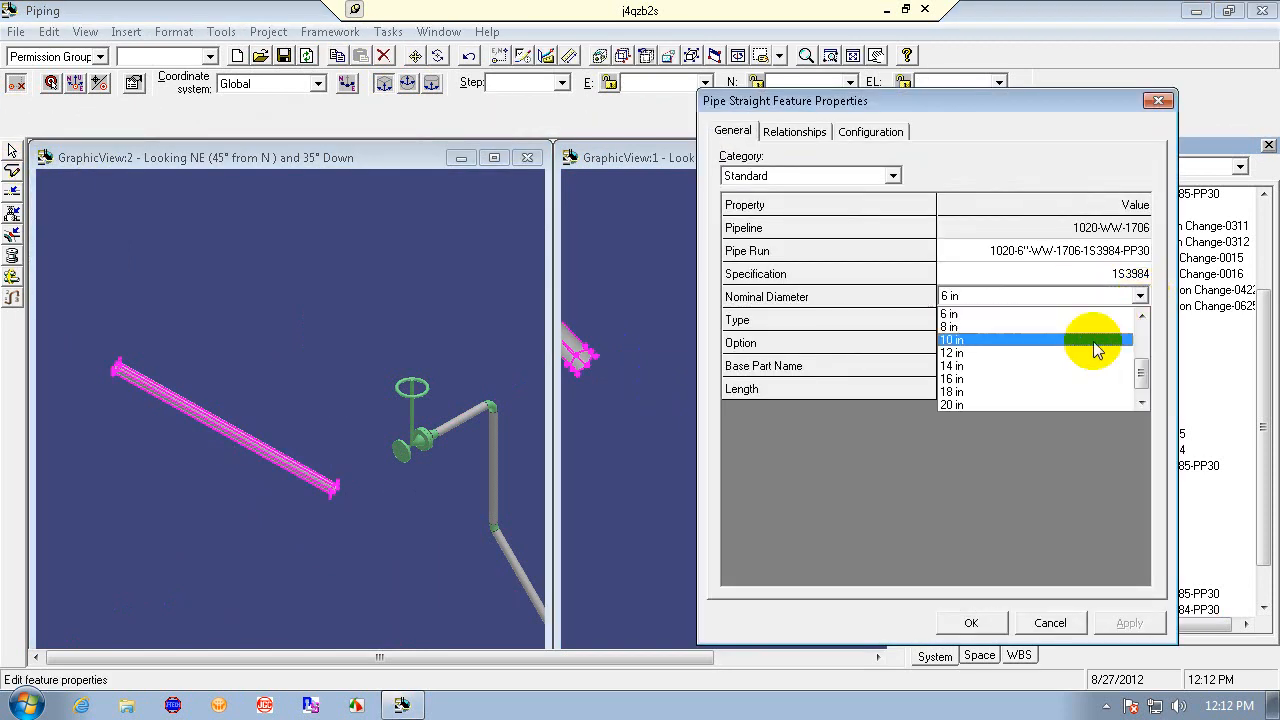
pyautogui.click(1141, 315)
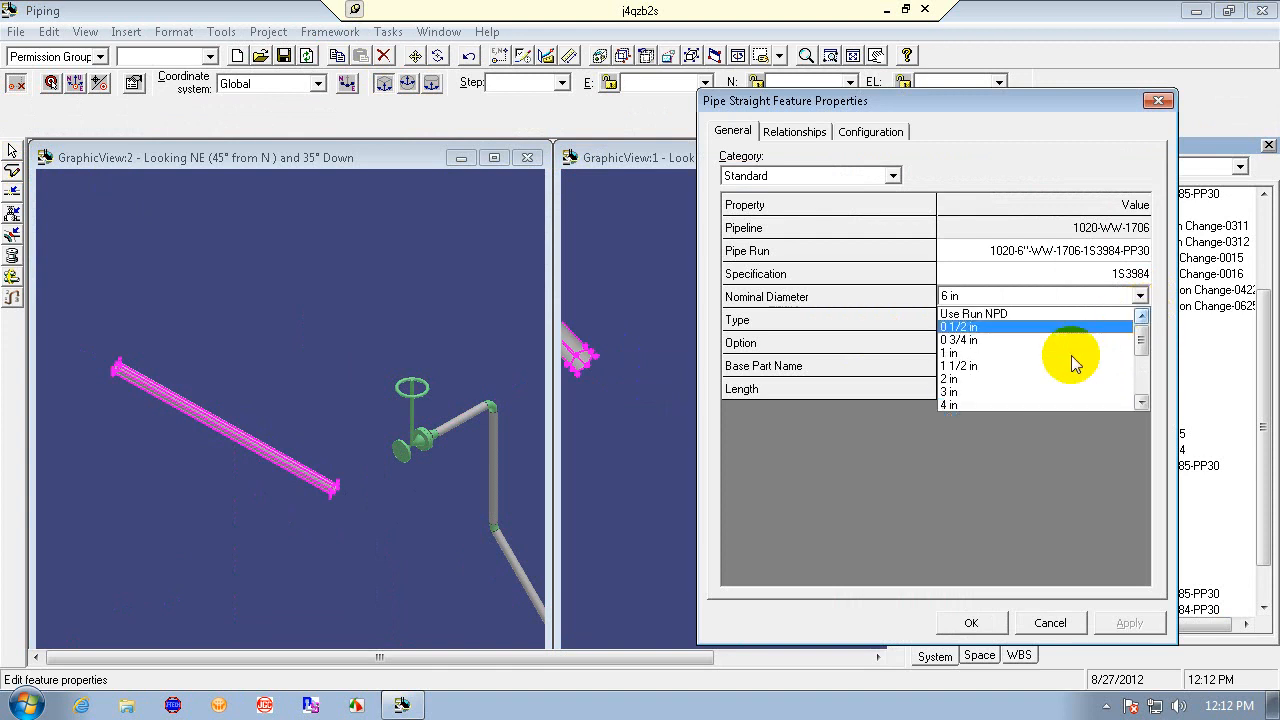
pyautogui.click(1056, 391)
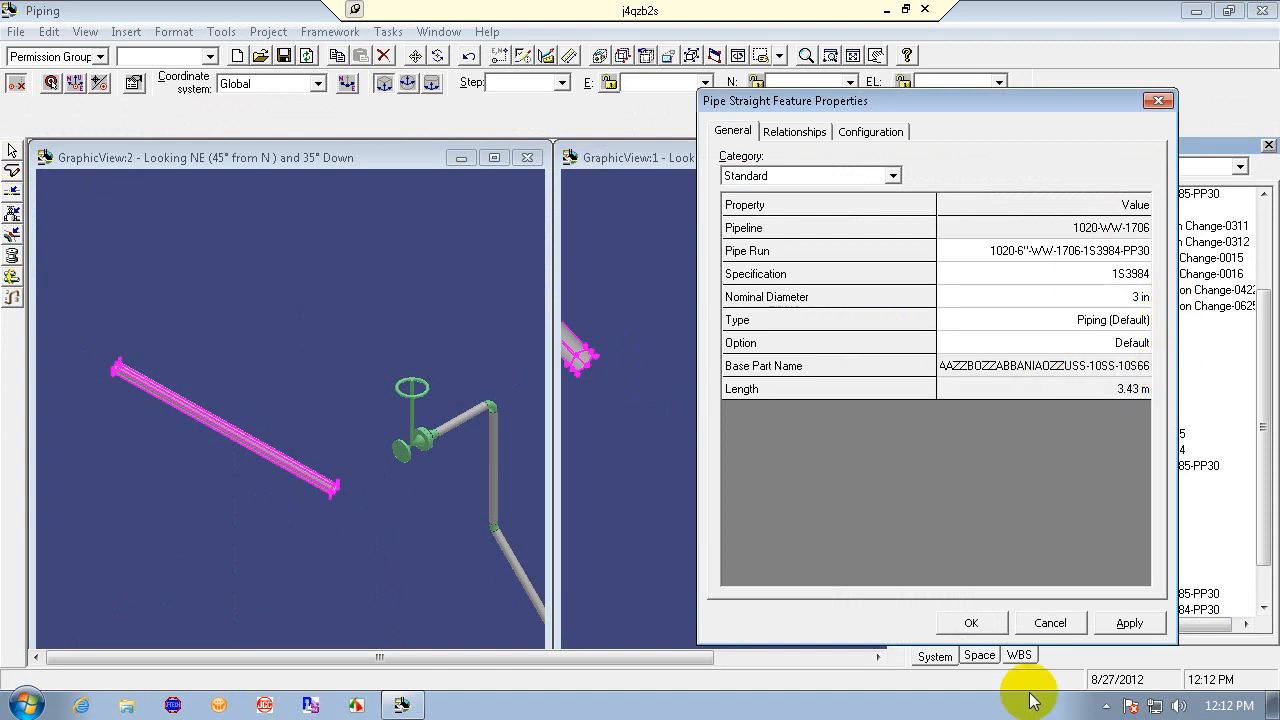
pyautogui.click(1129, 623)
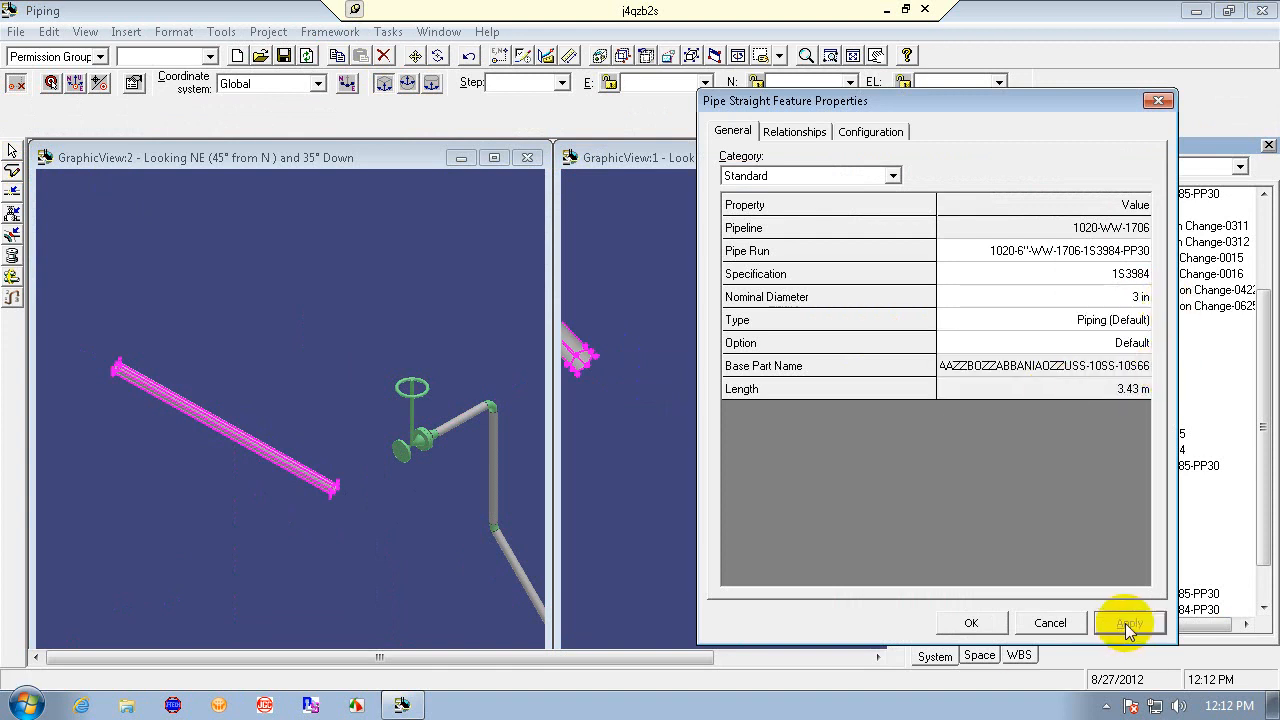
pyautogui.click(968, 623)
# - Route a pipe from the long leg's open end to the valve, then undo the routing
pyautogui.click(637, 489)
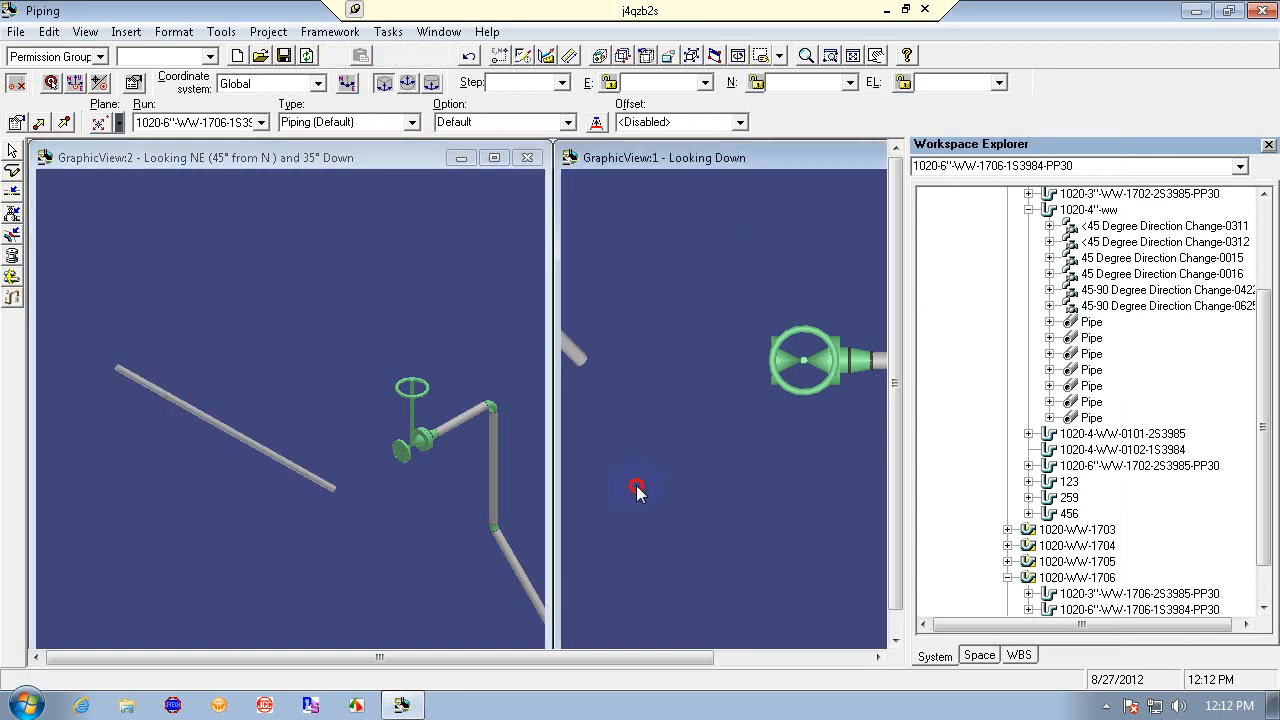
pyautogui.click(12, 170)
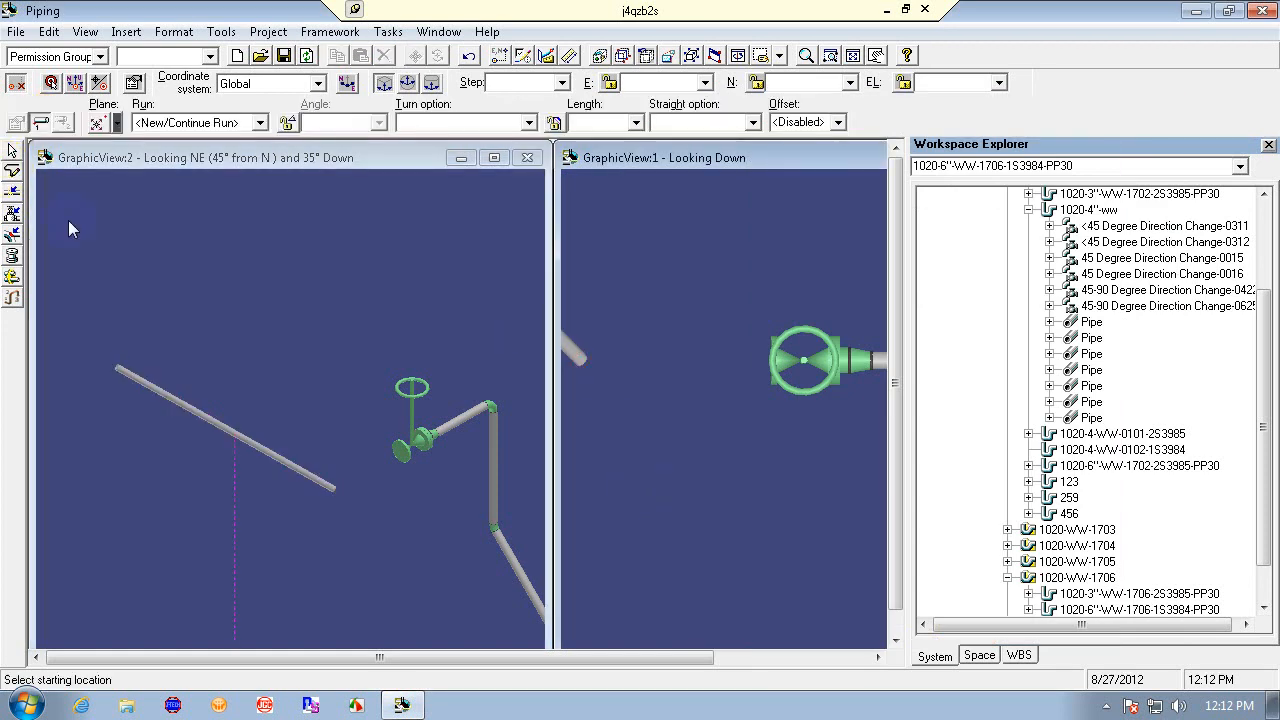
pyautogui.click(336, 489)
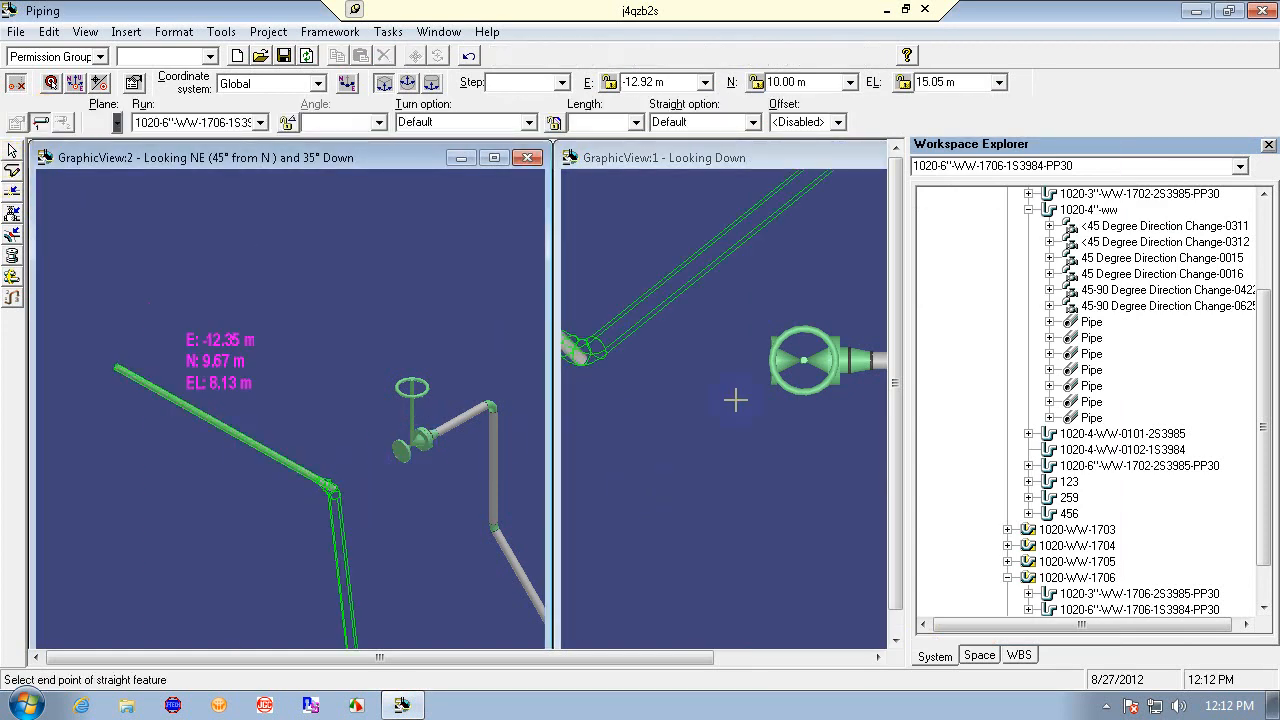
pyautogui.click(431, 455)
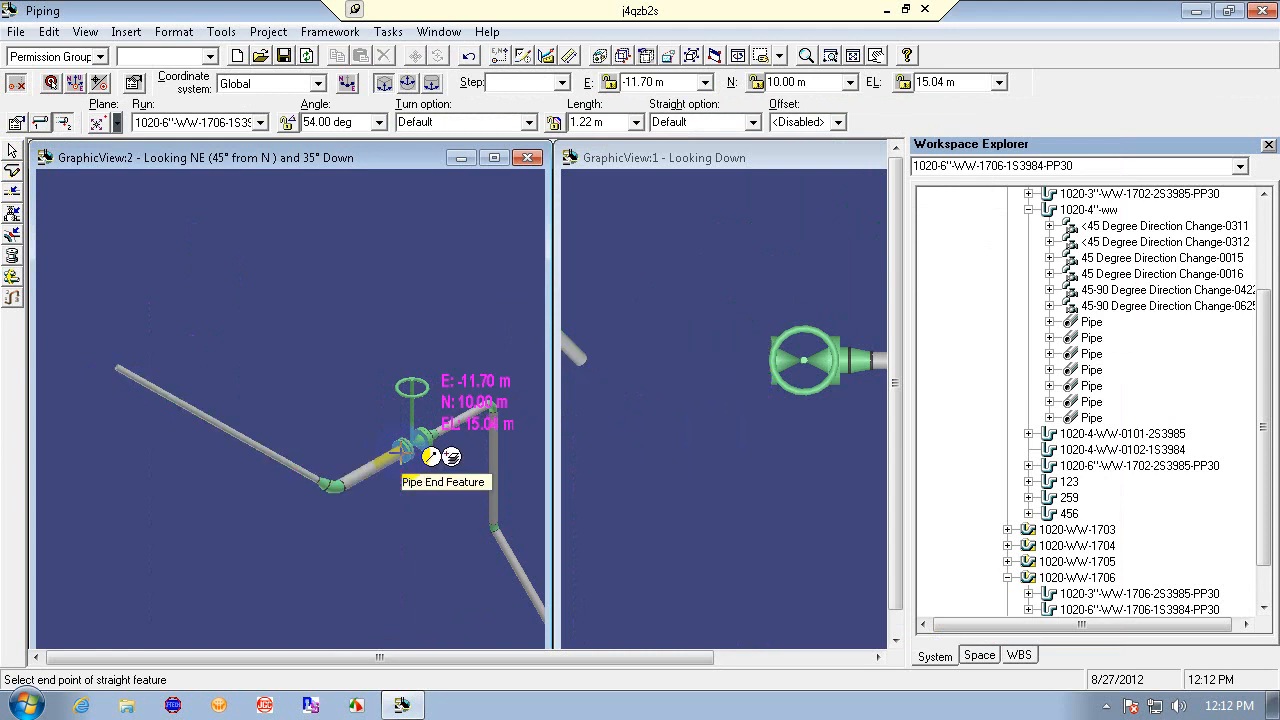
pyautogui.click(775, 362)
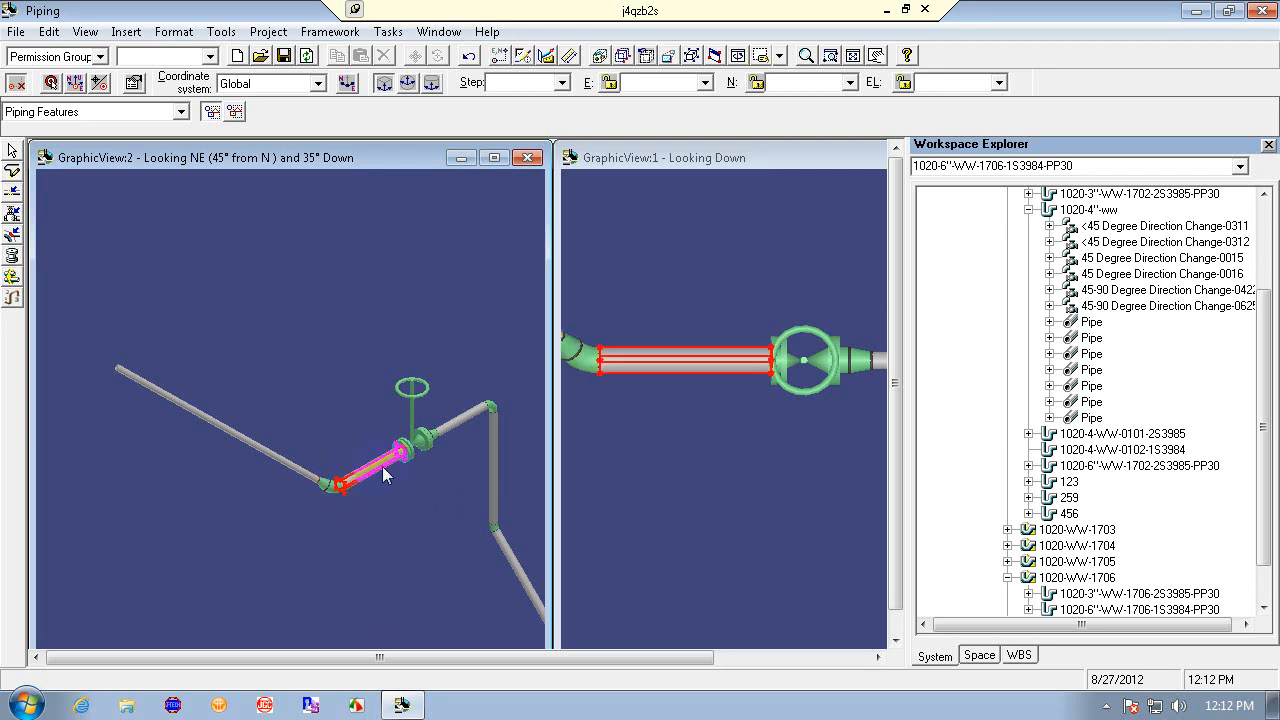
pyautogui.click(470, 58)
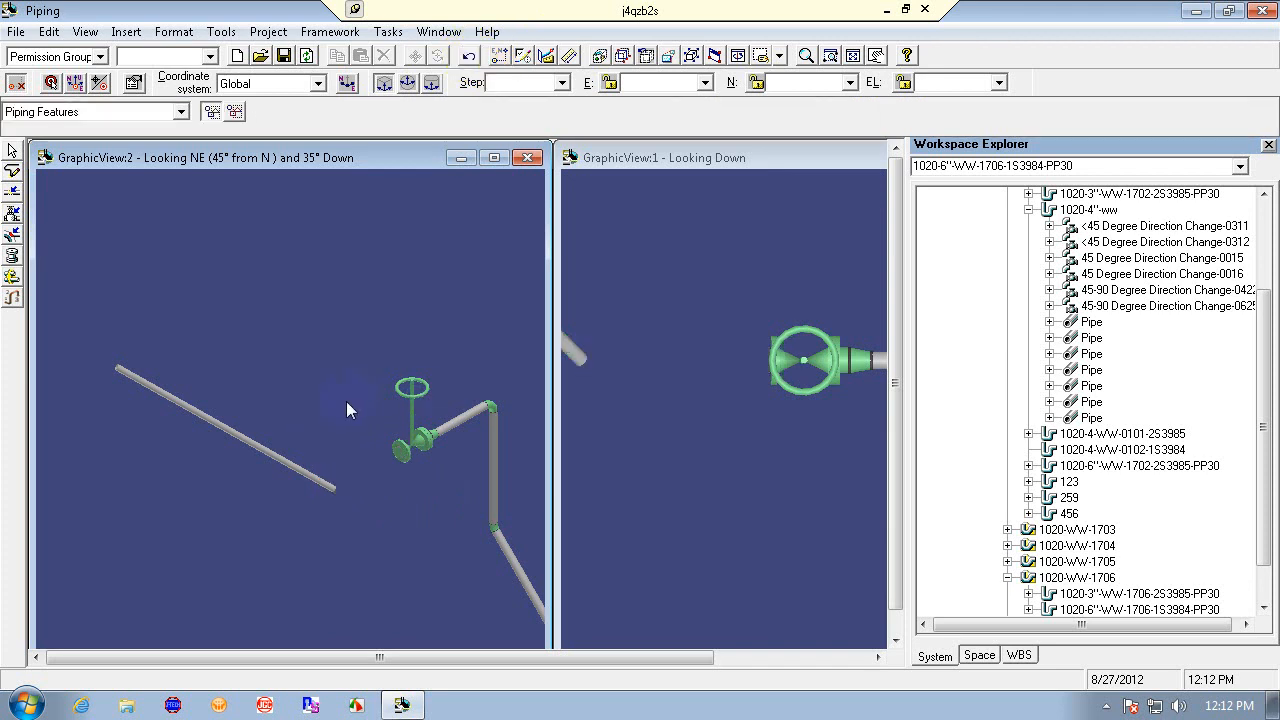
pyautogui.click(12, 166)
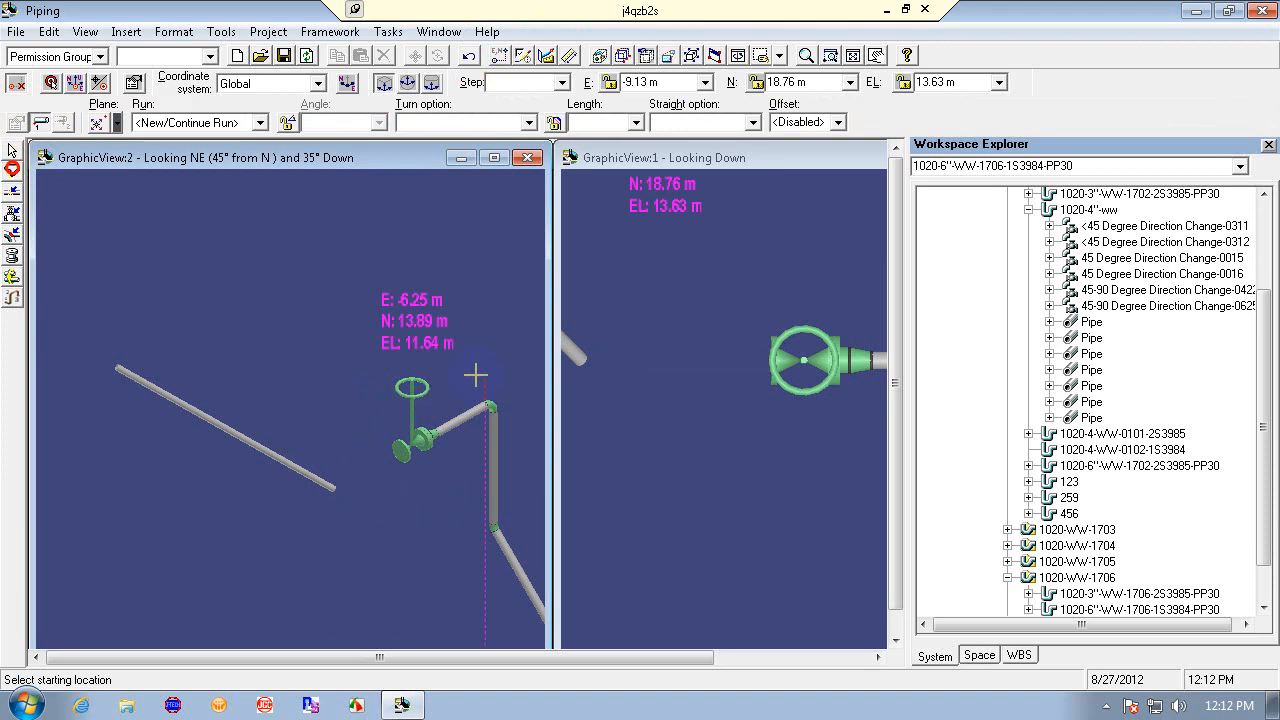
pyautogui.click(400, 452)
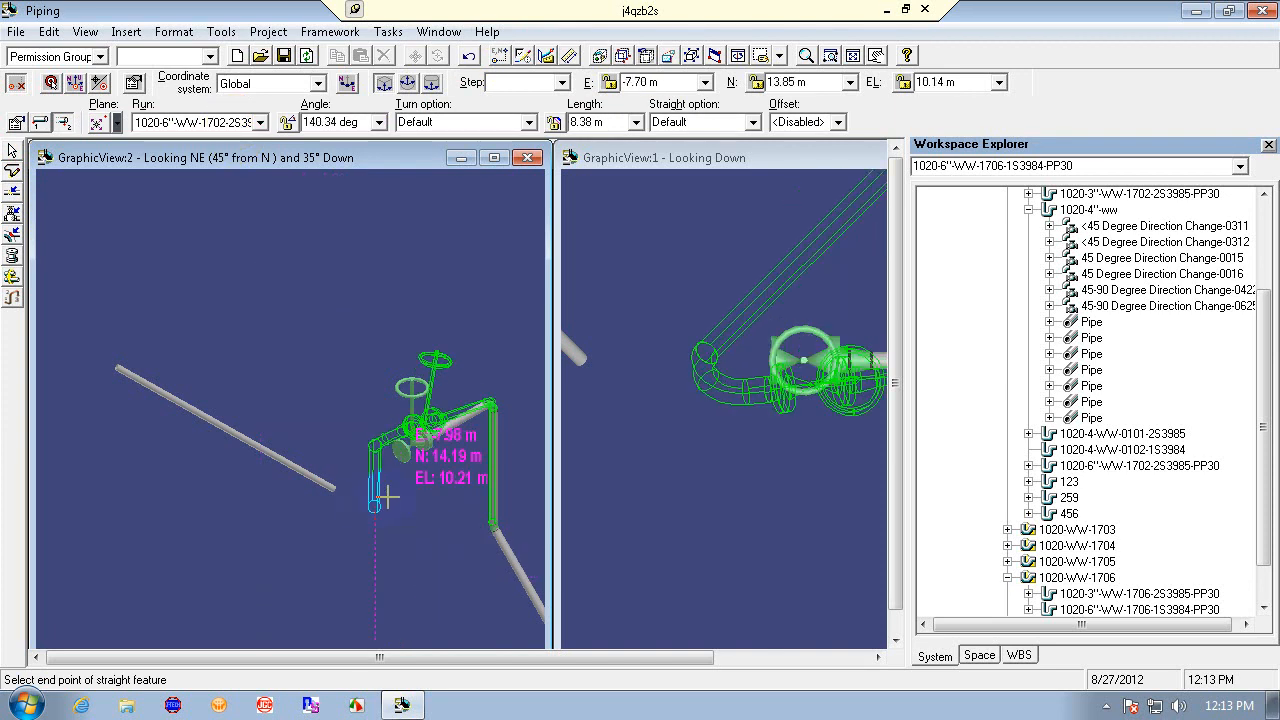
pyautogui.press('Escape')
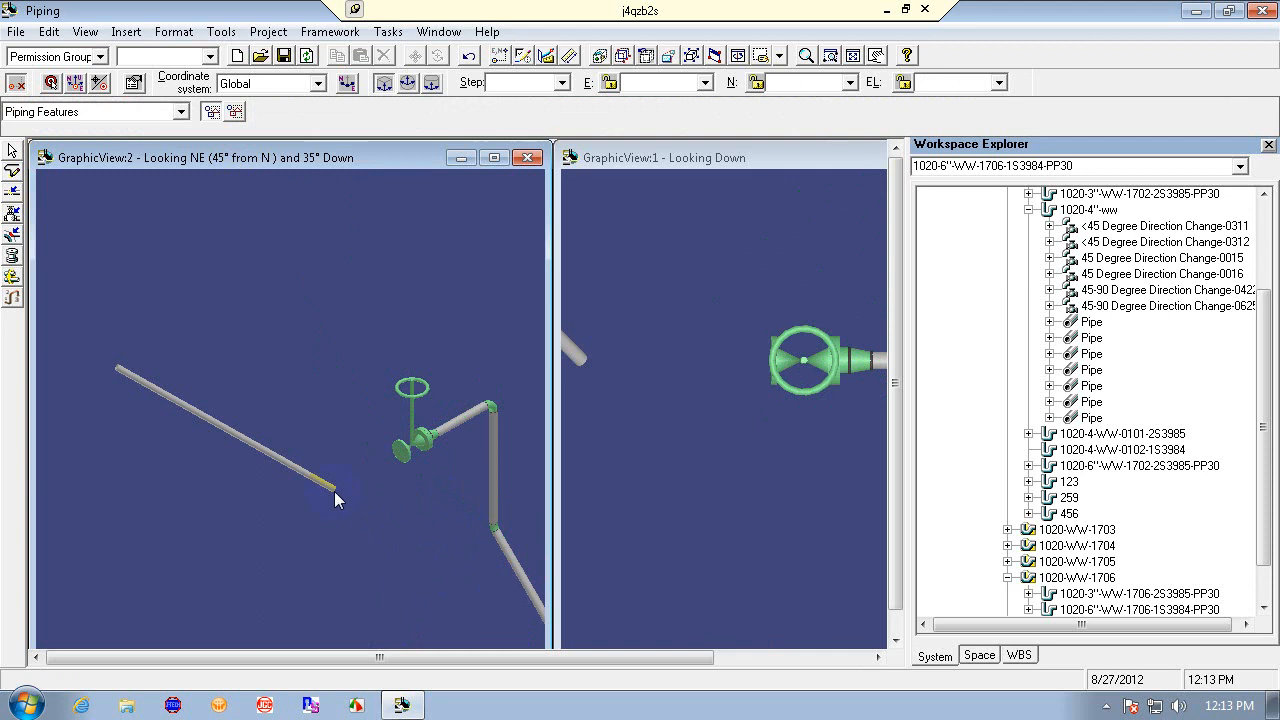
# - Route a connecting pipe with an elbow from the long leg's open end to the valve's inlet
pyautogui.click(12, 151)
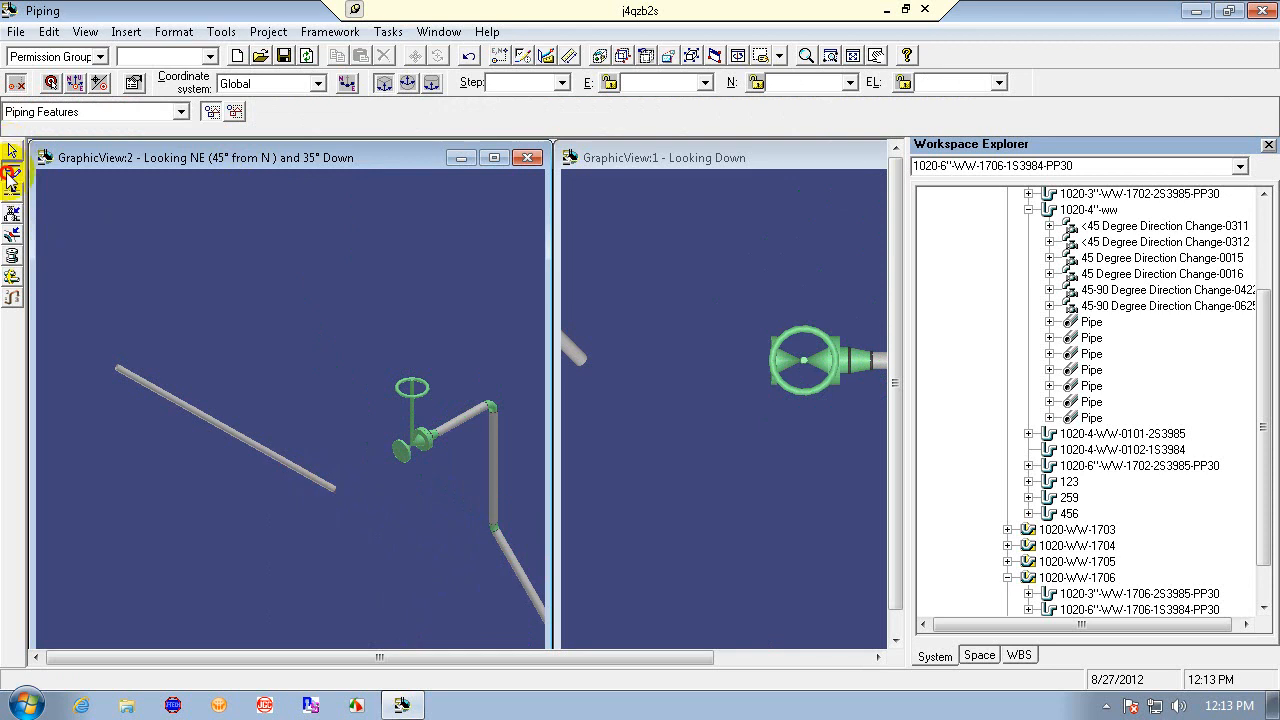
pyautogui.click(12, 168)
pyautogui.click(334, 490)
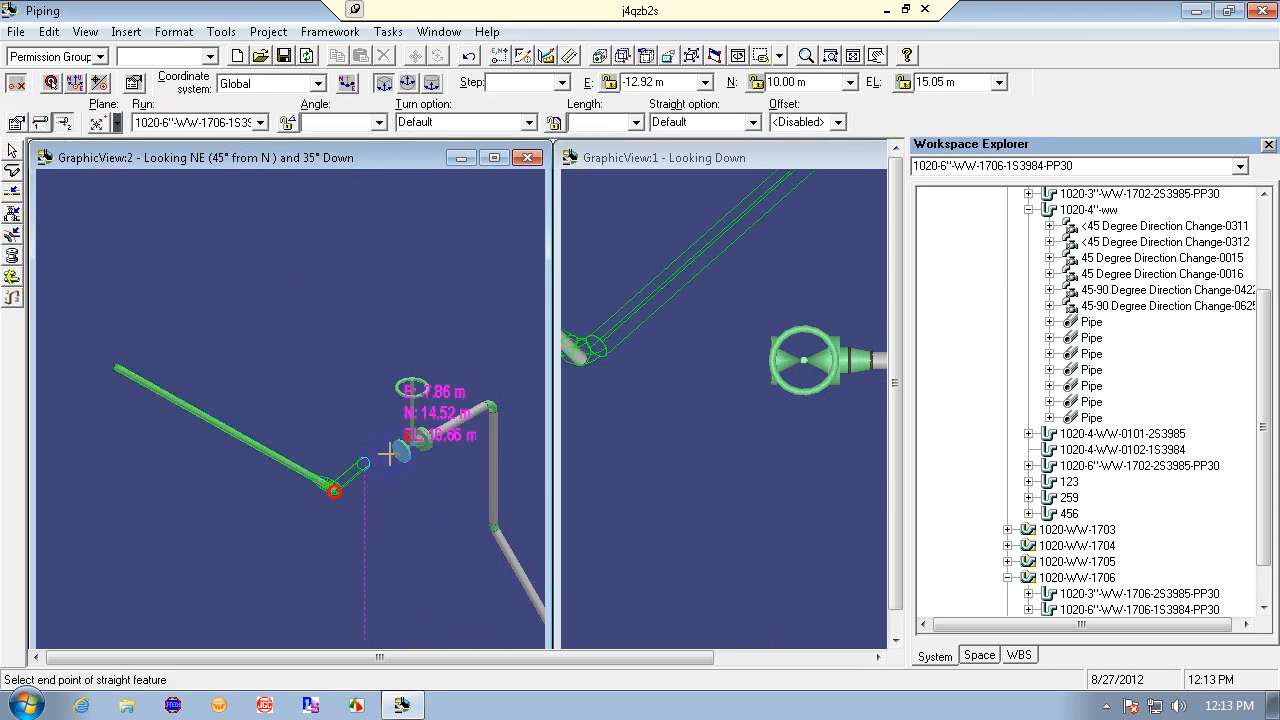
pyautogui.click(430, 454)
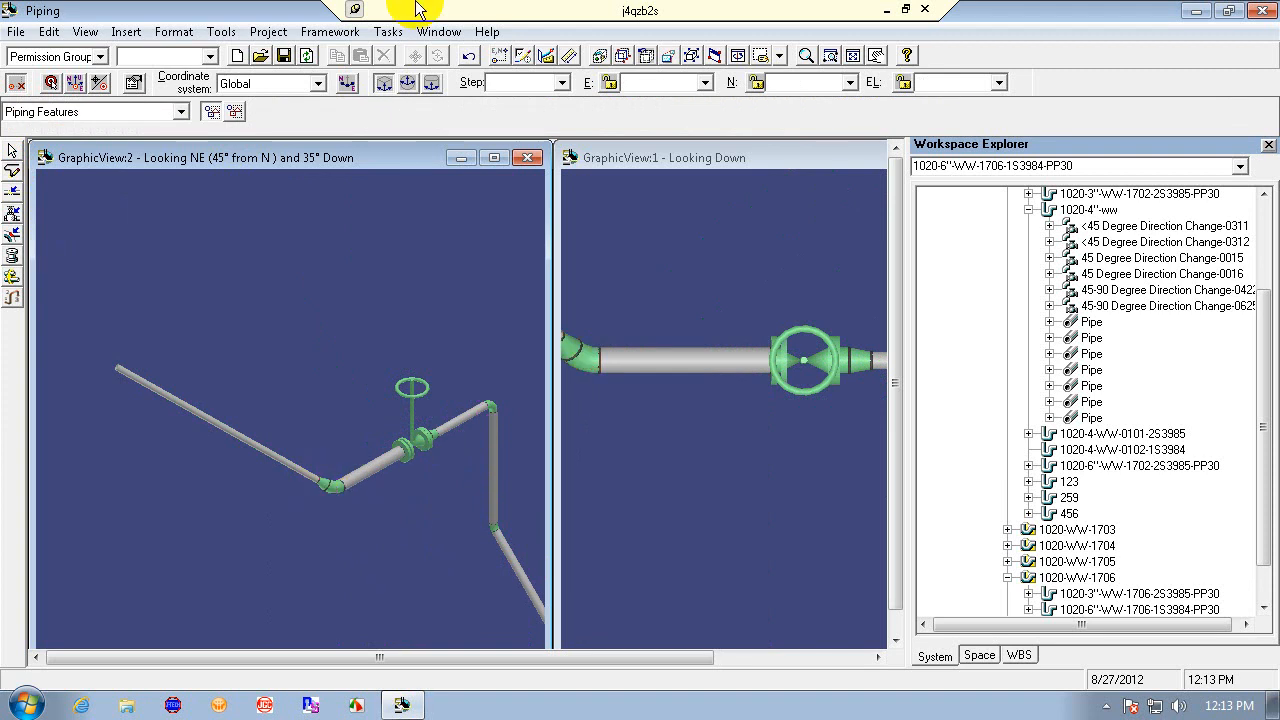
pyautogui.click(469, 57)
pyautogui.click(469, 58)
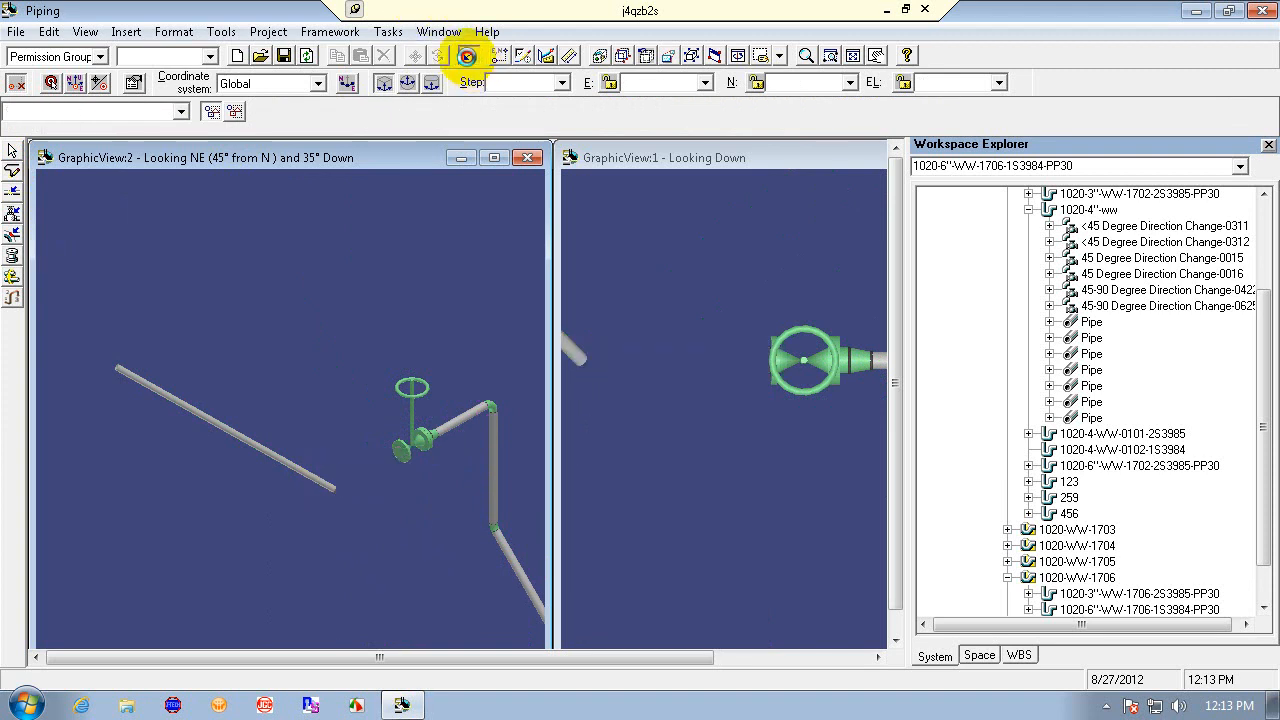
pyautogui.click(467, 57)
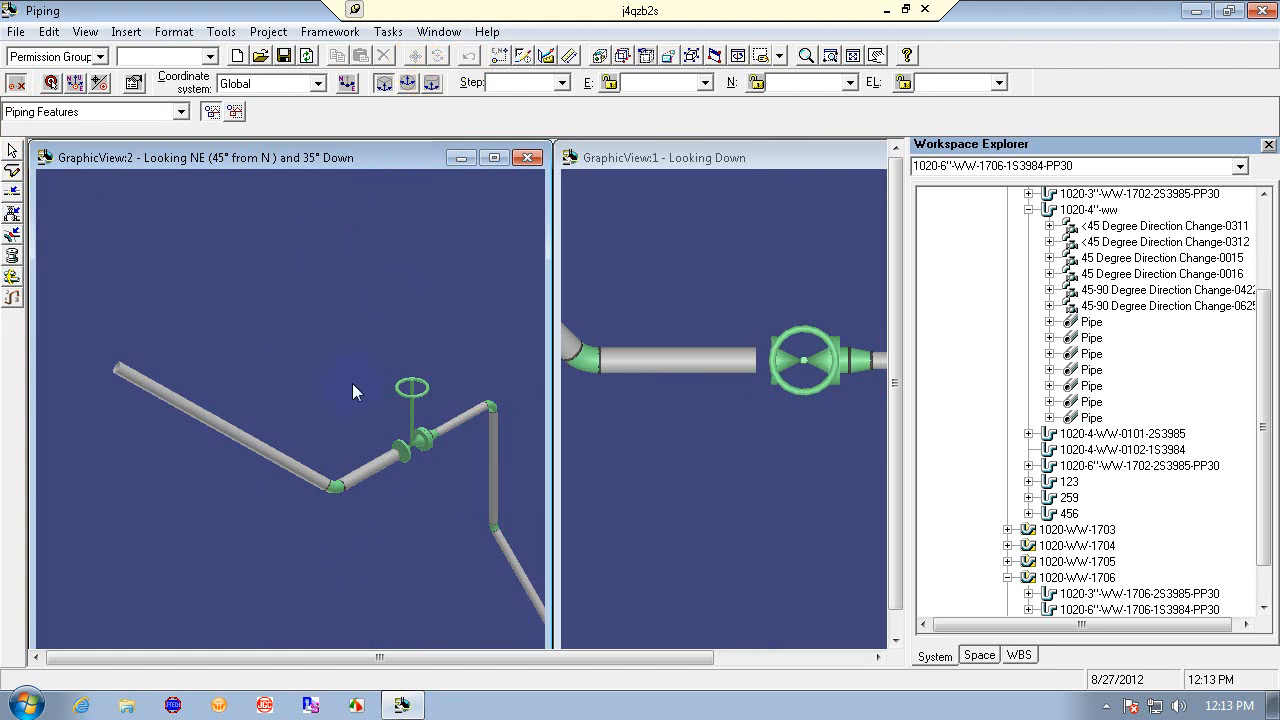
# - Delete the new connecting pipe segment and elbow, then undo the deletion
pyautogui.click(329, 360)
pyautogui.click(403, 459)
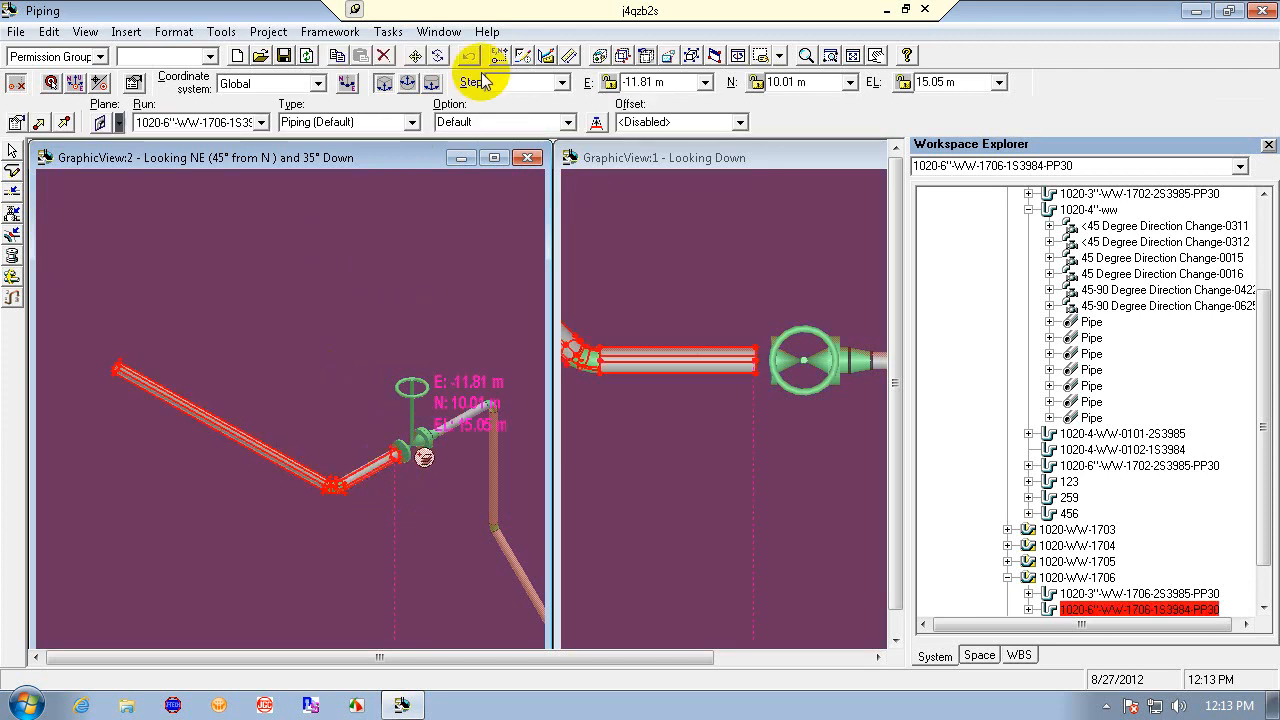
pyautogui.click(385, 56)
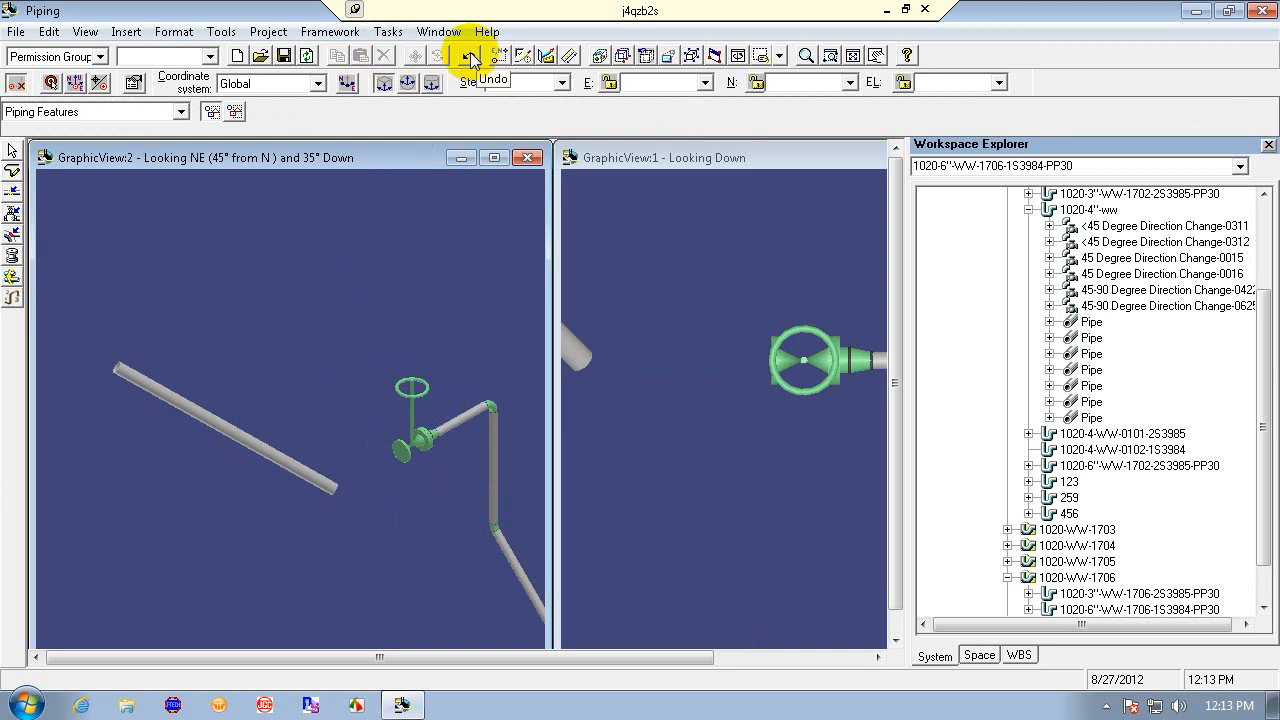
pyautogui.click(469, 57)
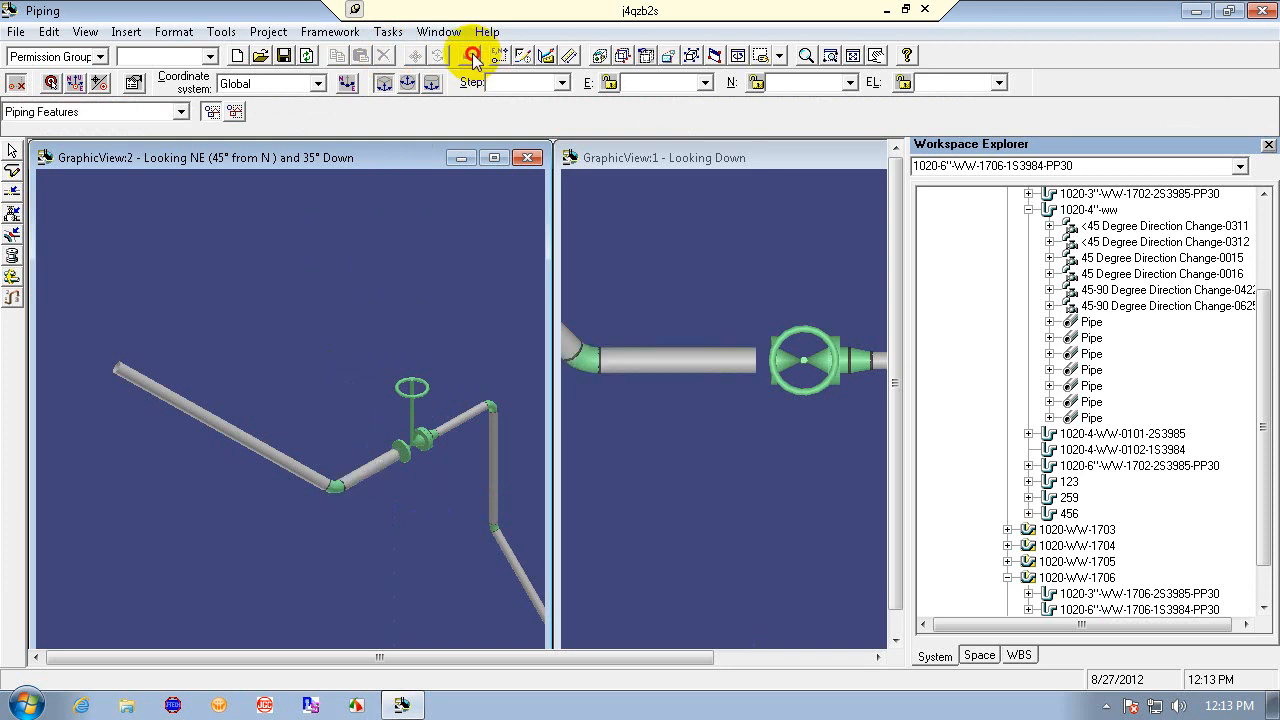
pyautogui.click(388, 32)
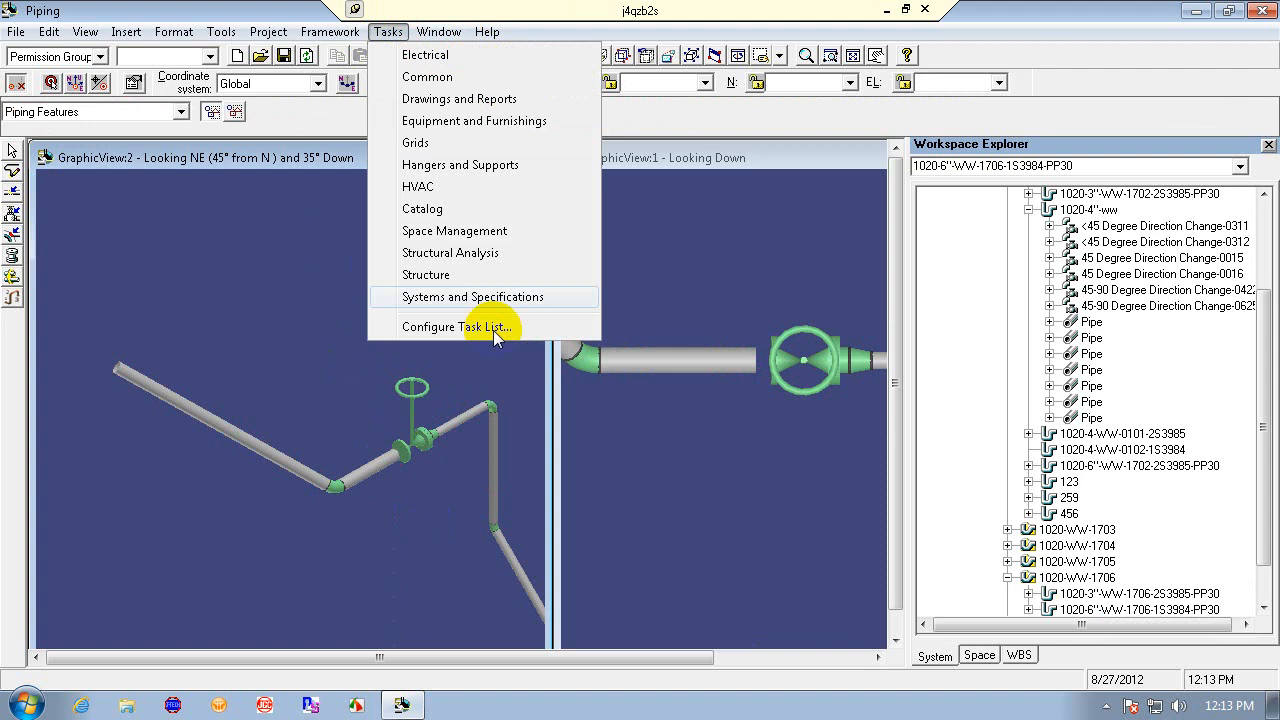
pyautogui.click(228, 32)
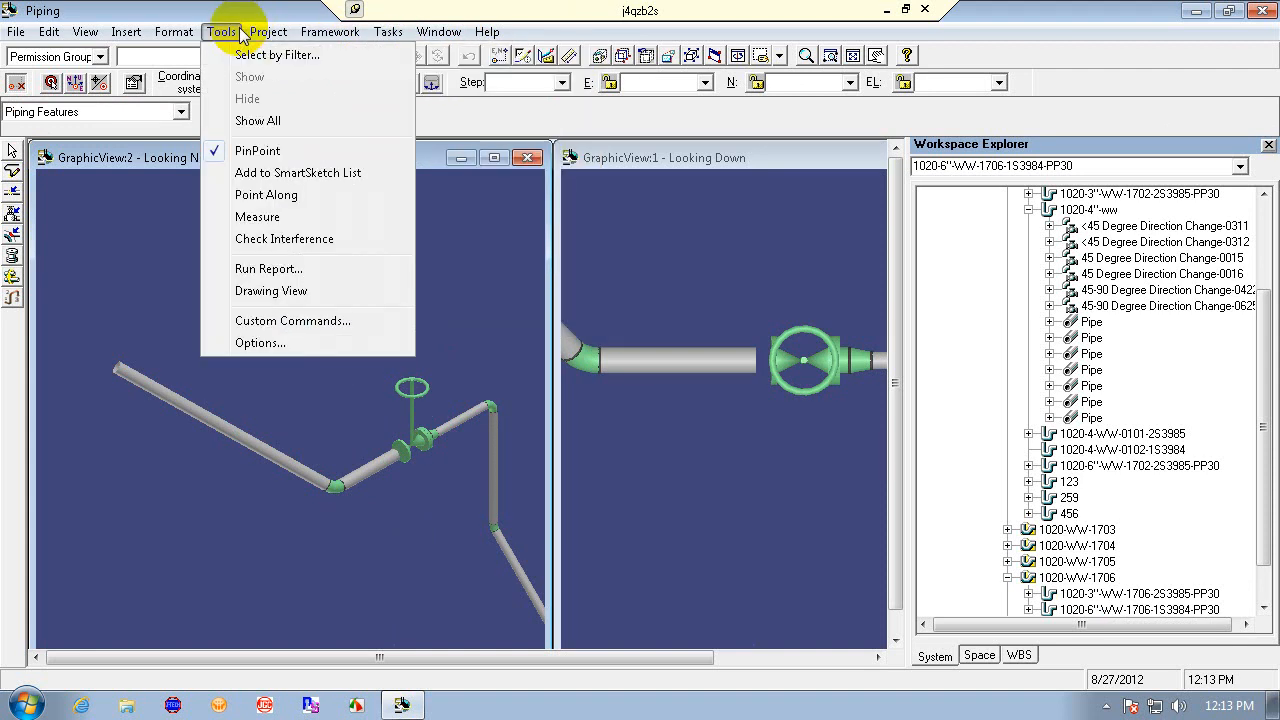
pyautogui.click(692, 440)
# - Open the valve's related mating flange Flange-0803 and set its Base/Mating Part to Base Part, applying the change
pyautogui.click(798, 352)
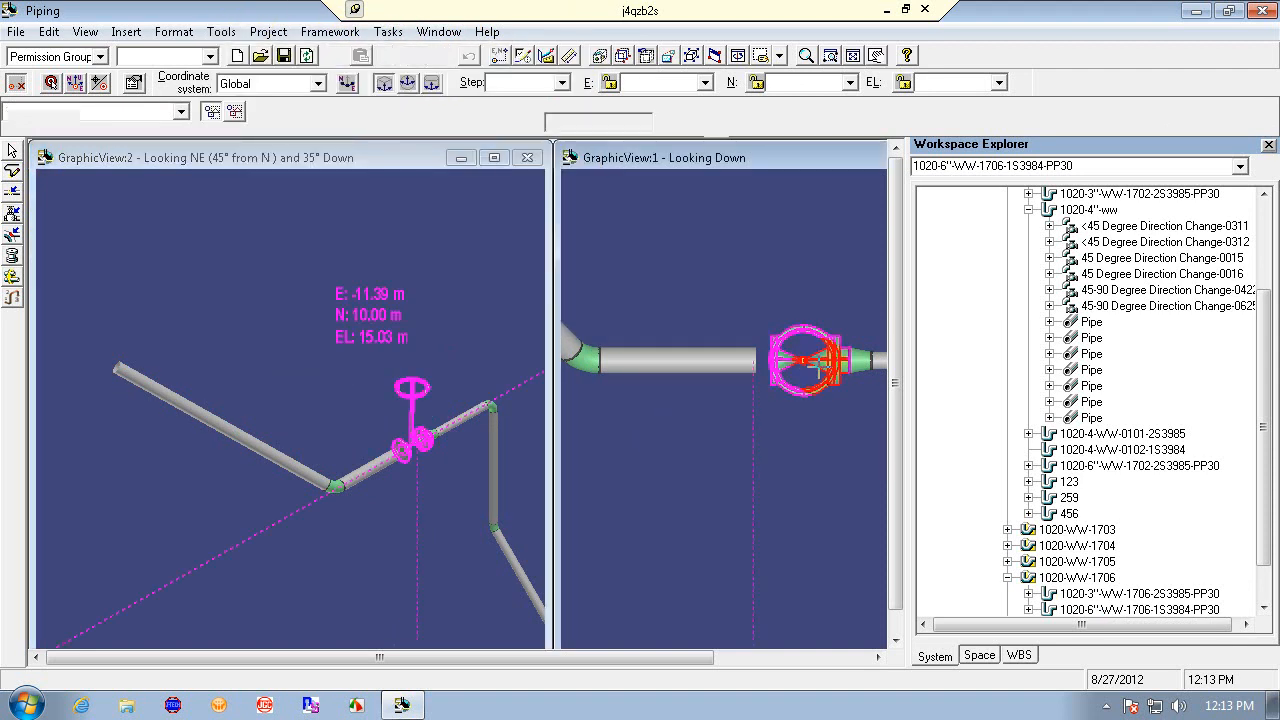
pyautogui.click(19, 122)
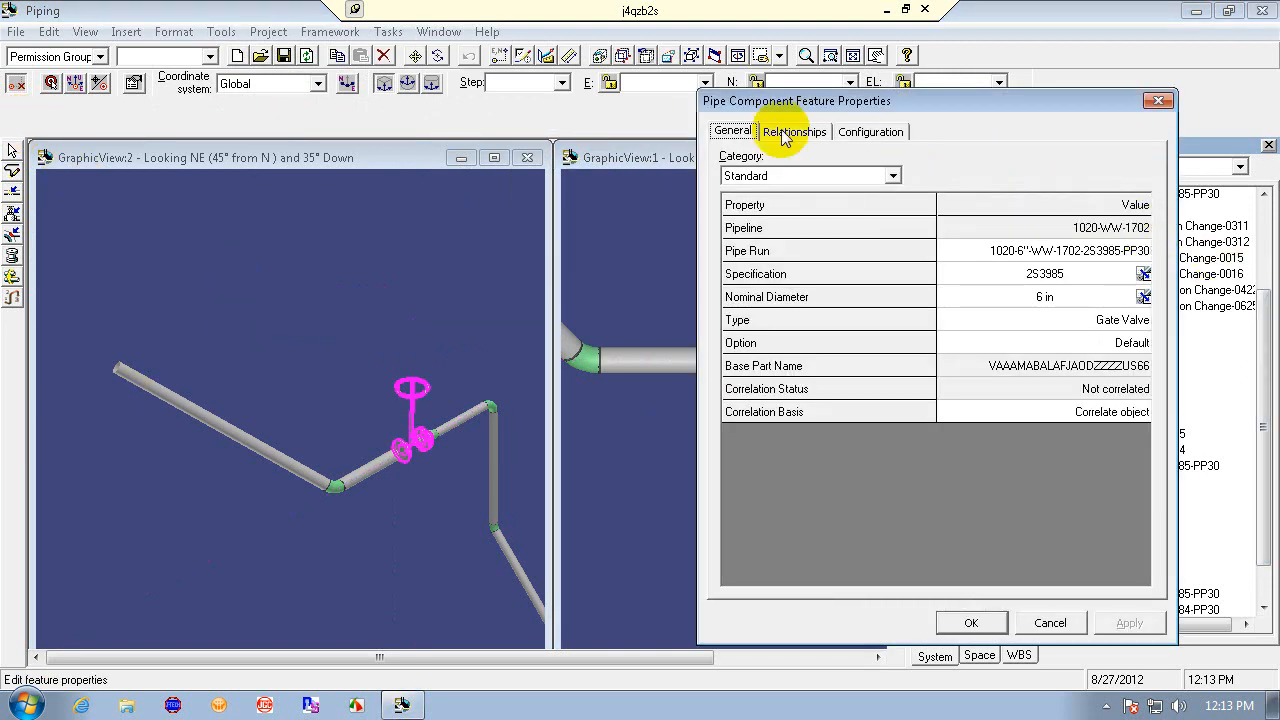
pyautogui.click(793, 133)
pyautogui.click(880, 200)
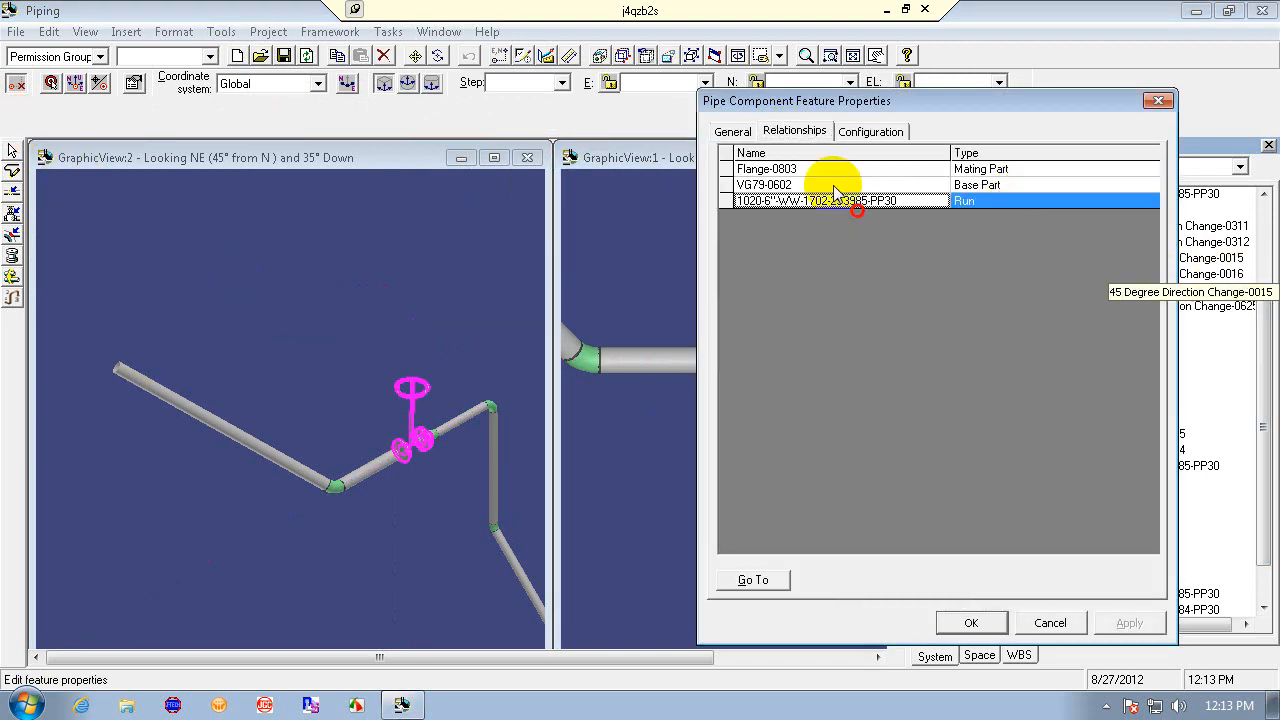
pyautogui.click(812, 186)
pyautogui.click(810, 170)
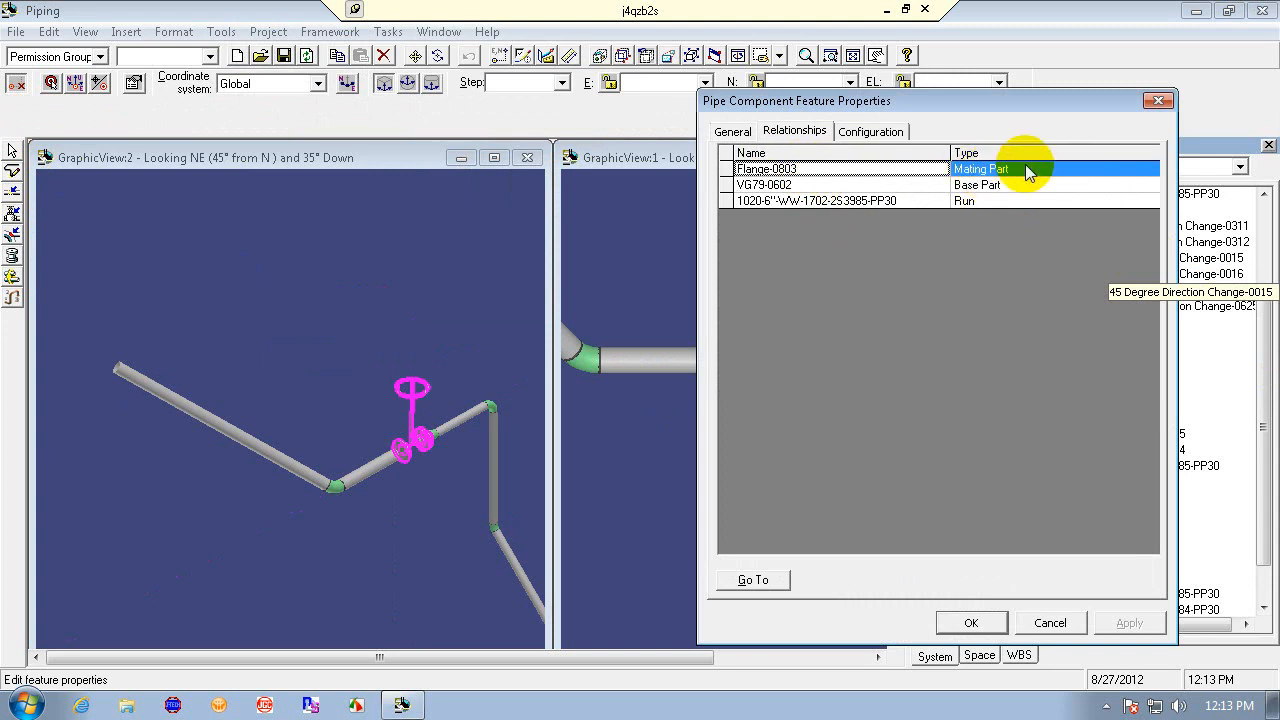
pyautogui.click(758, 582)
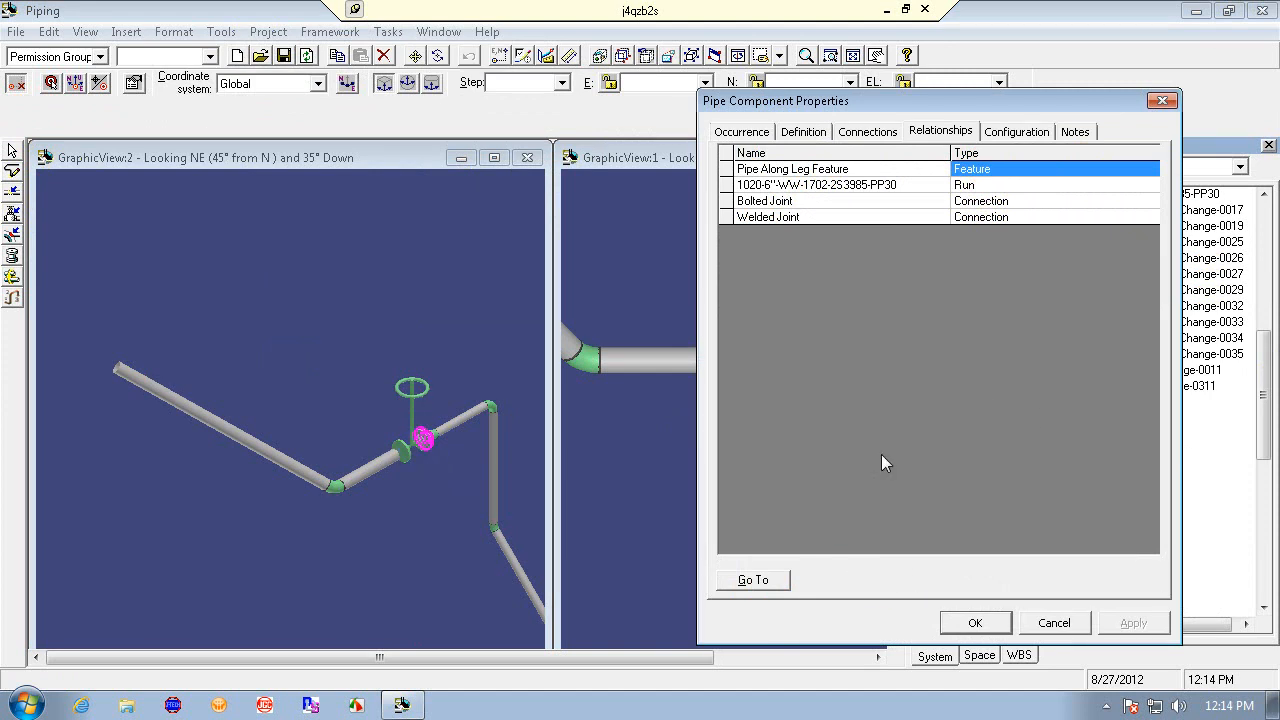
pyautogui.click(741, 131)
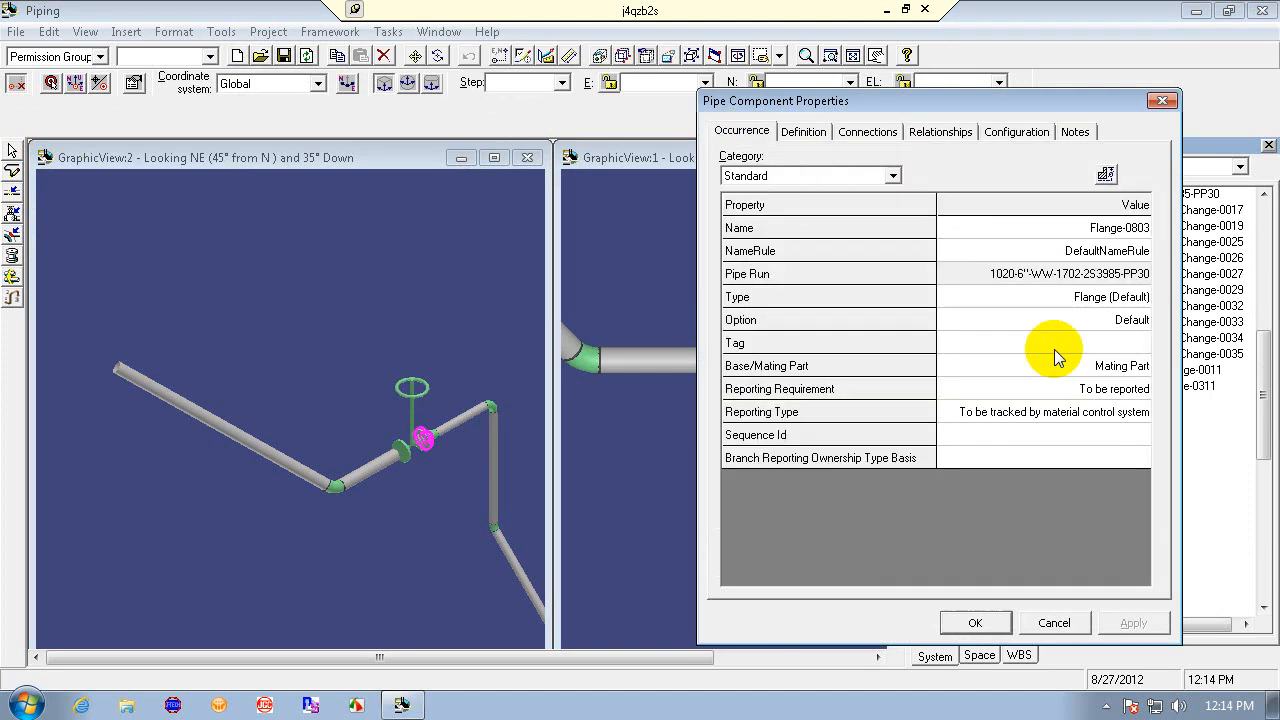
pyautogui.click(1140, 366)
pyautogui.click(1140, 365)
pyautogui.click(1128, 386)
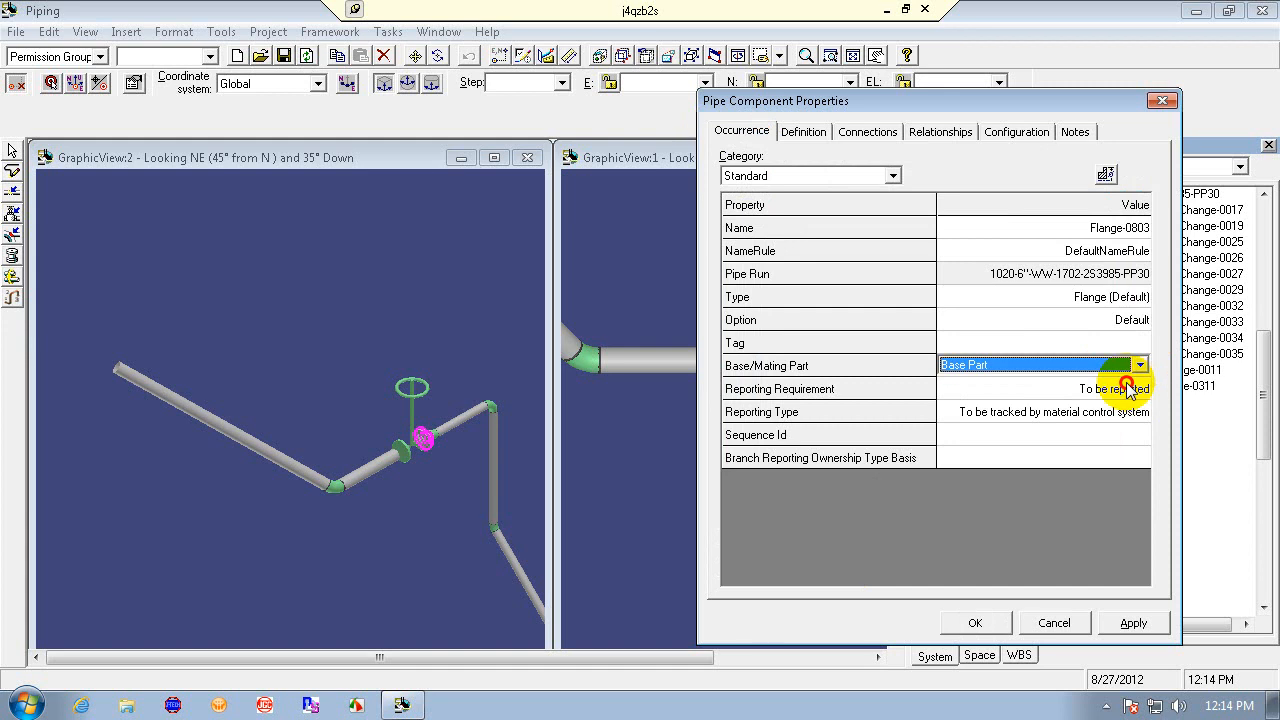
pyautogui.click(1138, 620)
pyautogui.click(977, 622)
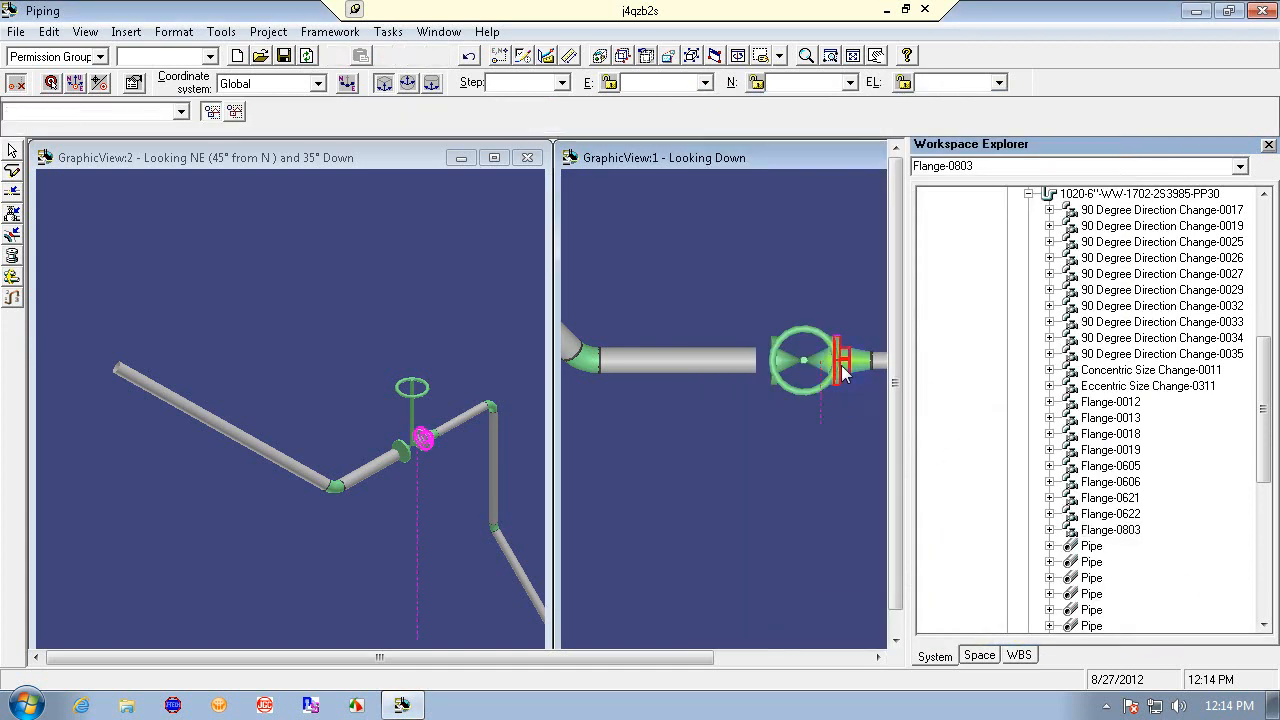
# - Delete the flange on the valve's outlet side, then undo the deletion
pyautogui.click(812, 364)
pyautogui.click(803, 438)
pyautogui.click(850, 364)
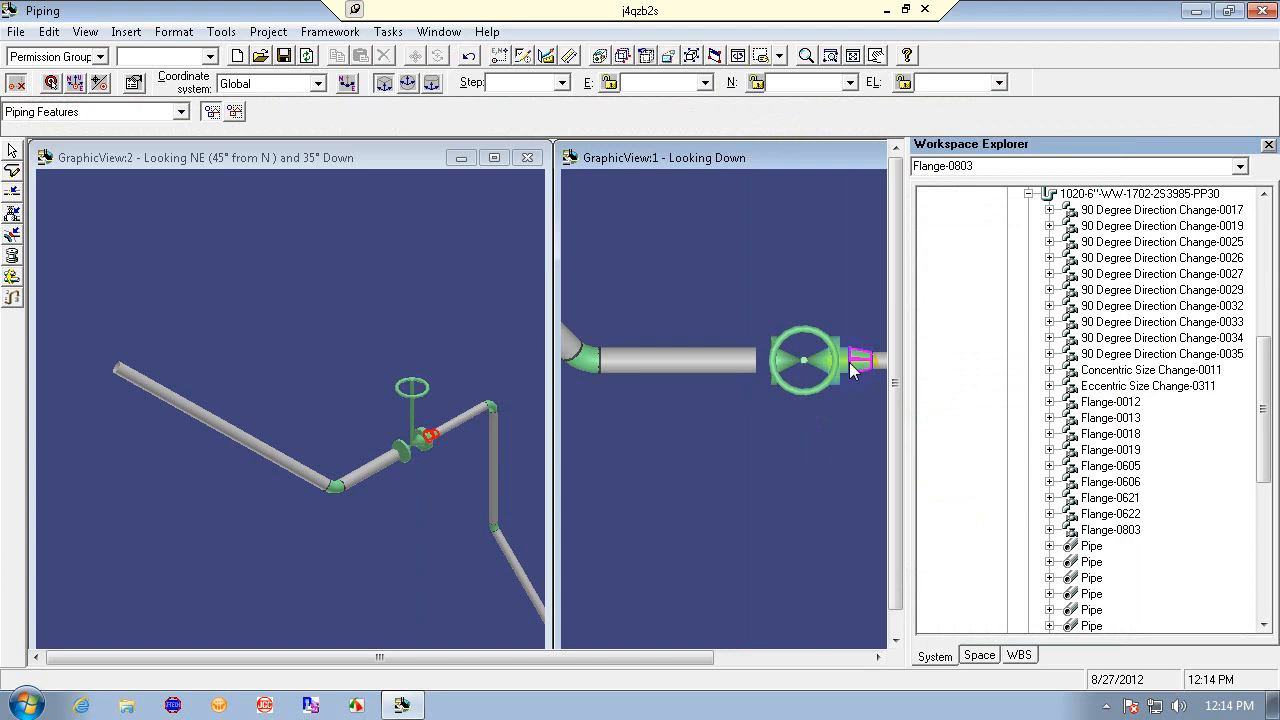
pyautogui.click(849, 362)
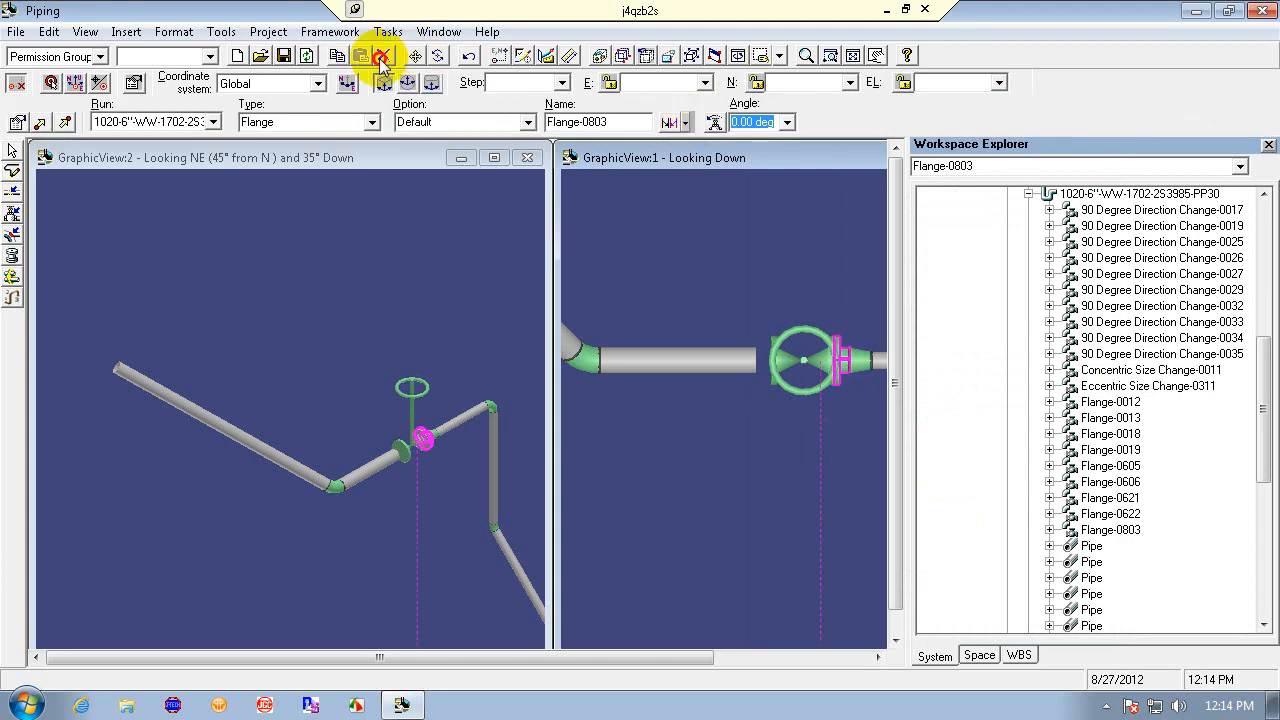
pyautogui.click(381, 57)
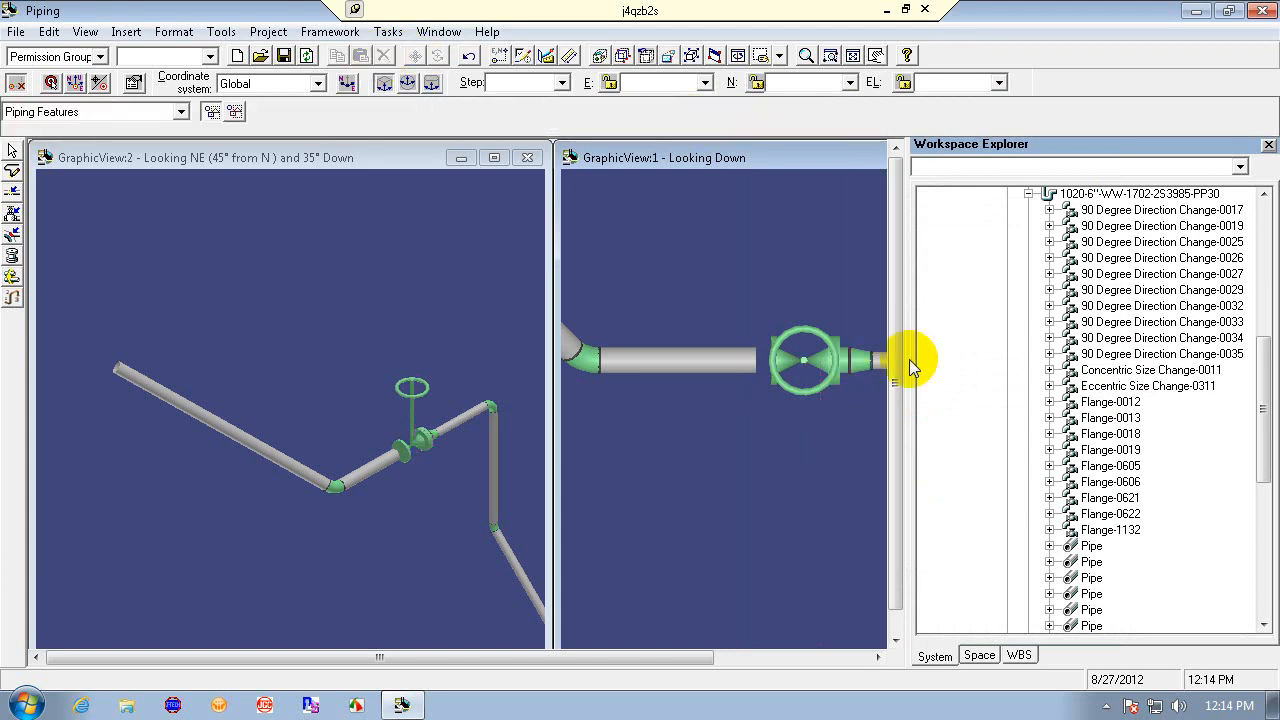
pyautogui.click(810, 360)
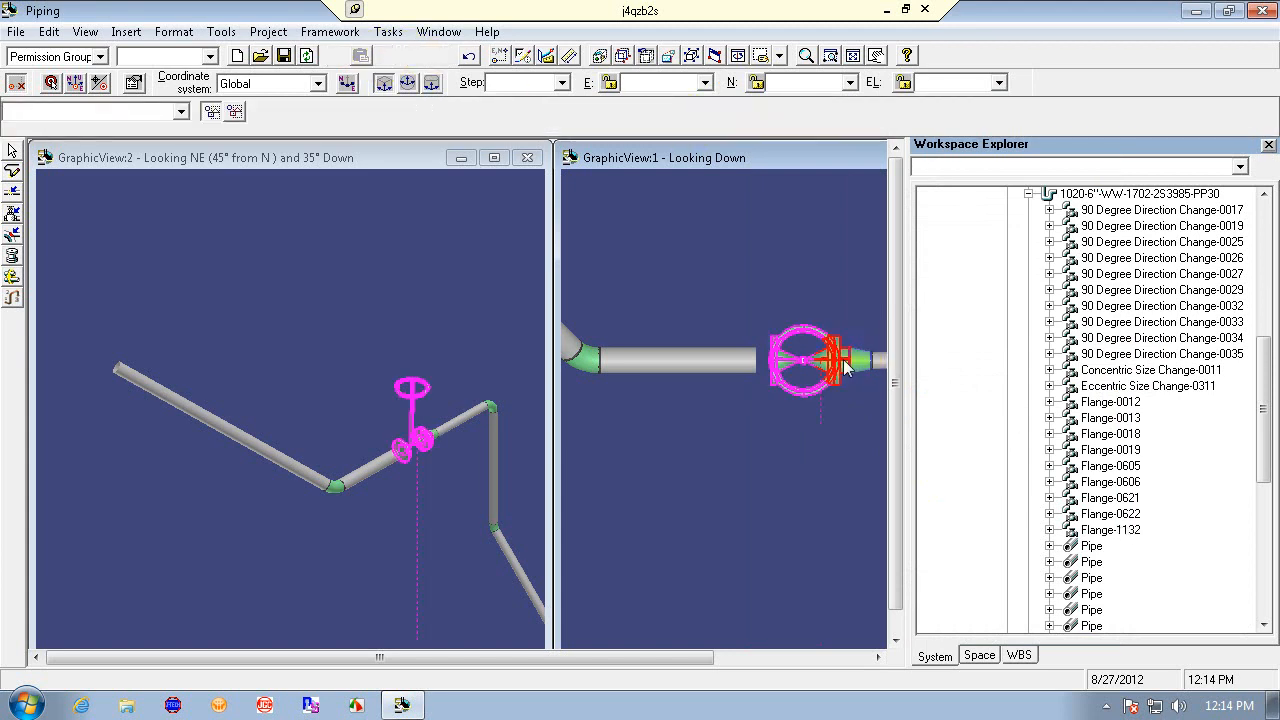
pyautogui.click(838, 470)
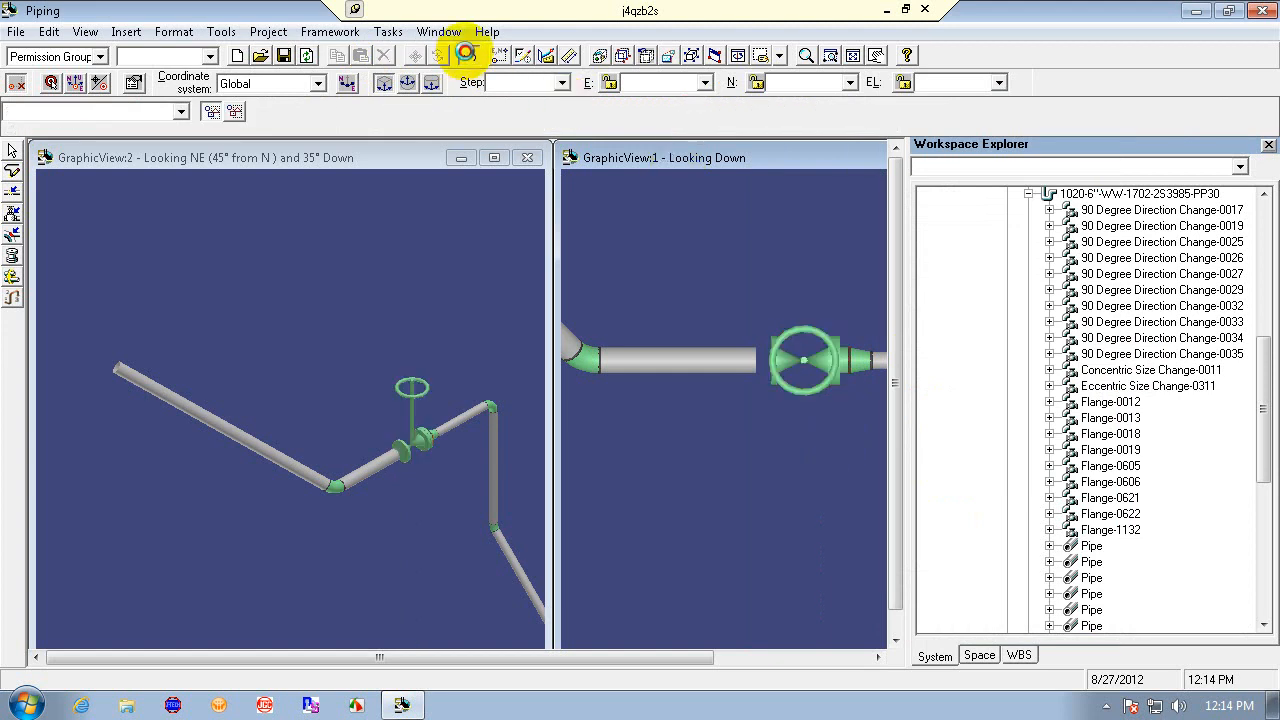
pyautogui.click(467, 56)
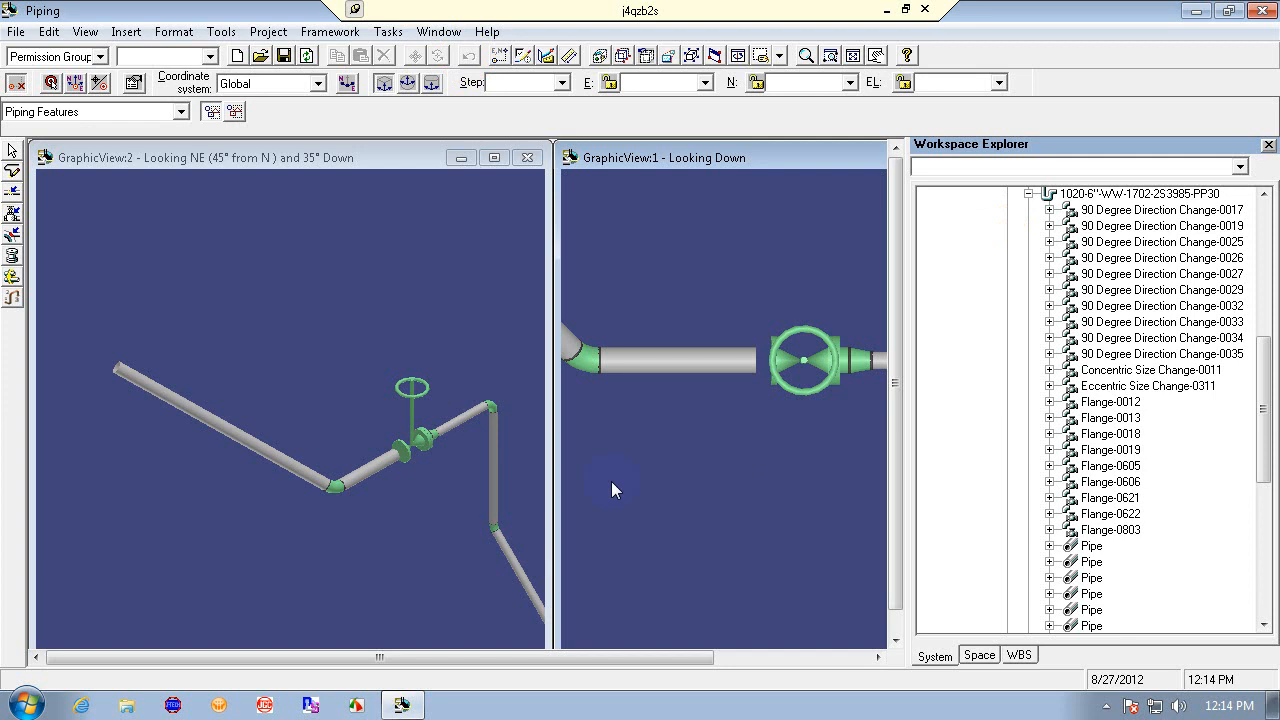
# - Insert a flanged takedown joint split on the sloped pipe leg of run 1020-4"-ww
pyautogui.click(365, 518)
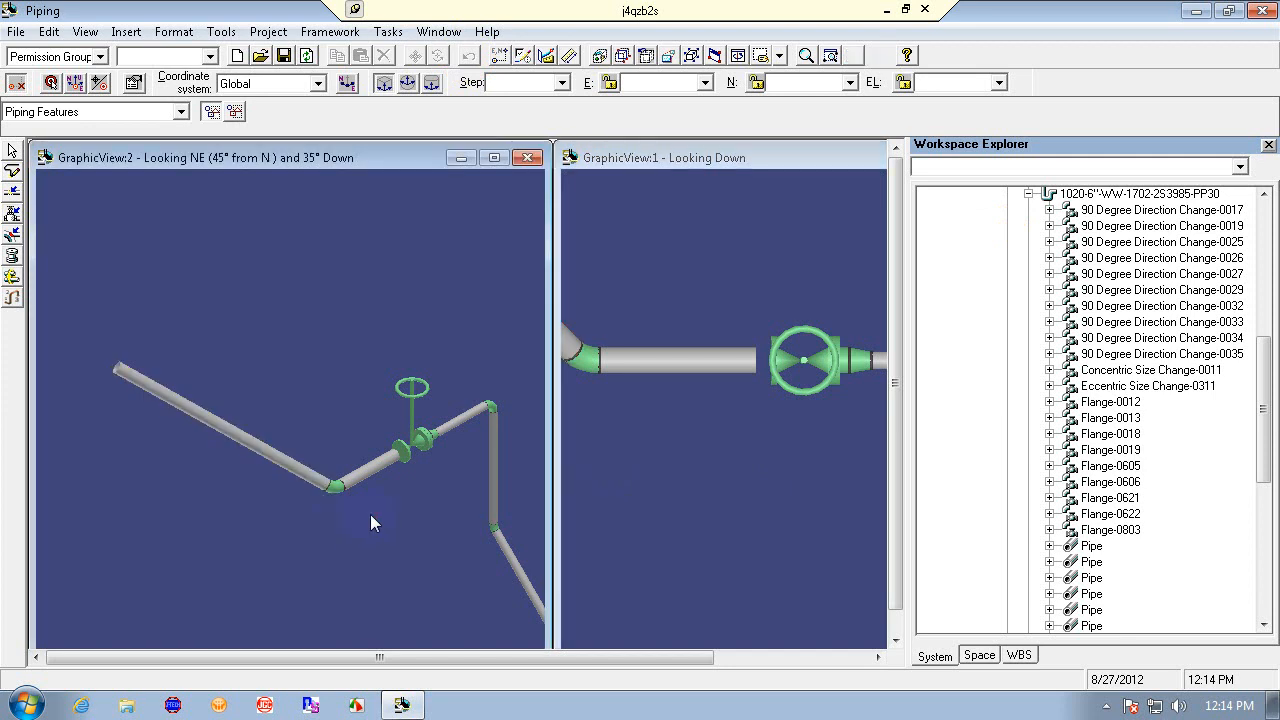
pyautogui.click(806, 55)
pyautogui.moveTo(694, 345); pyautogui.dragTo(751, 572)
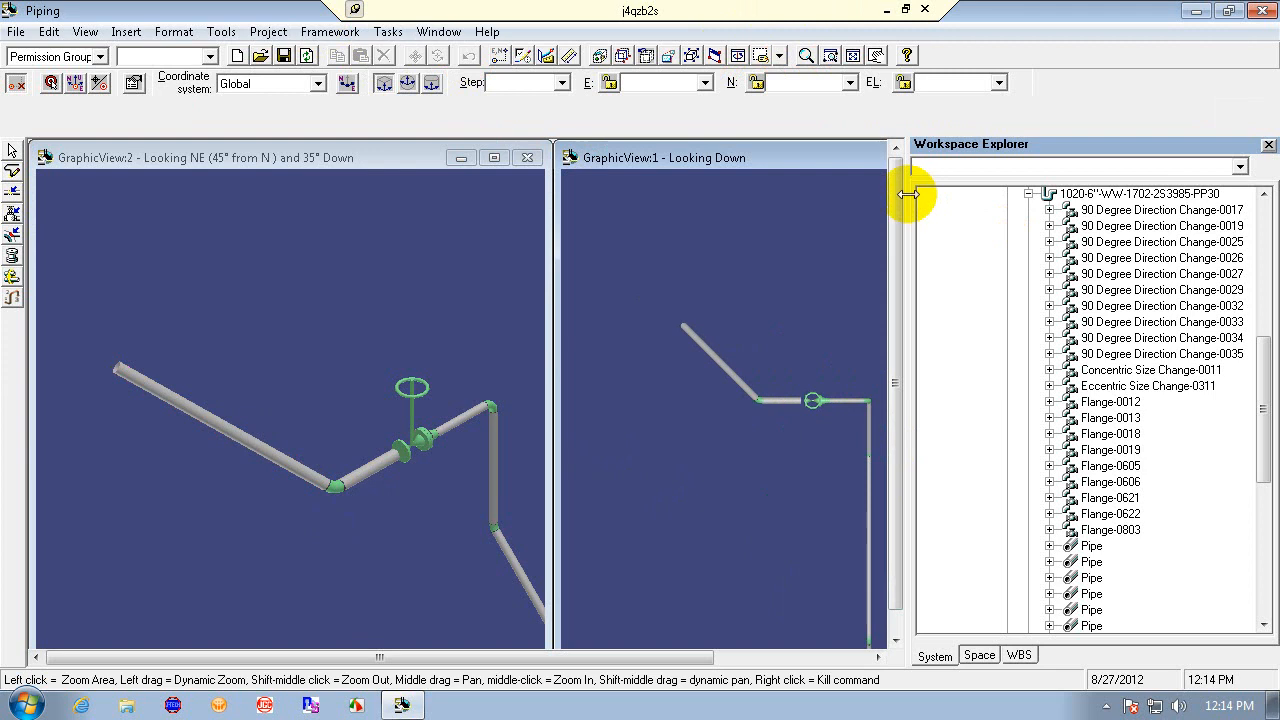
pyautogui.moveTo(907, 193); pyautogui.dragTo(1069, 236)
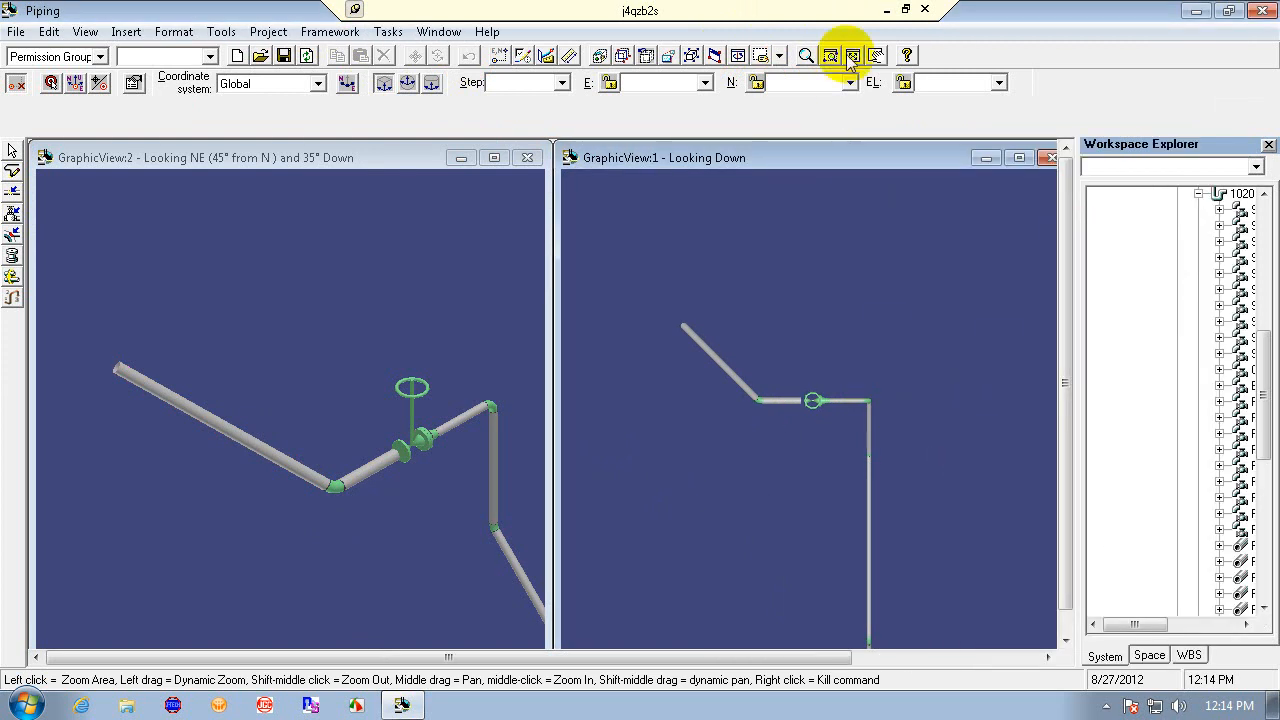
pyautogui.moveTo(839, 490); pyautogui.dragTo(854, 466)
pyautogui.moveTo(318, 402); pyautogui.dragTo(336, 318)
pyautogui.click(12, 171)
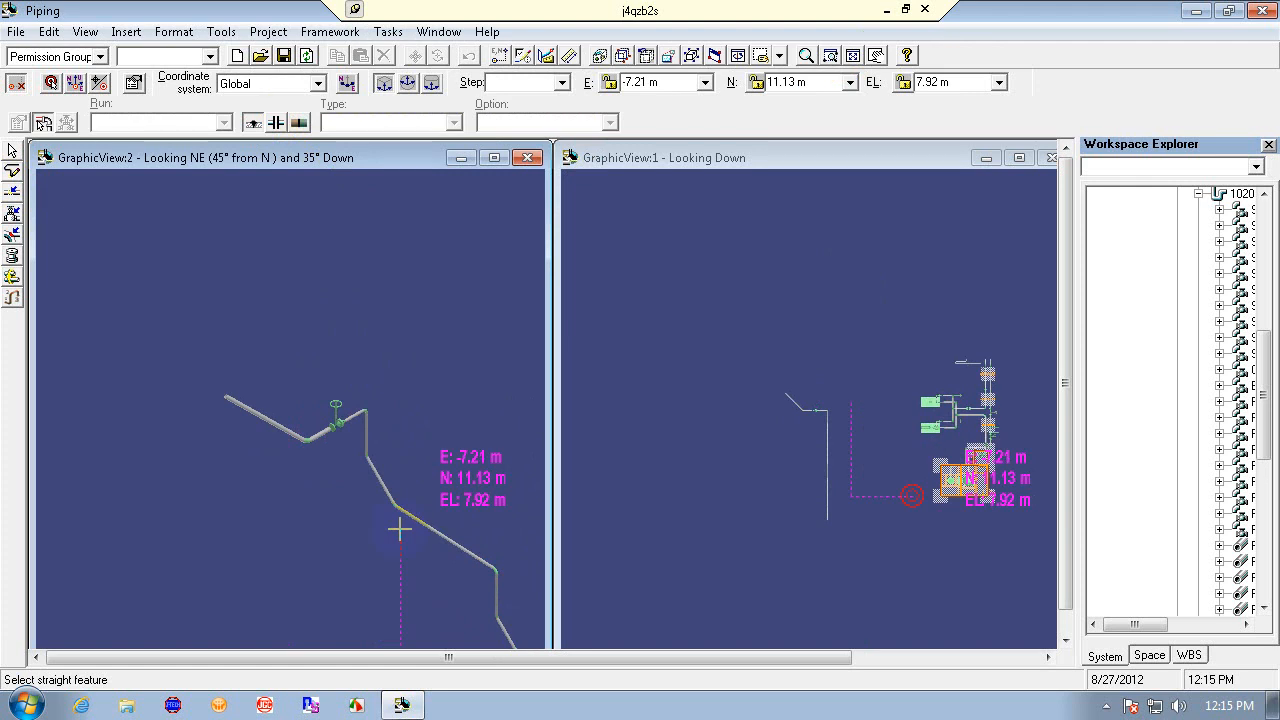
pyautogui.click(280, 124)
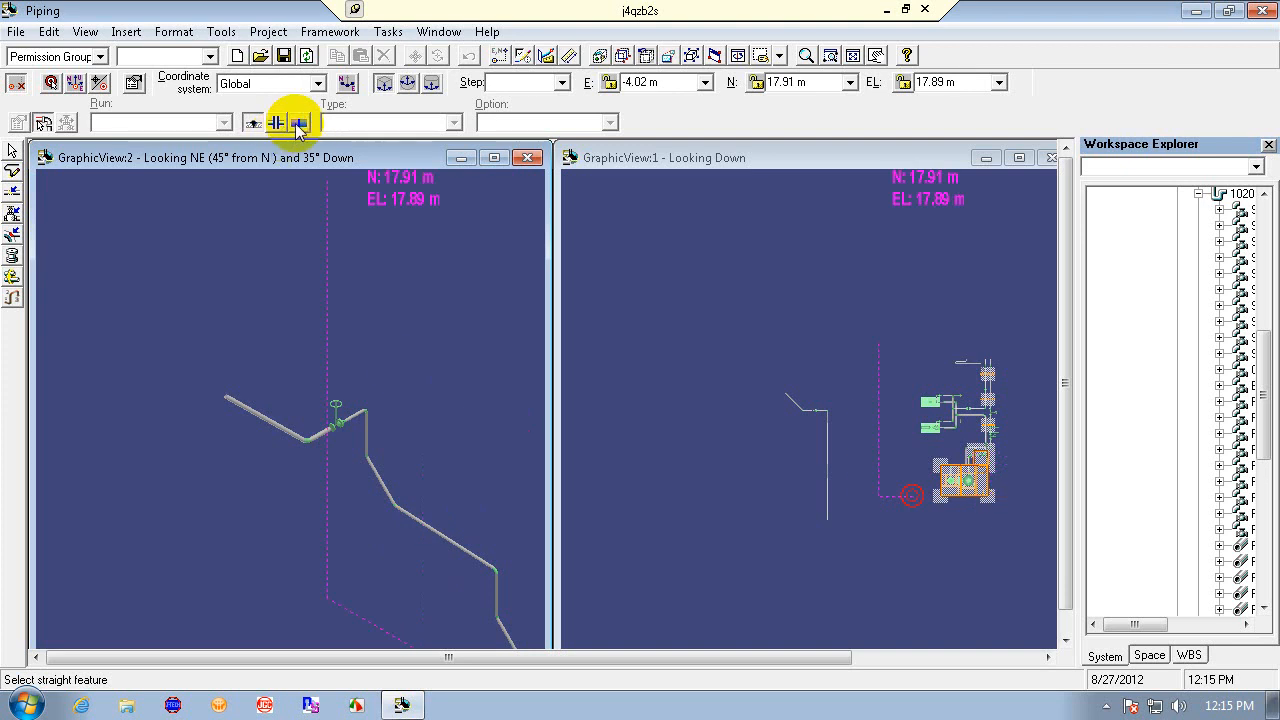
pyautogui.click(260, 122)
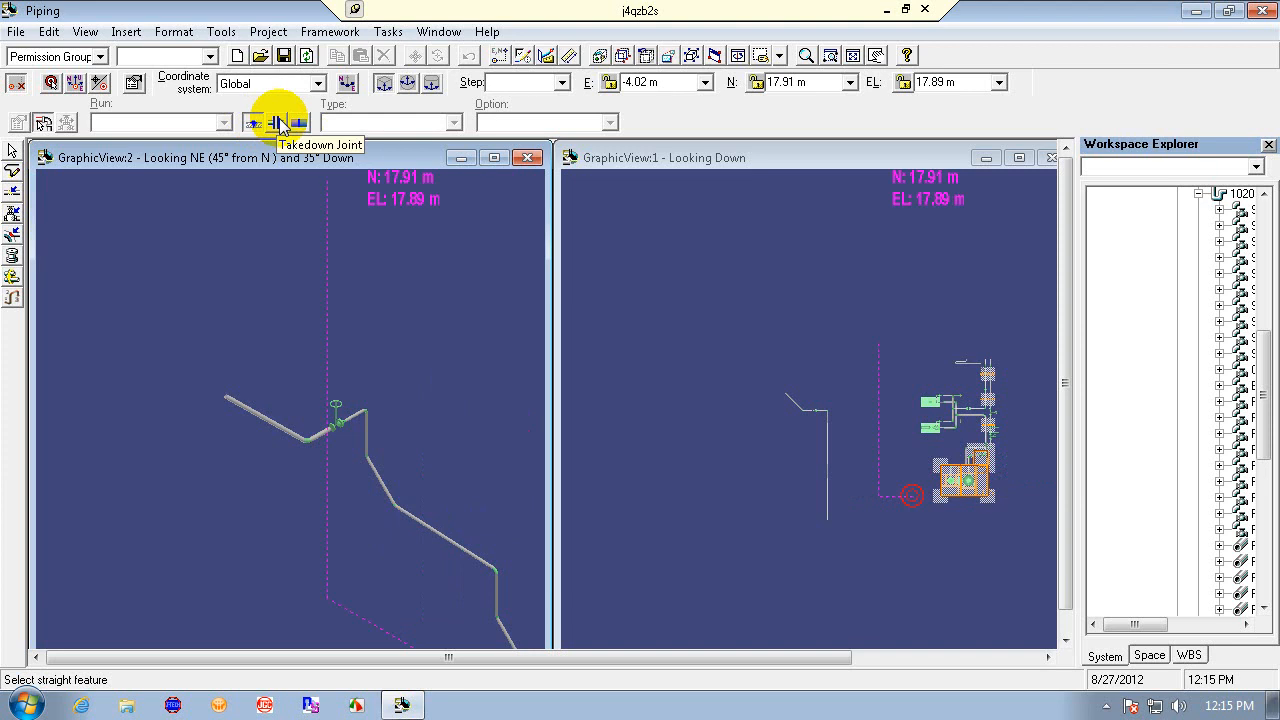
pyautogui.click(299, 122)
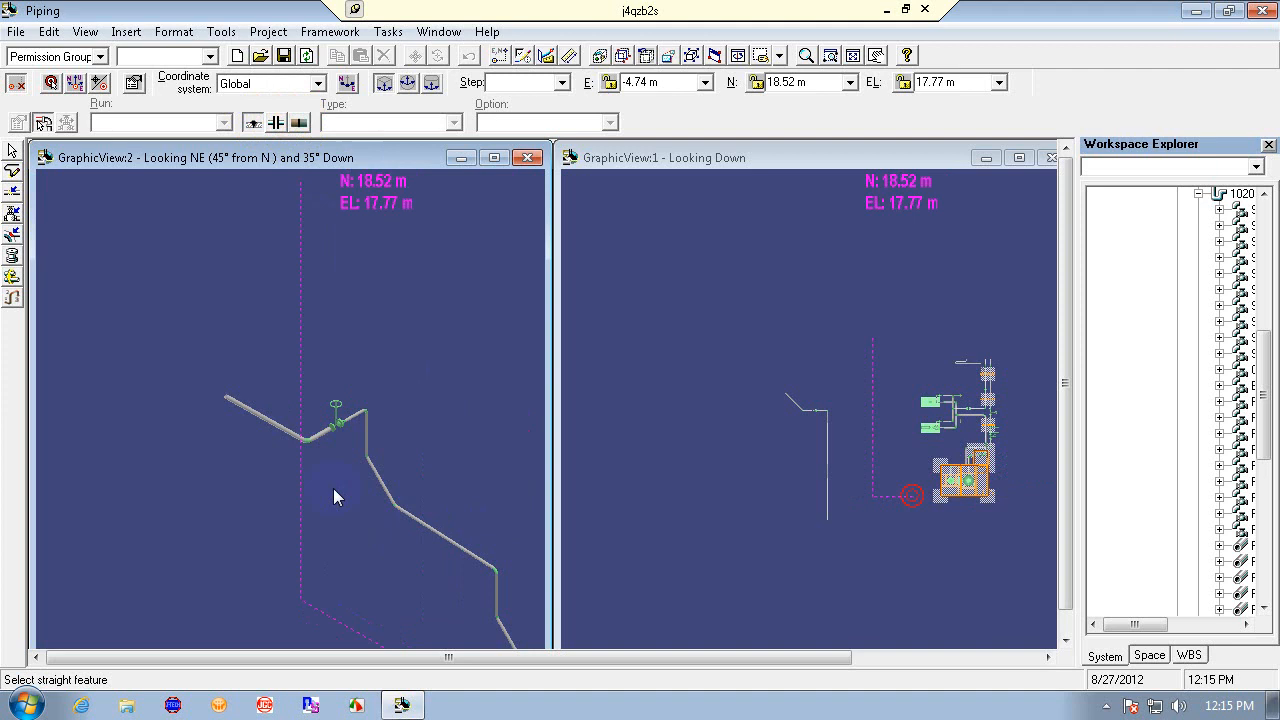
pyautogui.click(462, 546)
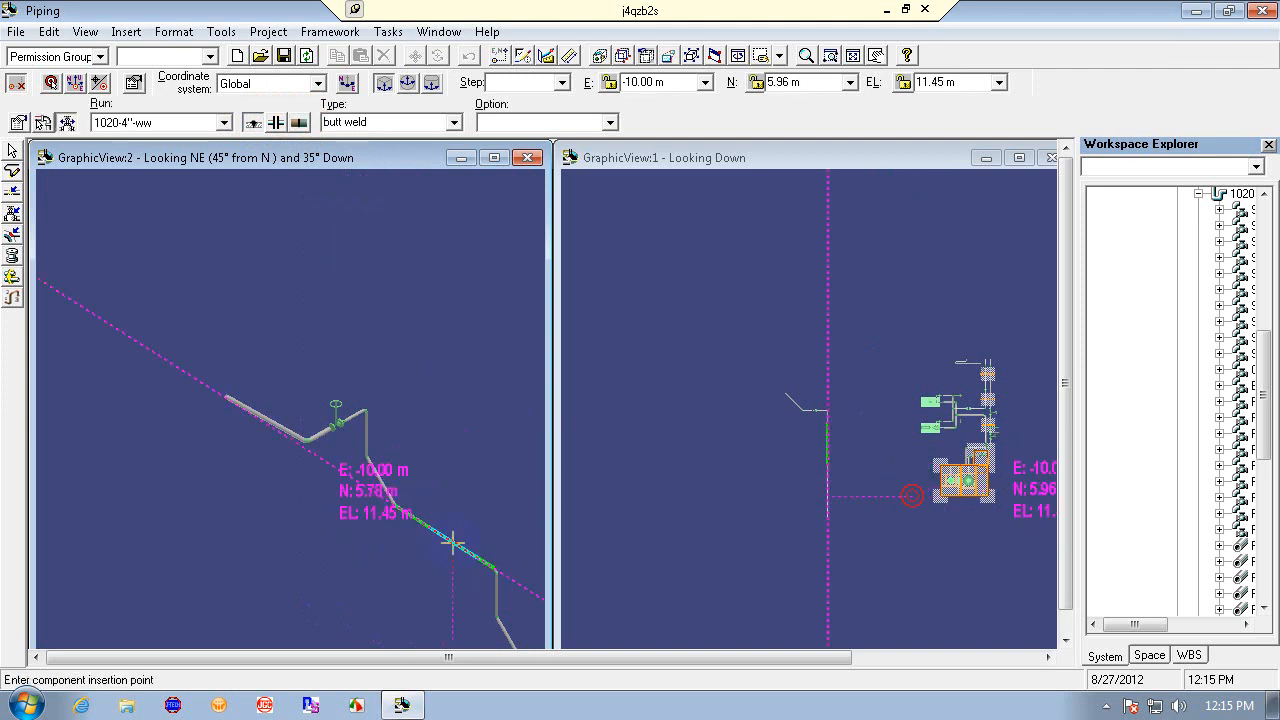
pyautogui.click(278, 122)
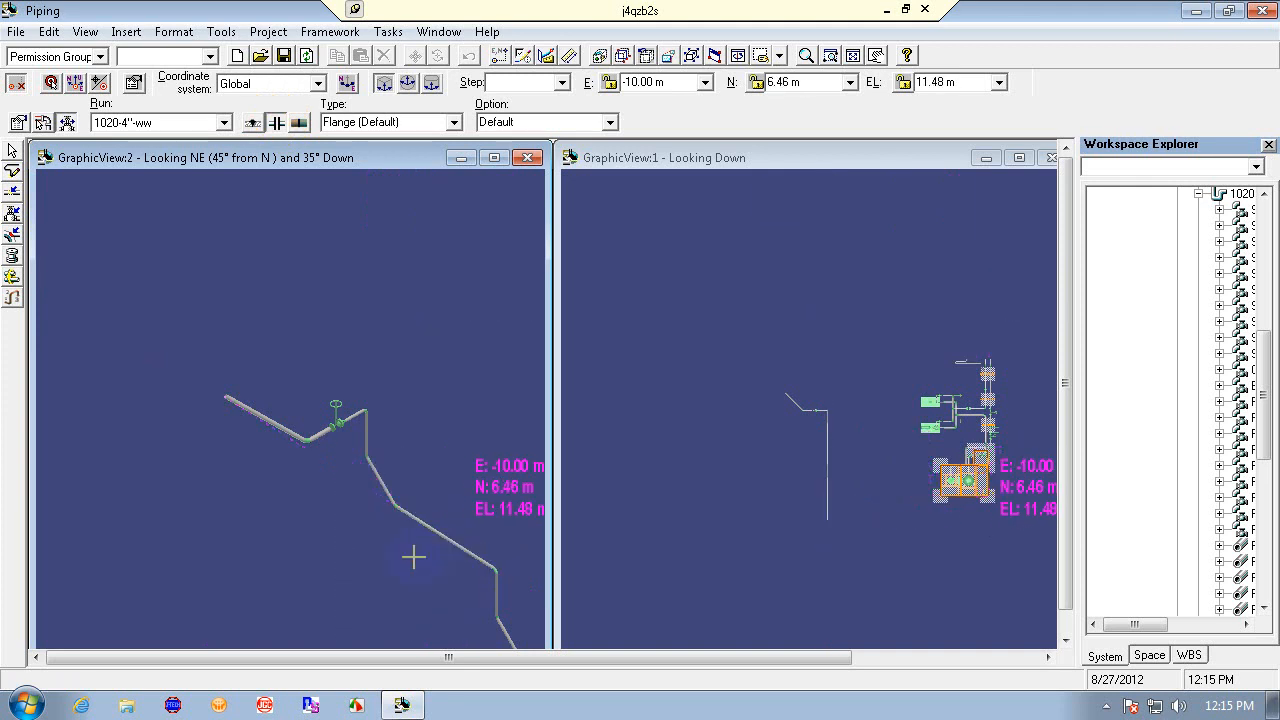
pyautogui.click(311, 640)
pyautogui.rightClick(352, 586)
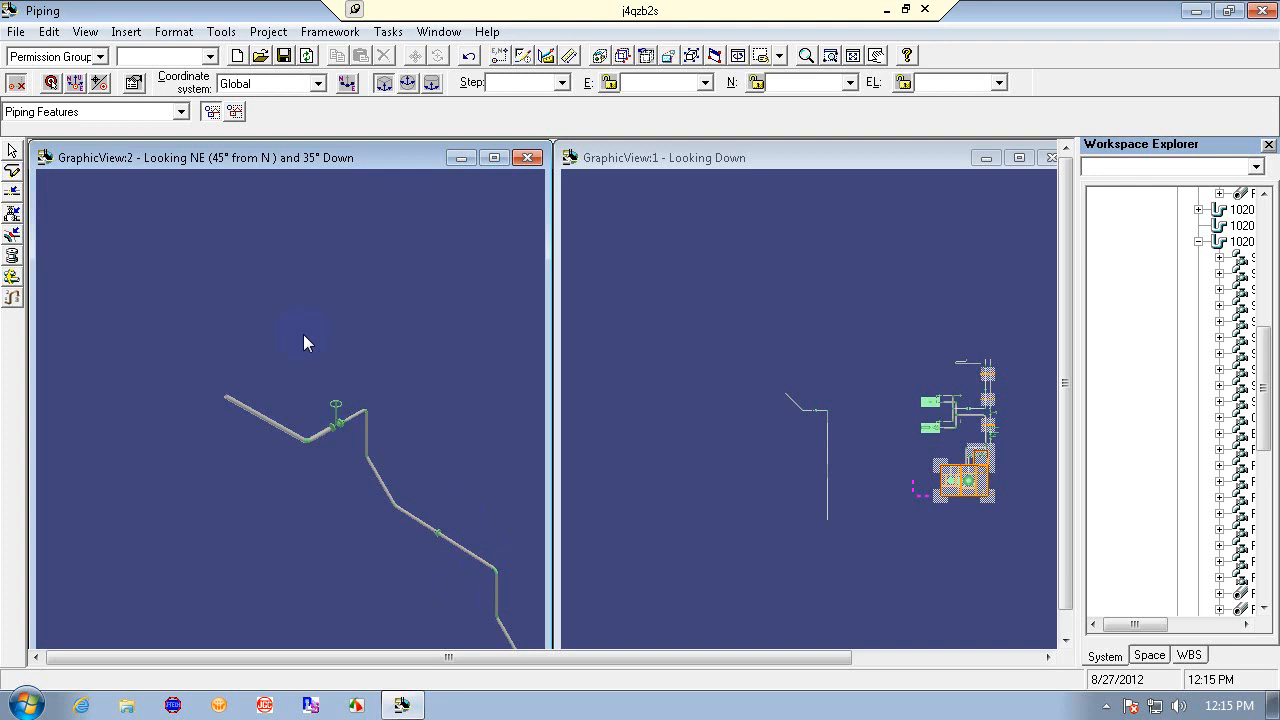
# - Undo the flanged takedown joint previously inserted on the sloped pipe leg
pyautogui.click(806, 55)
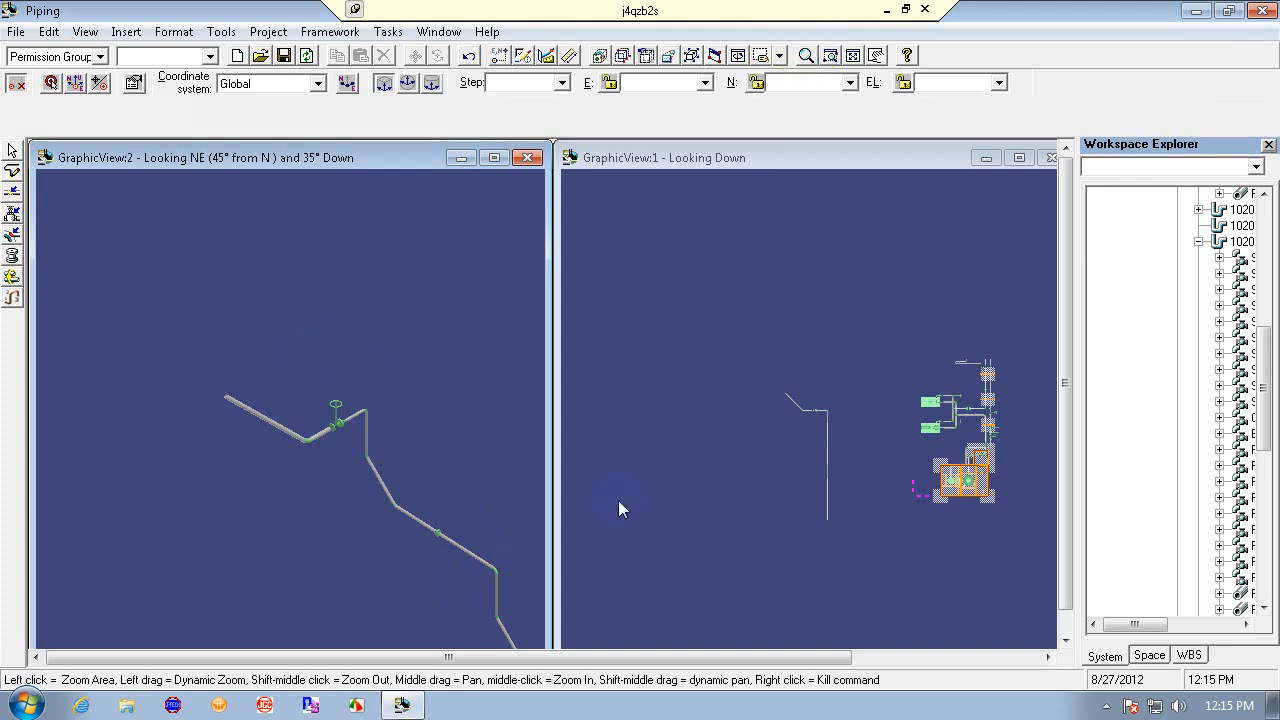
pyautogui.click(831, 55)
pyautogui.click(345, 432)
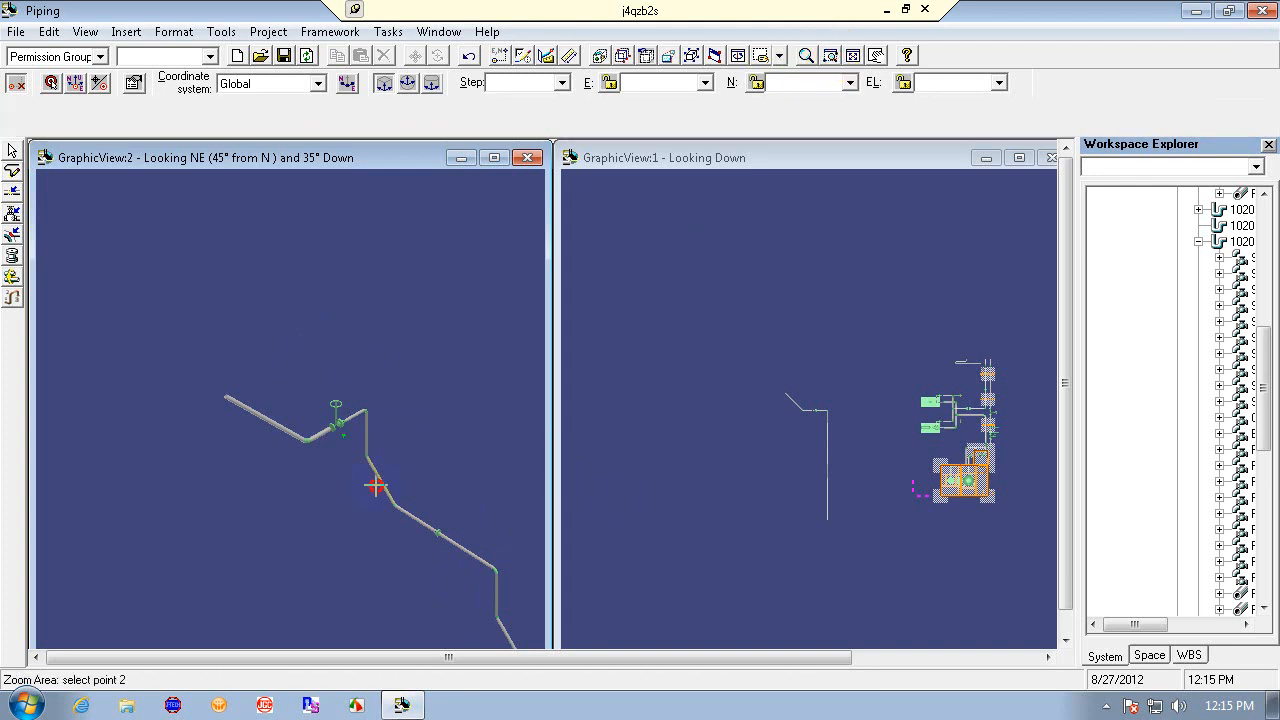
pyautogui.click(505, 585)
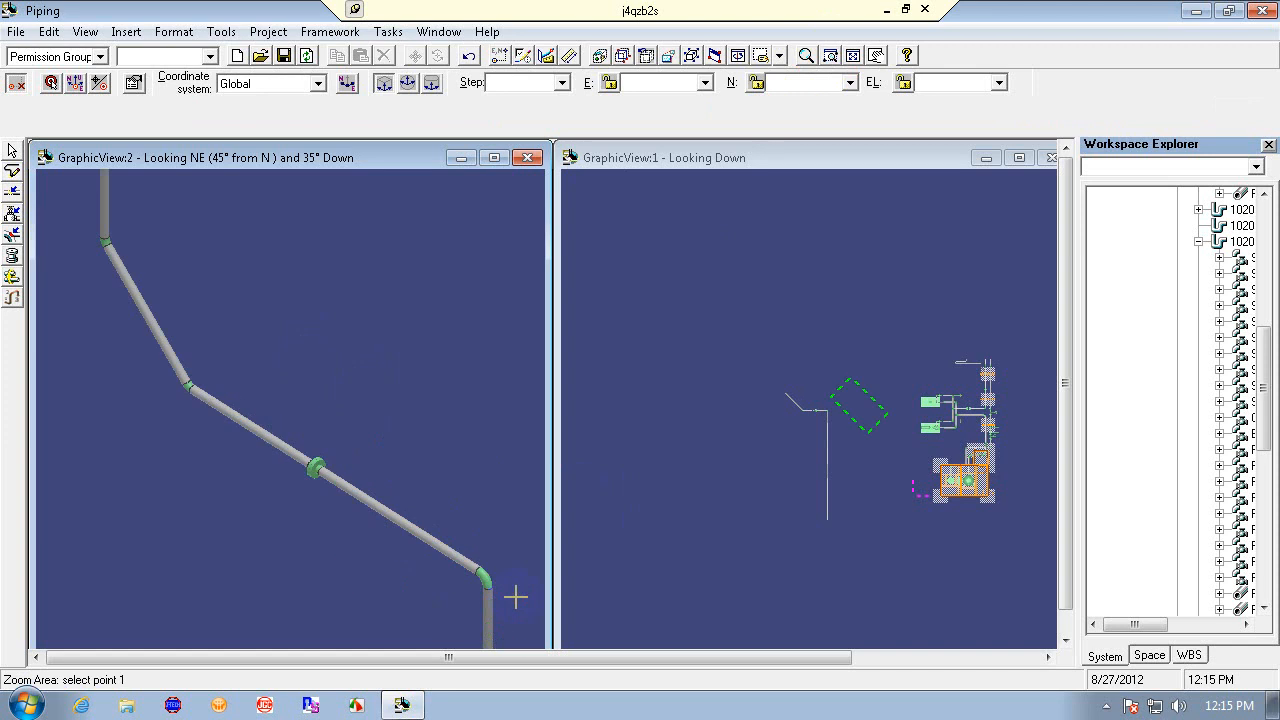
pyautogui.click(136, 336)
pyautogui.click(405, 528)
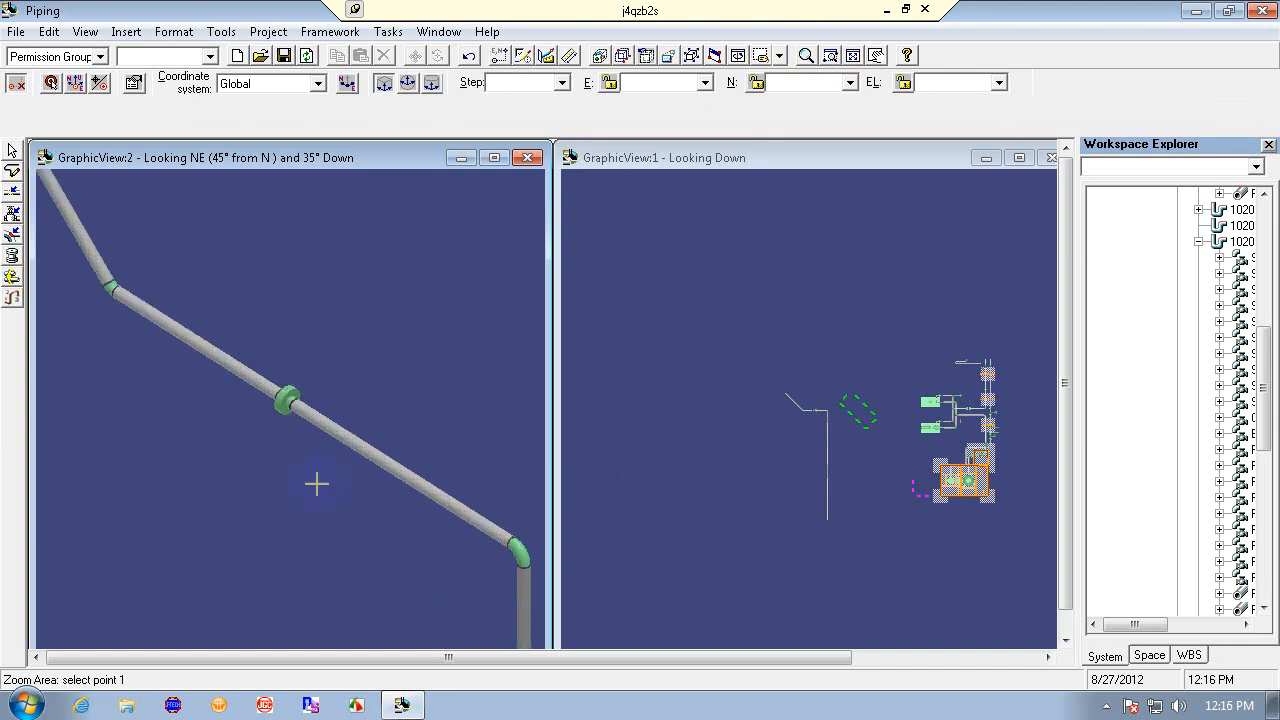
pyautogui.click(469, 55)
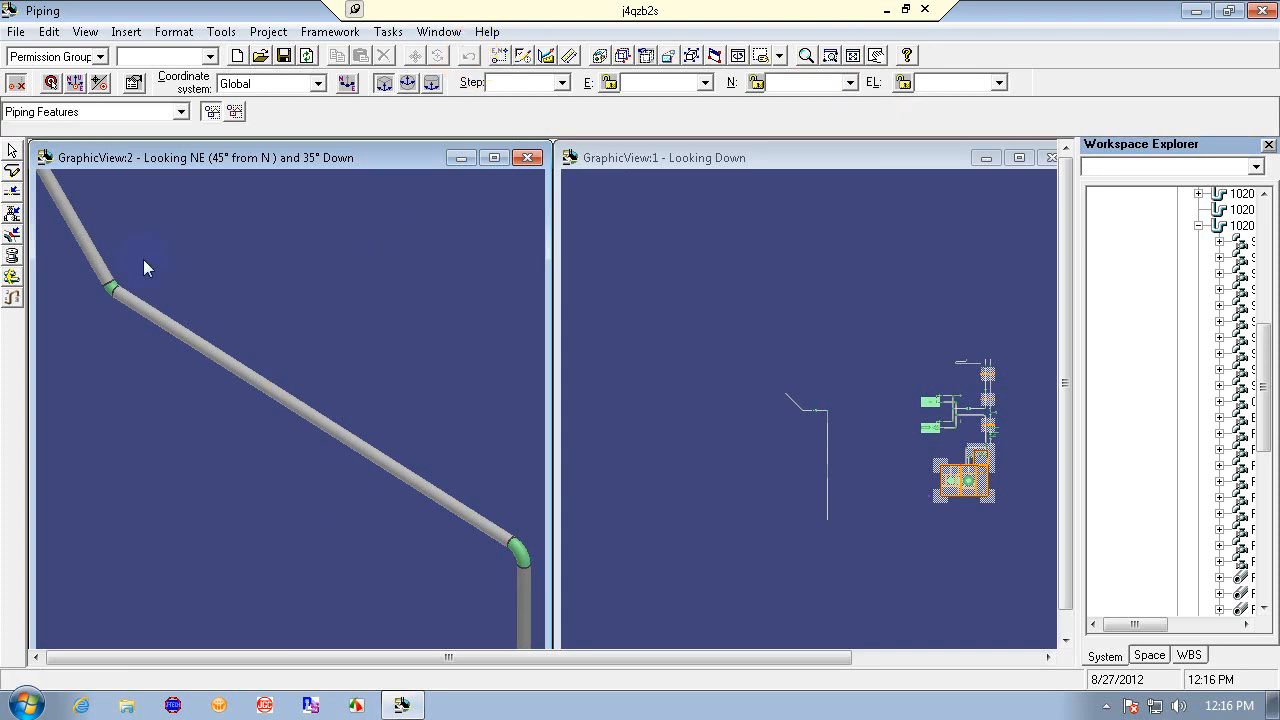
# - Start inserting a takedown joint split on the sloped leg of run 1020-4"-ww and set its option to 600
pyautogui.click(13, 212)
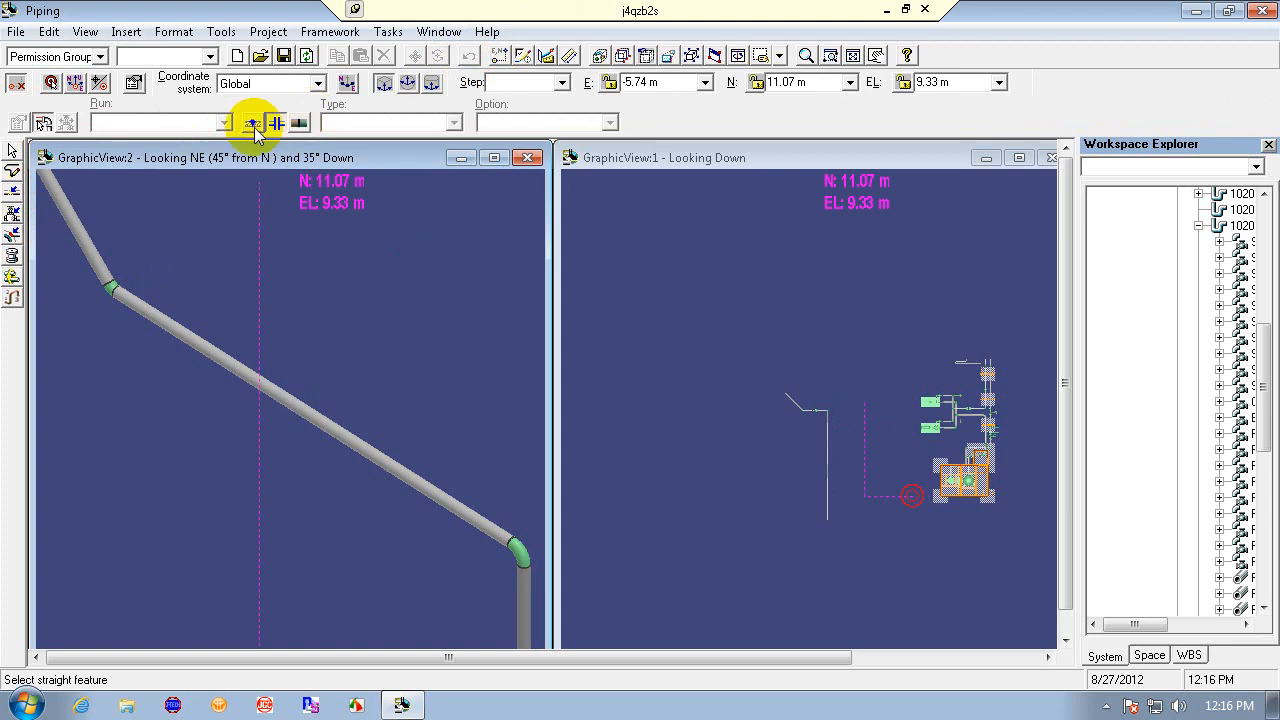
pyautogui.click(282, 122)
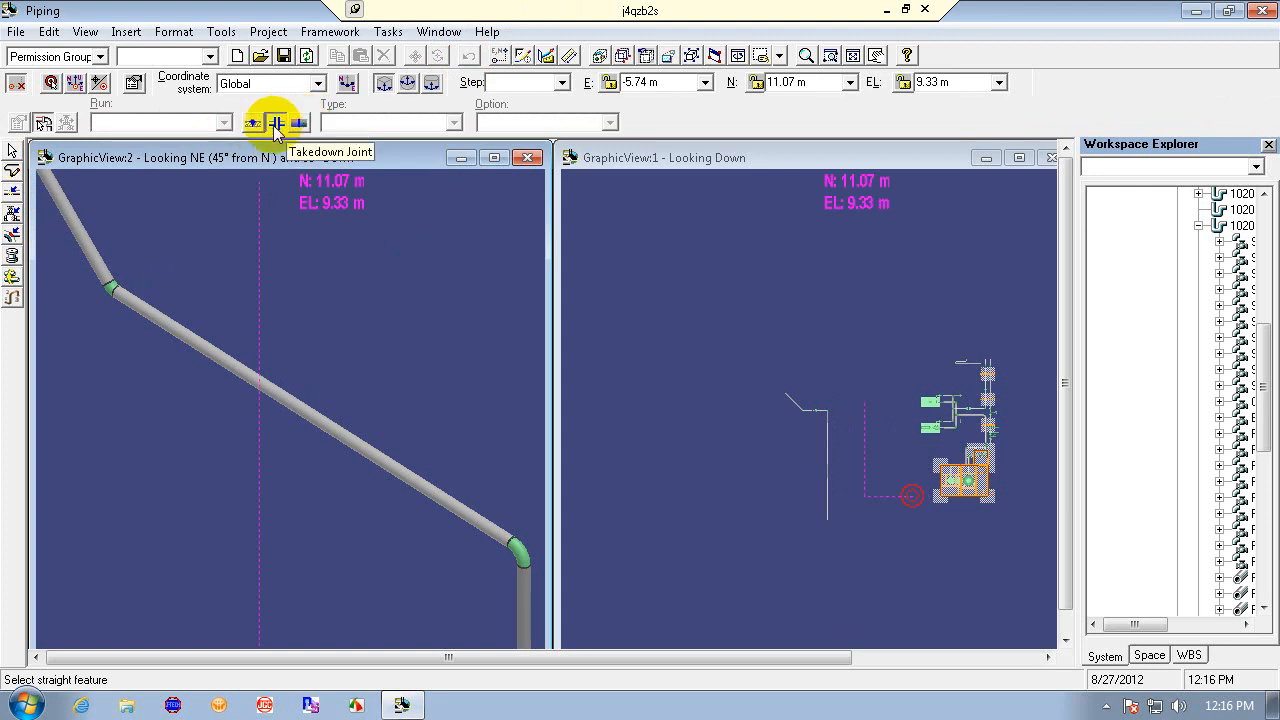
pyautogui.click(277, 397)
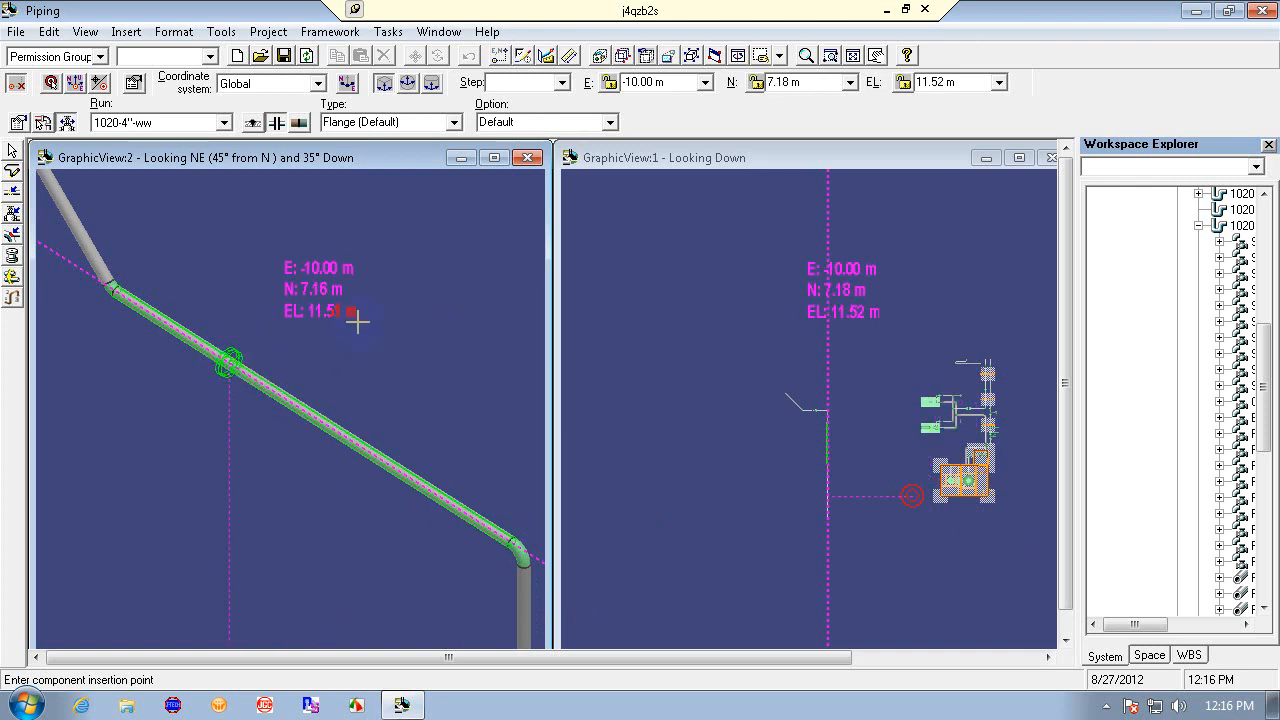
pyautogui.click(609, 122)
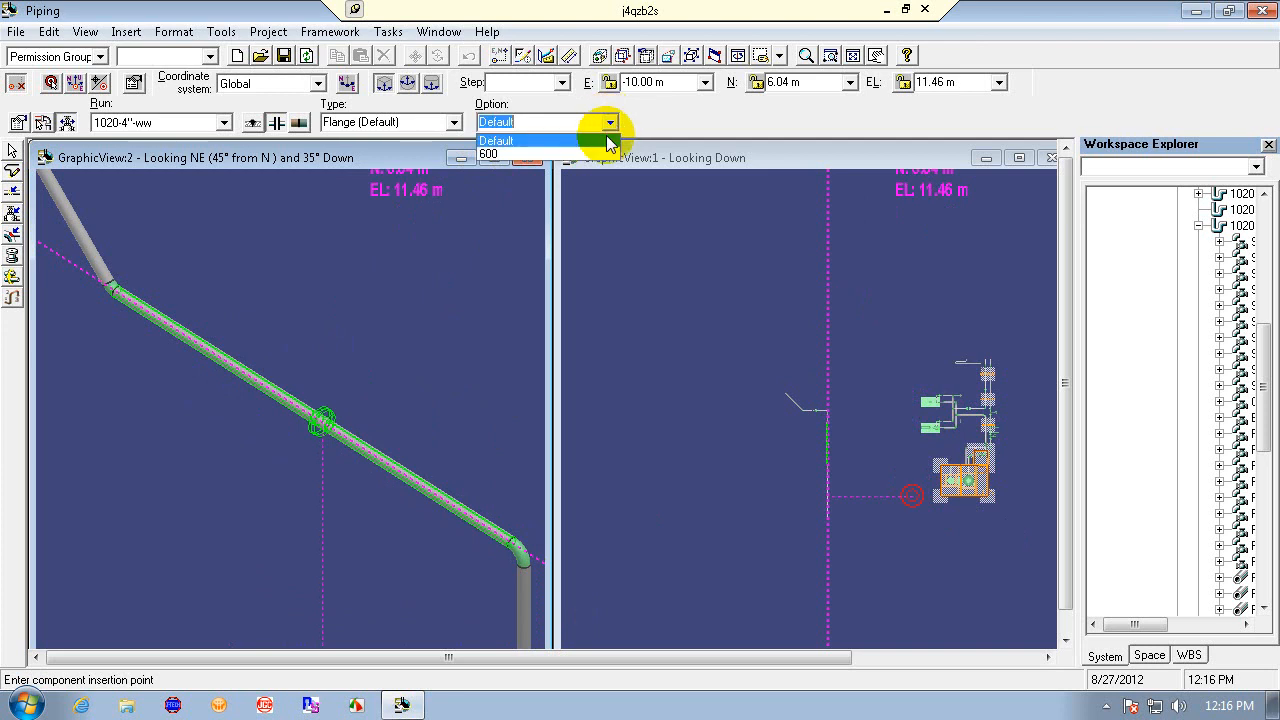
pyautogui.click(600, 153)
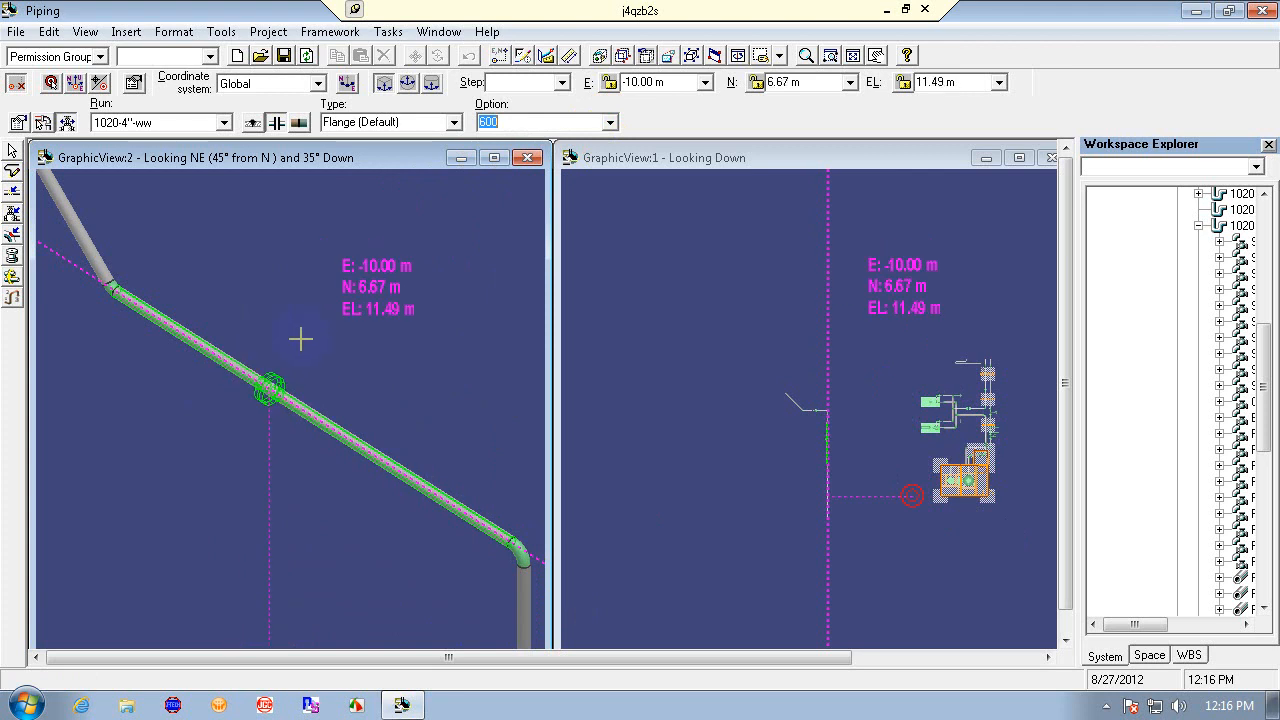
pyautogui.click(609, 122)
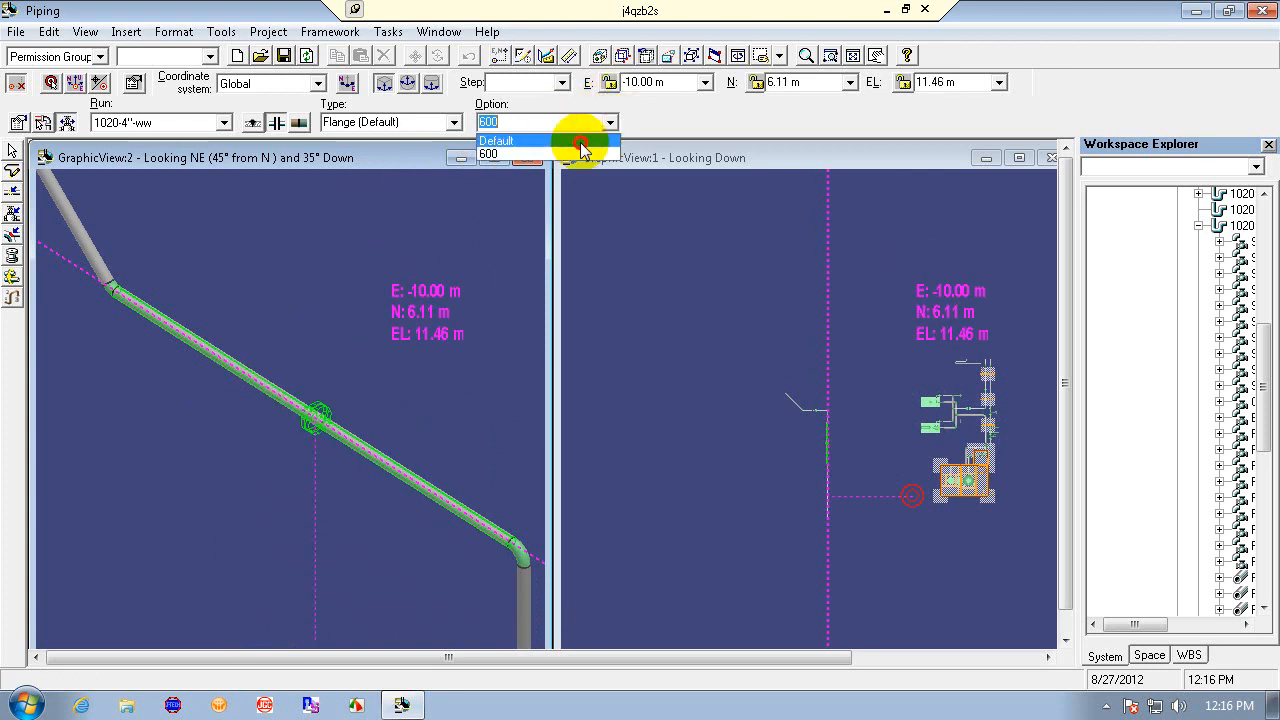
pyautogui.click(580, 140)
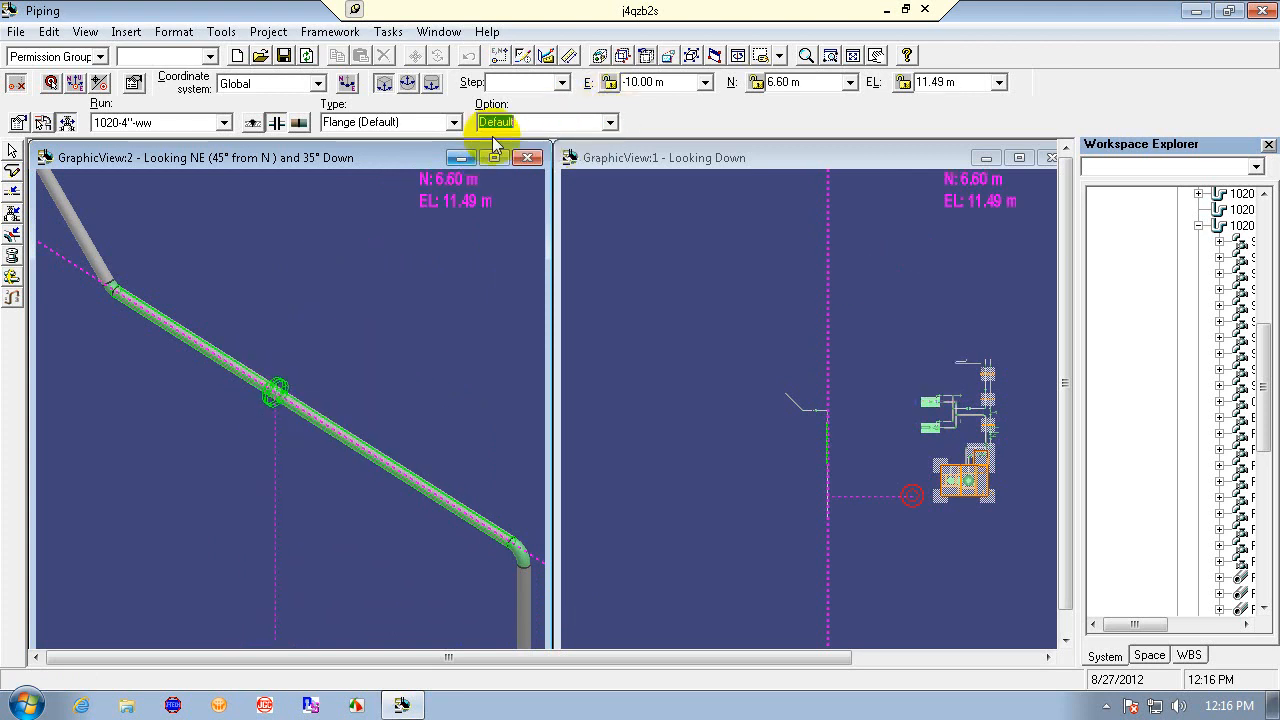
pyautogui.click(612, 122)
pyautogui.click(571, 155)
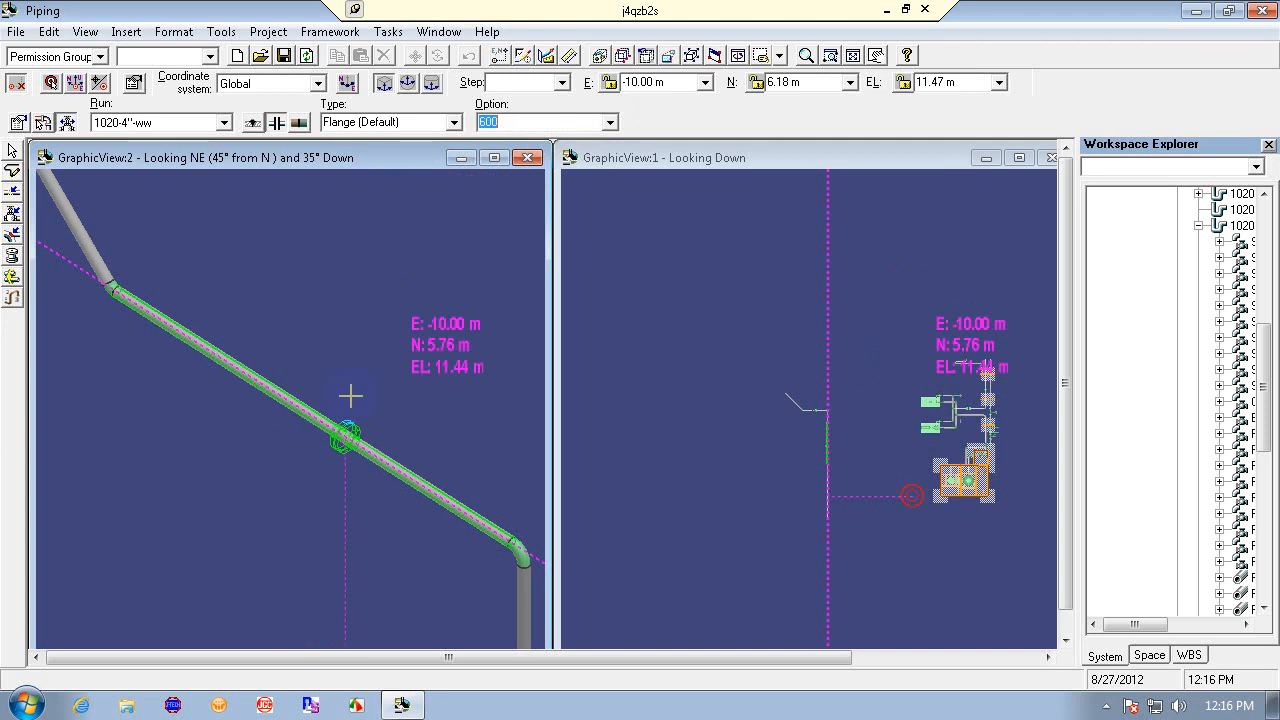
pyautogui.moveTo(520, 120); pyautogui.dragTo(453, 128)
pyautogui.write('300')
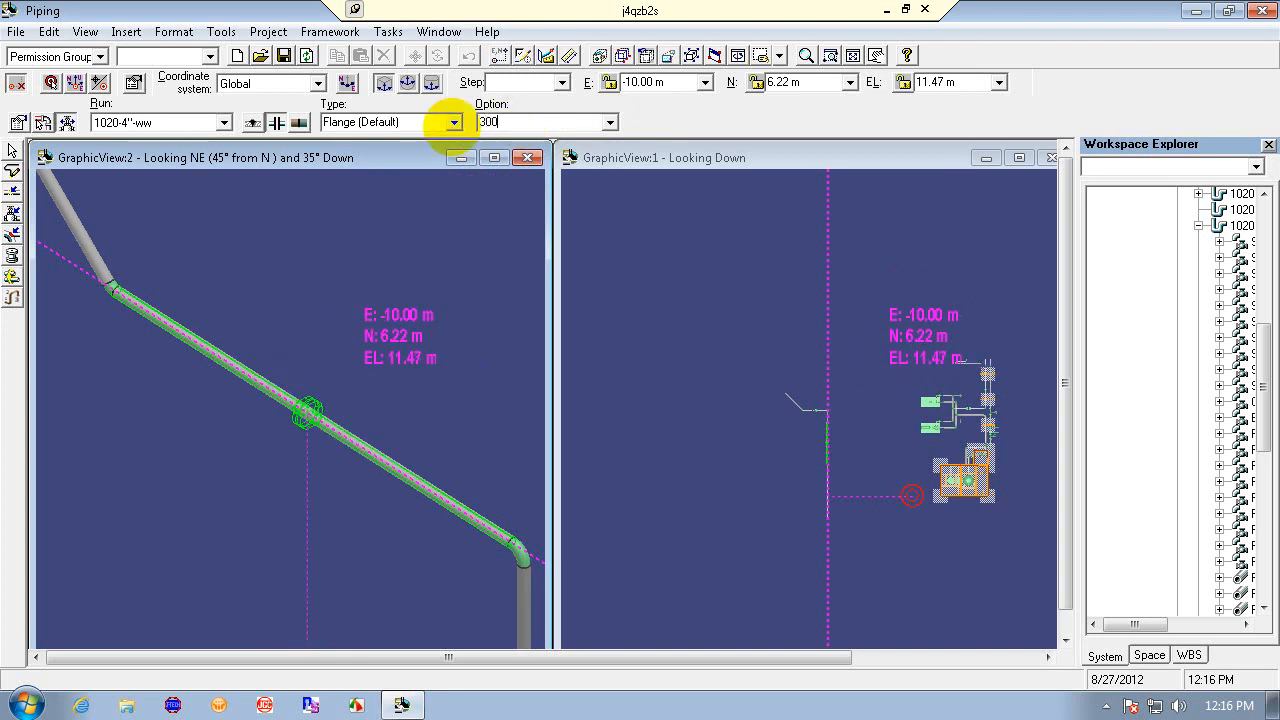
pyautogui.press('Return')
# - Review the available Option, Type and Run choices for the split
pyautogui.click(609, 121)
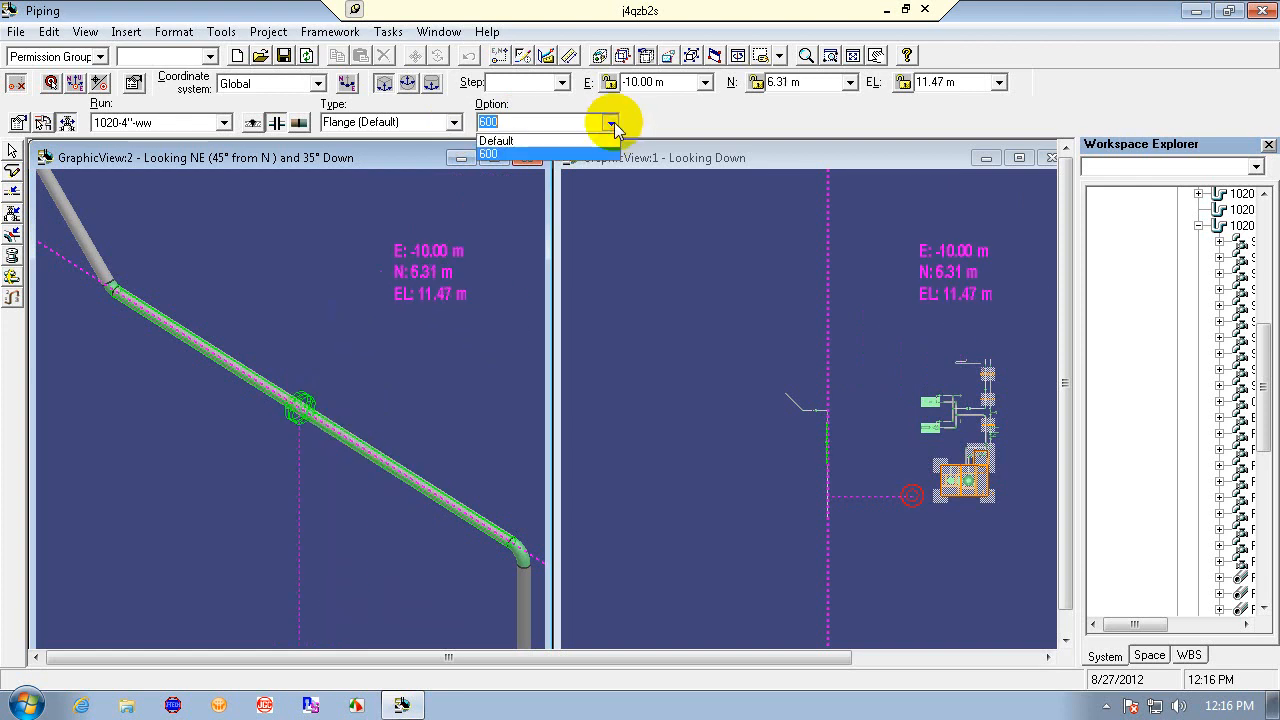
pyautogui.click(609, 121)
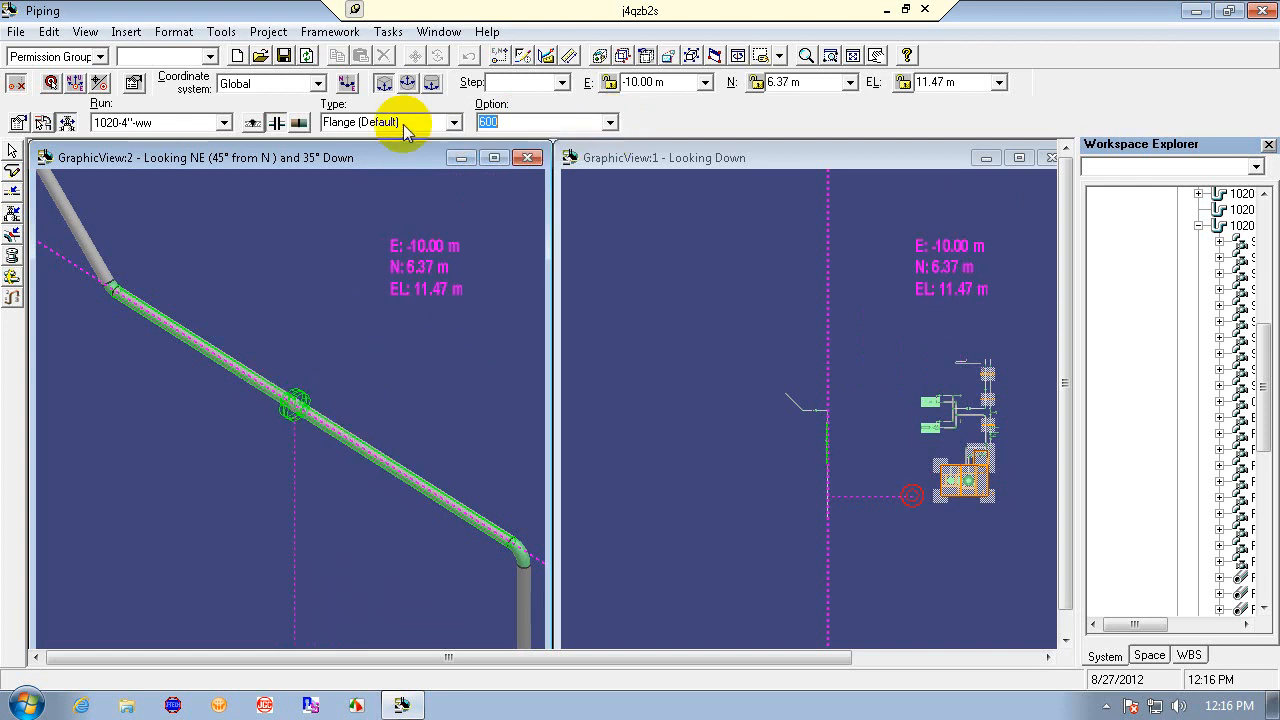
pyautogui.click(454, 122)
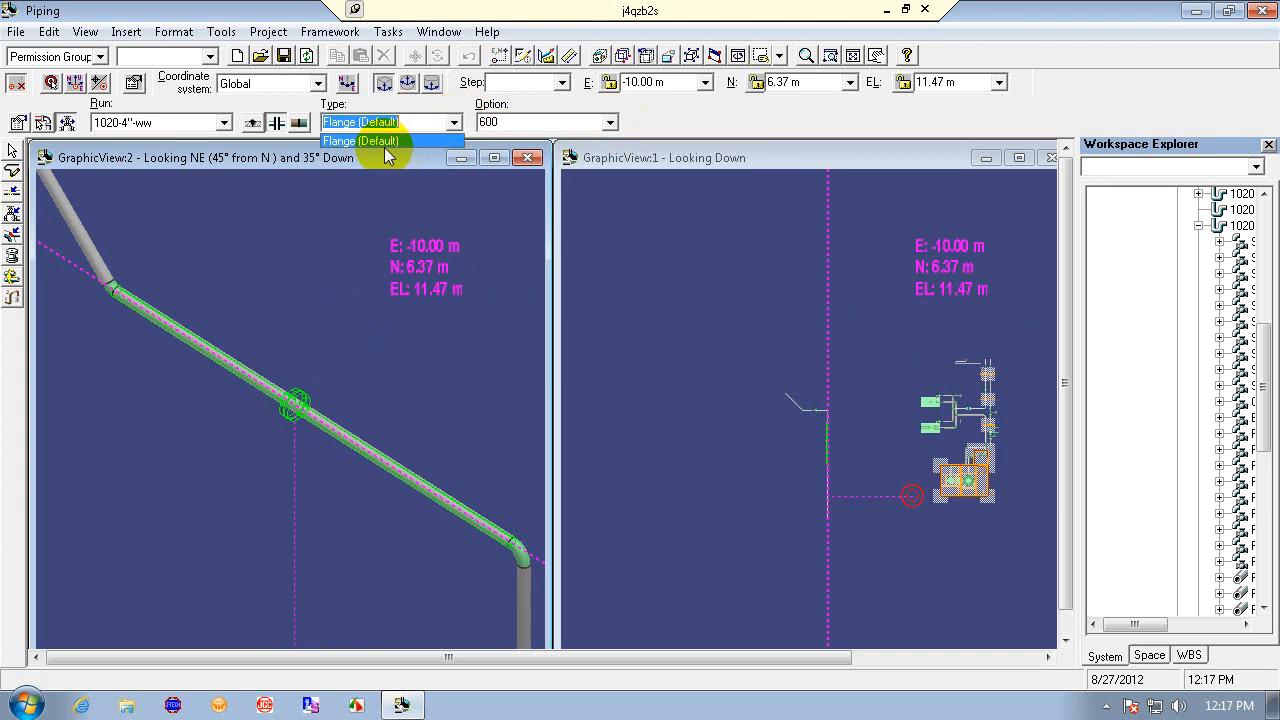
pyautogui.click(450, 120)
pyautogui.click(224, 122)
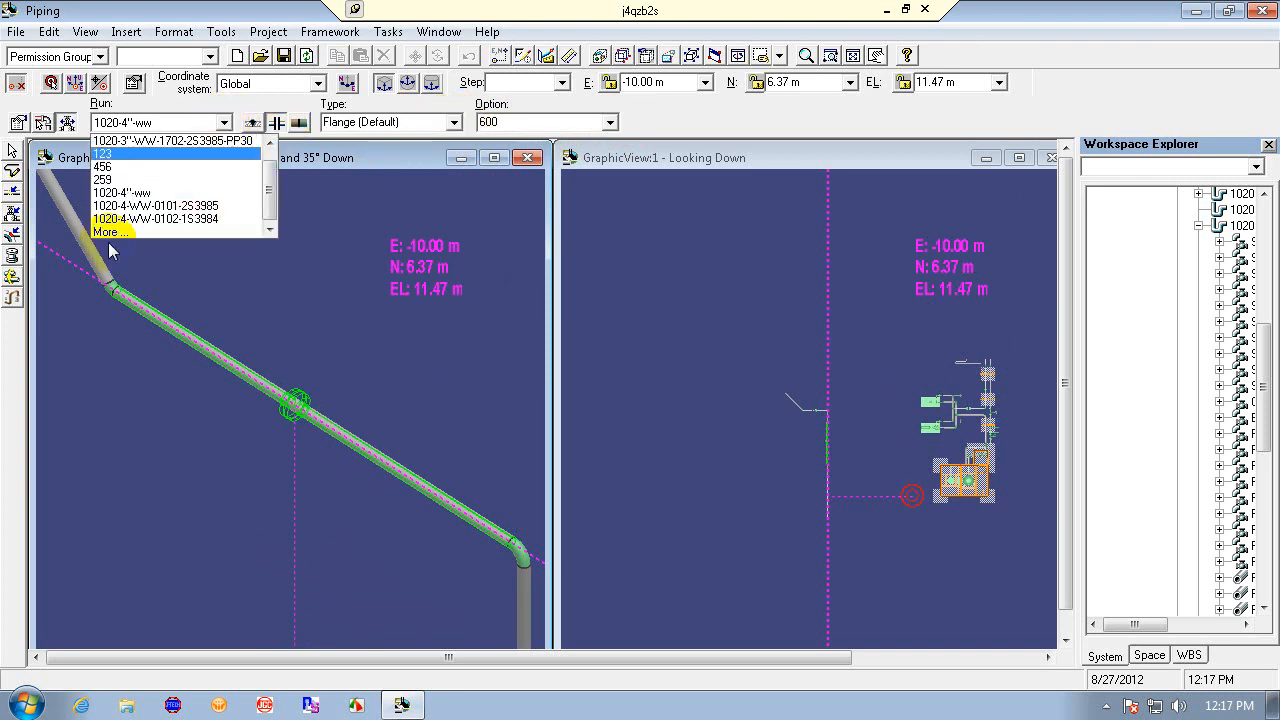
pyautogui.click(224, 122)
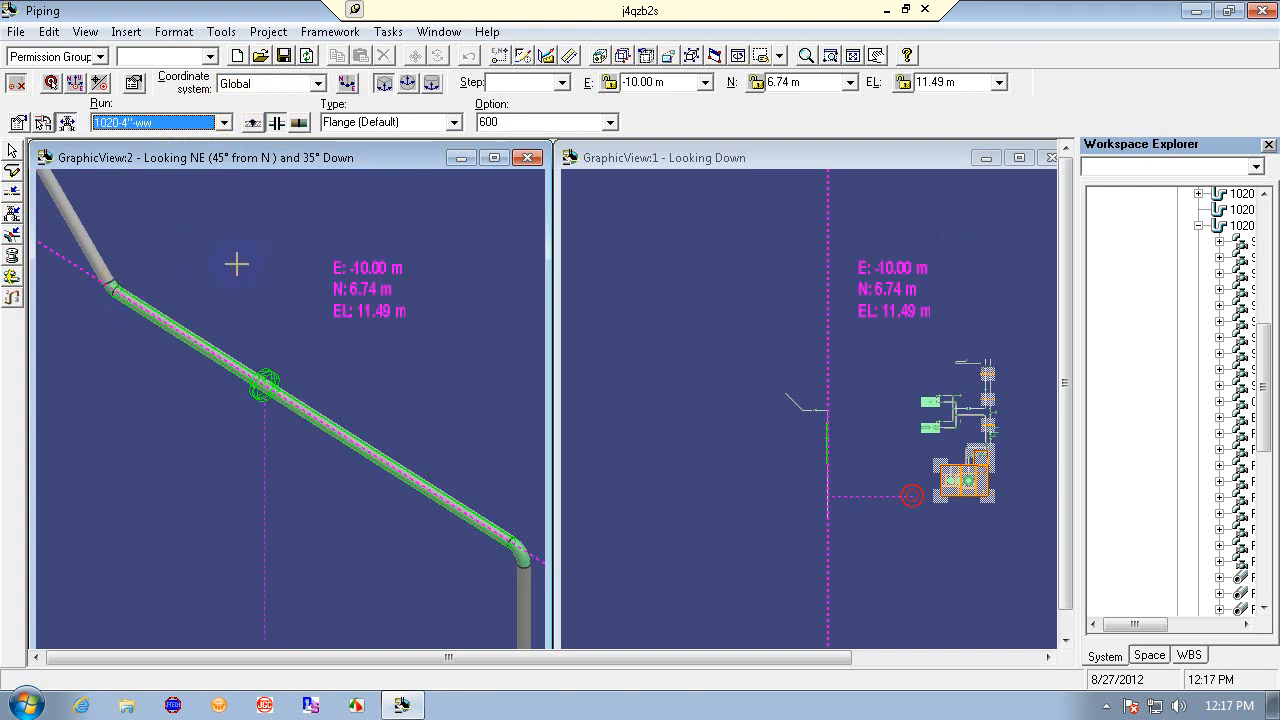
# - Try switching the split's Weld/Takedown Category to Weld with a butt weld type in its properties, cancelling the dialog
pyautogui.click(16, 124)
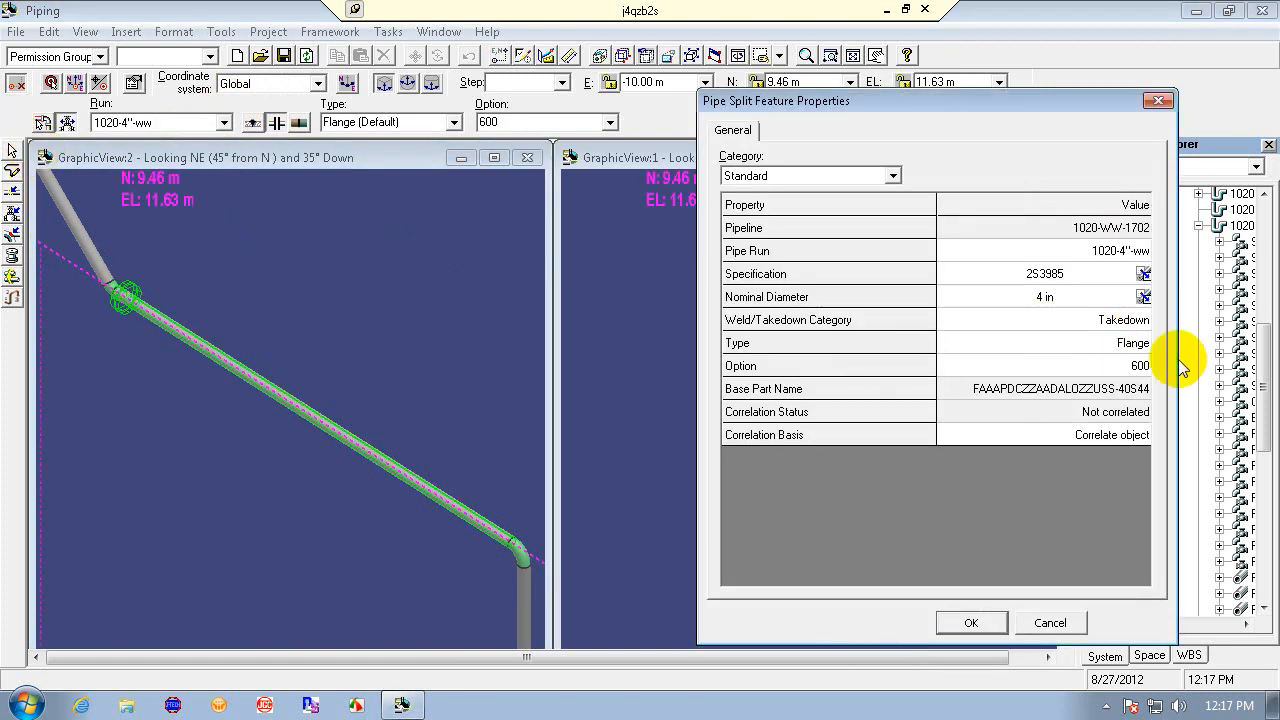
pyautogui.click(1137, 340)
pyautogui.click(1143, 343)
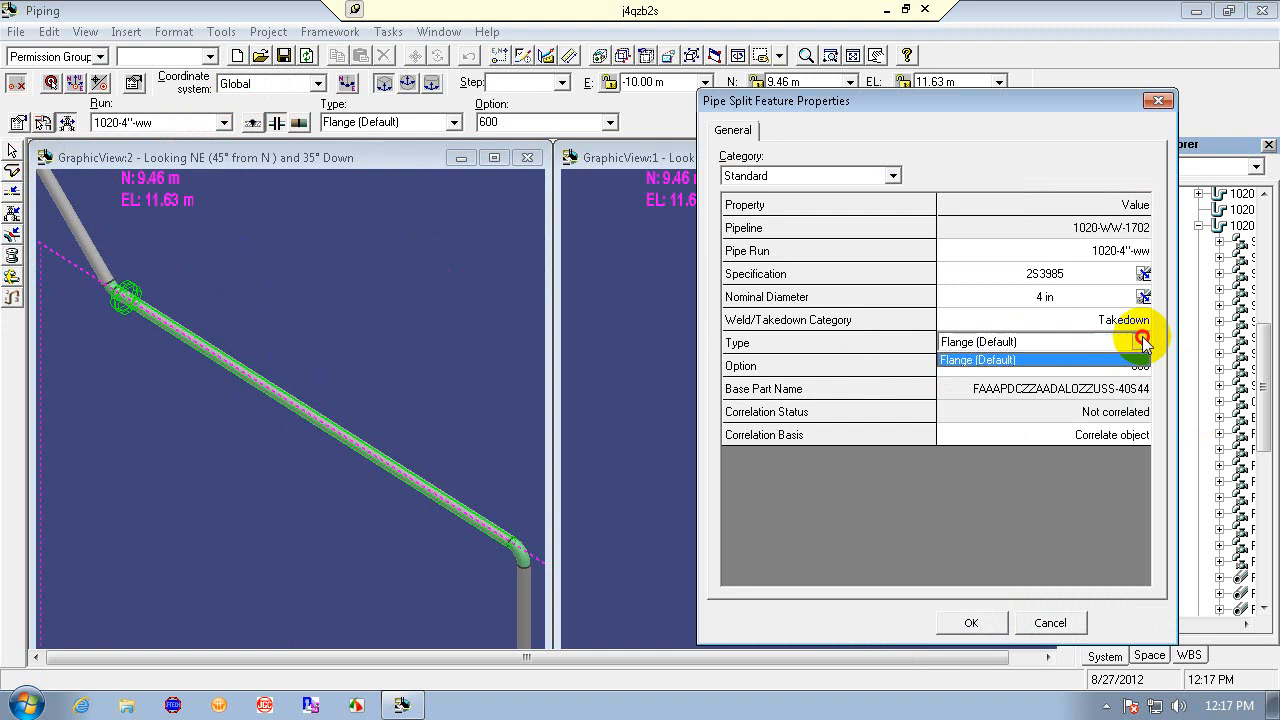
pyautogui.click(1143, 343)
pyautogui.click(1140, 322)
pyautogui.click(1142, 319)
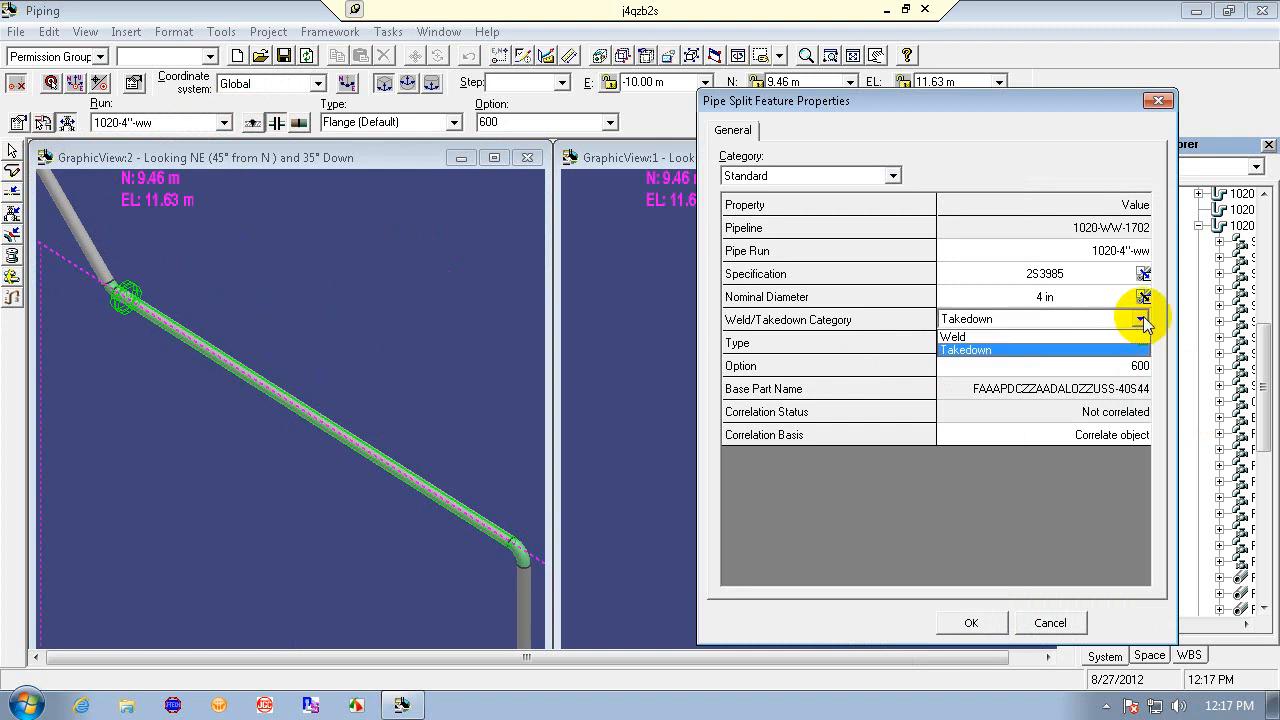
pyautogui.click(1133, 338)
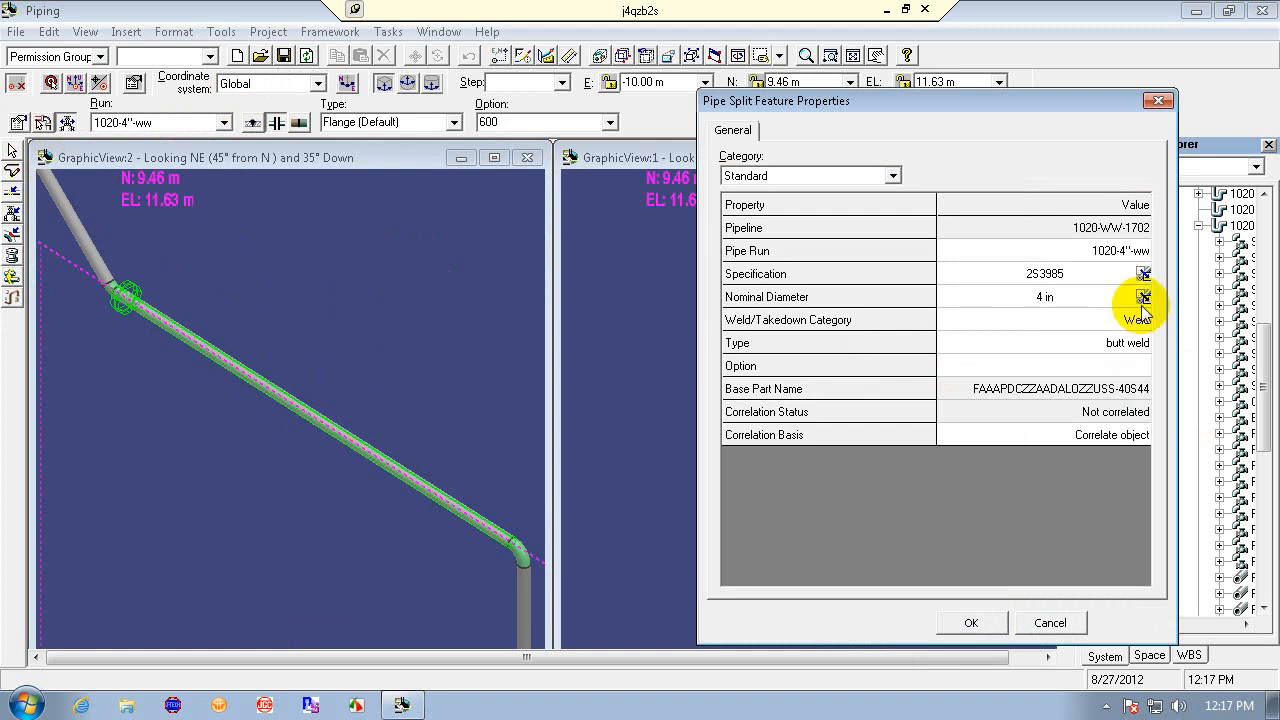
pyautogui.click(1141, 343)
pyautogui.click(1141, 343)
pyautogui.click(1141, 343)
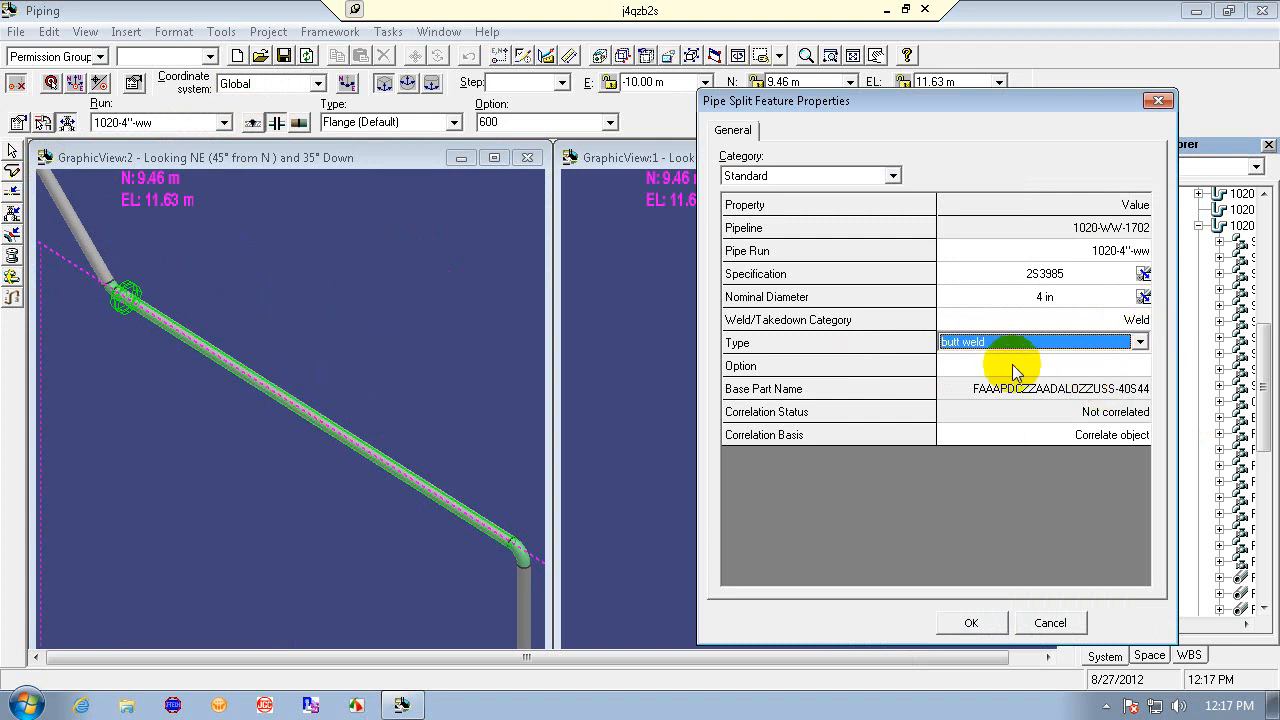
pyautogui.click(1100, 366)
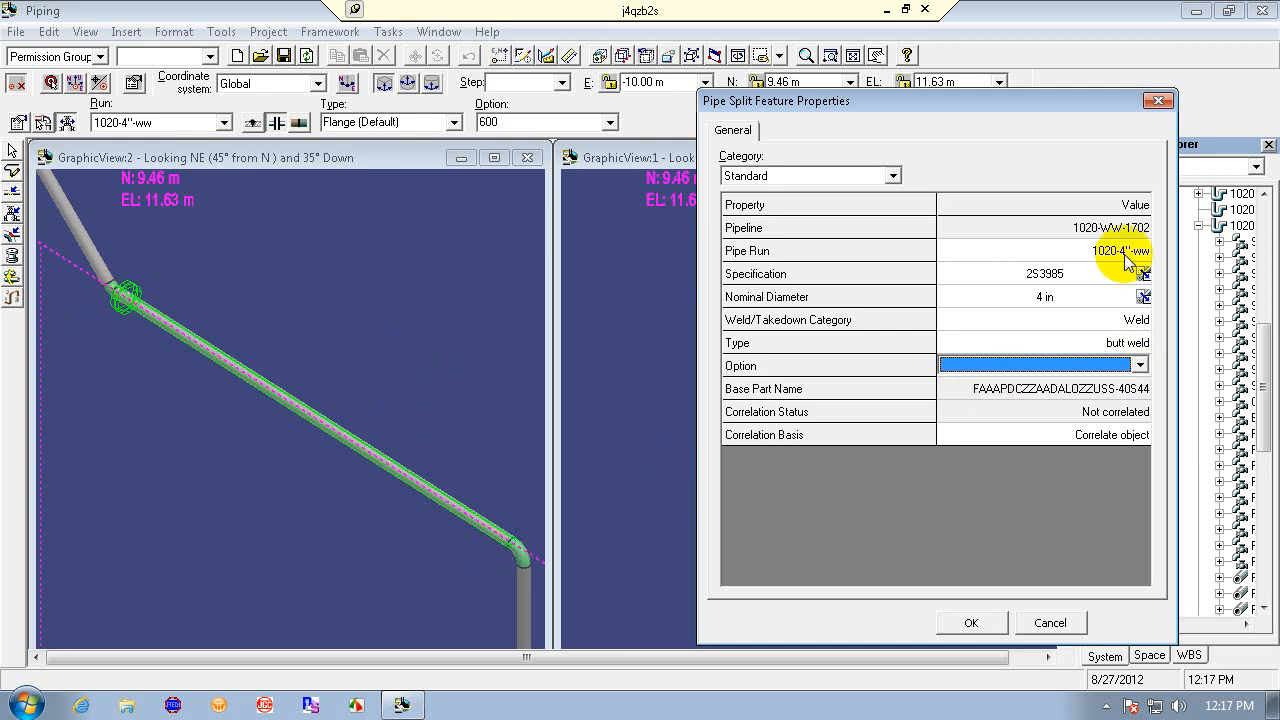
pyautogui.click(1046, 622)
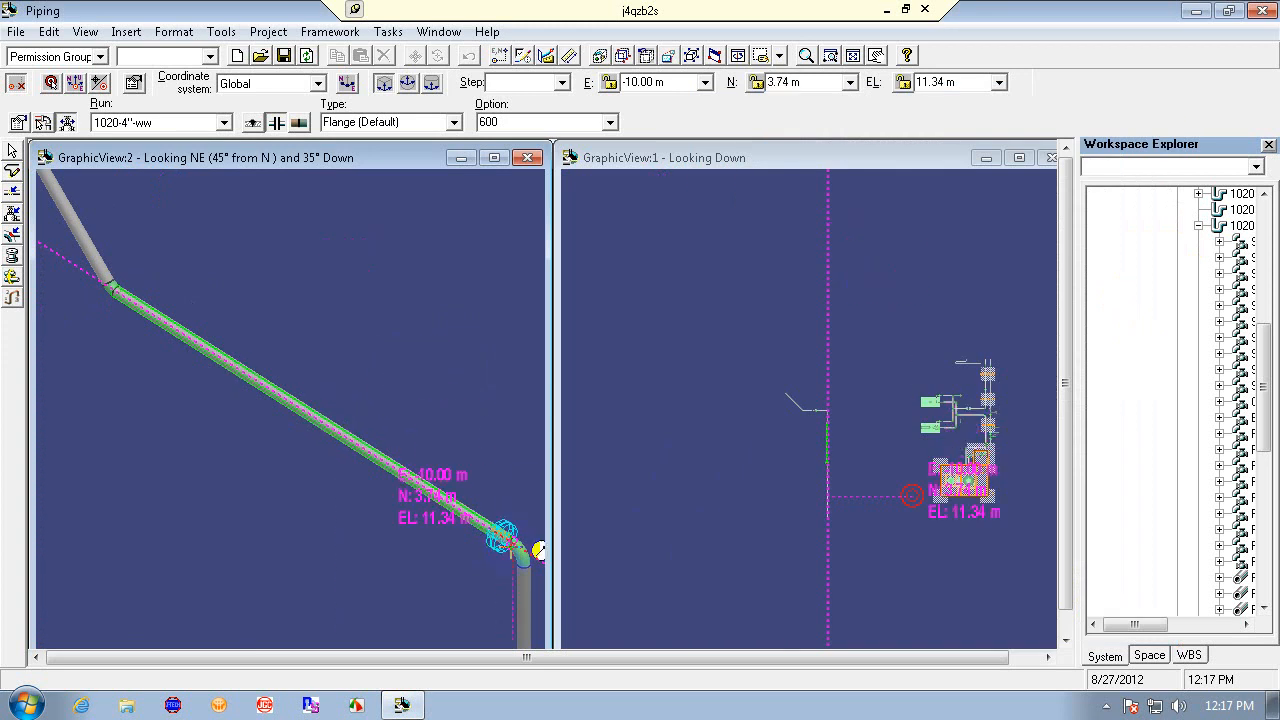
# - Place the flanged takedown joint at the lower end of the sloped leg beside the elbow
pyautogui.click(513, 549)
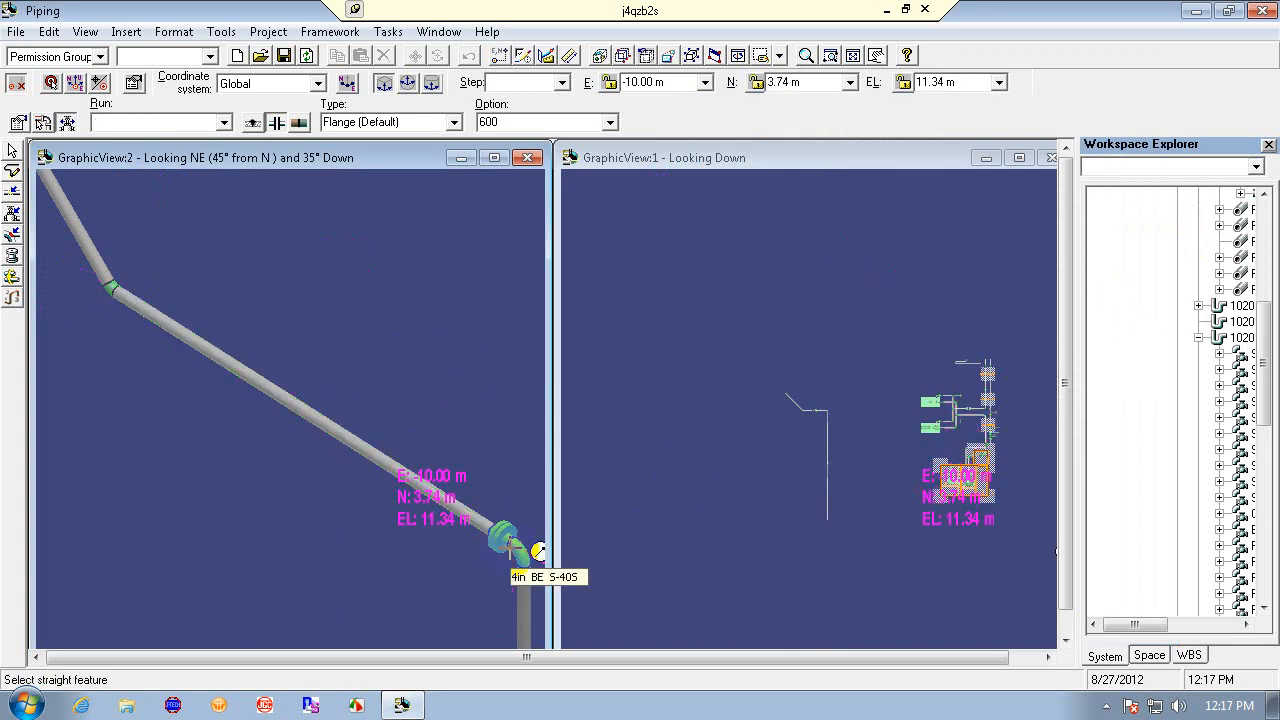
pyautogui.press('Escape')
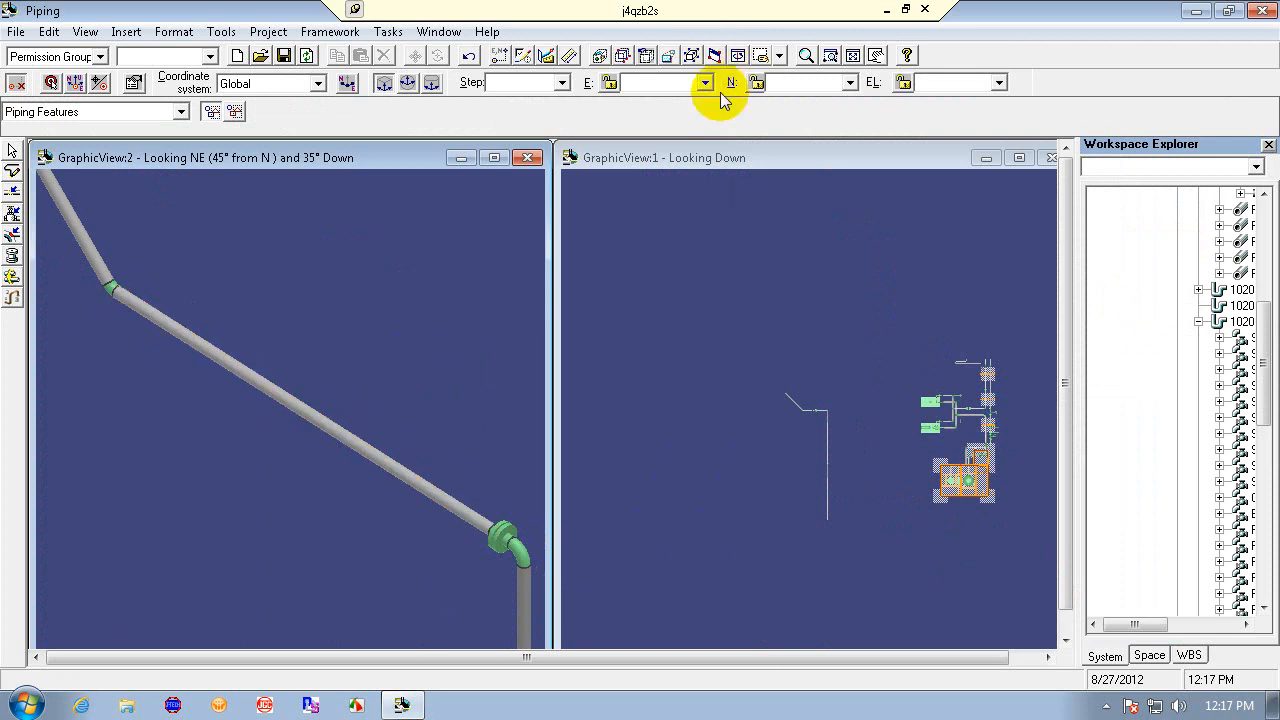
# - Start inserting a tap on the elbow at the upper end of the sloped leg
pyautogui.click(829, 55)
pyautogui.click(180, 274)
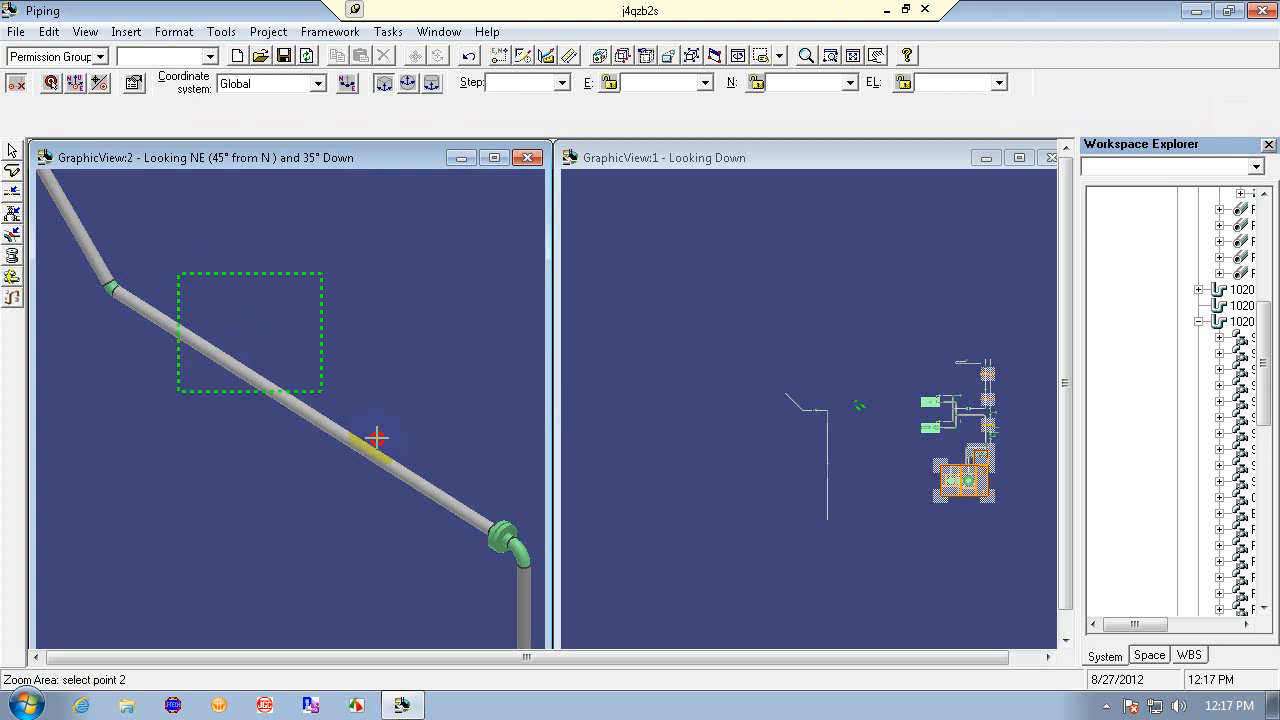
pyautogui.click(427, 630)
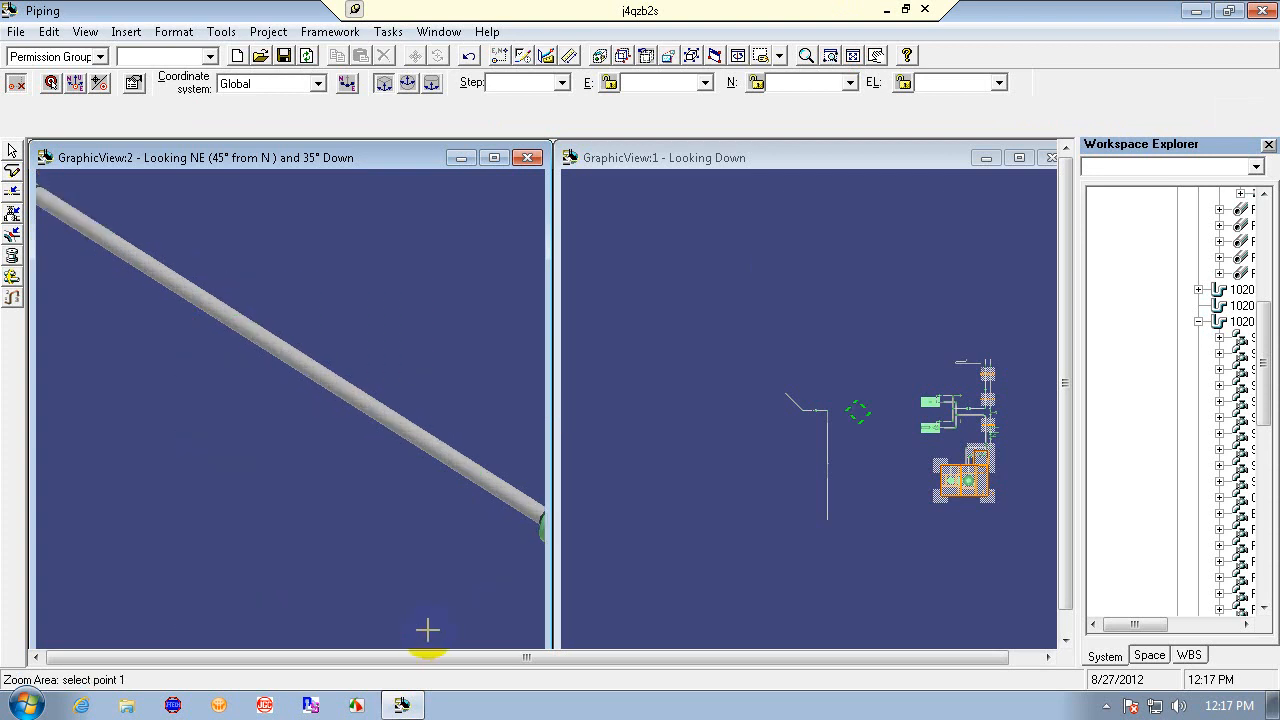
pyautogui.click(806, 55)
pyautogui.moveTo(484, 286); pyautogui.dragTo(263, 611)
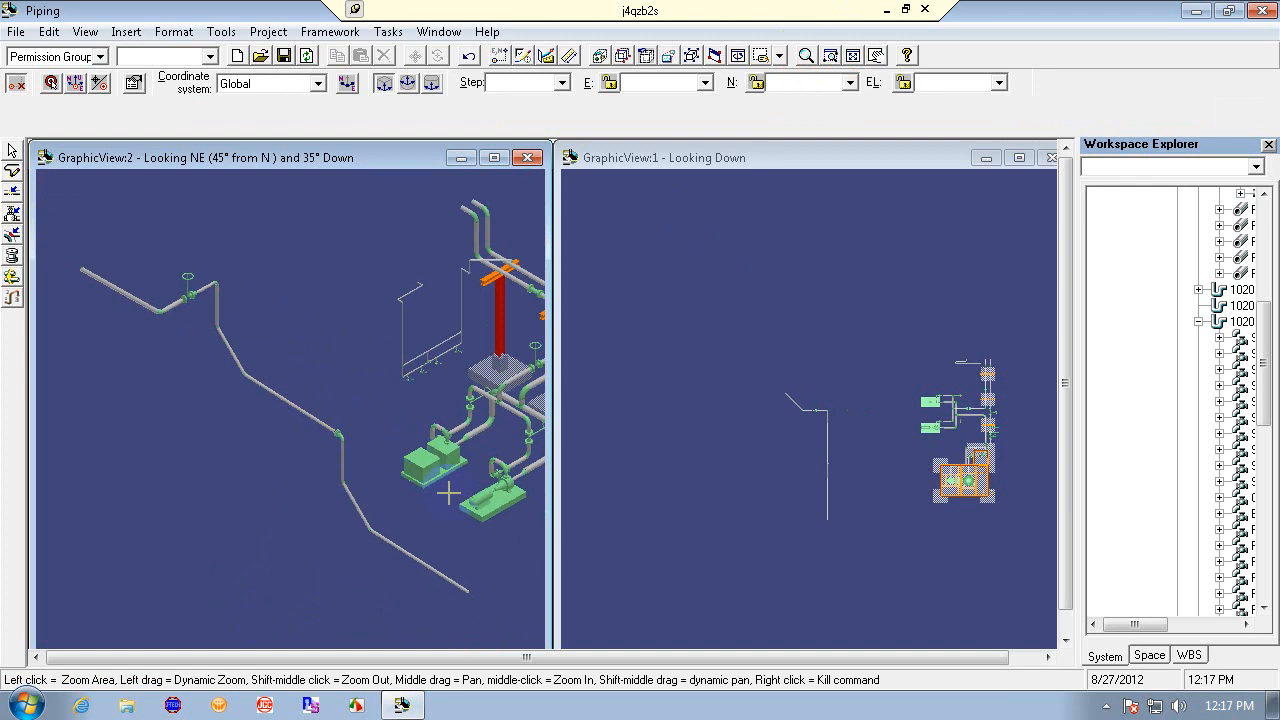
pyautogui.click(829, 55)
pyautogui.click(138, 290)
pyautogui.click(217, 366)
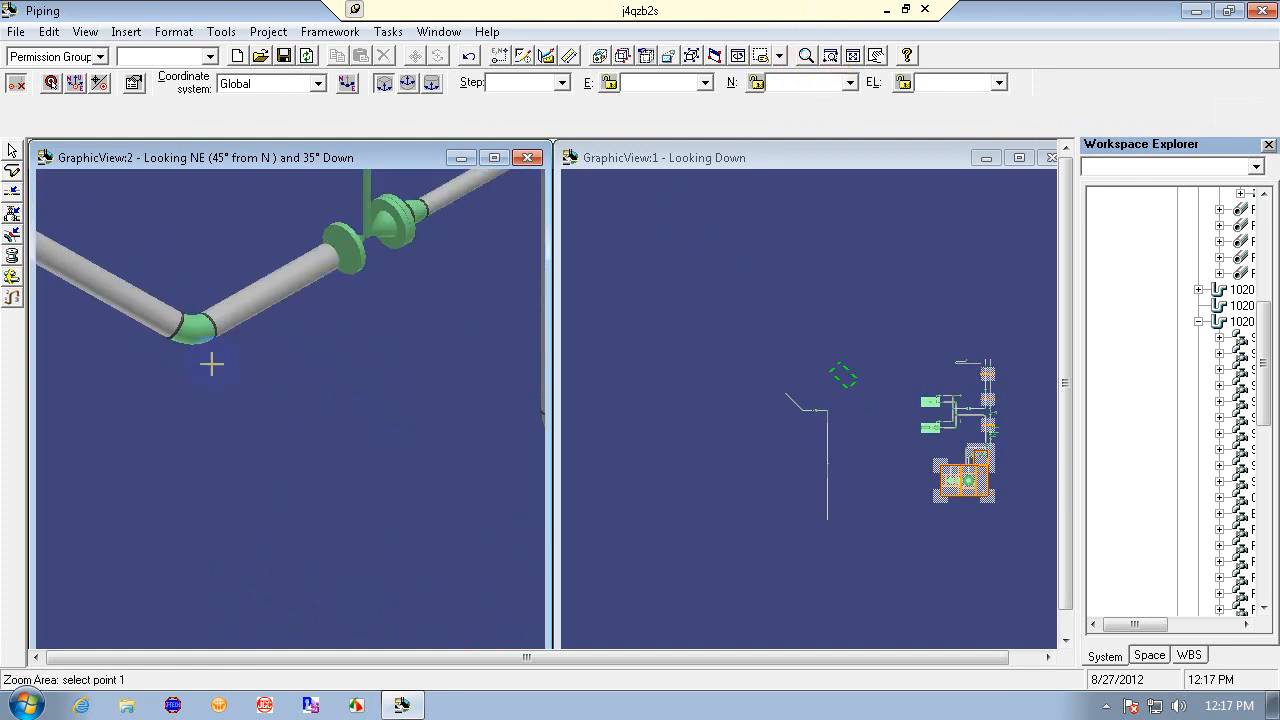
pyautogui.click(75, 229)
pyautogui.click(237, 421)
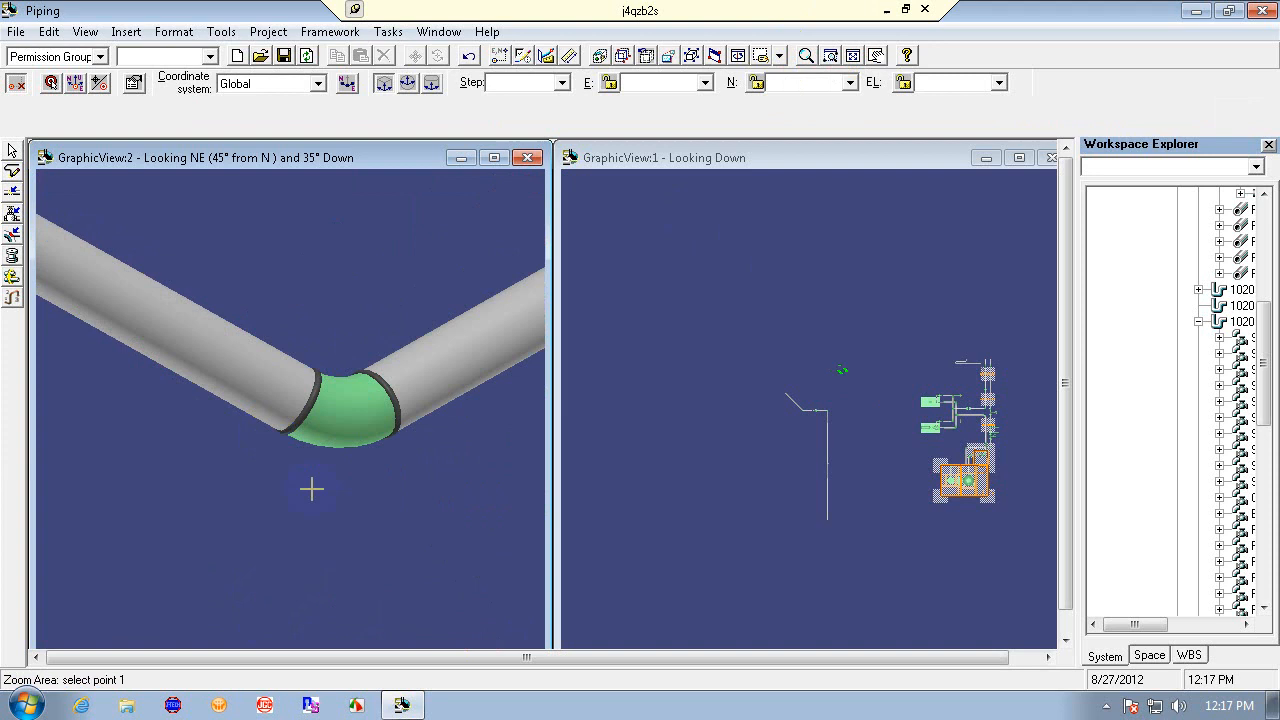
pyautogui.press('Escape')
pyautogui.click(205, 330)
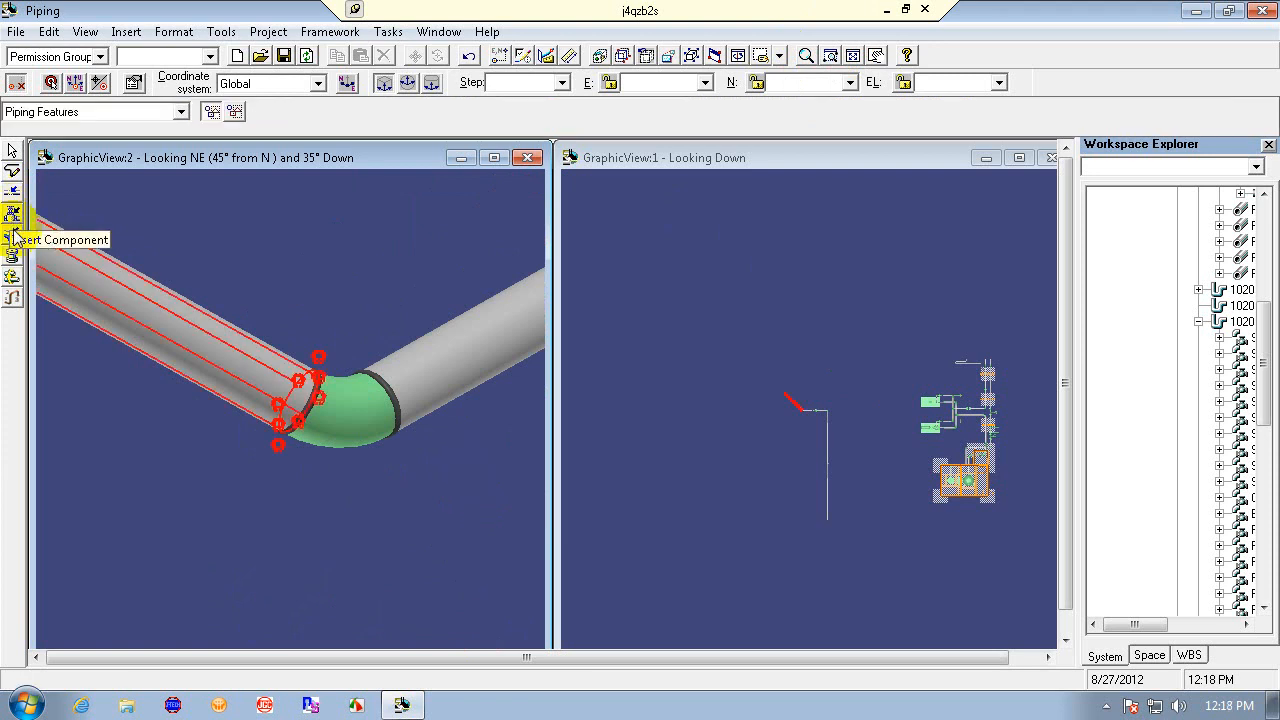
pyautogui.click(13, 214)
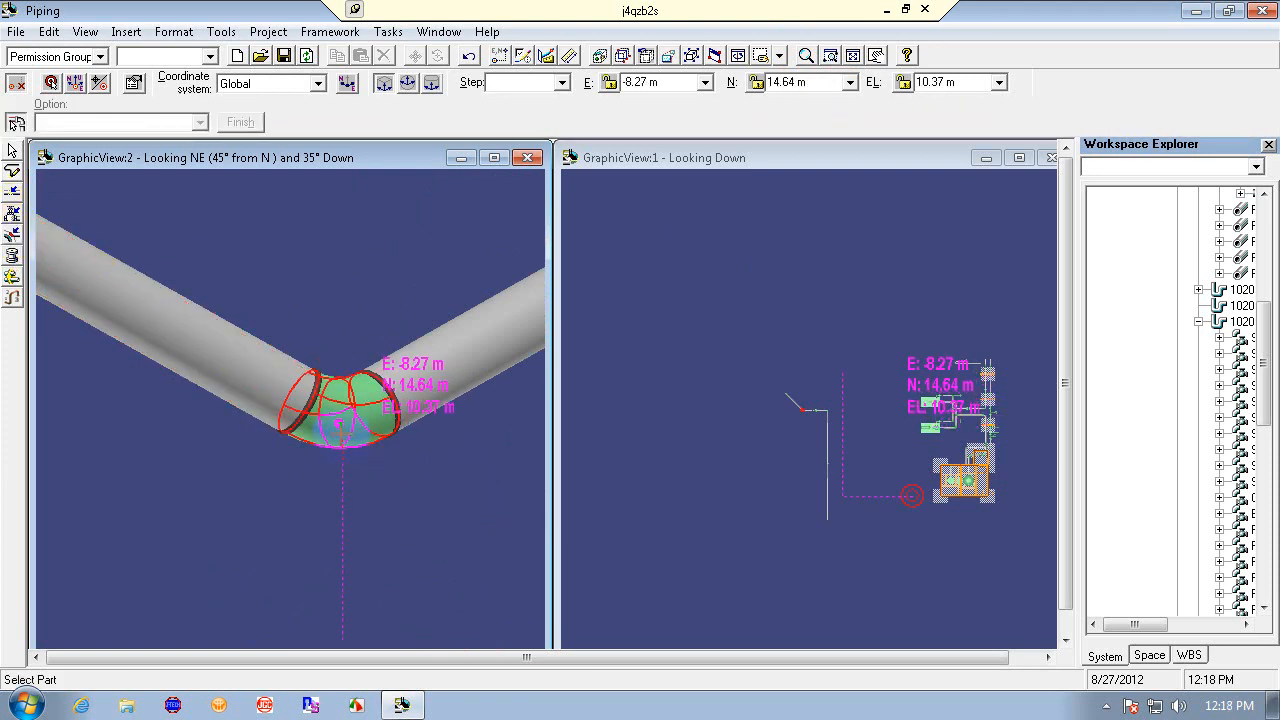
pyautogui.click(342, 462)
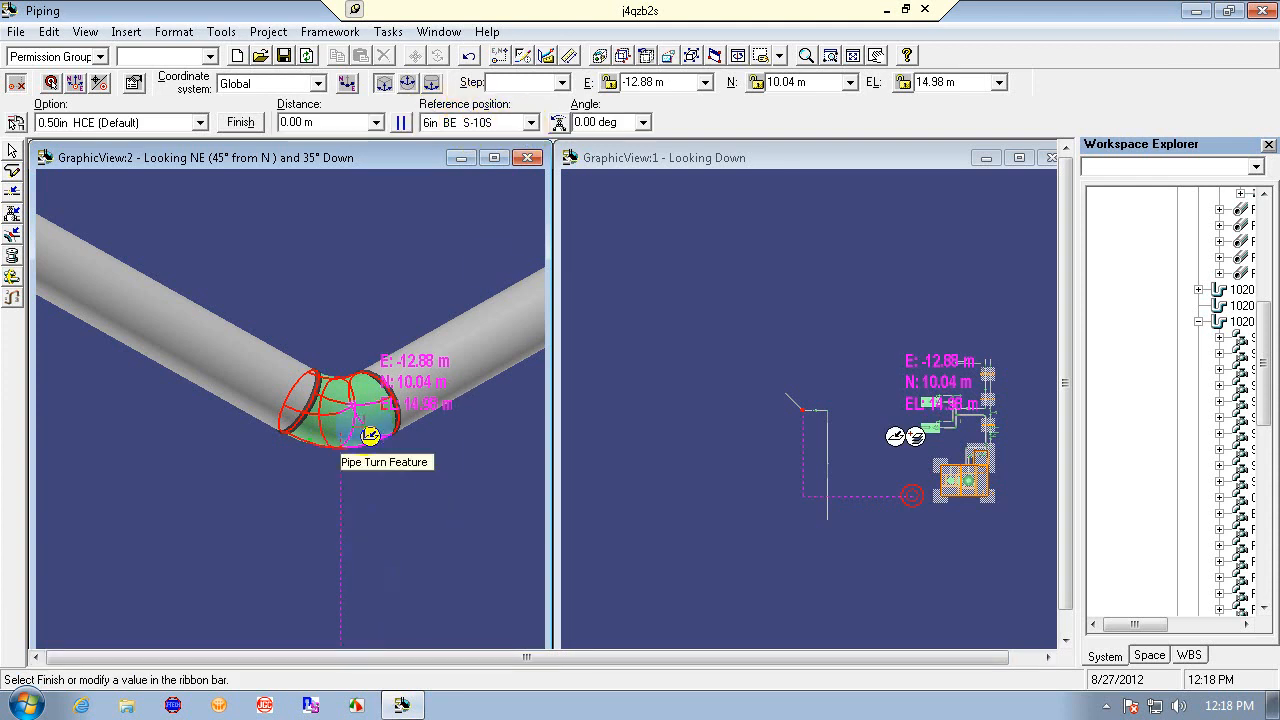
# - Set the tap's option to 2in SWE 3000
pyautogui.click(537, 122)
pyautogui.click(531, 121)
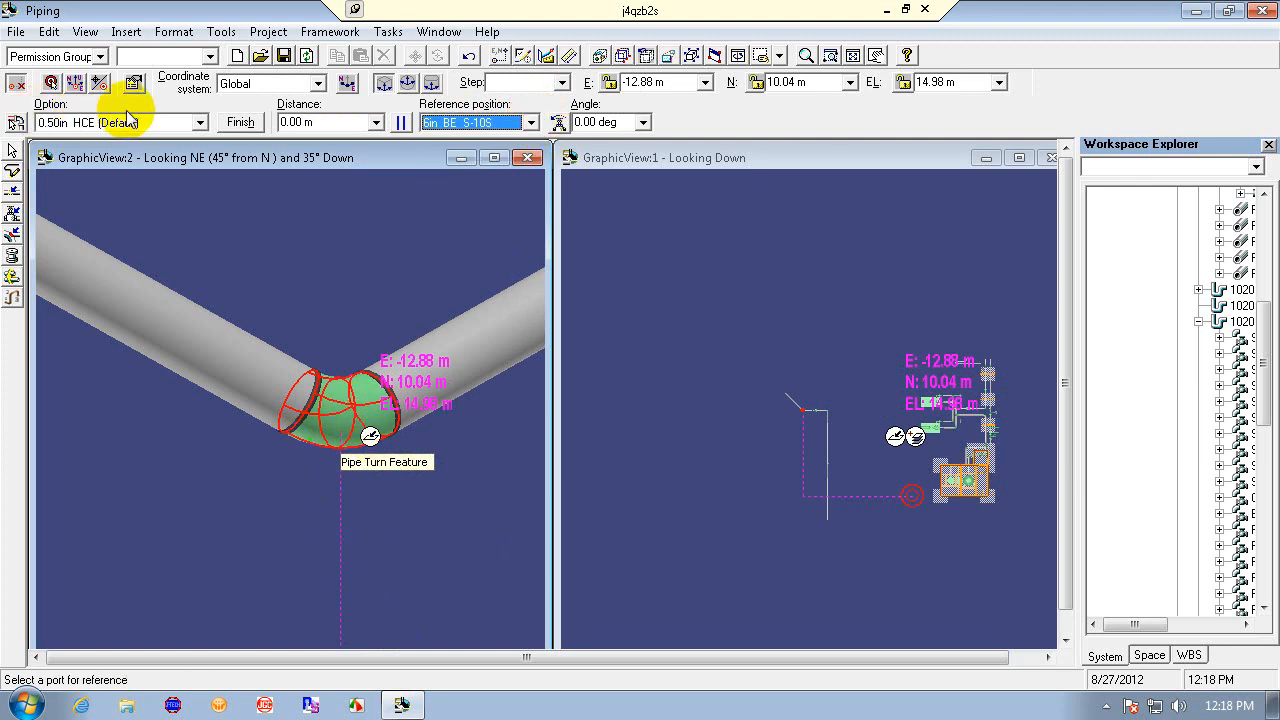
pyautogui.click(201, 122)
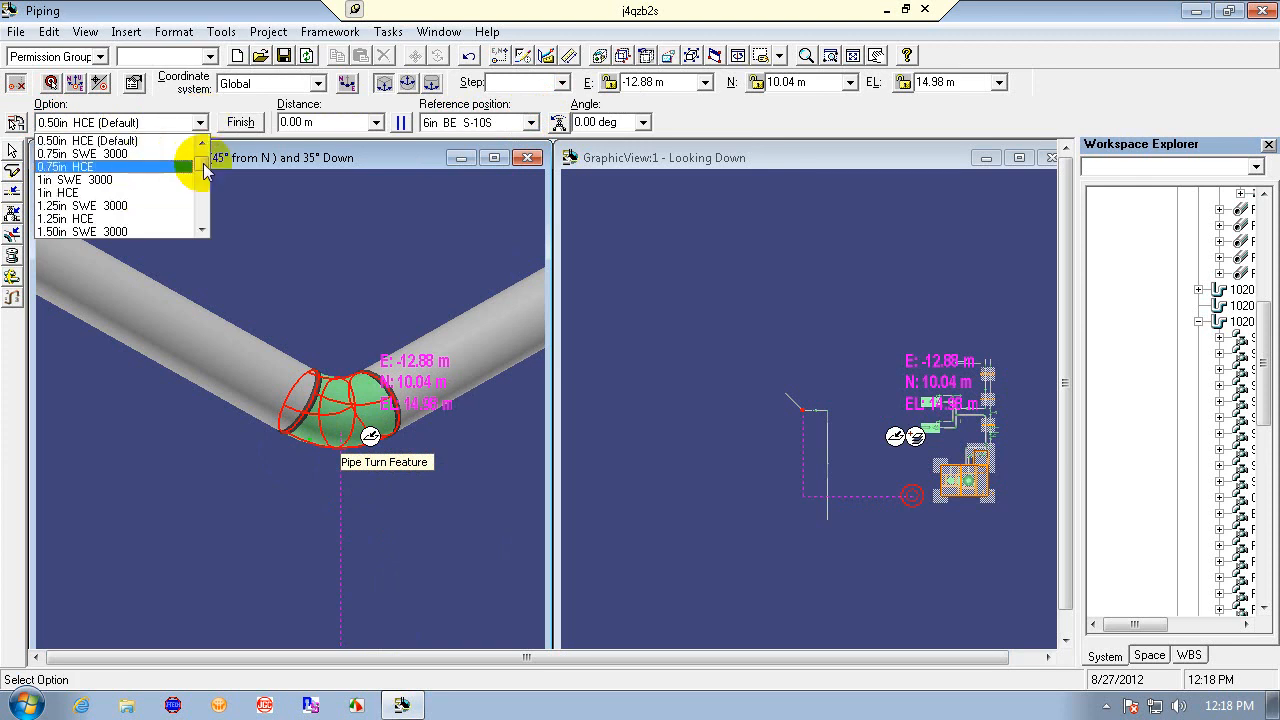
pyautogui.moveTo(203, 166); pyautogui.dragTo(204, 176)
pyautogui.scroll(1, 186, 174)
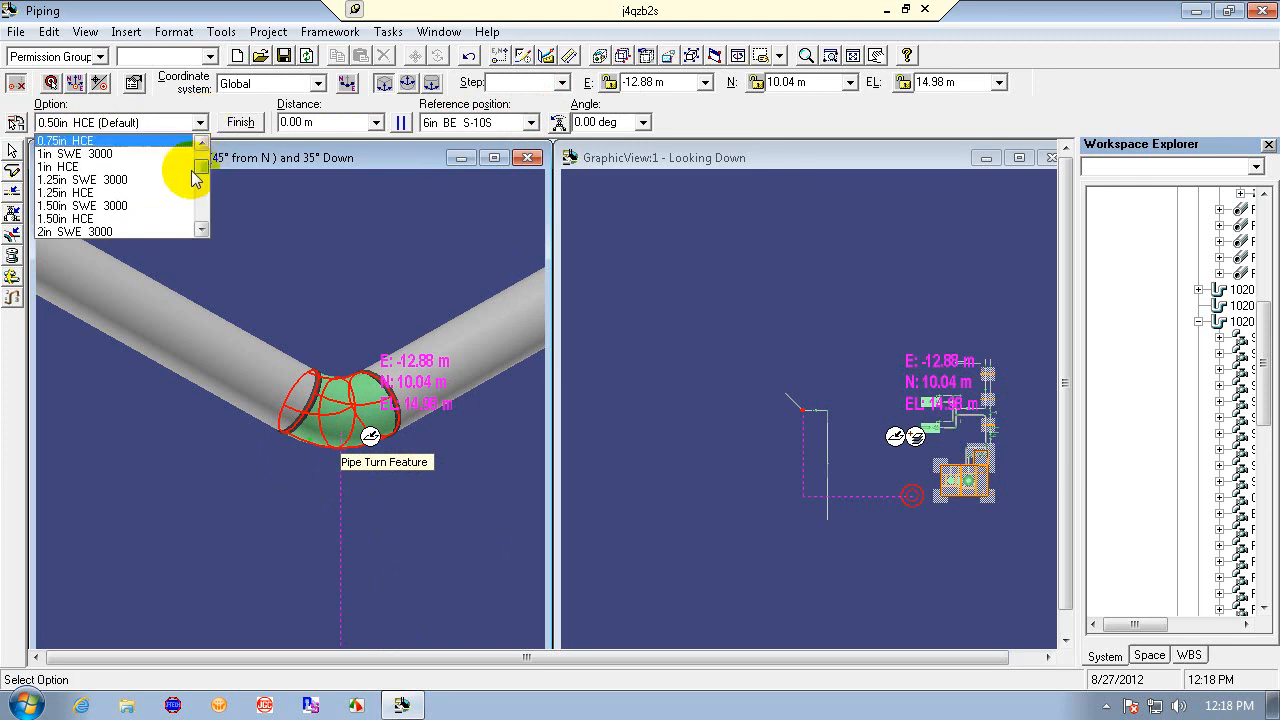
pyautogui.click(178, 231)
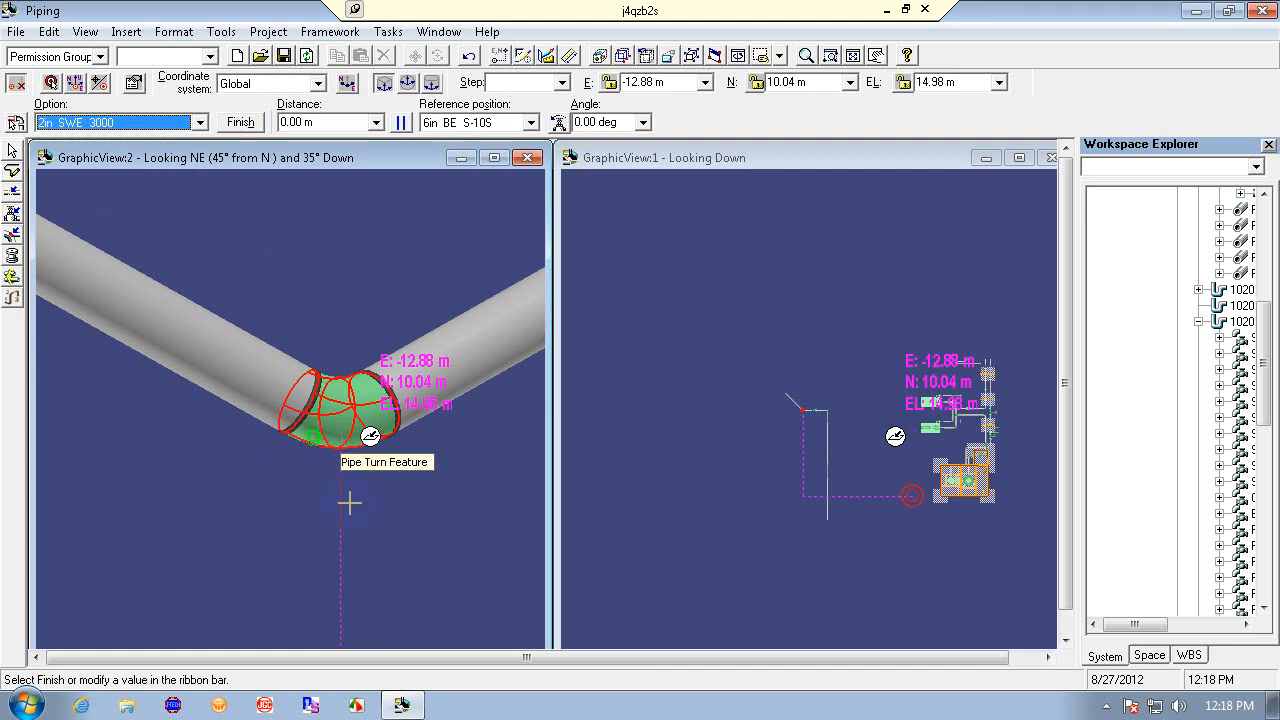
# - Set the tap's angle to 180 deg
pyautogui.click(644, 122)
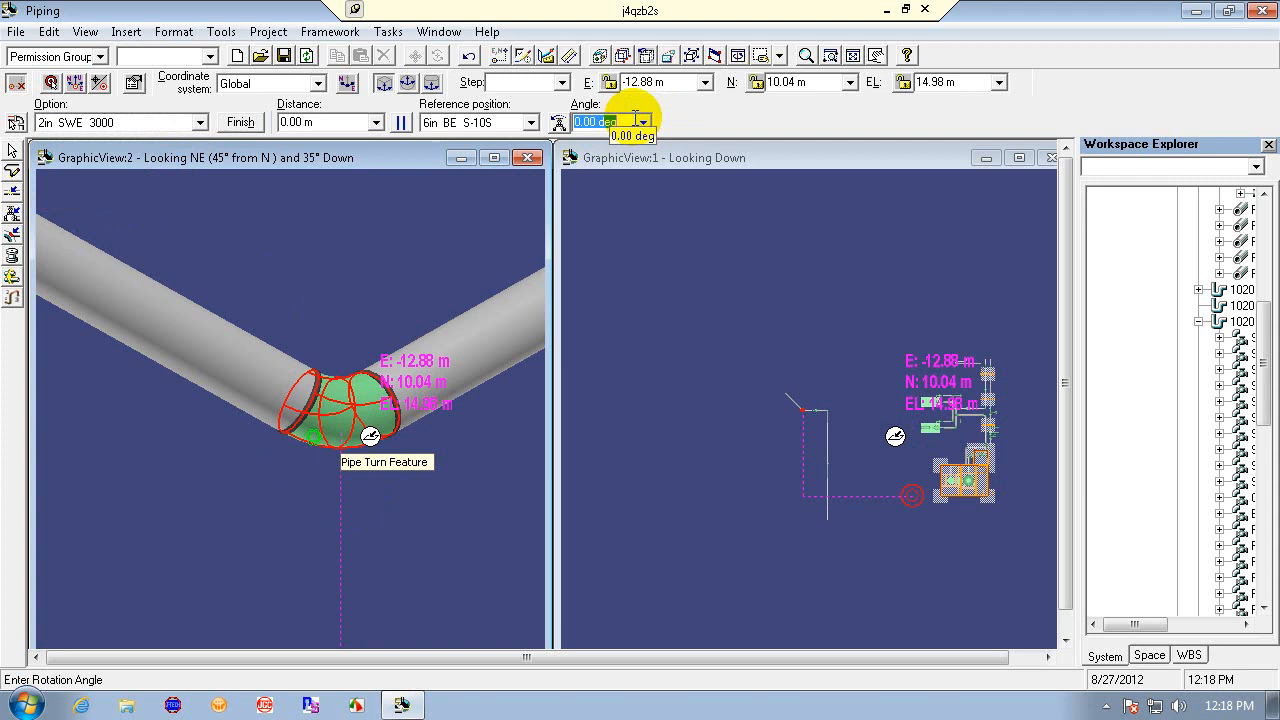
pyautogui.write('1')
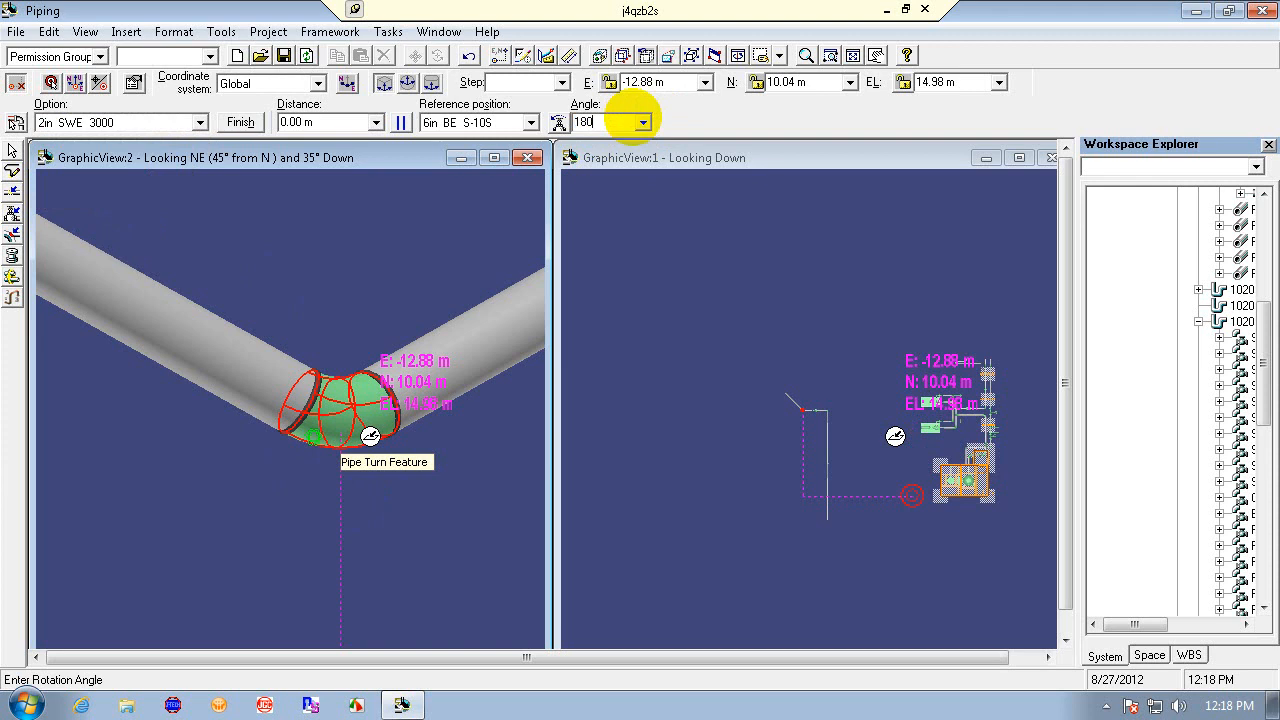
pyautogui.write('80')
pyautogui.press('Return')
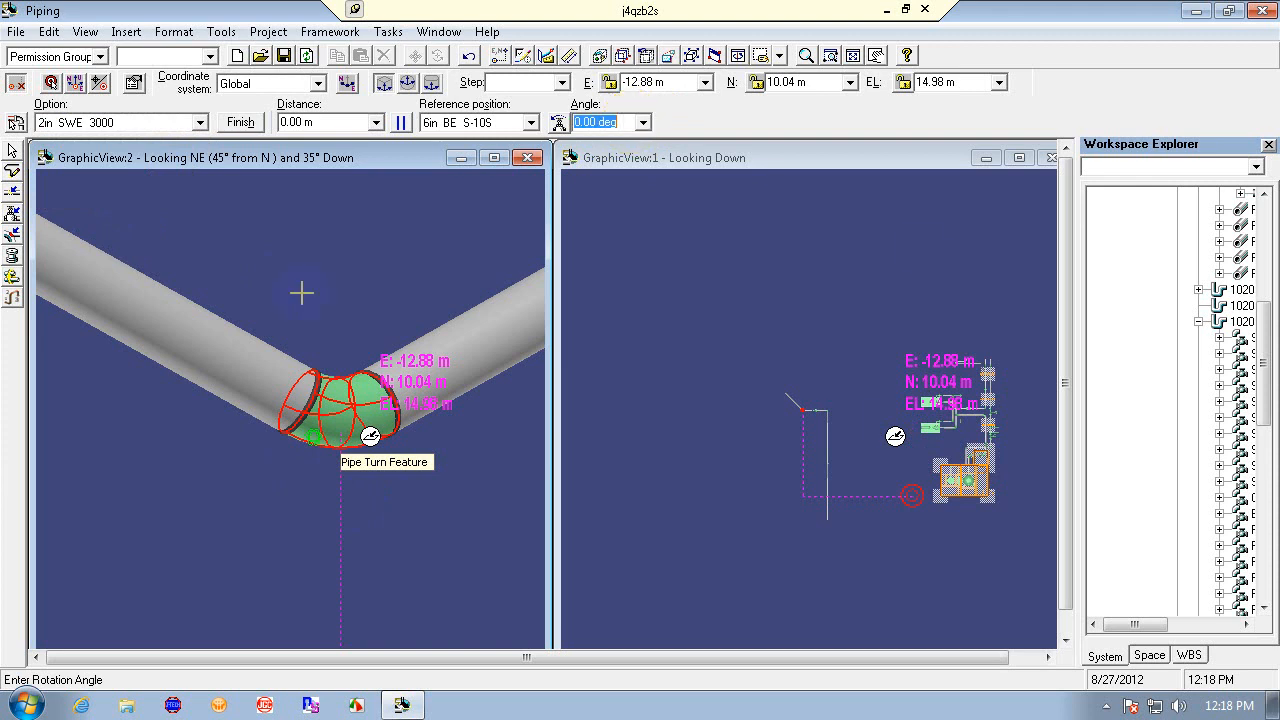
pyautogui.click(644, 125)
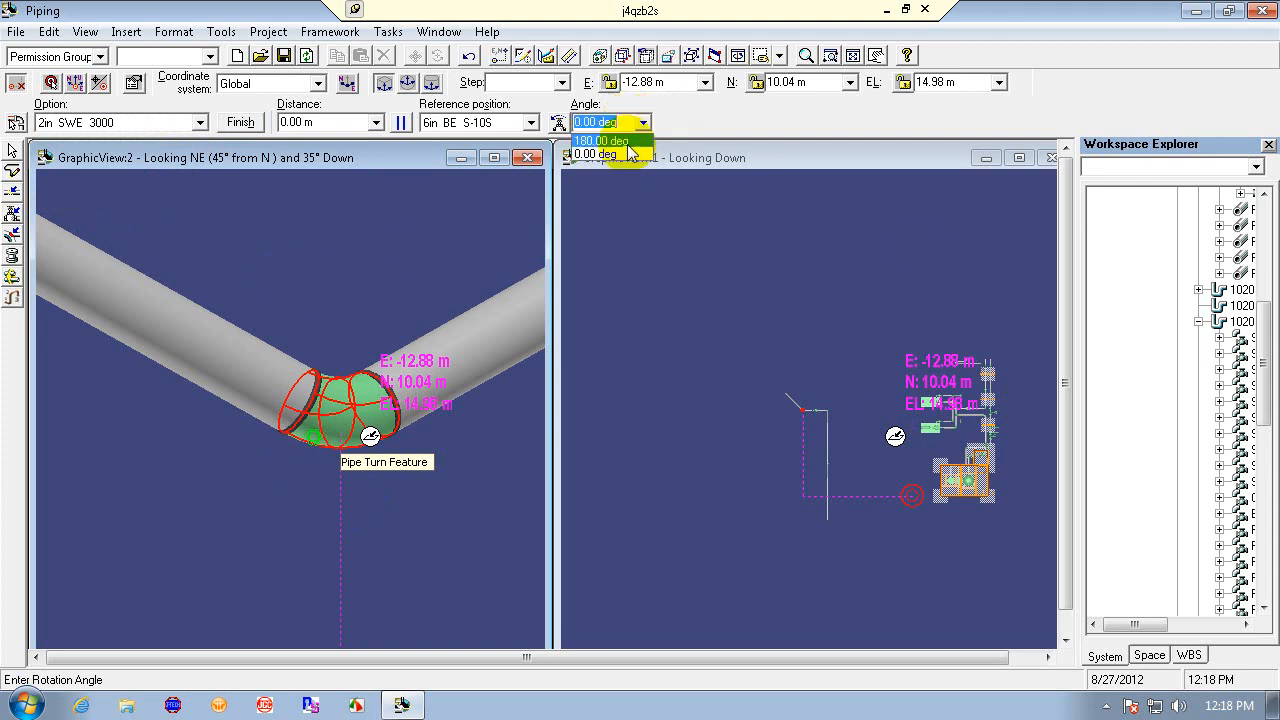
pyautogui.click(630, 145)
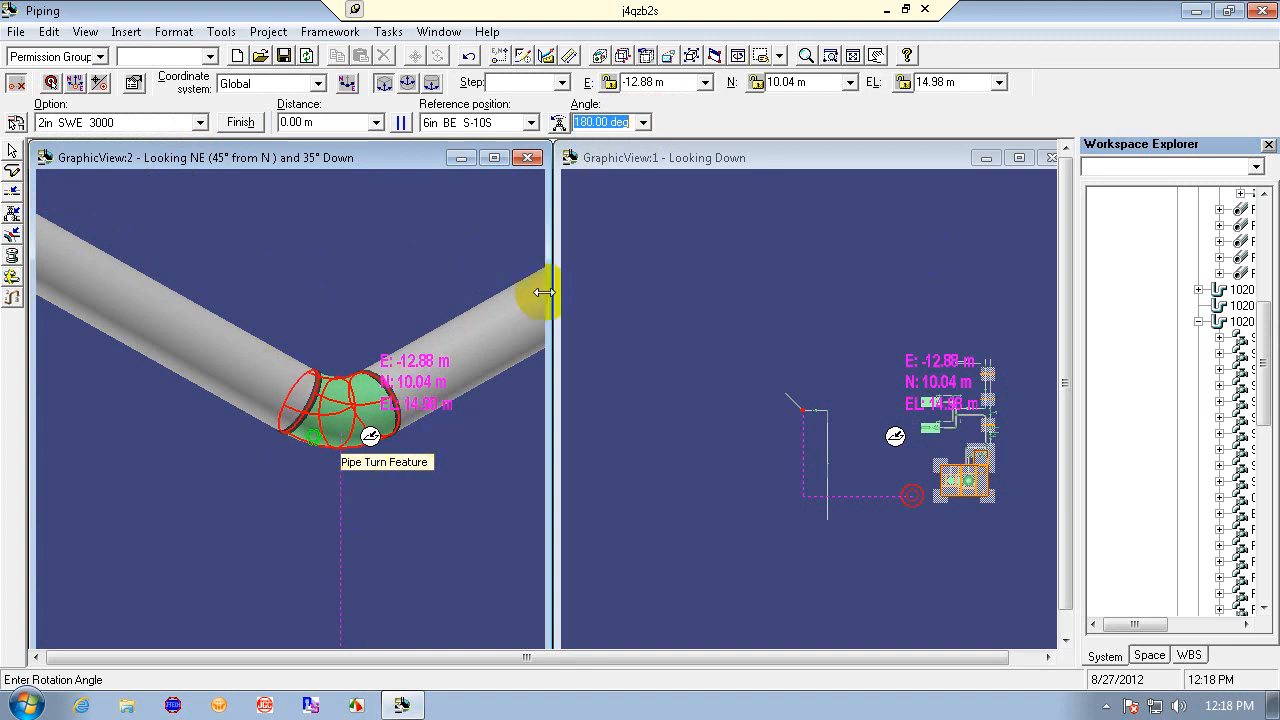
# - Set the tap's rotation angle to 90 deg using the rotate option
pyautogui.click(403, 124)
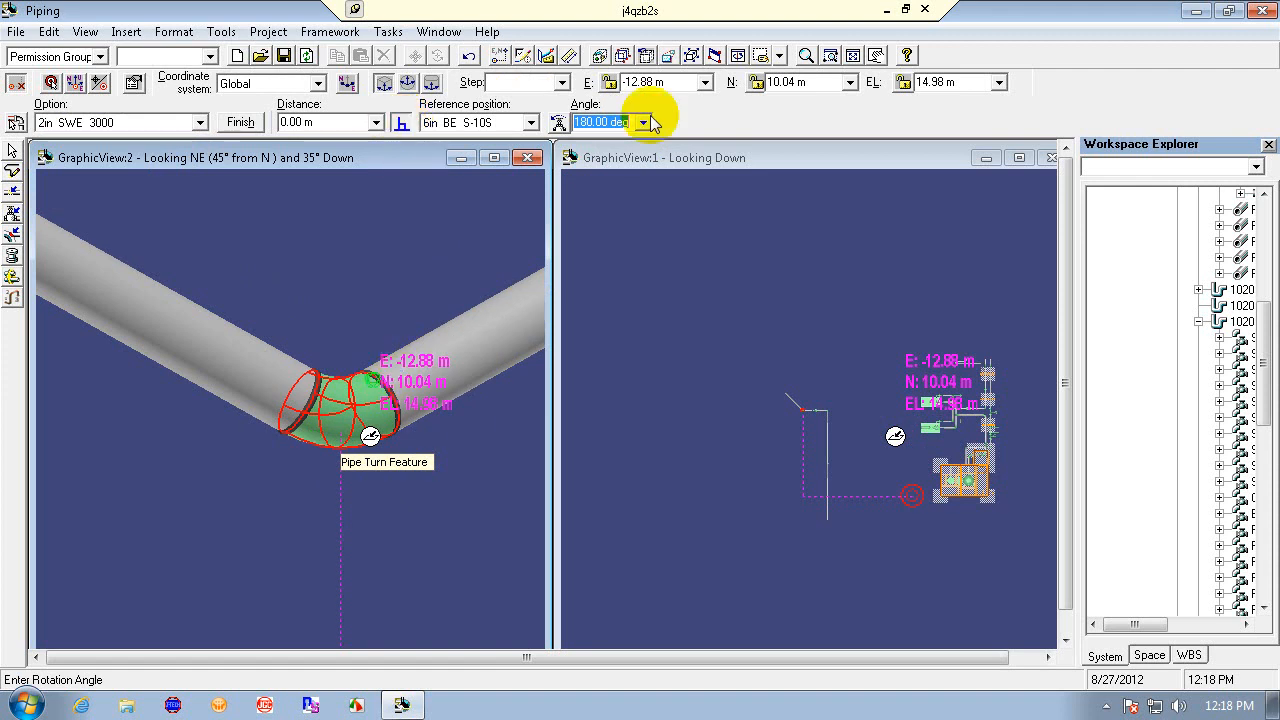
pyautogui.click(559, 122)
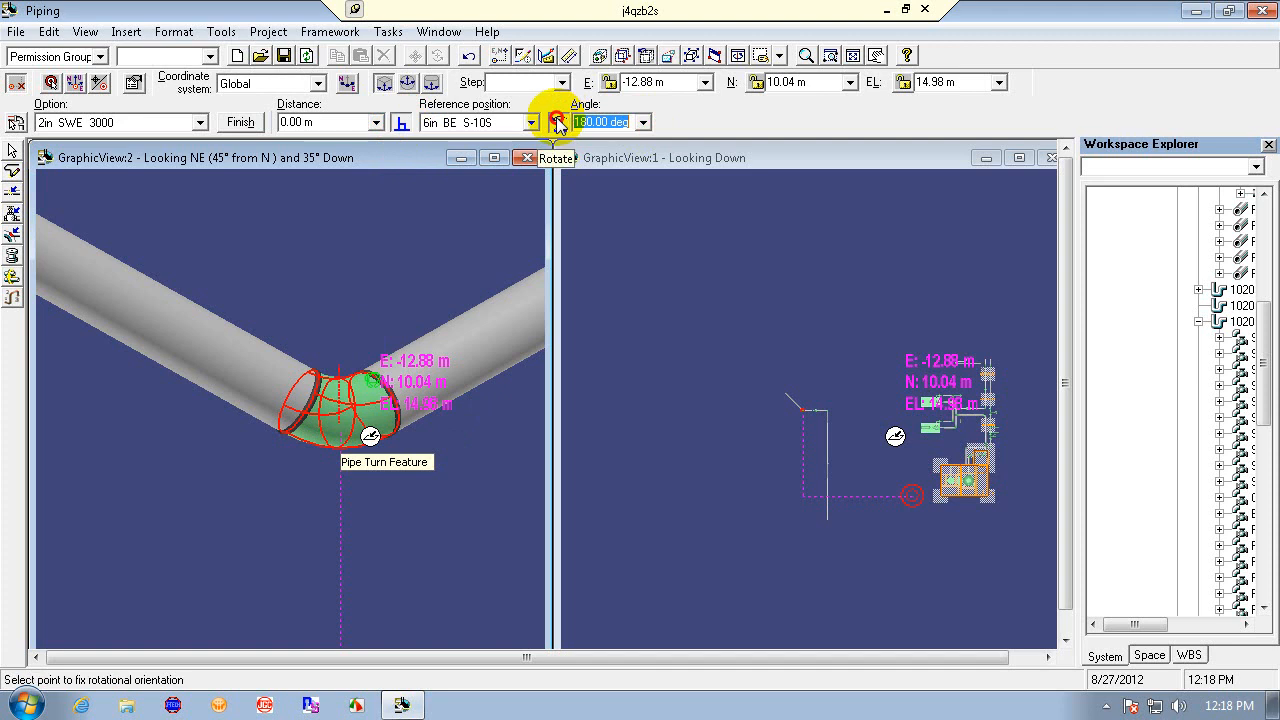
pyautogui.click(559, 122)
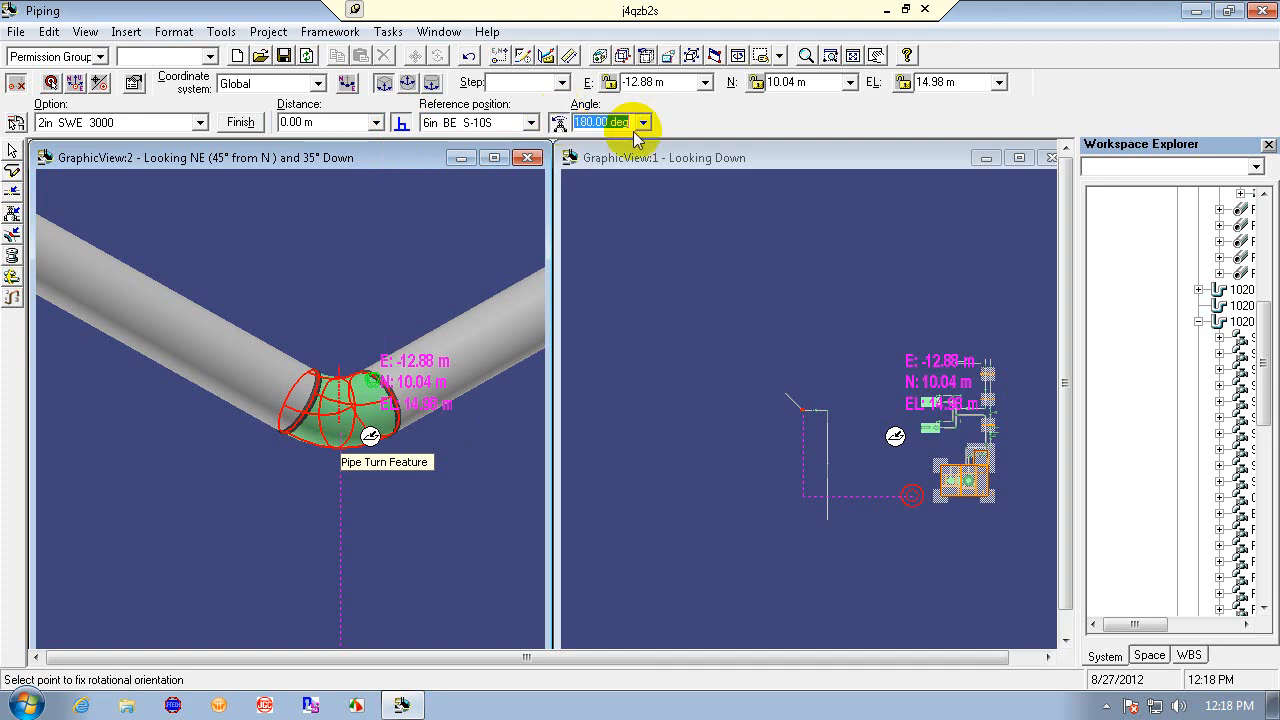
pyautogui.write('90')
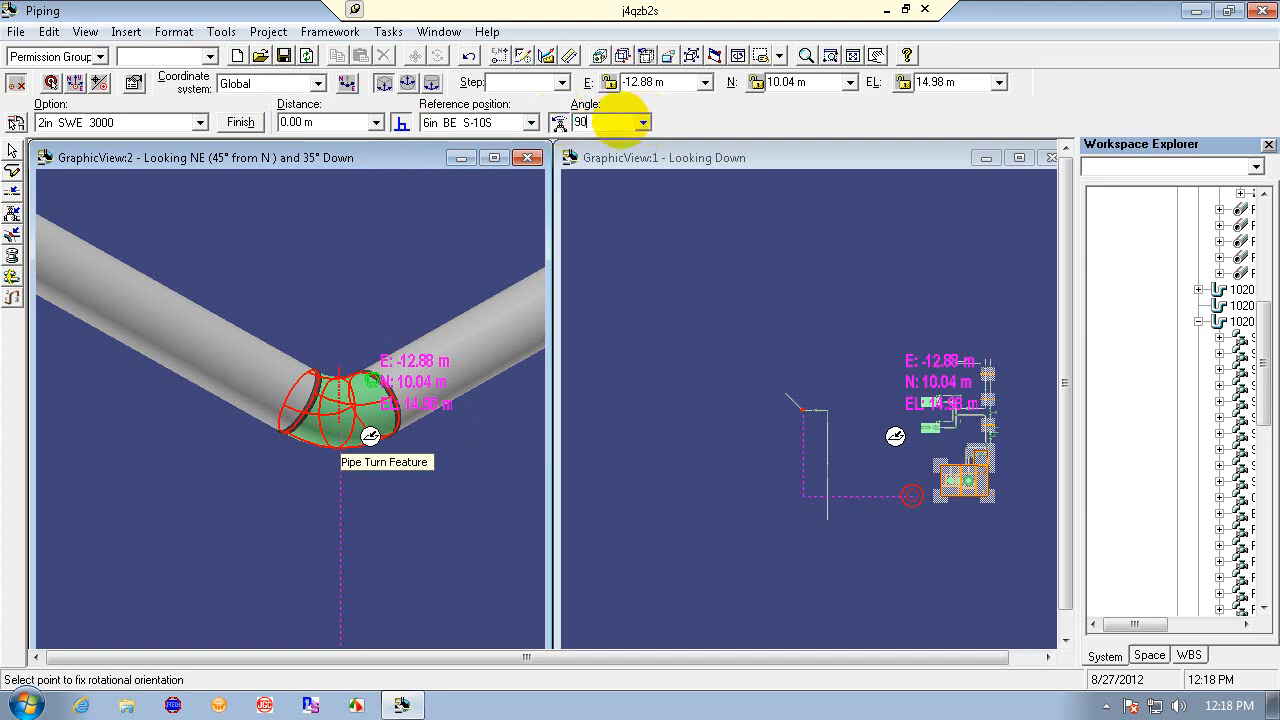
pyautogui.press('Return')
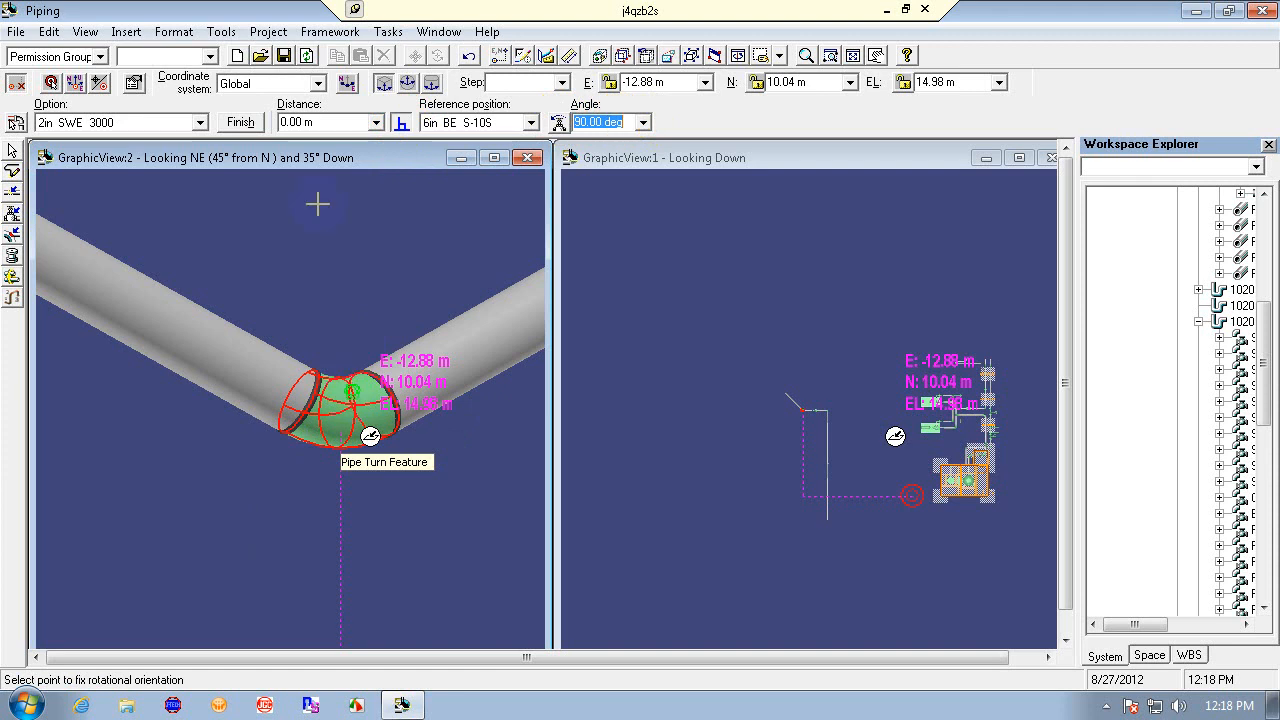
pyautogui.click(401, 123)
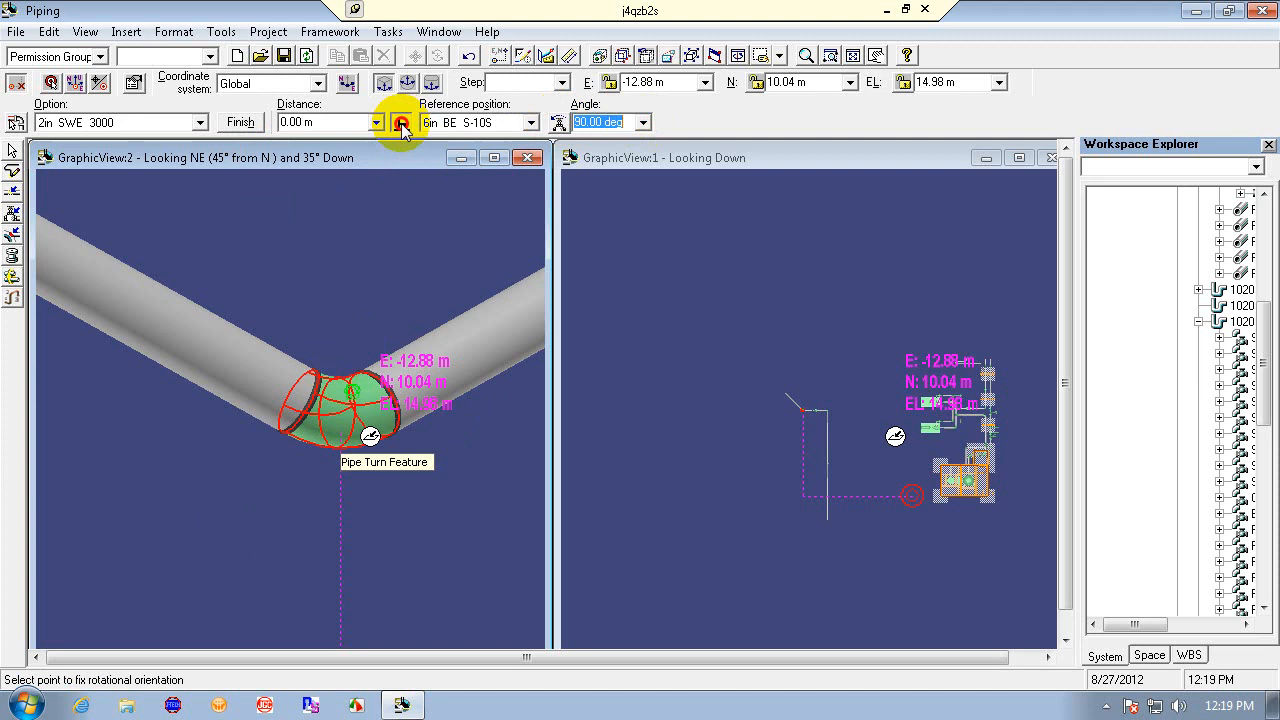
# - Try setting the tap's distance to 0.5 m and then 0.2 m
pyautogui.click(314, 122)
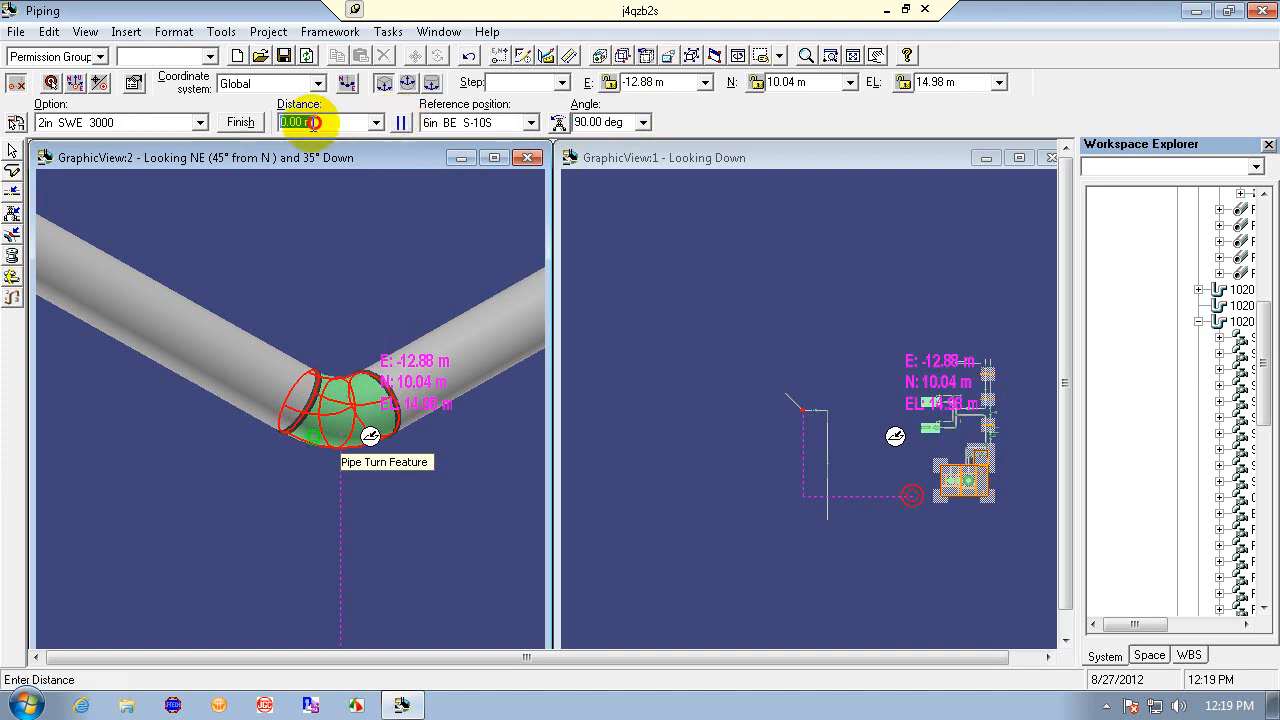
pyautogui.press('BackSpace')
pyautogui.write('.5')
pyautogui.press('Return')
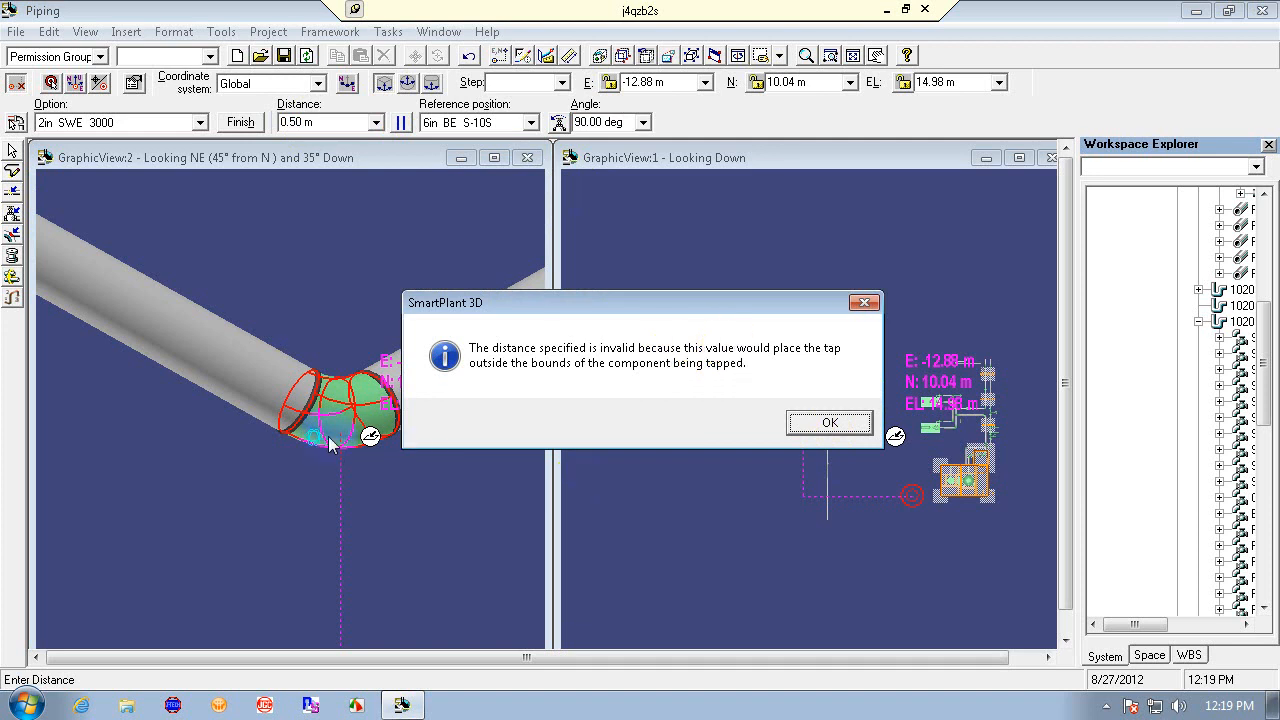
pyautogui.click(828, 424)
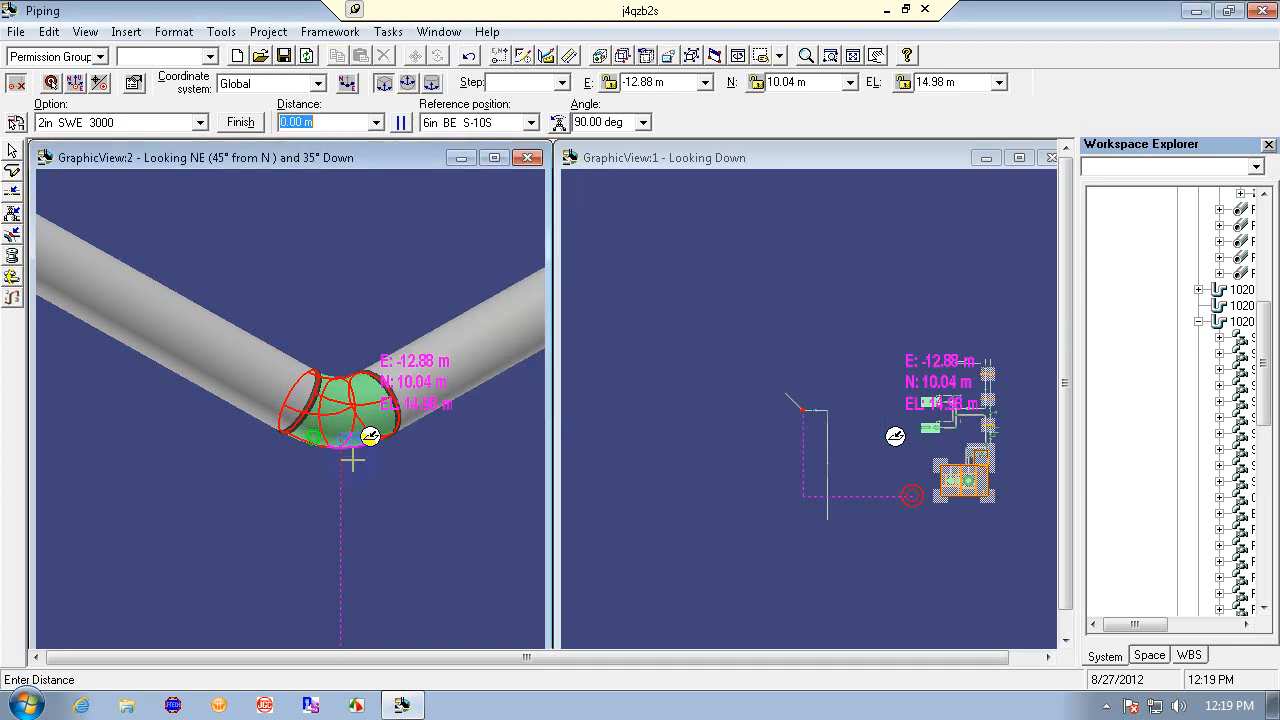
pyautogui.click(314, 118)
pyautogui.press('BackSpace')
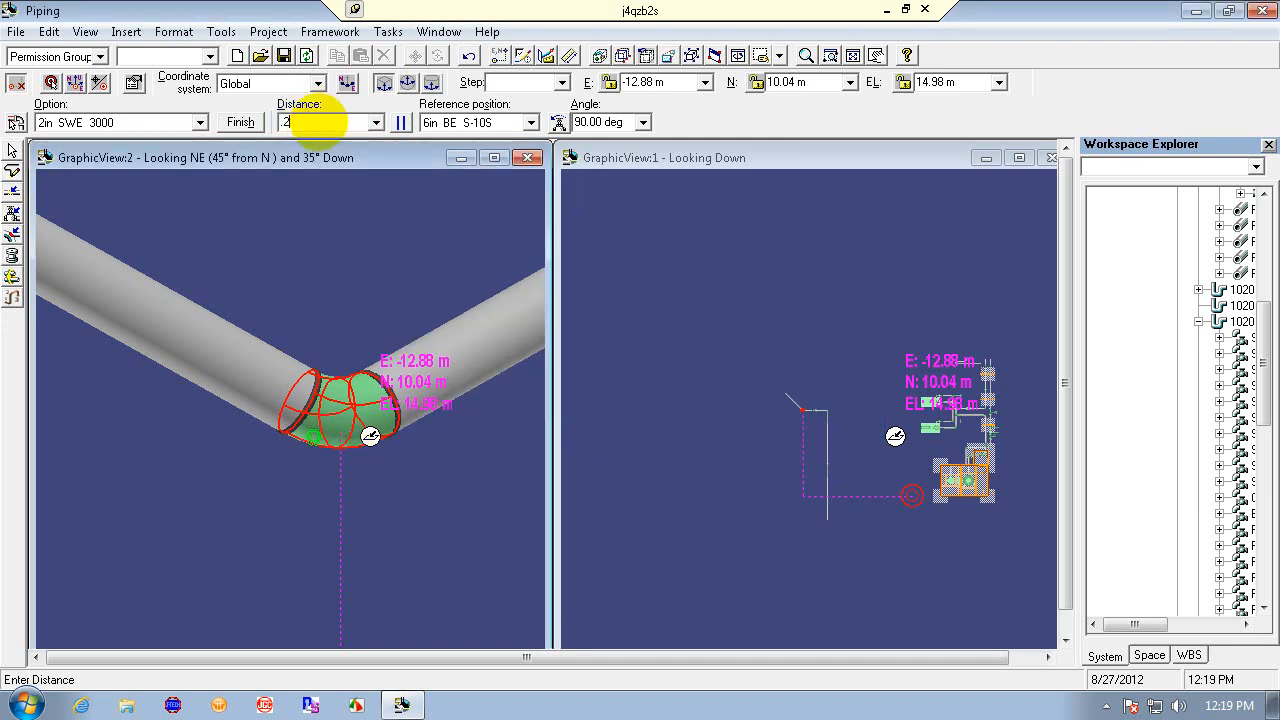
pyautogui.write('.2')
pyautogui.press('Return')
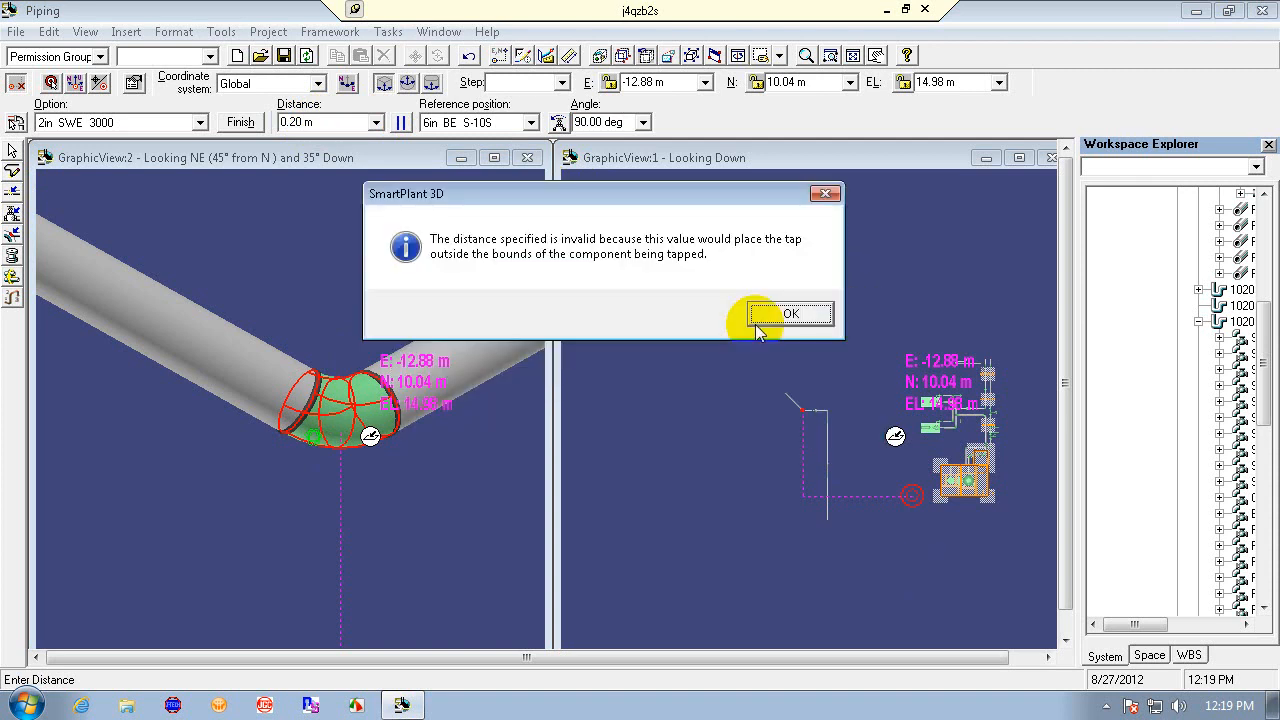
pyautogui.click(808, 314)
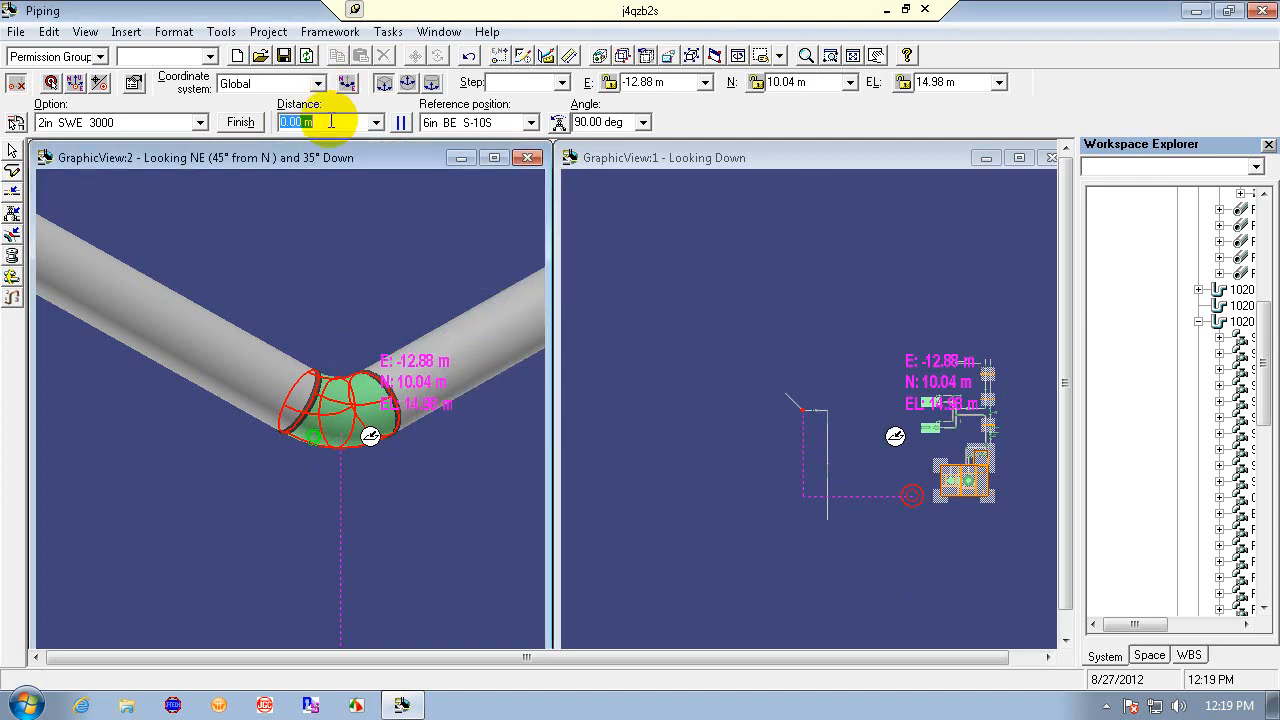
# - Set the tap's distance to 0.1 m and finish placing the tap
pyautogui.write('0.1')
pyautogui.press('Return')
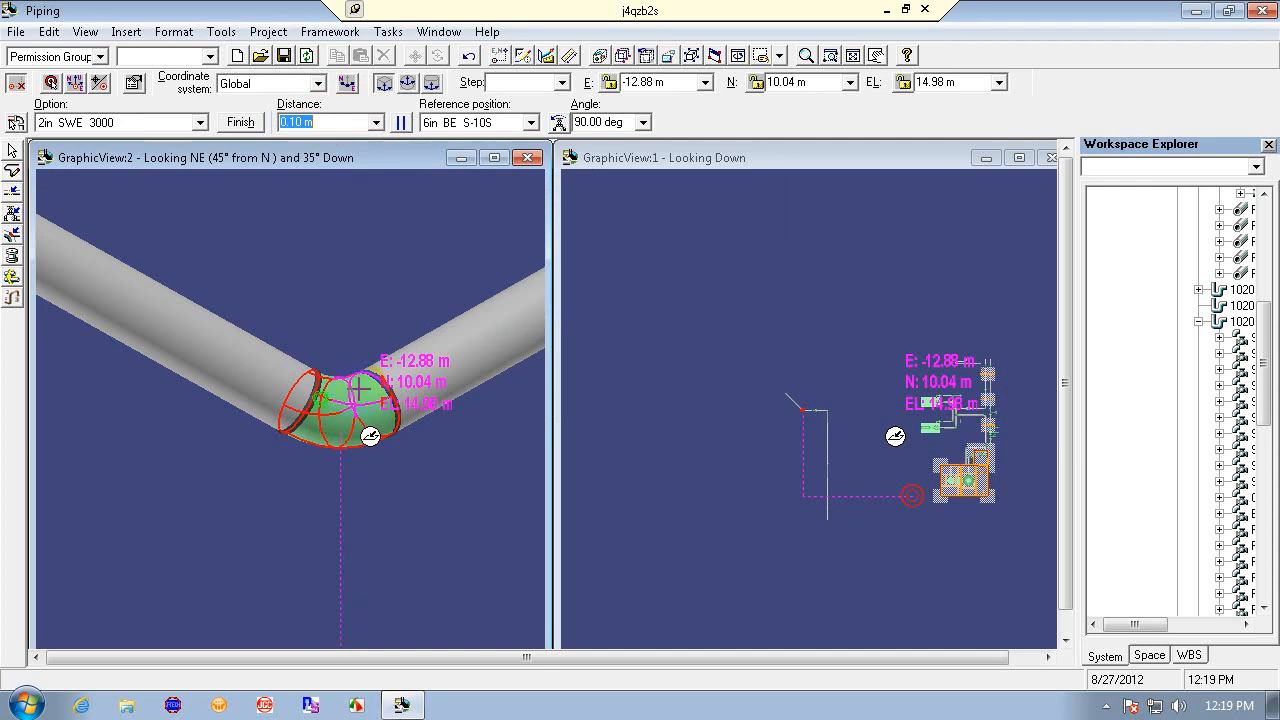
pyautogui.click(245, 130)
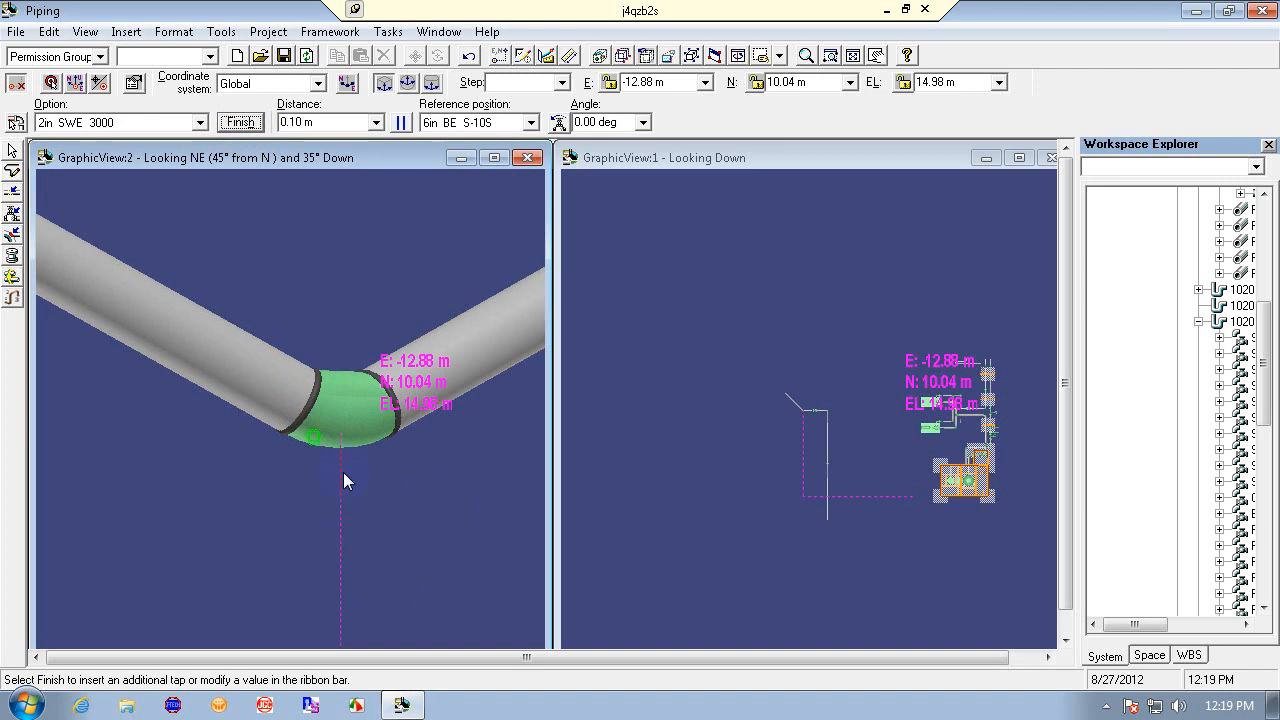
pyautogui.click(286, 506)
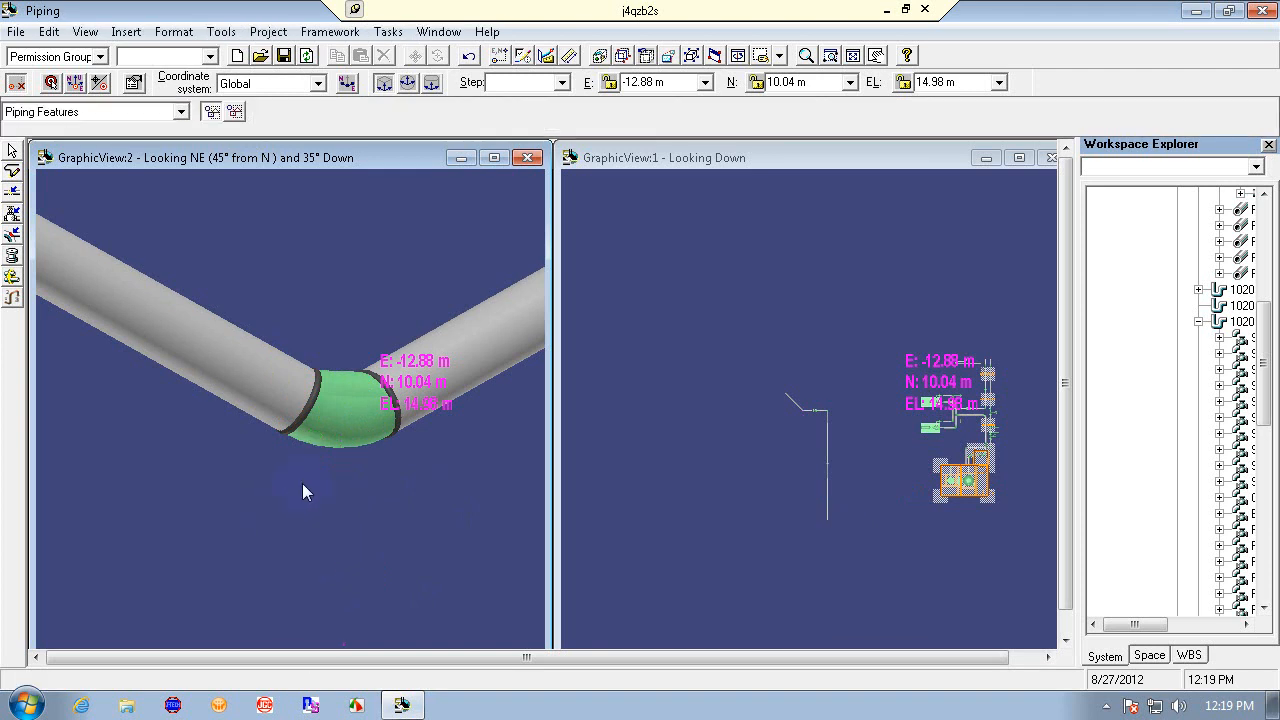
pyautogui.click(13, 176)
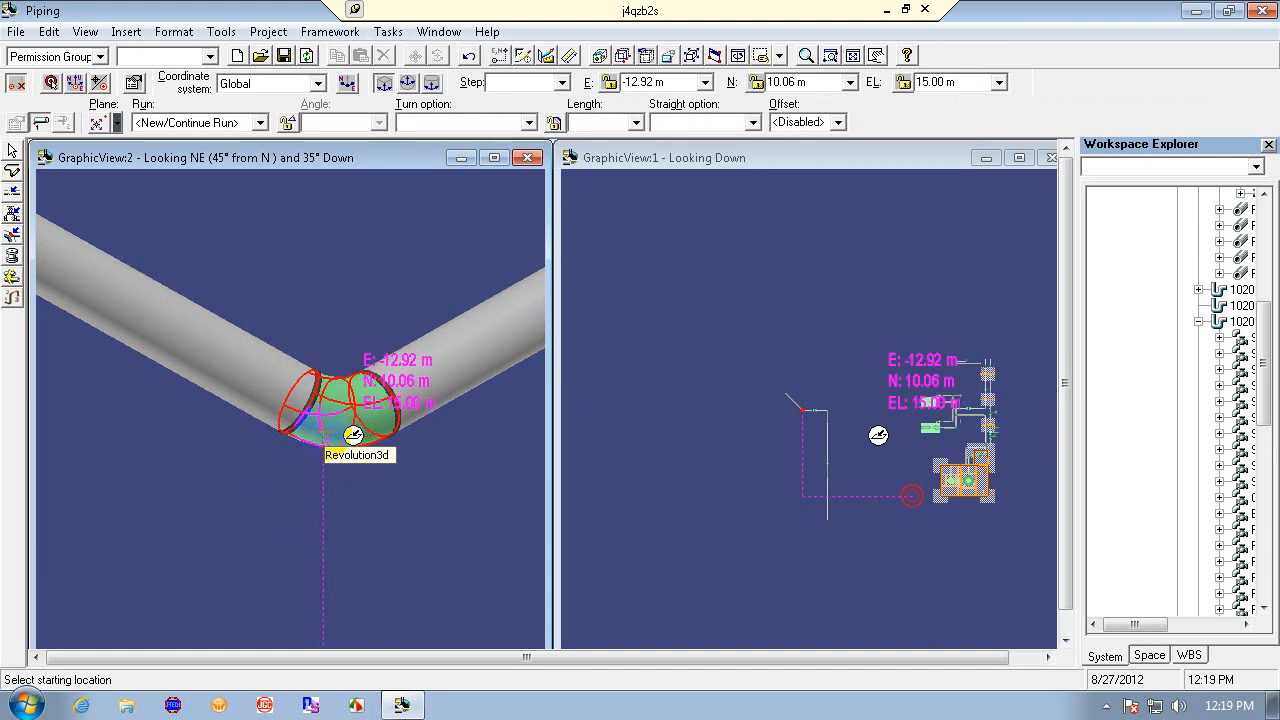
pyautogui.click(353, 434)
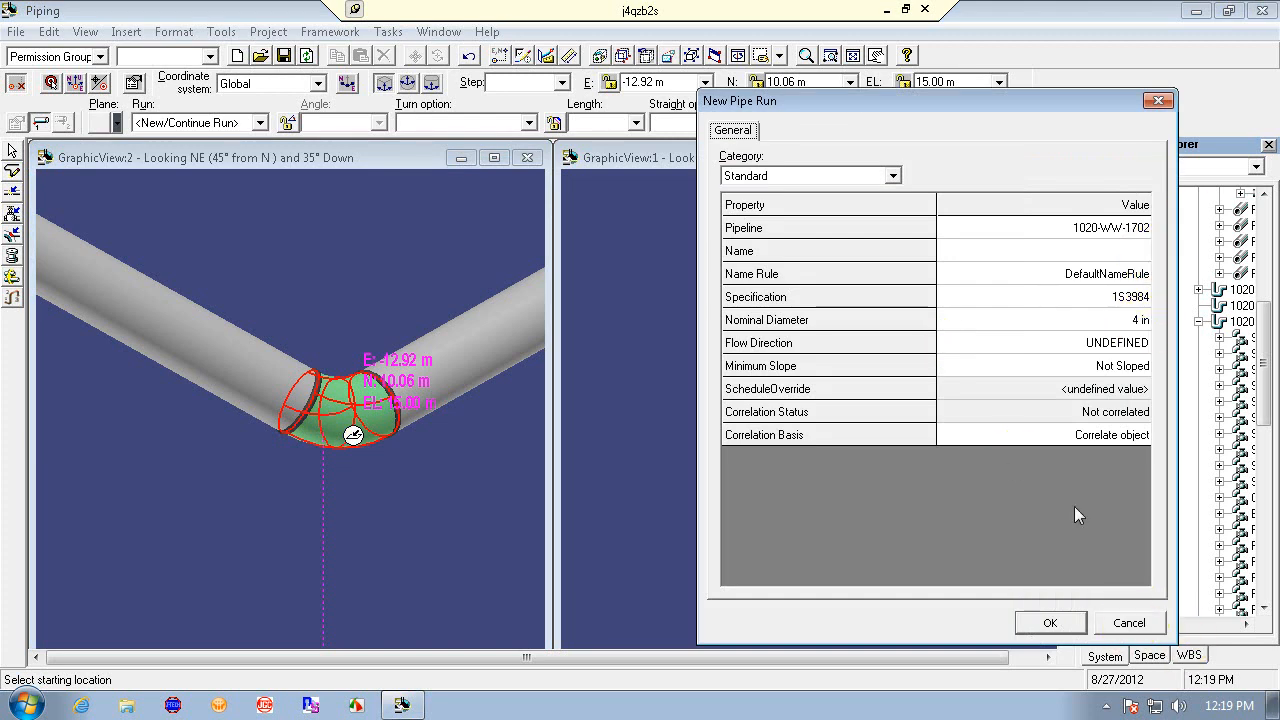
pyautogui.click(1129, 623)
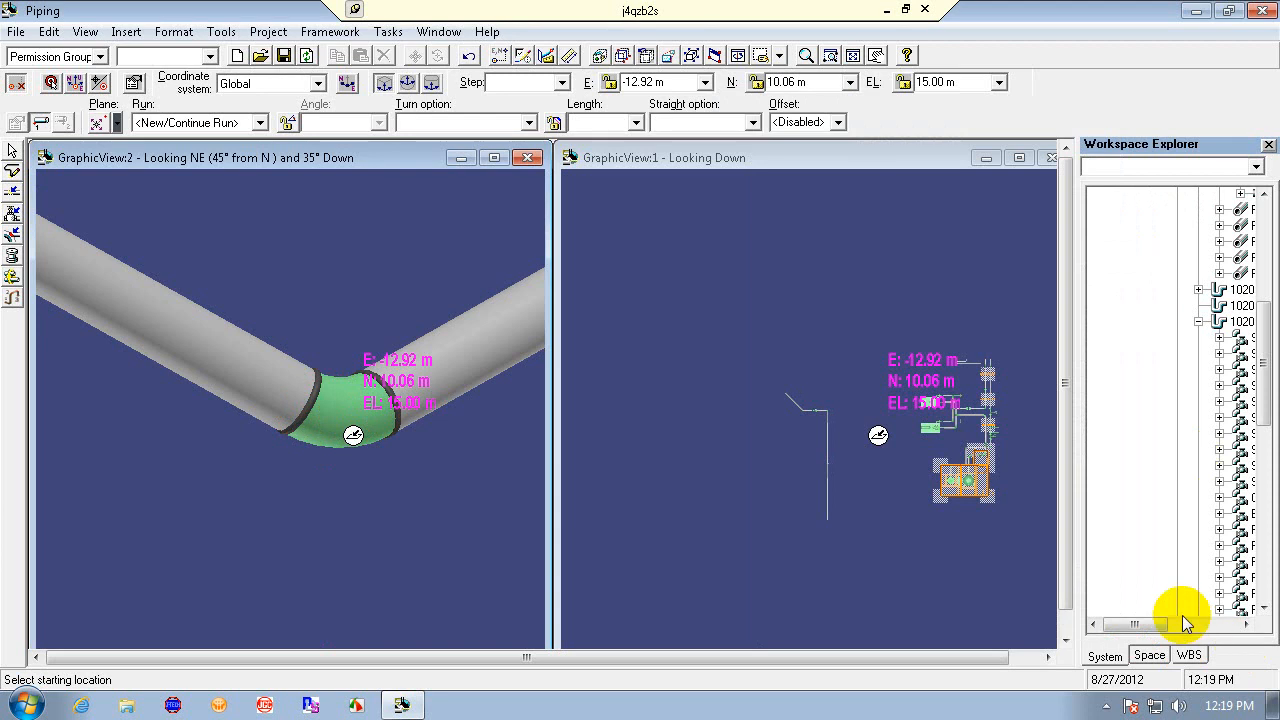
# - Select the elbow and browse the workspace explorer tree to examine its pipe run's components
pyautogui.click(1172, 625)
pyautogui.moveTo(1172, 628); pyautogui.dragTo(1196, 630)
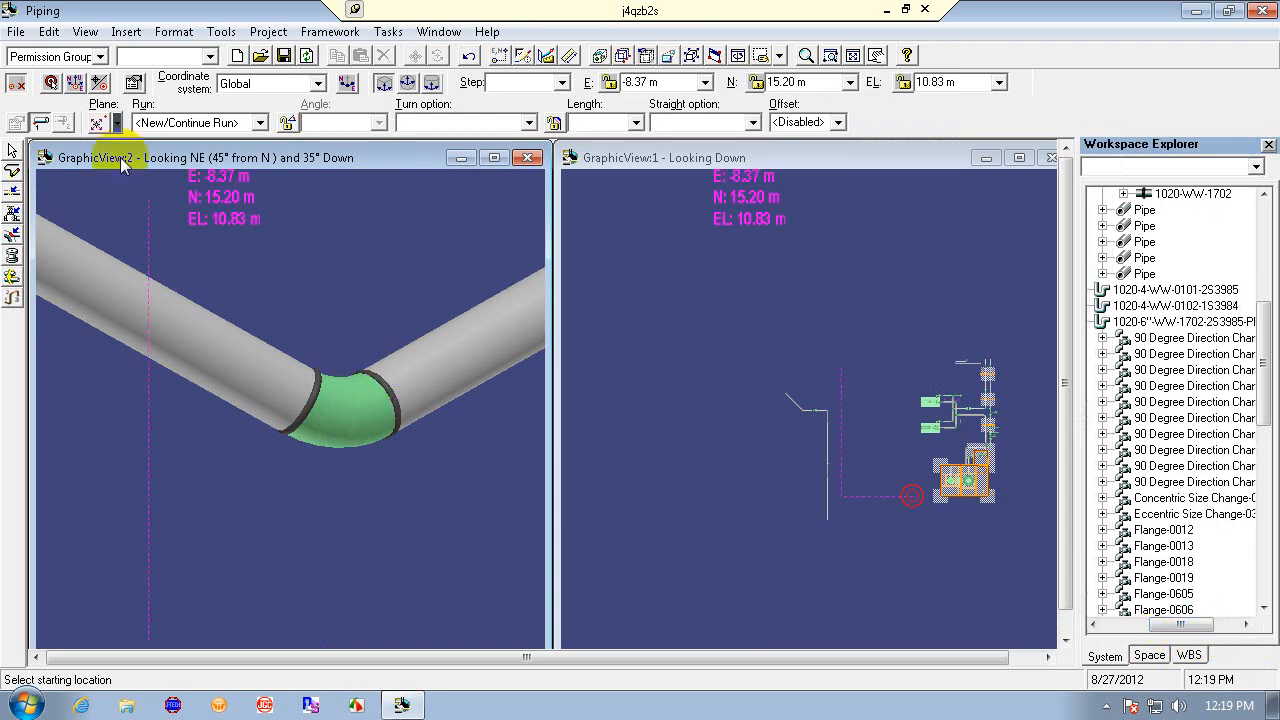
pyautogui.click(13, 153)
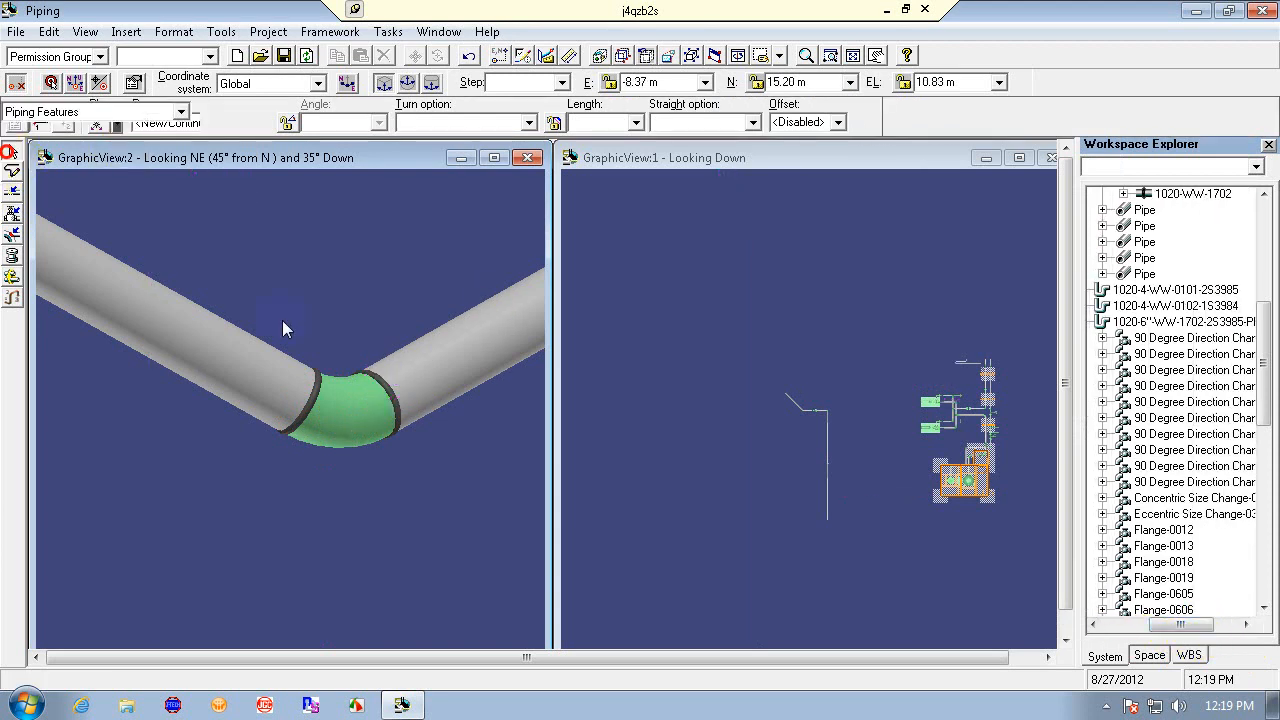
pyautogui.click(342, 429)
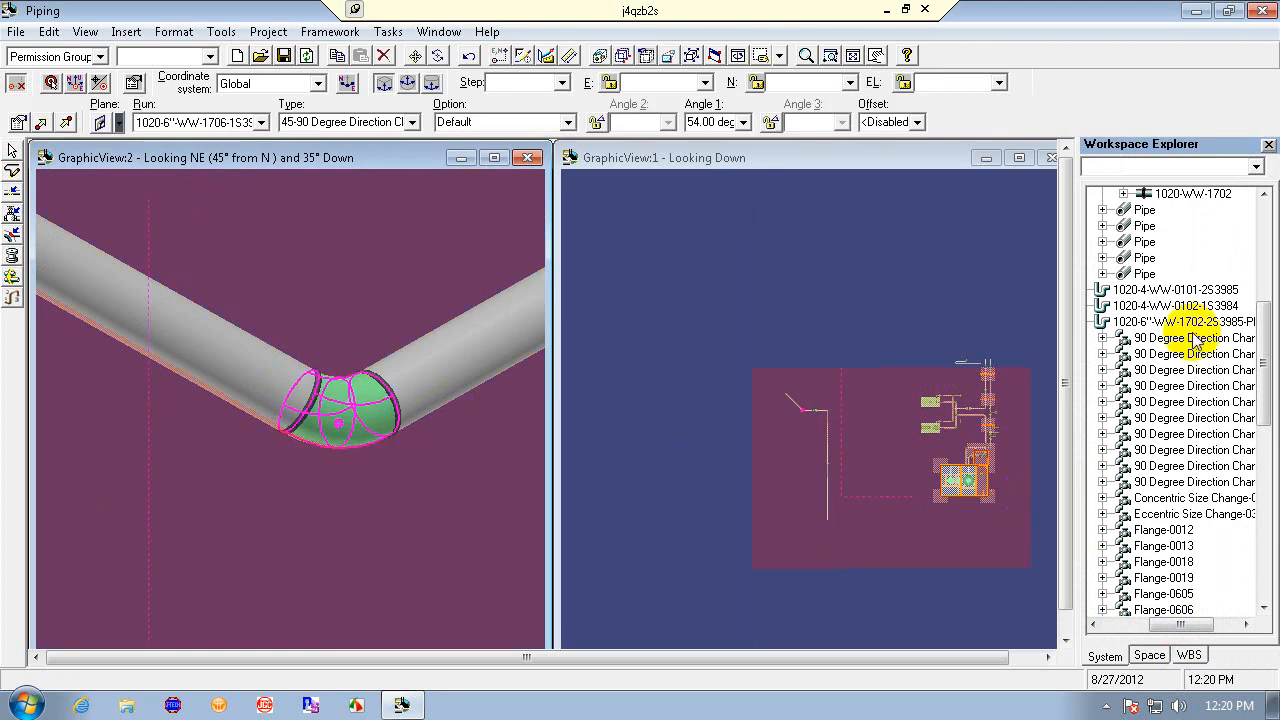
pyautogui.moveTo(1266, 385); pyautogui.dragTo(1268, 314)
pyautogui.click(1128, 626)
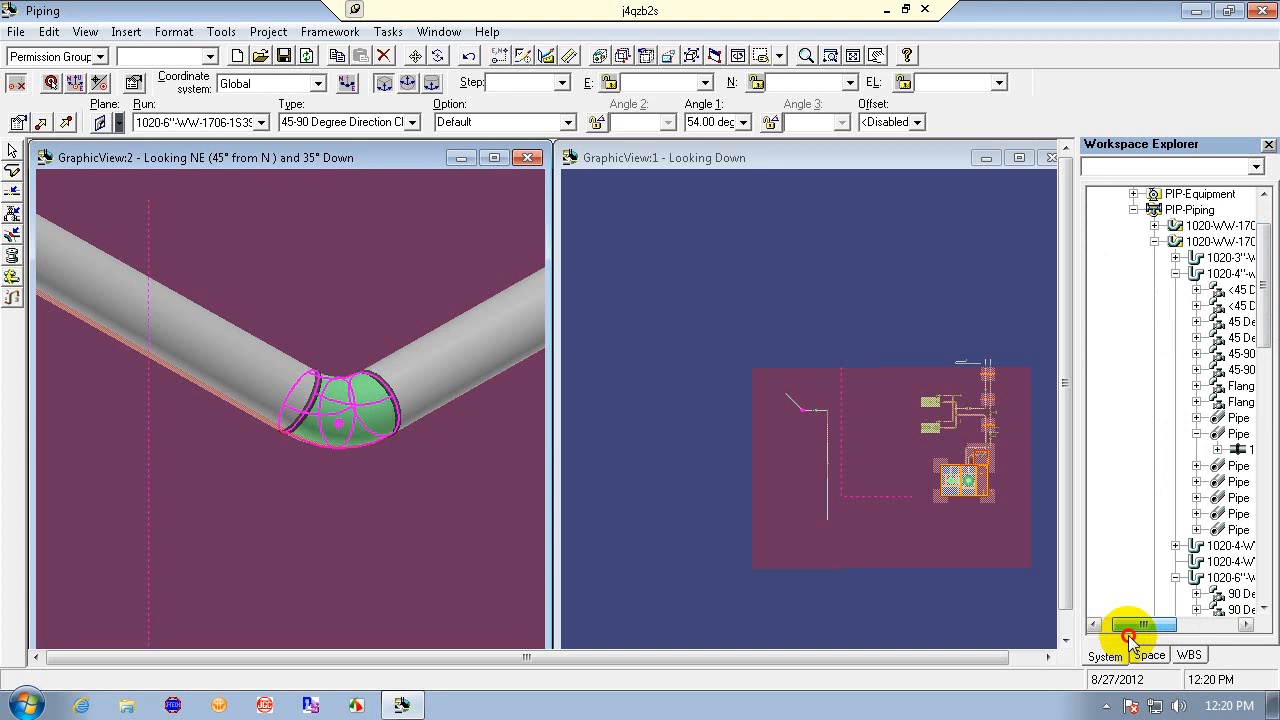
pyautogui.click(1193, 434)
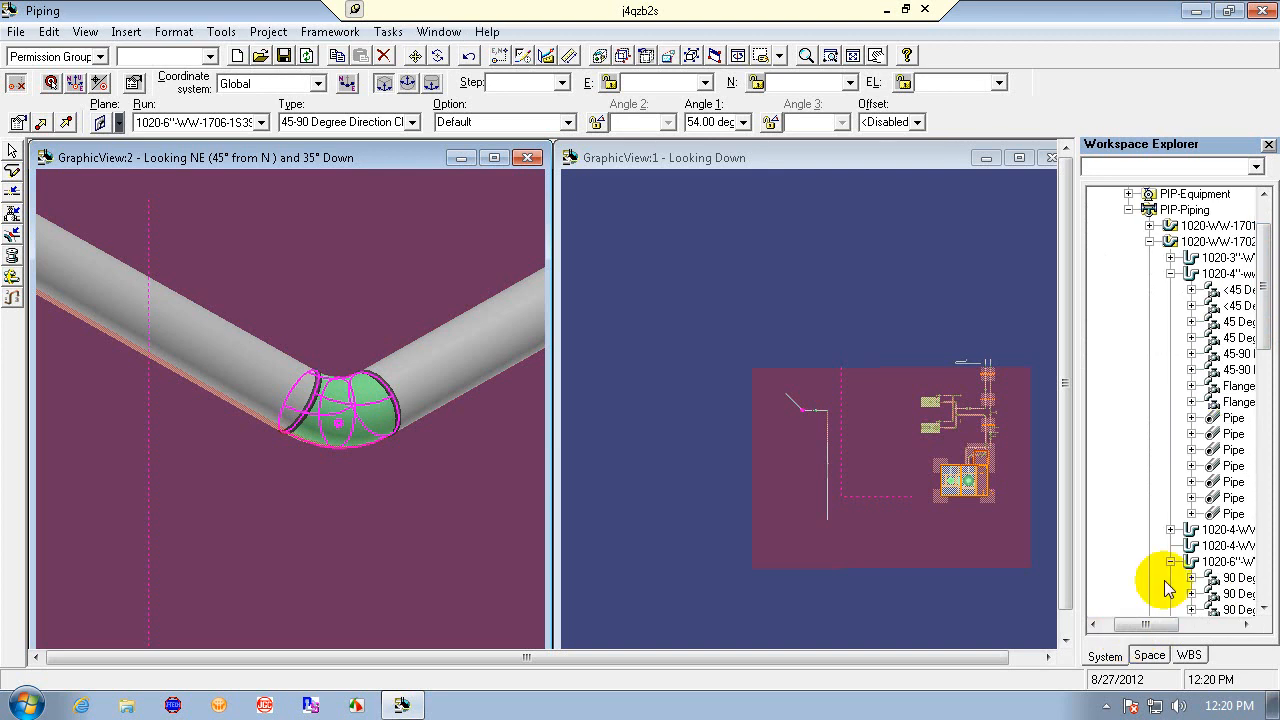
pyautogui.moveTo(1160, 627); pyautogui.dragTo(1178, 627)
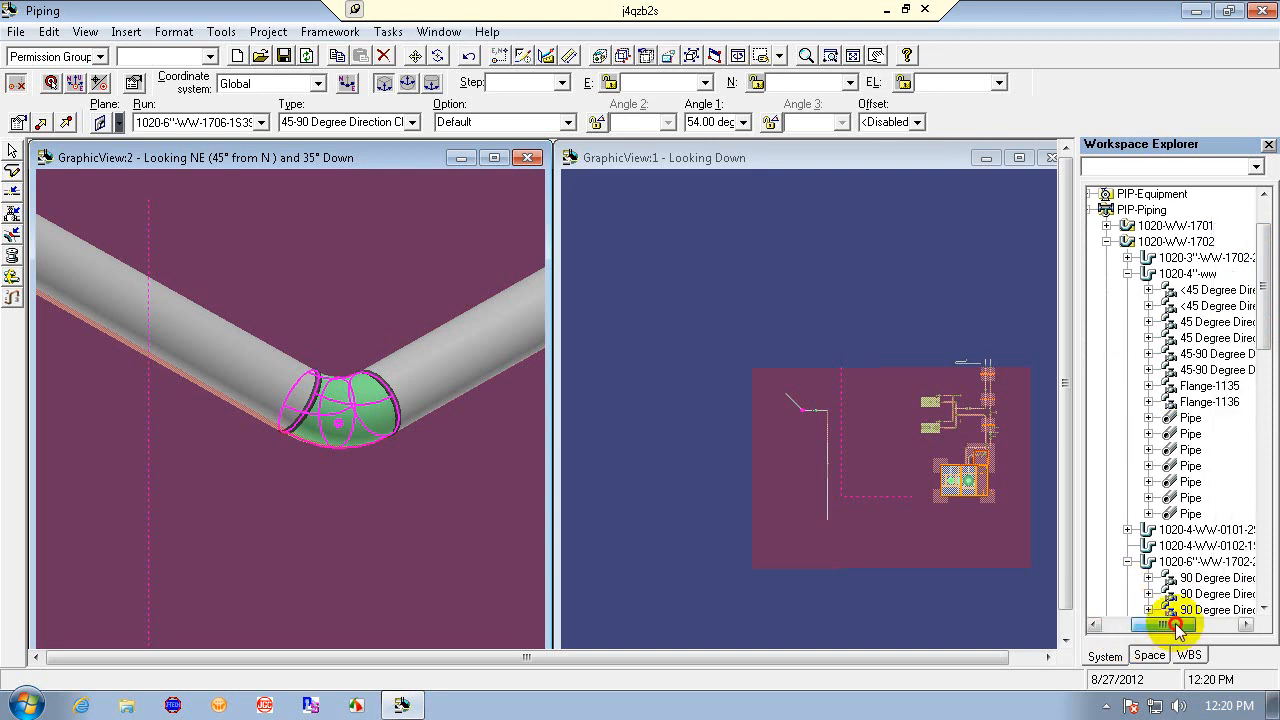
pyautogui.click(1124, 275)
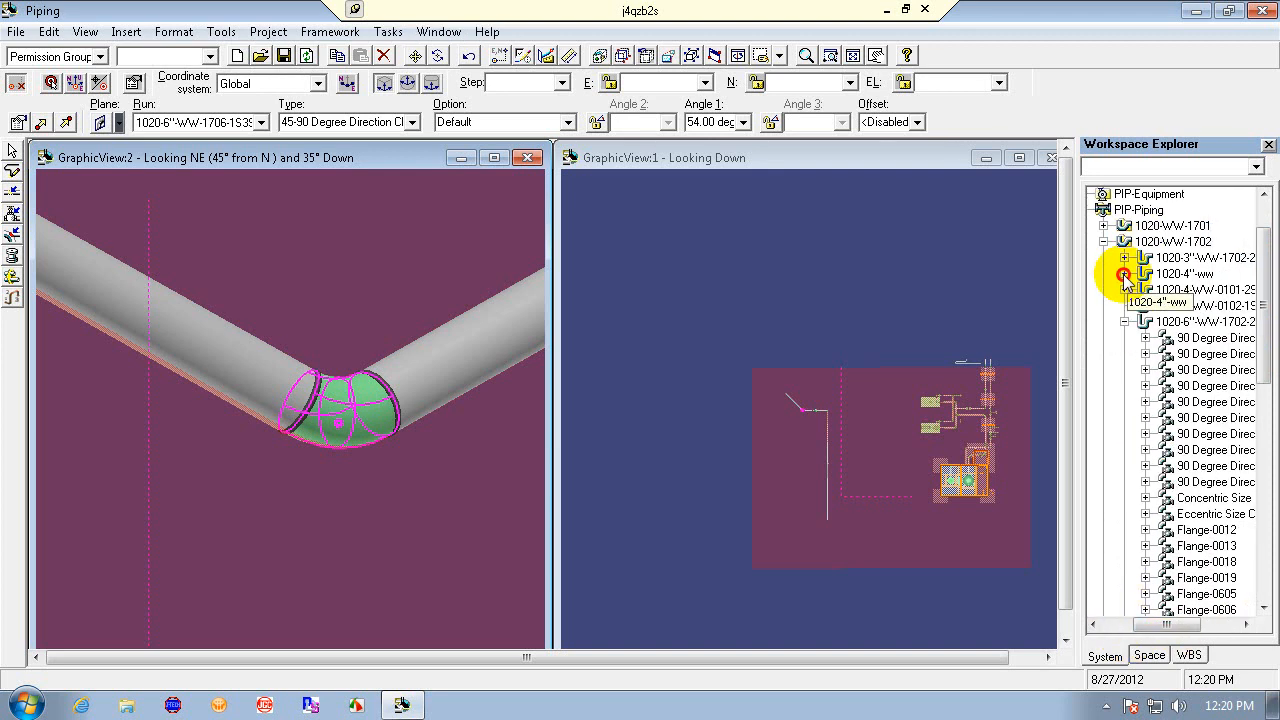
pyautogui.moveTo(1172, 626)
pyautogui.mouseDown()
pyautogui.moveTo(1203, 627)
pyautogui.moveTo(1186, 630)
pyautogui.mouseUp()
pyautogui.moveTo(1262, 368); pyautogui.dragTo(1264, 536)
pyautogui.click(356, 480)
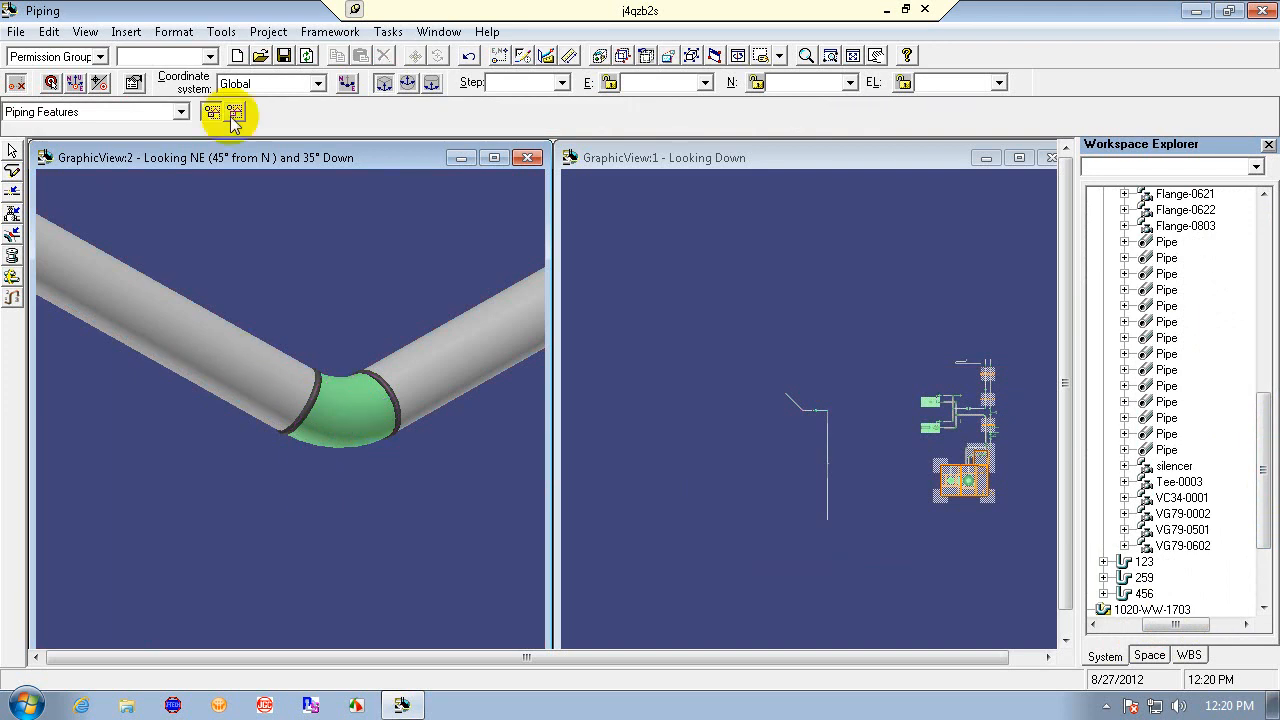
# - Undo the last modelling action
pyautogui.click(470, 60)
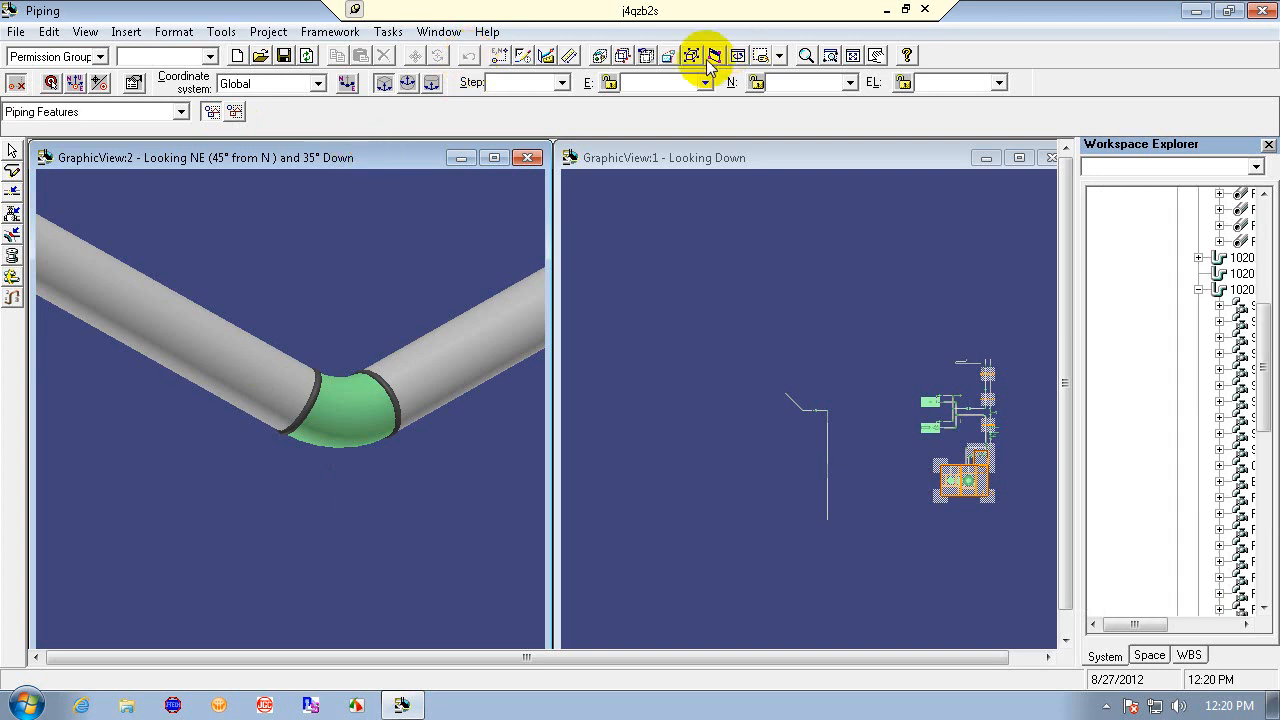
pyautogui.click(808, 57)
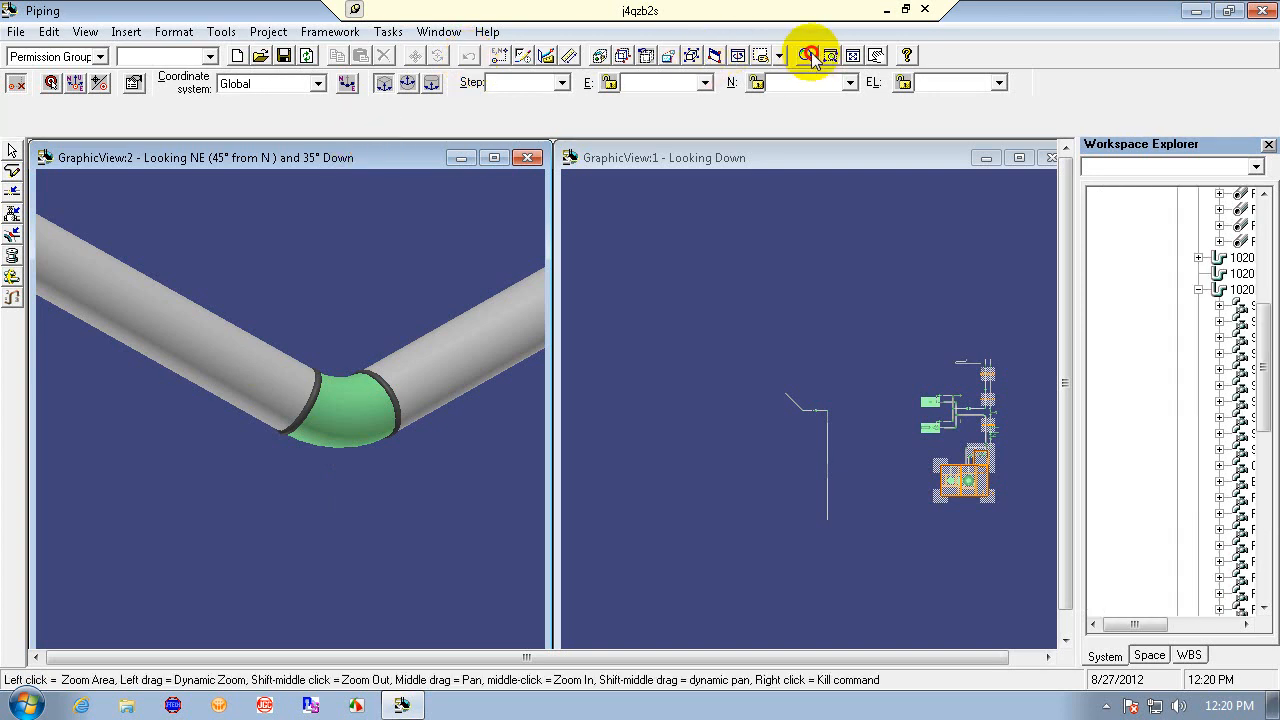
pyautogui.moveTo(389, 261); pyautogui.dragTo(343, 638)
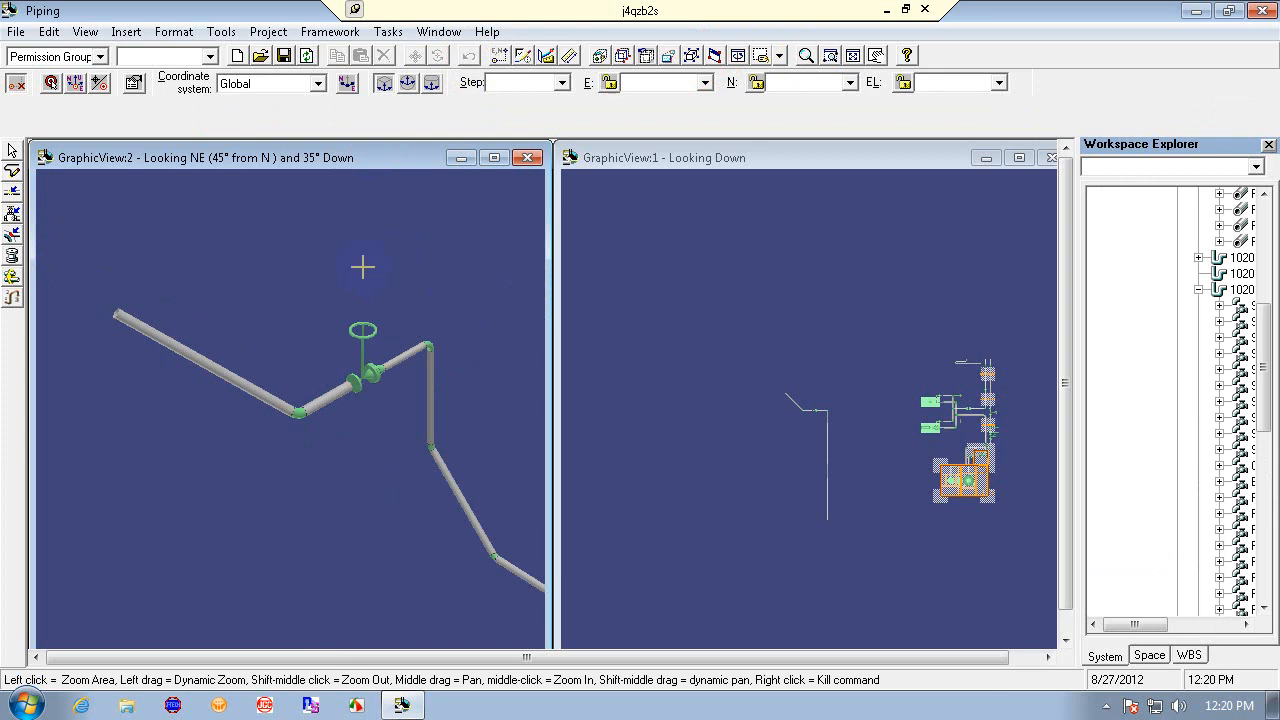
pyautogui.moveTo(363, 266); pyautogui.dragTo(492, 515)
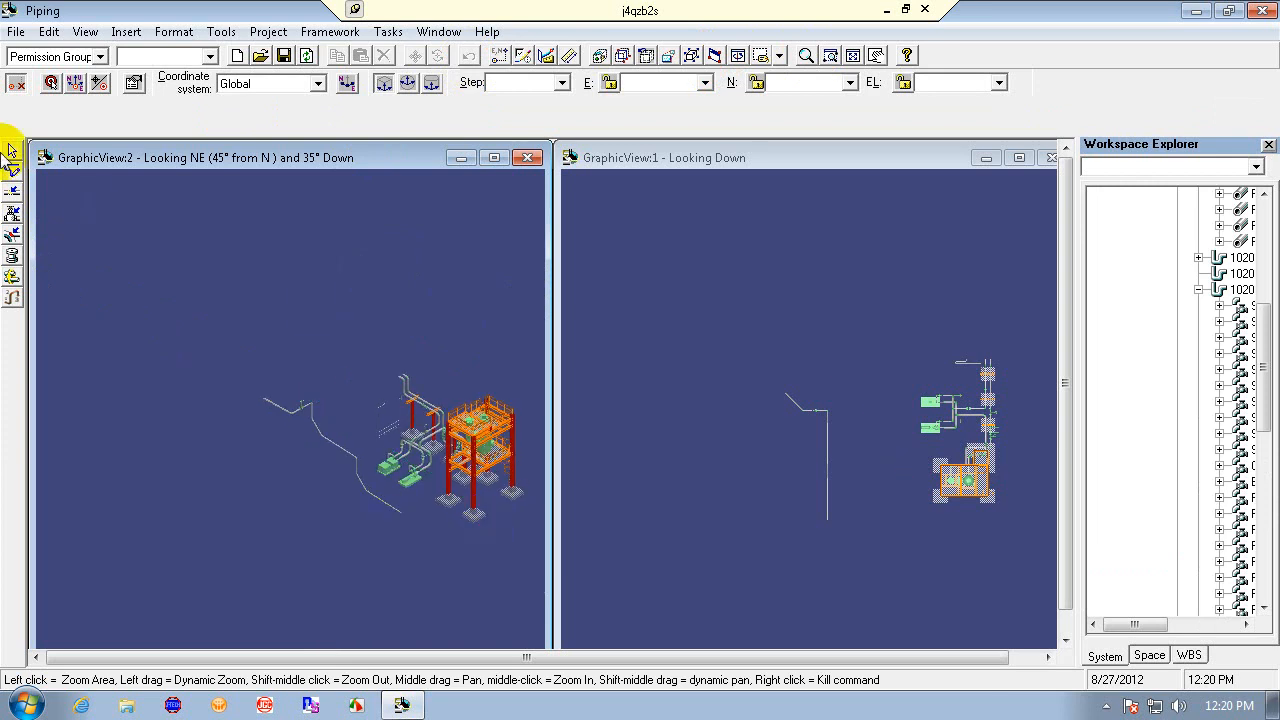
pyautogui.click(830, 55)
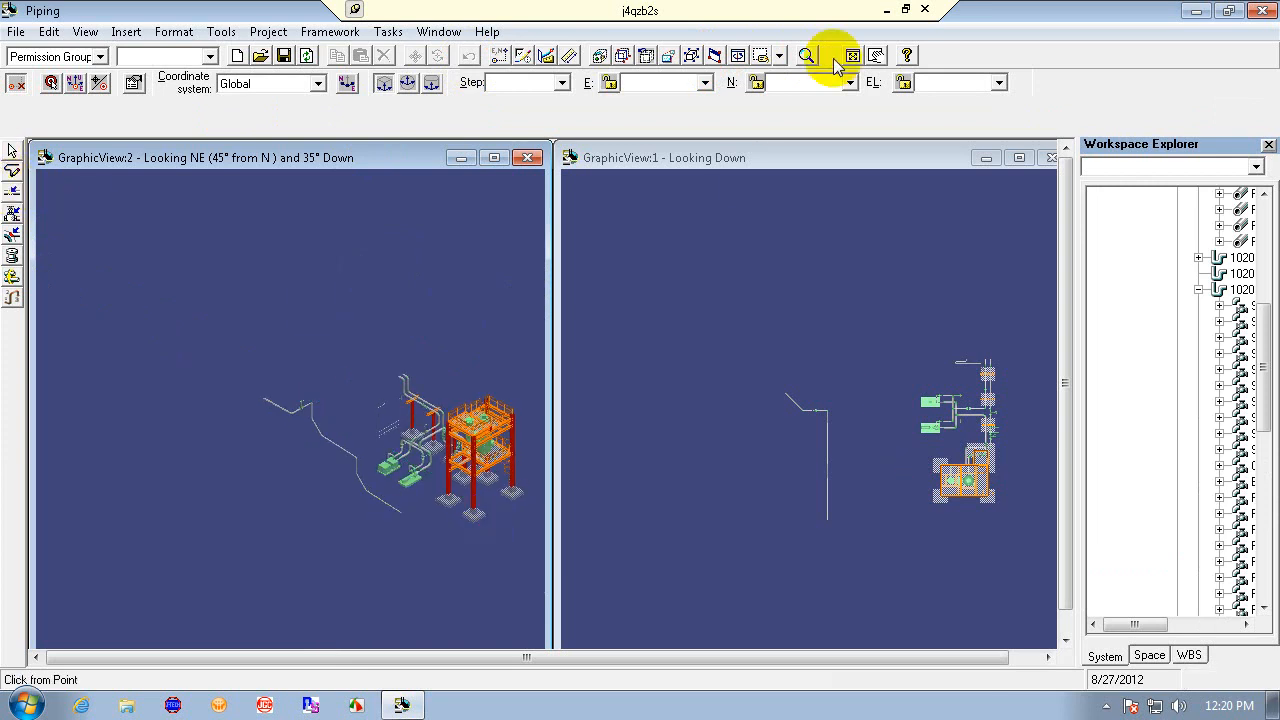
pyautogui.click(316, 362)
pyautogui.click(466, 544)
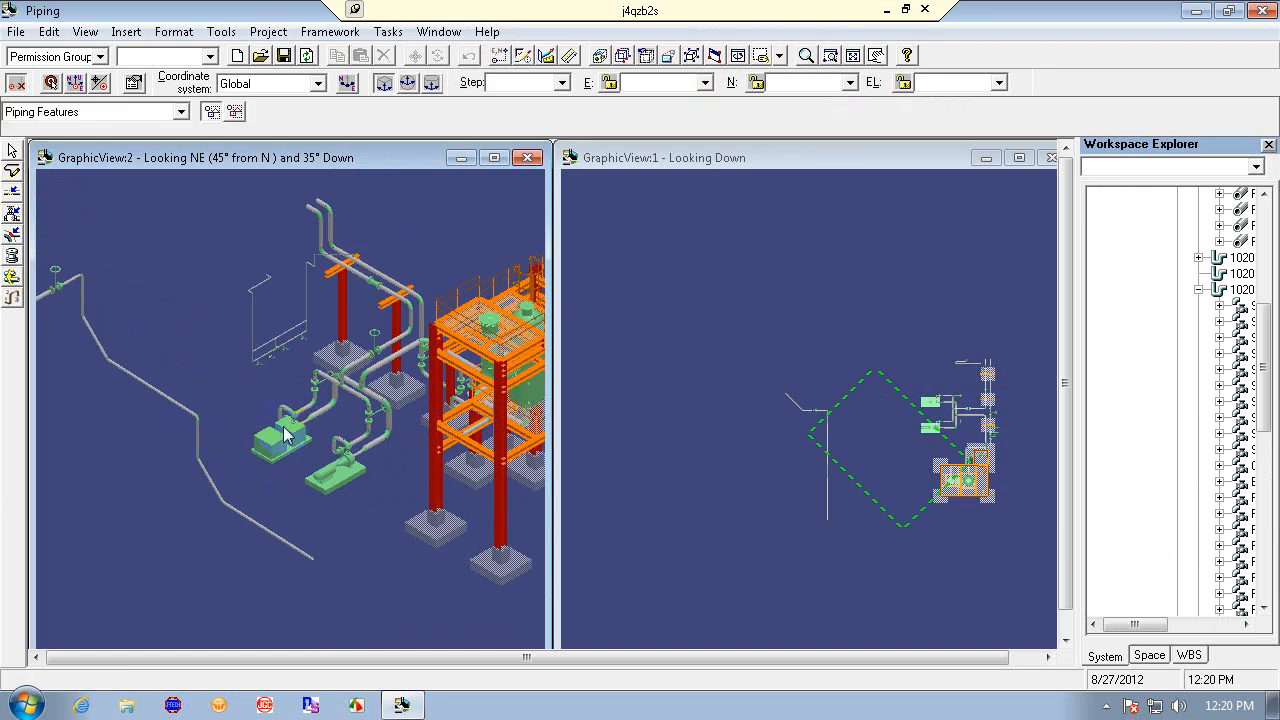
# - Run spool generation for pipeline 1020-WW-1711 under A00 > 1020 > PIP-Piping and close the dialog
pyautogui.click(14, 249)
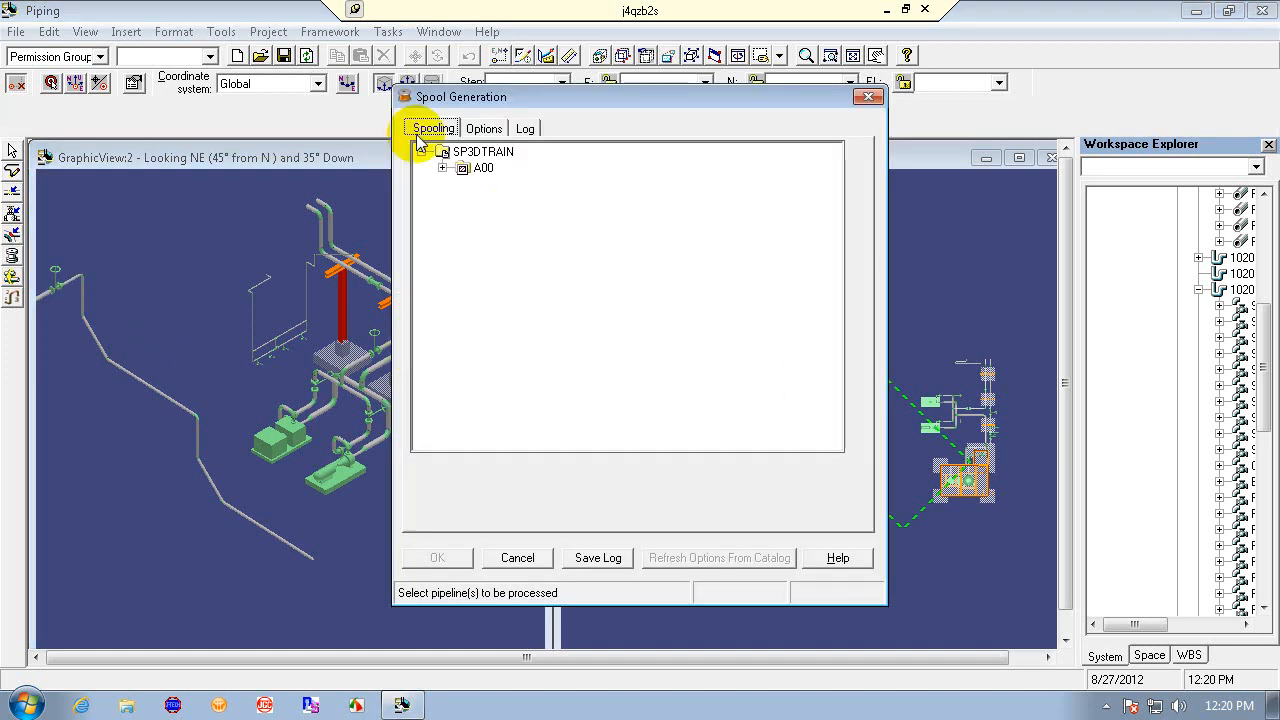
pyautogui.click(442, 168)
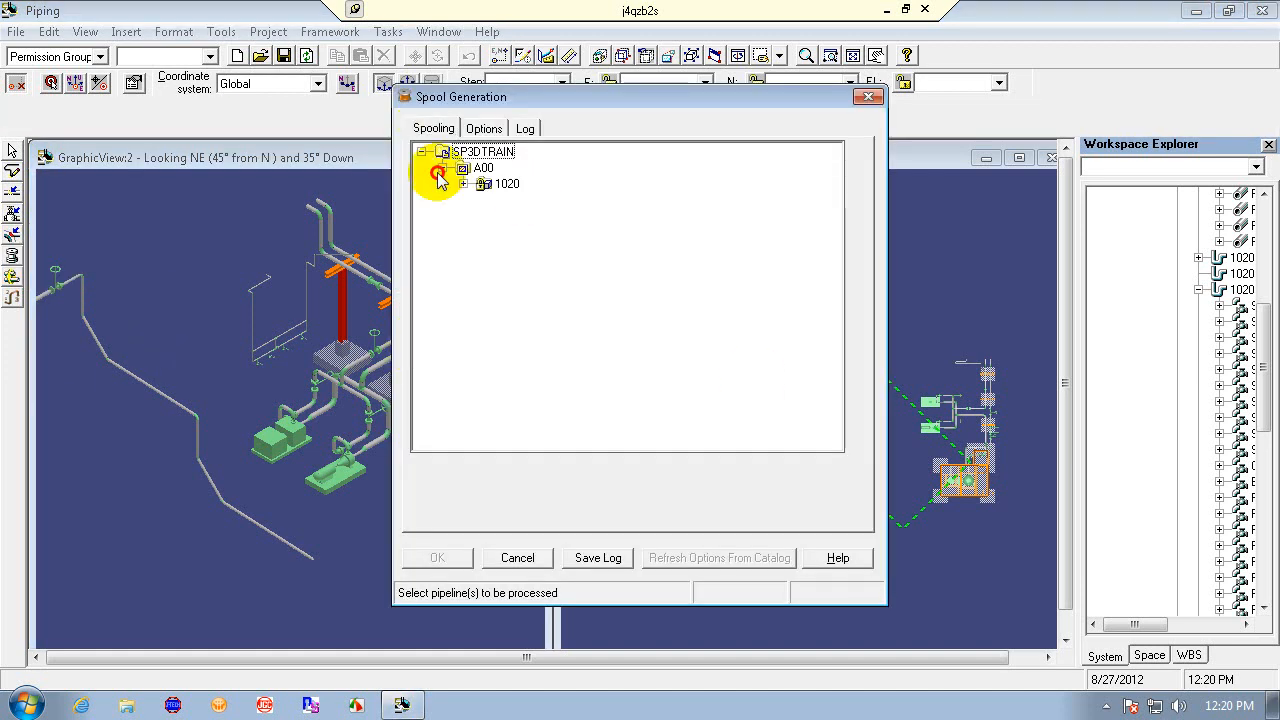
pyautogui.click(463, 184)
pyautogui.click(484, 200)
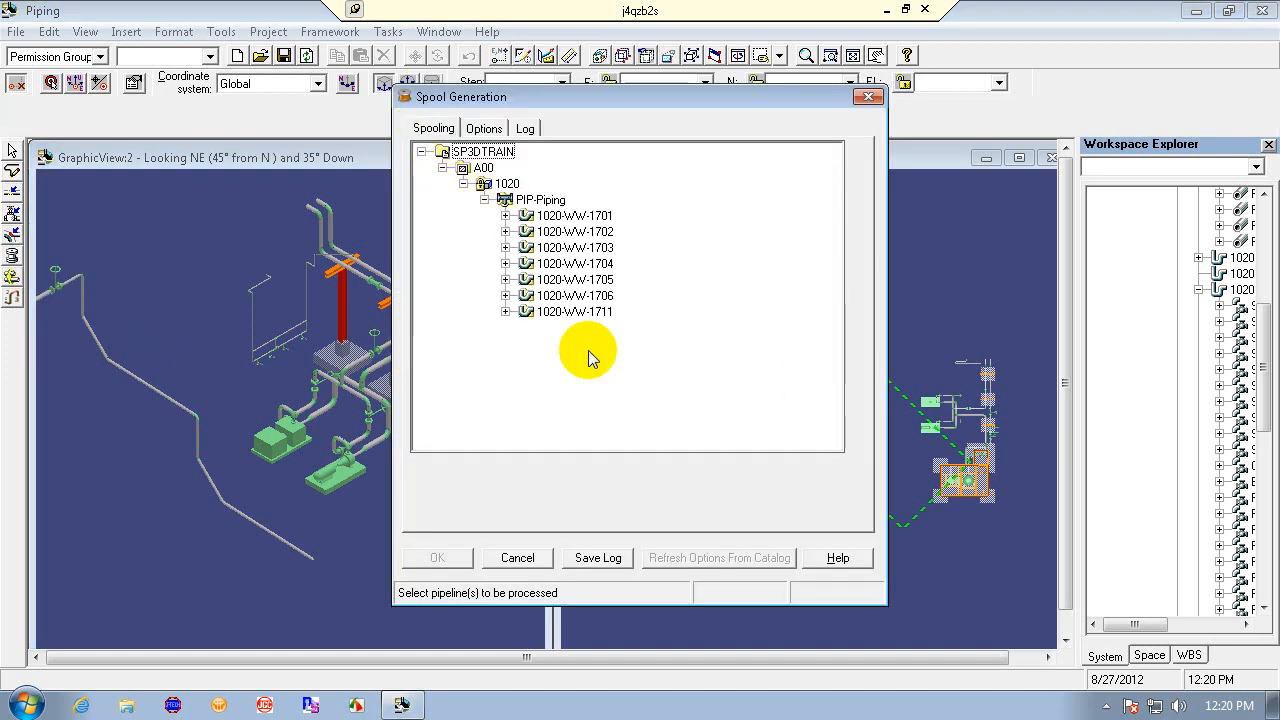
pyautogui.click(560, 313)
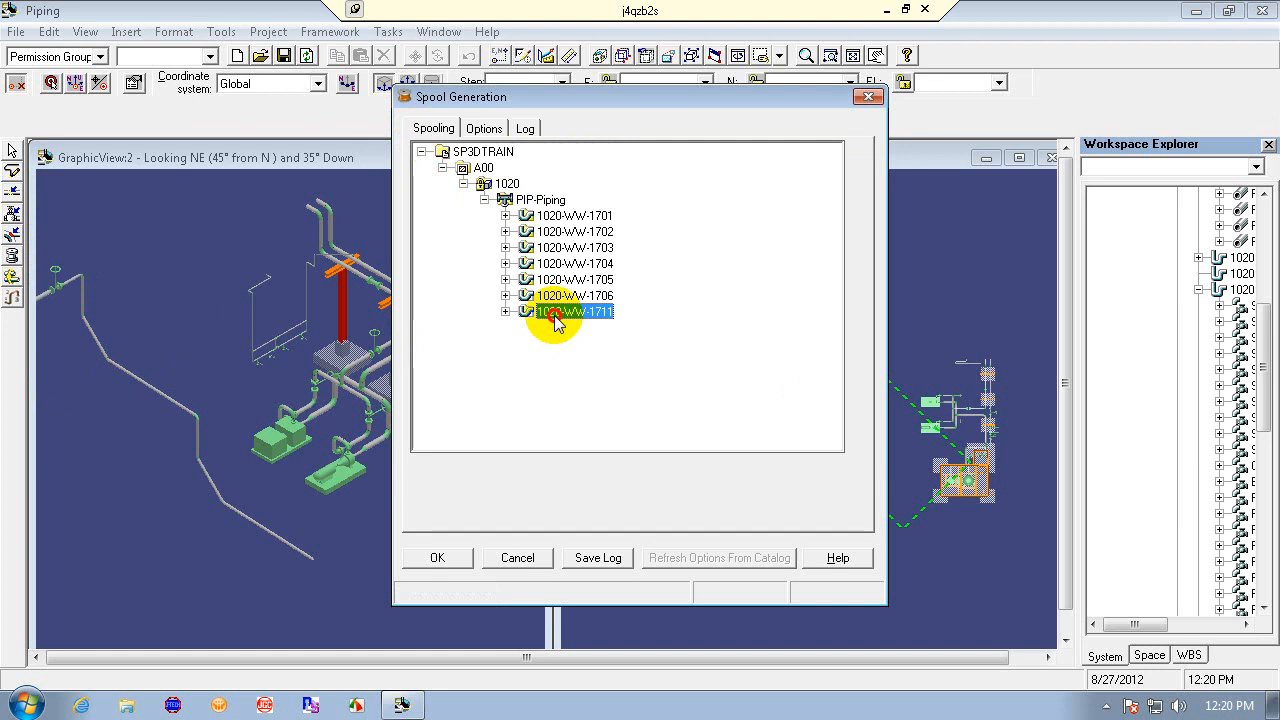
pyautogui.click(437, 557)
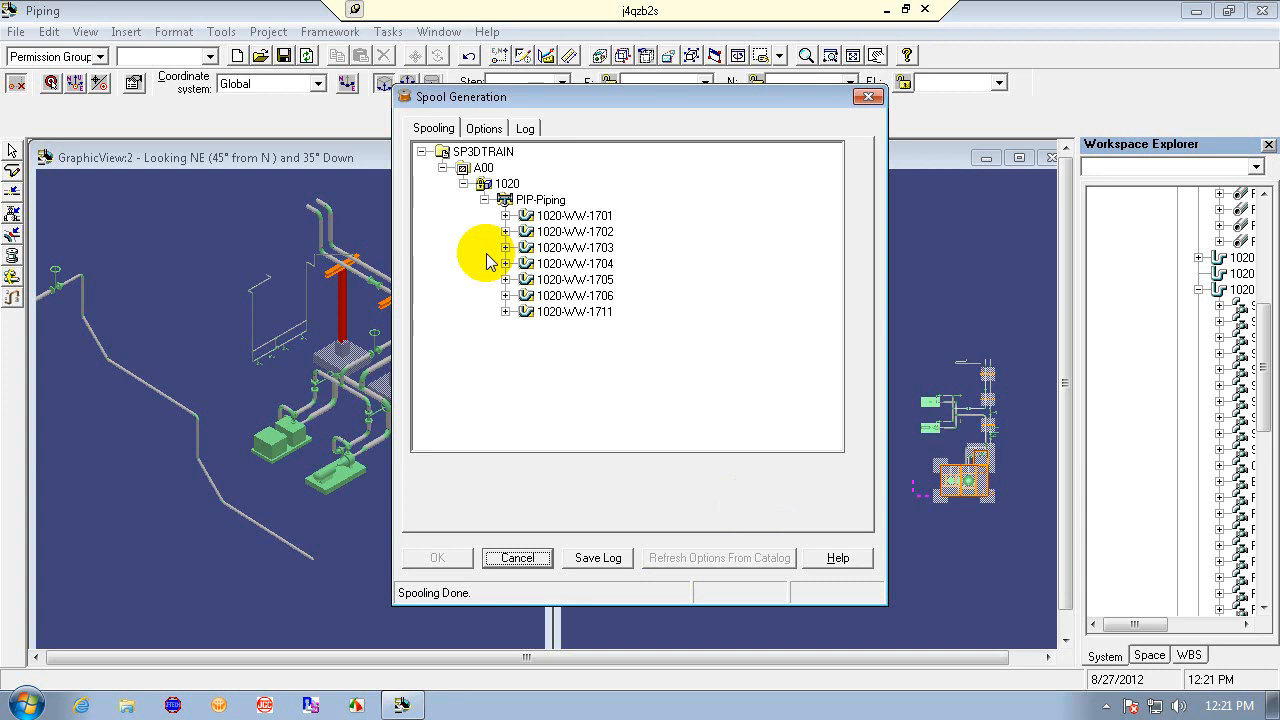
pyautogui.click(517, 557)
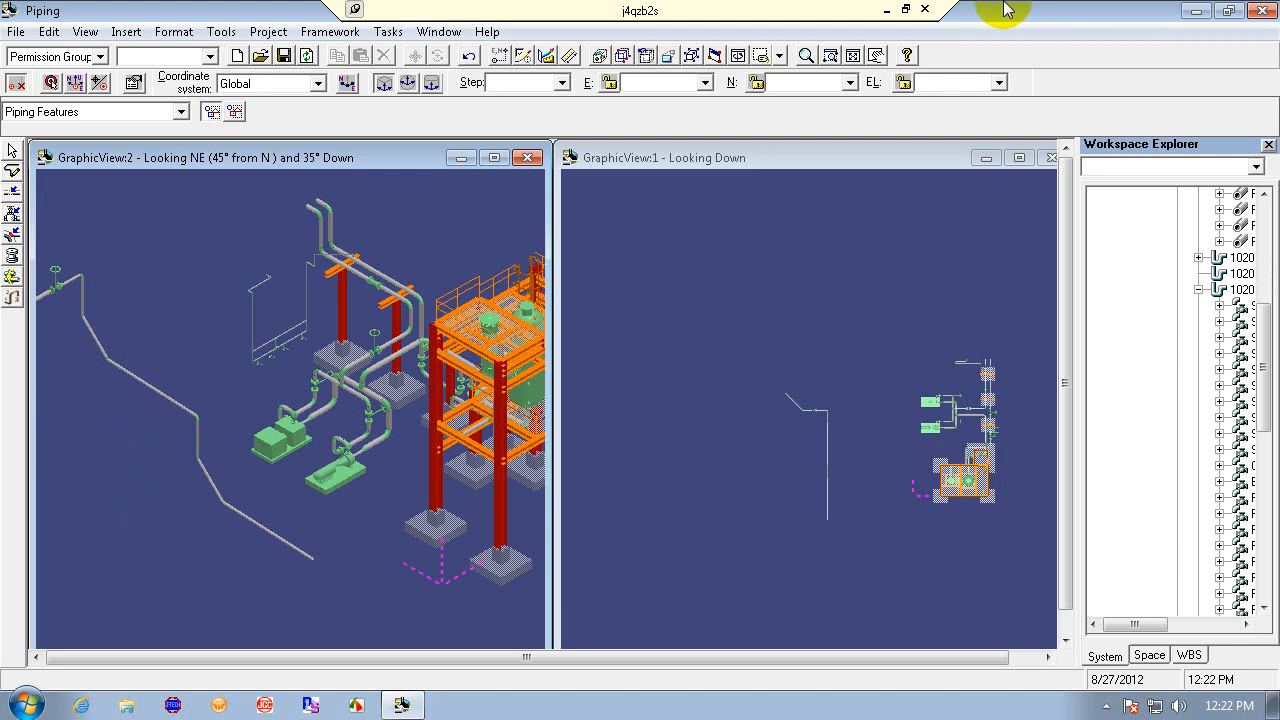
# - Start Check Interference, open its settings and activate local interference detection
pyautogui.click(176, 32)
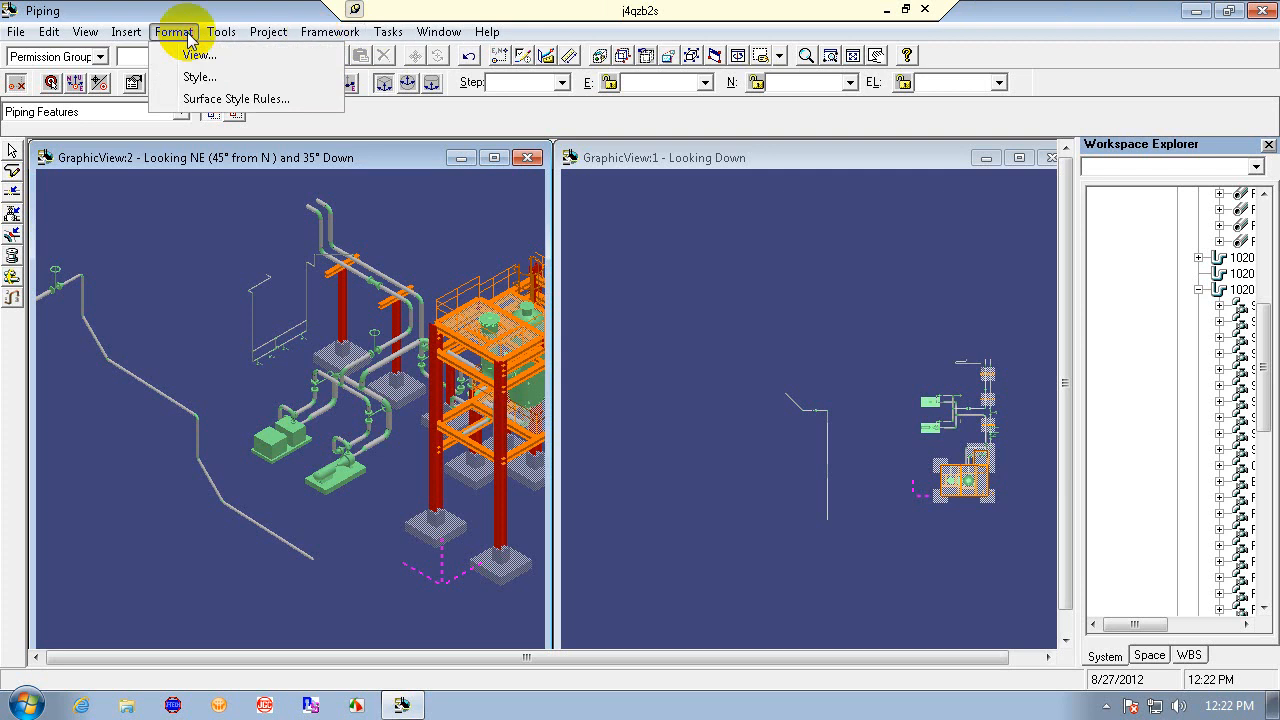
pyautogui.moveTo(126, 32)
pyautogui.moveTo(214, 31)
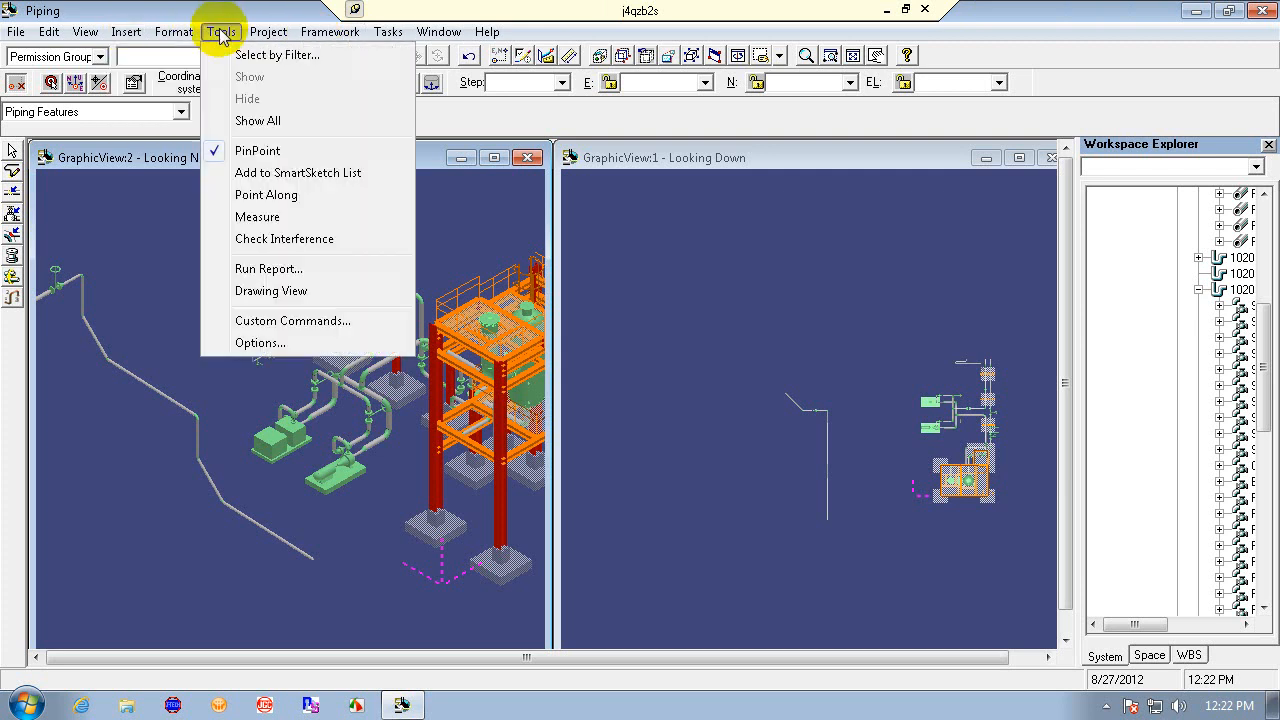
pyautogui.click(313, 255)
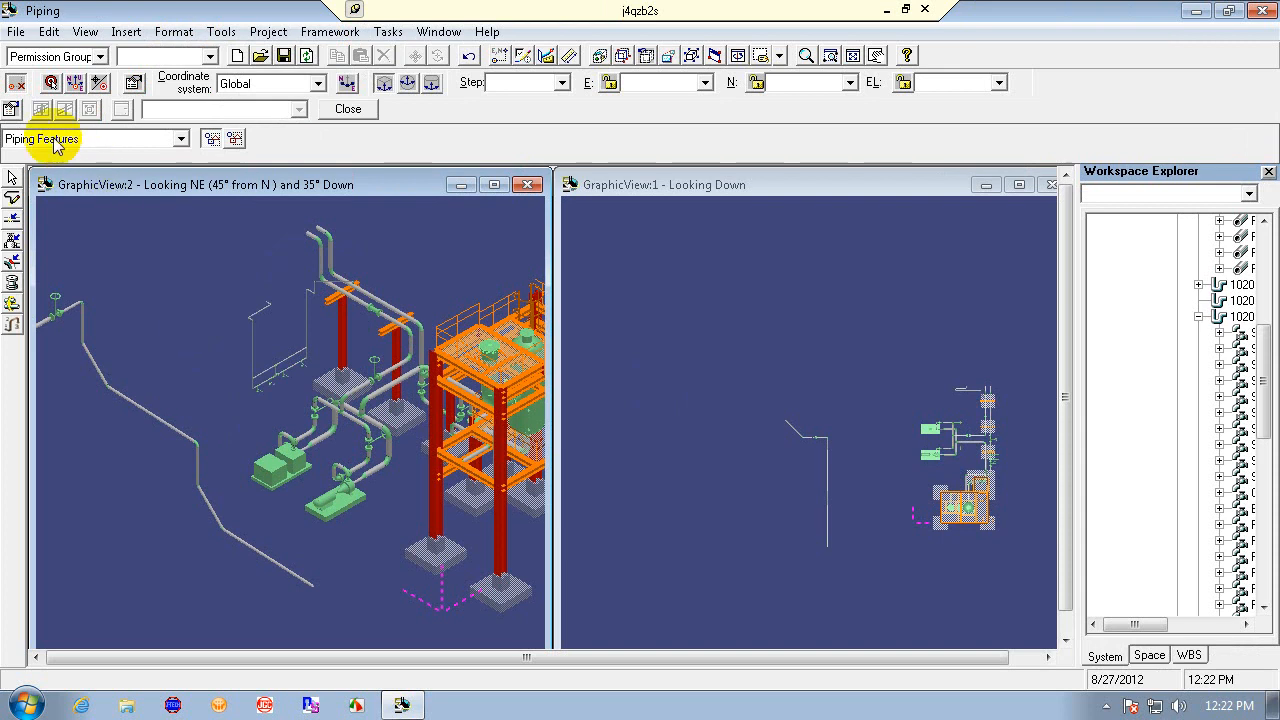
pyautogui.click(11, 109)
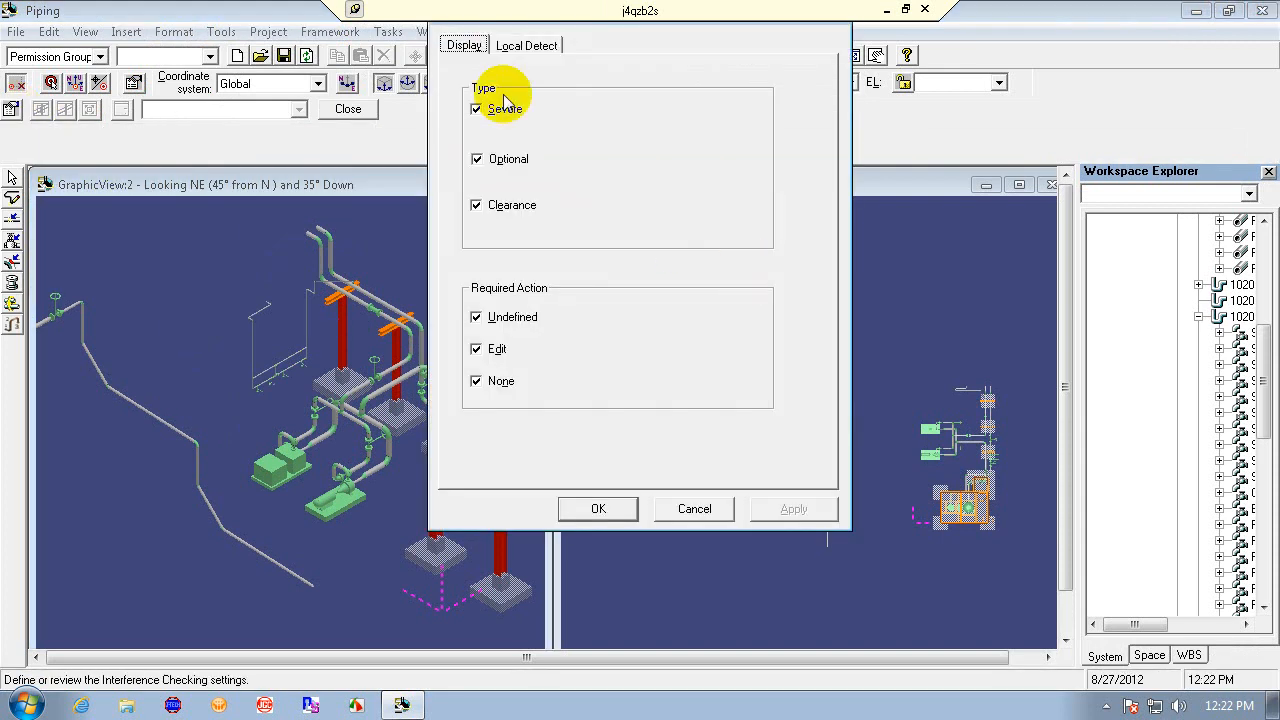
pyautogui.click(526, 45)
pyautogui.click(461, 93)
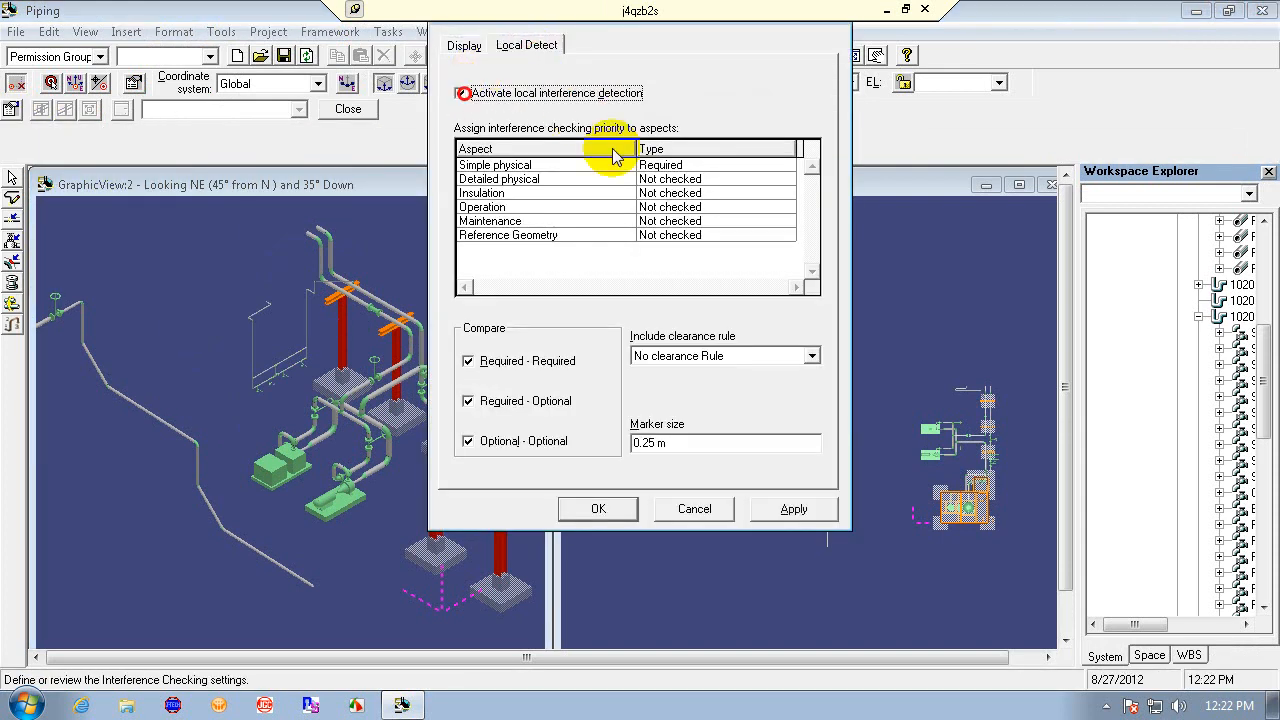
# - Set the Detailed physical, Insulation, Operation, Maintenance and Reference Geometry aspects to Optional checking priority
pyautogui.click(789, 179)
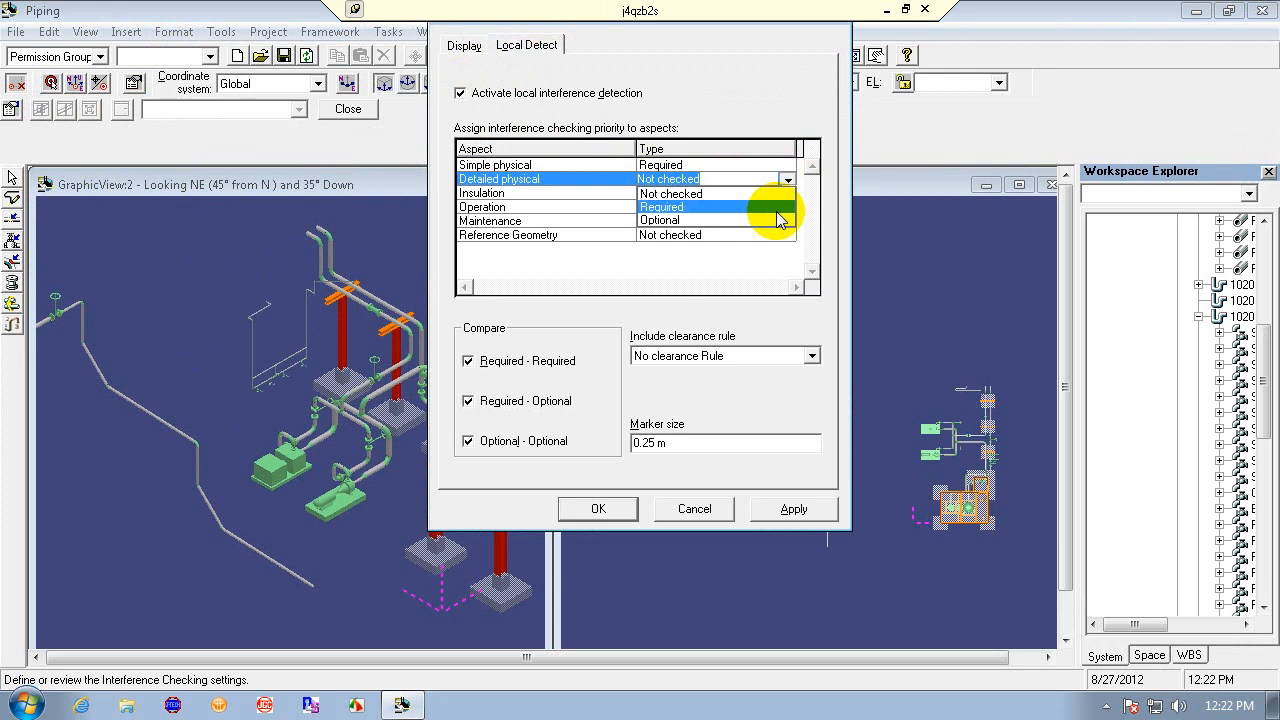
pyautogui.click(742, 221)
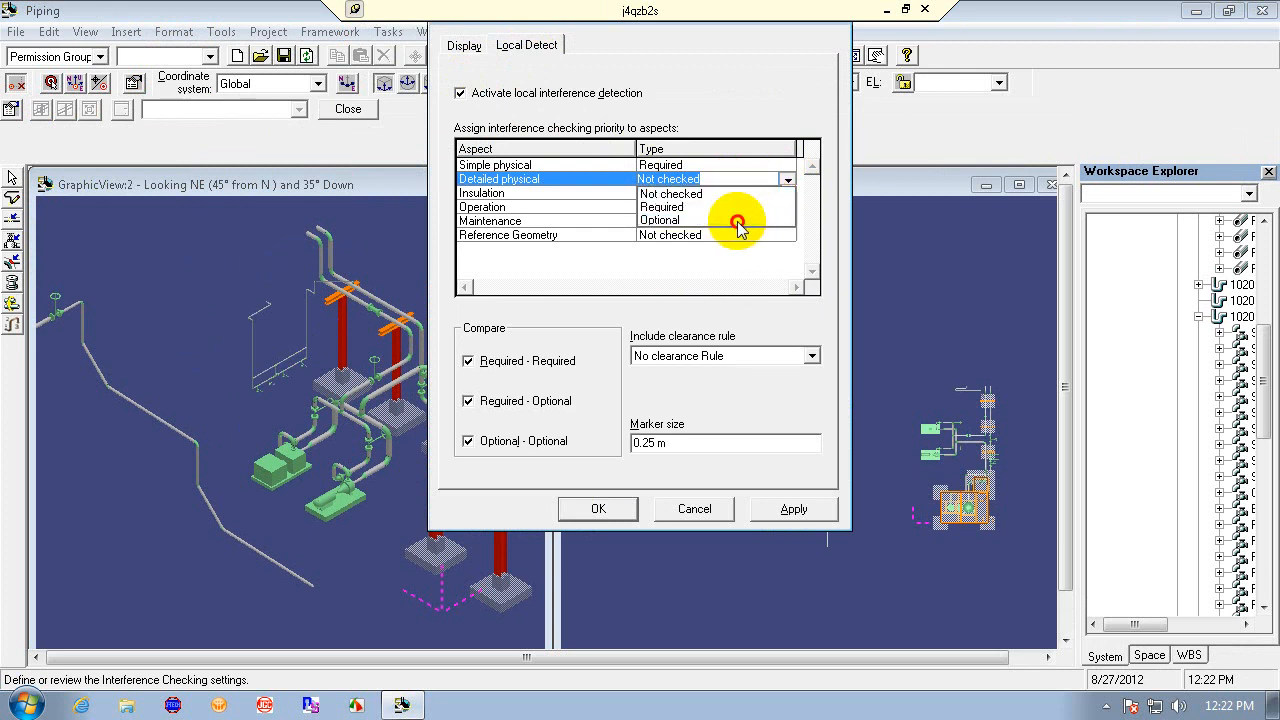
pyautogui.click(789, 193)
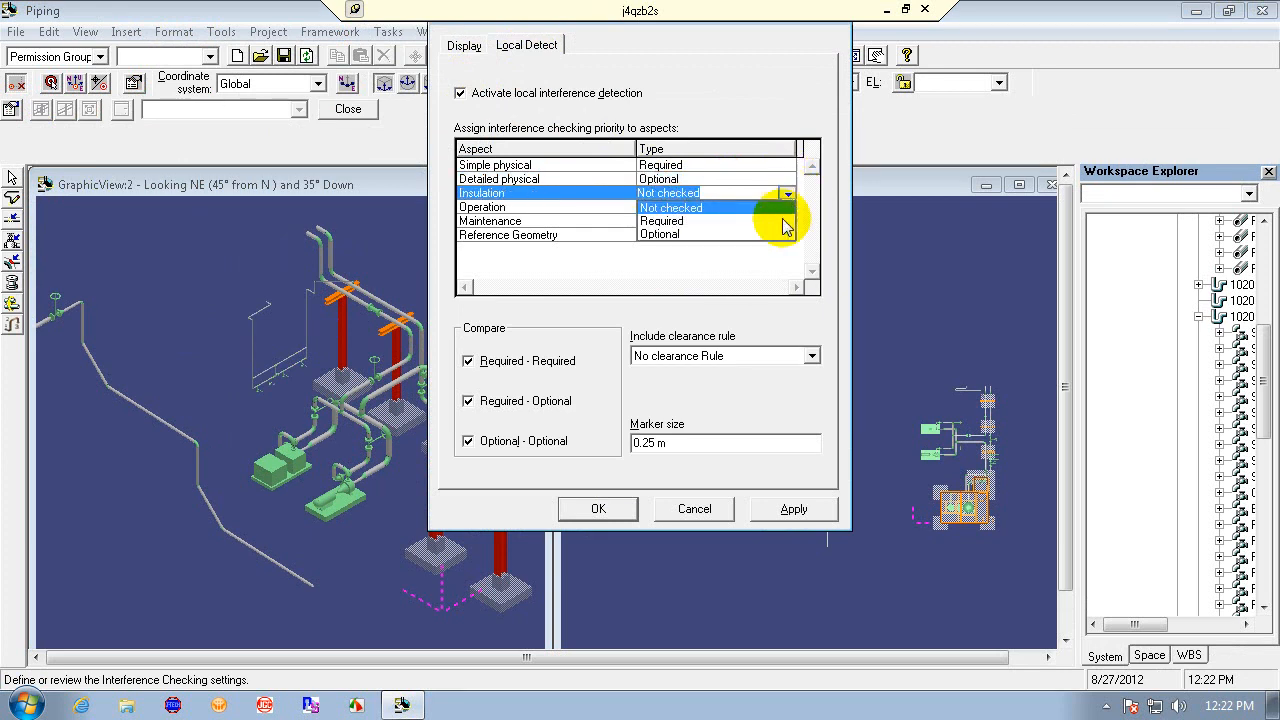
pyautogui.click(786, 233)
pyautogui.click(787, 207)
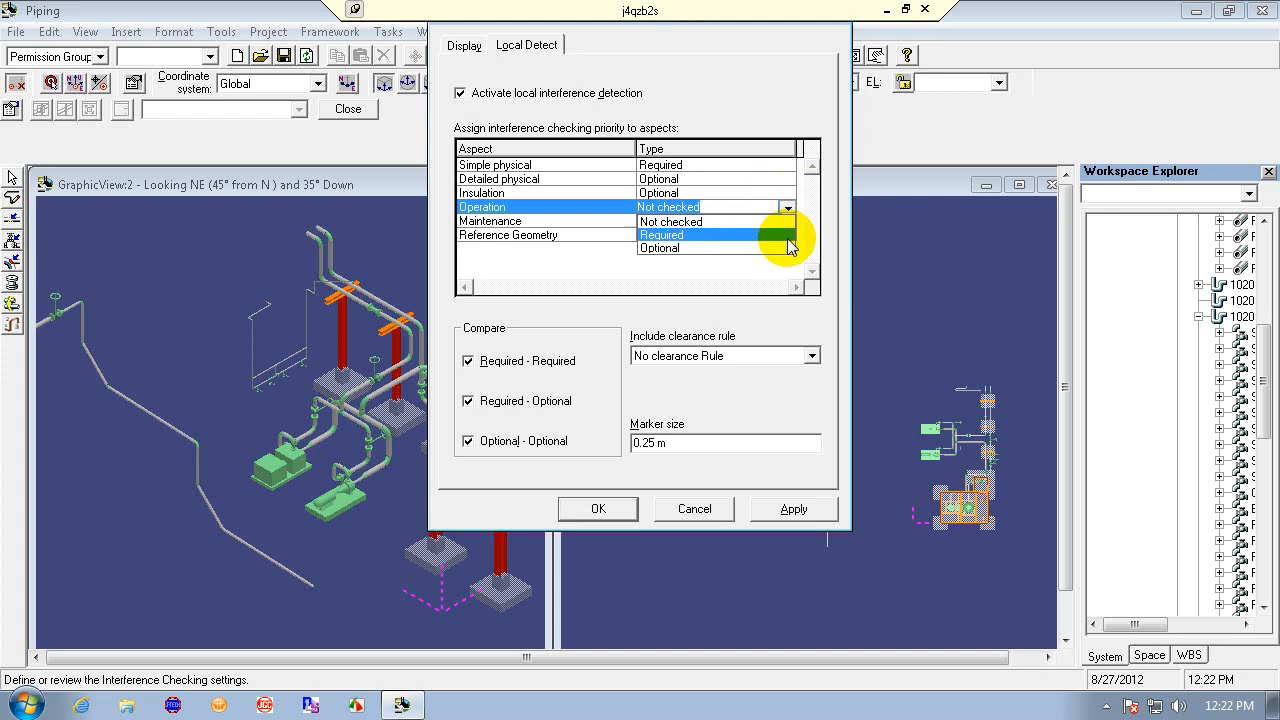
pyautogui.click(786, 247)
pyautogui.click(790, 221)
pyautogui.click(790, 262)
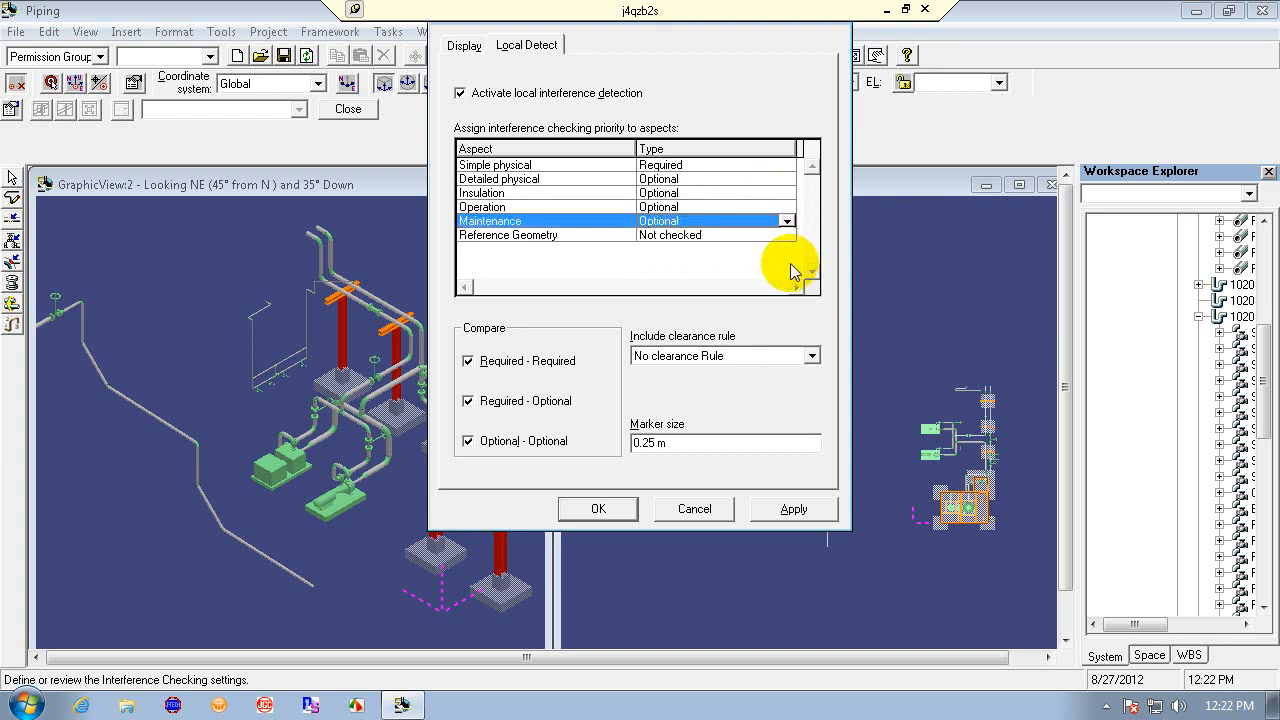
pyautogui.click(788, 235)
pyautogui.click(779, 277)
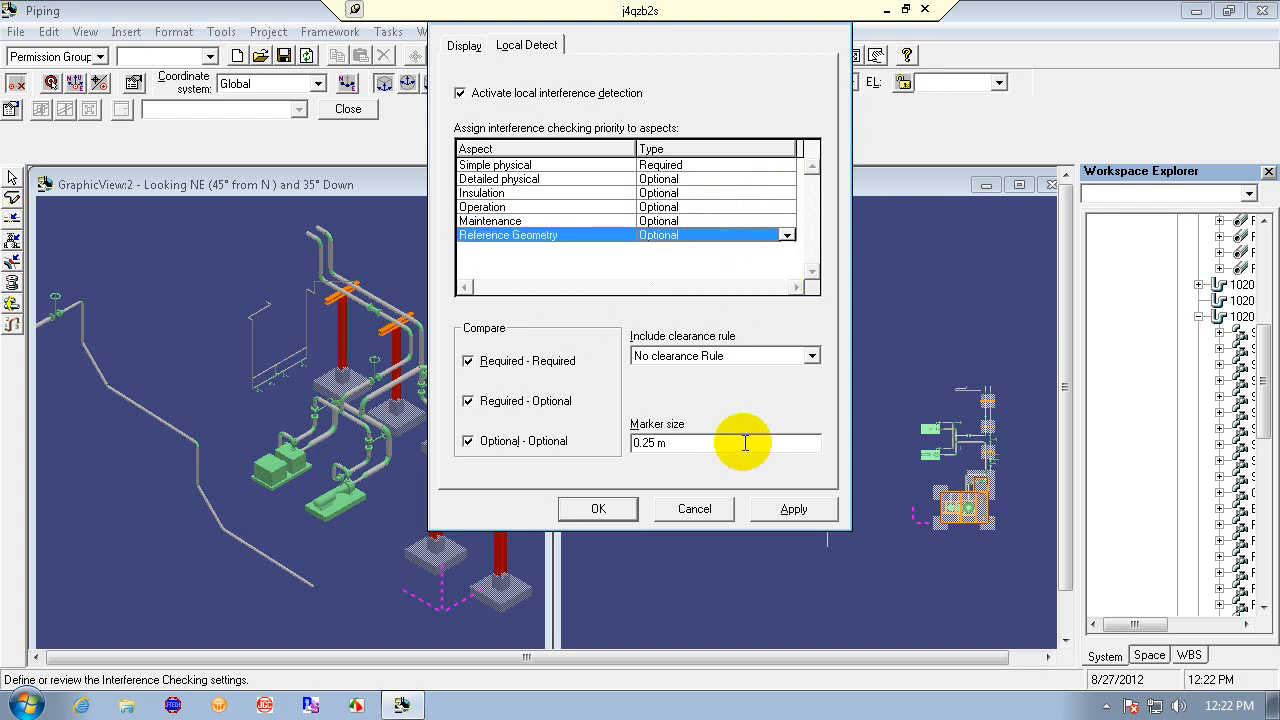
# - Set the interference marker size to 0.50 m
pyautogui.click(686, 443)
pyautogui.moveTo(686, 443); pyautogui.dragTo(586, 451)
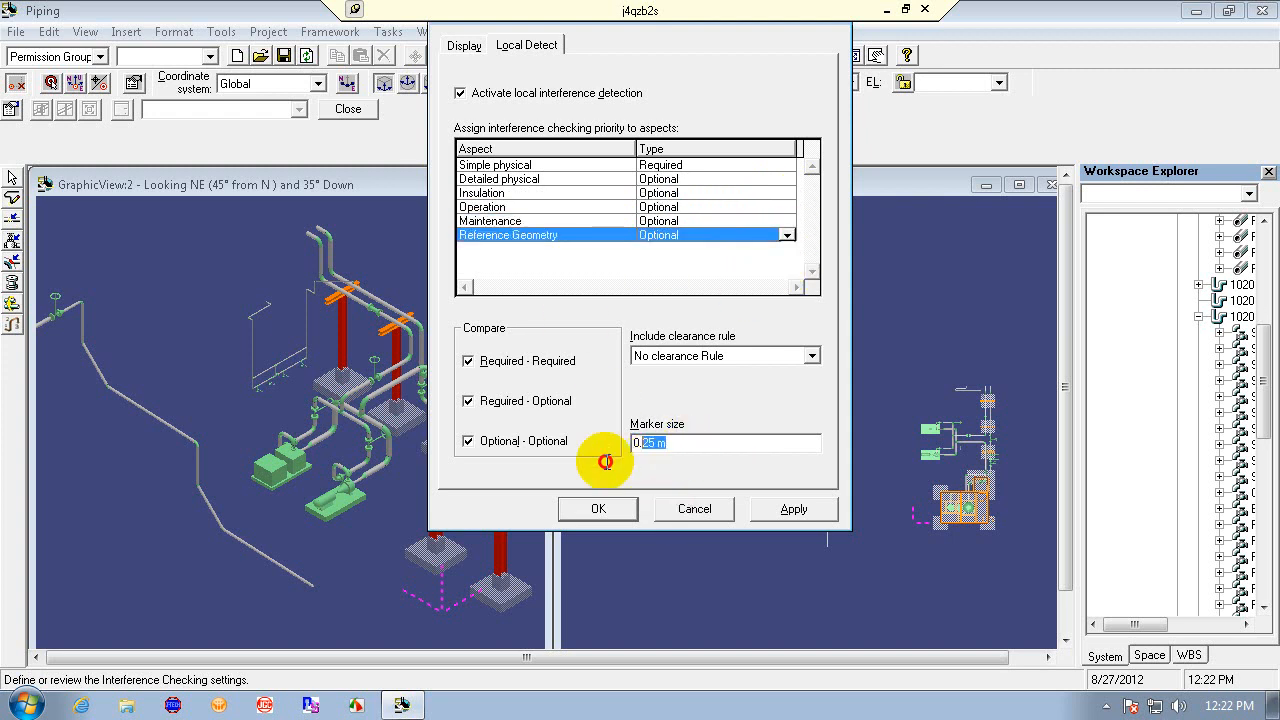
pyautogui.press('BackSpace')
pyautogui.write('.50')
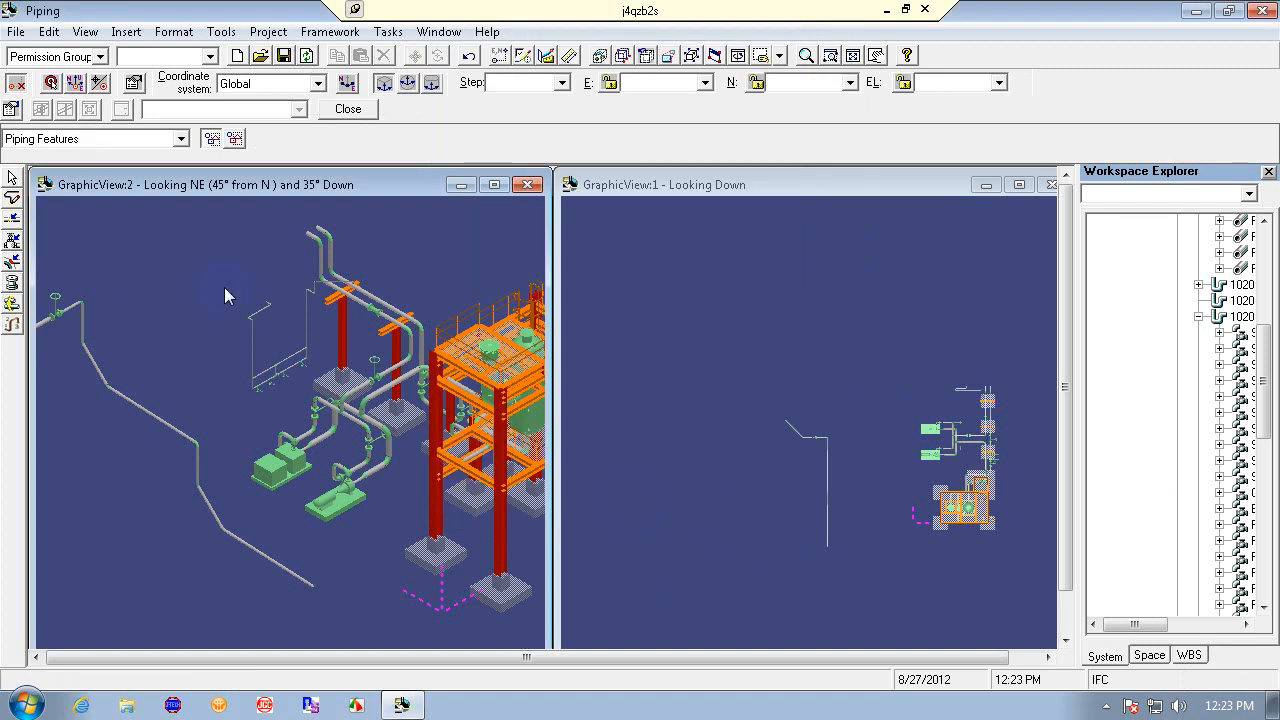
# - Try to route a new pipe run on pipeline 1020-WW-1702 starting from the end of the sloped pipe
pyautogui.click(12, 197)
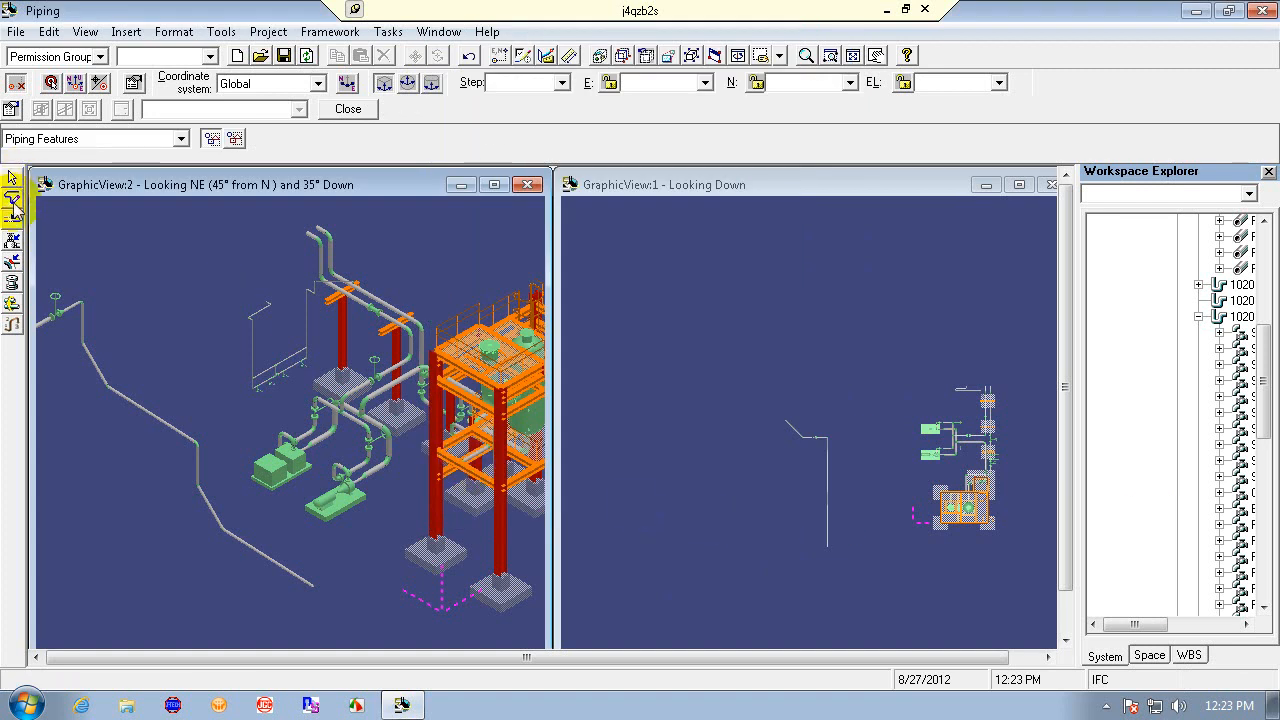
pyautogui.click(313, 577)
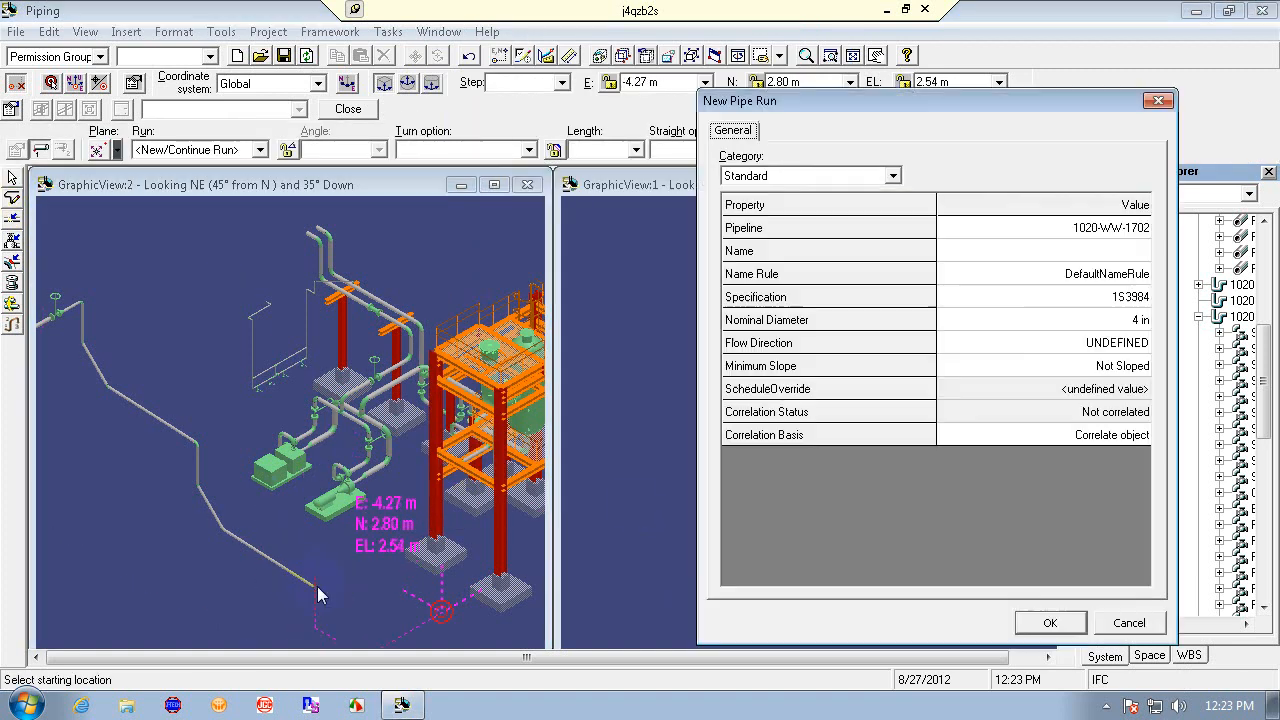
pyautogui.click(1150, 623)
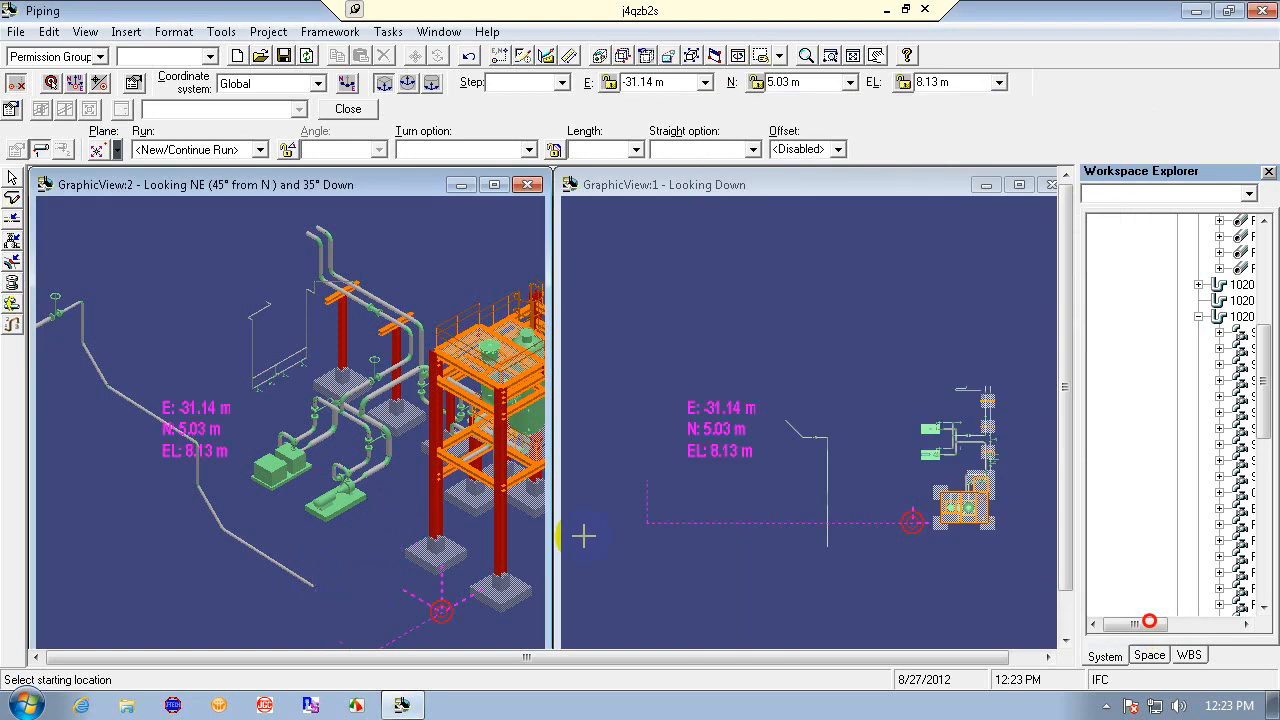
pyautogui.click(313, 585)
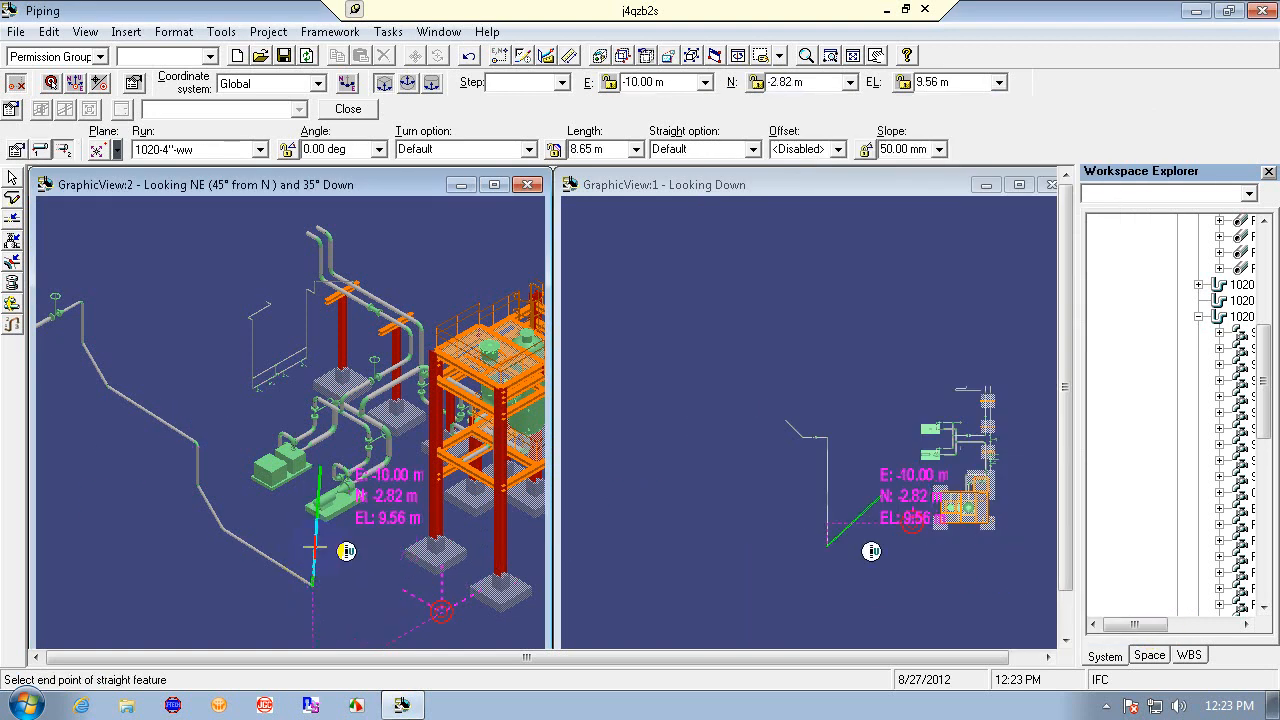
pyautogui.click(320, 465)
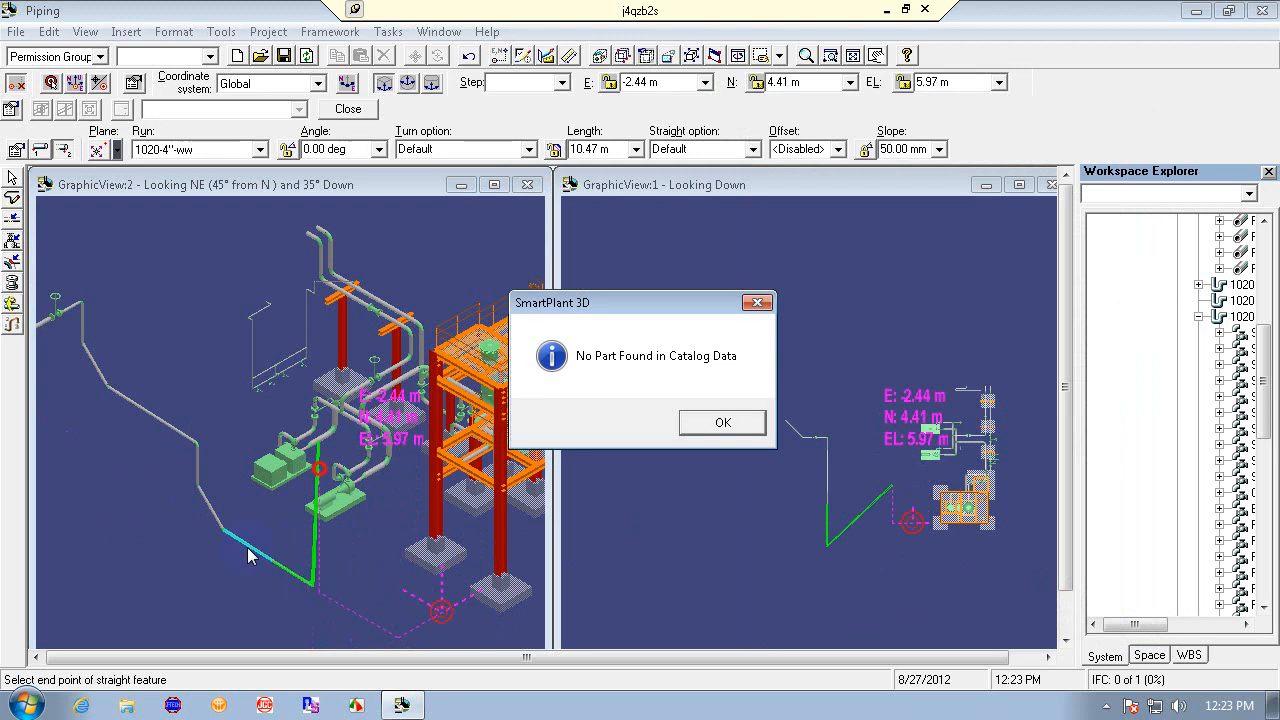
pyautogui.click(718, 422)
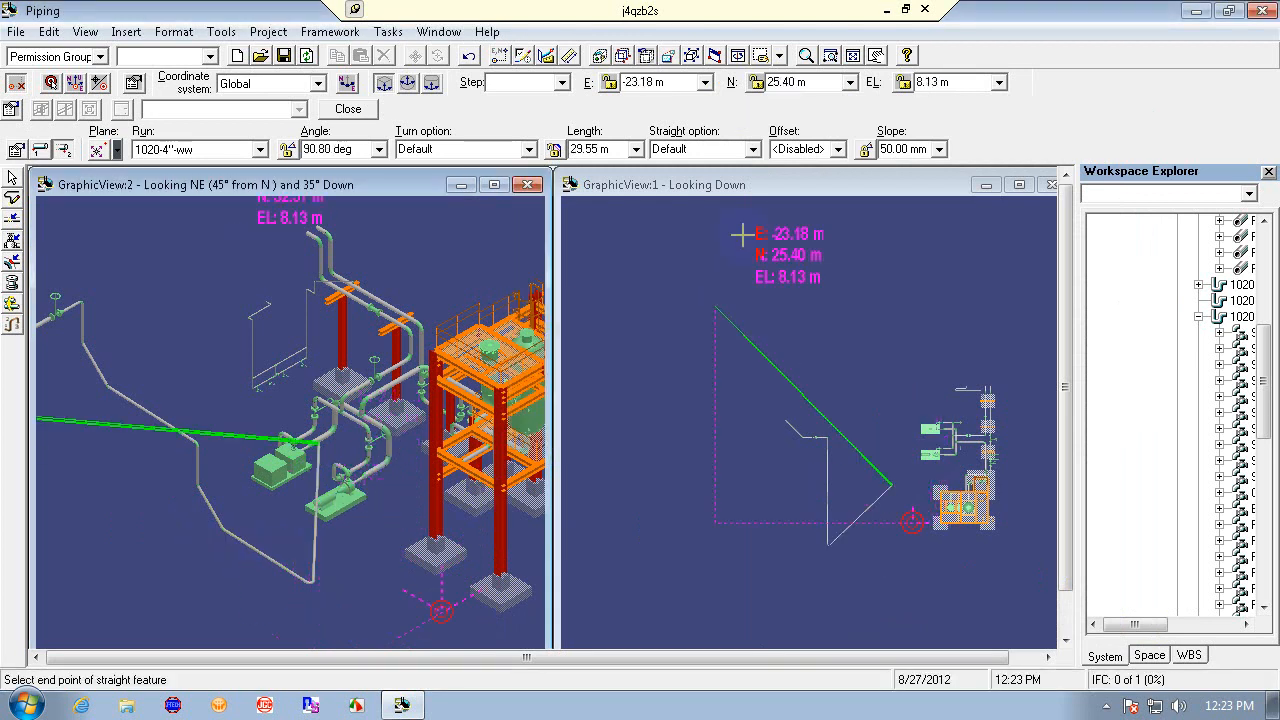
# - Change the routing slope, try another pipe leg, then cancel routing and undo the run
pyautogui.click(939, 149)
pyautogui.click(945, 176)
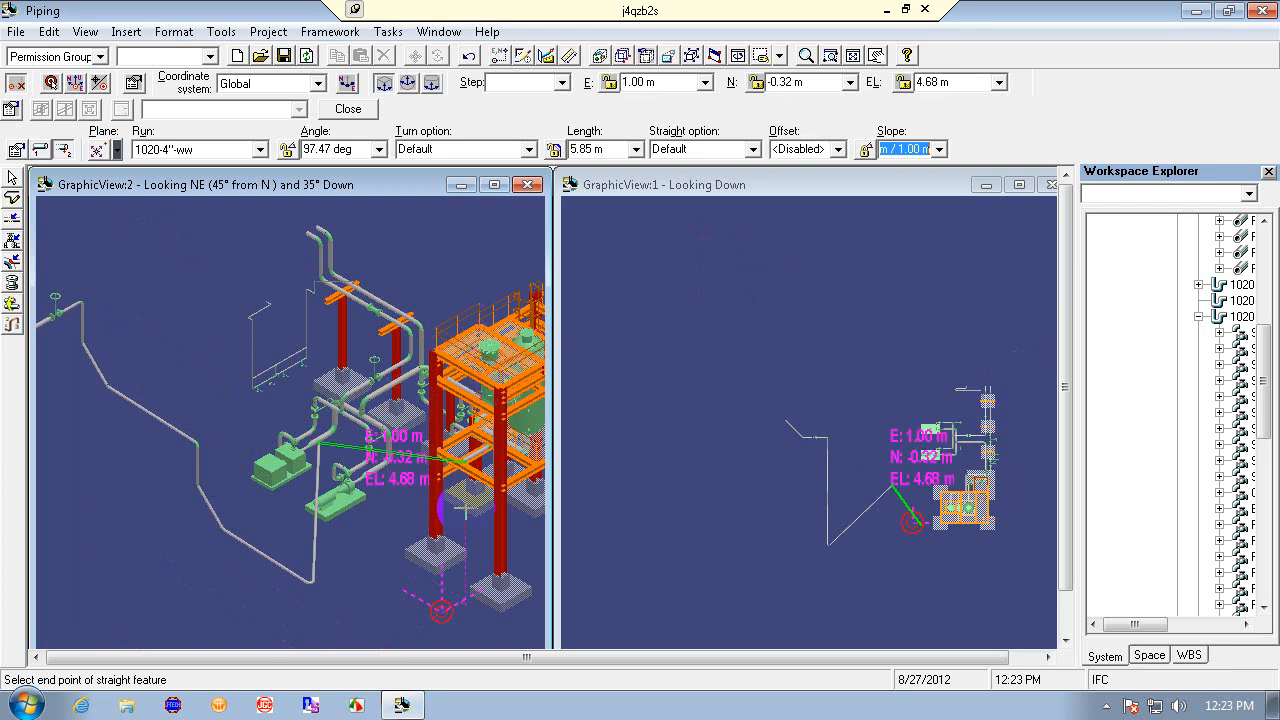
pyautogui.click(392, 502)
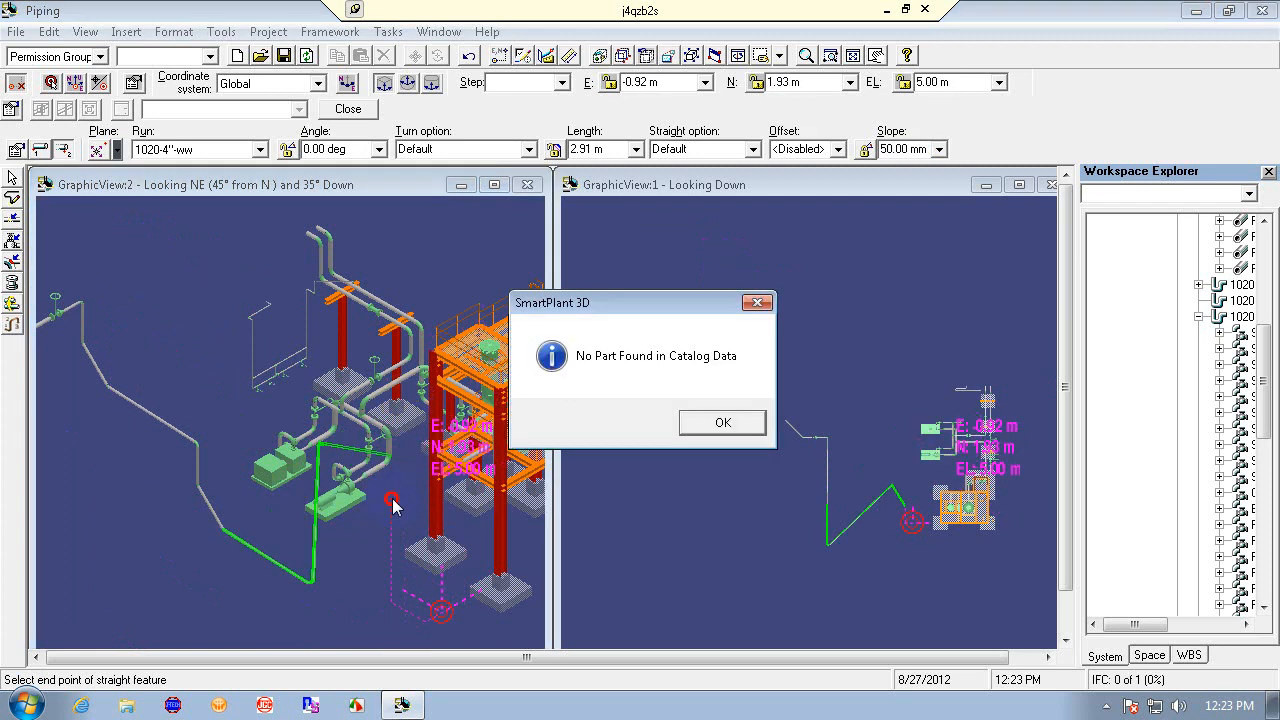
pyautogui.click(722, 422)
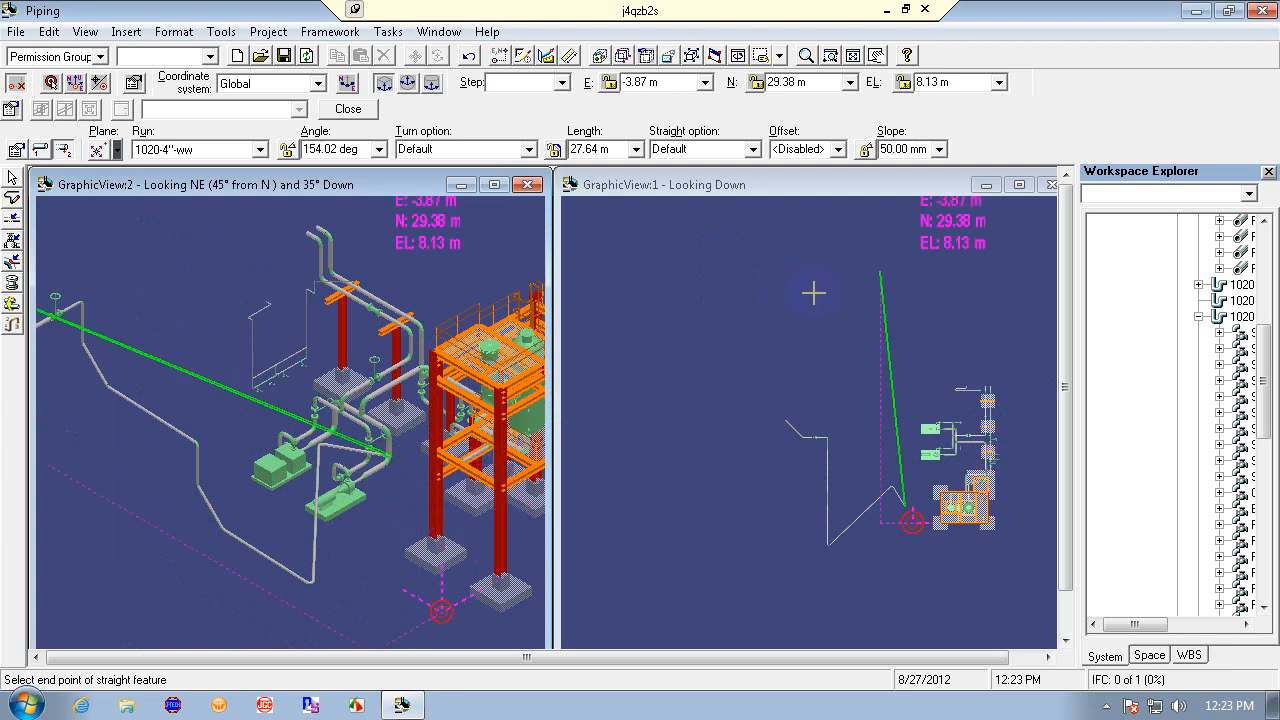
pyautogui.press('Escape')
pyautogui.click(469, 57)
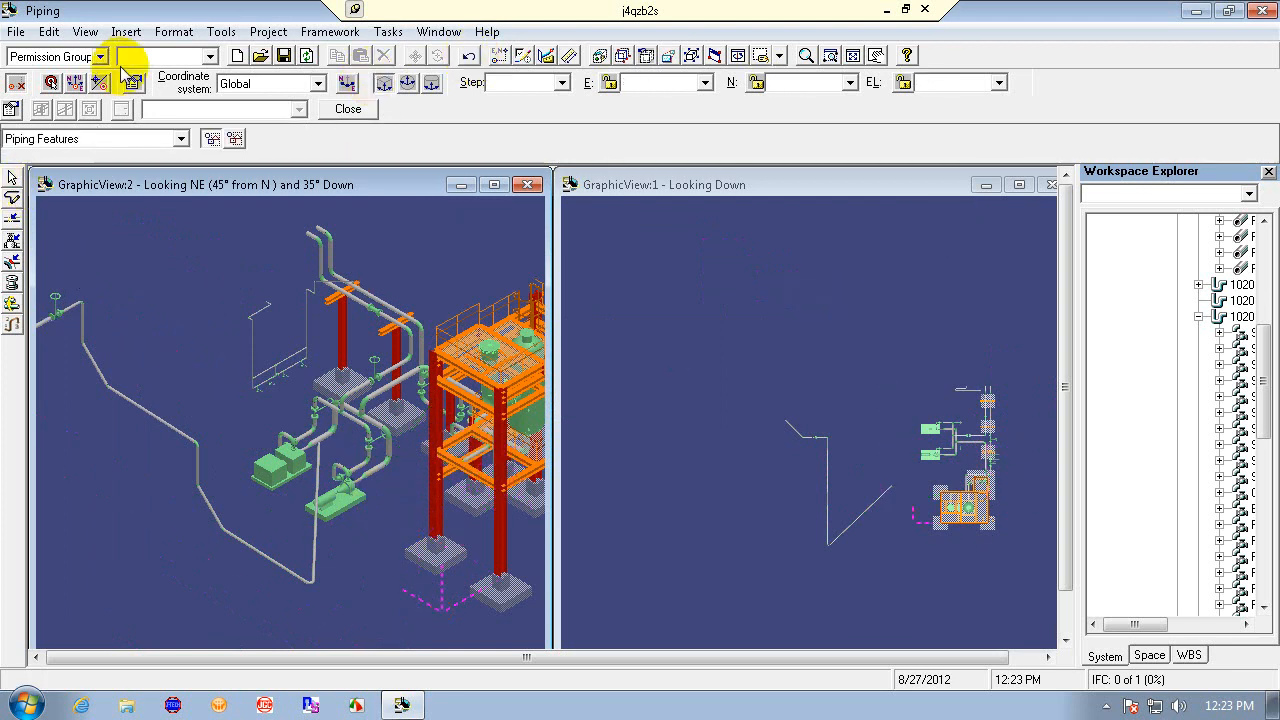
# - Reopen the interference checking settings and review the local detection options before confirming
pyautogui.click(12, 108)
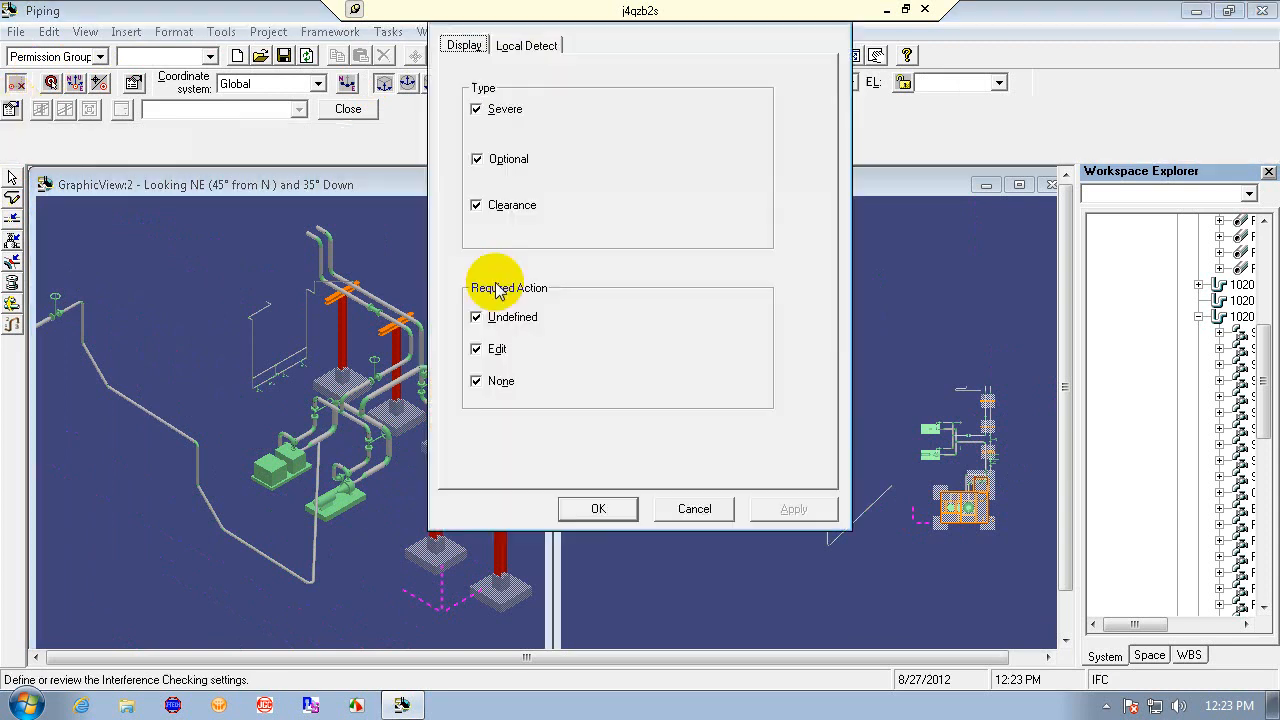
pyautogui.click(527, 45)
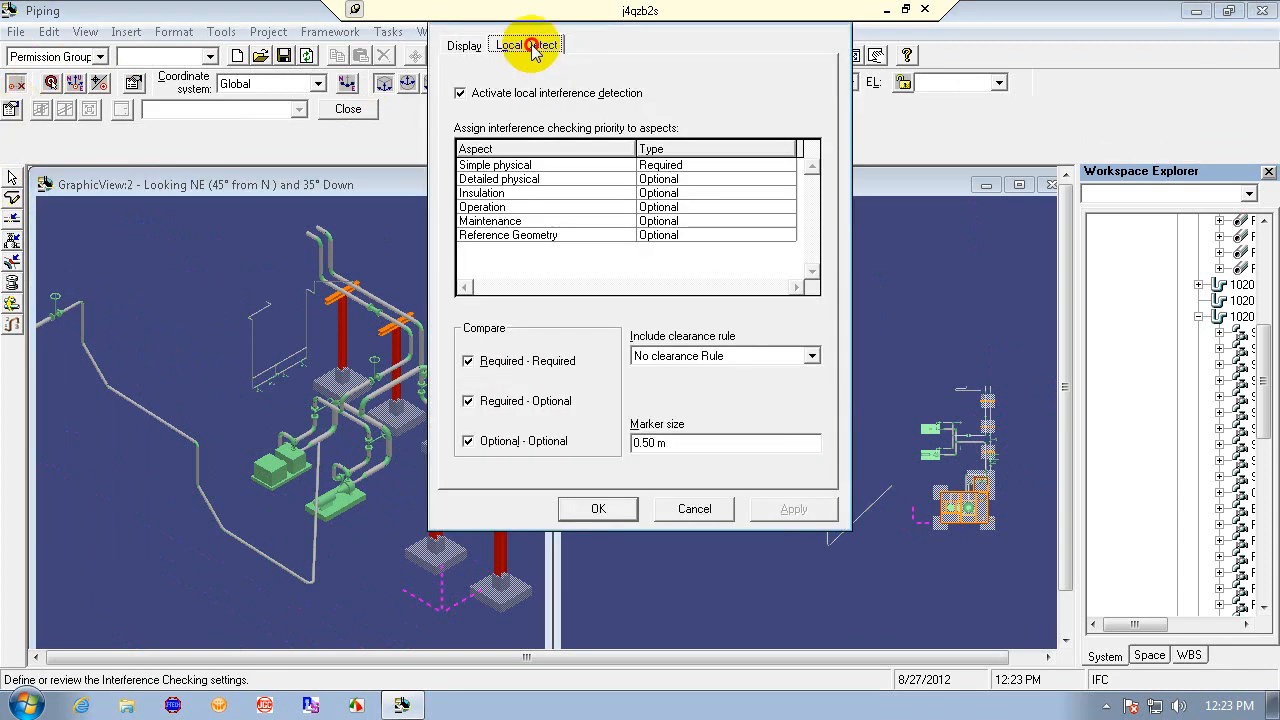
pyautogui.click(604, 508)
# - Start a new pipe run on pipeline 1020-WW-1702 from the sloped pipe with Minimum Slope set to Not Sloped
pyautogui.click(12, 219)
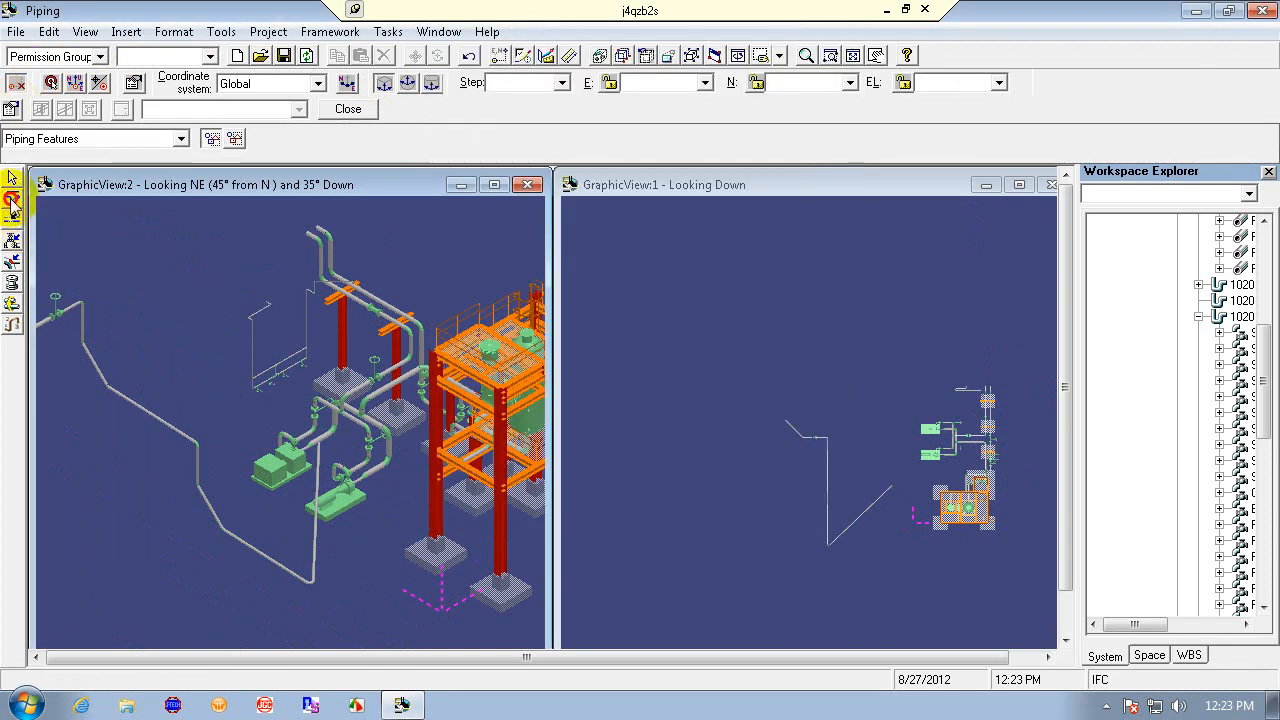
pyautogui.click(140, 406)
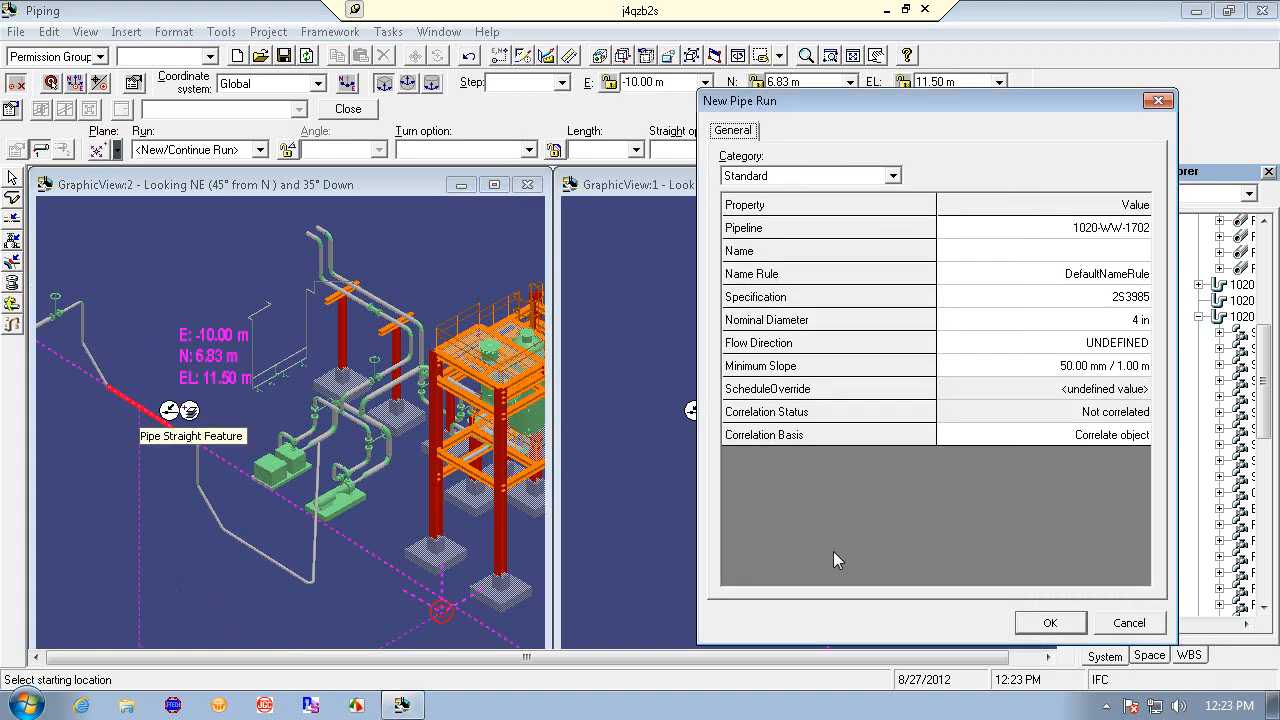
pyautogui.click(1048, 622)
pyautogui.click(245, 257)
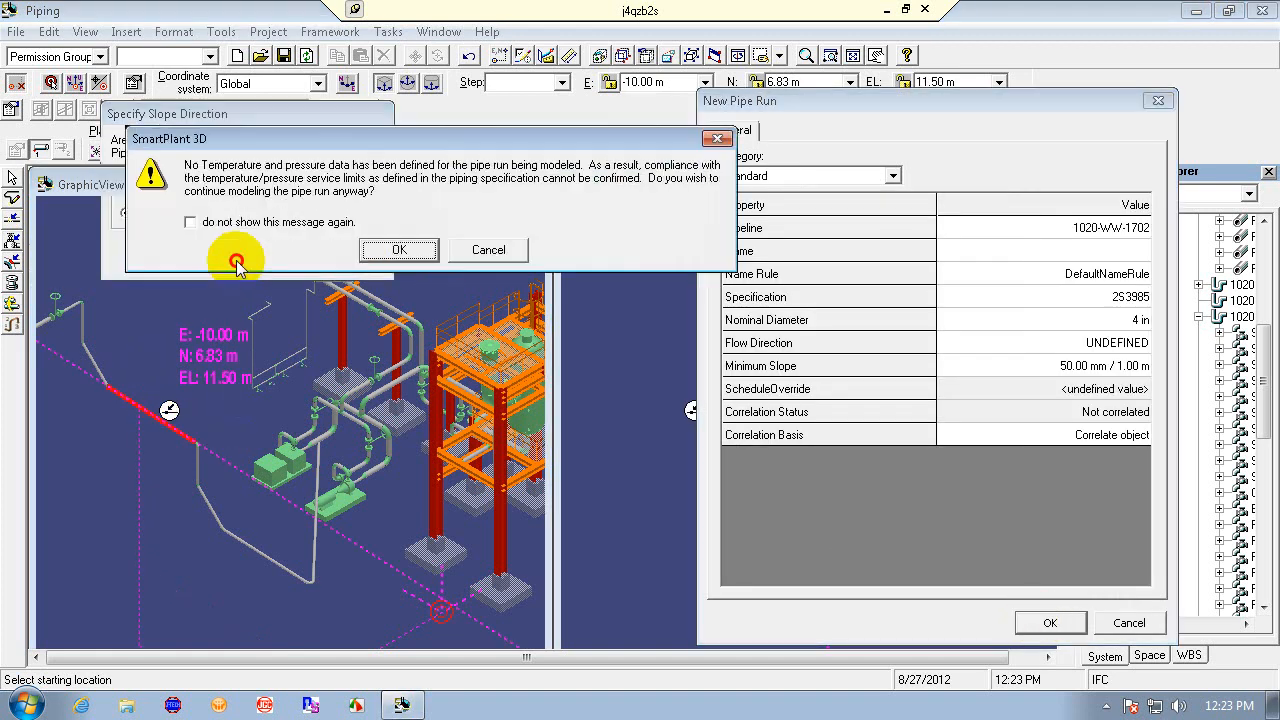
pyautogui.click(475, 250)
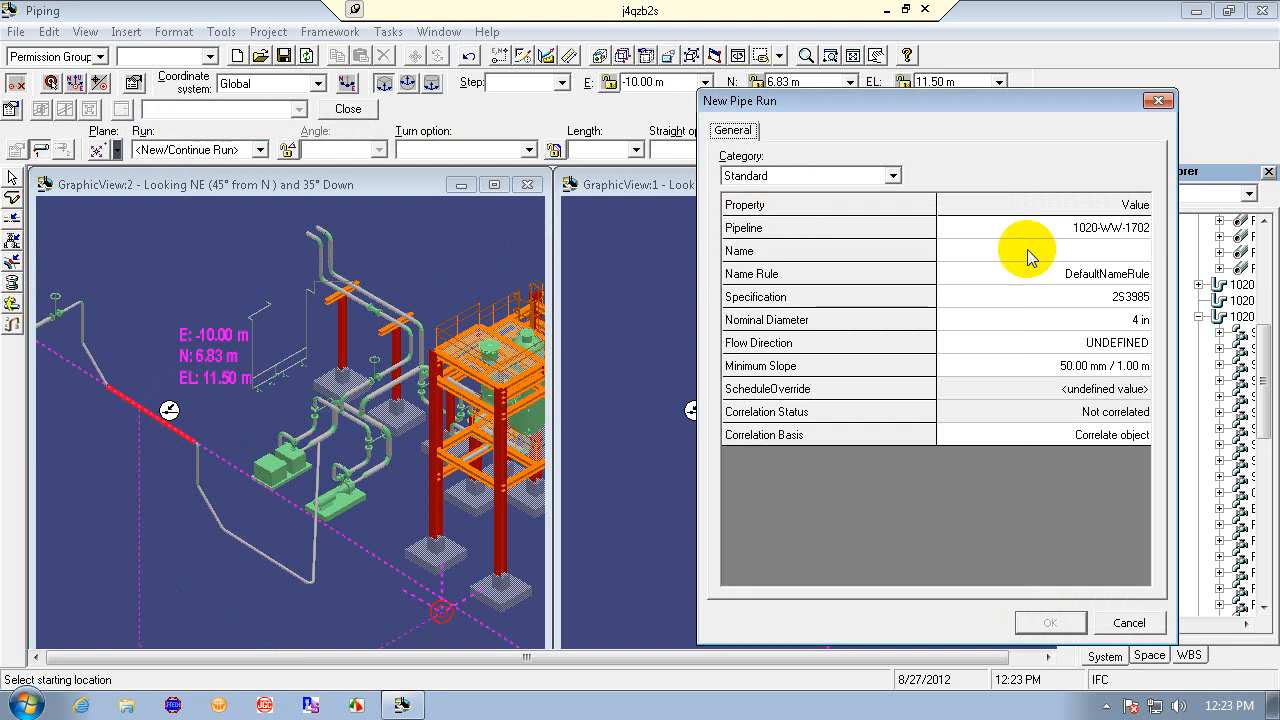
pyautogui.click(1140, 366)
pyautogui.click(1140, 364)
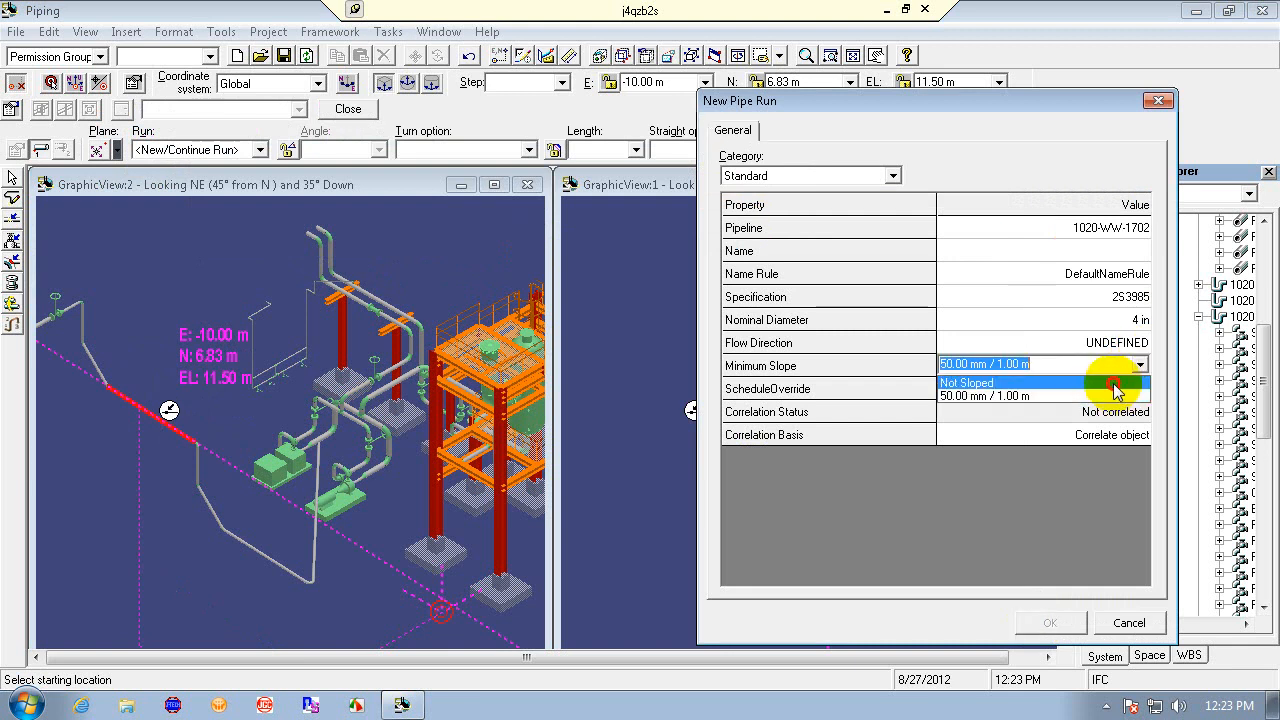
pyautogui.click(1115, 383)
pyautogui.click(1050, 622)
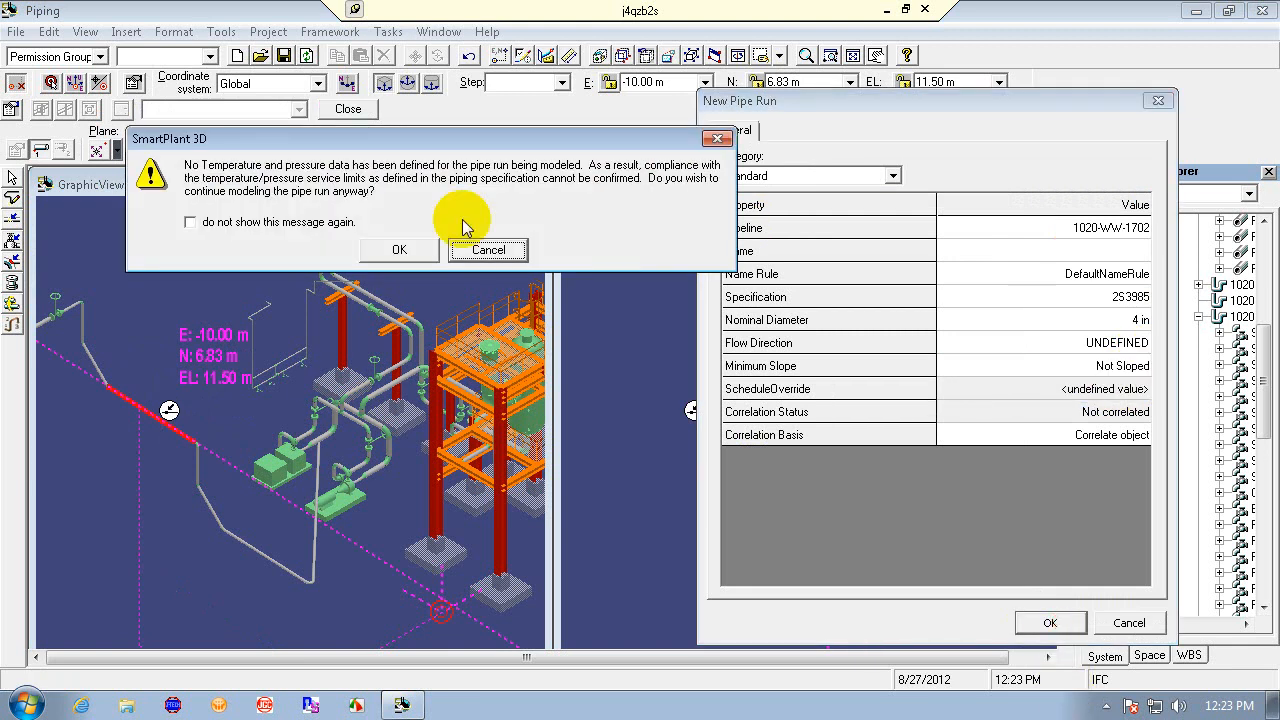
pyautogui.click(420, 249)
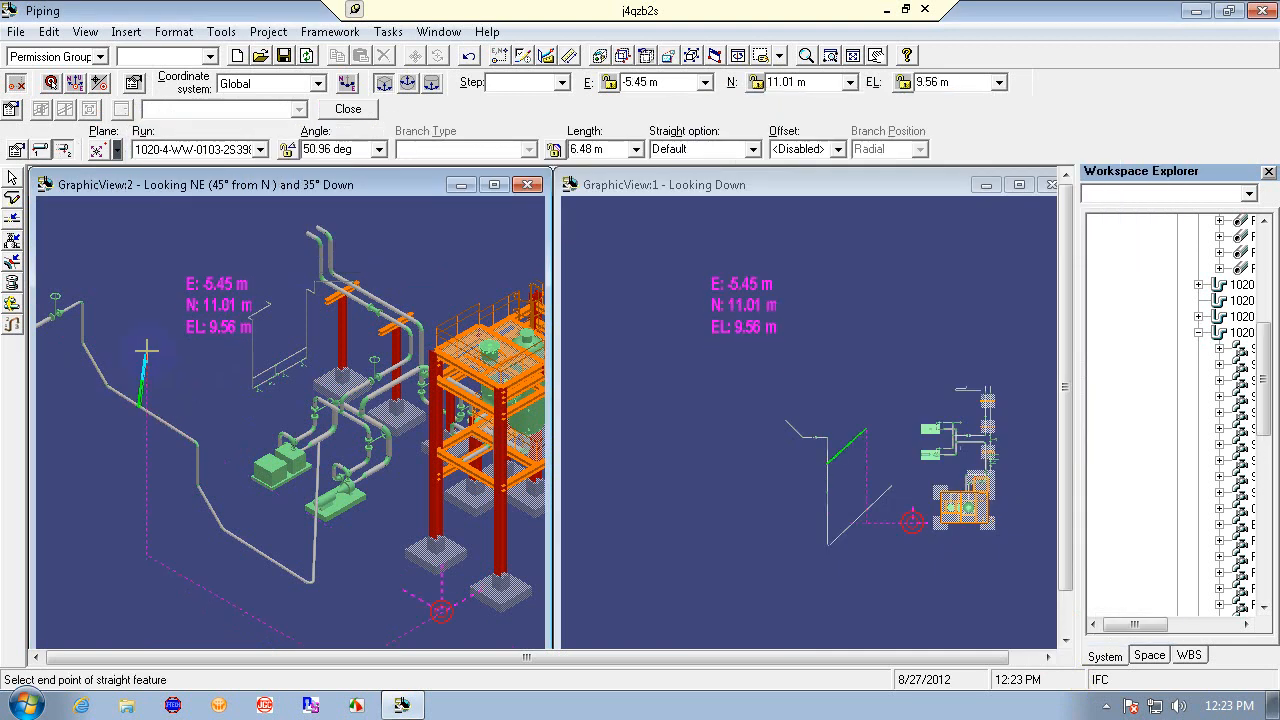
# - Route the run with a leg about 3.2 m long and a vertical leg about 6.5 m, then finish routing
pyautogui.click(912, 521)
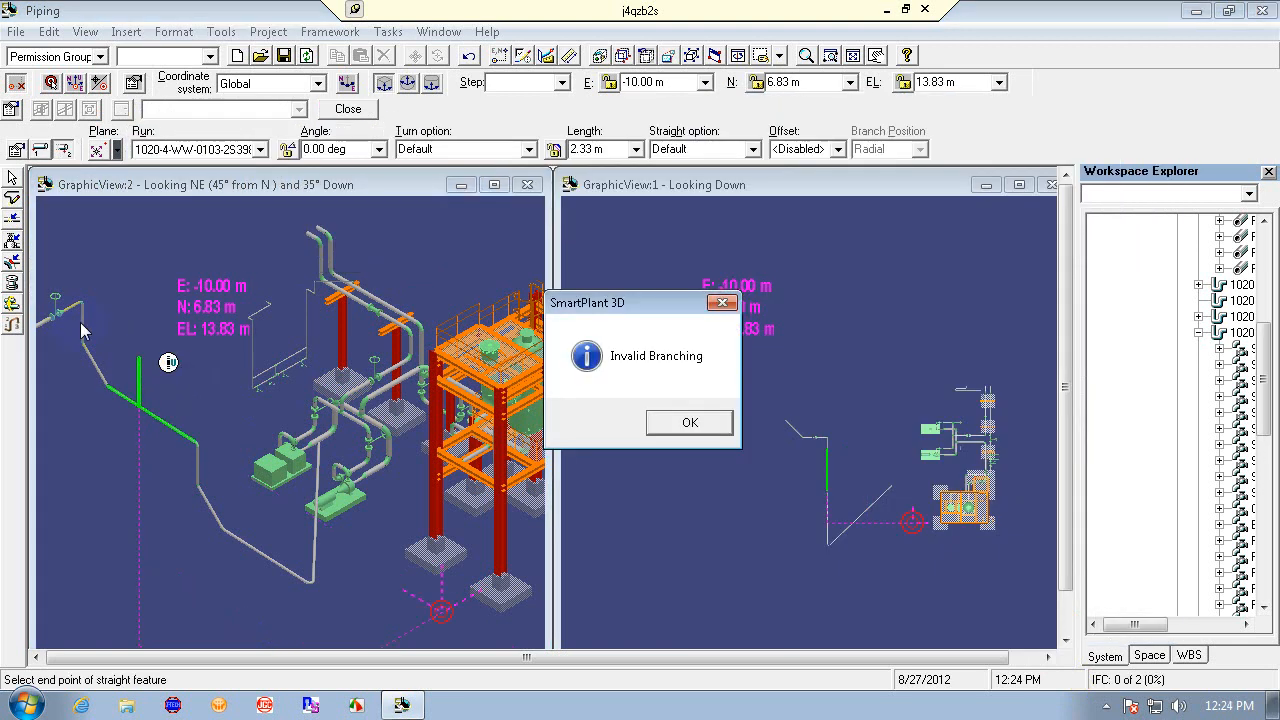
pyautogui.click(668, 423)
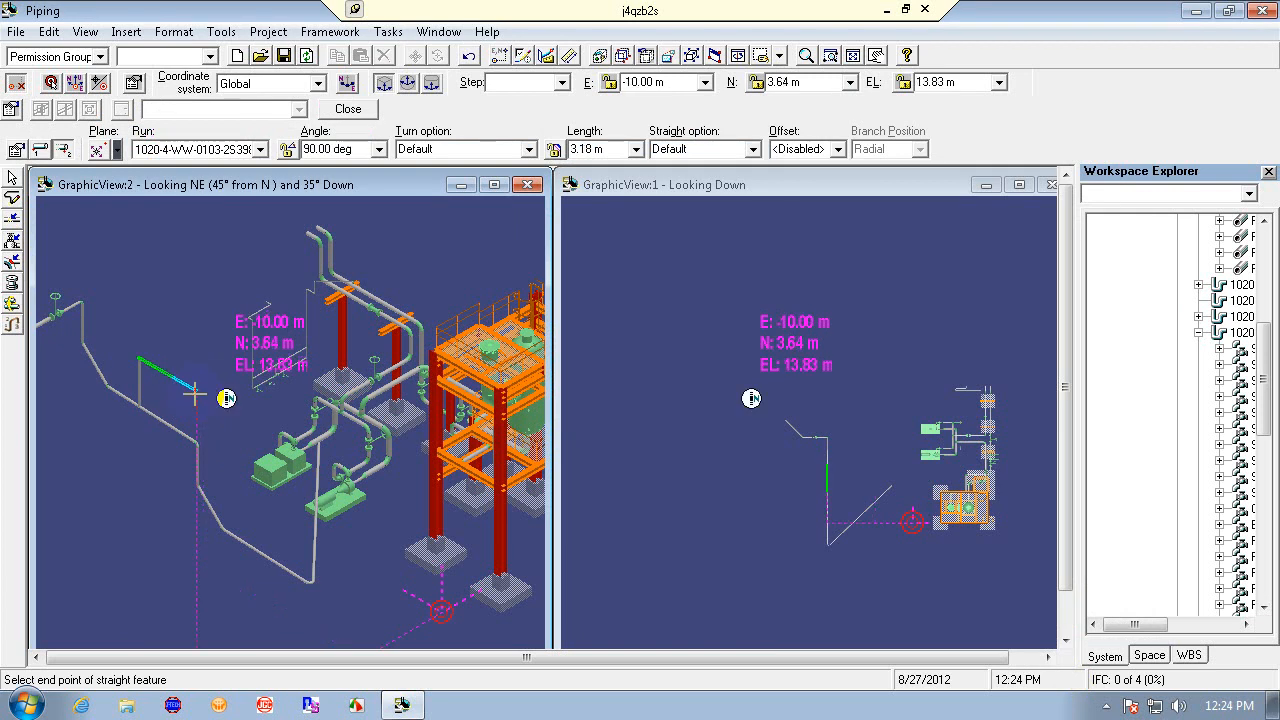
pyautogui.click(195, 394)
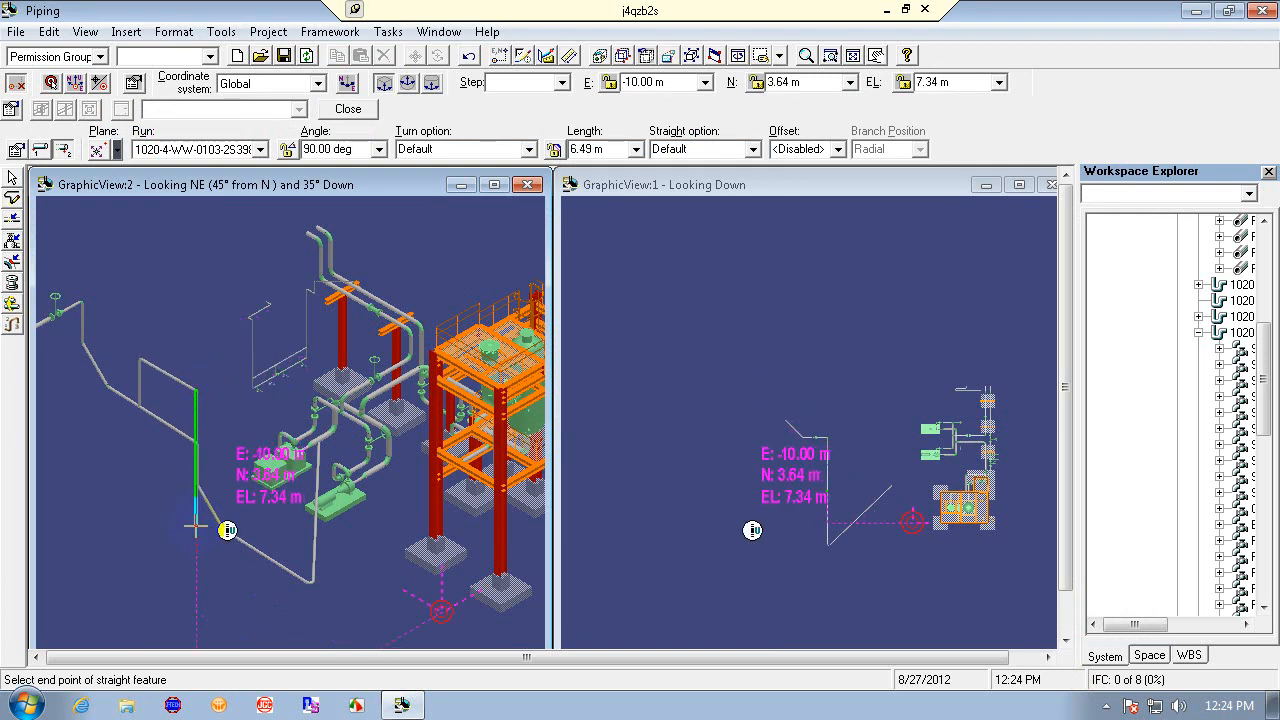
pyautogui.click(196, 528)
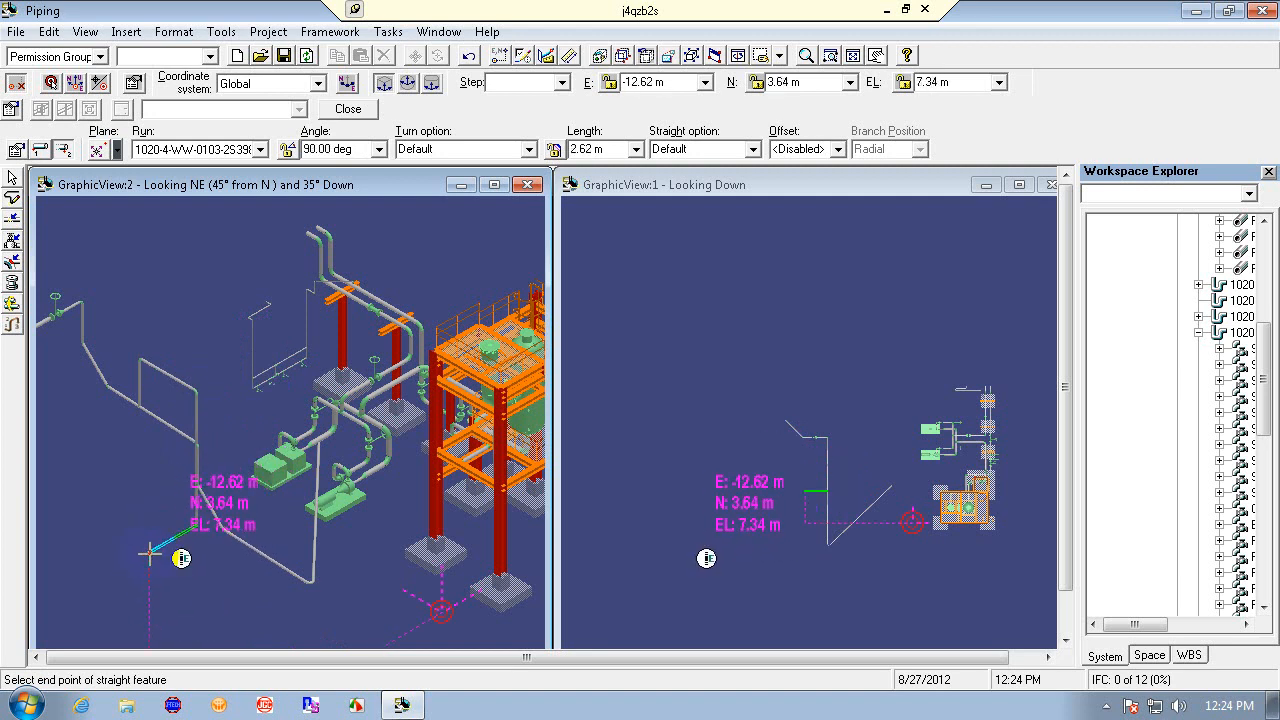
pyautogui.press('Escape')
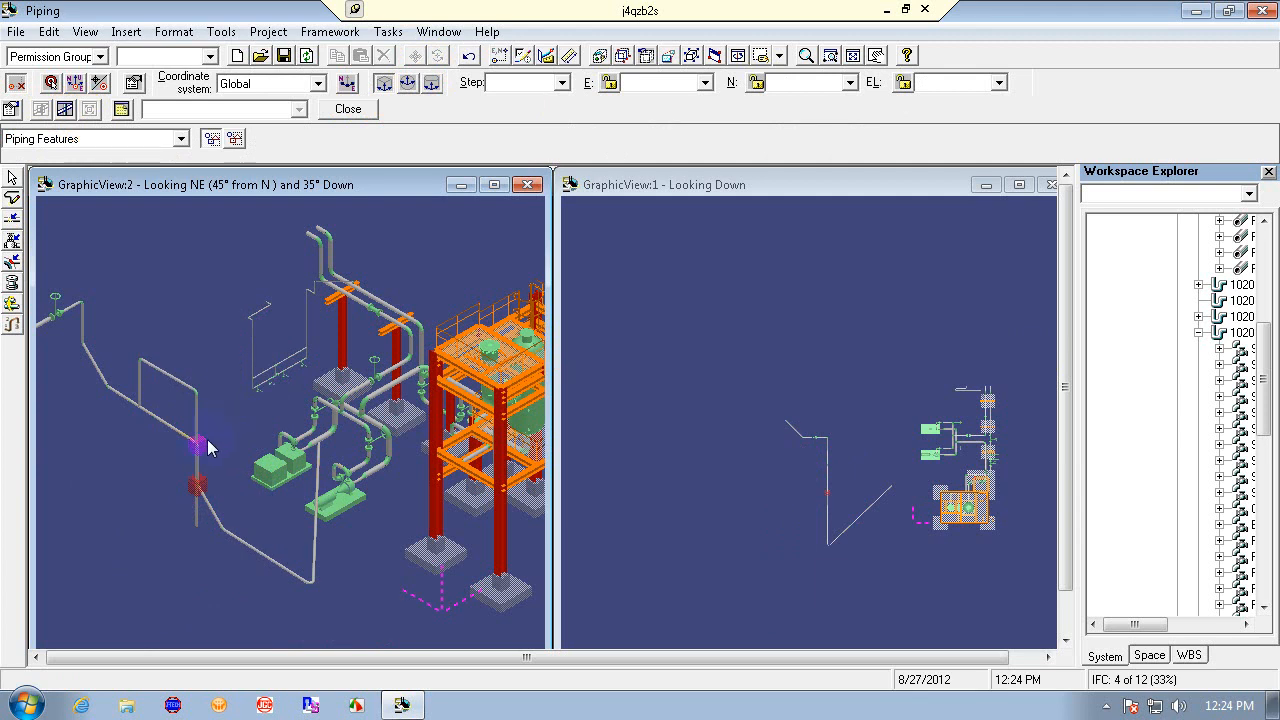
# - Refresh the views and undo the newly routed pipe run
pyautogui.click(199, 490)
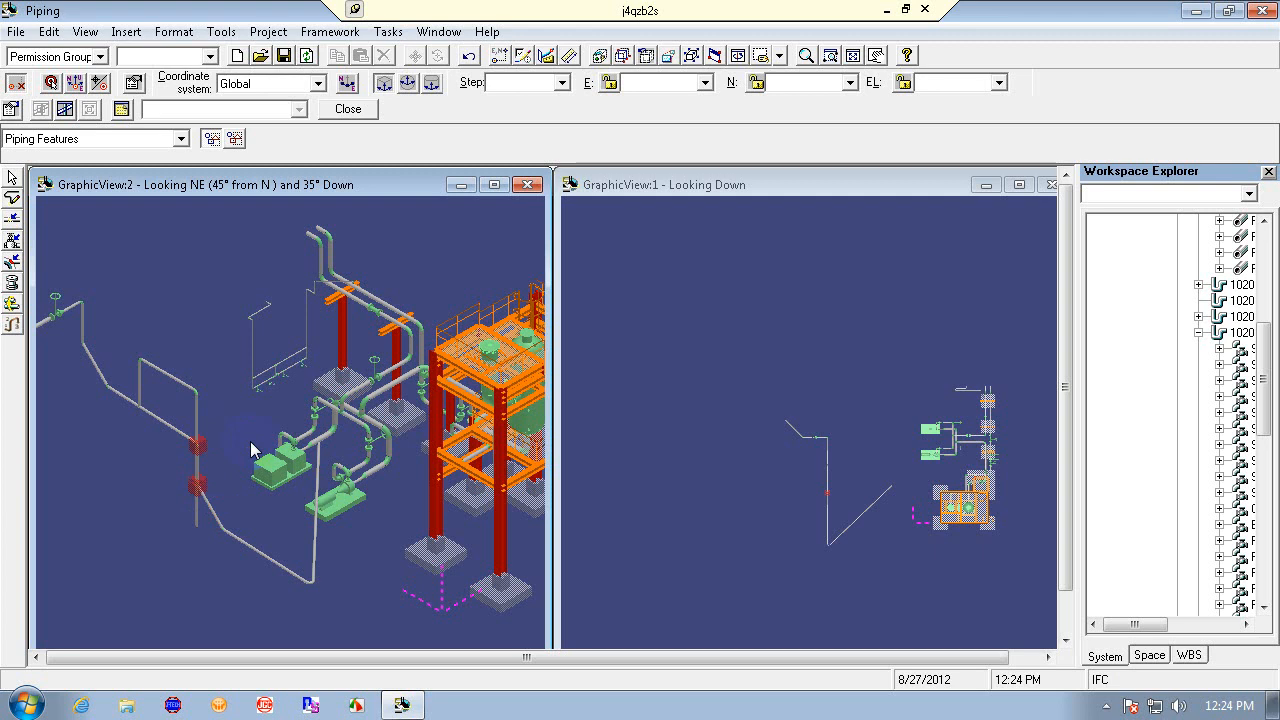
pyautogui.press('F5')
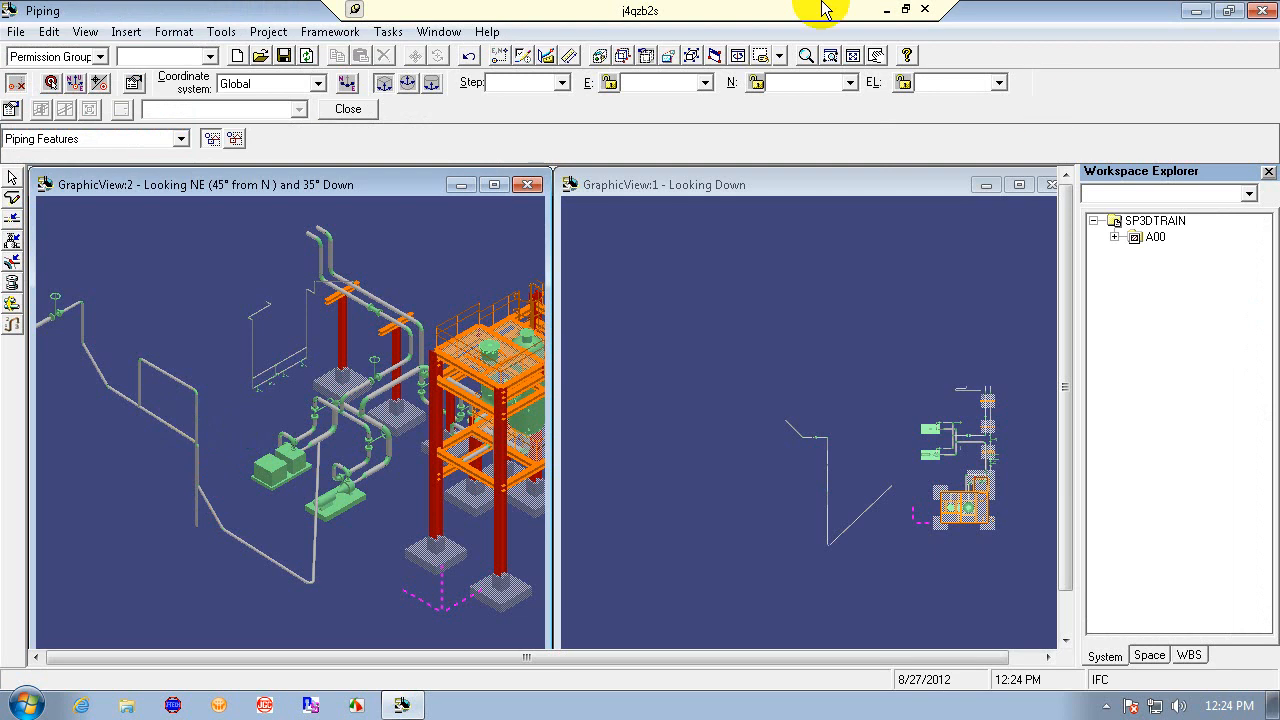
pyautogui.click(470, 56)
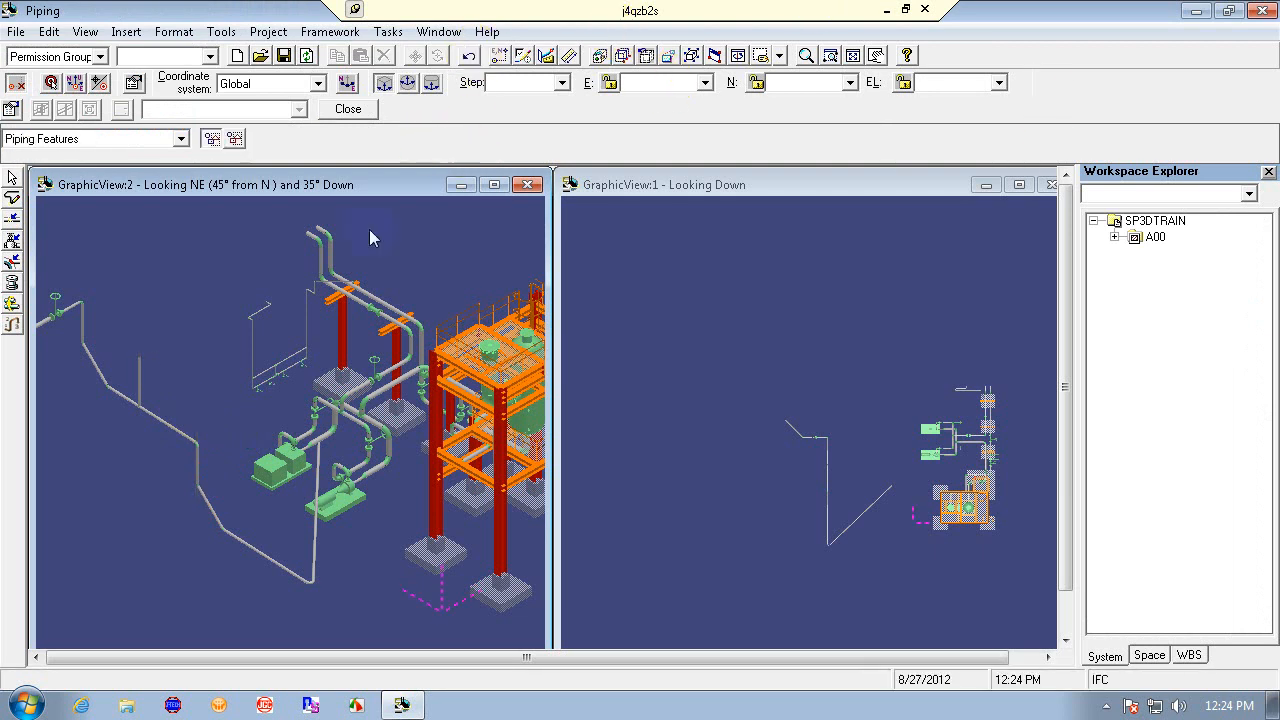
pyautogui.click(468, 57)
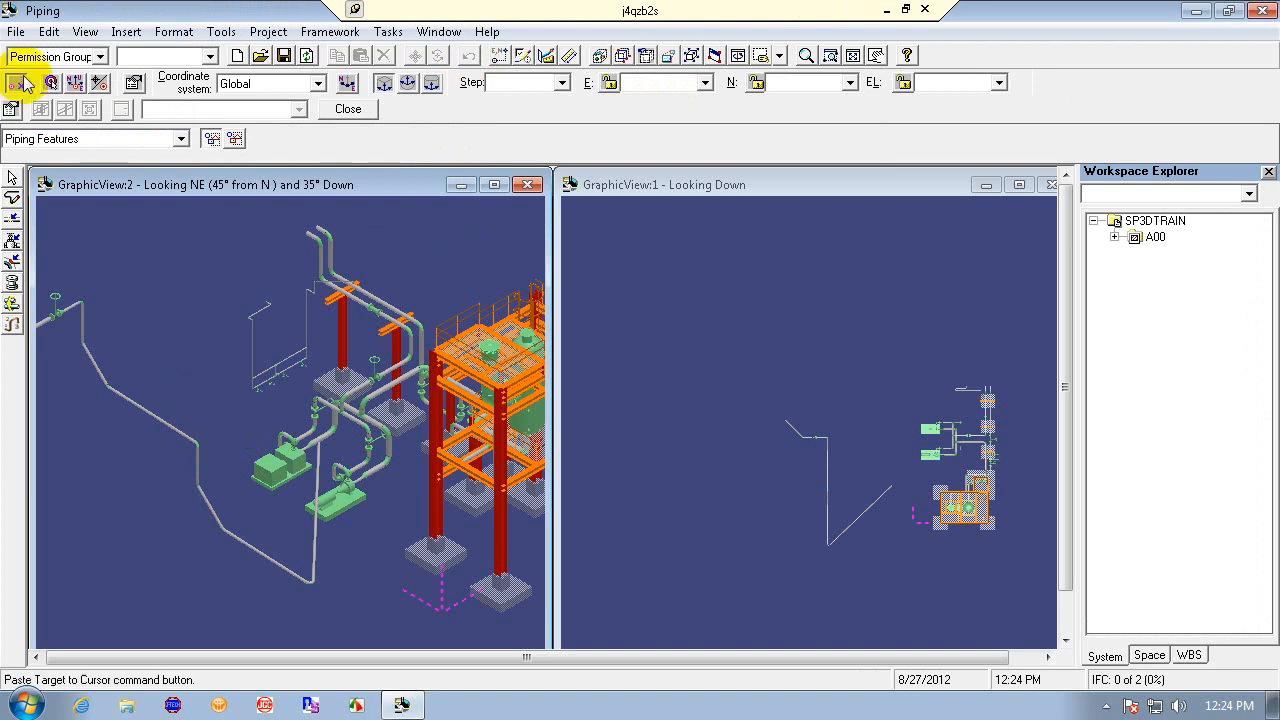
# - Open the To Do List, inspect an in-error Pipe Along Leg Feature entry, and close the list
pyautogui.click(15, 32)
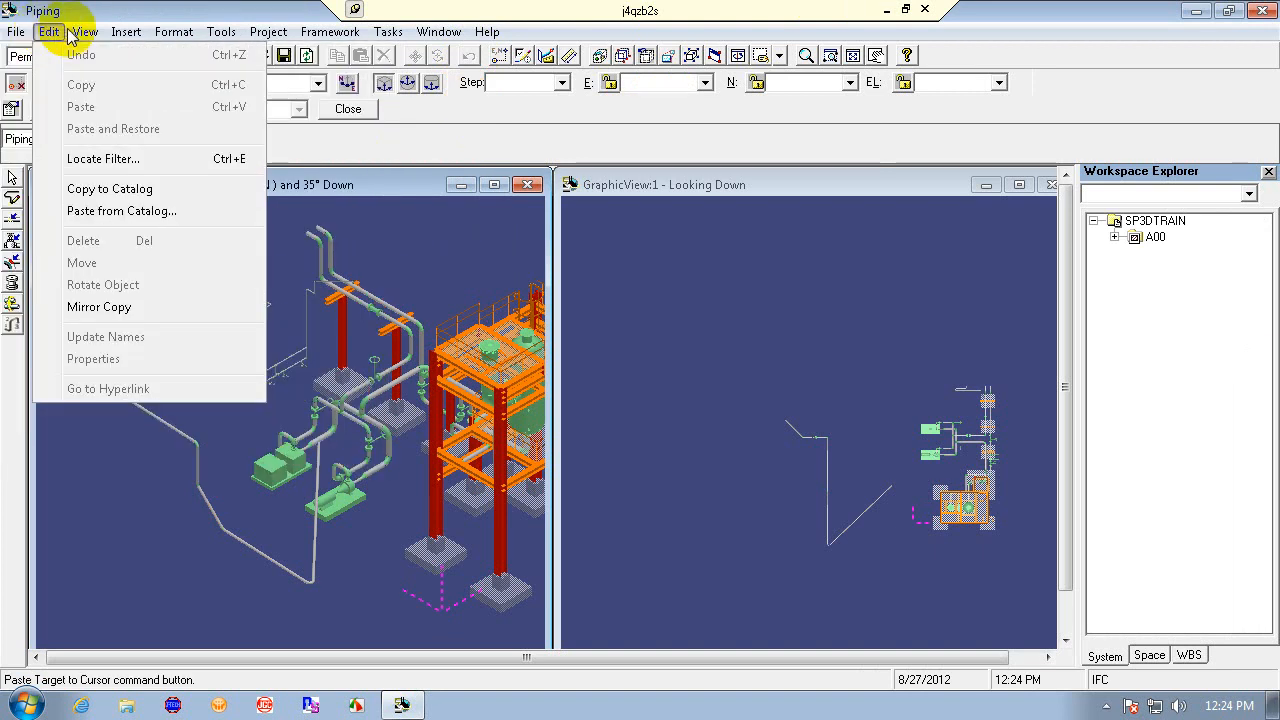
pyautogui.moveTo(85, 32)
pyautogui.click(172, 460)
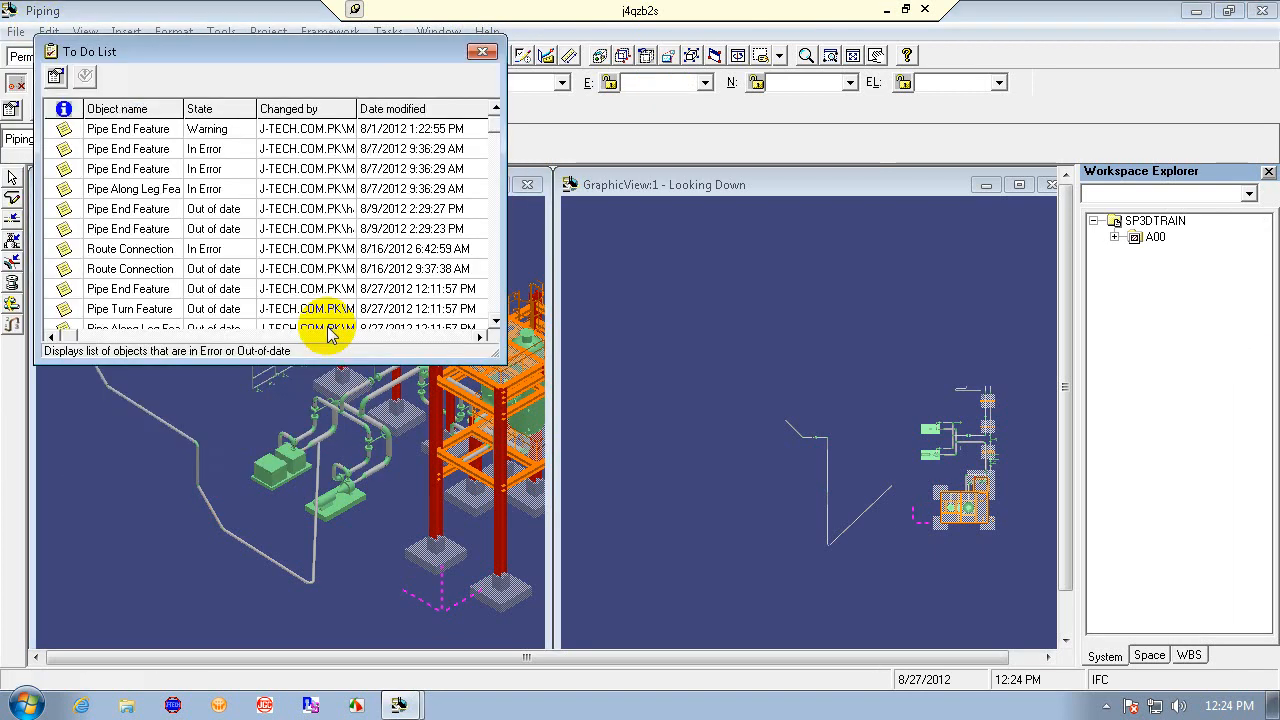
pyautogui.click(150, 188)
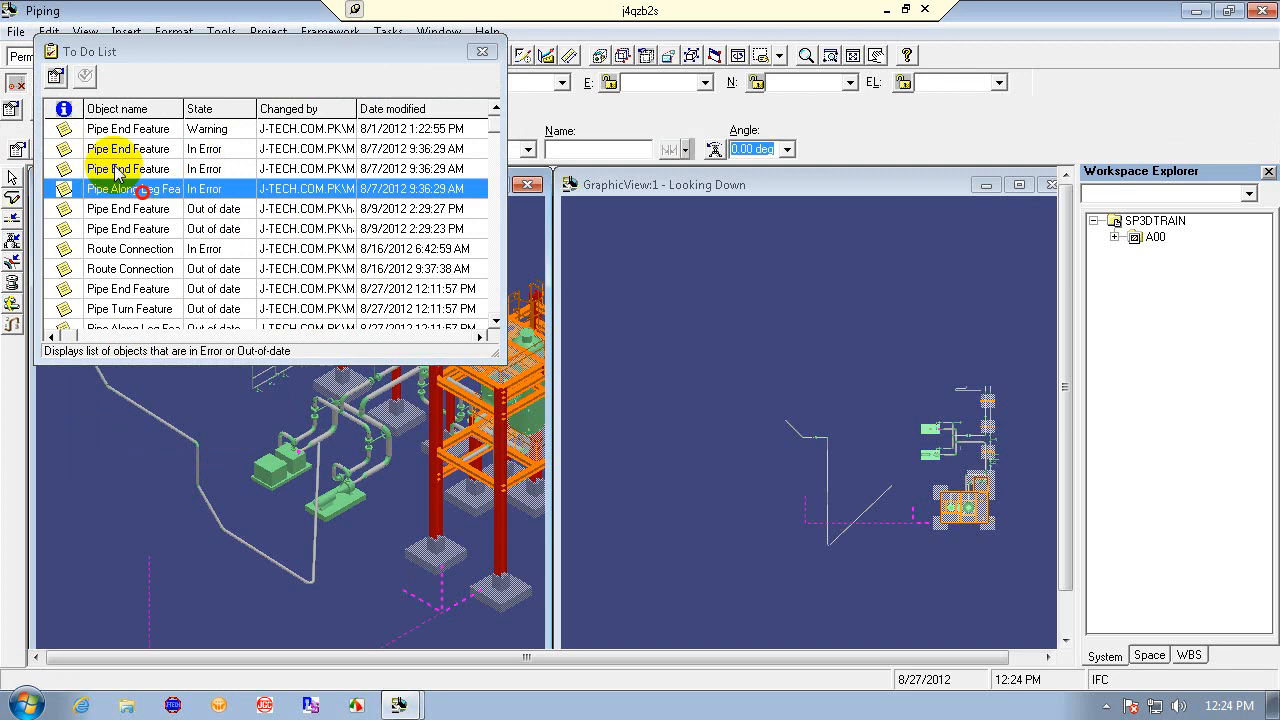
pyautogui.click(482, 51)
pyautogui.click(1262, 10)
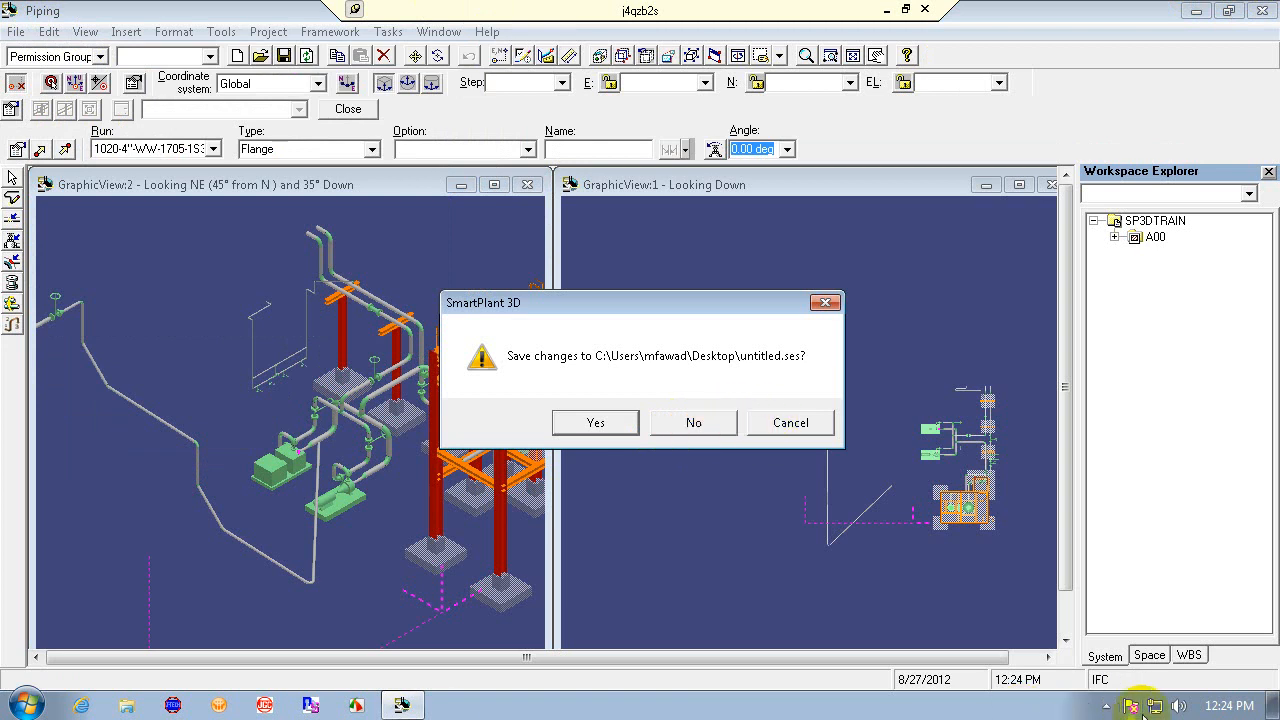
pyautogui.click(1107, 708)
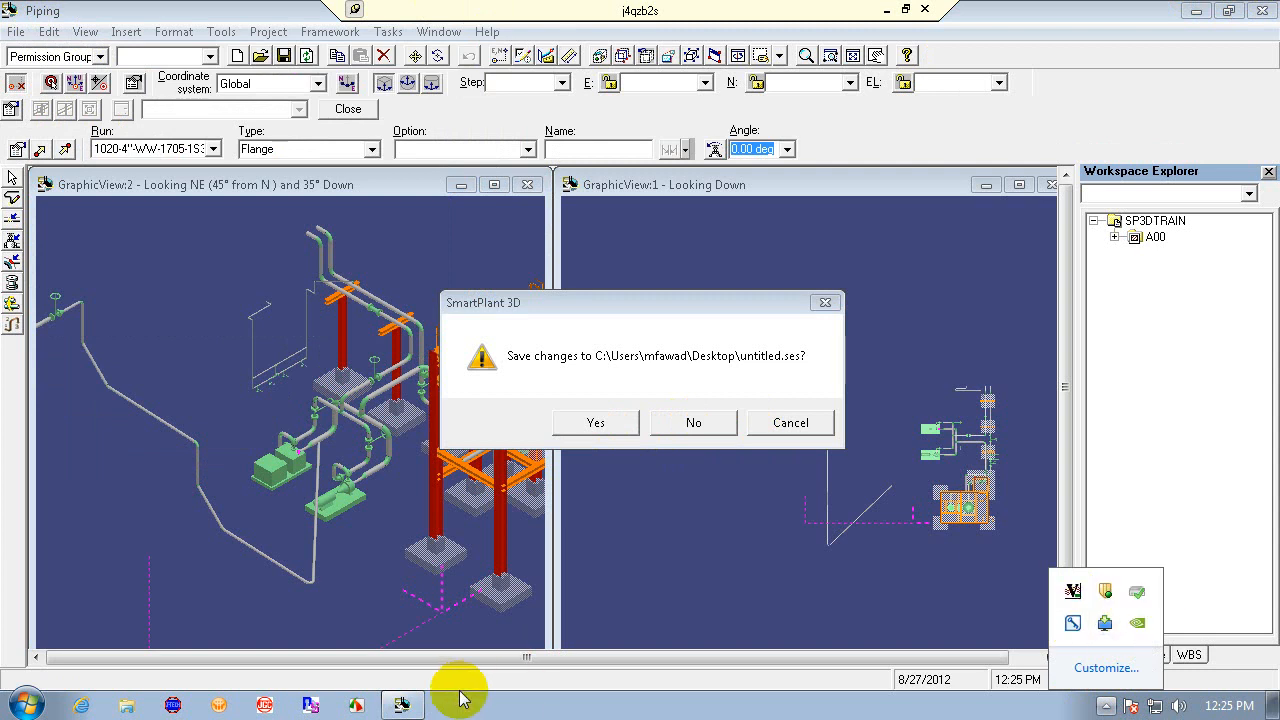
pyautogui.click(886, 9)
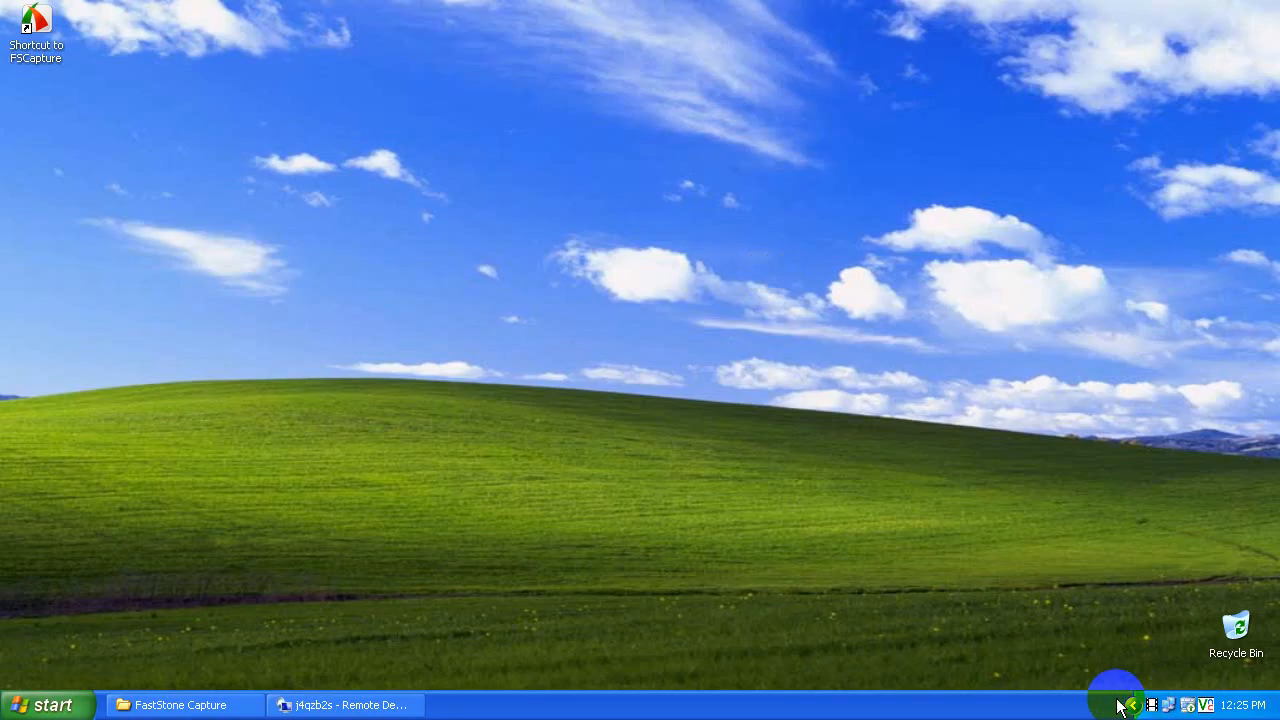
pyautogui.click(160, 708)
pyautogui.click(166, 708)
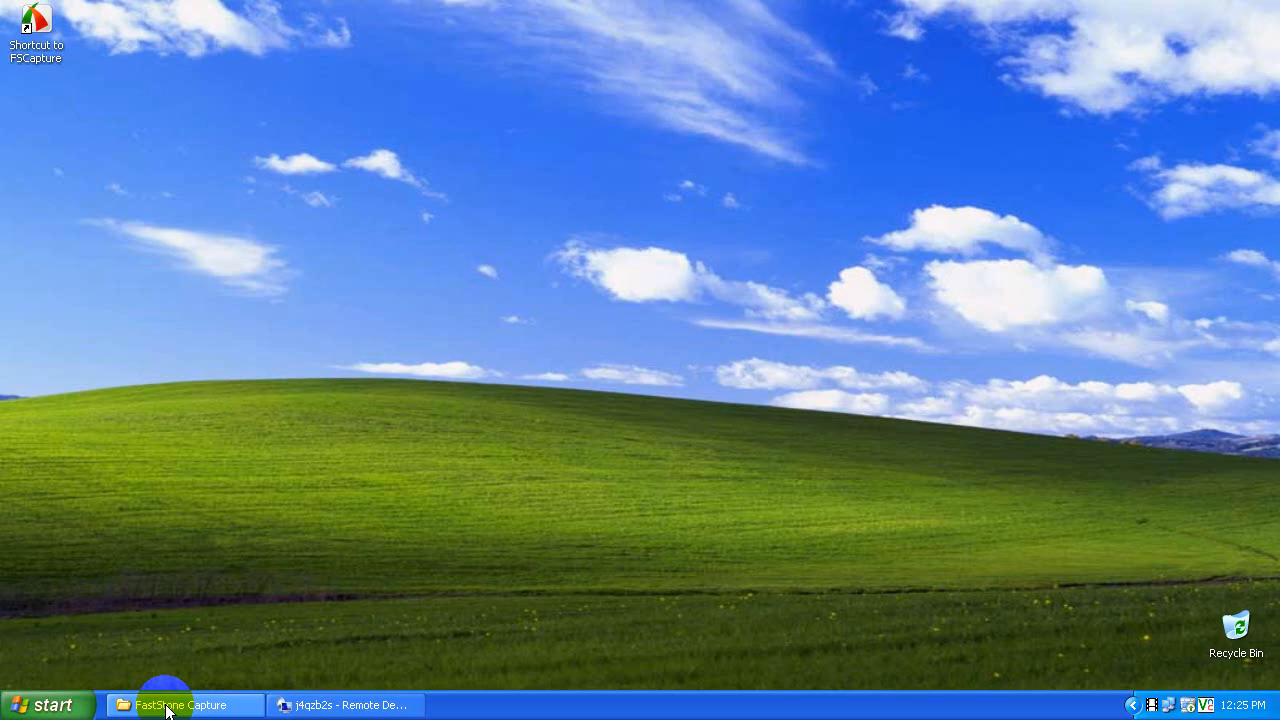